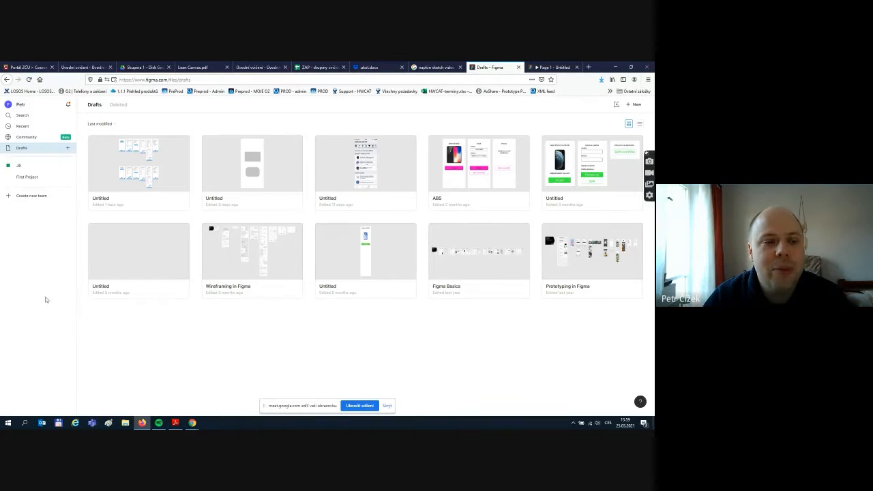
- Bring the video call forward to open the meeting chat, then return to Figma Drafts
mouse_move(192, 422)
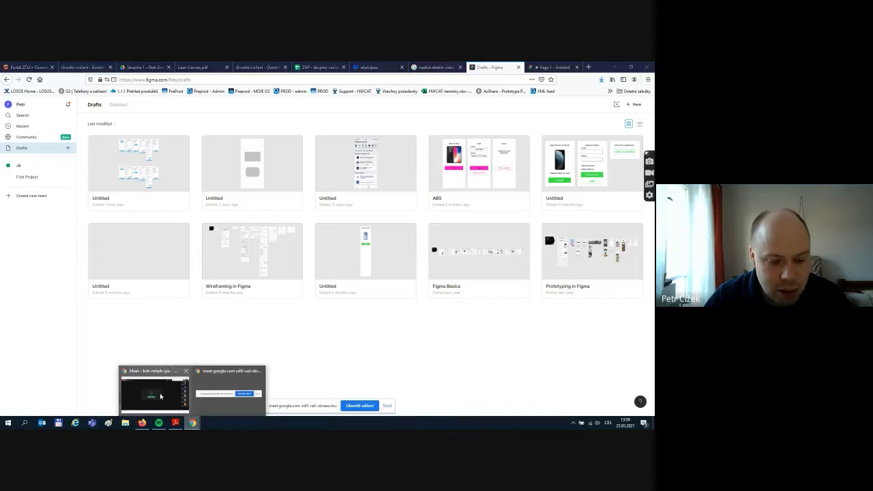
left_click(160, 396)
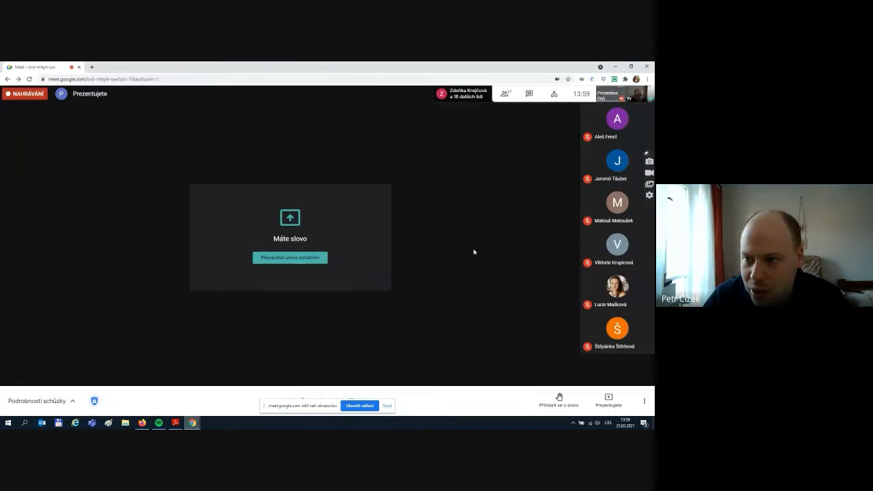
left_click(530, 96)
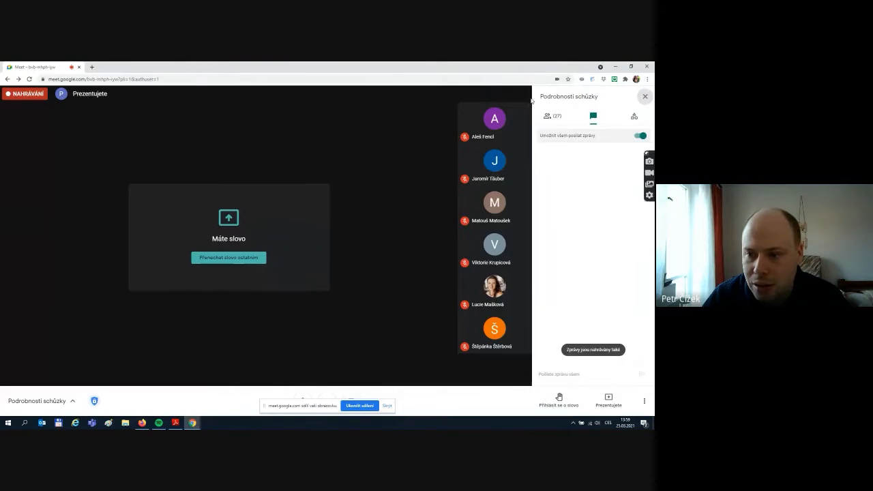
left_click(143, 423)
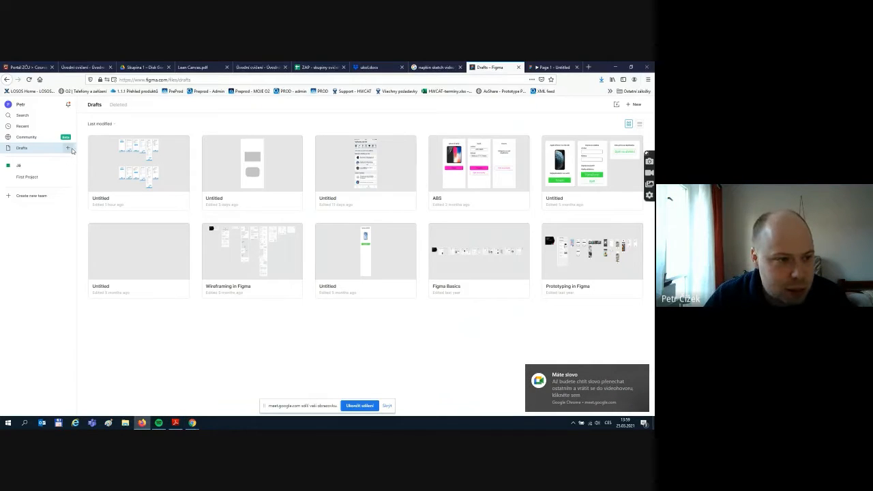
- Create a new blank design file in Drafts and switch back to the video call
left_click(68, 149)
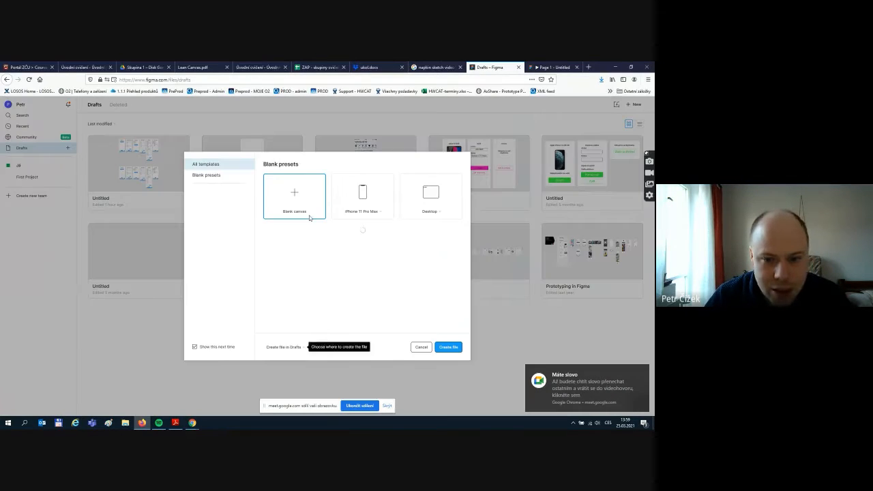
left_click(445, 344)
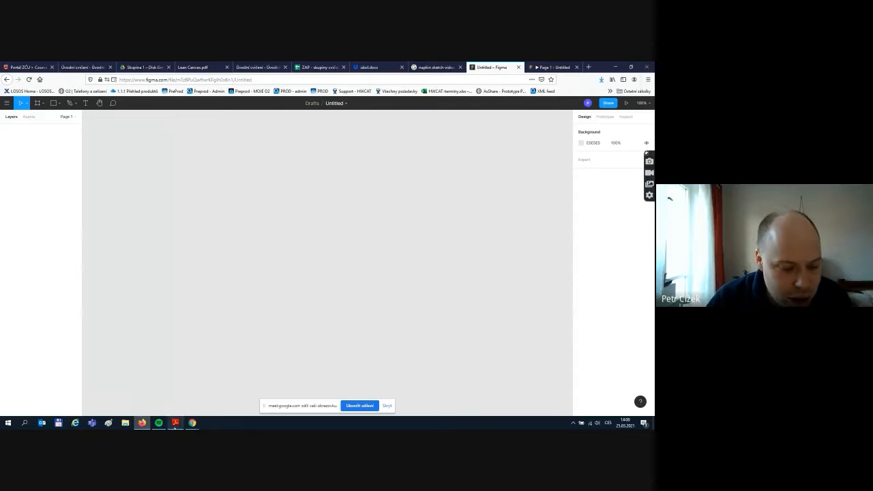
mouse_move(193, 424)
left_click(154, 389)
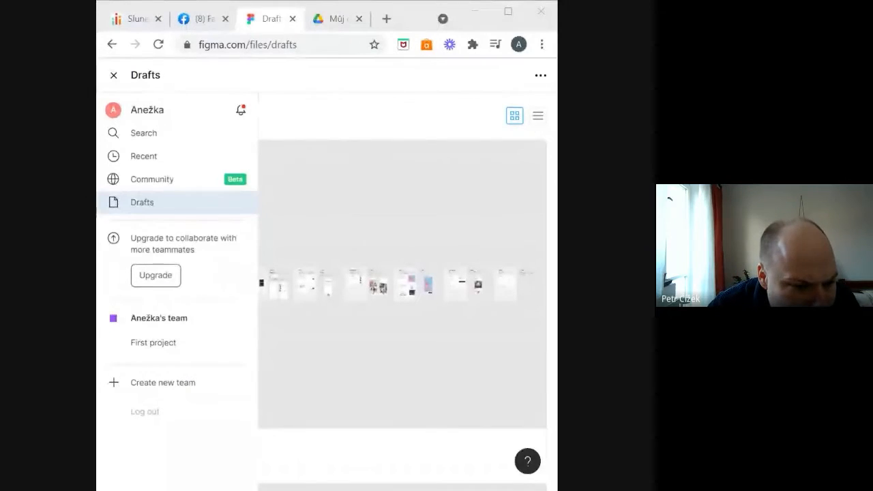
- Maximize the browser window, then restore it to its smaller size
left_click(503, 14)
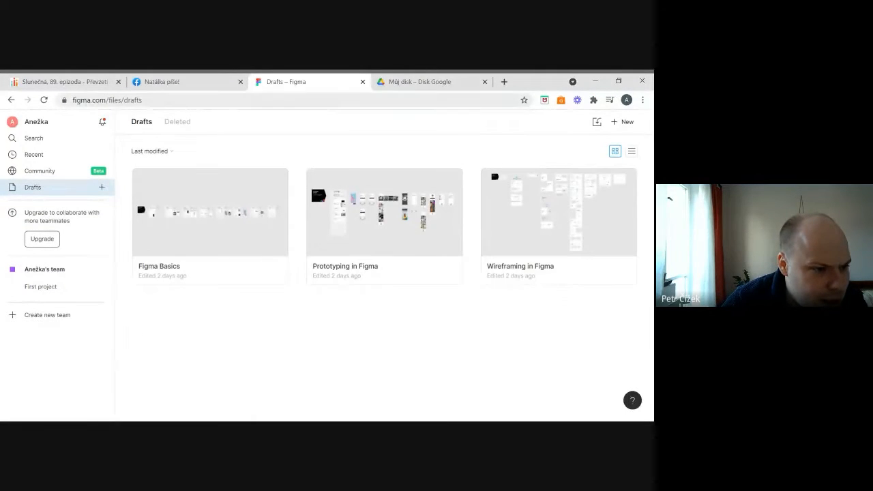
double_click(522, 82)
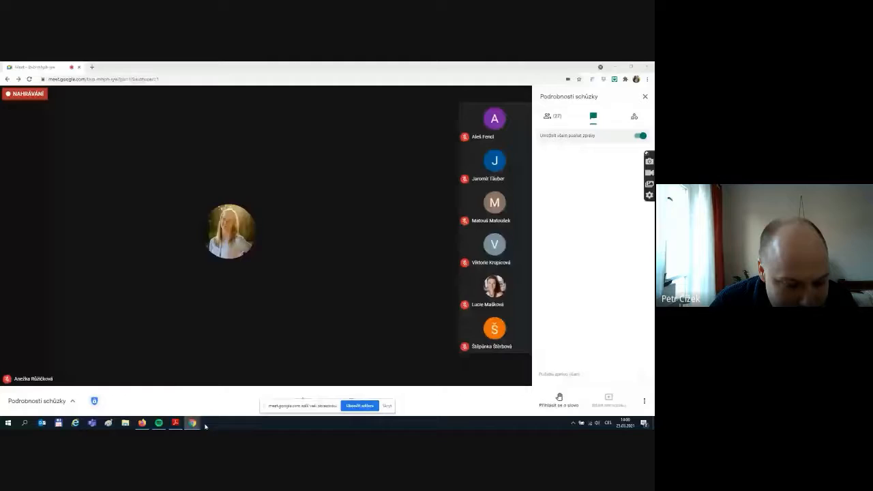
- Bring the blank Untitled Figma file back in front of the call
mouse_move(193, 424)
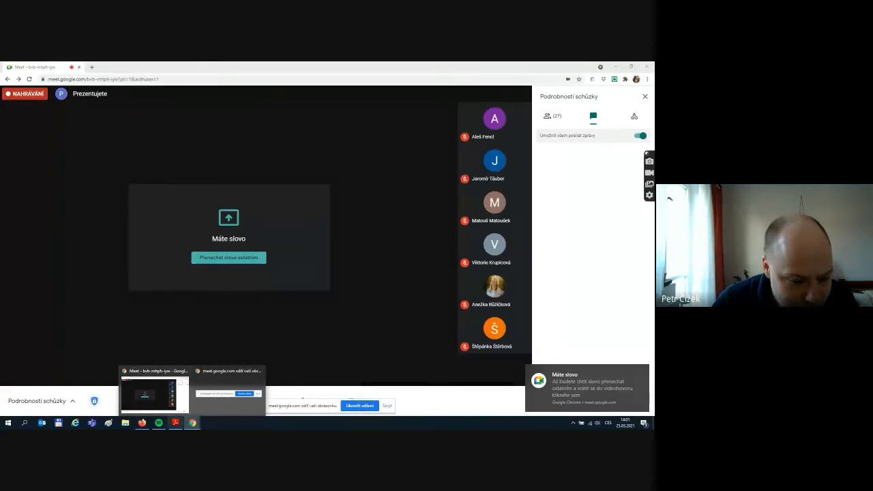
left_click(142, 422)
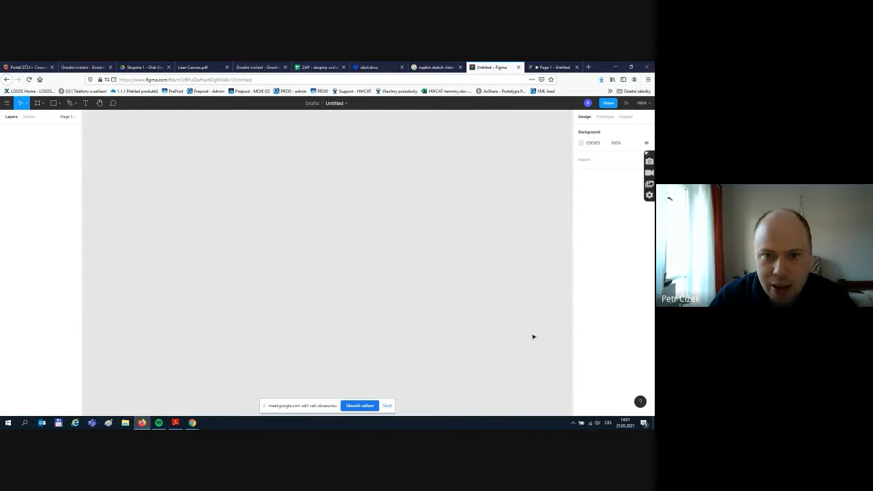
- Add a 414 × 896 iPhone 11 Pro Max frame with the Frame tool
left_click(42, 104)
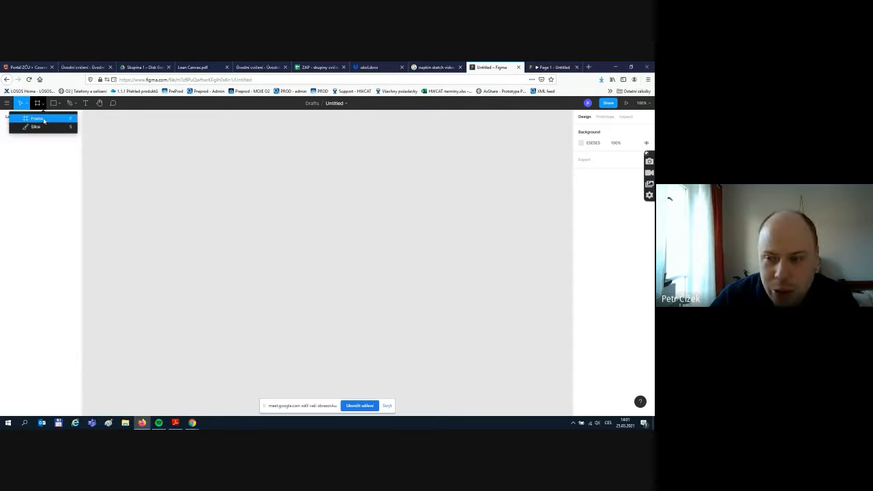
left_click(36, 118)
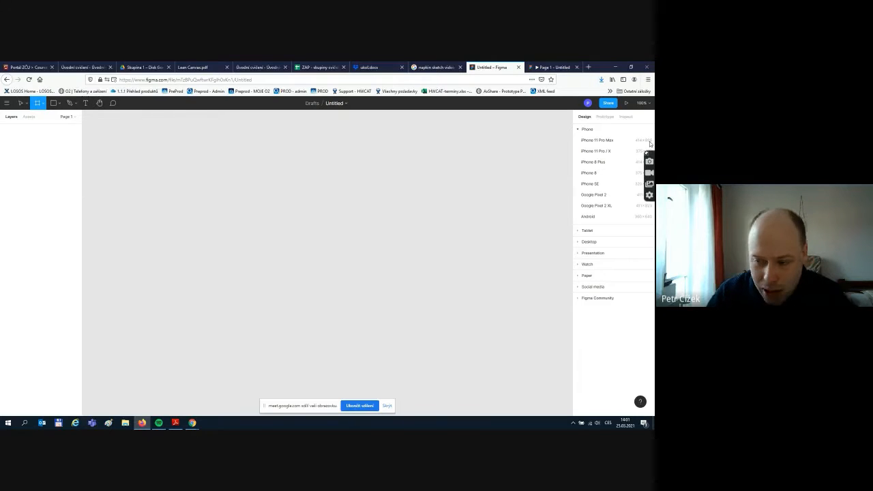
left_click(609, 141)
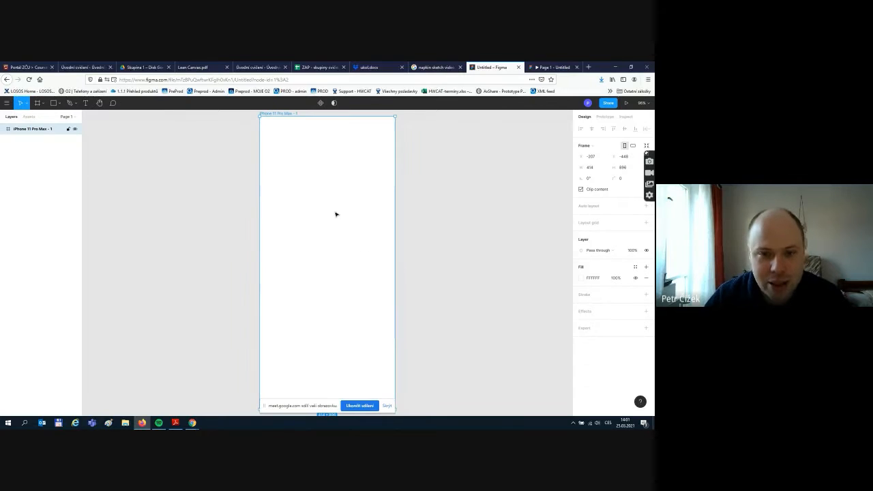
- Rename the iPhone frame layer to 'Home screen 1'
scroll(336, 214, "down", 3)
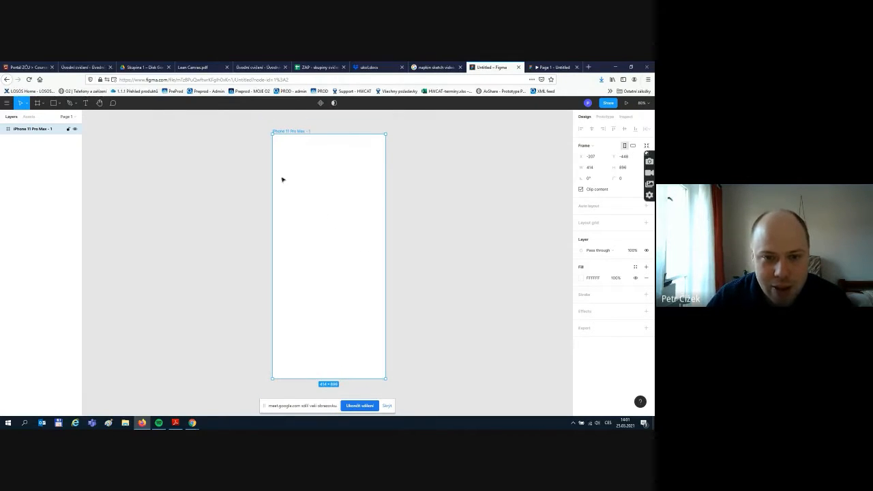
left_click(481, 180)
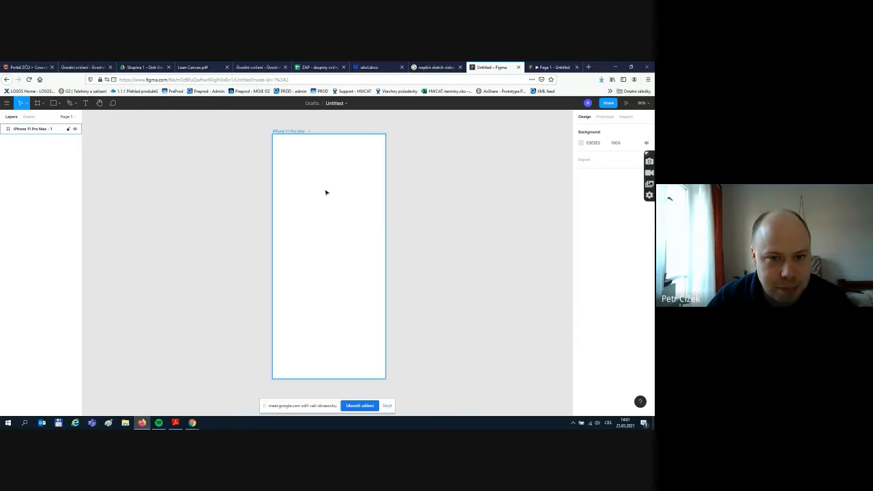
left_click(325, 191)
left_click(463, 174)
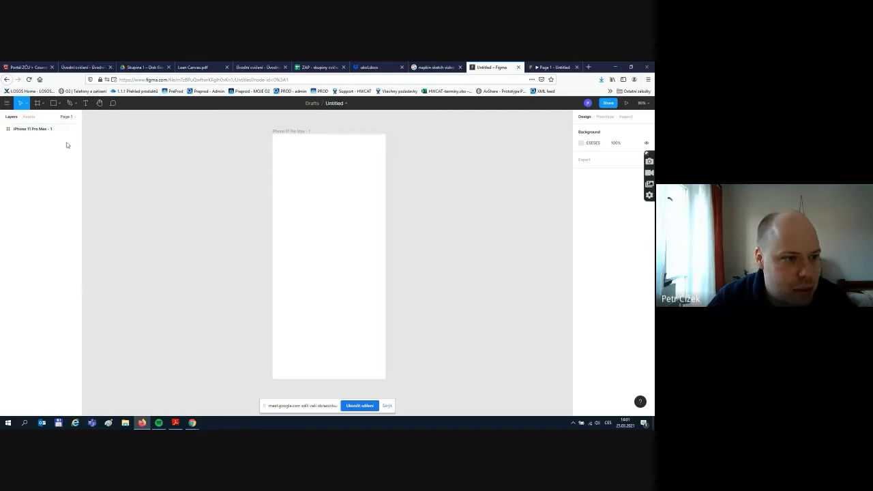
double_click(64, 129)
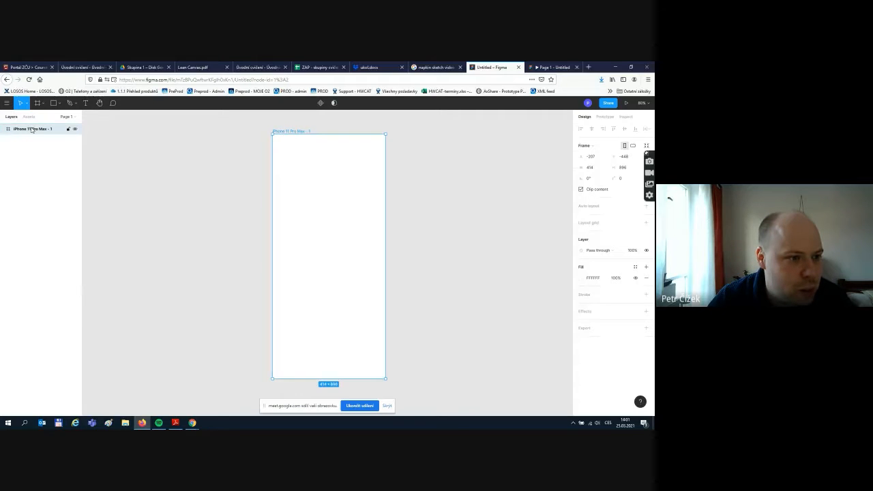
left_click(103, 132)
double_click(43, 131)
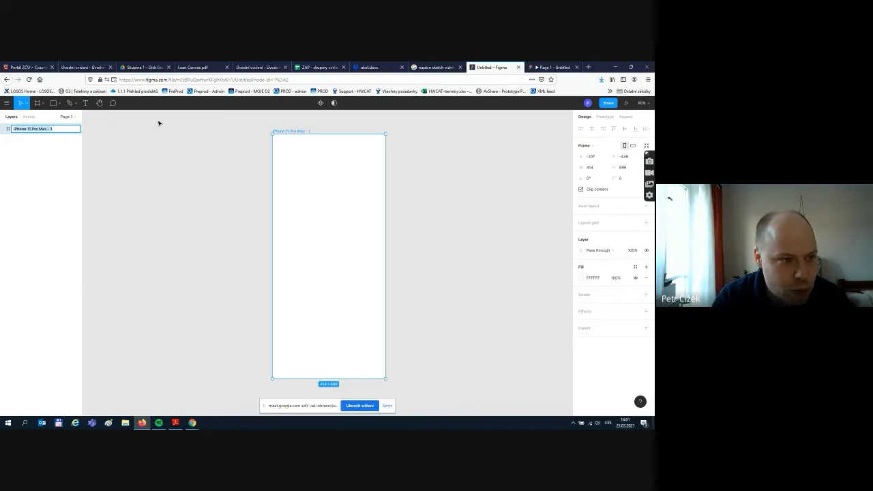
type("Home scre")
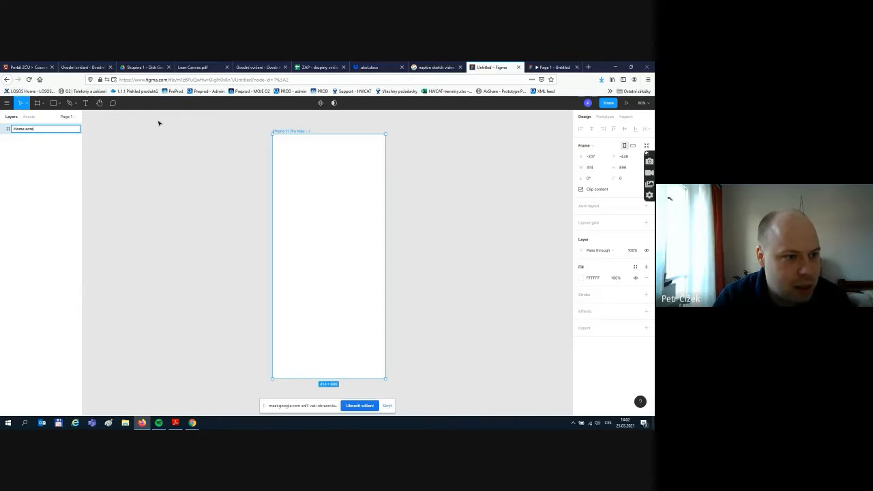
type("en 1")
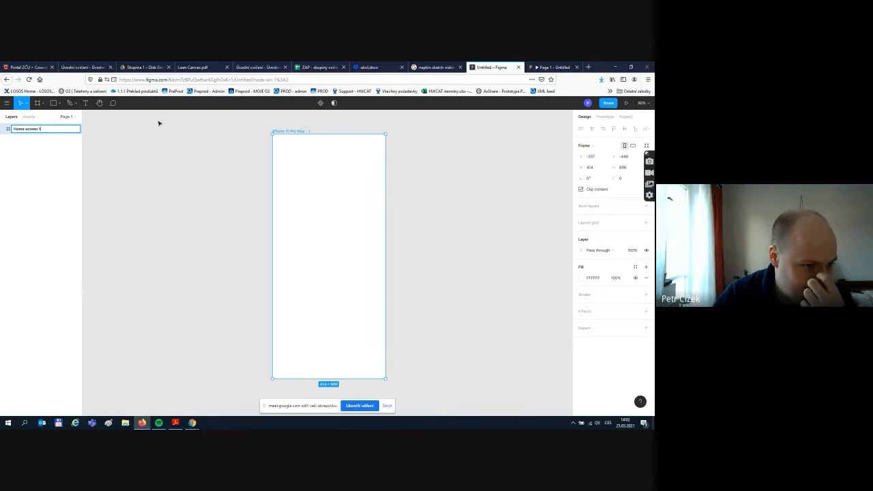
left_click(125, 177)
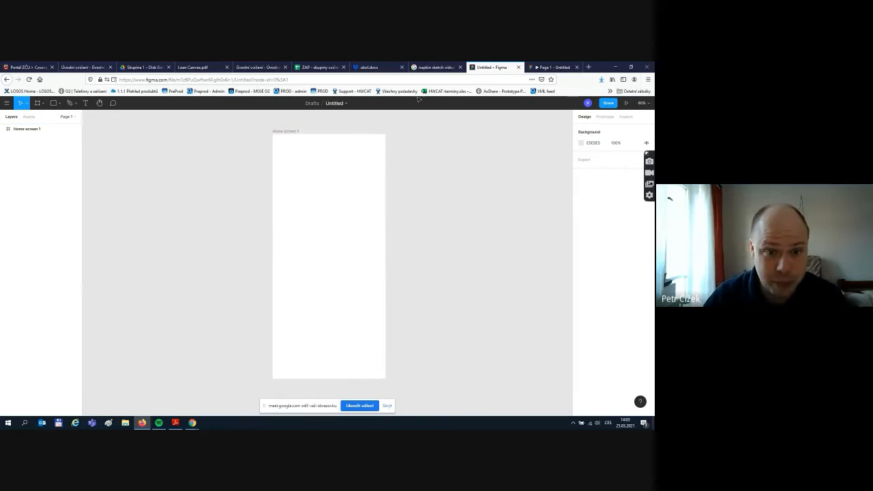
- Draw a text box at the top of the frame reading 'Welcome to RentierApp'
left_click(85, 103)
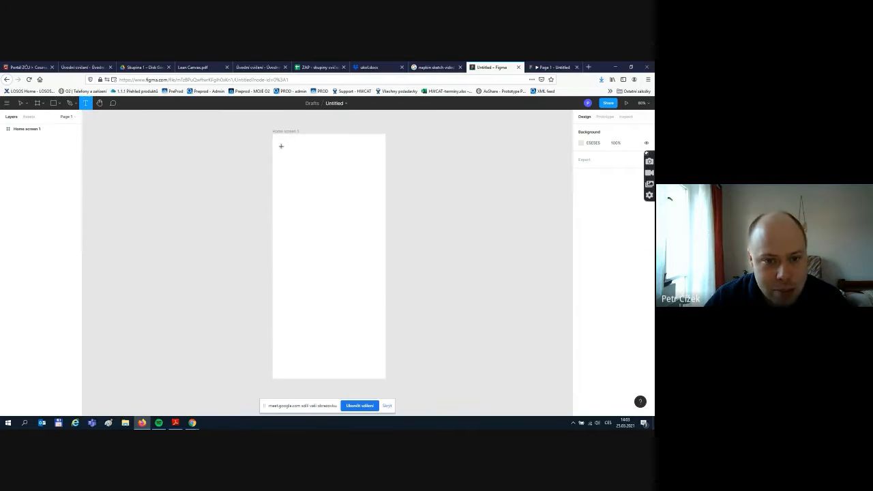
left_click_drag(281, 146, 372, 168)
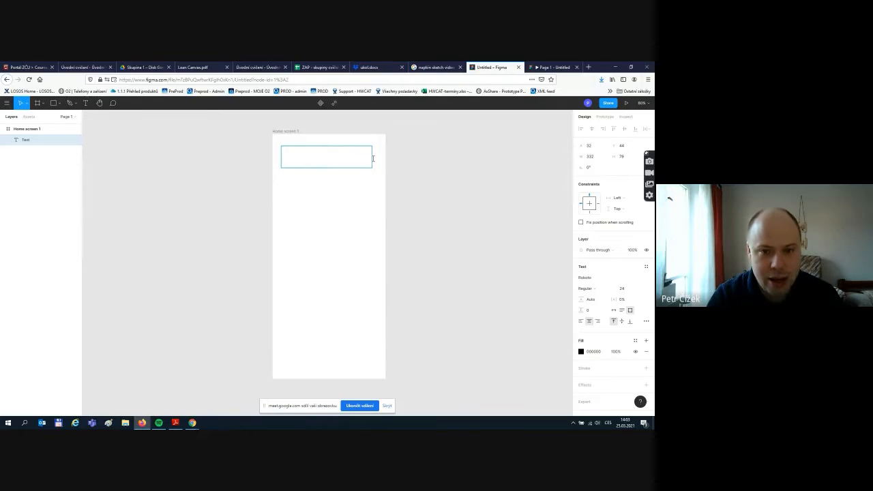
type("Welcome to ")
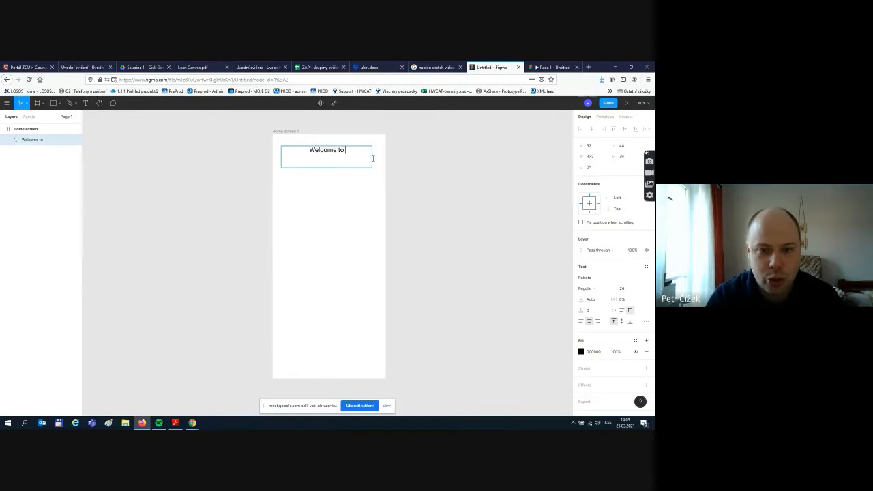
type("Reni")
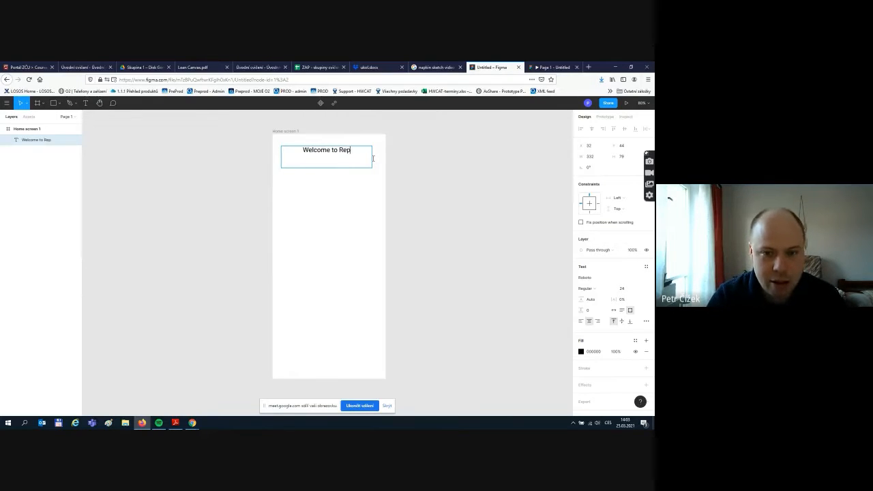
key("BackSpace")
type("ter")
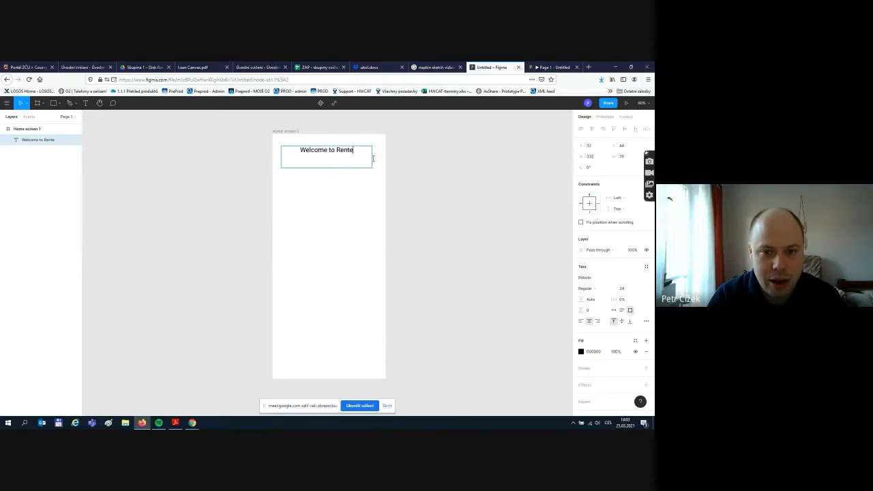
key("BackSpace")
key("BackSpace")
type("ierApp")
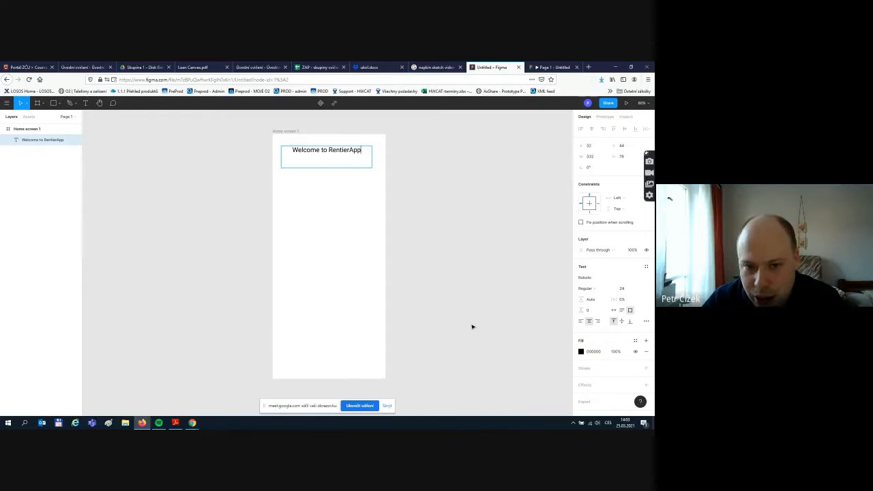
key("Escape")
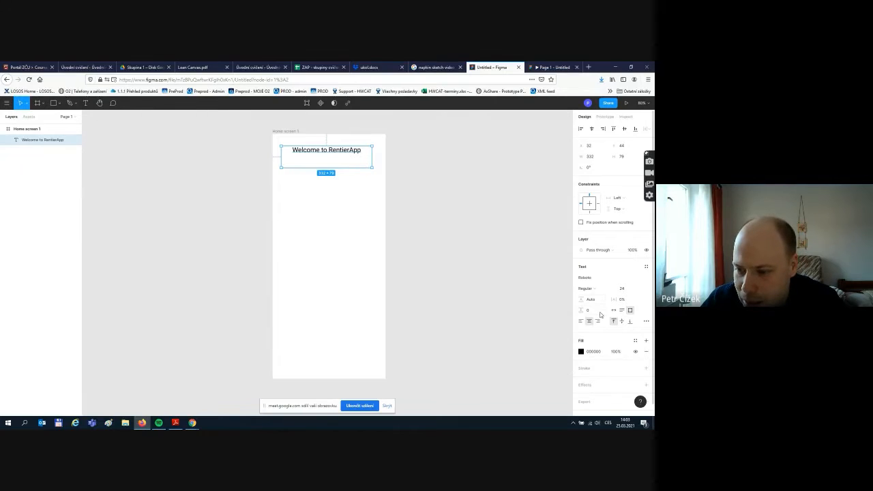
- Centre-align the welcome heading and set its font size to 48
scroll(635, 313, "down", 1)
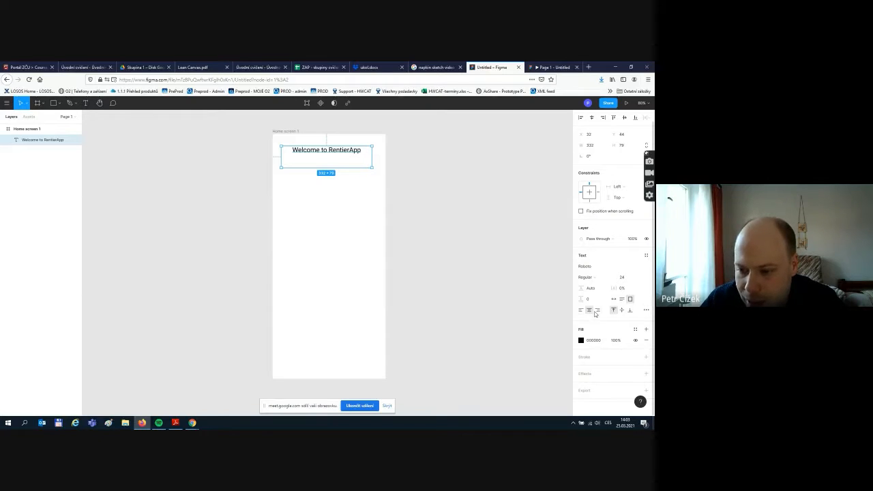
left_click(581, 311)
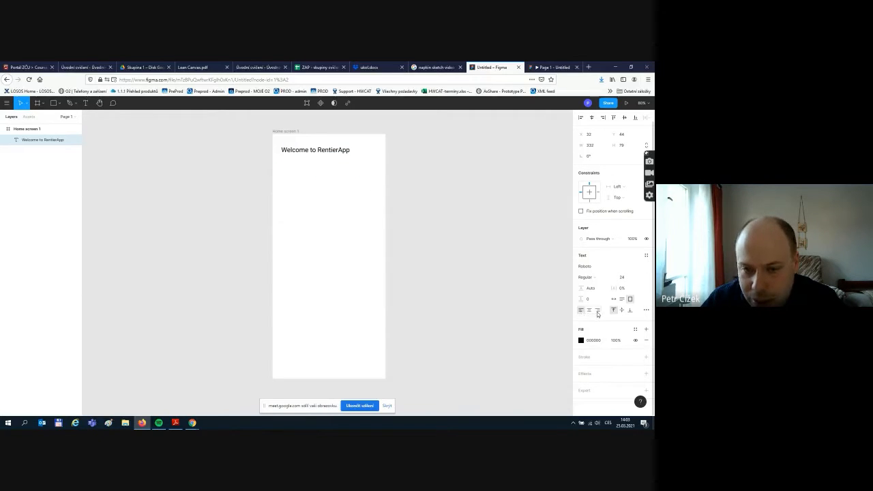
left_click(597, 311)
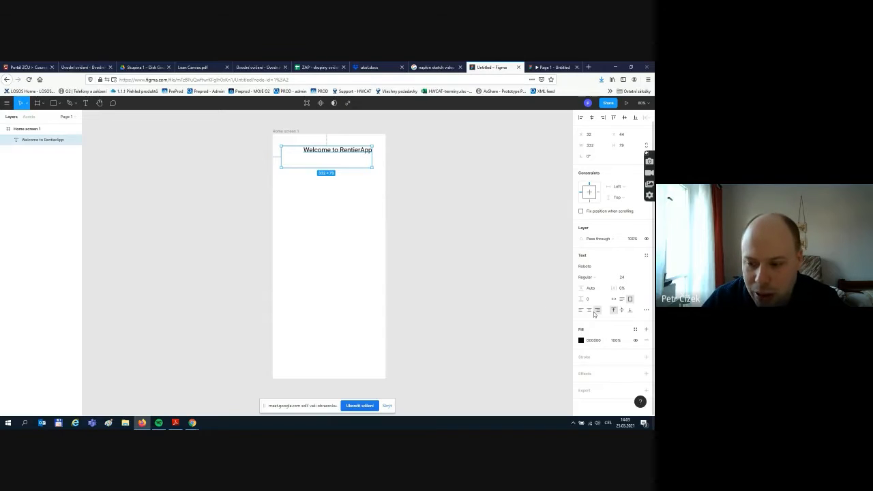
left_click(590, 311)
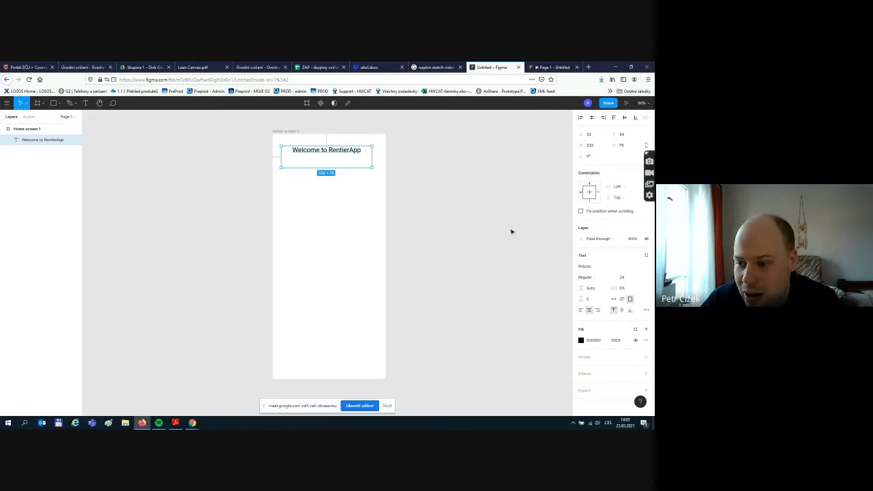
left_click(621, 278)
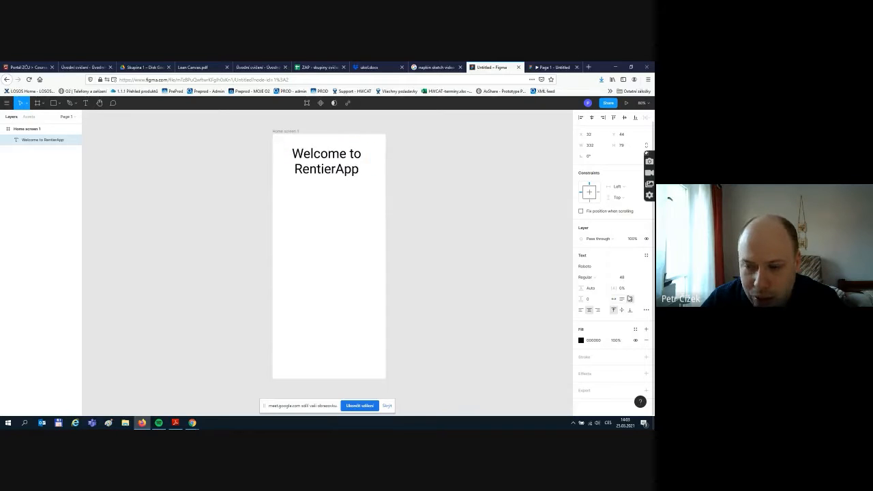
left_click(630, 294)
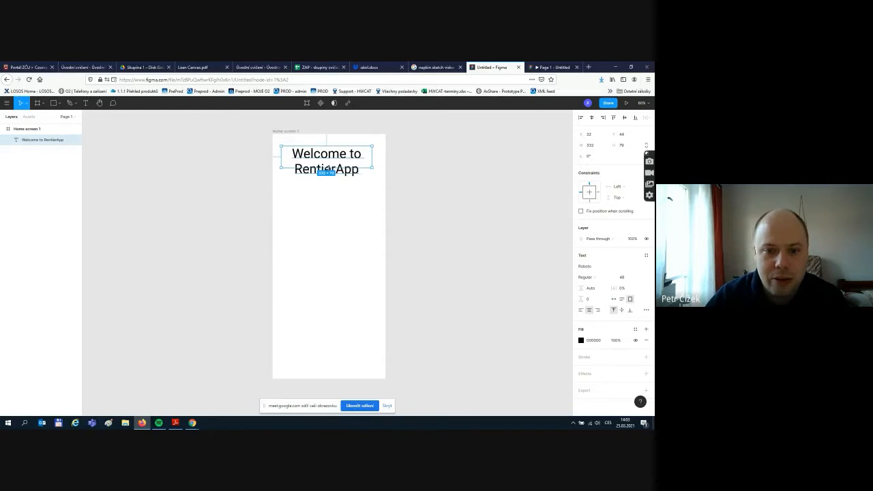
- Resize the heading box to 332 × 112 and centre it in the frame
mouse_move(330, 168)
left_mouse_down()
mouse_move(331, 176)
mouse_move(343, 174)
left_mouse_up()
left_click(482, 172)
left_click(361, 161)
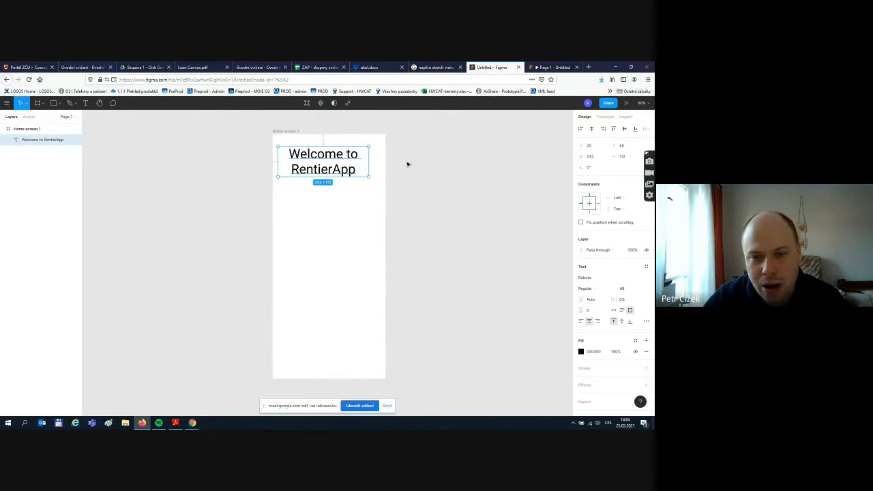
left_click_drag(322, 155, 323, 155)
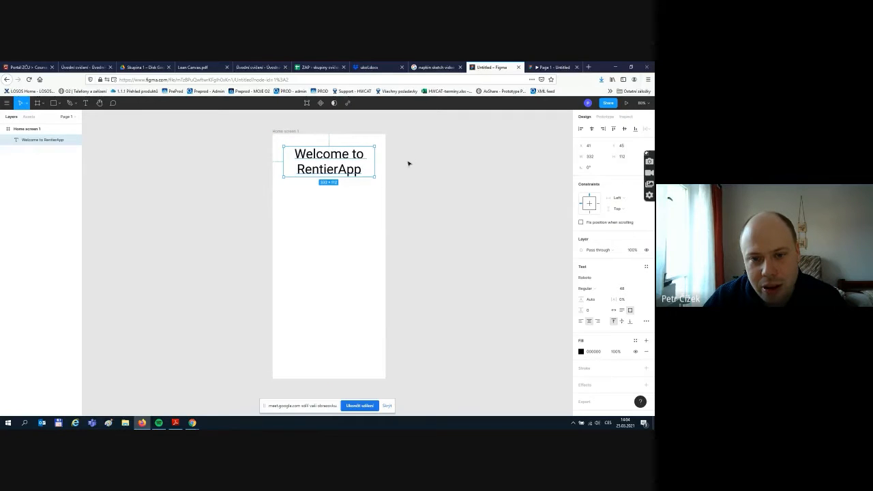
left_click(409, 164)
left_click(343, 159)
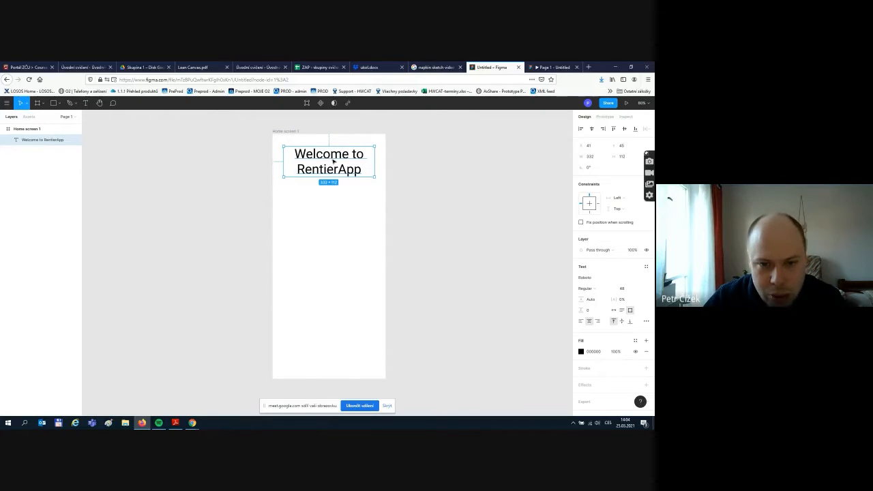
mouse_move(332, 161)
left_mouse_down()
mouse_move(315, 161)
mouse_move(350, 162)
mouse_move(323, 158)
mouse_move(332, 161)
left_mouse_up()
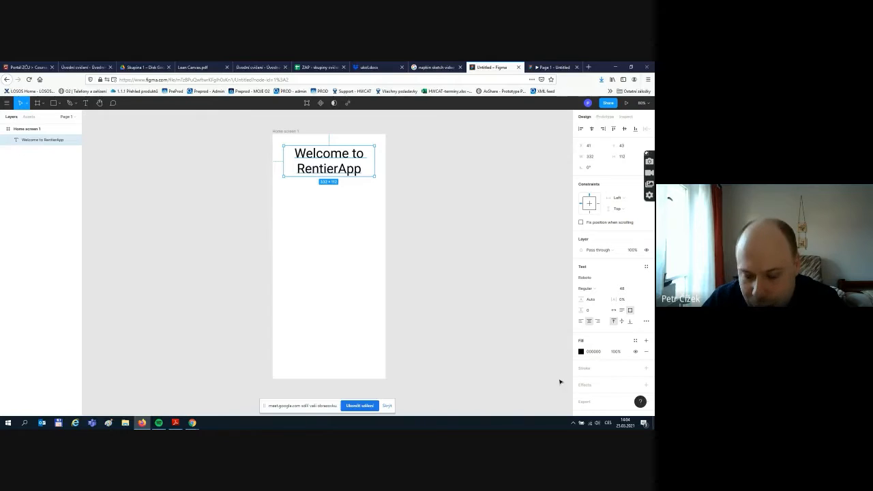
- Colour the welcome heading light blue (31A8FF)
left_click(581, 351)
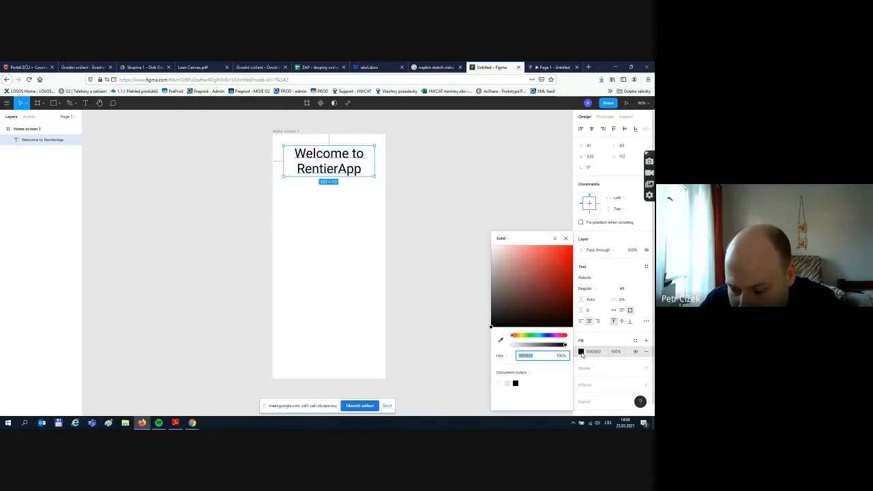
left_click(547, 336)
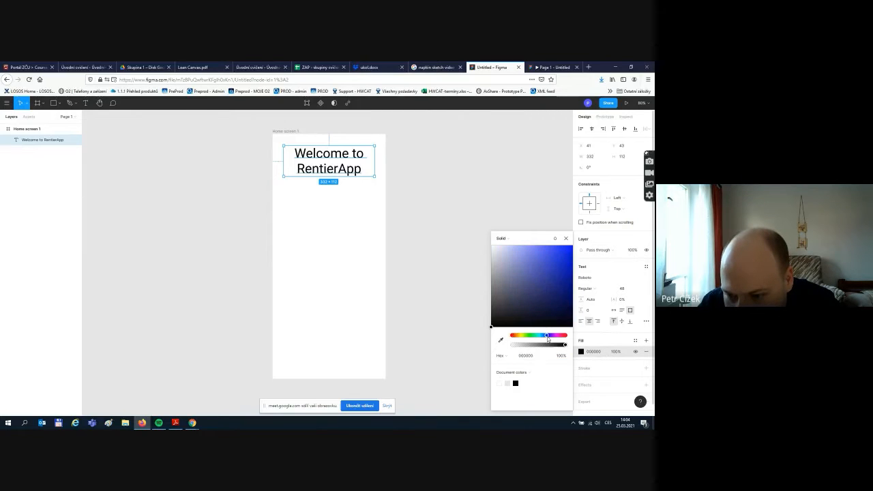
left_click_drag(532, 253, 558, 248)
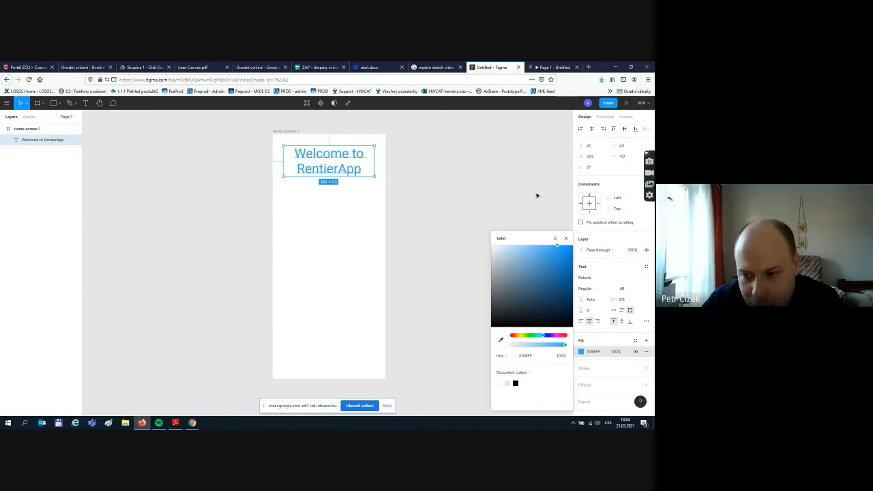
left_click(558, 197)
left_click(362, 166)
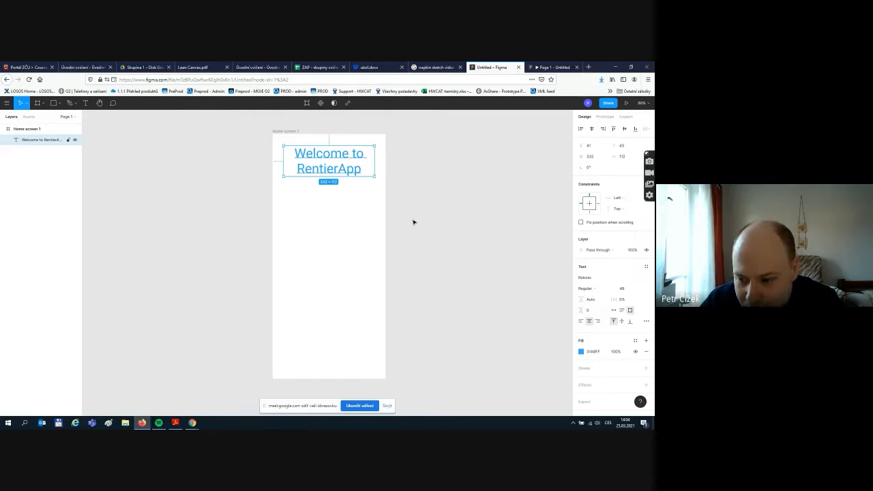
left_click(581, 351)
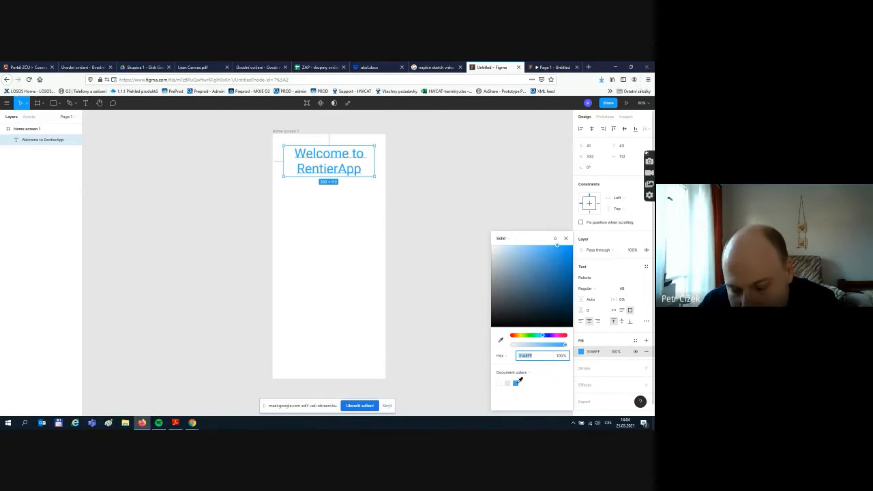
left_click(419, 225)
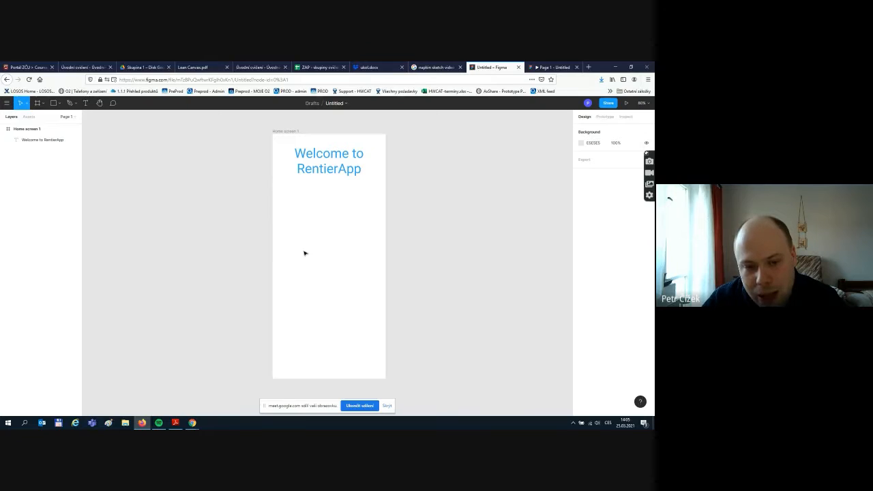
left_click(341, 153)
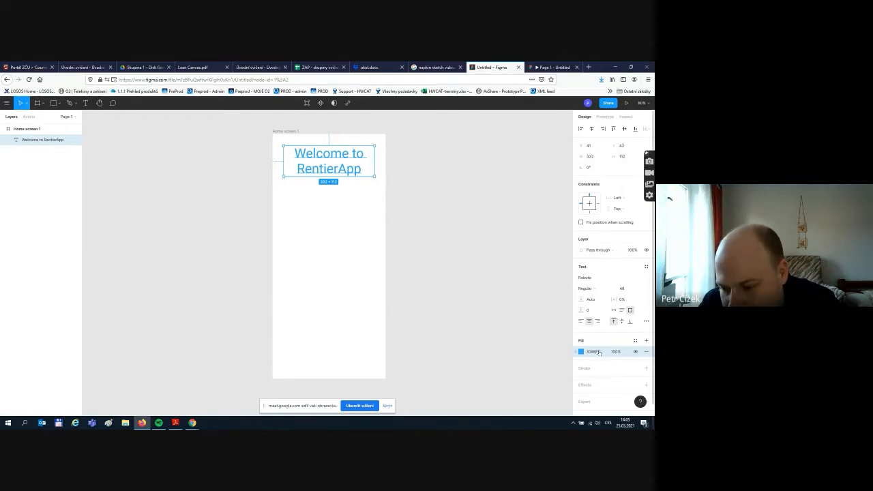
left_click(444, 254)
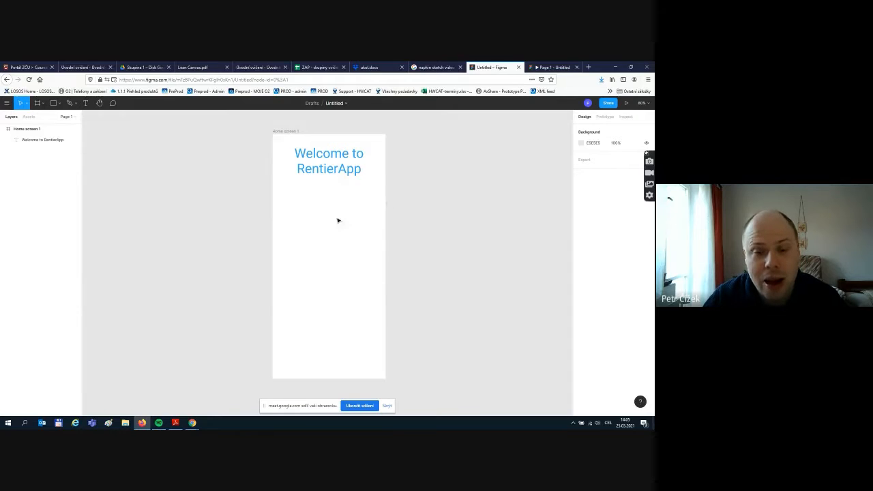
left_click(58, 104)
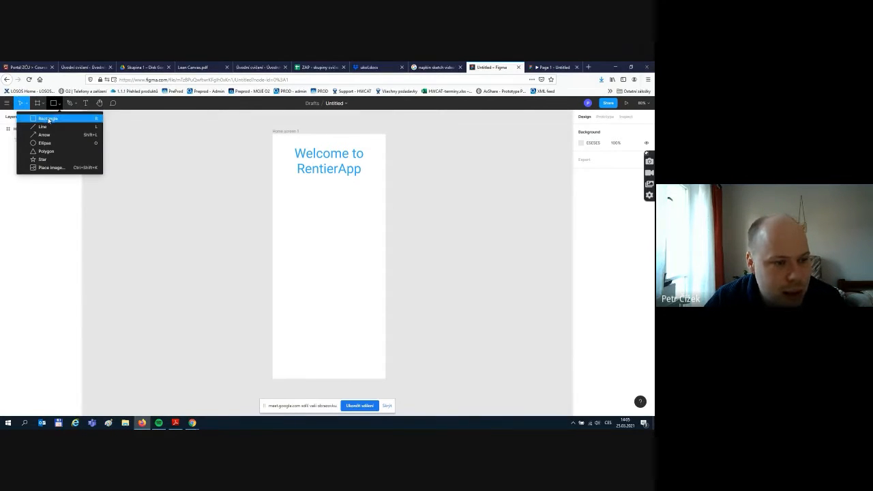
- Draw a grey rectangle below the heading and nudge it onto the frame's centre line
left_click(49, 119)
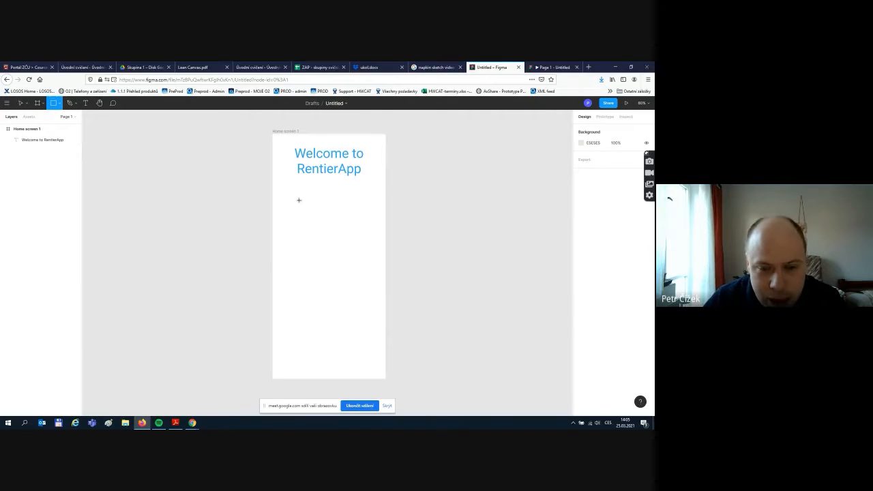
left_click_drag(287, 194, 371, 226)
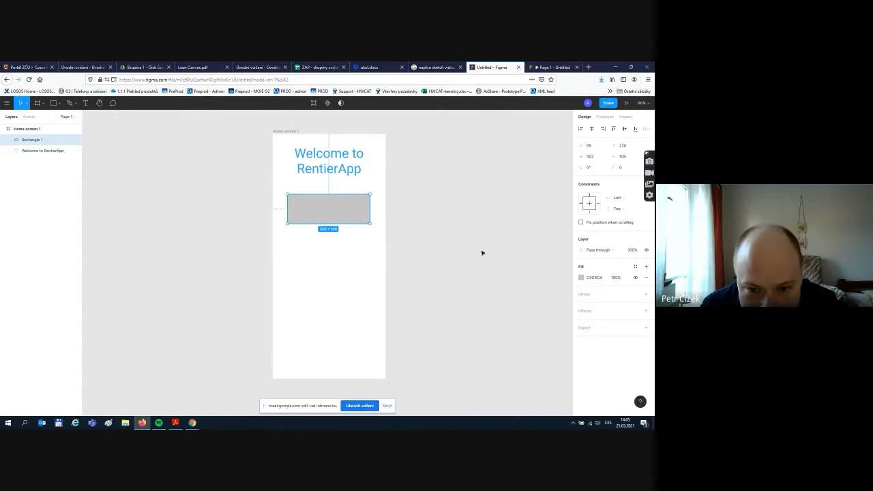
left_click(407, 208)
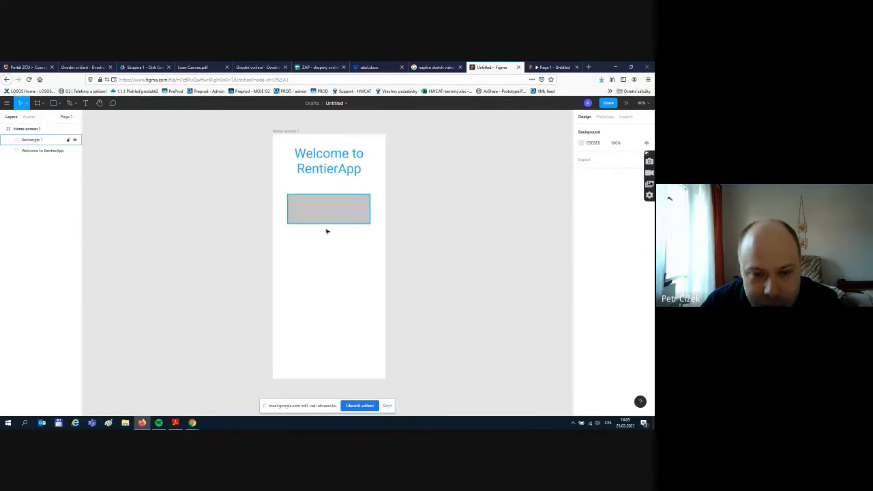
left_click_drag(333, 216, 335, 216)
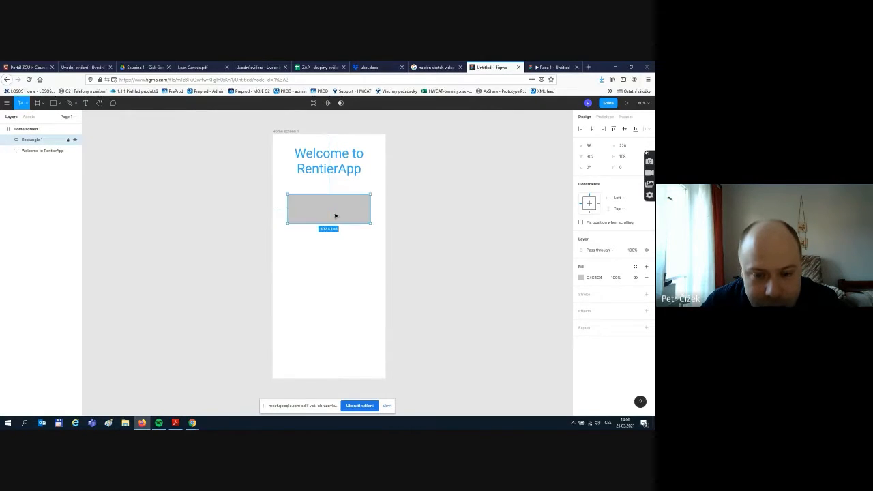
left_click(405, 202)
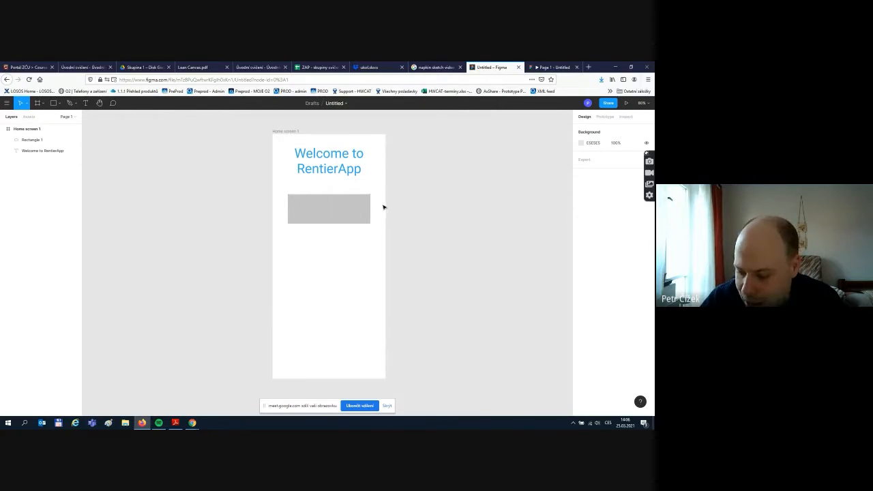
- Round the grey rectangle's corners to radius 18
scroll(362, 208, "up", 5)
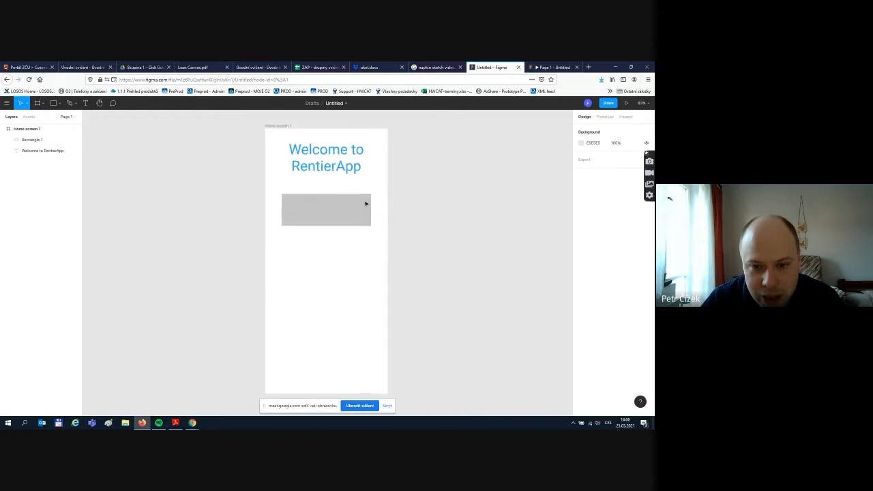
scroll(354, 206, "up", 3)
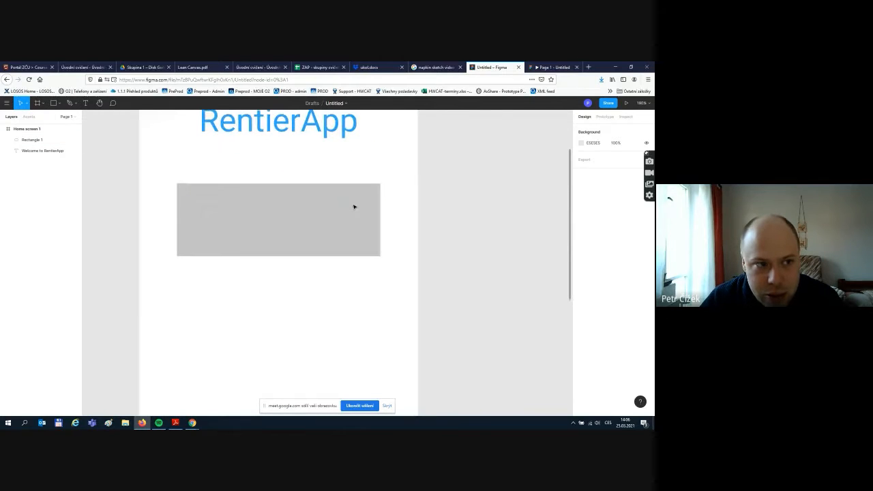
scroll(354, 206, "down", 1)
scroll(354, 206, "up", 1)
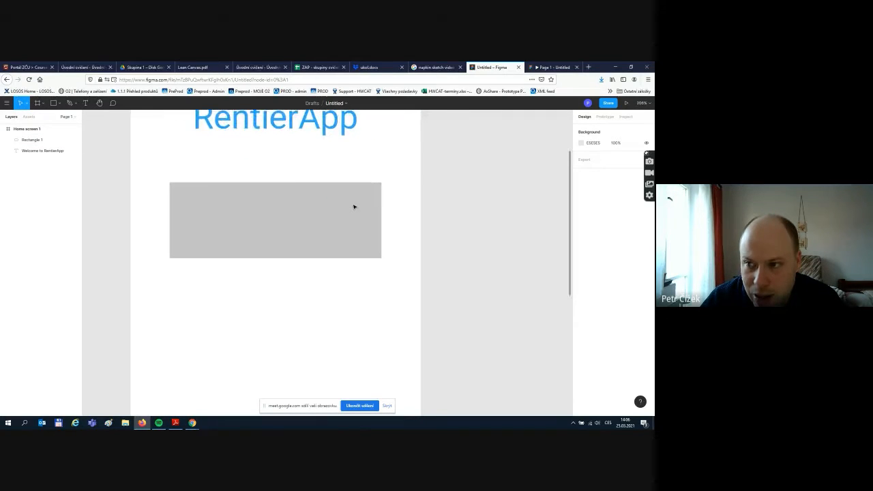
scroll(354, 206, "down", 1)
left_click(650, 103)
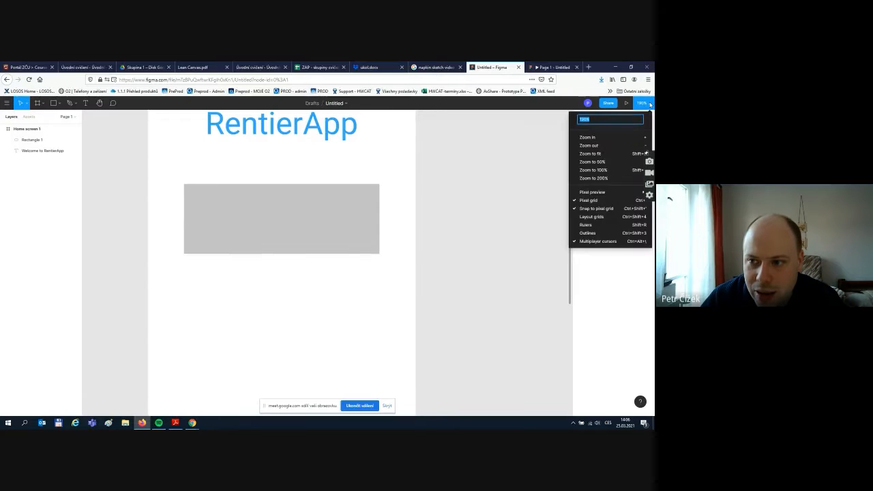
left_click(650, 105)
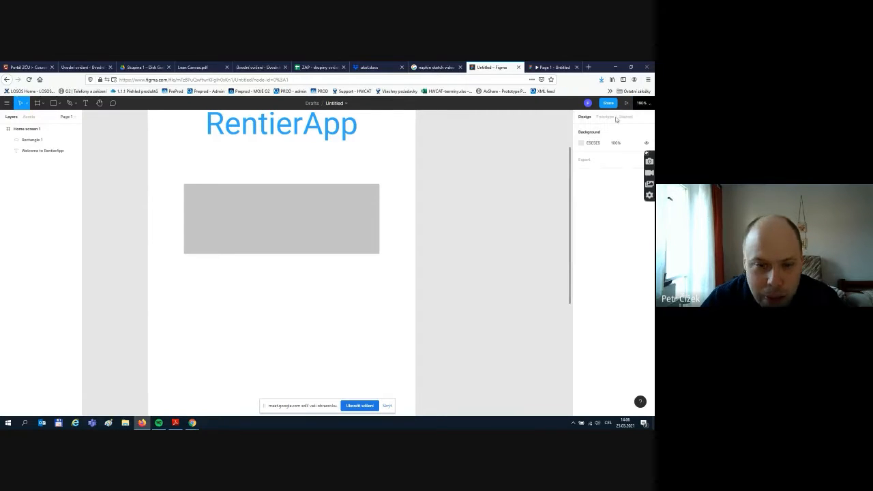
left_click(370, 196)
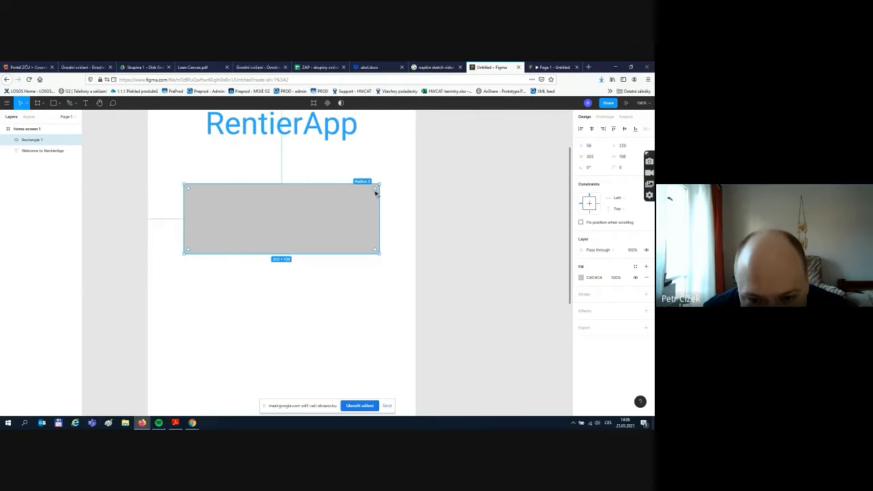
left_click_drag(375, 193, 368, 199)
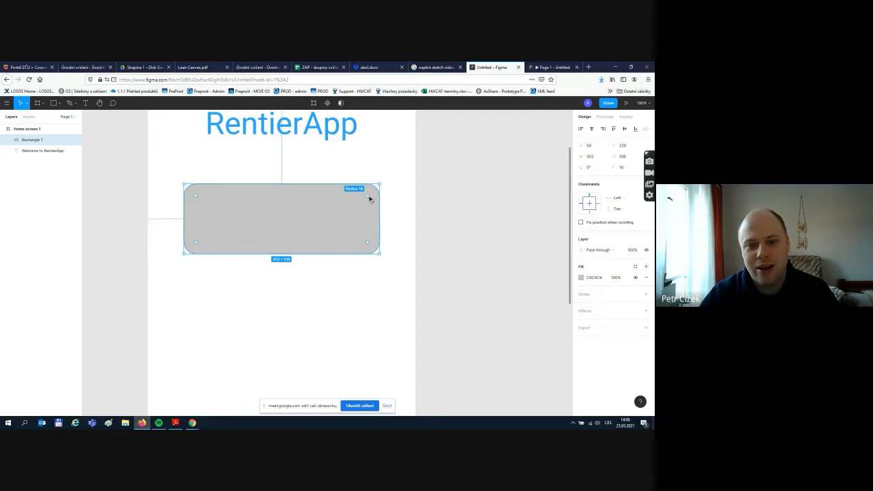
- Move the 302 × 108 rectangle to 56, 210, centred beneath the heading
double_click(369, 199)
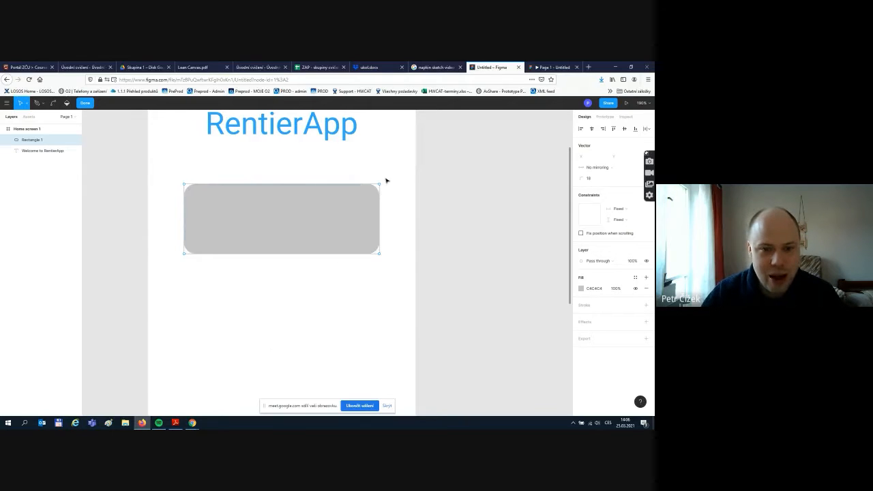
scroll(387, 180, "up", 1)
scroll(388, 181, "up", 4)
scroll(388, 187, "down", 2)
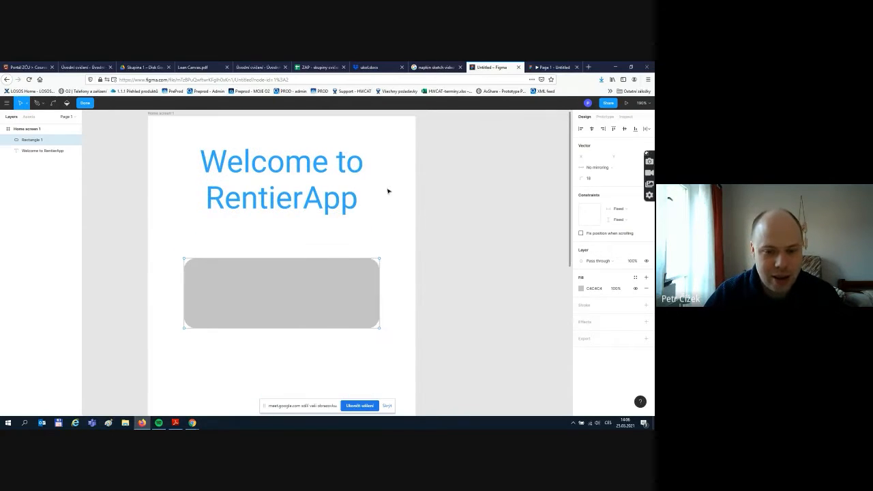
left_click(321, 315)
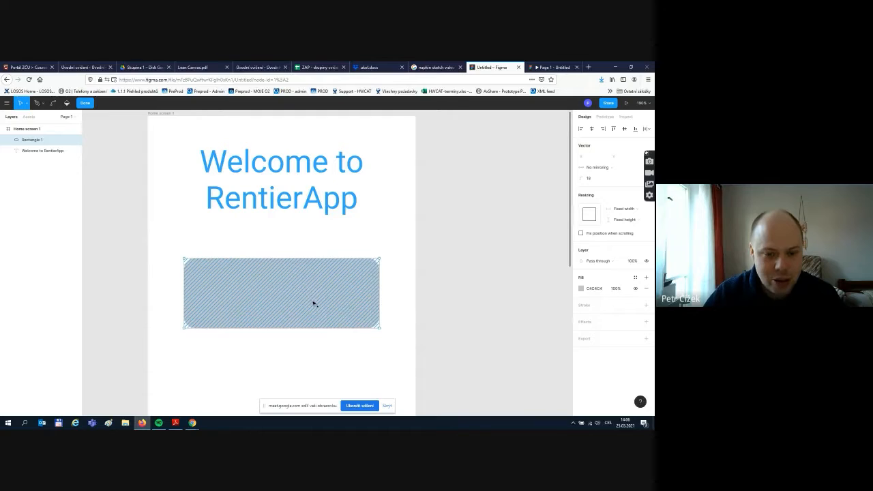
scroll(407, 272, "up", 2)
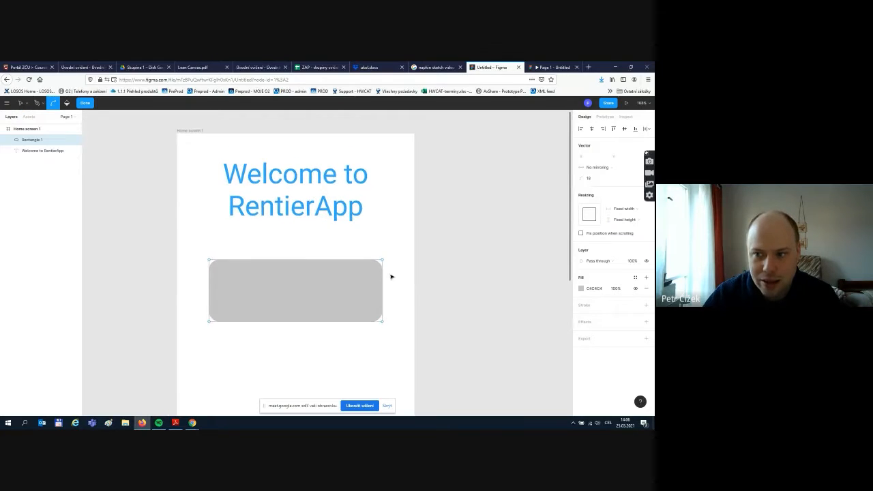
left_click_drag(321, 284, 274, 292)
key("Escape")
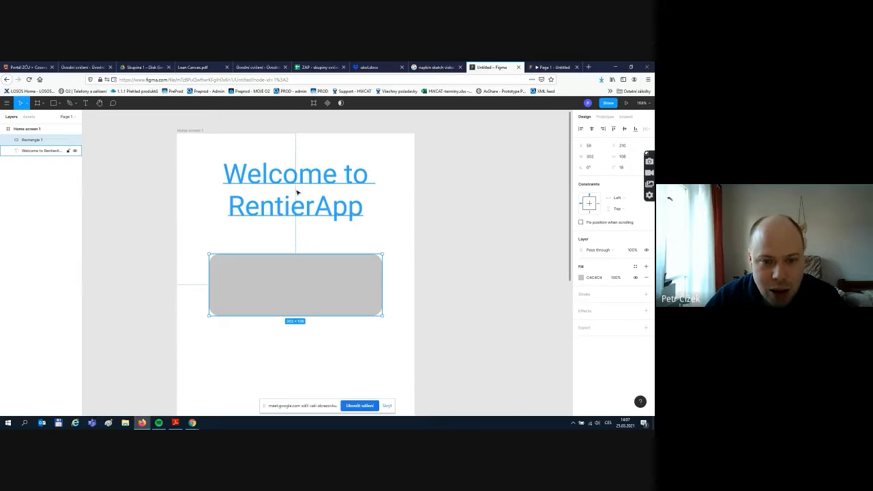
- Eyedrop the heading's blue 31A8FF into Rectangle 1's fill, replacing the grey
left_click(384, 300)
left_click(368, 292)
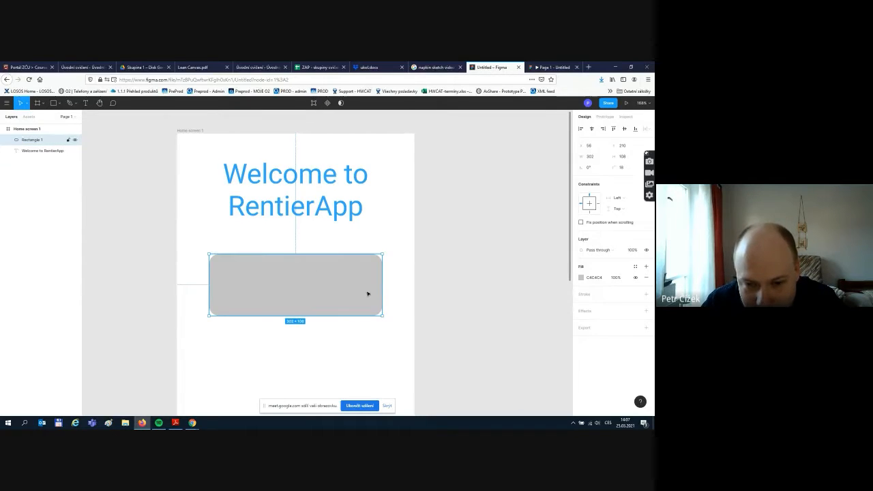
left_click(580, 279)
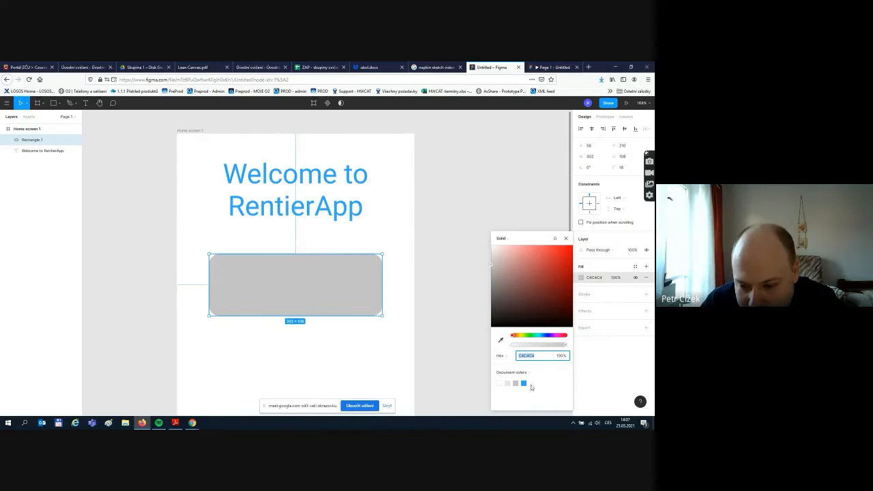
left_click(501, 339)
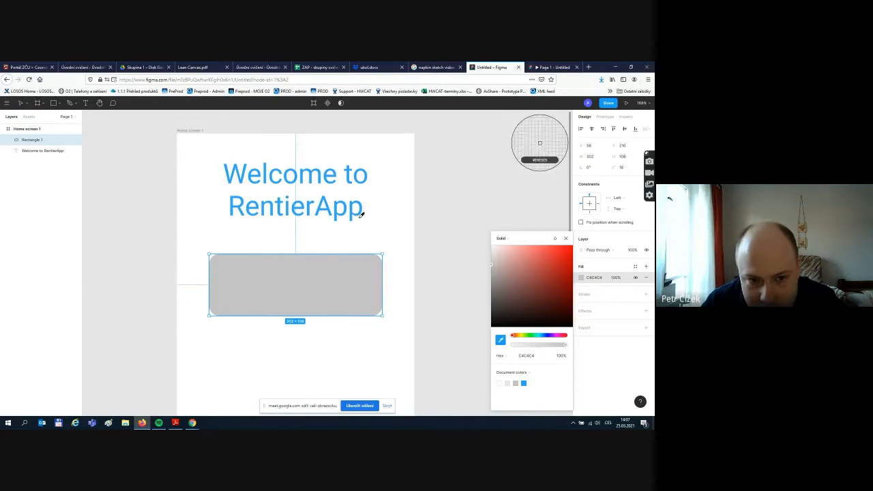
left_click(320, 173)
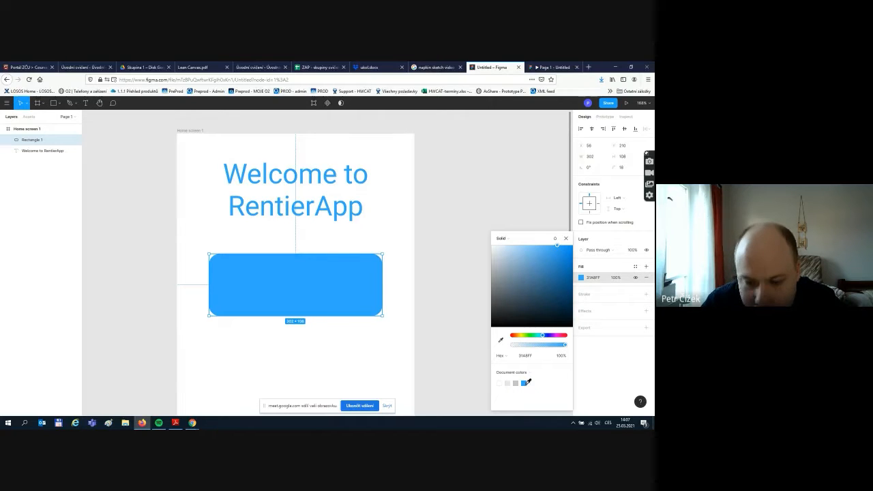
left_click(569, 240)
left_click(454, 248)
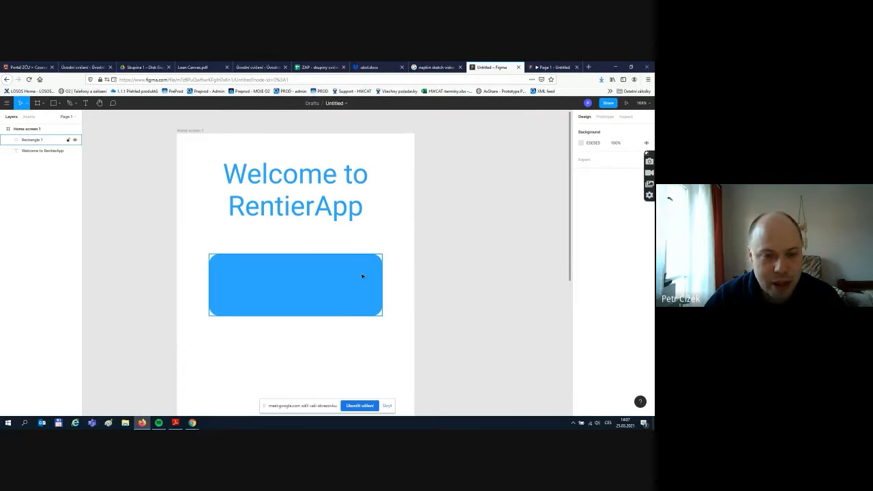
- Add a text box reading '+ Create property' over the blue rectangle
left_click(87, 106)
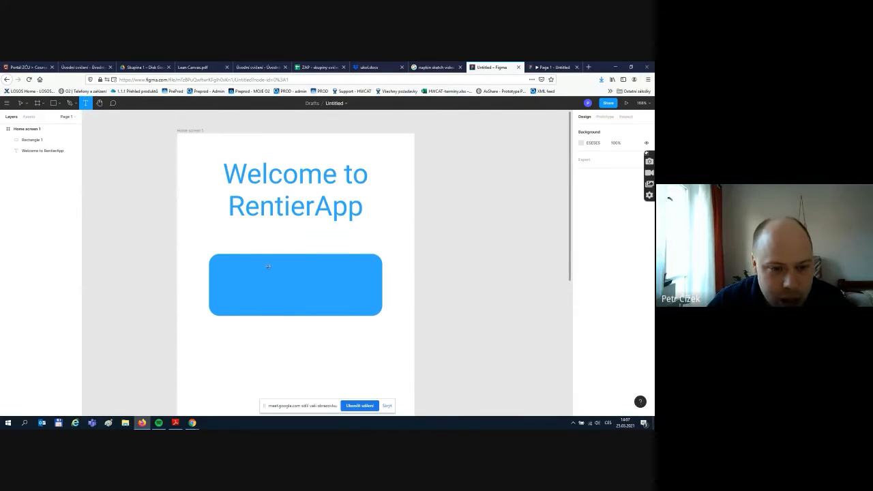
left_click_drag(221, 262, 374, 307)
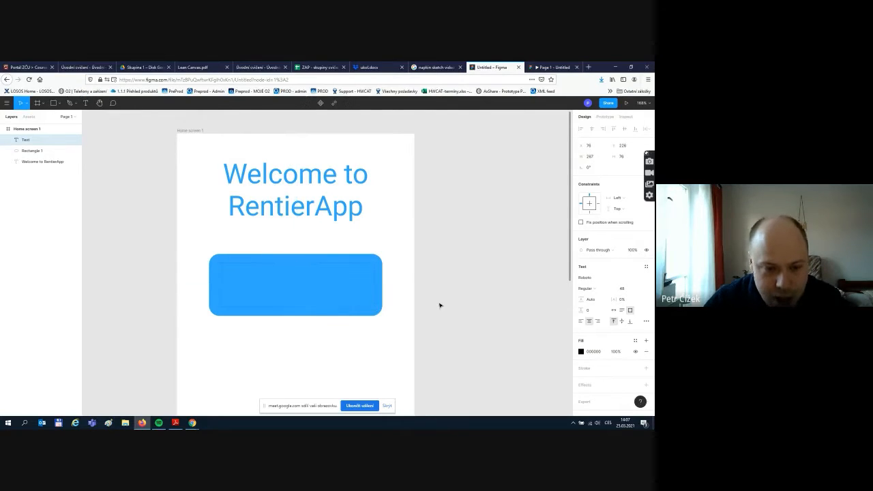
type("+")
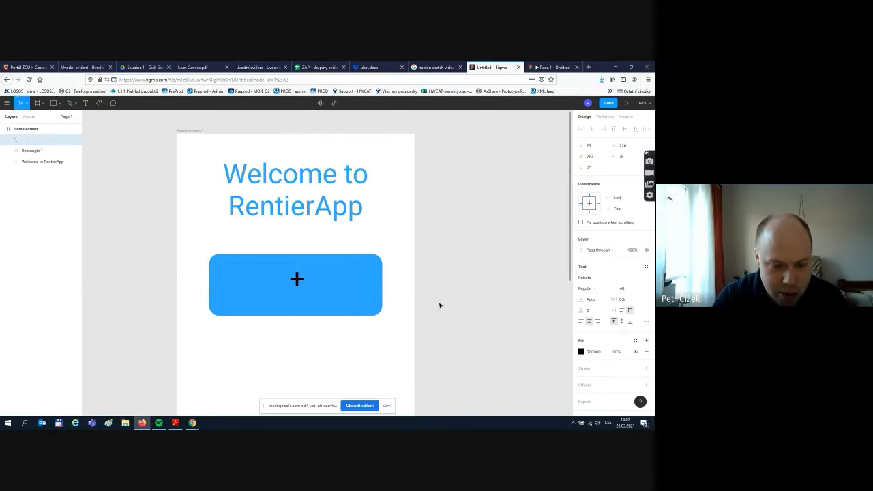
type(" Create")
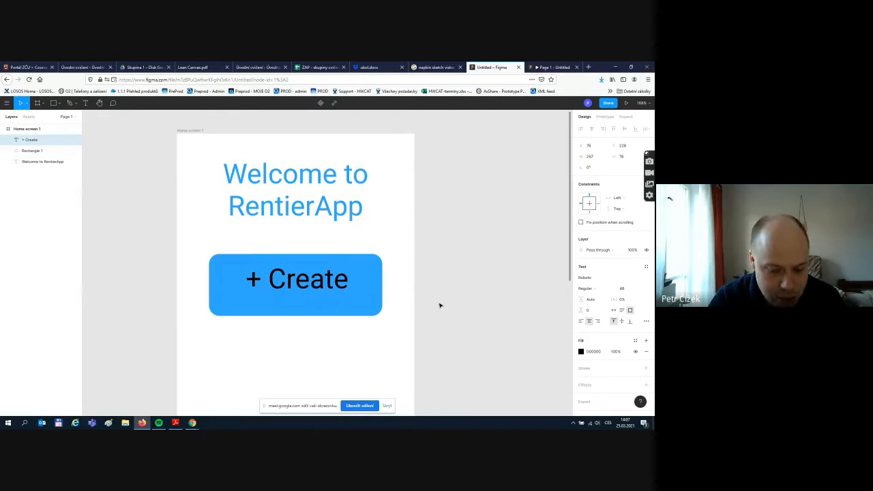
type(" property")
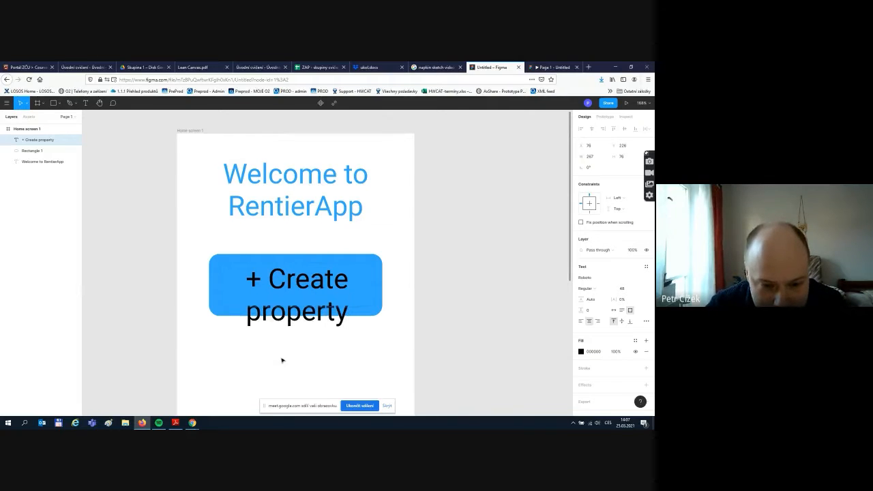
key("Escape")
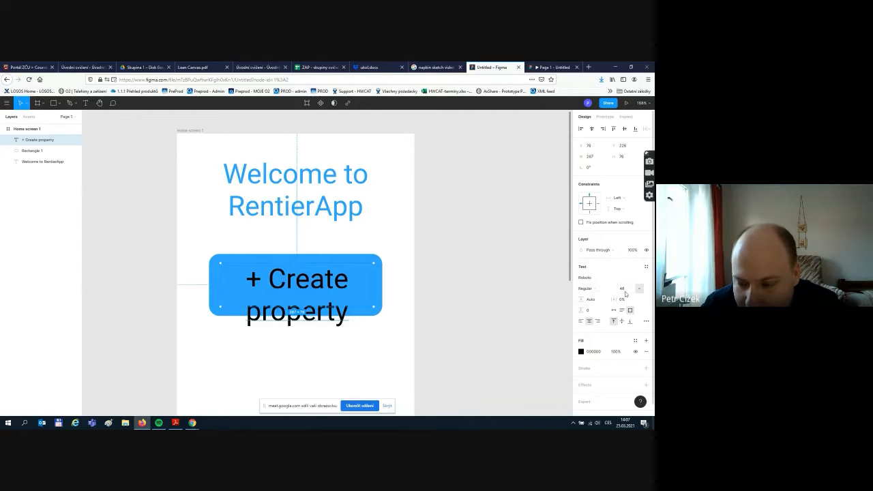
- Try label font sizes 24 and 36 and resize the text box to one line
left_click(640, 291)
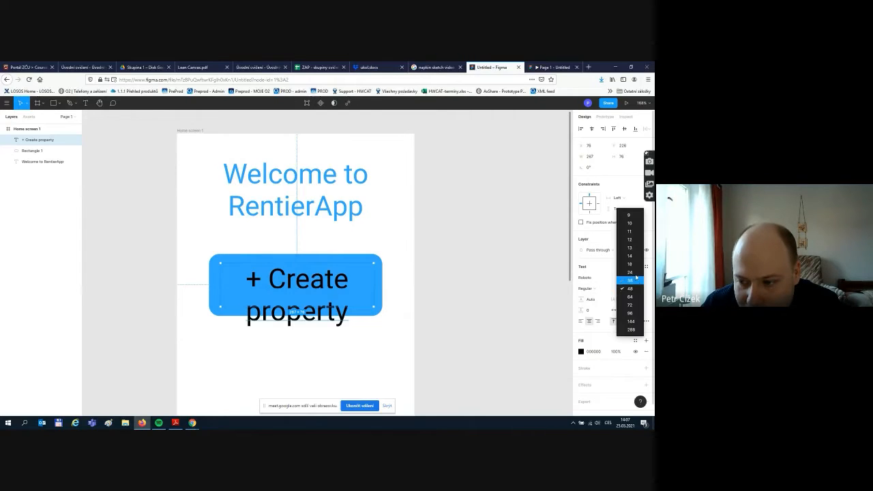
left_click(636, 275)
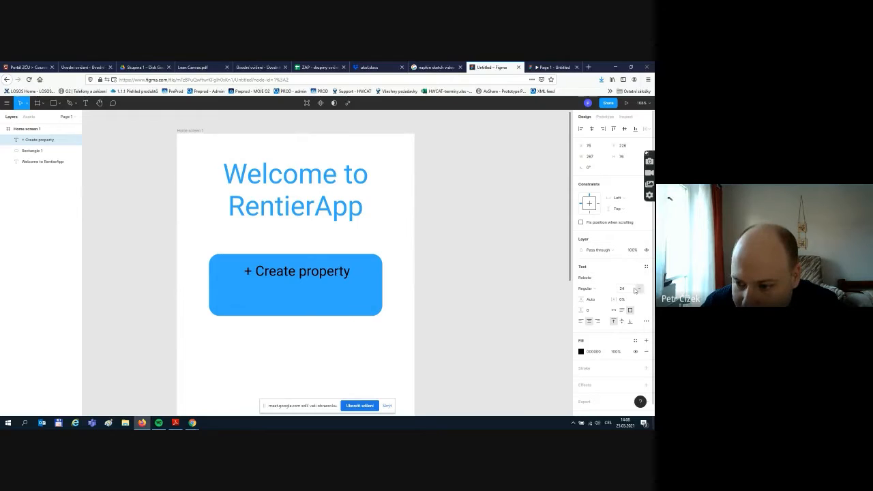
left_click(641, 290)
left_click(632, 299)
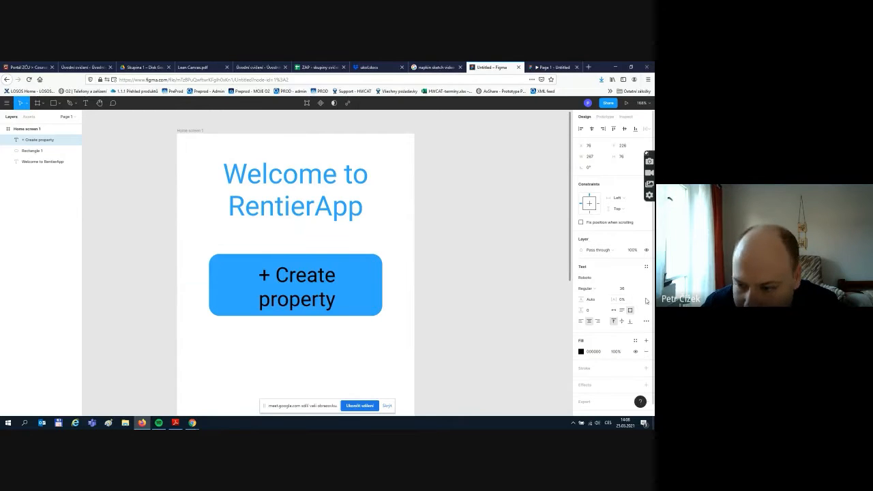
left_click_drag(219, 286, 210, 286)
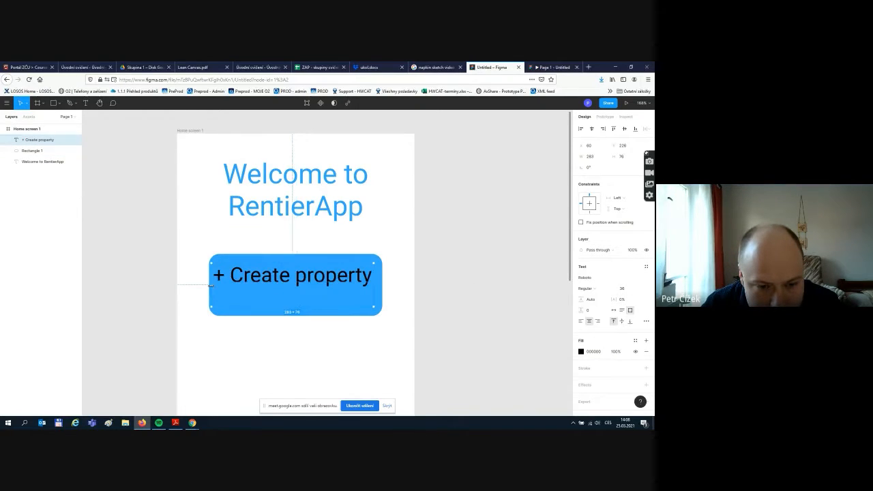
left_click_drag(292, 307, 309, 287)
left_click(412, 281)
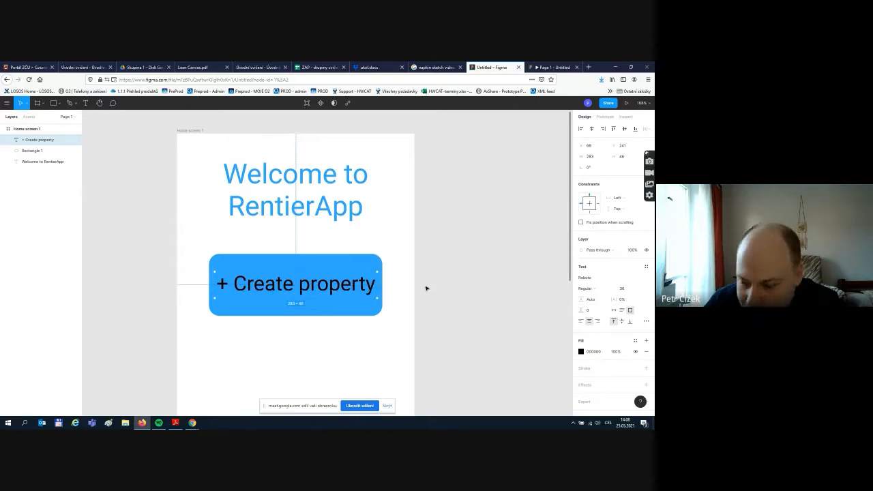
- Make the '+ Create property' label white and set its font size to 24
left_click(581, 352)
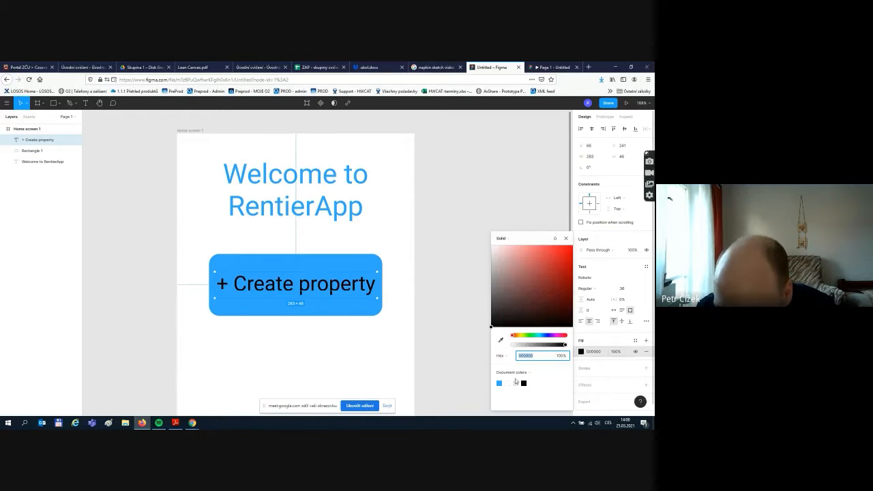
left_click(399, 346)
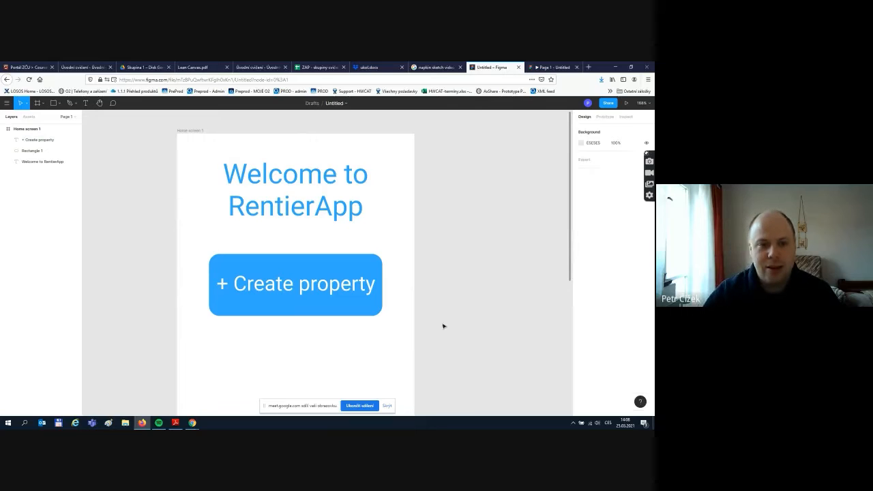
scroll(423, 293, "down", 2)
scroll(424, 298, "down", 3)
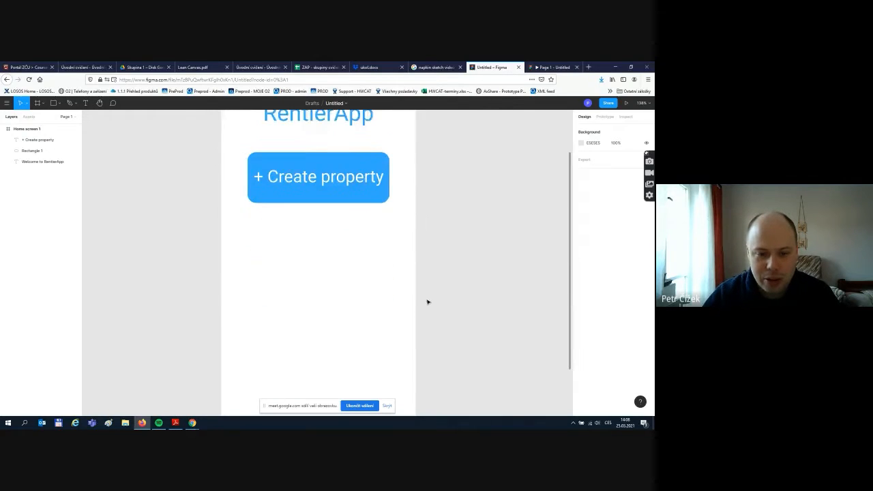
scroll(427, 301, "down", 3)
scroll(497, 298, "up", 4)
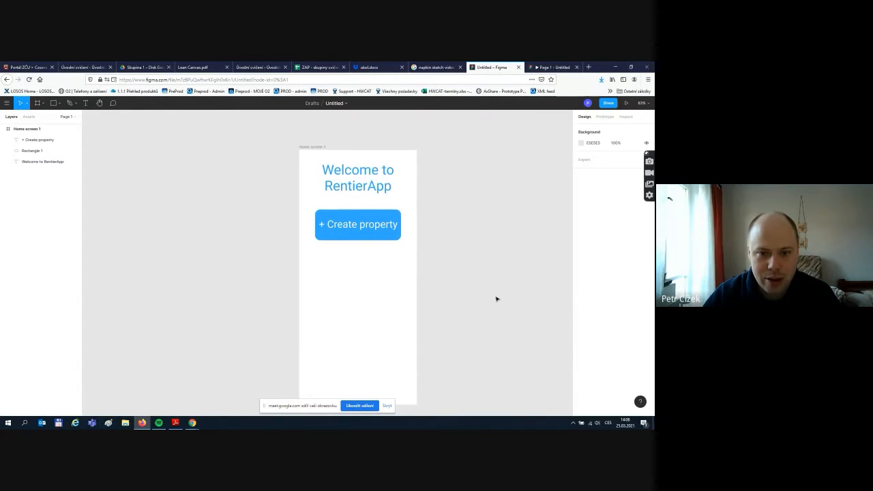
left_click(379, 237)
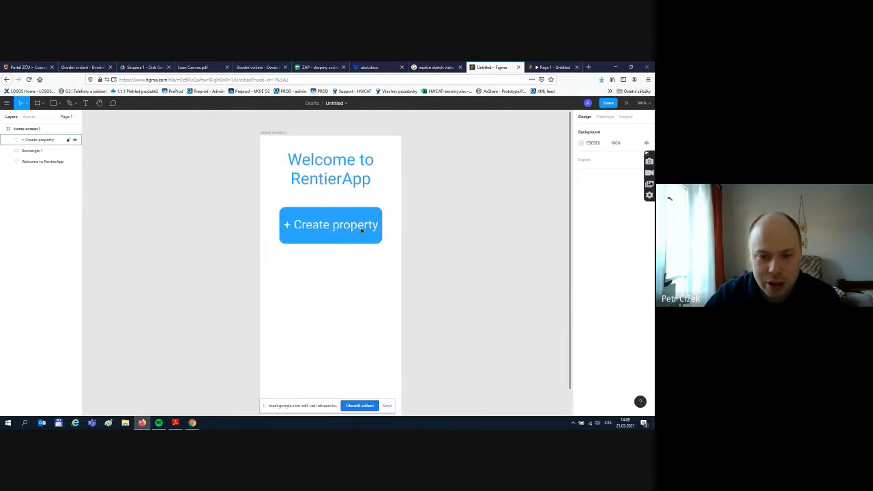
left_click(480, 261)
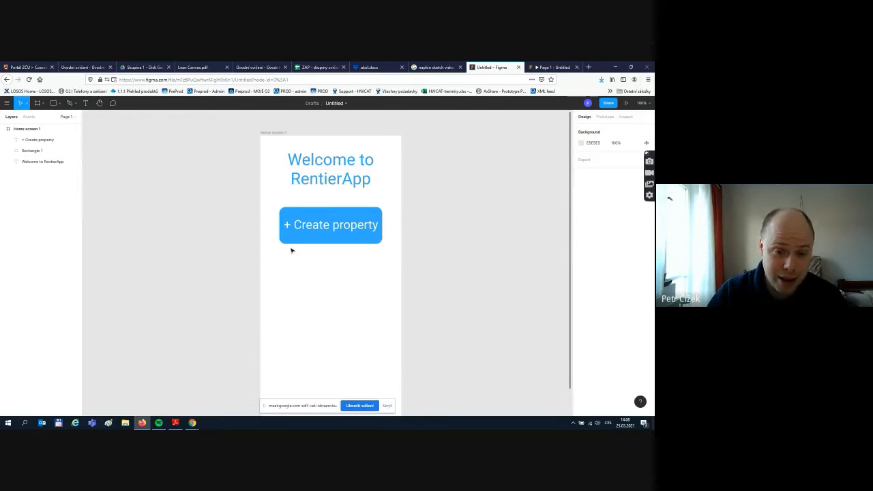
left_click(314, 225)
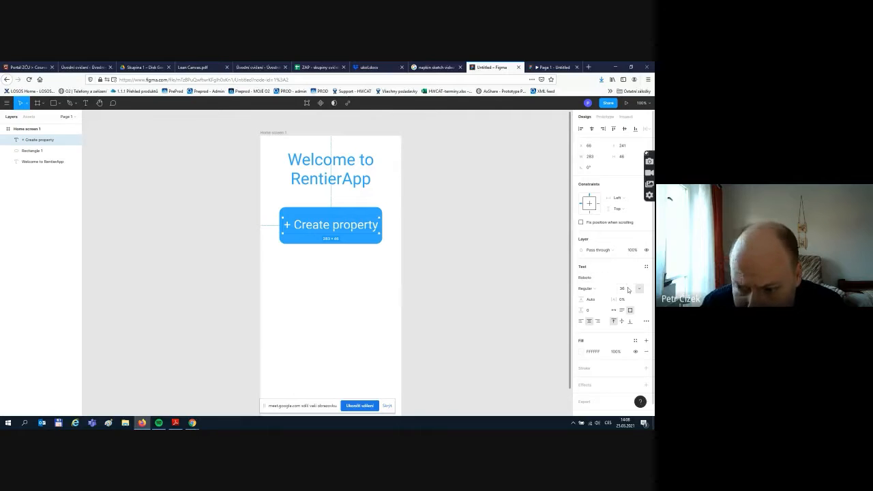
left_click(639, 289)
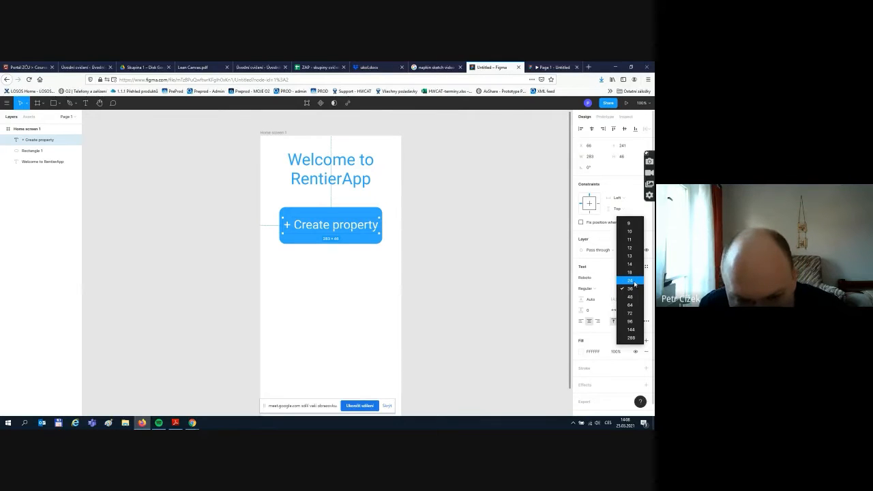
left_click(629, 281)
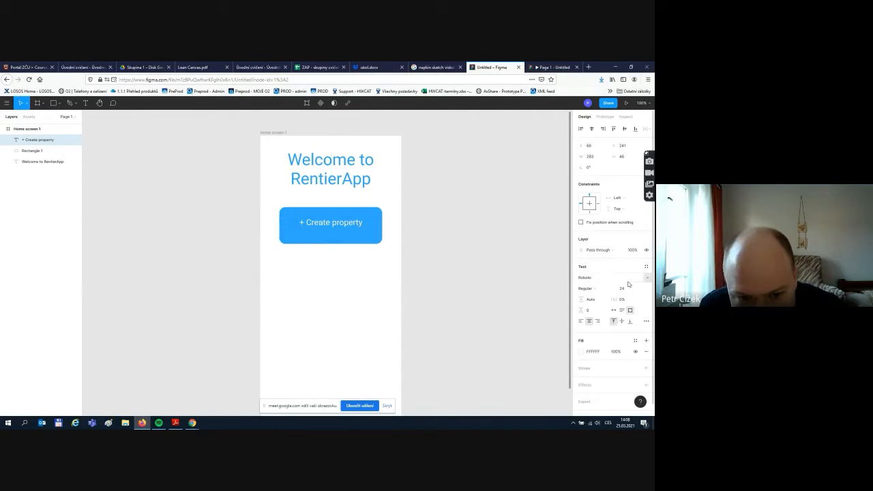
- Shrink the blue rectangle to 251×77, move the label onto it, and centre both under the heading
left_click(371, 216)
left_click_drag(380, 207, 338, 267)
left_click(335, 220)
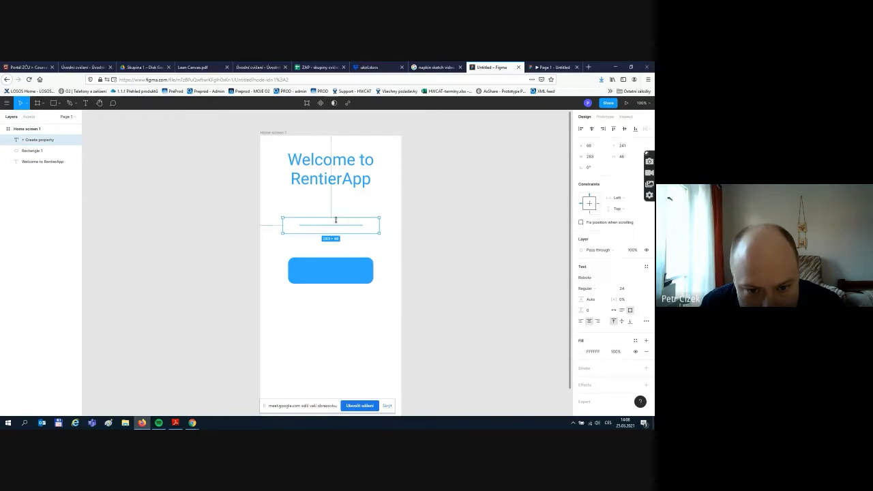
left_click_drag(335, 227, 336, 270)
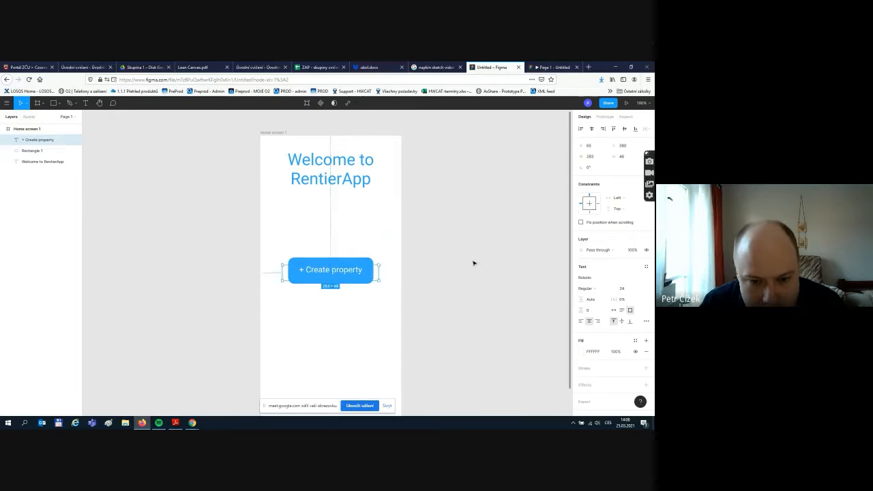
left_click(471, 261)
left_click_drag(275, 246, 406, 301)
left_click_drag(369, 278, 369, 229)
left_click(417, 236)
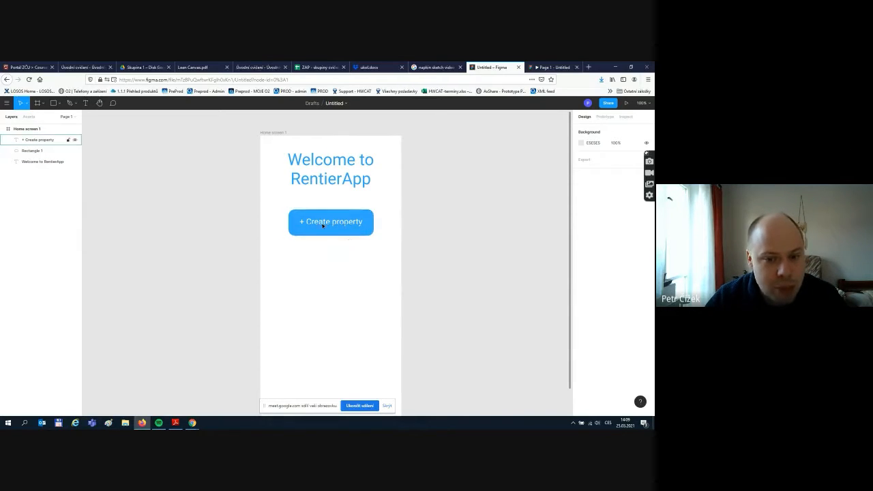
- Group the '+ Create property' text with Rectangle 1 and name the group 'Primary button'
left_click(48, 144)
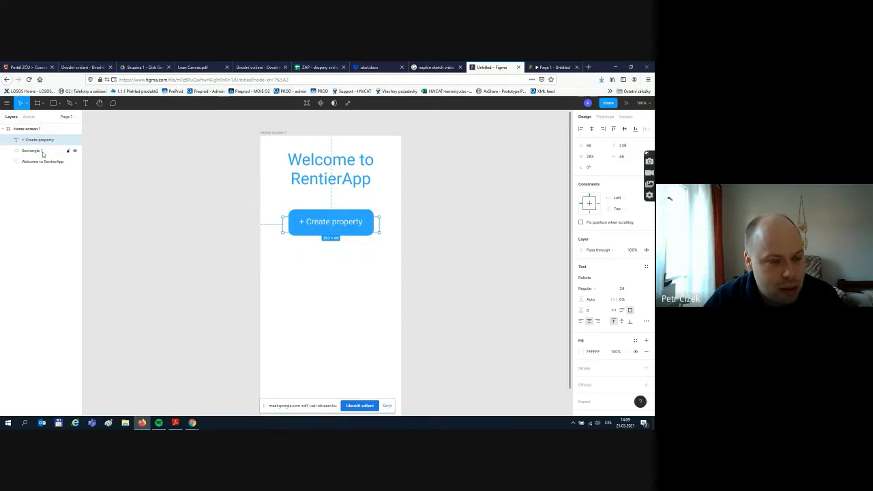
left_click(48, 151, "shift")
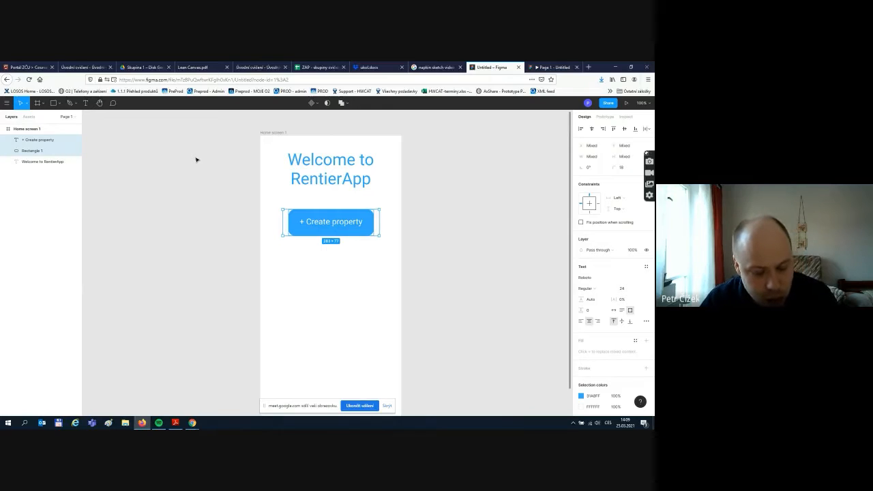
key("ctrl+g")
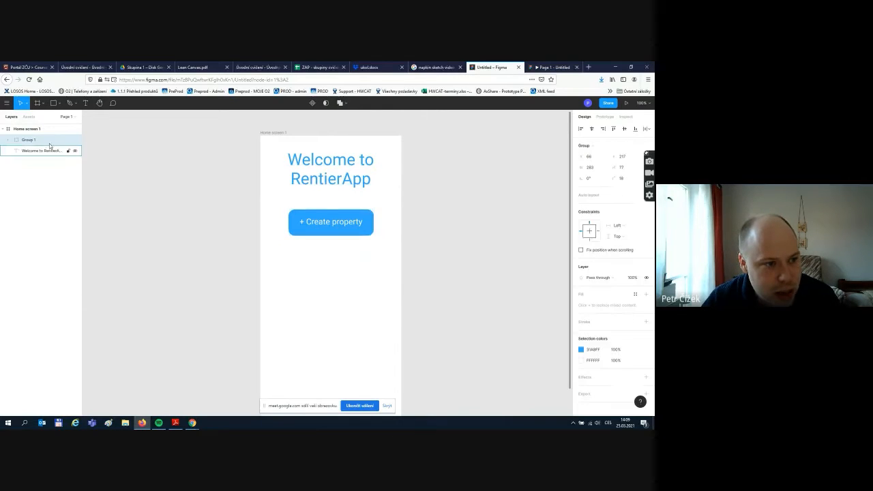
double_click(29, 140)
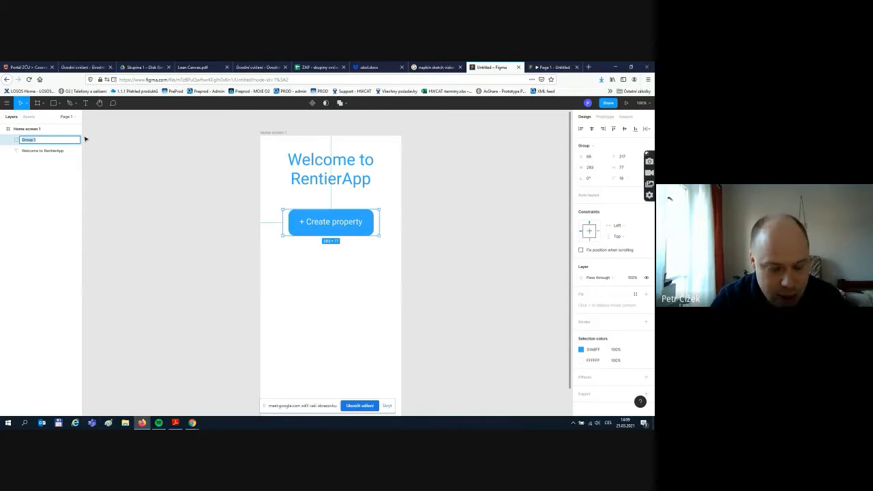
type("But")
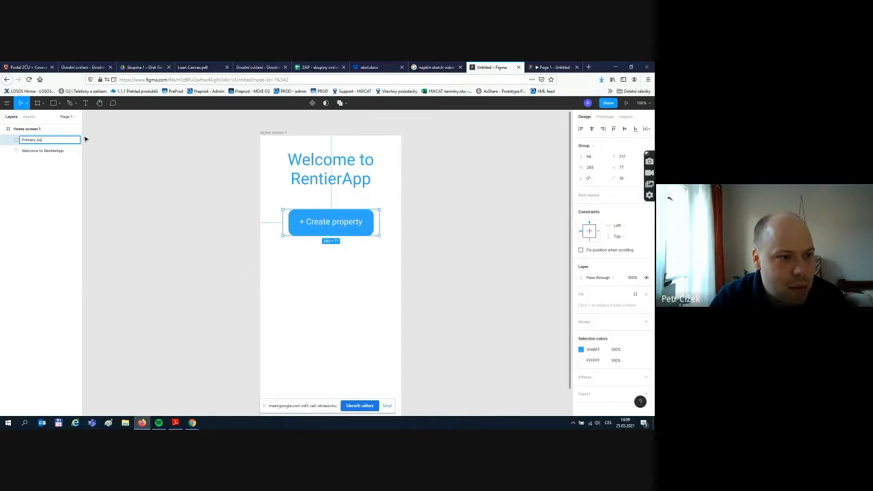
type("on")
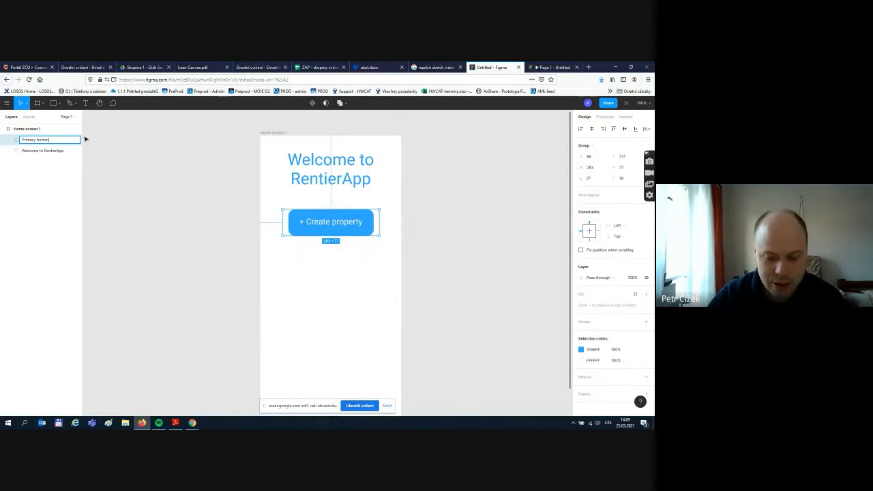
key("Return")
left_click(120, 189)
left_click(43, 140)
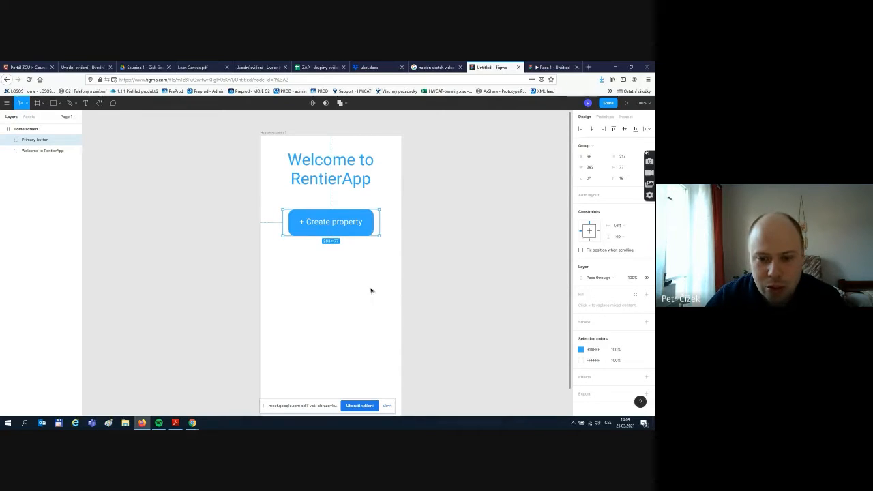
scroll(406, 273, "down", 2)
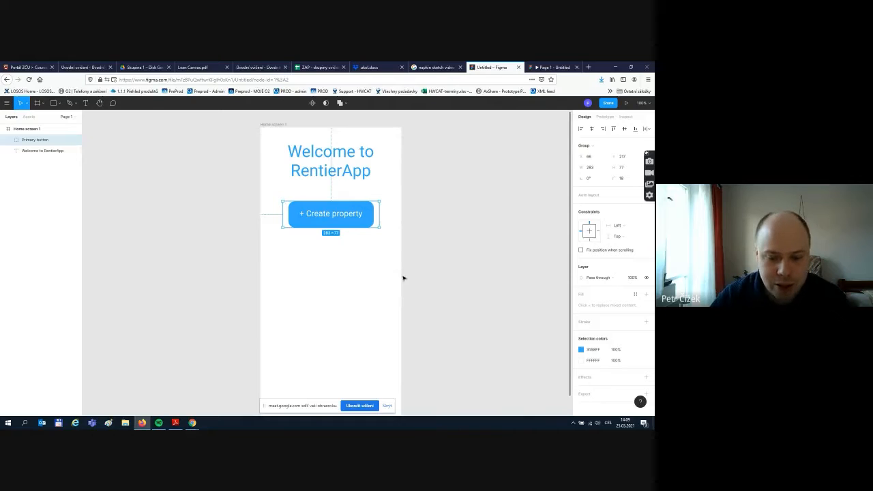
scroll(403, 278, "up", 1)
left_click(430, 252)
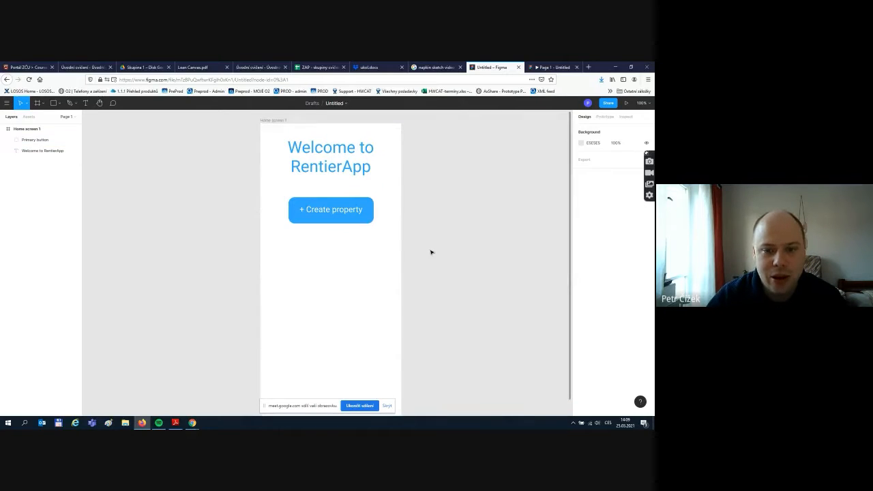
scroll(415, 195, "down", 1)
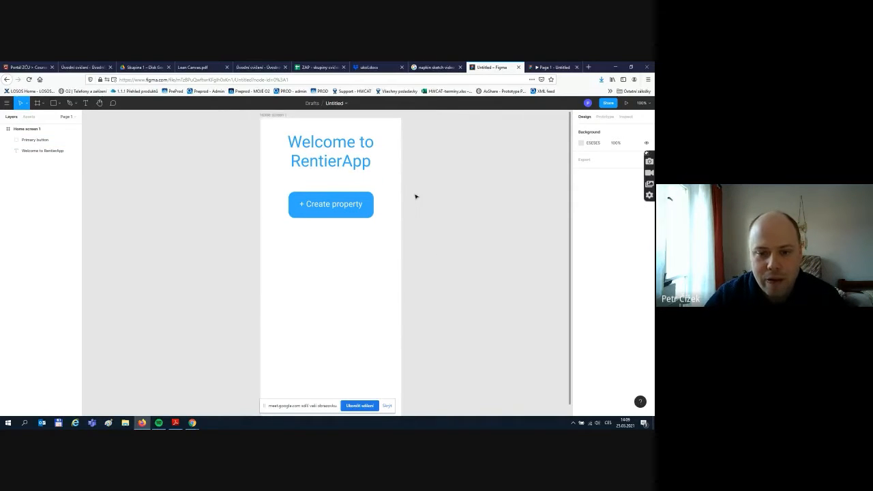
scroll(389, 232, "down", 3)
scroll(389, 241, "up", 1)
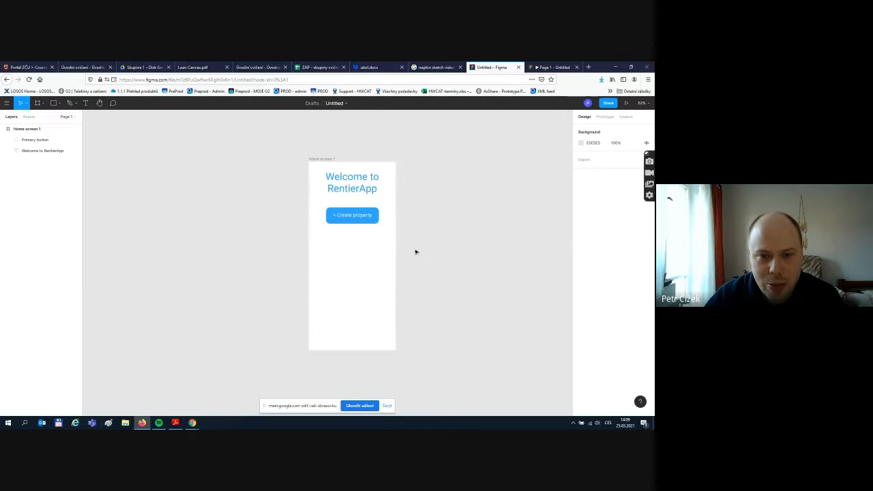
scroll(415, 251, "up", 2)
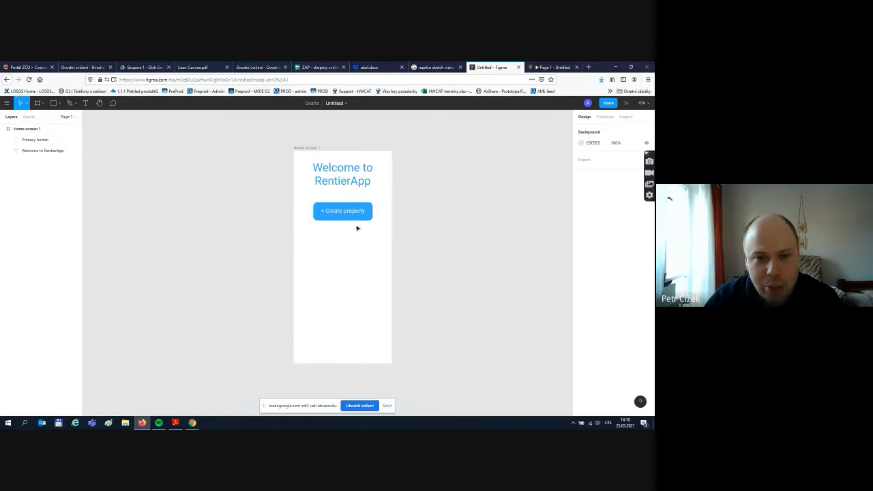
- Duplicate the Home screen 1 frame with Ctrl+D and rename the copy 'Create new property'
left_click(31, 130)
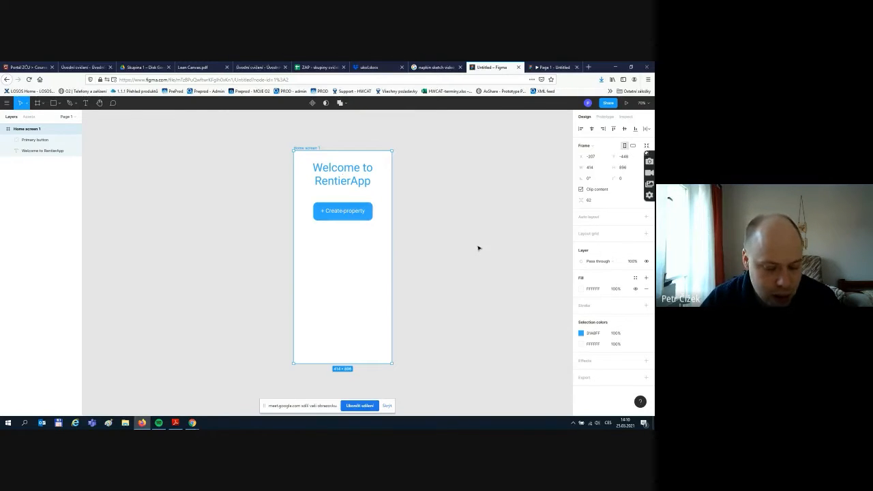
key("ctrl+d")
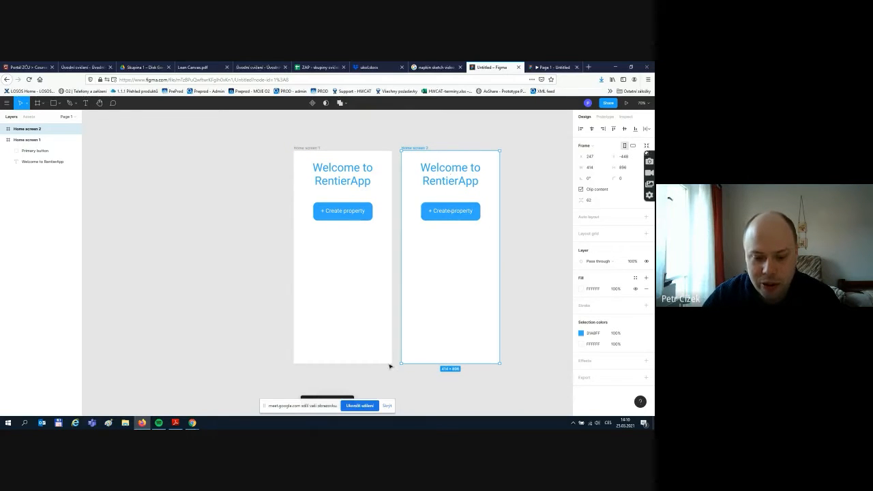
left_click(392, 405)
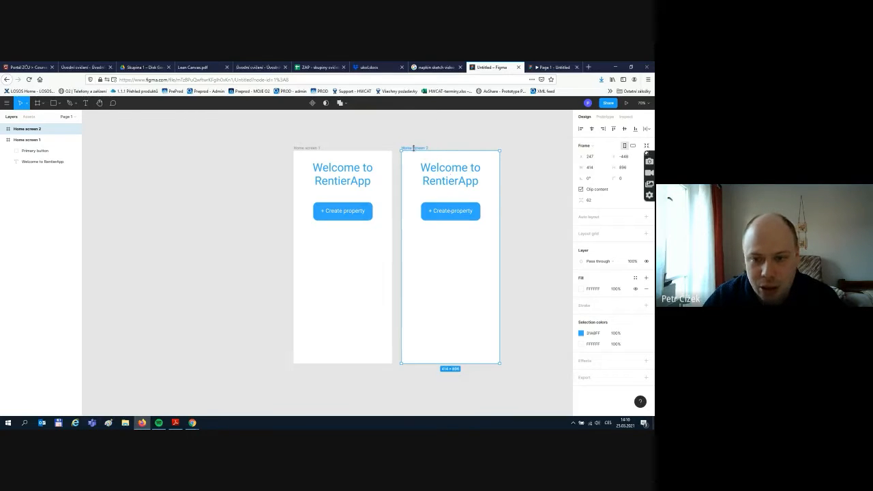
left_click(4, 129)
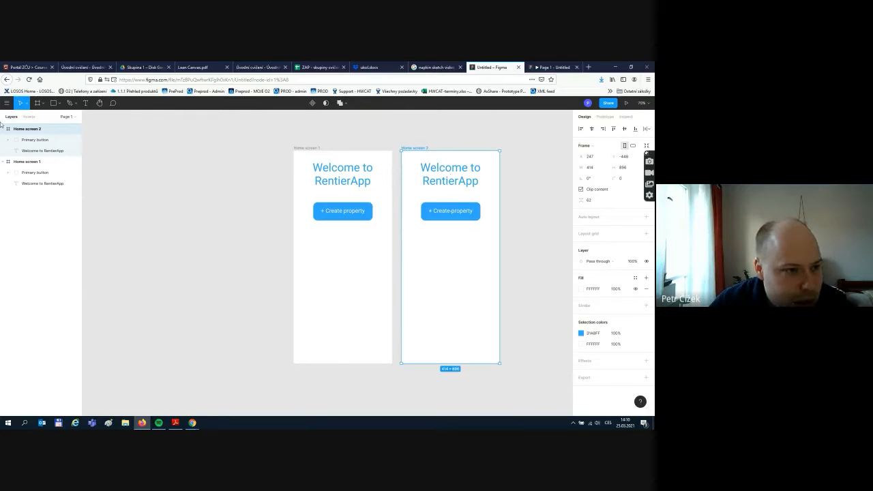
double_click(30, 129)
type("Cre")
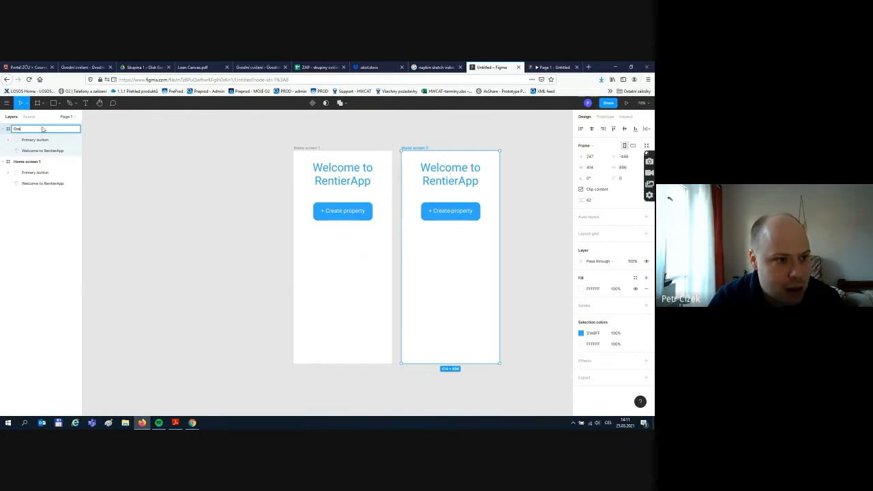
type("ate new")
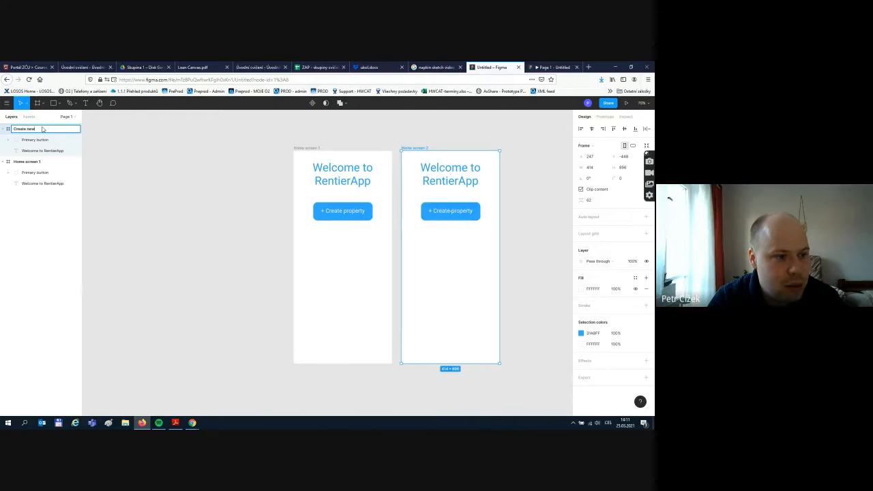
type(" prop")
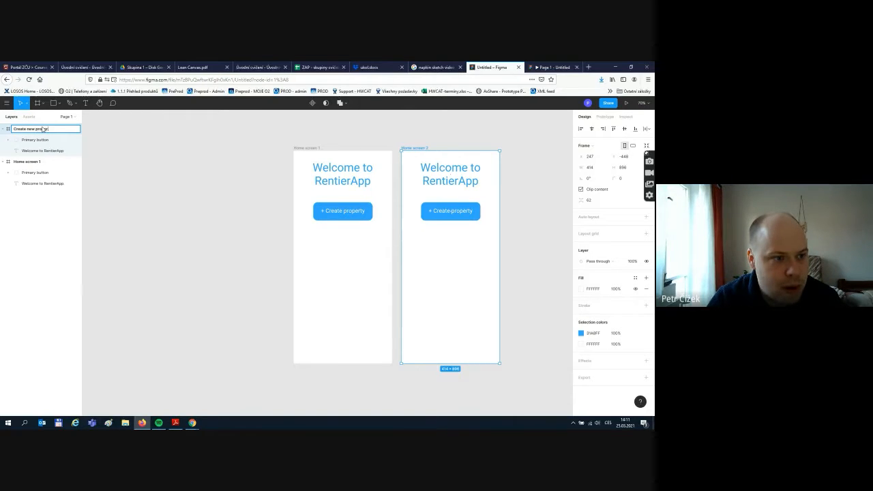
type("erty")
left_click(148, 138)
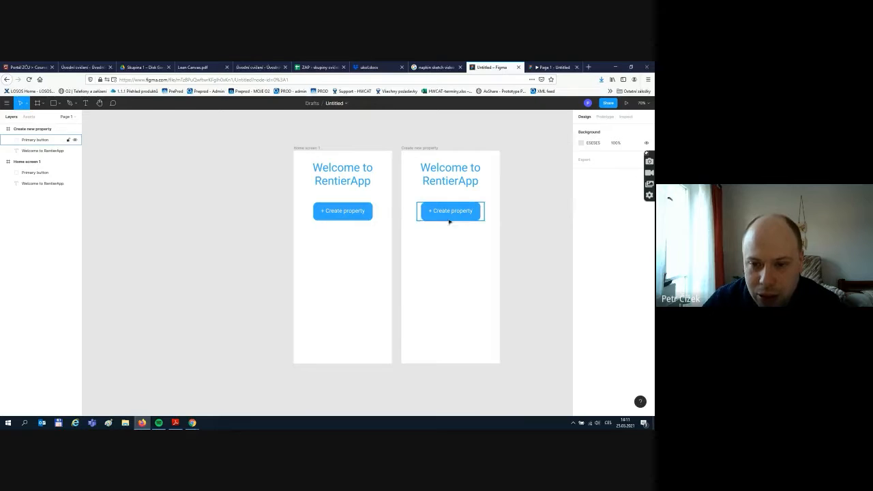
- Delete the copied button and change the heading text to 'Create a new property'
left_click_drag(415, 197, 487, 230)
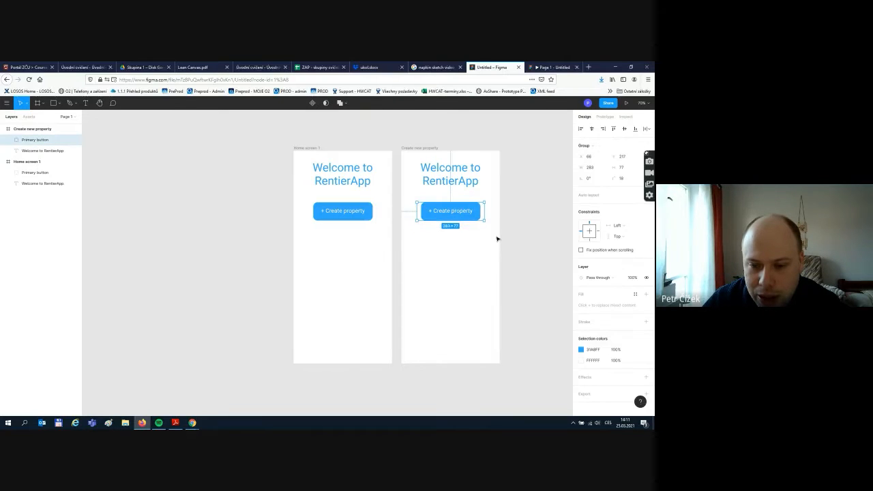
key("Delete")
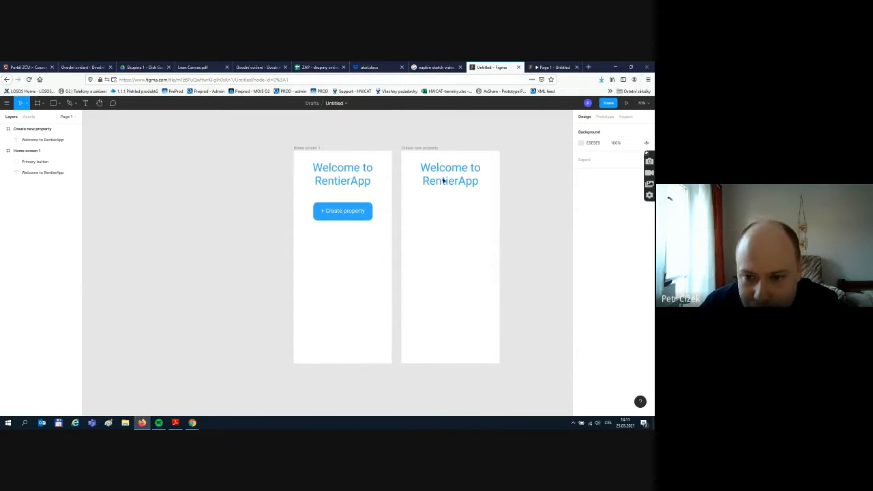
left_click(443, 170)
double_click(442, 169)
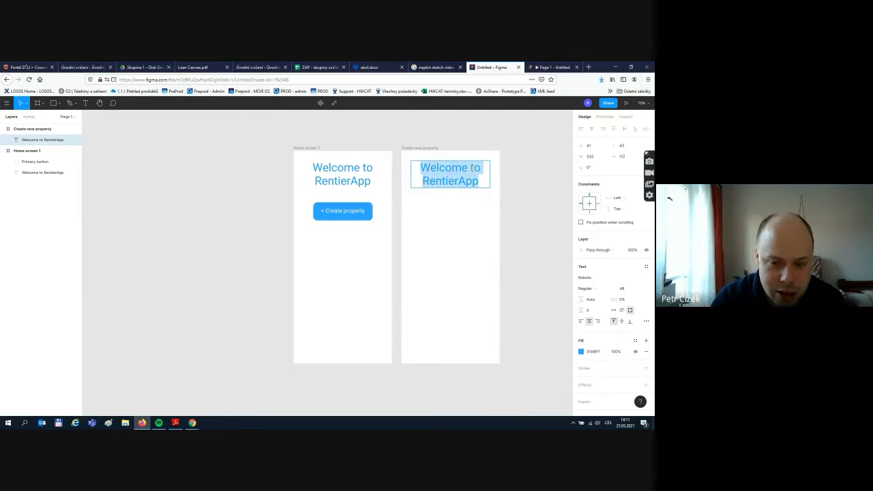
type("C")
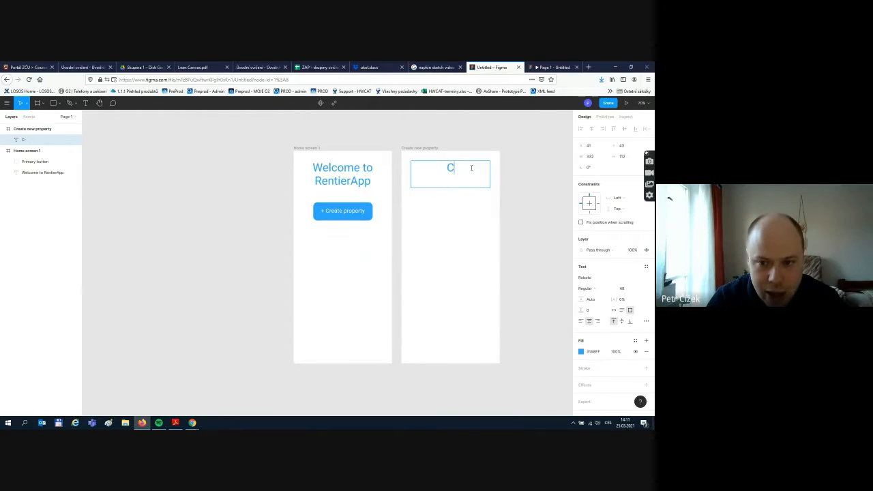
type("reate a n")
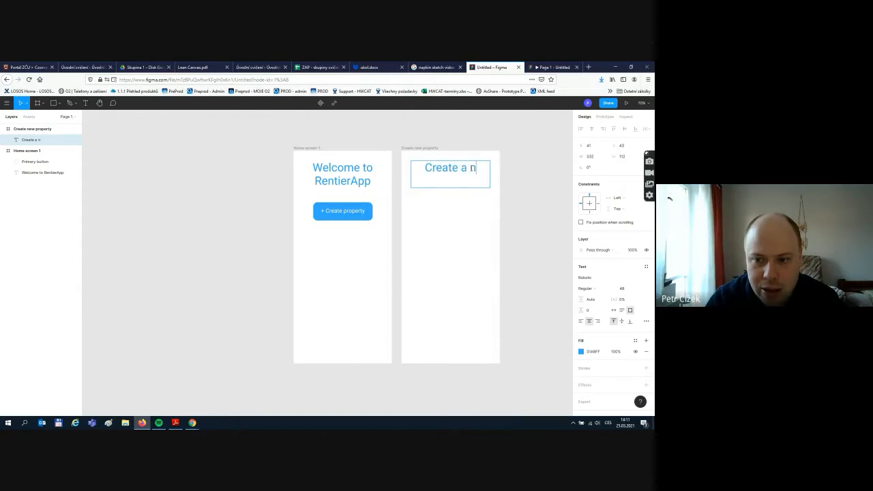
type("ew proper")
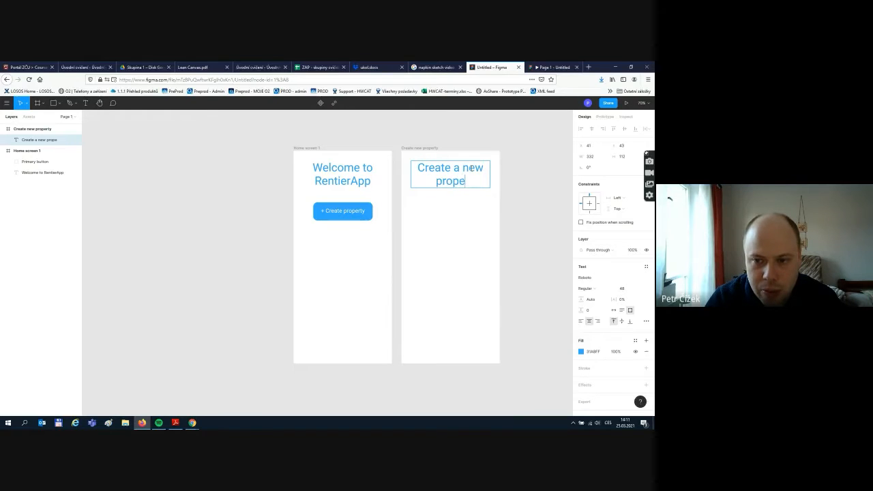
key("BackSpace")
type("erty")
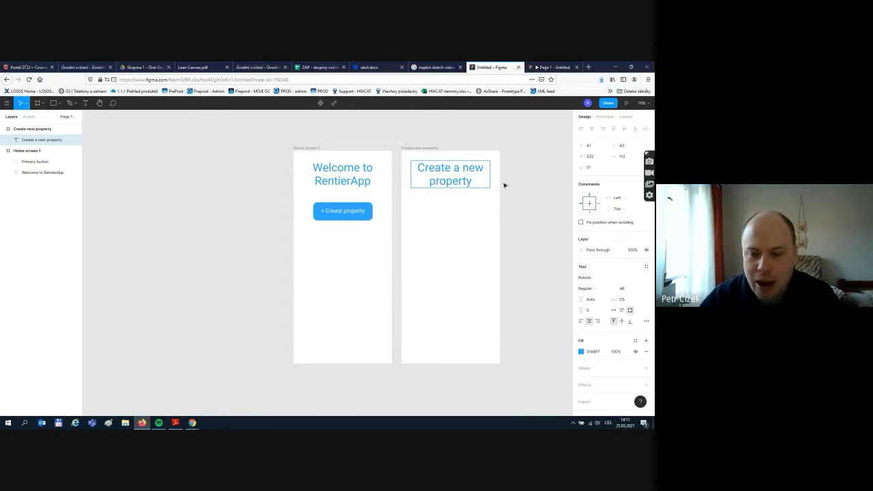
key("Escape")
left_click(510, 215)
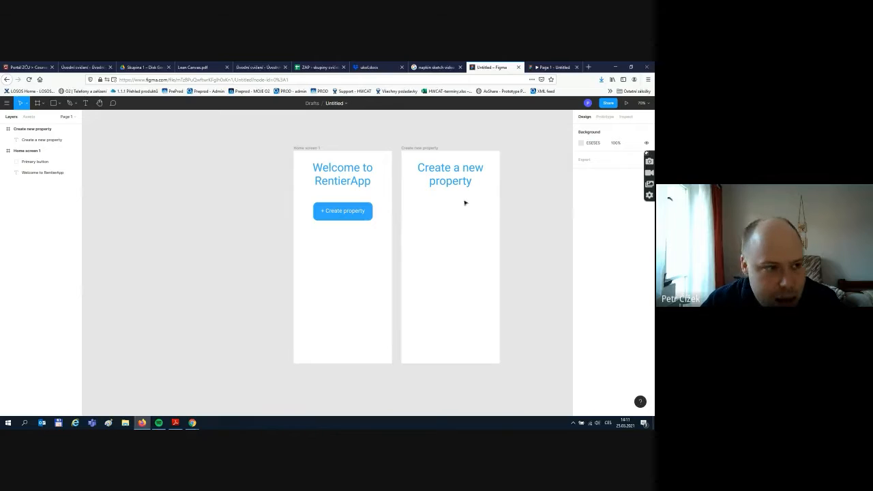
left_click(53, 103)
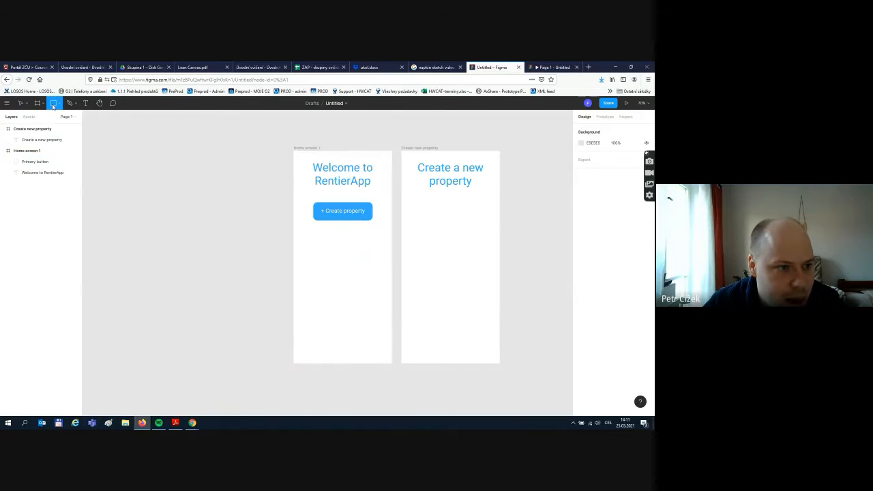
- Draw a wide rectangle below the heading and fill it white
left_click(58, 105)
left_click(43, 116)
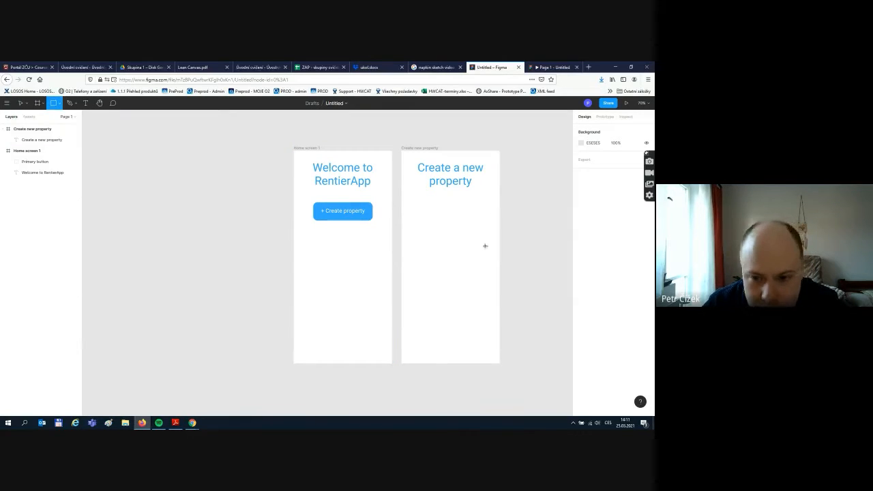
left_click_drag(410, 199, 489, 212)
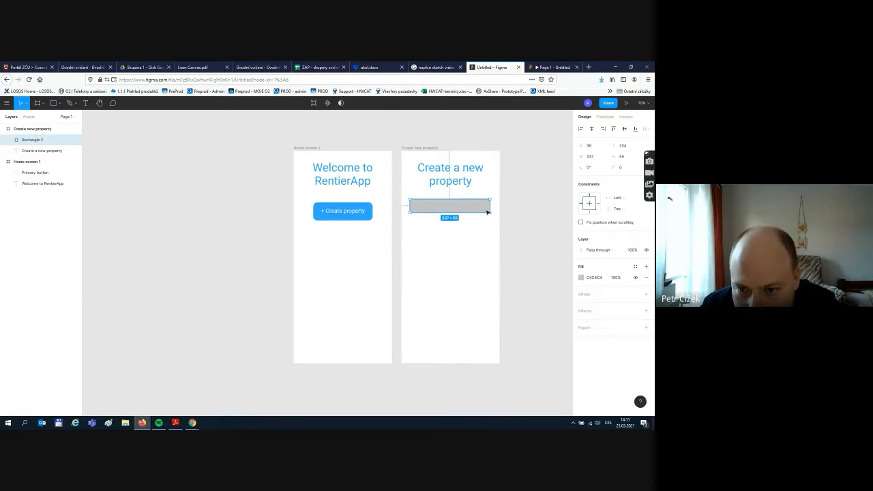
left_click(581, 277)
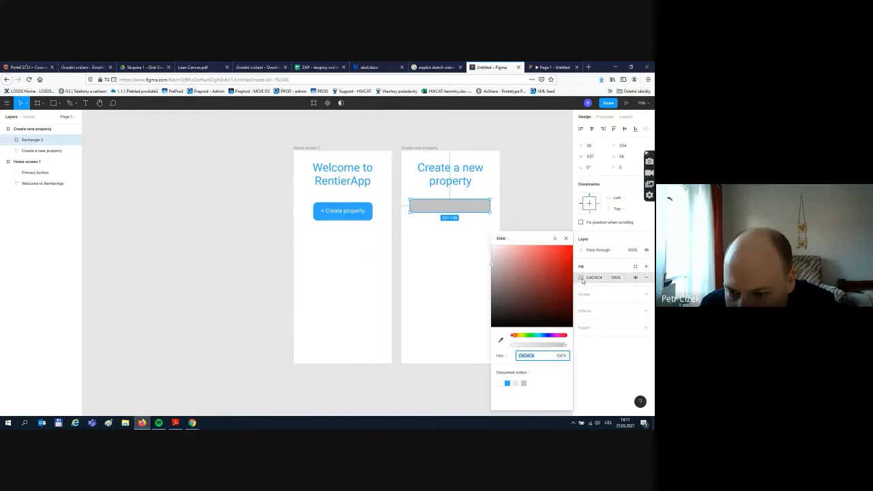
left_click(499, 383)
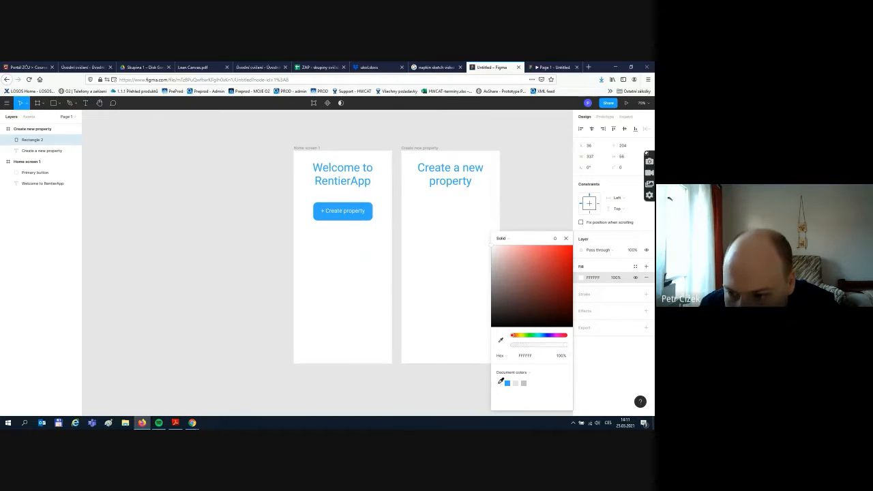
left_click(601, 336)
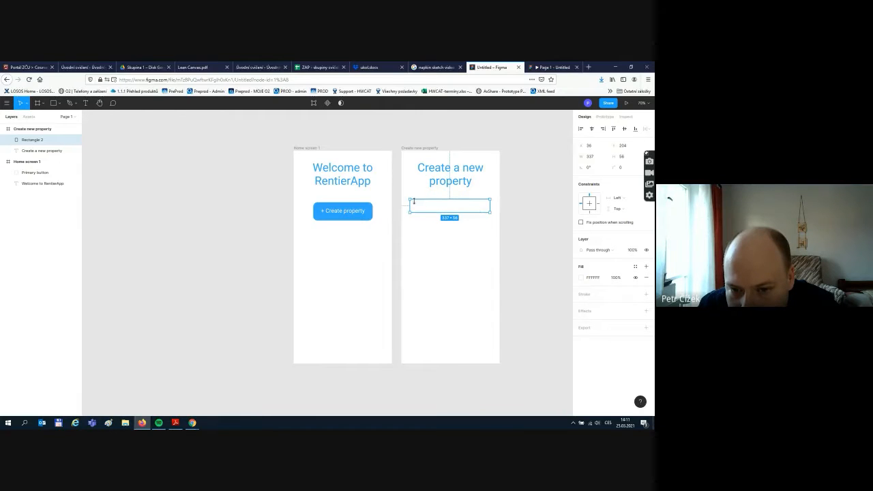
left_click(510, 208)
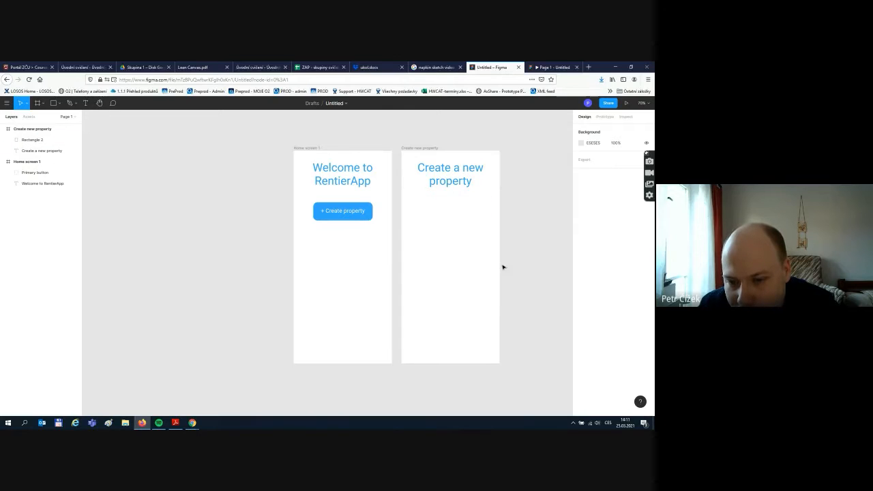
- Add a 1 px stroke to the rectangle and set its colour to 373737
left_click(479, 208)
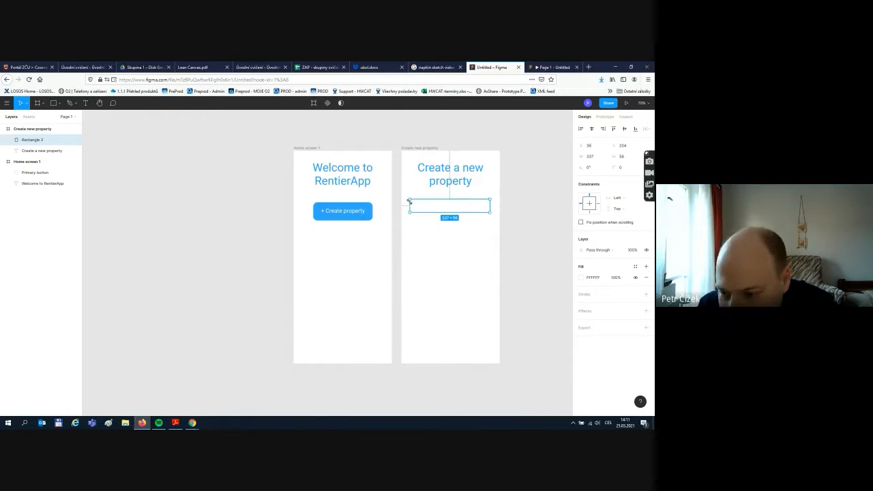
left_click(646, 294)
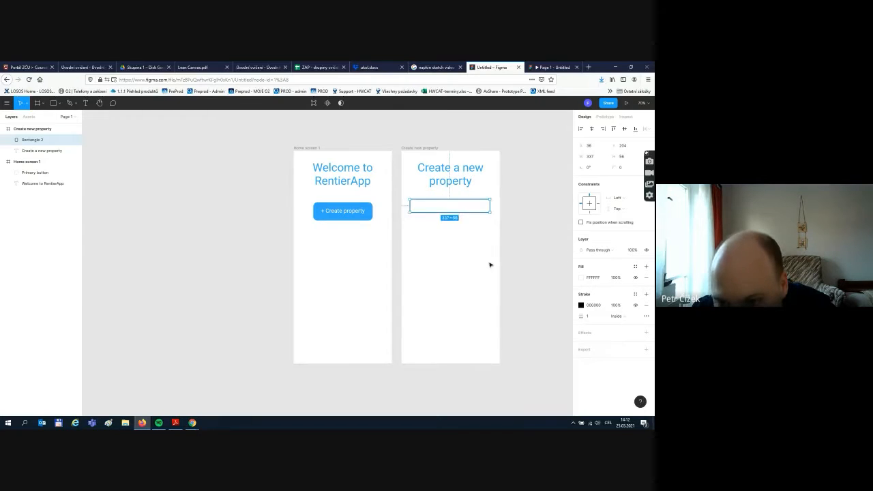
left_click(523, 406)
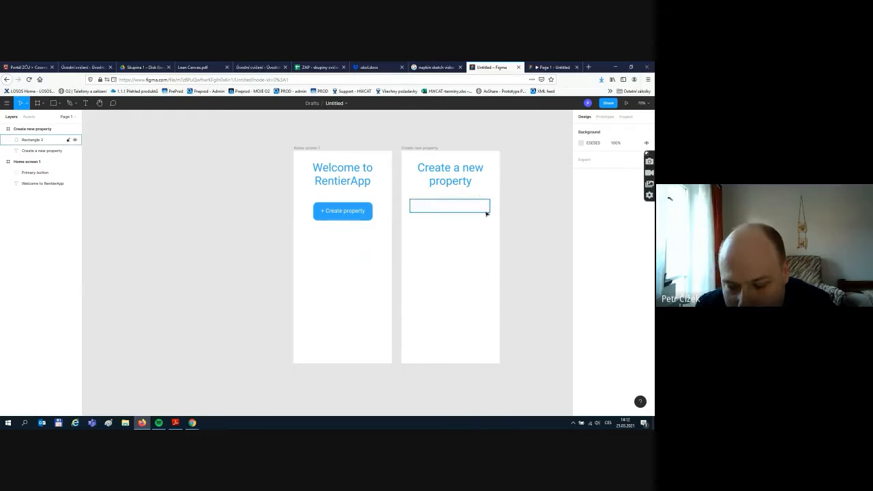
left_click(430, 210)
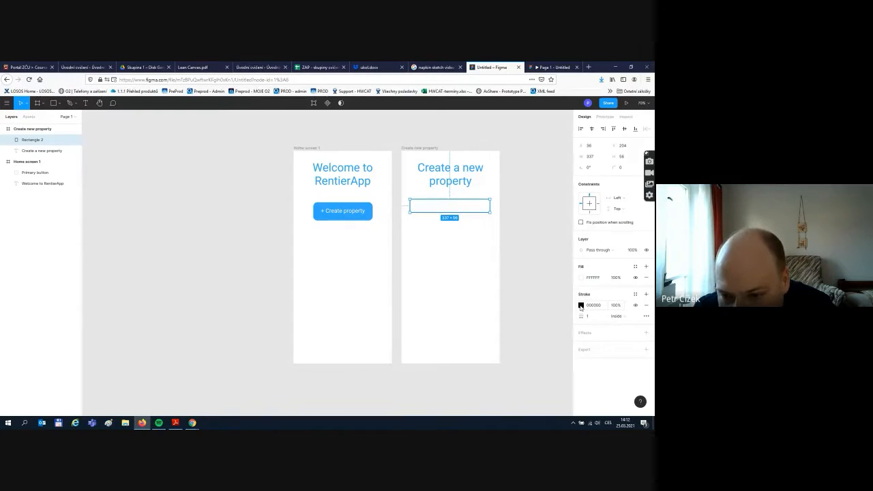
left_click(580, 306)
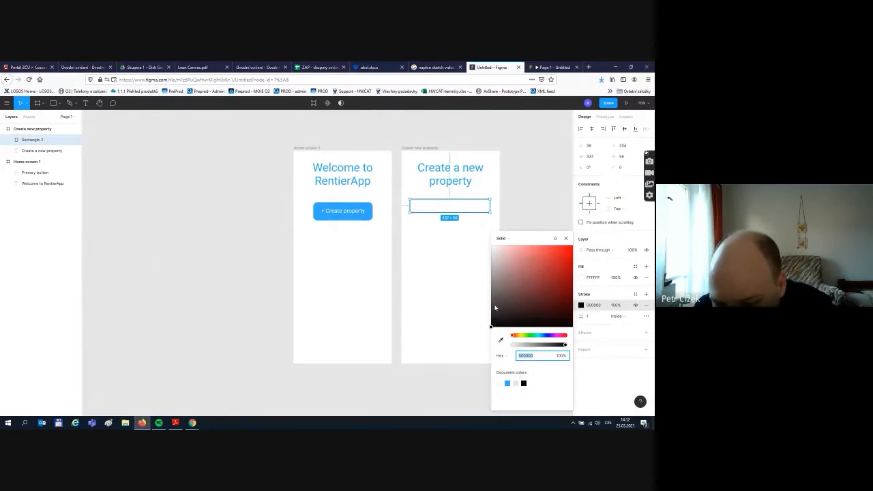
left_click_drag(495, 307, 486, 314)
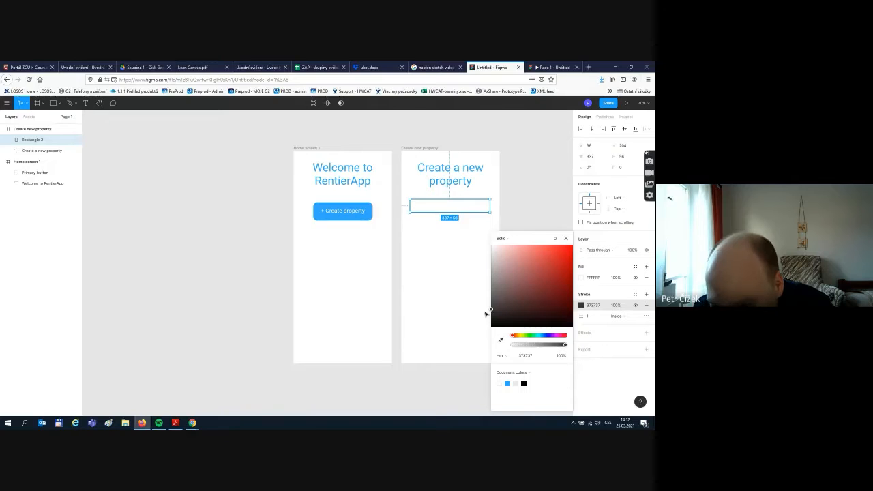
key("Return")
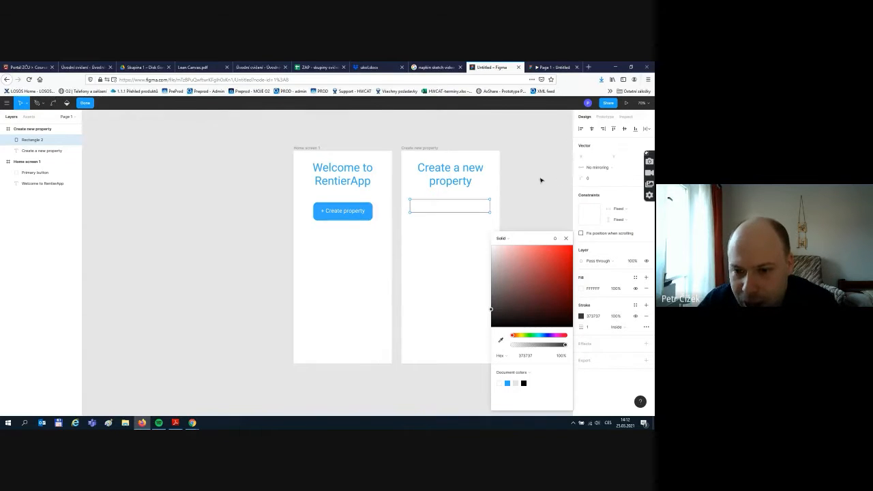
left_click(565, 238)
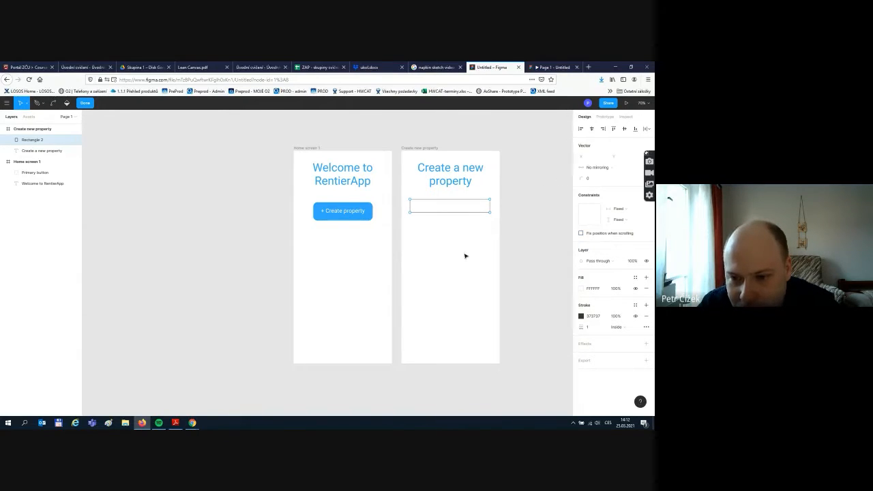
- Zoom in and move Rectangle 2 further down the screen toward Y 279
scroll(497, 202, "up", 5)
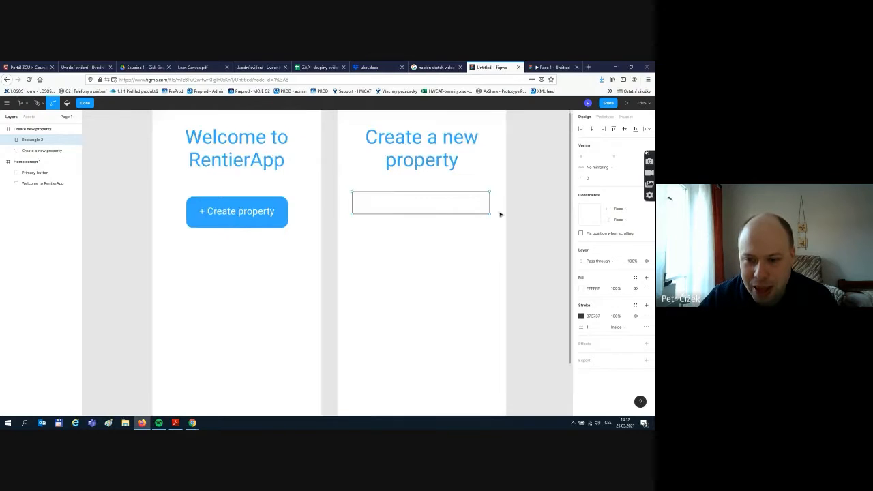
left_click(420, 215)
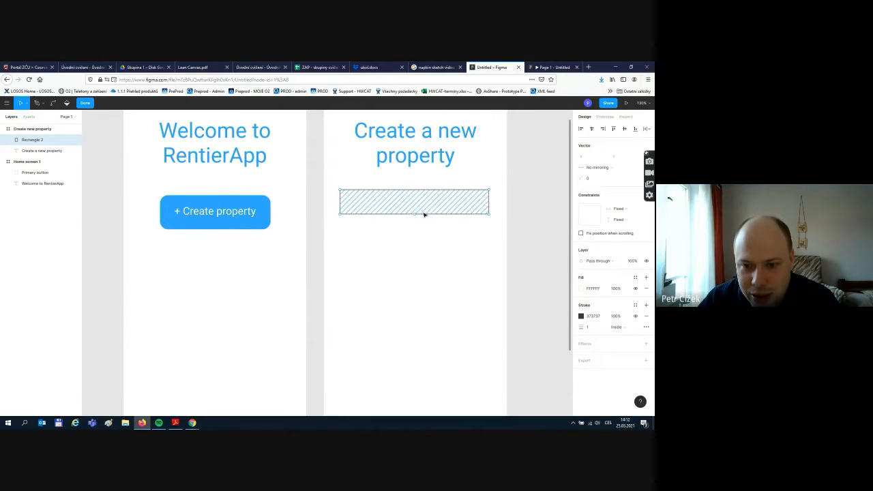
mouse_move(428, 211)
left_mouse_down()
mouse_move(436, 213)
mouse_move(425, 236)
mouse_move(429, 245)
mouse_move(433, 239)
left_mouse_up()
left_click(512, 230)
left_click(511, 230)
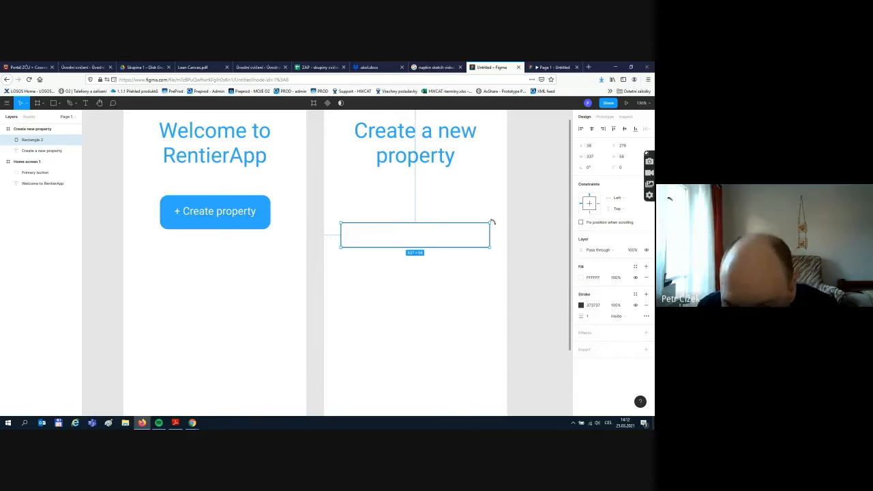
scroll(497, 231, "up", 1)
scroll(497, 231, "up", 5)
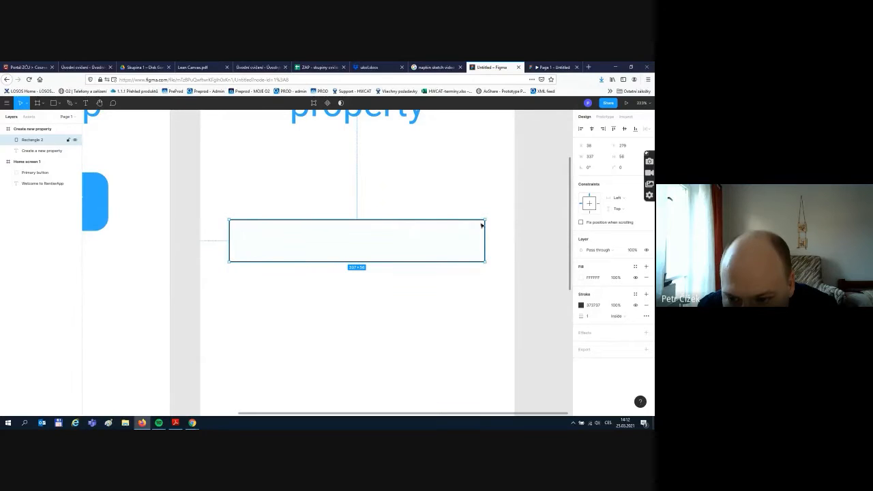
double_click(482, 225)
left_click(496, 229)
left_click(496, 230)
left_click(471, 234)
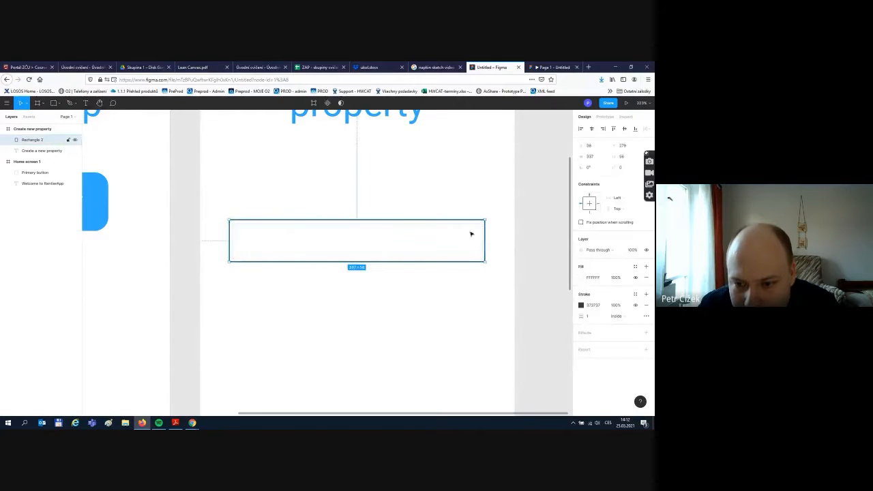
double_click(470, 233)
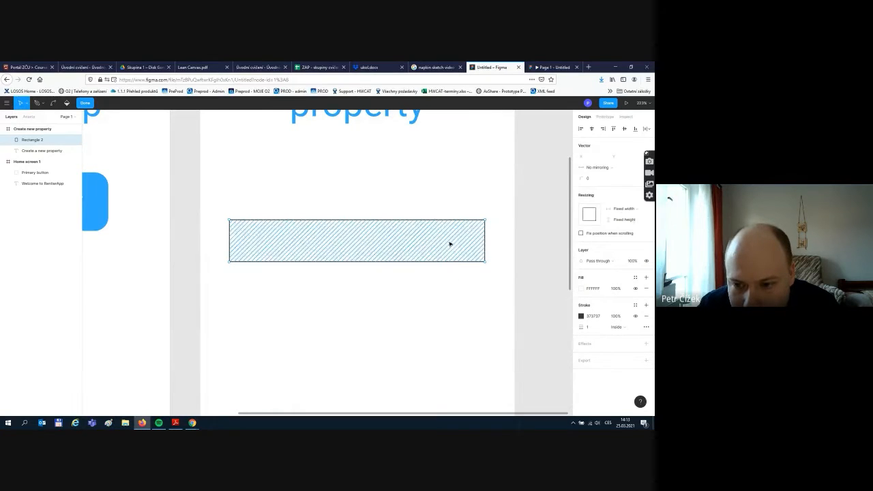
key("Escape")
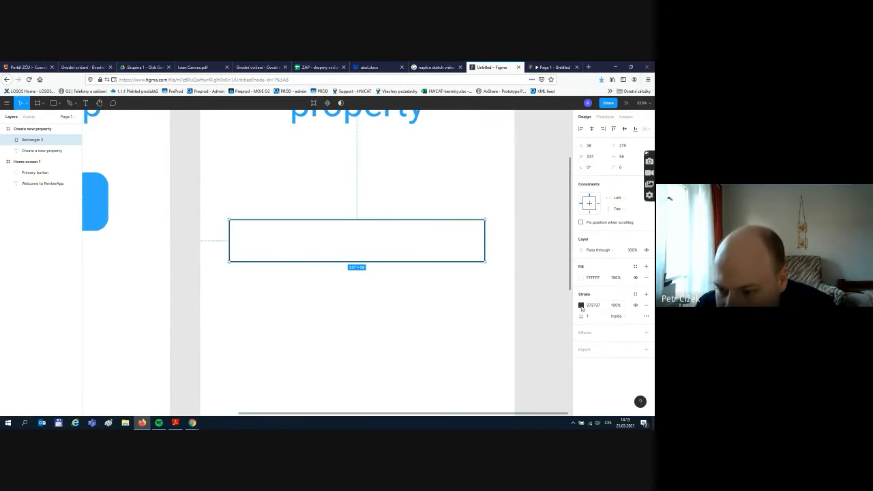
- Change Rectangle 2's fill to dark red 852C2C
left_click(581, 279)
left_click(537, 273)
left_click(489, 165)
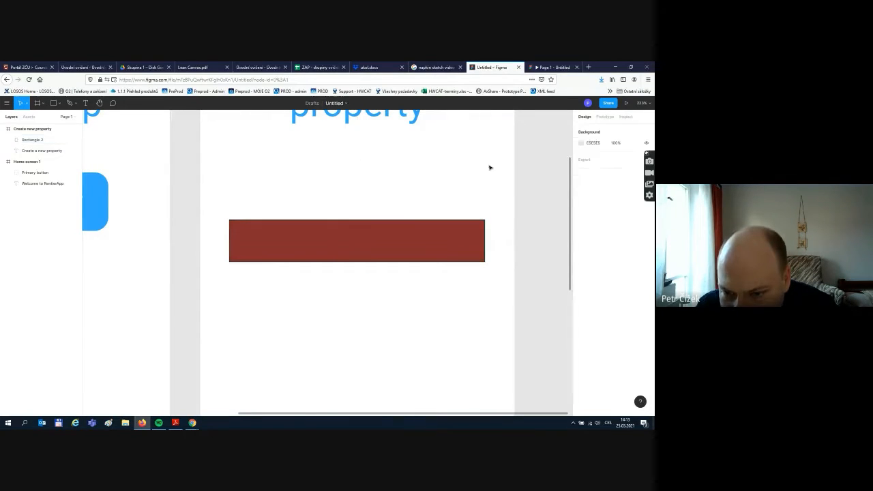
left_click(475, 225)
left_click(505, 241)
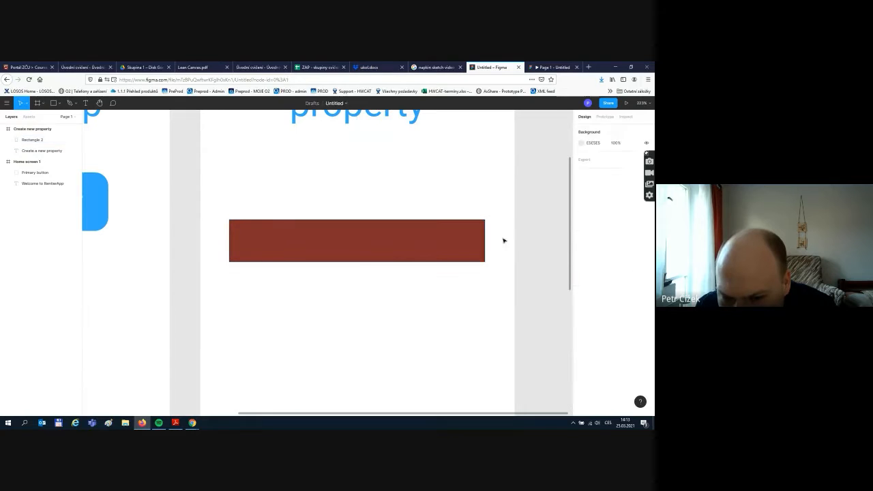
double_click(467, 245)
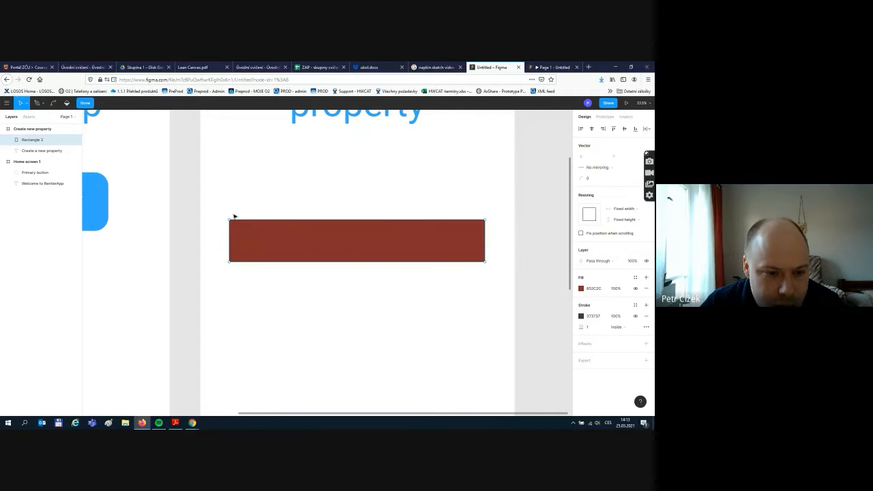
key("Escape")
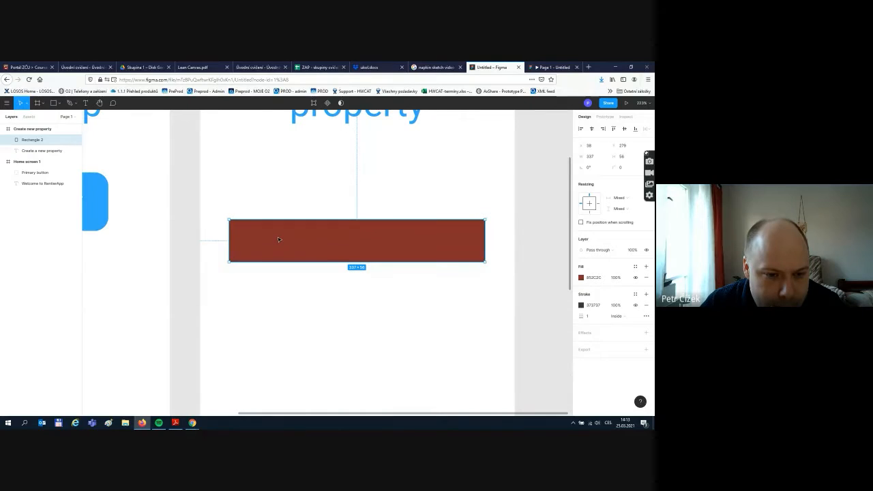
right_click(277, 239)
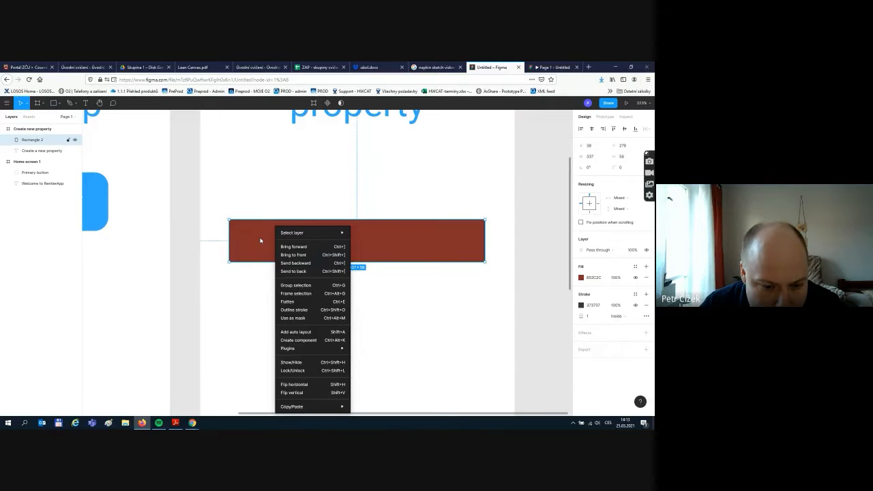
left_click(233, 326)
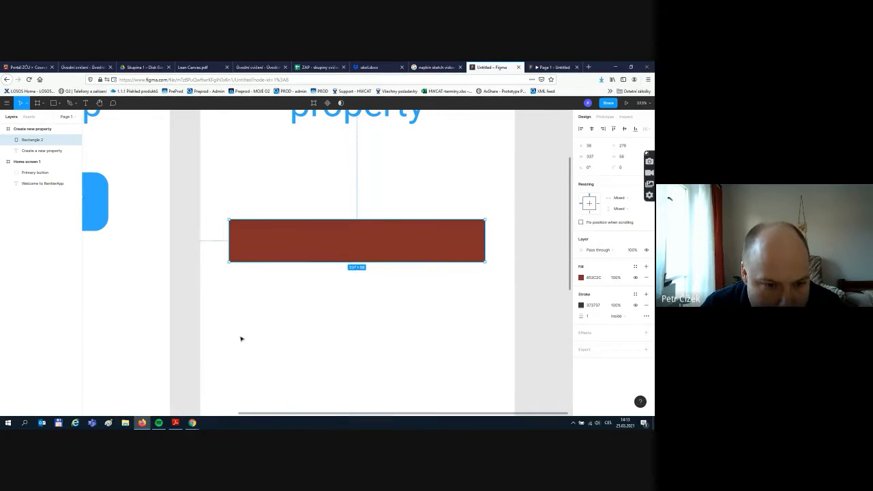
left_click(246, 343)
left_click(334, 239)
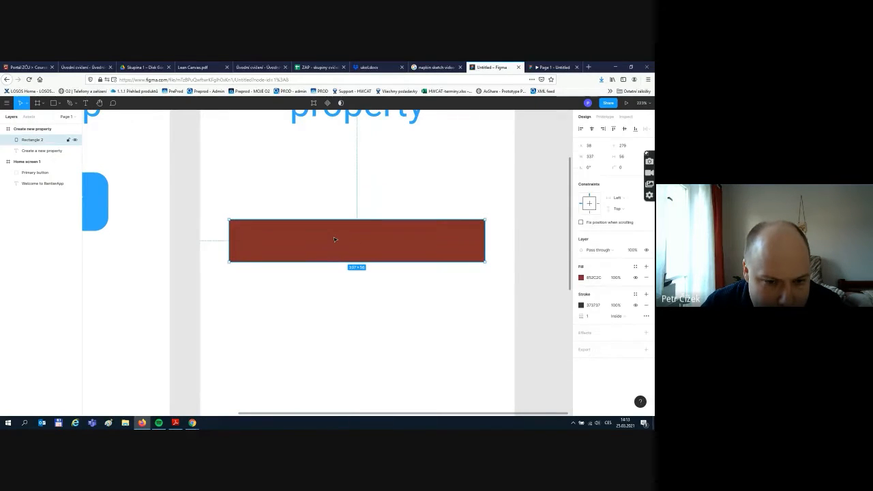
left_click(304, 175)
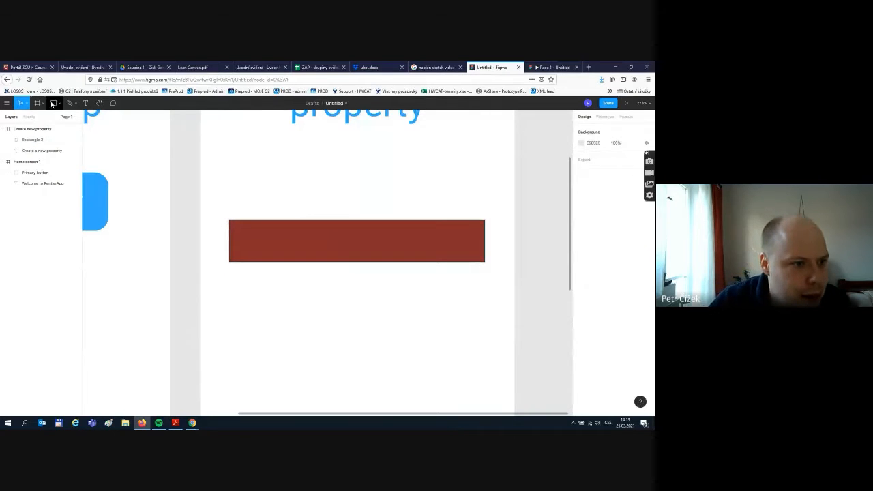
- Draw a new rectangle above the red one and delete the red rectangle
left_click(52, 103)
left_click_drag(228, 150, 485, 193)
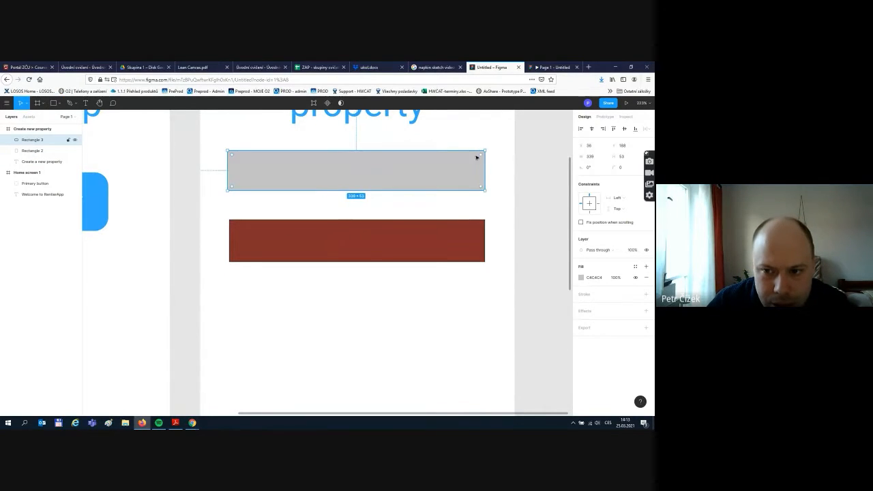
left_click(497, 274)
left_click(475, 244)
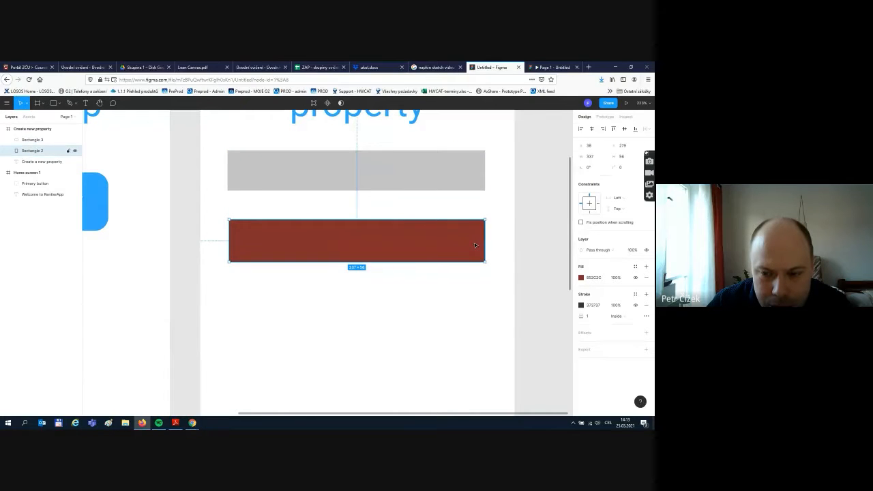
left_click(468, 171)
left_click(389, 236)
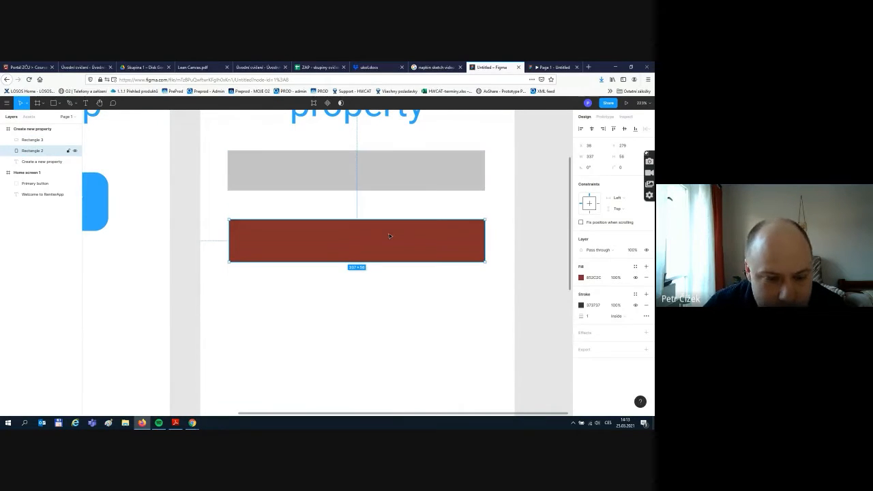
key("Delete")
- Round the new rectangle's corners to radius 11 and nudge it into alignment
left_click(423, 168)
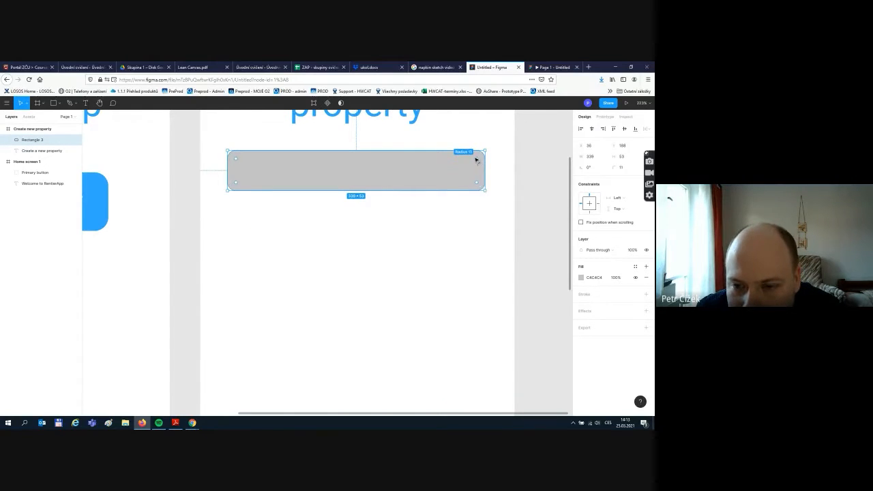
left_click_drag(479, 157, 475, 163)
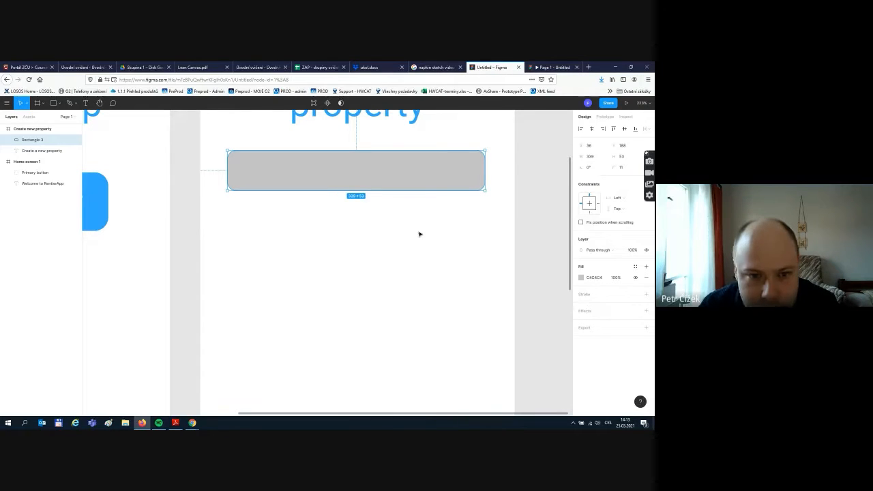
double_click(352, 184)
left_click_drag(343, 182, 341, 190)
key("Escape")
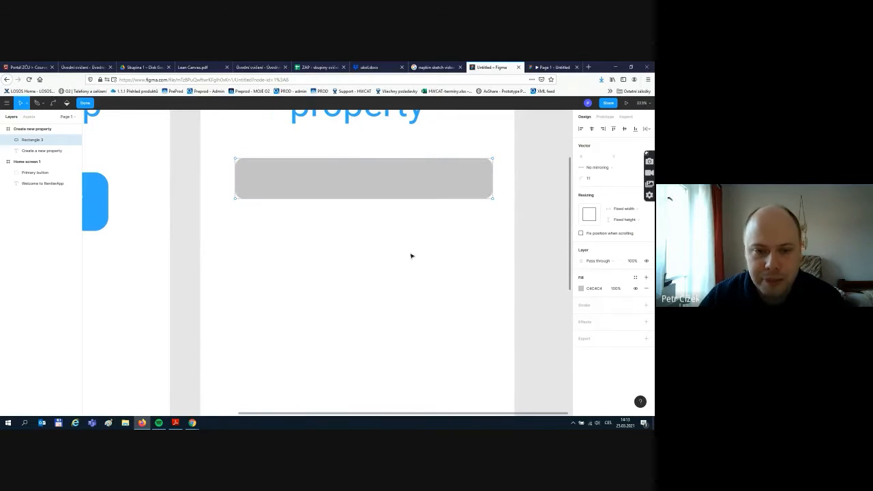
left_click_drag(403, 176, 390, 178)
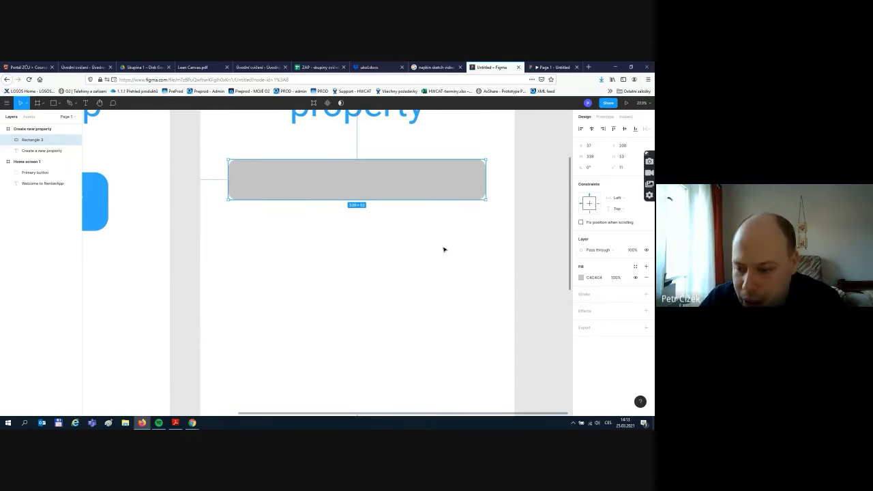
- Fill the rectangle white FFFFFF and give it a 1 px 373737 outline
left_click(580, 277)
left_click(516, 354)
type("ffffff")
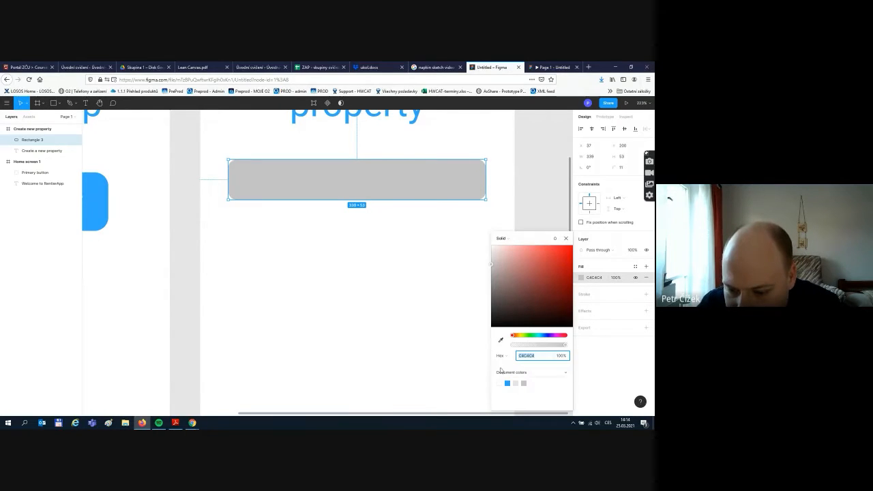
key("Return")
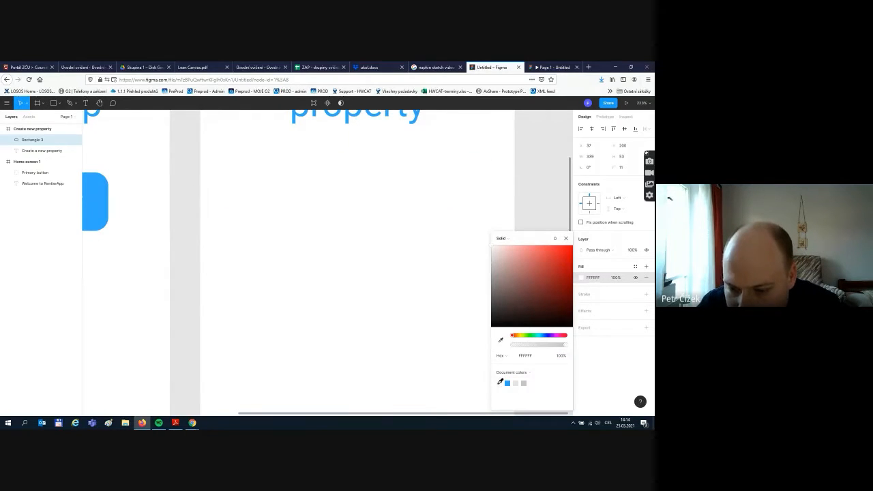
left_click(645, 294)
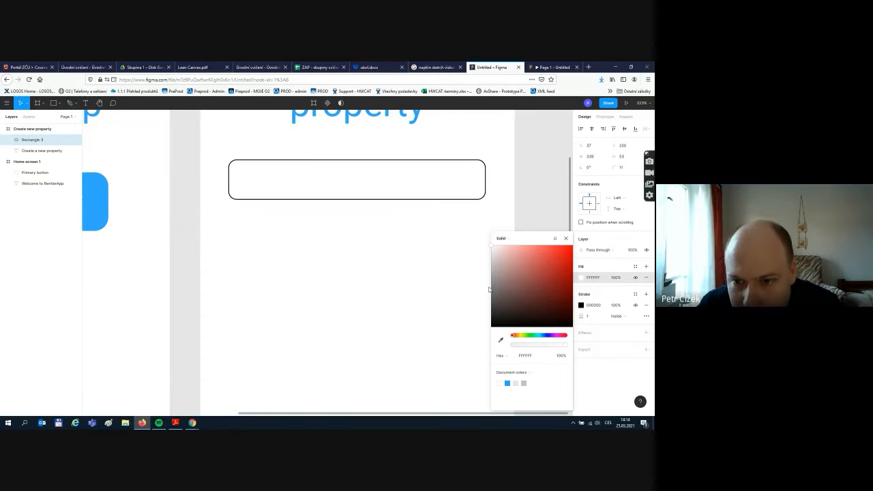
left_click(581, 306)
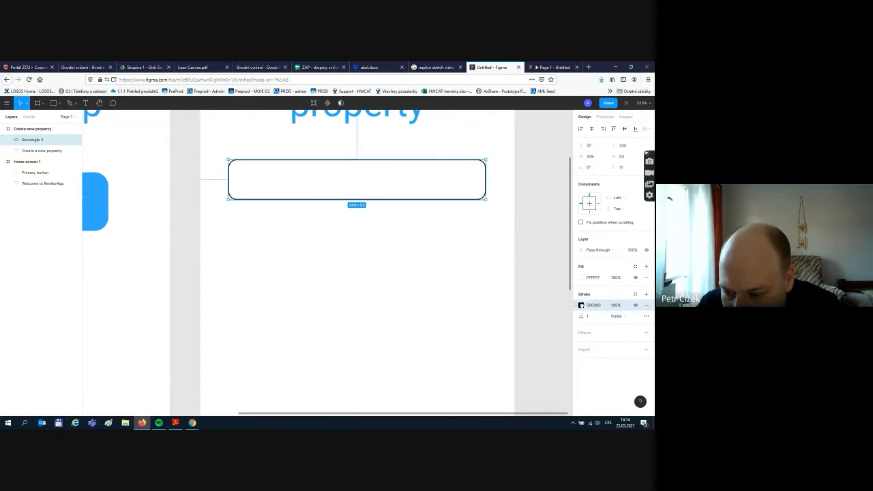
left_click(549, 330)
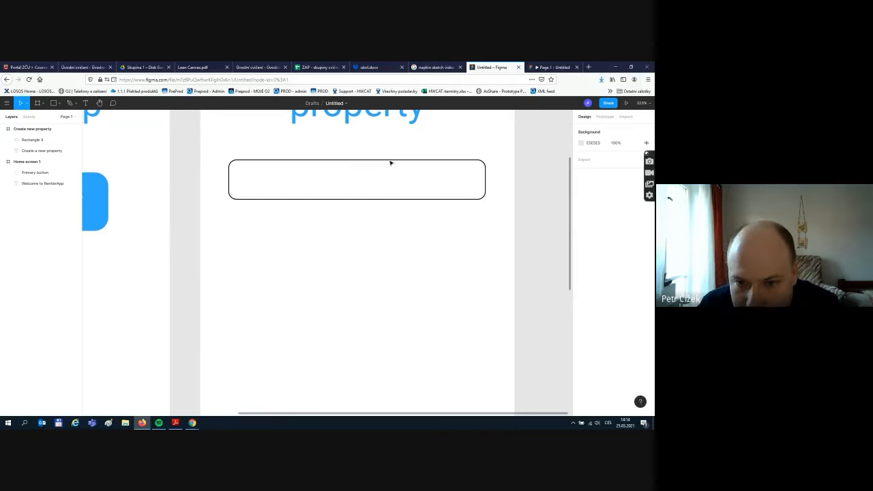
left_click(390, 162)
left_click(580, 306)
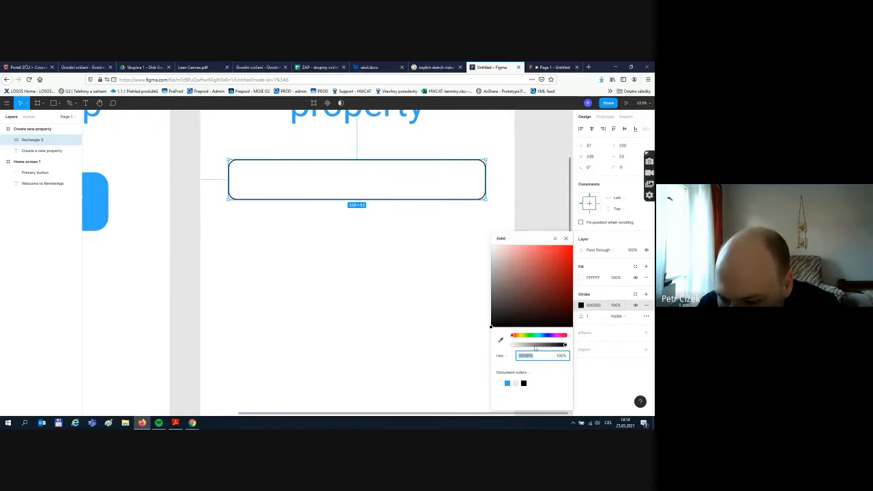
left_click_drag(512, 327, 490, 309)
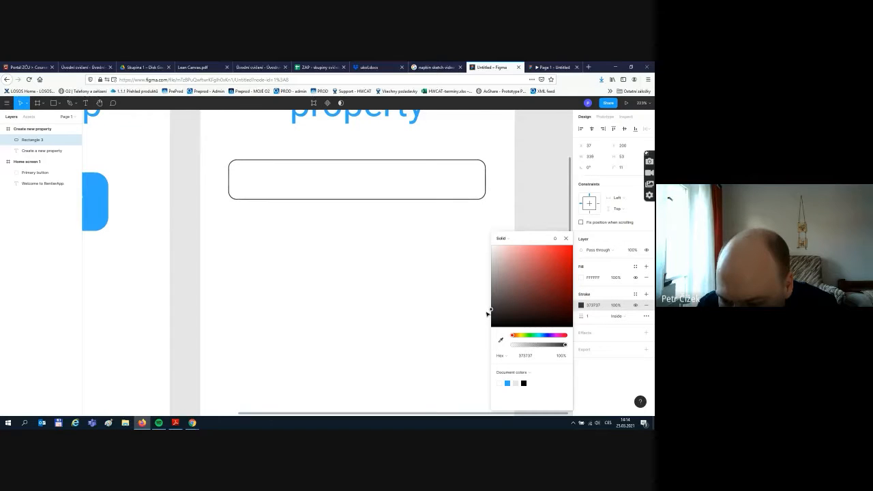
left_click(373, 321)
scroll(440, 245, "up", 1)
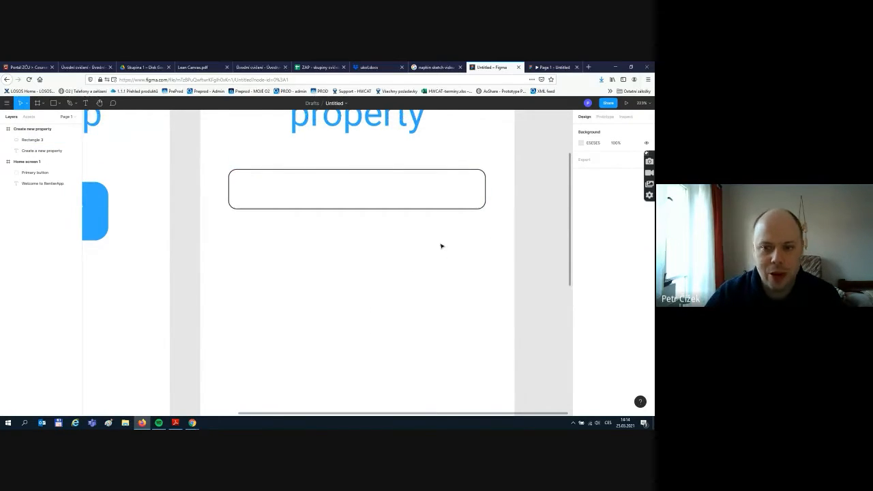
- Nudge the input box slightly lower and add a size-18 text label above it
scroll(441, 245, "up", 3)
left_click(338, 212)
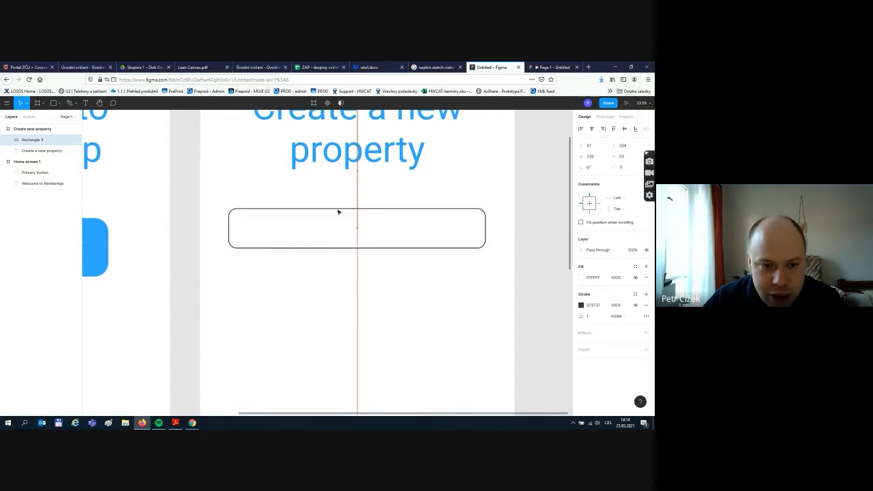
left_click_drag(337, 213, 338, 214)
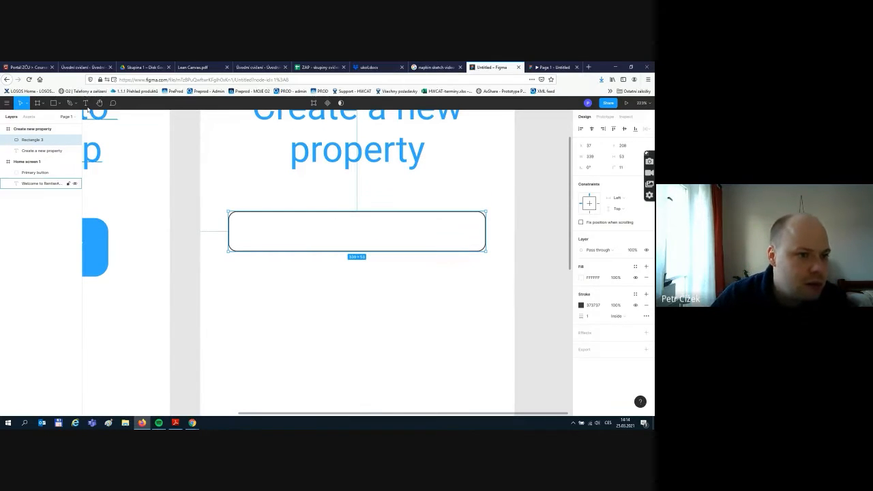
left_click(85, 103)
left_click_drag(231, 189, 358, 208)
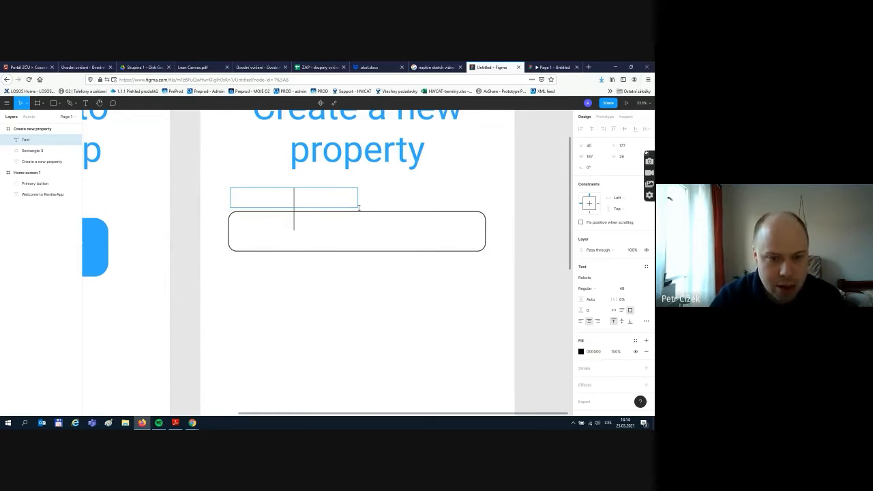
type("Na")
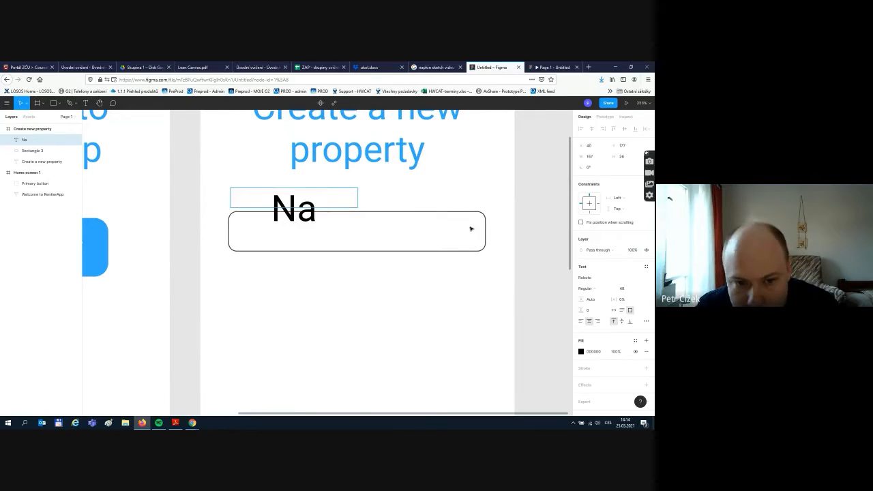
key("ctrl+a")
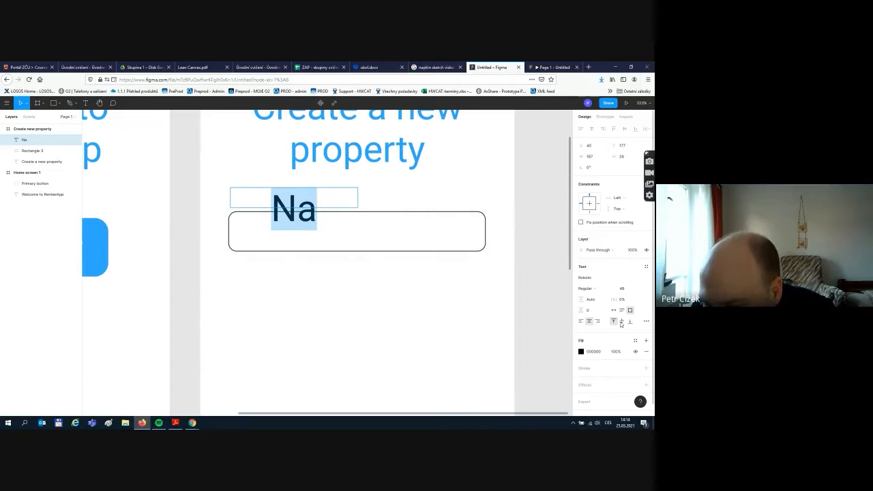
left_click(639, 290)
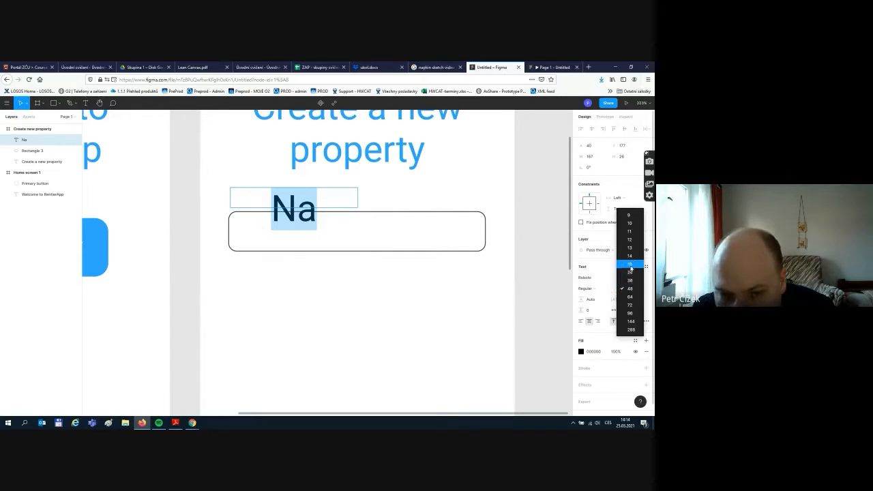
left_click(628, 264)
- Correct the label text to 'Name', left-align it, and line it up with the box's left edge
double_click(289, 195)
left_click(303, 196)
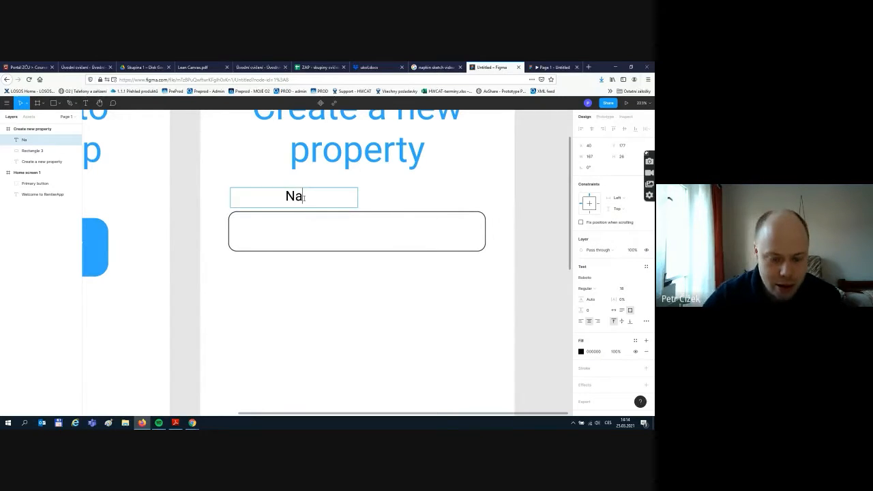
type("me of t")
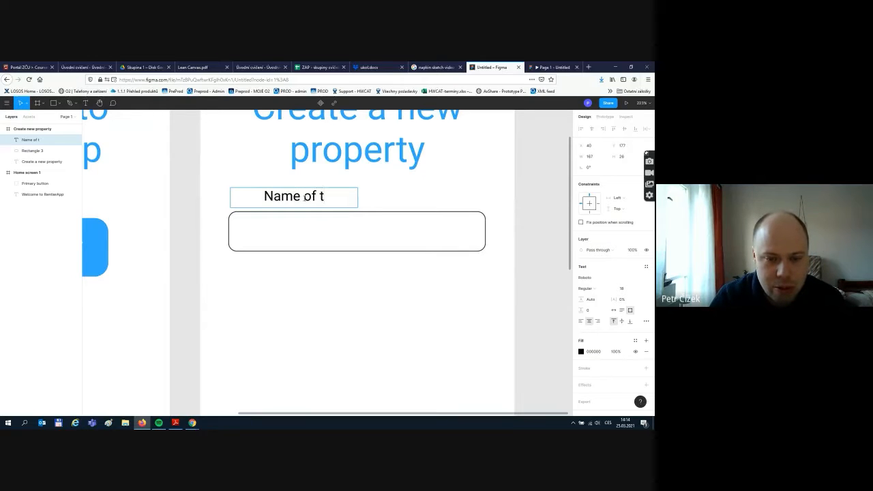
key("BackSpace")
type("pro")
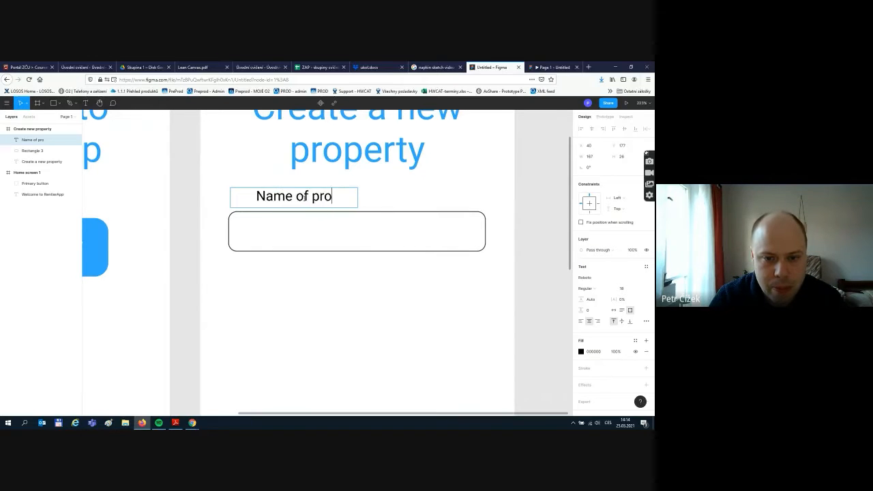
type("perty")
key("BackSpace")
key("BackSpace")
key("BackSpace")
key("BackSpace")
key("BackSpace")
key("BackSpace")
key("BackSpace")
key("BackSpace")
key("BackSpace")
key("BackSpace")
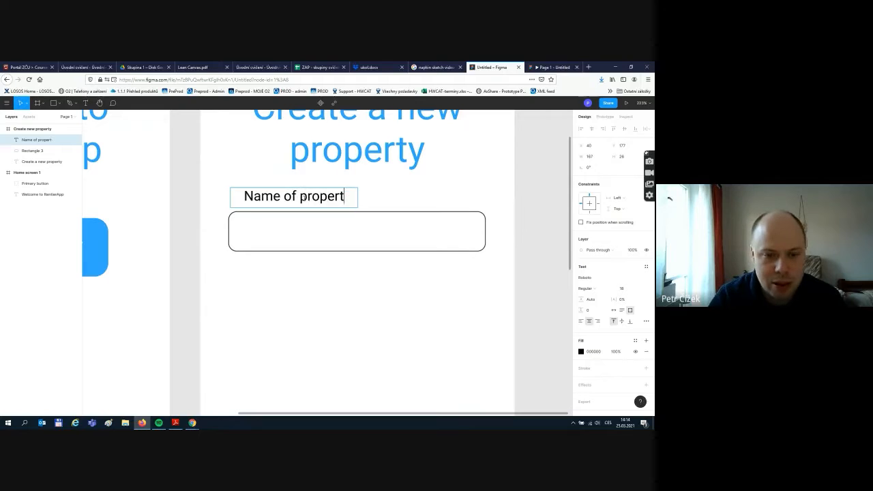
key("BackSpace")
key("BackSpace")
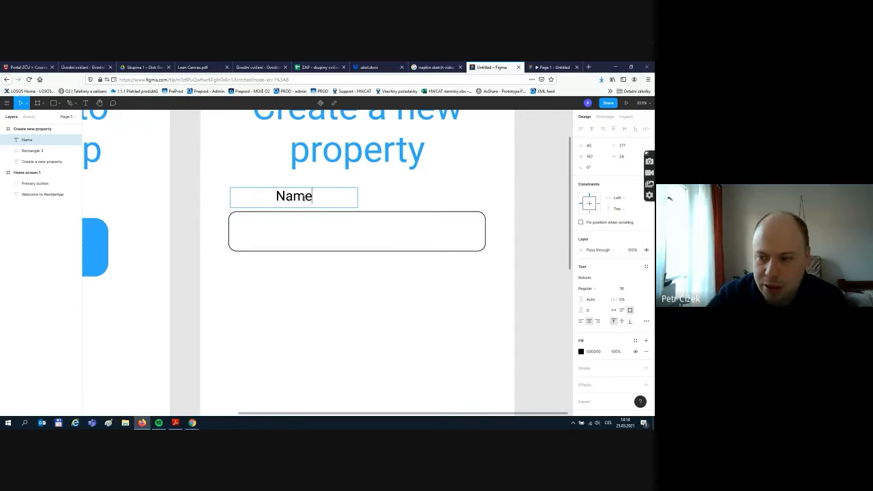
left_click(581, 321)
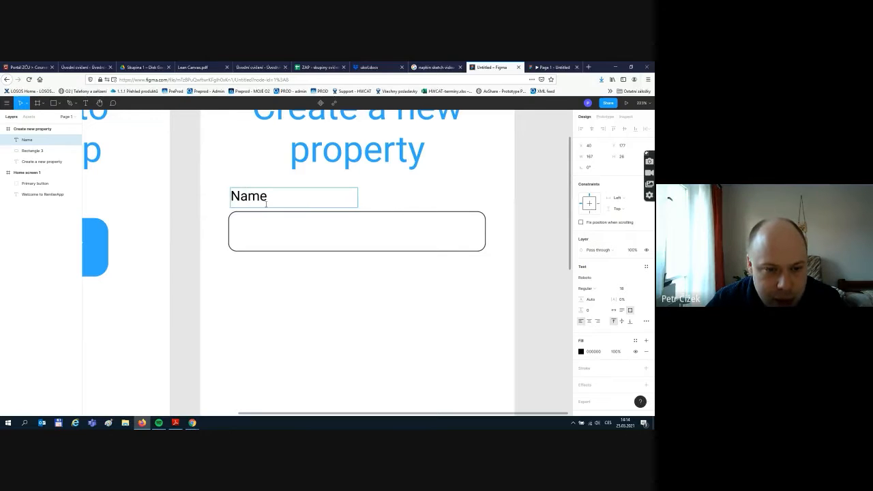
left_click(244, 138)
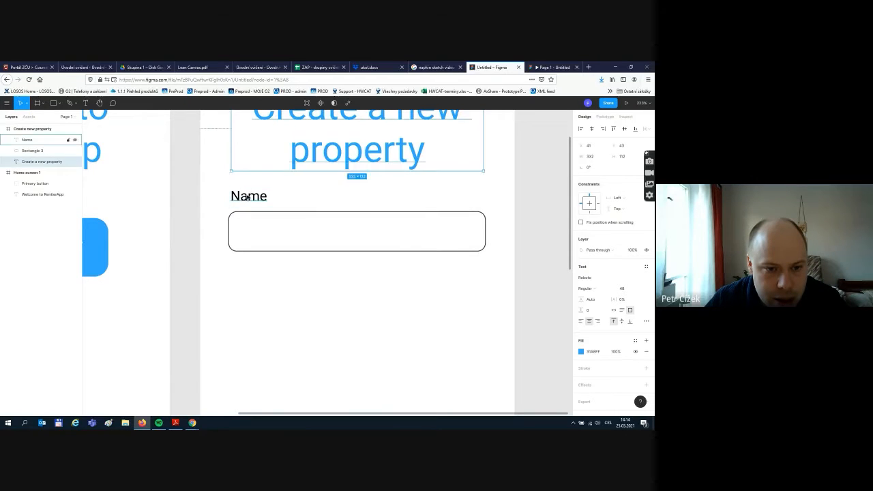
left_click(248, 196)
left_click_drag(255, 201, 253, 201)
left_click(295, 269)
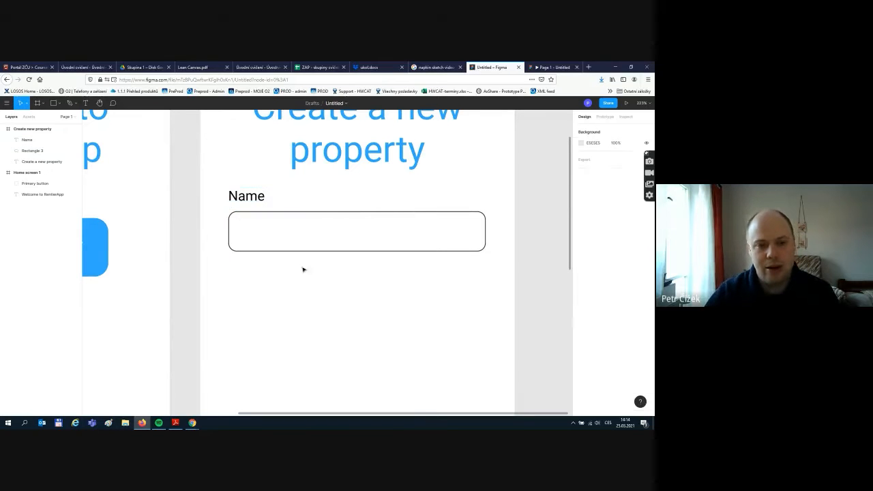
scroll(299, 235, "down", 5)
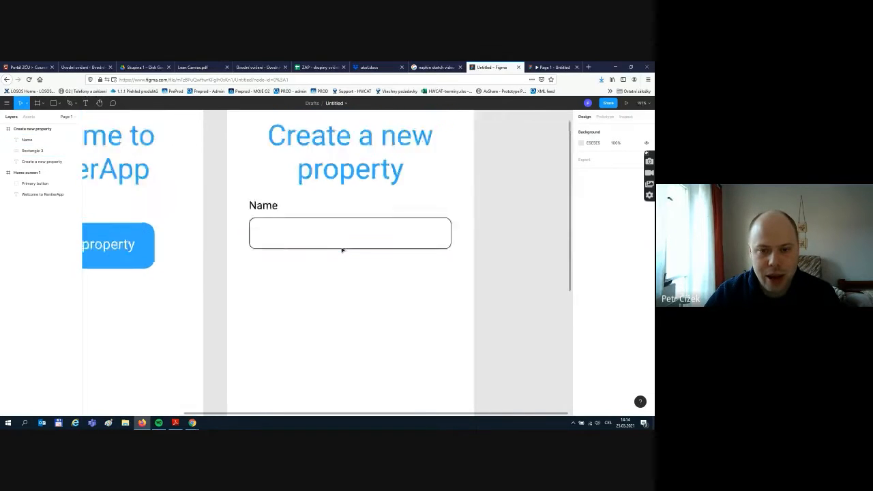
- Marquee-select the Name label and its input box and group them with Ctrl+G
left_click(295, 222)
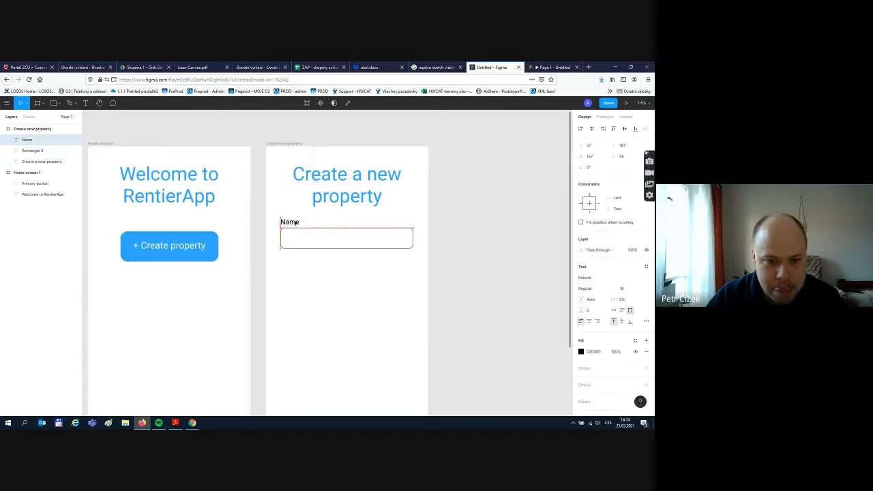
left_click(335, 269)
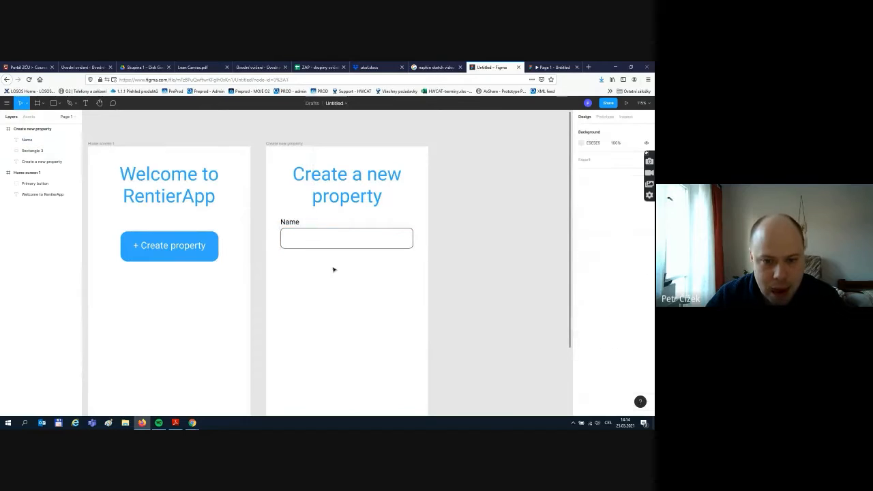
left_click(290, 222)
left_click(304, 242, "shift")
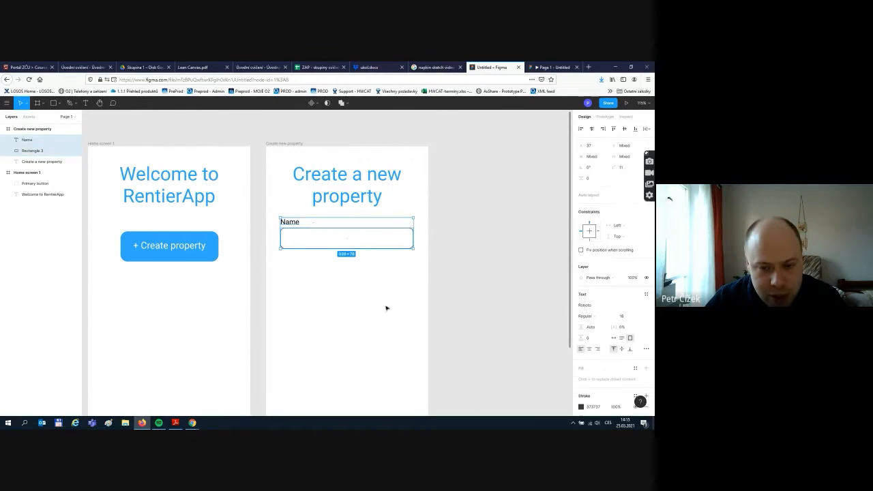
left_click(300, 208)
left_click_drag(270, 216, 423, 260)
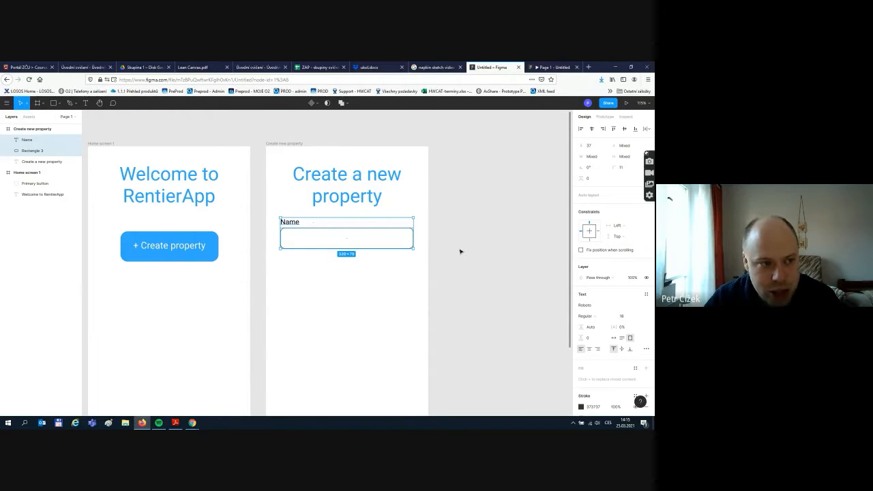
key("ctrl+g")
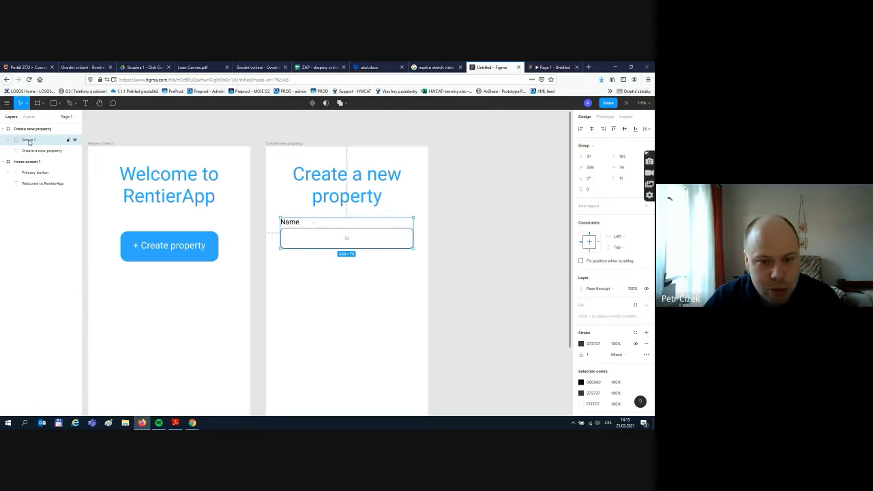
- Rename the new group layer in the Layers panel from the typed 'Field name'
double_click(30, 141)
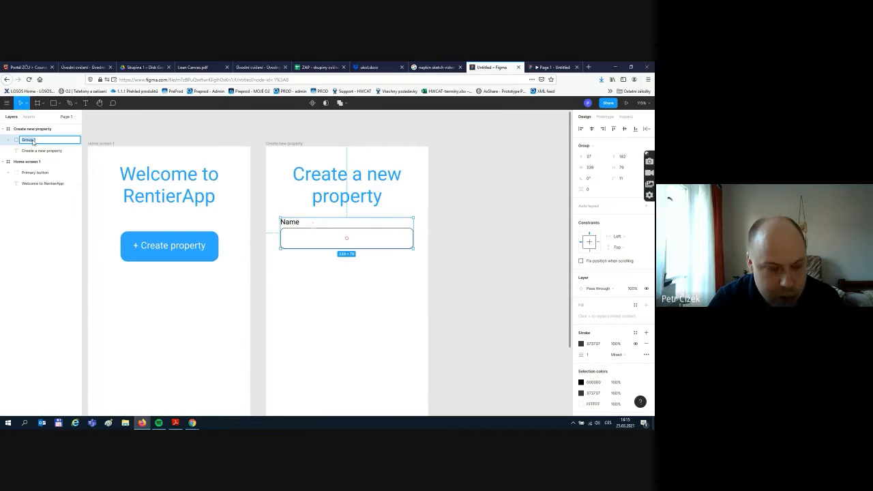
type("Field name")
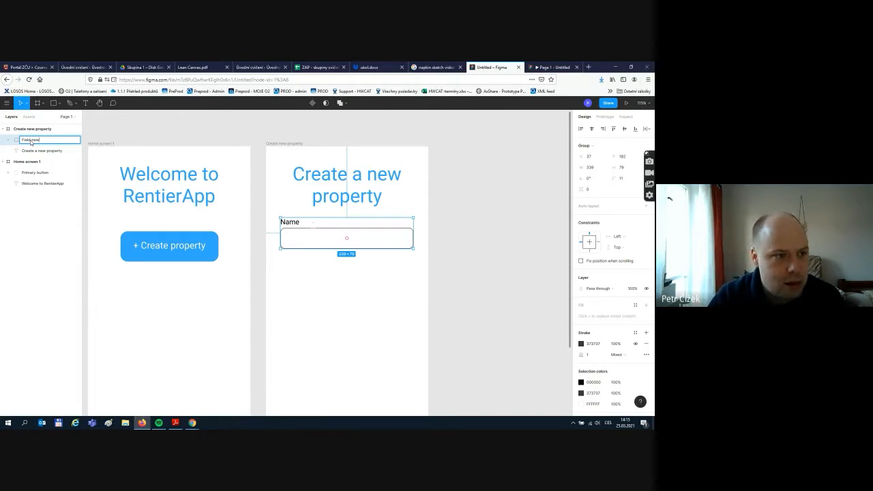
key("BackSpace")
key("BackSpace")
key("BackSpace")
key("BackSpace")
key("BackSpace")
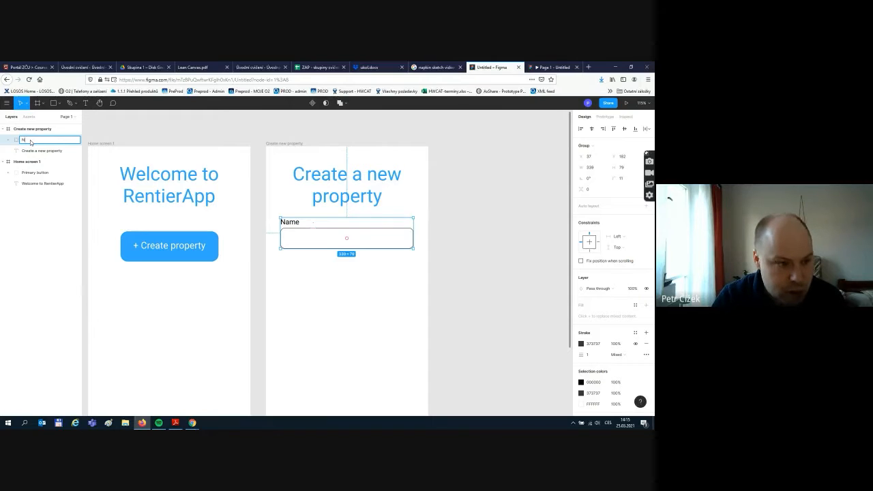
key("Return")
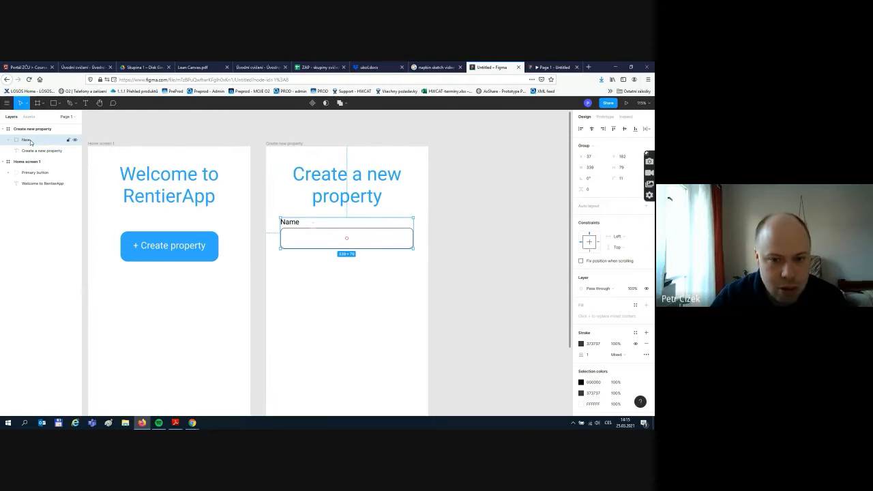
left_click(337, 294)
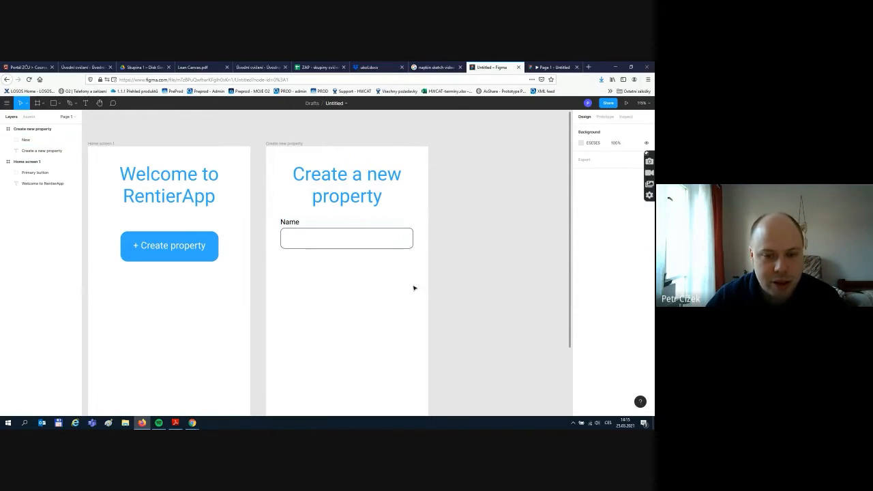
scroll(409, 283, "down", 1)
left_click(329, 219)
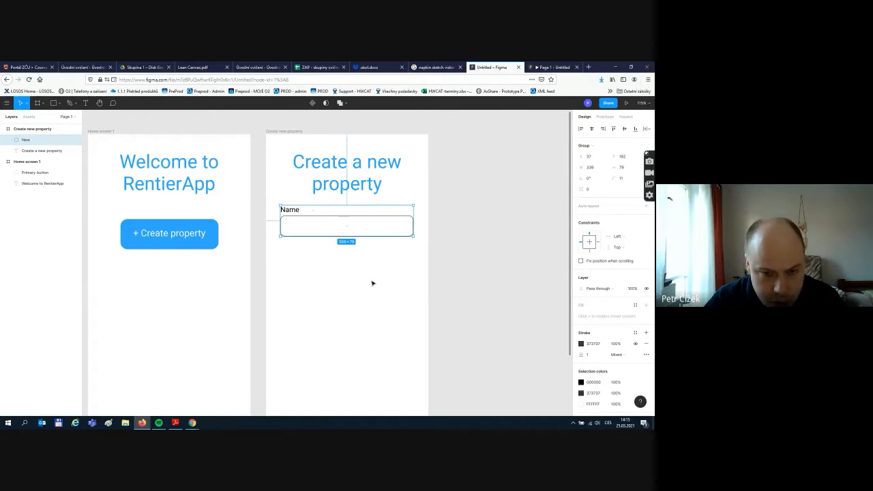
- Duplicate the Name field, move the copy below it, and relabel it 'Address'
left_click(417, 303)
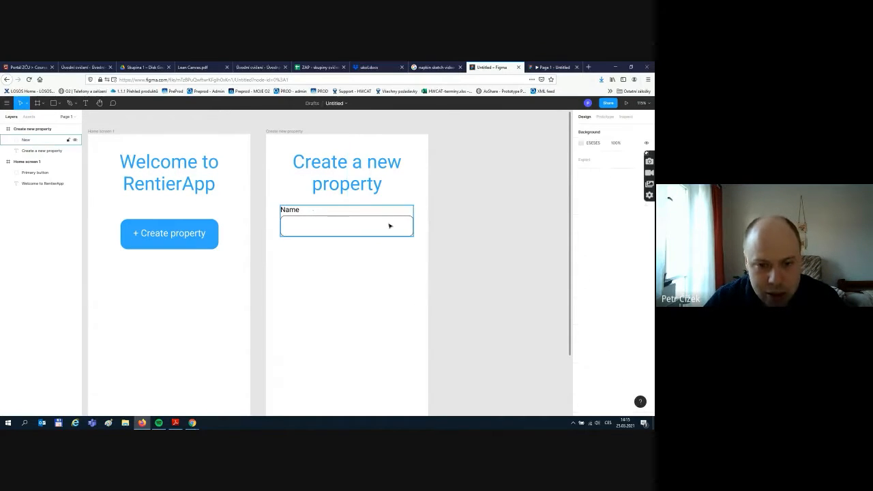
left_click(389, 225)
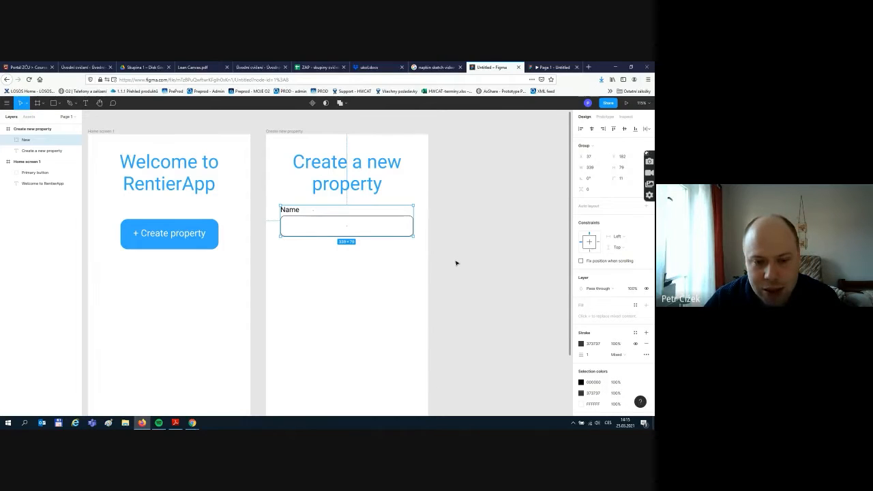
key("ctrl+d")
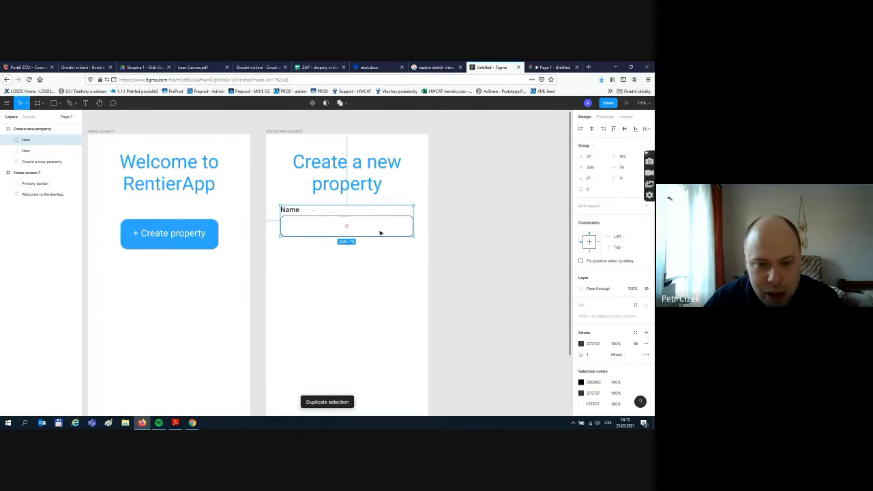
left_click_drag(380, 234, 380, 265)
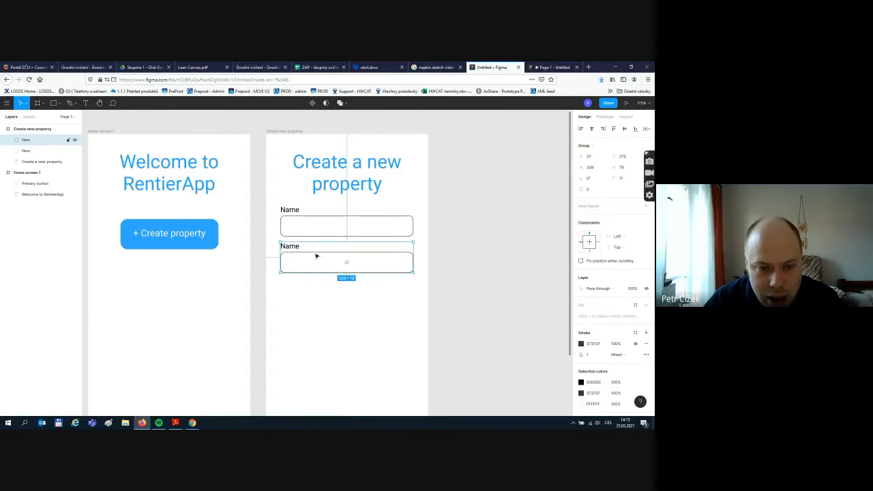
double_click(296, 247)
double_click(298, 247)
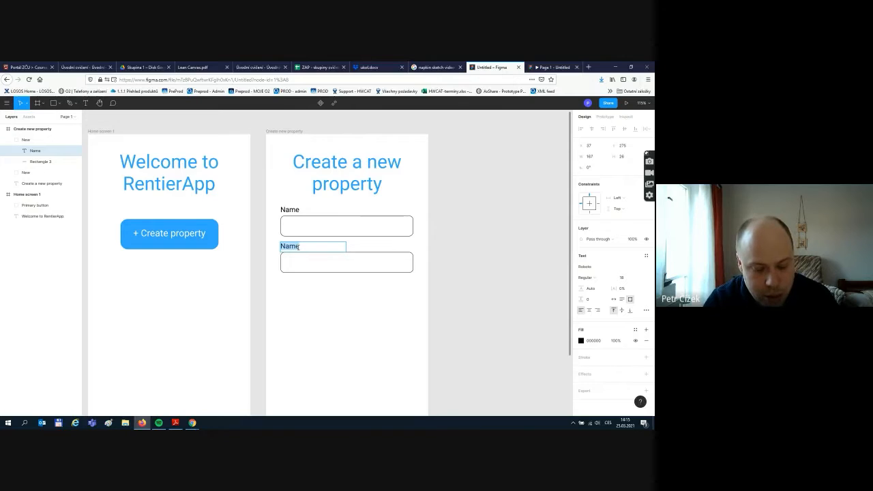
type("A")
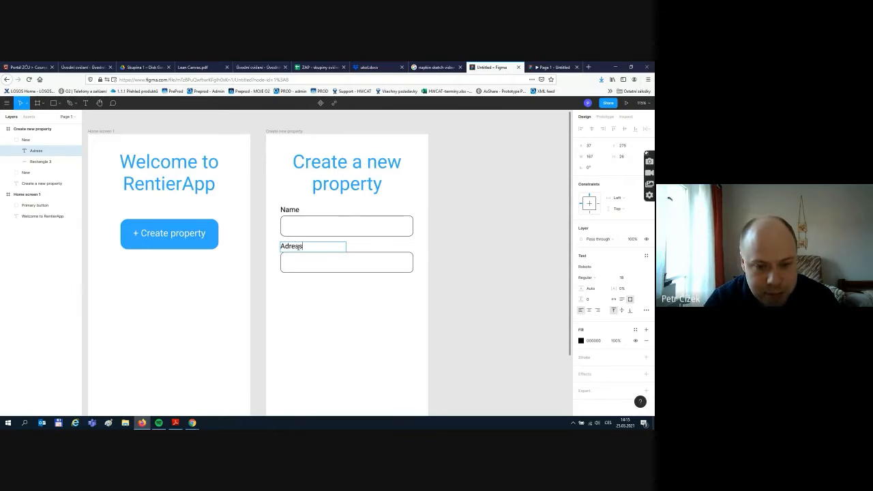
type("dressres")
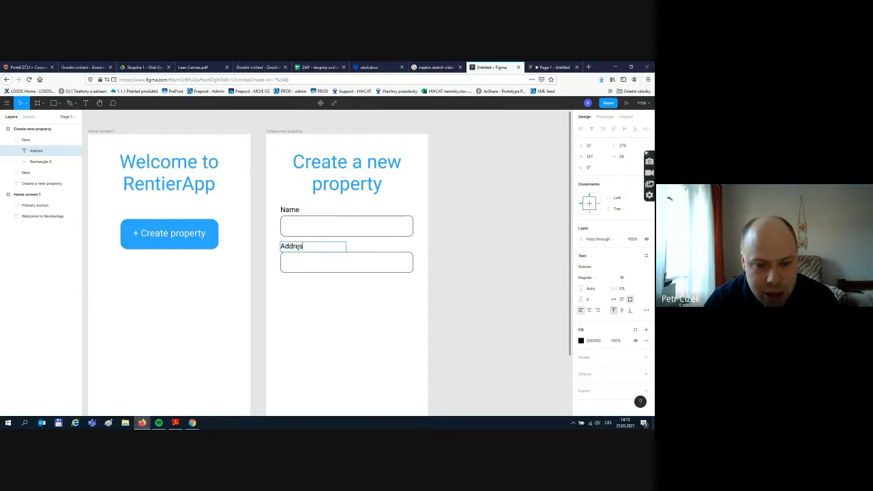
key("BackSpace")
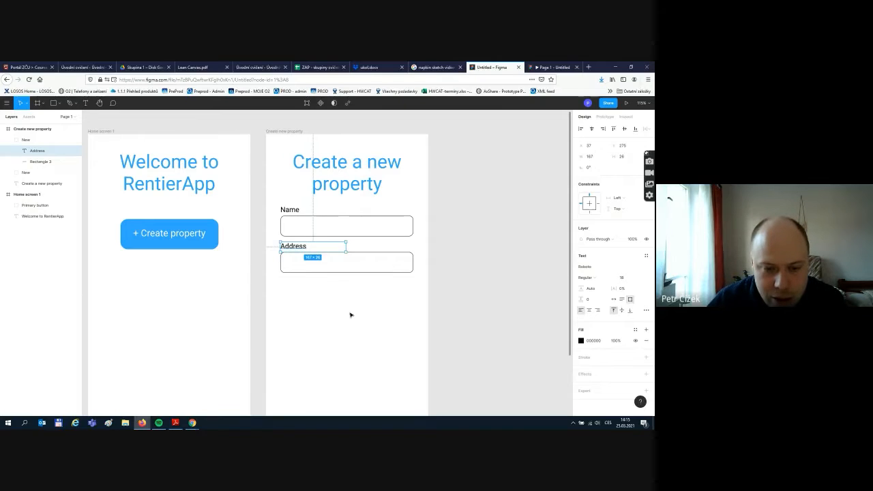
left_click(384, 316)
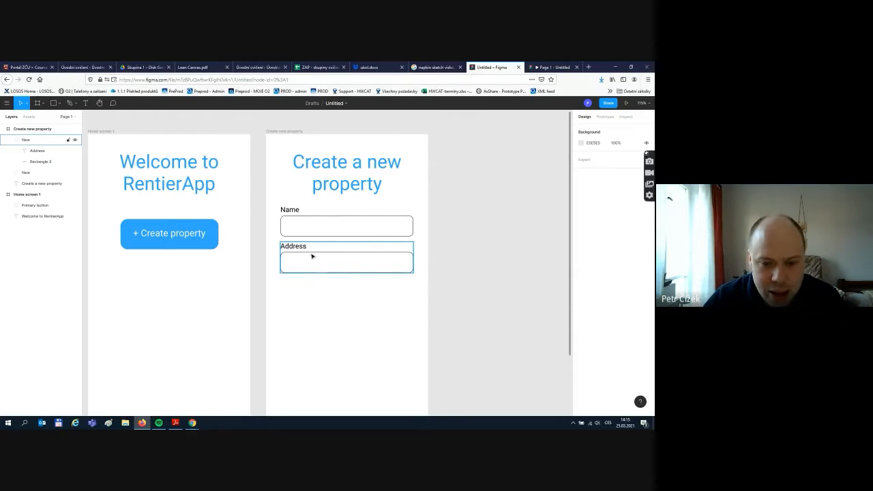
- Rename the copied field's group layer to 'Address' and collapse it in Layers
left_click(14, 139)
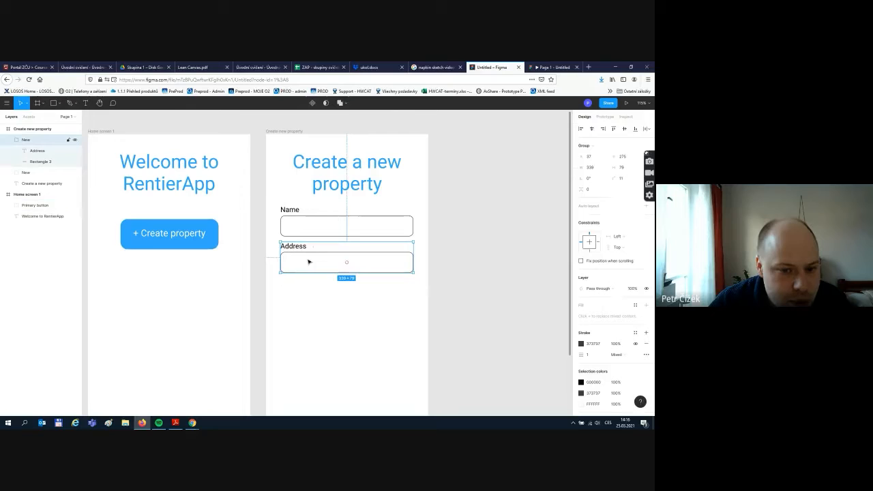
double_click(26, 140)
type("A")
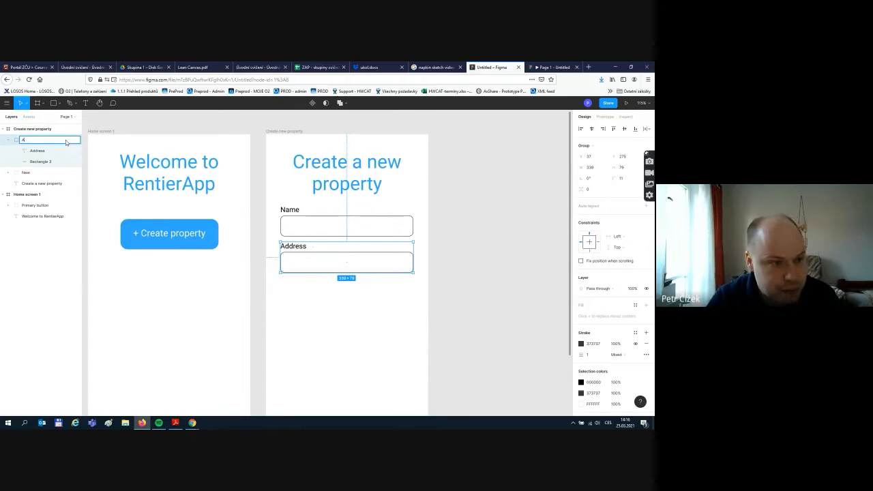
type("ddre")
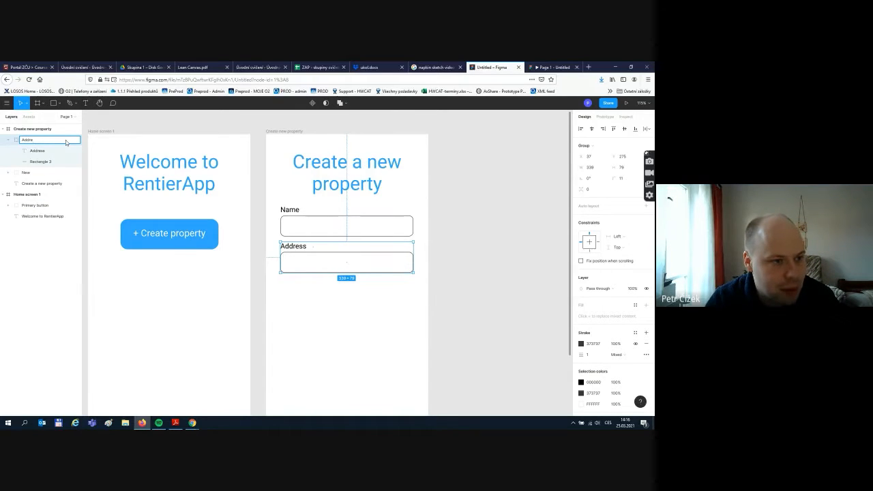
type("ss")
key("Return")
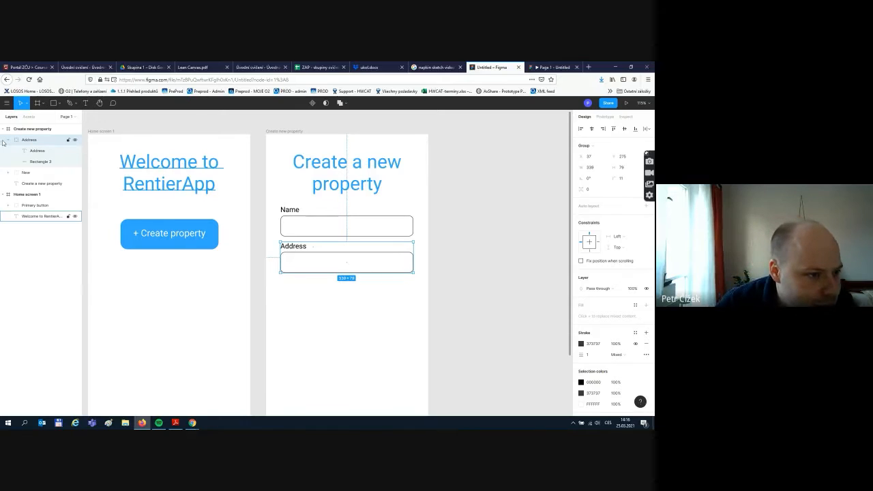
left_click(4, 140)
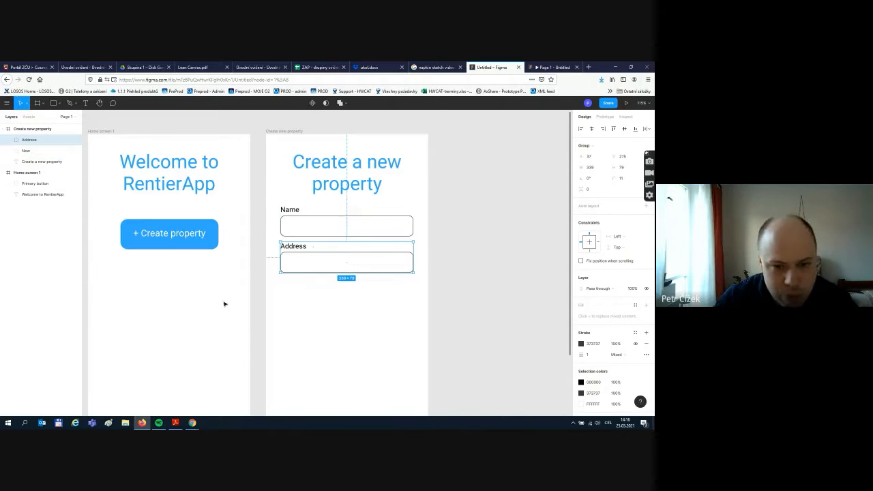
- Duplicate the Address field and place the third copy beneath it
left_click(461, 275)
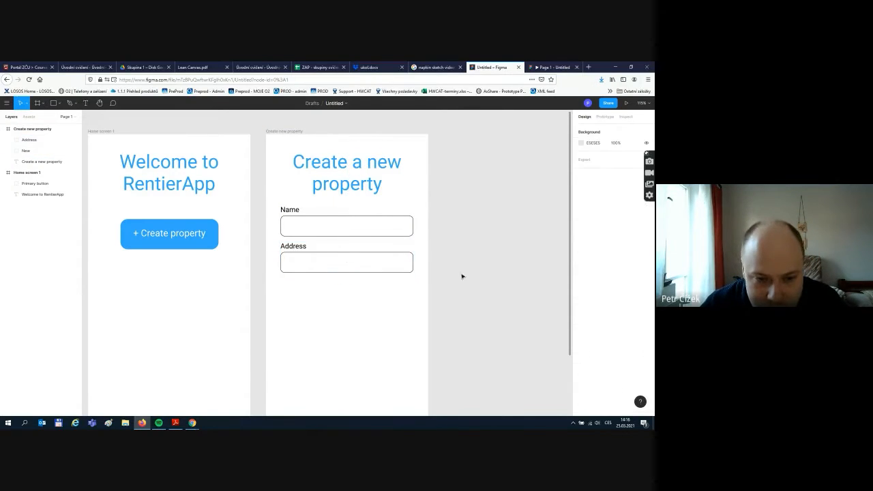
left_click(407, 266)
key("ctrl+d")
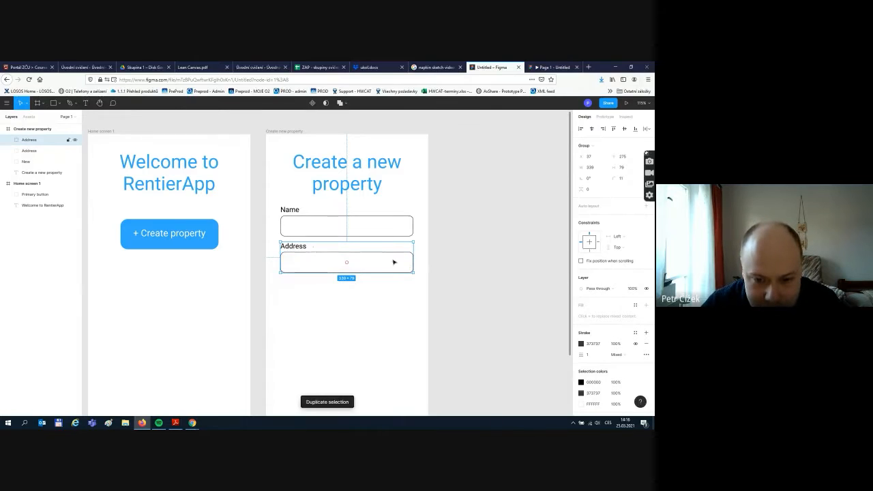
left_click_drag(392, 263, 389, 303)
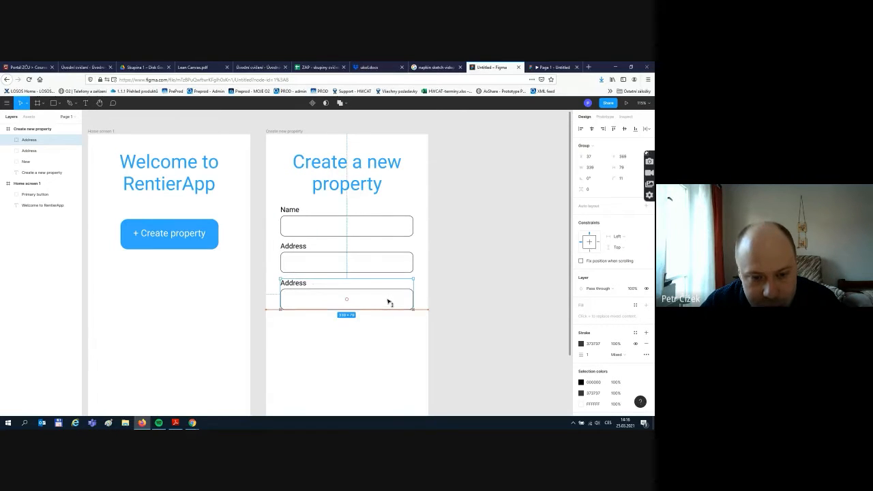
left_click(388, 360)
left_click(289, 284)
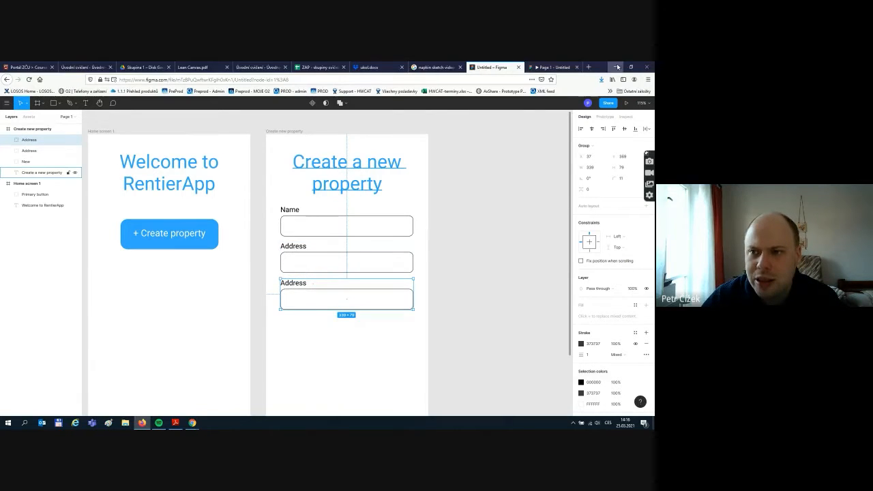
- Search 'adress' in a new browser tab to check the spelling
left_click(589, 67)
type("adress")
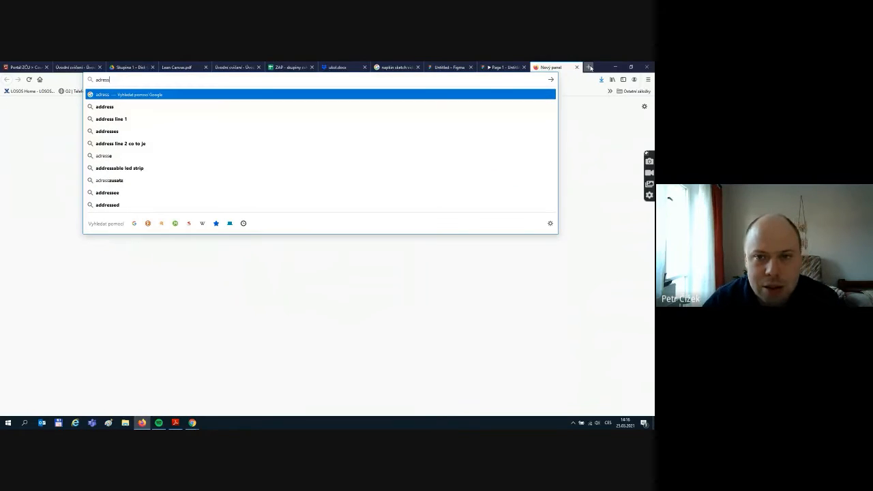
left_click(90, 64)
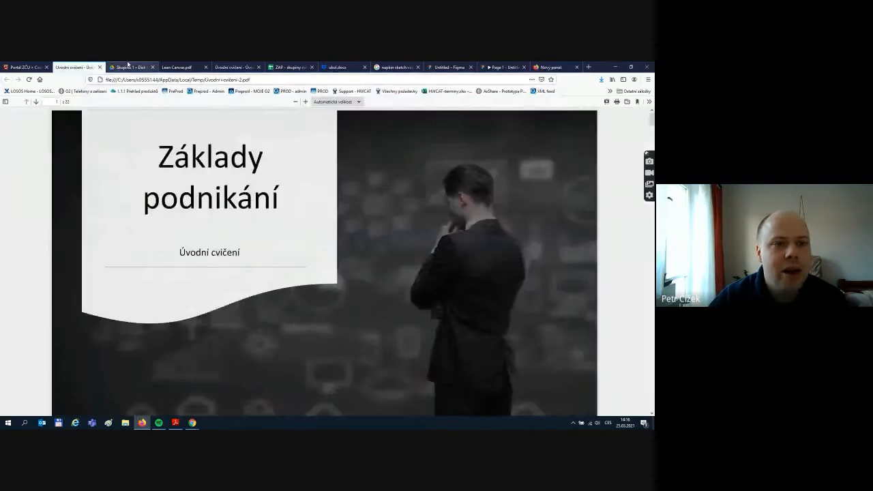
left_click(130, 67)
- Back in Figma, retype the third field's label as 'Size'
left_click(449, 67)
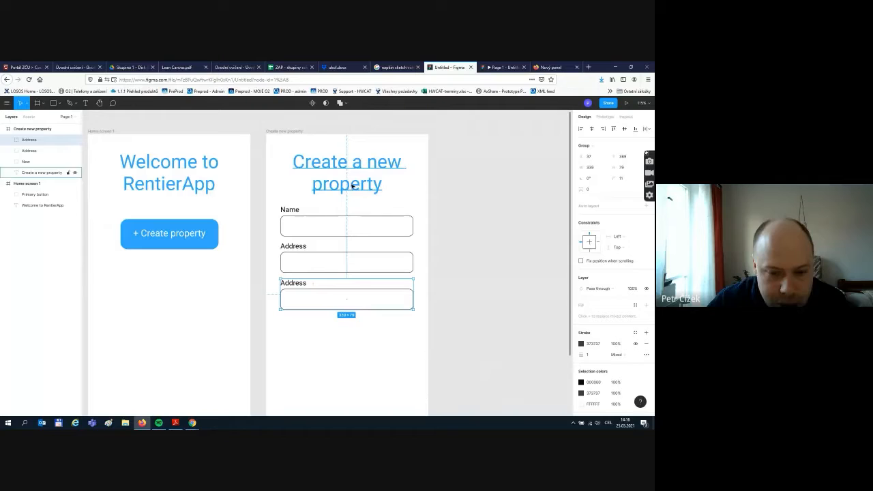
double_click(298, 287)
double_click(298, 287)
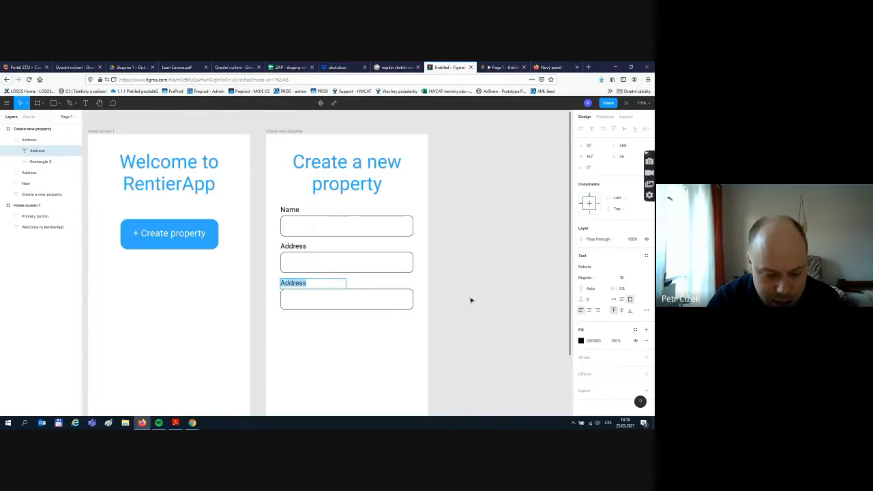
type("Size")
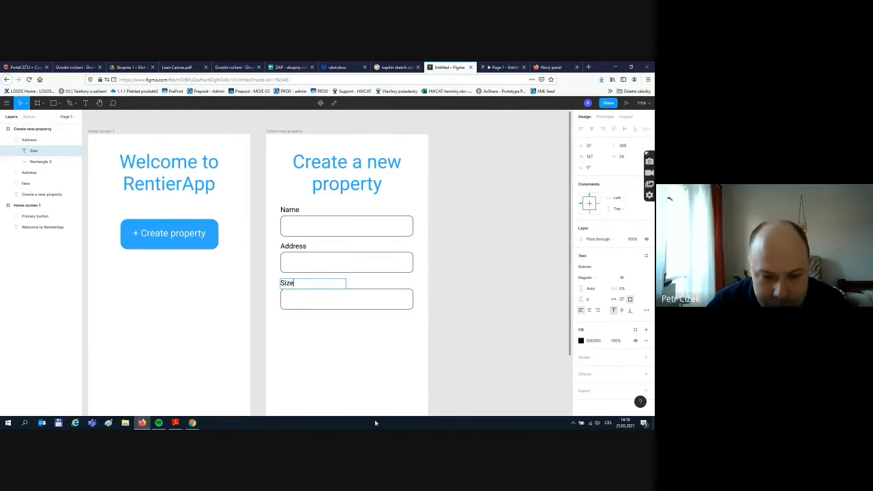
left_click(368, 347)
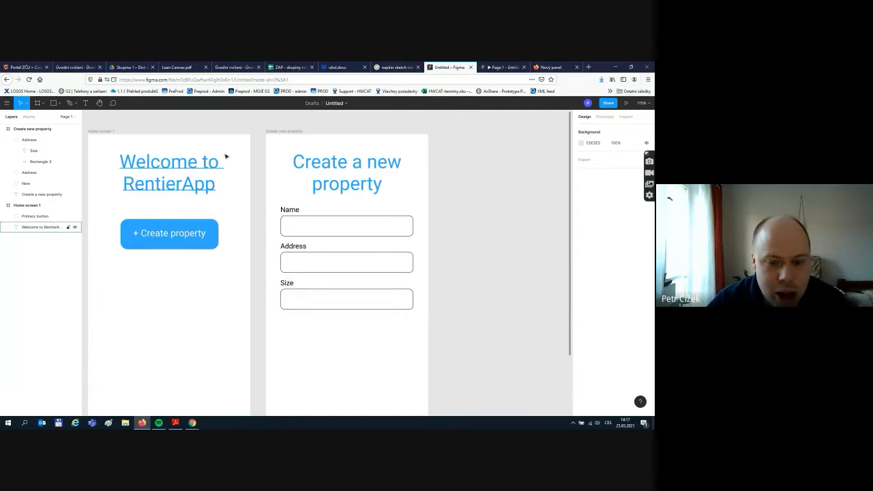
- Draw a small black polygon triangle inside the Size field
left_click(60, 105)
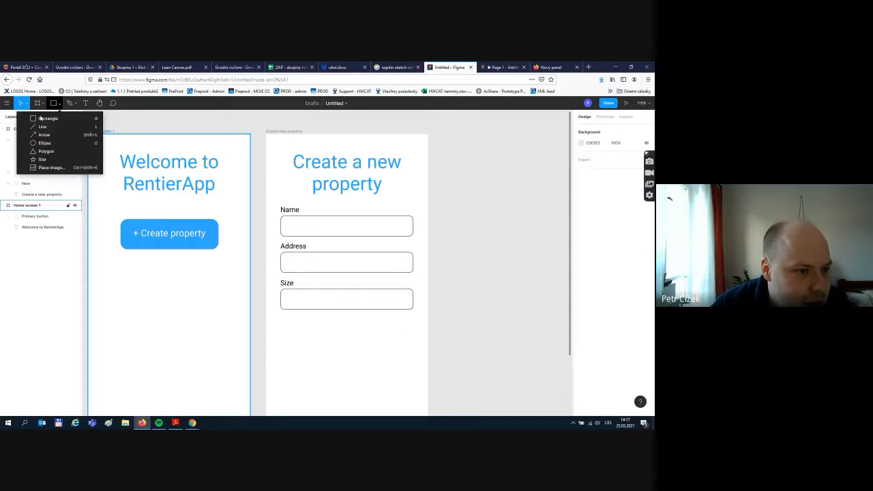
left_click(34, 151)
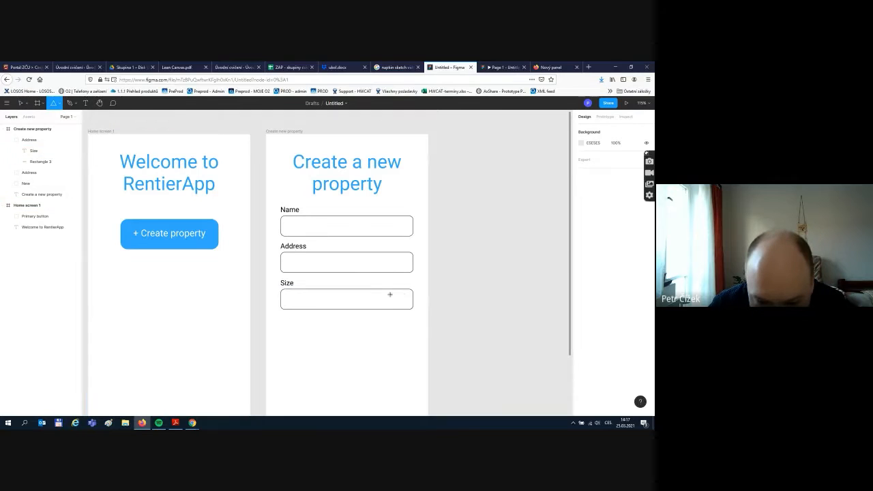
mouse_move(392, 294)
left_mouse_down()
mouse_move(403, 305)
mouse_move(361, 256)
mouse_move(296, 207)
mouse_move(286, 187)
mouse_move(352, 257)
mouse_move(287, 199)
mouse_move(297, 202)
mouse_move(284, 191)
mouse_move(289, 203)
mouse_move(325, 179)
mouse_move(304, 192)
mouse_move(387, 280)
mouse_move(314, 176)
mouse_move(307, 199)
mouse_move(374, 300)
mouse_move(399, 300)
left_mouse_up()
left_click(581, 288)
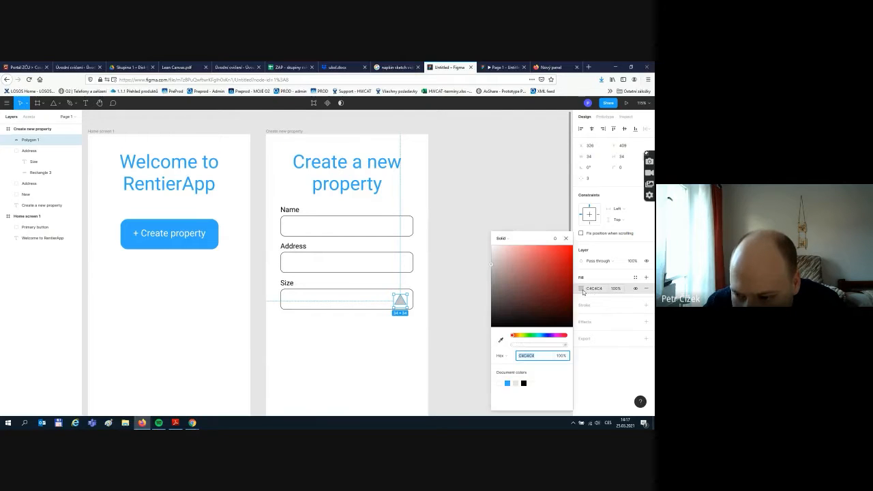
left_click_drag(510, 322, 490, 329)
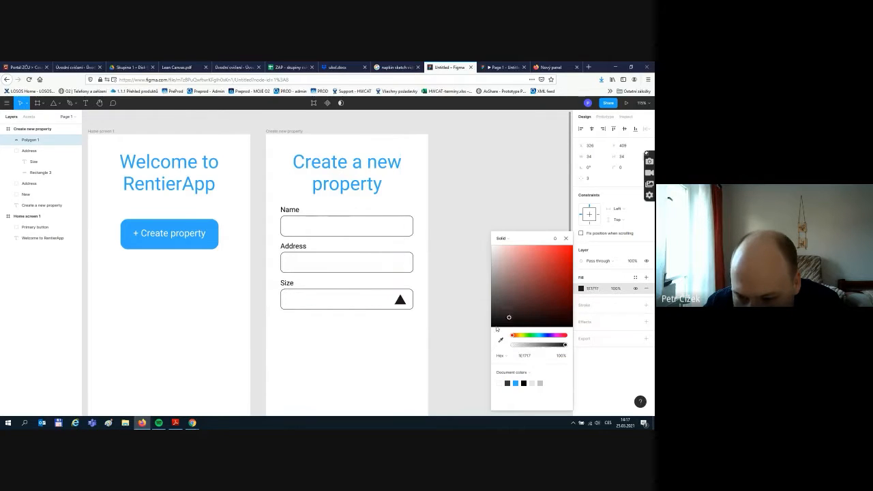
left_click(440, 302)
- Position the triangle at the Size field's right end, rotated to -135°, and nudge it up
left_click_drag(401, 301, 401, 301)
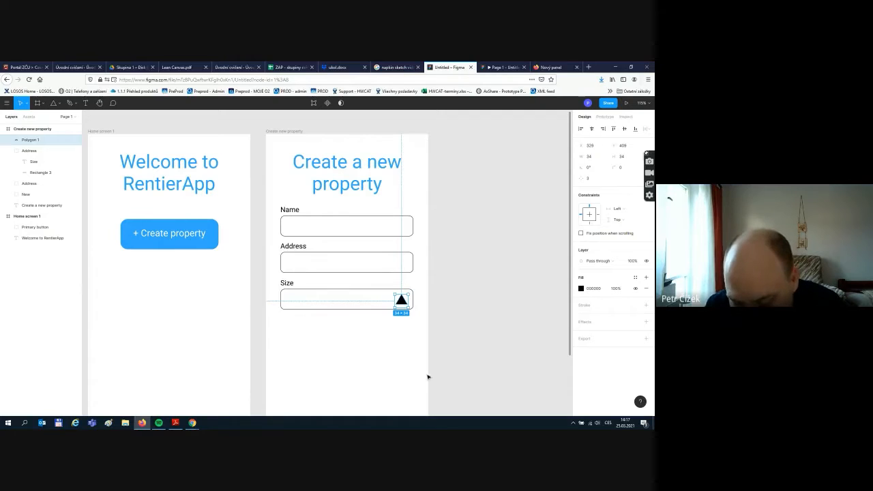
key("Up")
key("Up")
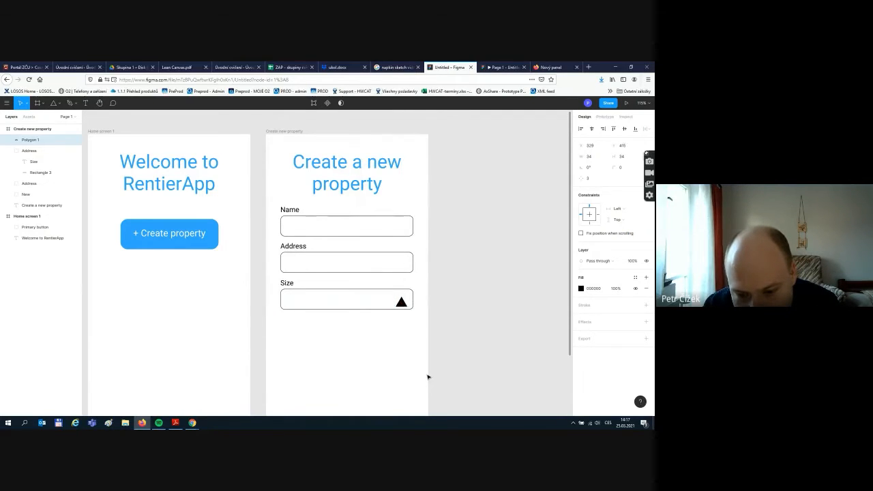
key("Down")
key("Down")
key("Down")
key("Down")
key("Down")
key("Down")
key("Down")
key("Down")
key("Down")
key("Down")
key("Down")
key("Down")
key("Down")
key("Up")
key("Up")
key("Up")
key("Up")
key("Up")
key("Up")
key("Up")
key("Up")
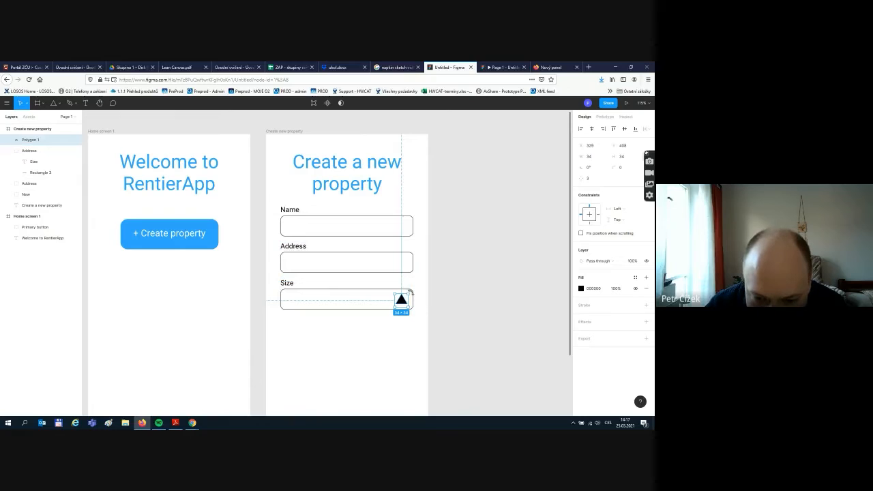
left_click_drag(411, 293, 387, 314)
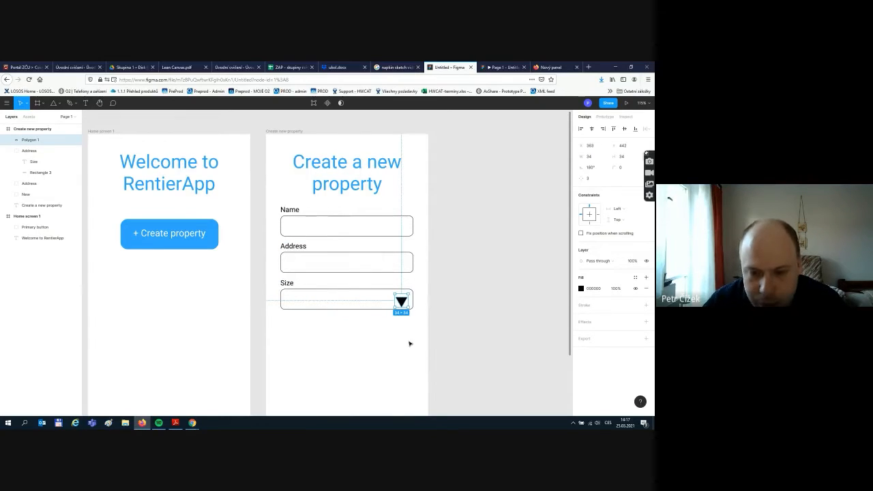
left_click_drag(403, 306, 402, 300)
key("Up")
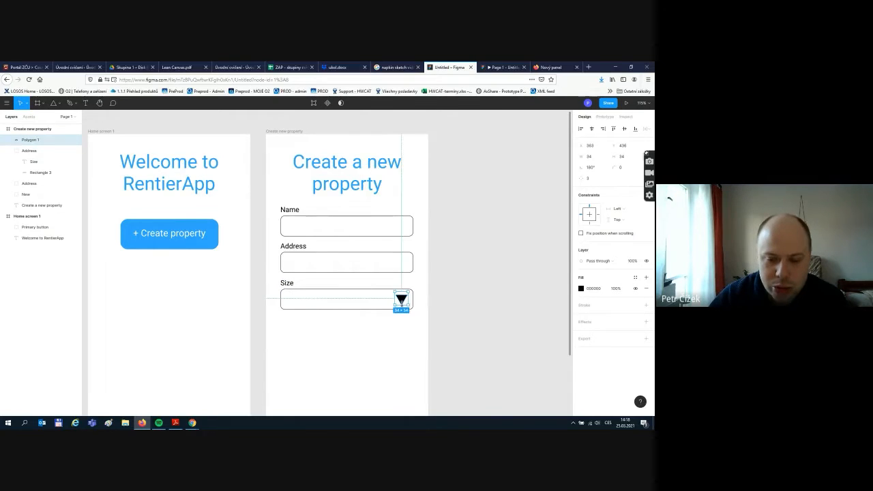
left_click(412, 349)
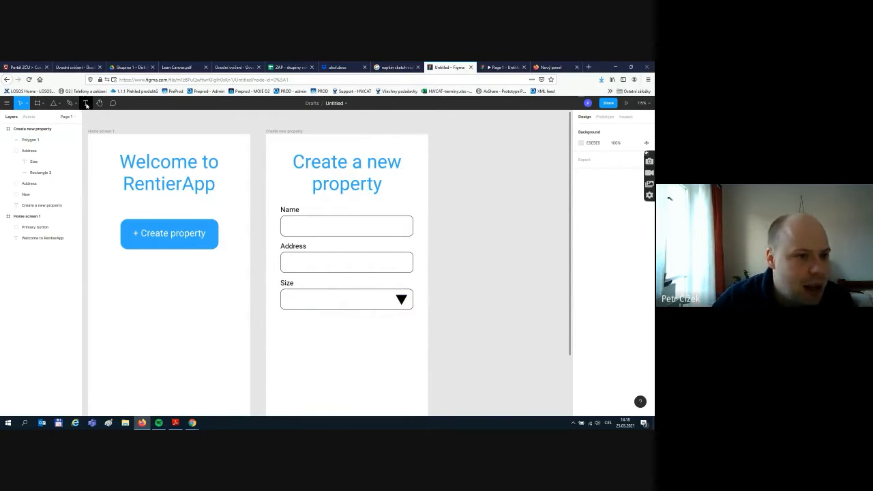
- Add 'Choose' text inside the Size field, grey 8E8D8D at size 24, shifted into place
key("t")
left_click_drag(284, 294, 386, 309)
type("Choose")
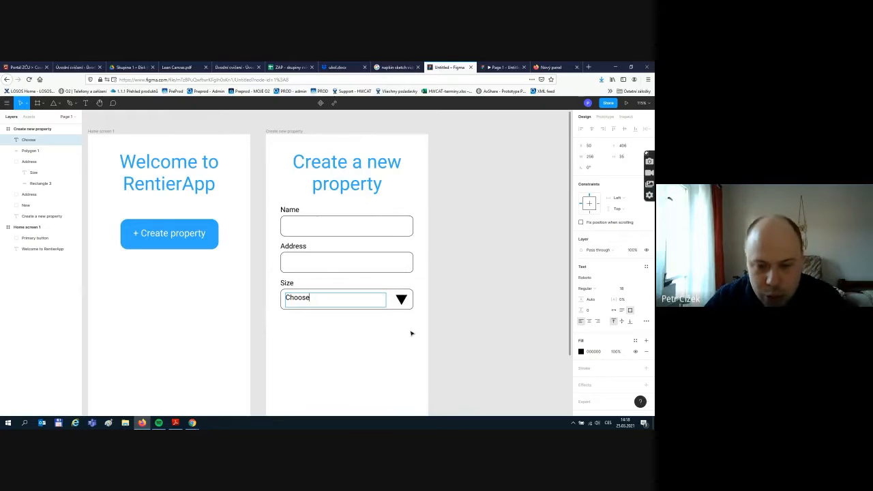
key("ctrl+a")
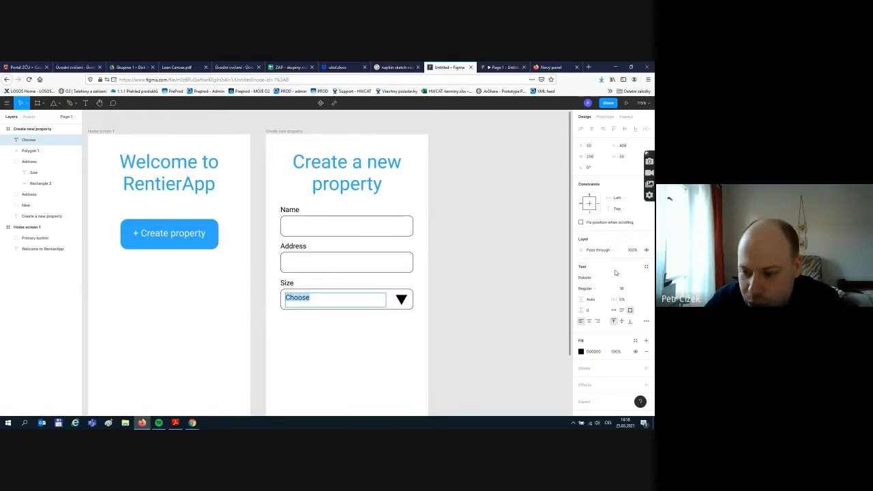
left_click(581, 351)
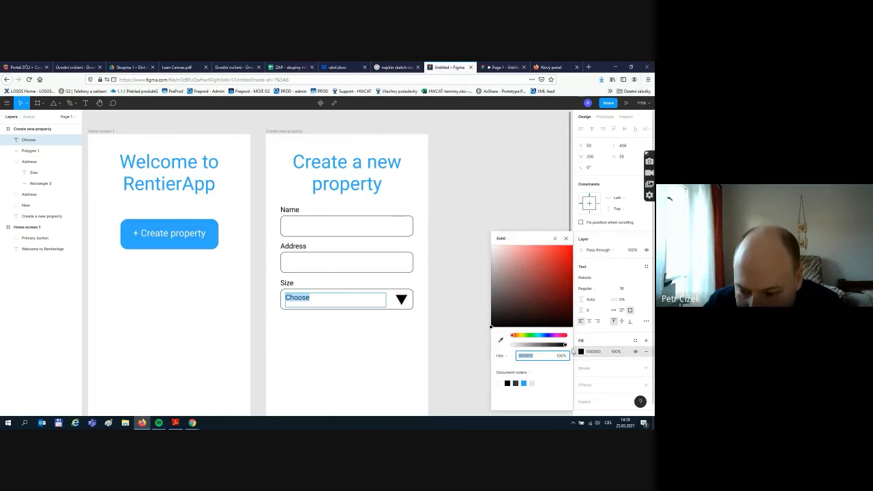
left_click_drag(496, 295, 492, 285)
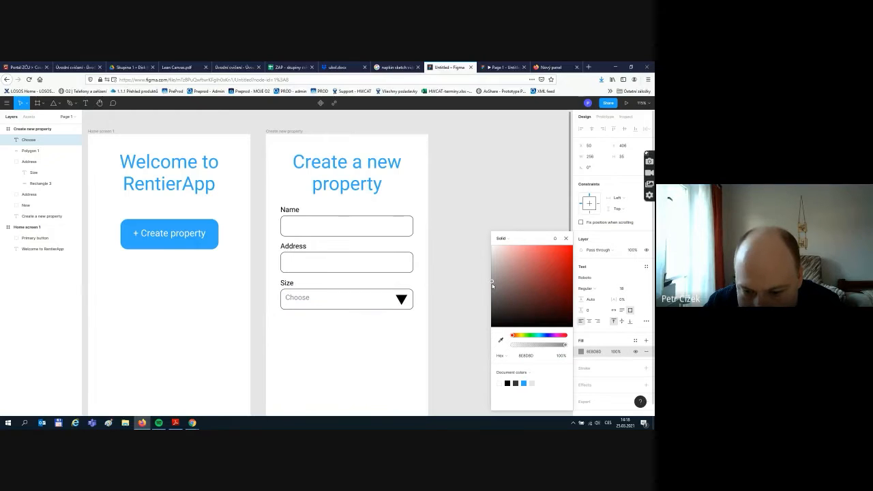
left_click(634, 288)
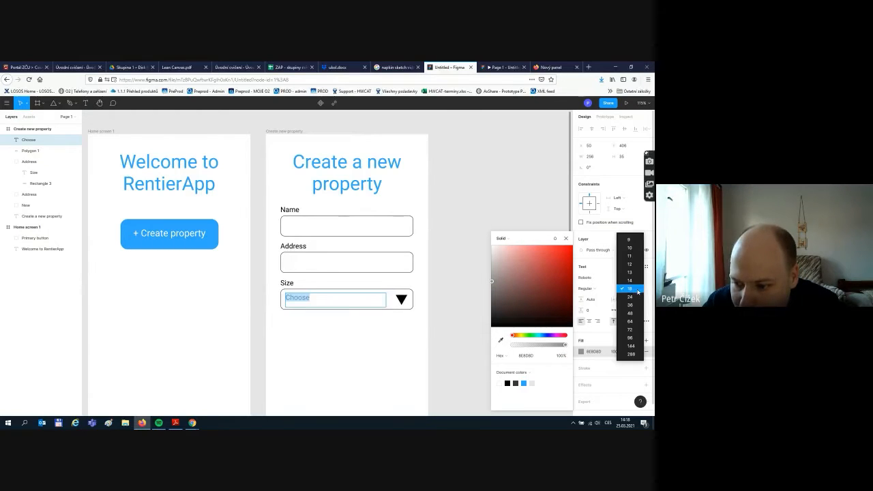
left_click(632, 297)
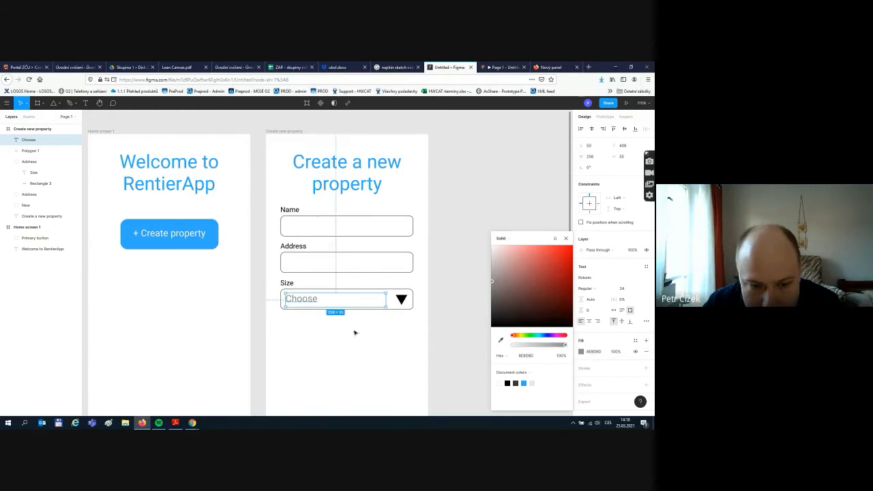
left_click_drag(307, 304, 324, 303)
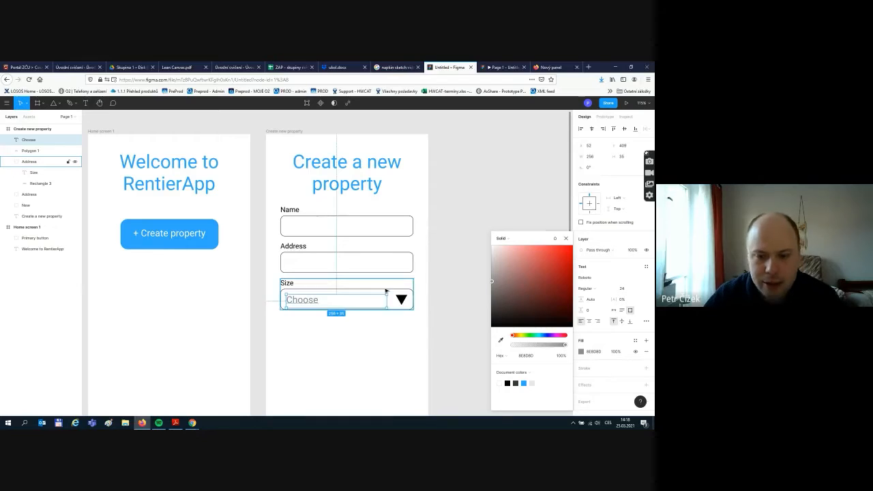
left_click(434, 294)
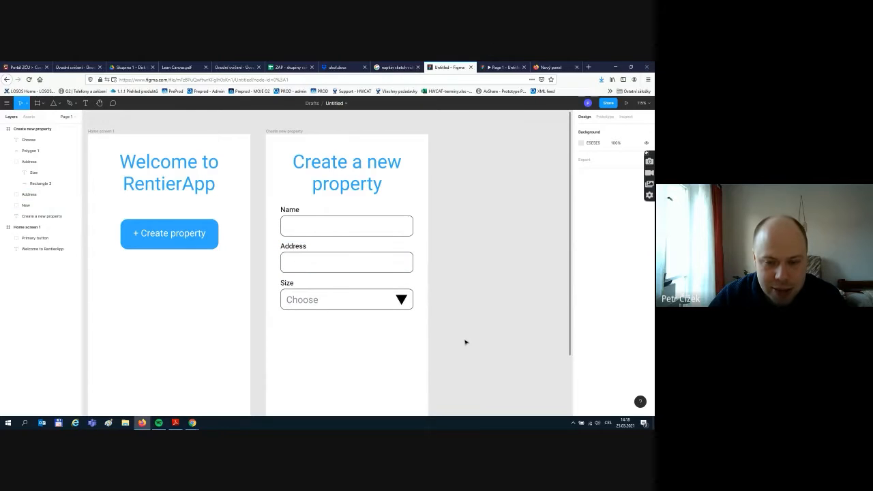
- Rename the third field's group layer from Address to 'Size'
scroll(466, 331, "down", 1)
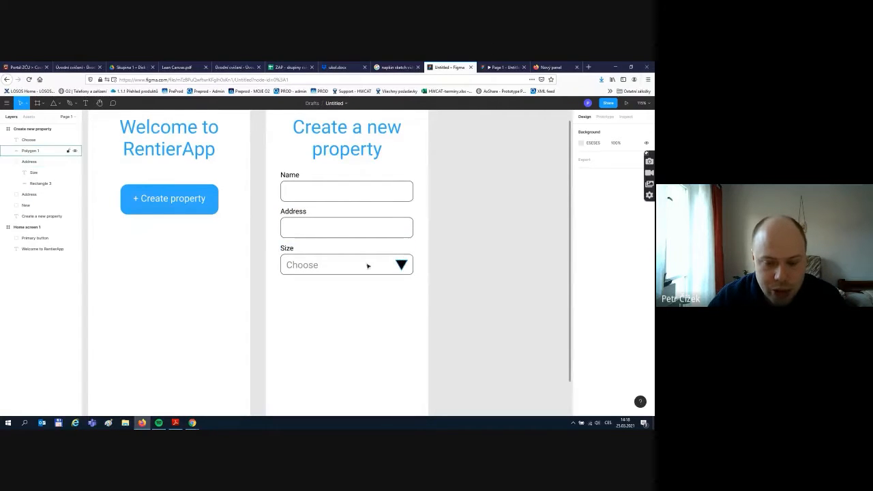
scroll(505, 344, "up", 1)
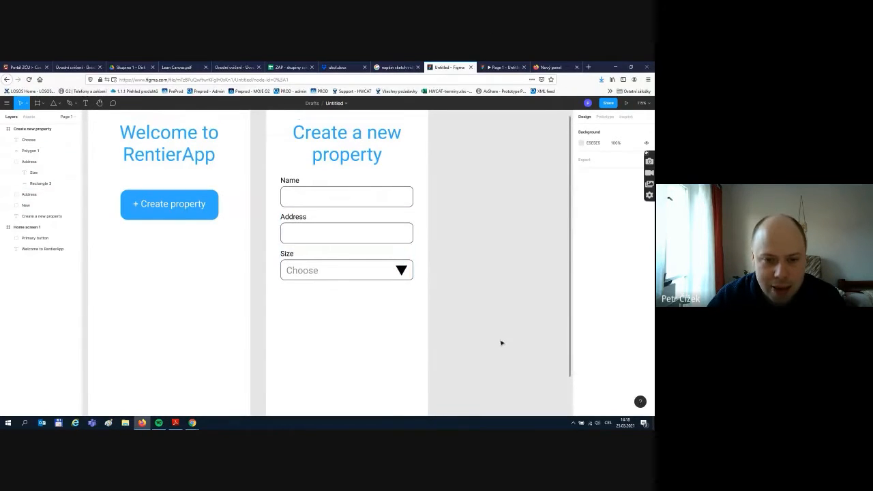
scroll(471, 342, "down", 1)
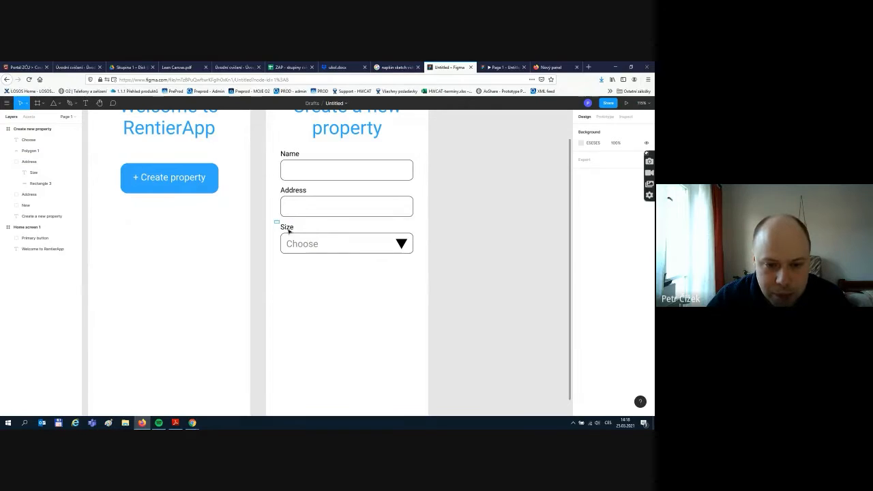
left_click_drag(288, 230, 442, 282)
left_click(442, 282)
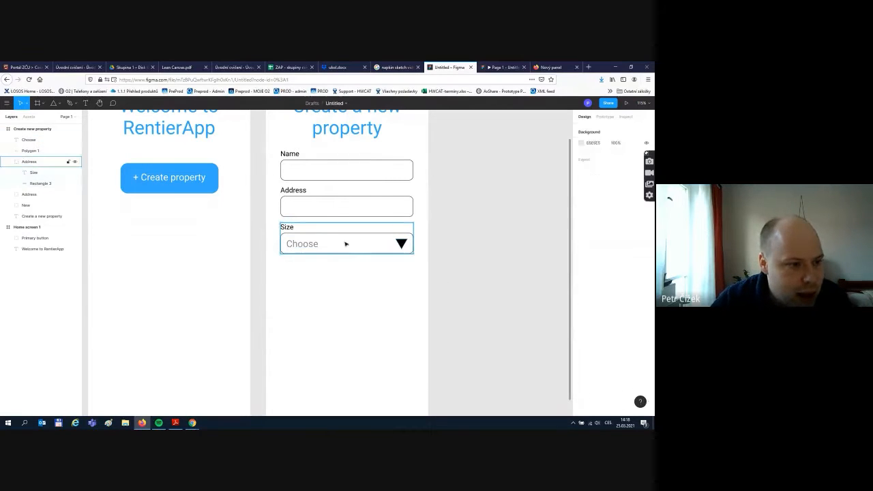
left_click(345, 243)
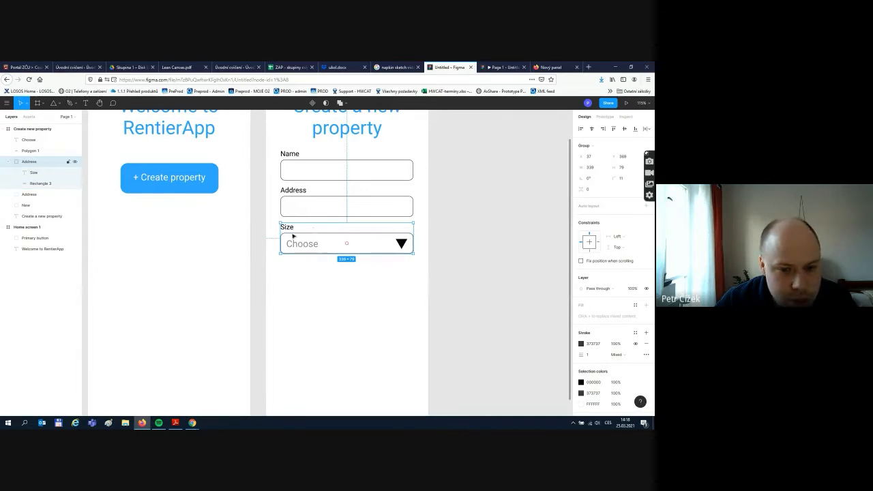
double_click(29, 162)
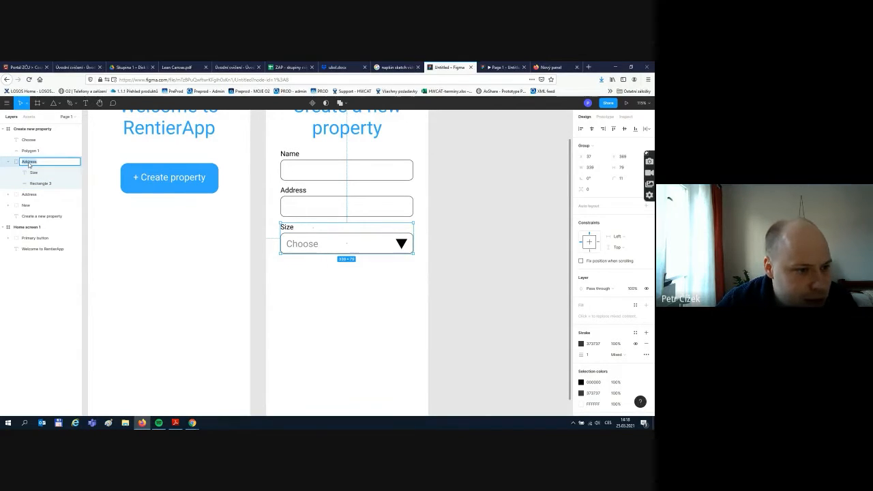
type("Siz")
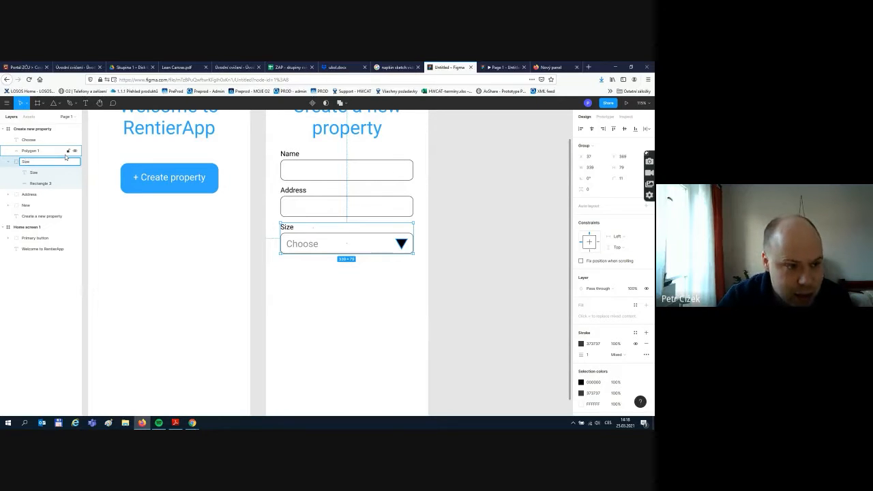
type("e")
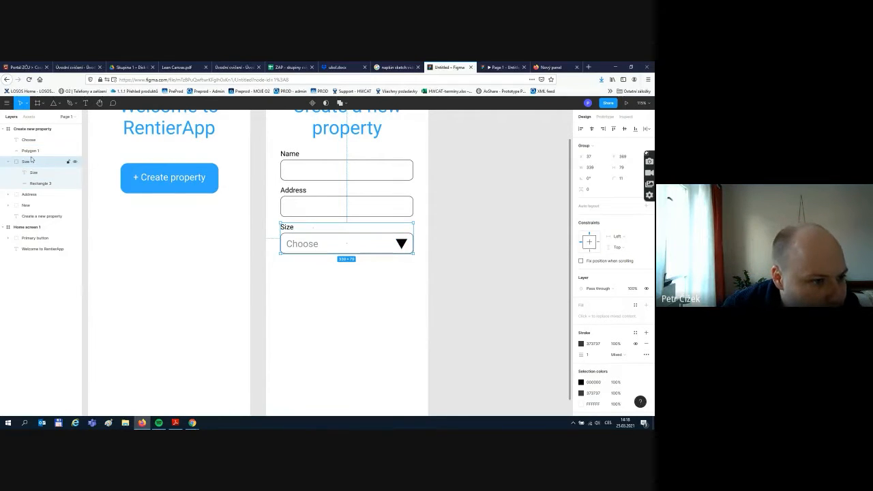
- Move Polygon 1 and the Choose text into the Size group, then collapse it
left_click(32, 152)
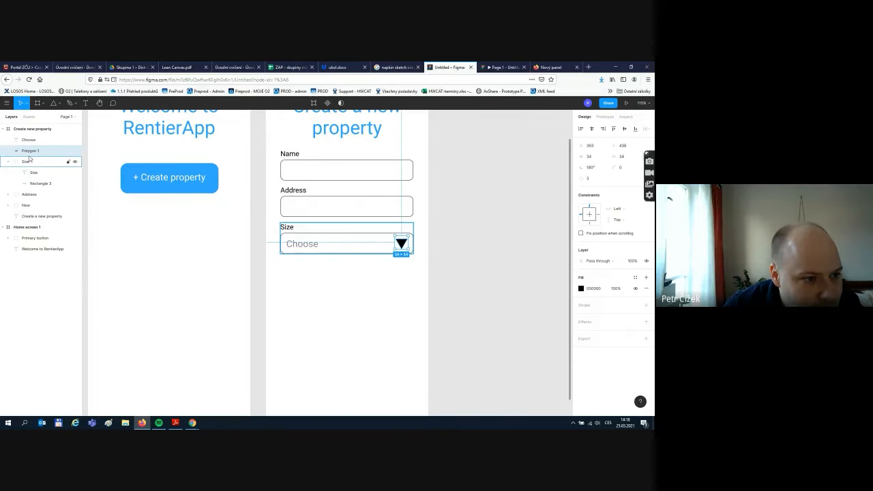
left_click_drag(29, 157, 34, 169)
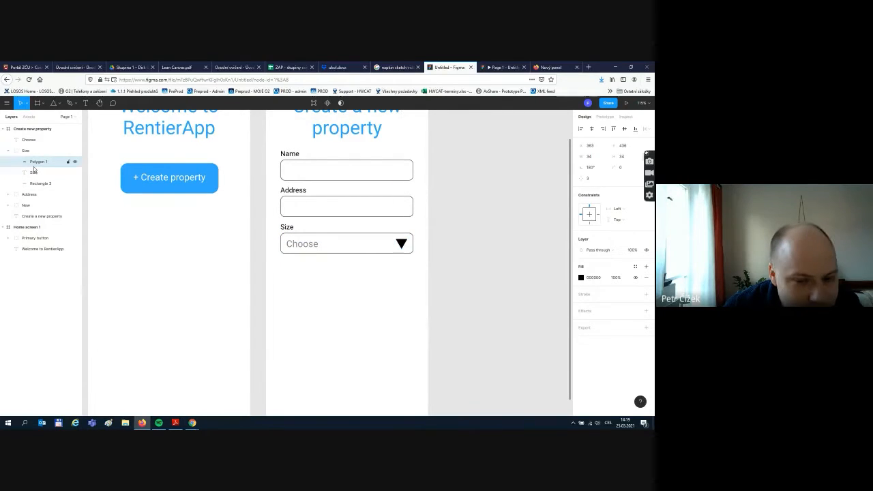
left_click(401, 244)
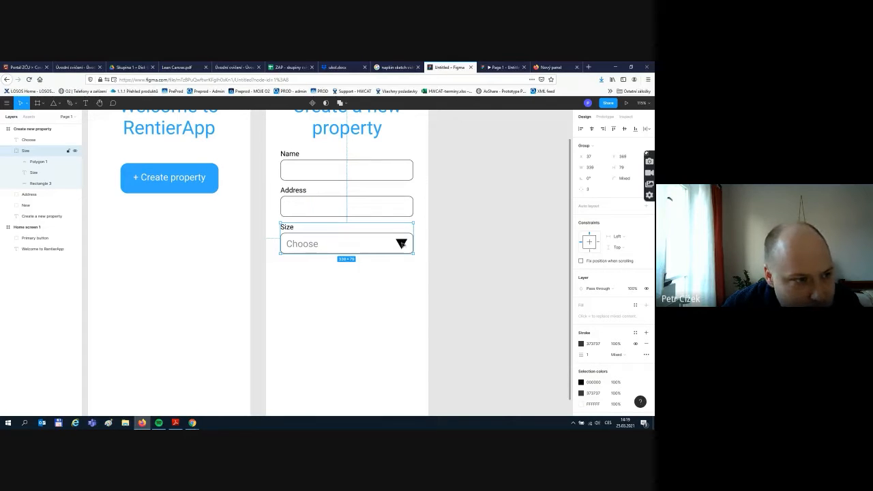
left_click(32, 140)
left_click_drag(32, 143, 27, 151)
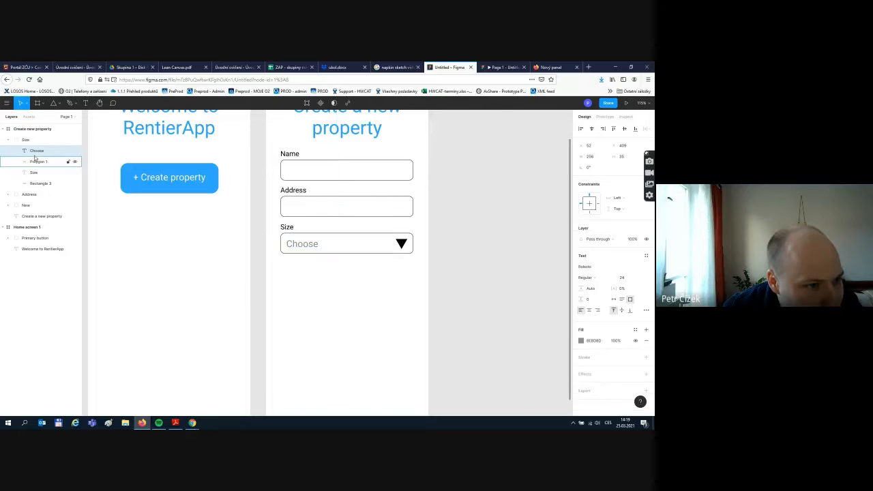
left_click(20, 141)
left_click(8, 140)
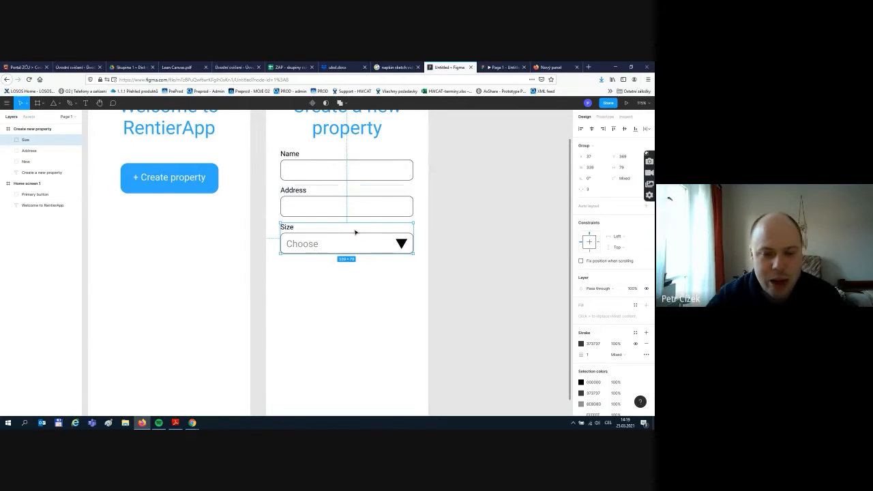
left_click(379, 307)
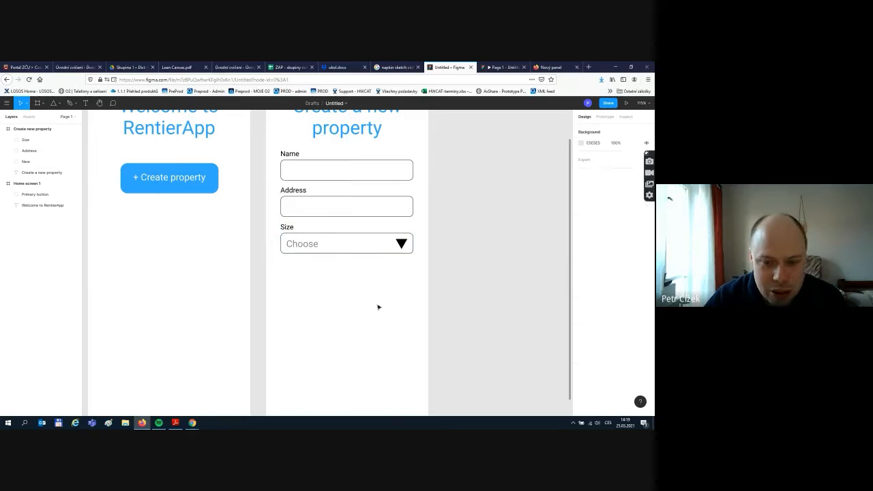
left_click(362, 245)
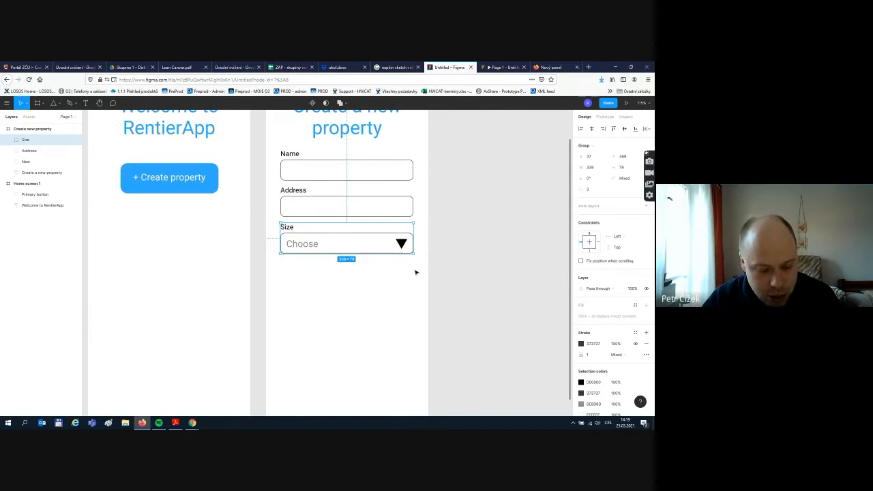
- Duplicate the Size dropdown with Ctrl+D and place the copy directly below it
key("ctrl+d")
left_click_drag(375, 246, 370, 285)
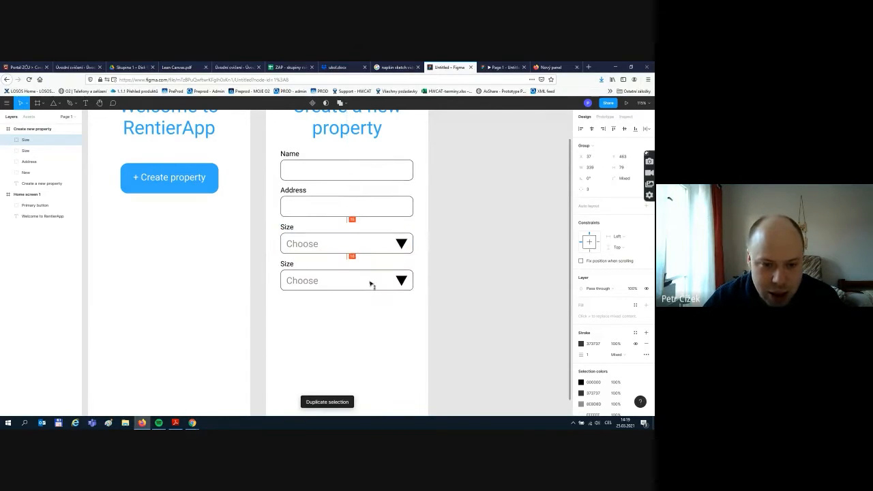
left_click(456, 350)
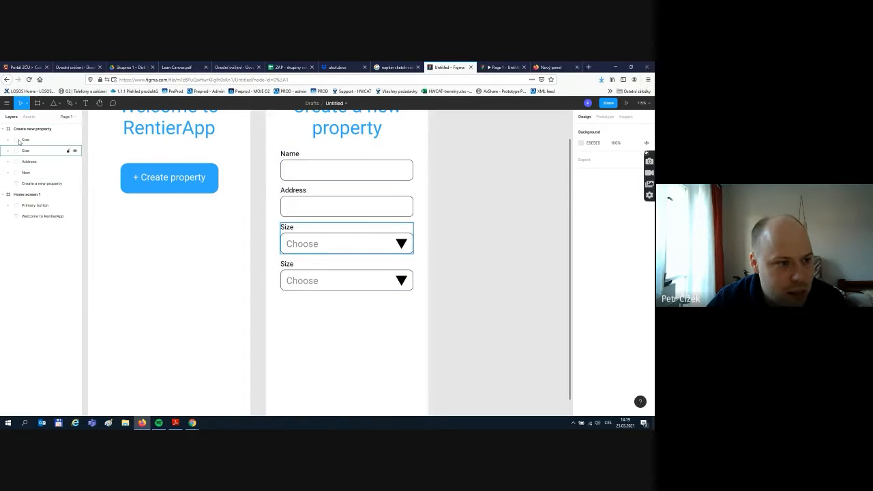
- Retype the duplicated dropdown's label as 'Equipment'
double_click(288, 265)
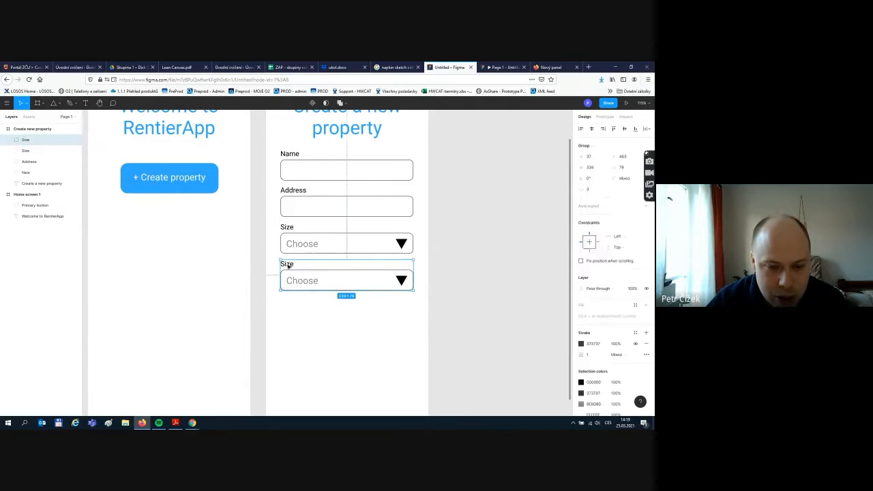
double_click(287, 264)
type("Equi")
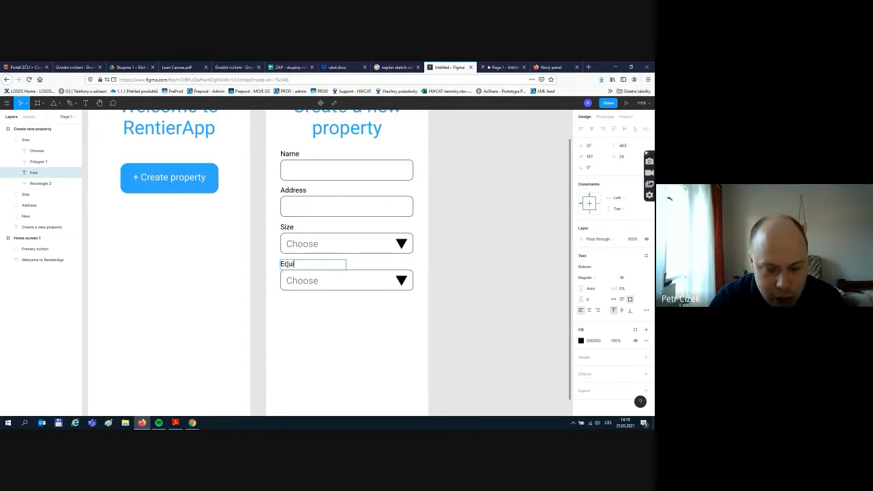
type("pment")
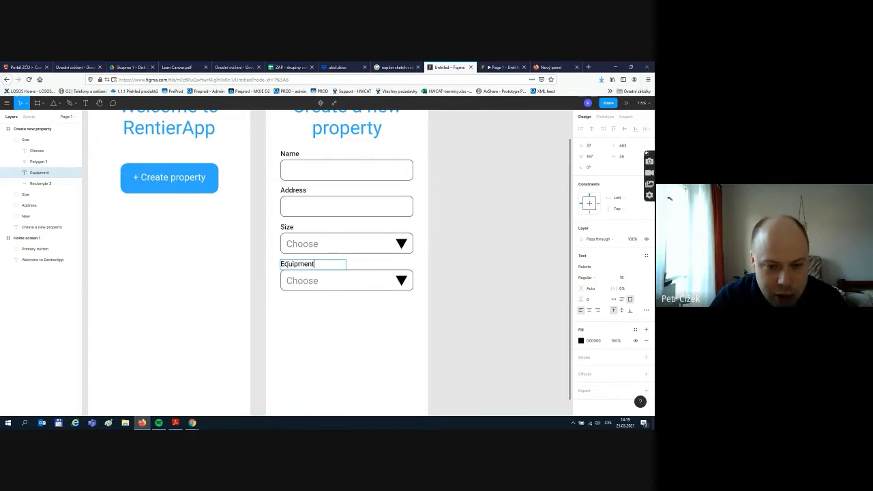
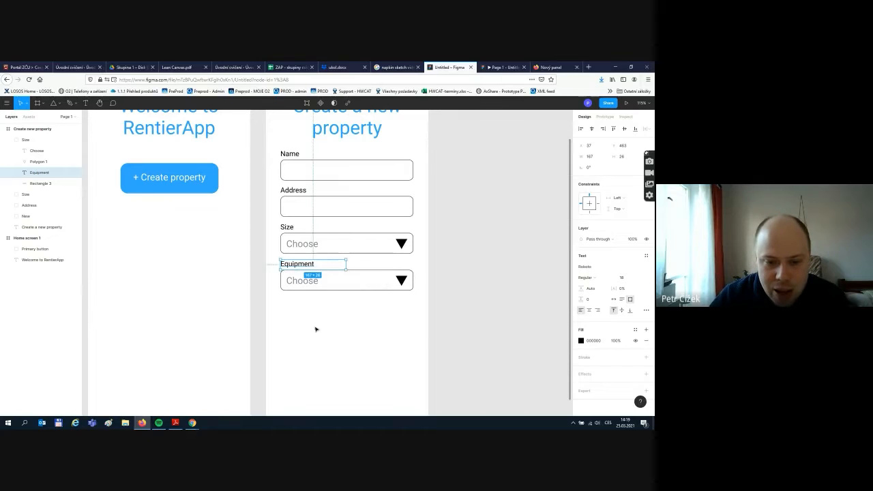
- Nudge the Equipment field slightly lower under Size
left_click(366, 298)
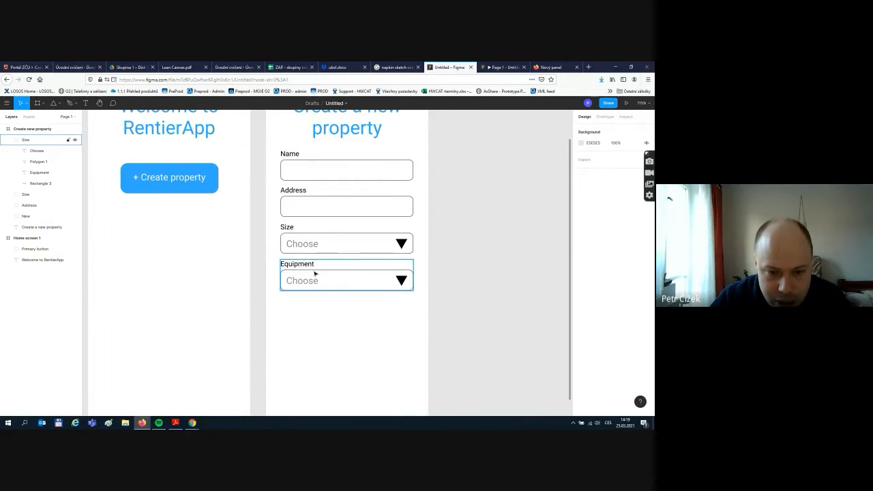
left_click_drag(315, 273, 315, 275)
left_click(374, 370)
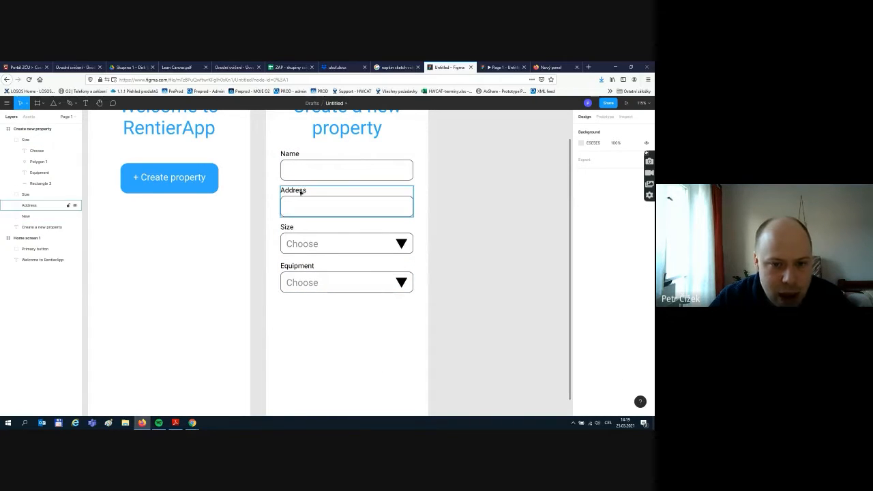
- Rename the Equipment dropdown's group layer to 'Equipment'
left_click(324, 287)
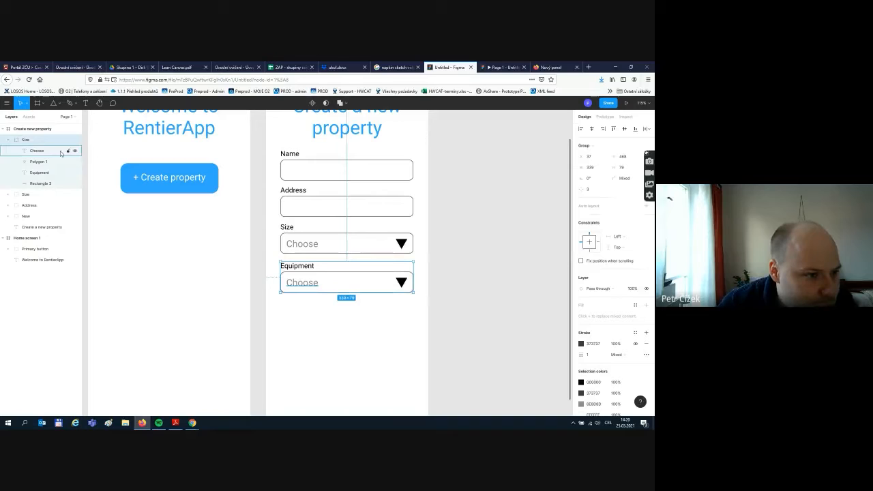
double_click(26, 140)
type("Eq")
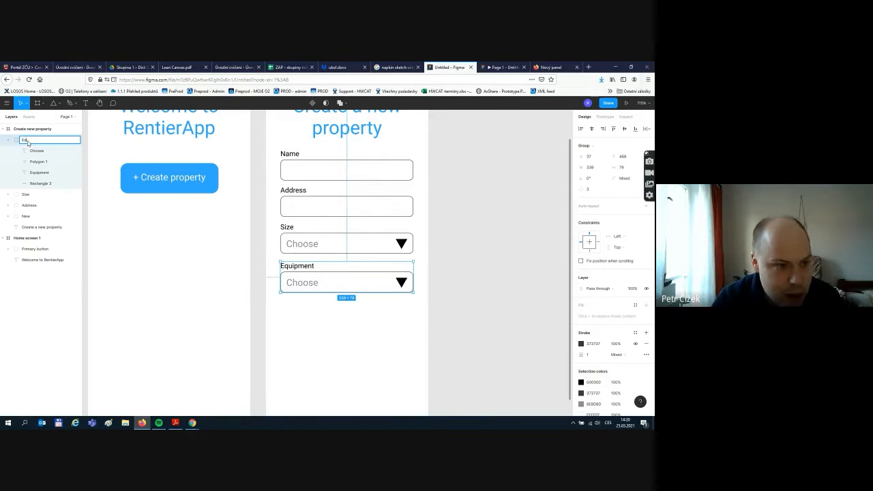
type("uipment")
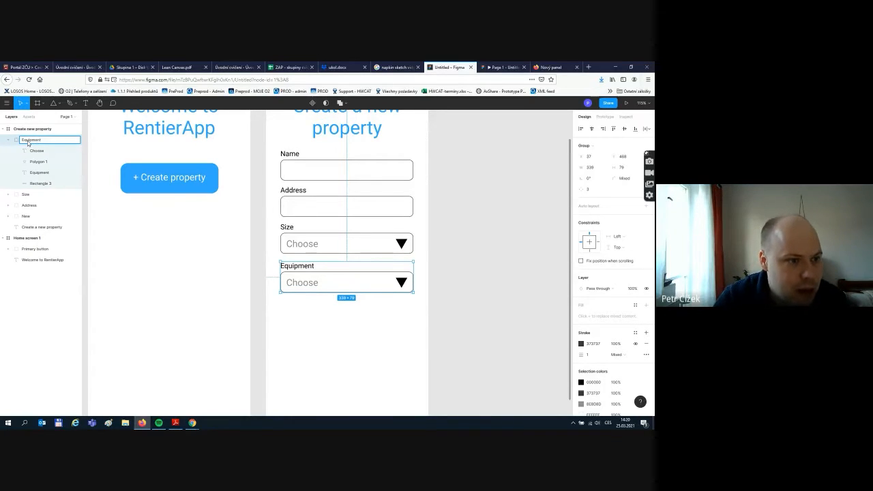
left_click(303, 355)
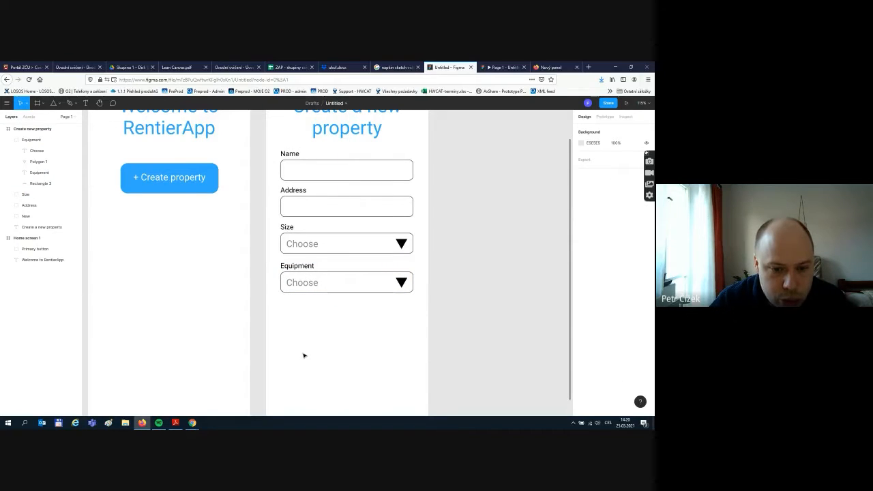
left_click(300, 194)
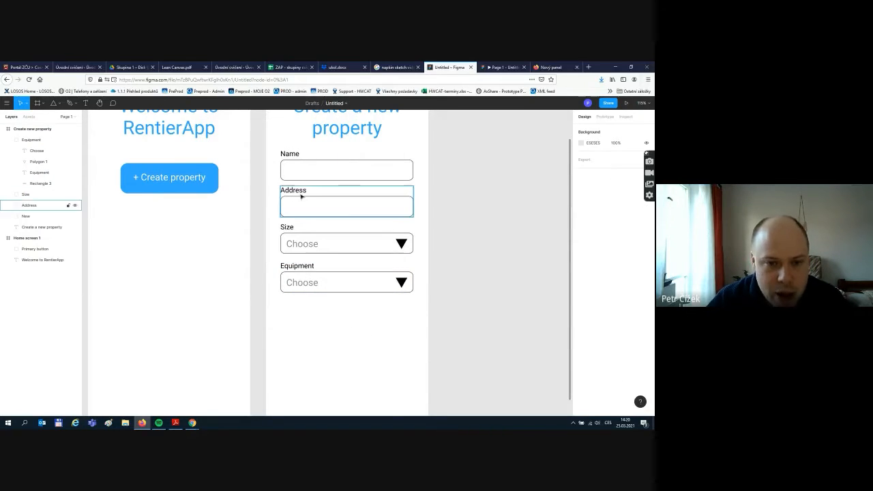
- Duplicate the Address field below Equipment and relabel the copy 'Comments'
left_click(289, 191)
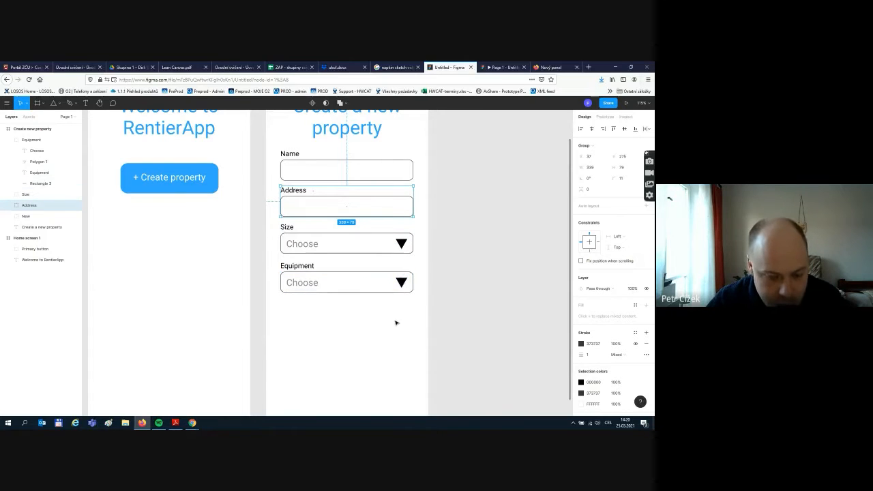
key("ctrl+d")
left_click_drag(362, 208, 362, 325)
double_click(303, 307)
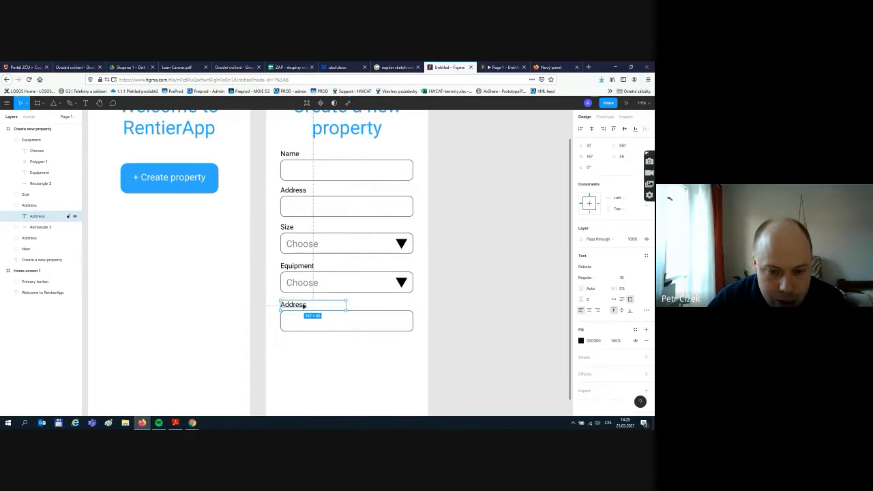
double_click(304, 307)
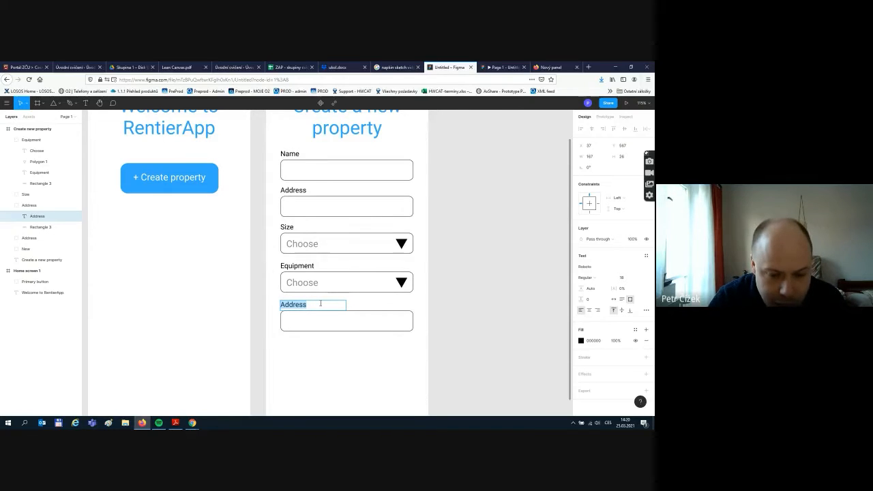
type("Com")
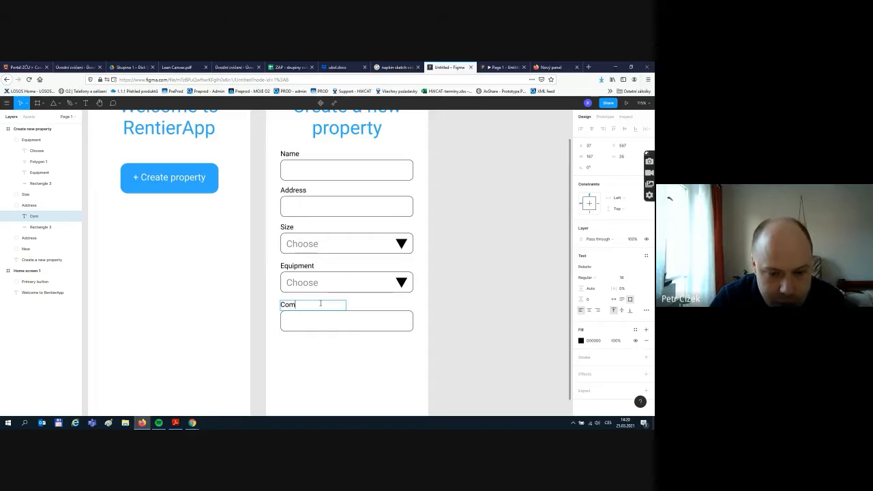
type("ments")
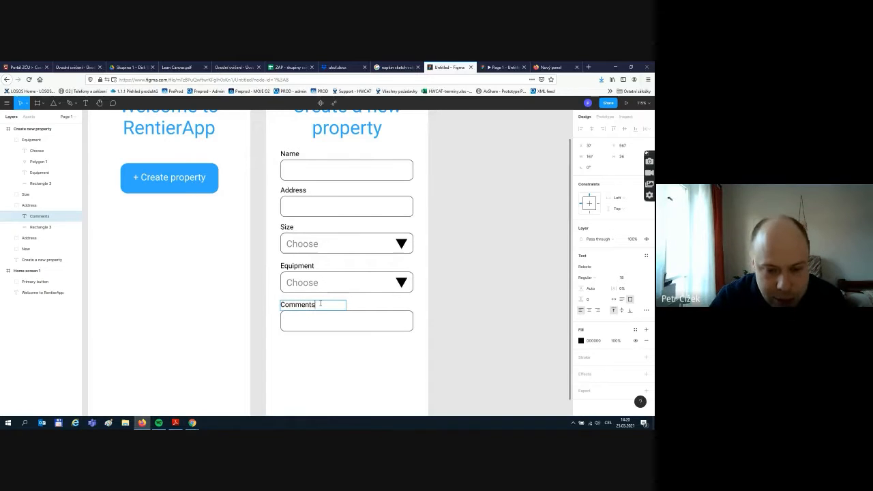
key("Escape")
- Stretch the Comments text box taller, to 174 px
scroll(366, 341, "down", 1)
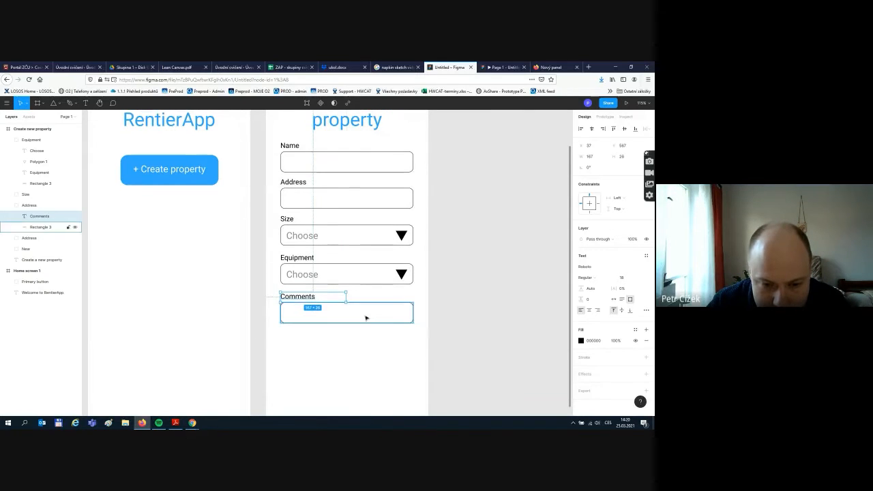
left_click(366, 316)
scroll(420, 339, "down", 1)
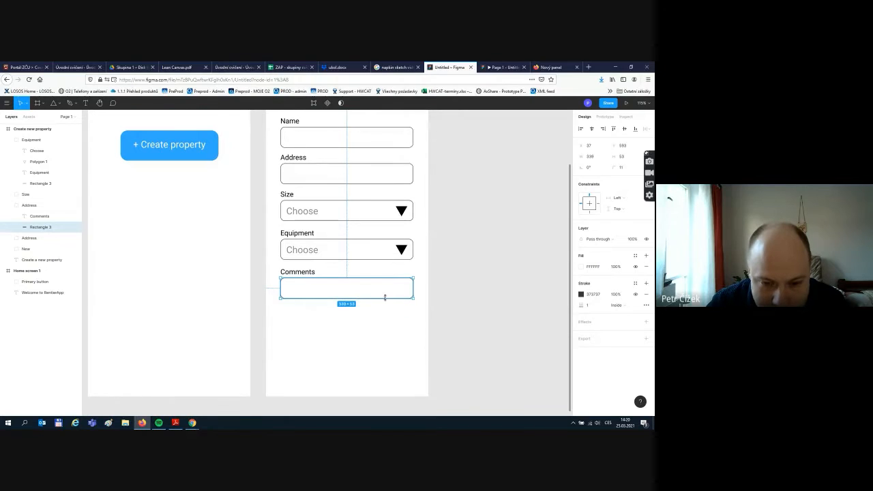
left_click_drag(384, 297, 392, 346)
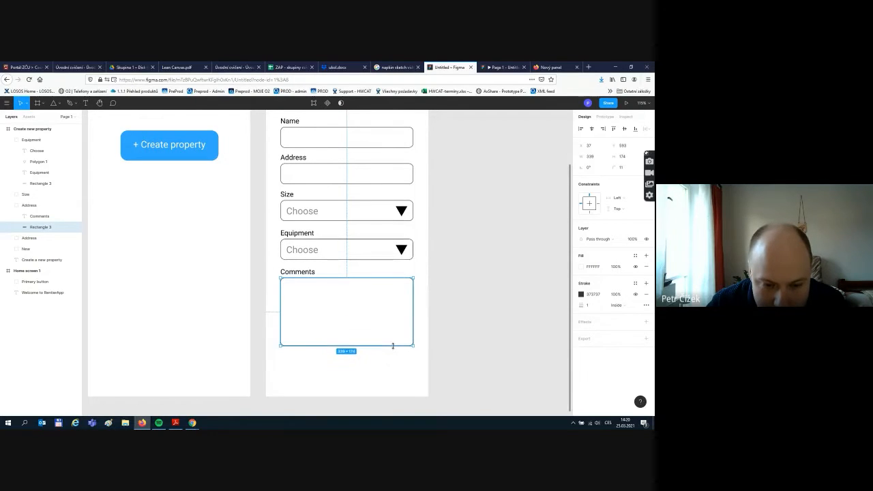
left_click(396, 369)
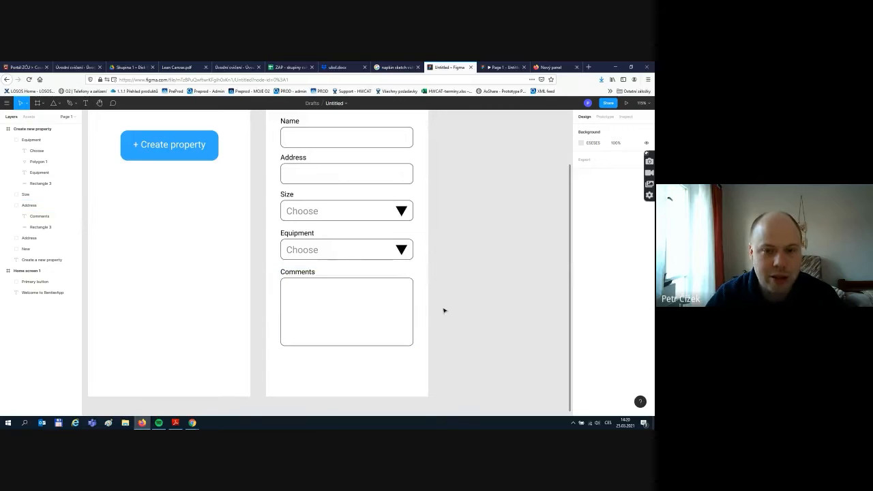
- Rename the Comments field's group layer to 'Comments'
scroll(443, 310, "up", 1)
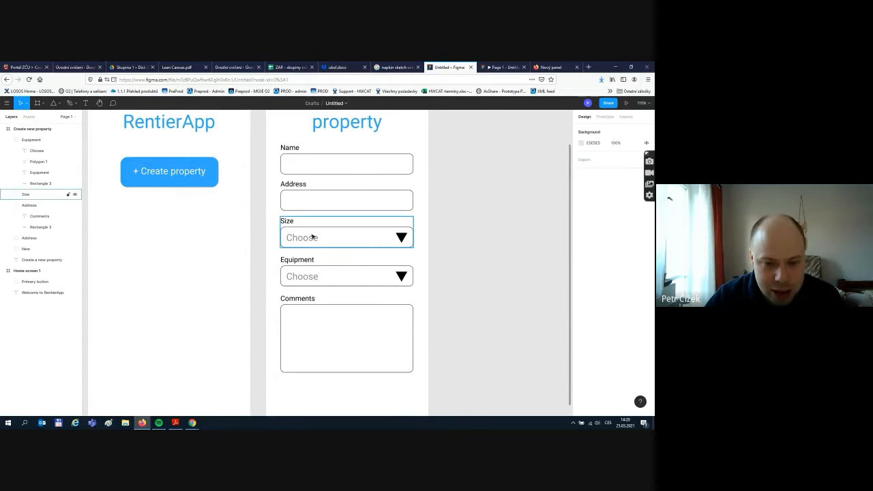
scroll(313, 237, "down", 1)
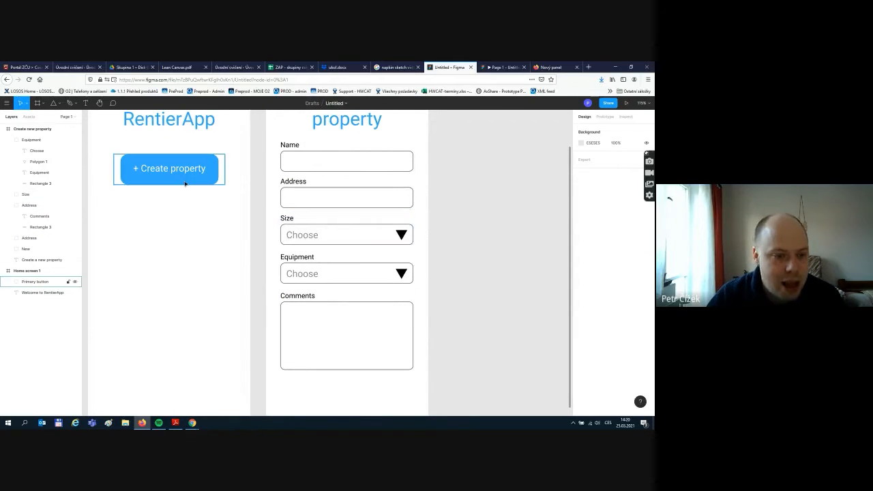
scroll(365, 372, "down", 2)
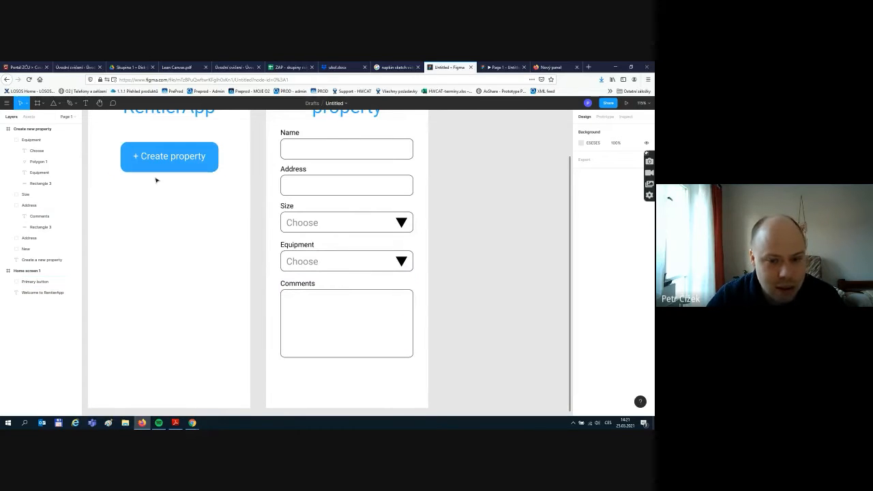
left_click(345, 317)
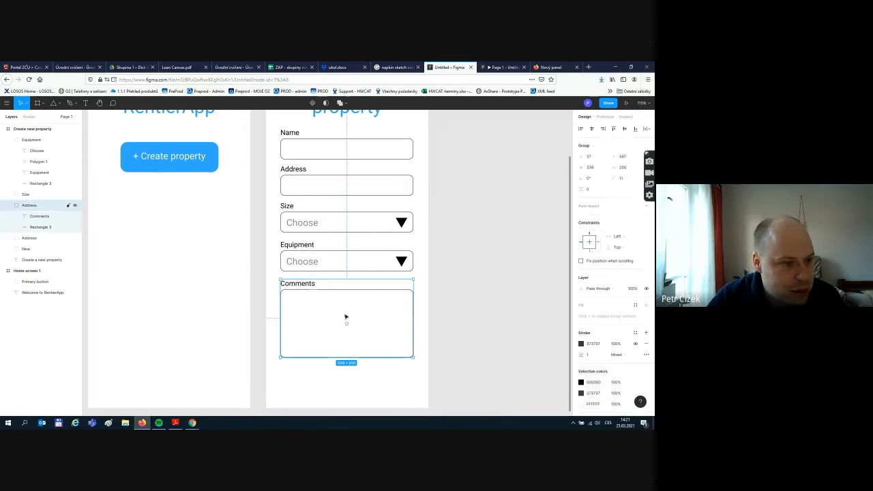
double_click(31, 206)
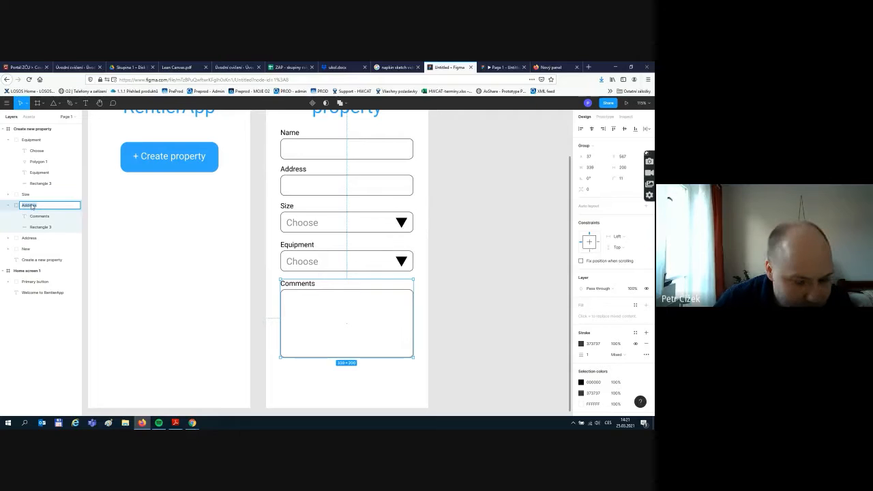
type("Comments")
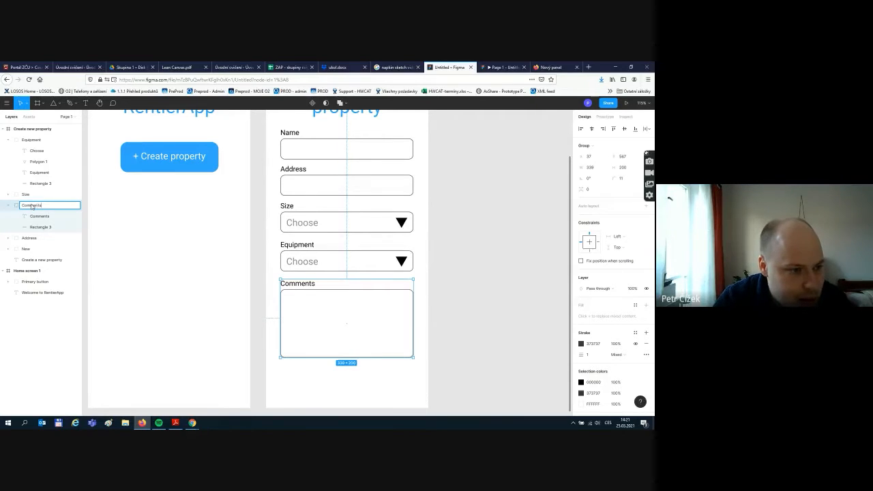
key("Return")
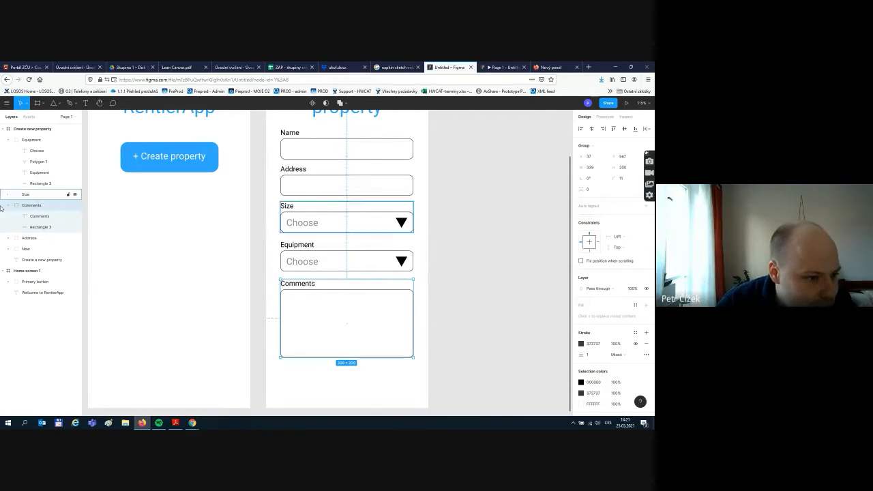
- Collapse the Comments and Equipment groups in the Layers panel
left_click(9, 205)
left_click(13, 141)
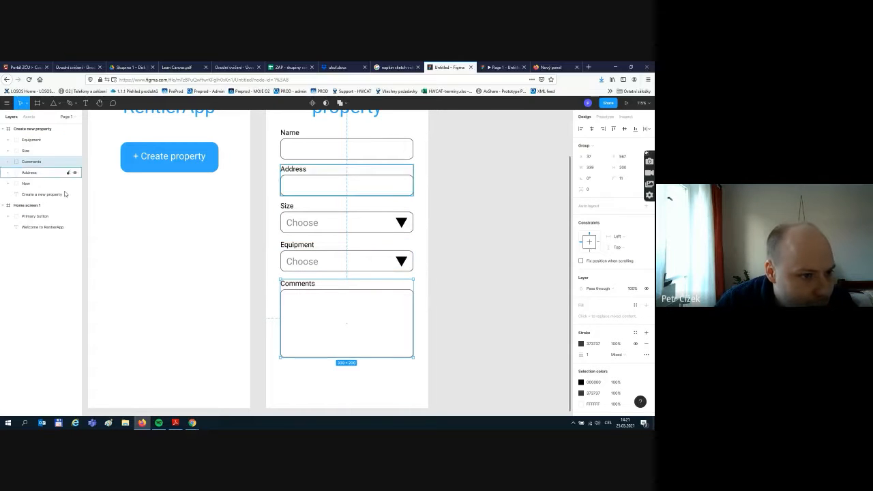
left_click(307, 381)
scroll(392, 366, "down", 2)
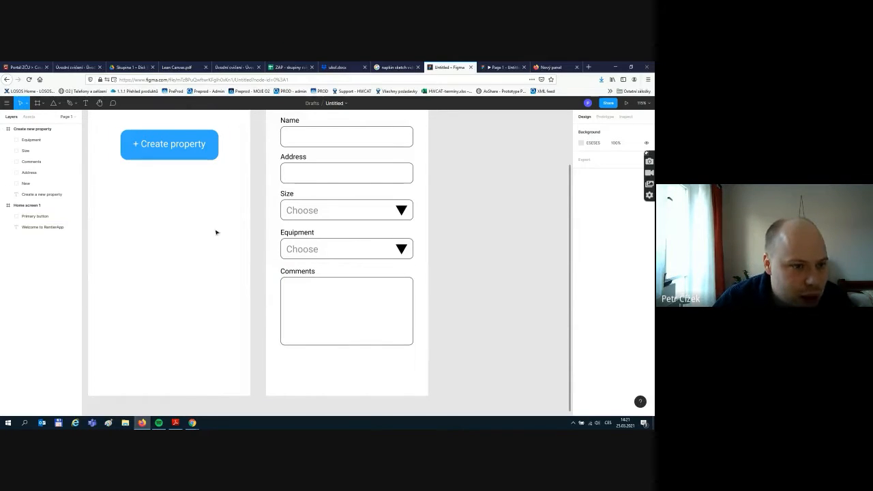
left_click(208, 135)
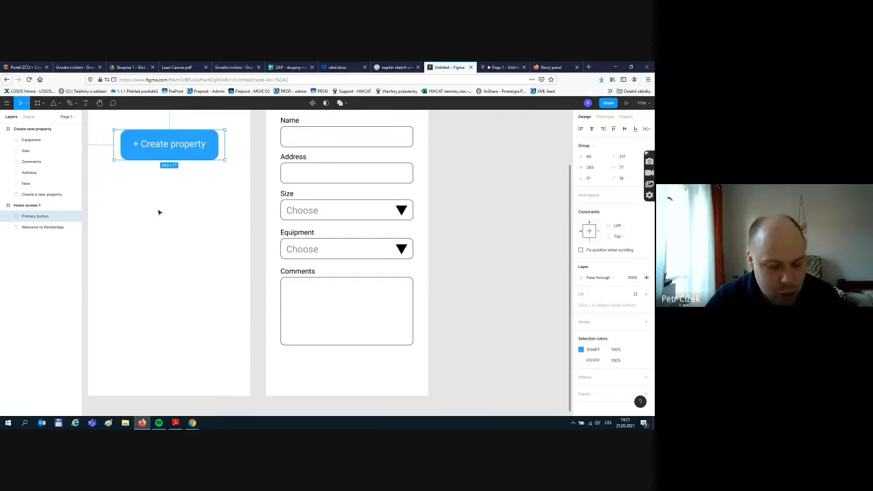
- Duplicate the + Create property button onto the form's bottom, below Comments, and select its rectangle
key("ctrl+d")
left_click_drag(174, 151, 374, 366)
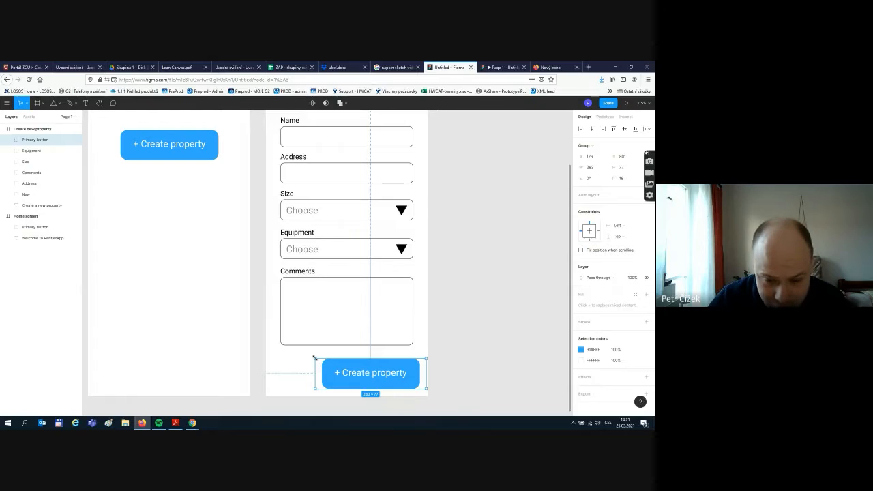
key("Escape")
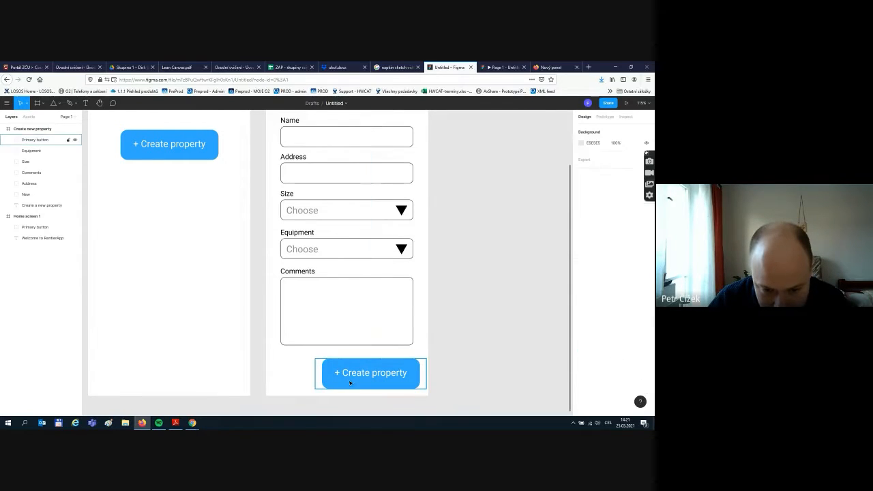
left_click(349, 383)
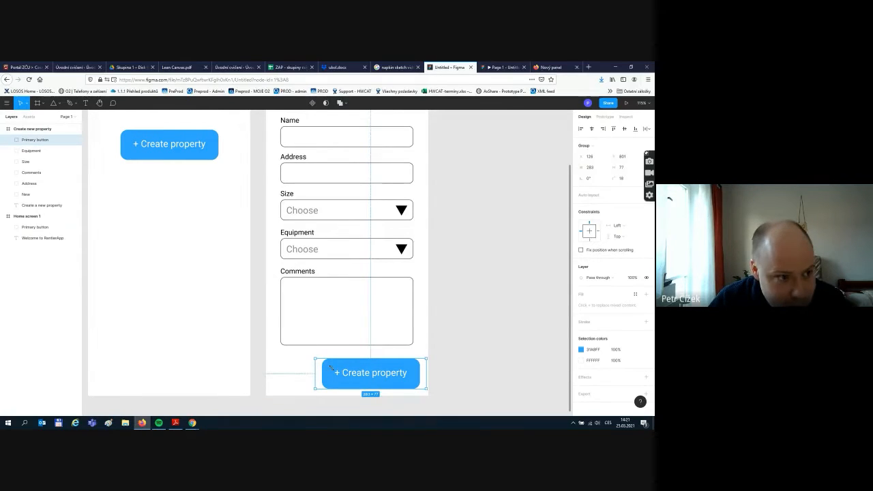
left_click(9, 140)
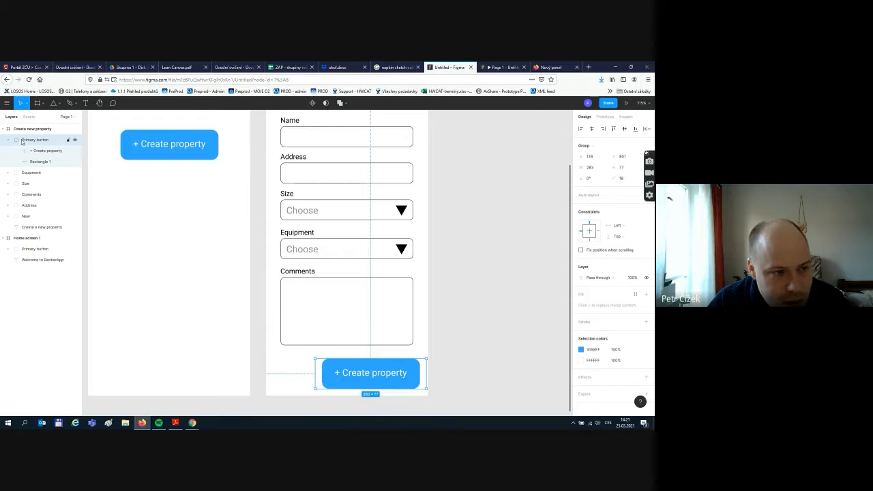
left_click(39, 162)
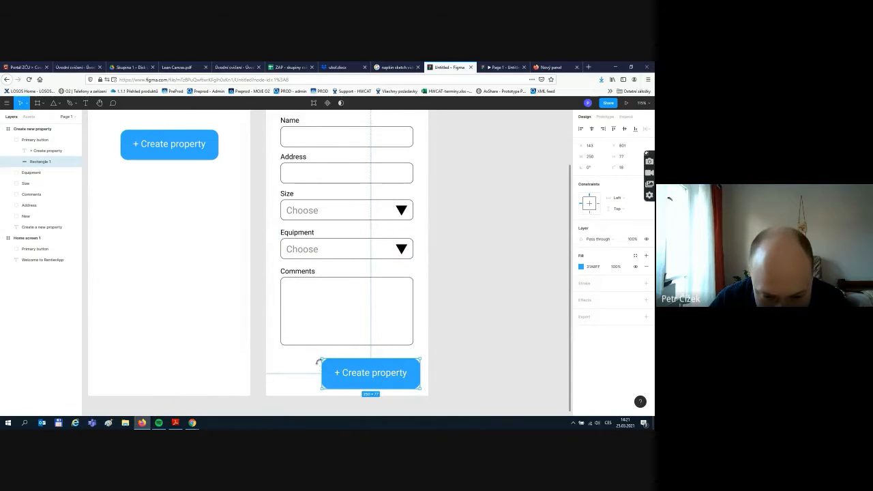
- Shrink the button rectangle to 169×50 at the form's bottom right, label at size 14
left_click_drag(318, 361, 352, 369)
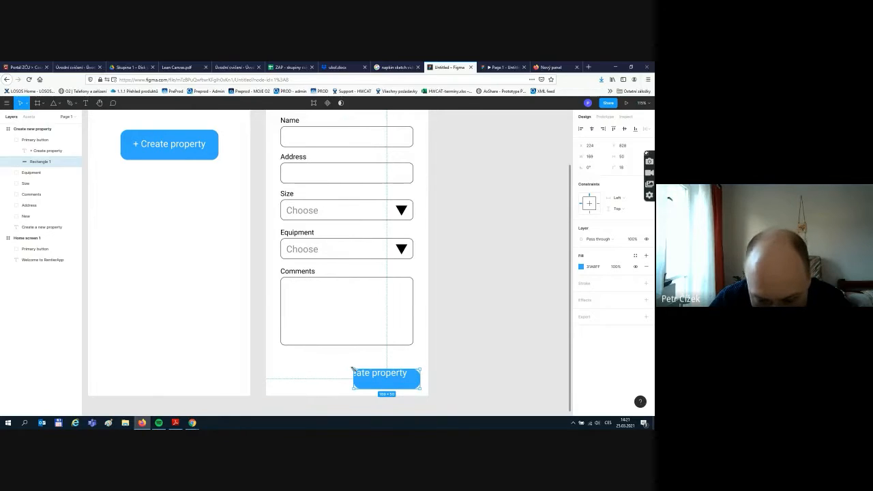
left_click_drag(405, 386, 403, 379)
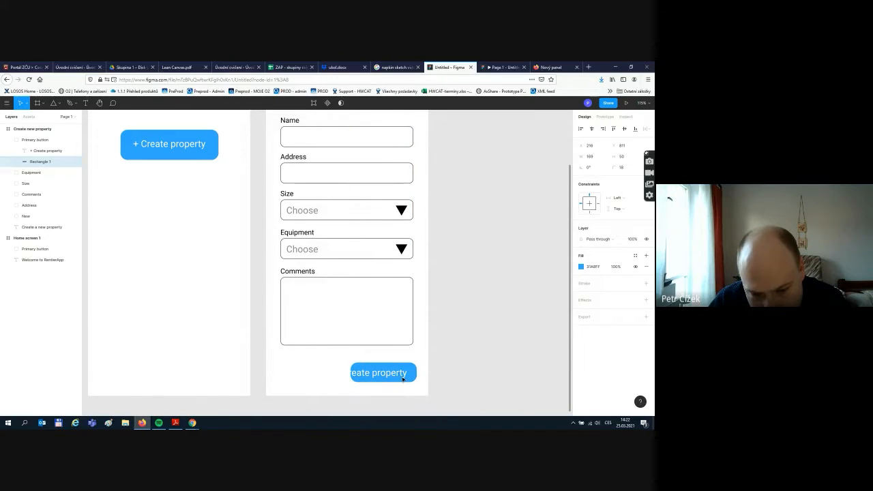
left_click(385, 375)
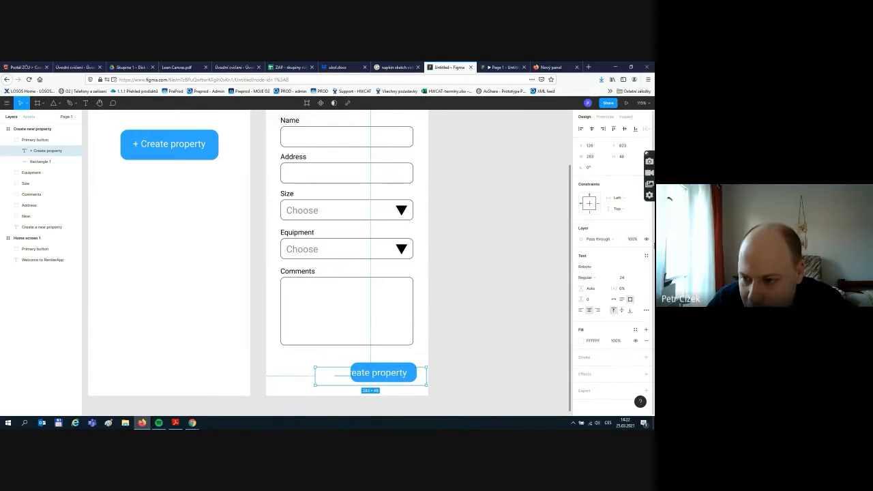
left_click(639, 279)
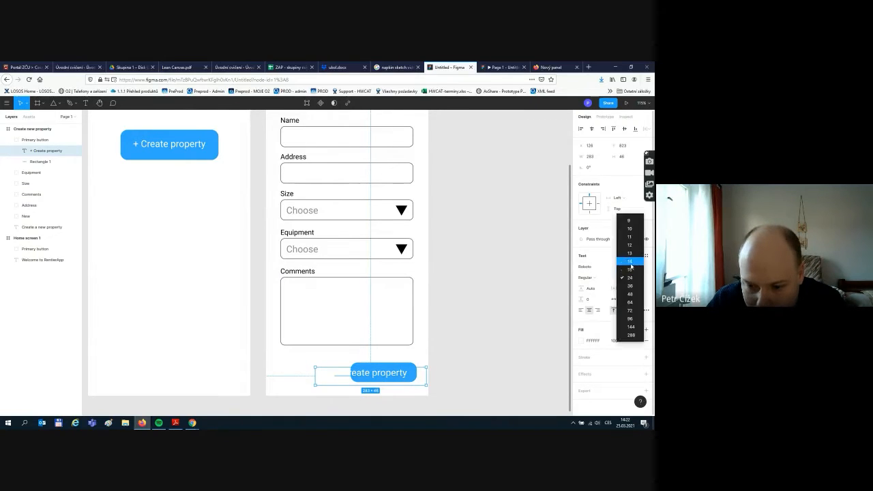
left_click(630, 251)
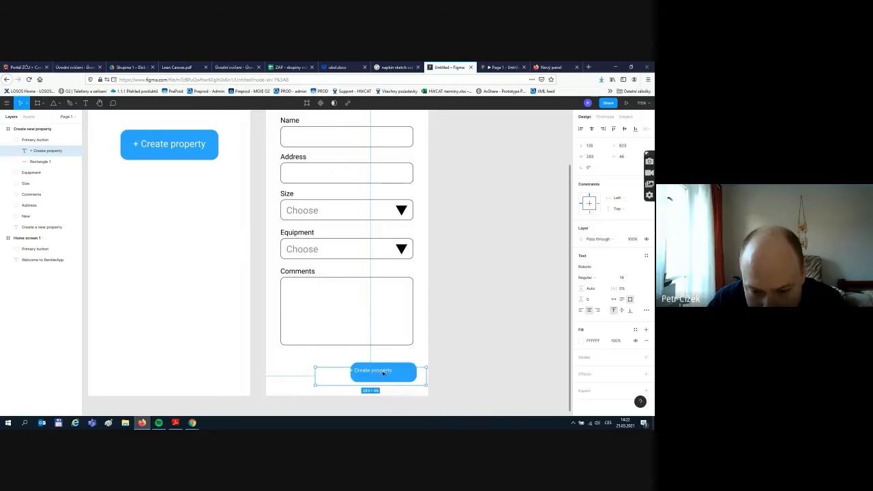
left_click_drag(381, 374, 392, 372)
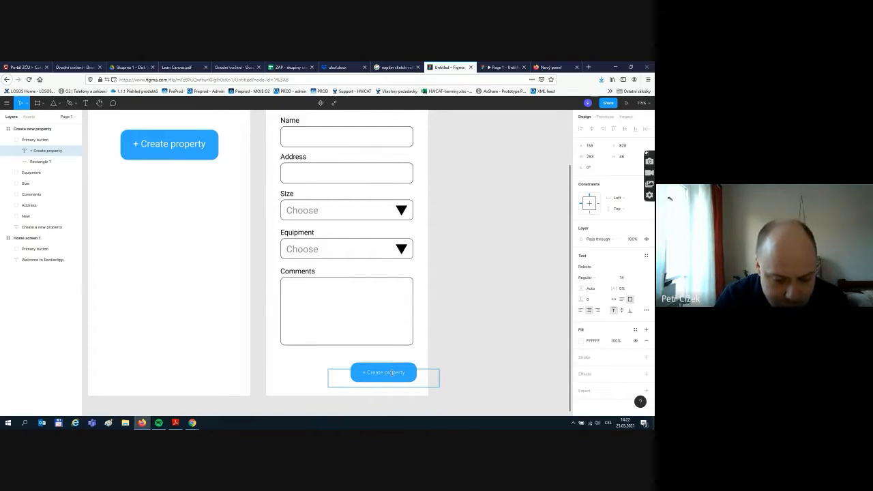
- Retype the label as 'Save' at size 18 and fit its text box to it
type("S")
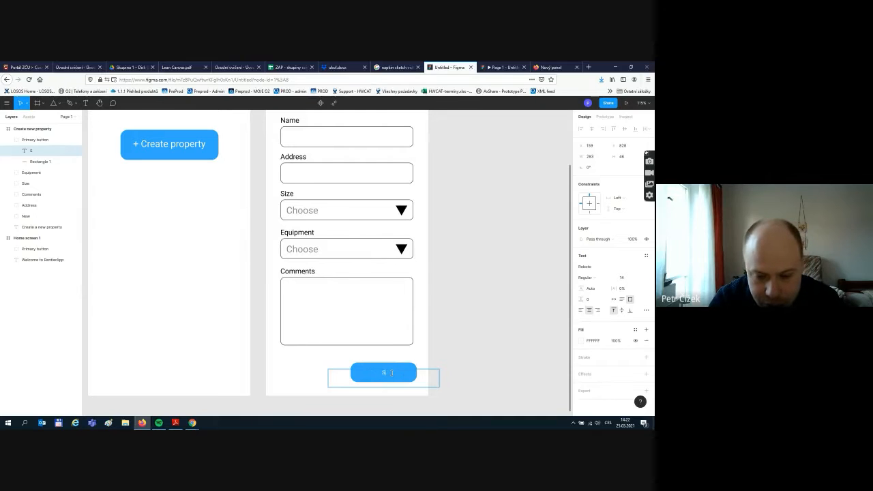
type("ave")
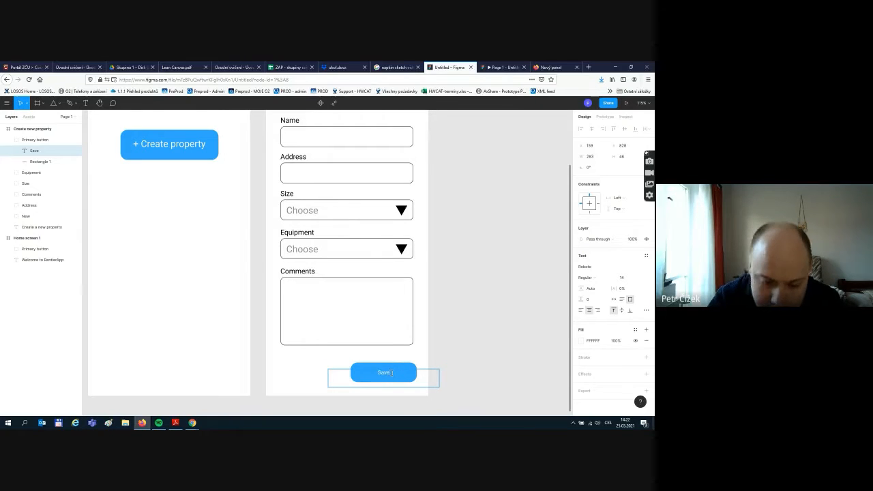
key("Escape")
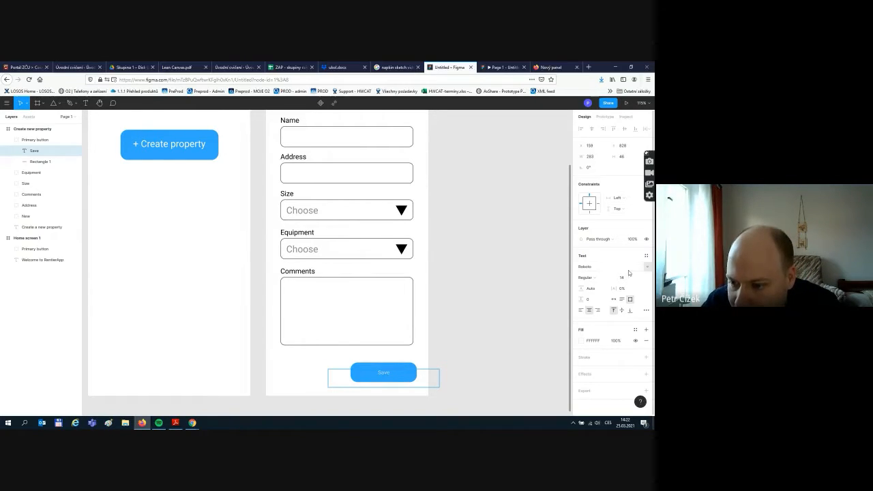
left_click(633, 280)
left_click(632, 287)
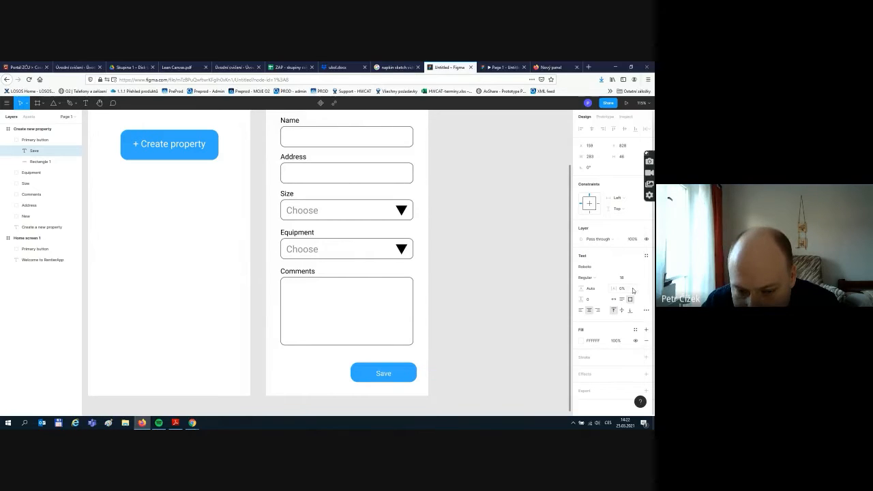
left_click(434, 370)
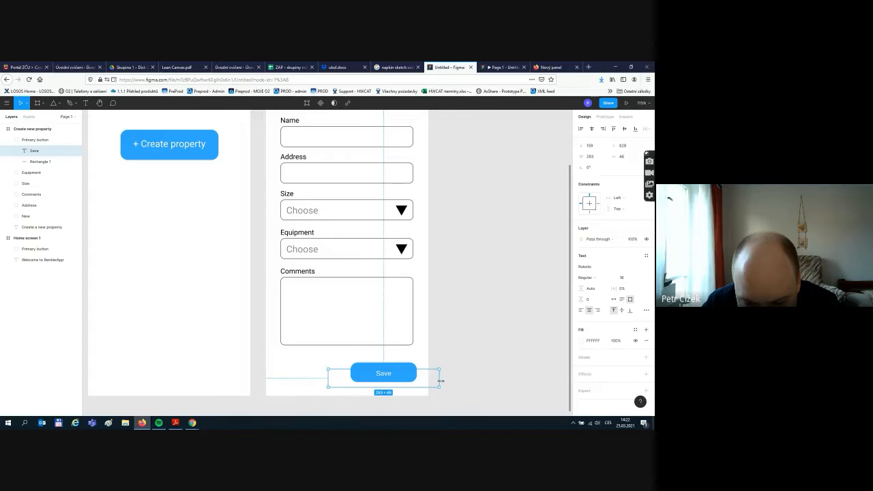
left_click_drag(440, 387, 383, 374)
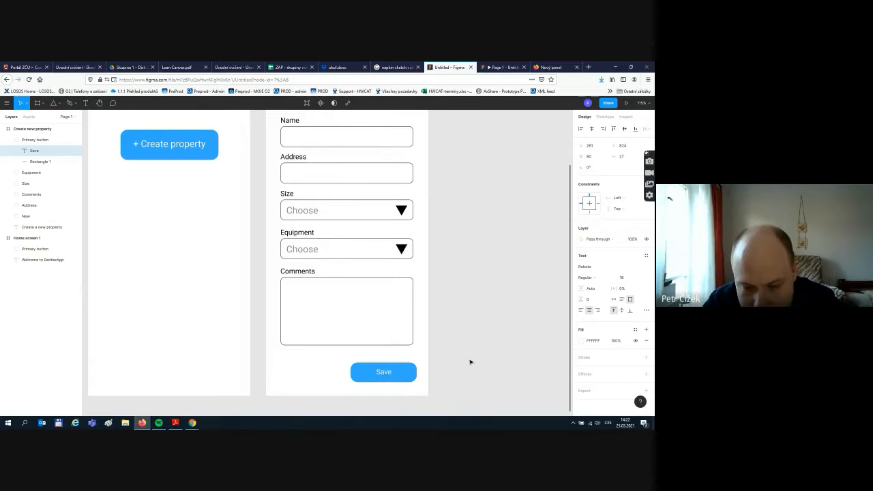
left_click(512, 355)
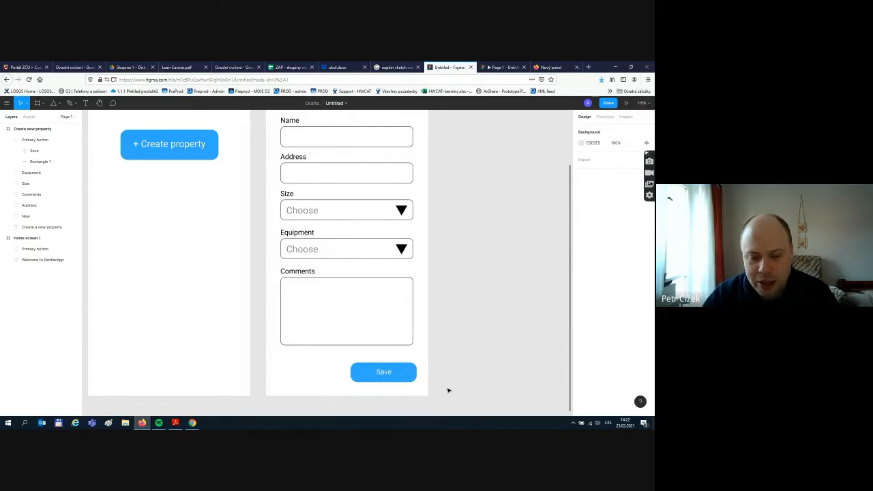
left_click(385, 373)
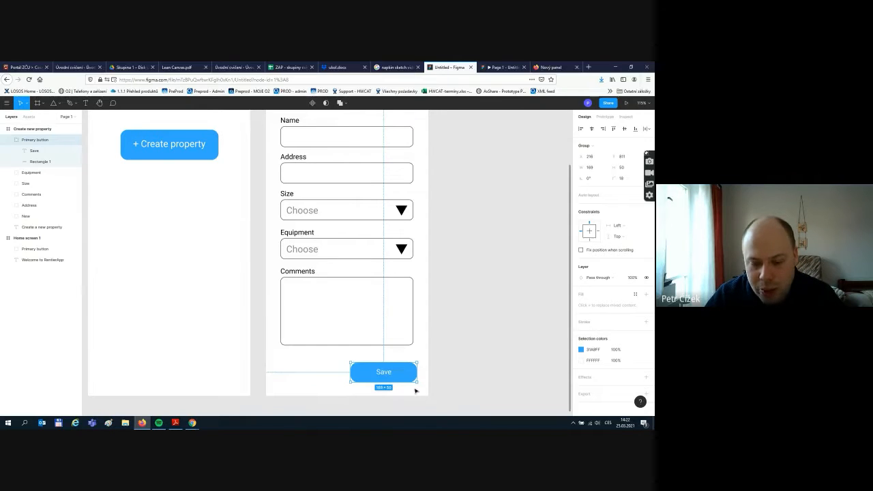
left_click(429, 342)
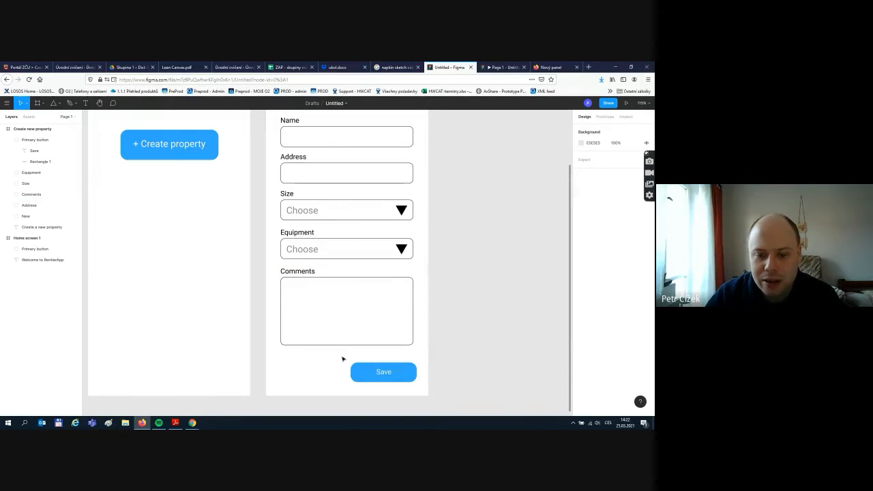
left_click_drag(335, 357, 435, 394)
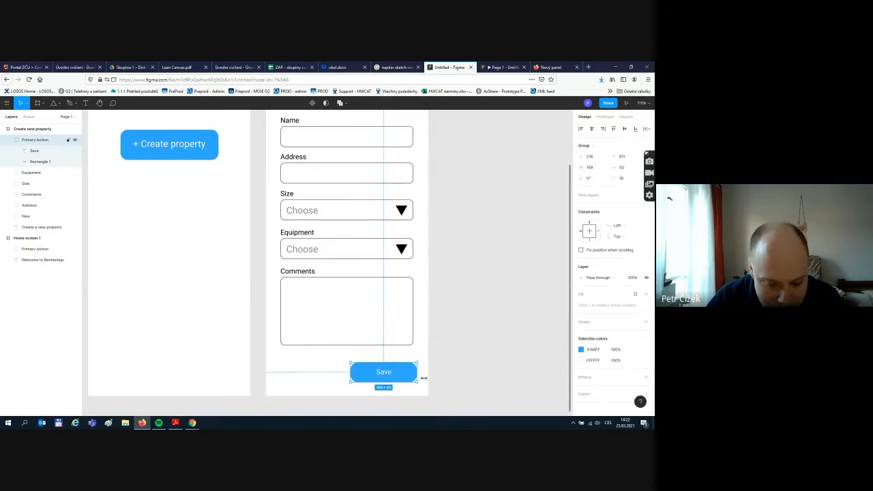
- Paste a copy of the Save button to its left and relabel it 'Cancel'
key("ctrl+v")
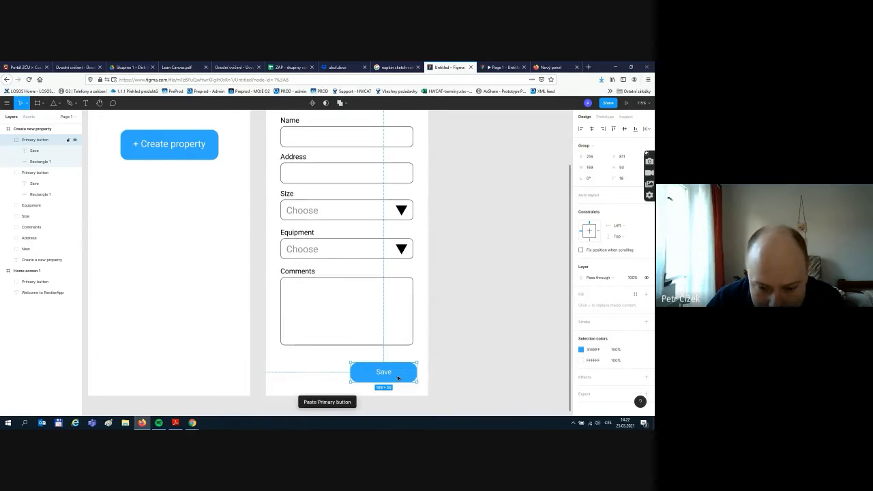
left_click_drag(404, 376, 332, 376)
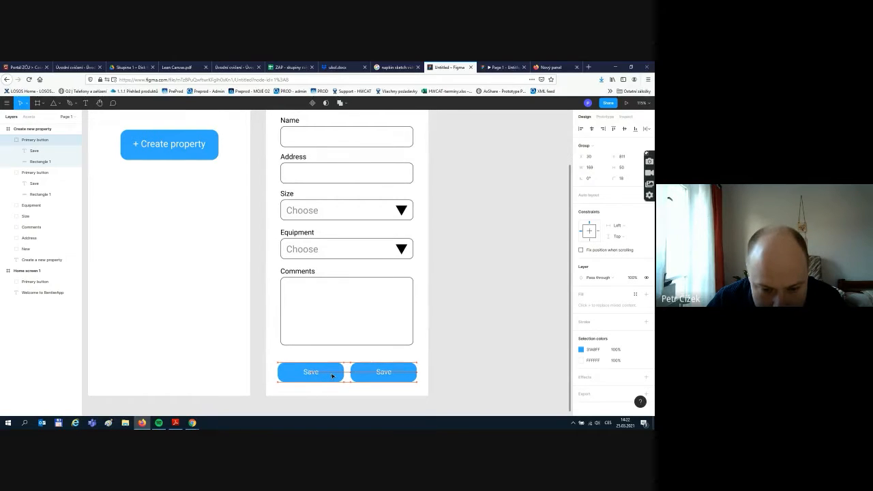
key("Escape")
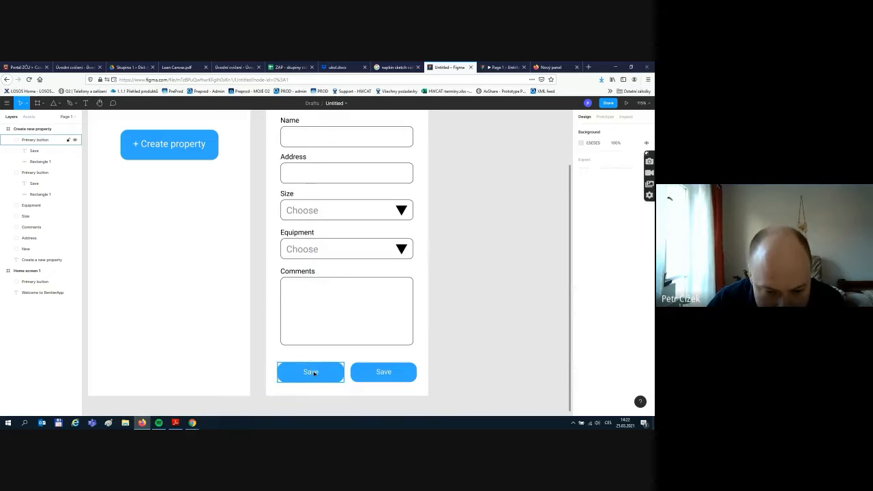
double_click(313, 372)
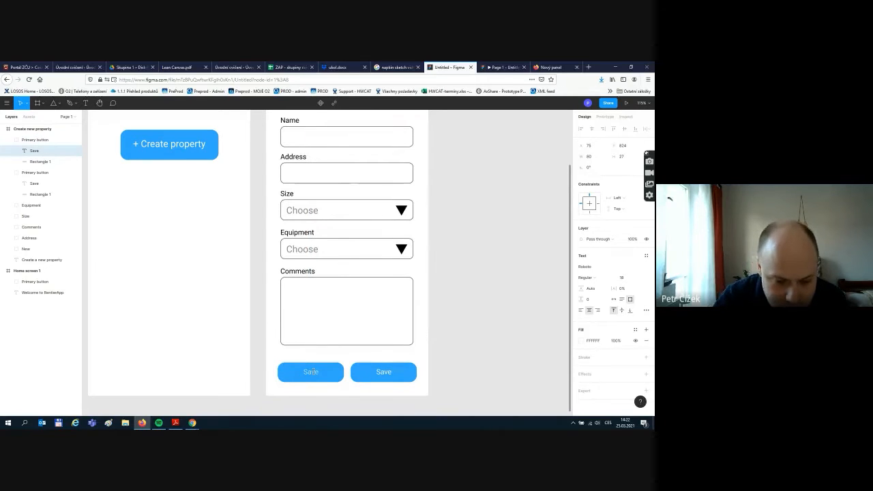
type("CAn")
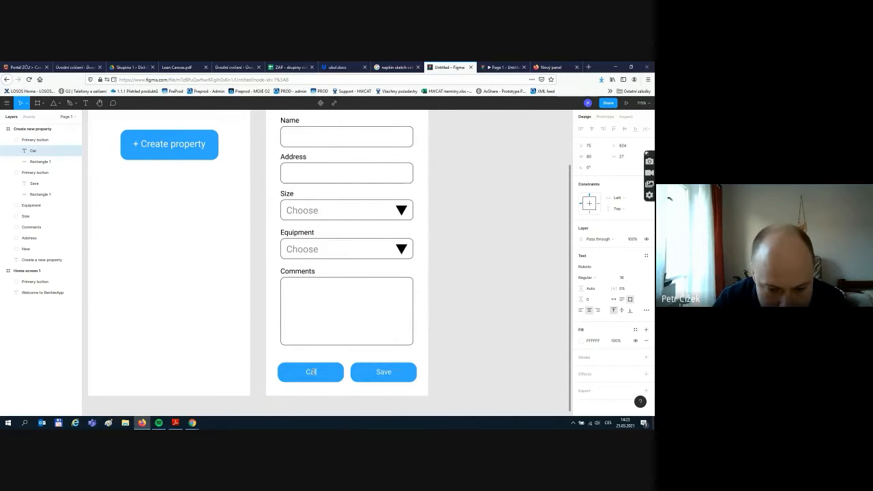
type("cel")
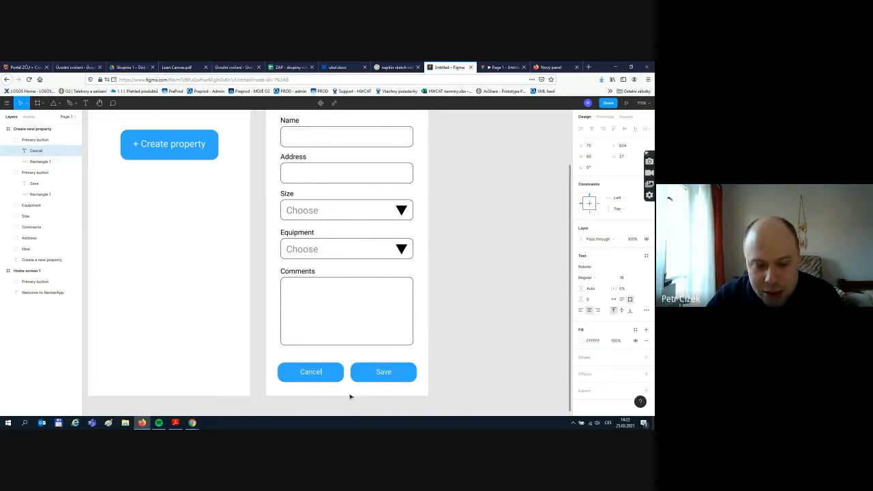
left_click(332, 373)
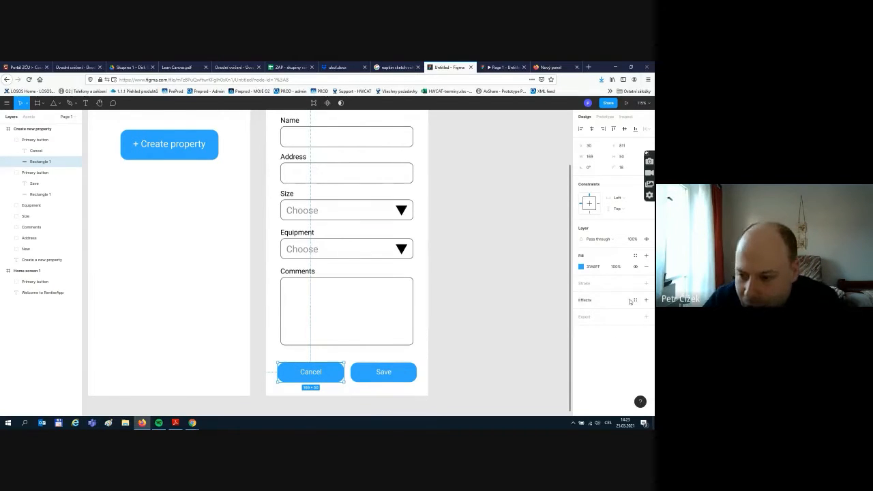
- Give the Cancel button a white fill and a blue document-colour outline
left_click(581, 267)
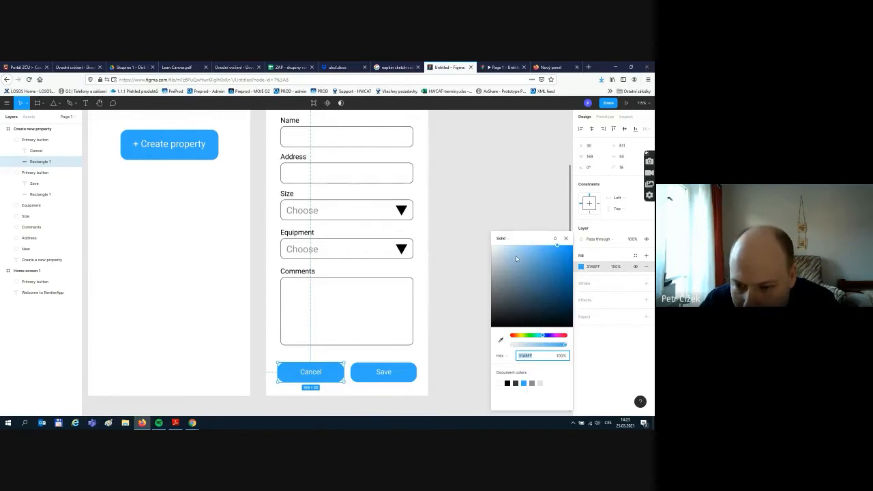
left_click_drag(517, 258, 479, 248)
left_click(436, 244)
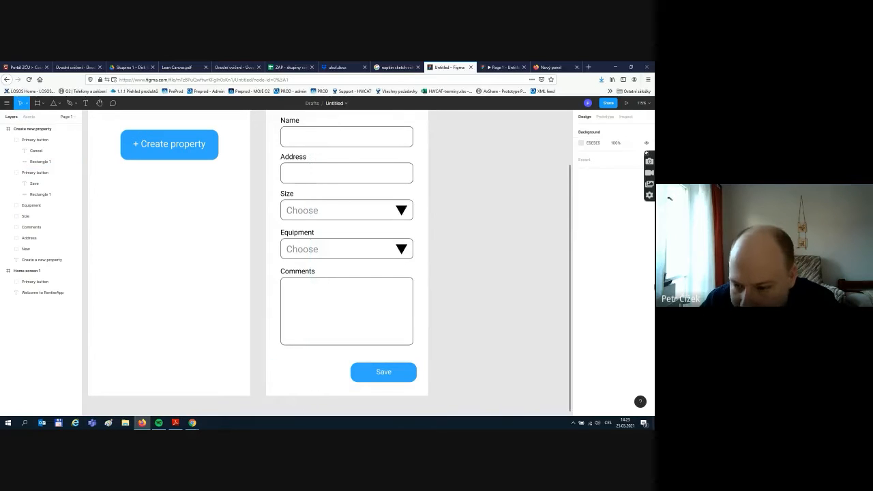
left_click(311, 371)
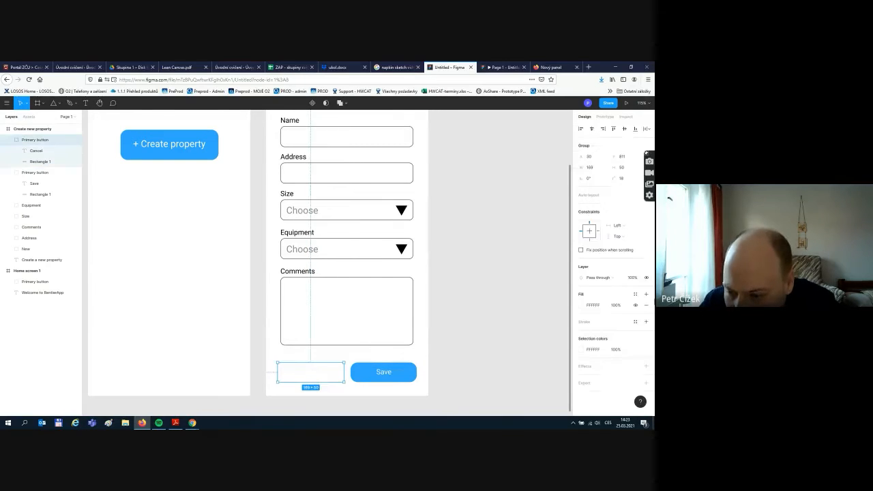
left_click(647, 322)
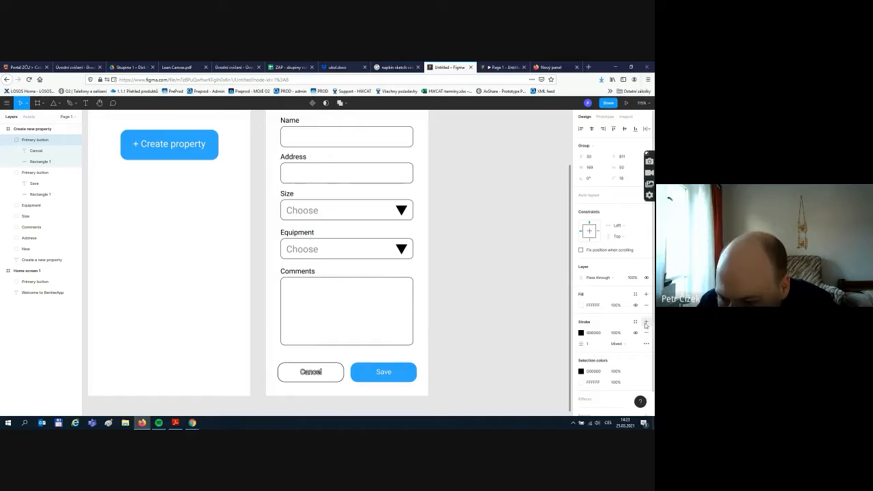
left_click(581, 333)
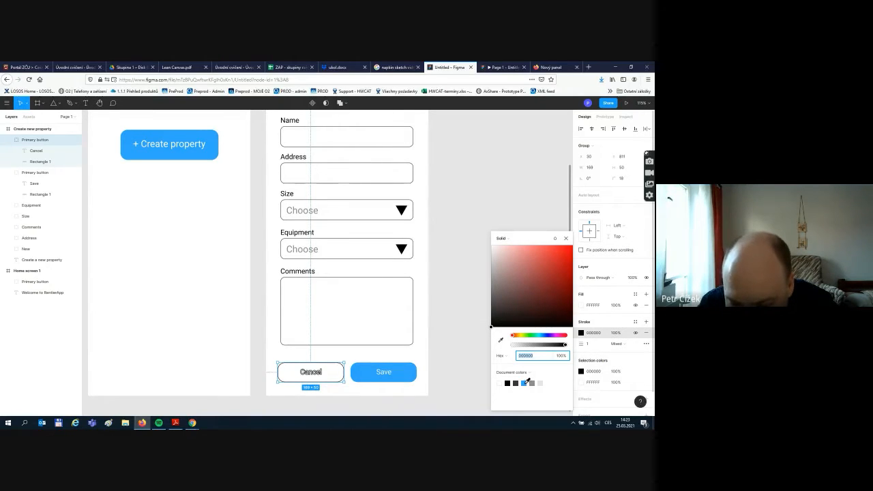
left_click(524, 382)
left_click(467, 380)
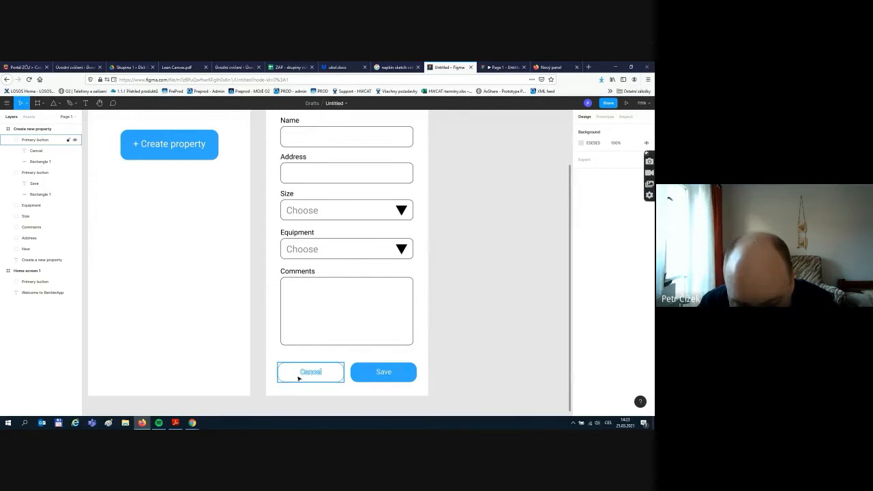
- Remove the Cancel label's outline and colour its text blue
left_click(320, 377)
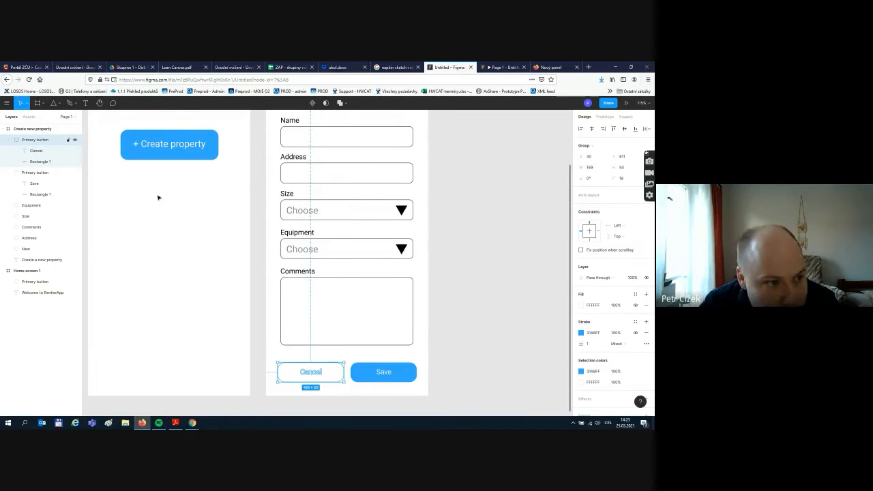
left_click(36, 150)
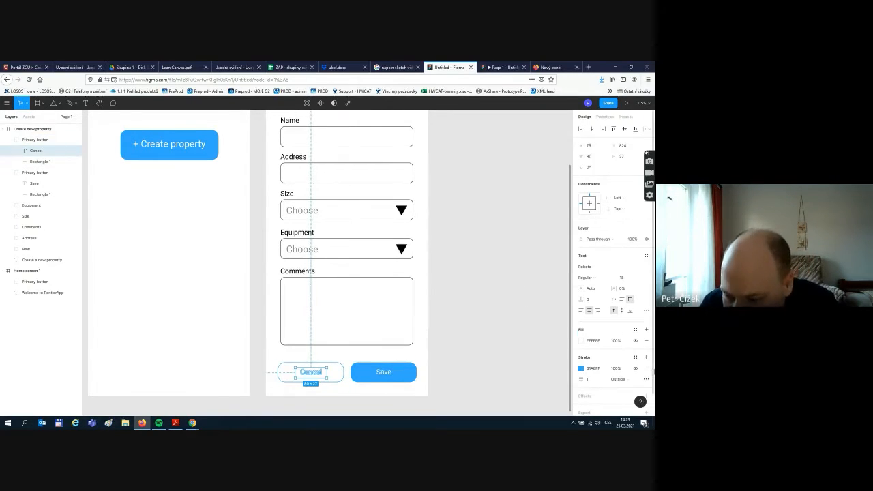
left_click(647, 369)
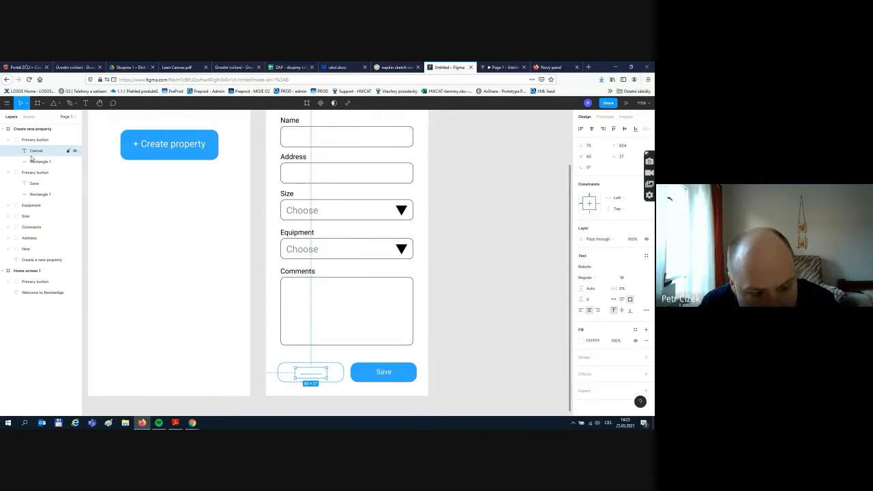
left_click(583, 342)
left_click(531, 356)
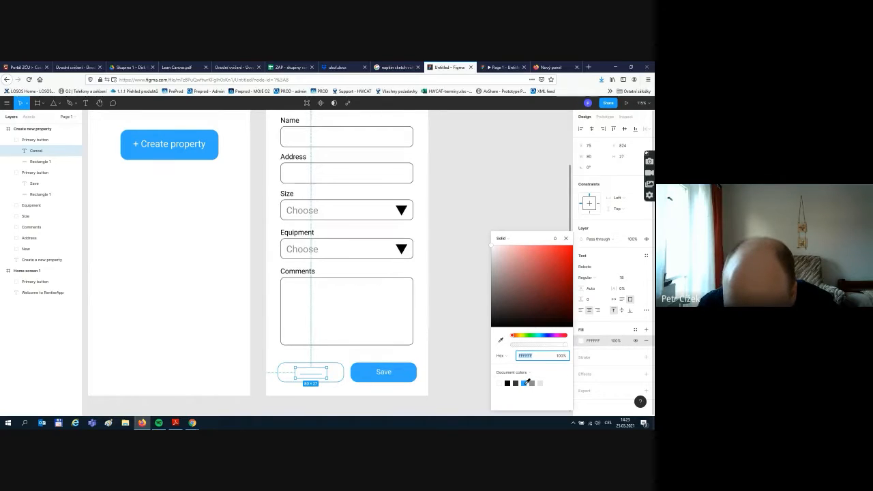
left_click(527, 382)
left_click(460, 364)
scroll(456, 332, "up", 1)
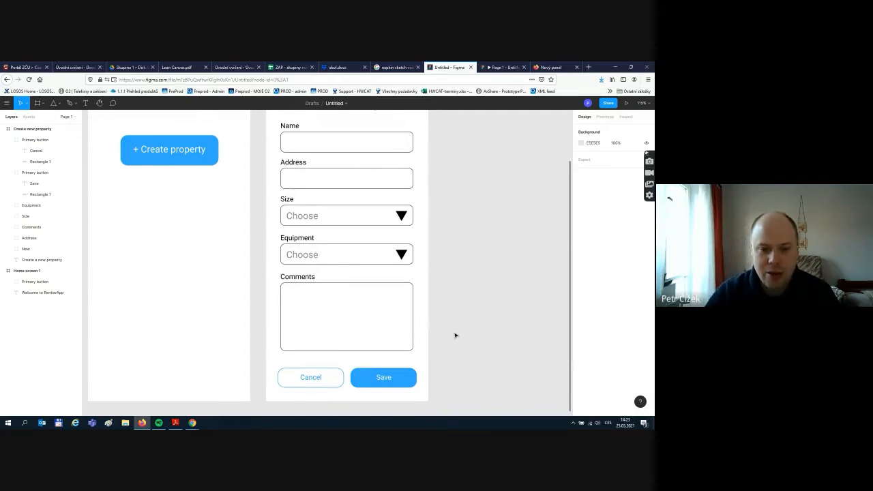
scroll(456, 334, "up", 2)
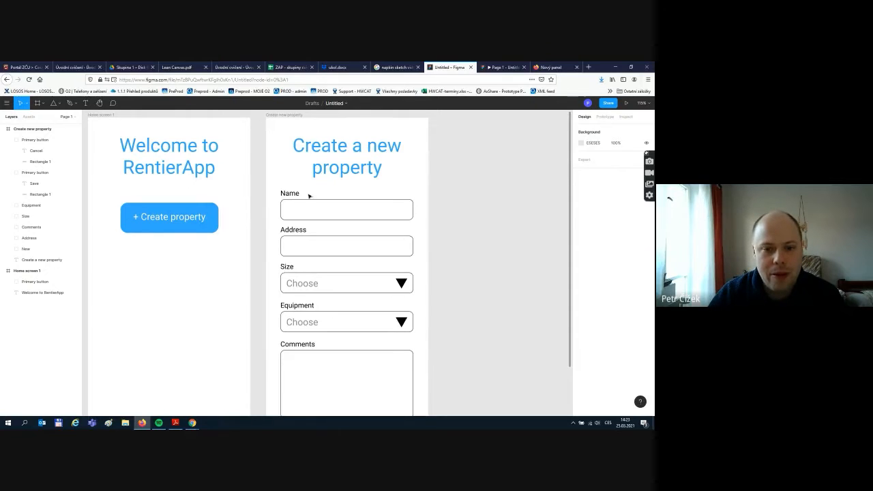
scroll(382, 171, "down", 1)
scroll(341, 198, "up", 1)
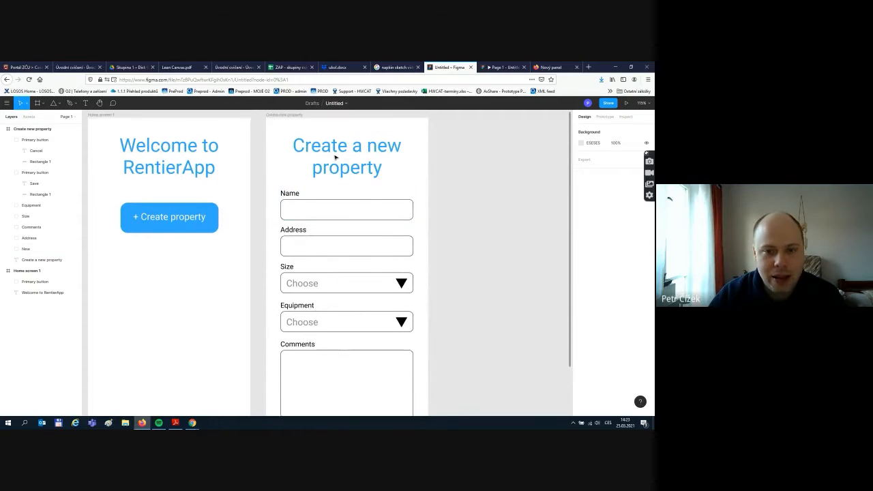
scroll(375, 156, "down", 2)
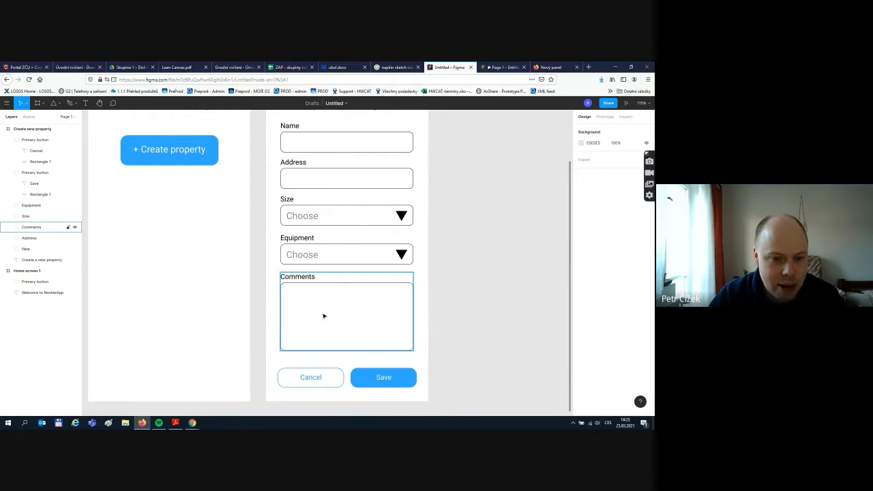
scroll(307, 293, "down", 1)
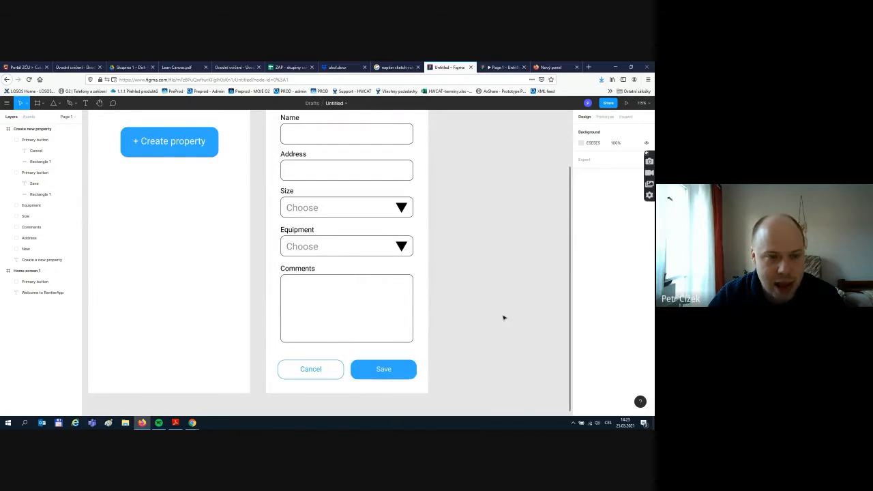
scroll(502, 316, "up", 2)
scroll(501, 316, "up", 3)
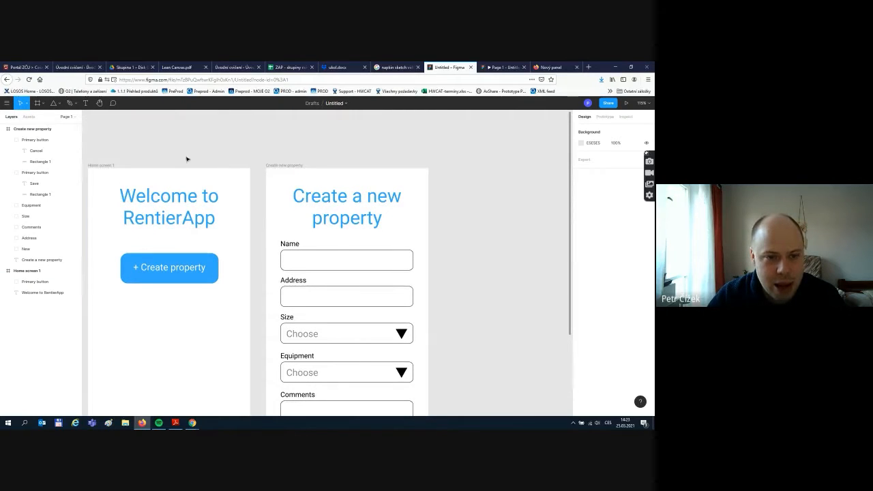
scroll(279, 154, "down", 1)
scroll(307, 287, "down", 2)
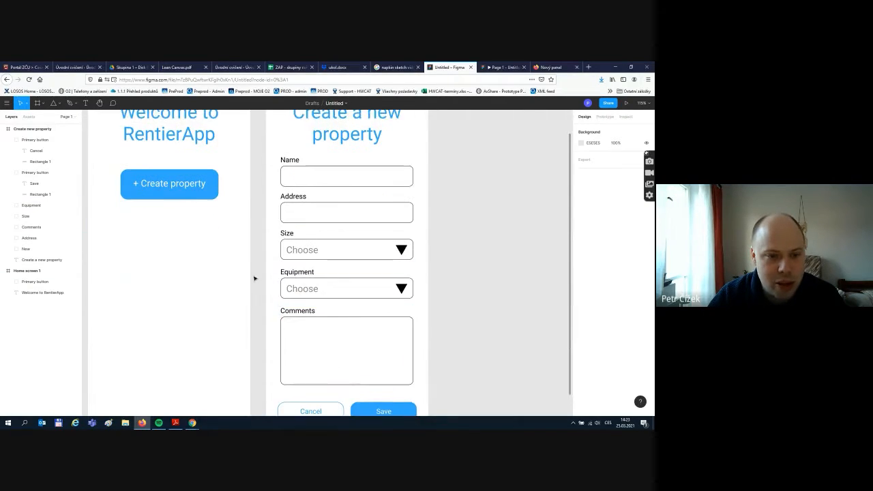
scroll(259, 271, "up", 1)
scroll(261, 259, "up", 1)
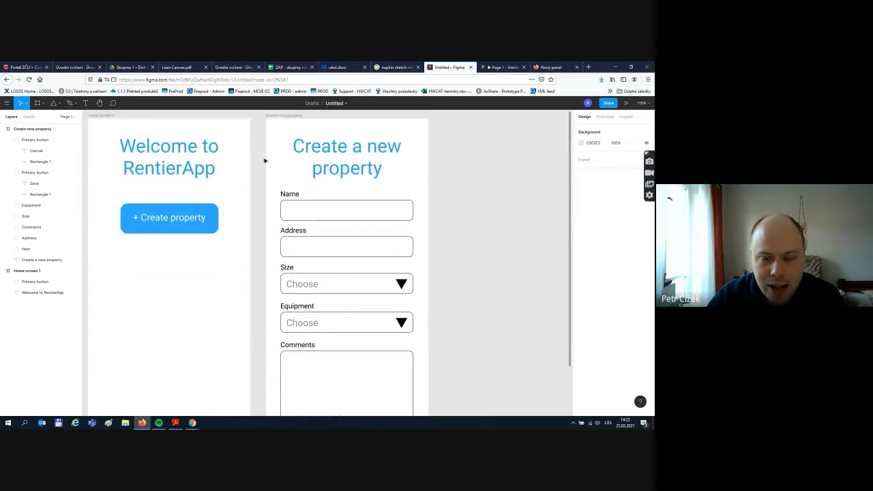
- Link the + Create property button to the Create a new property form frame
left_click(605, 117)
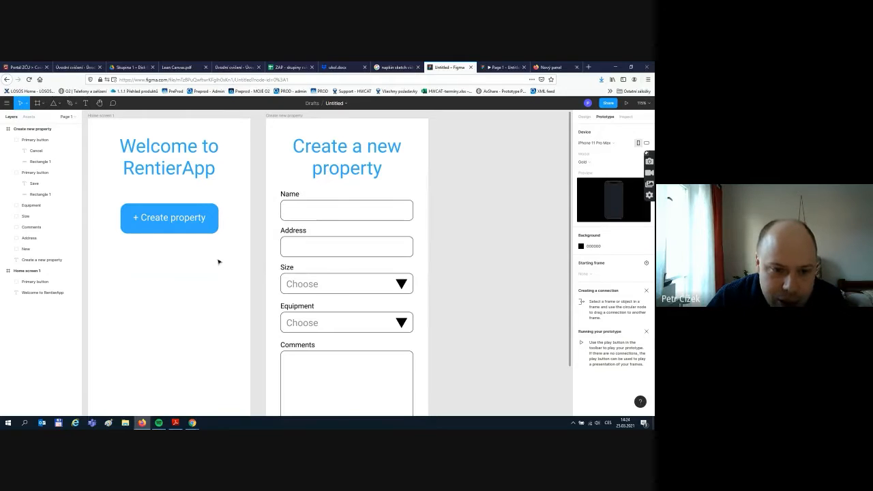
scroll(240, 259, "down", 3)
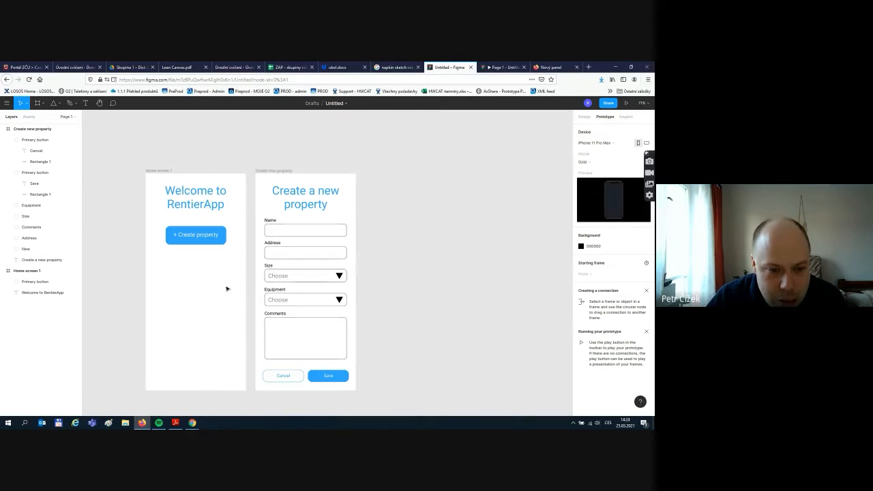
left_click(161, 172)
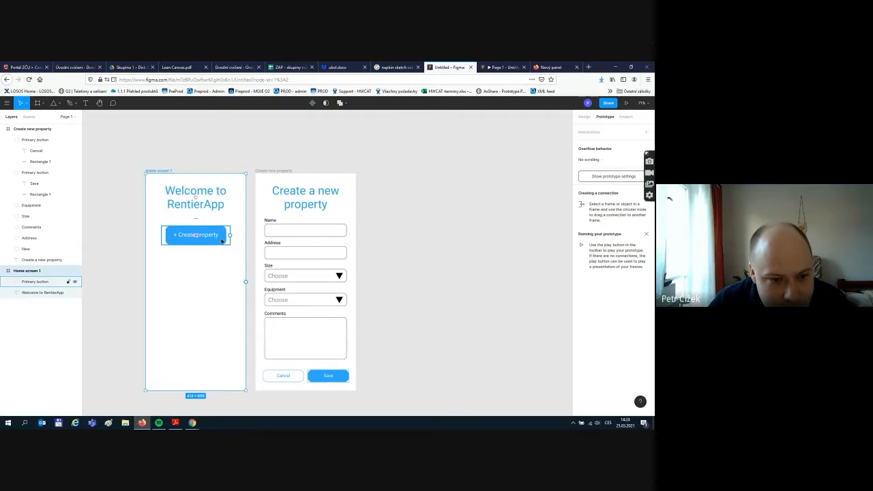
left_click(217, 239)
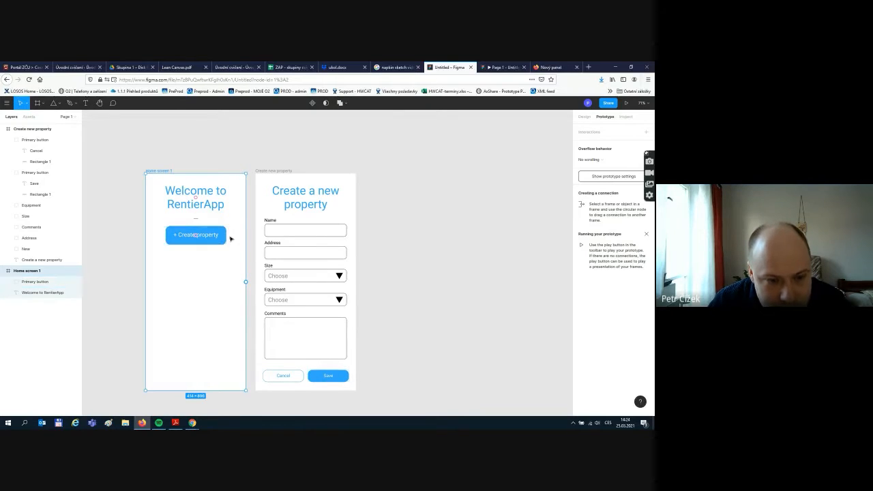
left_click_drag(229, 237, 259, 233)
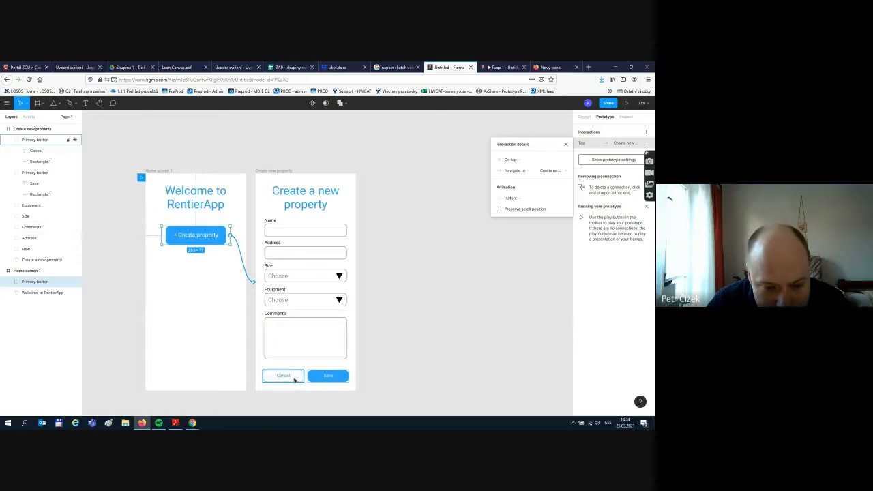
- Link the Cancel button back to Home screen 1
left_click(294, 378)
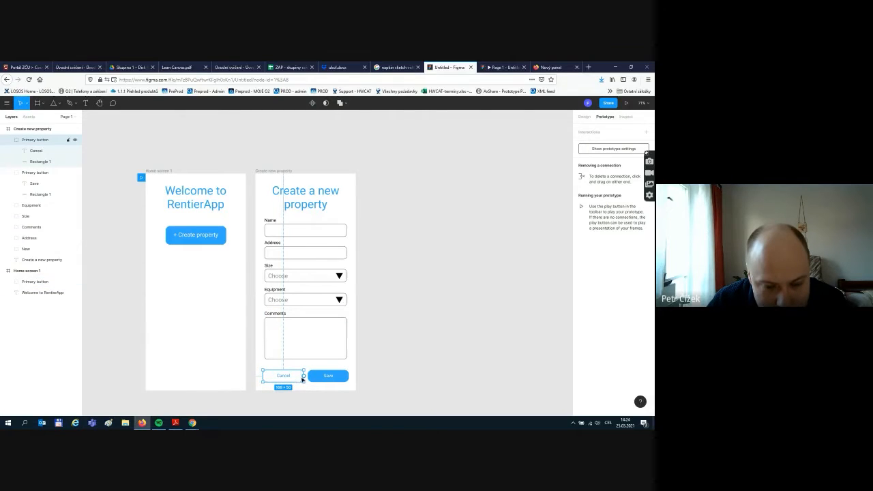
left_click_drag(303, 377, 230, 335)
left_click(388, 333)
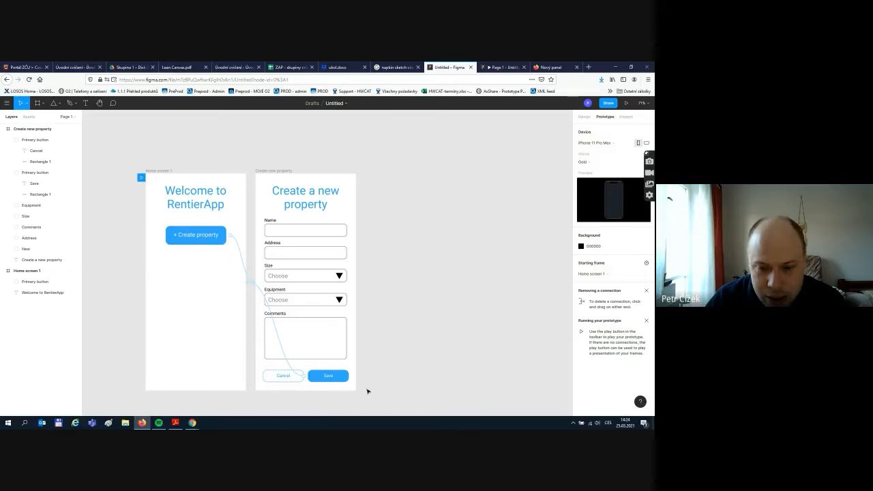
- Present the prototype, showing the Welcome to RentierApp home screen
left_click(584, 117)
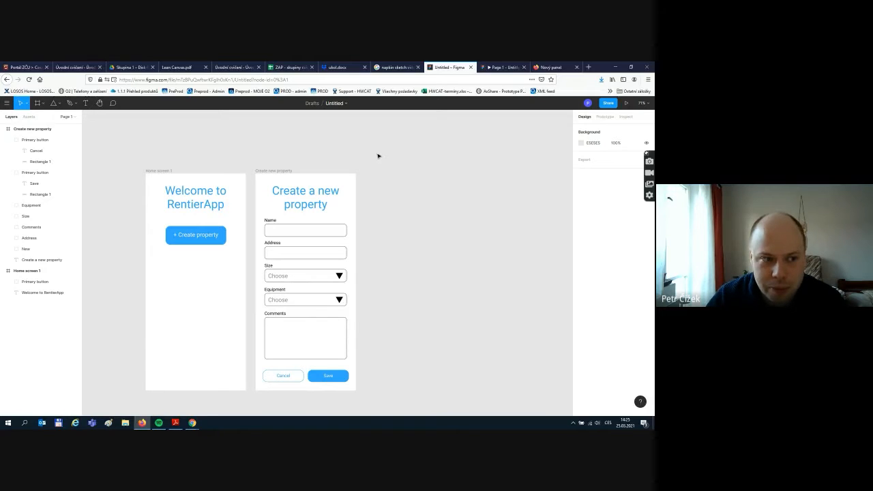
left_click(627, 104)
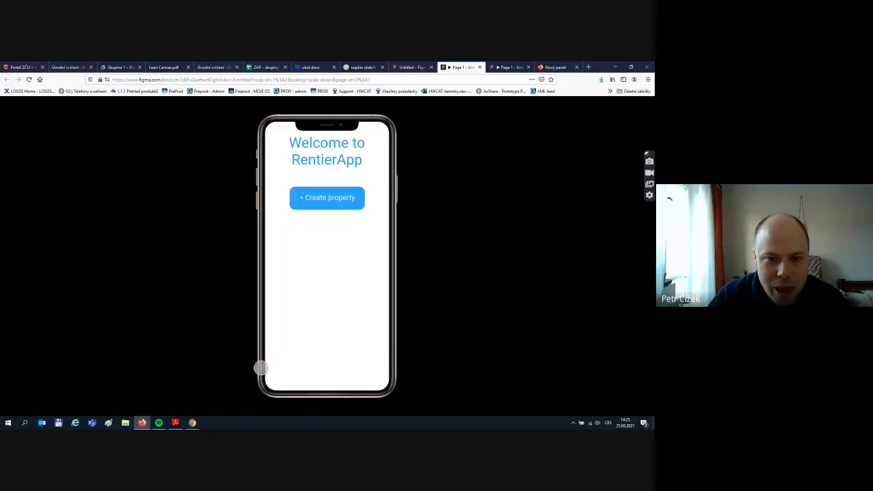
- Test + Create property and Cancel navigation in the prototype, then return to the editor
left_click(326, 198)
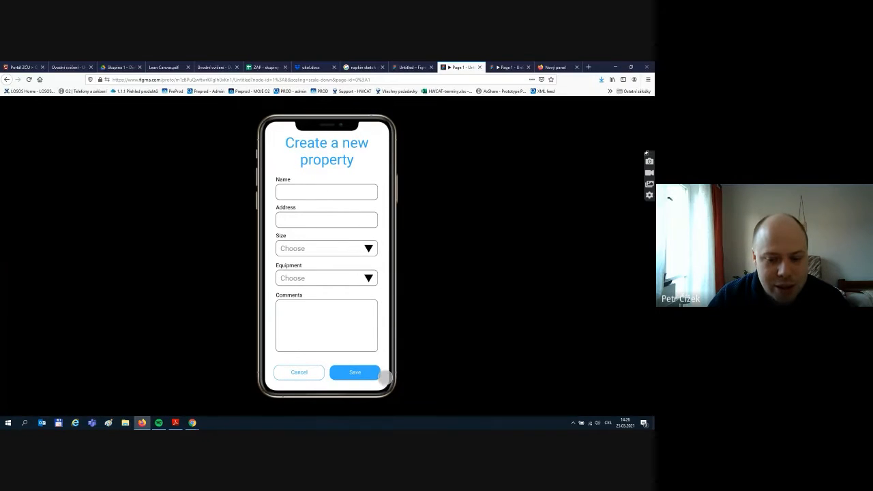
left_click(296, 373)
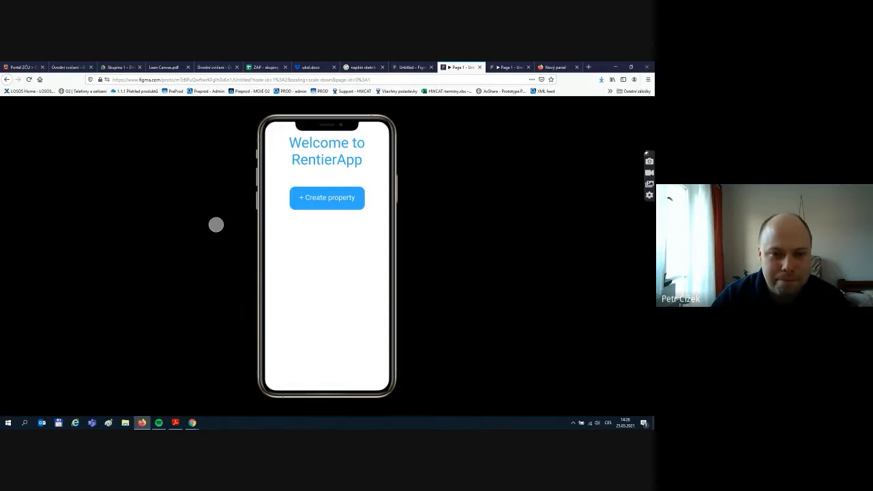
left_click(322, 200)
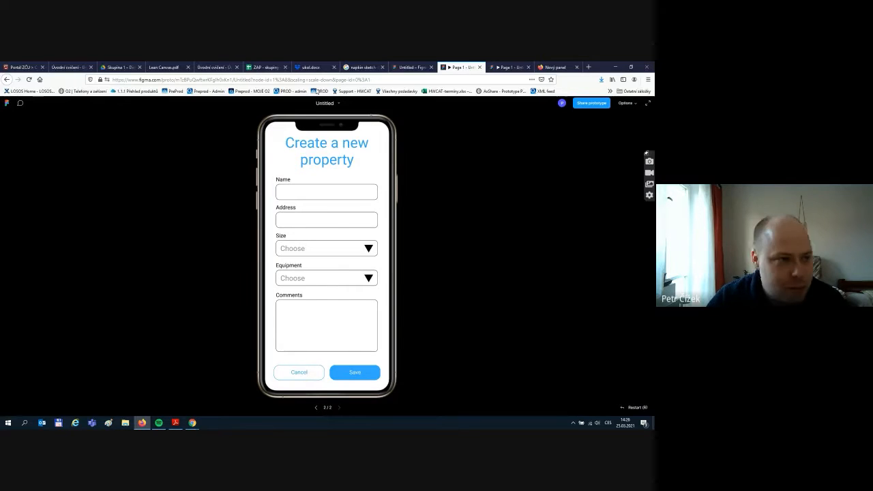
left_click(413, 67)
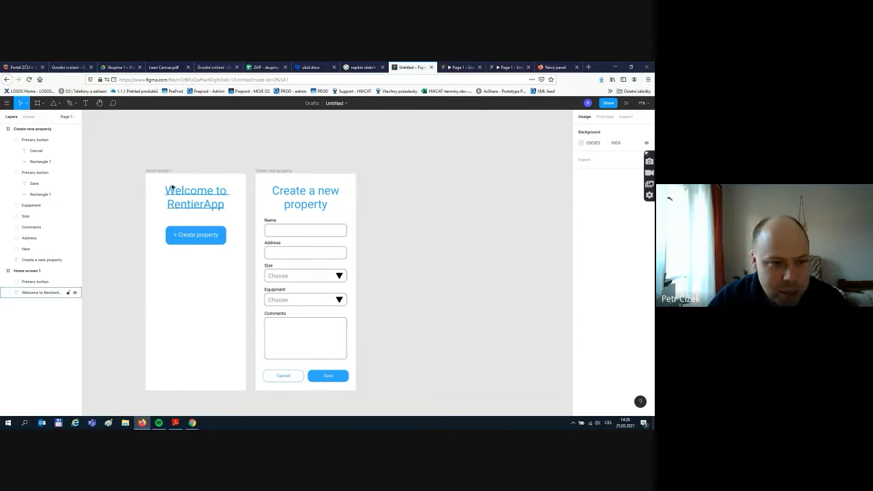
- Duplicate the Home screen 1 frame to create Home screen 2
left_click(154, 170)
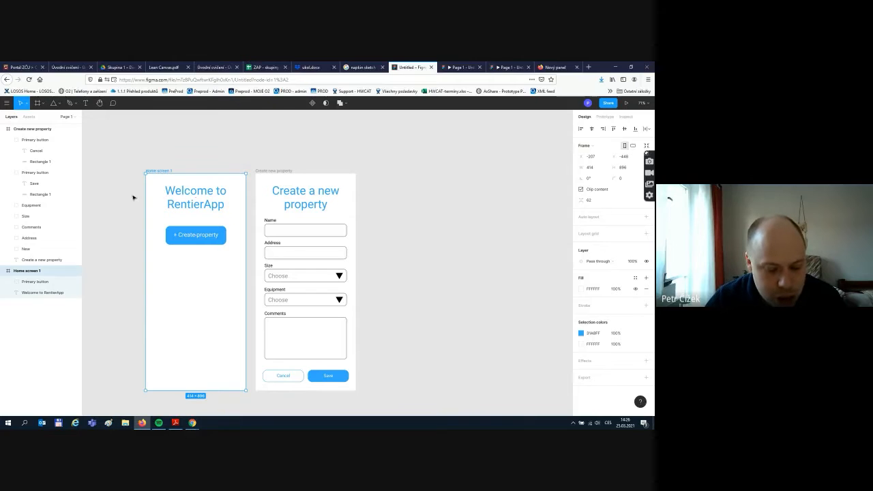
key("ctrl+d")
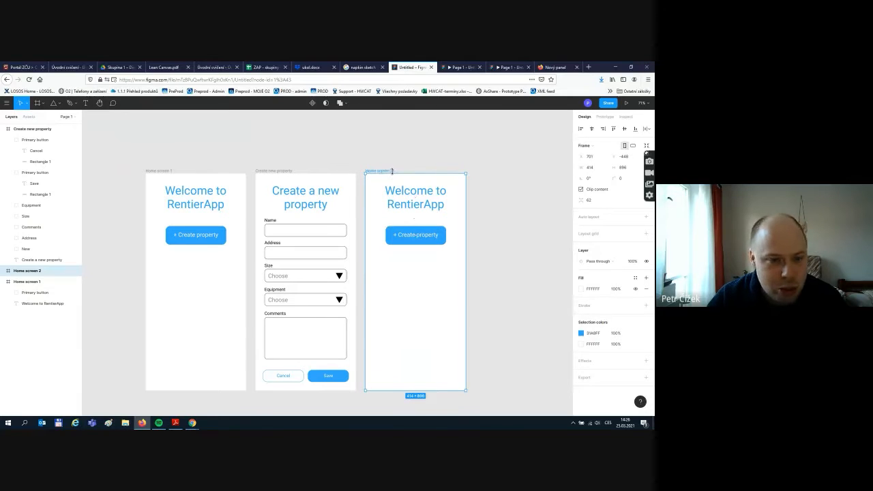
left_click(500, 222)
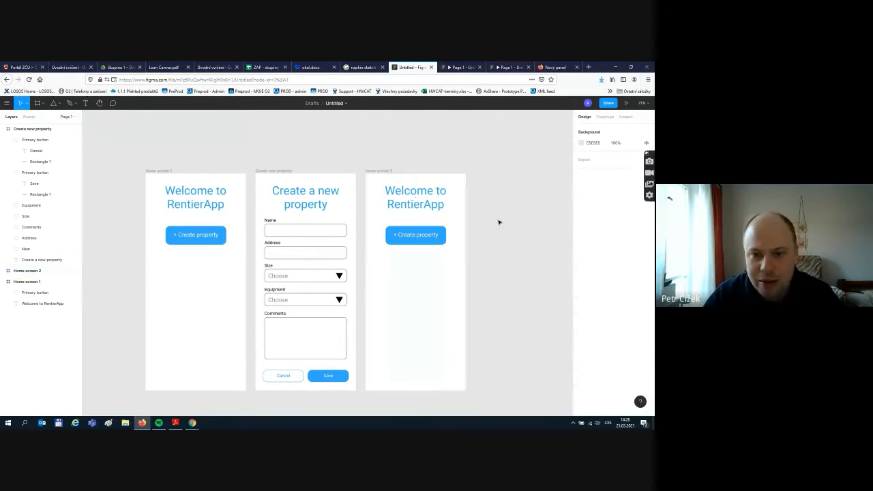
- Retitle Home screen 2 'Your property' and move its + Create property button near the bottom
double_click(406, 195)
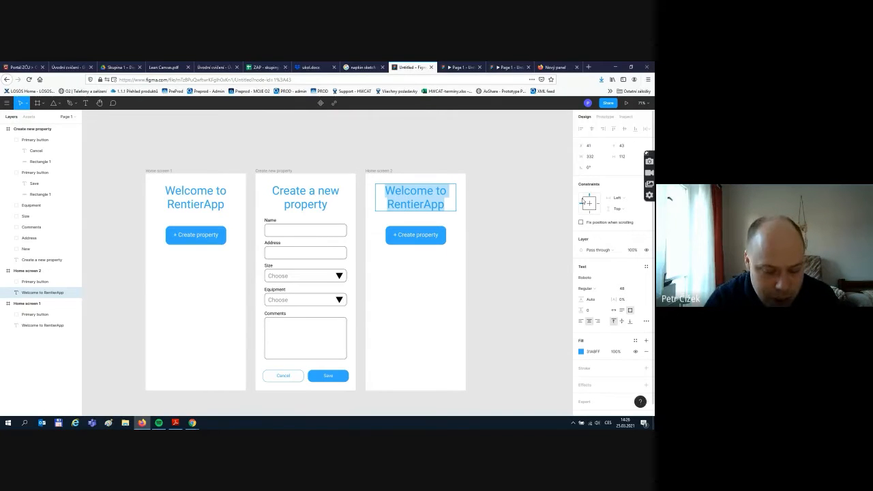
type("Y")
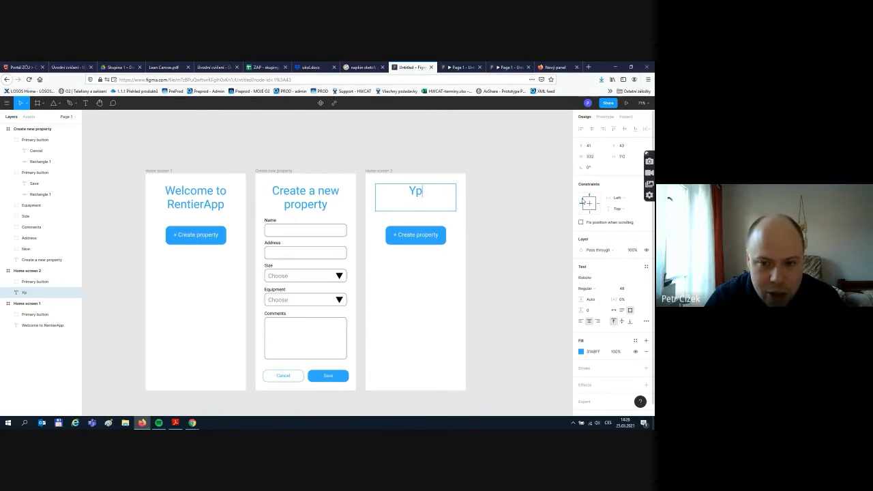
type("our pro")
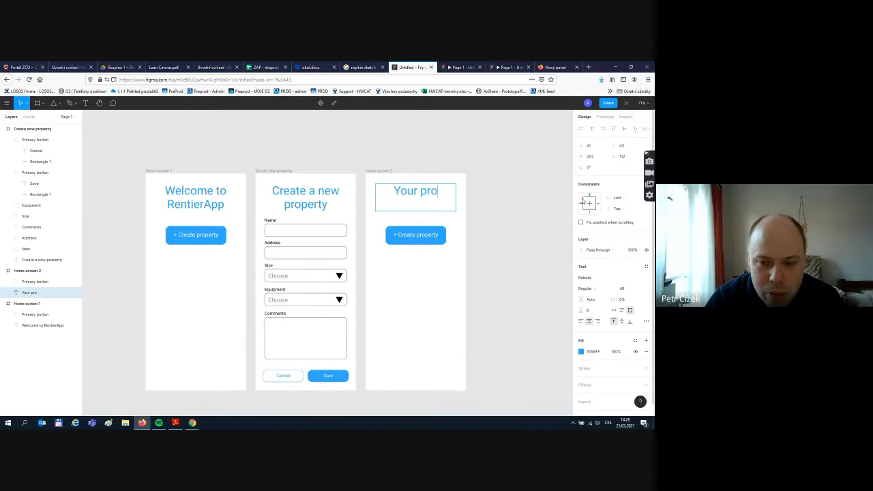
type("perty")
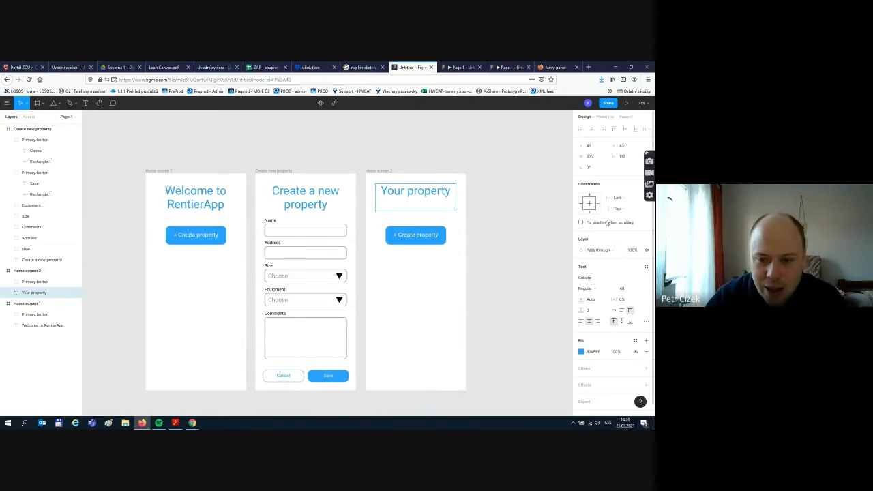
left_click(455, 252)
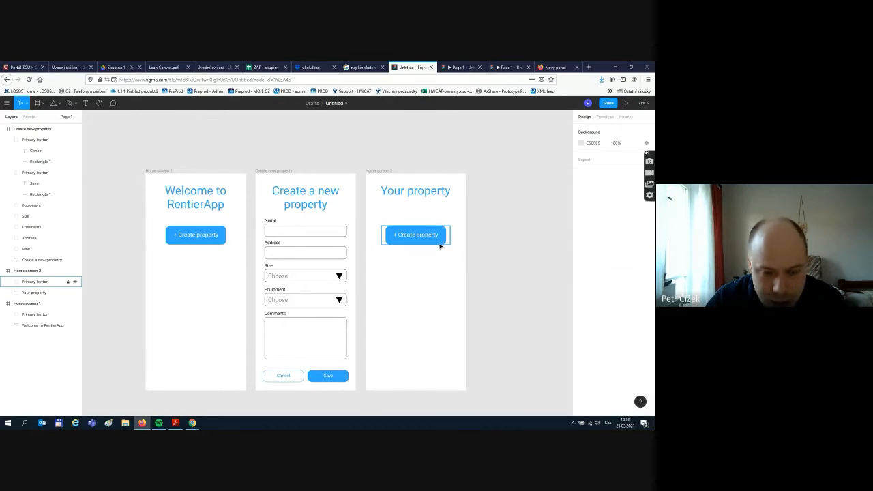
left_click_drag(440, 246, 441, 362)
left_click(504, 213)
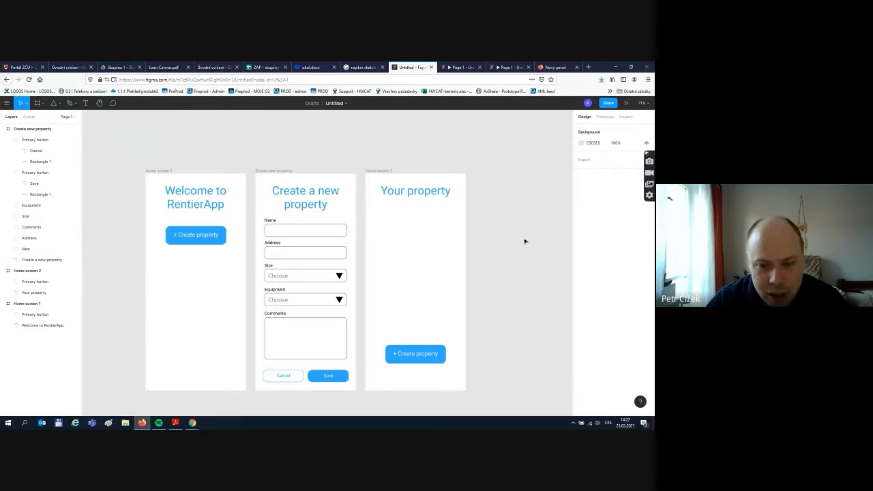
- Collapse the Create new property and Home screen 1 layer groups, then select Home screen 2
left_click(32, 129)
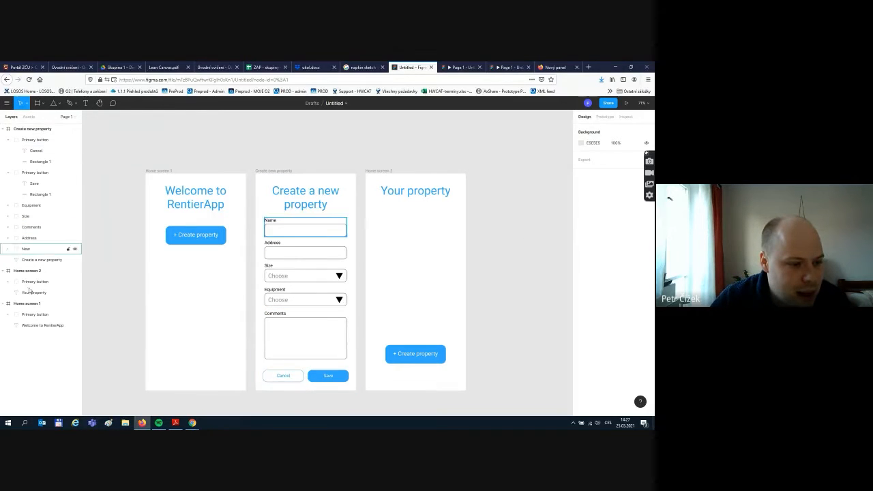
left_click(4, 130)
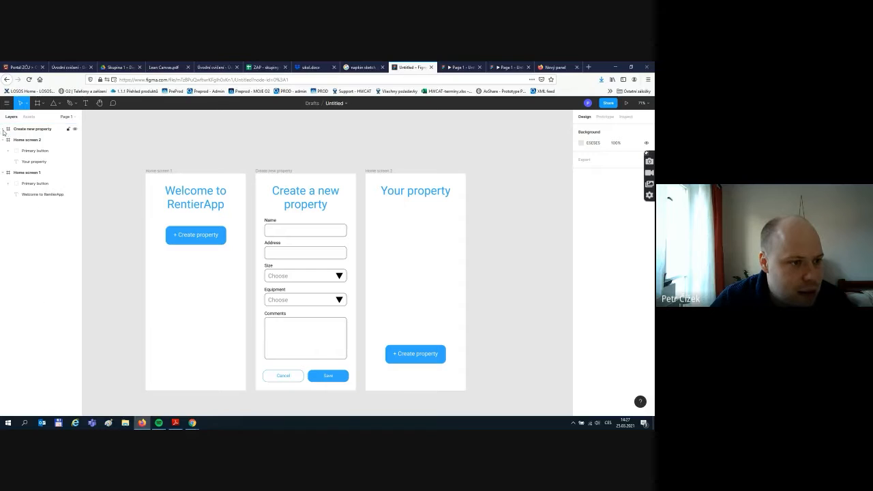
left_click(4, 173)
left_click(3, 173)
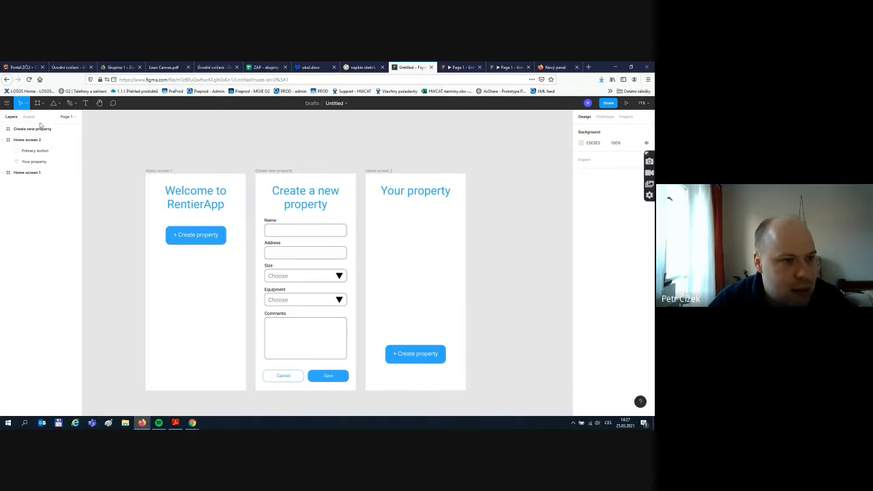
left_click(27, 140)
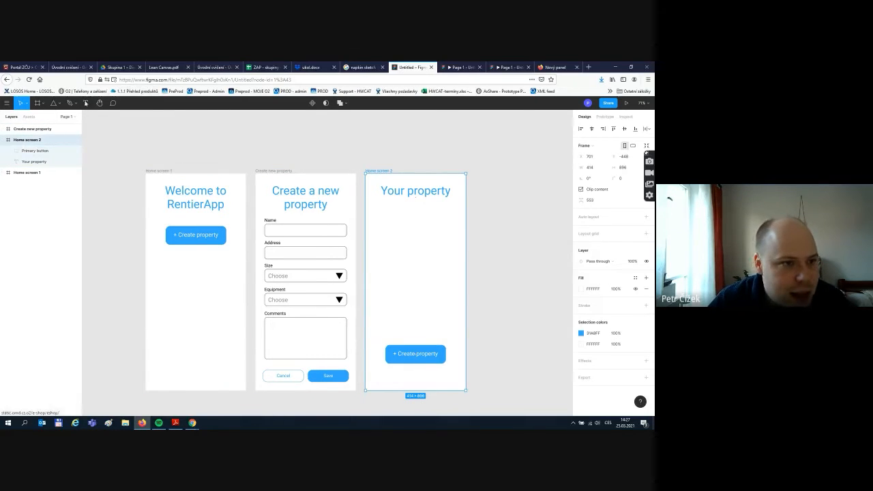
- Add a bold 'Flat in Rečkova' text below the title, left-aligned and vertically centred
key("t")
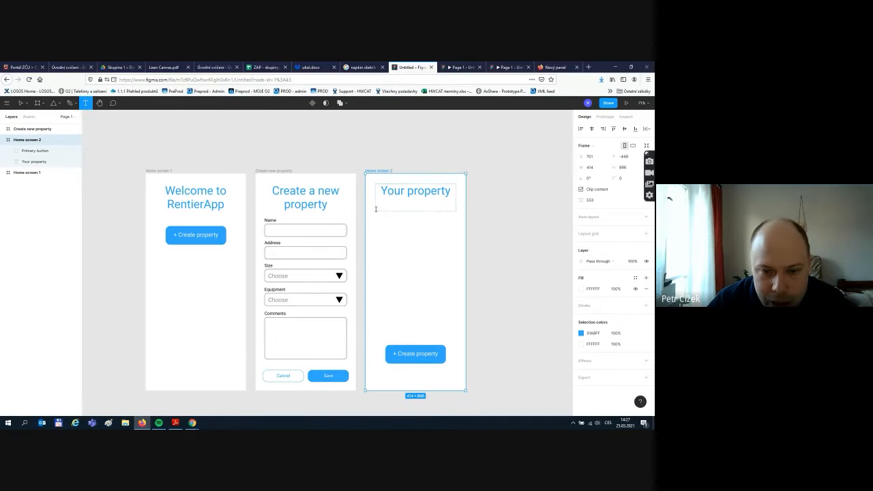
left_click_drag(377, 217, 442, 231)
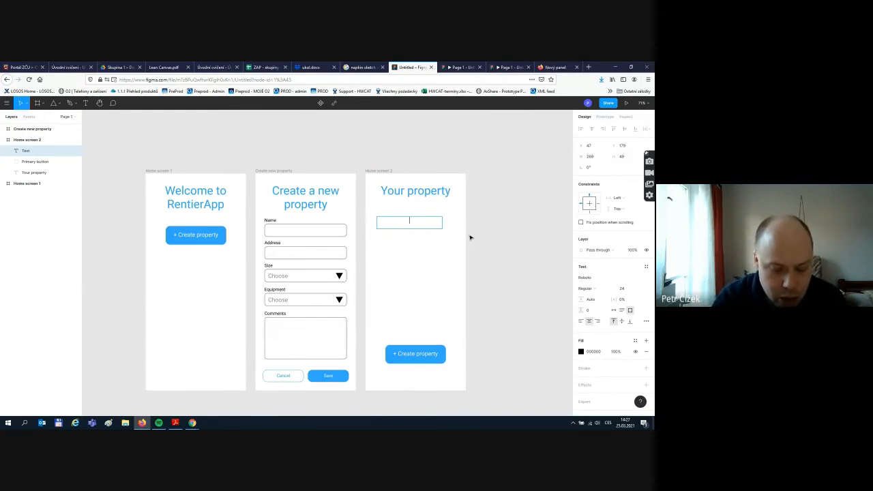
type("Byt")
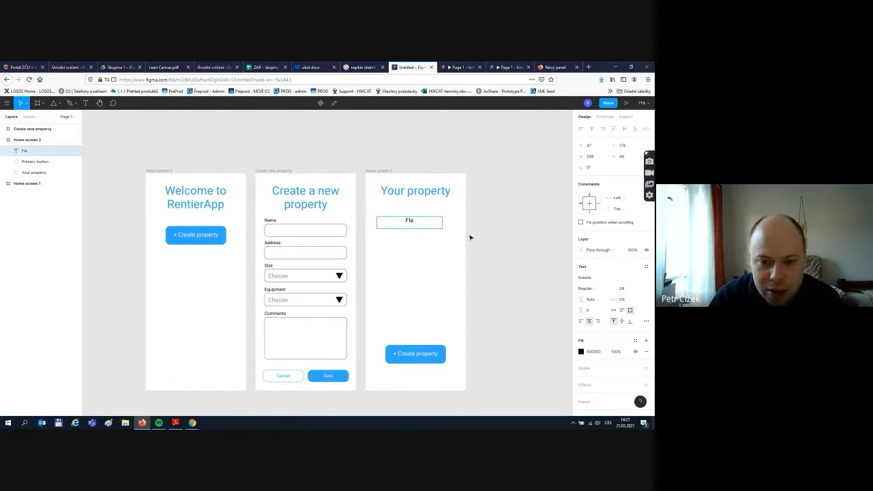
type("t in Rečko")
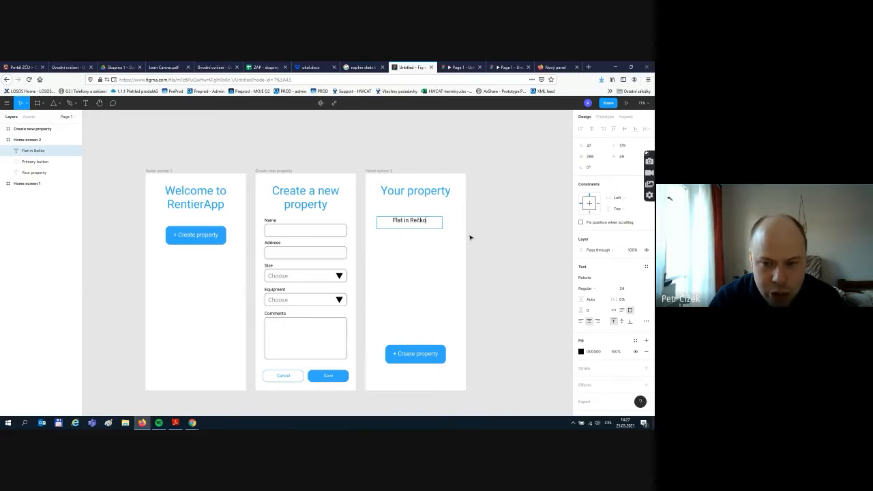
type("va")
key("ctrl+a")
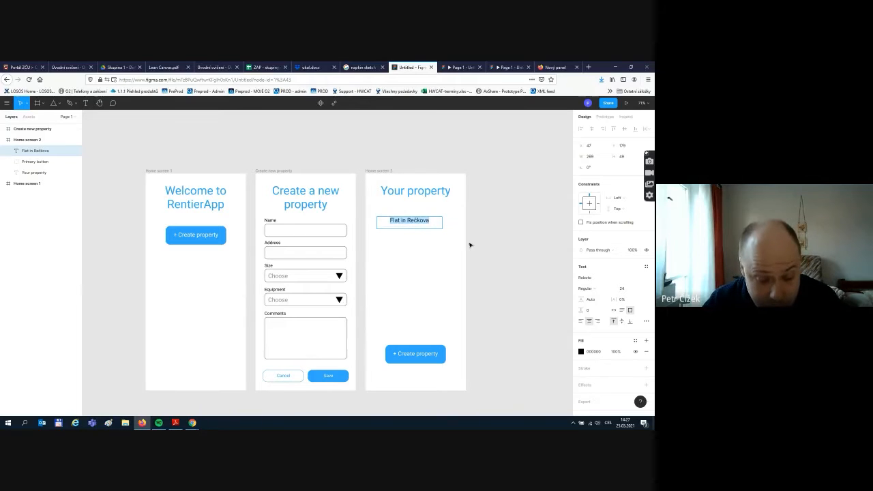
key("ctrl+b")
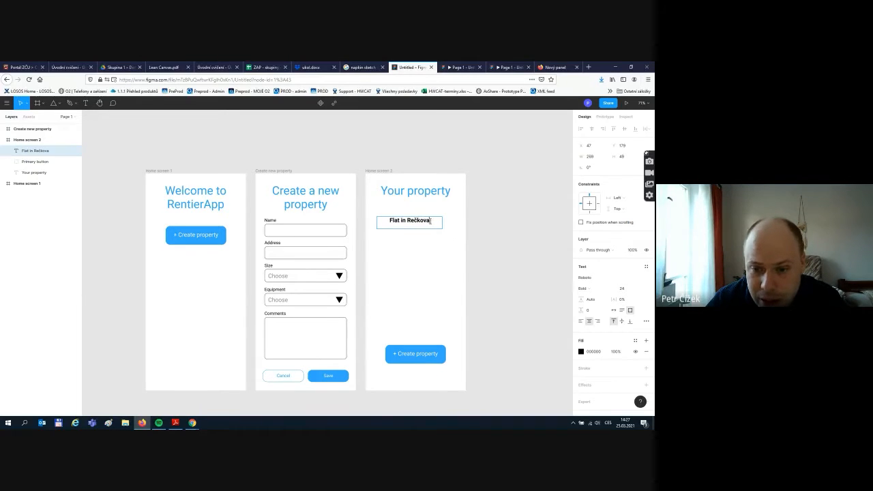
key("ctrl+a")
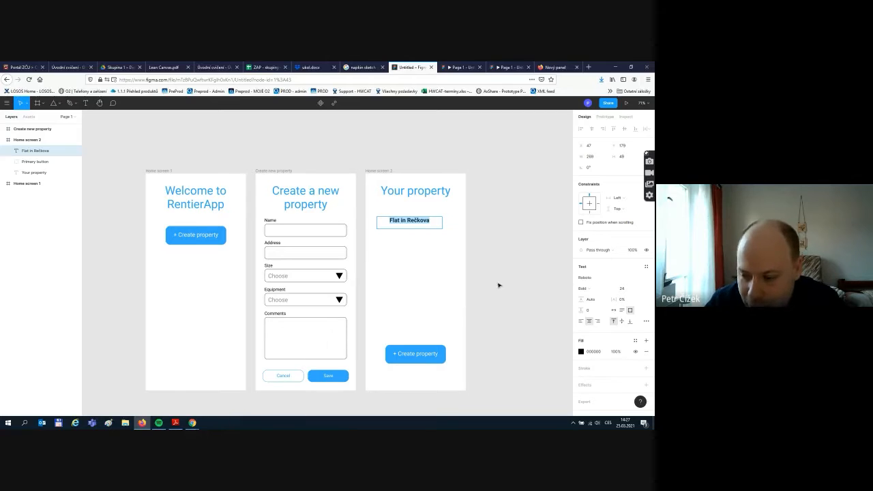
left_click(580, 326)
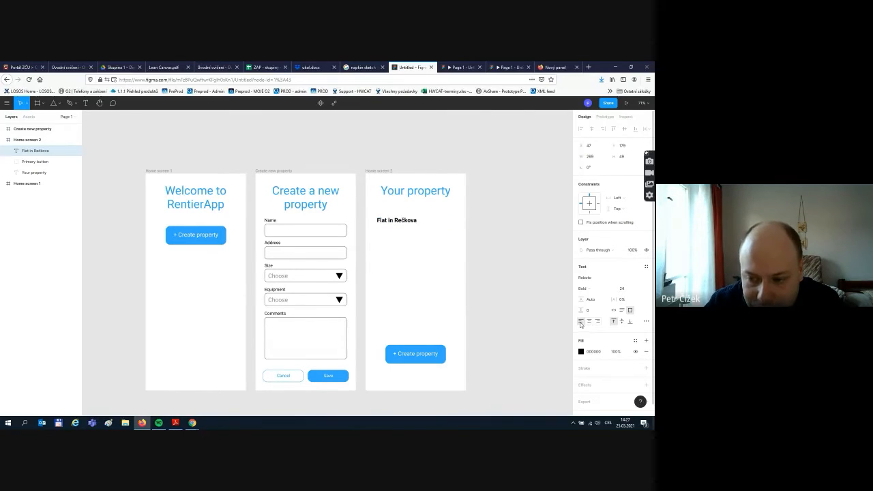
left_click(622, 322)
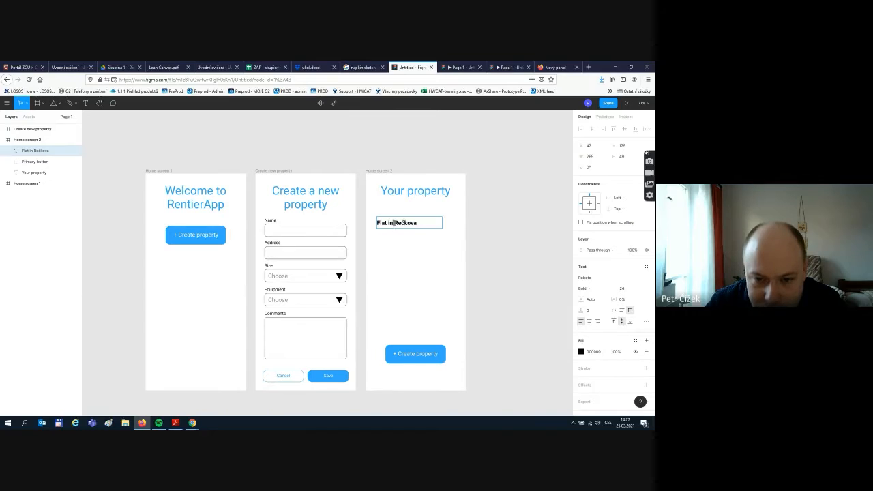
- Narrow the heading's text box to fit and move it up to the left margin
left_click(429, 222)
left_click_drag(442, 221, 421, 223)
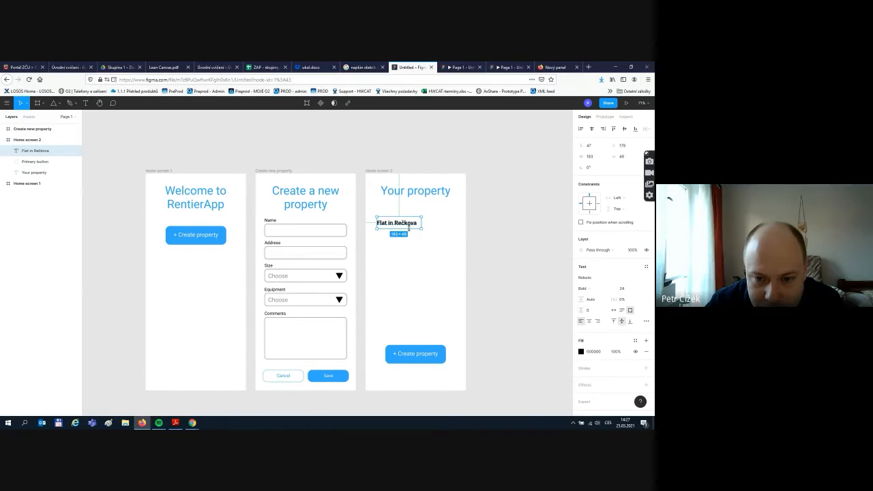
left_click(512, 239)
left_click(401, 223)
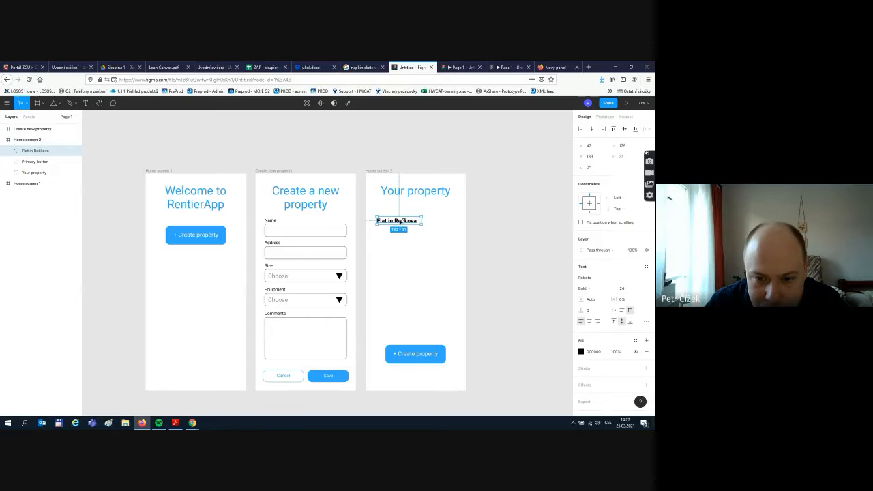
left_click_drag(401, 222, 396, 217)
left_click(447, 235)
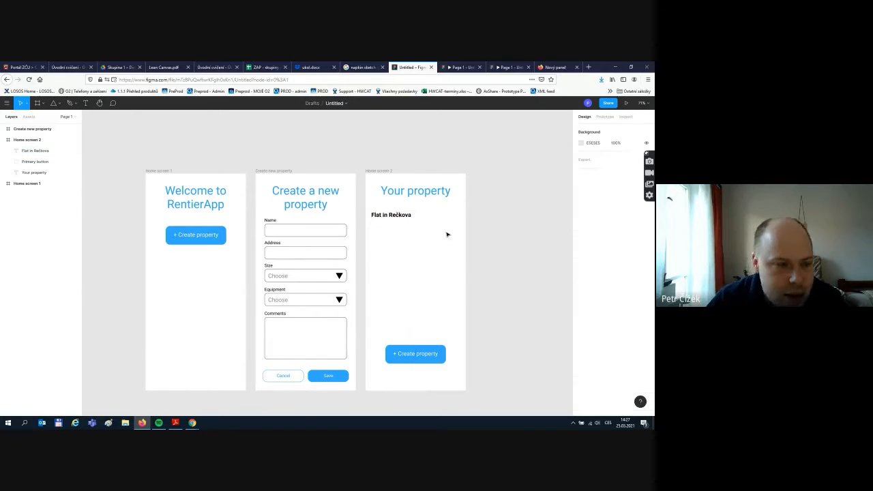
- Paste a copy of the heading just below it and make the copy regular weight
left_click(86, 103)
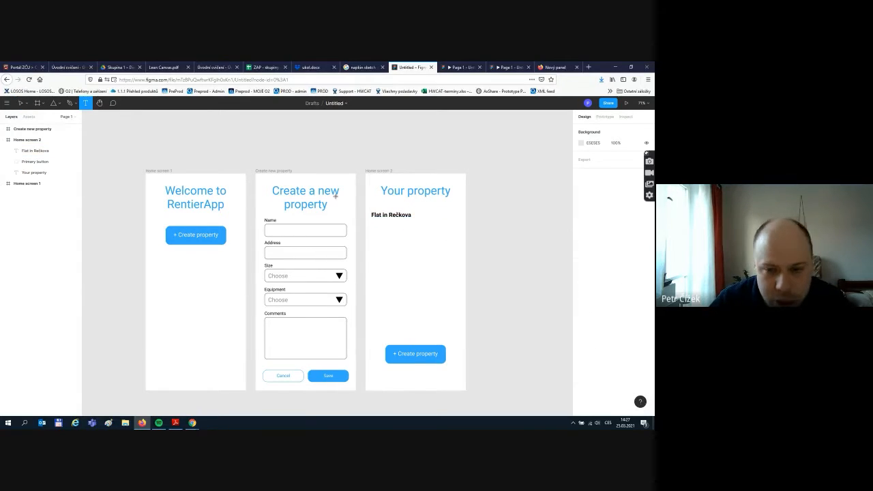
key("Escape")
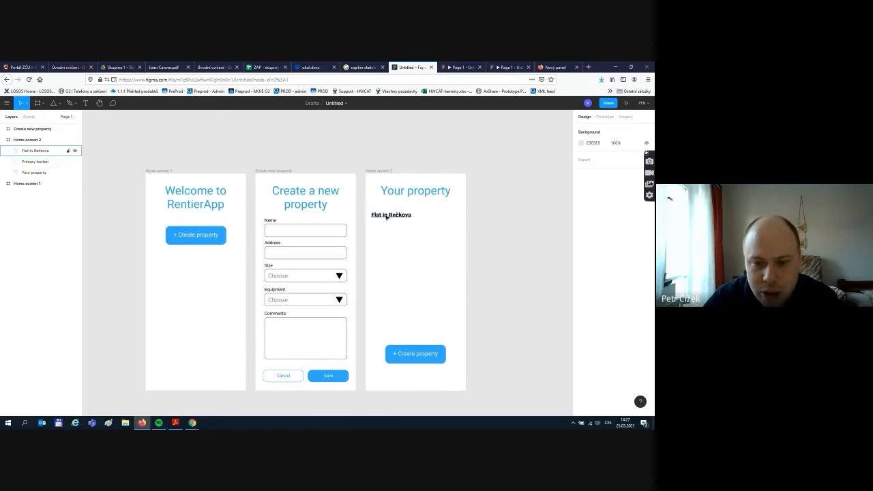
left_click(395, 217)
key("ctrl+v")
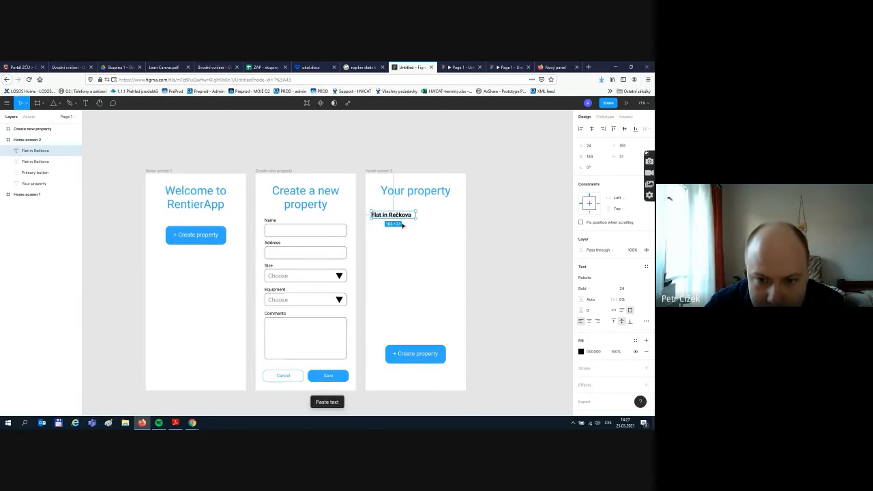
left_click_drag(397, 218, 401, 227)
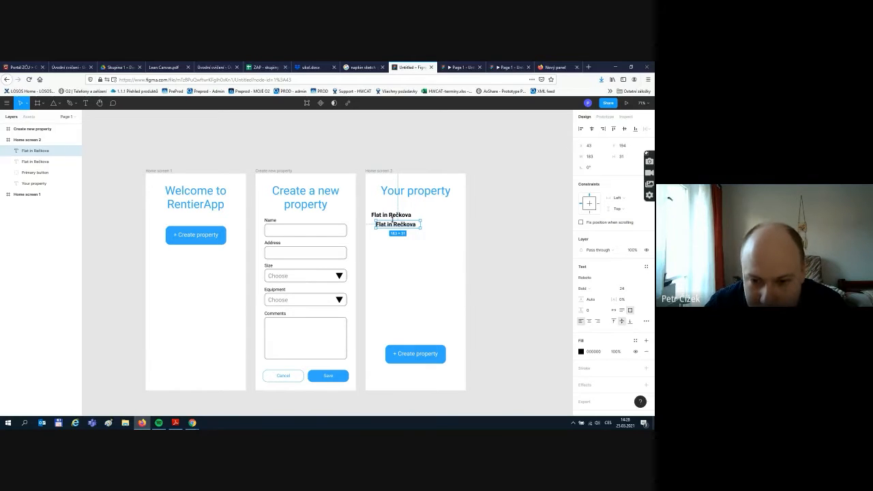
key("ctrl+b")
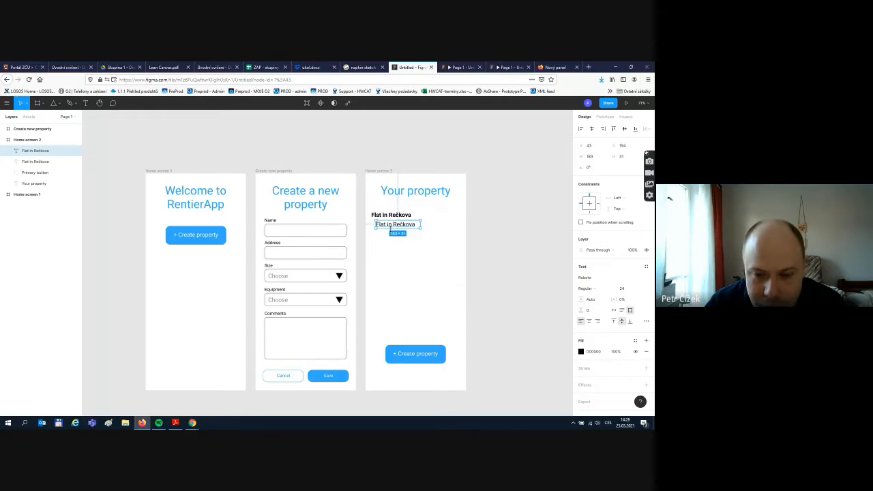
key("Escape")
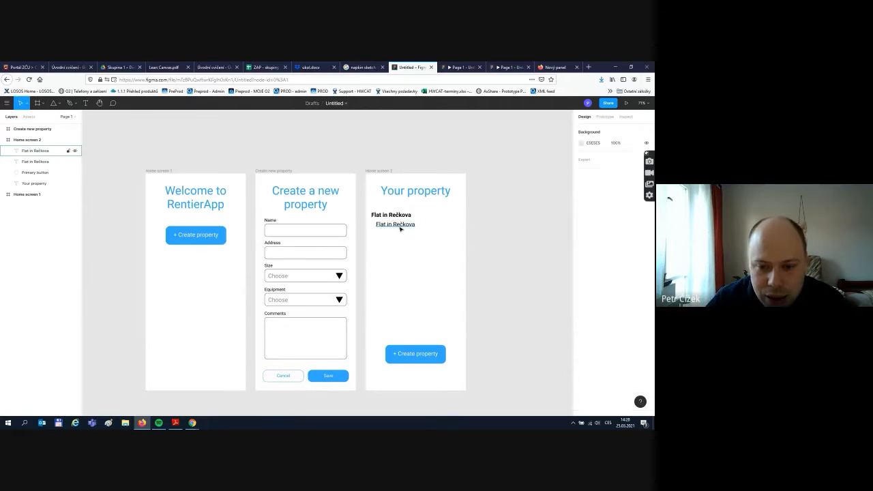
left_click(400, 229)
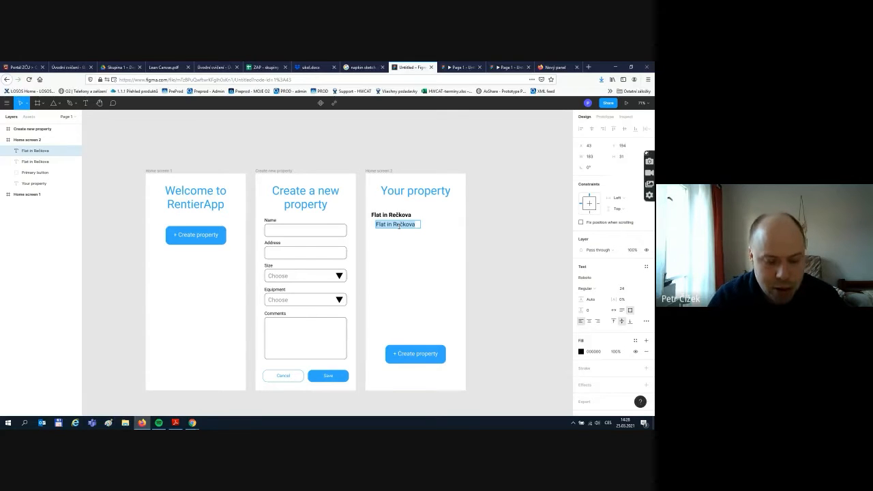
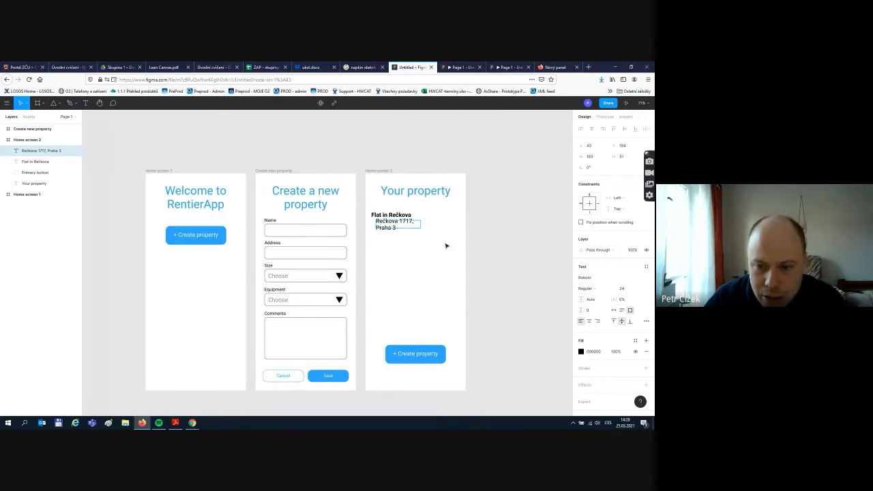
key("Escape")
left_click_drag(421, 224, 442, 225)
left_click(468, 232)
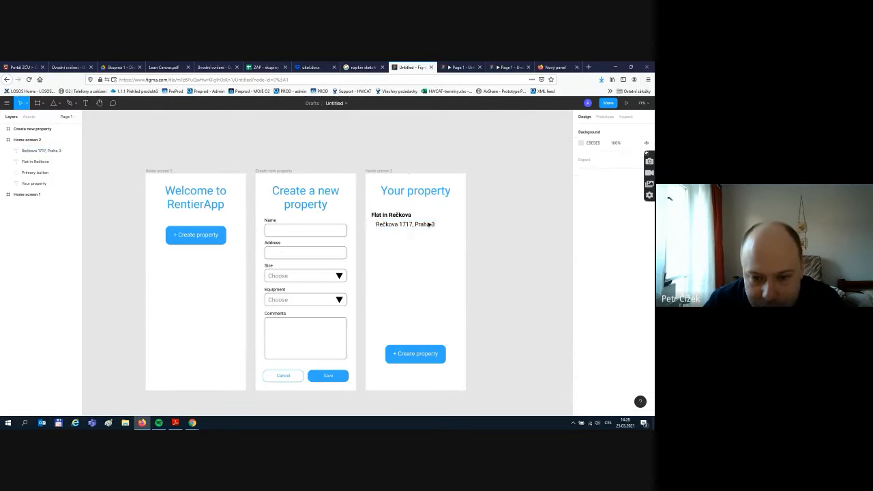
left_click(429, 224)
- Duplicate the address line below it and change the copy to '3+kk'
key("ctrl+d")
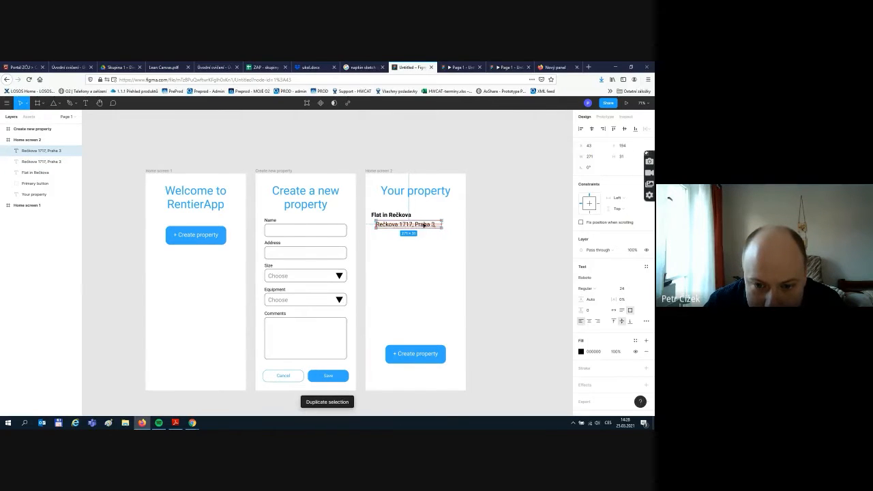
left_click_drag(429, 223, 422, 235)
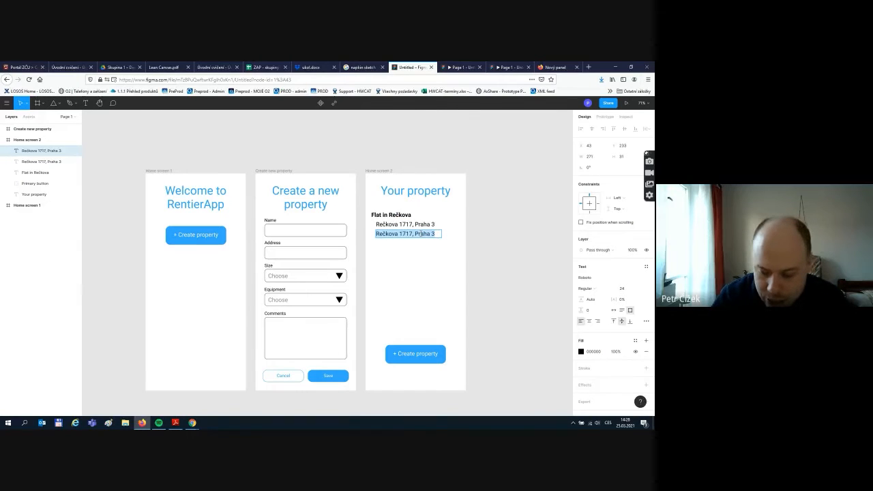
type("3+kk")
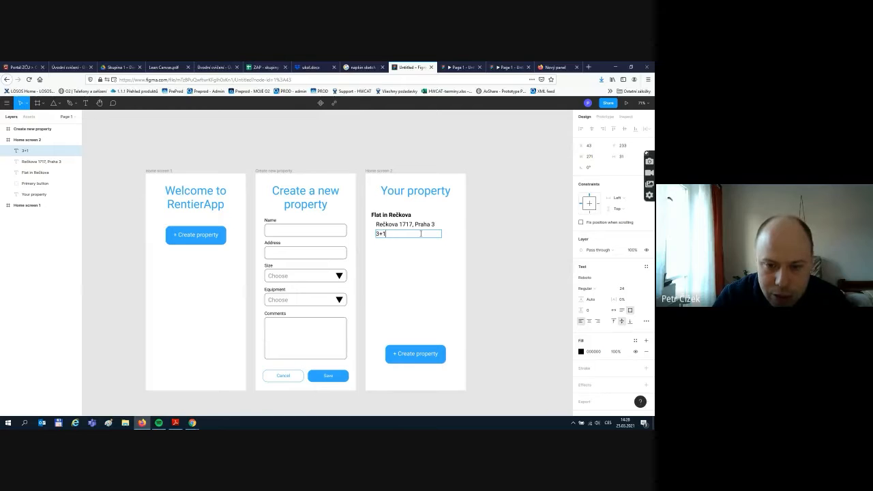
left_click(486, 247)
- Add a 'Fully equiped' line below 3+kk, then search its spelling in a new browser tab
left_click(395, 236)
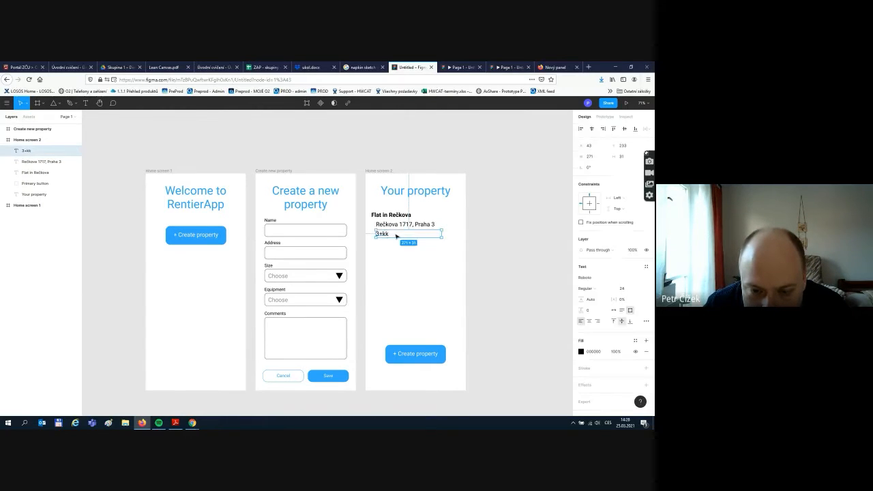
left_click(399, 243)
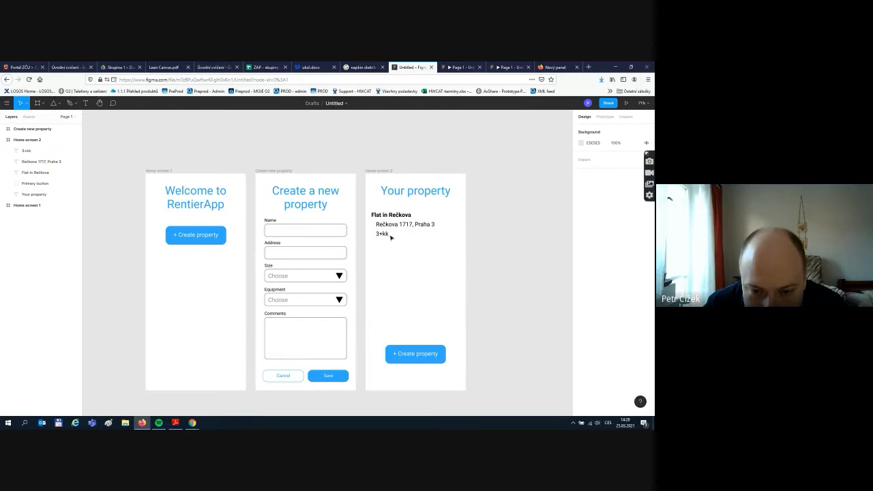
left_click(383, 237)
key("ctrl+d")
left_click_drag(382, 237, 386, 246)
double_click(385, 244)
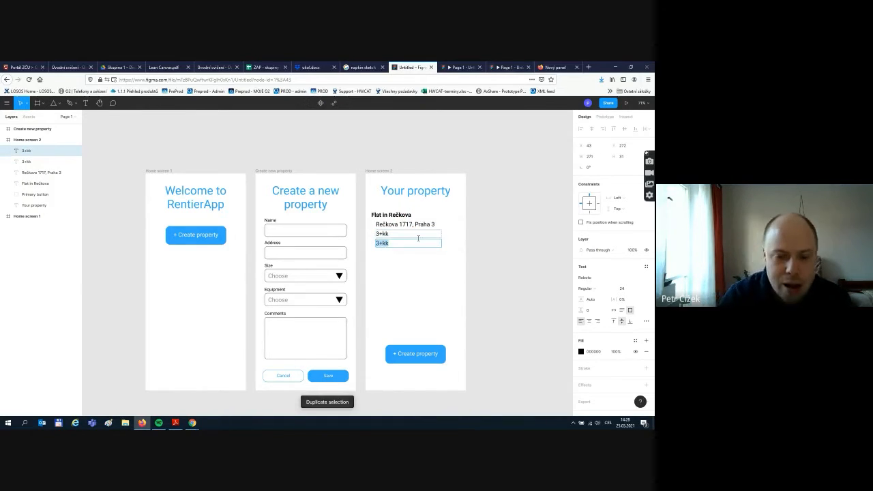
type("Fully")
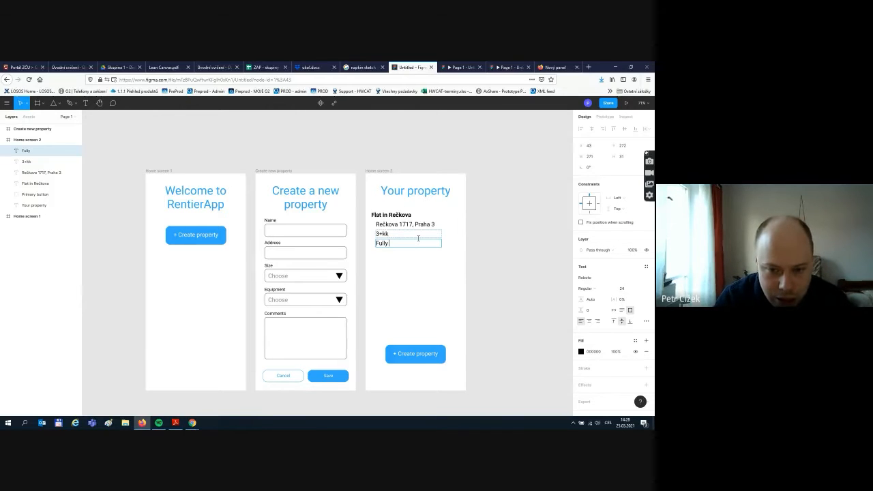
type(" equi")
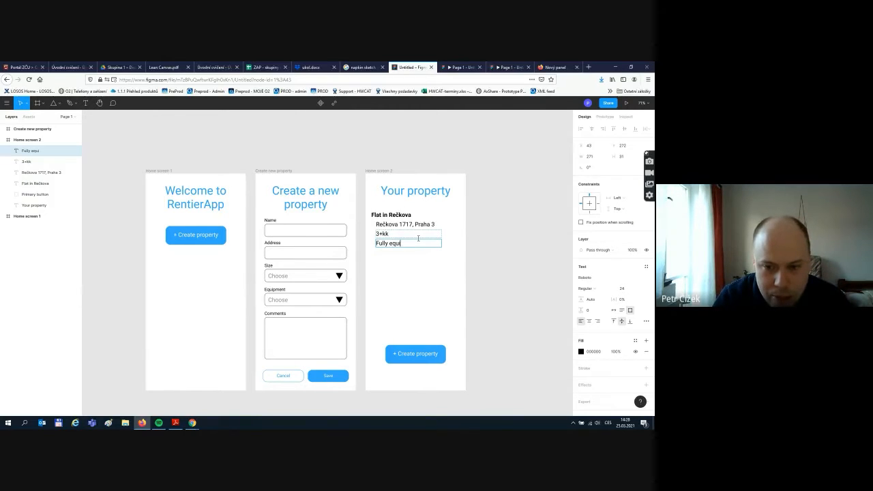
type("pe")
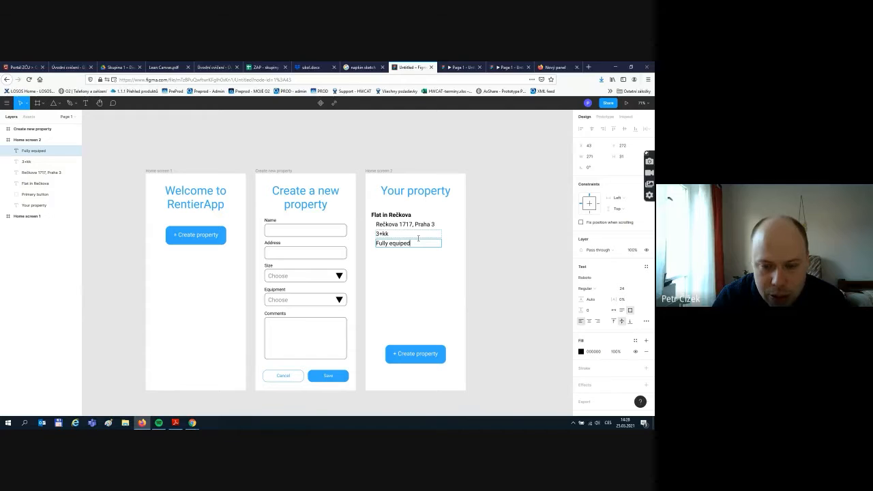
type("d")
key("Escape")
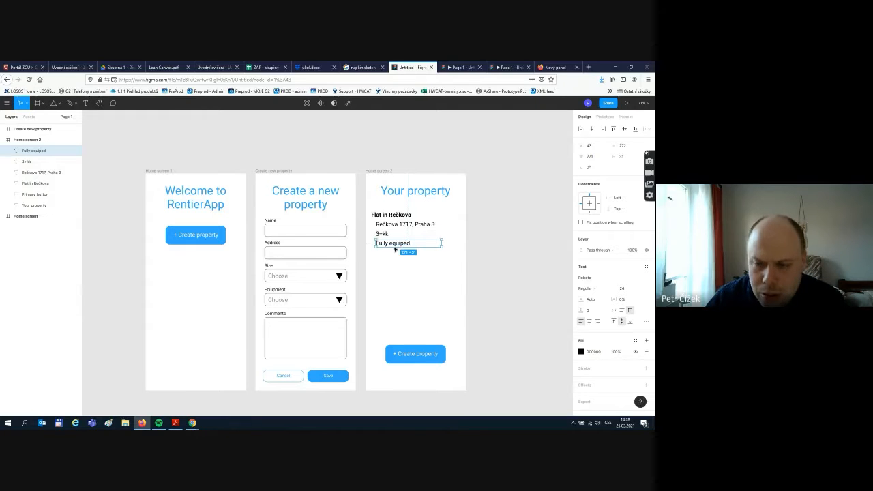
left_click(587, 67)
type("equ")
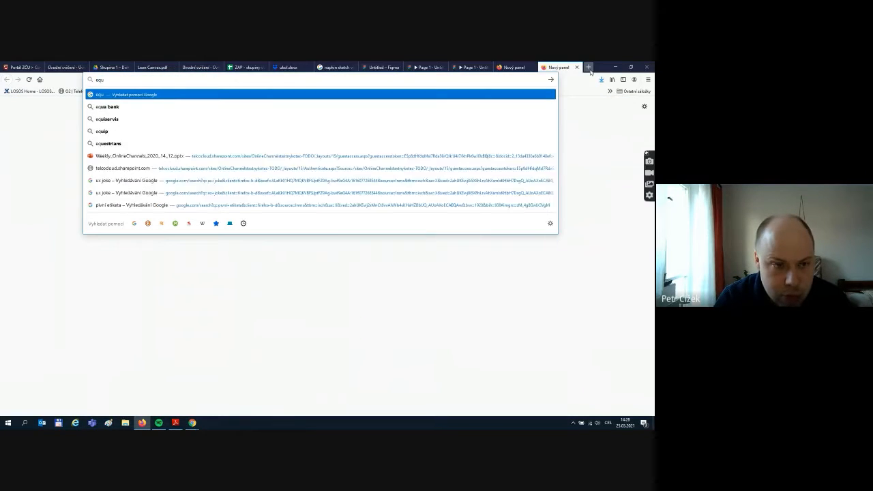
type("ipepd")
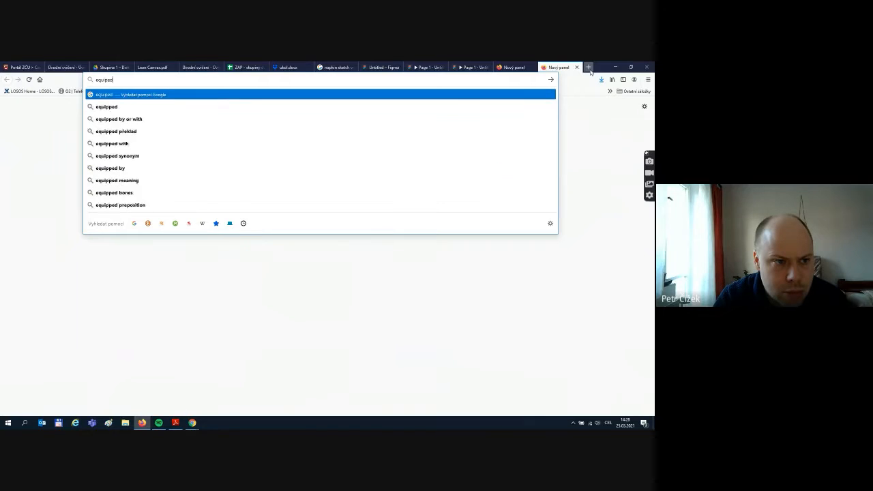
- Fix the detail line's spelling to 'Fully equipped' in Figma, then return to the search tab
left_click(382, 67)
double_click(404, 244)
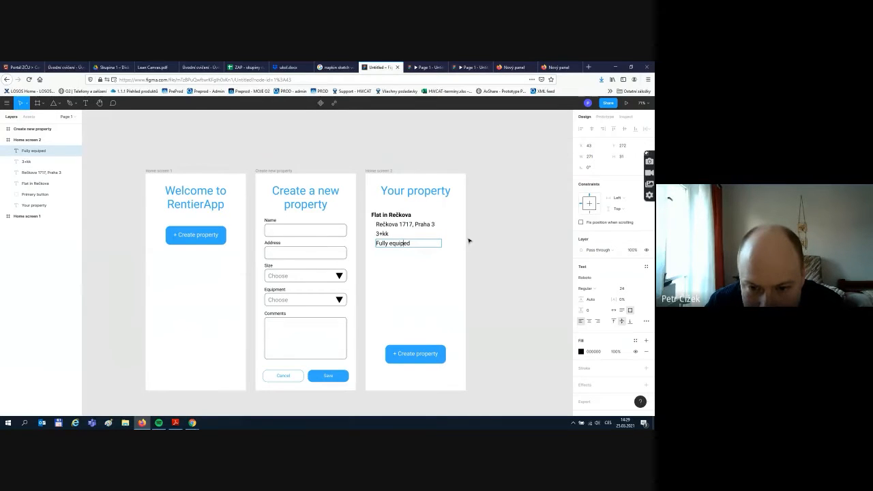
type("p")
key("Escape")
left_click(488, 257)
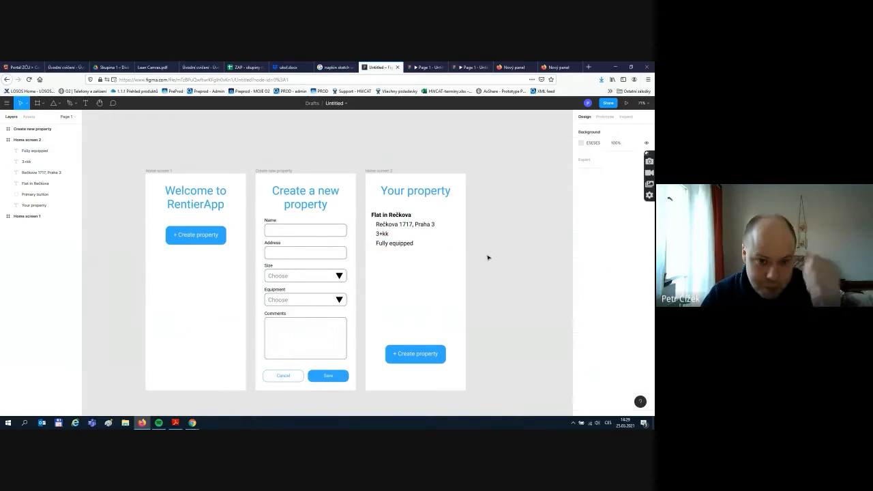
left_click(558, 67)
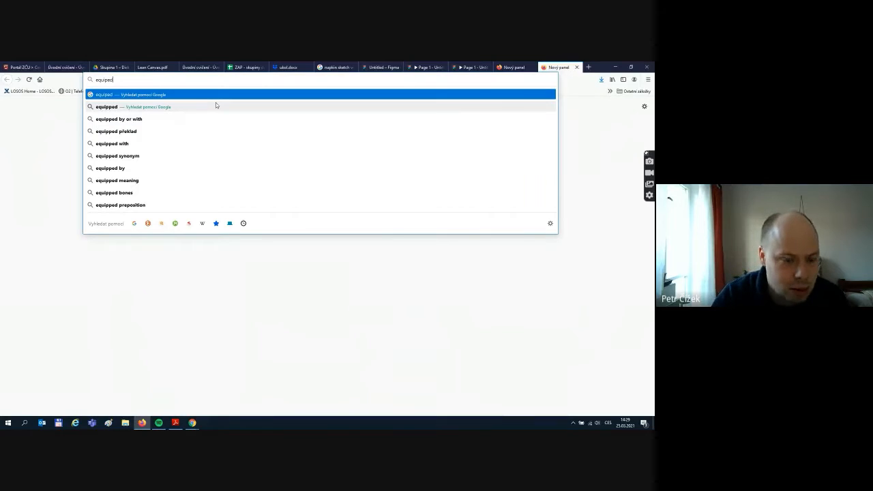
key("ctrl+a")
type("equip")
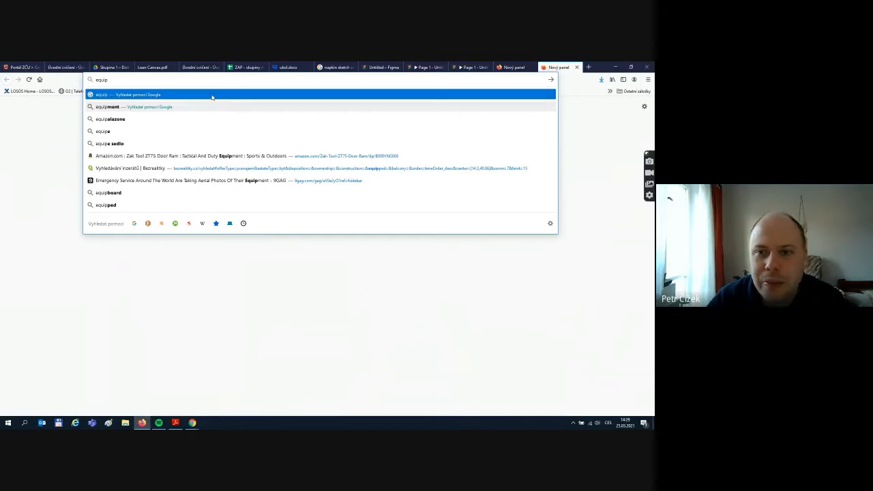
left_click(374, 66)
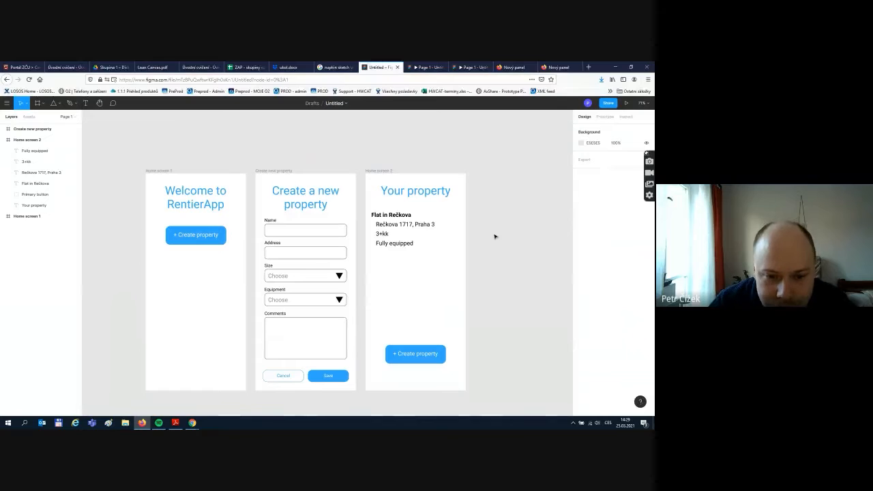
- Duplicate Fully equipped below itself and type 'Nice flat with broken wall in the living room'
left_click(401, 243)
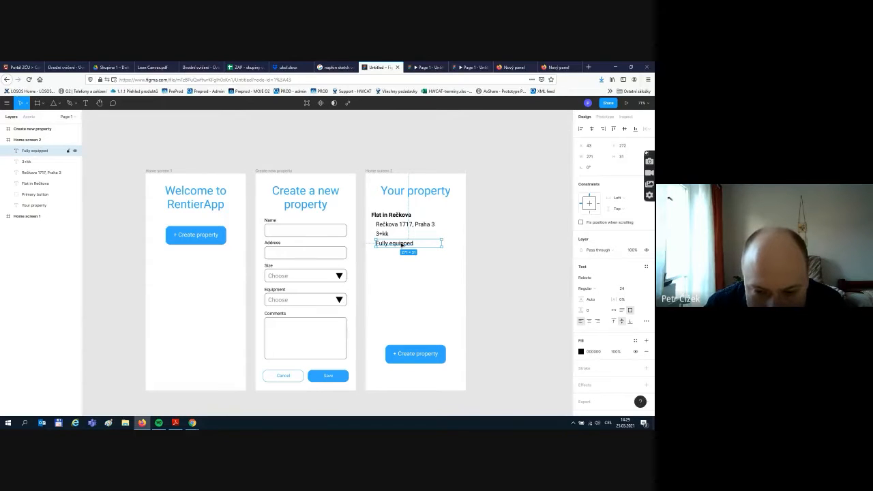
right_click(401, 244)
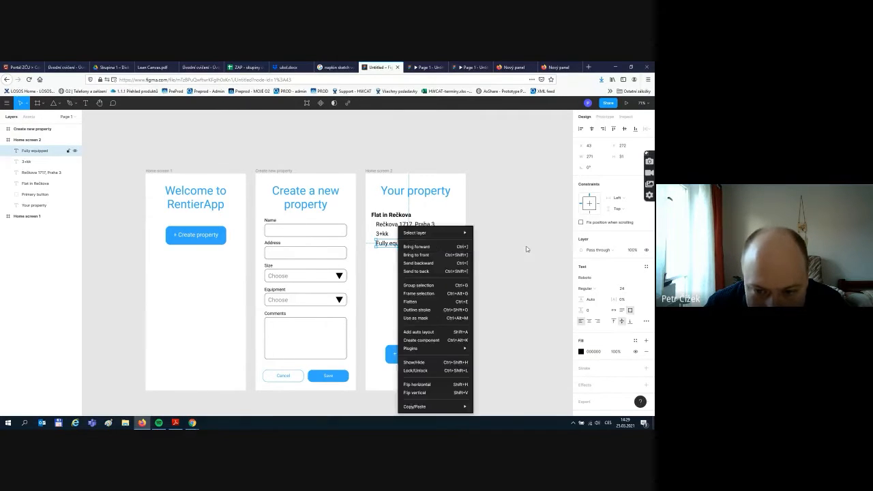
left_click(525, 249)
key("ctrl+d")
left_click_drag(405, 246, 403, 256)
double_click(402, 253)
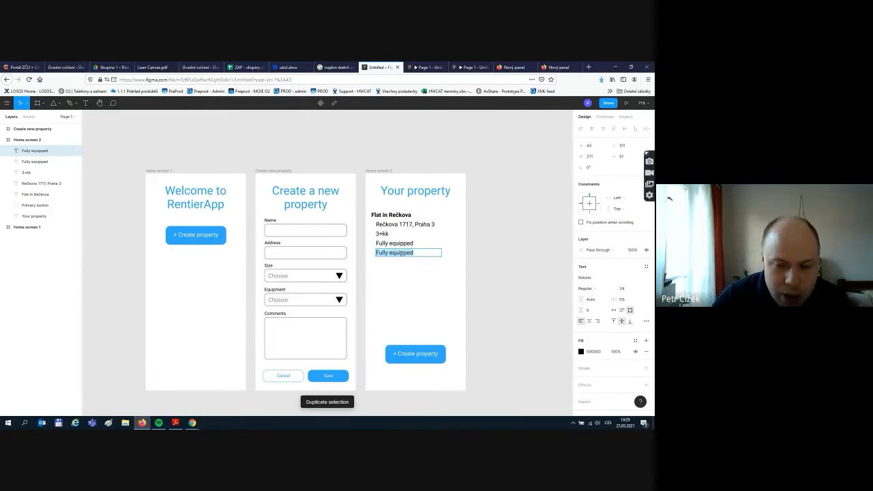
type("Com")
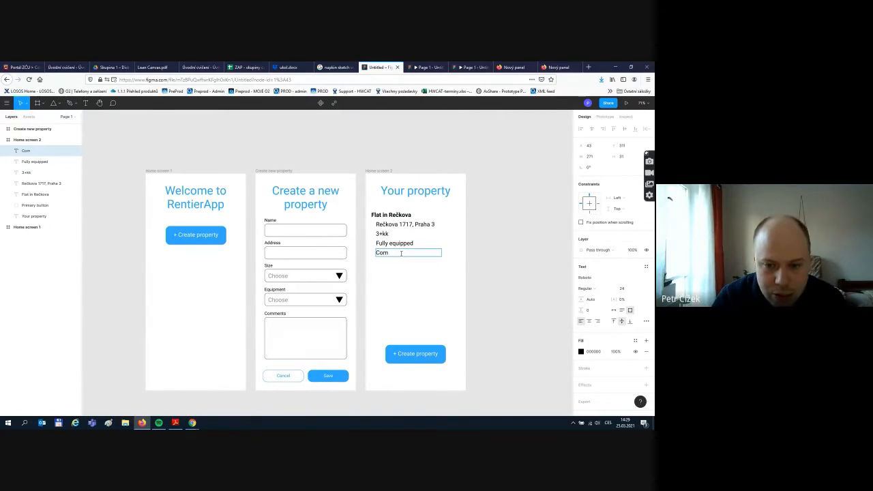
key("BackSpace")
key("BackSpace")
key("BackSpace")
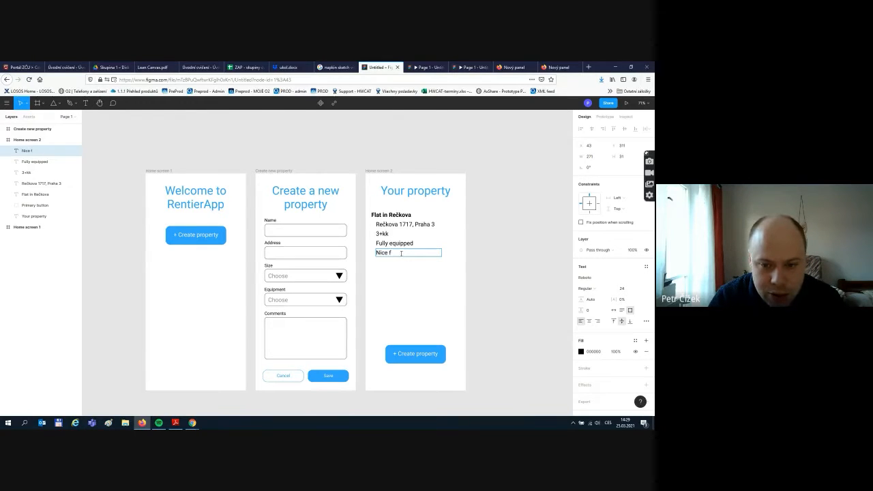
type("t with")
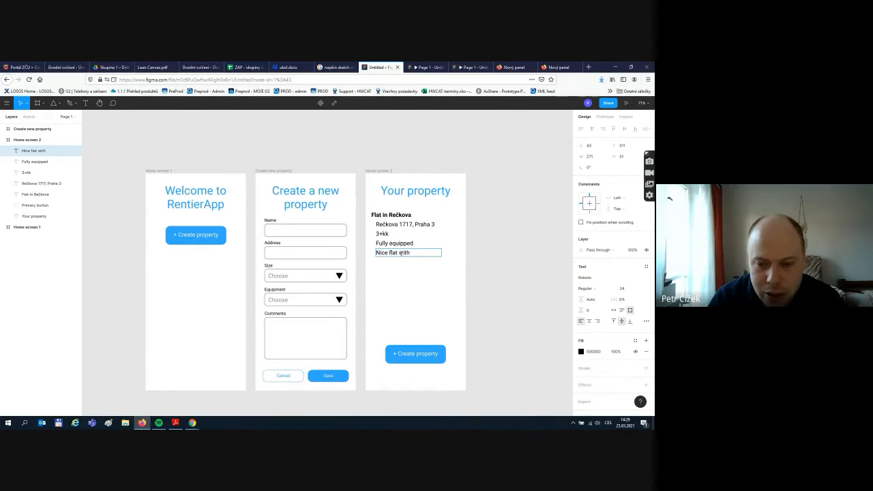
type(" broken")
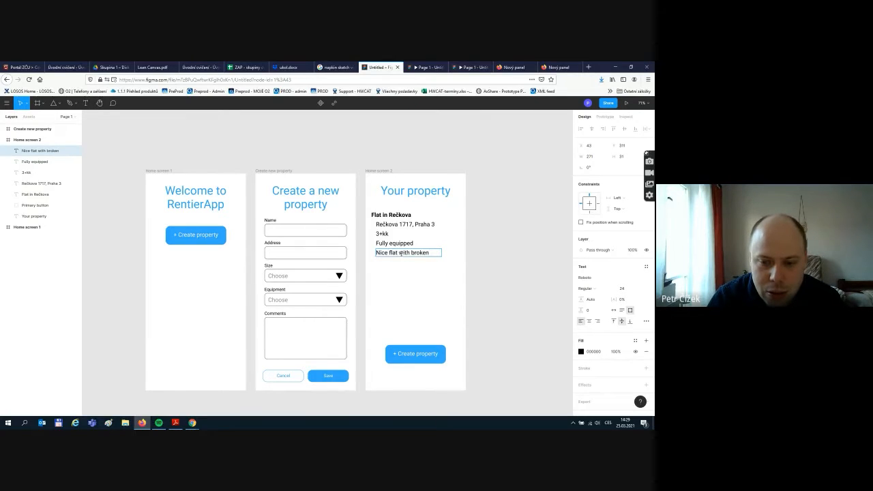
type(" wall in the living room")
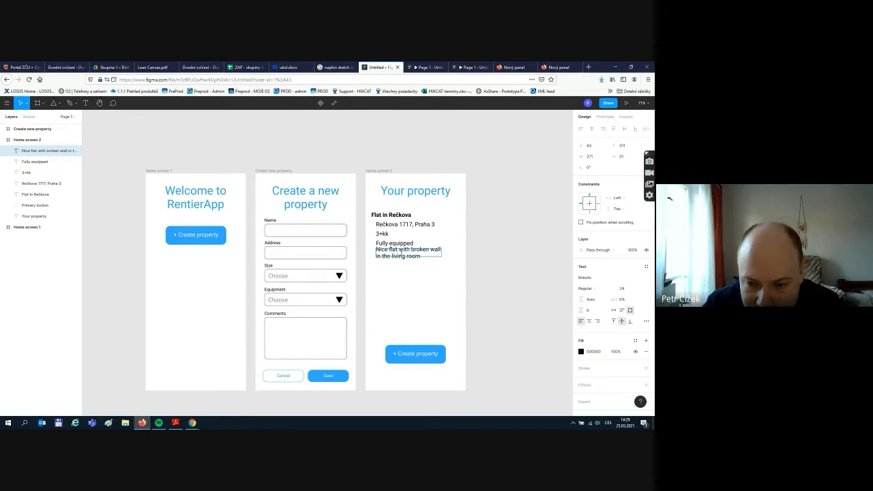
key("Escape")
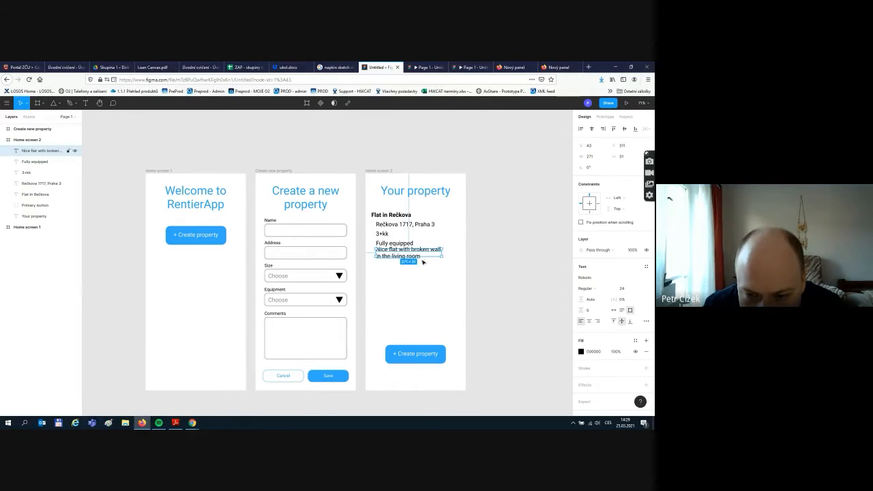
- Make the description box taller, top-aligned, and append '. Needs to be repaired'
left_click_drag(424, 257, 424, 275)
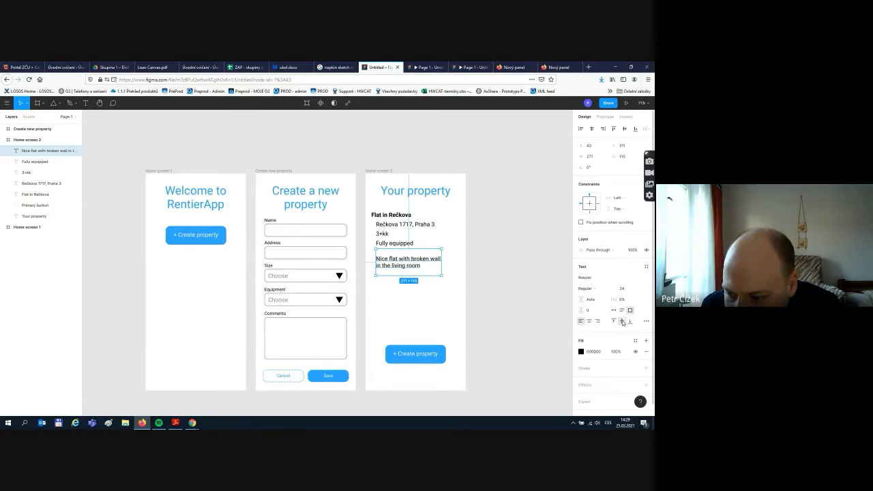
left_click(613, 321)
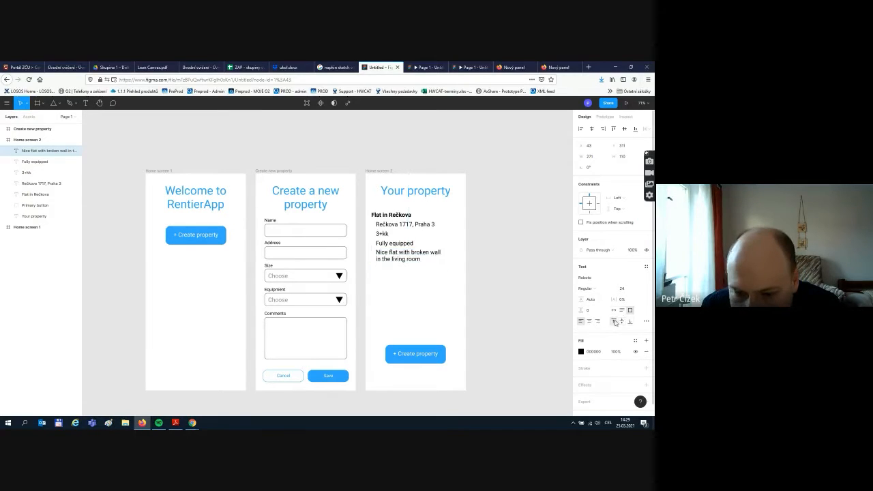
double_click(424, 260)
left_click(421, 259)
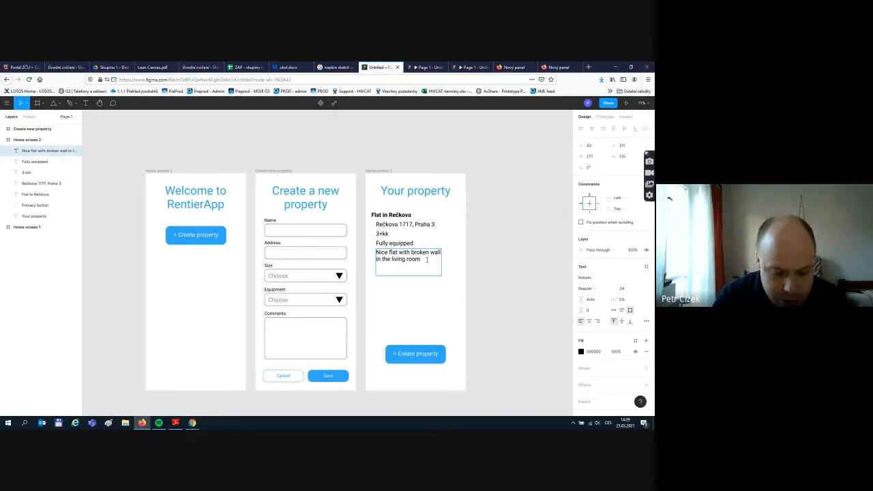
type(". Needs to be r")
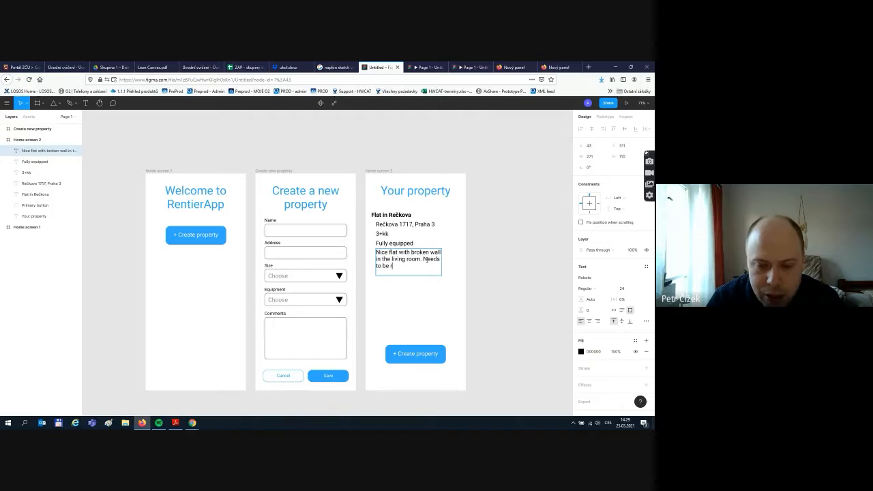
type("eplace")
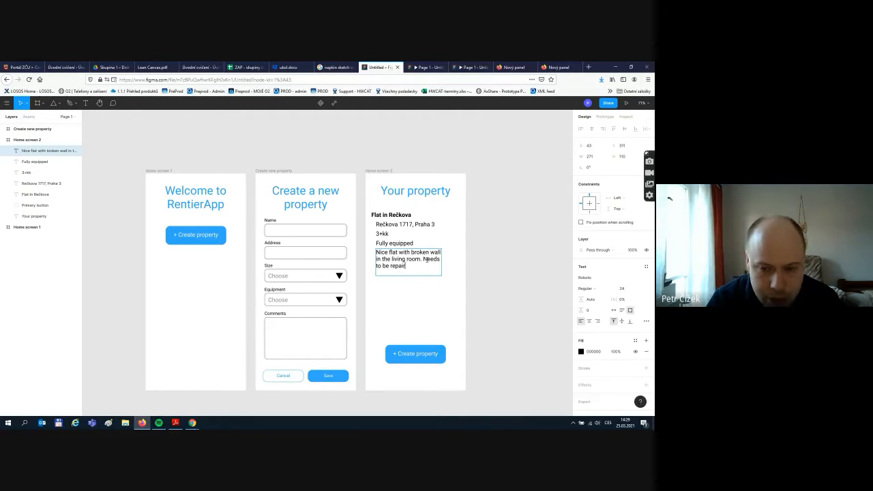
type("ed")
key("Escape")
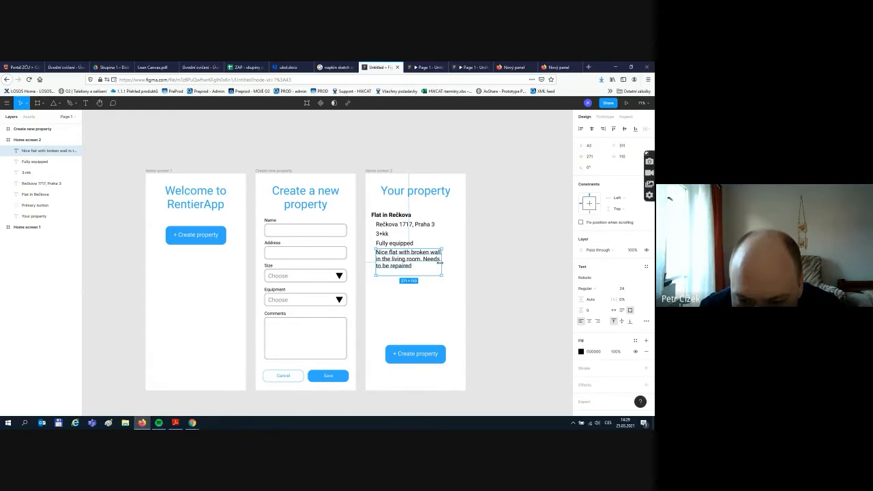
- Widen the description box to 330 px, then shrink its height to fit the lines
left_click_drag(440, 262, 457, 263)
left_click(500, 268)
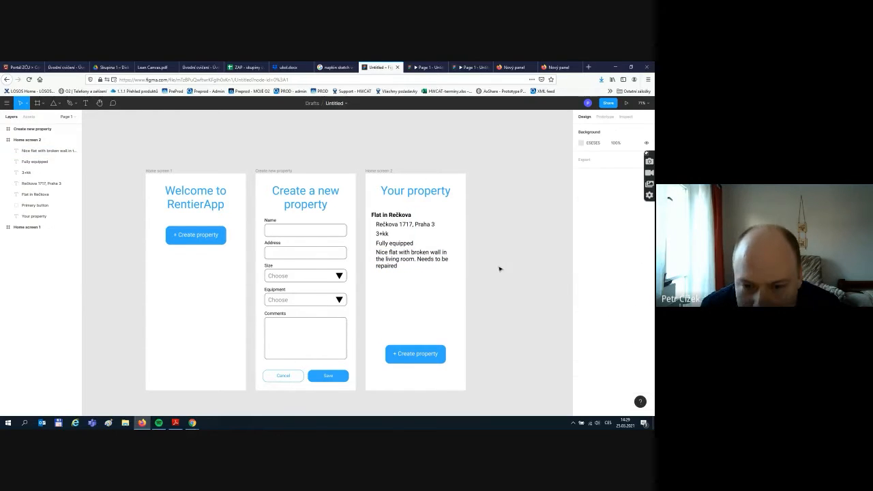
left_click(421, 271)
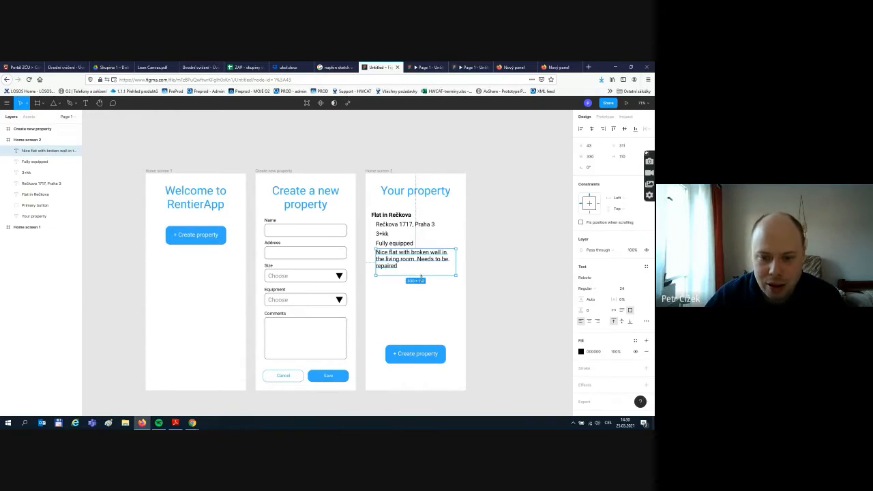
left_click_drag(422, 276, 412, 270)
key("Escape")
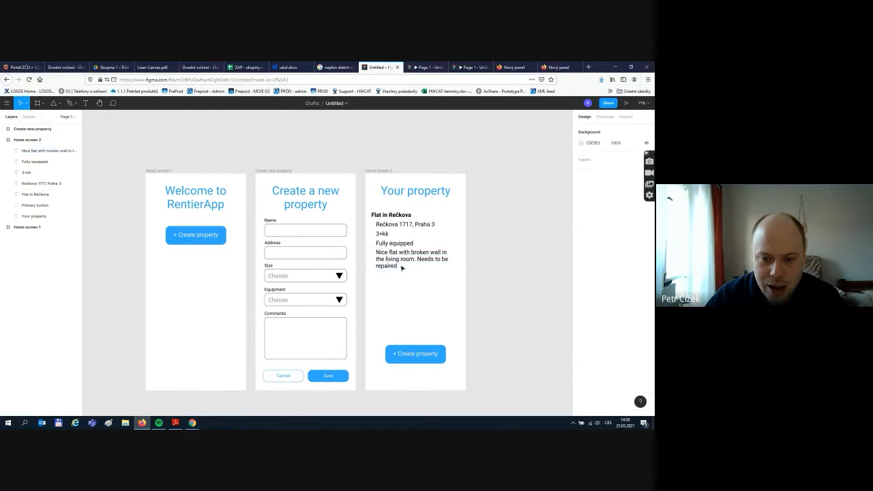
double_click(399, 267)
key("Escape")
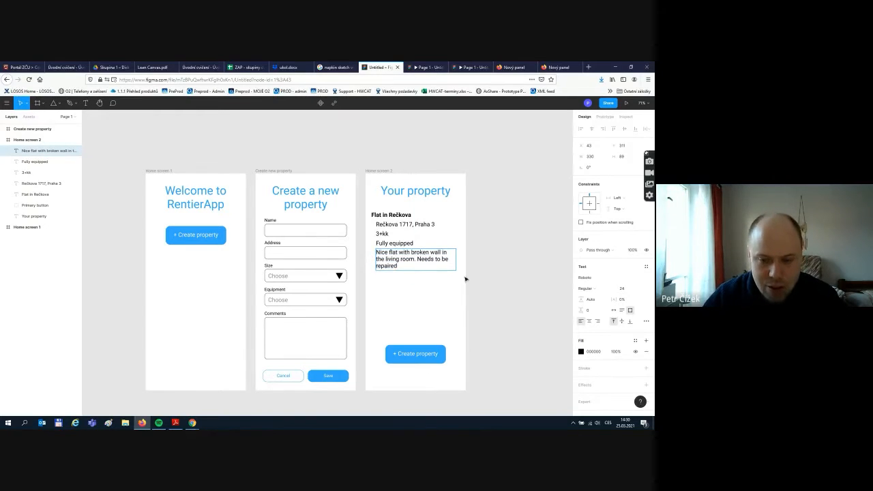
left_click(541, 277)
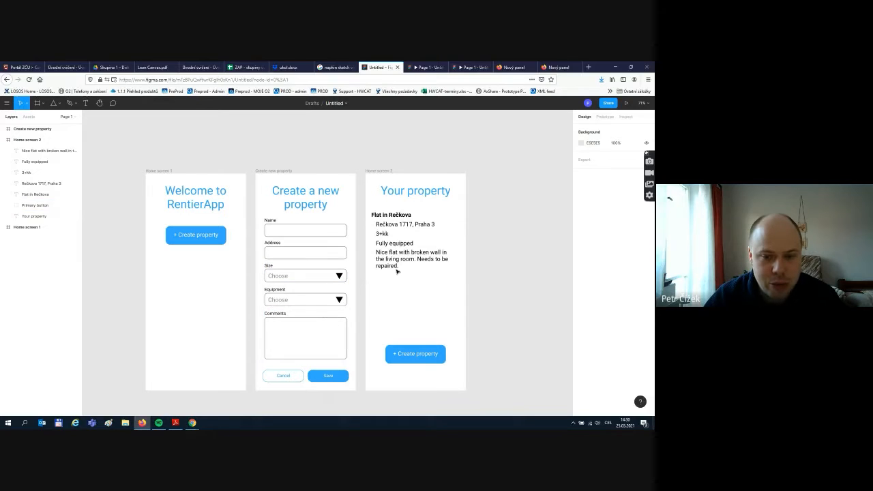
- Drag the + Create property button up below the description and relabel it '+ Add tenant'
left_click(419, 358)
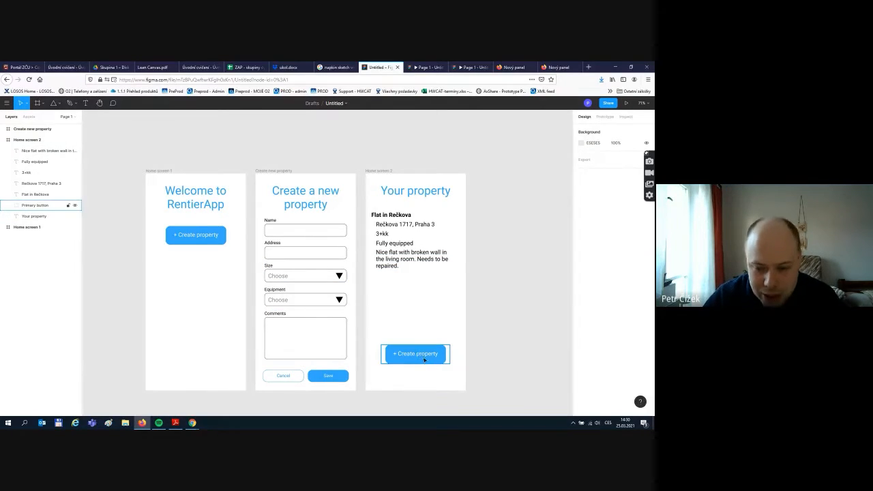
left_click_drag(424, 360, 424, 296)
left_click(502, 300)
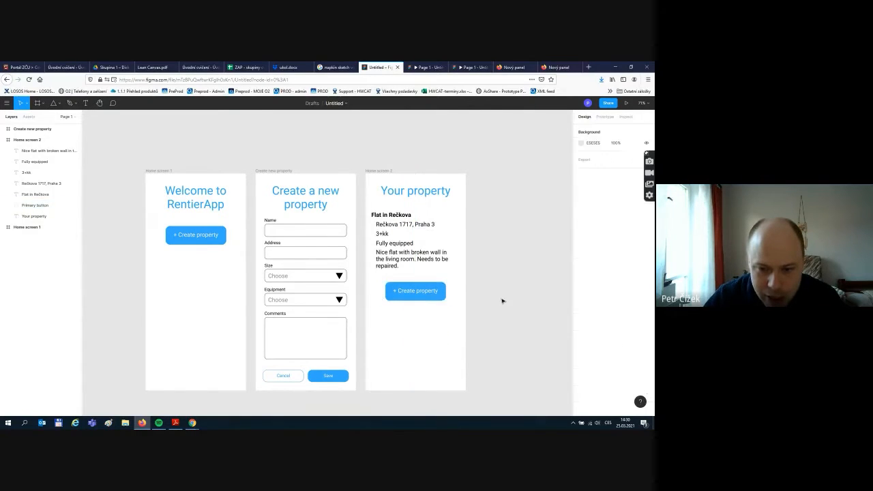
double_click(431, 296)
double_click(425, 295)
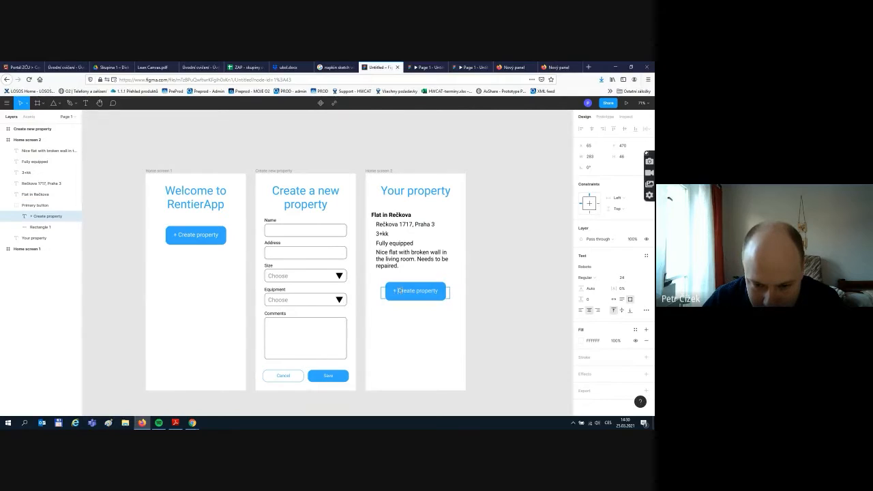
type("+ Add")
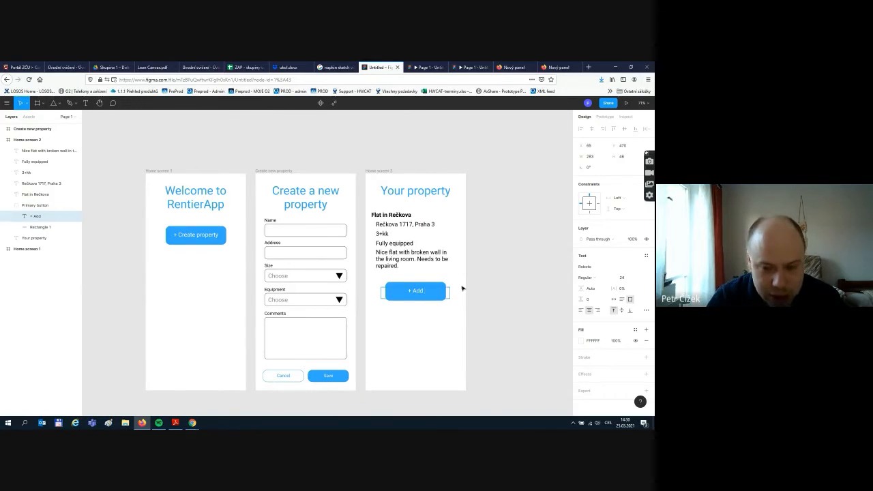
type(" tenant")
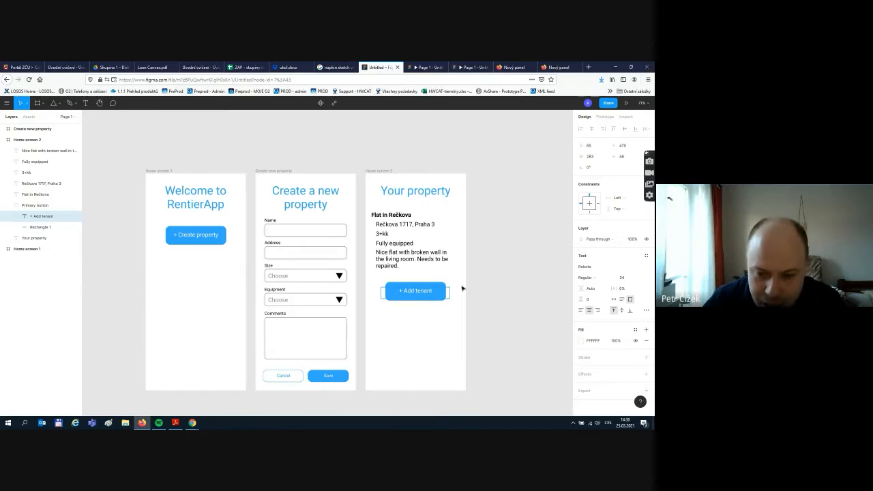
left_click(519, 291)
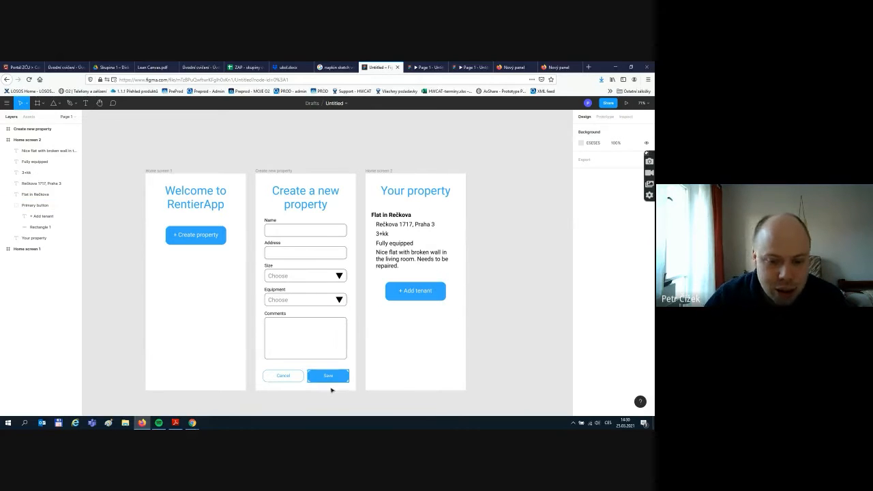
- In Prototype view, link the form's Save button to the Your property screen
left_click(606, 119)
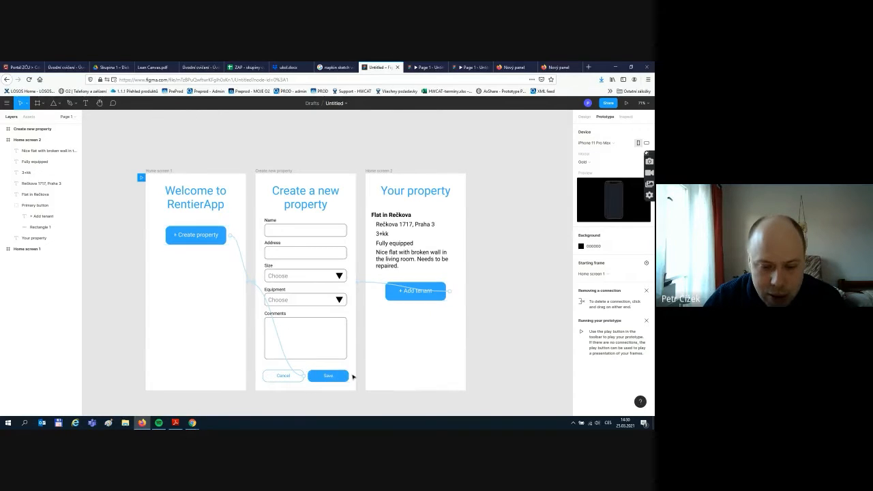
left_click_drag(349, 376, 382, 339)
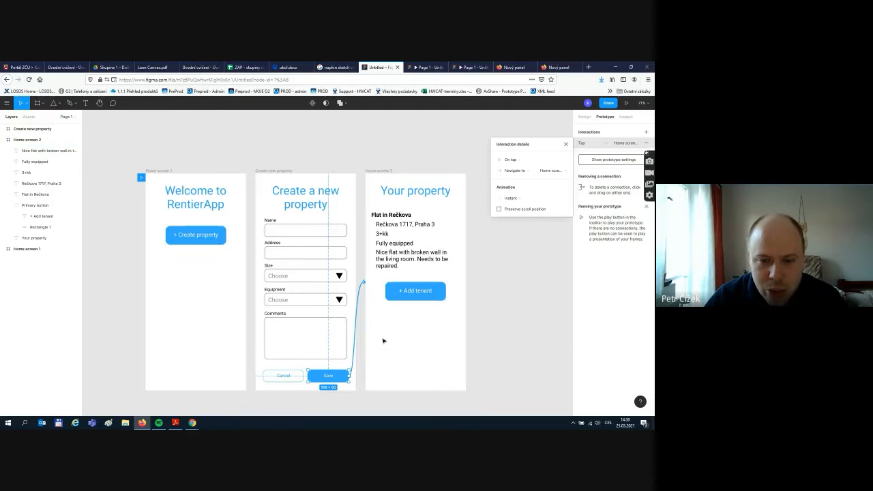
left_click(518, 343)
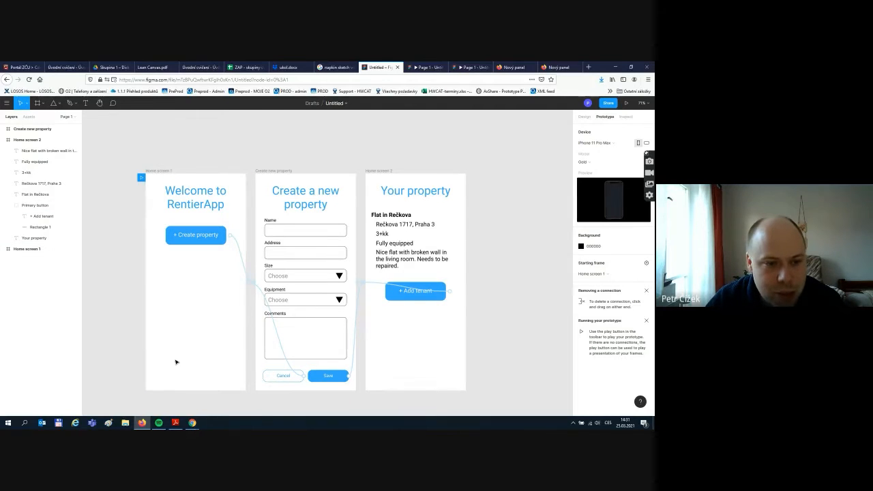
- Delete the + Add tenant button's old prototype connection
left_click(377, 287)
key("Delete")
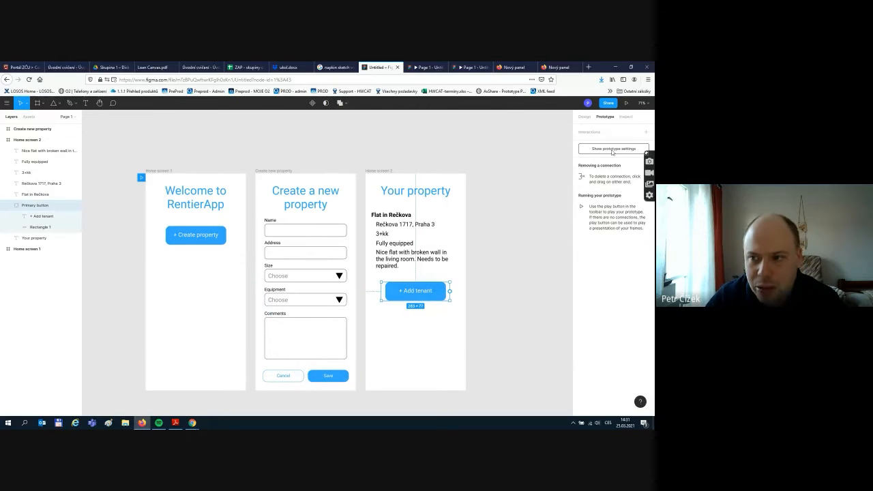
left_click(521, 223)
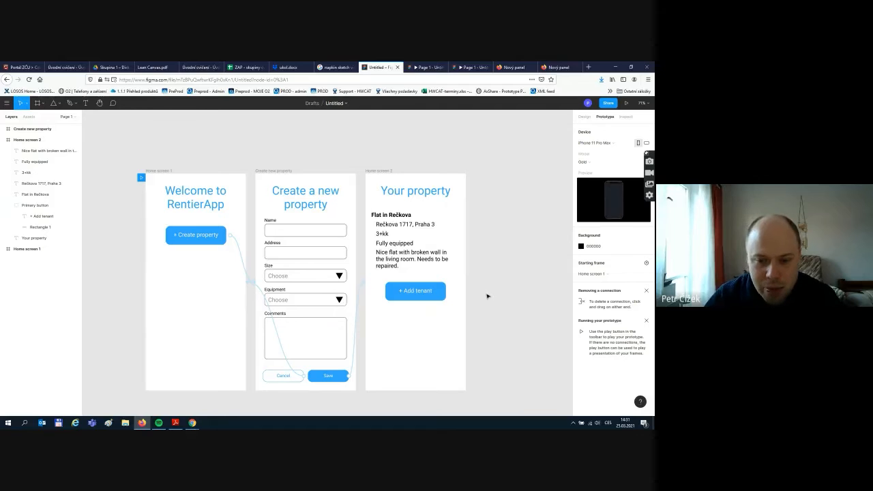
left_click(422, 296)
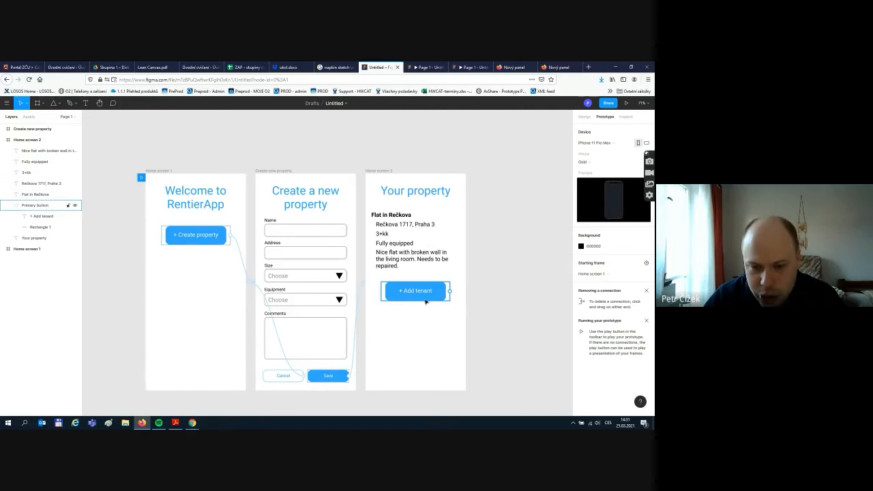
left_click(485, 297)
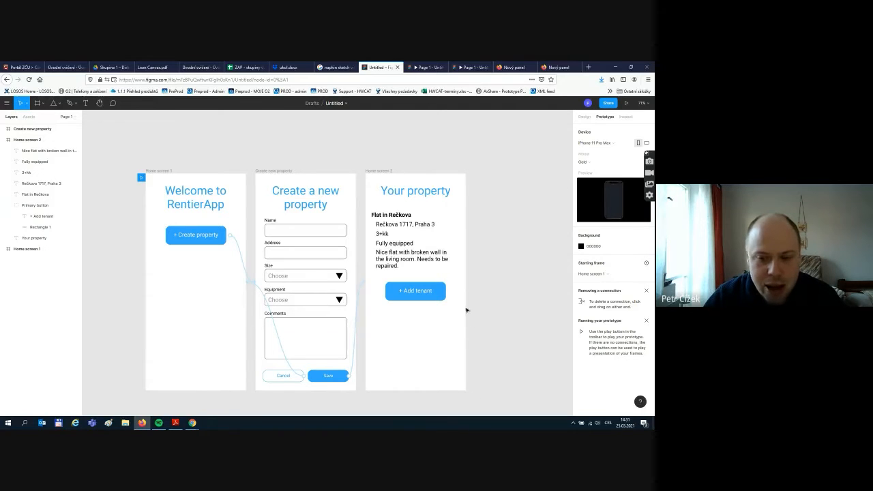
left_click(276, 173)
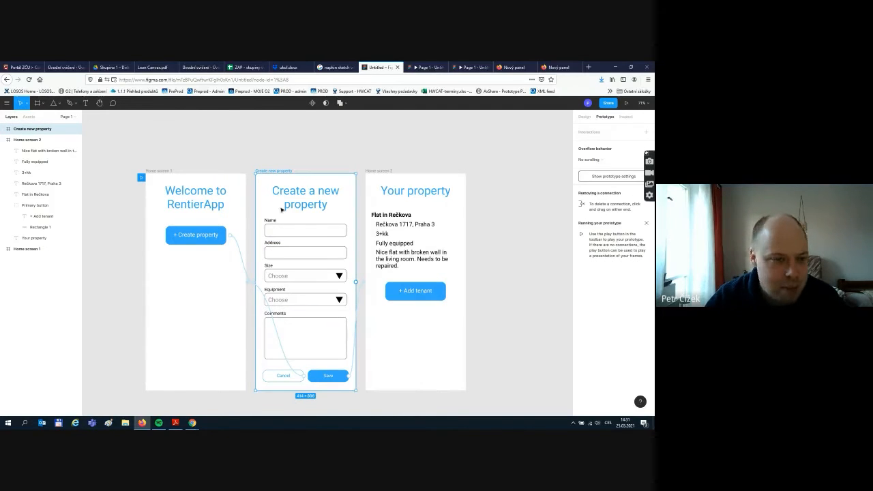
- Duplicate the Create new property frame and rename the copy 'Add tenant' in Layers
left_click(304, 143)
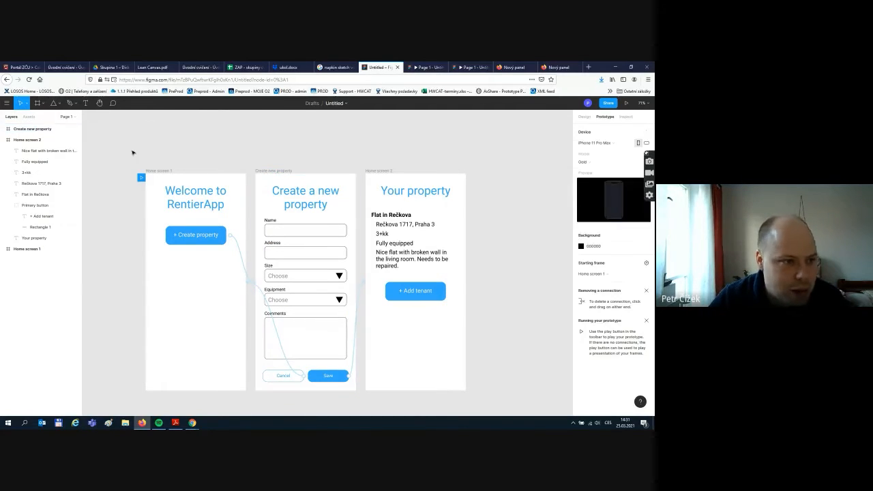
left_click(6, 139)
left_click(23, 130)
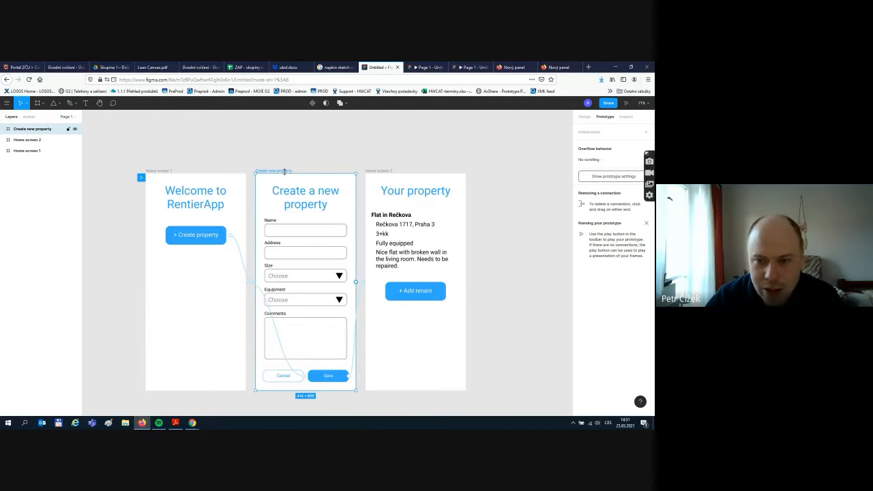
key("ctrl+d")
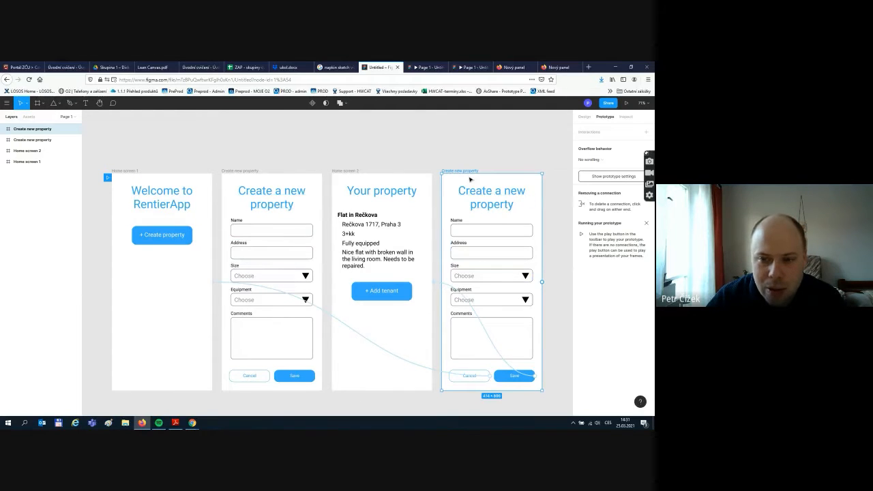
double_click(46, 130)
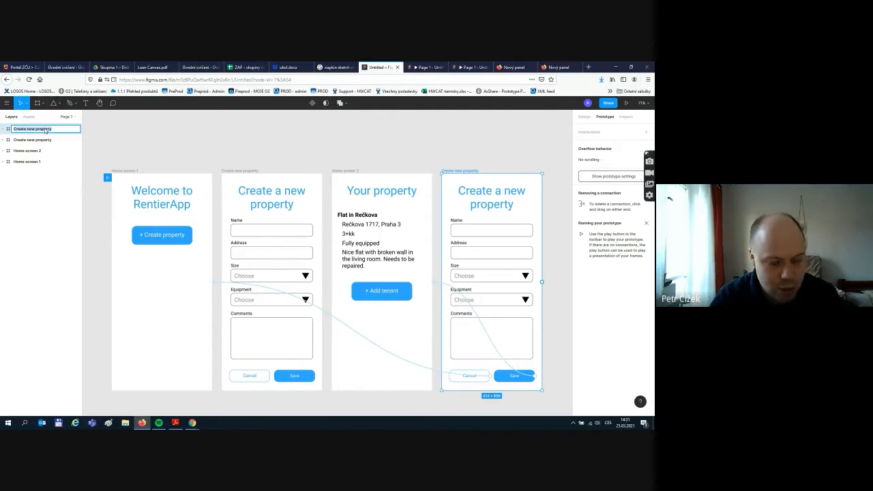
type("Add")
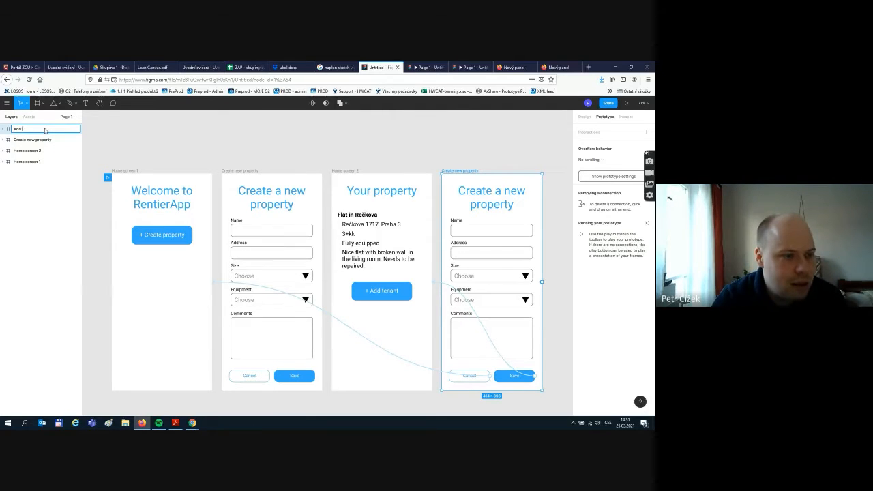
type(" ten")
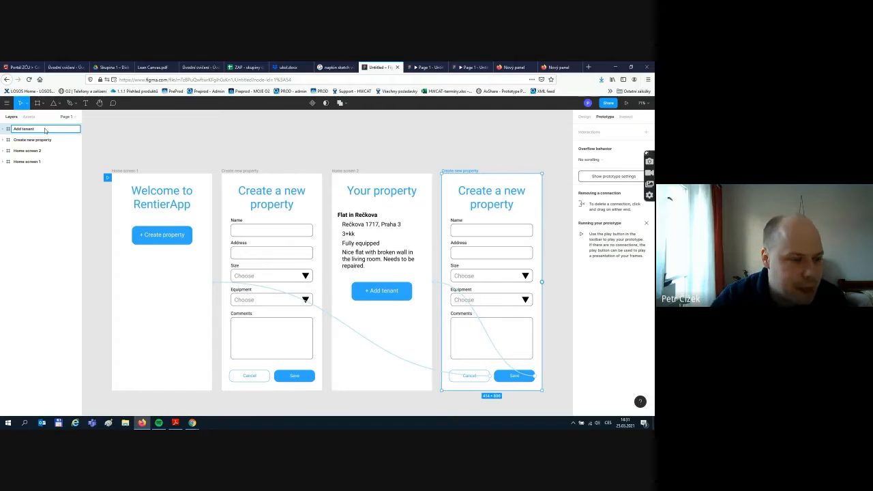
type("ant")
left_click(133, 142)
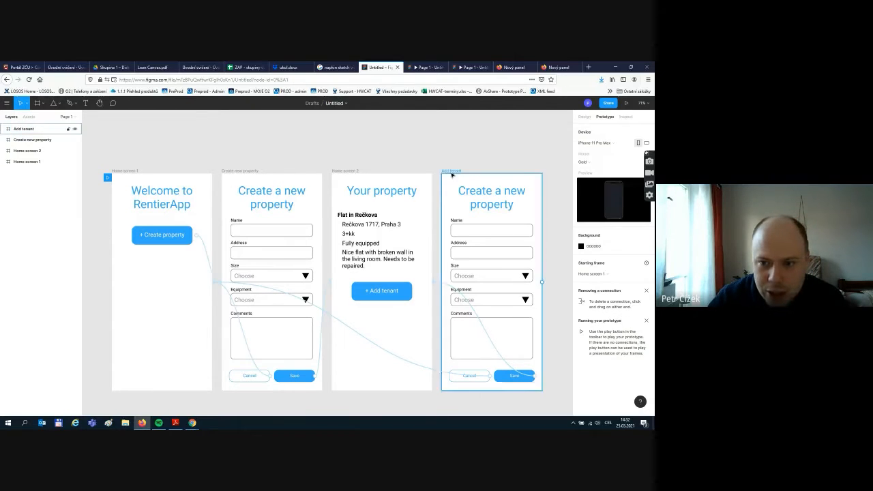
double_click(488, 191)
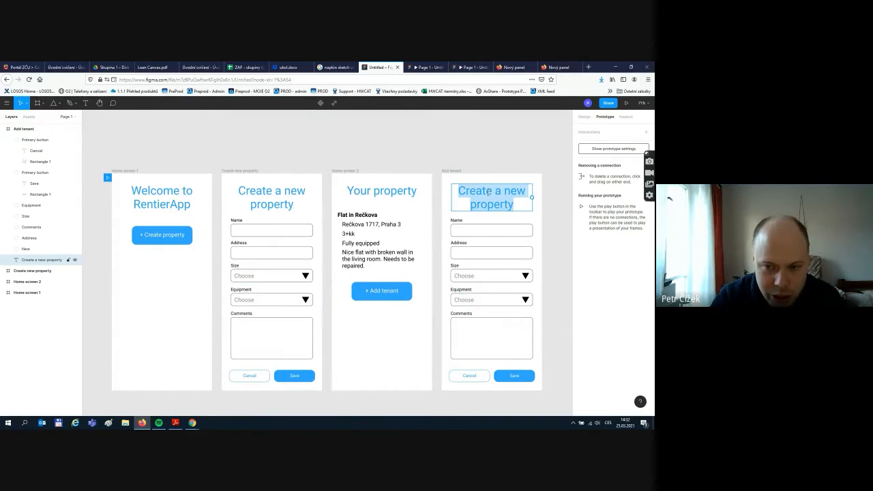
type("Add tenant")
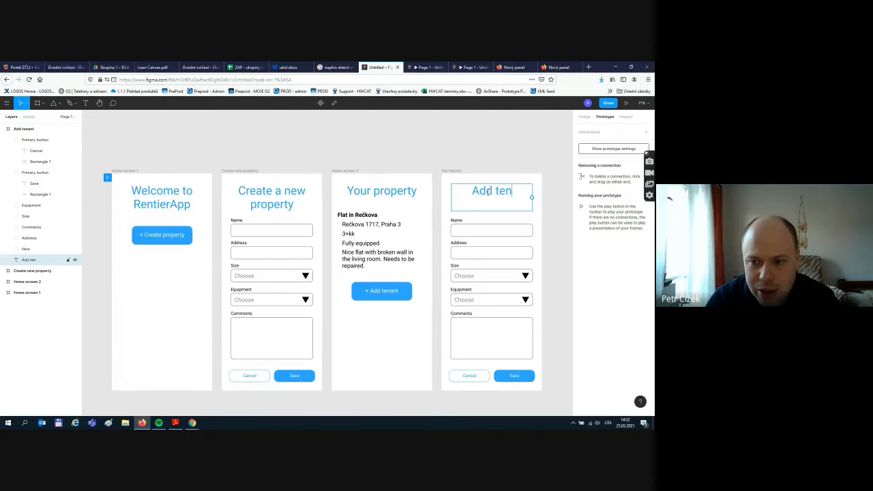
left_click(498, 159)
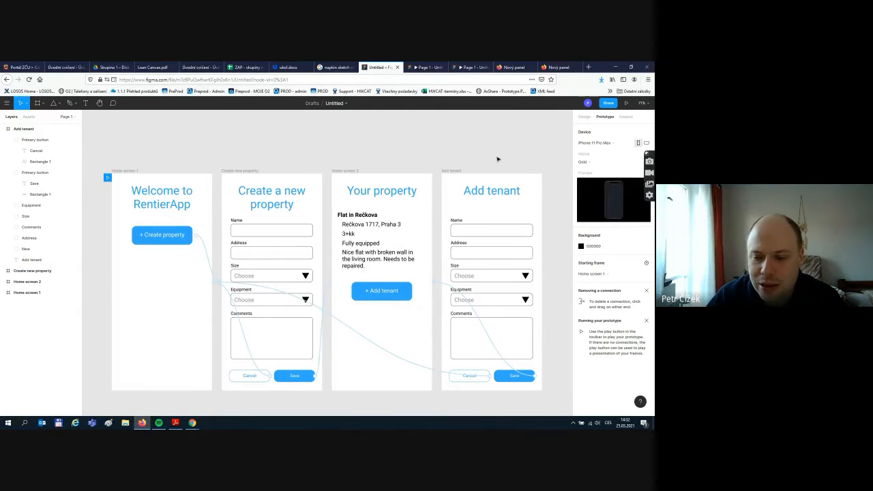
left_click(584, 117)
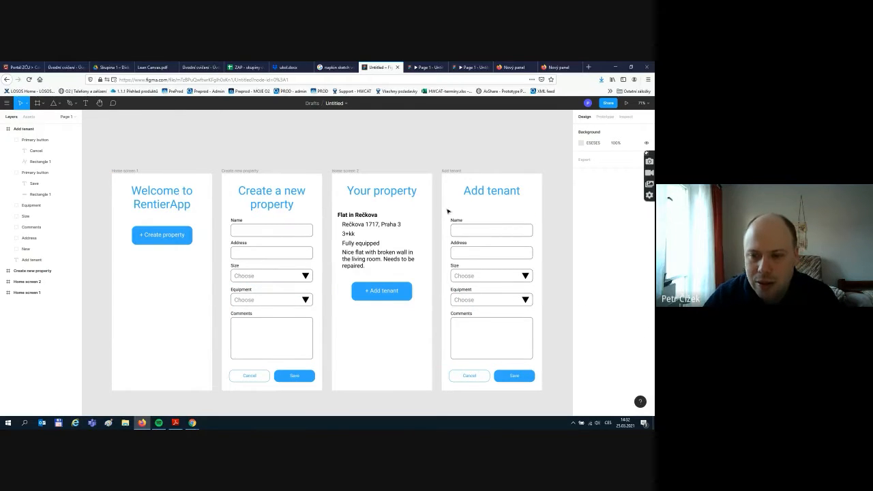
left_click_drag(445, 216, 538, 364)
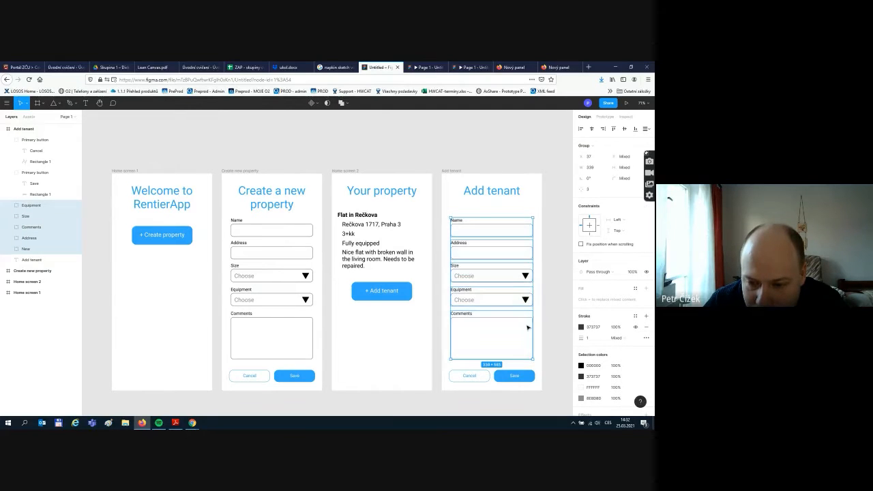
left_click_drag(511, 278, 506, 267)
left_click(559, 259)
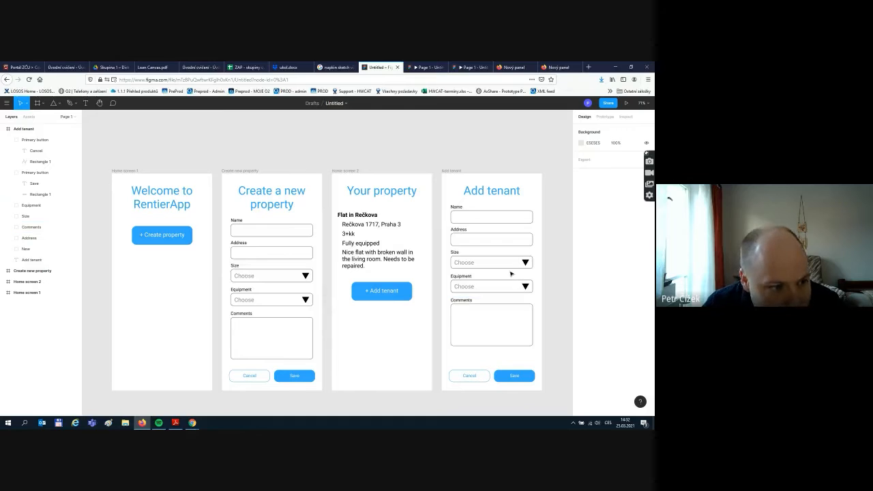
left_click(480, 265)
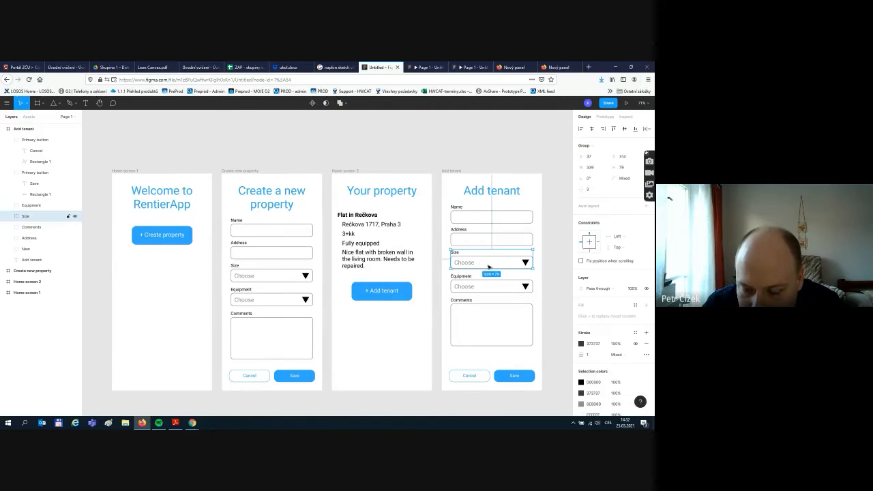
left_click(490, 286, "shift")
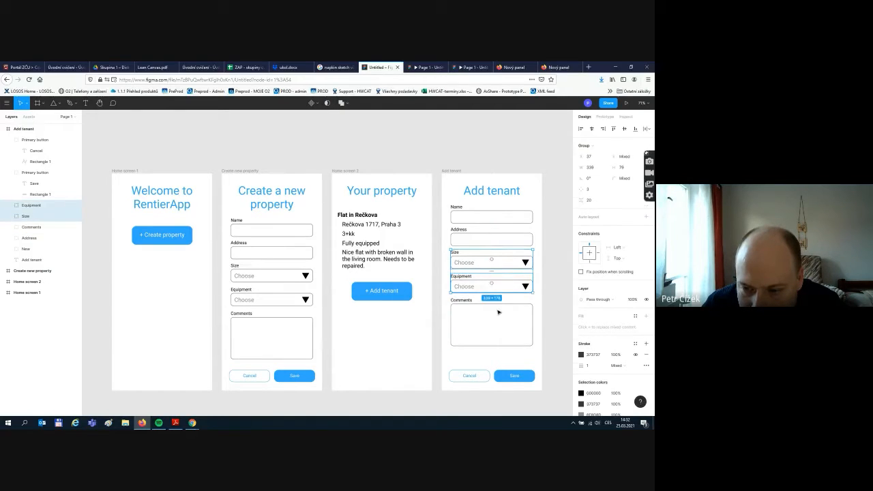
left_click(545, 324)
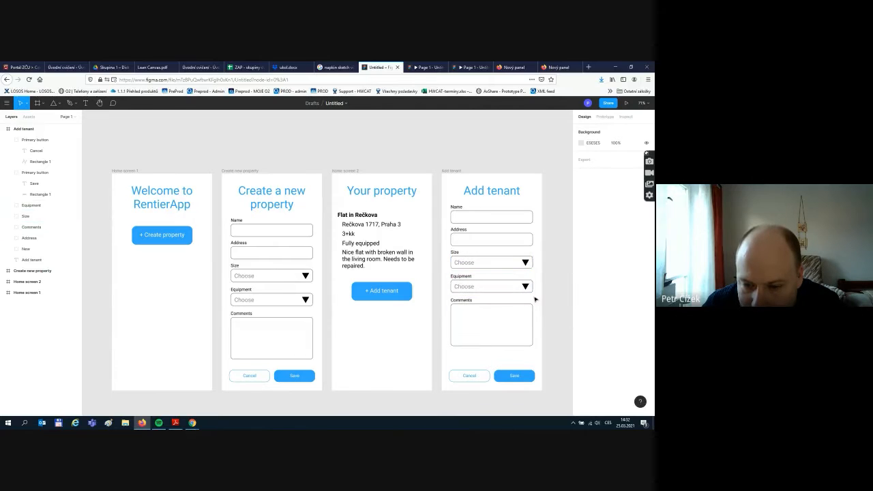
- Extend the Add tenant frame's bottom edge so the screen is 1275 px tall
scroll(502, 303, "down", 2)
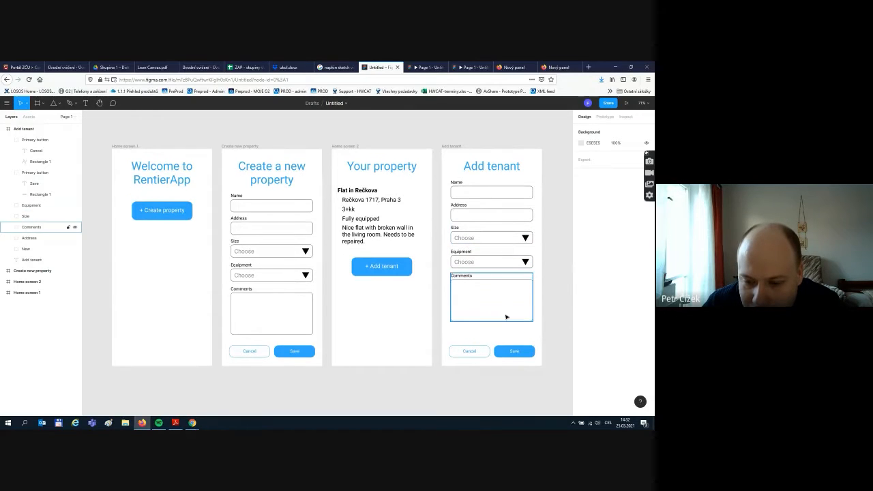
left_click(450, 144)
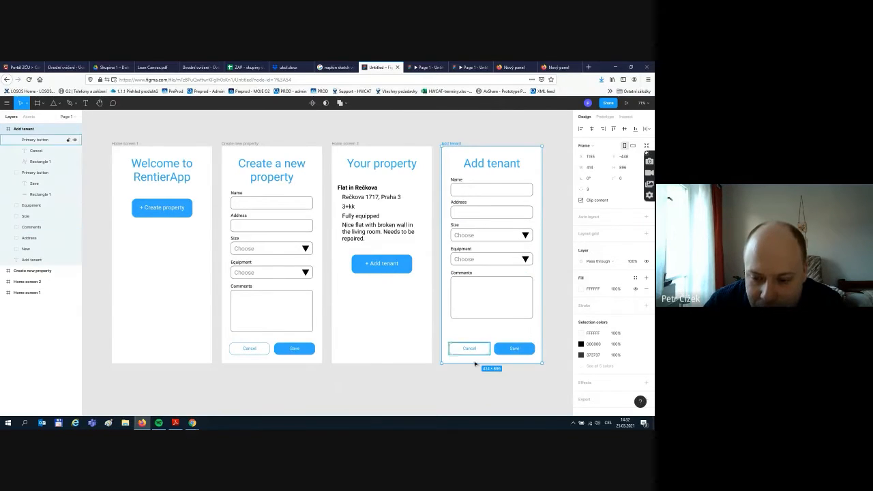
left_click_drag(469, 407, 467, 358)
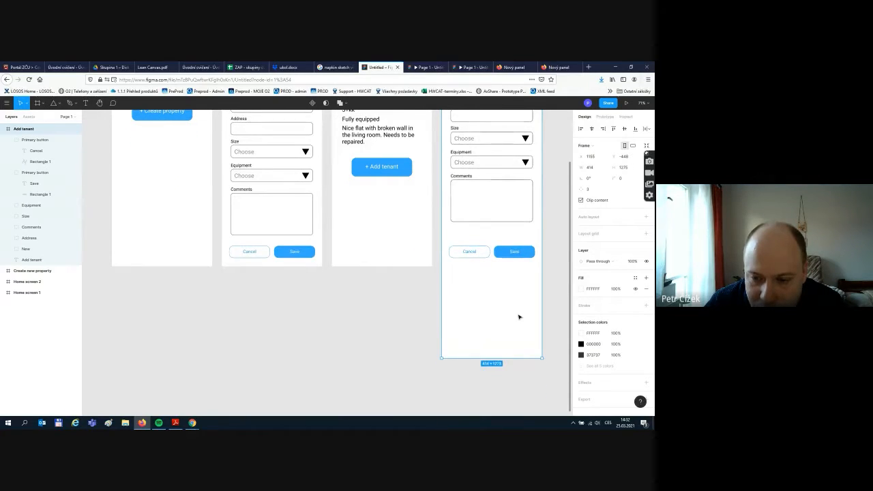
- Marquee-select Size, Equipment, Comments and both buttons in the Add tenant frame
scroll(518, 313, "up", 2)
left_click(558, 263)
scroll(559, 263, "up", 2)
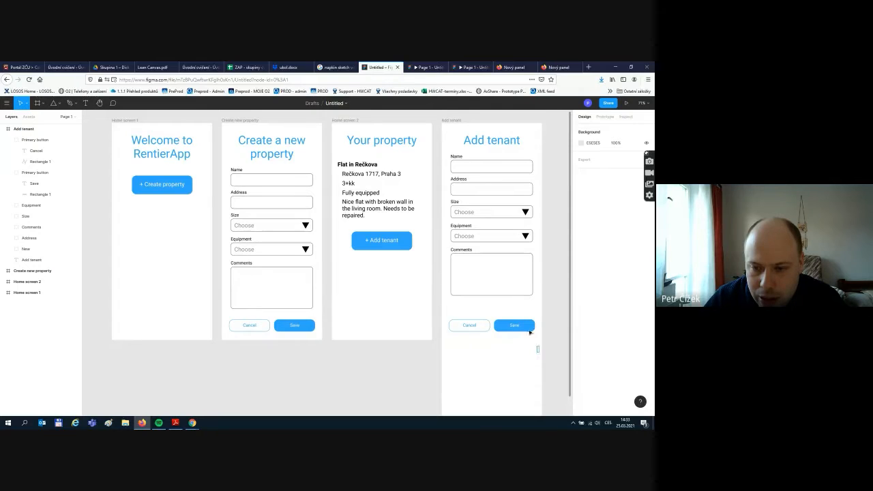
left_click_drag(537, 349, 478, 276)
- Move the lower fields down and paste a copy of the Address field beneath the original
left_click(523, 204)
left_click(524, 196)
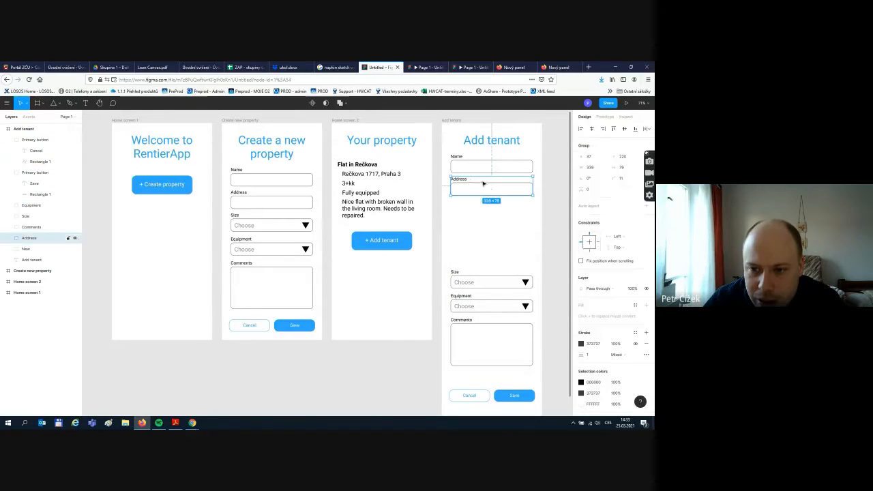
key("ctrl+v")
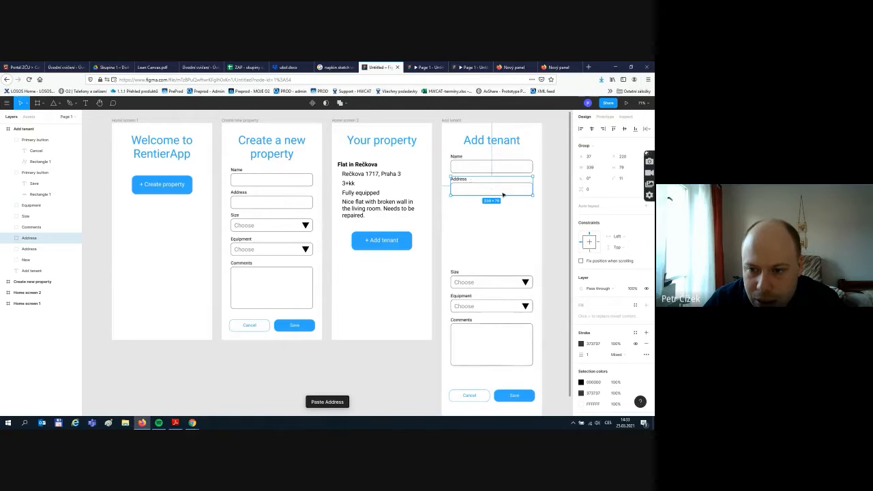
left_click_drag(504, 193, 460, 197)
- Relabel the copied field 'Date of birth'
double_click(460, 200)
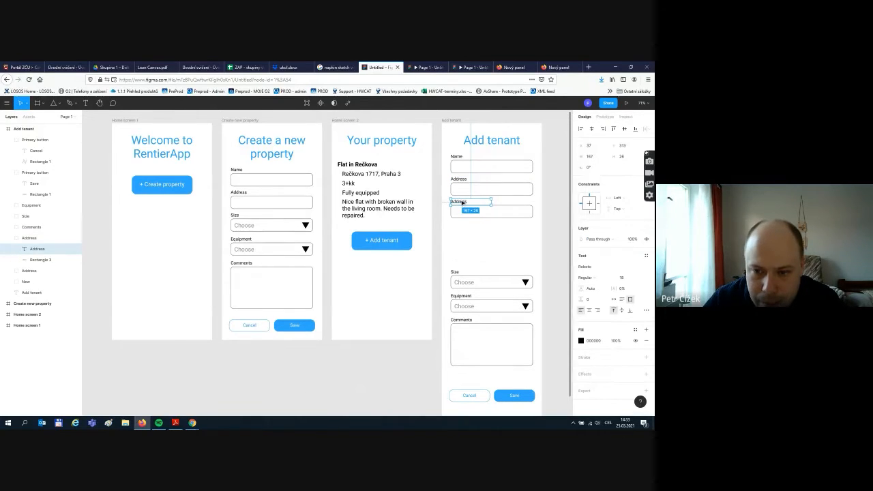
type("Date of")
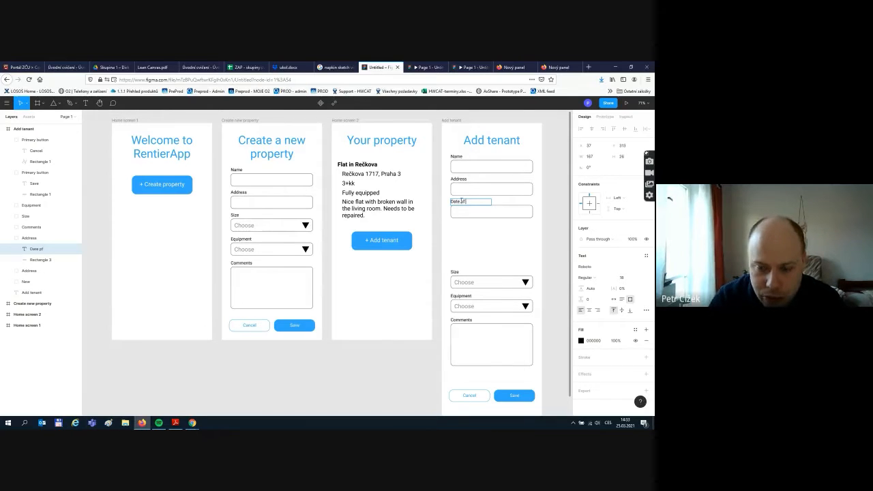
type(" pf")
key("BackSpace")
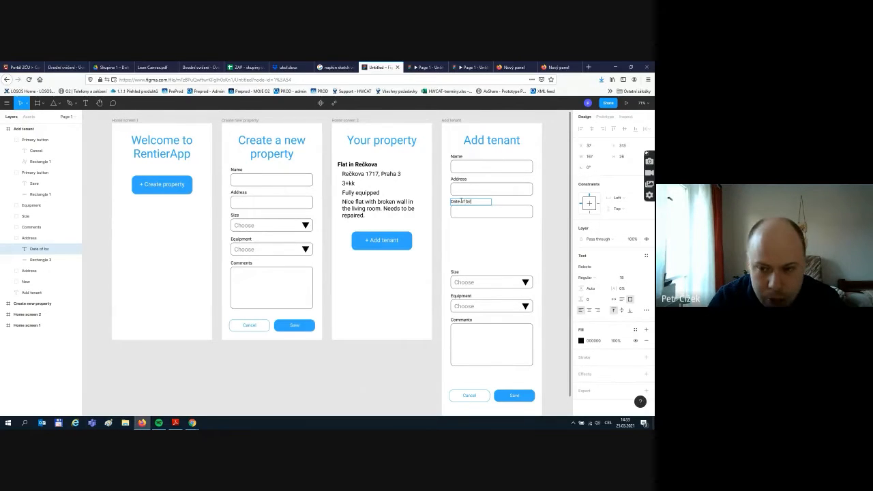
key("Escape")
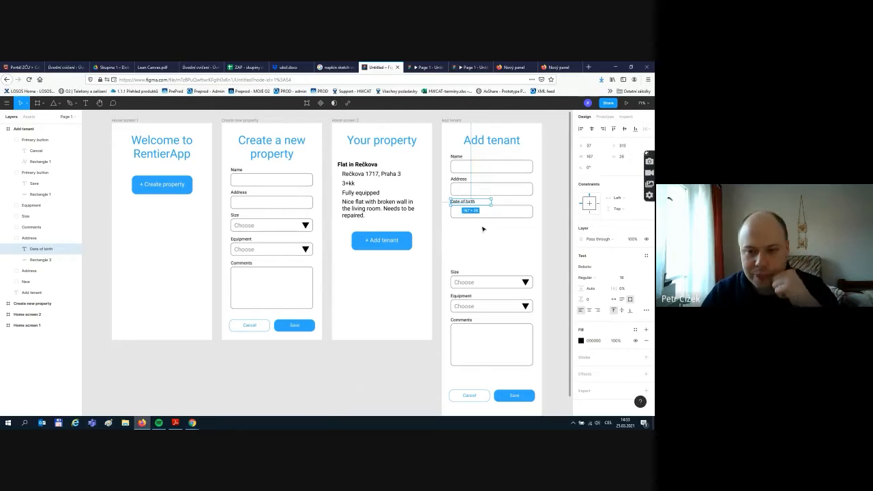
left_click(482, 229)
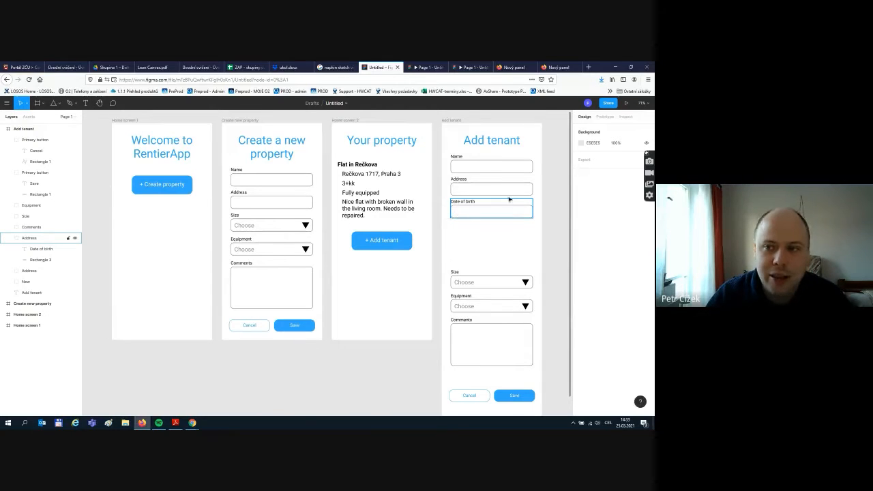
- Search Google for 'google icons' and open the Icons - Material Design result
left_click(573, 66)
left_click_drag(110, 80, 2, 80)
type("g")
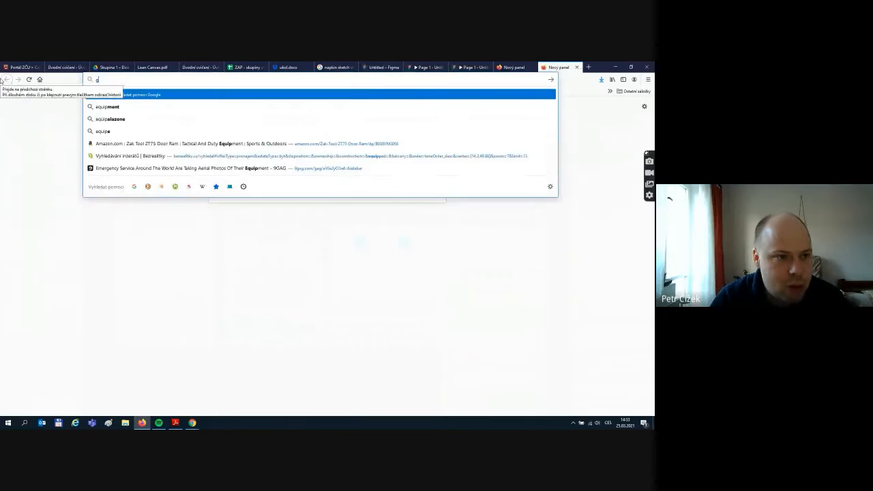
type("oogle font")
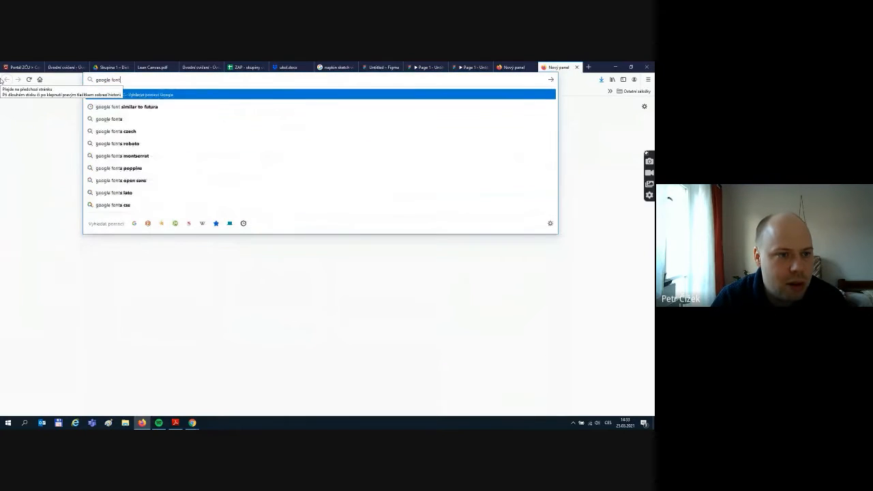
key("BackSpace")
key("BackSpace")
key("BackSpace")
key("BackSpace")
type("ico")
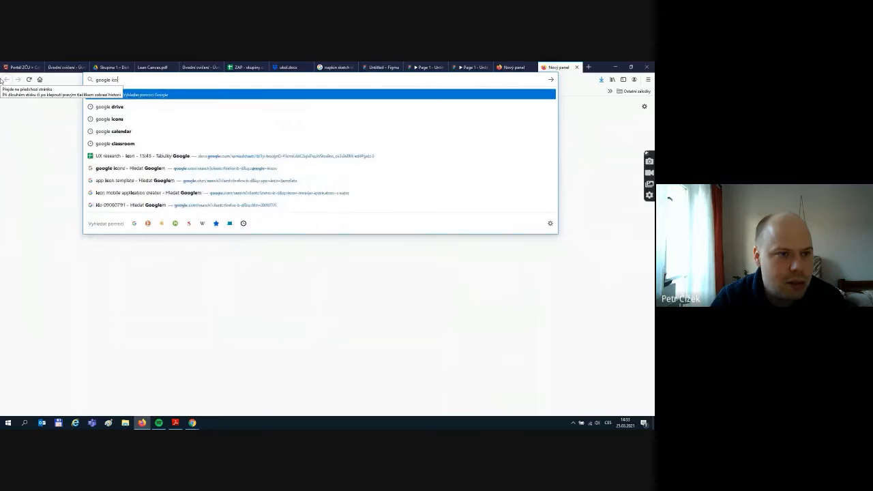
type("ns")
key("Return")
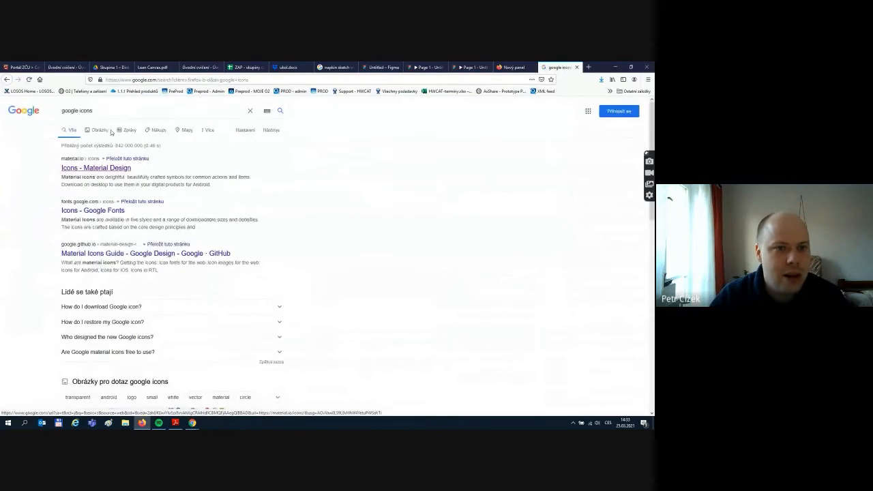
left_click(146, 79)
key("ctrl+c")
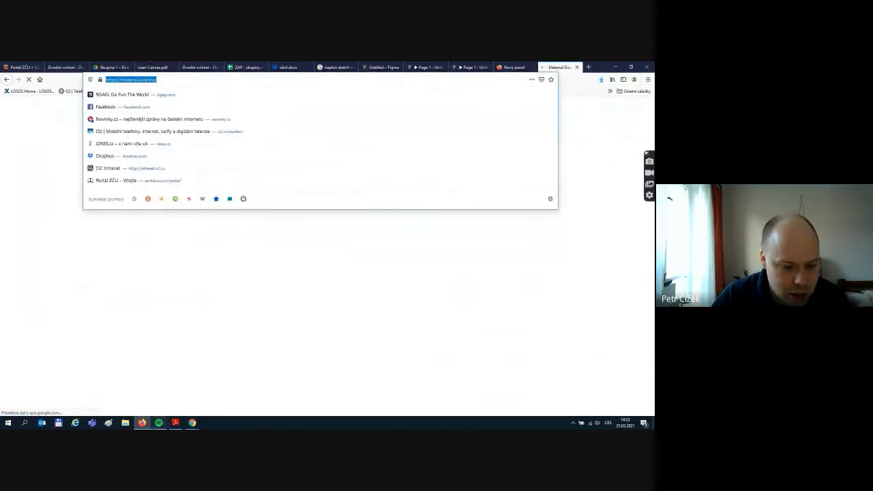
- Post the material.io/icons link in the meeting chat
left_click(192, 423)
left_click(148, 395)
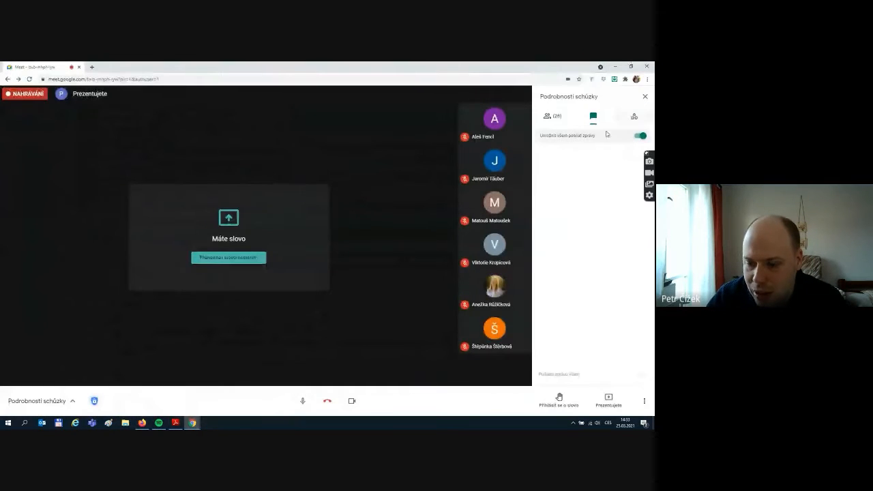
key("ctrl+v")
key("Return")
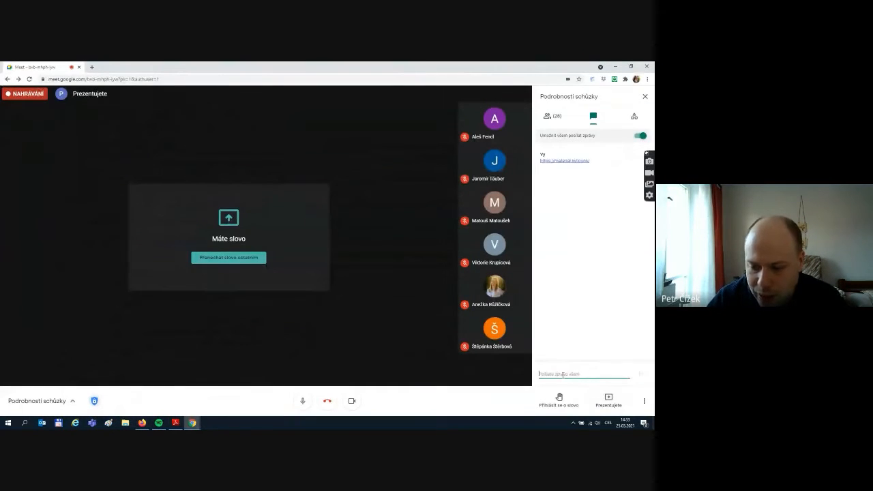
key("alt+Tab")
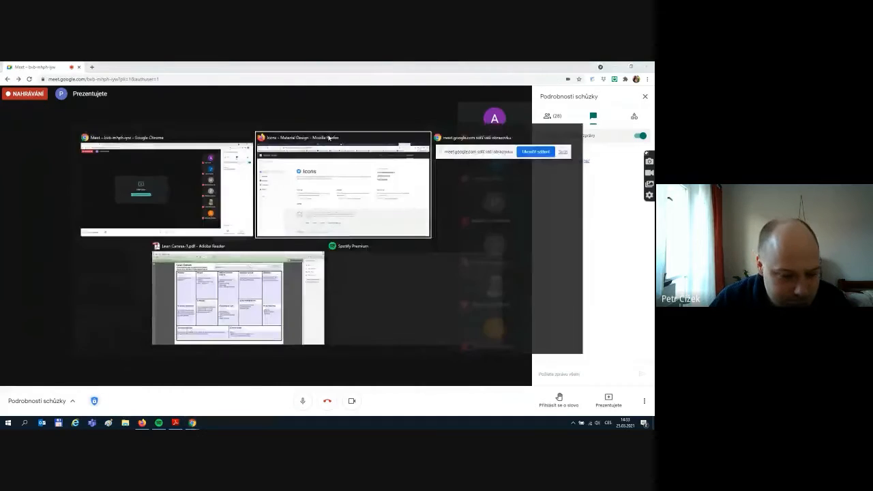
- Browse the Material Icons page, briefly checking the Figma design for comparison
left_click(143, 423)
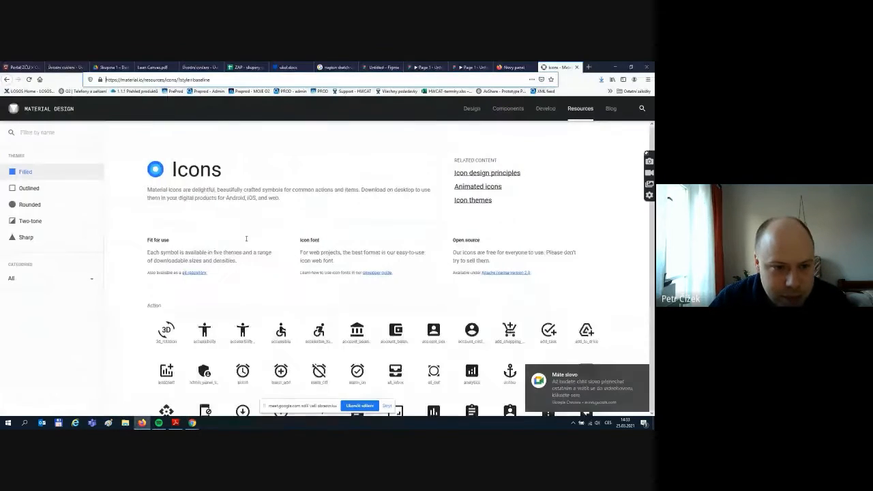
scroll(244, 219, "down", 2)
scroll(244, 219, "down", 3)
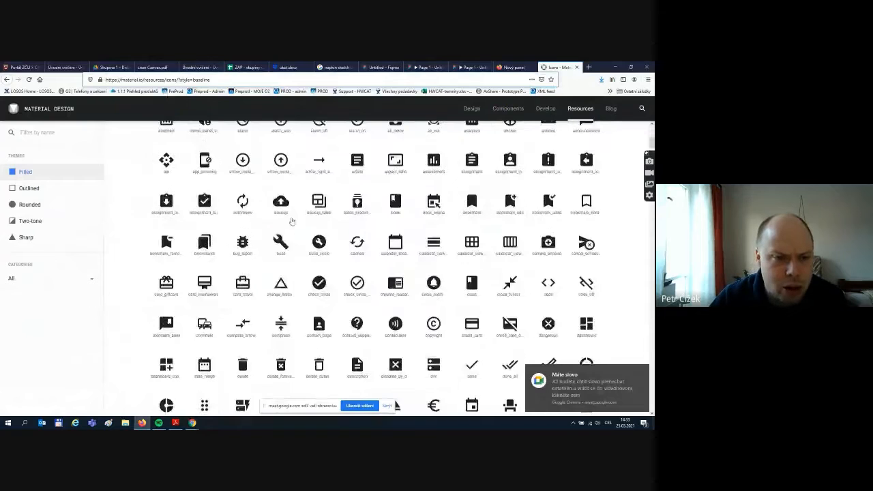
scroll(176, 218, "up", 6)
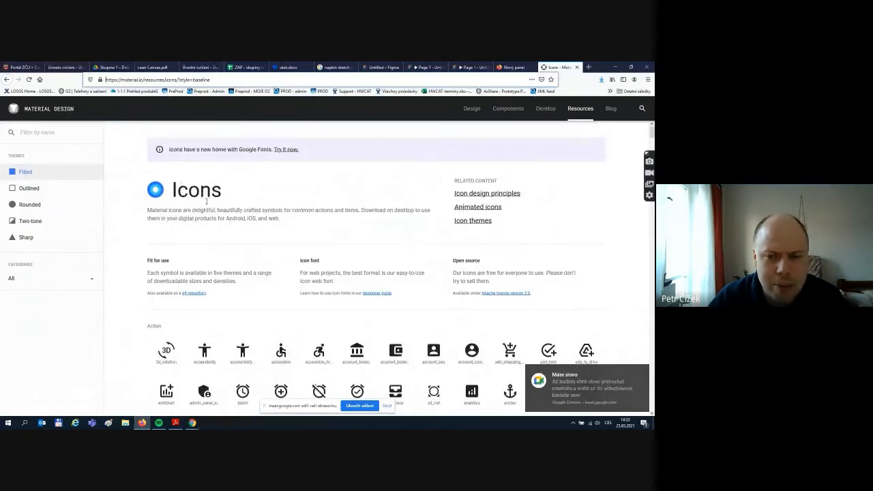
scroll(243, 215, "down", 3)
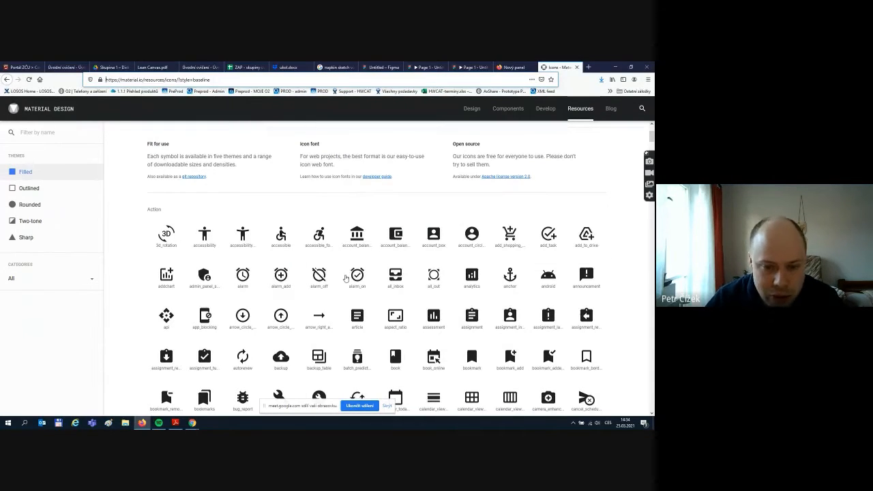
scroll(346, 277, "down", 3)
scroll(320, 282, "up", 3)
scroll(300, 291, "down", 1)
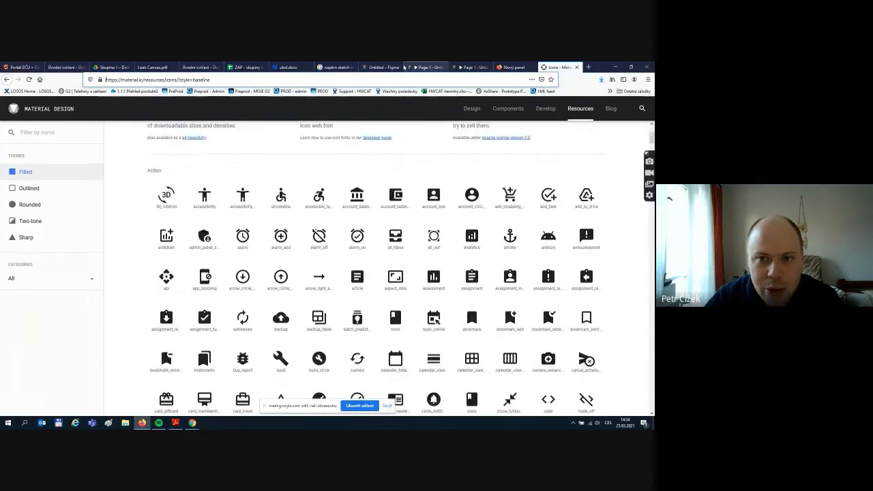
left_click(383, 67)
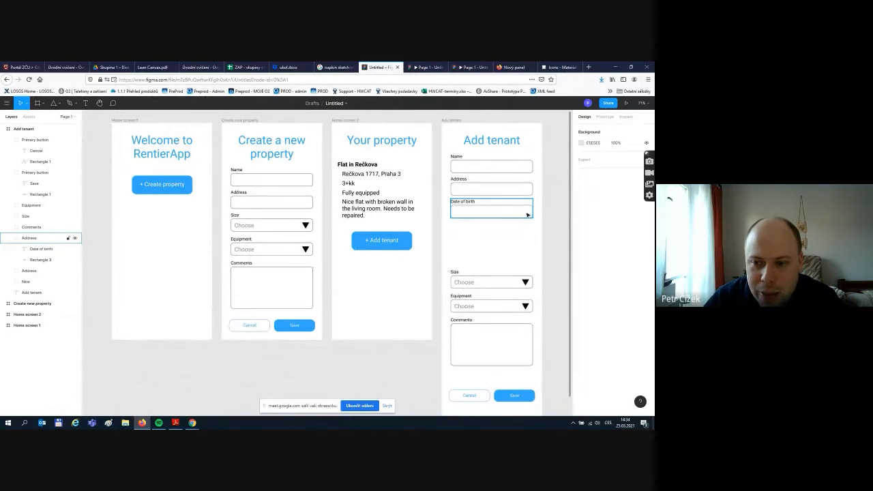
left_click(559, 67)
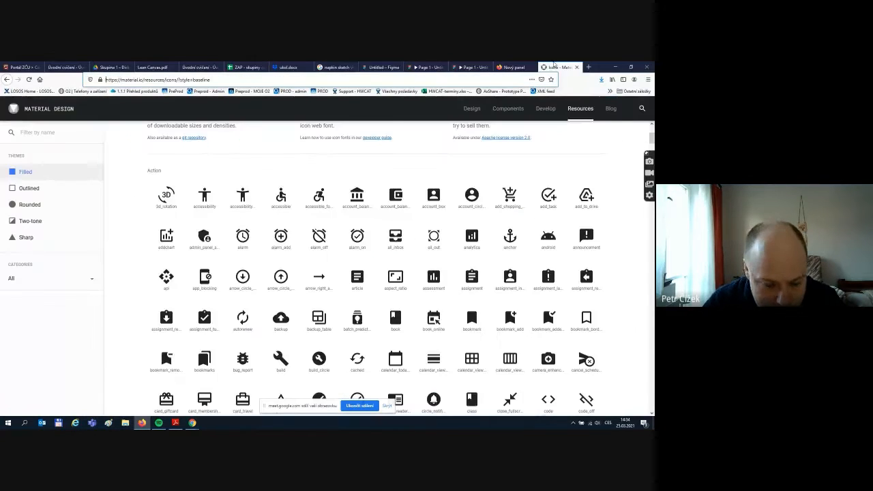
- Download the calendar_today icon as calendar_today-24px.svg and open its download folder
scroll(259, 293, "down", 1)
scroll(260, 293, "down", 1)
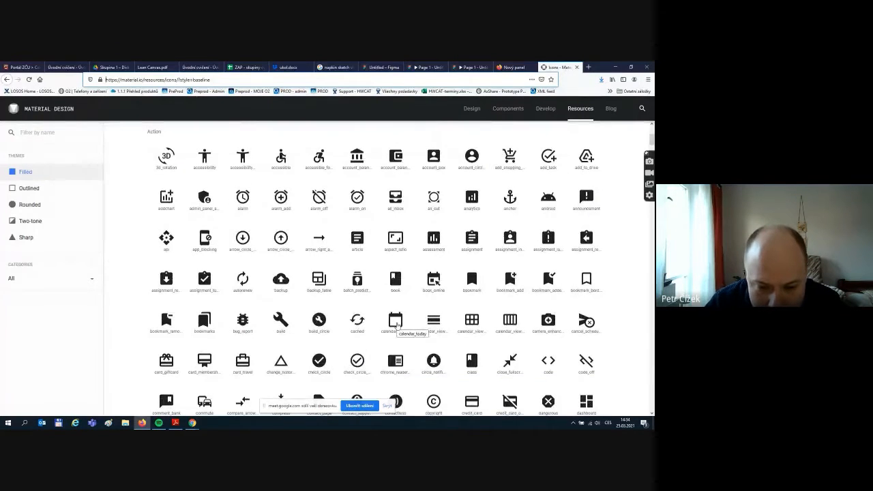
left_click(397, 325)
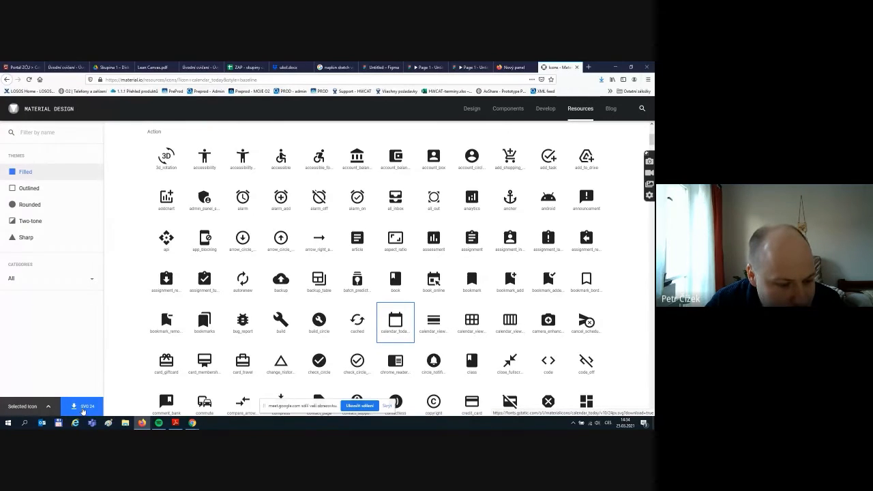
left_click(83, 409)
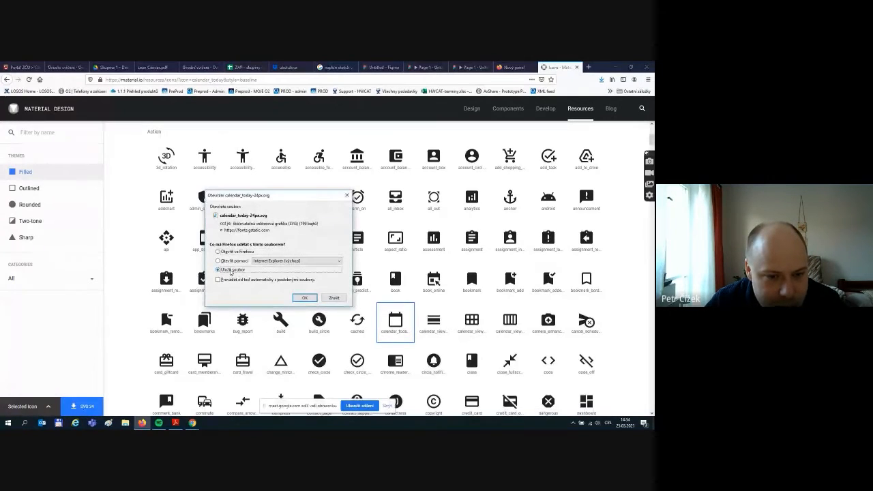
left_click(304, 298)
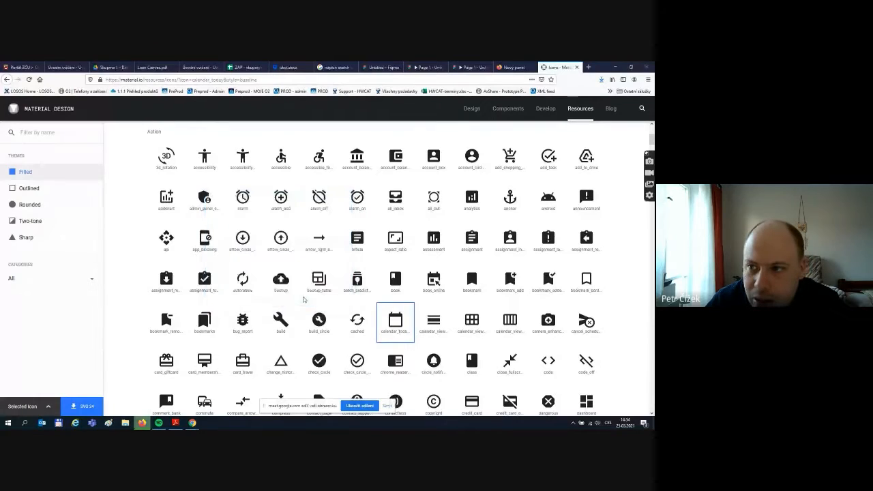
left_click(599, 79)
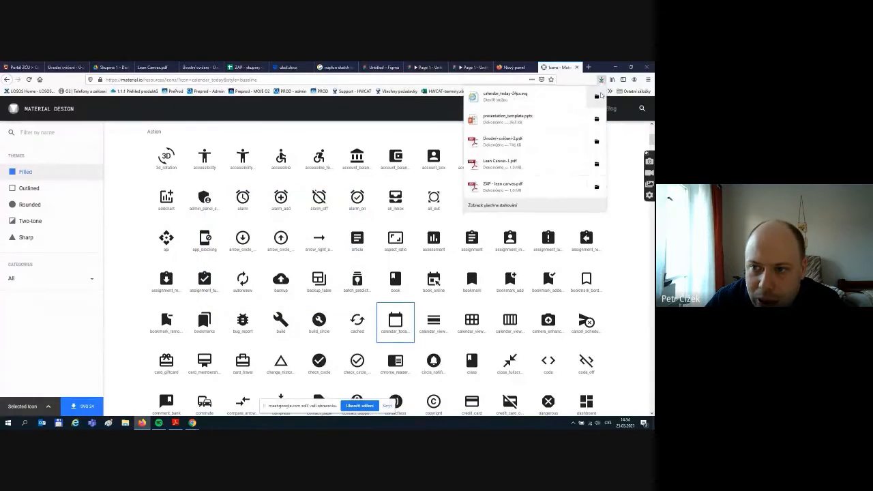
left_click(601, 96)
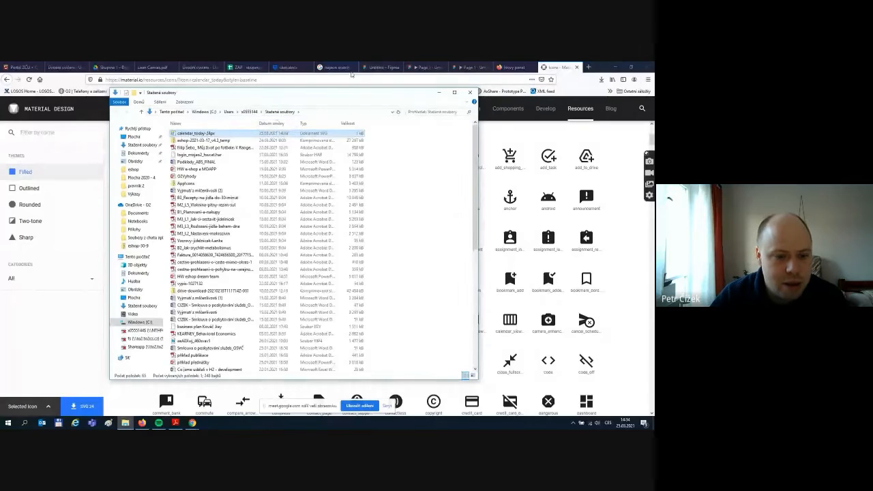
- Arrange the File Explorer and browser windows side by side
left_click_drag(327, 93, 229, 116)
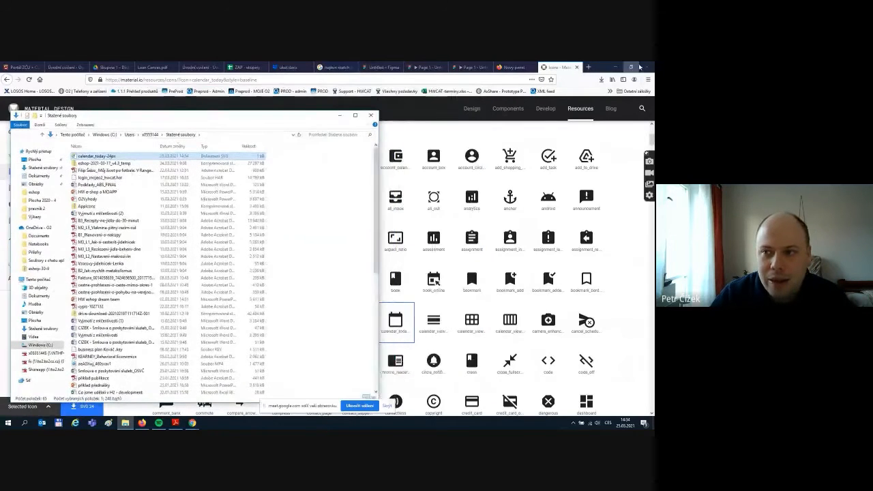
left_click(632, 67)
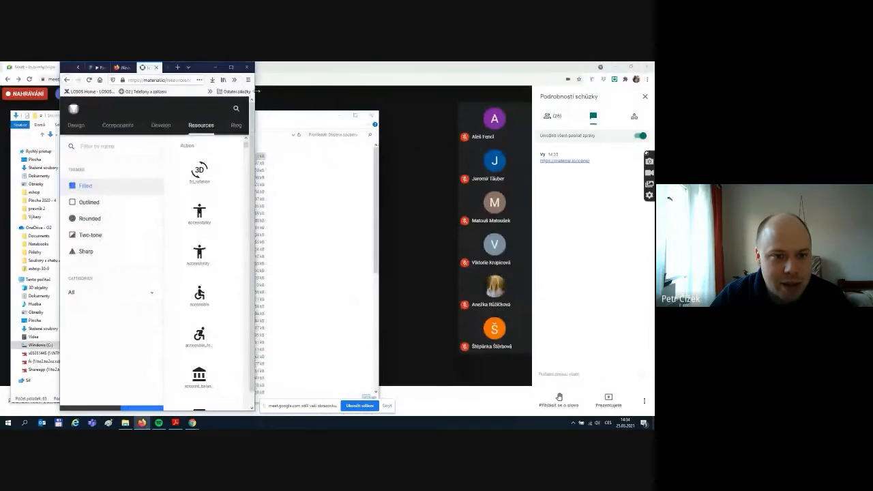
left_click_drag(256, 91, 597, 90)
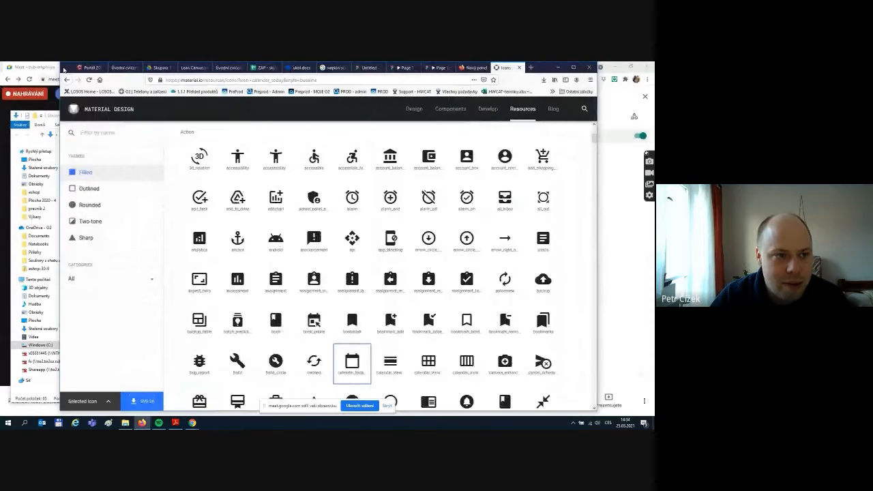
left_click_drag(66, 70, 127, 71)
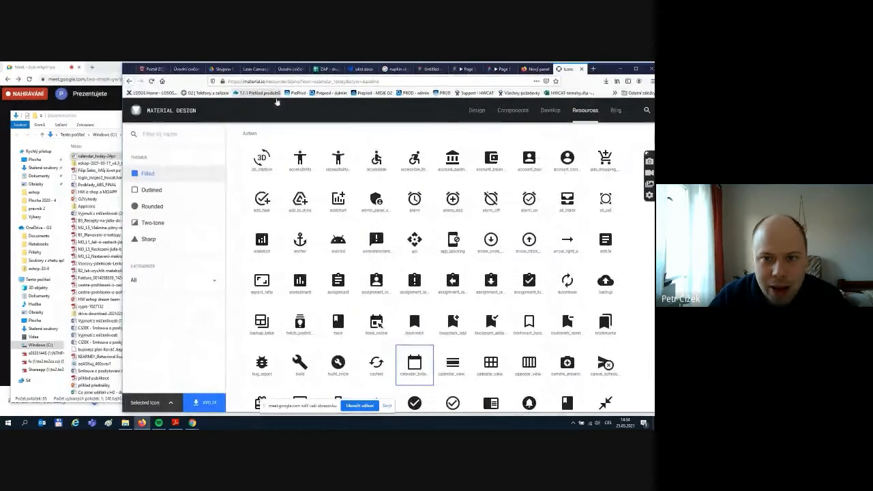
- Drag calendar_today-24px.svg from File Explorer into the Add tenant frame
left_click(431, 69)
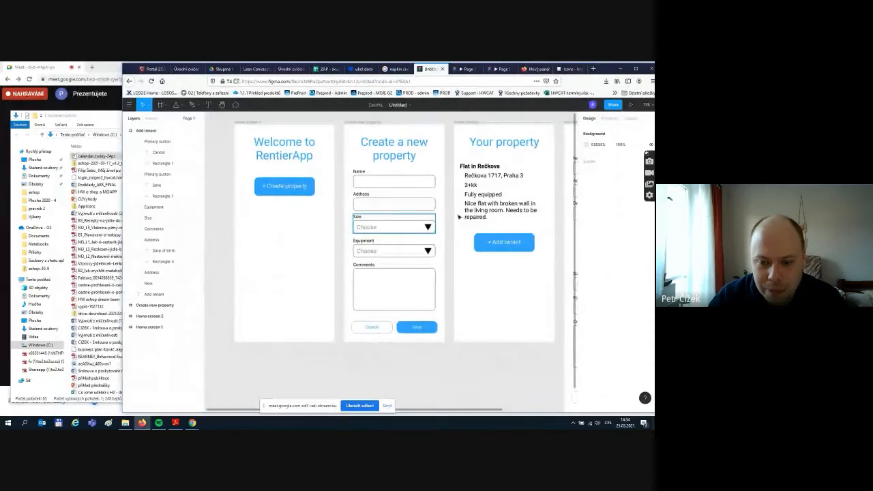
left_click_drag(460, 411, 561, 408)
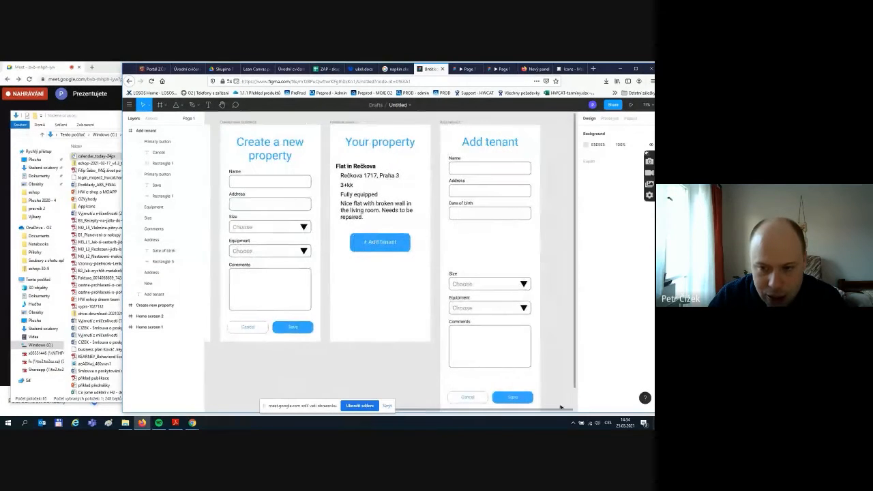
left_click(110, 156)
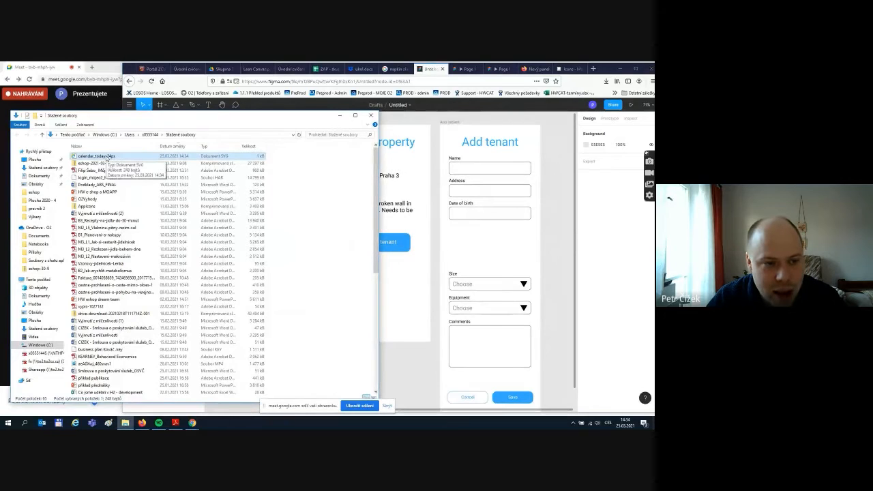
left_click_drag(106, 158, 513, 252)
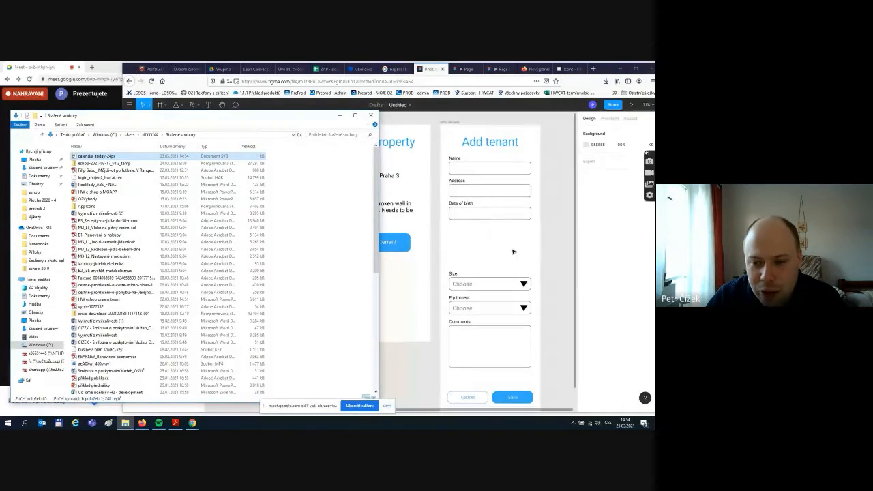
left_click(538, 251)
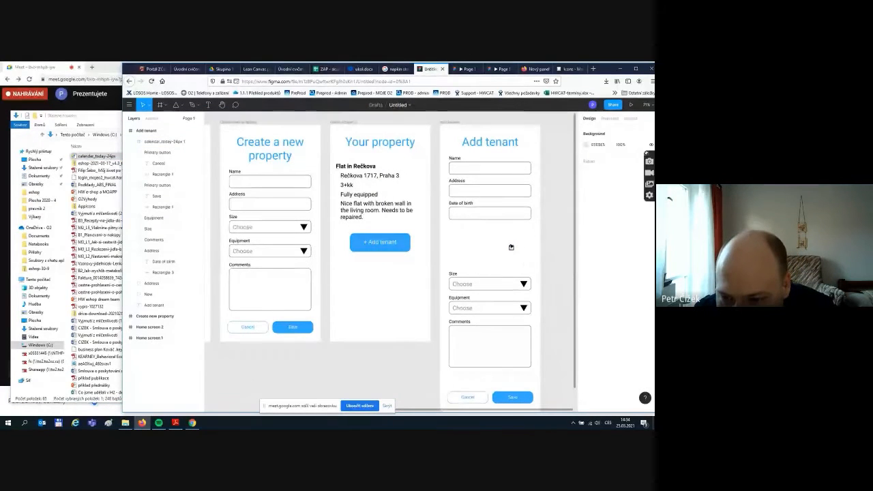
- Try red and green on the calendar icon, then reset its colour to black 000000
left_click(511, 247)
left_click(521, 239)
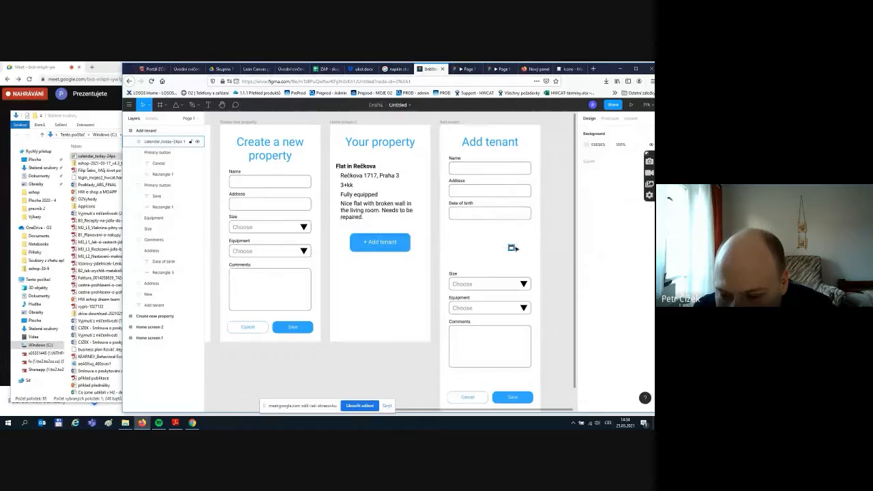
left_click_drag(510, 248, 467, 206)
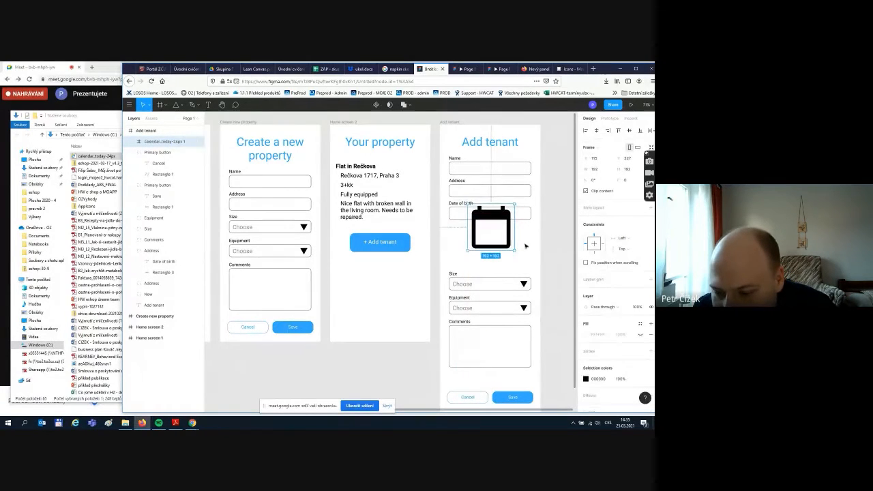
key("Escape")
left_click(492, 220)
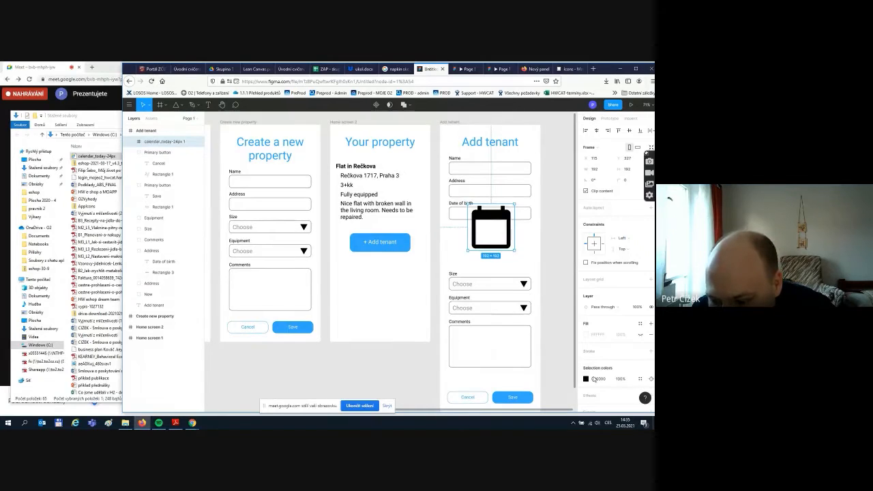
left_click(585, 379)
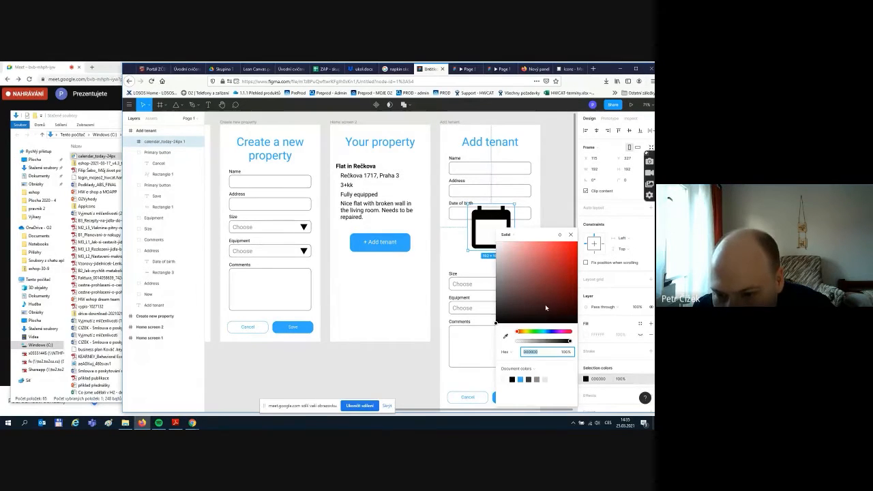
left_click_drag(546, 306, 514, 275)
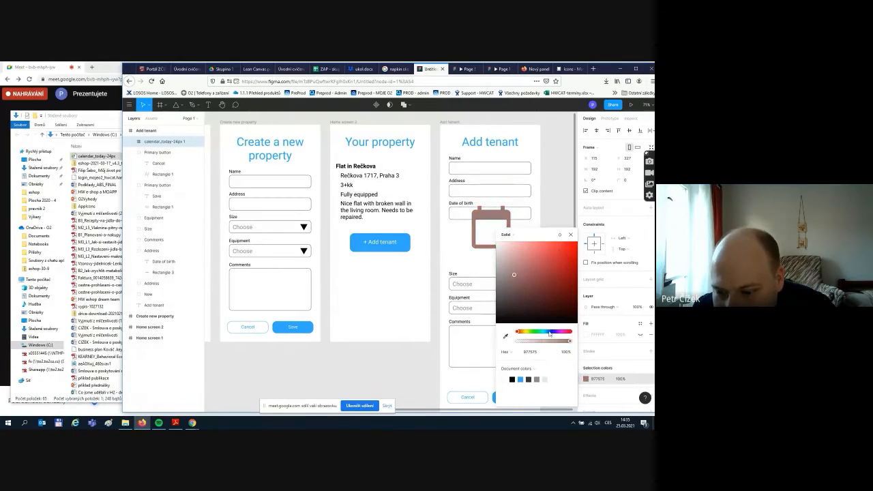
left_click_drag(550, 332, 538, 331)
left_click(566, 246)
left_click_drag(566, 250, 537, 249)
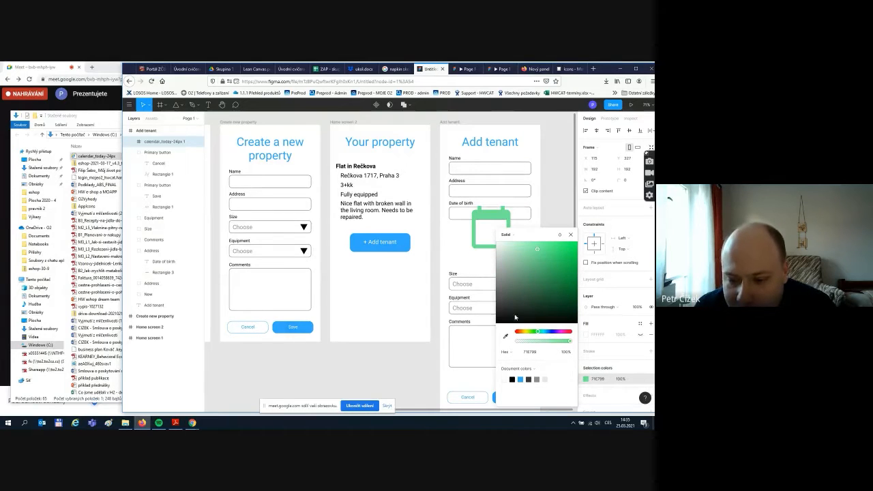
left_click(512, 379)
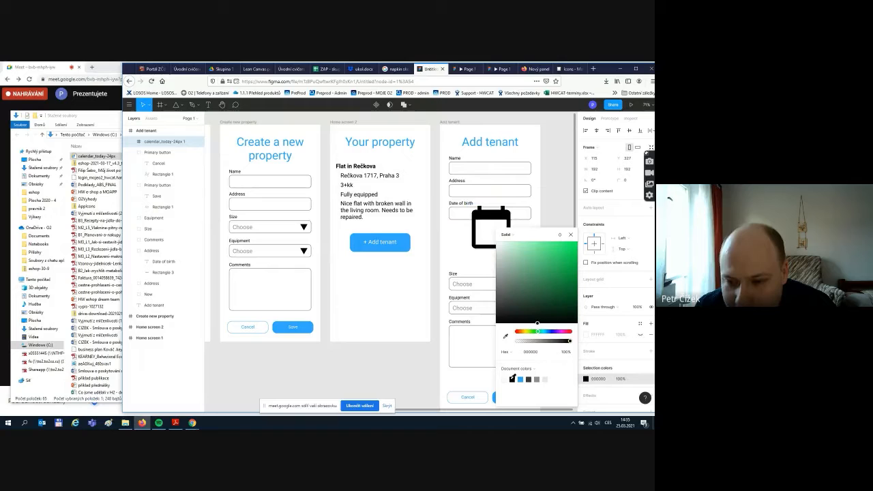
left_click(571, 235)
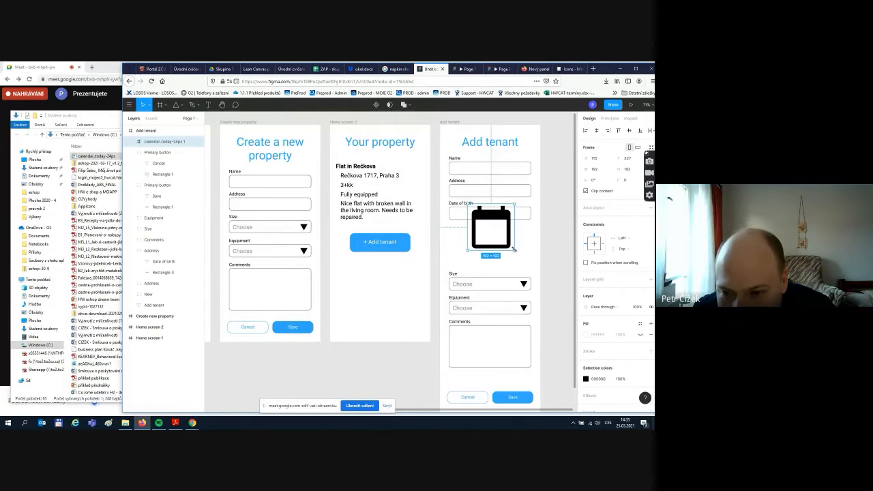
- Shrink the calendar icon to 30×30 and place it at the Date of birth field's right end
left_click_drag(515, 249, 513, 248)
left_click_drag(467, 204, 521, 211)
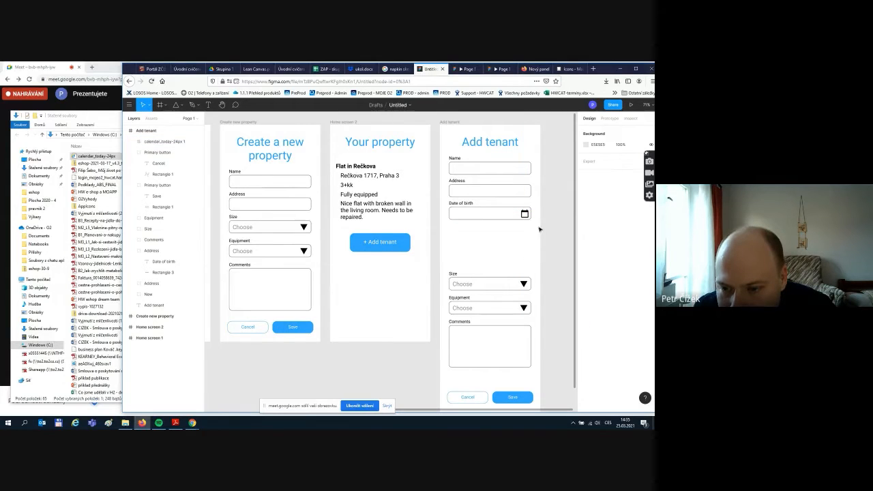
left_click_drag(525, 215, 526, 215)
left_click(506, 230)
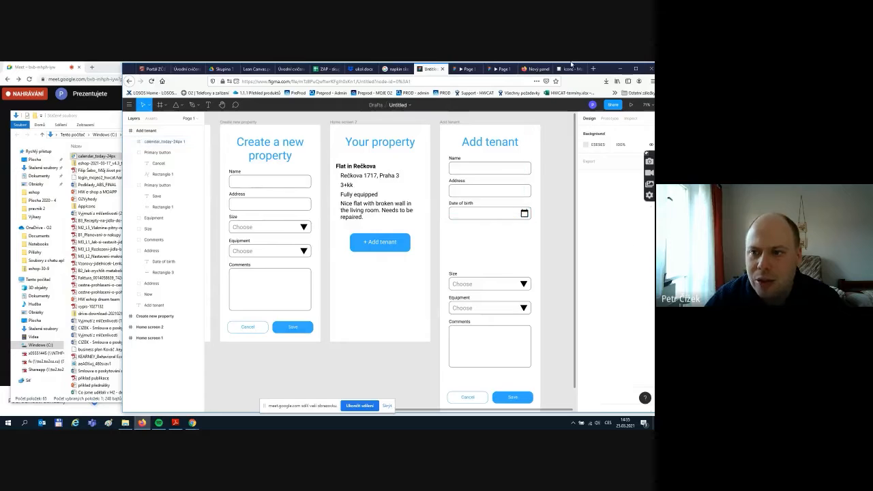
- Go back to the Material Design icons page and search it for 'calend'
left_click(571, 64)
key("alt+Tab")
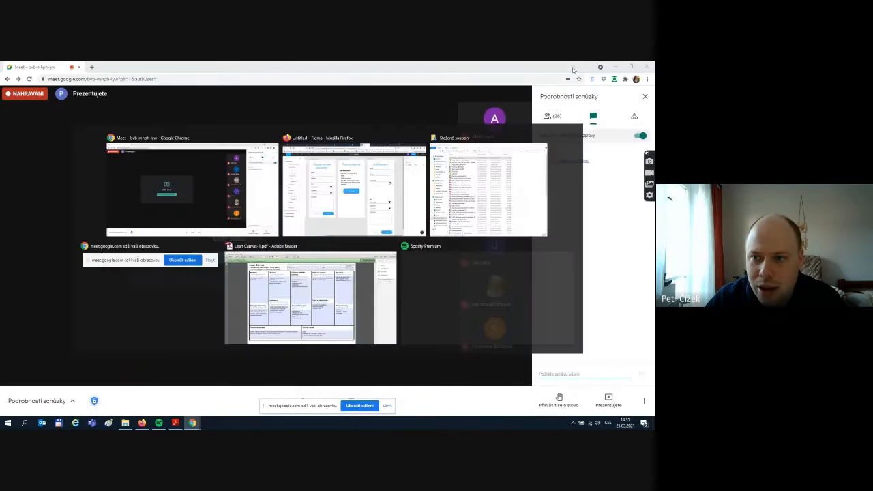
left_click(566, 67)
scroll(410, 281, "down", 3)
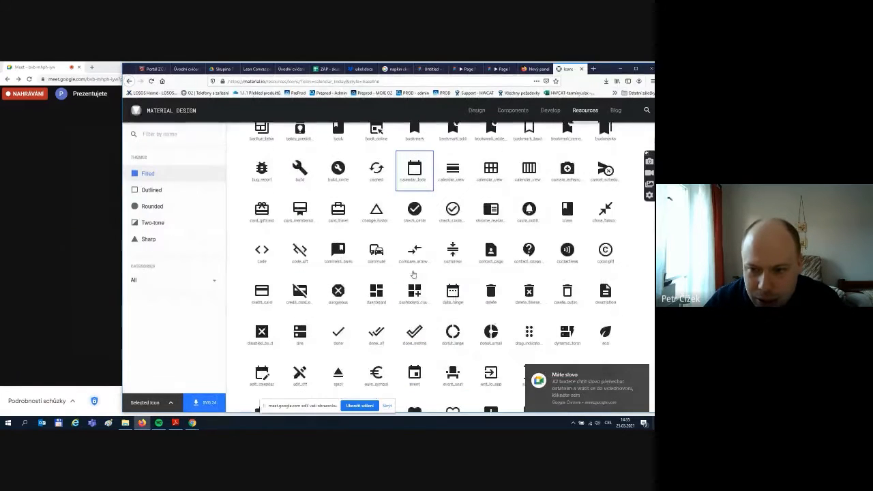
scroll(411, 276, "up", 2)
key("ctrl+f")
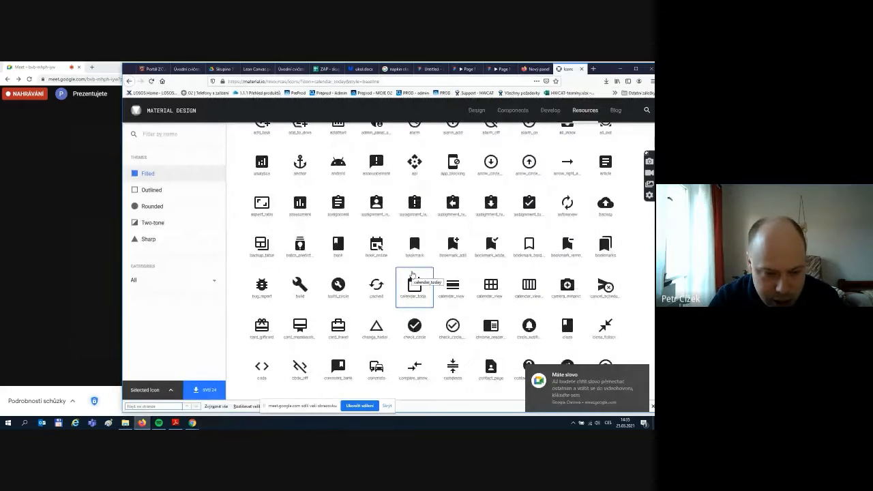
type("calen")
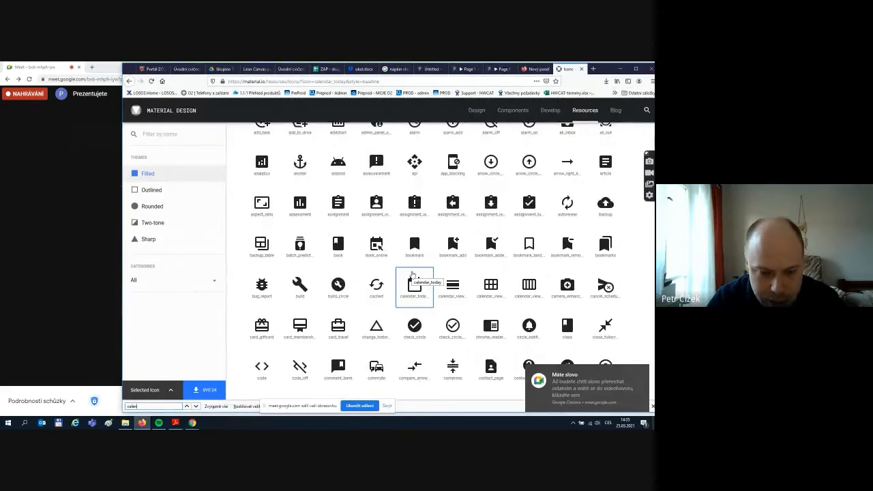
type("d")
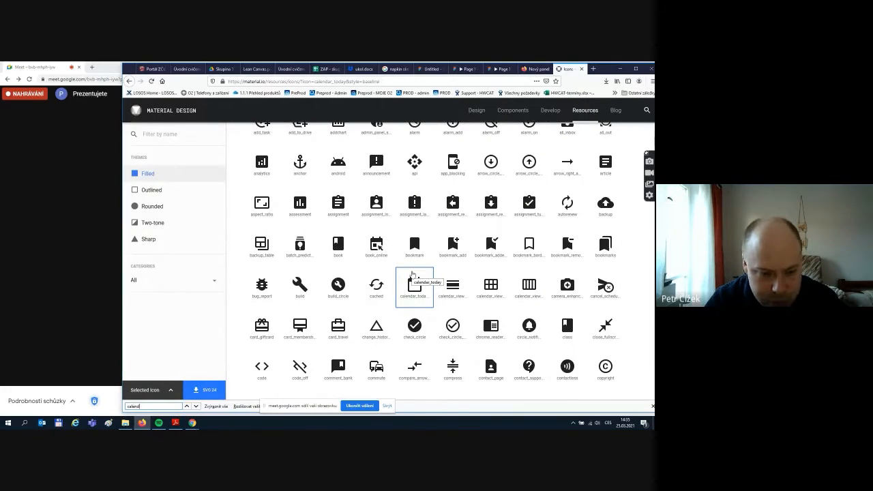
left_click(387, 407)
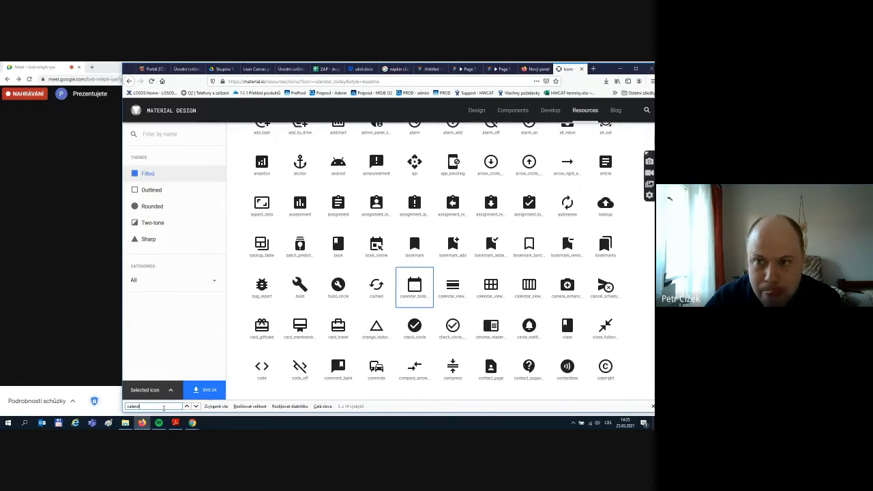
key("Escape")
scroll(473, 319, "up", 2)
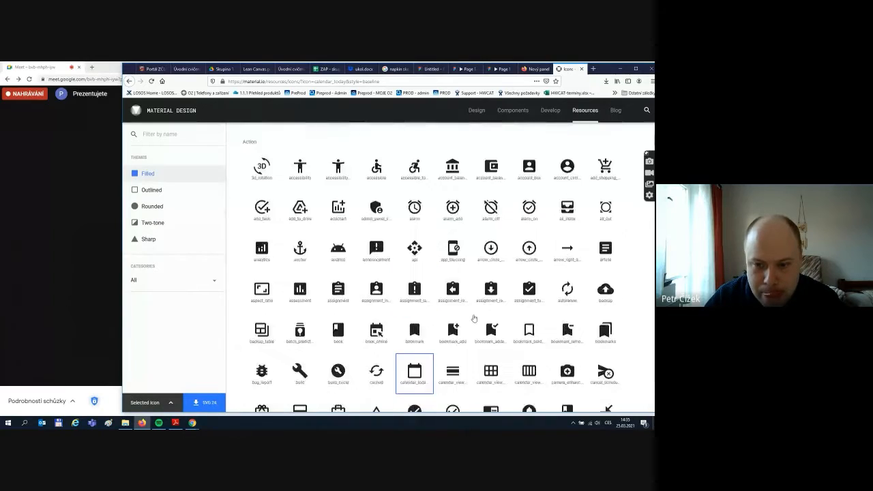
scroll(474, 318, "up", 3)
- Locate the event icon among the calendar matches and download it as event-24px.svg
key("ctrl+f")
type("ca")
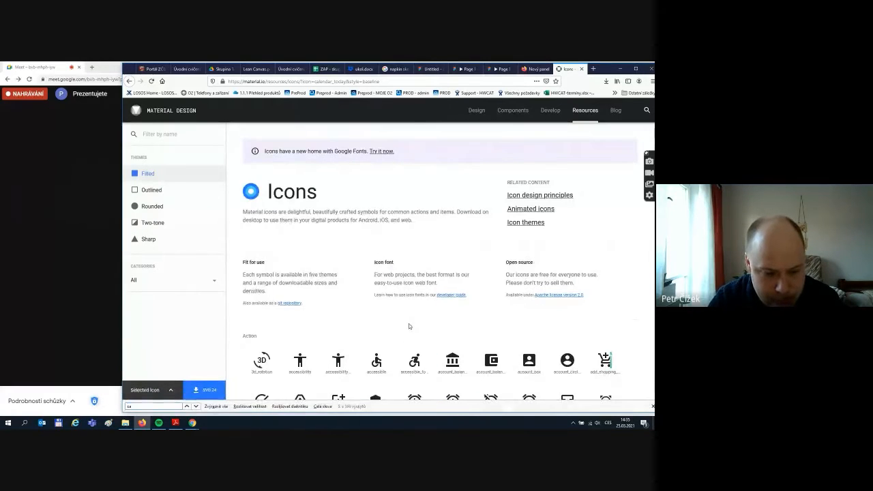
type("lend")
key("Return")
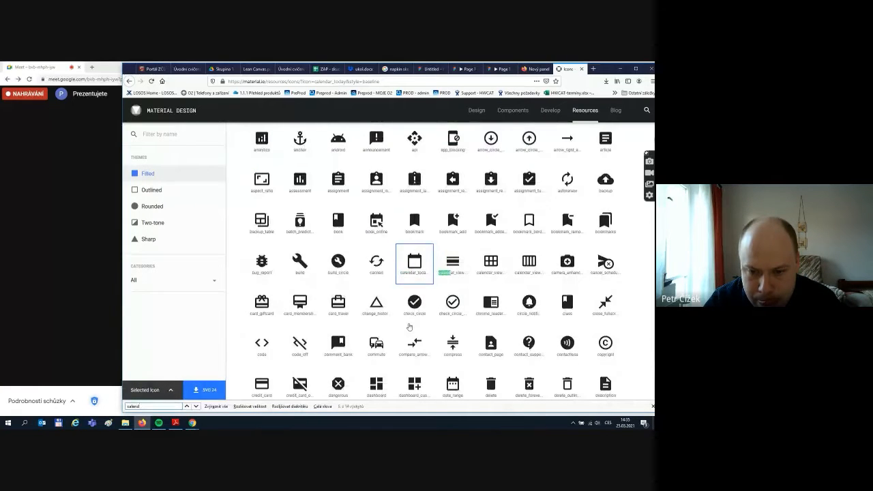
key("Return")
key("Return")
key("Return")
key("Return")
key("Return")
key("Return")
key("Return")
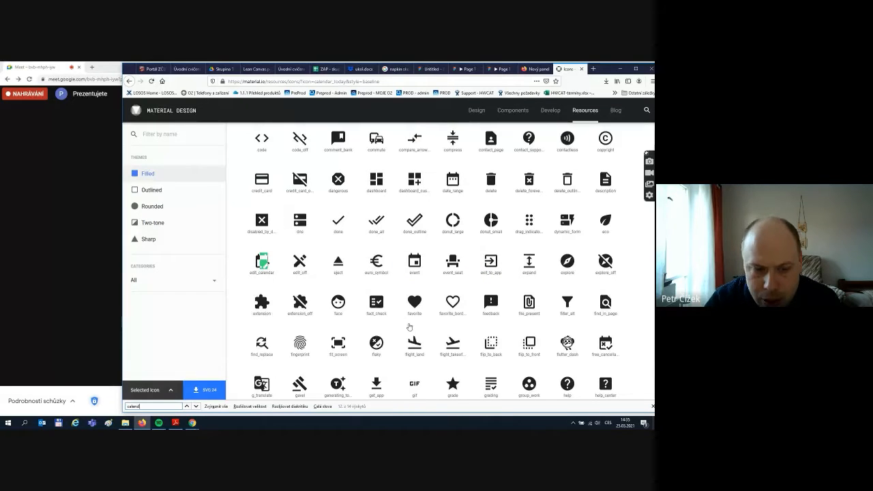
left_click(232, 291)
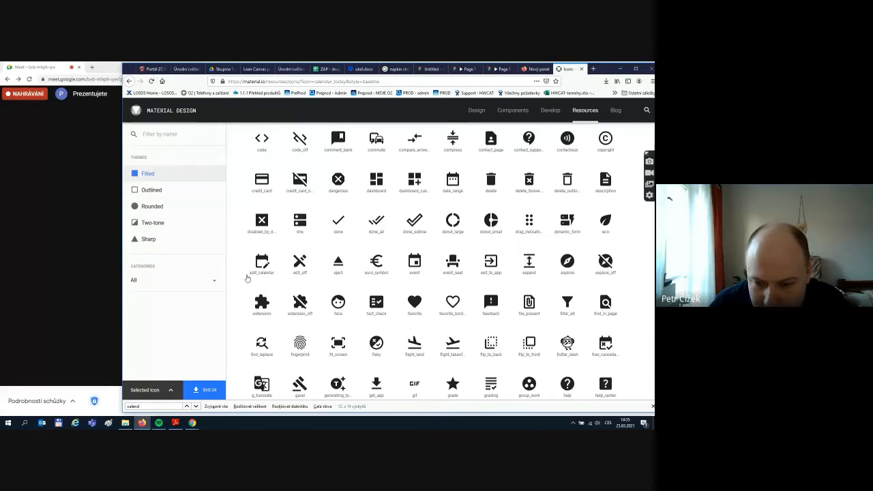
left_click(413, 267)
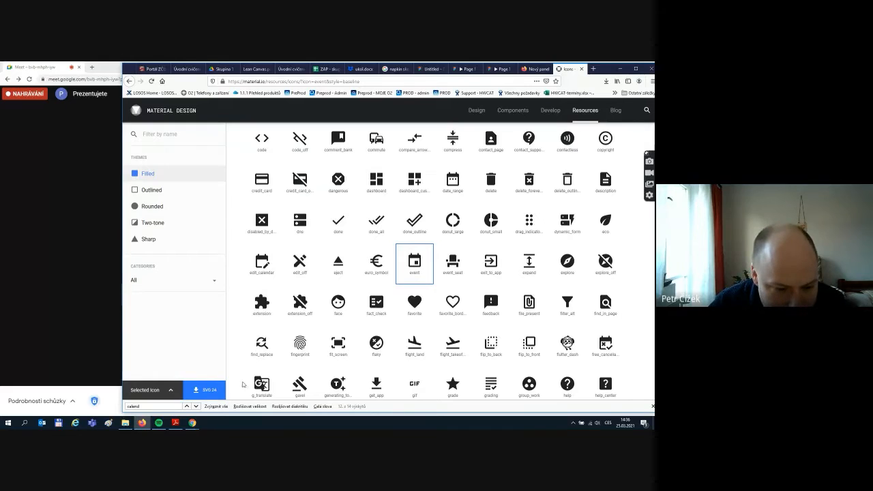
left_click(204, 390)
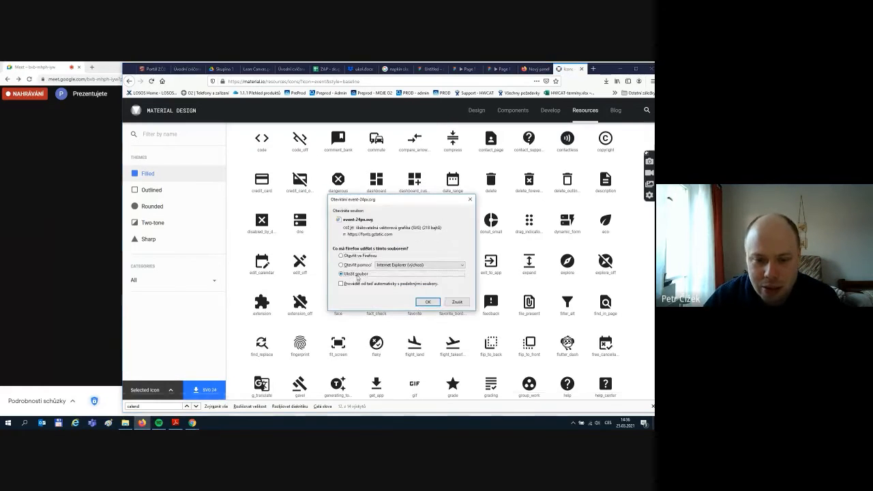
left_click(428, 301)
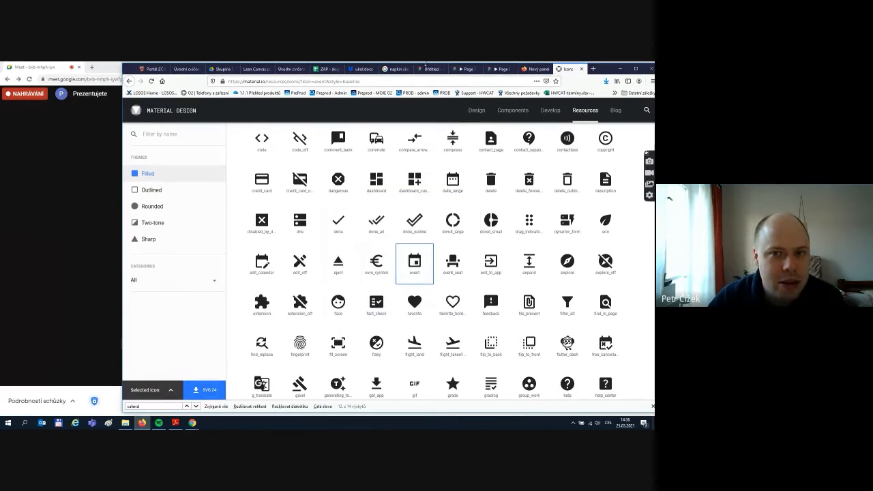
left_click(426, 67)
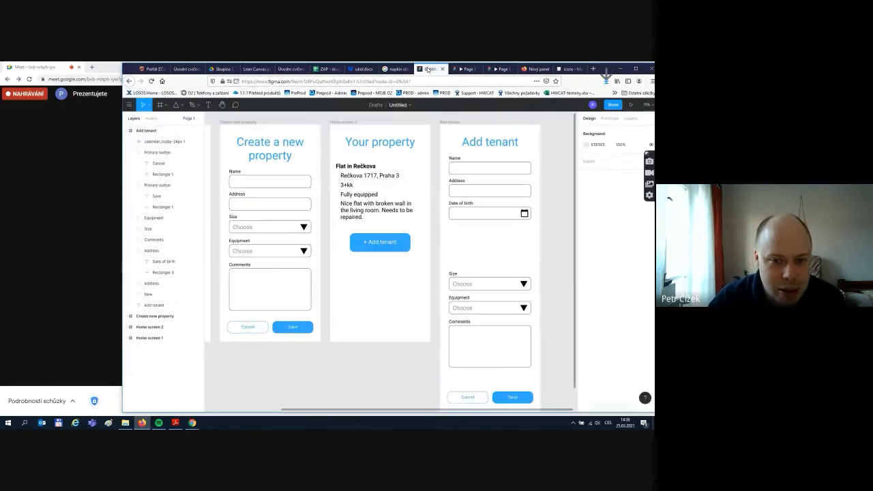
- Bring event-24px.svg in from Downloads, delete the old calendar icon, and fit the new one in Date of birth
left_click(125, 423)
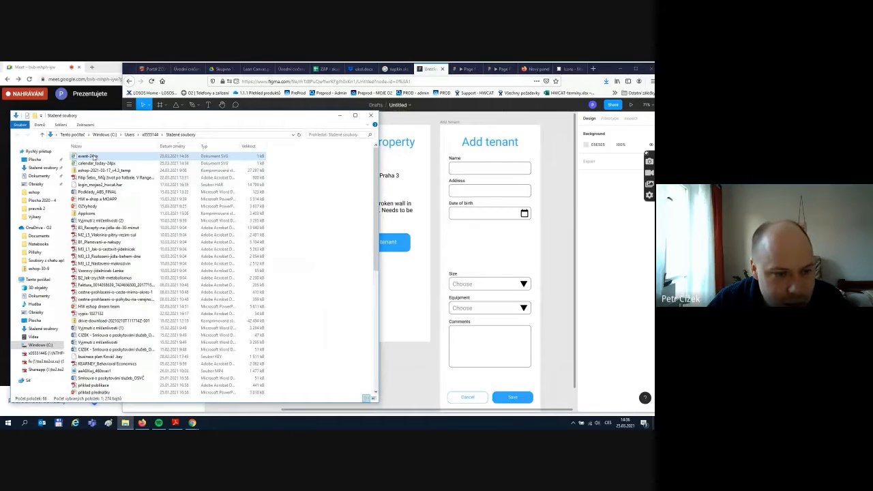
left_click_drag(96, 157, 479, 252)
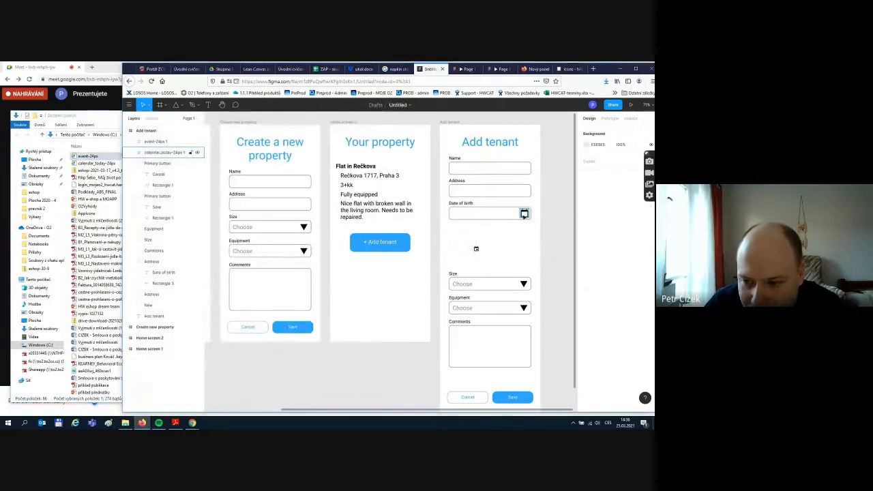
key("Delete")
left_click_drag(476, 249, 525, 214)
left_click(534, 237)
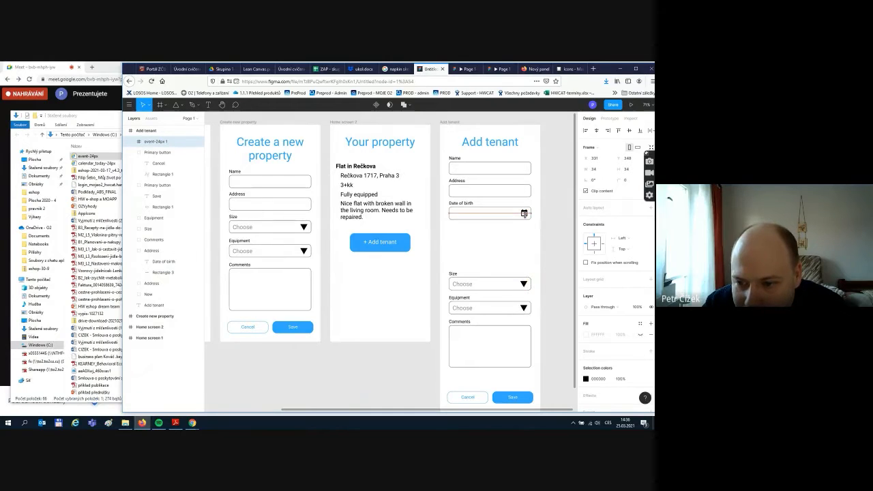
left_click(517, 241)
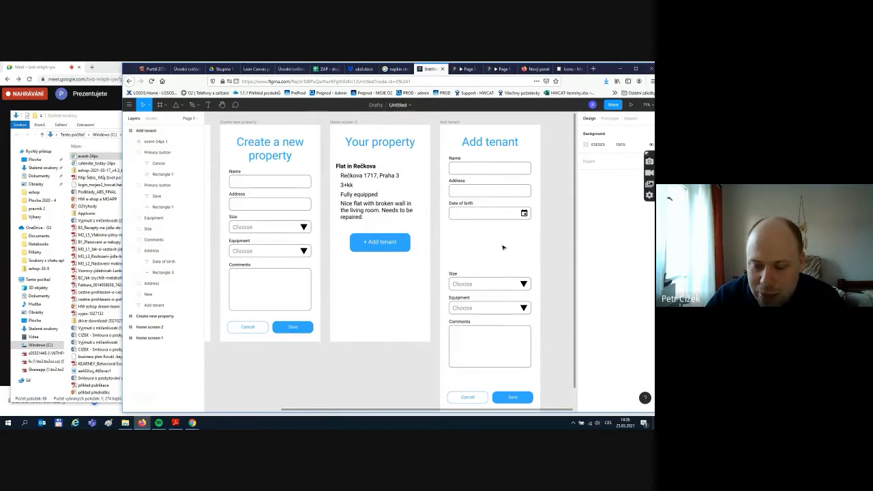
- Move the Size dropdown up under Date of birth and relabel it Gender
left_click_drag(476, 286, 456, 229)
double_click(456, 230)
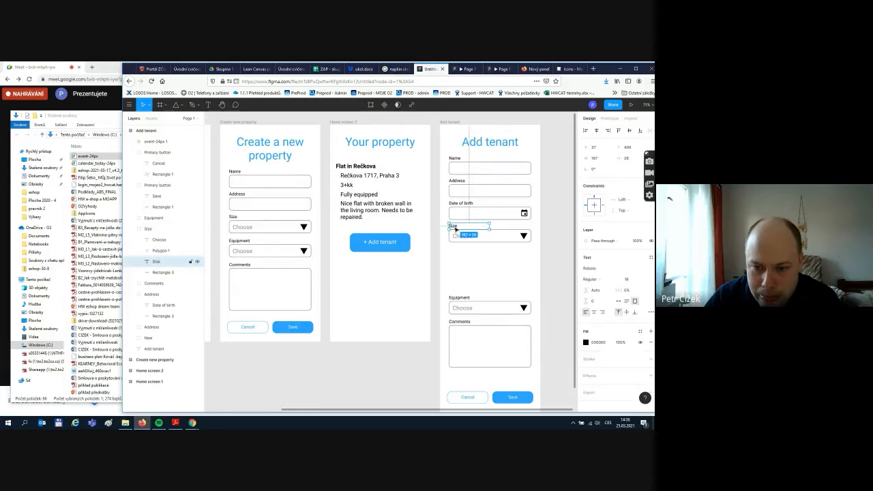
double_click(454, 226)
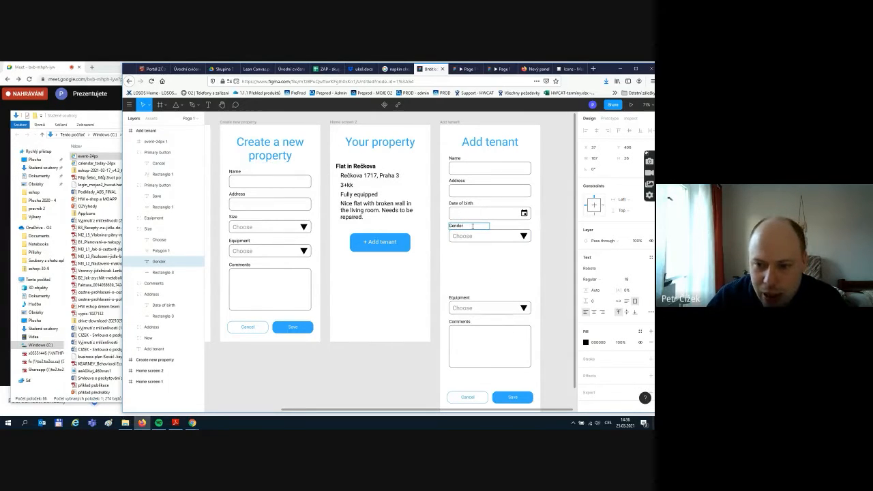
key("Escape")
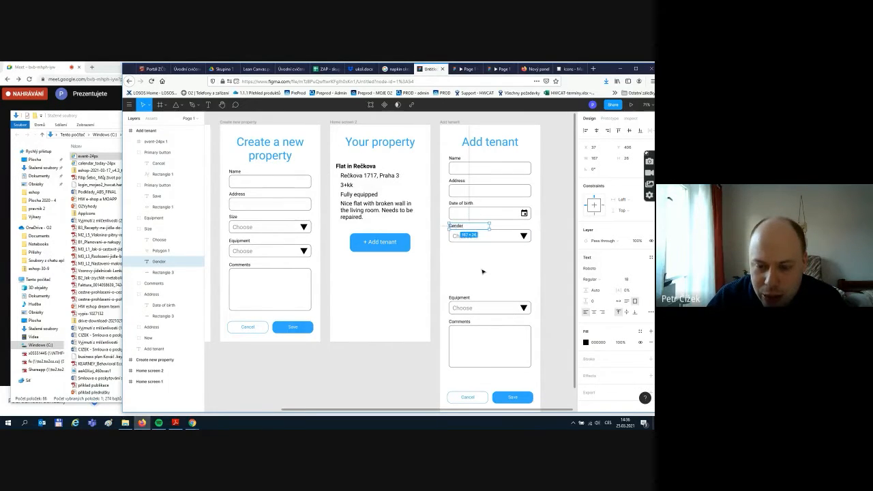
- Collapse the layer groups and rename the Name field's layer to 'name'
left_click(130, 229)
left_click(130, 185)
left_click(130, 152)
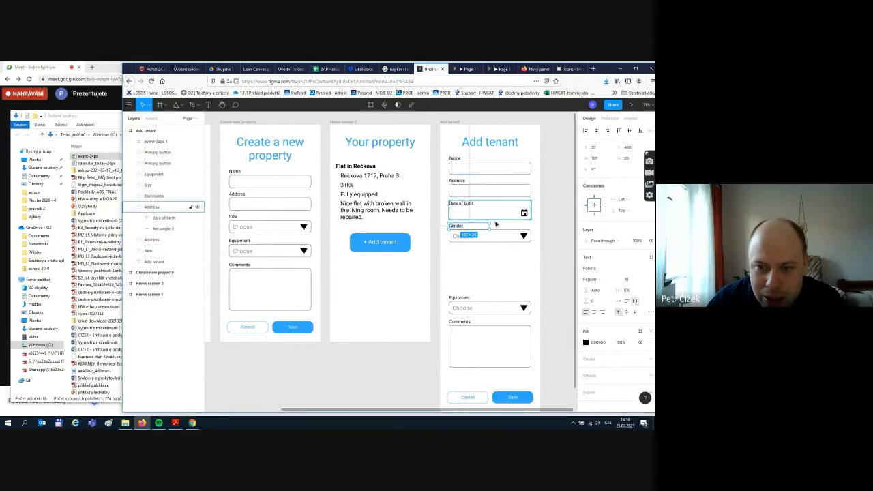
left_click(496, 193)
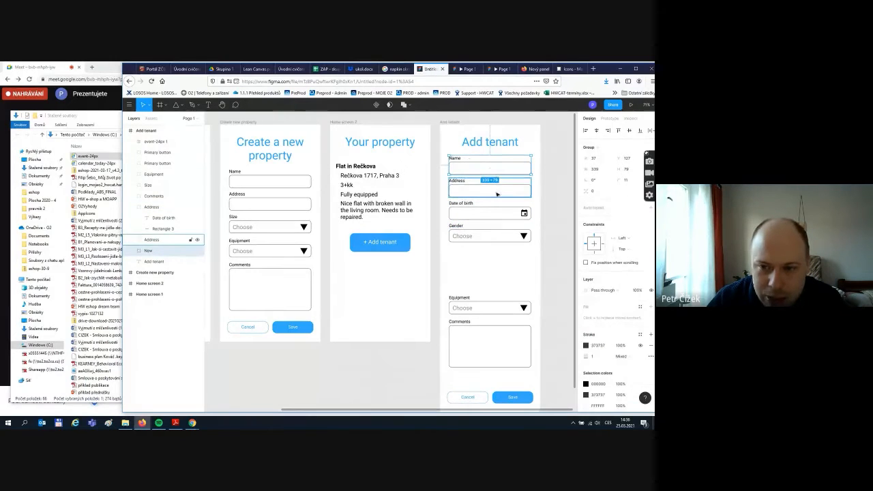
double_click(147, 251)
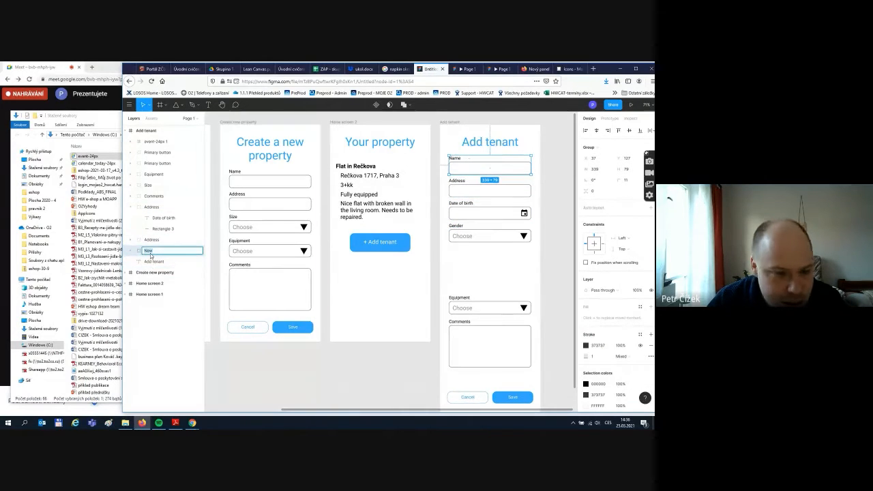
type("name")
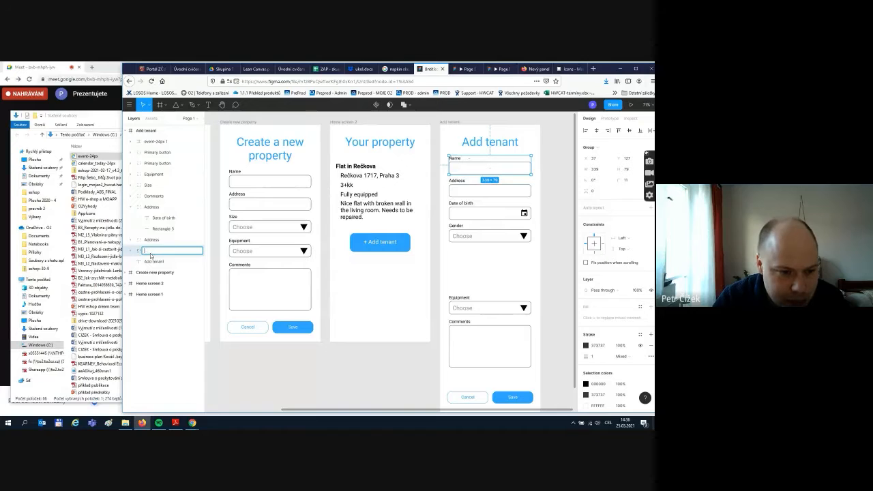
key("Return")
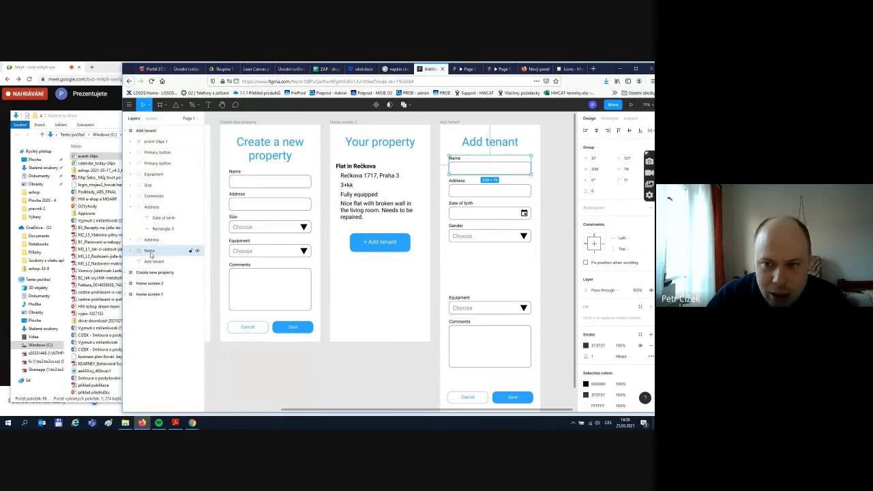
- Rename the copied field's layer 'Date of birth' and start renaming the Gender field's layer
left_click(464, 194)
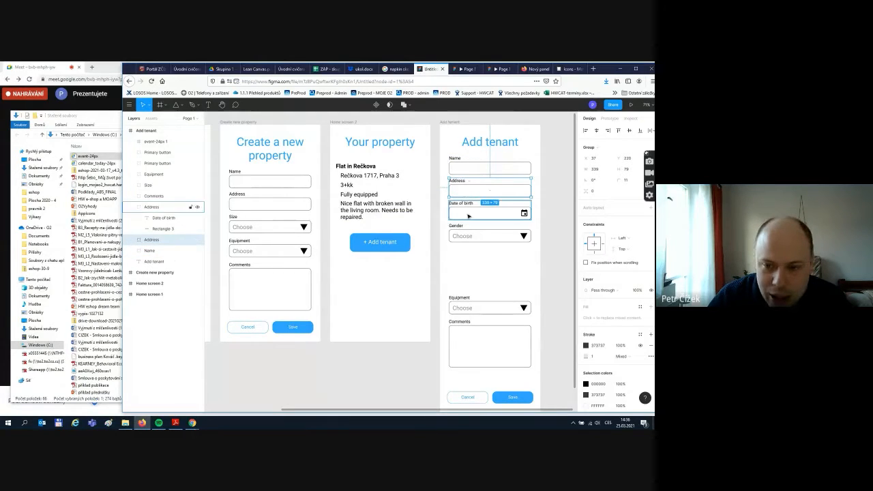
left_click(469, 217)
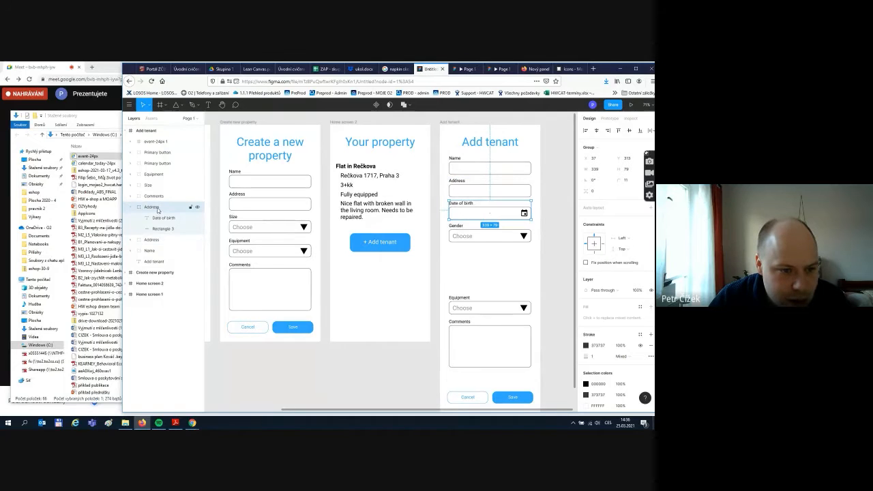
double_click(157, 210)
type("Date of birth")
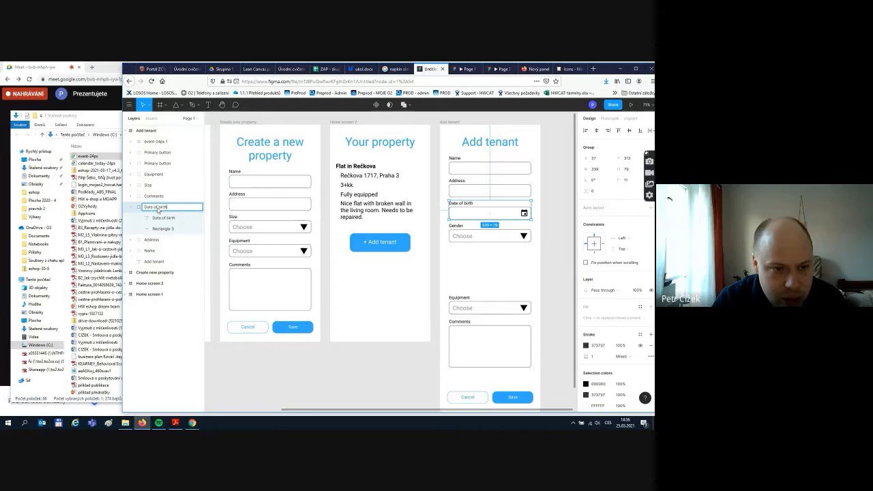
key("Return")
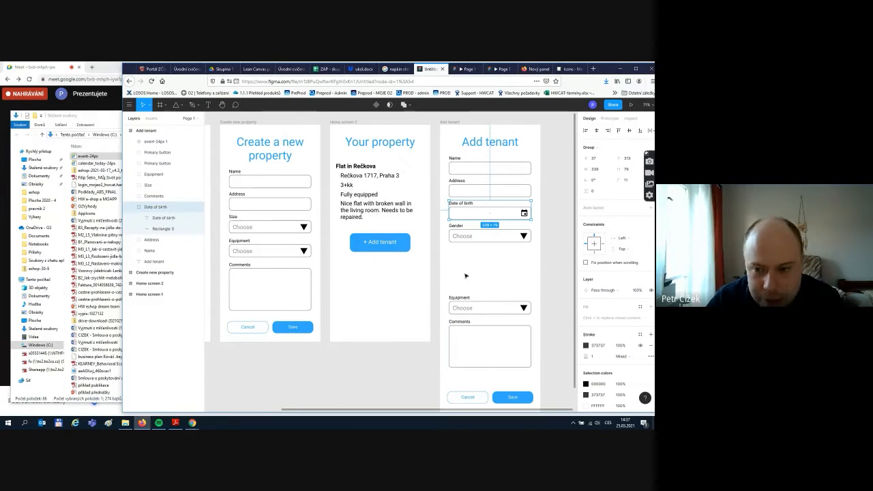
left_click(485, 243)
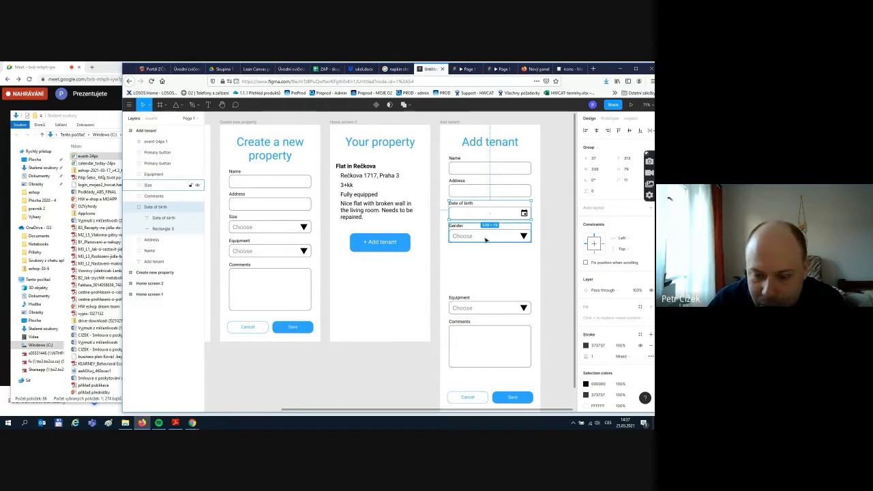
double_click(148, 186)
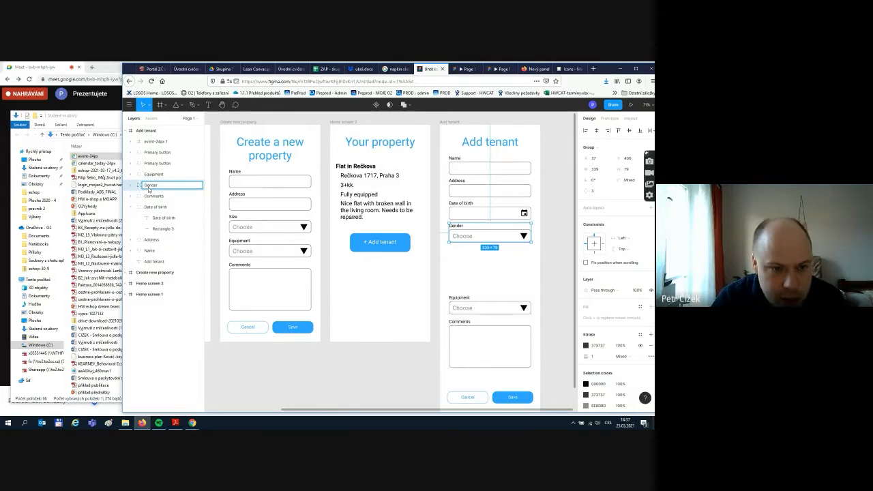
- Name the layer Gender, delete the Equipment dropdown, and move Comments up under Gender
type("Gender")
left_click(485, 285)
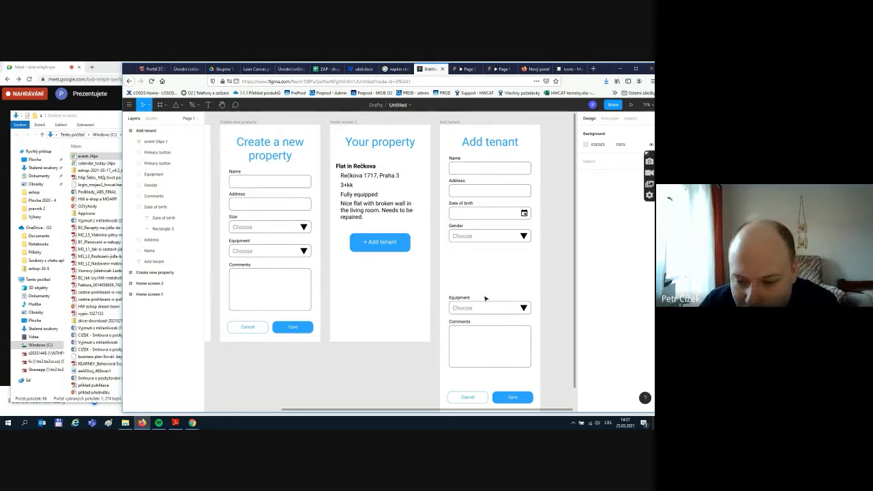
left_click_drag(446, 292, 538, 317)
key("Delete")
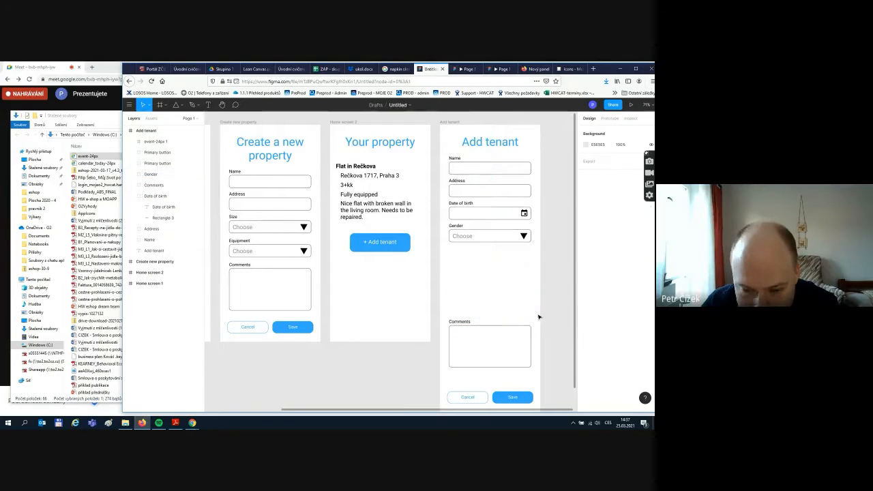
left_click_drag(441, 312, 527, 287)
left_click(515, 335)
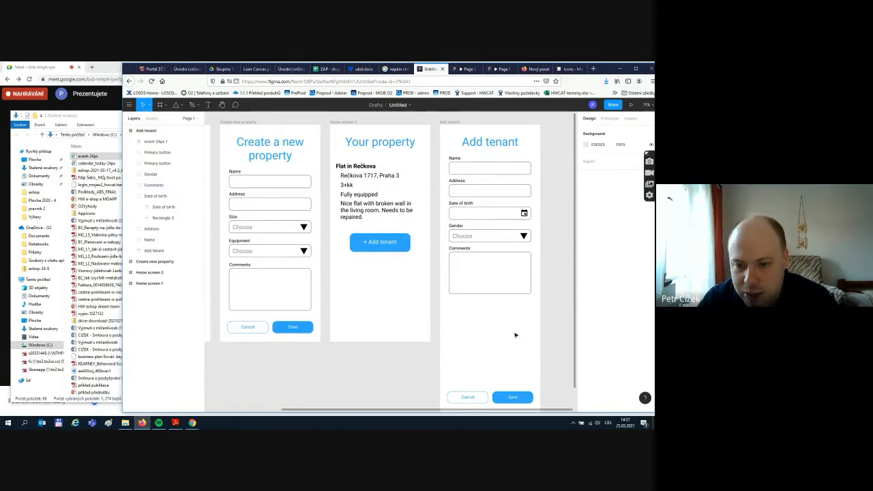
- Move the Cancel and Save buttons up directly beneath Comments
scroll(488, 361, "down", 3)
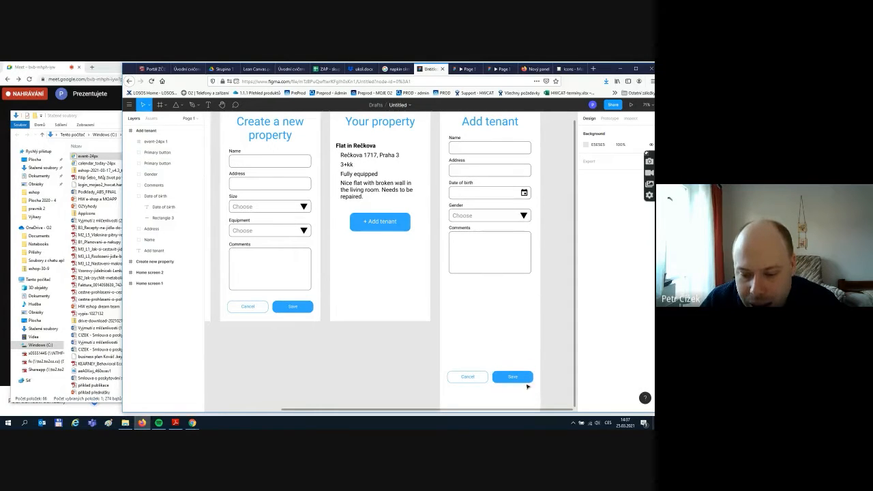
left_click_drag(541, 399, 445, 357)
left_click_drag(481, 380, 480, 322)
left_click(489, 371)
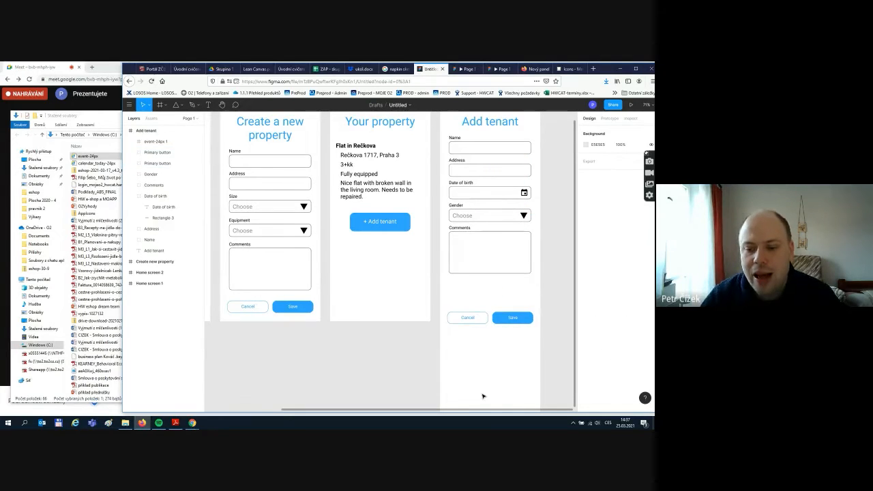
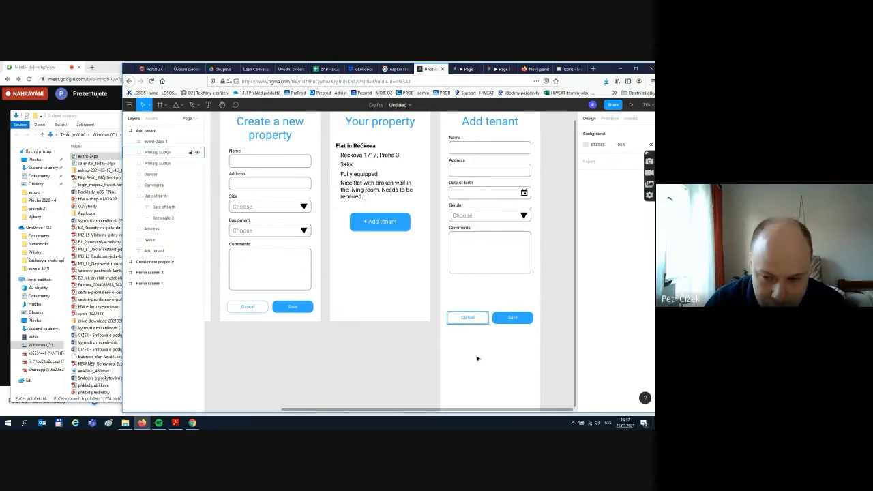
- Duplicate the Cancel button and place the copy above the Cancel and Save row
left_click(476, 323)
key("ctrl+c")
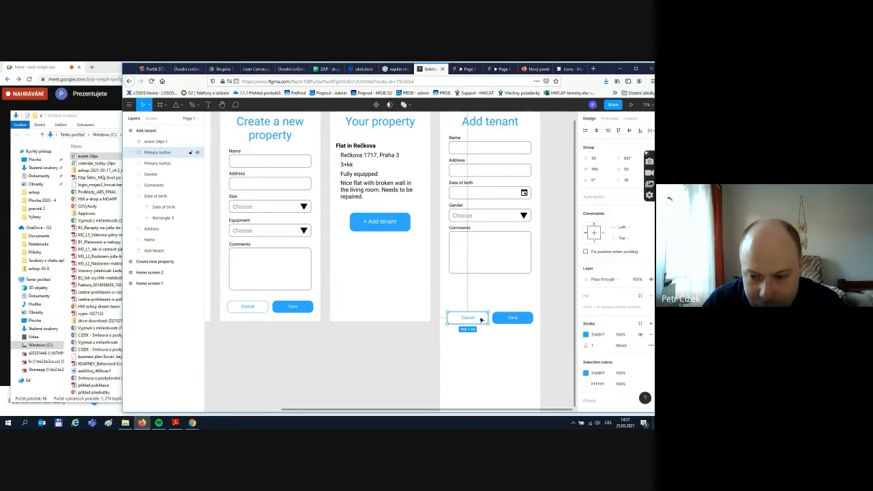
key("ctrl+v")
left_click_drag(480, 320, 497, 288)
- Wrap the copied button's label in auto layout and change its text to 'Add another tenant'
double_click(491, 288)
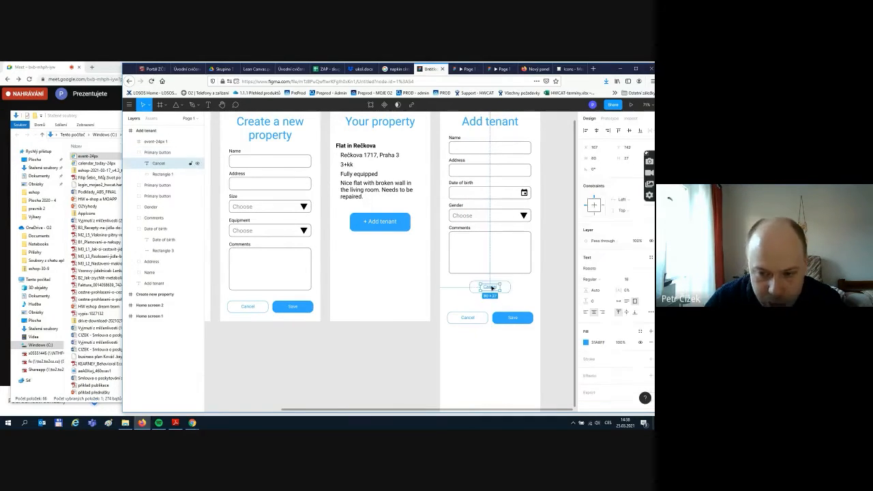
key("shift+a")
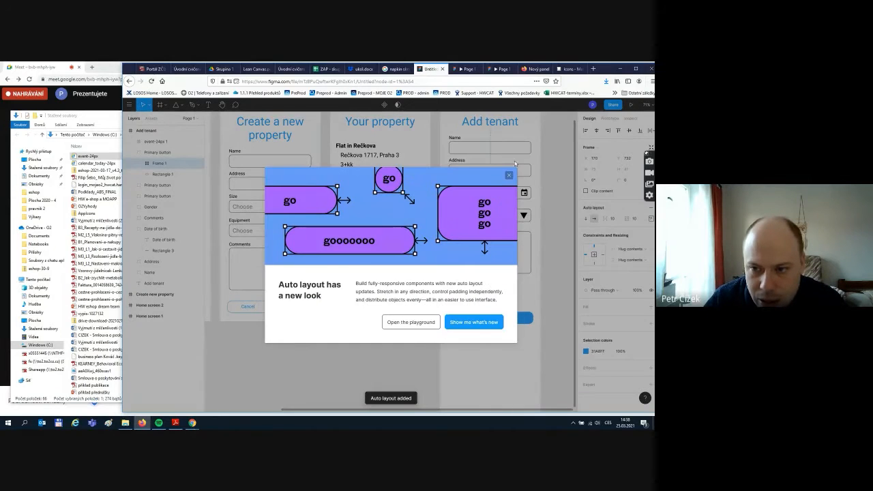
left_click(508, 173)
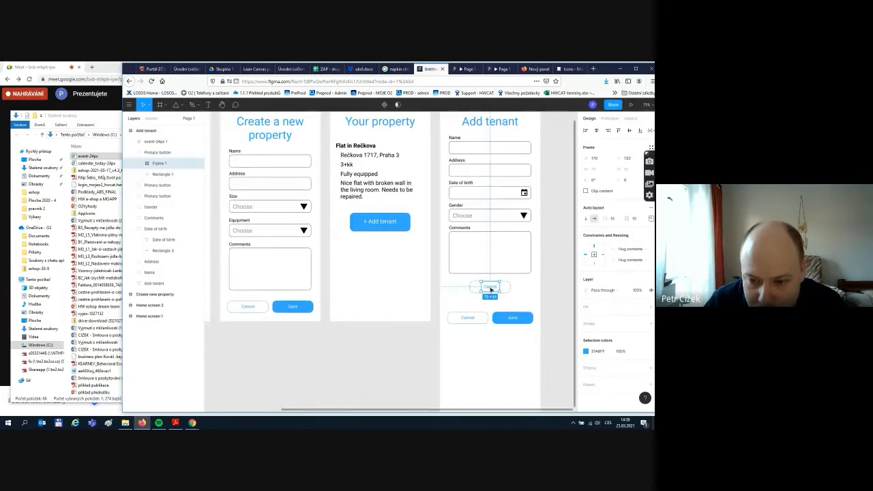
left_click(491, 289)
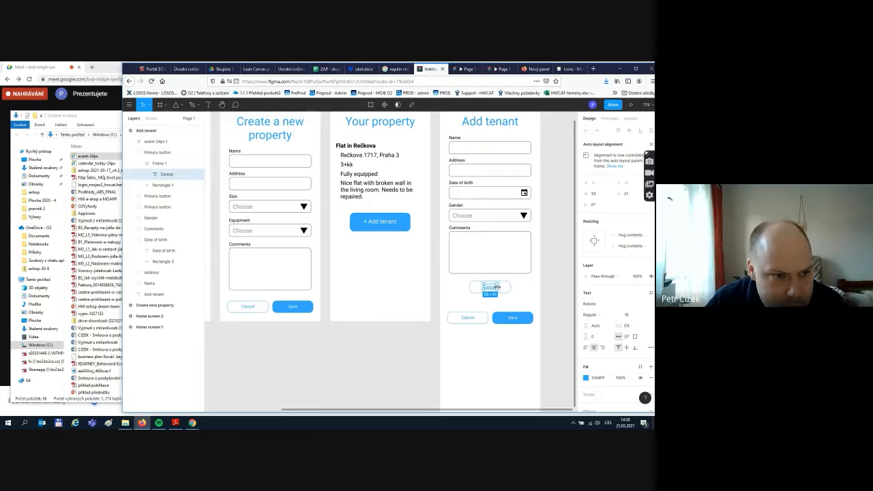
double_click(165, 175)
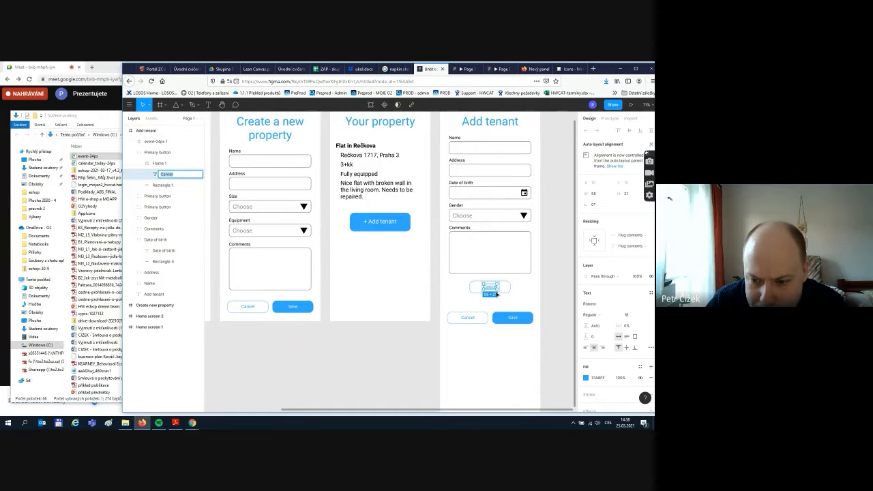
type("A")
key("Return")
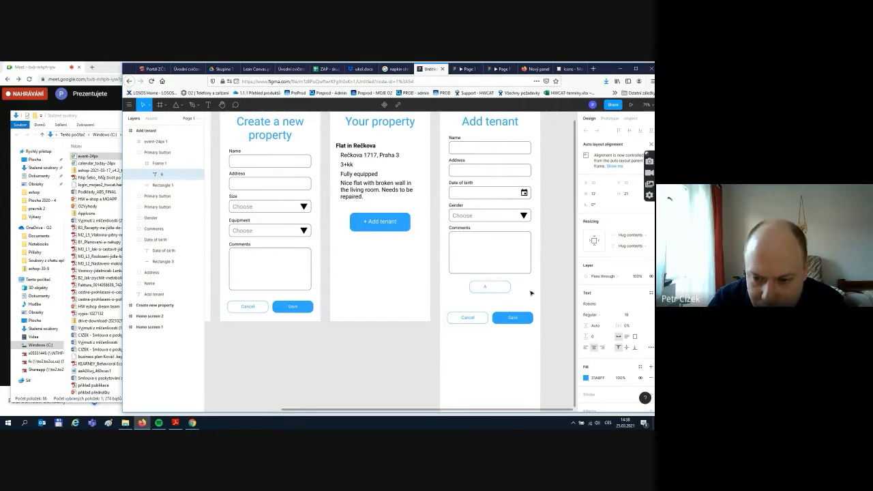
type("dd a")
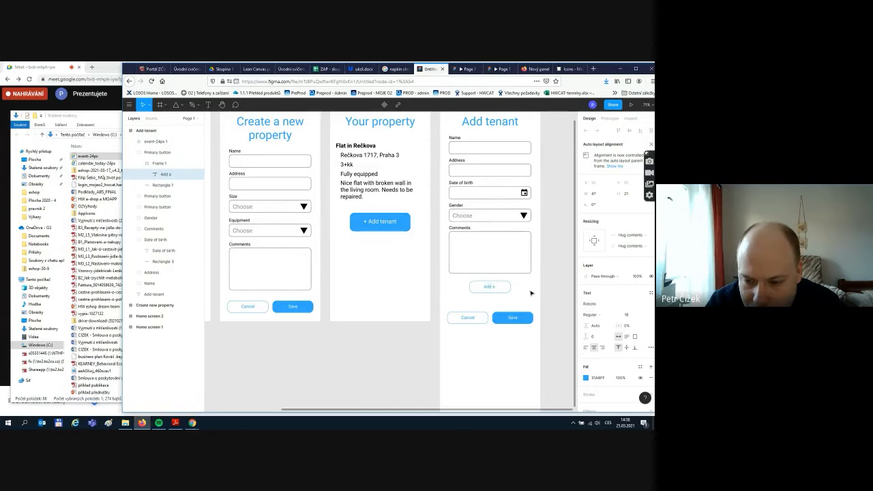
type("nother")
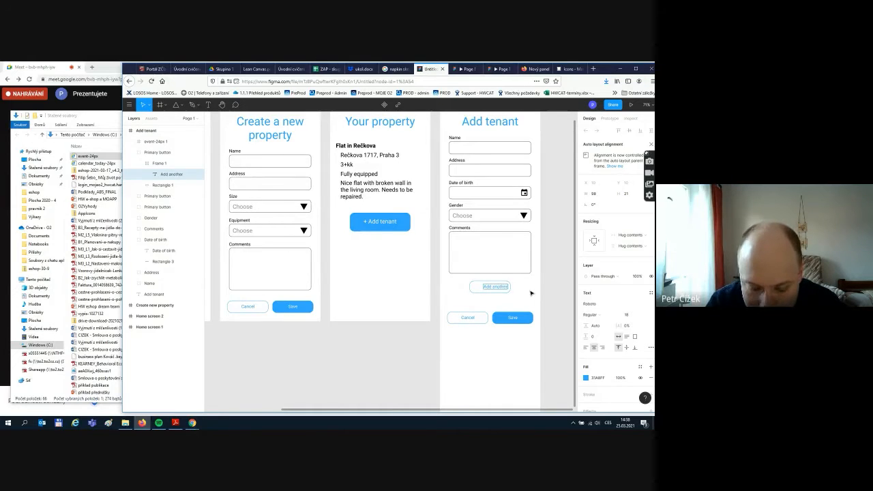
type(" tenant")
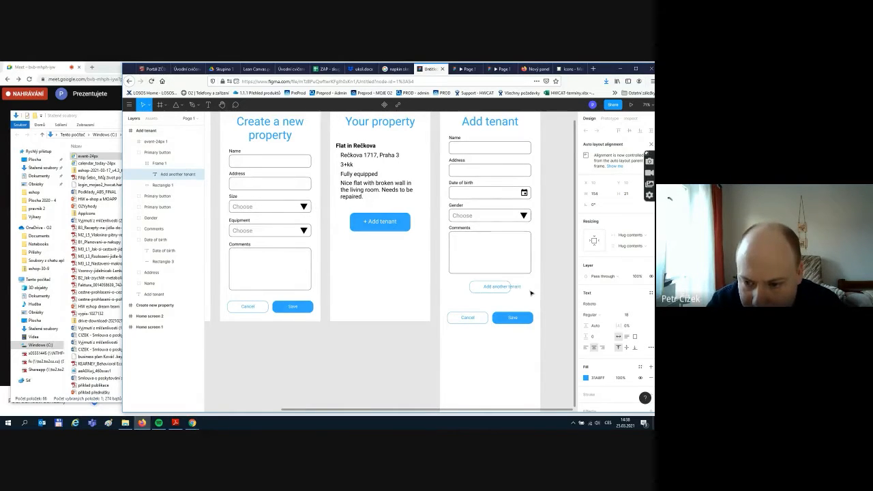
key("Escape")
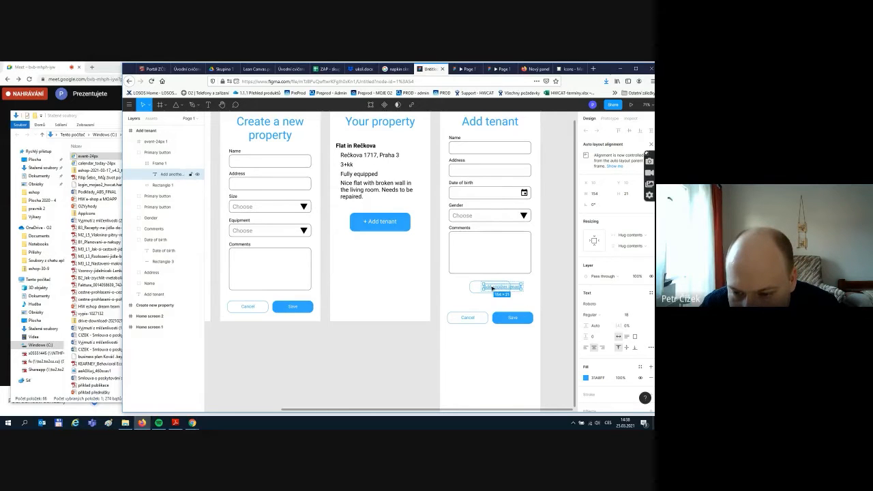
- Widen the new button's background to 206 px and centre the button horizontally
left_click(472, 287)
mouse_move(469, 287)
left_mouse_down()
mouse_move(461, 287)
mouse_move(500, 289)
mouse_move(485, 288)
left_mouse_up()
left_click(500, 288)
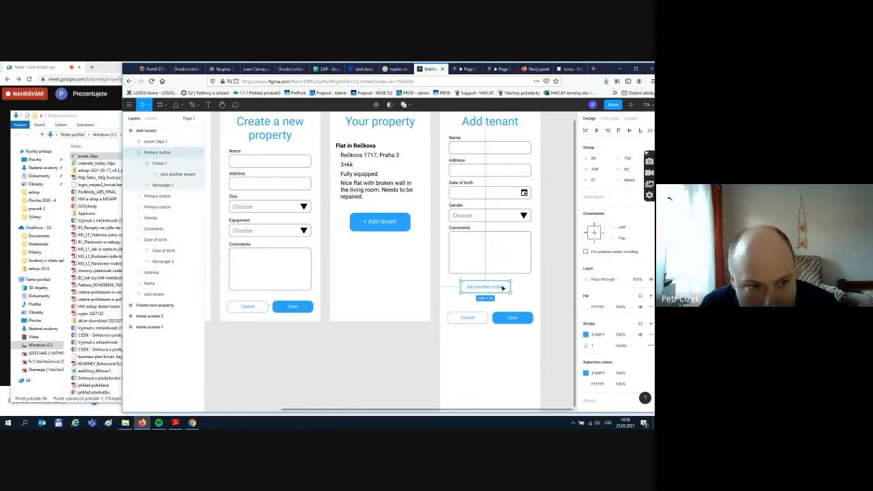
left_click_drag(504, 288, 513, 287)
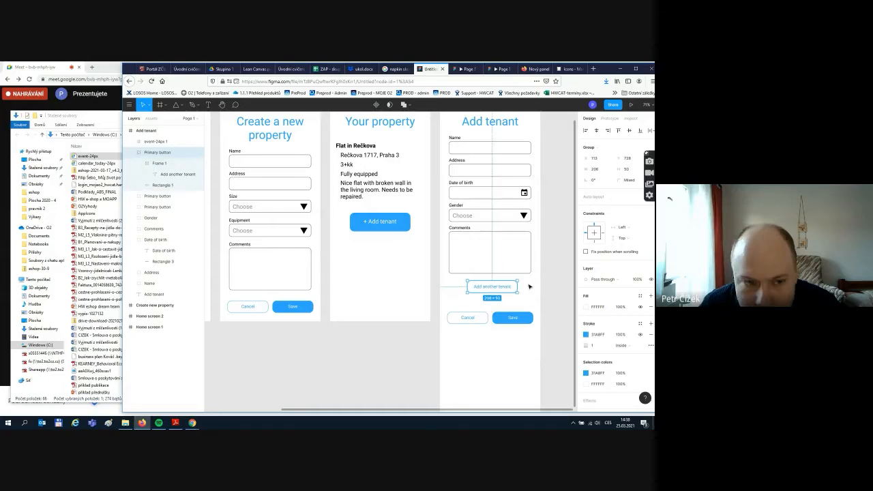
- Name the button's group layer 'Secondary button add tenant', then select Cancel and Save
double_click(148, 156)
type("Second")
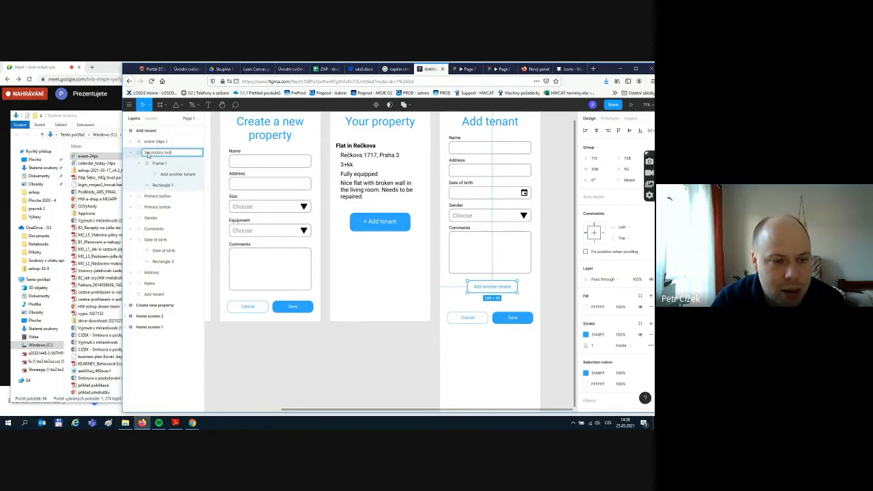
type("1")
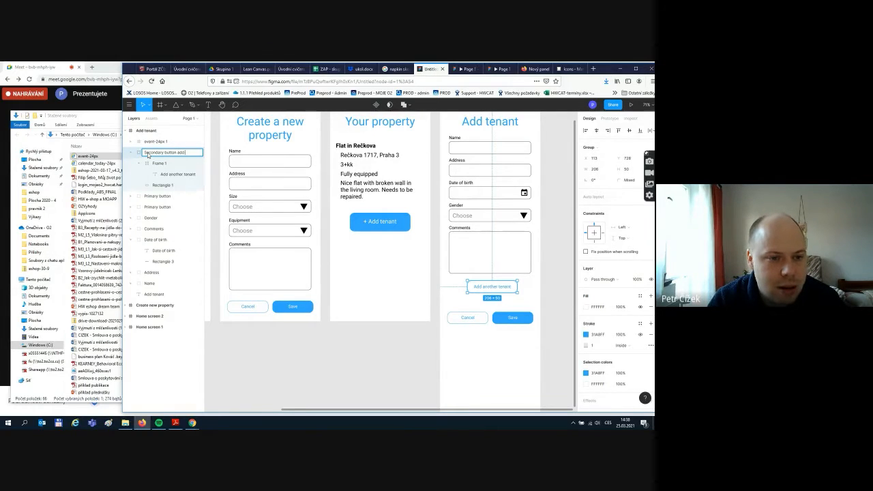
type("add tenant")
key("Return")
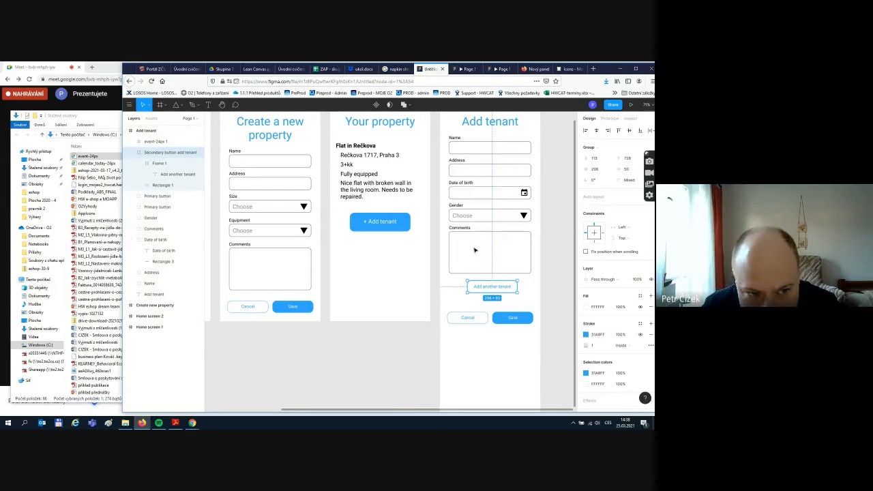
left_click_drag(538, 340, 478, 315)
- Move the Cancel and Save buttons up a little
left_click(507, 353)
scroll(507, 353, "down", 1)
scroll(508, 353, "down", 1)
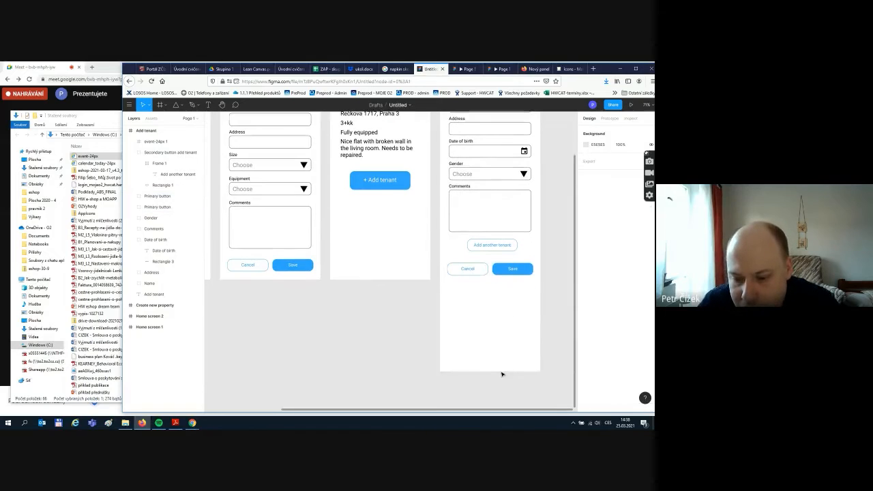
scroll(444, 181, "up", 4)
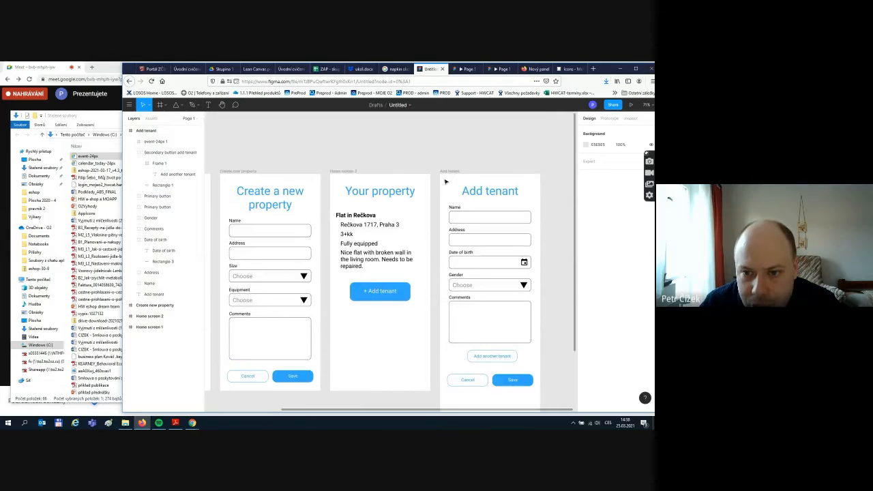
- Shorten the Add tenant screen frame to 941 px tall
left_click(448, 172)
scroll(482, 311, "down", 4)
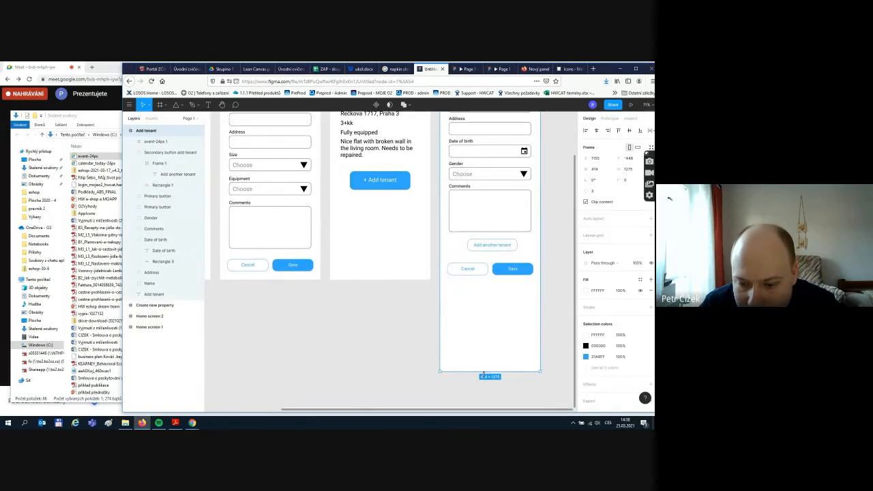
left_click_drag(483, 366, 489, 289)
left_click(493, 322)
scroll(501, 314, "up", 4)
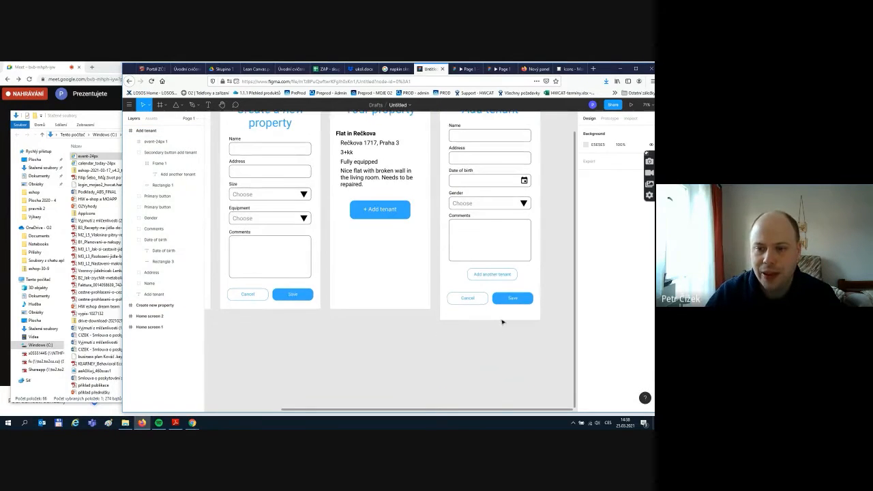
scroll(506, 320, "down", 1)
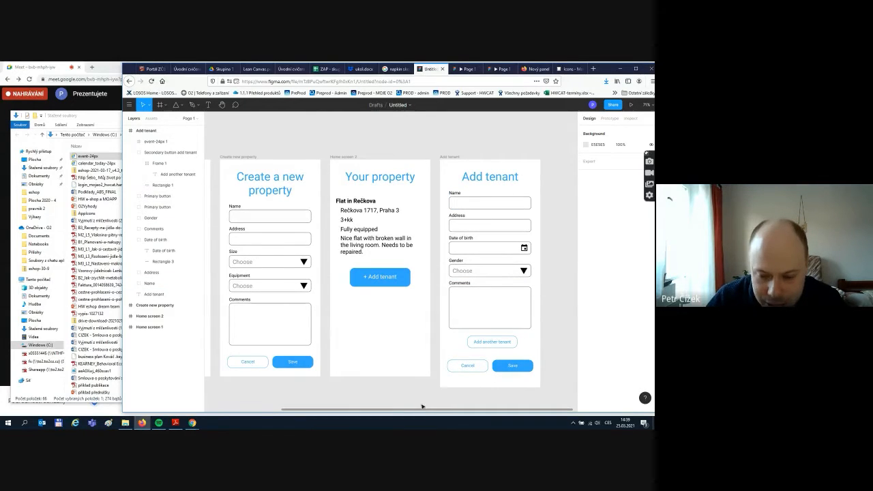
left_click_drag(424, 410, 560, 408)
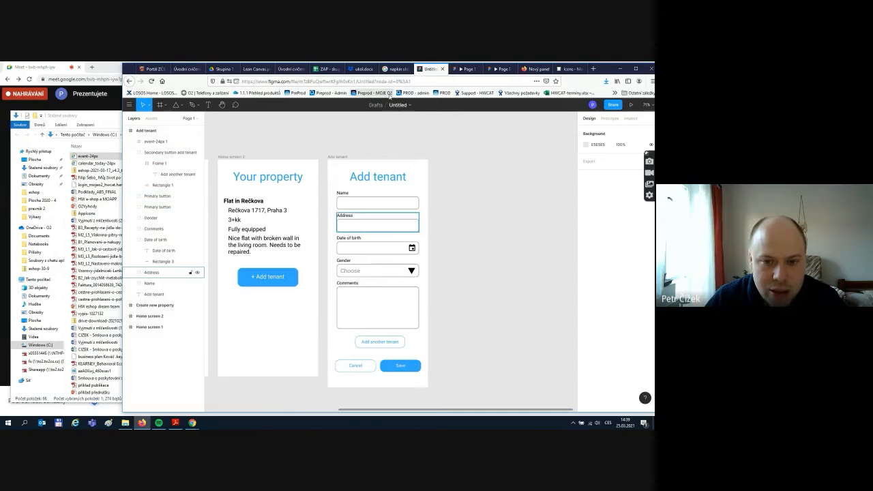
left_click(335, 158)
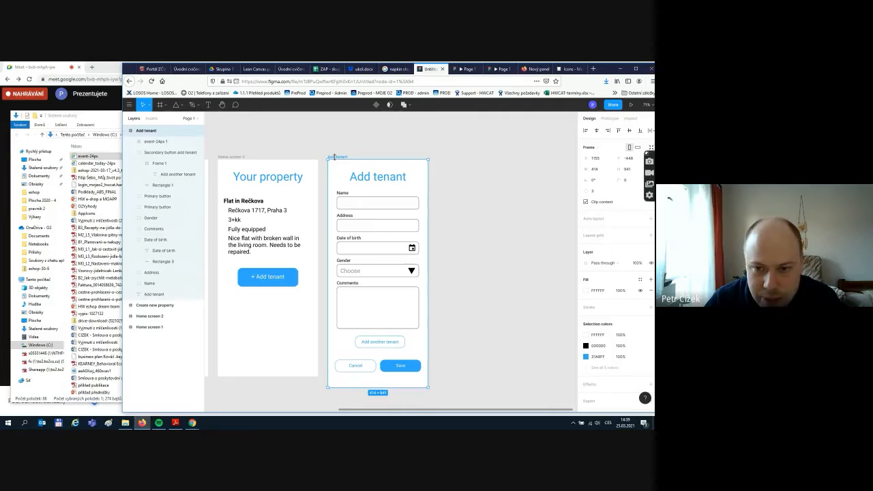
- Duplicate the Add tenant screen with Ctrl+D and rename the copy 'Add another tenant'
key("ctrl+d")
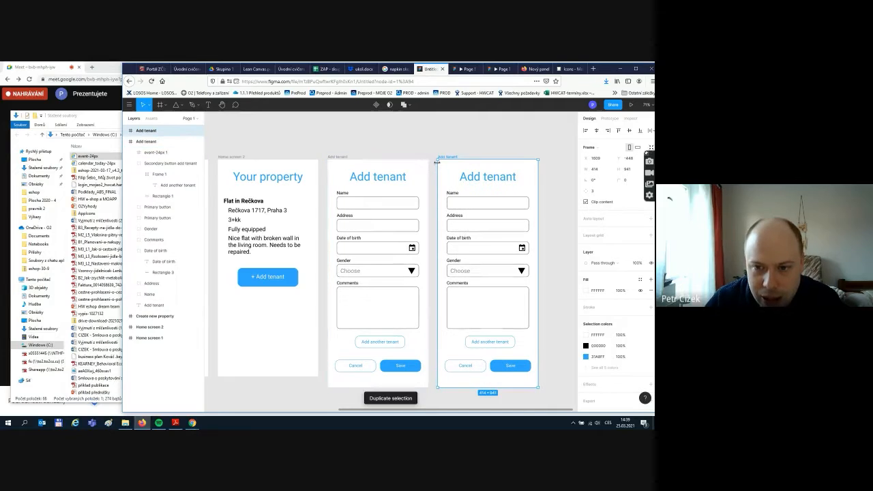
double_click(146, 130)
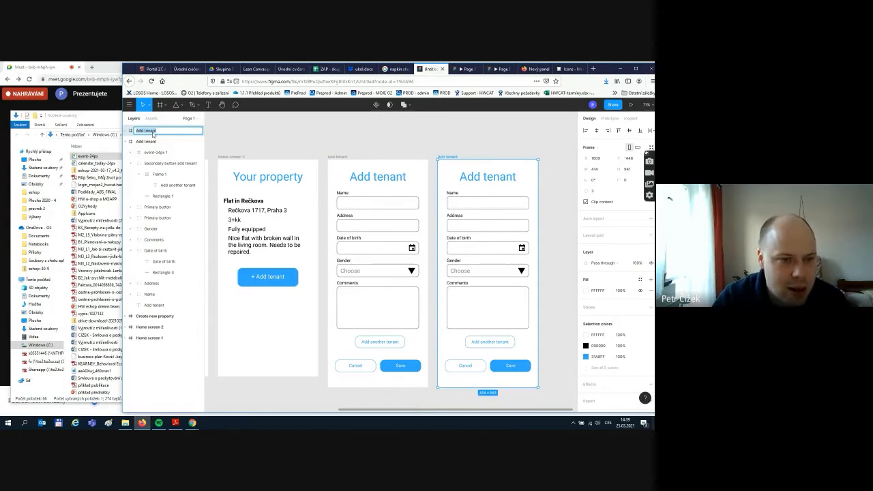
key("Right")
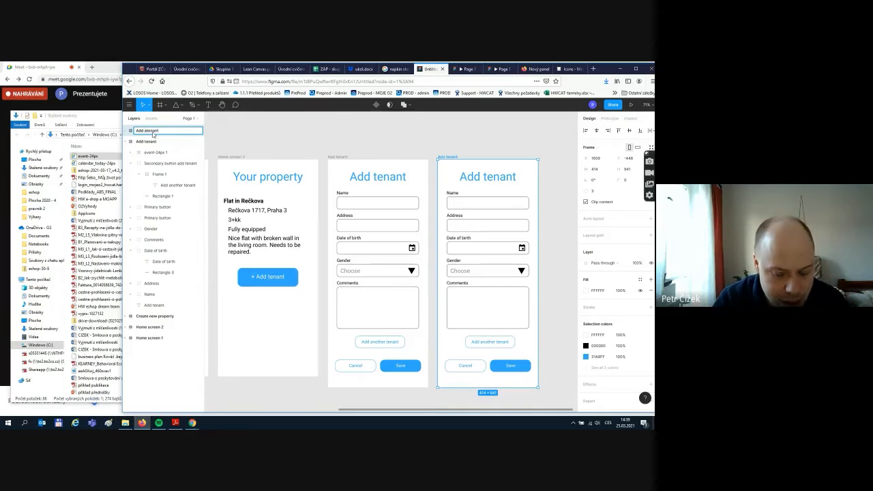
left_click(352, 132)
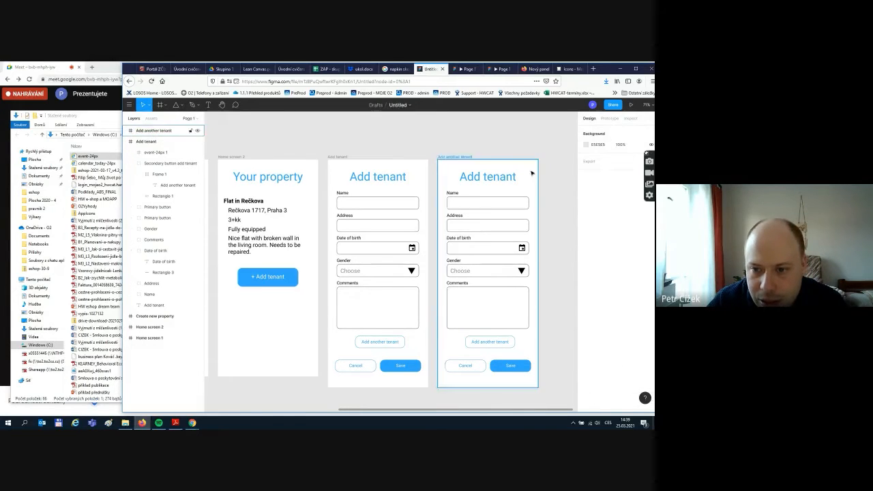
left_click(476, 178)
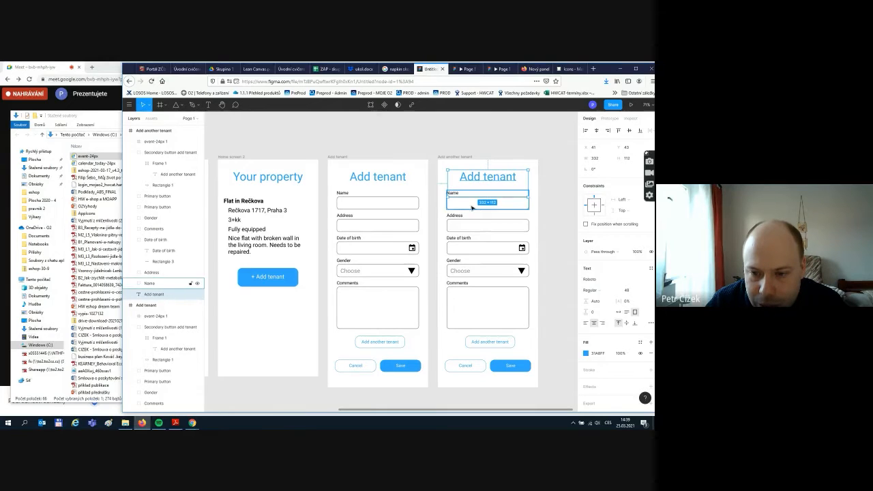
left_click(475, 209)
left_click(553, 213)
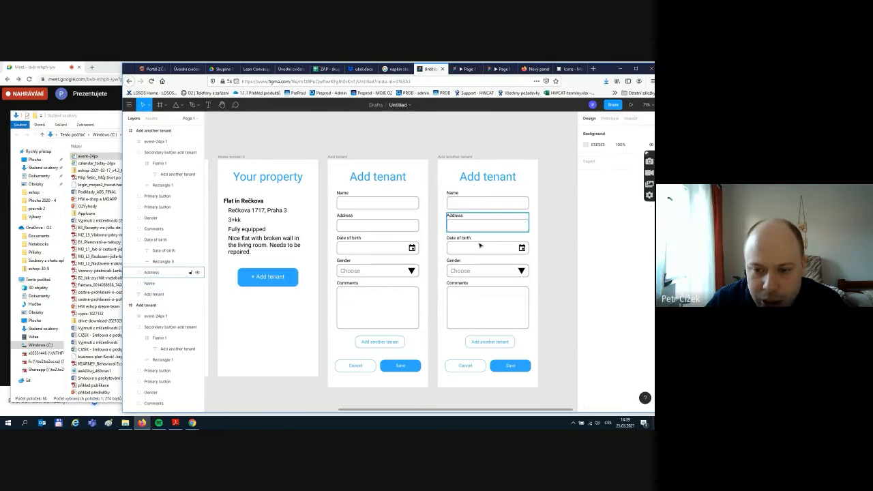
- Add a sample tenant name in the Name field at font size 20
left_click(208, 105)
left_click_drag(449, 199, 521, 207)
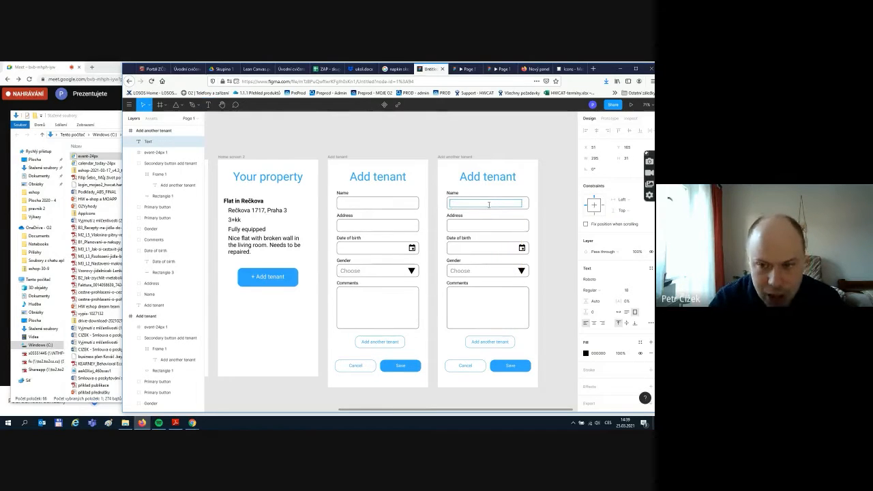
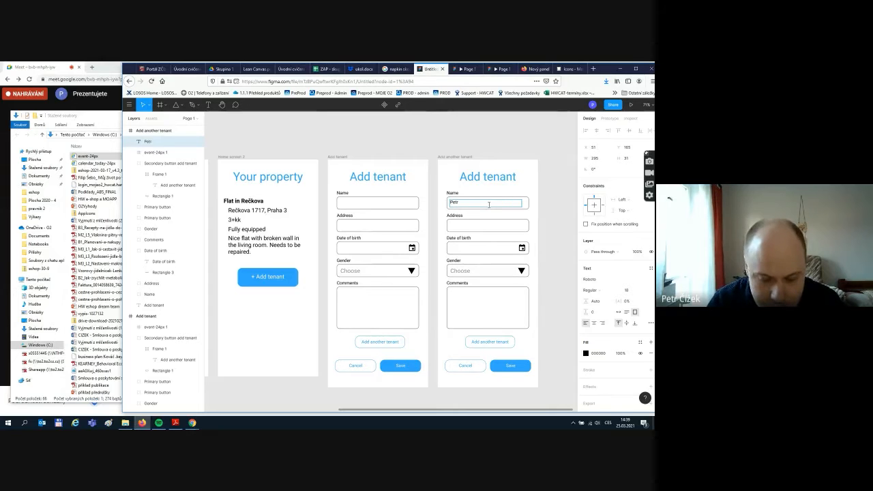
left_click(485, 204)
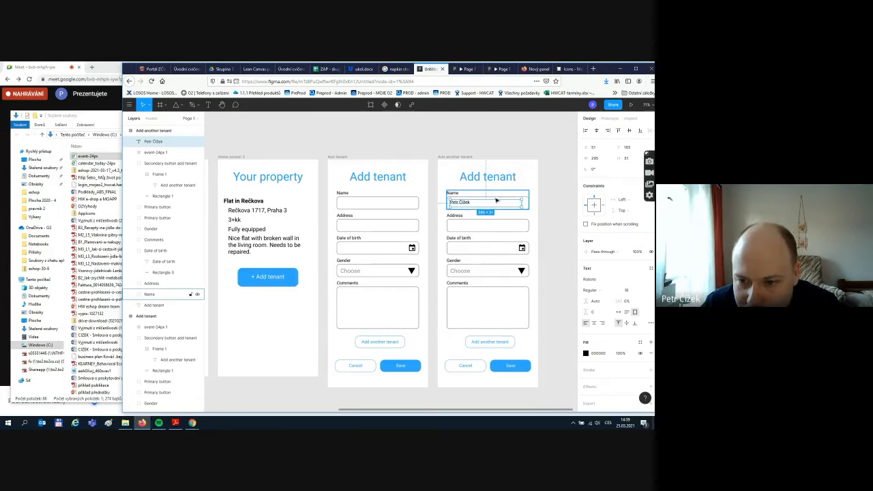
double_click(461, 203)
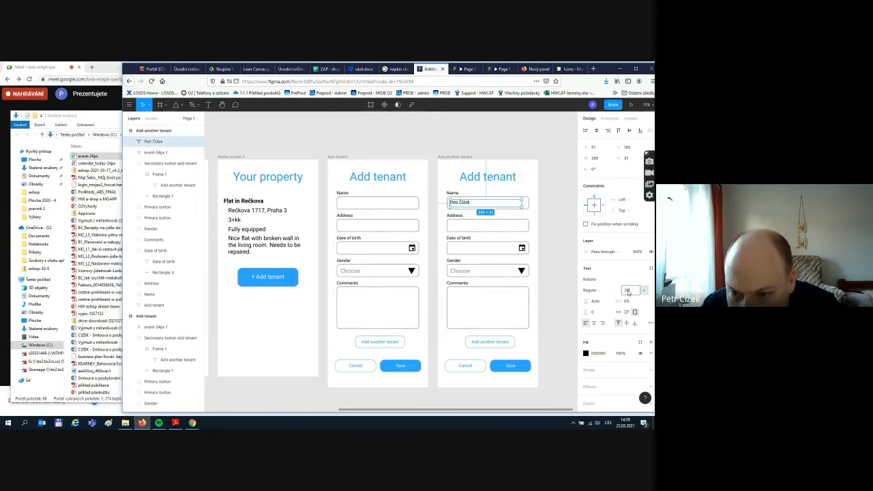
key("Return")
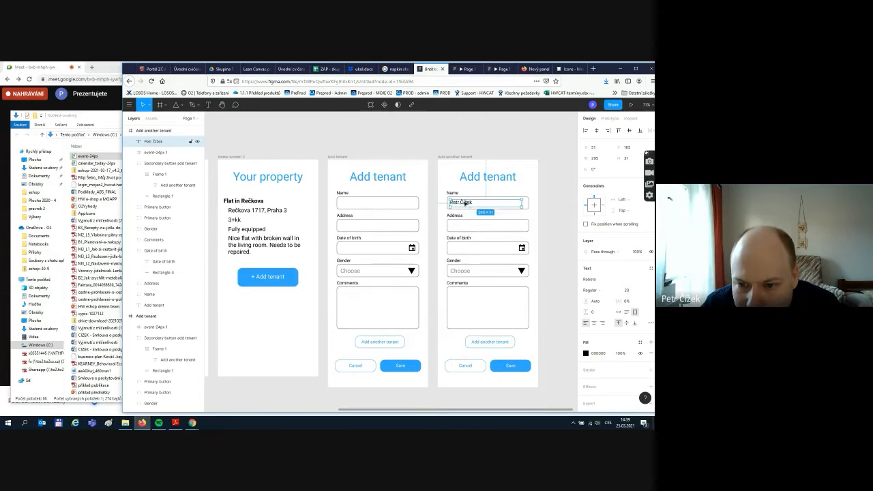
left_click_drag(464, 203, 464, 227)
- Paste a copy of the text into the Address field and type a sample street address
key("ctrl+v")
double_click(463, 225)
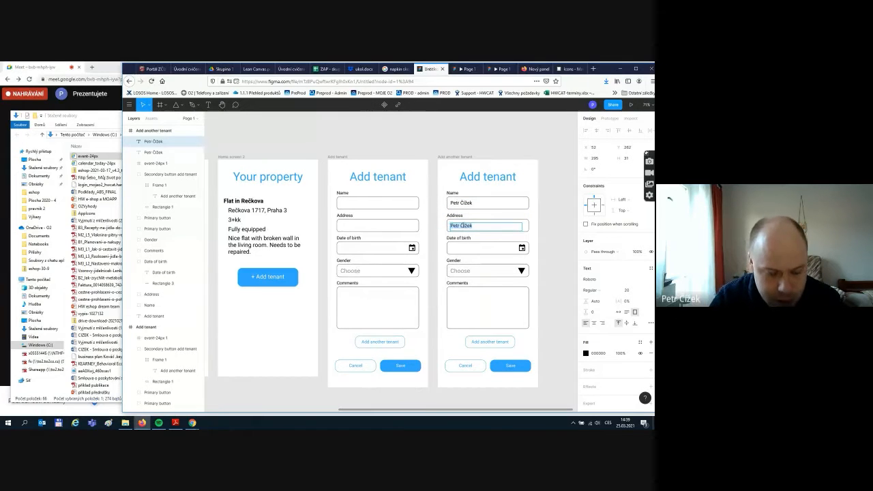
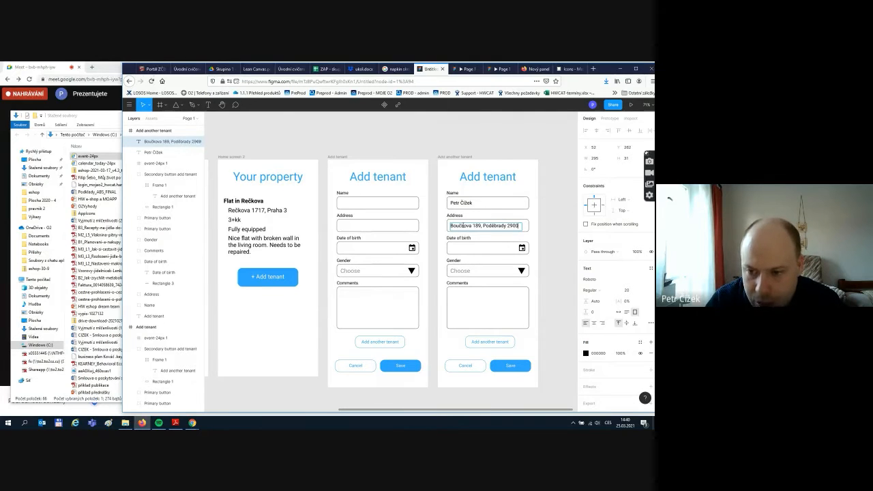
left_click(560, 270)
left_click(569, 277)
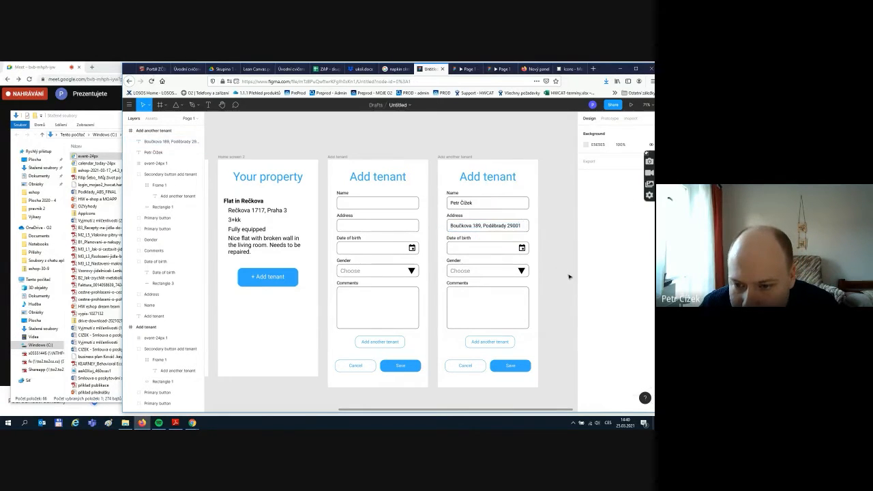
- Duplicate the address text into the Date of birth field and change it to 2.7.1984
left_click(485, 226)
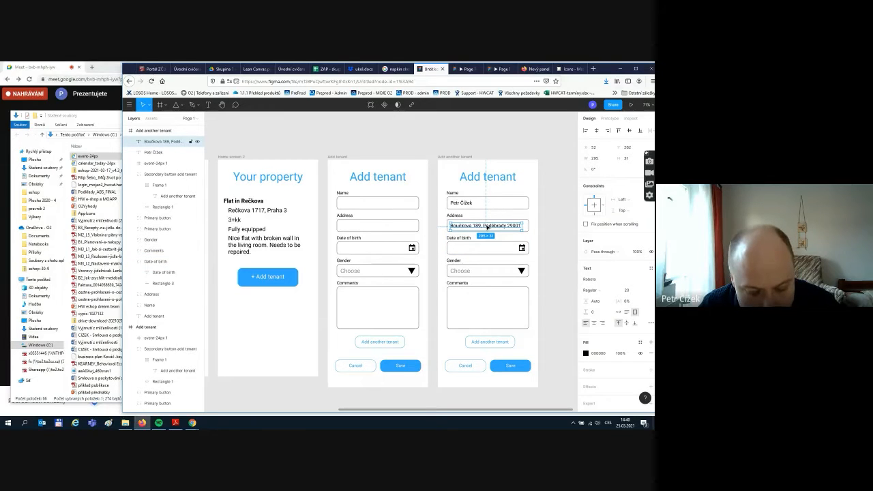
key("ctrl+d")
left_click_drag(486, 226, 486, 249)
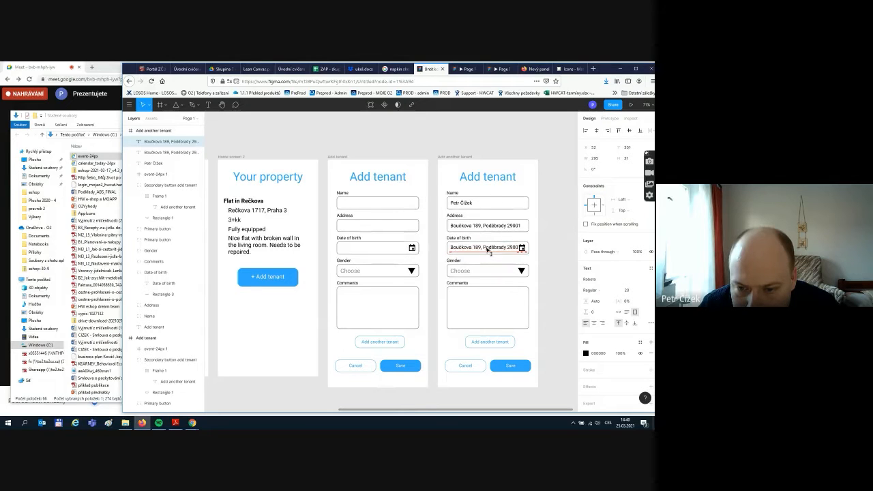
double_click(486, 248)
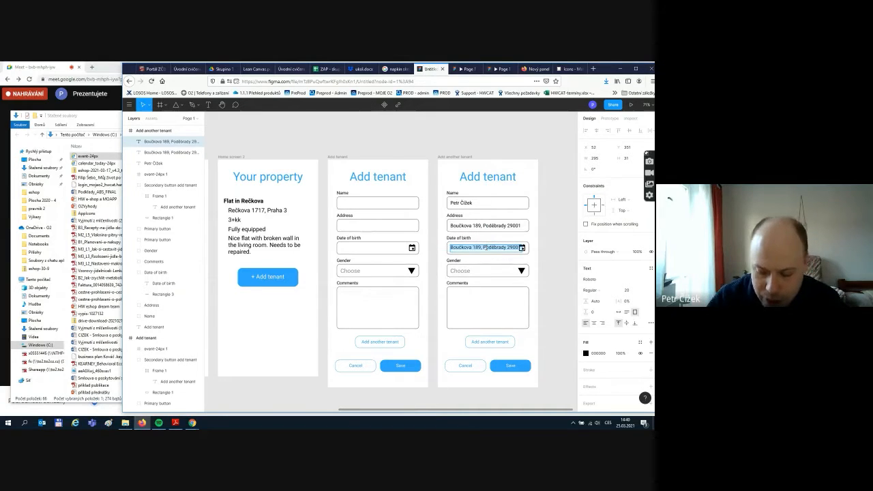
type("2.7.1984")
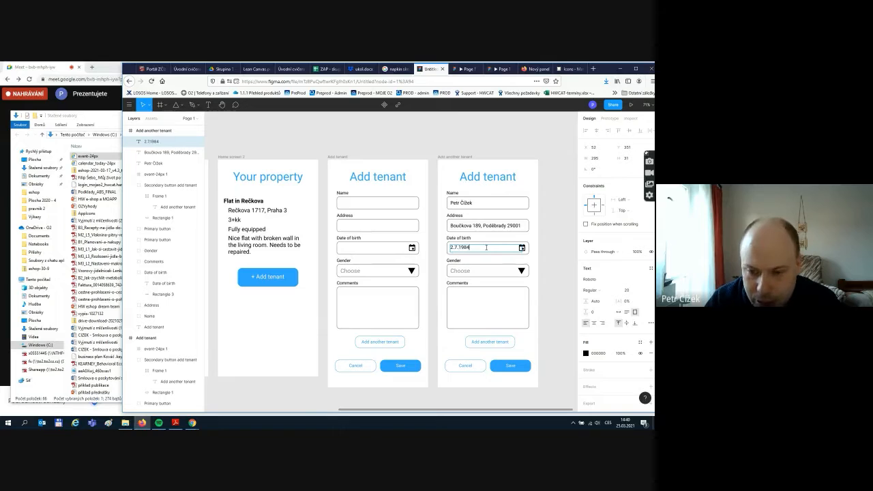
key("Escape")
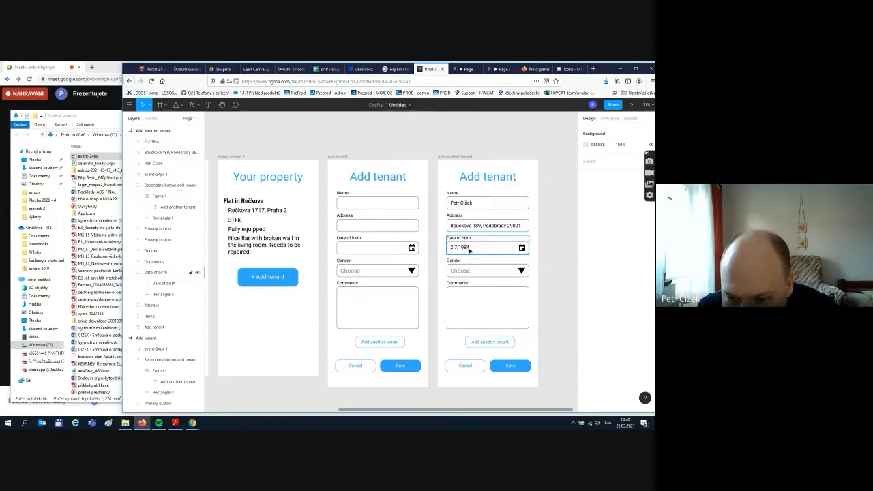
key("Down")
key("Down")
key("Down")
key("Down")
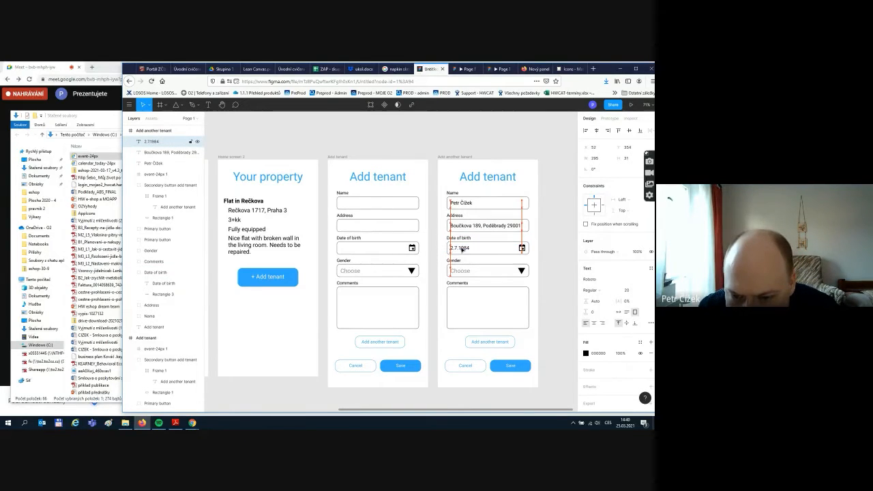
left_click(552, 314)
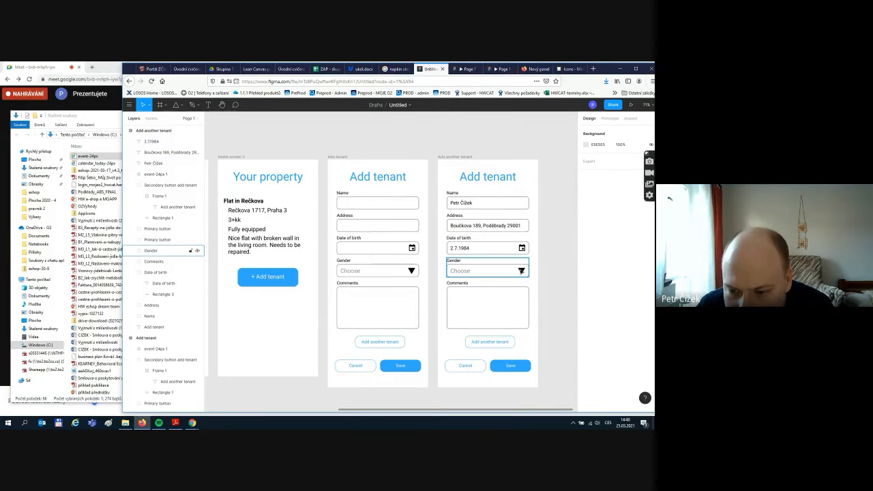
- Delete the 'Choose' placeholder from the Gender dropdown
left_click(521, 271)
double_click(463, 273)
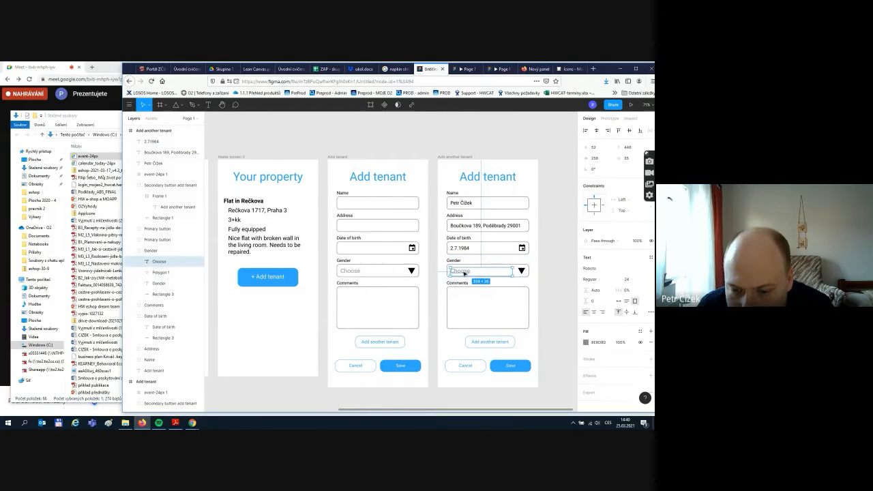
key("Delete")
left_click(465, 249)
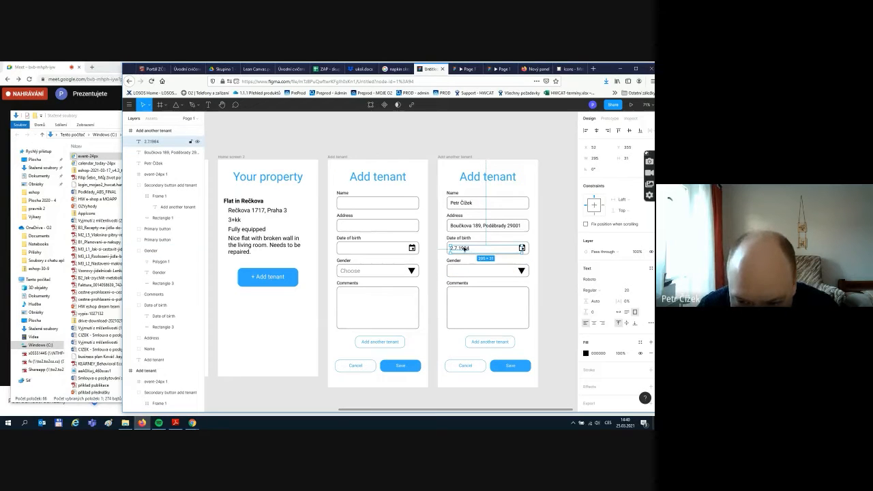
left_click_drag(465, 249, 464, 271)
- Copy the date text into the Gender field and change it to 'Male'
left_click(465, 250)
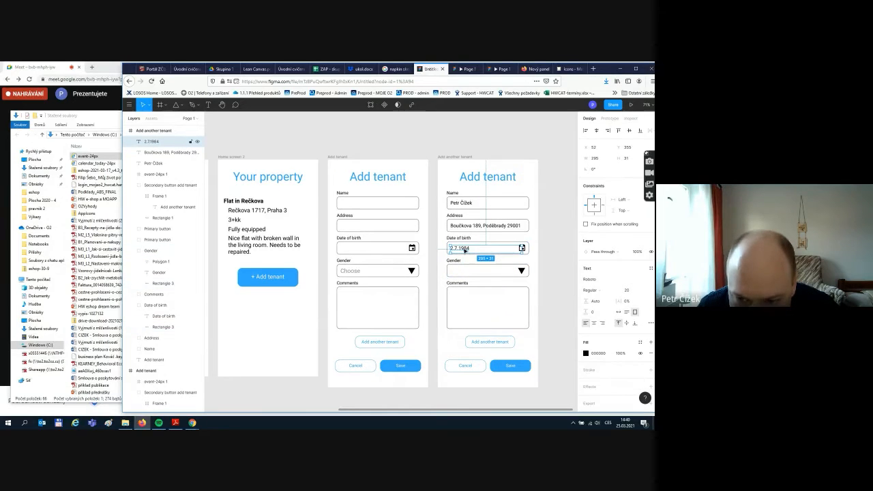
key("ctrl+d")
left_click_drag(465, 251, 464, 269)
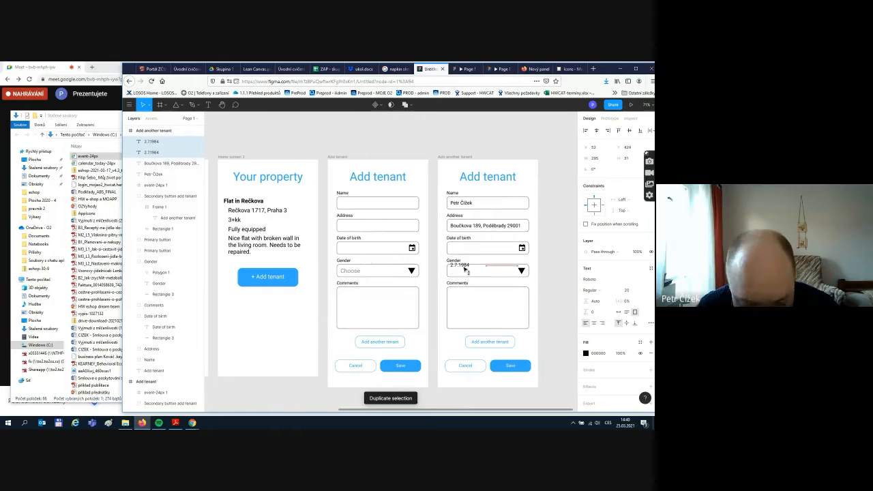
key("ctrl+z")
left_click(539, 247)
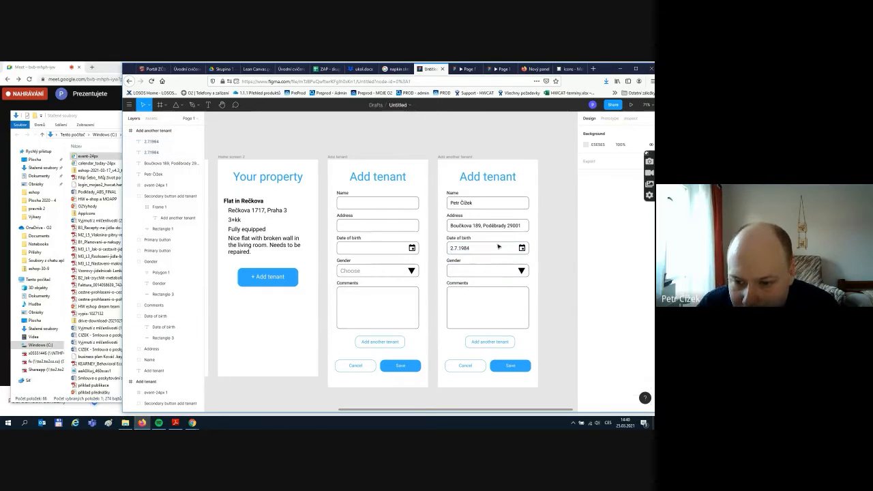
left_click(463, 250)
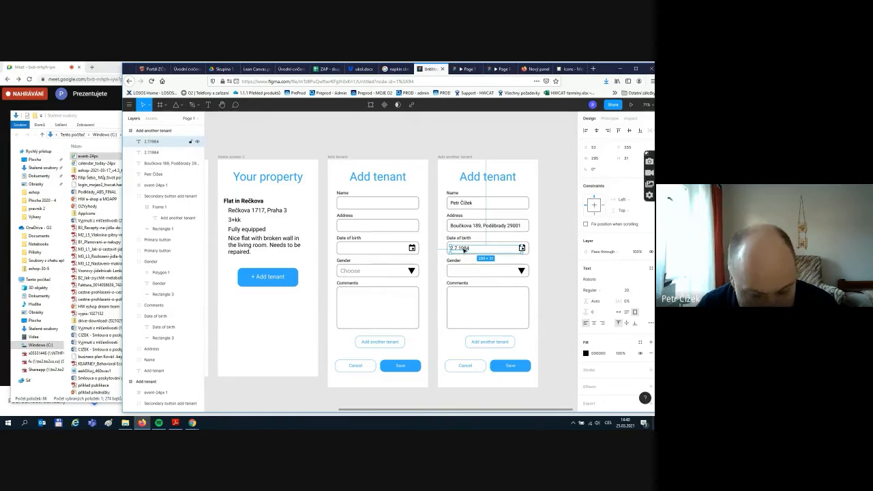
key("ctrl+d")
left_click_drag(464, 249, 464, 271)
double_click(464, 271)
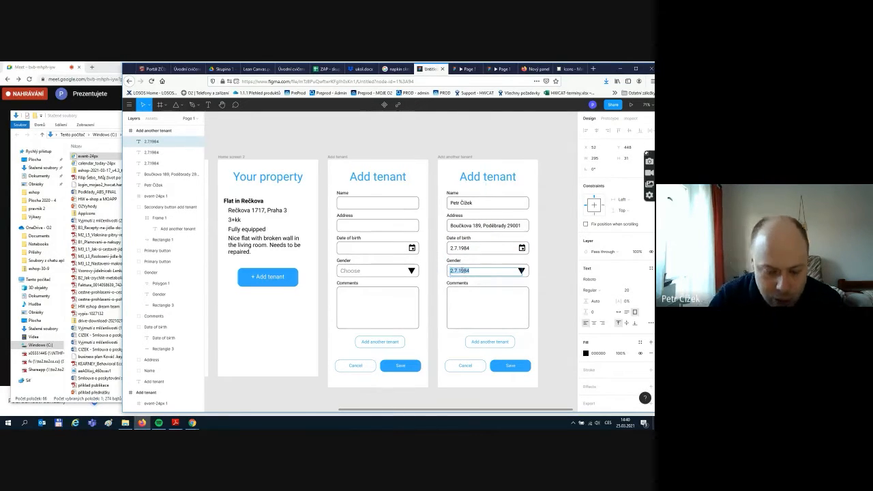
type("Male")
key("Escape")
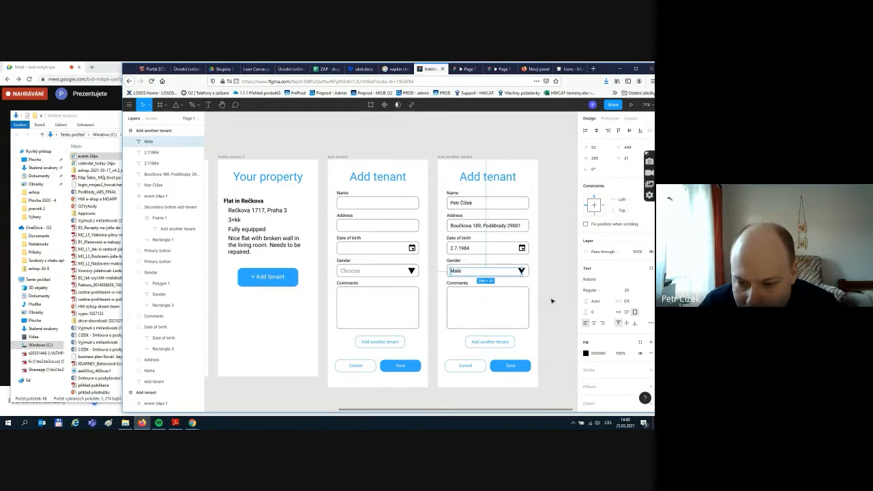
- Duplicate the Male text into Comments and change it to 'Pretty much a fine guy.'
key("ctrl+d")
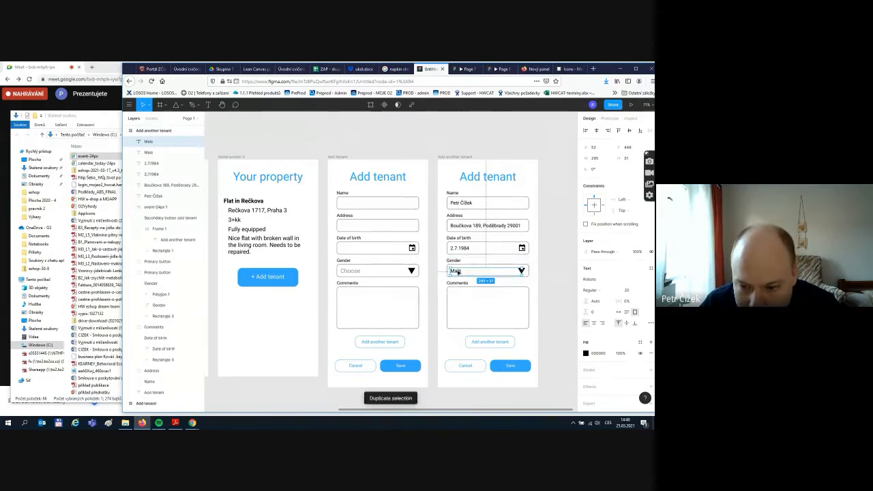
left_click_drag(458, 272, 457, 295)
double_click(457, 294)
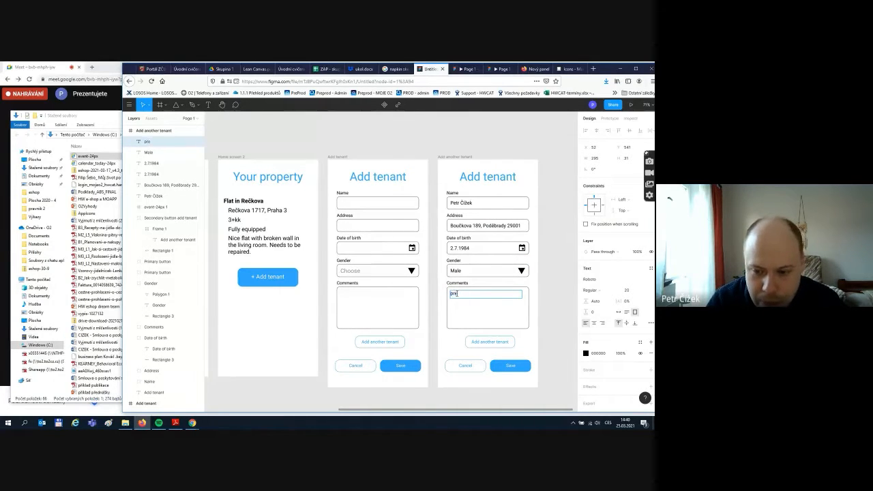
type("Pretty")
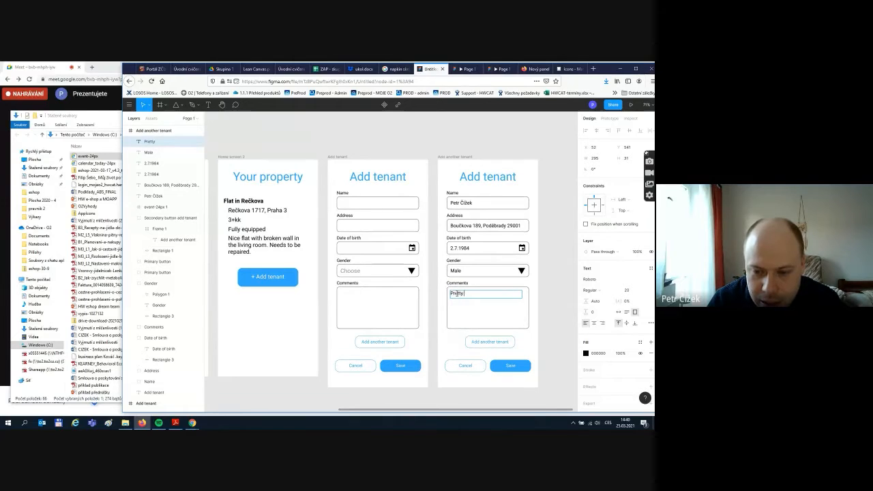
type(" much a fi")
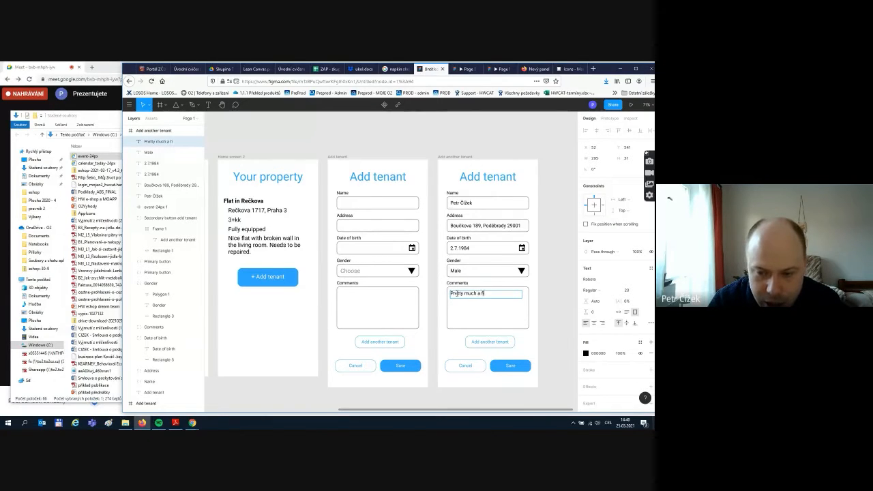
type("ne guy")
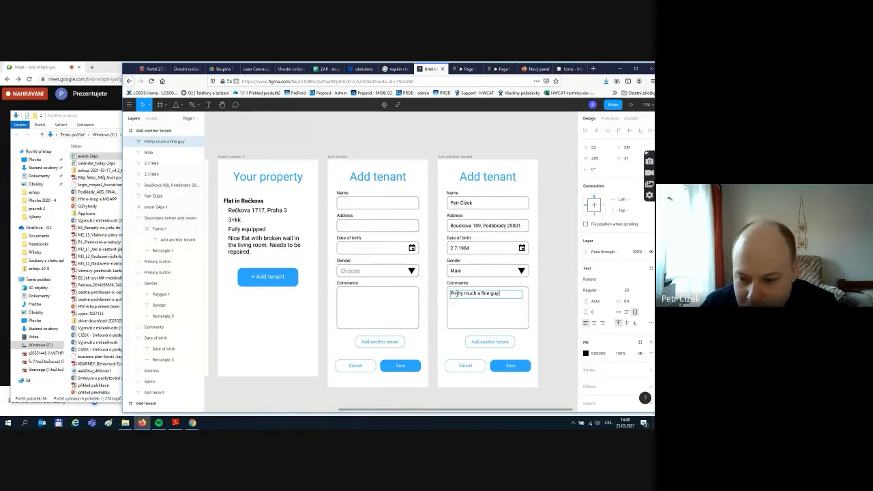
type(".")
left_click(550, 324)
scroll(549, 323, "down", 2)
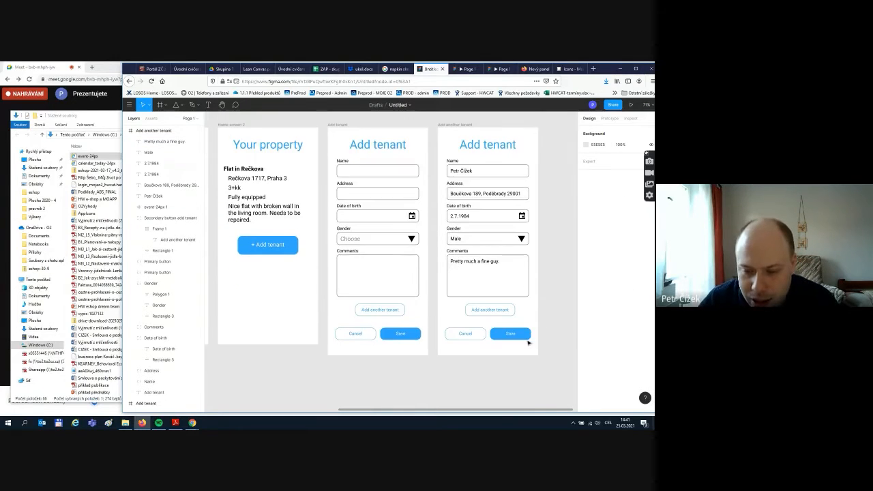
- Select the right Add tenant frame and try repositioning items, undoing the frame move
scroll(531, 337, "down", 3)
scroll(531, 178, "up", 2)
left_click(496, 313)
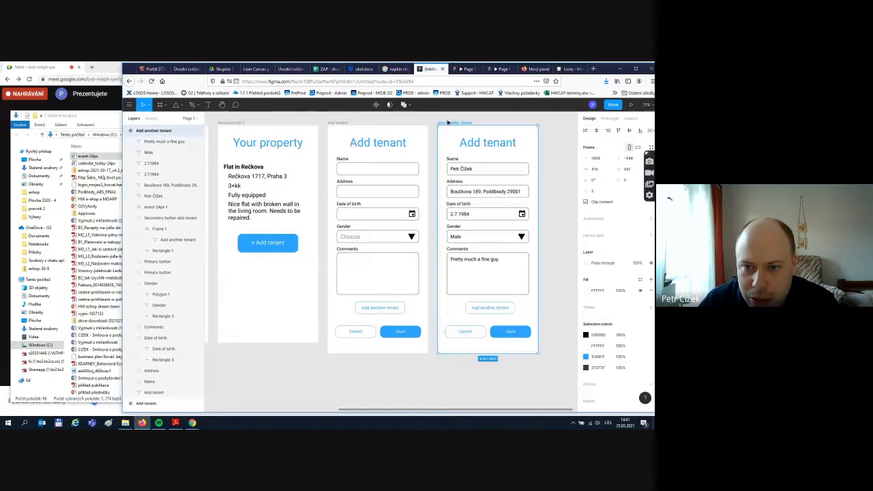
scroll(496, 313, "down", 2)
left_click_drag(511, 289, 522, 369)
scroll(522, 369, "down", 2)
left_click_drag(518, 270, 525, 383)
scroll(566, 238, "up", 3)
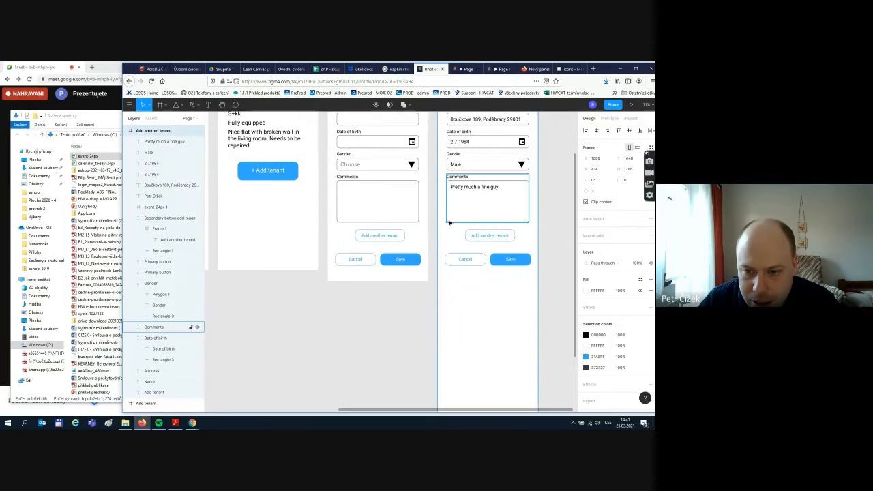
left_click_drag(445, 230, 535, 282)
key("ctrl+z")
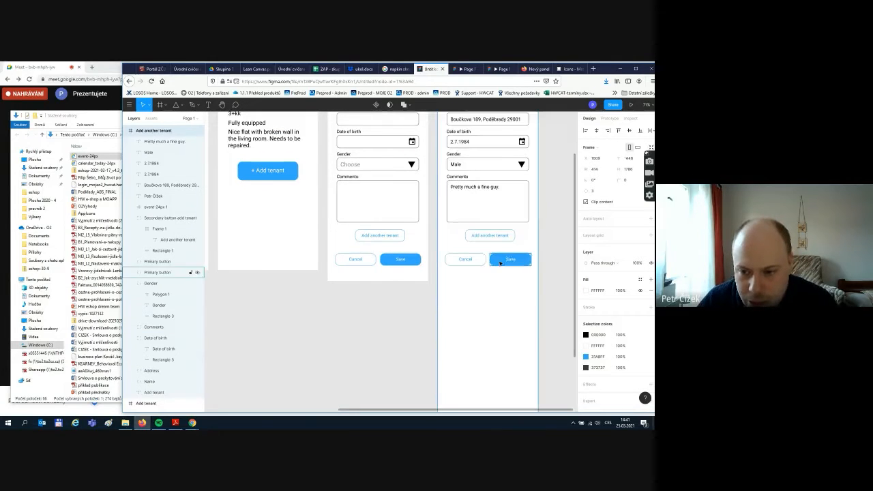
- Move the Add another tenant, Cancel and Save buttons down near the screen bottom
left_click_drag(473, 236, 532, 262)
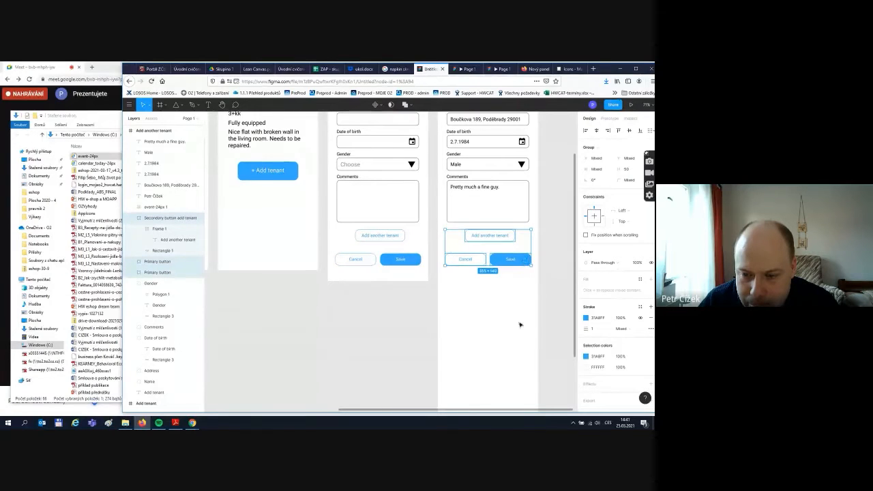
left_click_drag(511, 259, 515, 391)
scroll(523, 327, "down", 2)
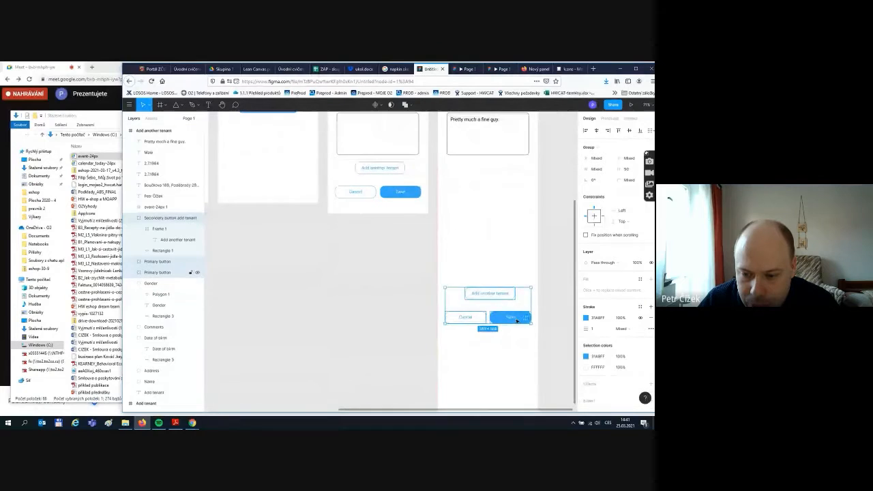
left_click_drag(521, 321, 516, 386)
scroll(515, 300, "up", 1)
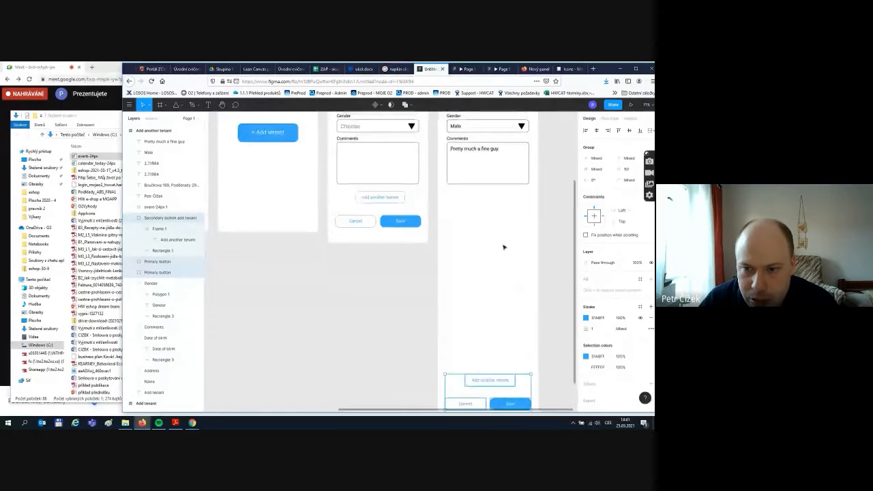
scroll(503, 245, "down", 5)
scroll(504, 242, "up", 2)
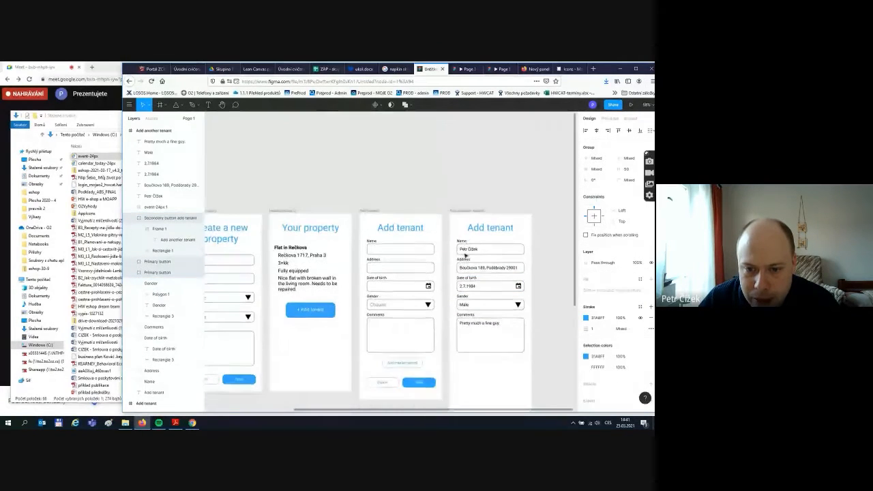
scroll(463, 254, "down", 1)
left_click(362, 205)
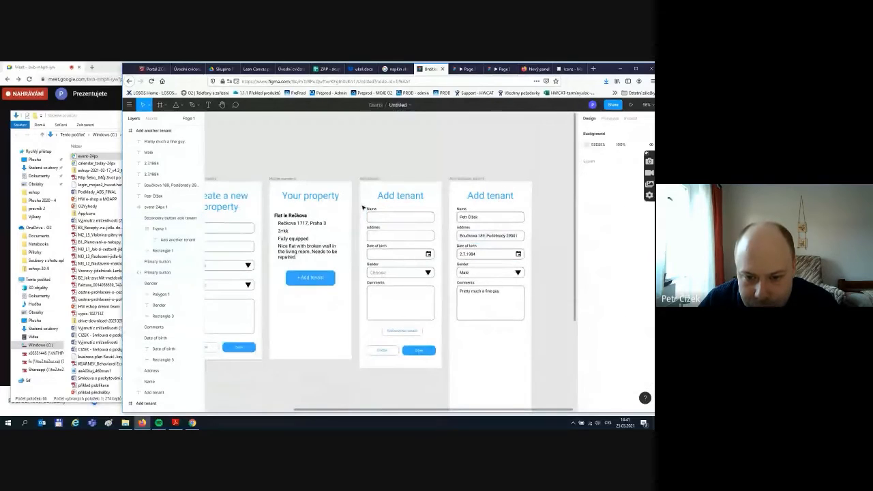
- Marquee-select all the Add tenant form fields together
left_click_drag(363, 208, 438, 324)
left_click(547, 301)
scroll(522, 248, "down", 3)
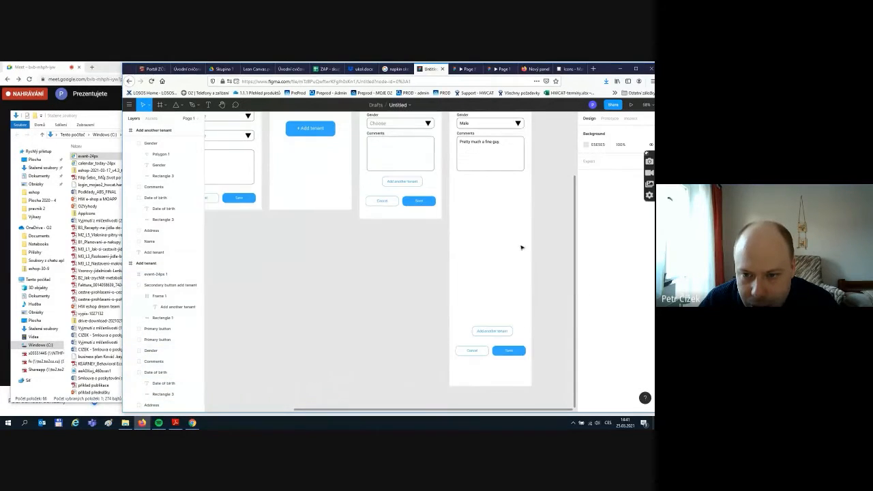
- Paste a second set of tenant fields below the first and nudge the Add another tenant button up
key("ctrl+v")
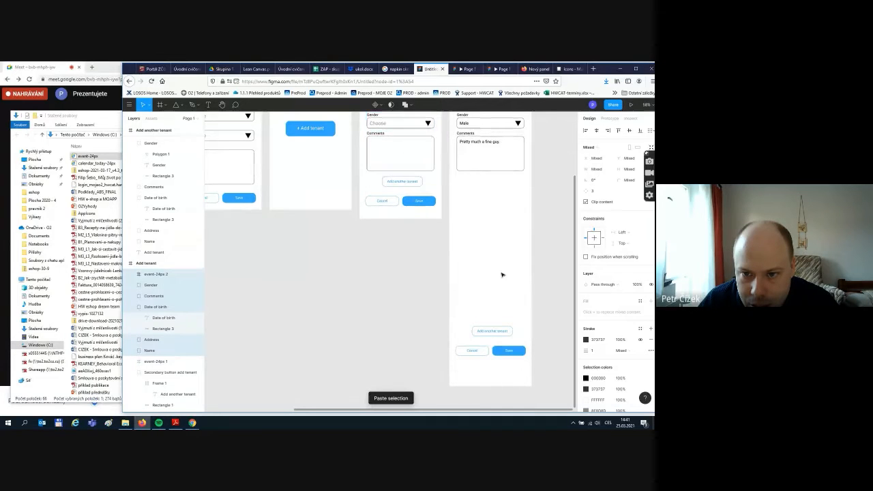
left_click_drag(536, 308, 499, 273)
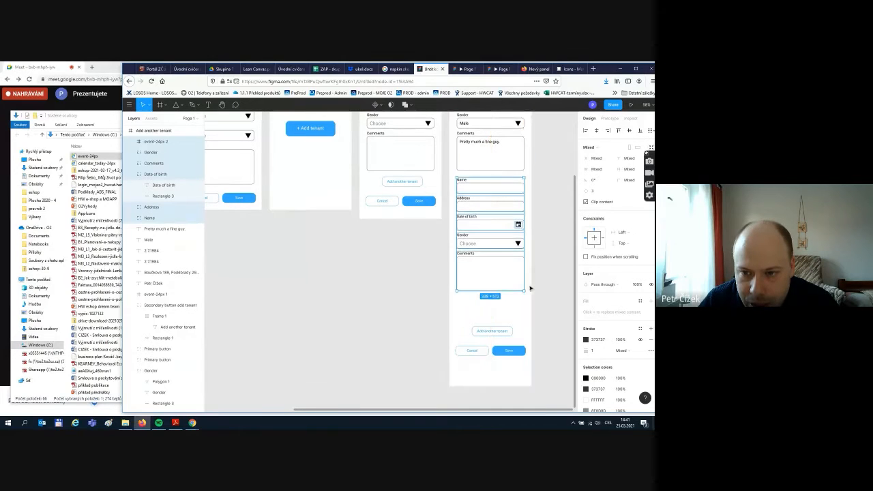
scroll(546, 274, "up", 4)
scroll(543, 273, "down", 3)
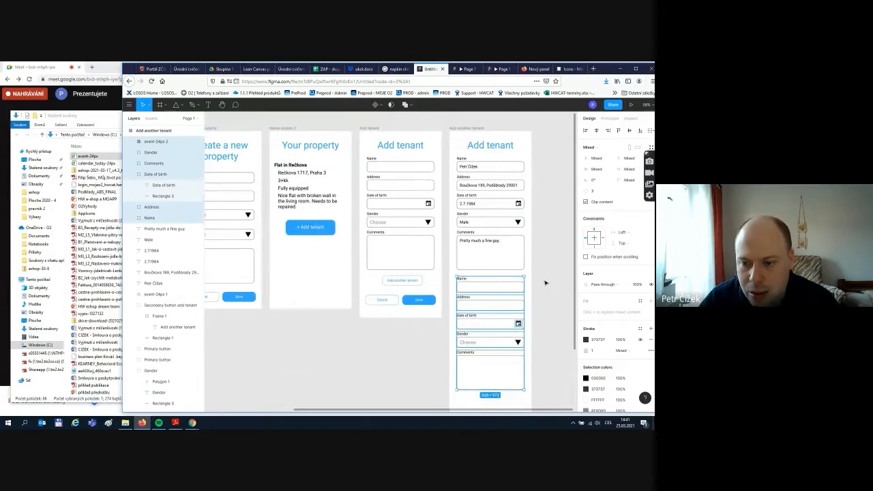
left_click(545, 283)
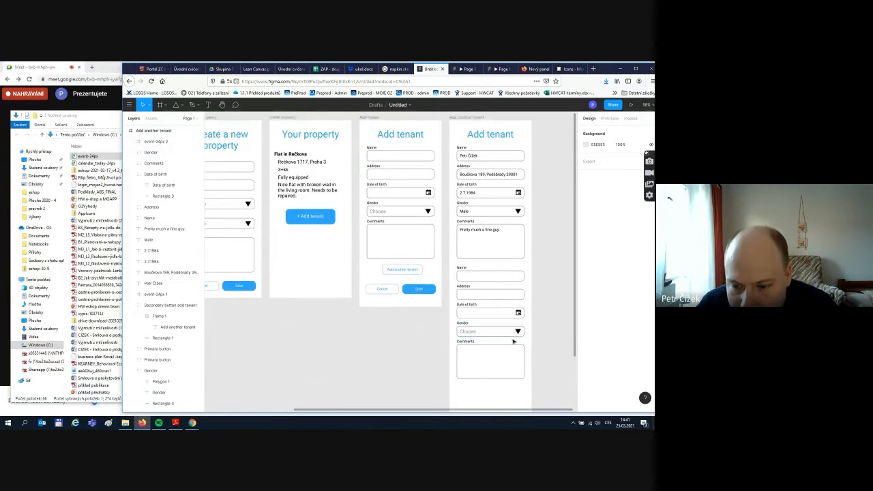
scroll(497, 328, "down", 3)
left_click_drag(495, 334, 491, 307)
scroll(523, 230, "up", 2)
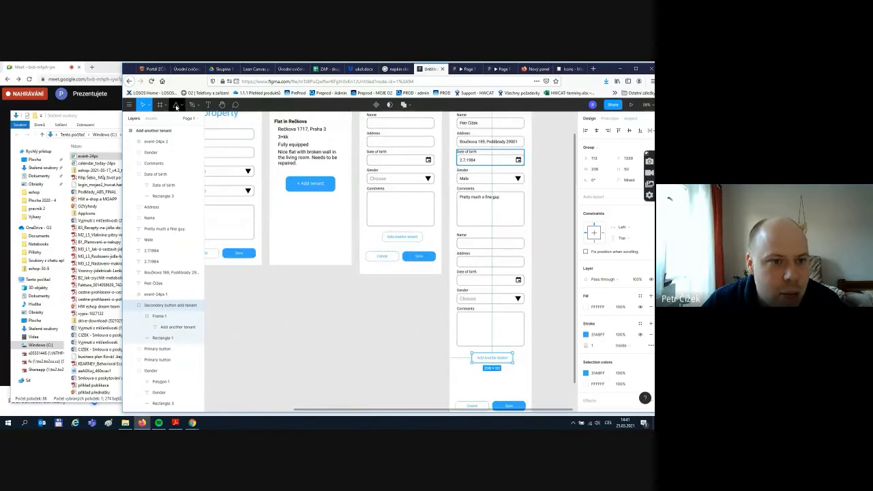
- Draw a horizontal divider line between the two tenant sections with the Line tool
left_click(182, 108)
left_click(160, 129)
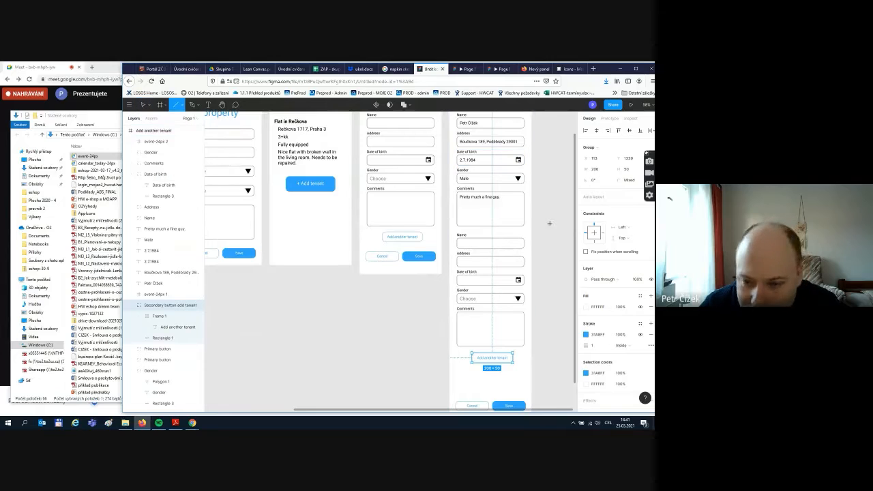
left_click_drag(452, 229, 528, 233)
left_click(547, 233)
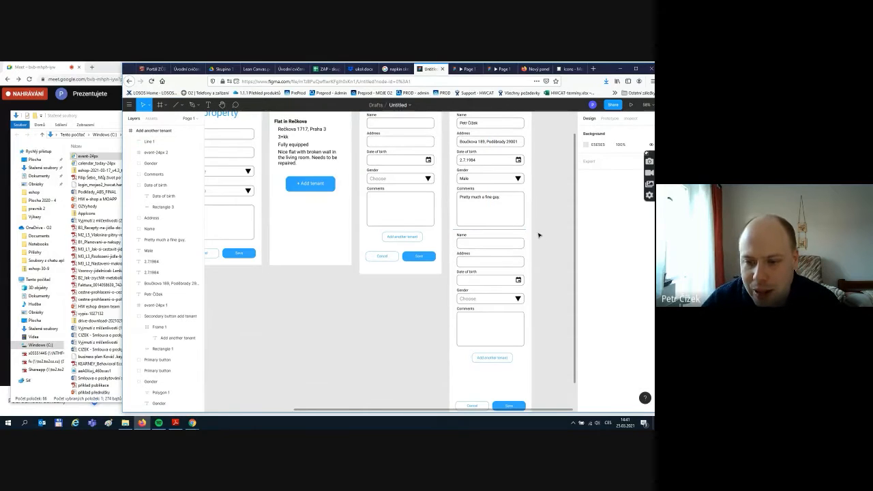
- Nudge the divider line with arrow keys into alignment
scroll(538, 235, "up", 2)
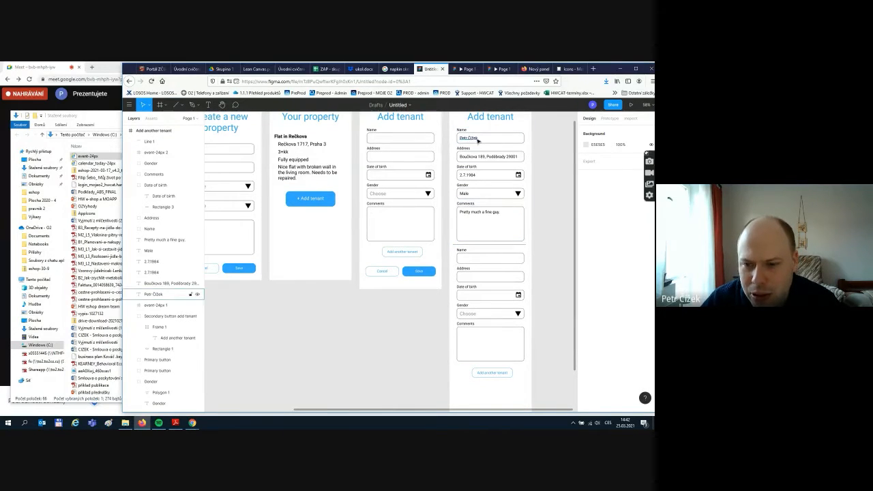
left_click(498, 246)
key("Down")
key("Down")
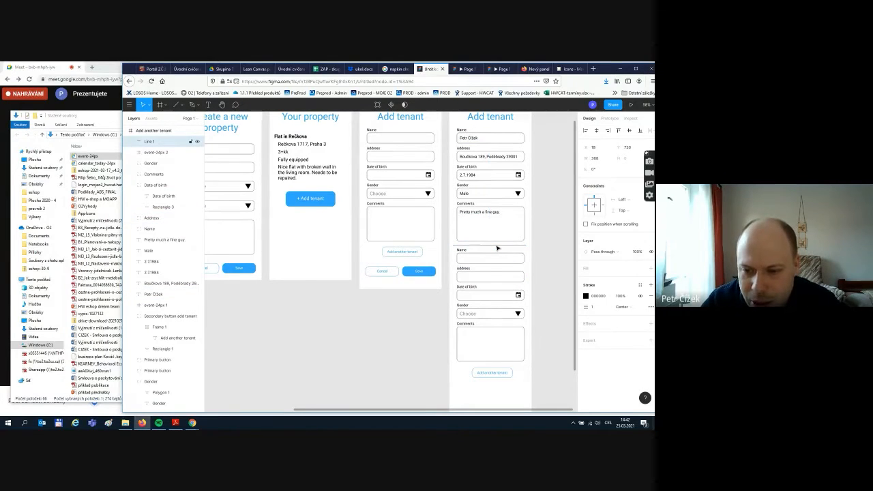
key("Right")
key("Right")
key("Down")
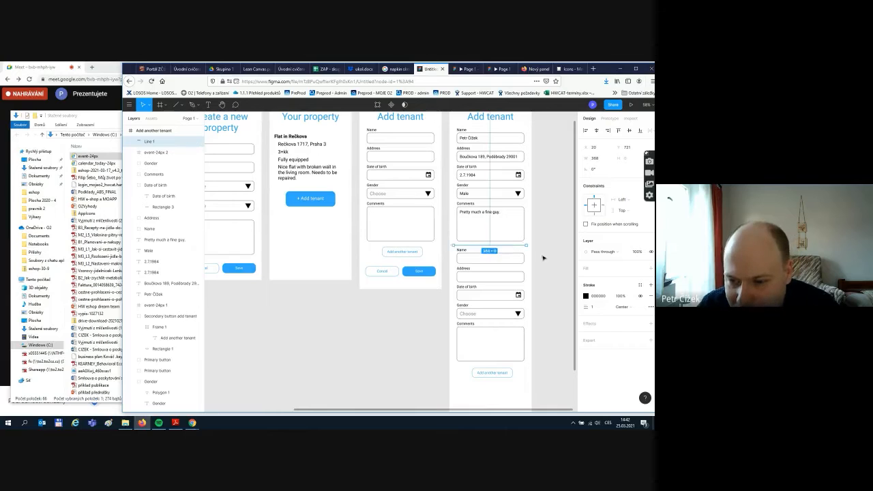
left_click(550, 257)
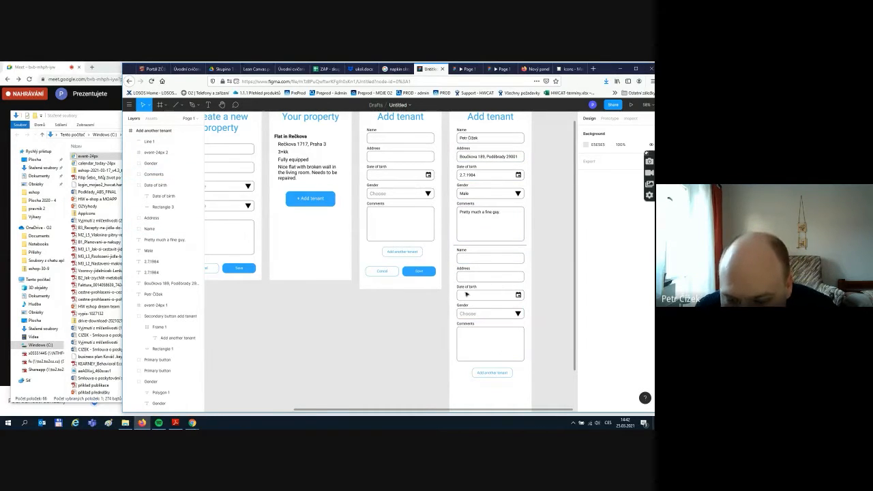
- Move the Cancel and Save buttons up closer to the second tenant's fields
scroll(493, 355, "down", 3)
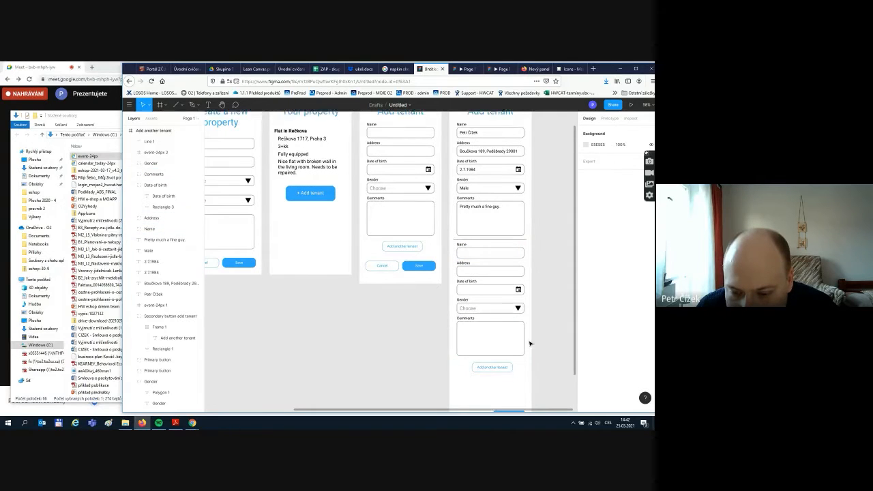
left_click(472, 379)
left_click(512, 380, "shift")
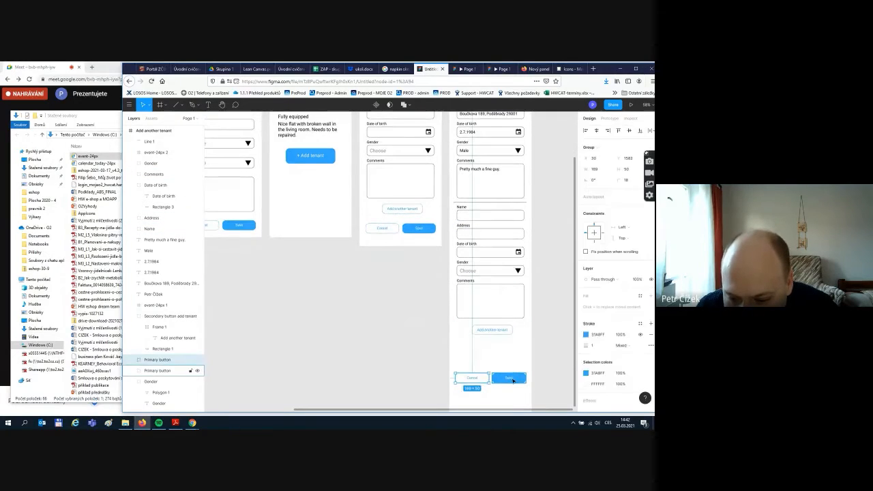
left_click_drag(517, 380, 520, 353)
left_click(538, 354)
scroll(499, 372, "down", 5)
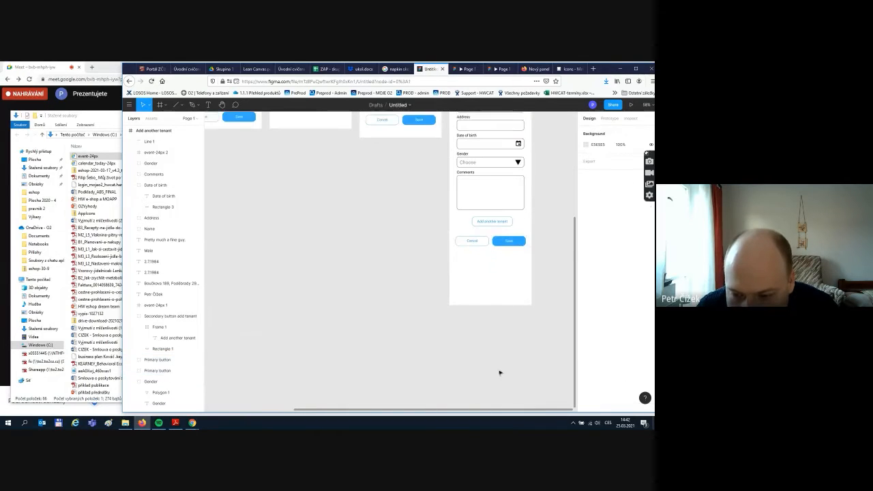
scroll(494, 310, "up", 10)
- Shorten the Add another tenant screen to 1541 px tall
left_click(465, 291)
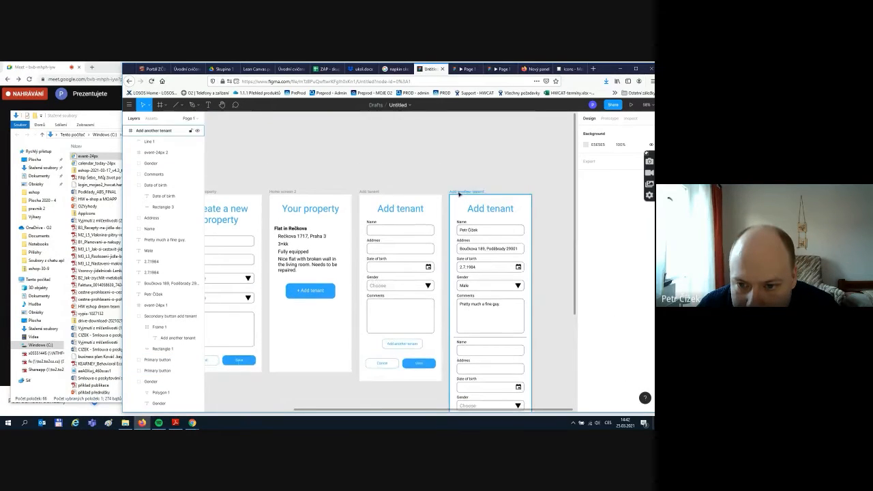
scroll(473, 343, "down", 10)
left_click_drag(471, 332, 475, 283)
scroll(475, 286, "up", 1)
scroll(476, 286, "up", 7)
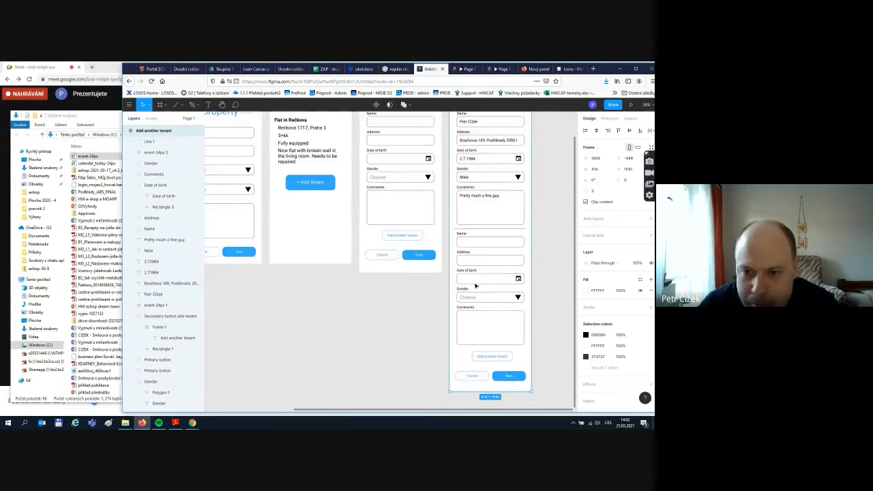
left_click(417, 152)
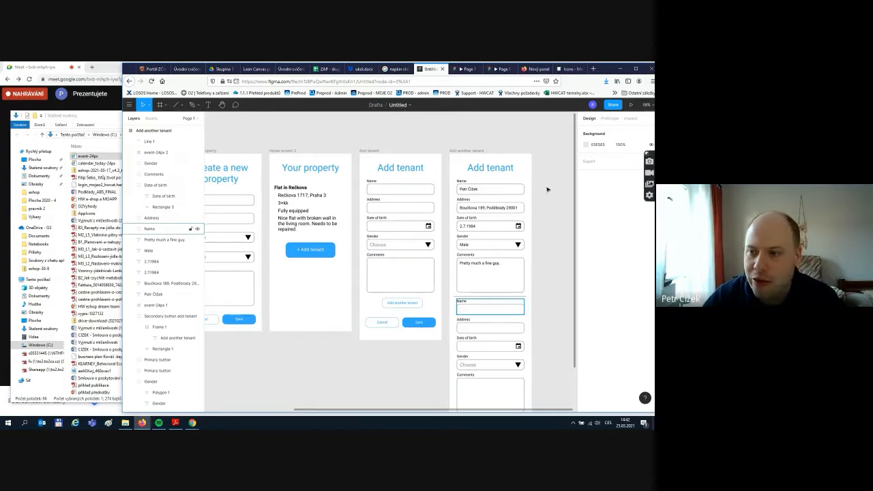
- In Prototype mode, link Cancel to Your property and Add another tenant to its screen
left_click(609, 119)
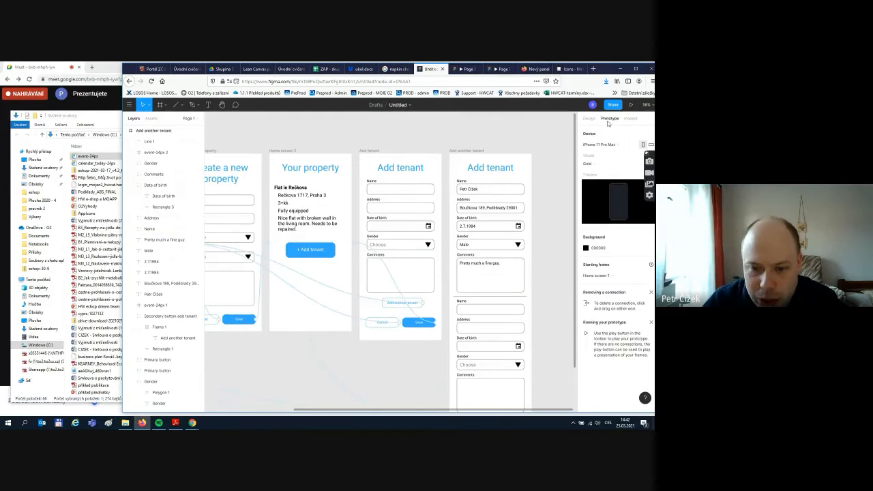
scroll(410, 356, "down", 2)
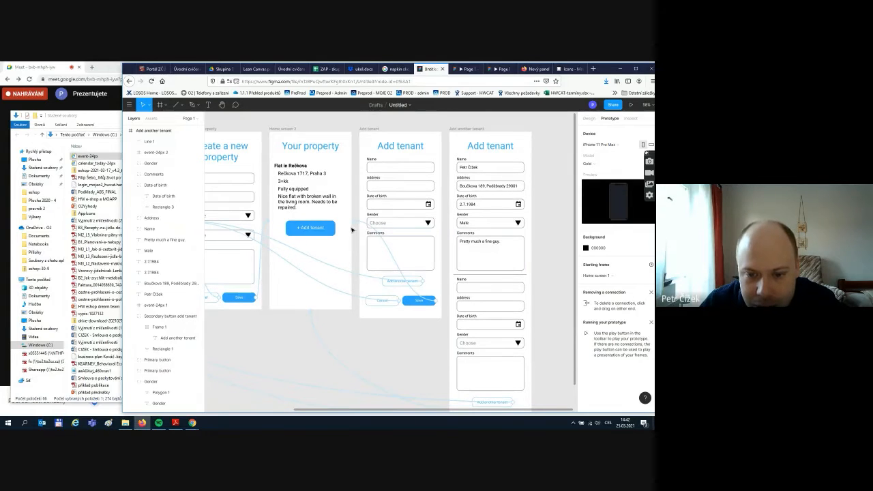
left_click_drag(380, 317, 362, 412)
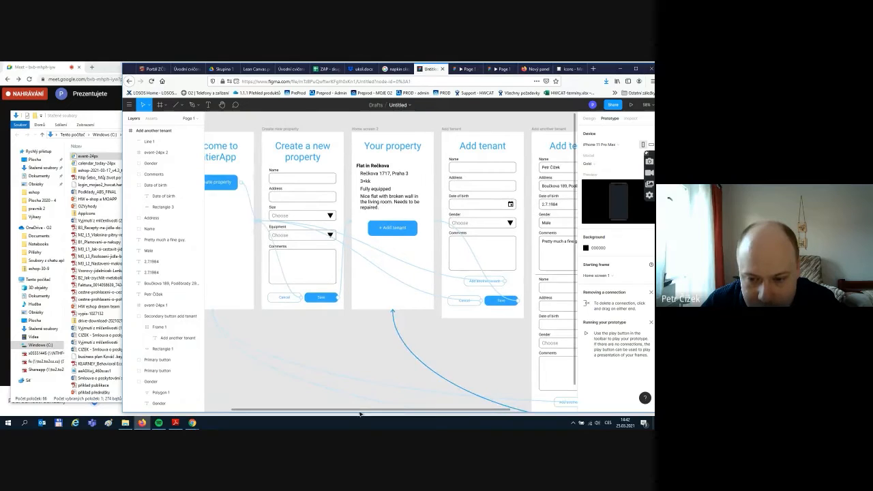
left_click(461, 304)
left_click_drag(255, 224, 434, 249)
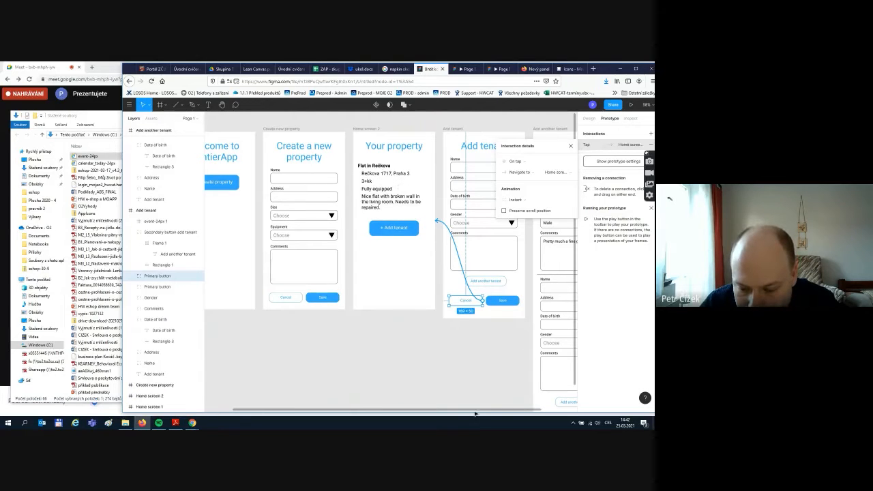
scroll(464, 395, "right", 3)
left_click(422, 343)
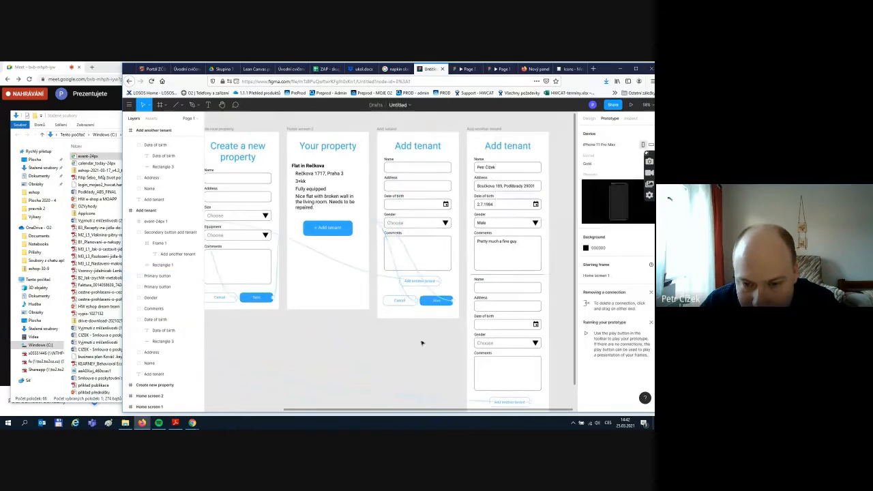
left_click(434, 301)
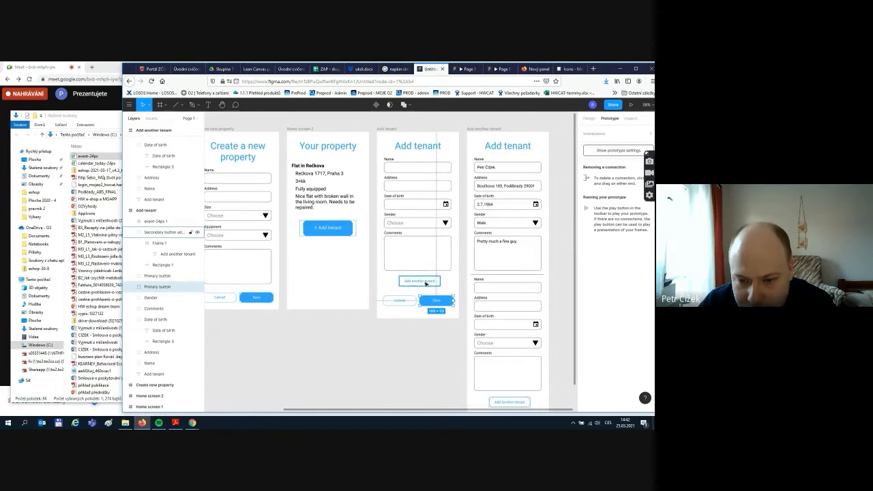
left_click(439, 339)
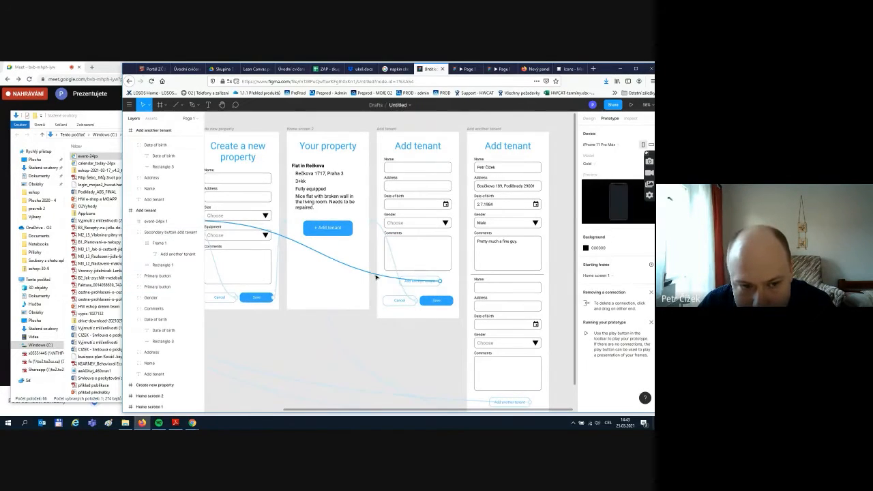
left_click(419, 281)
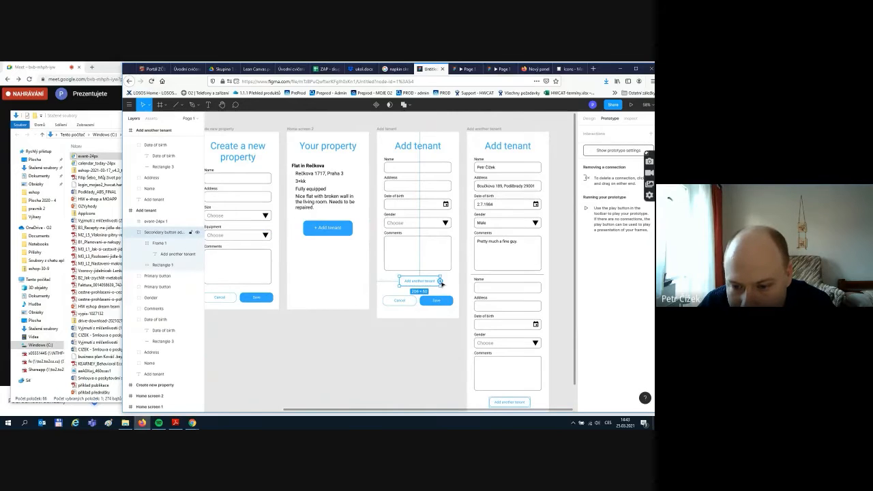
left_click_drag(441, 282, 470, 262)
left_click(436, 361)
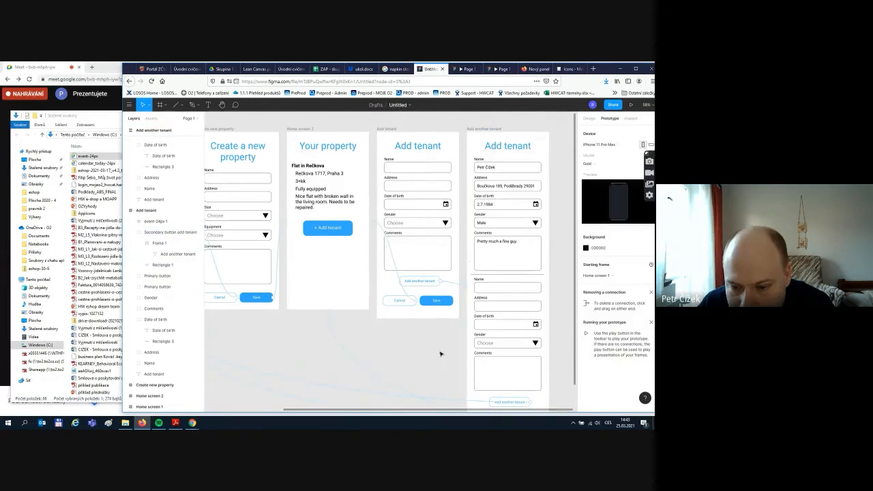
- Delete the prototype links on the Save, Cancel and Add another tenant buttons
scroll(439, 356, "down", 2)
scroll(440, 352, "down", 2)
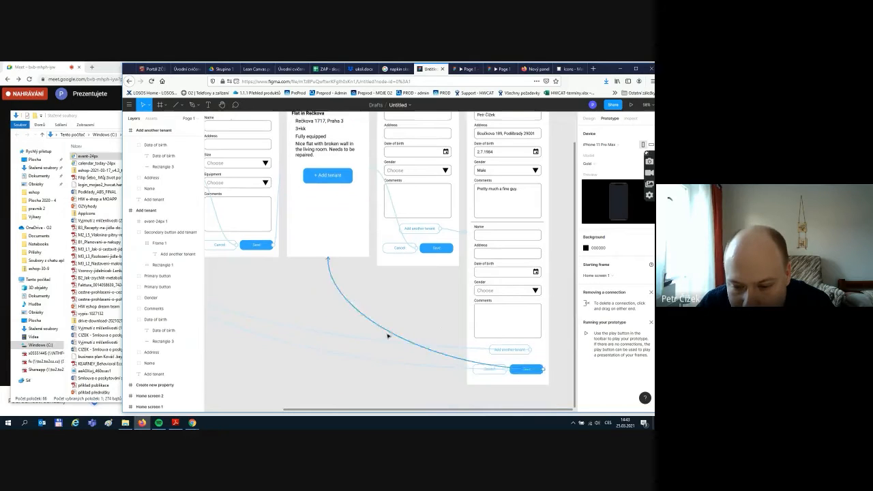
left_click_drag(388, 334, 445, 358)
left_click(423, 381)
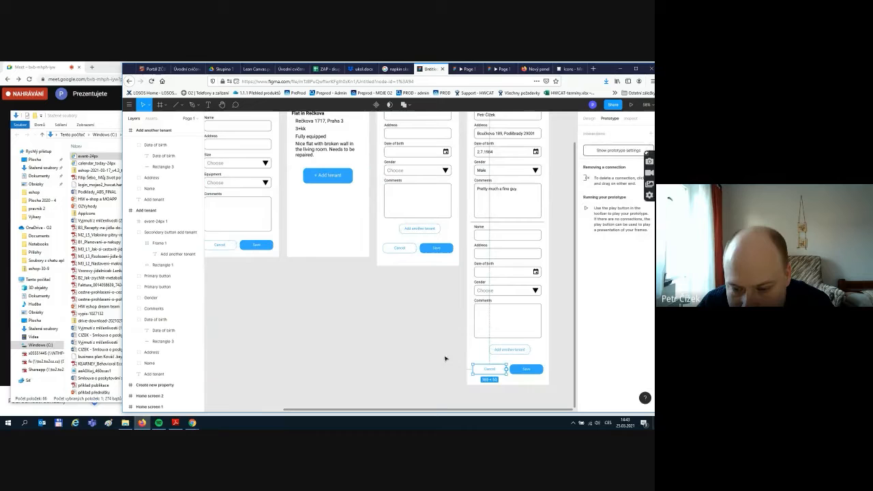
left_click(368, 348)
left_click(413, 346)
key("Delete")
scroll(412, 347, "up", 1)
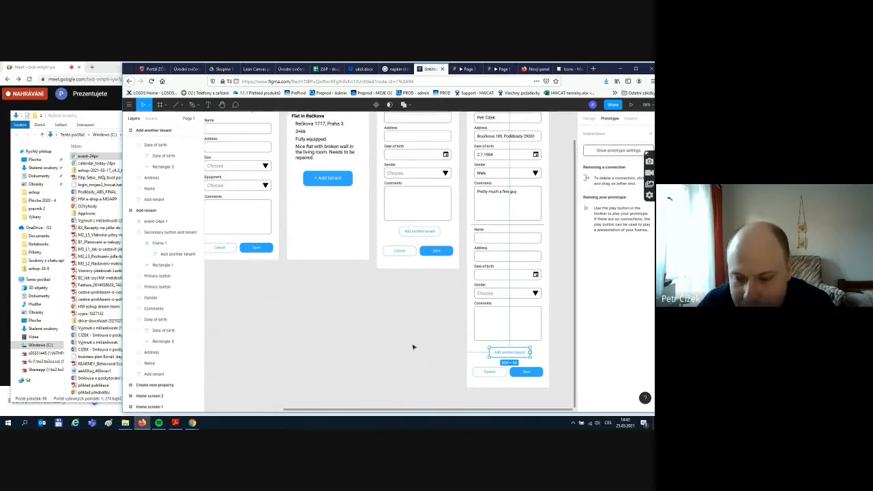
scroll(411, 353, "up", 5)
scroll(413, 355, "down", 8)
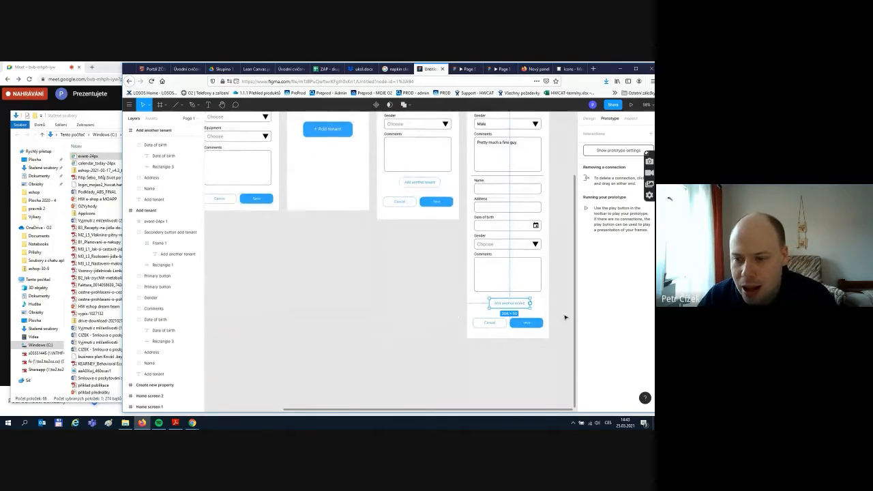
scroll(565, 317, "down", 5)
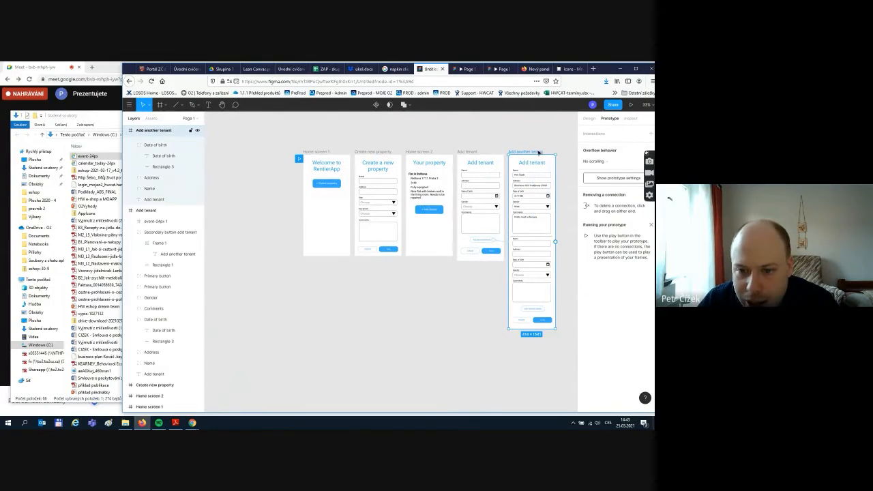
left_click_drag(508, 170, 536, 158)
left_click(422, 331)
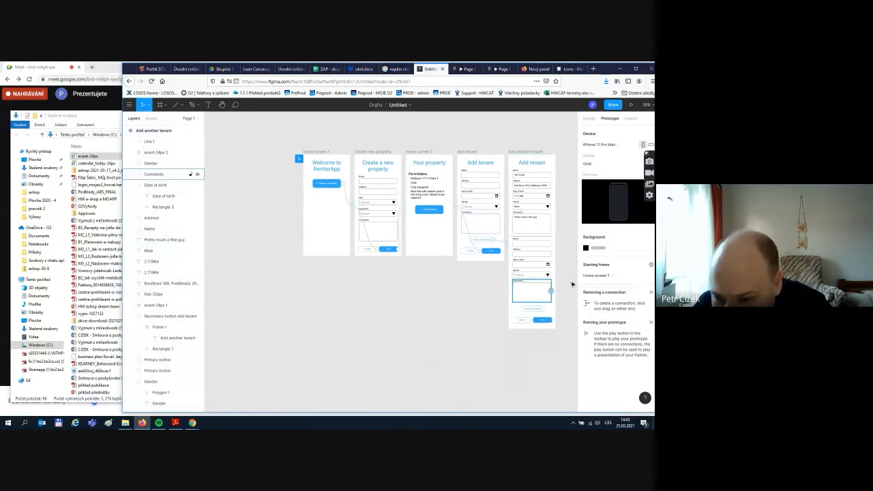
scroll(570, 290, "up", 3)
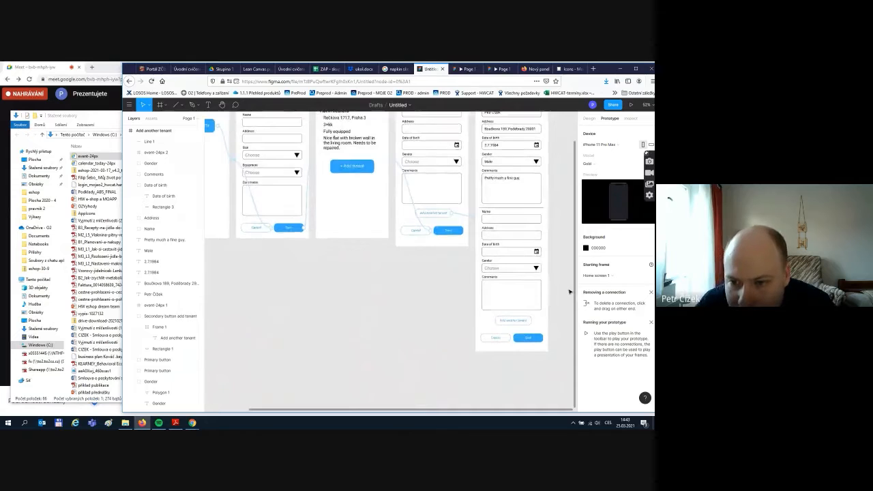
scroll(501, 352, "down", 2)
scroll(501, 351, "up", 1)
left_click(466, 415)
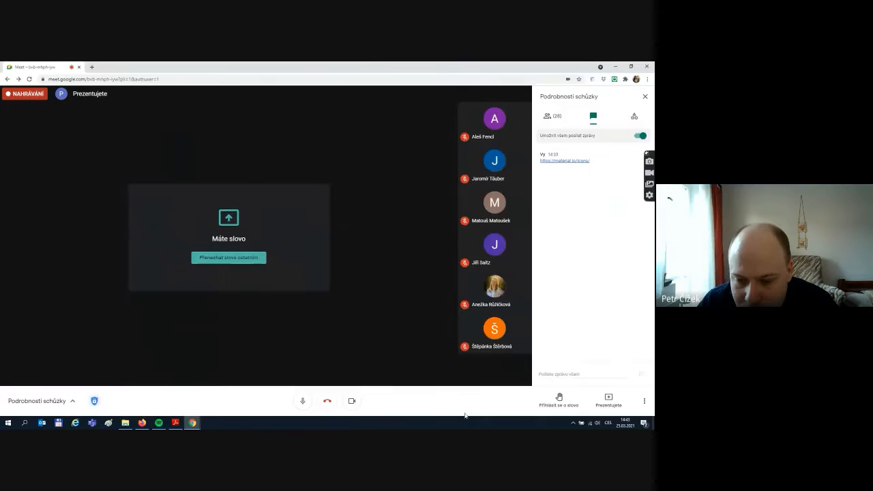
key("alt+Tab")
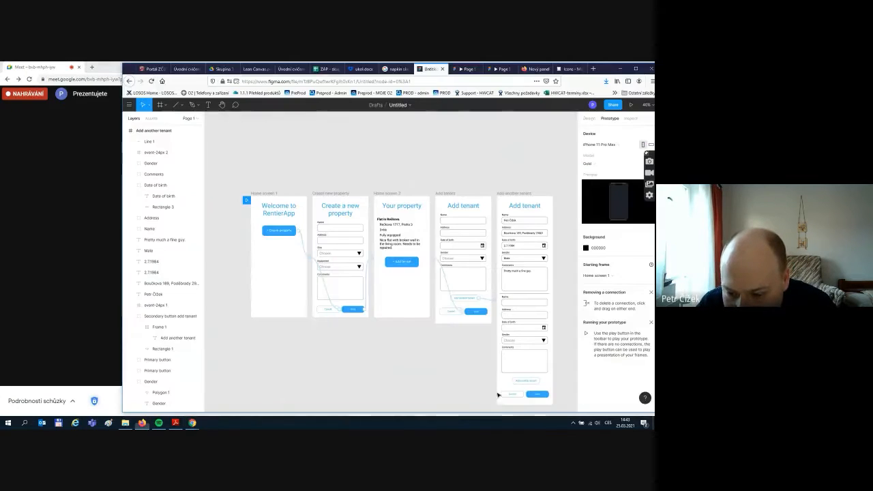
scroll(462, 369, "down", 2)
scroll(463, 356, "down", 3)
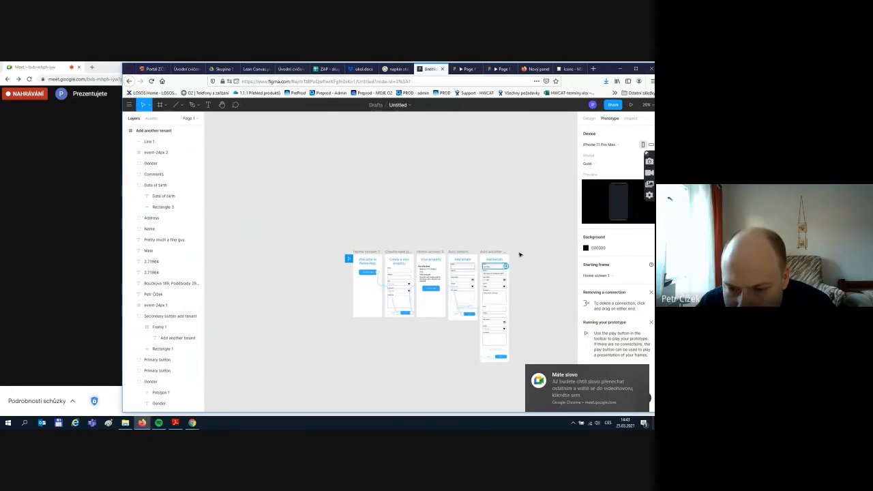
left_click(435, 254)
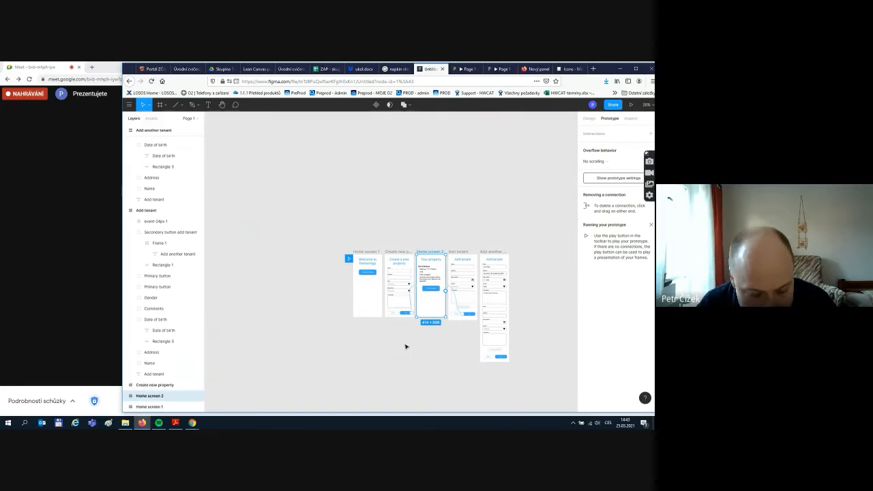
- Duplicate Home screen 2 as Home screen 3 and delete the copy's + Add tenant button
key("ctrl+d")
left_click(555, 267)
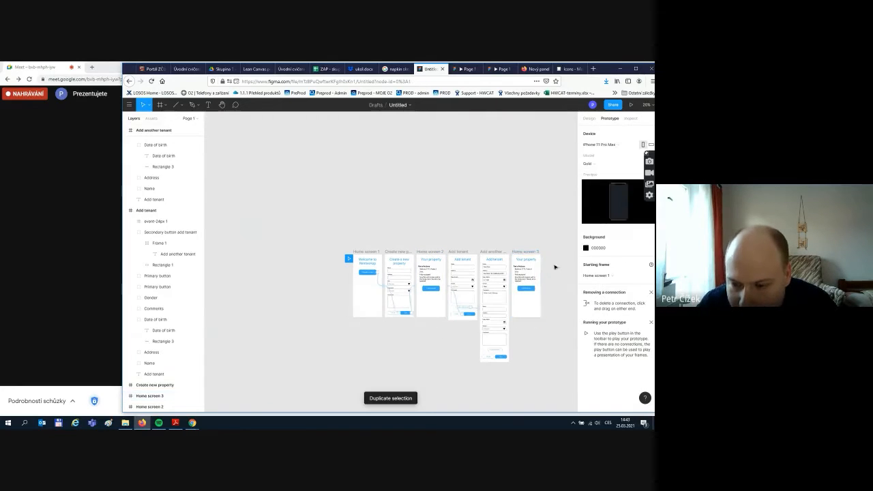
scroll(563, 286, "up", 2)
scroll(564, 286, "up", 4)
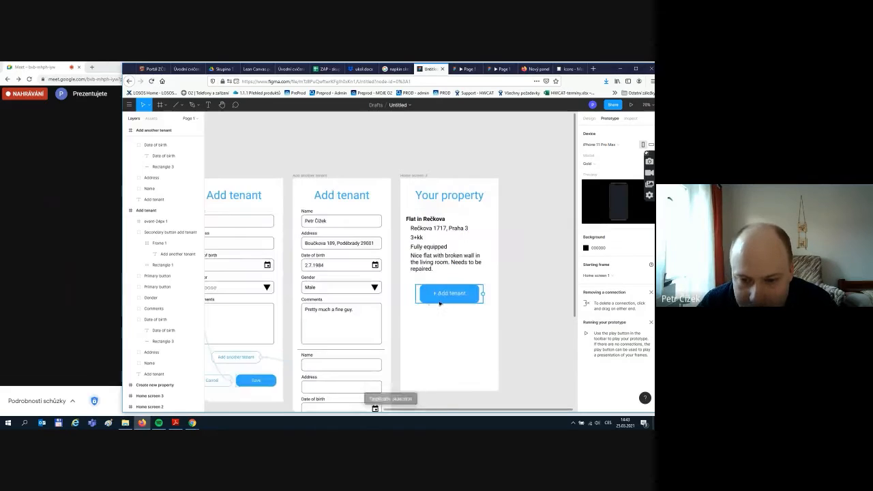
left_click(461, 302)
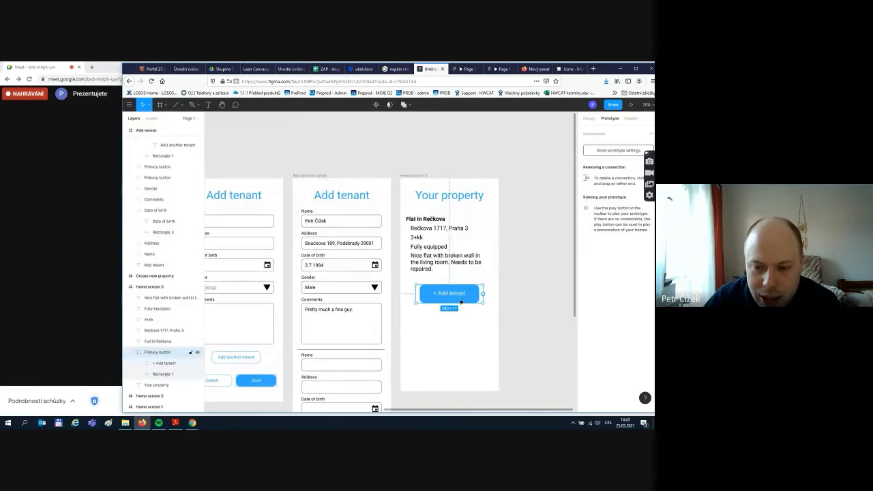
key("Delete")
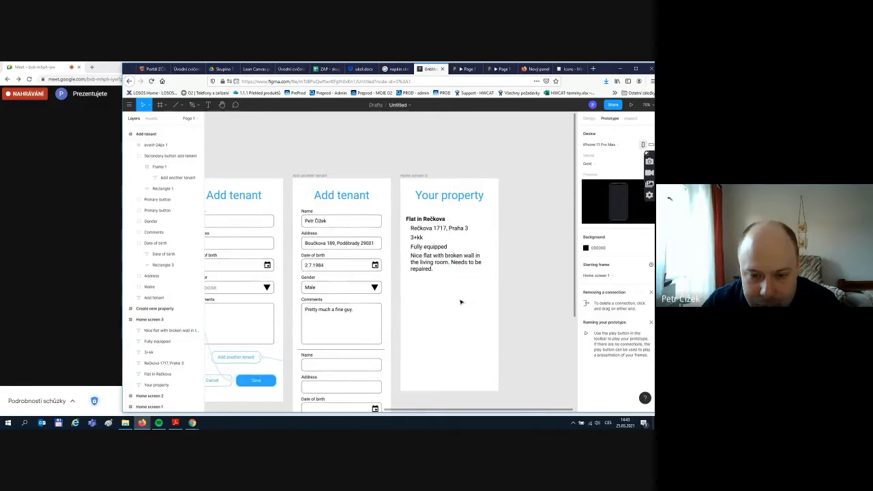
left_click(434, 269)
left_click(468, 220)
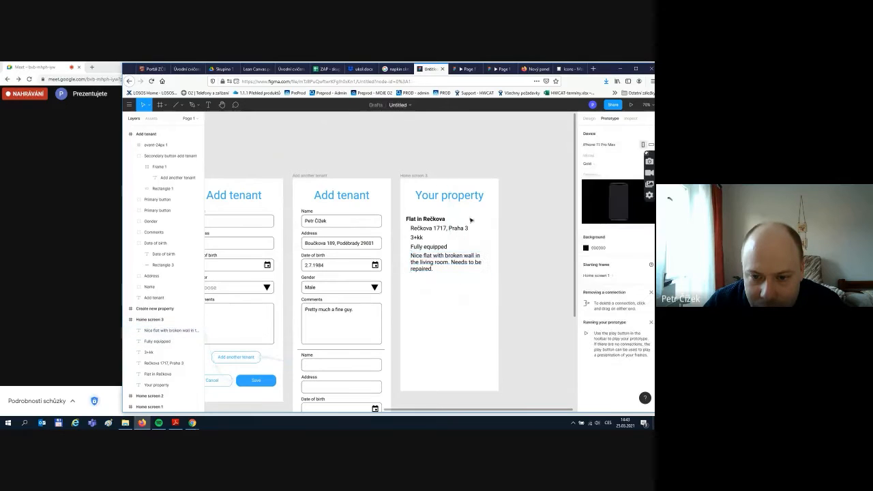
left_click(434, 218)
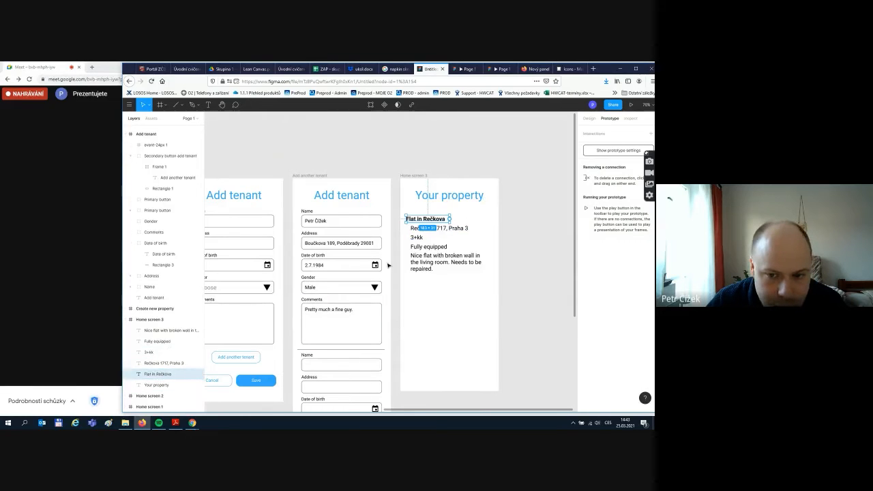
- Group the five flat description texts and name the group Property
left_click(413, 231)
left_click(413, 221)
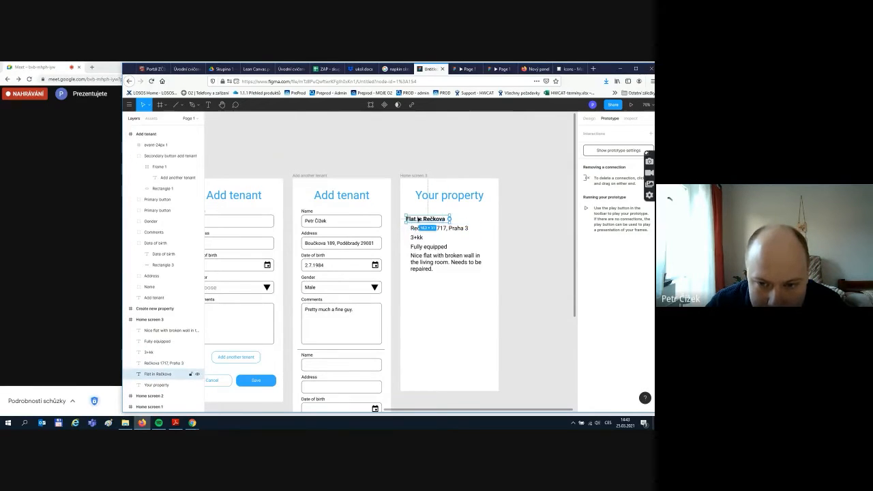
left_click(428, 261, "shift")
left_click(429, 247, "shift")
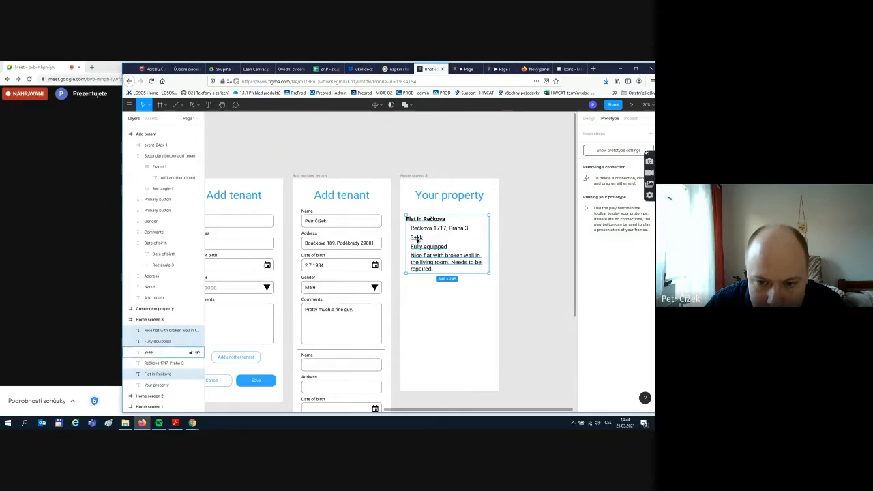
left_click(416, 237, "shift")
left_click(437, 227, "shift")
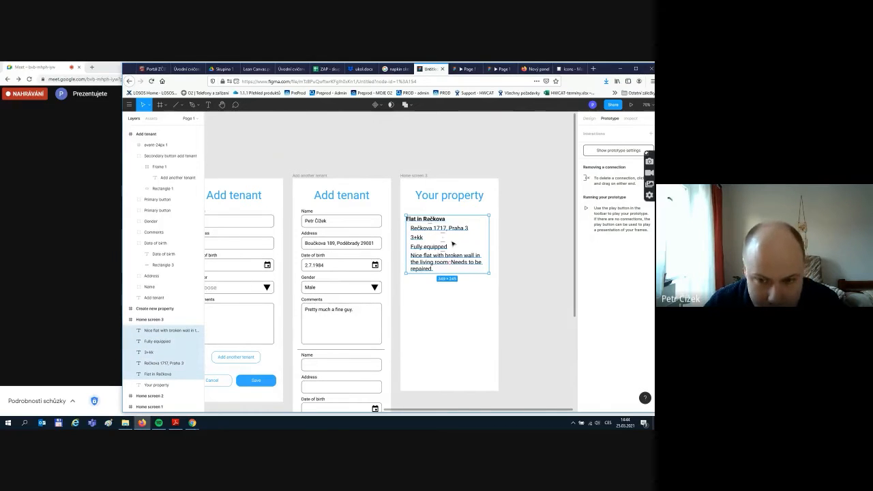
key("ctrl+g")
double_click(151, 374)
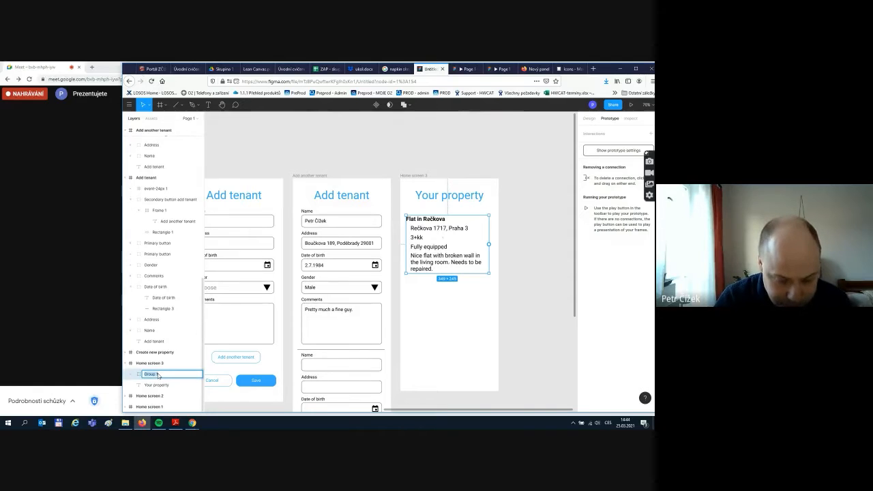
type("Property")
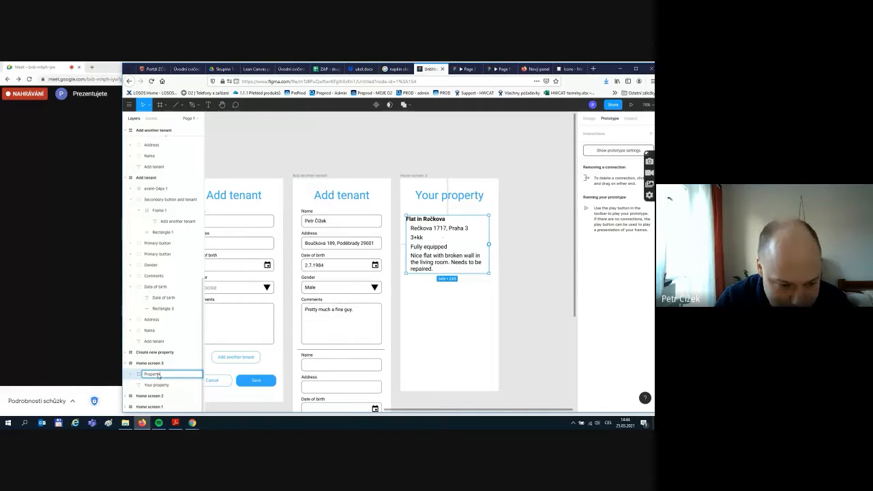
left_click(512, 345)
left_click(469, 262)
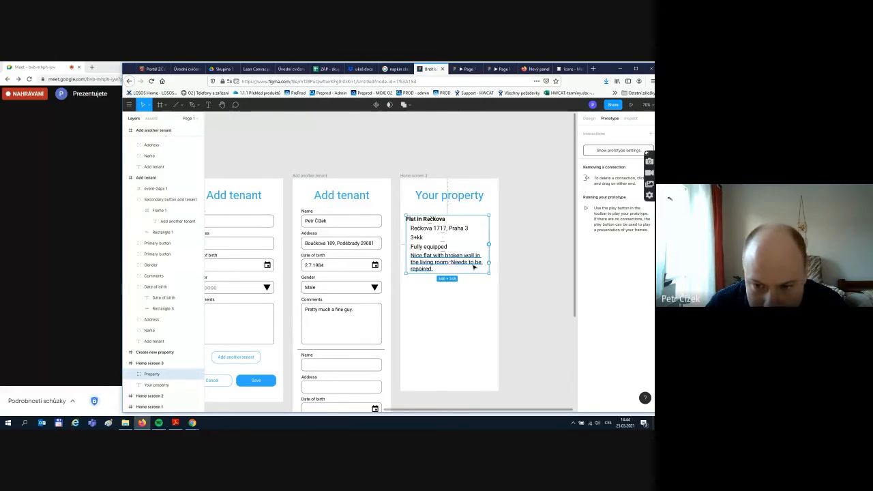
- Duplicate the Property group below and replace its heading and address with the tenant's name and address
key("ctrl+d")
left_click_drag(461, 241, 469, 302)
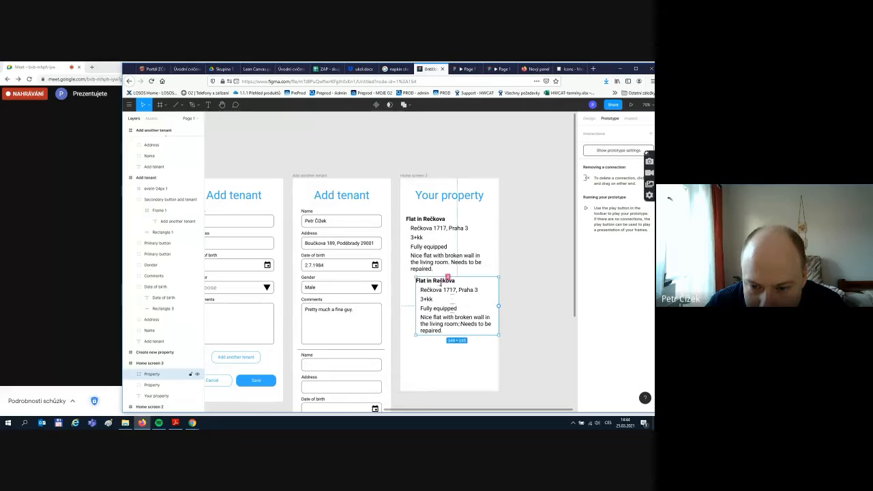
double_click(435, 281)
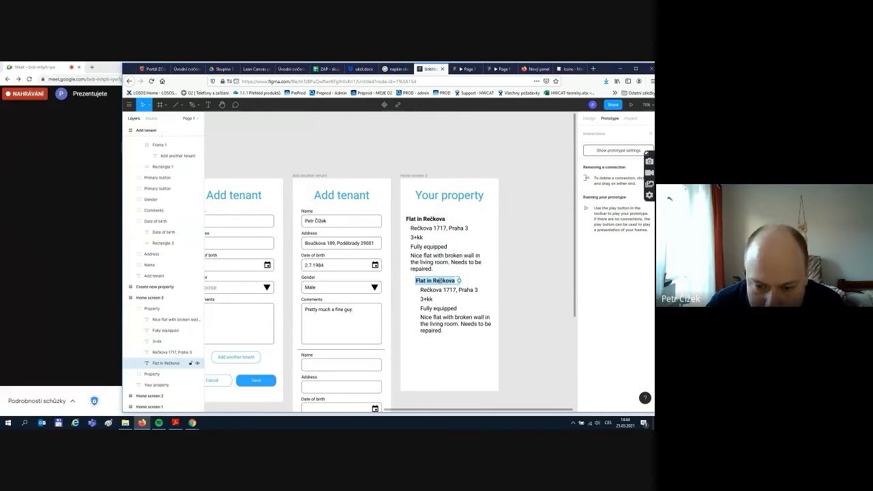
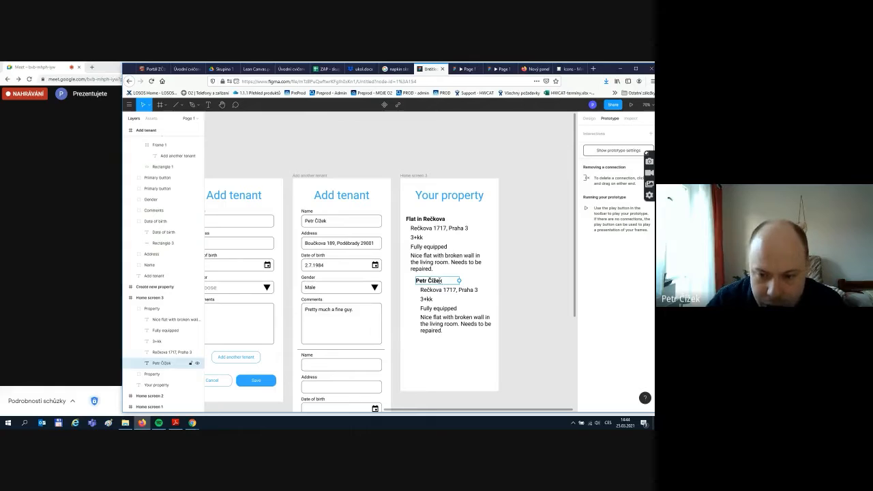
left_click(437, 290)
double_click(437, 289)
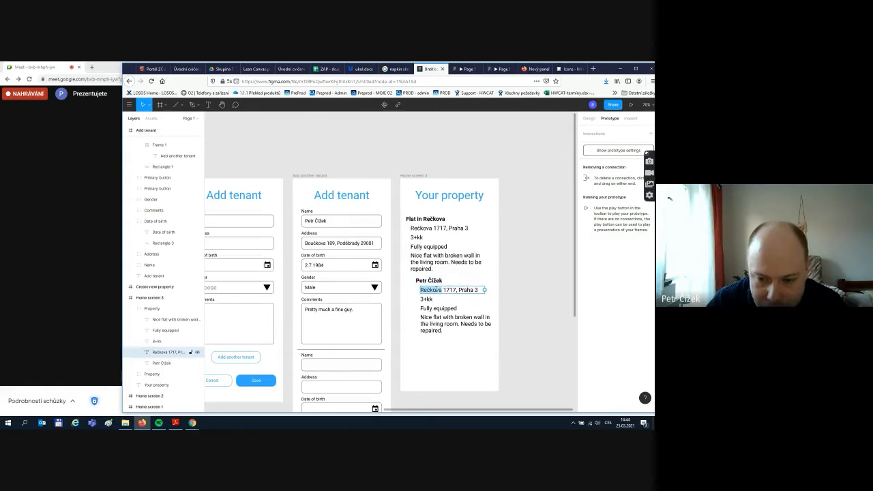
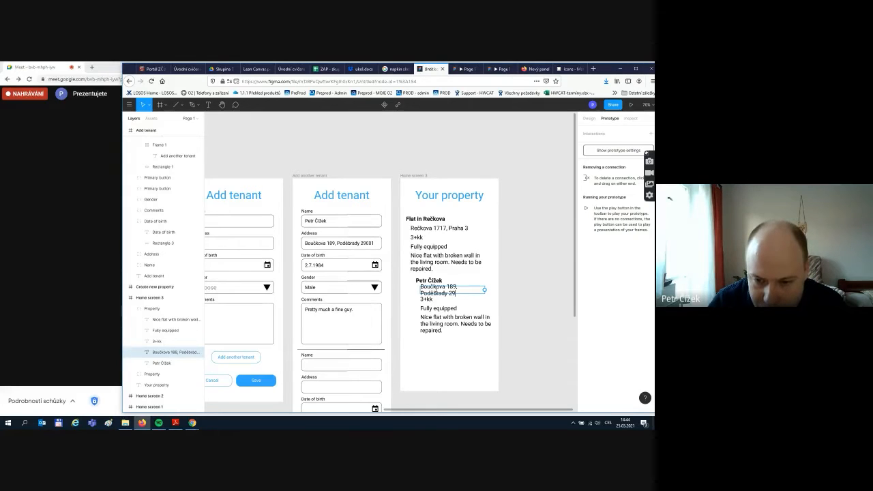
- Select the tenant's Property group, try grouping it, then undo the grouping
left_click(495, 275)
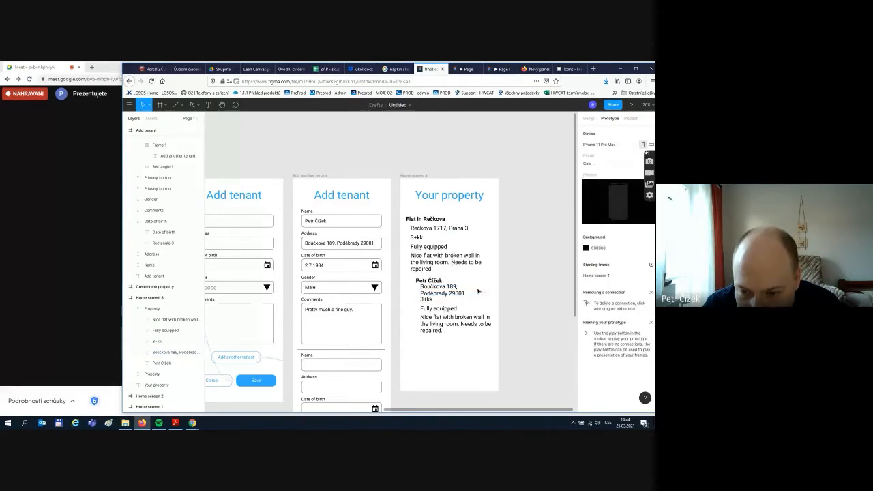
left_click(482, 294)
left_click(508, 299)
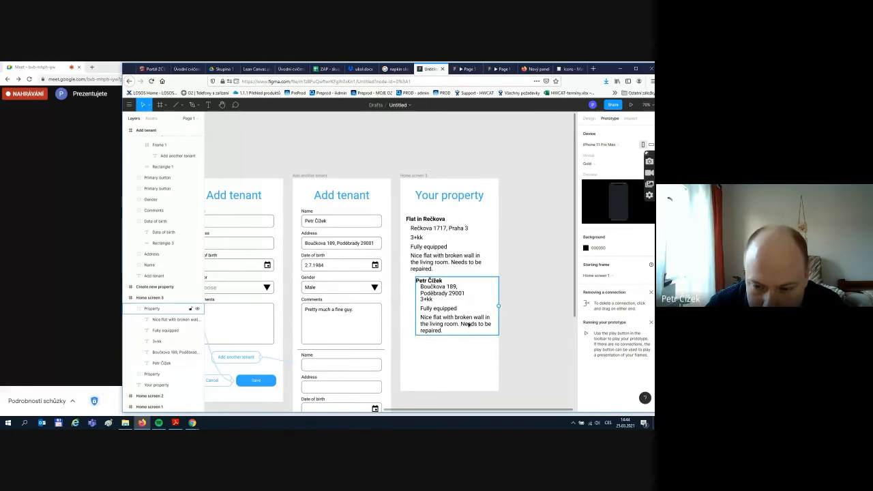
left_click(439, 298)
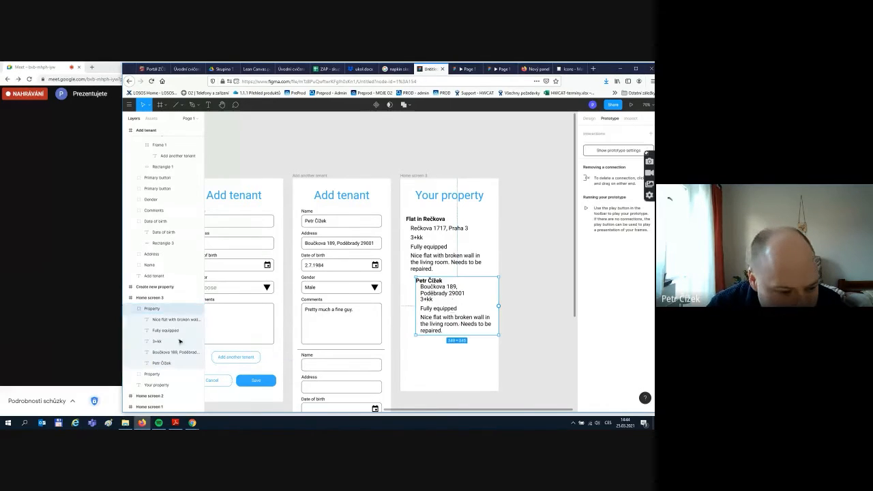
right_click(146, 311)
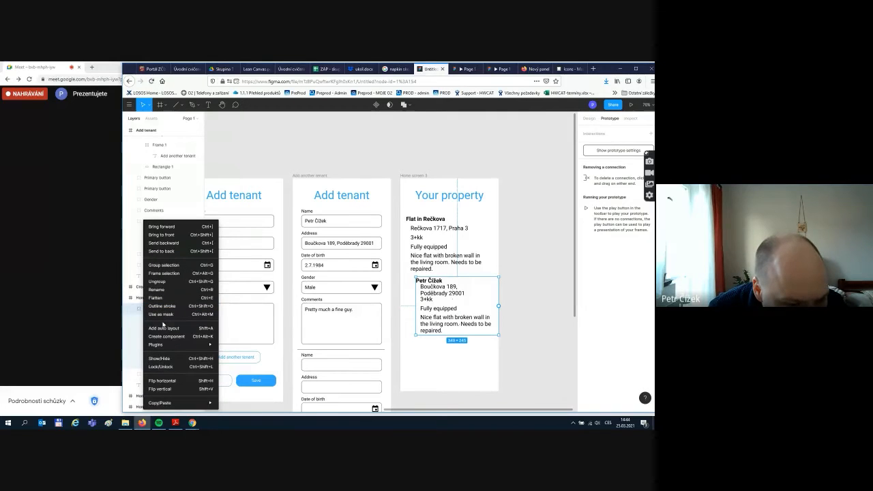
mouse_move(154, 347)
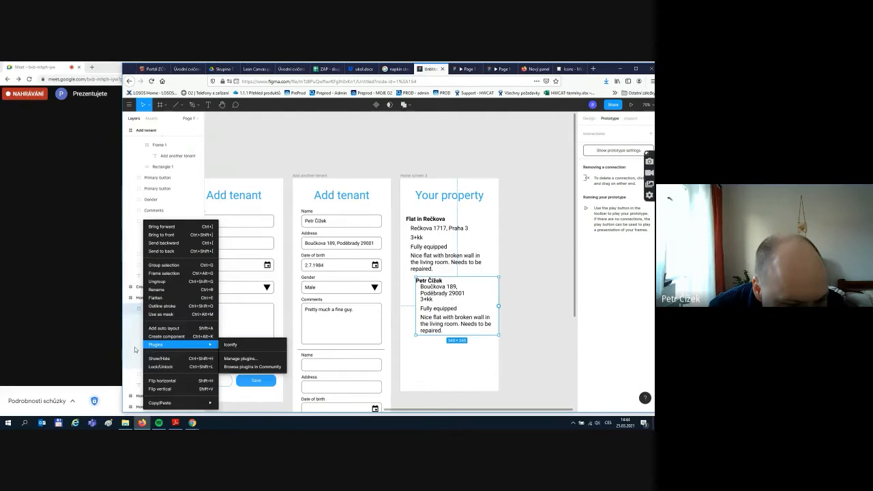
left_click(150, 311)
key("ctrl+g")
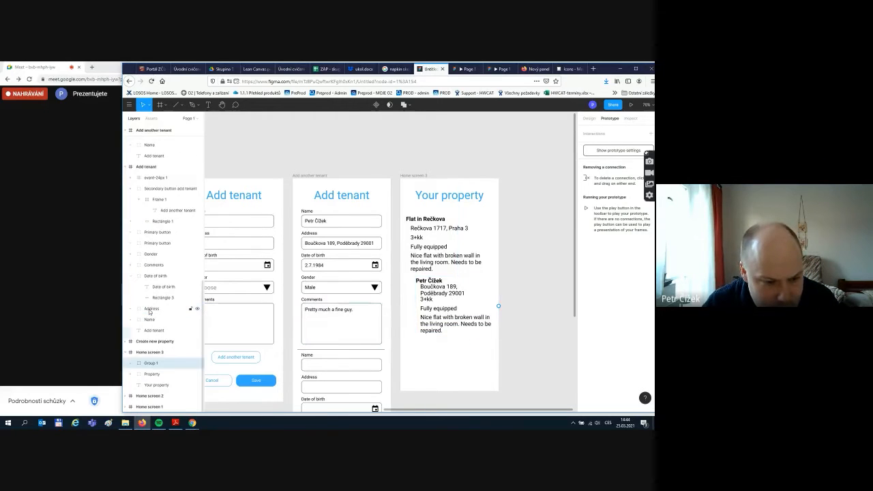
left_click(129, 363)
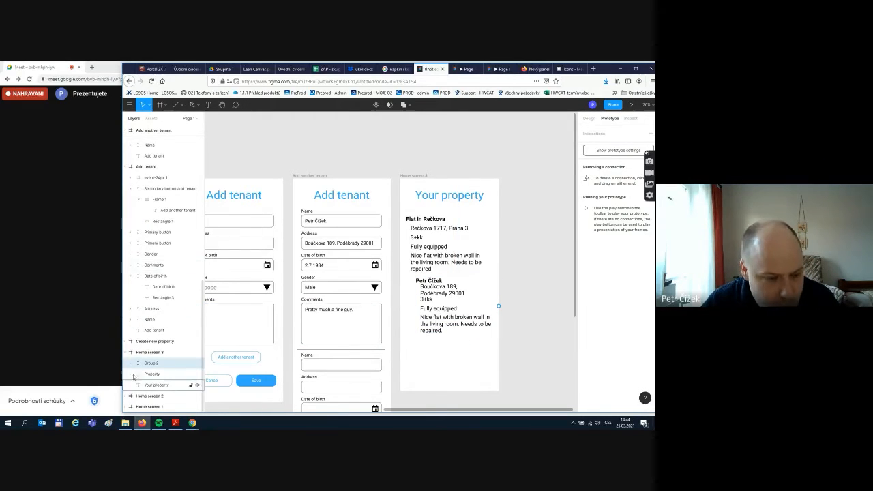
key("ctrl+z")
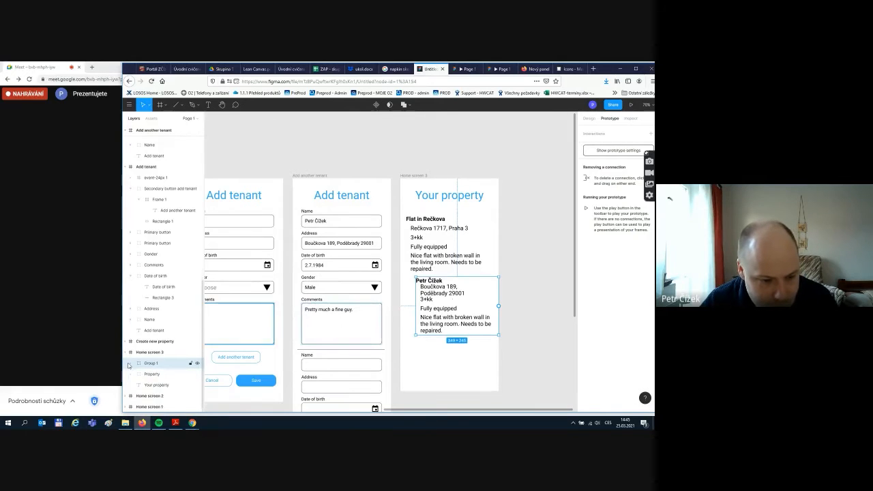
key("ctrl+z")
- Move the five tenant text layers into Home screen 3 and shift the lower texts down about 39 px
scroll(154, 375, "down", 3)
left_click(158, 364)
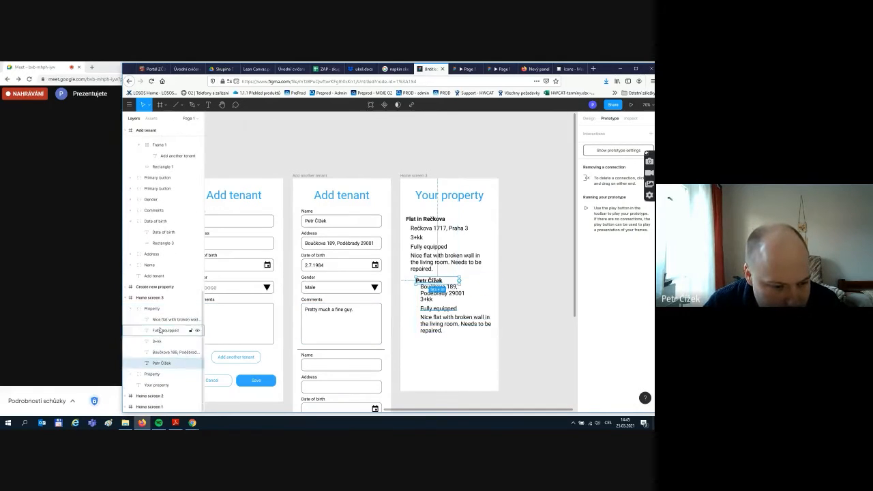
left_click(159, 320, "shift")
left_click_drag(158, 320, 155, 307)
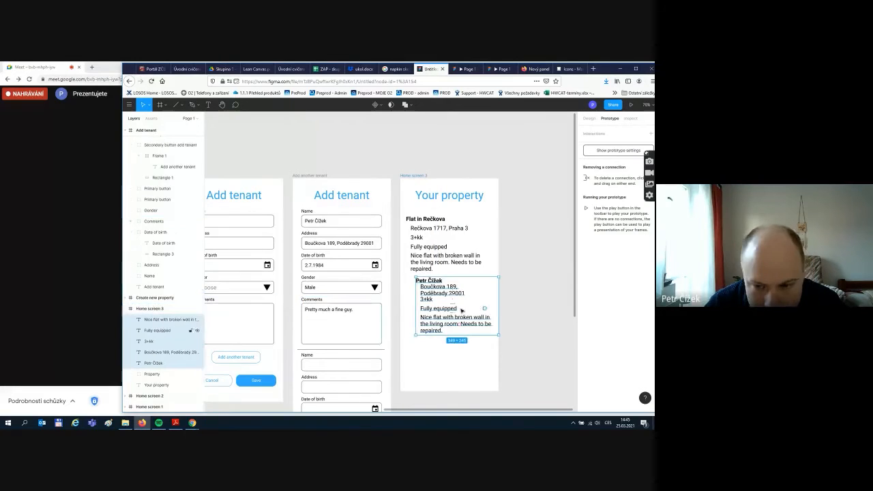
left_click(528, 306)
left_click(451, 294)
left_click(438, 321)
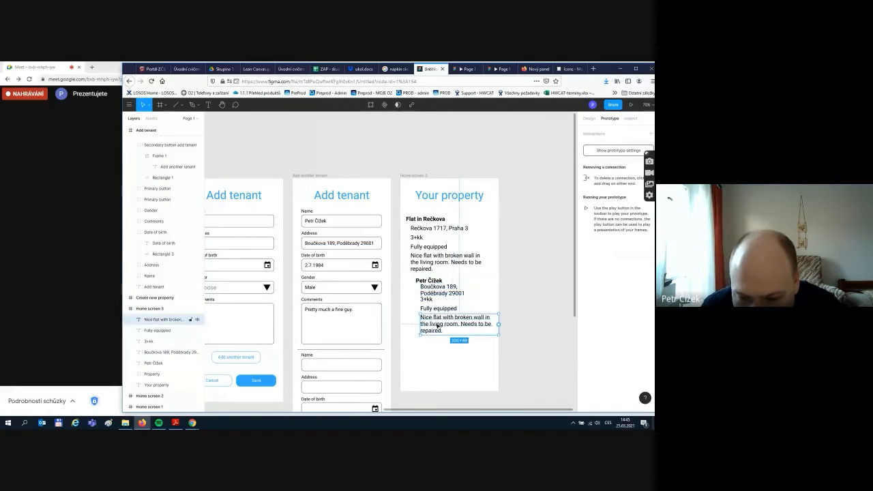
left_click_drag(536, 360, 437, 292)
left_click(494, 302)
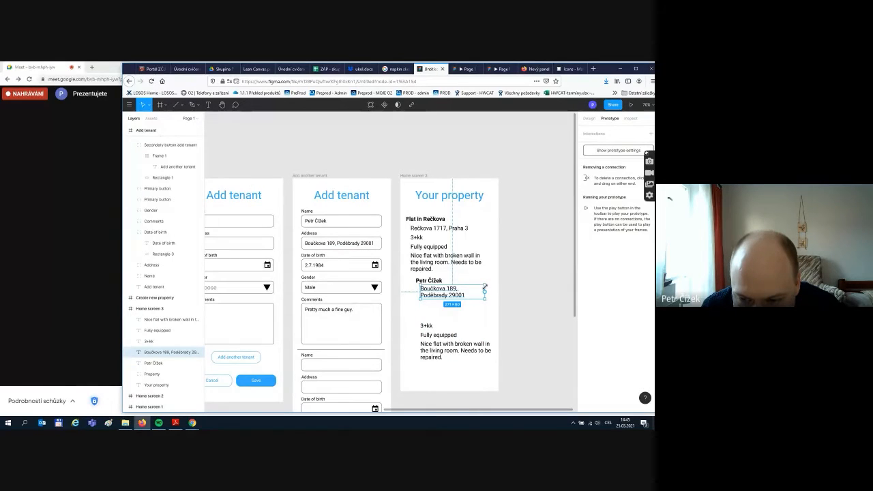
- Widen the address box to 312 and turn the 3+kk line into 2.7.1984 under it
left_click_drag(484, 286, 494, 287)
left_click(590, 118)
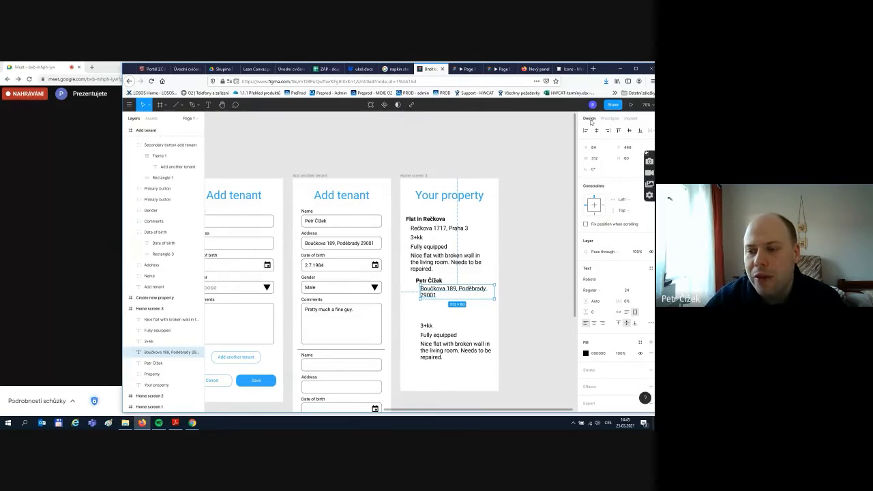
left_click(610, 119)
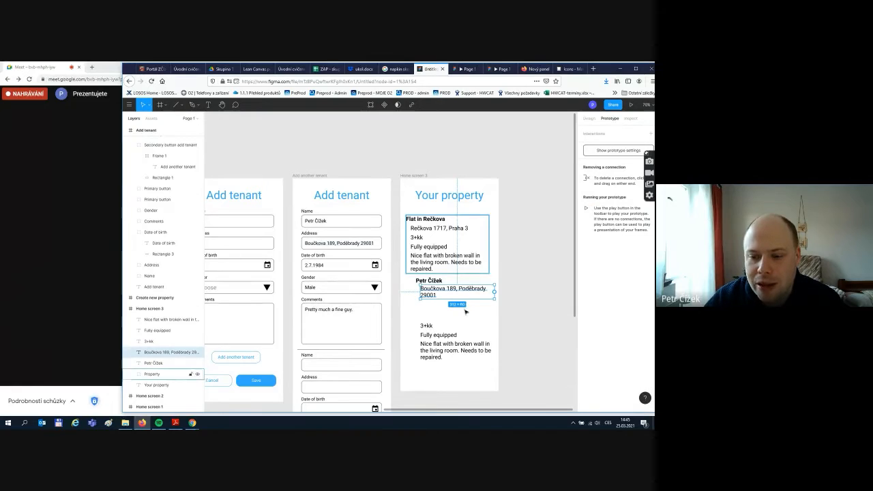
left_click(588, 119)
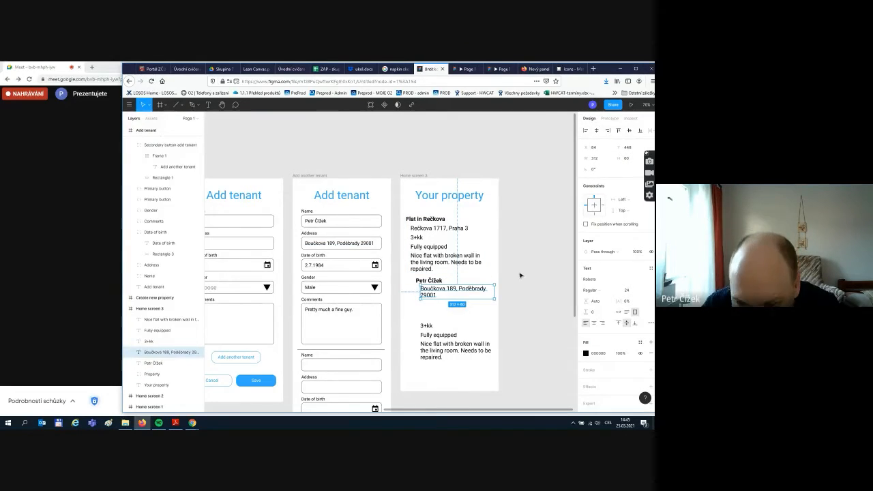
left_click(515, 300)
left_click_drag(426, 326, 429, 304)
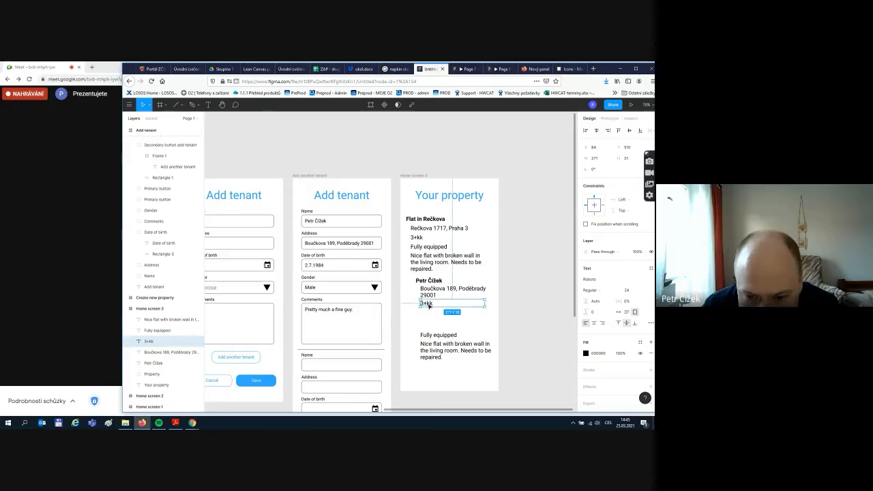
type("2.7.1")
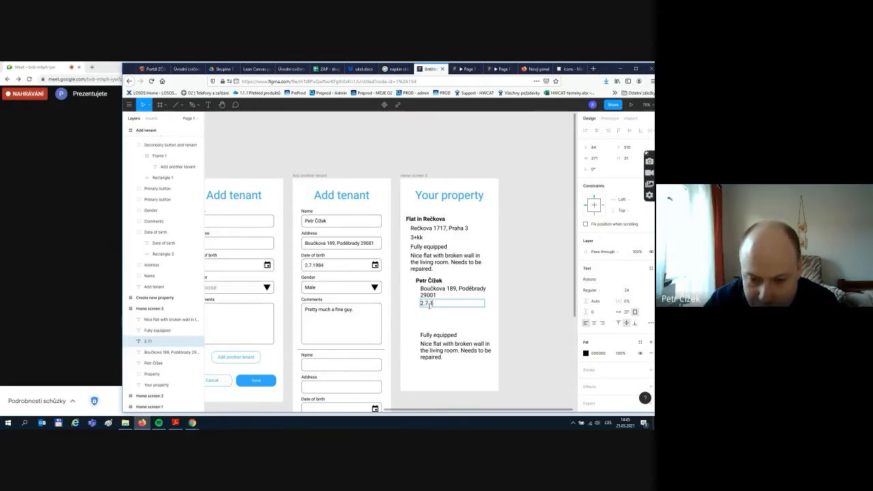
type("984")
key("Return")
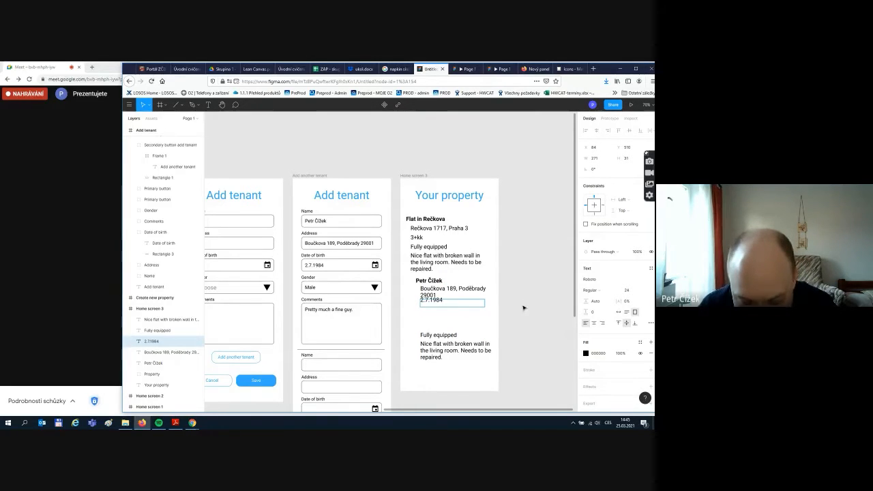
key("BackSpace")
- Move the Fully equipped text up under the date and change it to Male
left_click(444, 337)
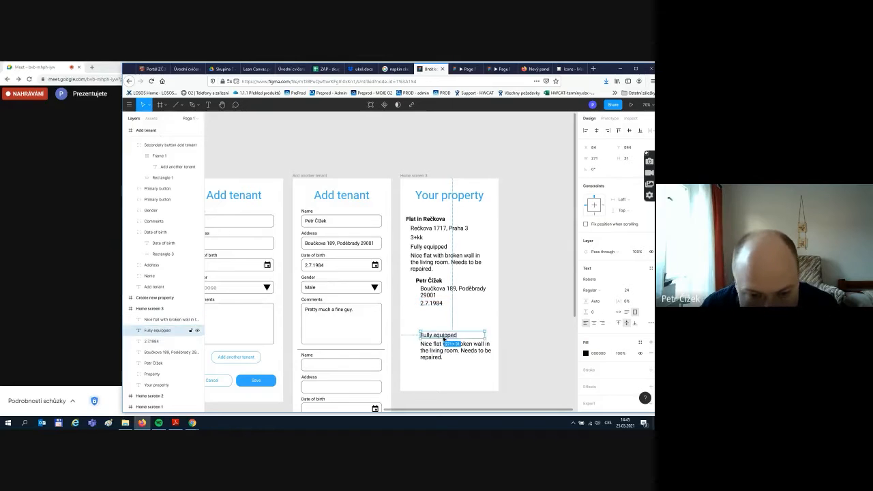
left_click_drag(439, 336, 438, 316)
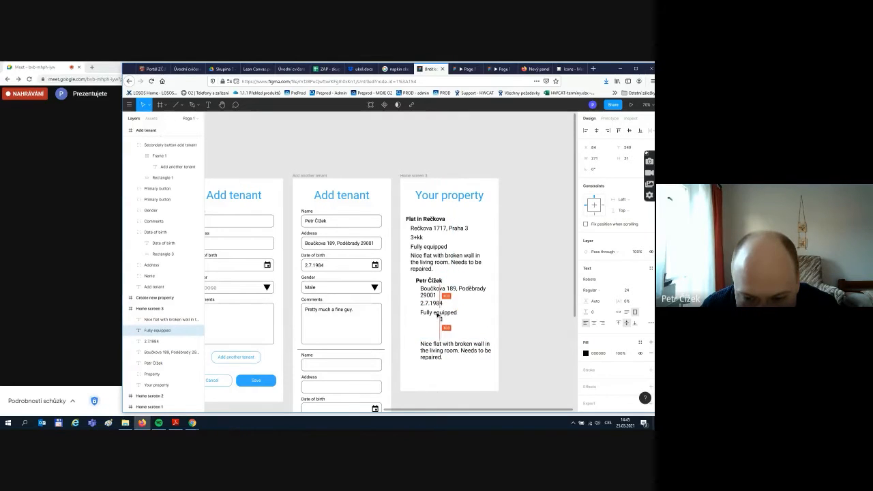
double_click(437, 313)
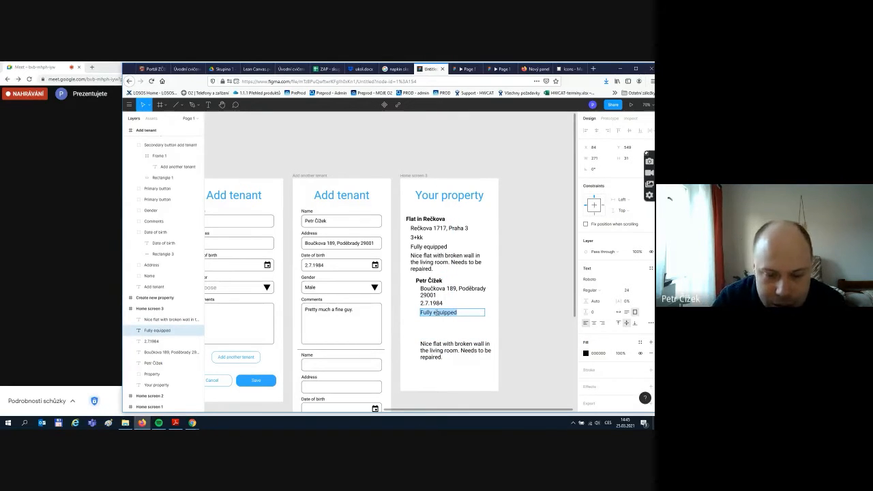
type("Male")
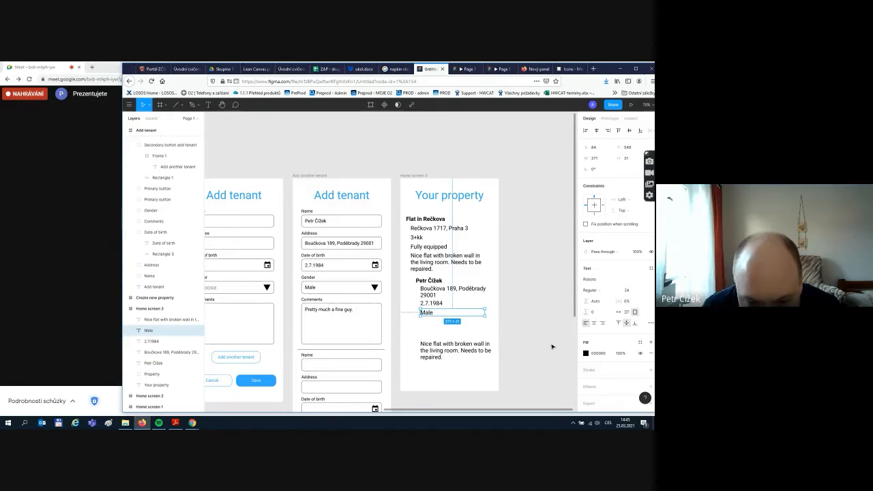
left_click(552, 347)
- Move the description under Male and retype it as an auto-width 'Pretty much a fine guy.'
left_click(461, 363)
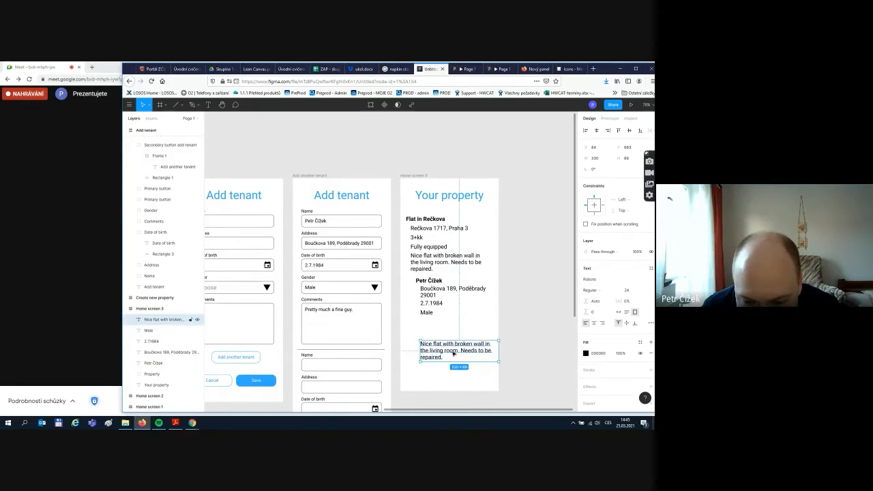
left_click_drag(454, 354, 447, 327)
double_click(445, 327)
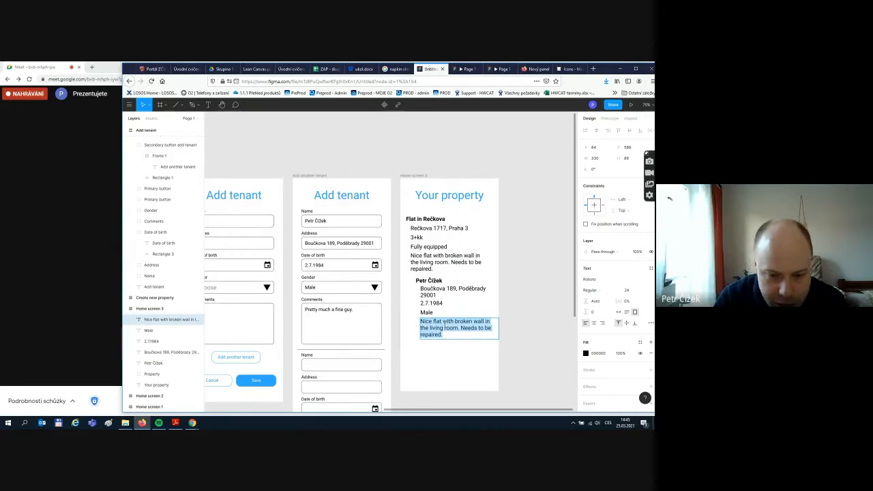
type("Prett")
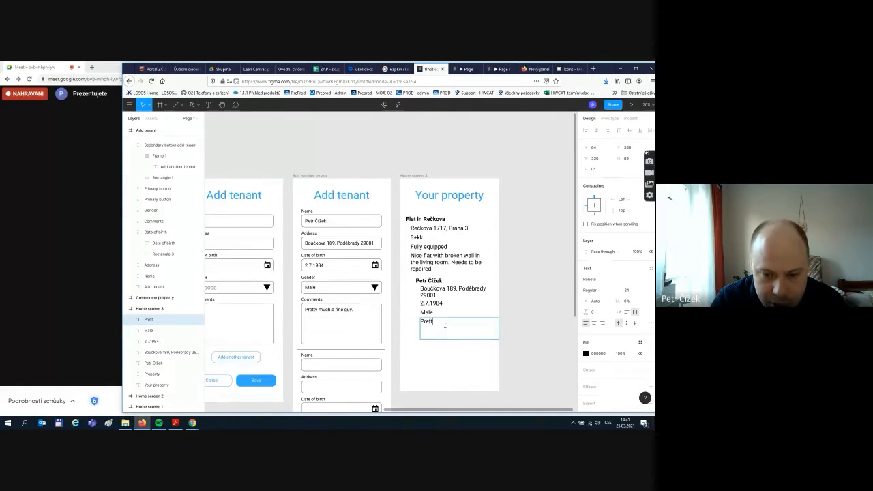
type("y buch")
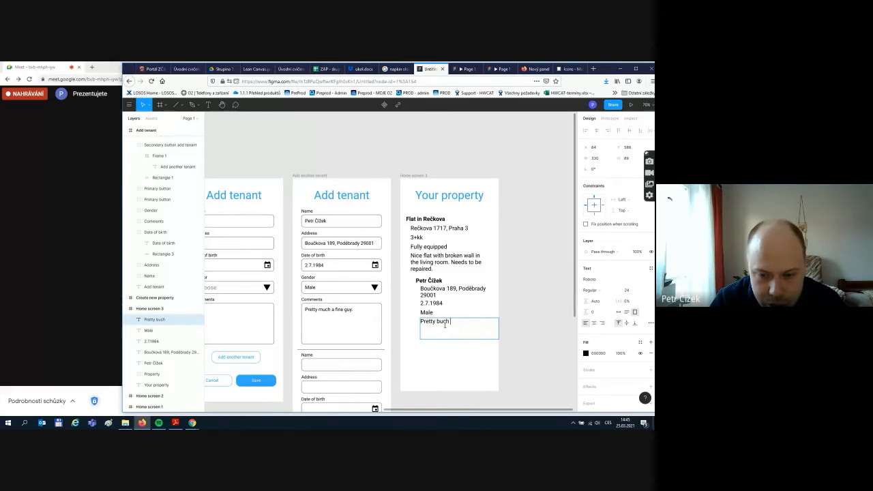
key("BackSpace")
key("BackSpace")
type("much a f")
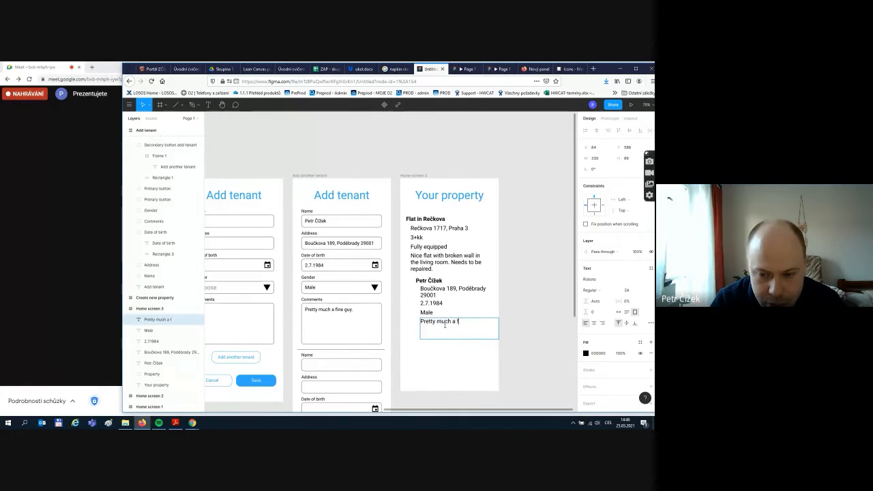
type("ine guy")
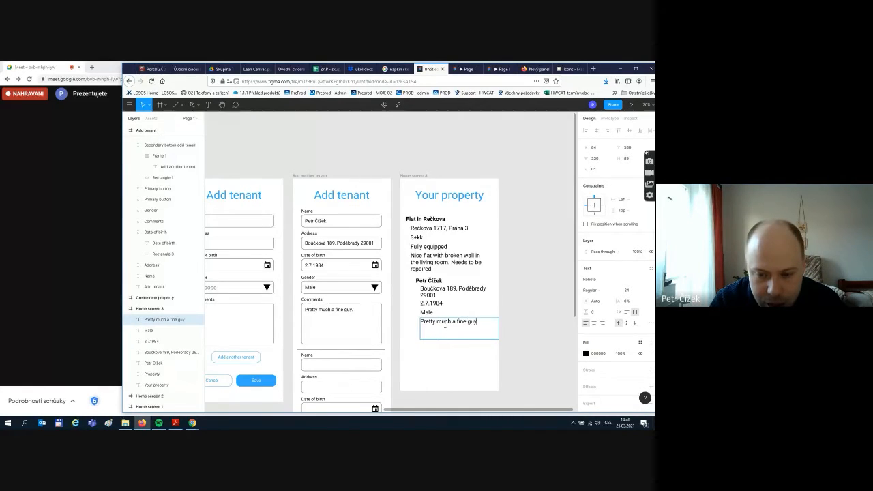
type(".")
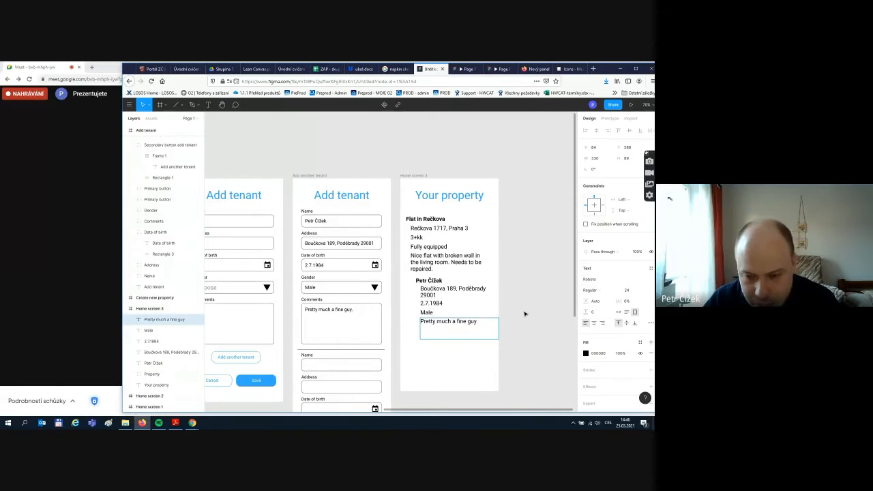
key("Escape")
left_click_drag(471, 337, 482, 326)
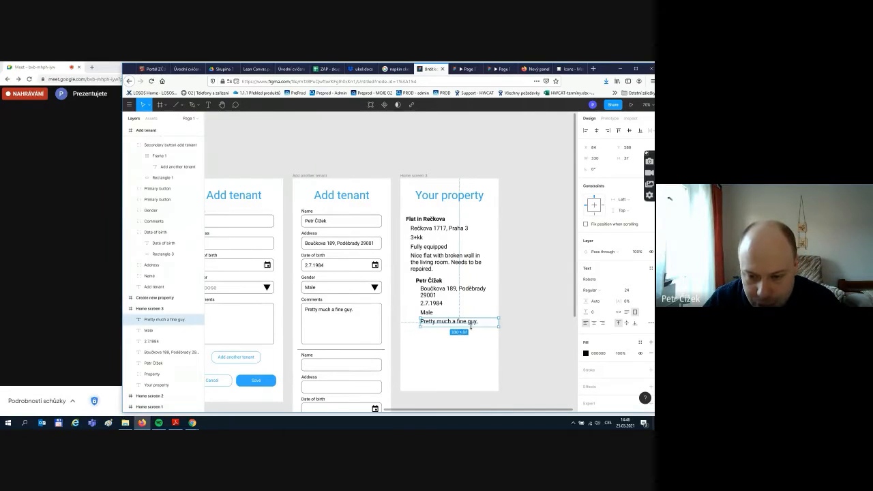
double_click(500, 321)
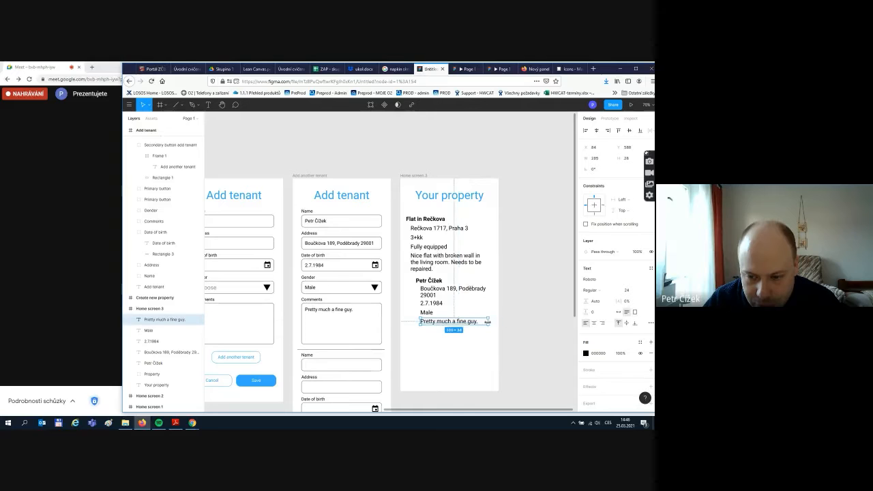
left_click(508, 334)
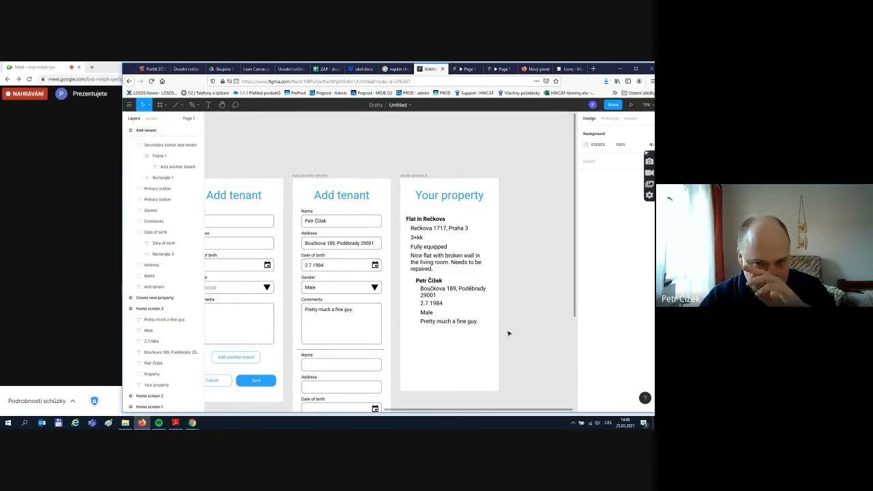
scroll(509, 332, "down", 1)
scroll(509, 333, "up", 2)
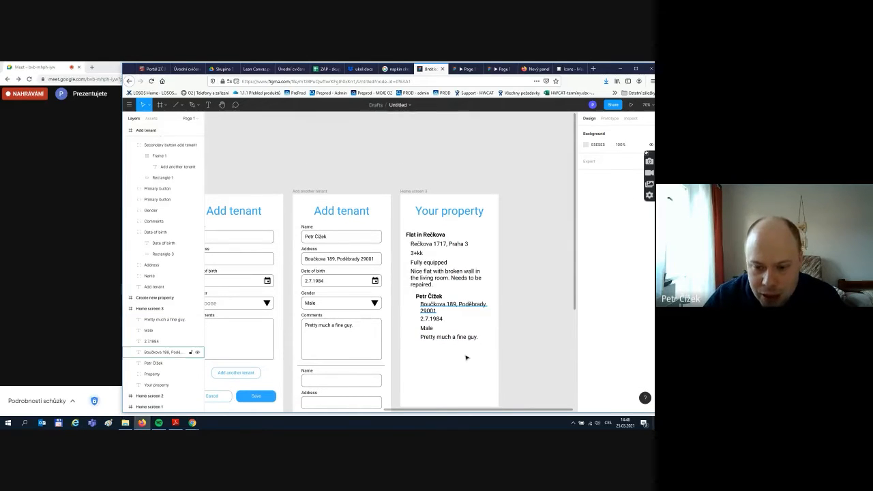
left_click_drag(522, 362, 431, 308)
left_click(526, 318)
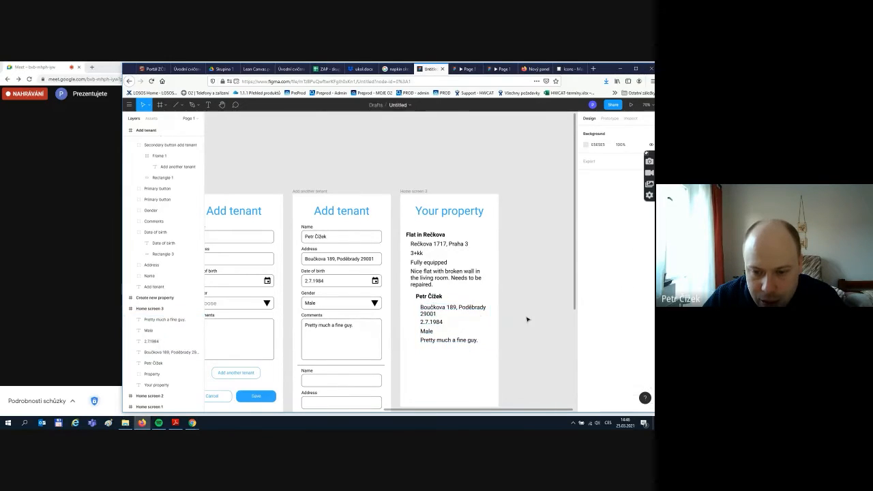
left_click(434, 296)
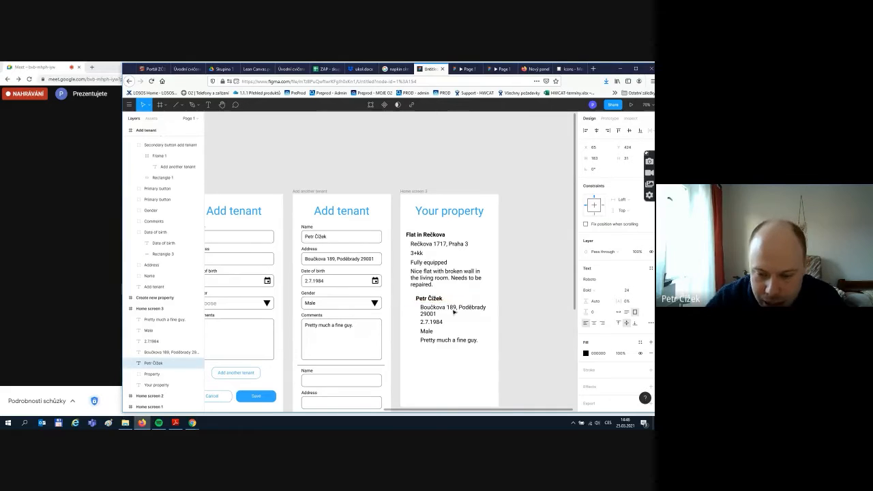
- Group the five tenant text lines into a layer named Tenant
left_click_drag(502, 369, 411, 298)
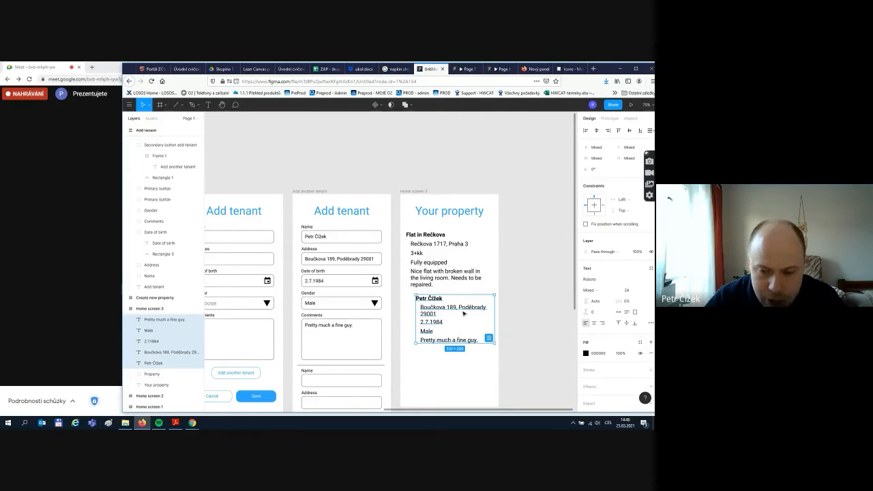
key("ctrl+g")
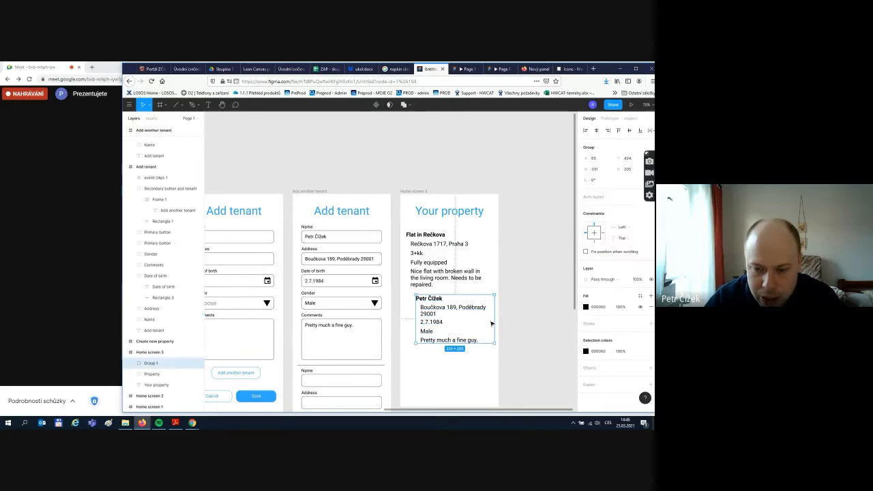
double_click(156, 364)
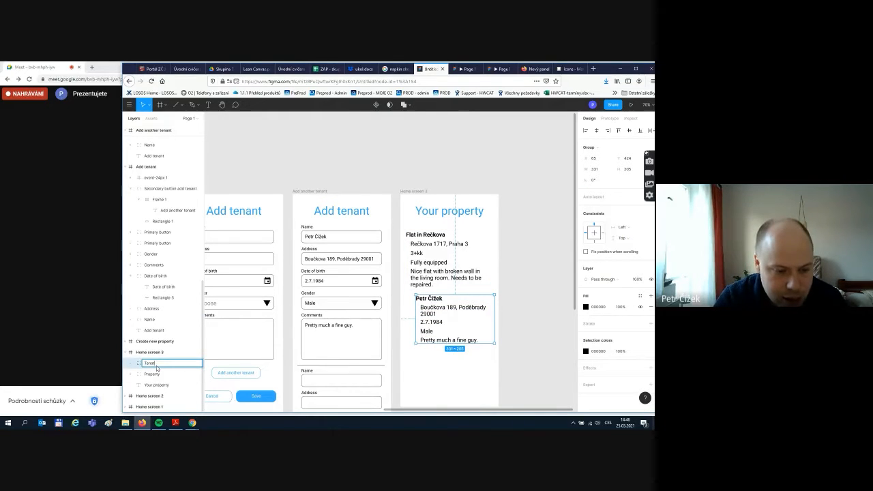
type("Tenant")
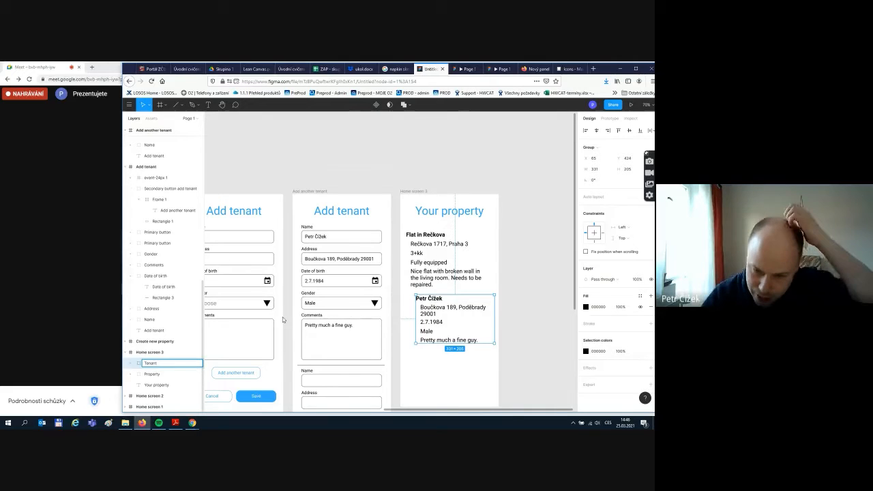
left_click(551, 288)
- Maximize the browser and zoom out until all six screens are visible
scroll(529, 303, "down", 2)
scroll(529, 314, "down", 5)
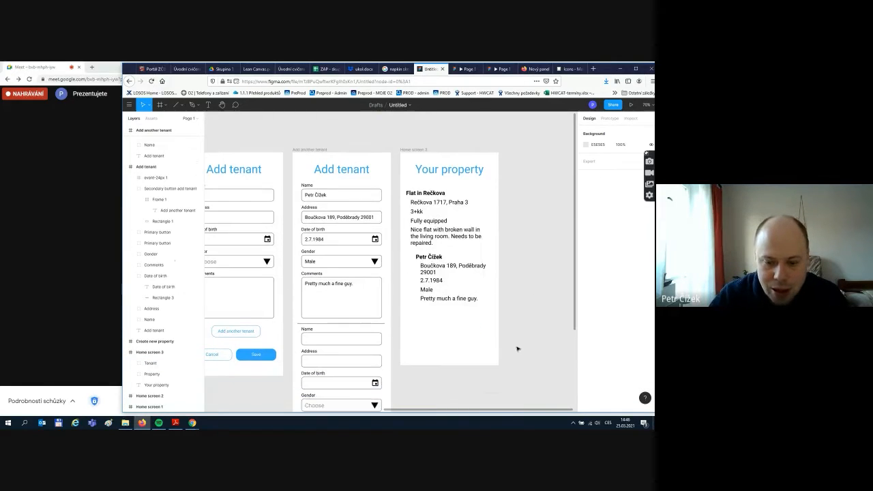
left_click(640, 70)
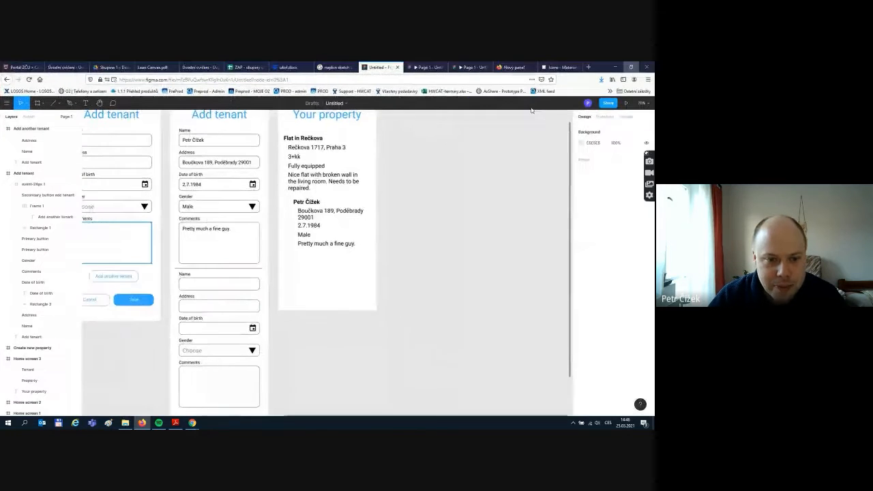
scroll(379, 359, "down", 3)
scroll(378, 360, "down", 2)
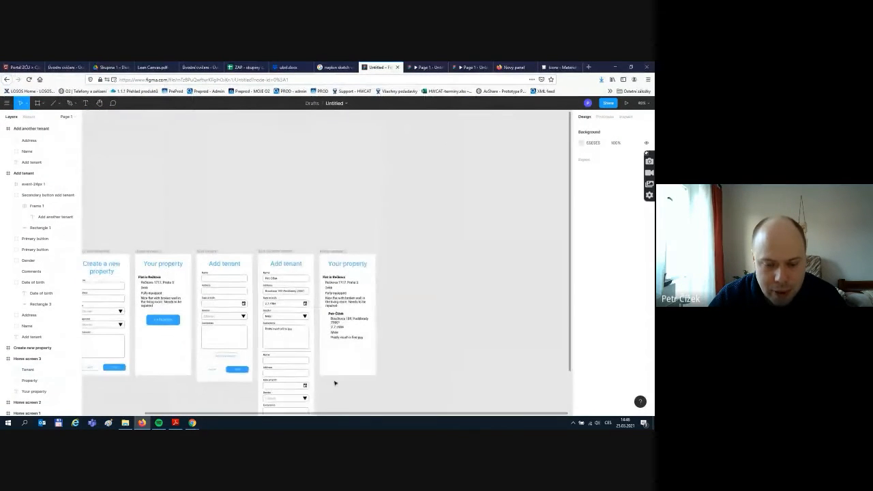
scroll(334, 382, "down", 1)
scroll(327, 396, "left", 3)
scroll(273, 374, "down", 1)
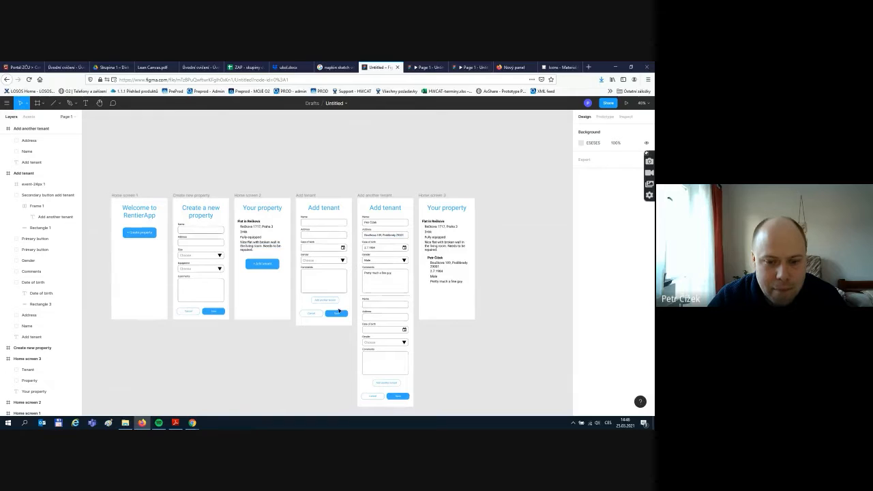
- Link Add another tenant's Save to Home screen 3 and its Cancel to Home screen 2
scroll(326, 335, "down", 1)
scroll(327, 335, "down", 3)
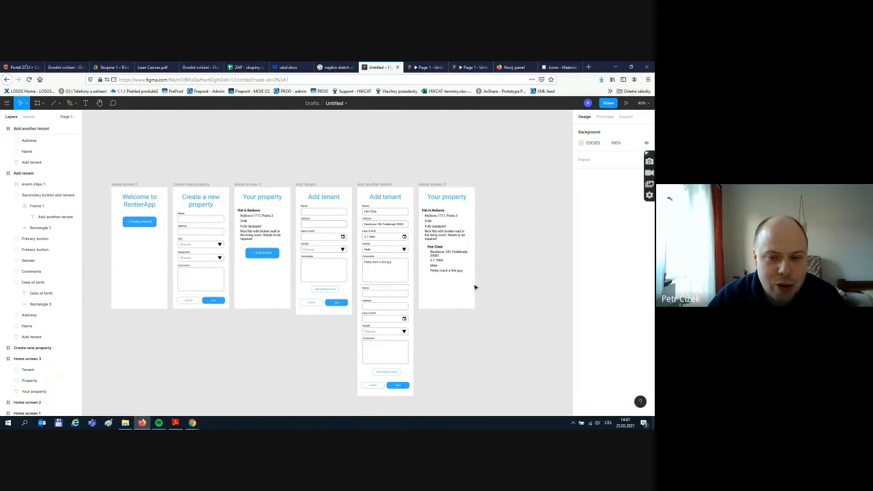
left_click(606, 117)
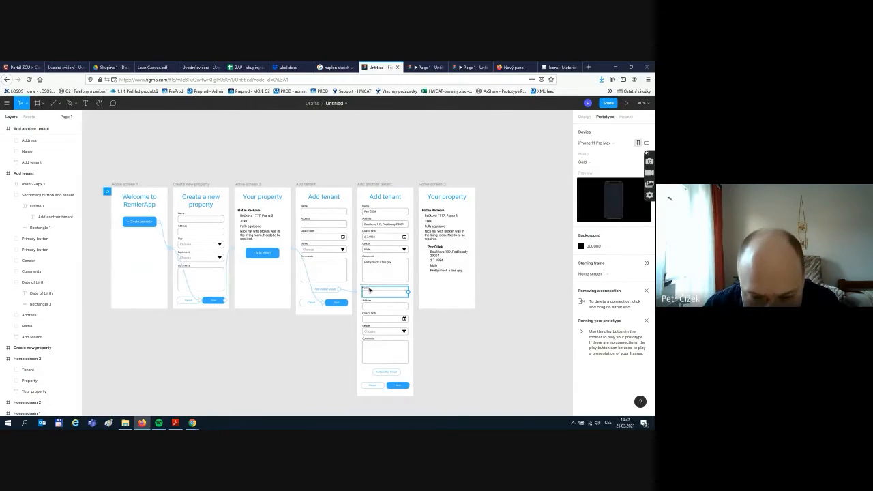
left_click(398, 386)
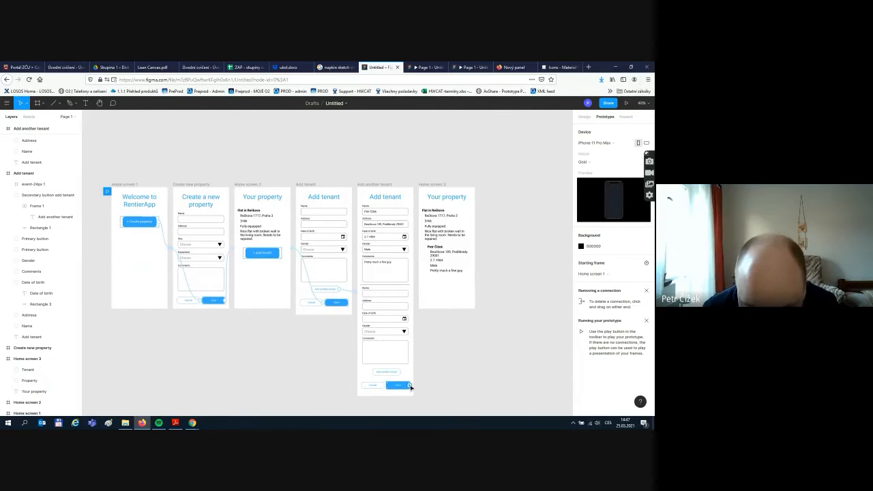
left_click_drag(409, 386, 440, 305)
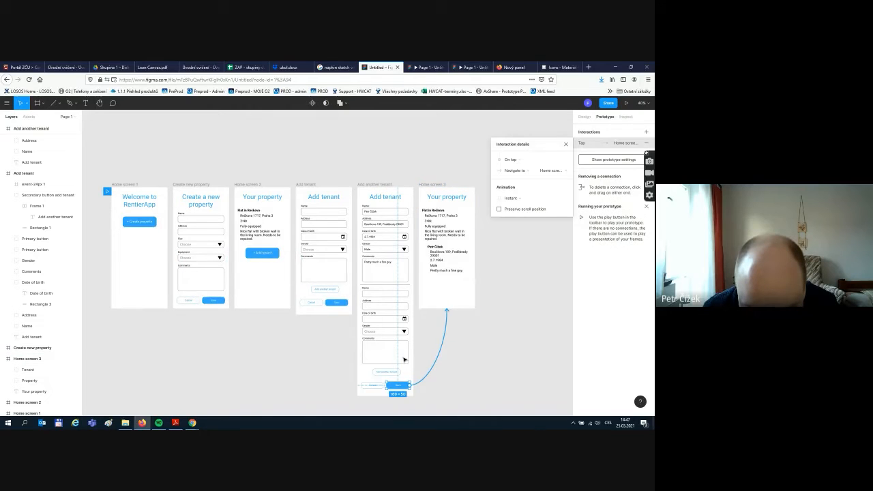
left_click(375, 387)
left_click_drag(383, 387, 262, 308)
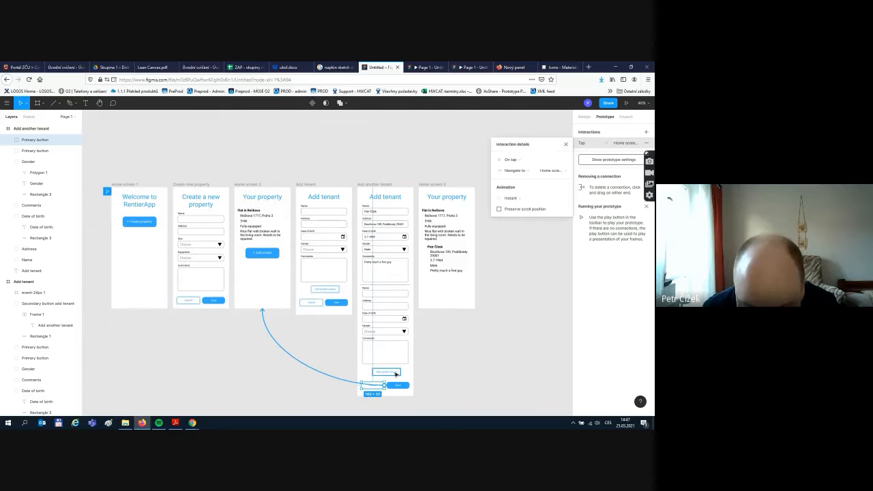
left_click(427, 374)
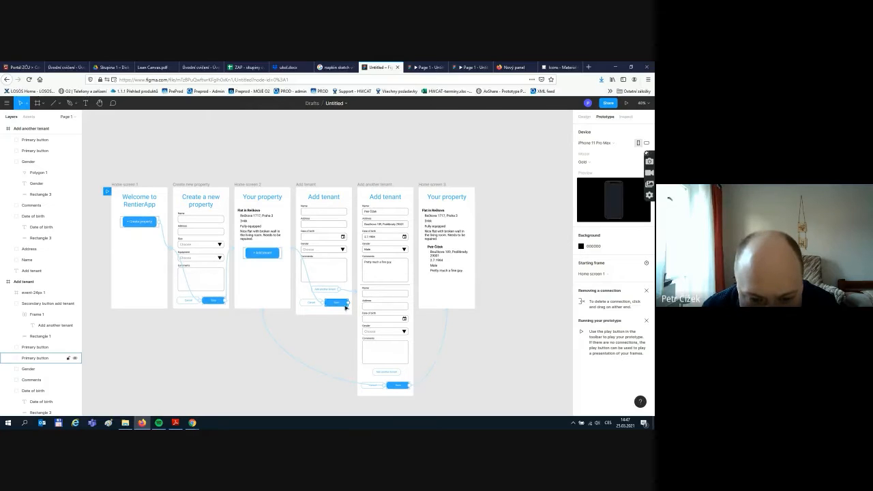
- Link the Add tenant screen's Save to Your property and start the prototype preview
left_click_drag(347, 304, 433, 308)
left_click(469, 357)
scroll(515, 163, "up", 1)
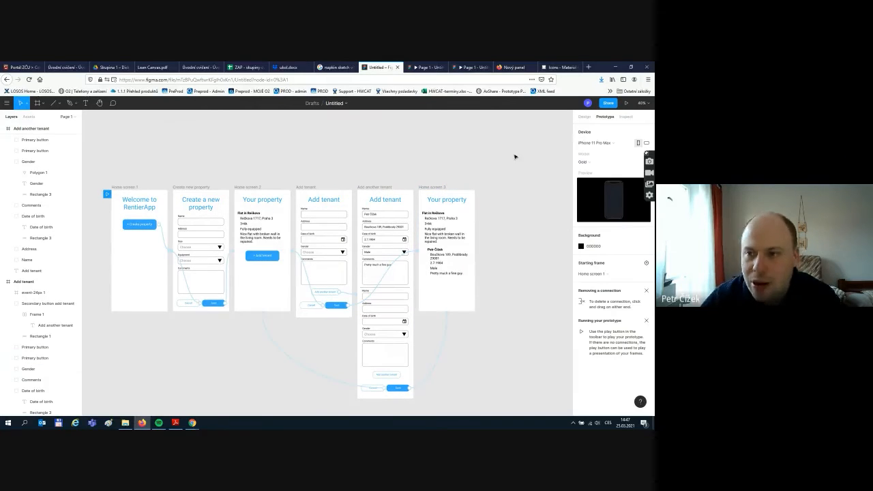
left_click(626, 104)
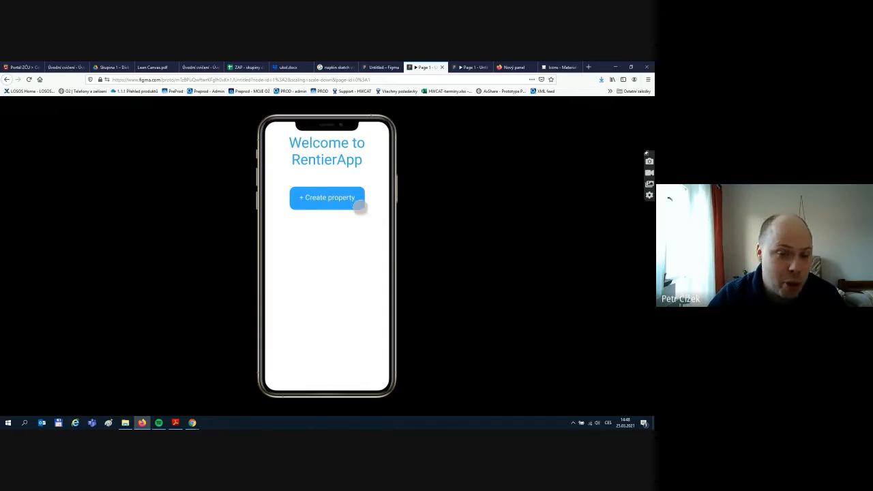
- In the preview, go through + Create property and Save to Your property, then return to the editor
left_click(307, 198)
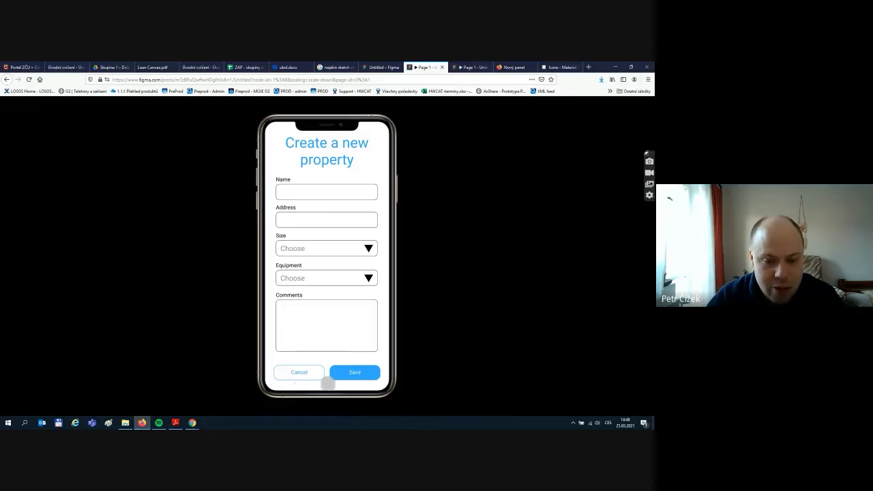
left_click(348, 373)
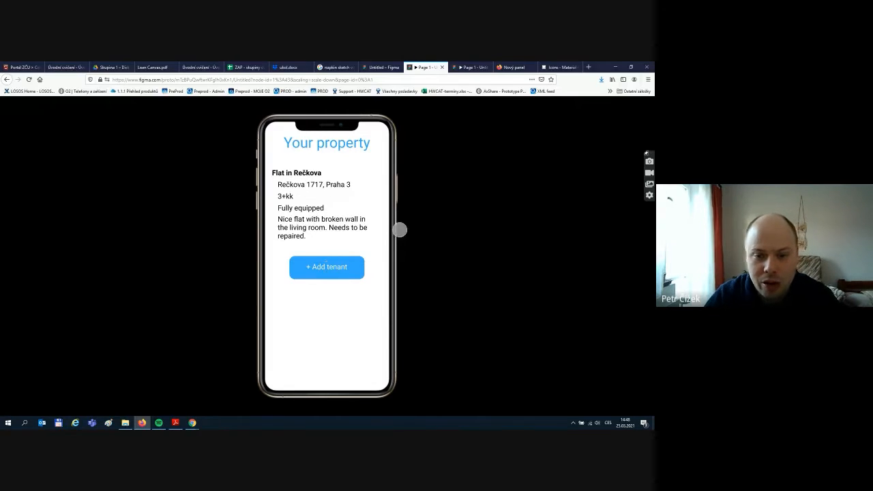
left_click(382, 67)
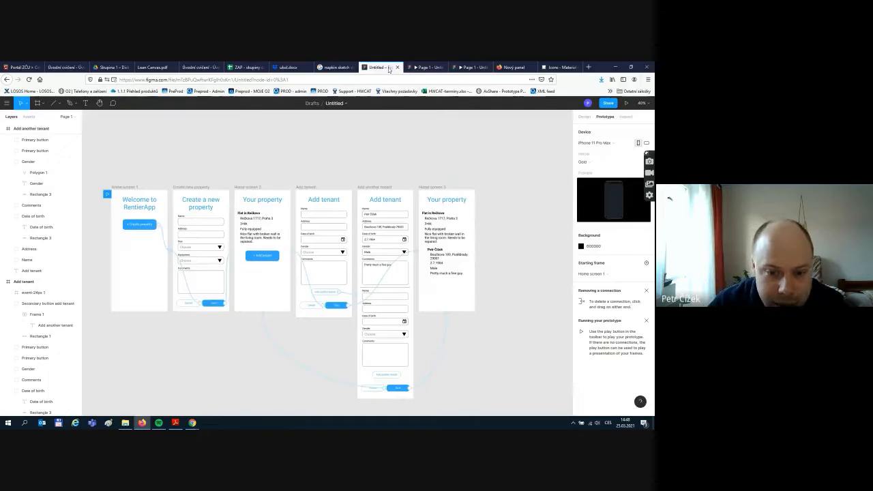
- Link Home screen 2's + Add tenant button to the Add tenant screen and replay the prototype
left_click(267, 257)
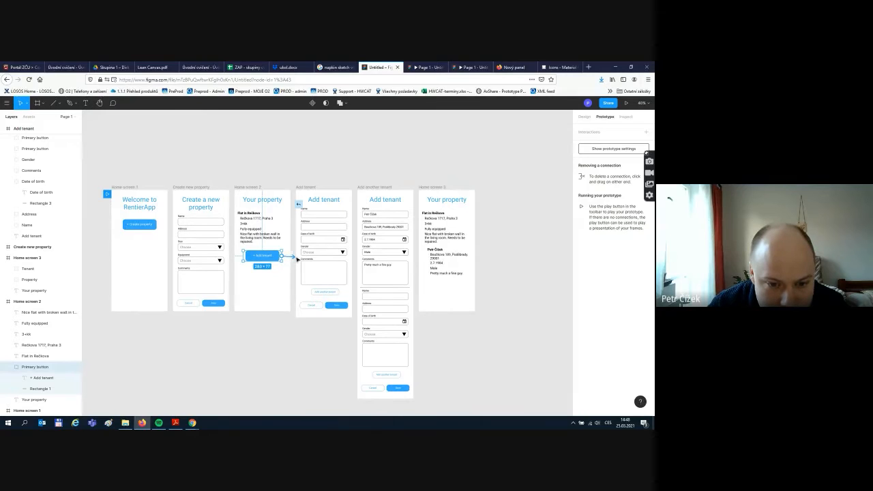
left_click_drag(298, 258, 302, 260)
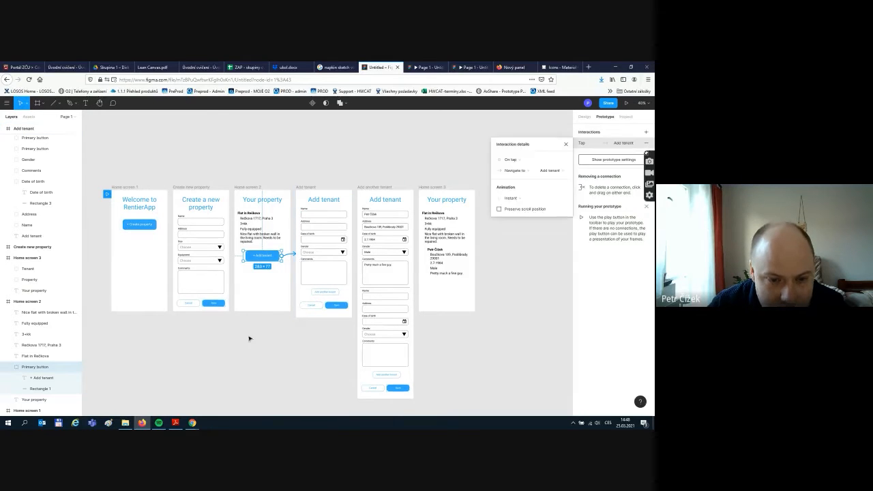
left_click(242, 351)
left_click(626, 103)
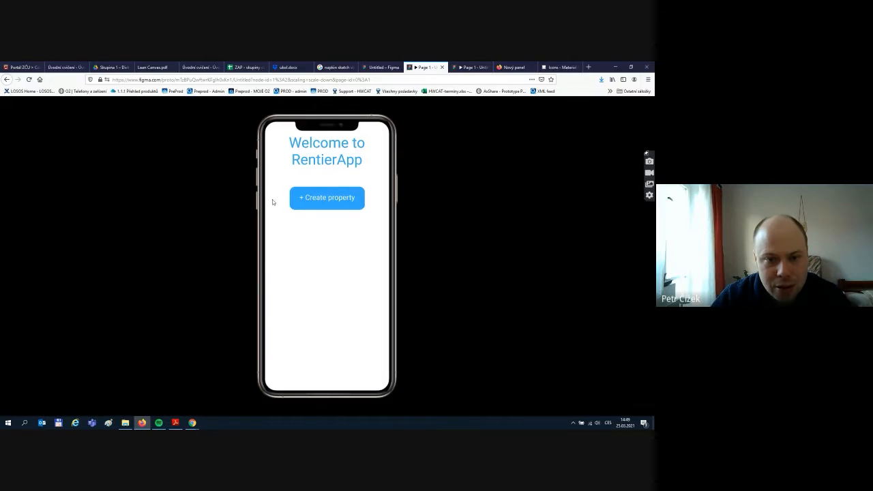
- In the prototype, create and save a property, then open the Add tenant form and scroll through it
left_click(317, 205)
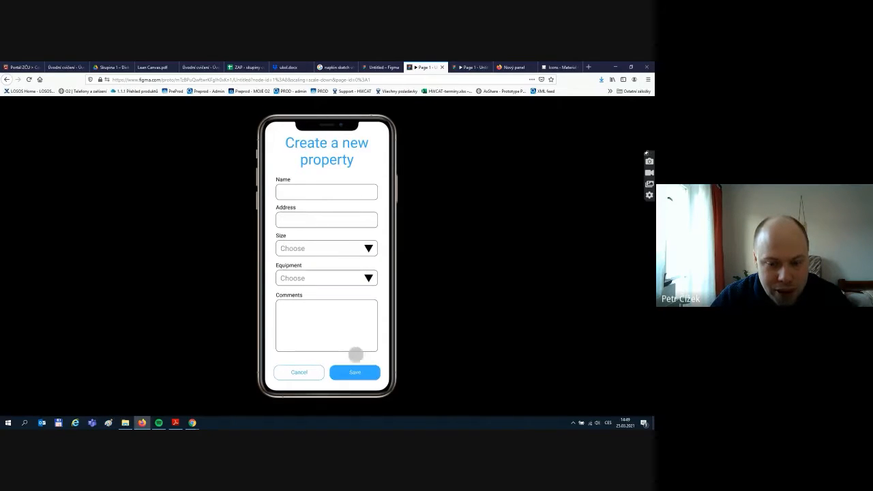
left_click(361, 374)
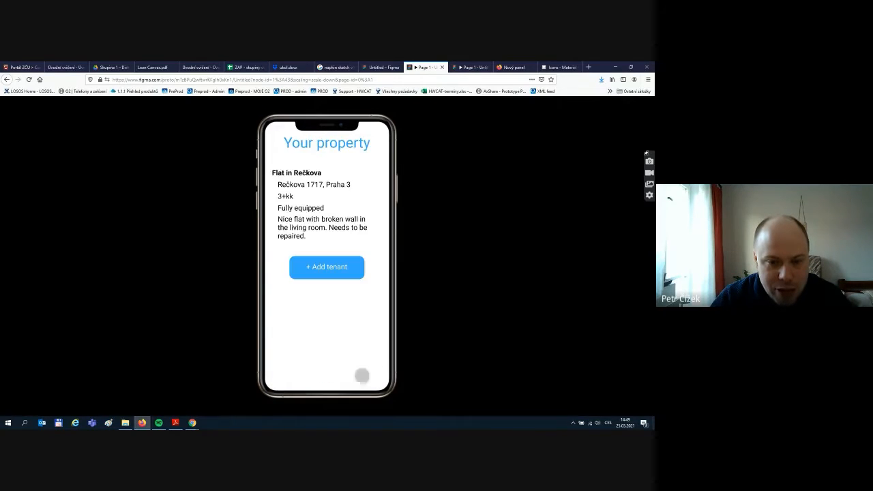
left_click(341, 271)
scroll(305, 167, "down", 1)
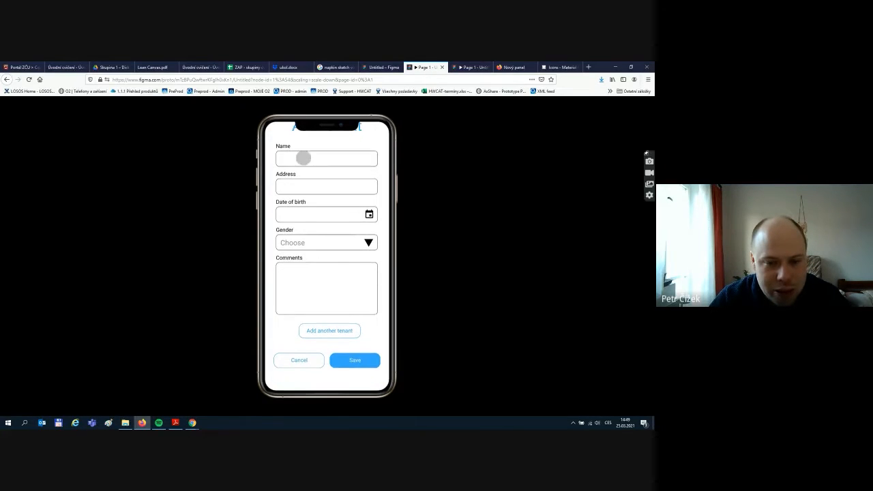
scroll(303, 157, "up", 1)
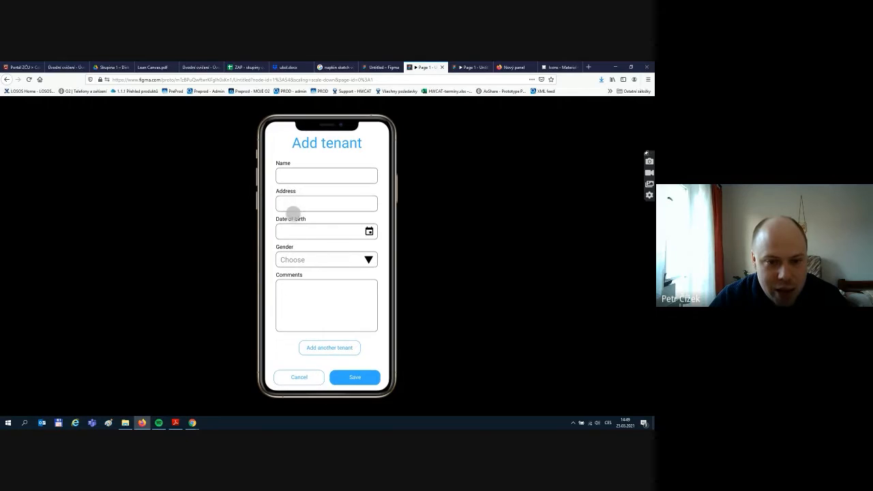
scroll(298, 235, "down", 1)
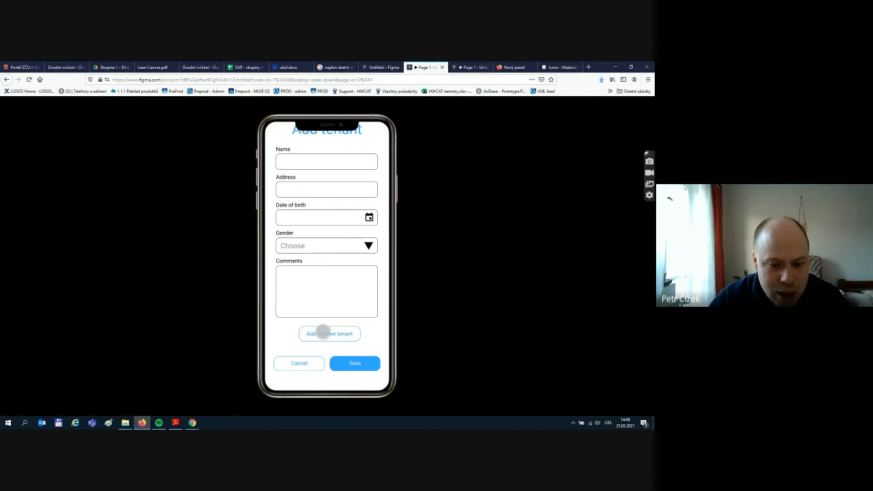
- Reveal the second tenant section, then cancel back to Your property
left_click(327, 333)
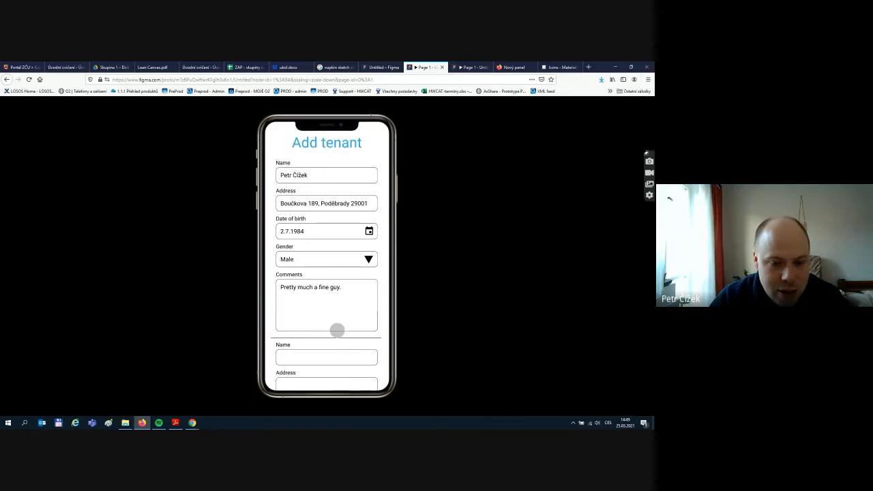
scroll(334, 331, "down", 5)
left_click_drag(330, 215, 330, 228)
left_click(292, 369)
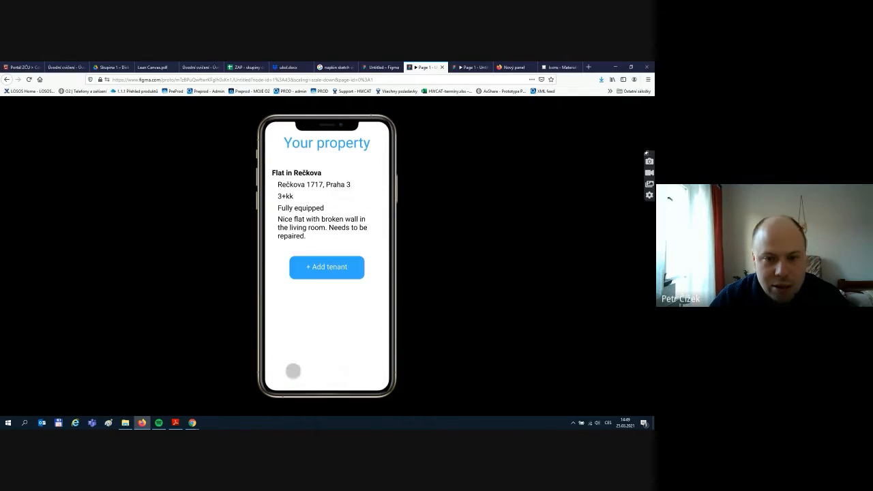
- Add a tenant again and save it to Your property, then go to the new browser tab
left_click(311, 264)
left_click_drag(327, 282, 328, 244)
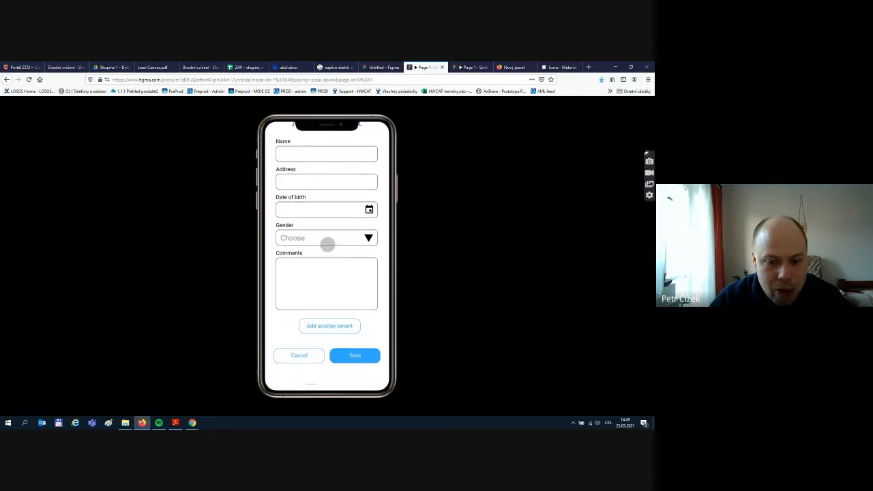
left_click(354, 364)
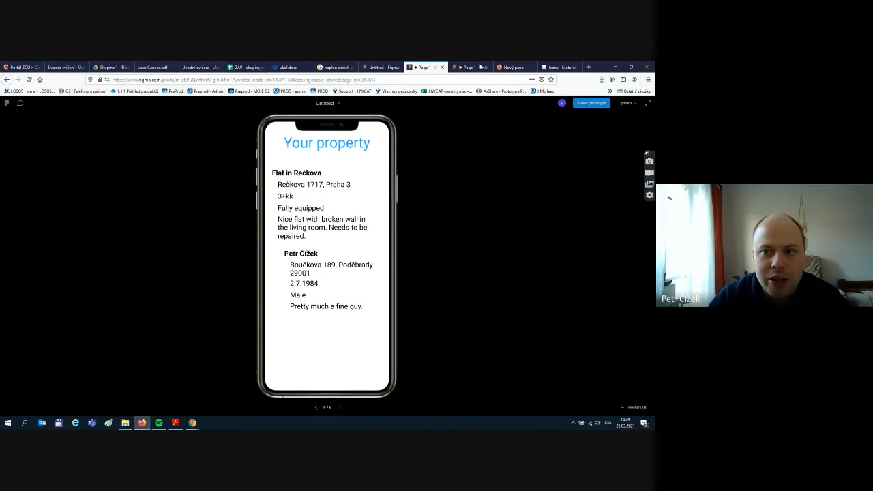
left_click(512, 67)
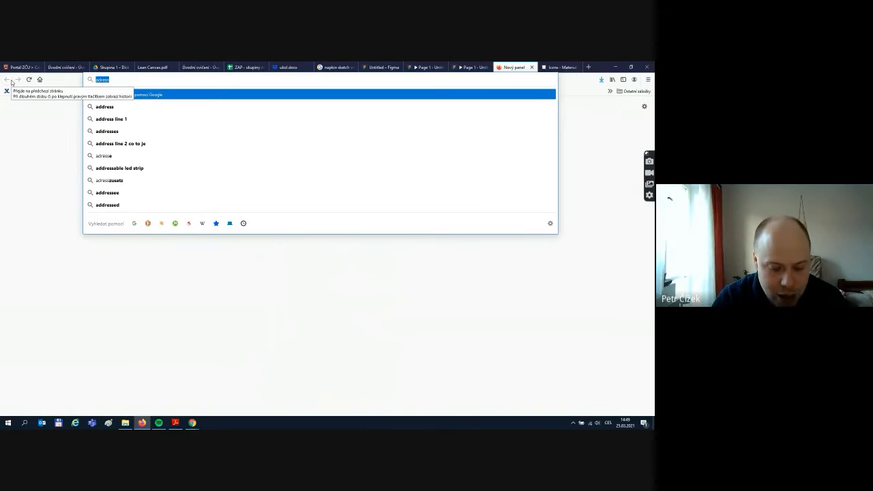
- Search Google Images for 'property management' and preview the house-and-glasses photo
type("rty manageme")
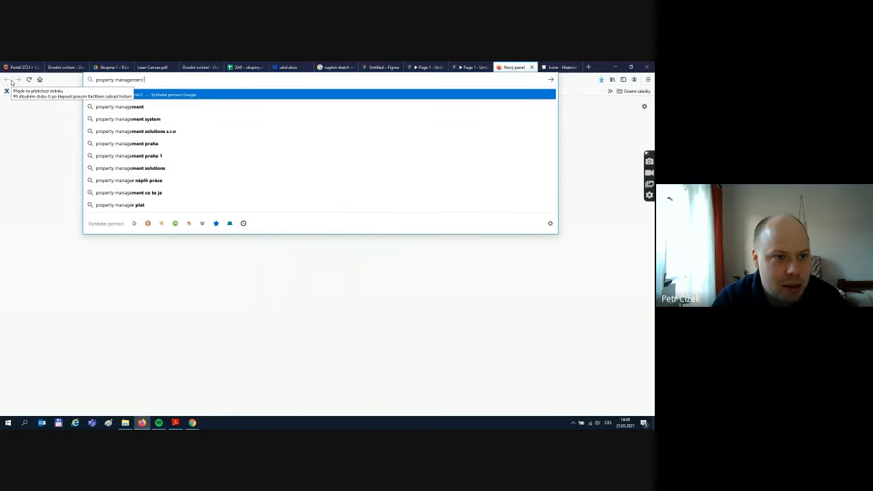
type("nt ")
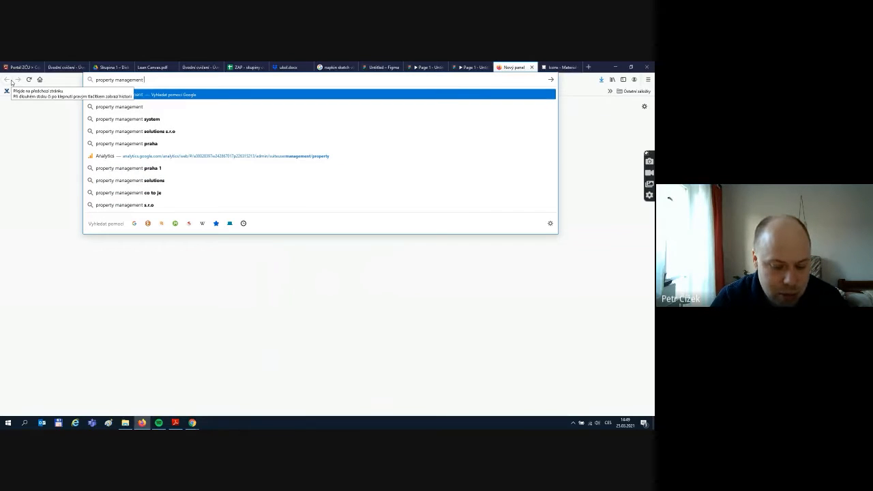
type("p")
key("Return")
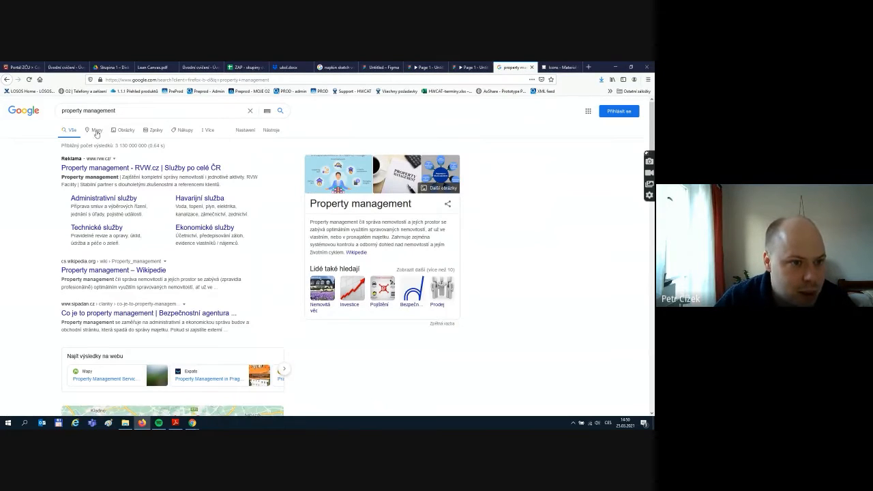
left_click(126, 133)
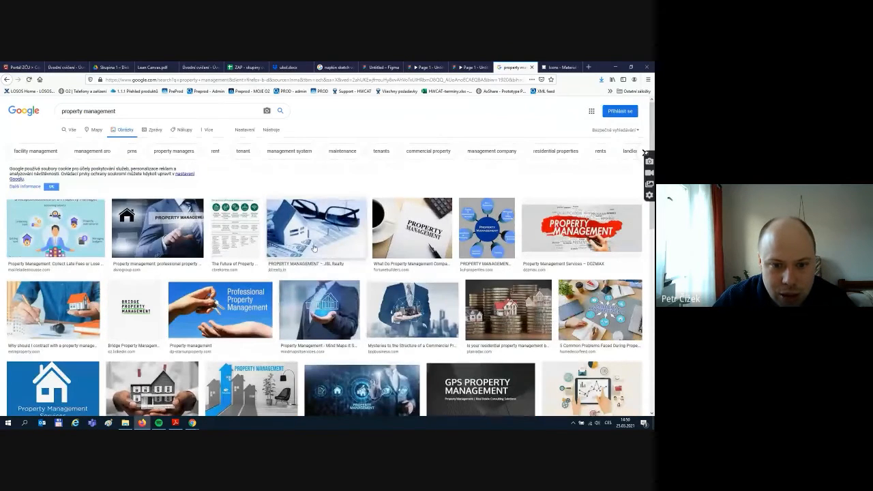
left_click(314, 247)
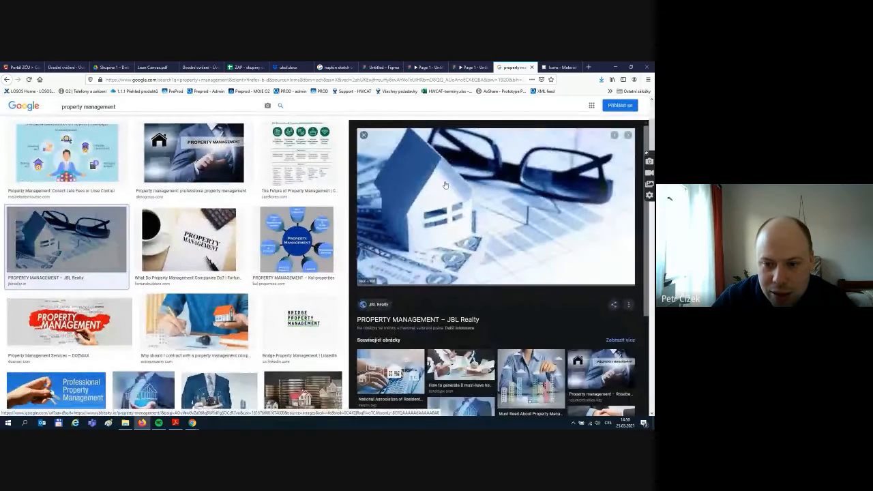
- Open the photo full size and save it into the Downloads (Stažené soubory) folder
right_click(445, 185)
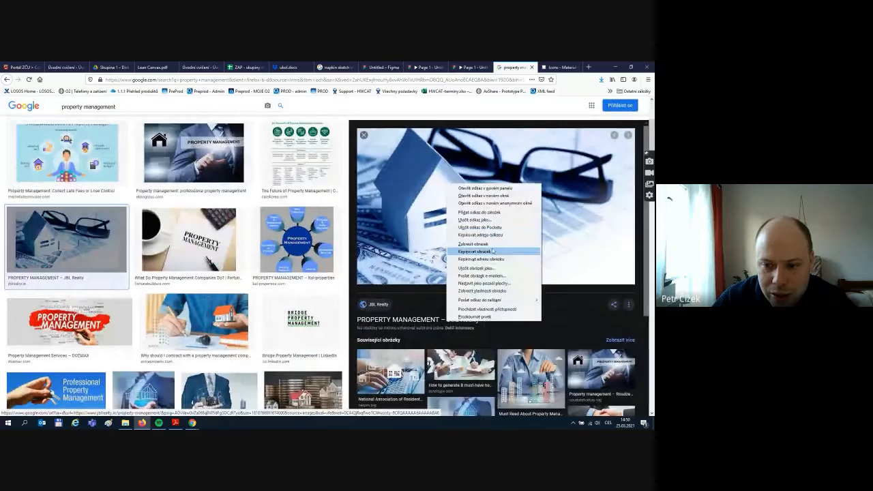
left_click(477, 249)
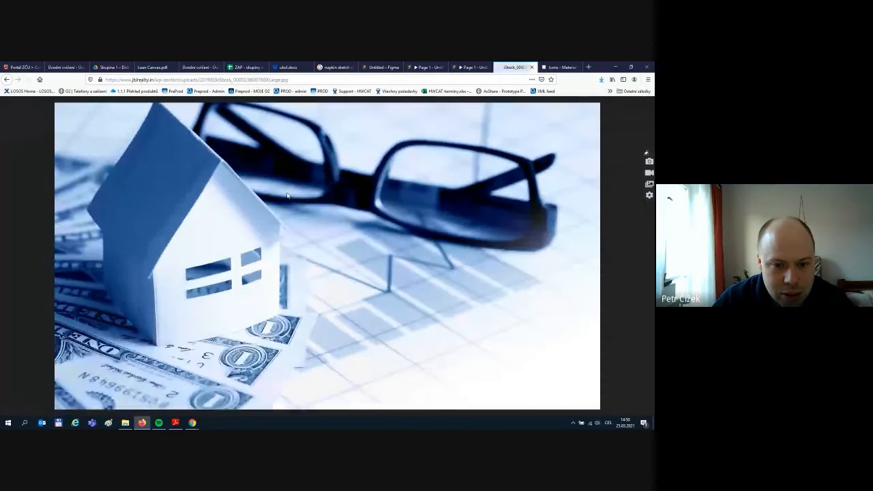
right_click(290, 195)
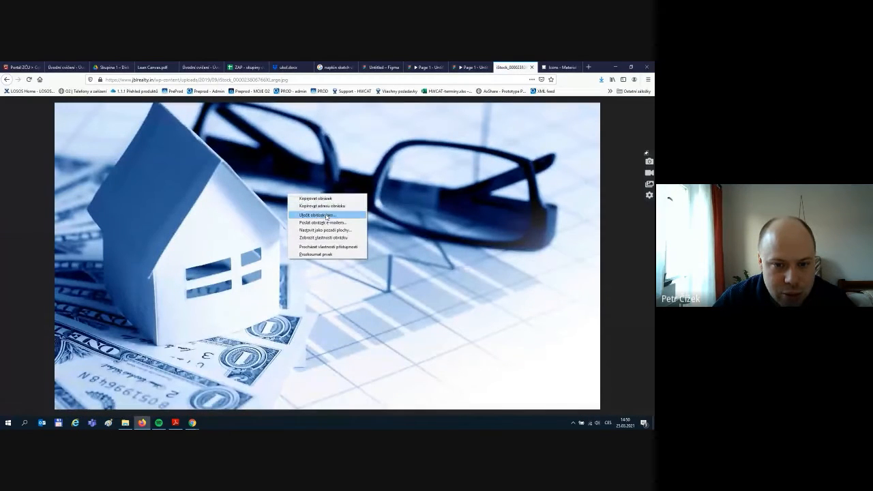
left_click(327, 215)
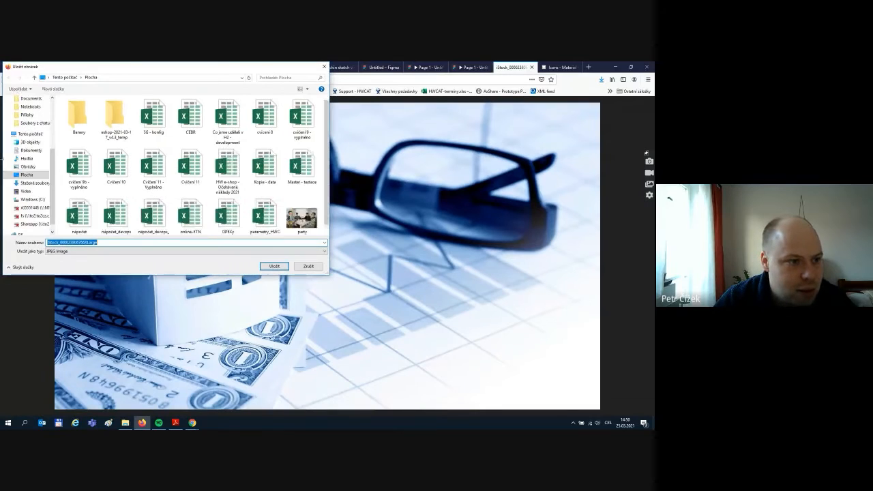
left_click(34, 184)
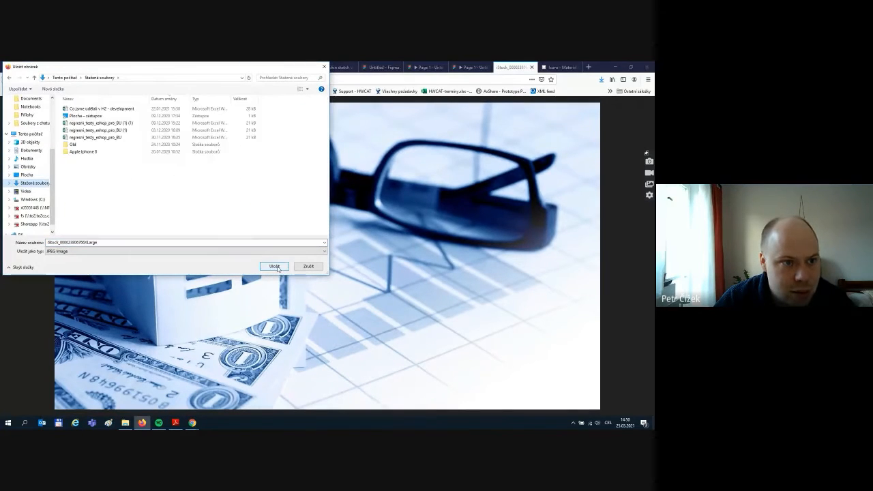
left_click(277, 267)
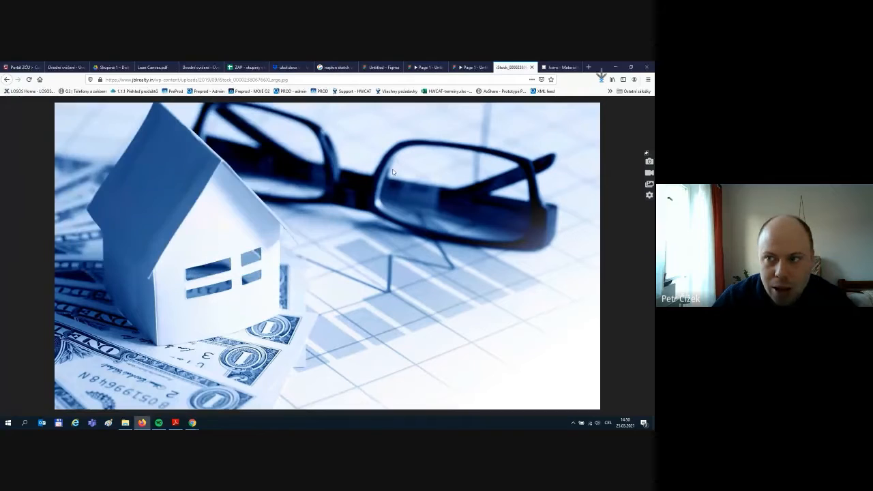
- Drag the saved iStock JPG from Downloads onto the Figma canvas and shrink it
left_click(628, 67)
left_click(125, 423)
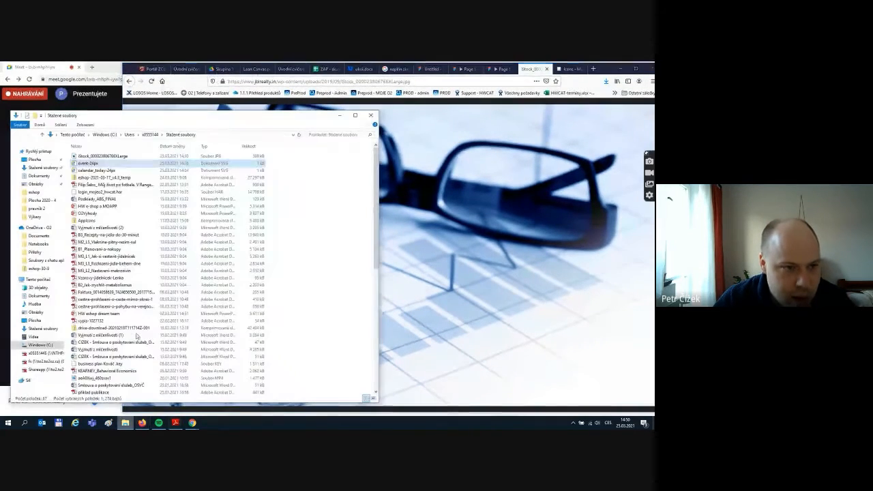
left_click(429, 68)
left_click_drag(91, 158, 248, 298)
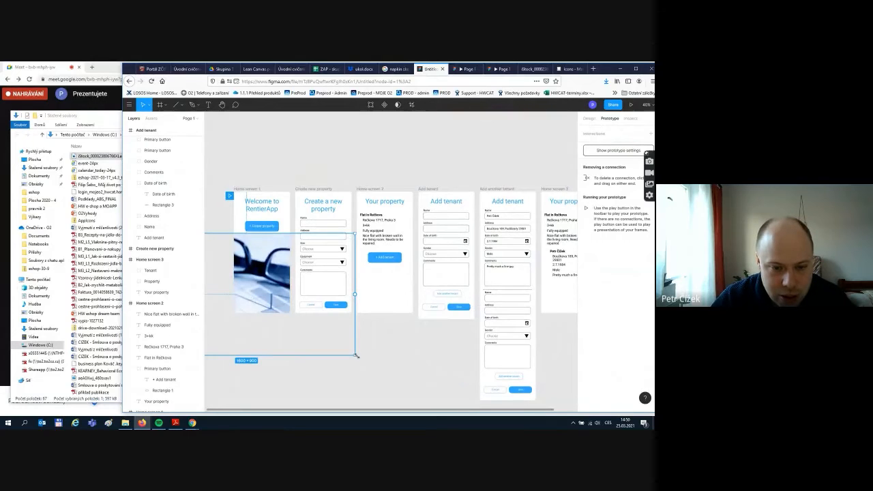
left_click_drag(355, 353, 292, 315)
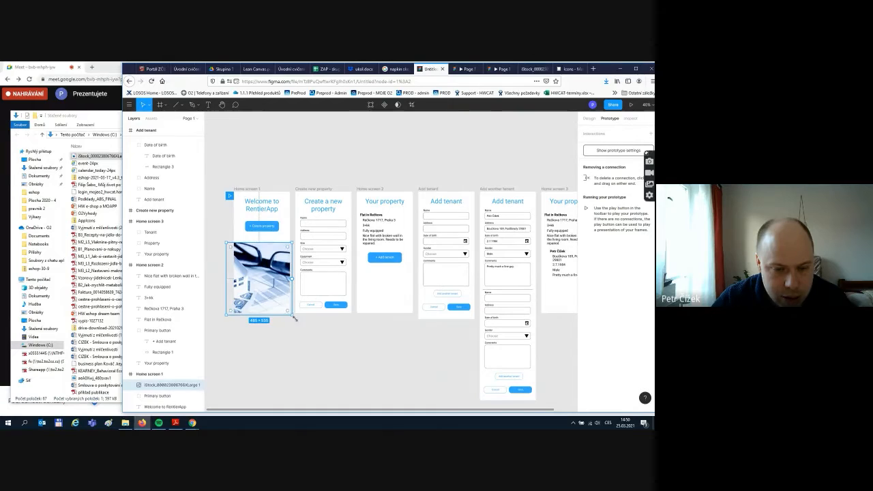
- Settle the photo at about 480×320 inside Home screen 1, below the welcome heading
left_click(351, 373)
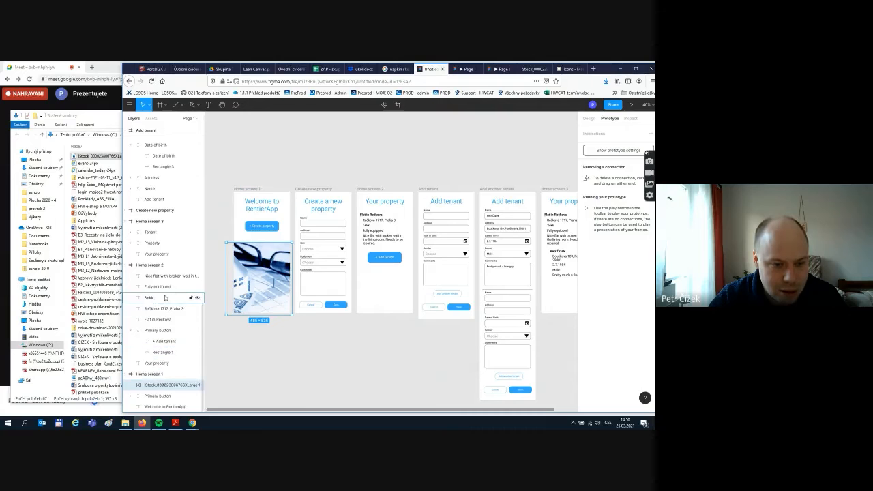
left_click(164, 297)
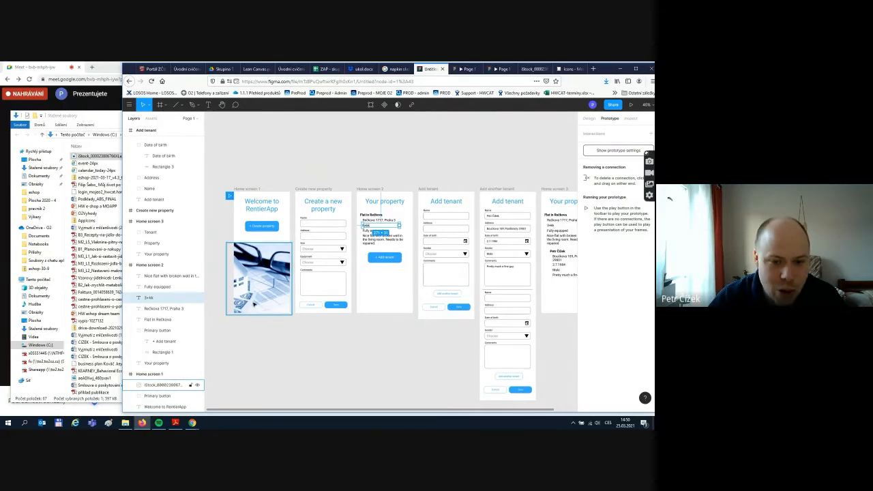
left_click(400, 292)
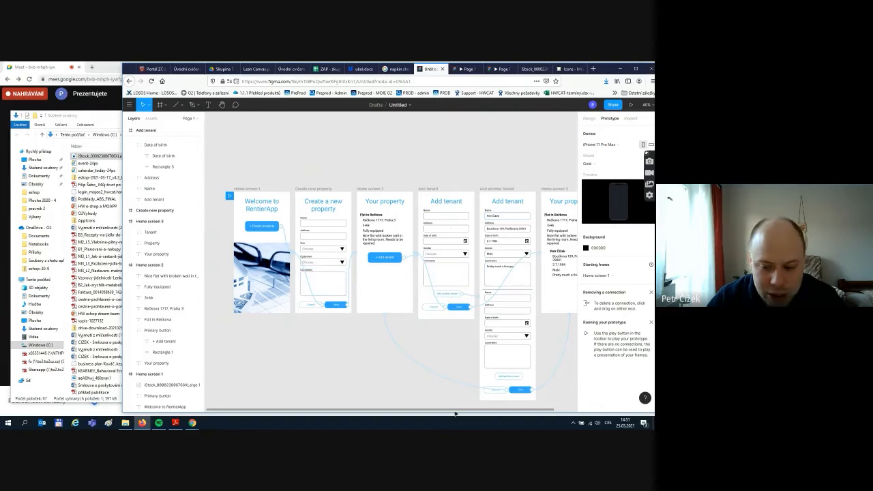
left_click_drag(450, 413, 487, 409)
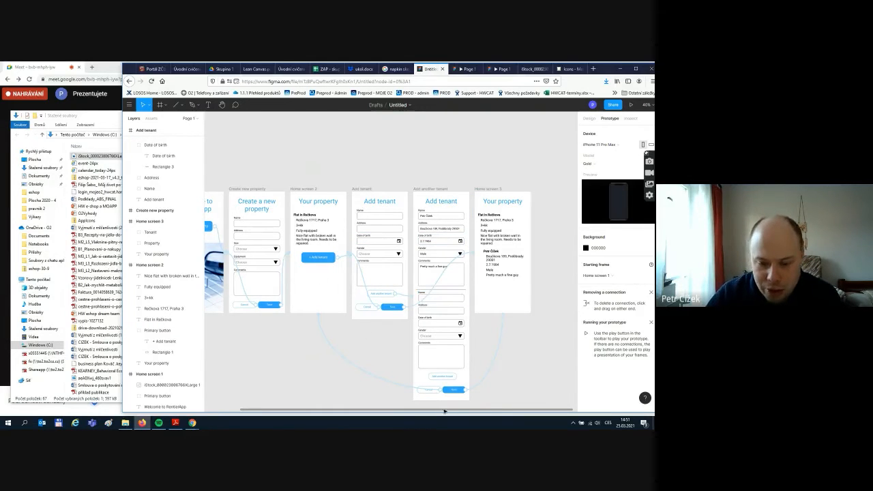
- Pan across the tenant screens, then switch to the Google Meet call window
left_click_drag(444, 411, 512, 411)
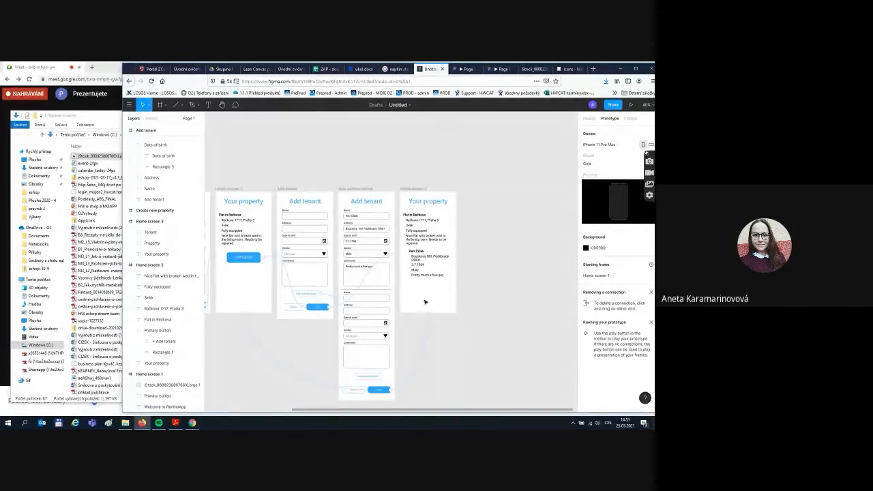
mouse_move(192, 423)
left_click(153, 387)
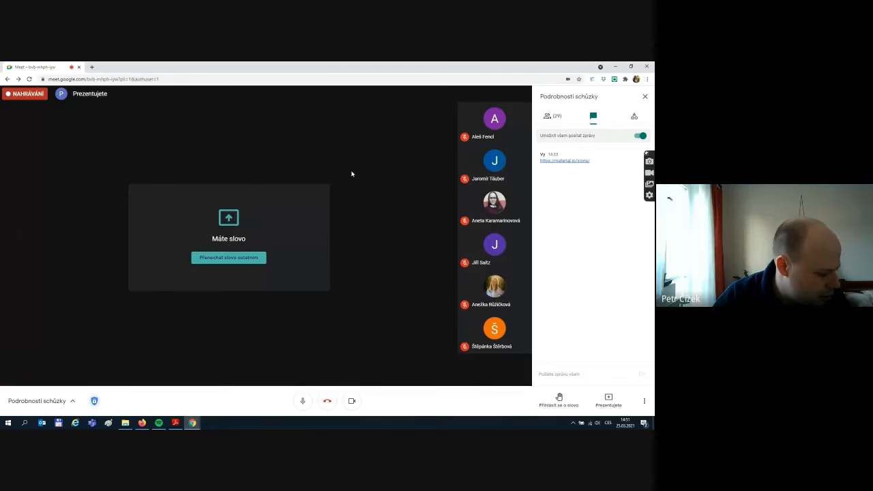
- Switch from Google Meet back to the Figma window with Alt+Tab
key("alt+Tab")
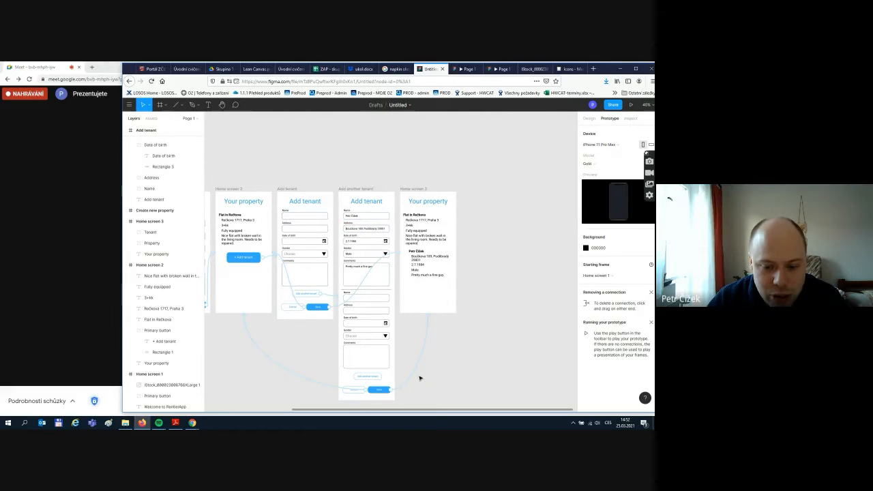
- In the Design panel, make the Add another tenant frame taller by dragging its bottom edge
scroll(397, 392, "down", 4)
scroll(373, 378, "down", 1)
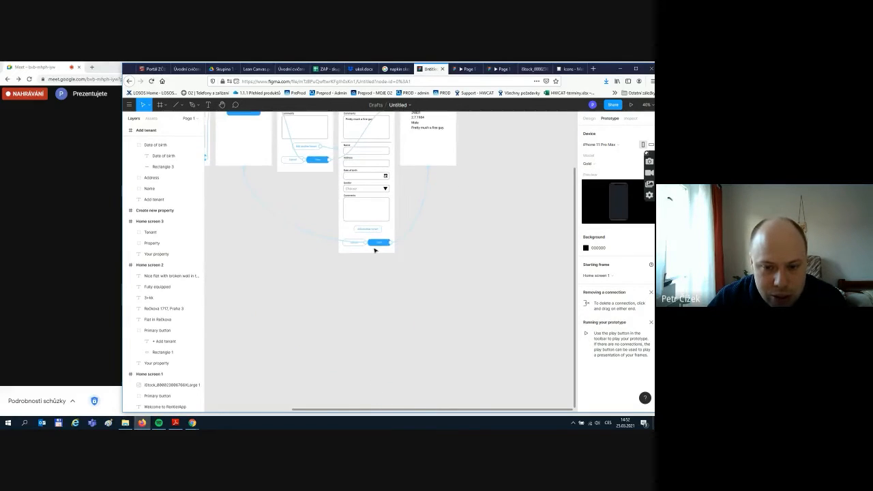
left_click(591, 119)
scroll(378, 254, "up", 4)
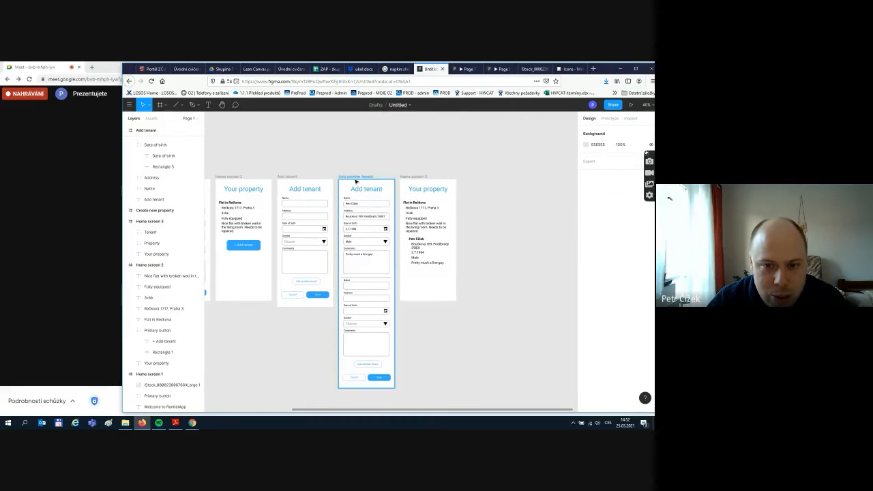
left_click(356, 175)
scroll(366, 337, "down", 1)
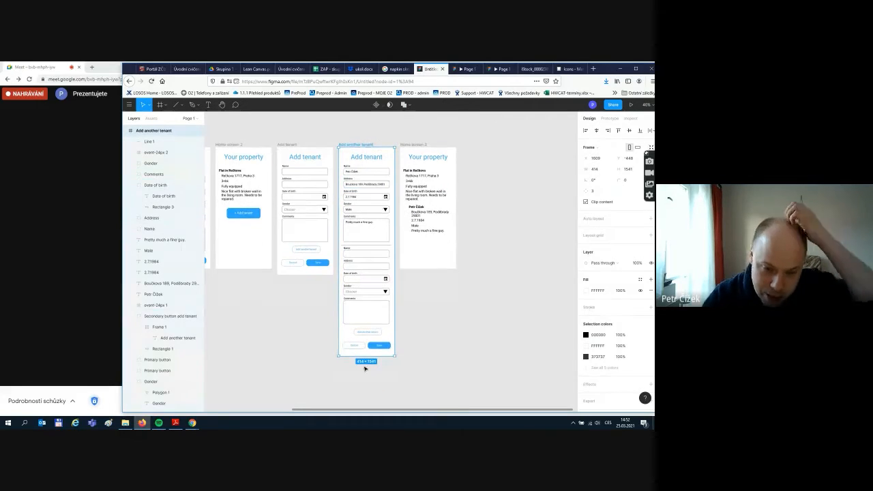
left_click_drag(370, 356, 395, 401)
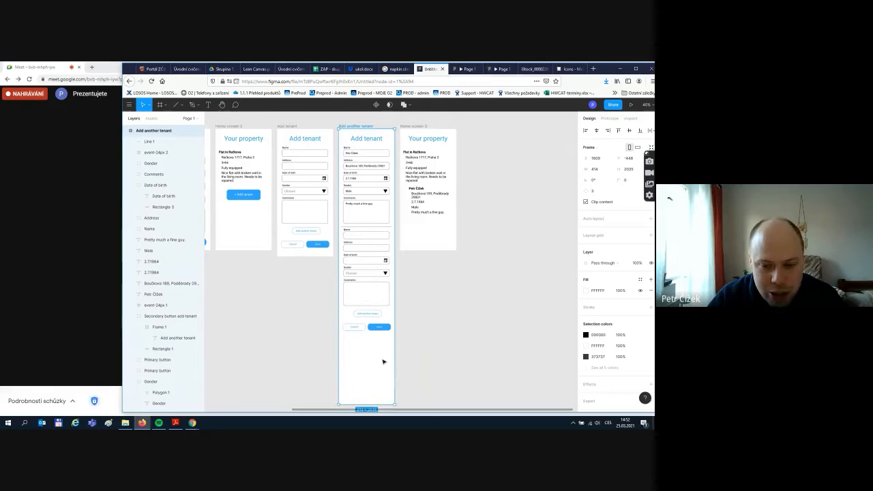
- Marquee-select the frame's tenant forms and move them lower, leaving space under the heading
scroll(386, 361, "up", 1)
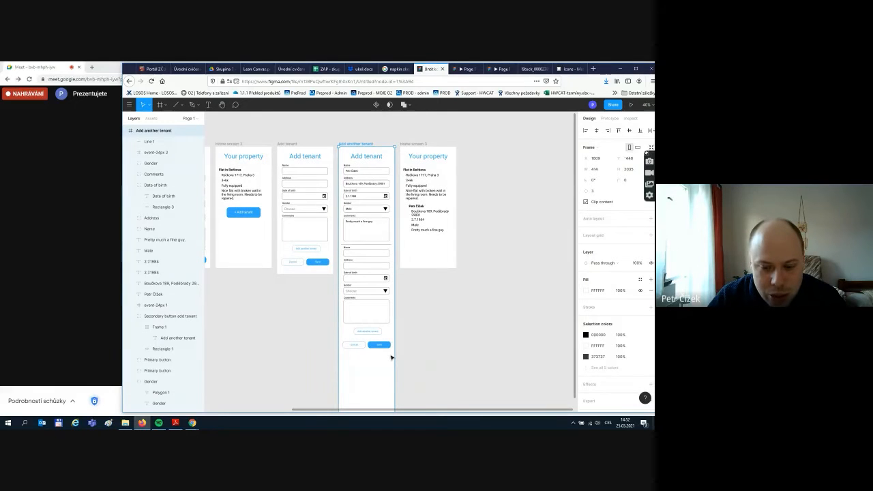
left_click_drag(393, 357, 338, 266)
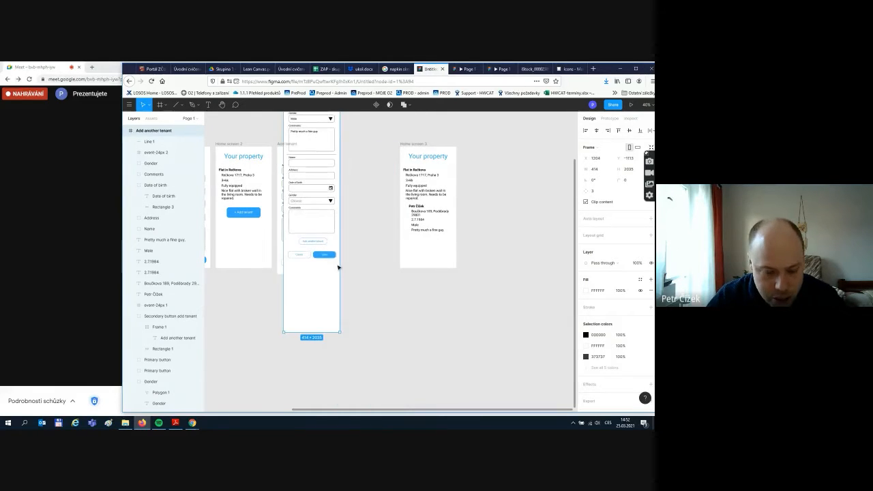
key("ctrl+z")
left_click(364, 357)
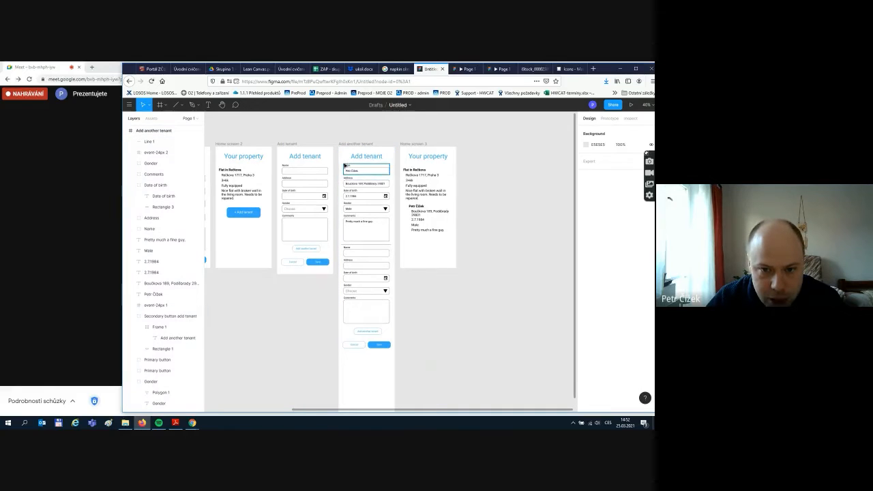
left_click_drag(340, 162, 377, 393)
left_click(370, 191)
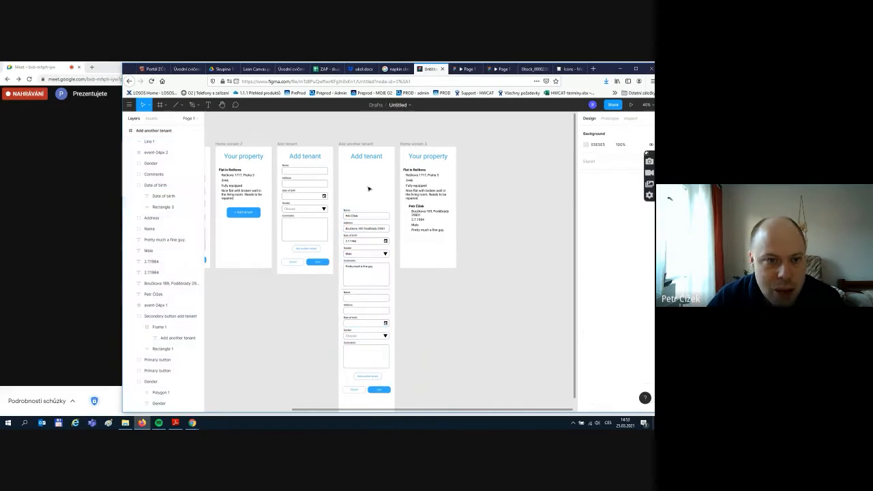
scroll(385, 183, "up", 3, "ctrl")
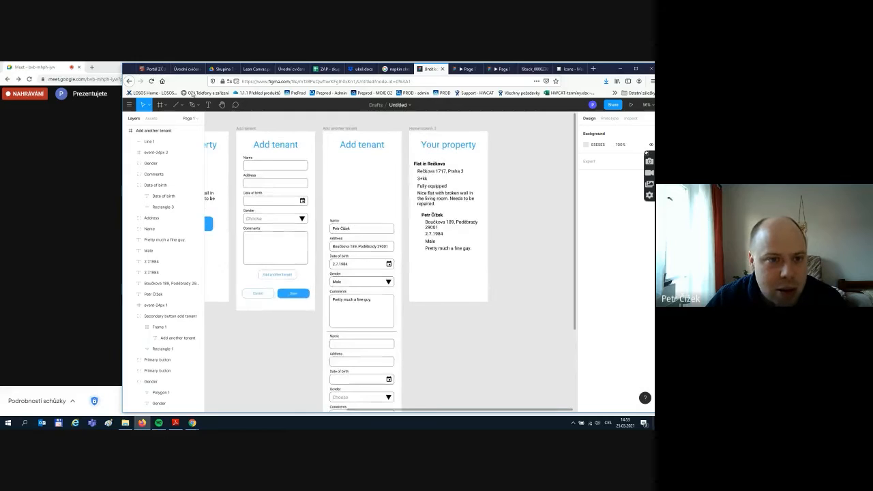
key("t")
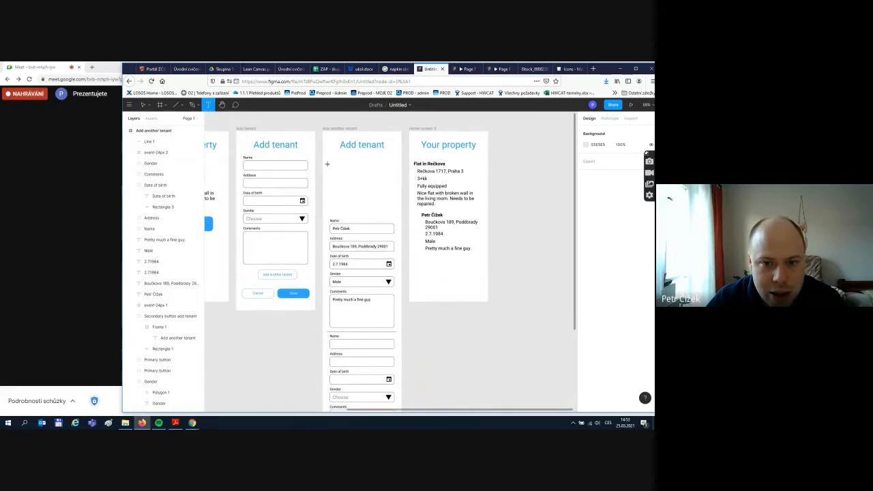
- Add a 'General information' text heading and widen its box to one line
left_click(329, 164)
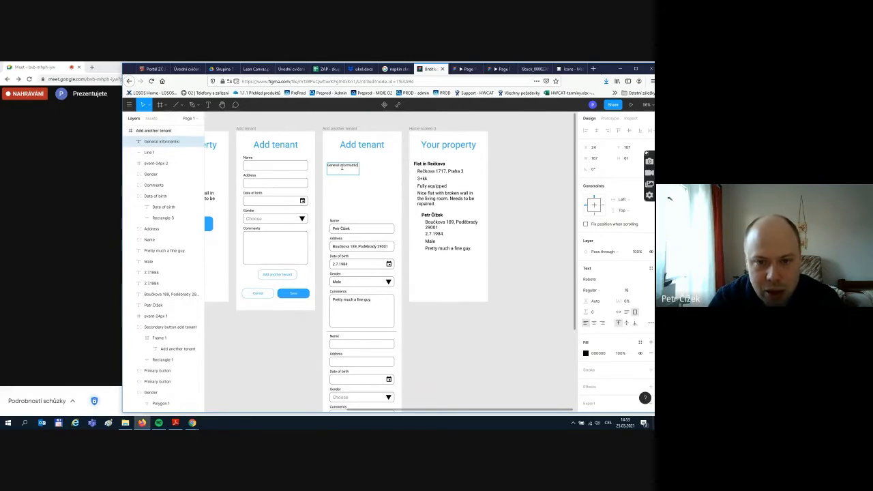
type("n")
key("Escape")
key("Escape")
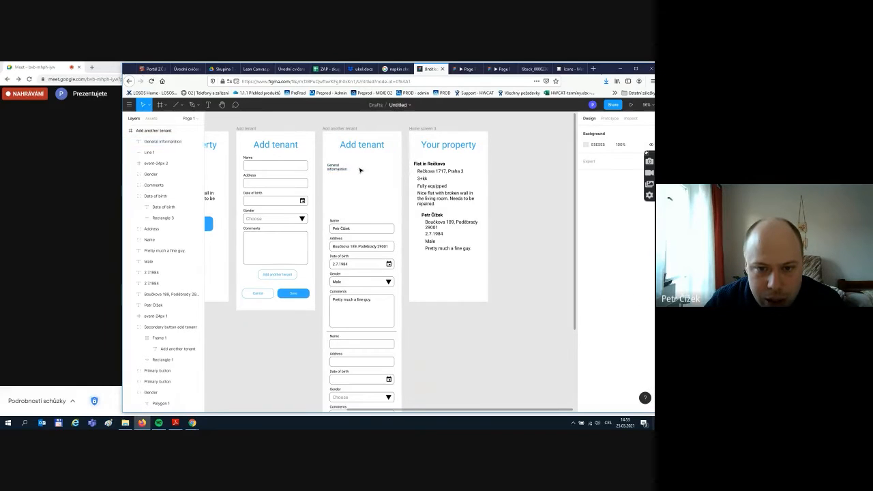
left_click(342, 168)
mouse_move(360, 168)
left_mouse_down()
mouse_move(376, 168)
mouse_move(365, 168)
left_mouse_up()
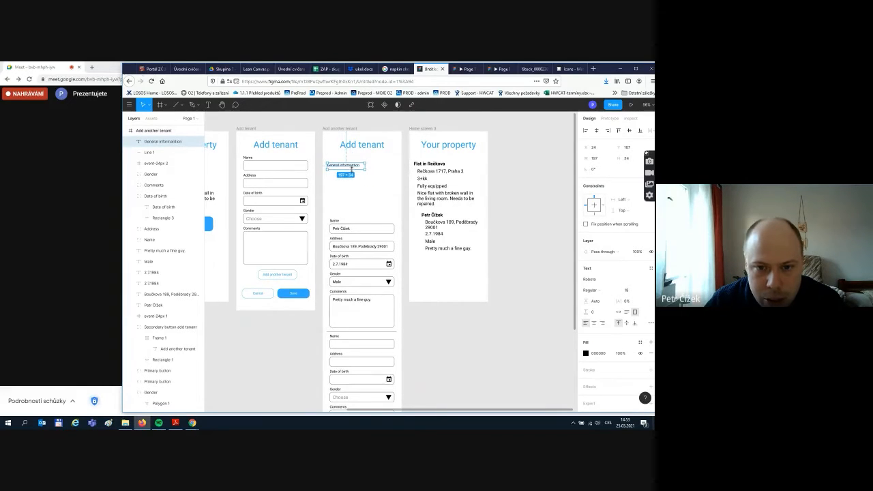
- Set the heading to size 24 and blue fill, and move it just under the Add tenant title
left_click(642, 292)
left_click(636, 311)
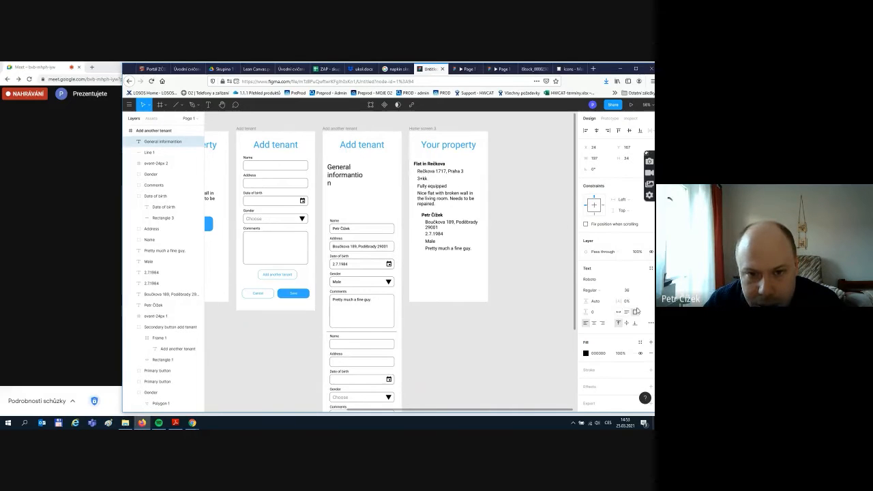
left_click(643, 292)
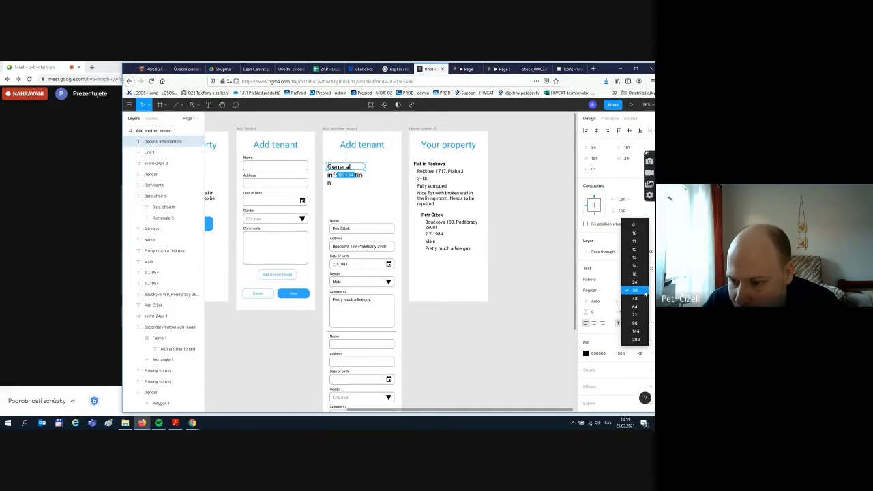
left_click(635, 281)
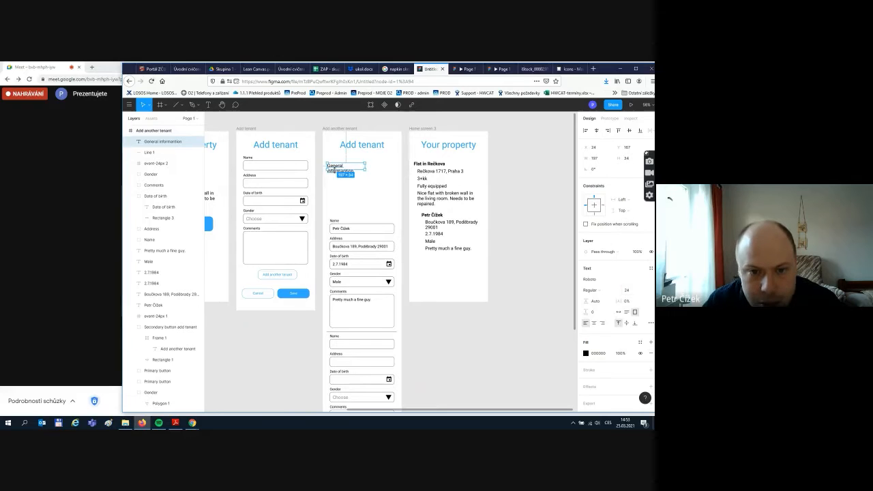
mouse_move(365, 166)
left_mouse_down()
mouse_move(390, 166)
mouse_move(372, 166)
left_mouse_up()
left_click(586, 353)
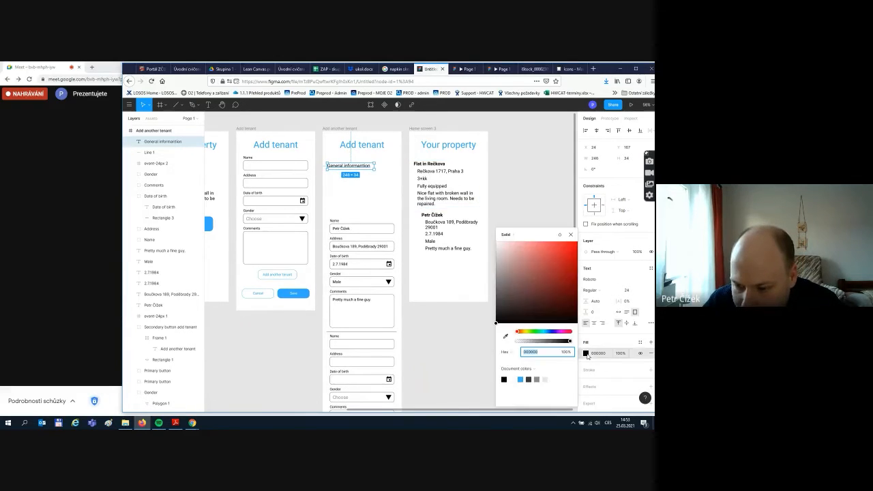
left_click(521, 379)
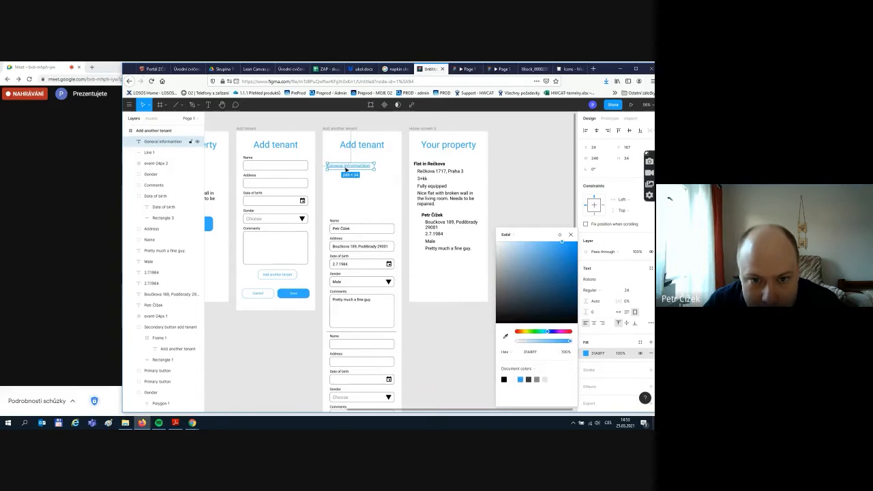
left_click_drag(347, 169, 346, 159)
left_click(383, 194)
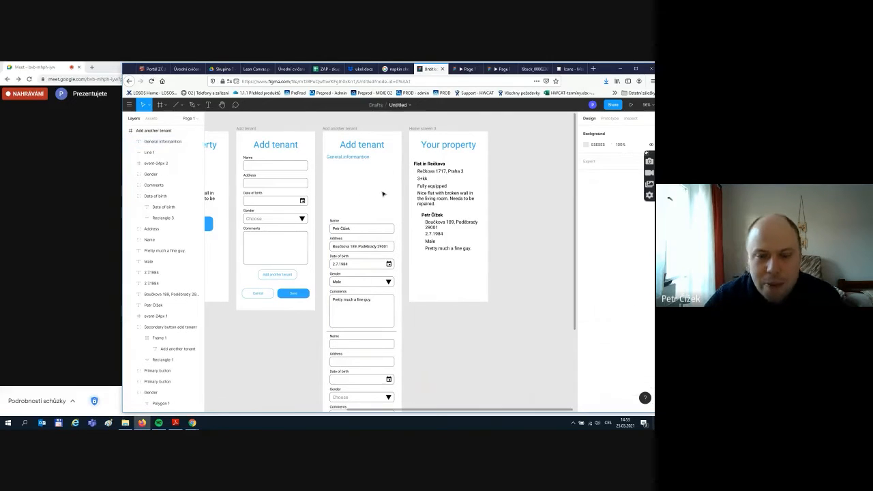
- Copy the heading above the first form and retype it as 'First tenant'
left_click(347, 157)
key("ctrl+c")
key("ctrl+v")
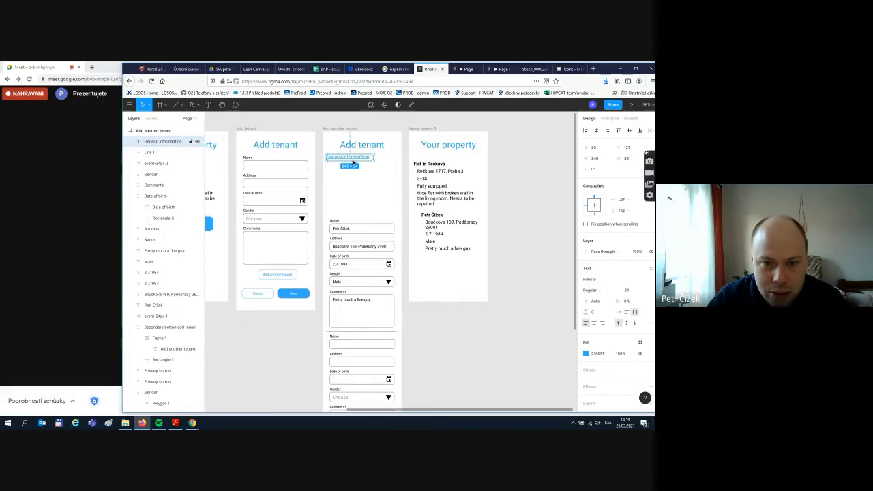
left_click_drag(351, 160, 353, 215)
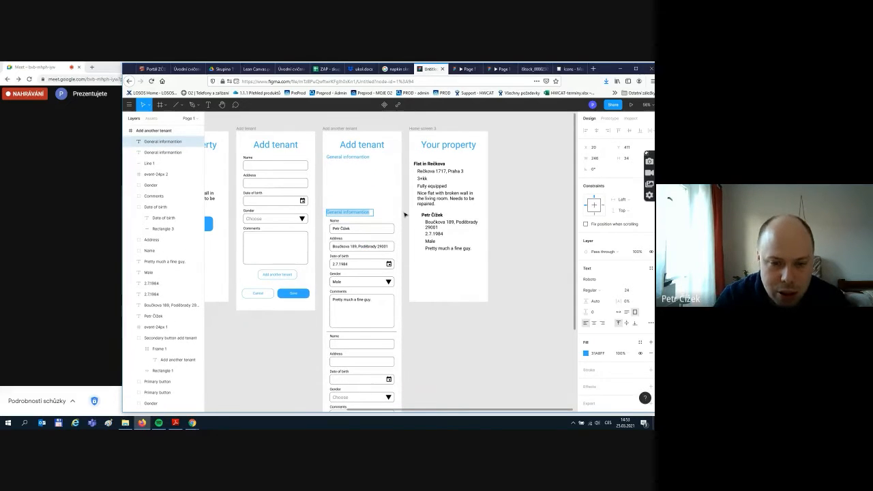
type("Firs")
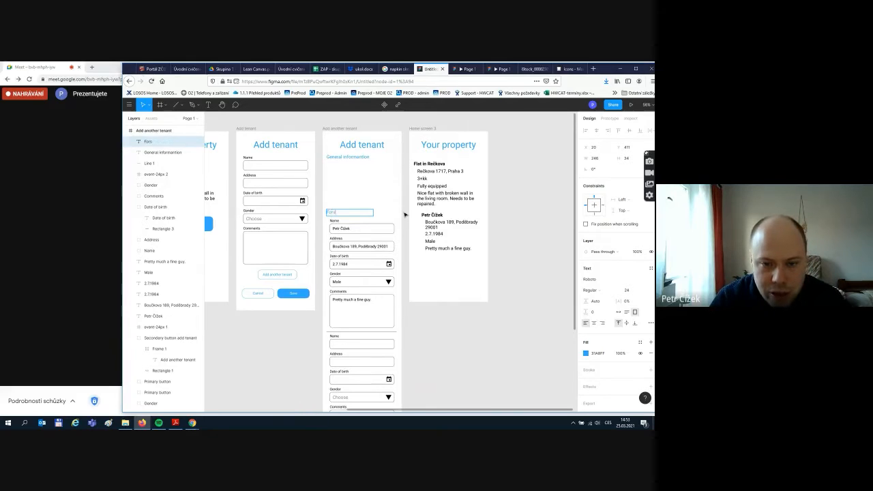
key("BackSpace")
key("BackSpace")
key("BackSpace")
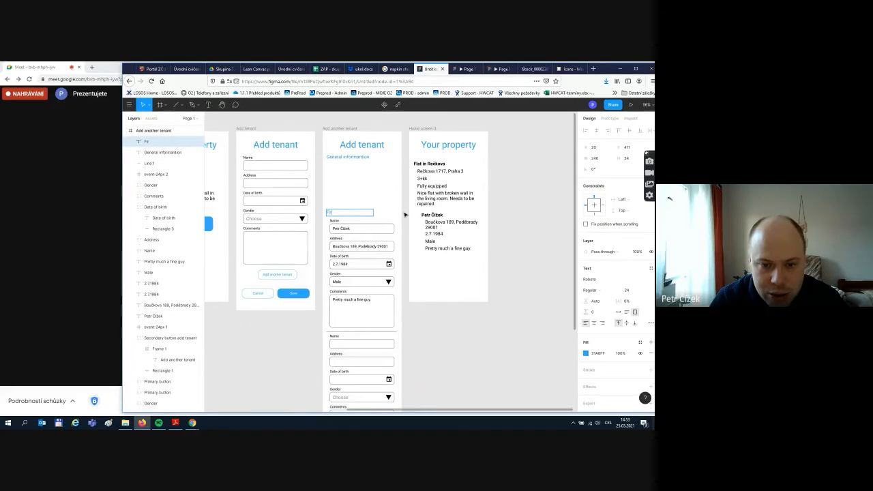
type("irst t")
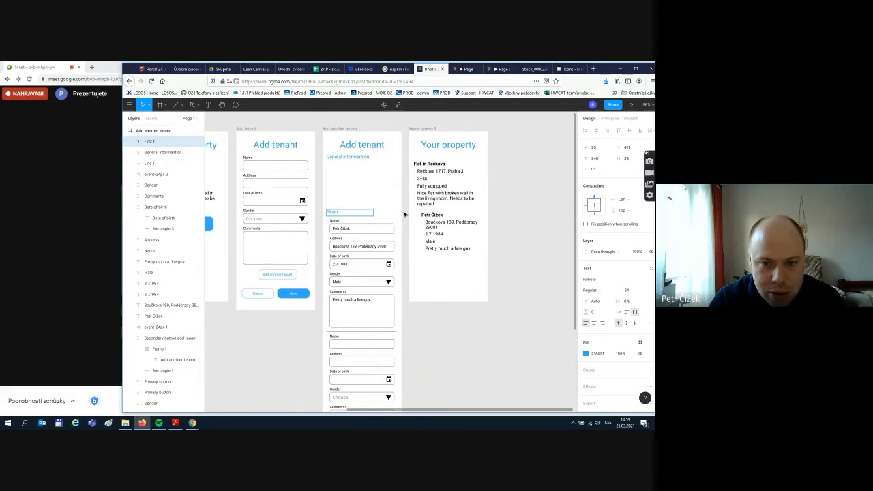
type("ena")
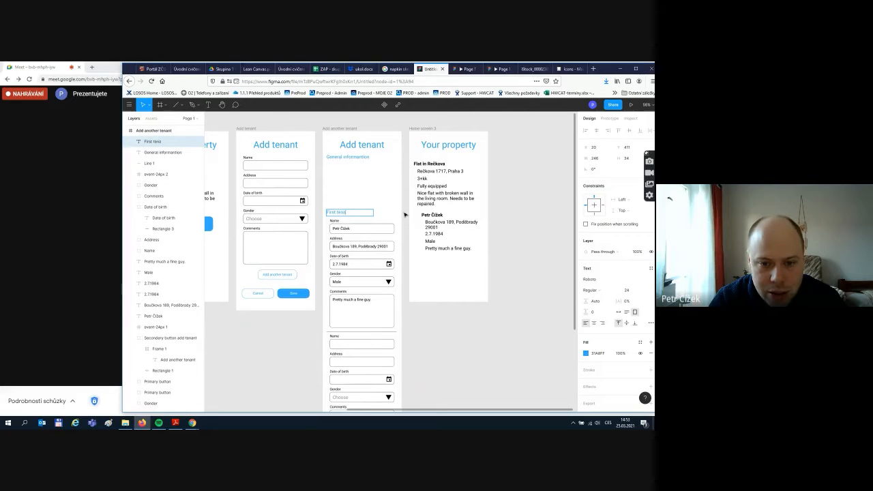
key("BackSpace")
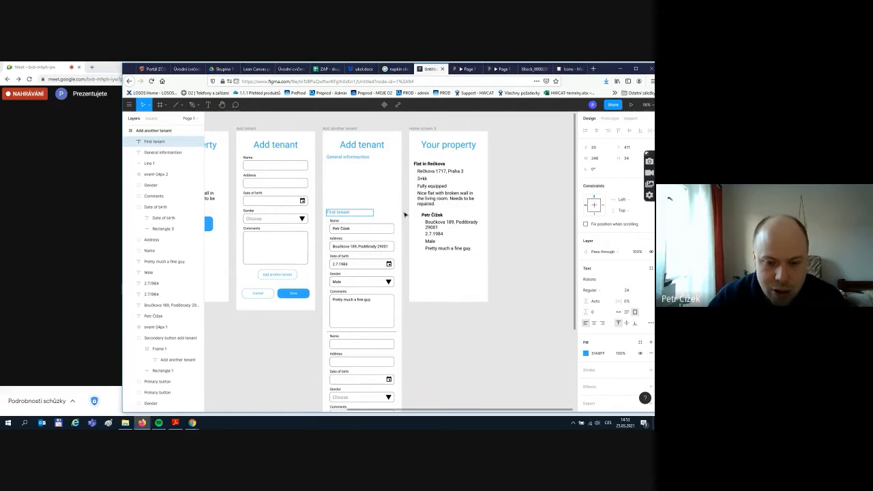
key("Escape")
scroll(402, 225, "down", 3)
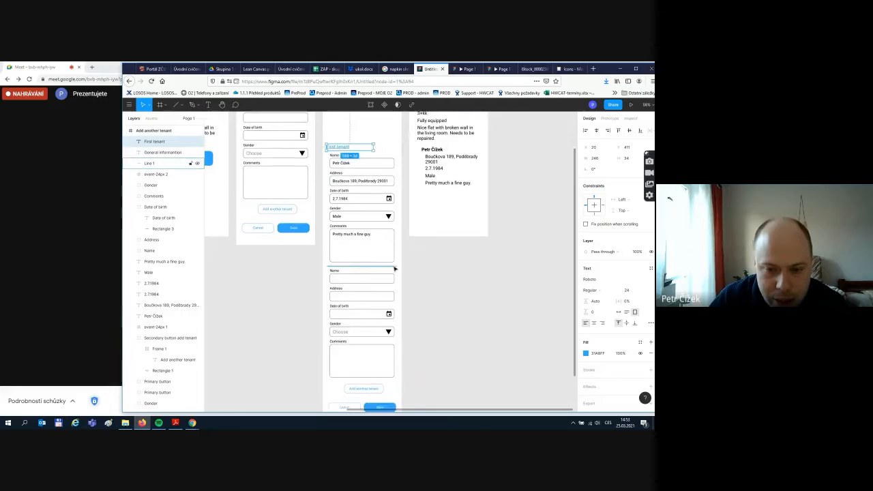
key("Delete")
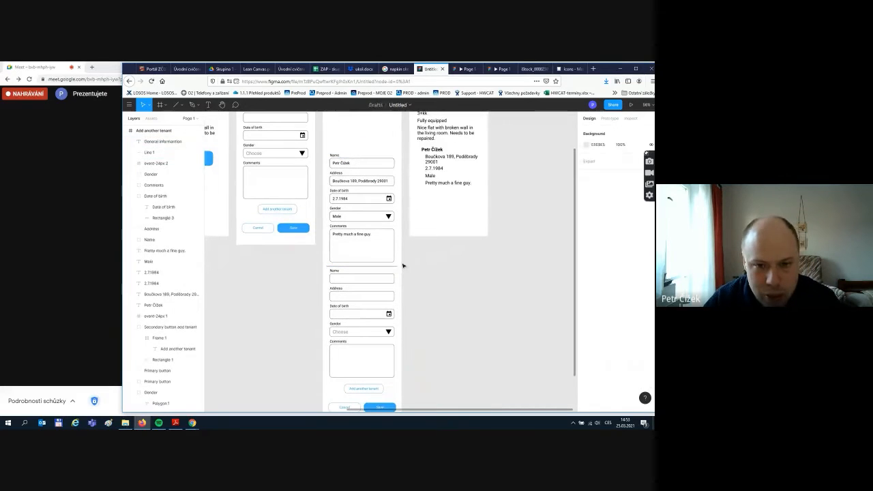
key("ctrl+z")
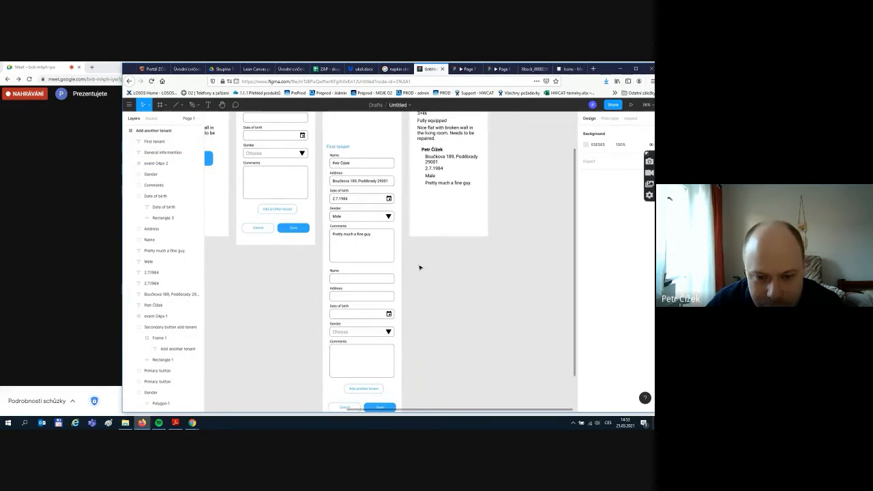
- Select the second tenant form and move it down slightly
scroll(419, 267, "down", 2)
left_click_drag(327, 234, 401, 384)
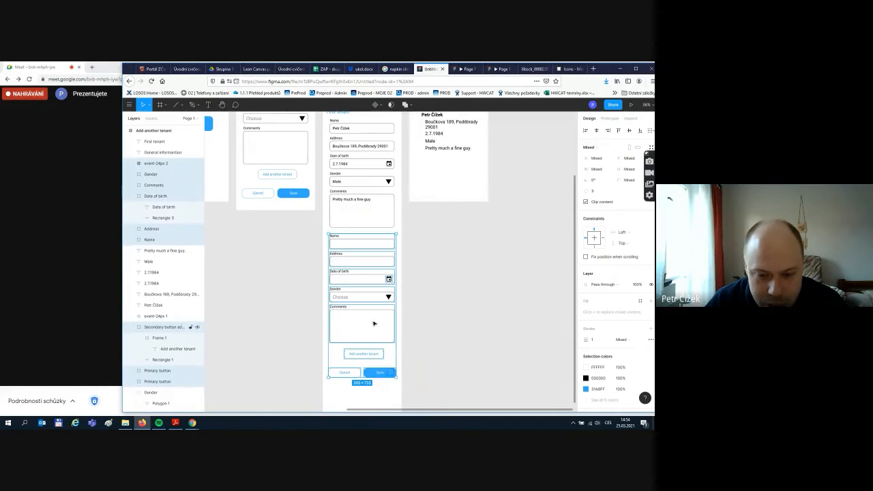
mouse_move(371, 318)
left_mouse_down()
mouse_move(374, 347)
mouse_move(381, 322)
left_mouse_up()
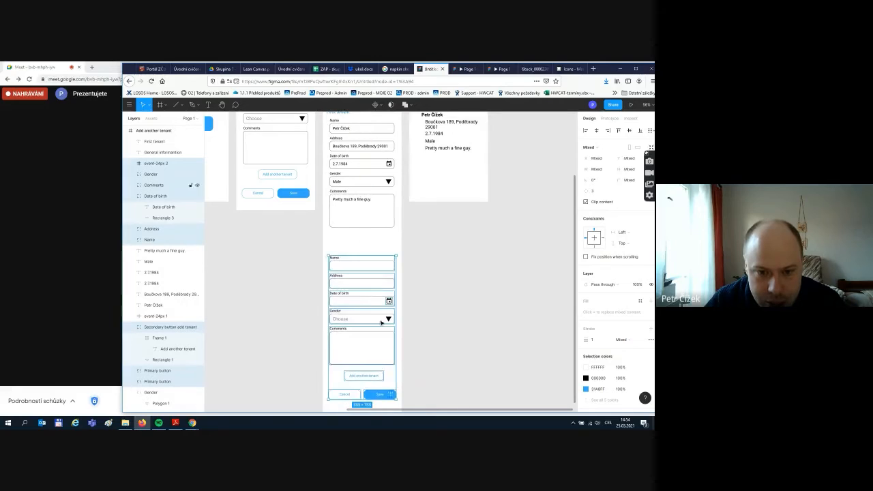
- Duplicate the First tenant heading above the second form and rename it 'Second tenant'
left_click(345, 116)
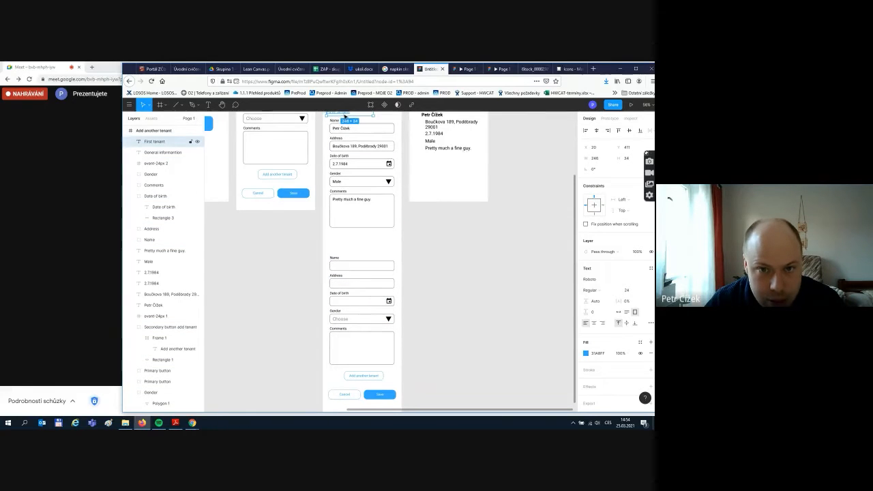
key("ctrl+d")
scroll(344, 116, "up", 1)
left_click_drag(342, 134, 351, 261)
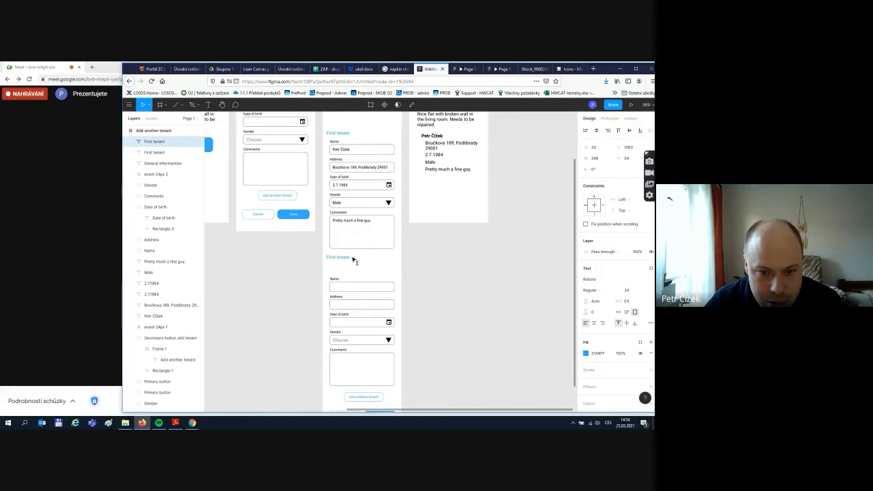
double_click(331, 258)
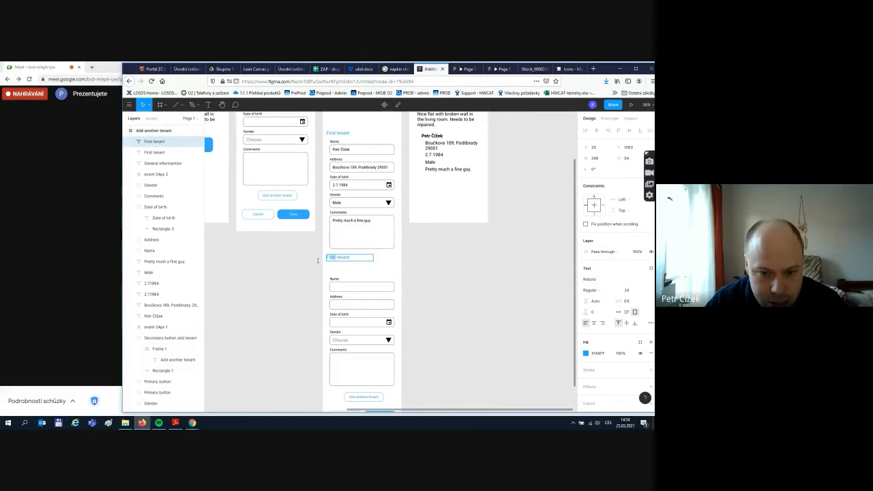
type("Second")
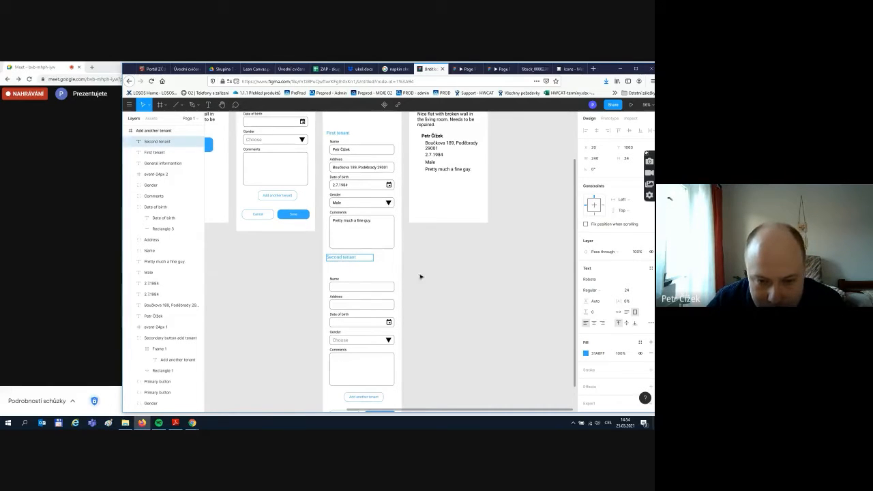
left_click(420, 276)
- Move the second tenant form up closer to its Second tenant heading
scroll(407, 279, "down", 3)
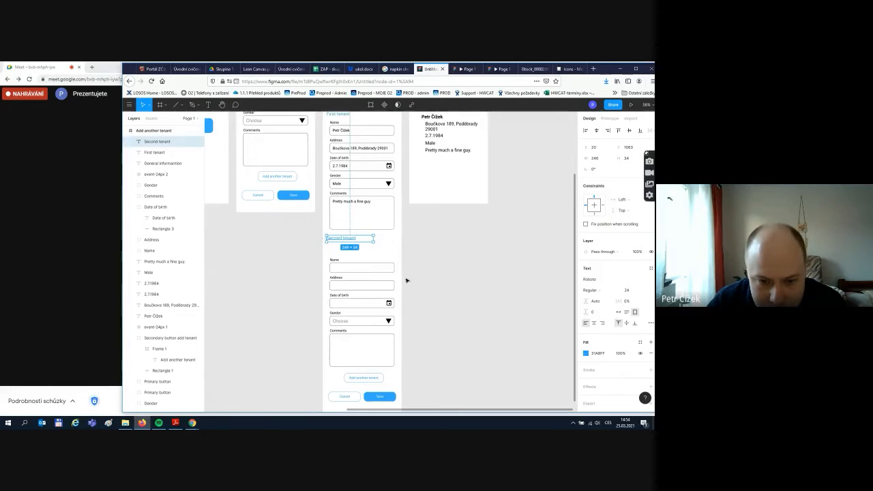
left_click_drag(326, 237, 400, 389)
left_click_drag(365, 290, 365, 278)
left_click(425, 275)
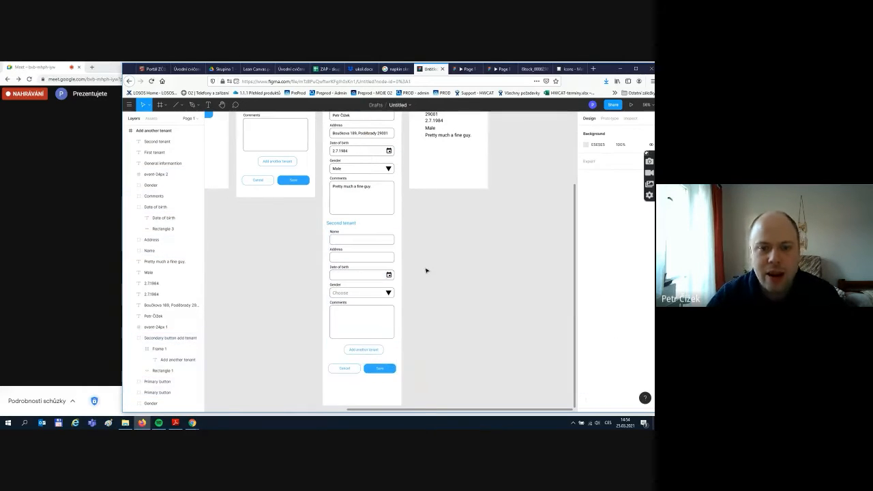
scroll(427, 274, "up", 2)
scroll(427, 274, "up", 5)
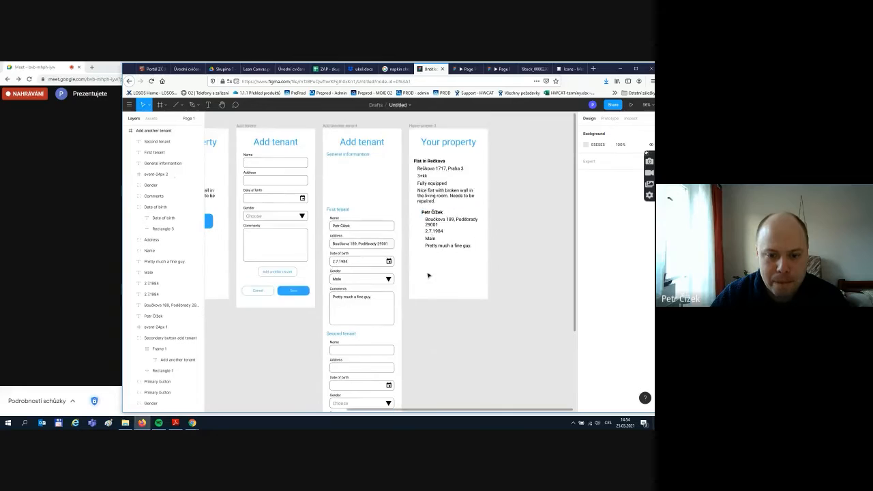
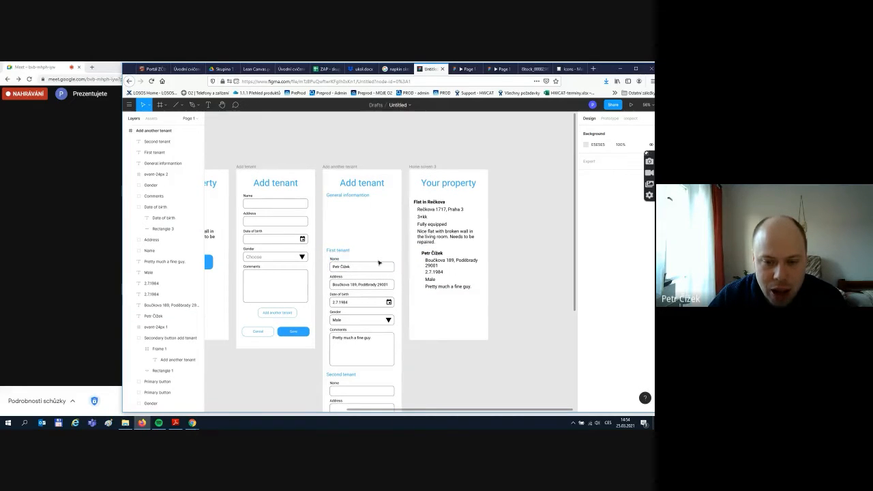
- Duplicate the Name field and place the copy under General information
left_click(333, 261)
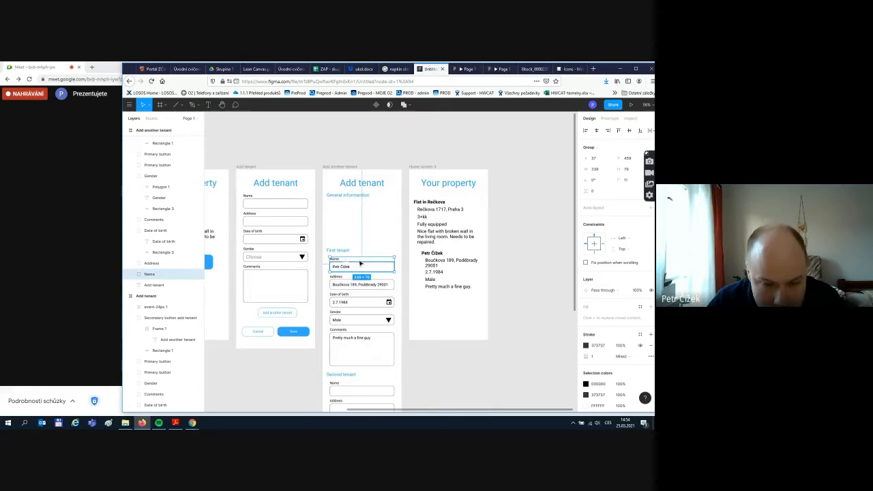
key("ctrl+d")
left_click_drag(360, 263, 344, 203)
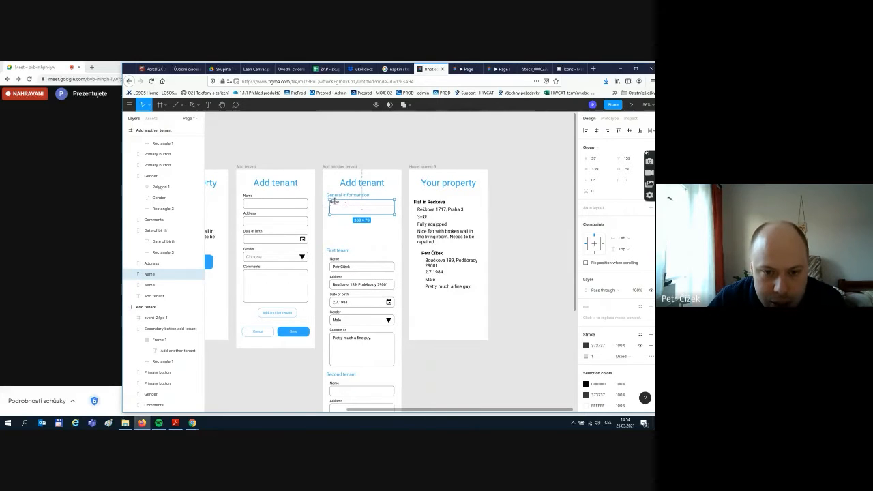
left_click(367, 247)
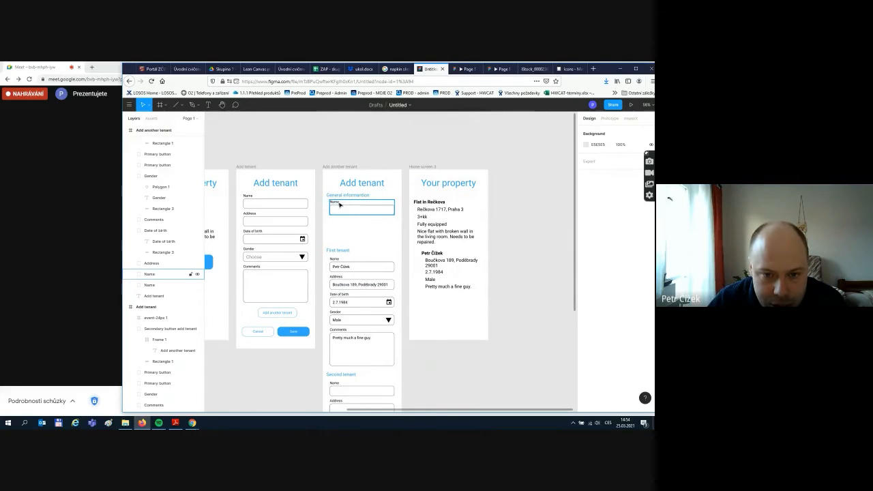
left_click(336, 202)
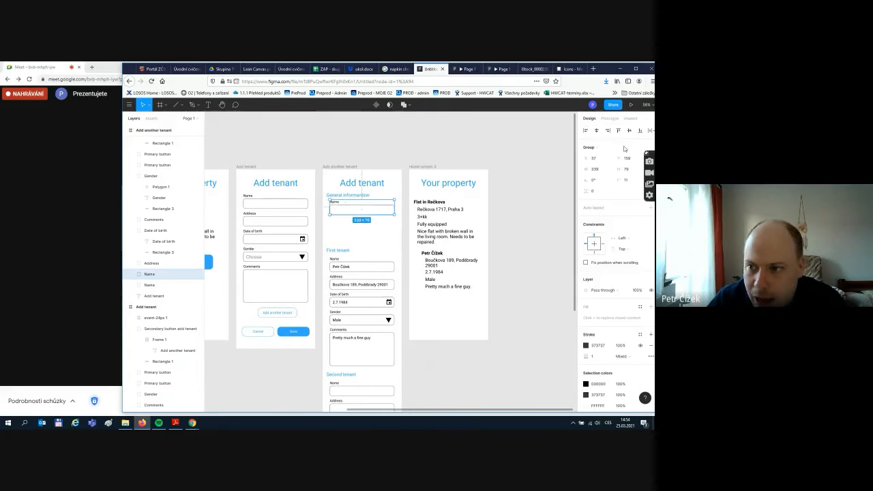
- Change the copied field's label to 'Monthly rent' and rename its layer group Monthly rent
left_click(130, 274)
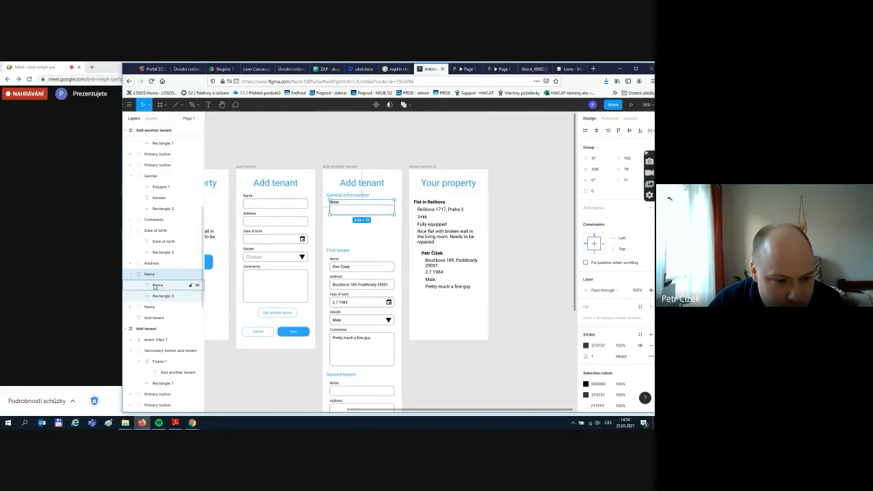
left_click(155, 286)
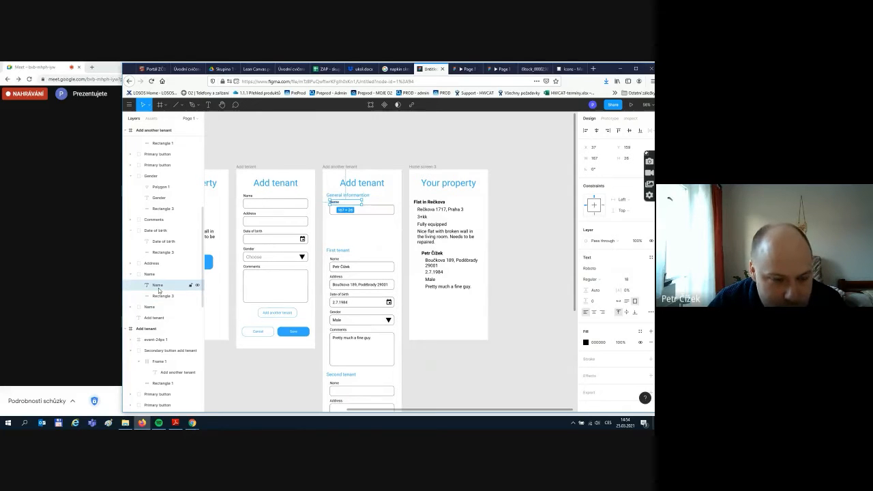
key("Return")
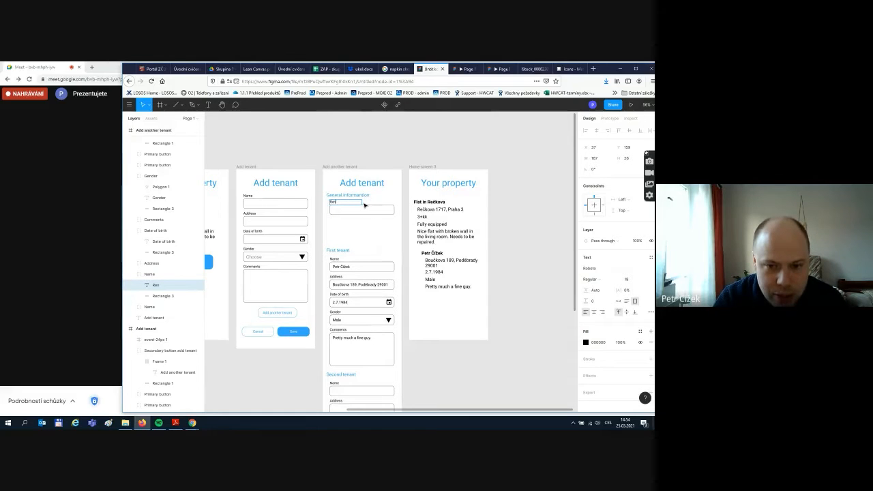
key("BackSpace")
key("BackSpace")
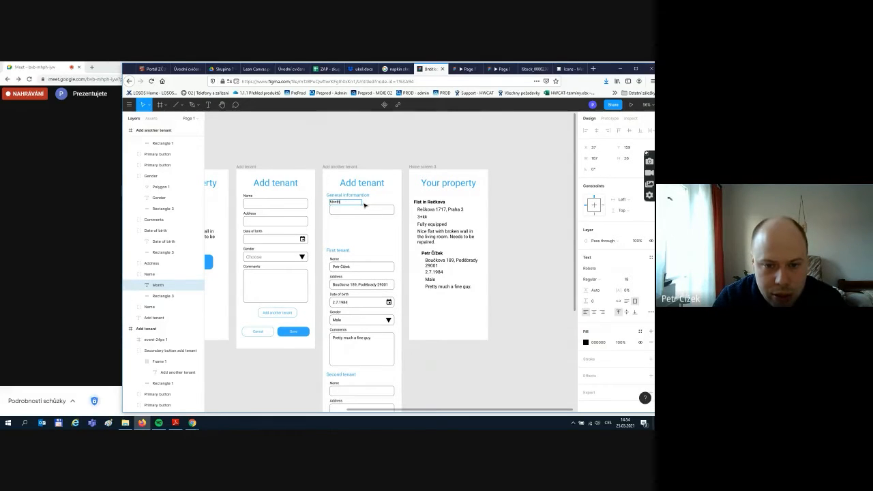
type("Monthly rent")
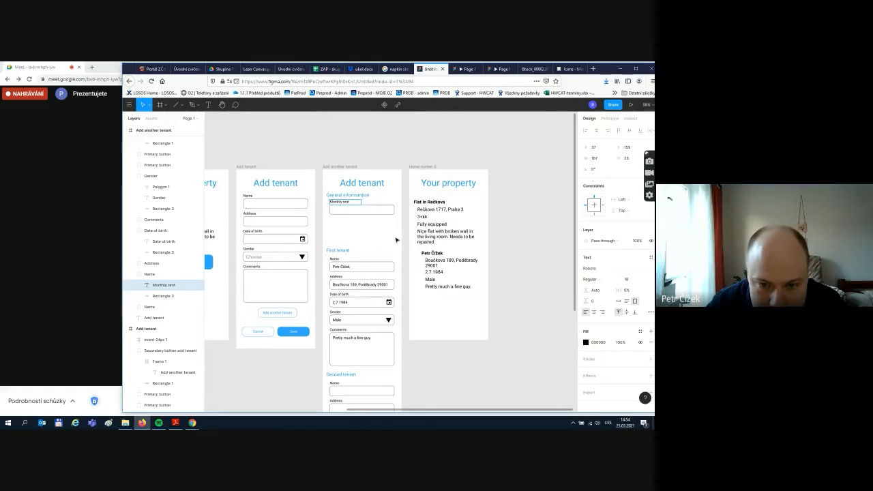
key("Escape")
double_click(151, 275)
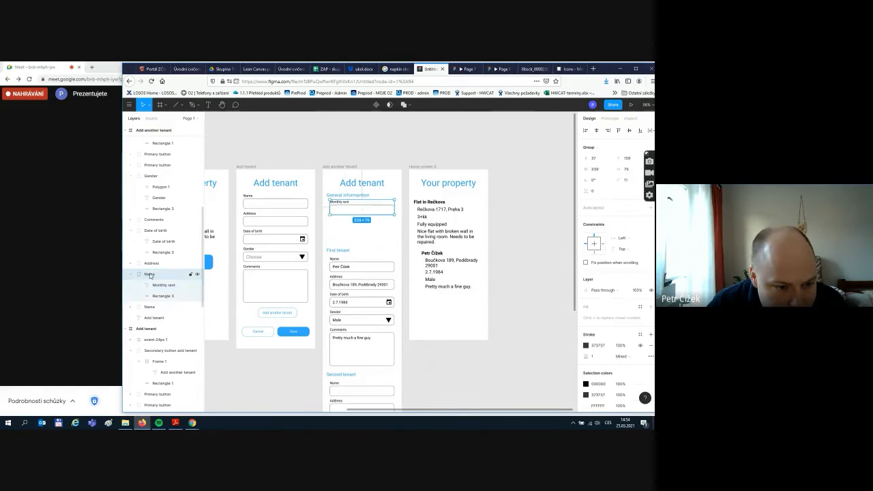
type("Monthly rent")
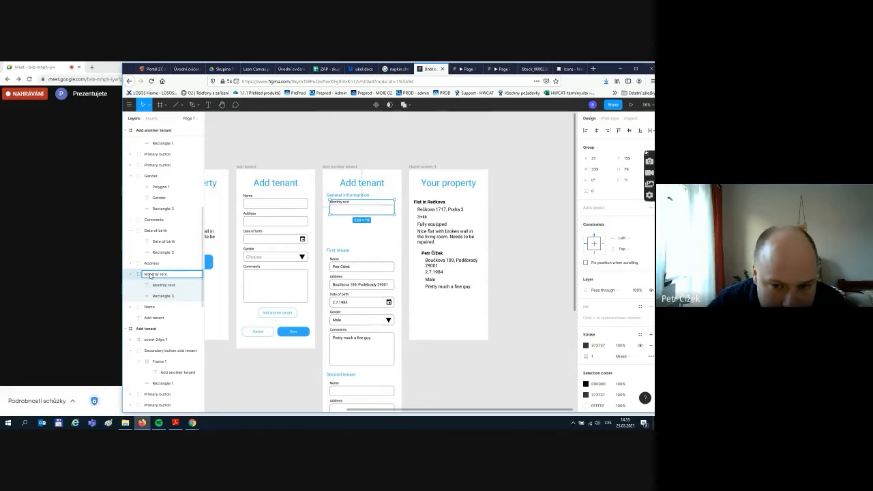
left_click(384, 237)
left_click(374, 213)
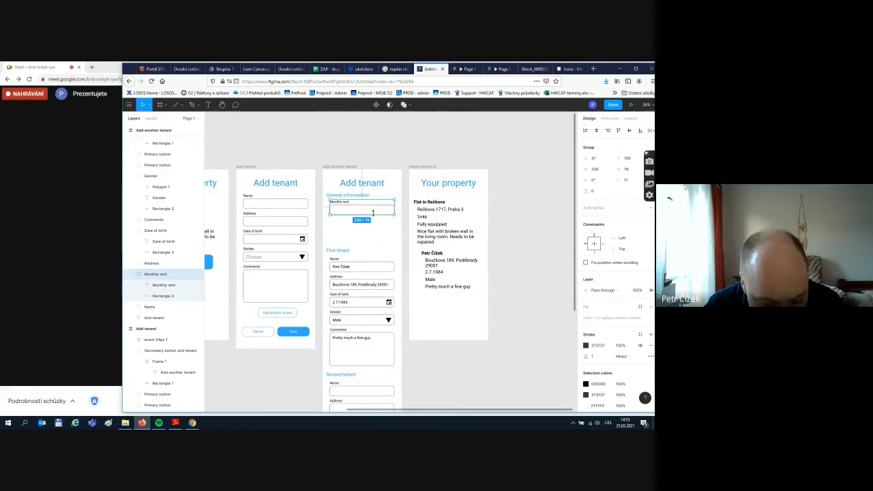
- Duplicate the Monthly rent field below it and relabel the copy 'Start of rent'
key("ctrl+d")
left_click_drag(373, 213, 373, 229)
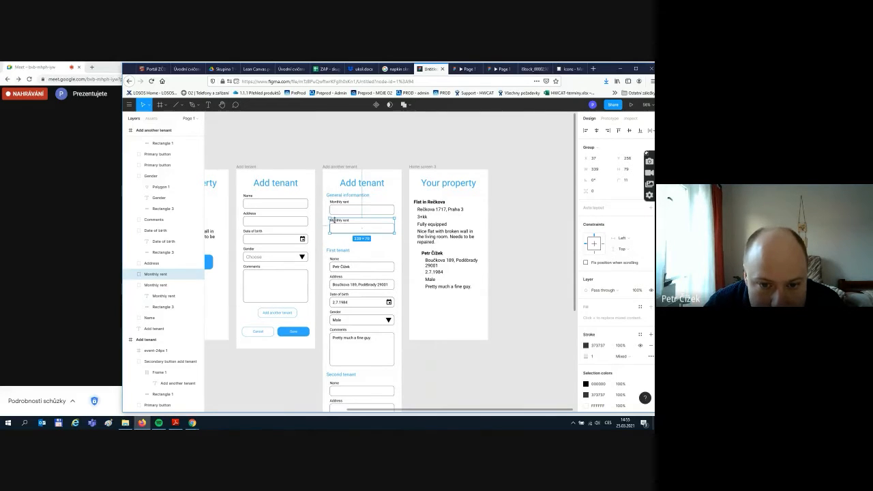
key("Escape")
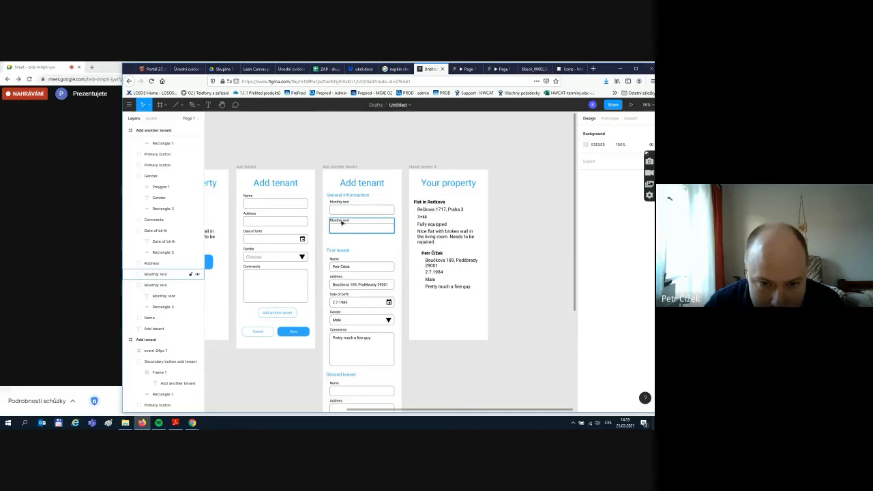
left_click(342, 222)
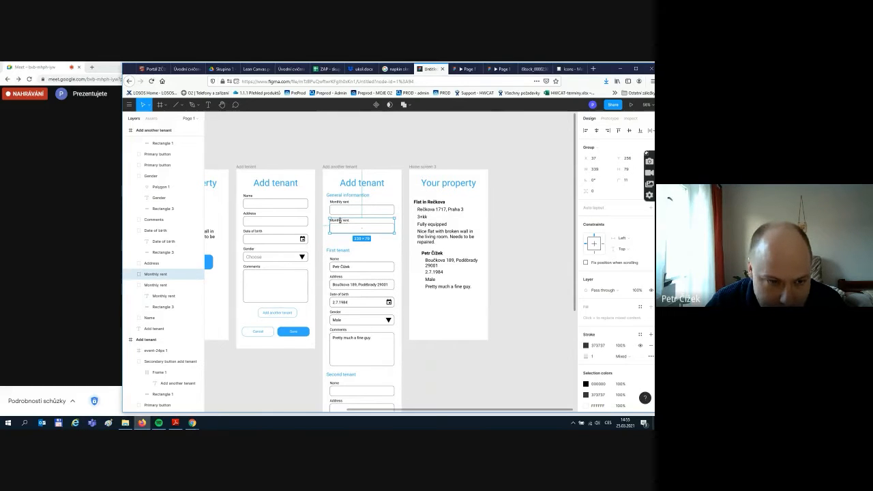
left_click(139, 274)
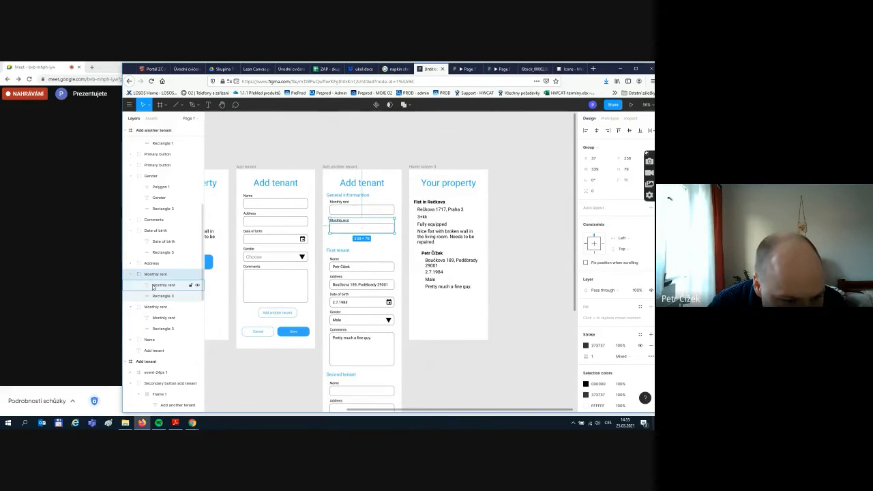
left_click(152, 287)
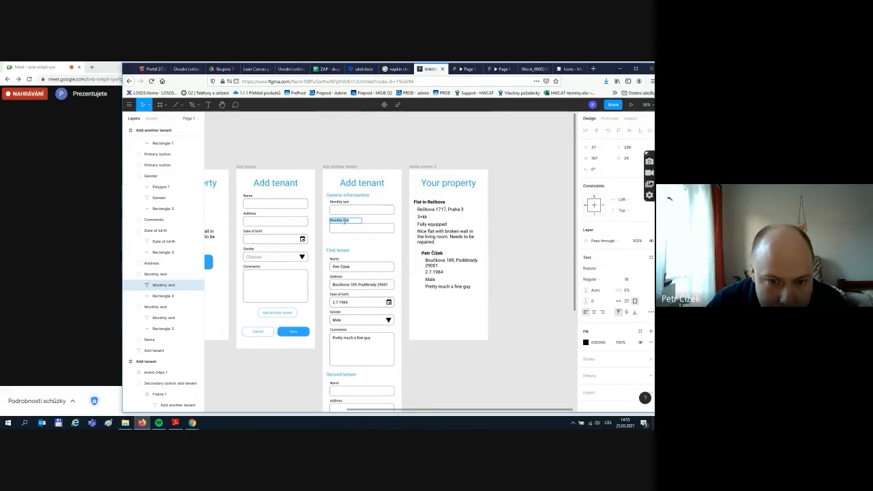
type("Start of")
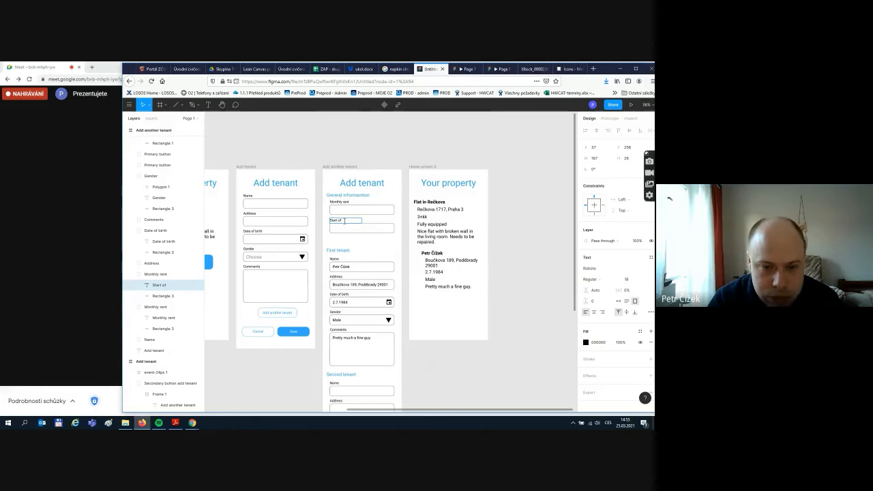
type(" rent")
key("Escape")
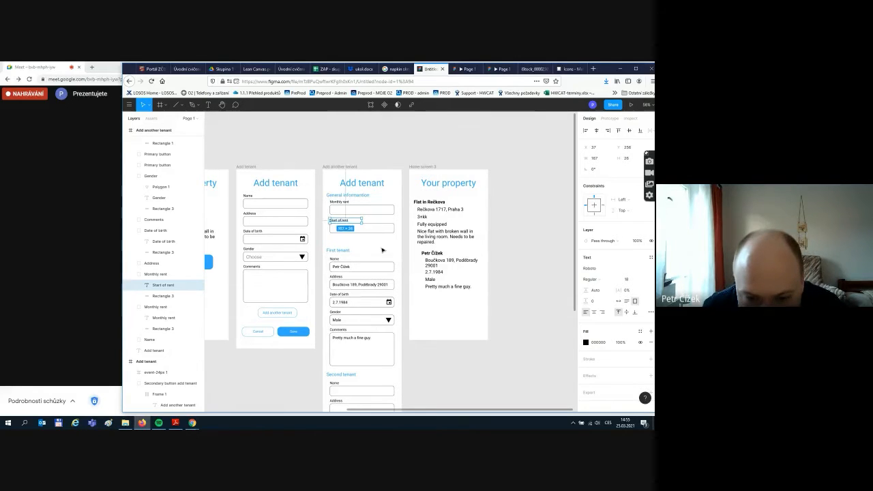
- Paste a copy of the calendar icon into the Start of rent field
left_click(389, 302)
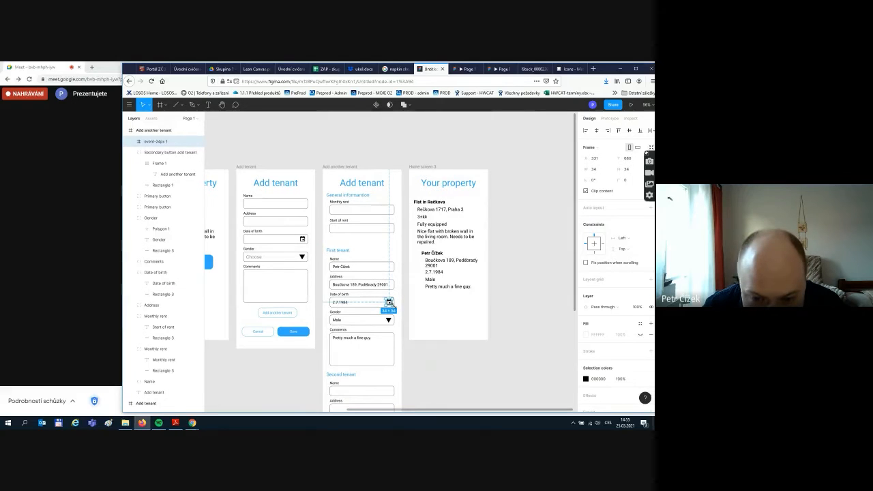
key("ctrl+v")
left_click_drag(389, 304, 392, 231)
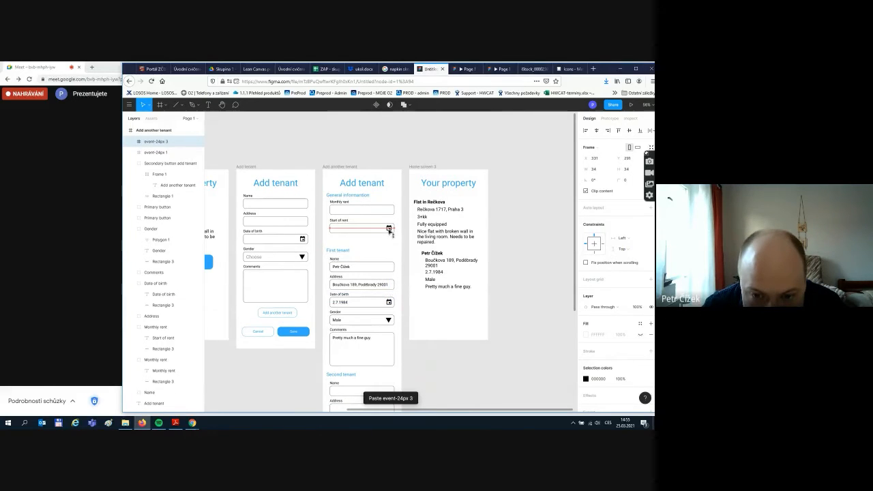
key("Escape")
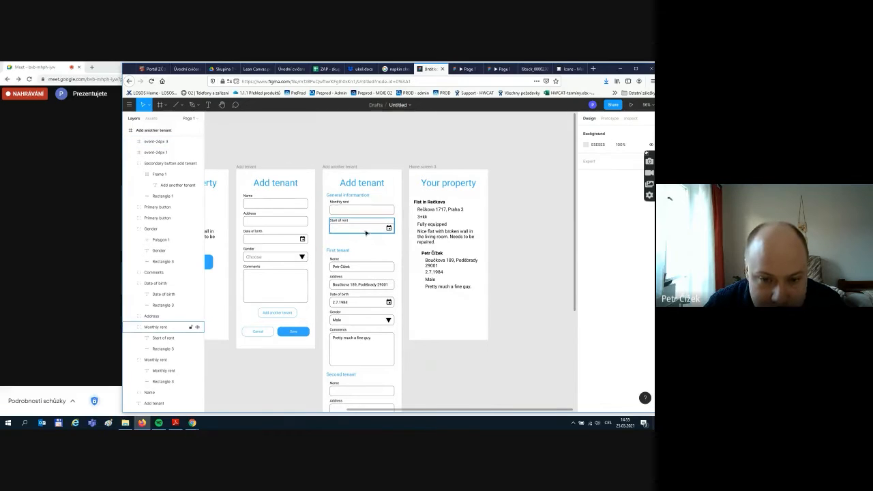
- Shift the First and Second tenant fields down slightly
scroll(341, 205, "down", 5)
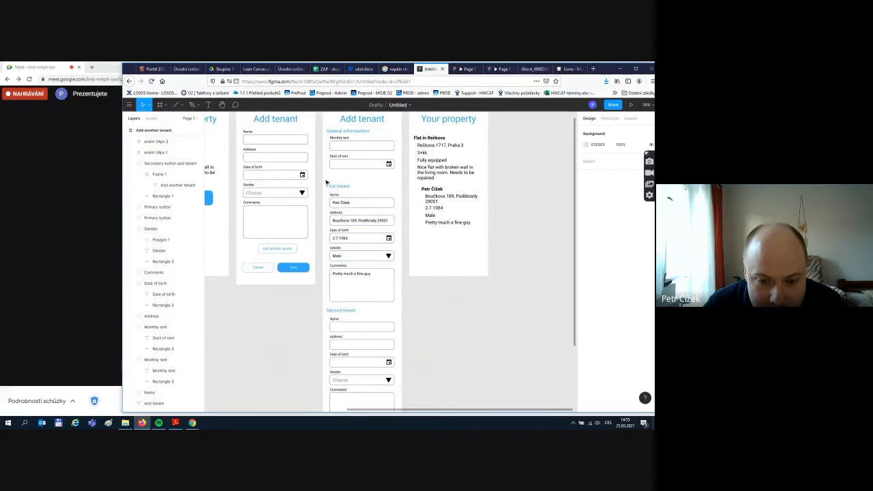
scroll(367, 220, "down", 3)
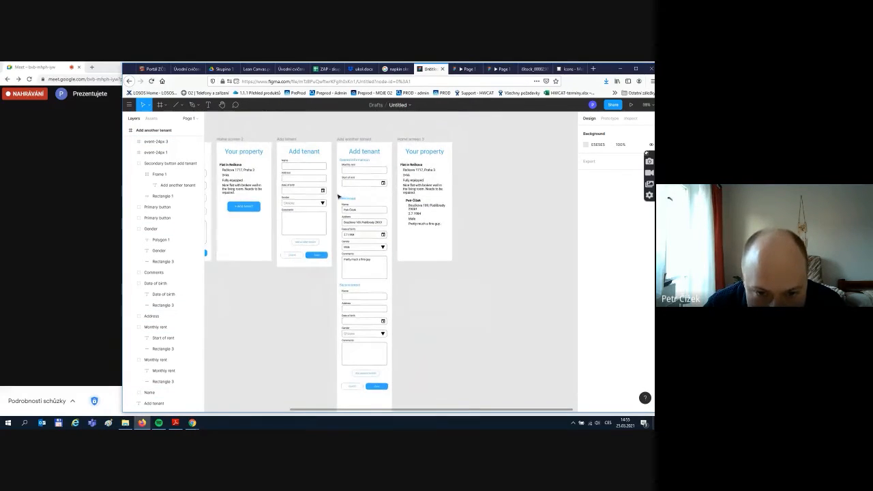
left_click_drag(338, 195, 386, 389)
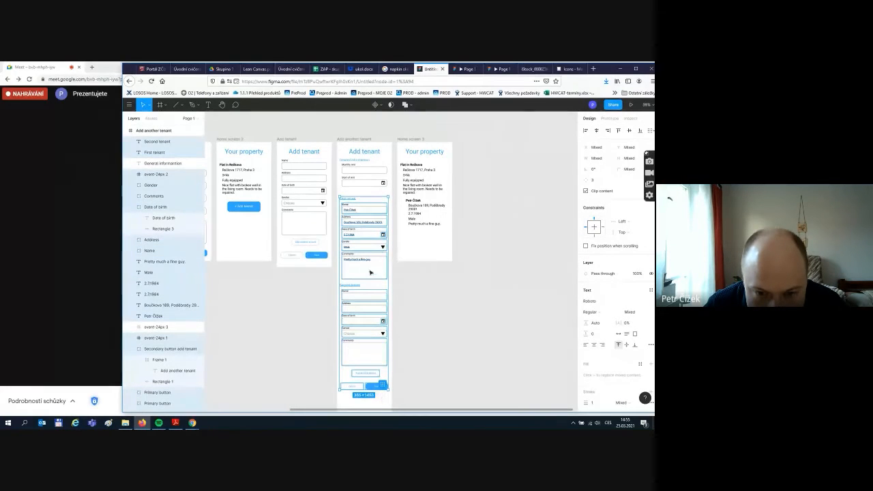
left_click_drag(370, 272, 371, 277)
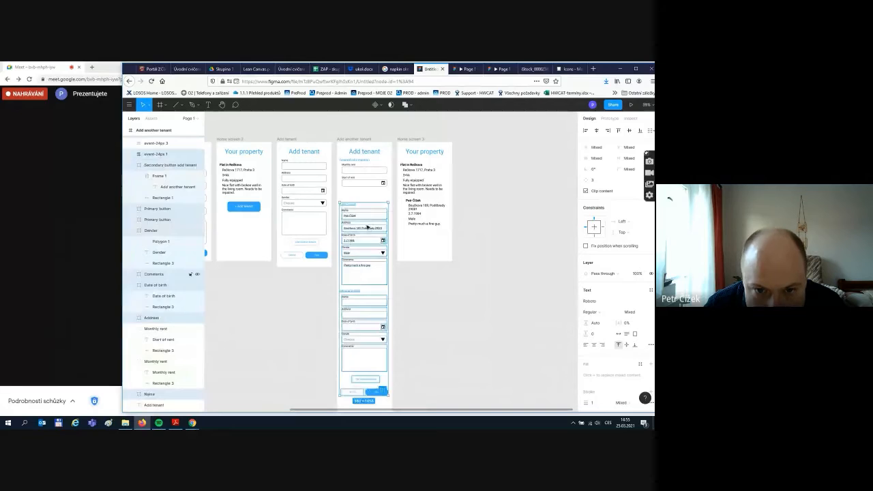
key("Escape")
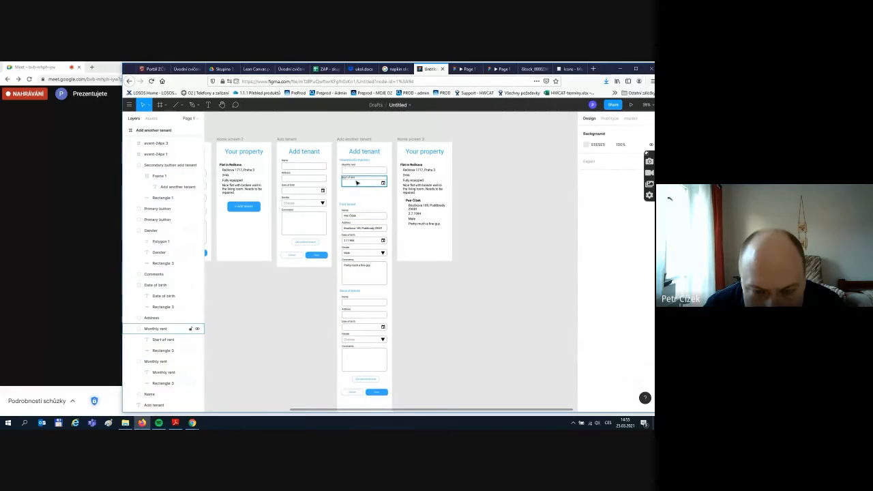
left_click(357, 183)
- Copy the Start of rent field below itself and relabel it 'End of rent'
key("ctrl+c")
key("ctrl+v")
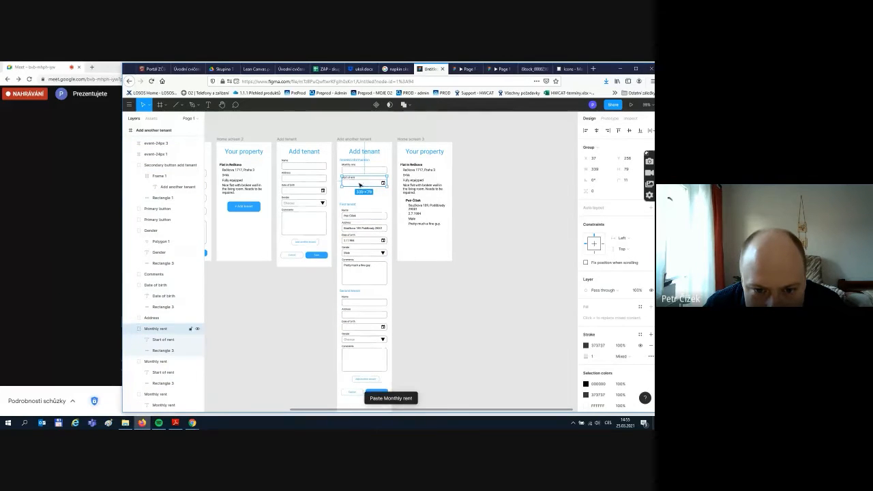
mouse_move(367, 183)
left_mouse_down()
mouse_move(361, 200)
mouse_move(354, 193)
left_mouse_up()
scroll(354, 193, "up", 5)
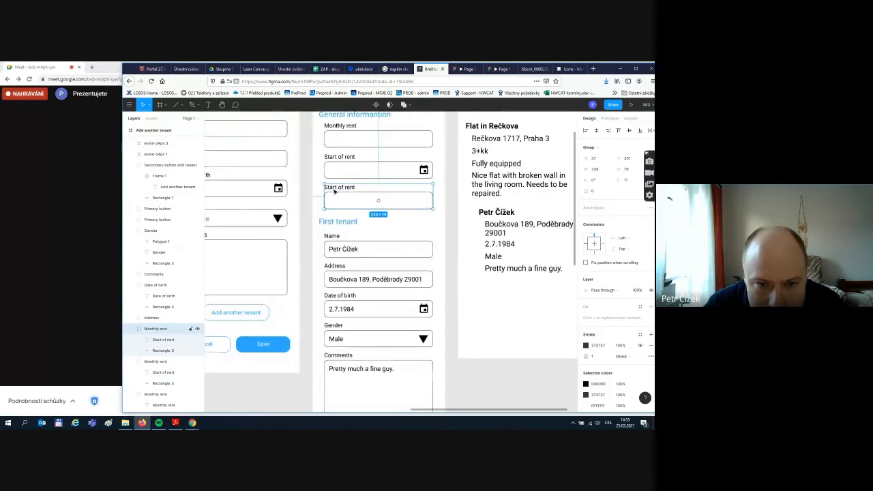
double_click(334, 189)
double_click(333, 189)
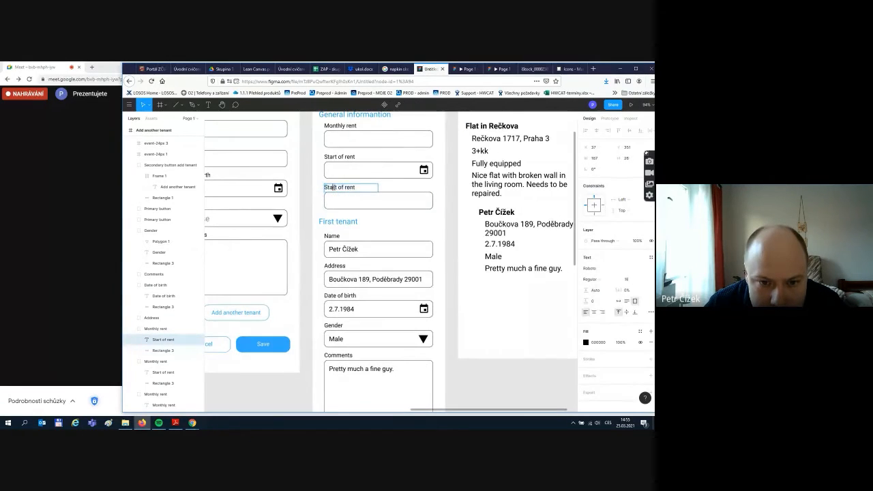
double_click(337, 186)
type("End")
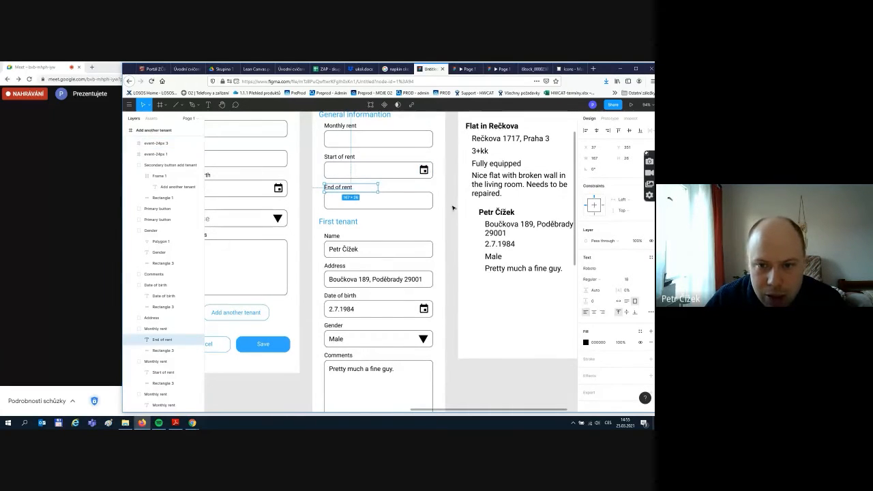
key("Escape")
key("Escape")
- Paste a copy of the calendar icon into the End of rent field
left_click(424, 171)
key("ctrl+v")
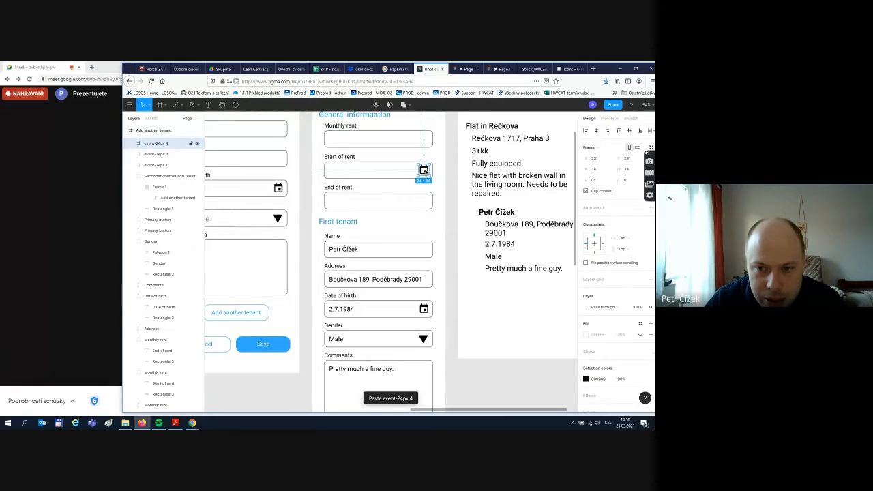
left_click_drag(425, 175, 425, 203)
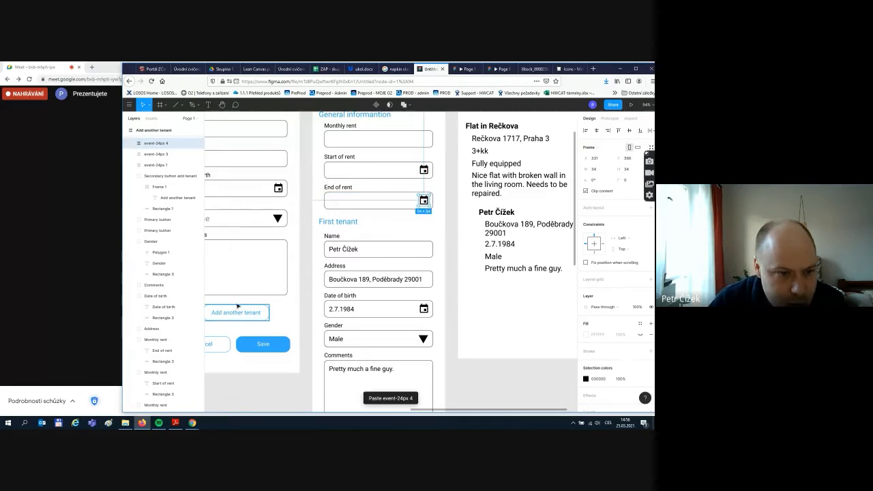
scroll(157, 259, "up", 4)
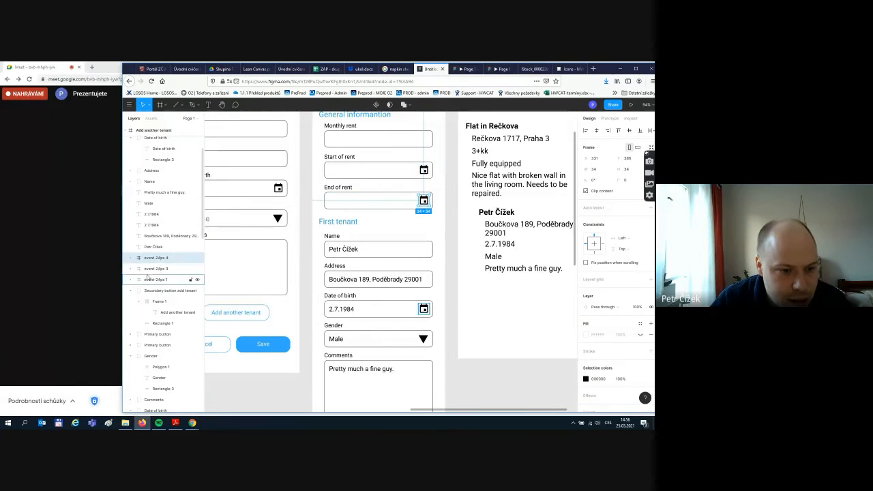
scroll(383, 251, "up", 1)
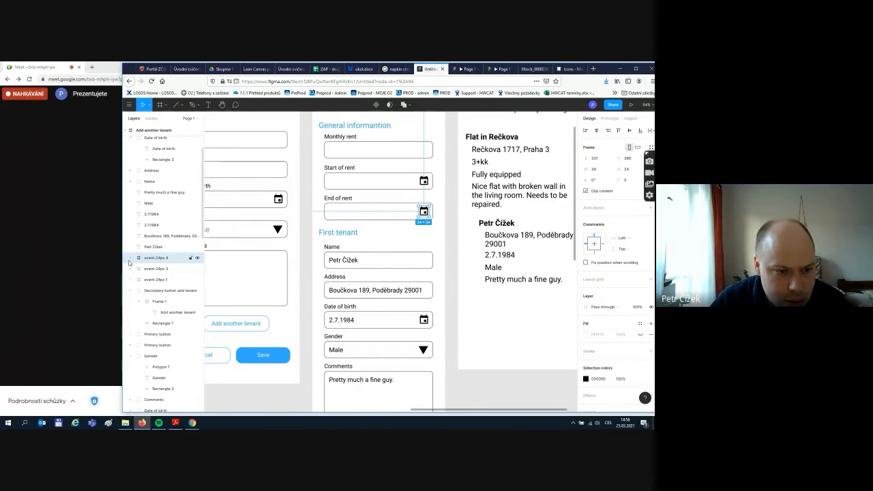
scroll(409, 278, "down", 5)
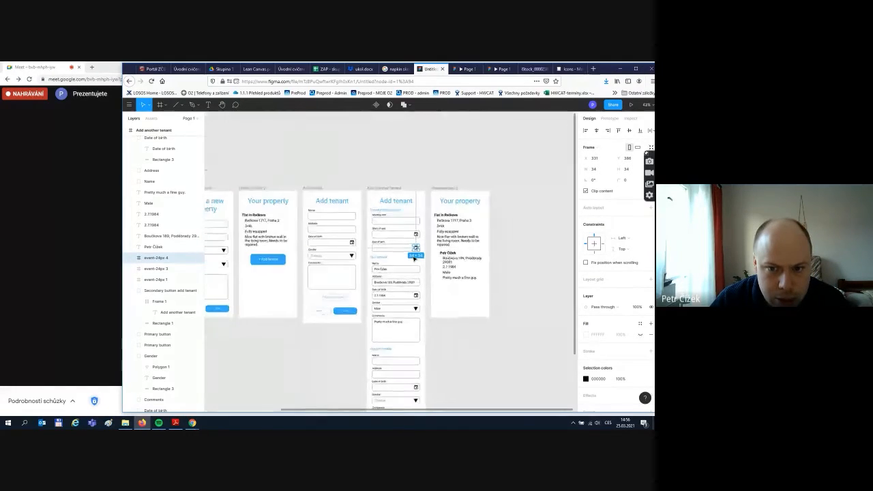
- Check the new calendar icon layer and collapse the expanded field groups in Layers
left_click(284, 357)
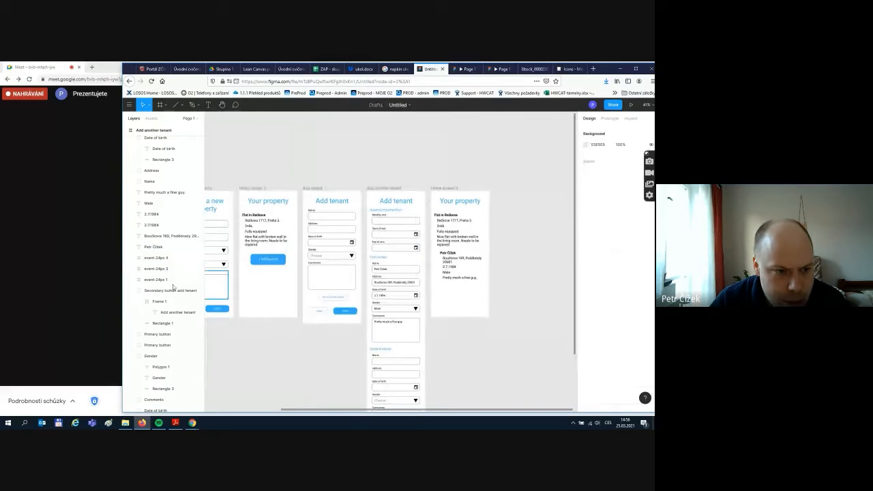
left_click(136, 261)
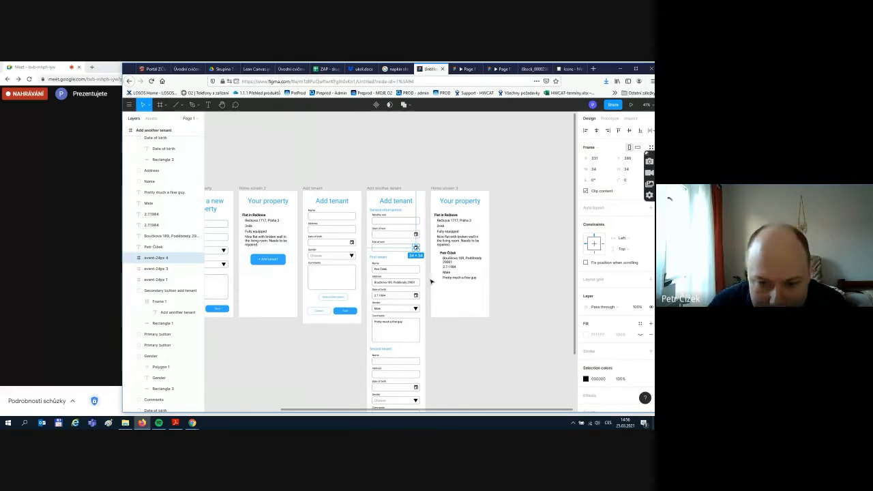
left_click(484, 367)
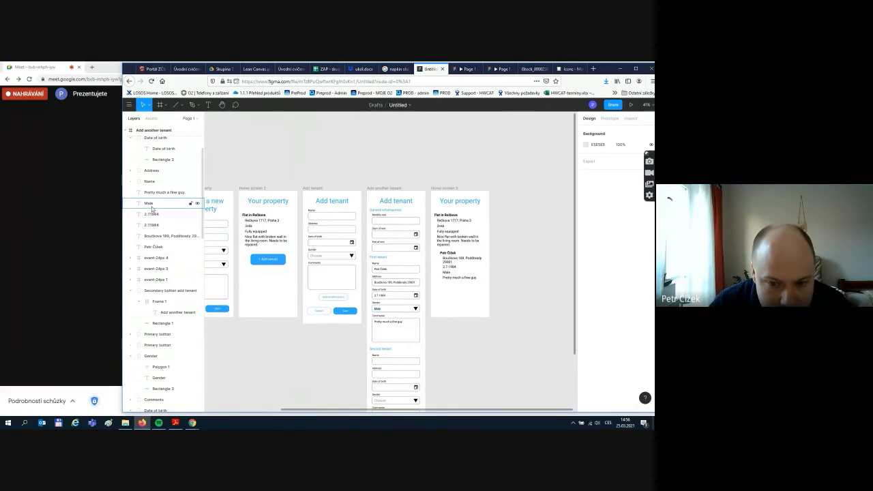
scroll(136, 245, "up", 3)
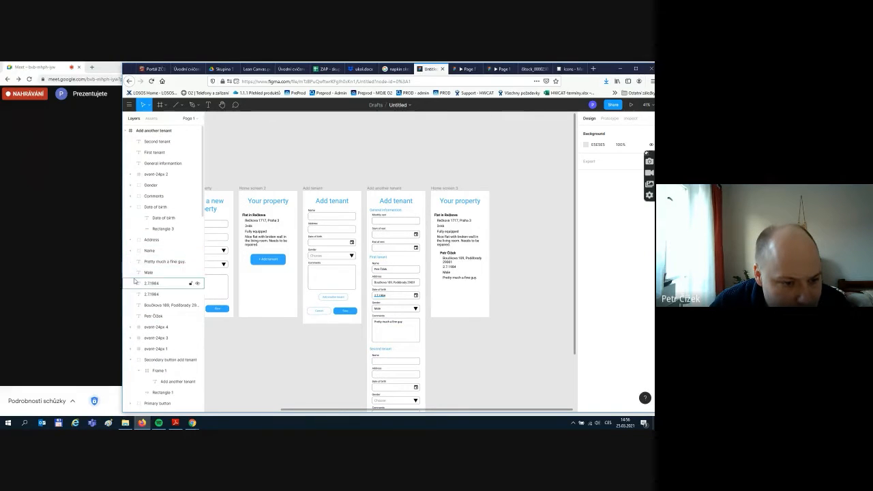
scroll(154, 276, "down", 1)
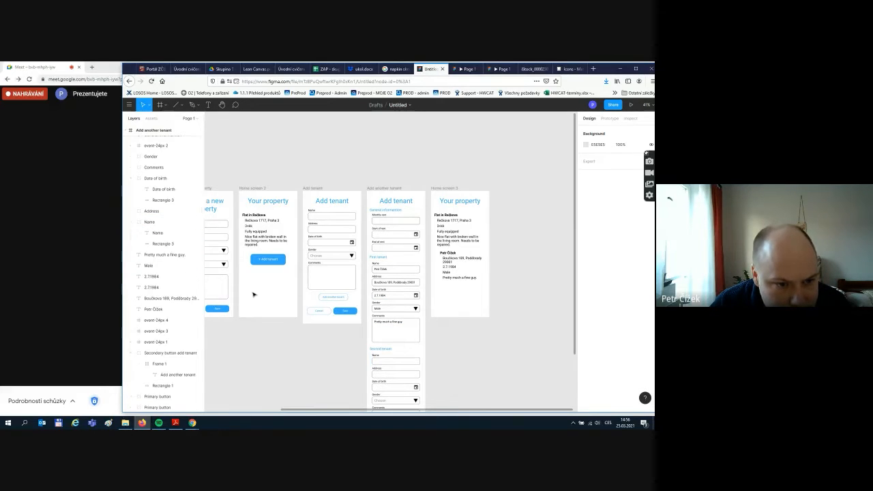
left_click(131, 223)
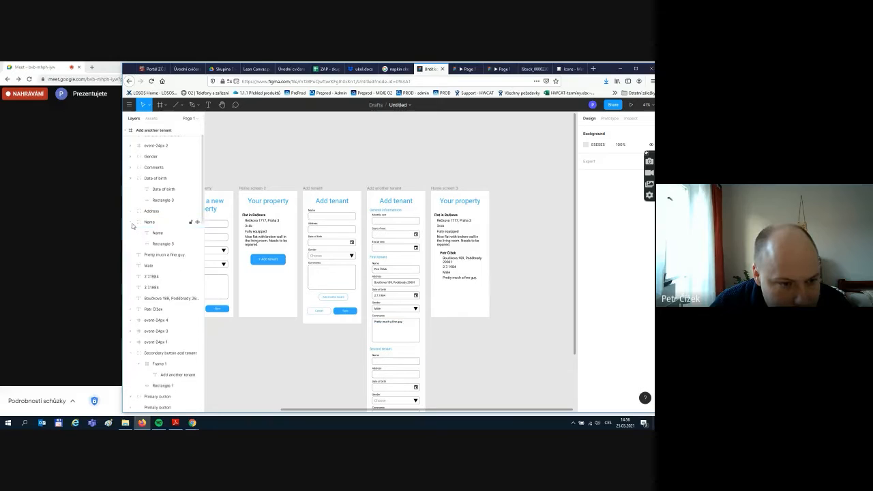
scroll(132, 226, "up", 1)
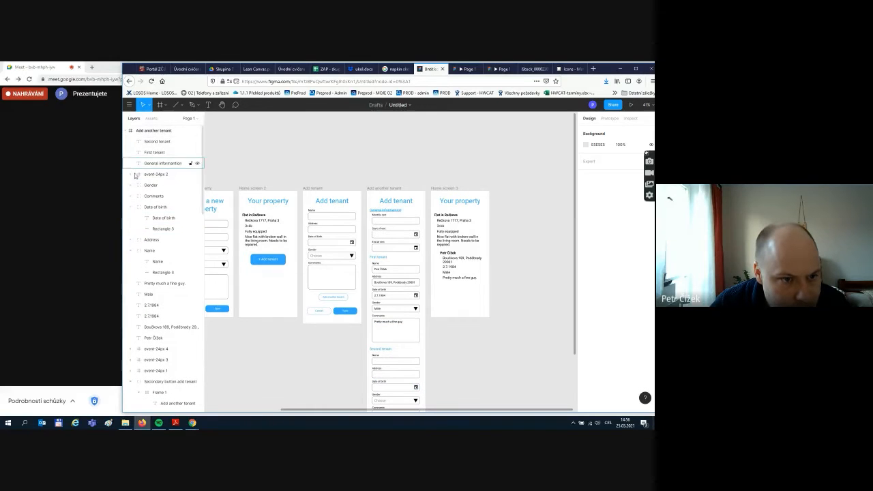
left_click(130, 207)
scroll(501, 326, "up", 2)
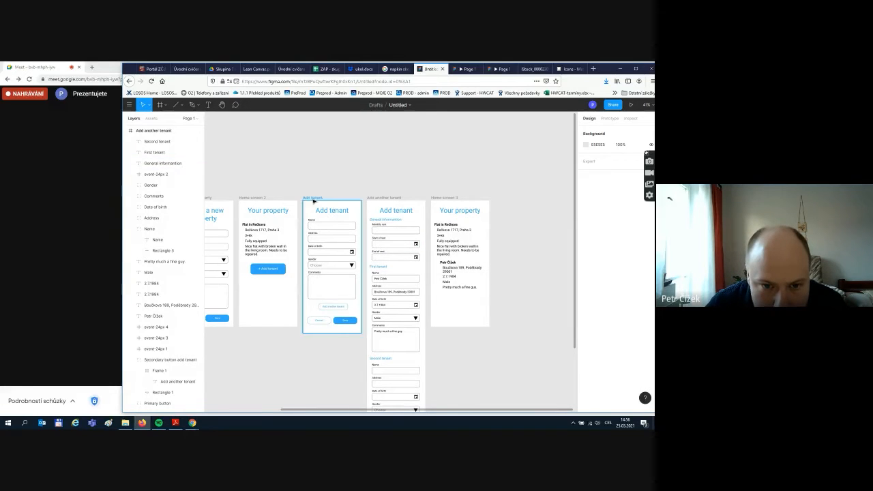
- Make the Add tenant screen taller by extending its bottom edge downward
left_click(325, 332)
left_click_drag(325, 331, 320, 405)
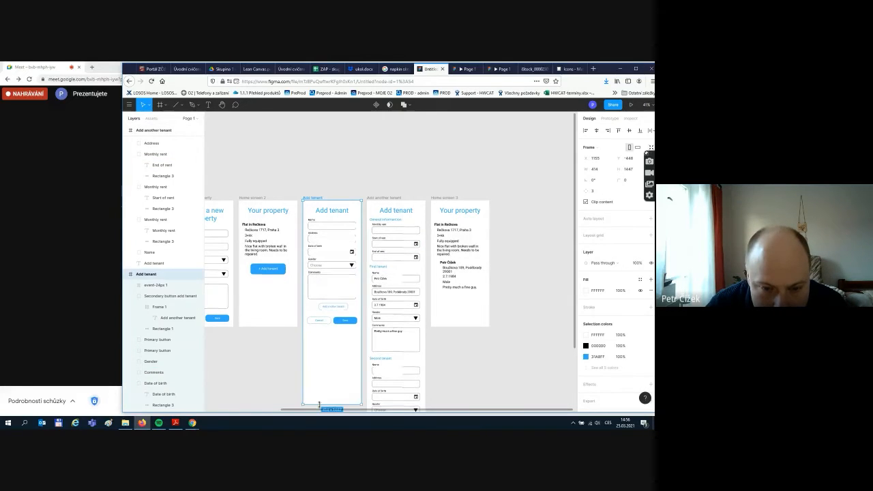
left_click(352, 339)
left_click_drag(318, 272, 322, 294)
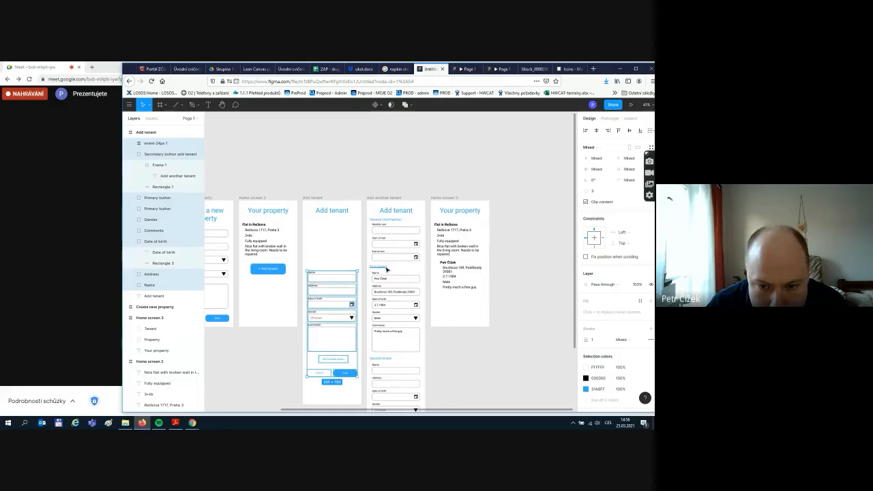
left_click(422, 270)
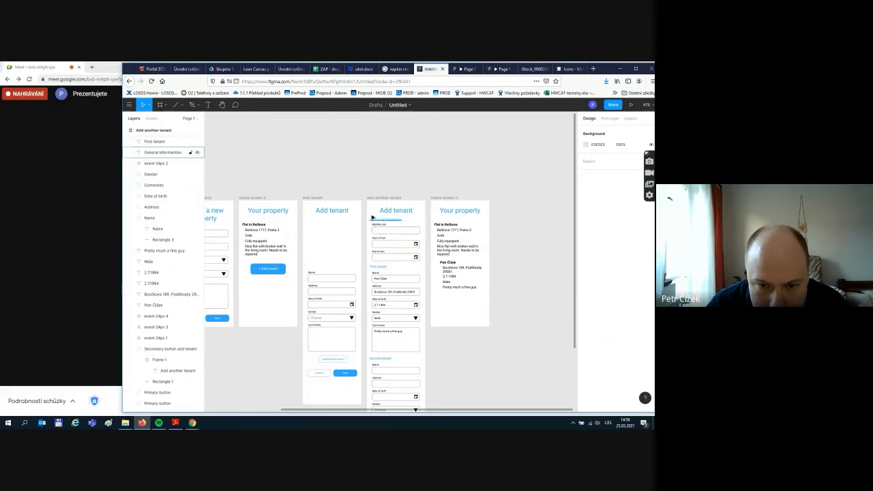
- Paste the Monthly rent, Start of rent and End of rent fields into Add tenant above First tenant
left_click_drag(385, 225, 423, 268)
key("ctrl+v")
left_click_drag(388, 246, 330, 244)
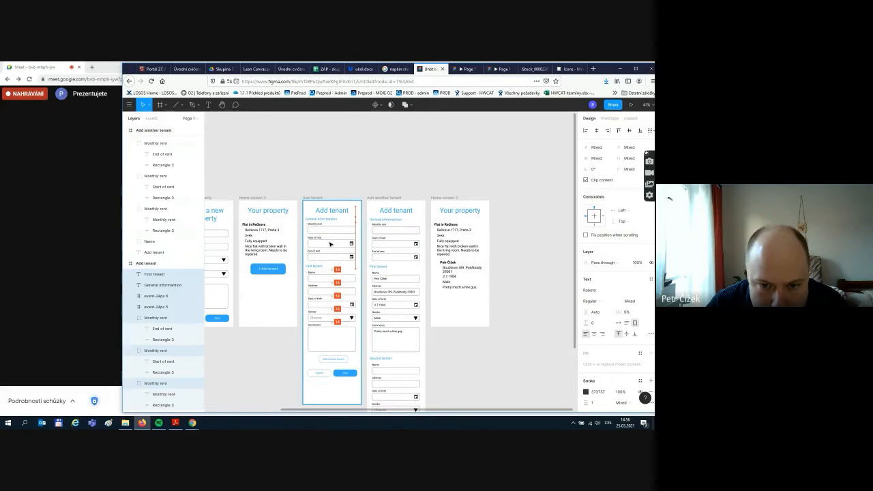
left_click(433, 162)
scroll(471, 190, "down", 1)
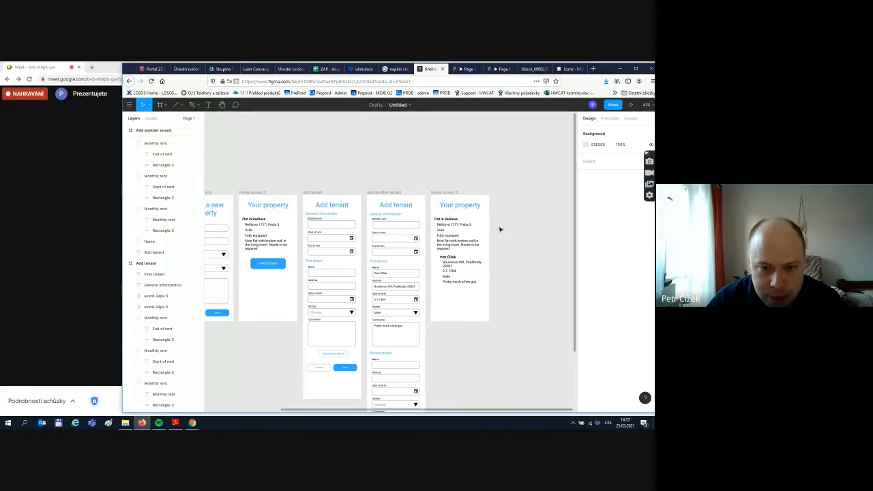
scroll(503, 235, "down", 3)
scroll(505, 236, "up", 1)
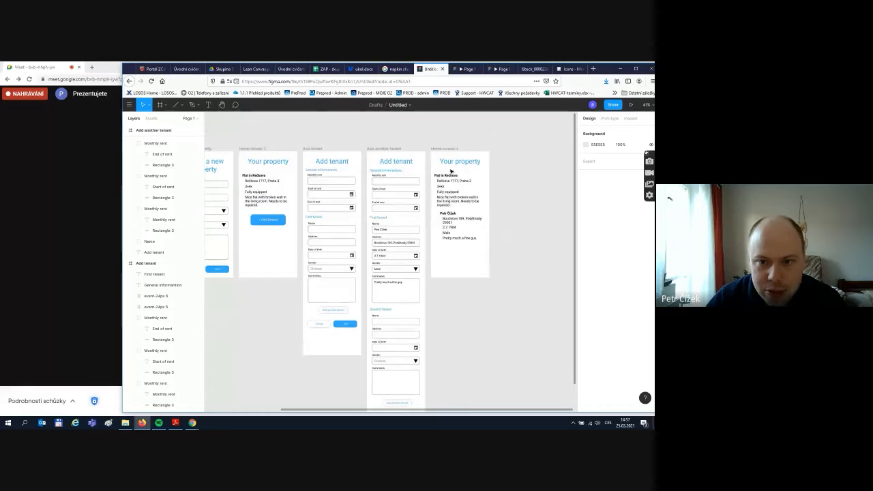
scroll(390, 274, "down", 1)
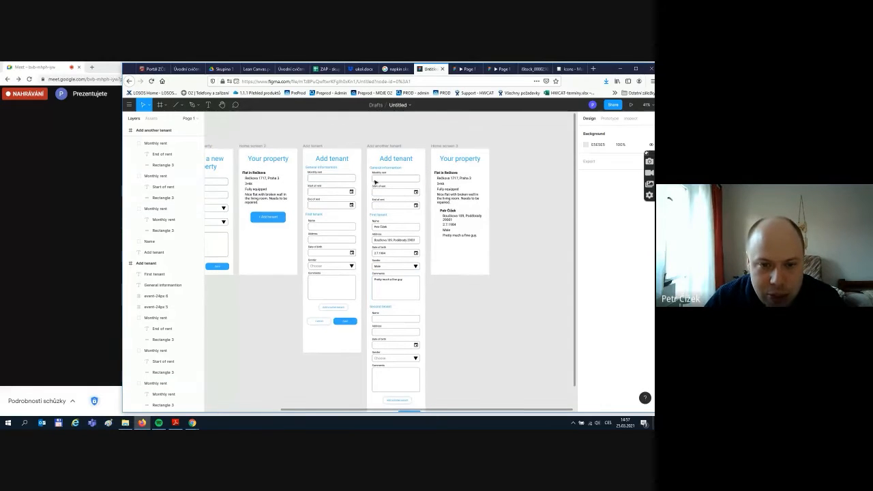
scroll(396, 341, "down", 4)
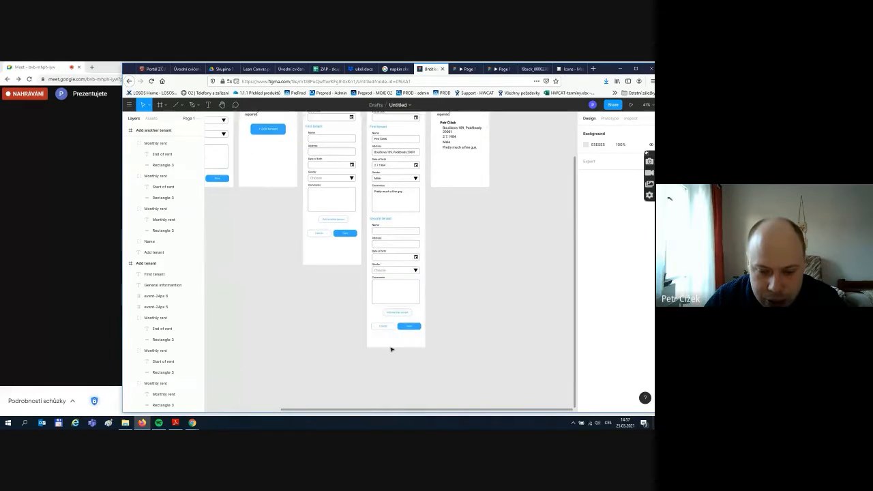
scroll(374, 178, "up", 5)
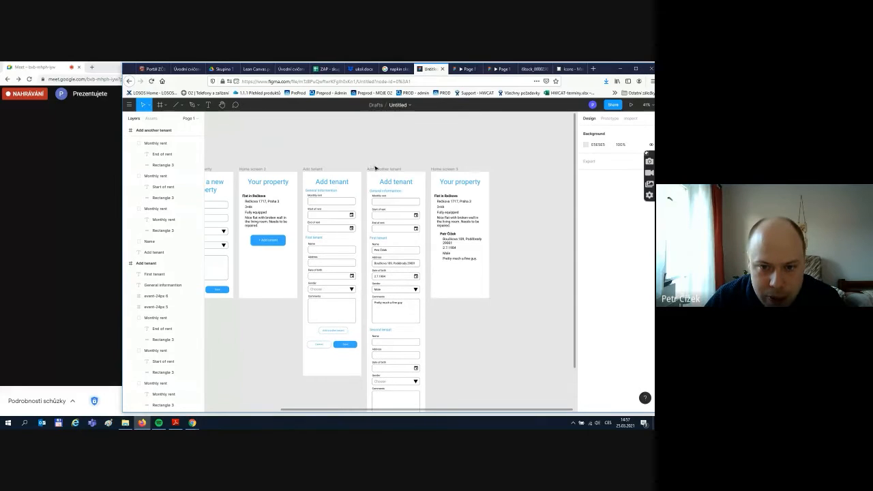
left_click(375, 169)
scroll(397, 297, "down", 1)
scroll(385, 368, "down", 3)
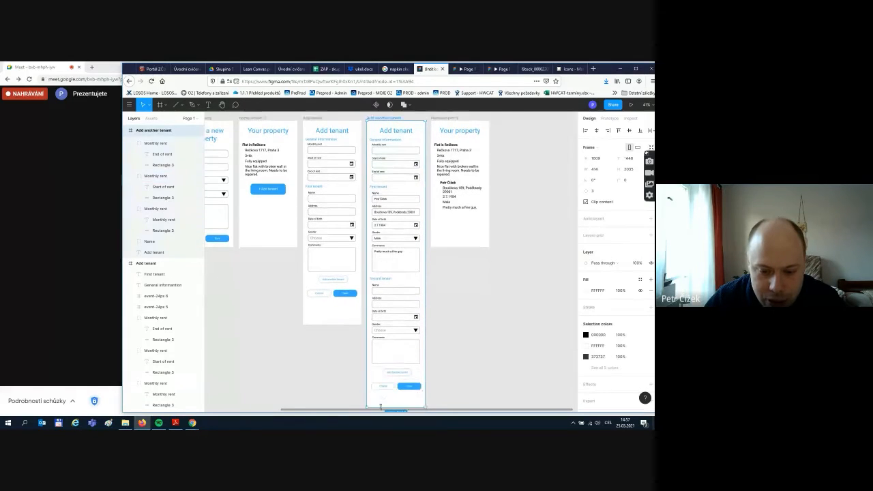
left_click(466, 273)
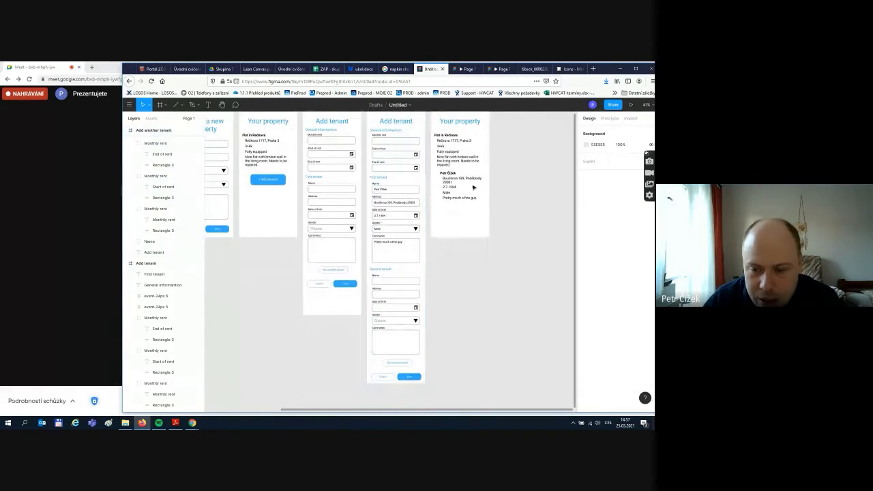
- Duplicate the comment text below the tenant details and change it to 'Renting from 1.6.2020'
left_click(467, 196)
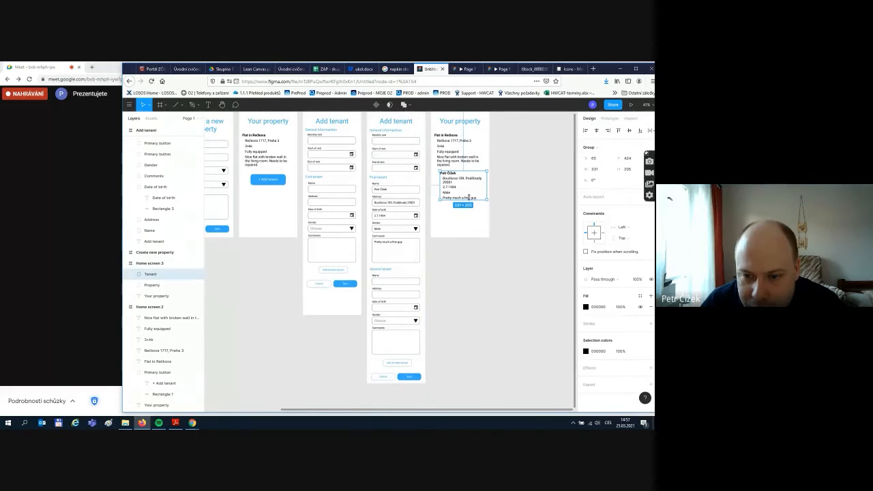
left_click(551, 201)
left_click(150, 274)
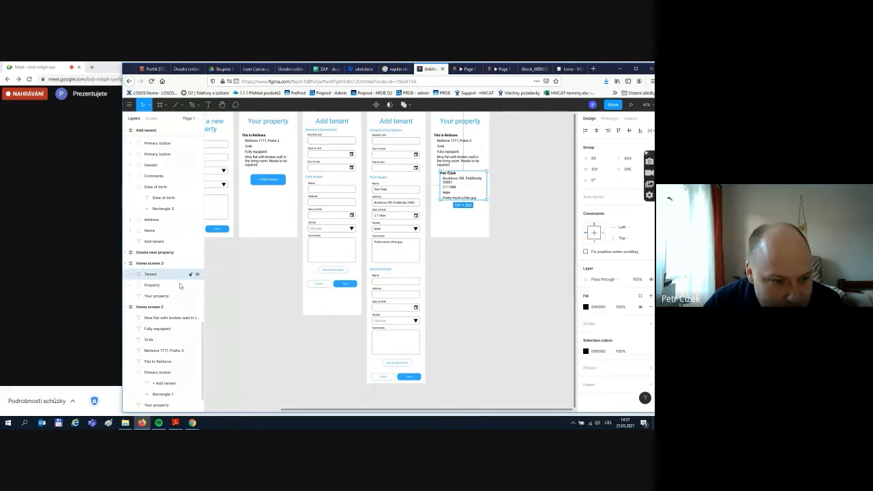
left_click(131, 275)
left_click(162, 328)
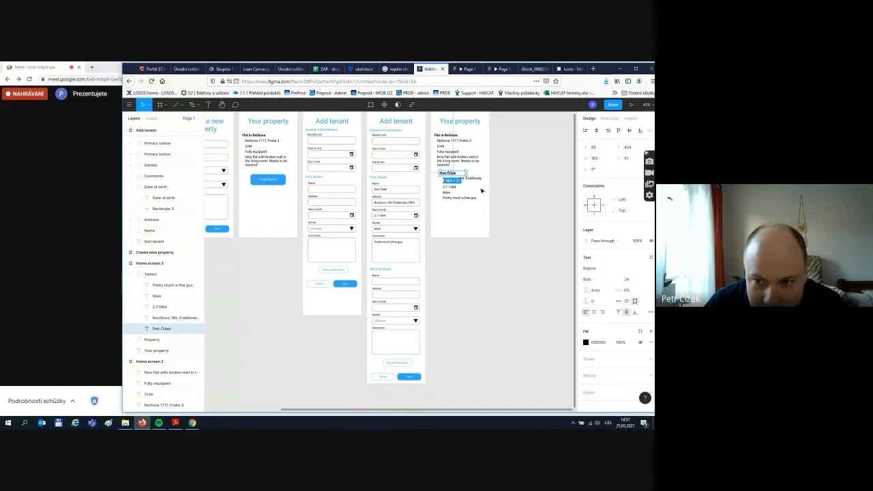
left_click(460, 198)
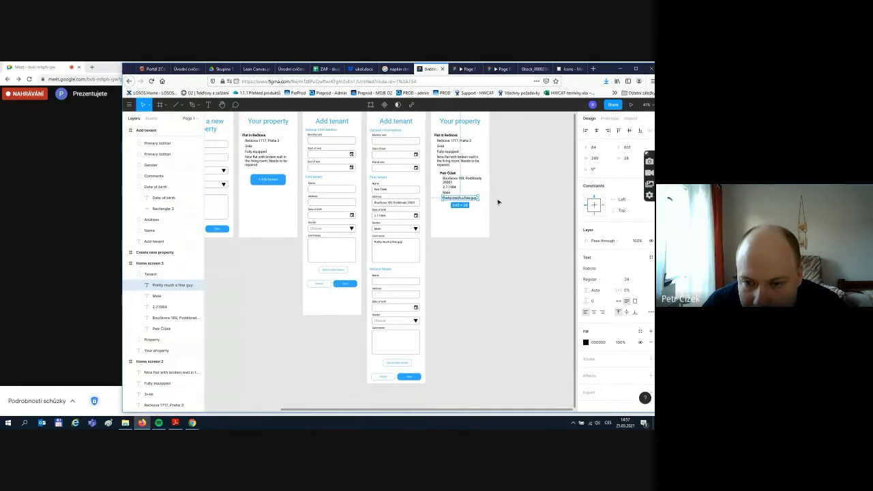
key("ctrl+v")
left_click_drag(460, 189, 457, 207)
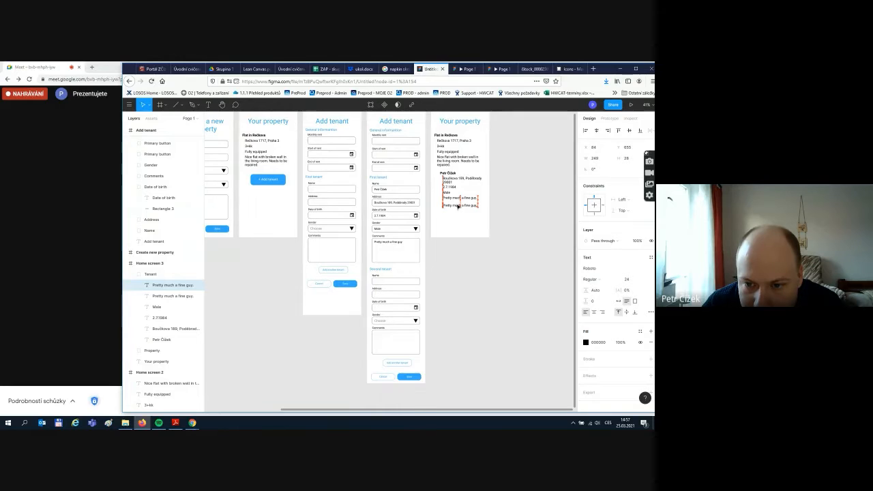
double_click(458, 205)
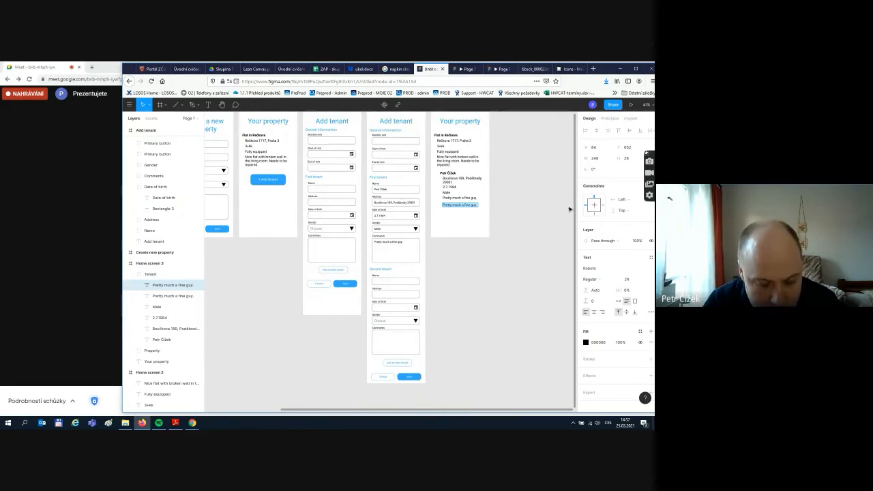
type("Renting ")
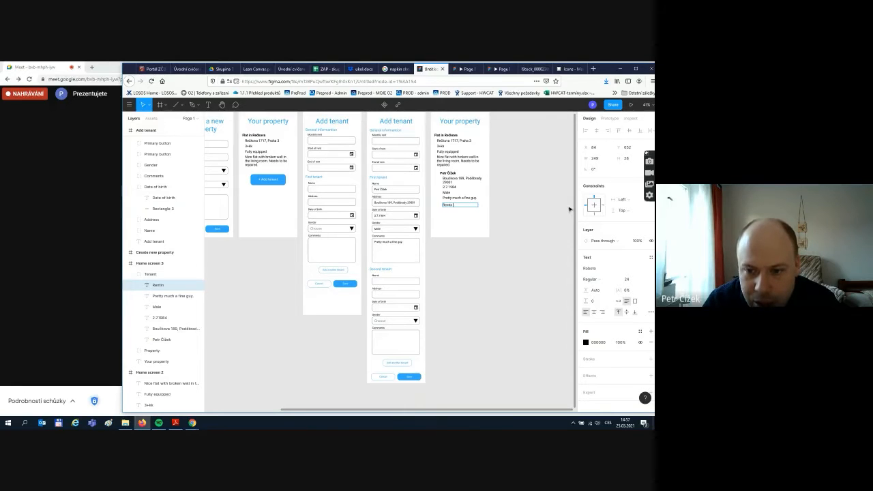
type("from 1")
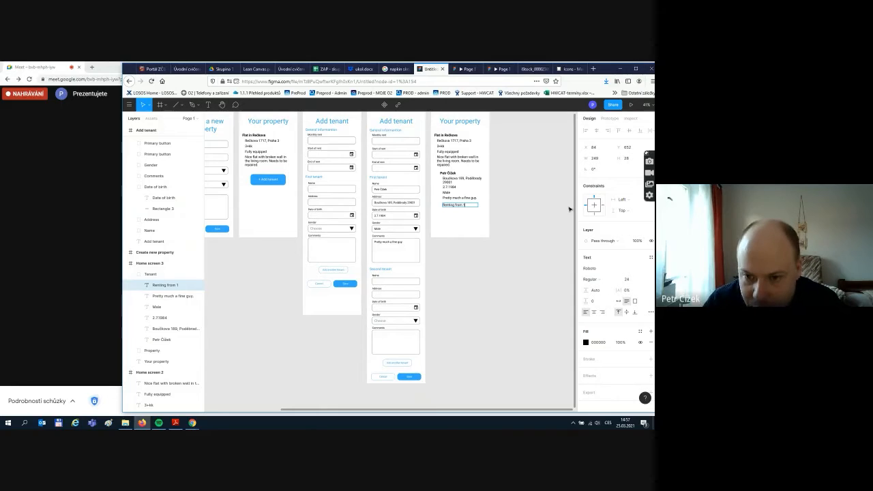
type(".")
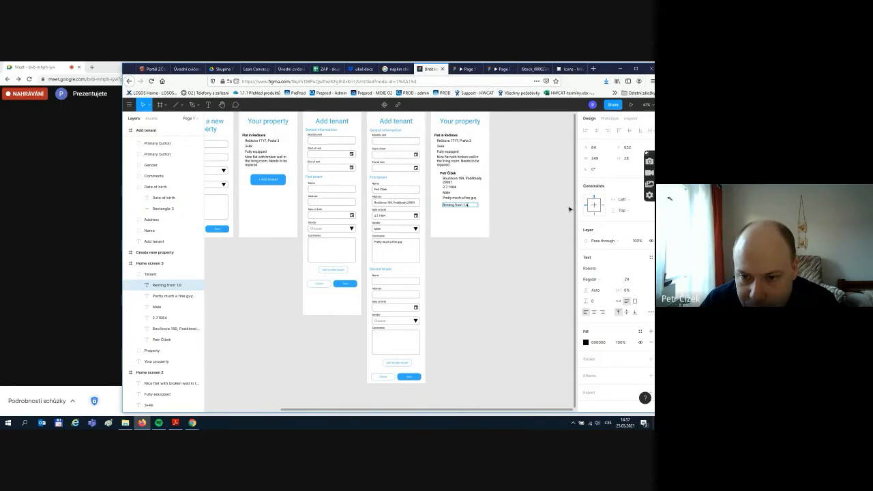
type("6.202")
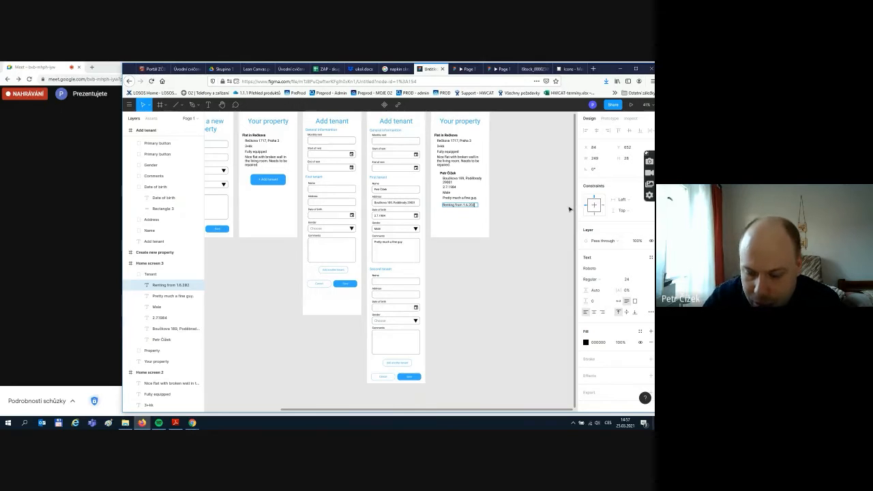
type("0")
left_click(514, 199)
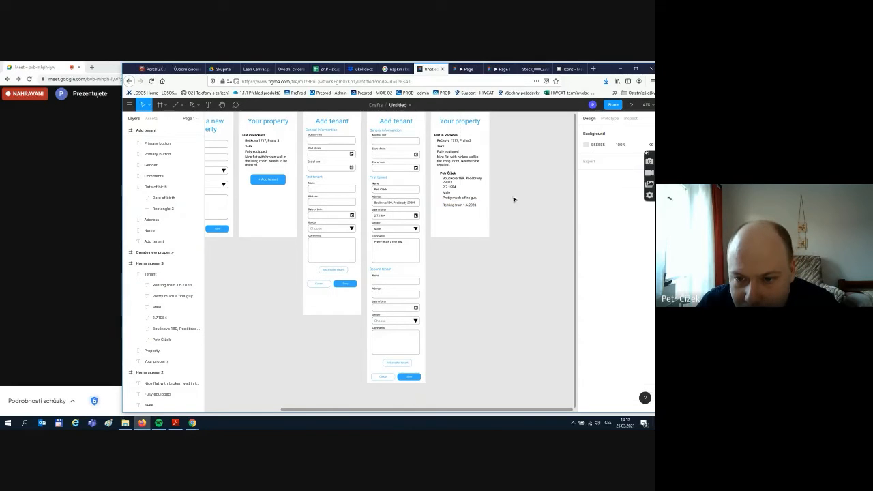
- Move the six tenant text layers out of the Tenant group
left_click(452, 203)
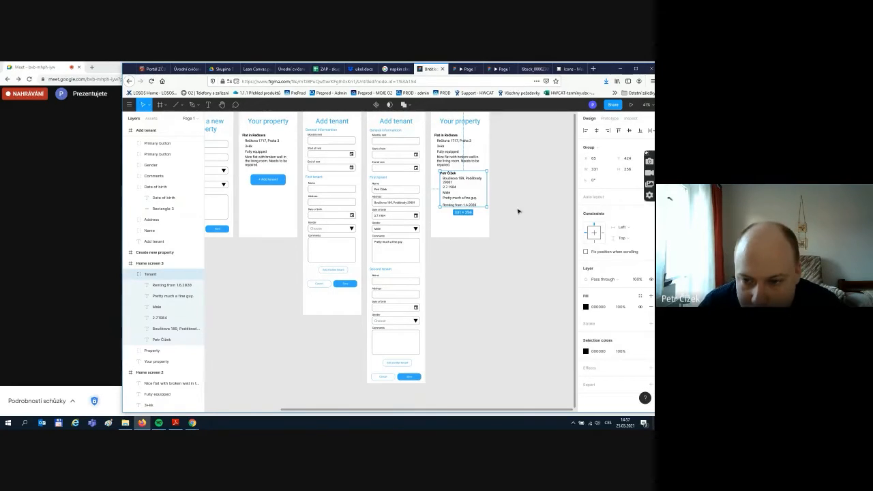
left_click(477, 208)
left_click(457, 205)
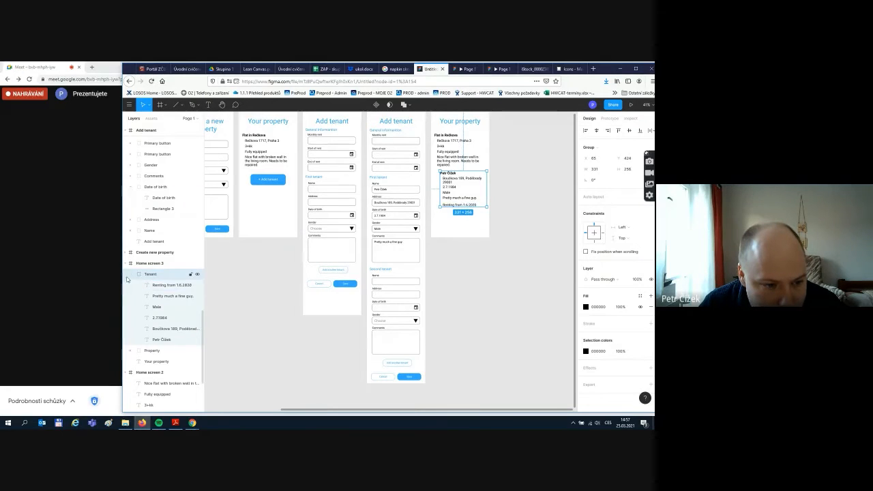
left_click(172, 341)
left_click(167, 285, "shift")
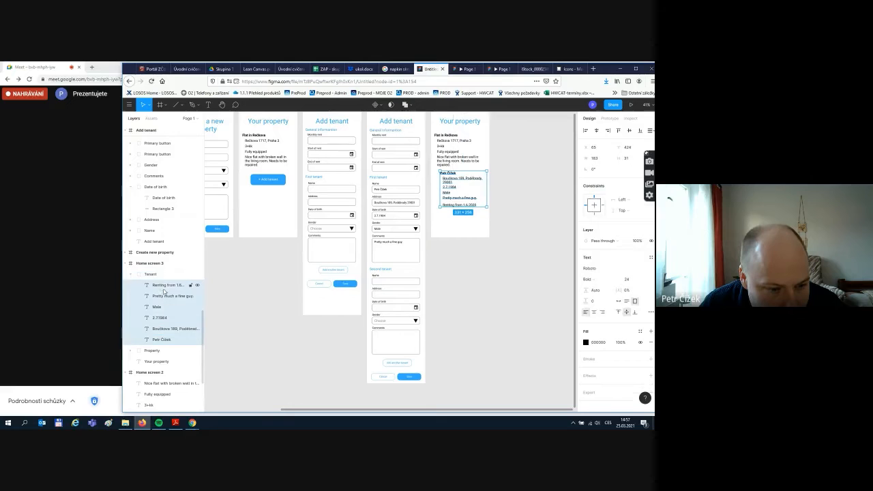
left_click_drag(159, 272, 159, 270)
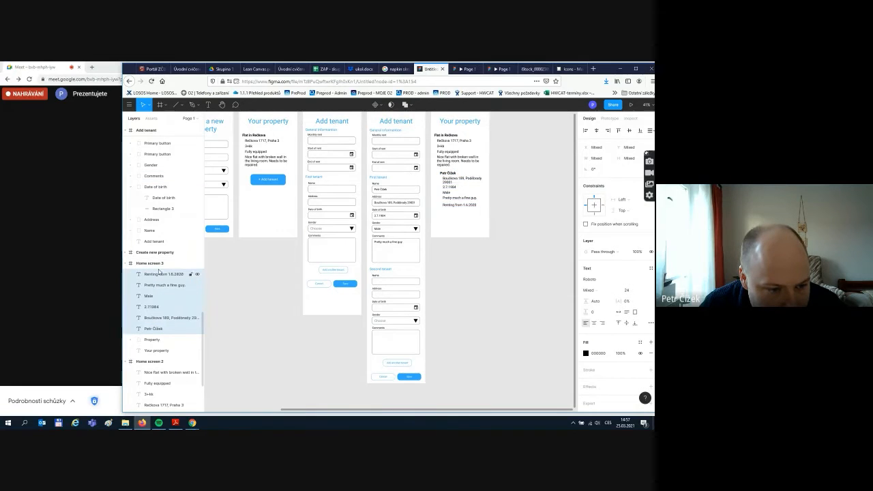
left_click(461, 255)
left_click(461, 198)
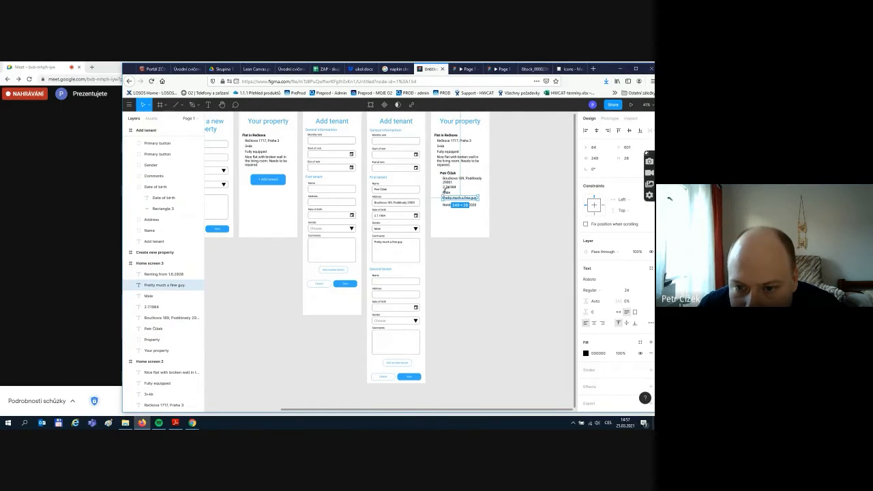
- Move the tenant details lower and place the Renting from 1.6.2020 line under the name
scroll(511, 183, "up", 3)
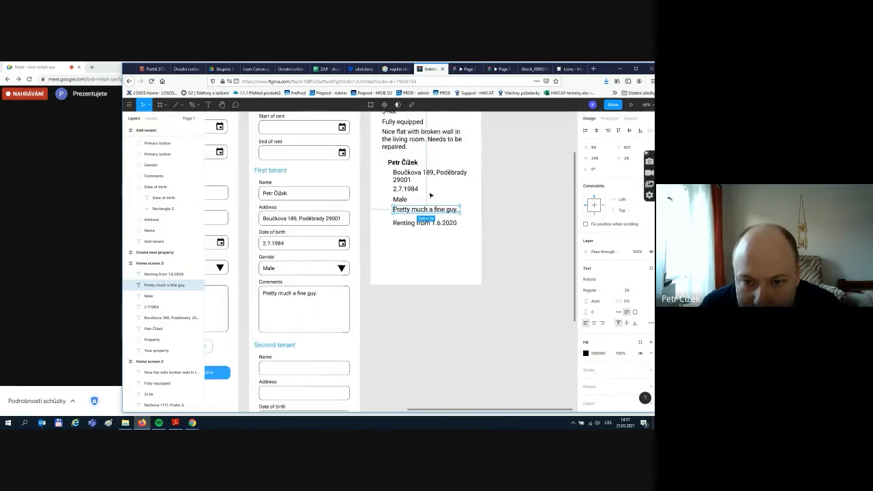
scroll(407, 200, "up", 2)
left_click(397, 200, "shift")
left_click(402, 187, "shift")
left_click(405, 172, "shift")
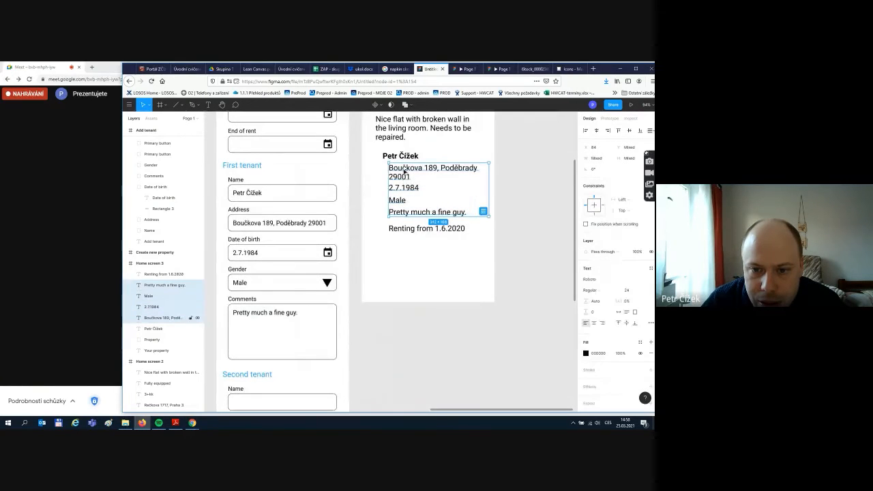
left_click_drag(405, 213, 415, 288)
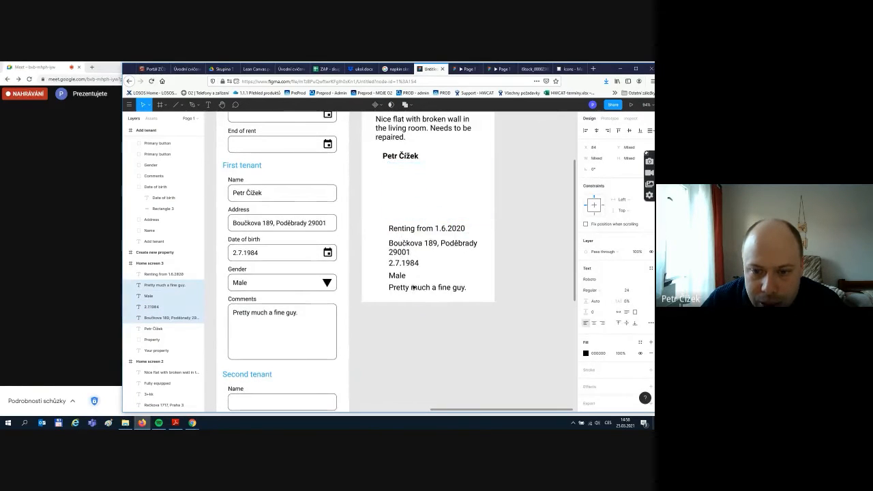
left_click(412, 229)
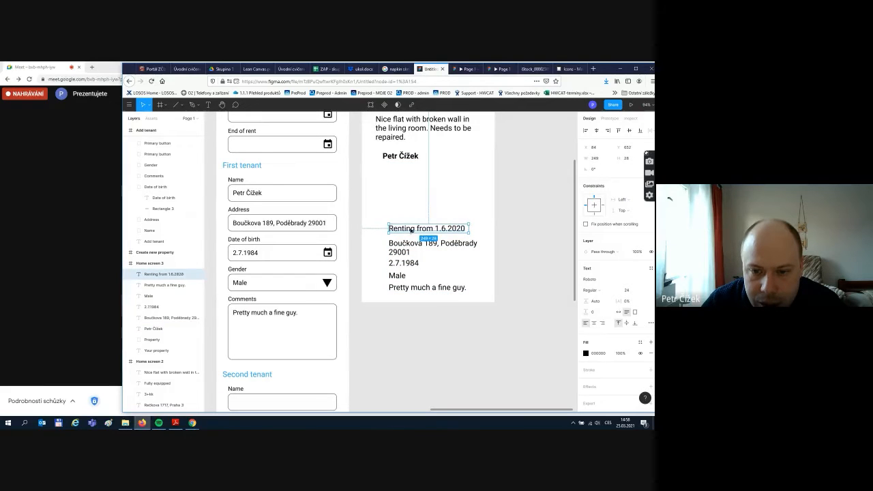
left_click_drag(411, 231, 410, 170)
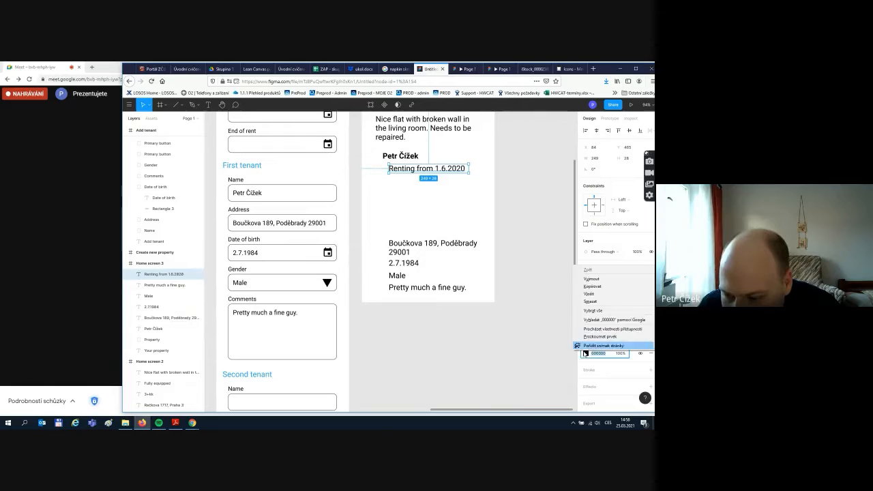
- Give the Renting from 1.6.2020 text a green fill
left_click(586, 353)
left_click(535, 332)
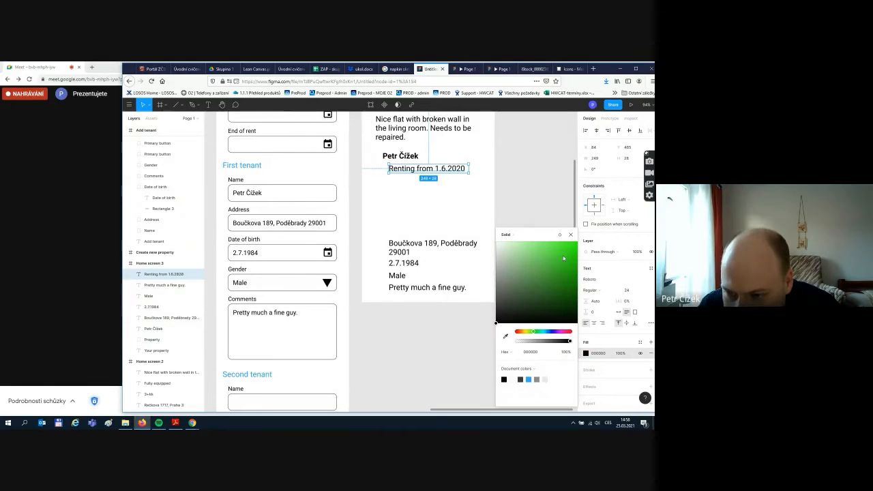
mouse_move(563, 258)
left_mouse_down()
mouse_move(577, 243)
mouse_move(573, 255)
left_mouse_up()
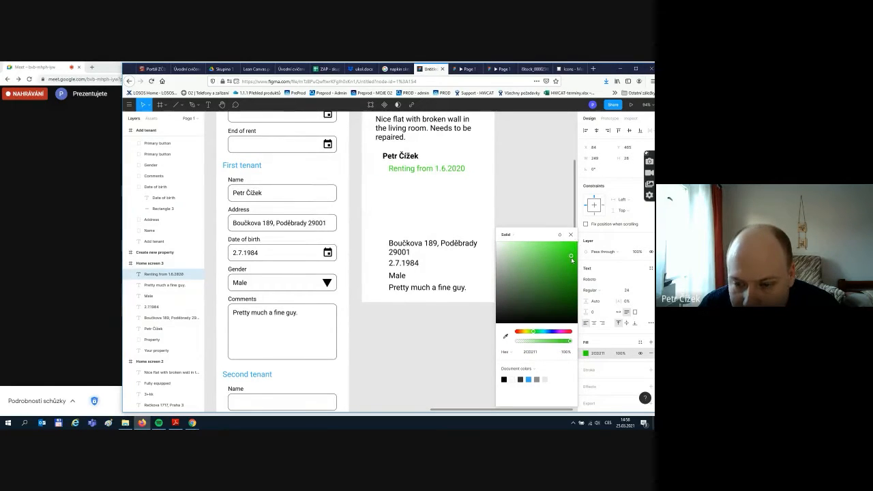
left_click(535, 332)
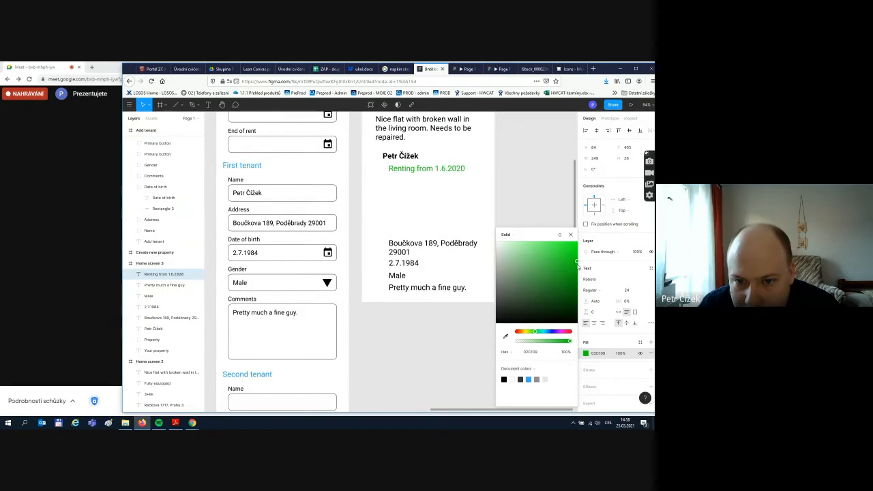
left_click(447, 203)
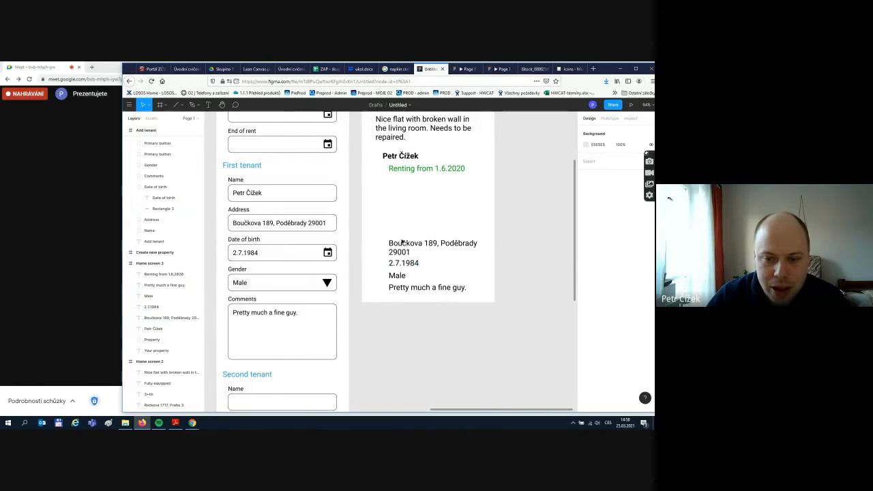
left_click(409, 244)
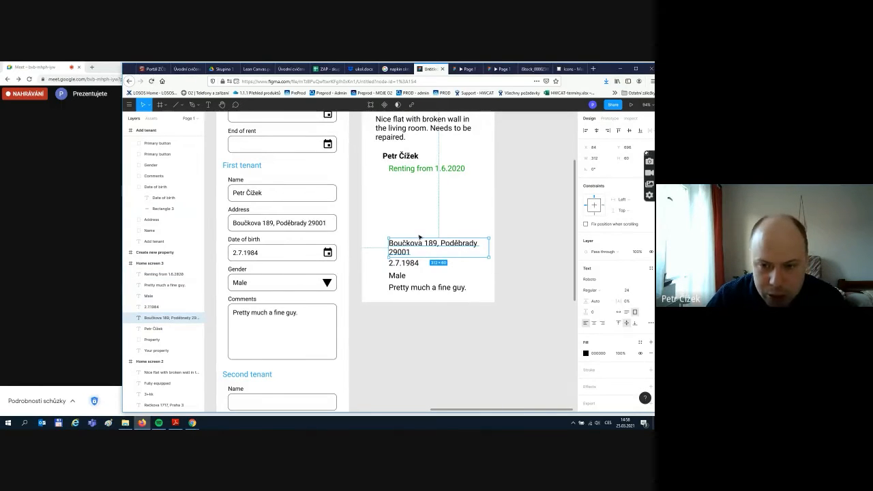
- Add a '12 000 Kč per month' line under the renting date and move the four remaining details up
key("ctrl+v")
left_click_drag(414, 246, 409, 190)
double_click(409, 191)
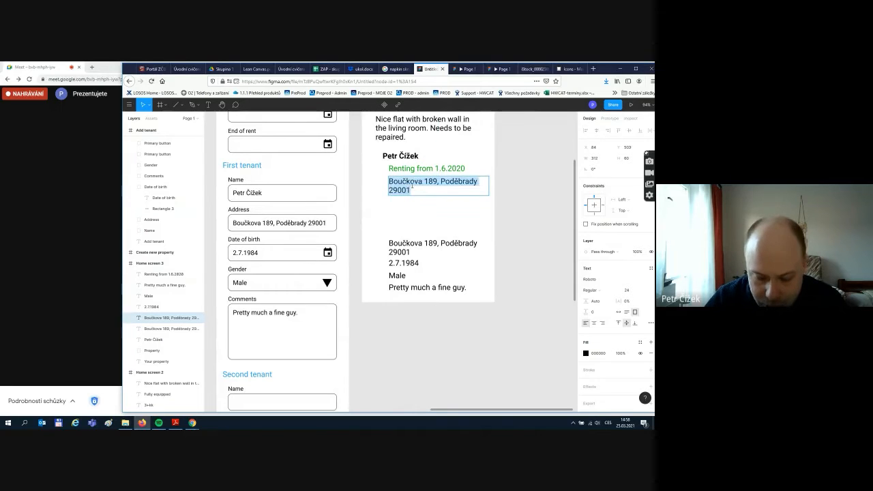
type("12 000")
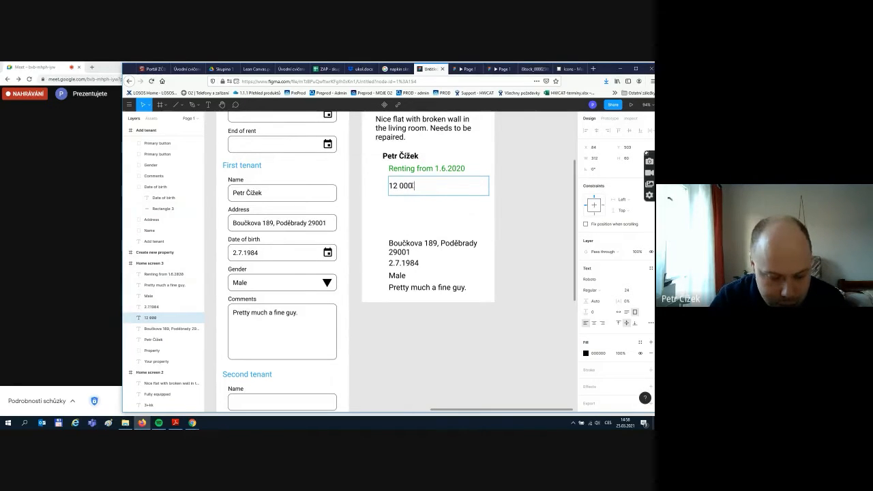
type(" Kč pe")
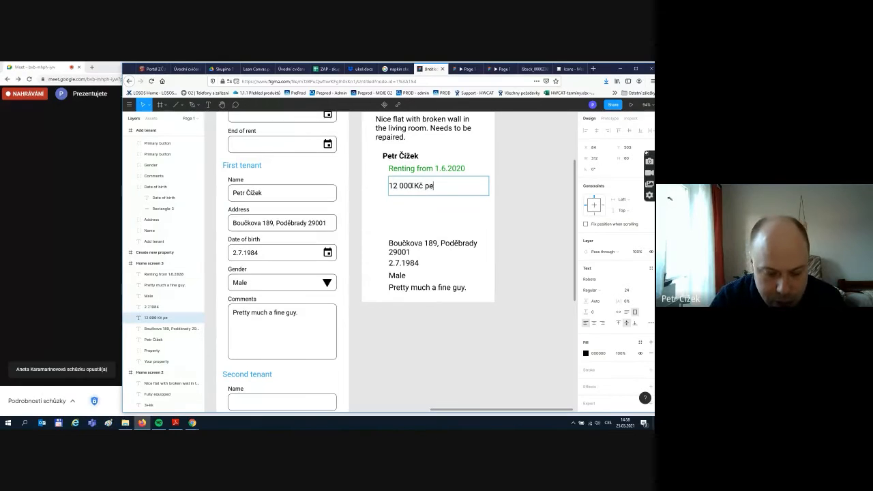
type("r mont")
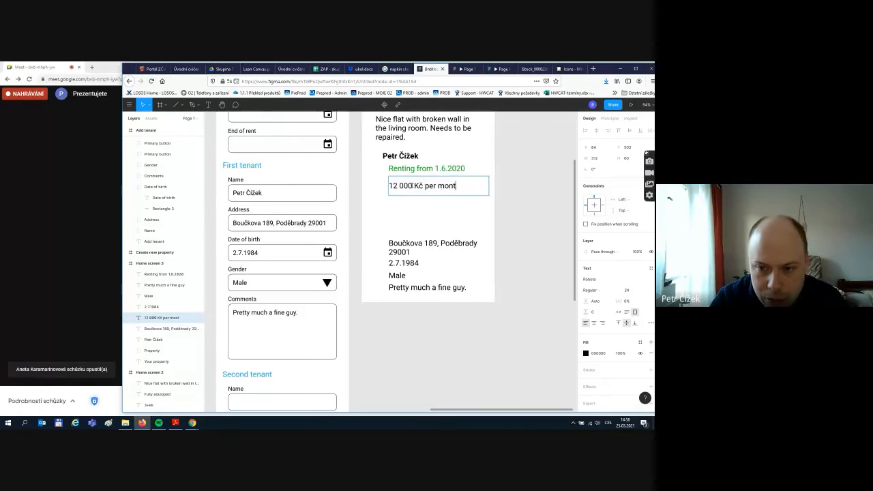
type("h")
key("Escape")
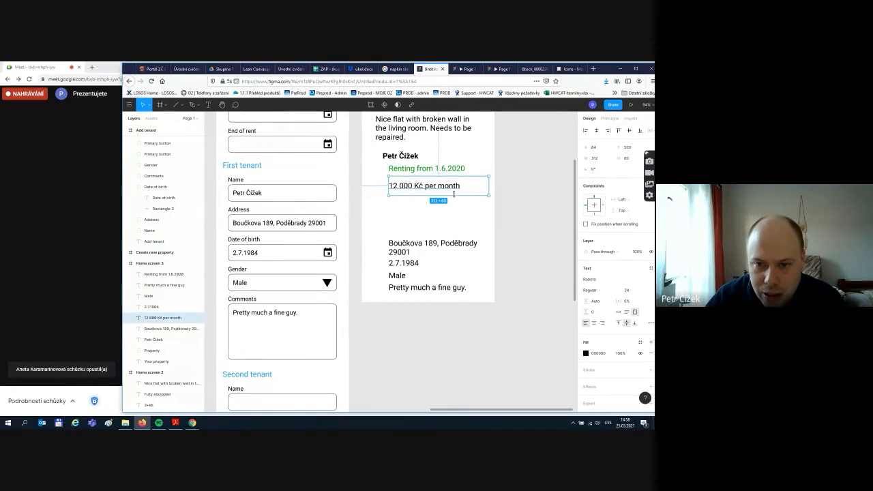
left_click_drag(454, 194, 453, 189)
left_click(441, 233)
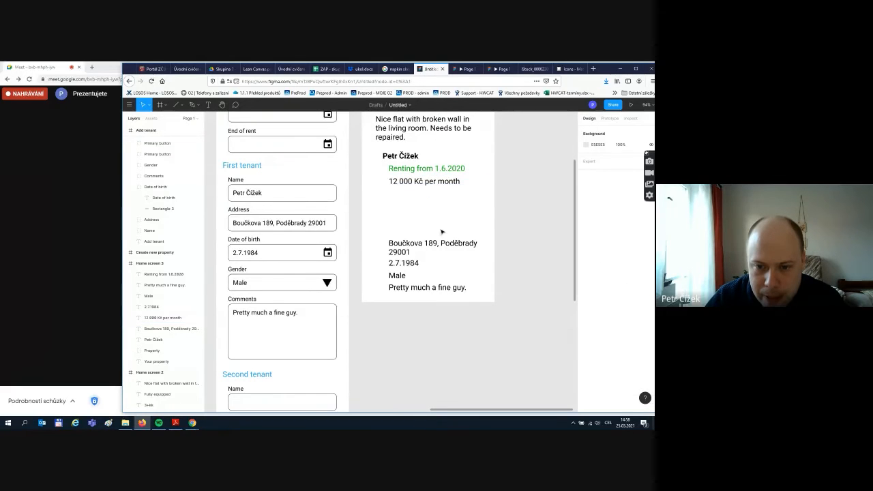
mouse_move(455, 285)
left_mouse_down()
mouse_move(485, 302)
mouse_move(465, 276)
left_mouse_up()
key("ctrl+z")
left_click_drag(411, 267, 405, 215)
- Extend the Your property frame downward to 414 × 1502
left_click(477, 251)
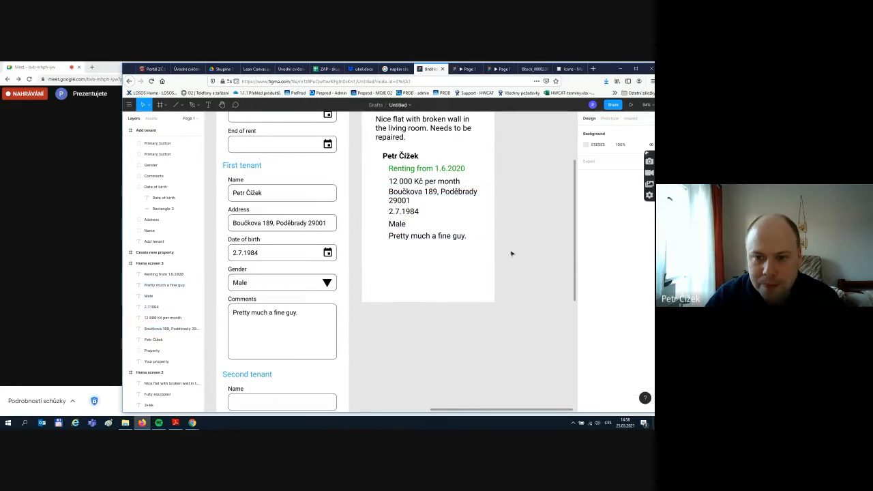
scroll(519, 234, "down", 2)
scroll(521, 241, "up", 2)
scroll(521, 242, "down", 1)
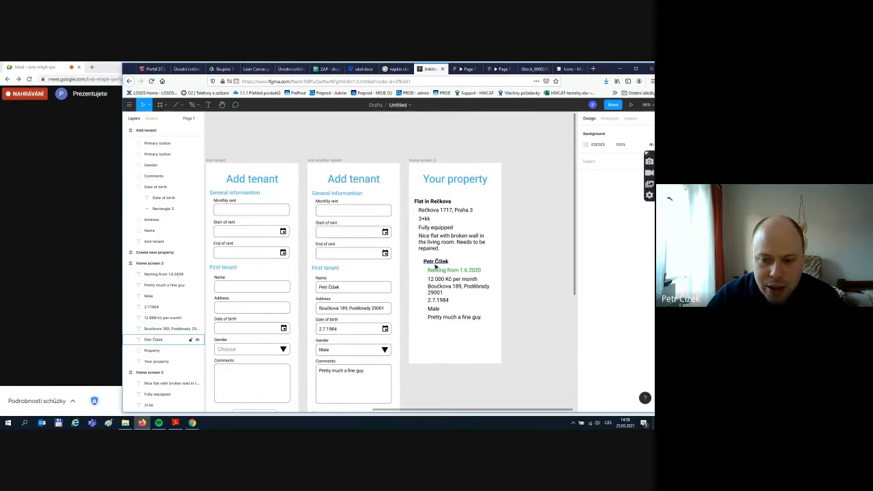
scroll(437, 272, "down", 1)
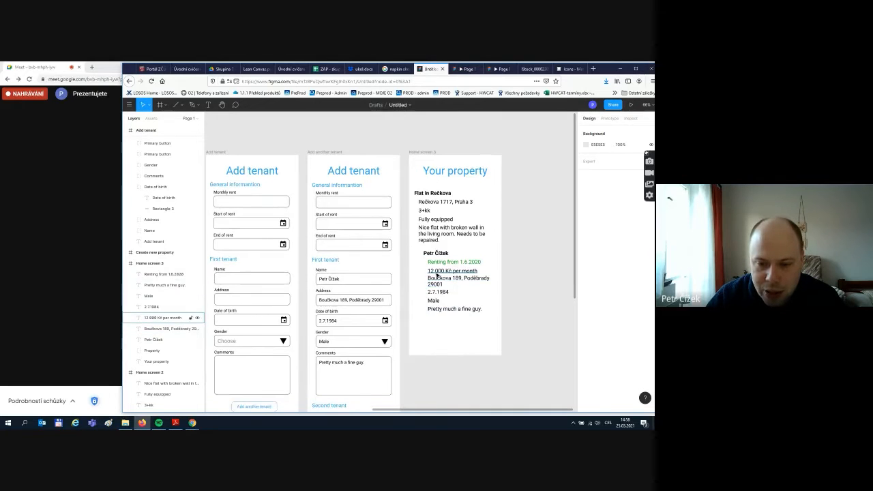
scroll(439, 276, "down", 2)
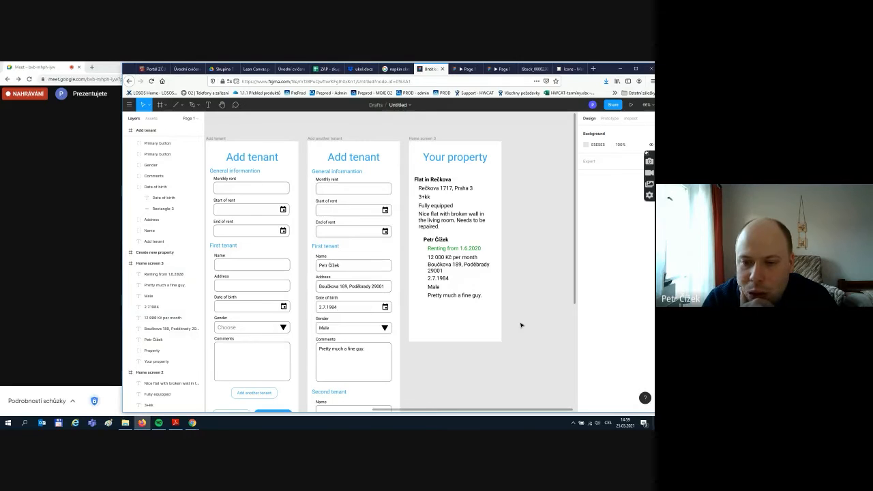
left_click(429, 138)
scroll(524, 345, "down", 1)
scroll(467, 227, "down", 5)
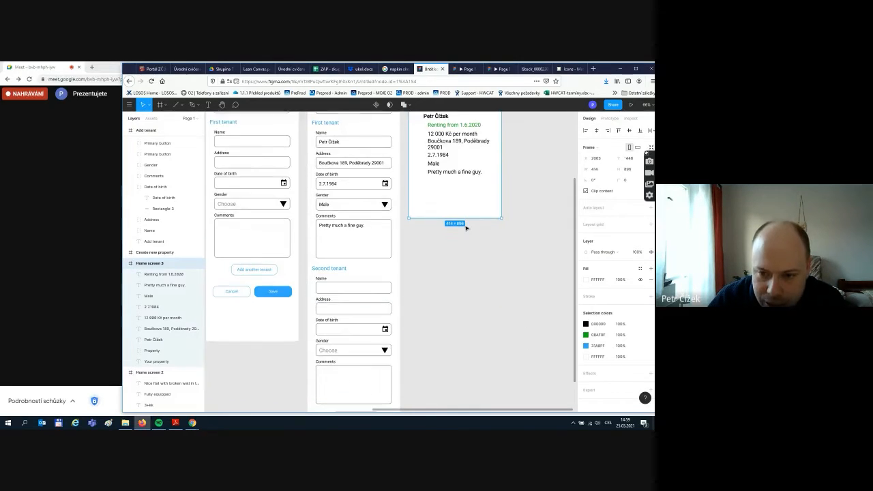
left_click_drag(479, 218, 479, 357)
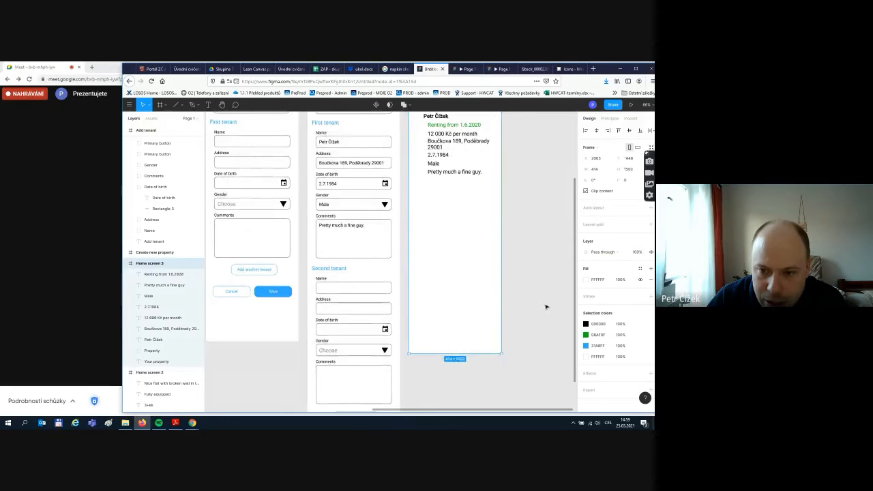
left_click(545, 306)
scroll(542, 302, "up", 4)
scroll(538, 298, "down", 2)
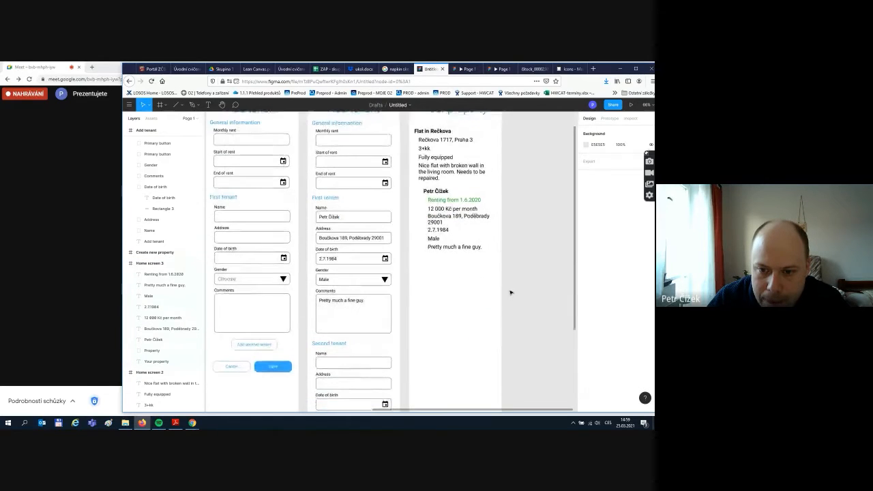
scroll(525, 272, "up", 2)
scroll(520, 264, "down", 2)
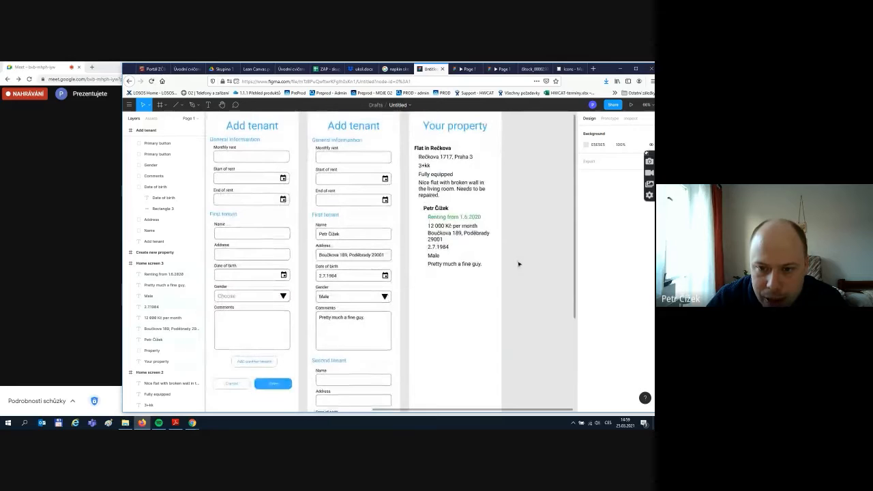
scroll(494, 264, "down", 3)
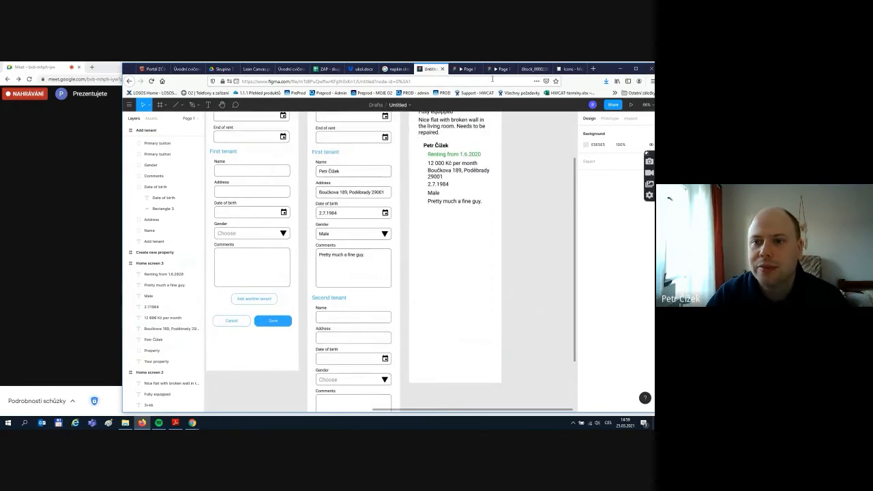
- Download the euro_symbol icon from Material Design Icons as euro_symbol-24px.svg
left_click(532, 69)
left_click(569, 69)
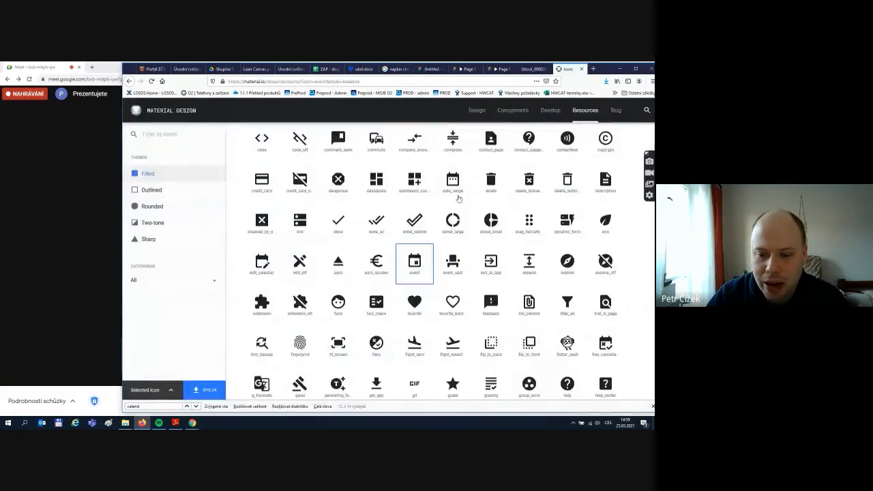
left_click(373, 265)
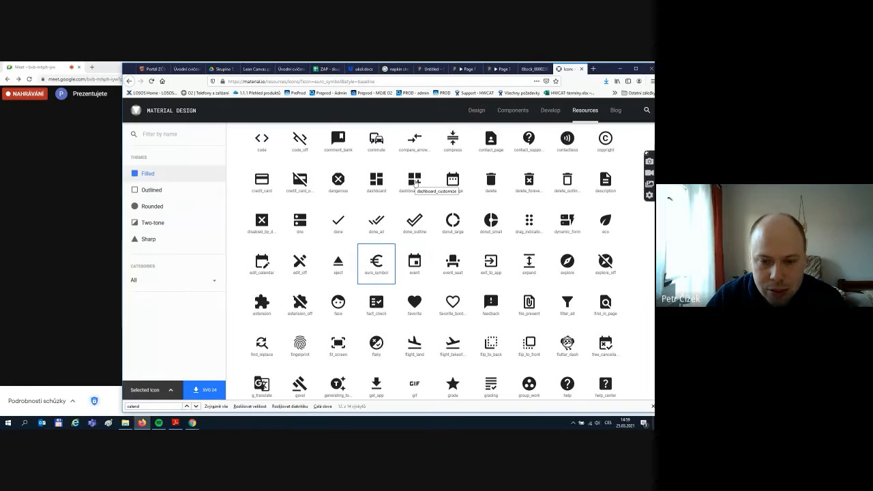
left_click(210, 388)
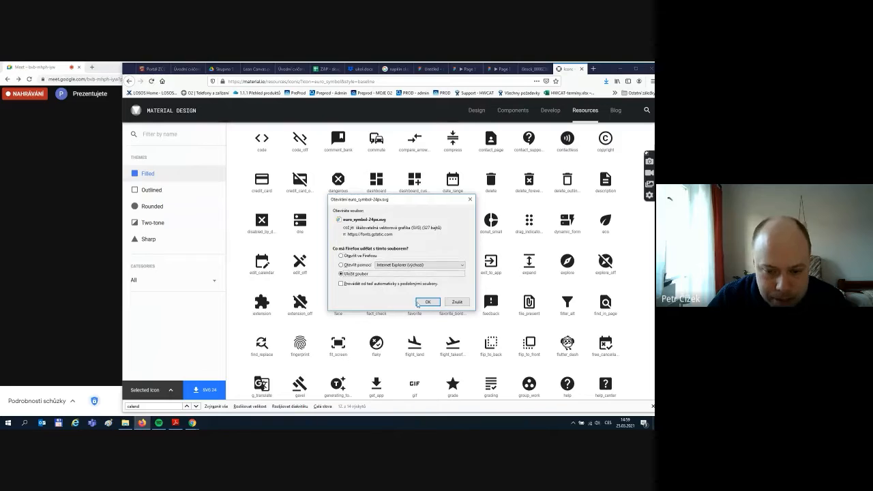
left_click(419, 302)
- Go back to the Figma design editor
mouse_move(191, 424)
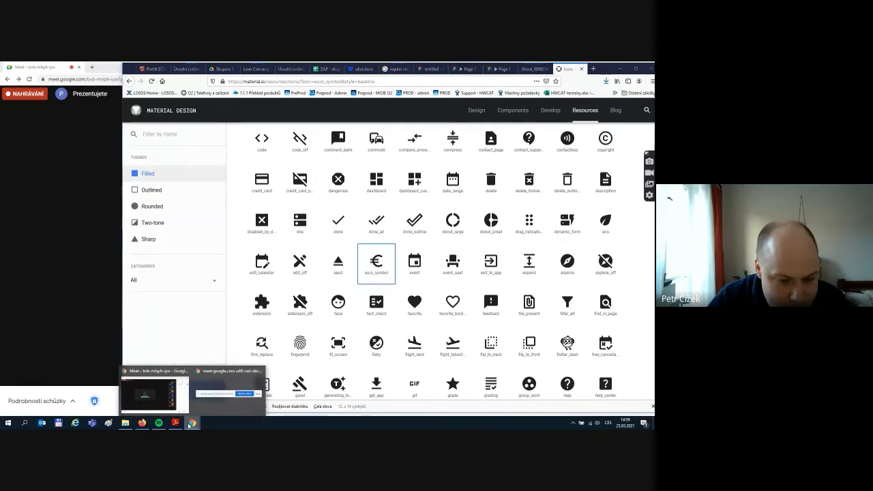
left_click(534, 68)
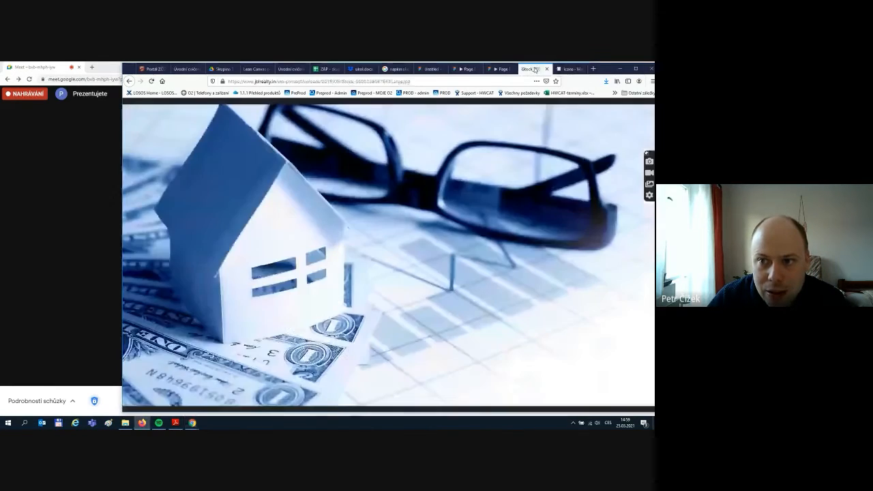
left_click(504, 69)
left_click(431, 69)
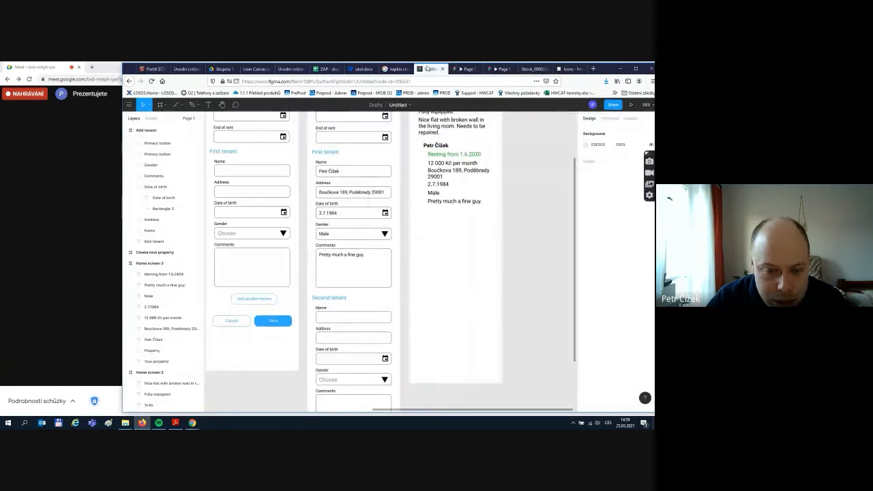
- Drag euro_symbol-24px.svg from Downloads onto the Your property screen, below the tenant details
left_click(126, 423)
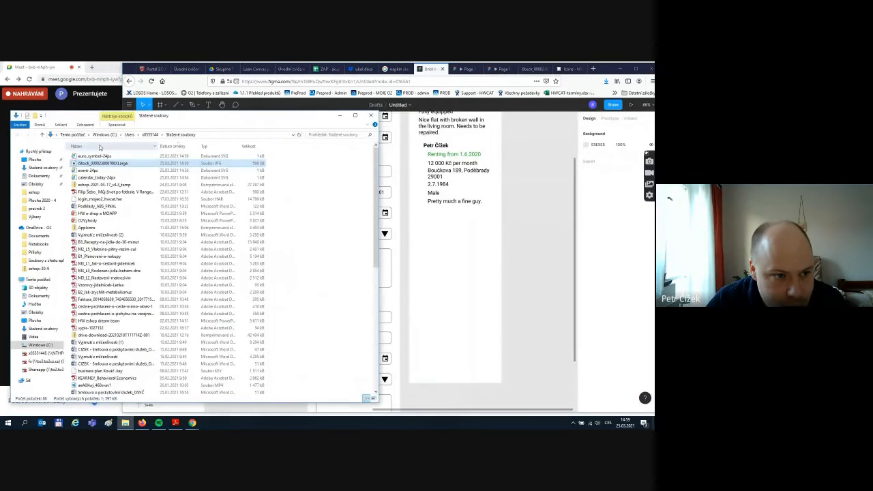
left_click_drag(101, 158, 427, 225)
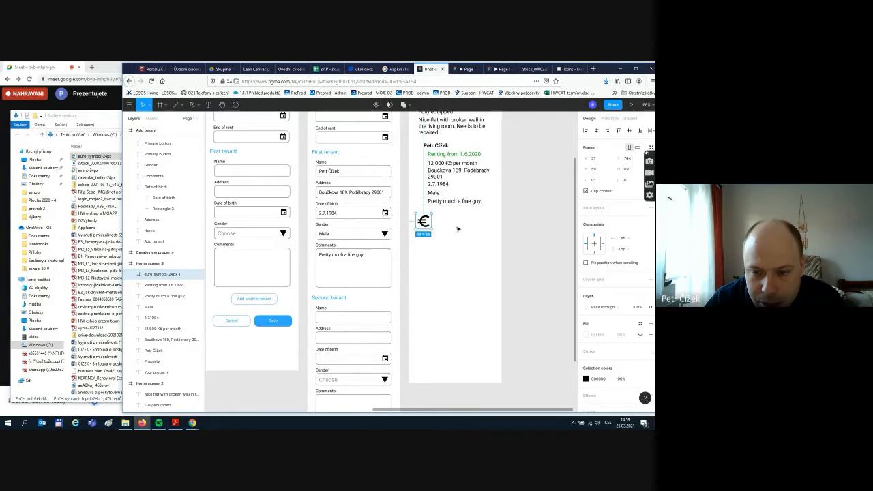
- Recolour the euro icon with the blue swatch from Selection colors
left_click(457, 229)
scroll(443, 238, "up", 2)
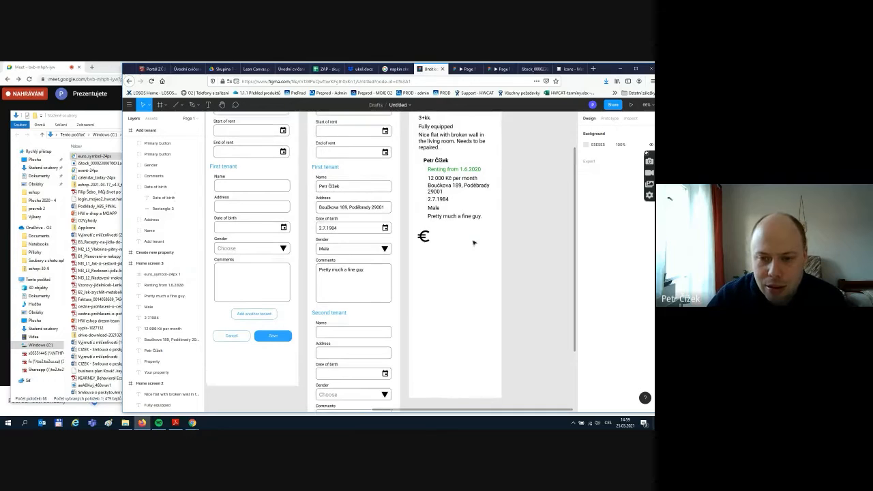
left_click(427, 243)
left_click(584, 380)
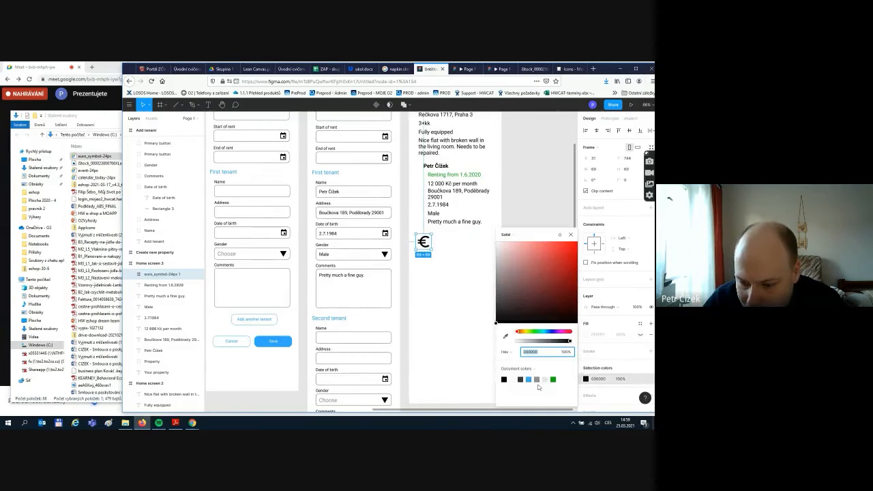
left_click(532, 381)
left_click(464, 335)
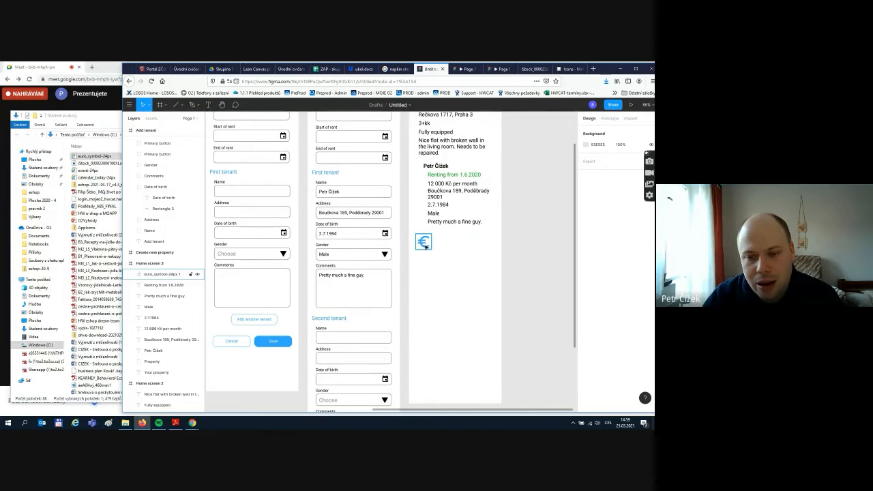
- Drag the Your property screen's bottom edge up so it ends just below the euro icon
scroll(481, 259, "up", 5)
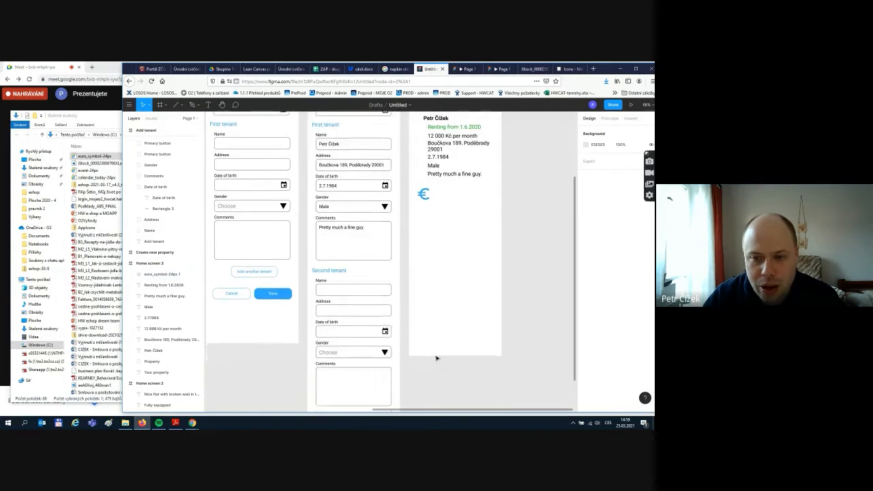
left_click(423, 153)
scroll(450, 286, "down", 3)
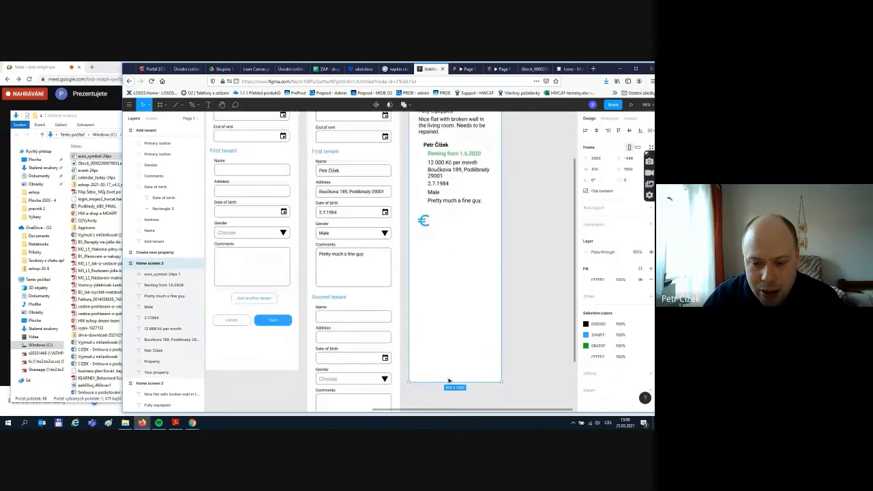
left_click_drag(450, 384, 435, 238)
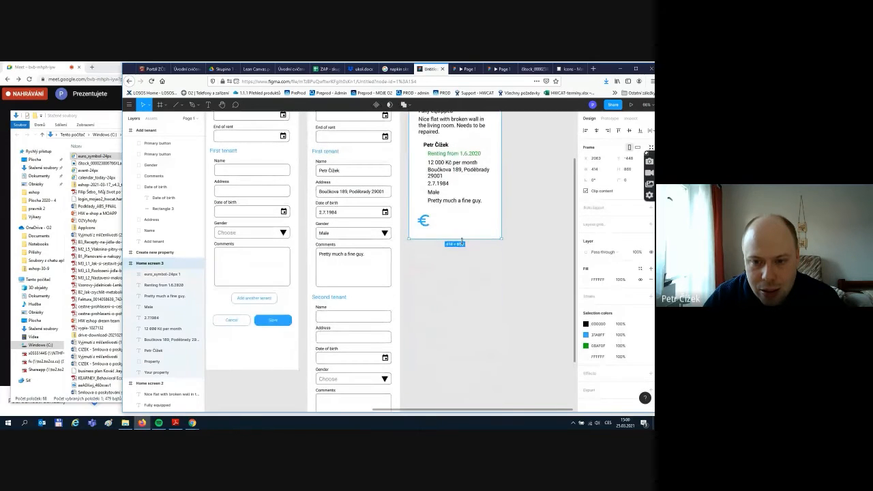
left_click(538, 241)
scroll(536, 242, "up", 1)
scroll(536, 242, "up", 2)
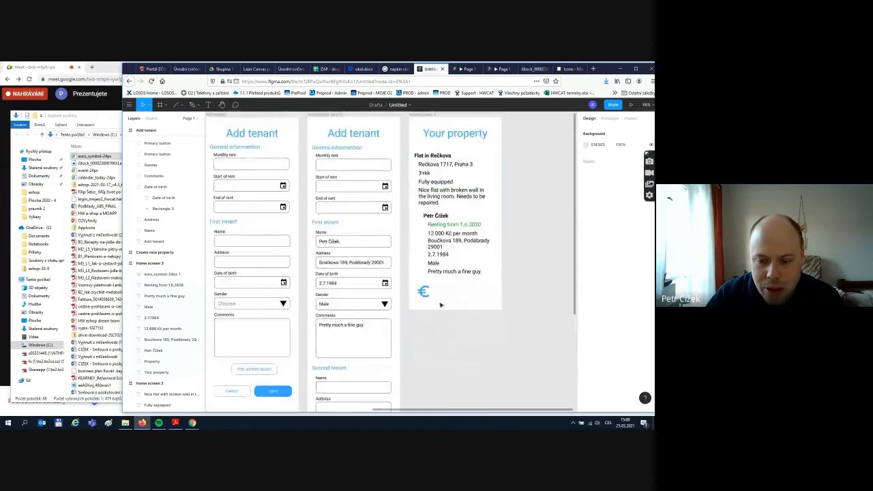
left_click(422, 290)
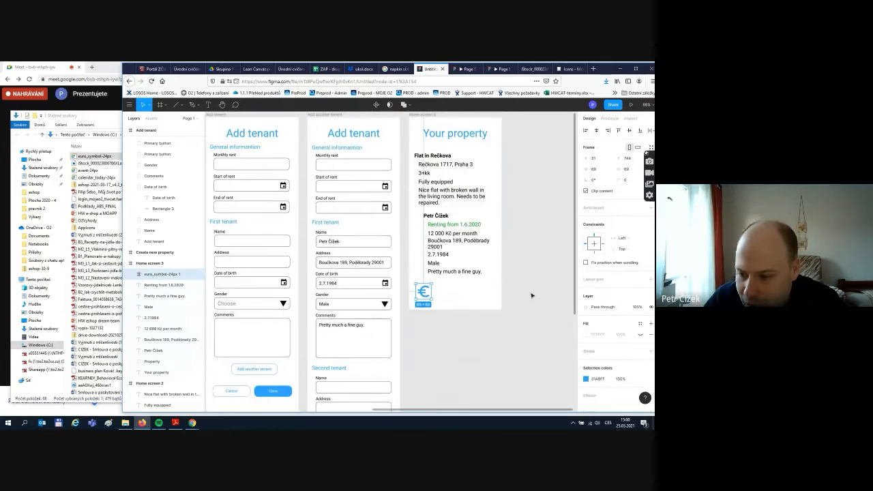
- Try gradient and dark red fills on the euro icon, leaving its fill white
left_click(650, 325)
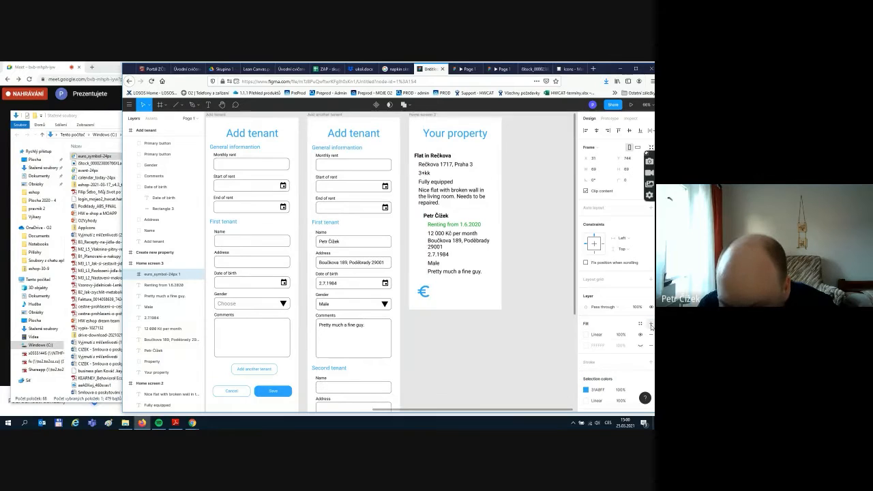
left_click(586, 336)
left_click(540, 300)
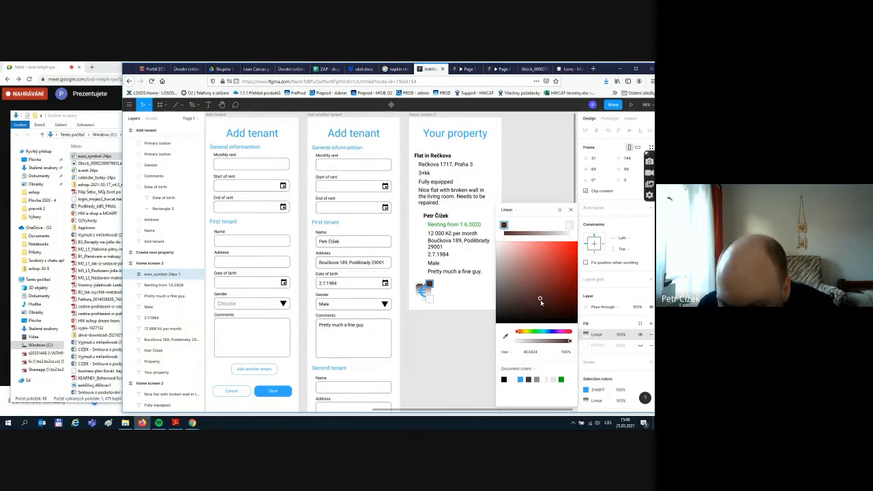
left_click(571, 210)
left_click(651, 334)
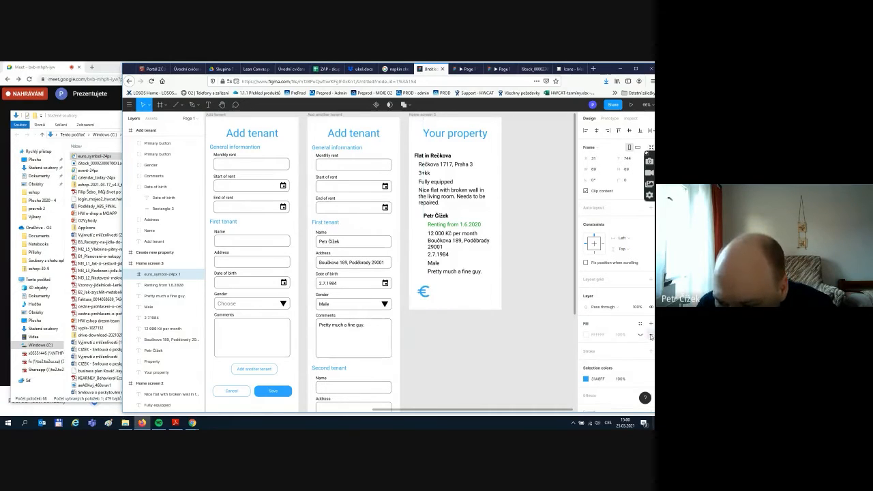
left_click(639, 337)
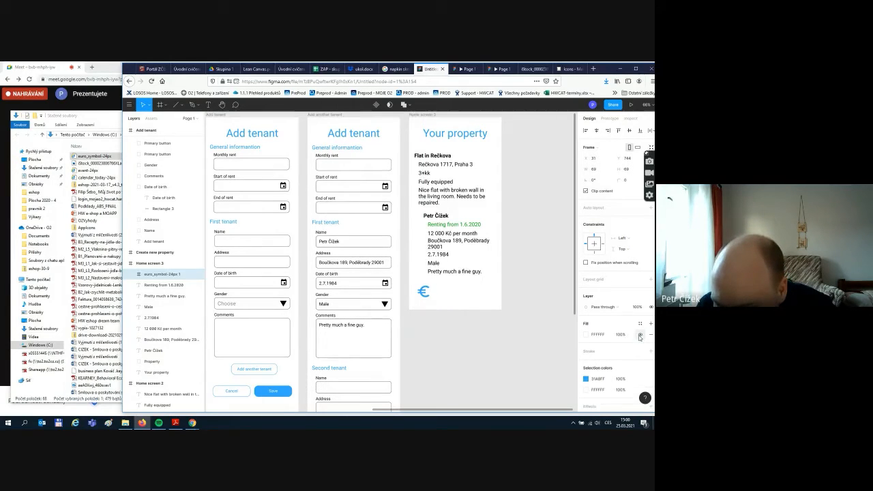
left_click(586, 335)
left_click(543, 277)
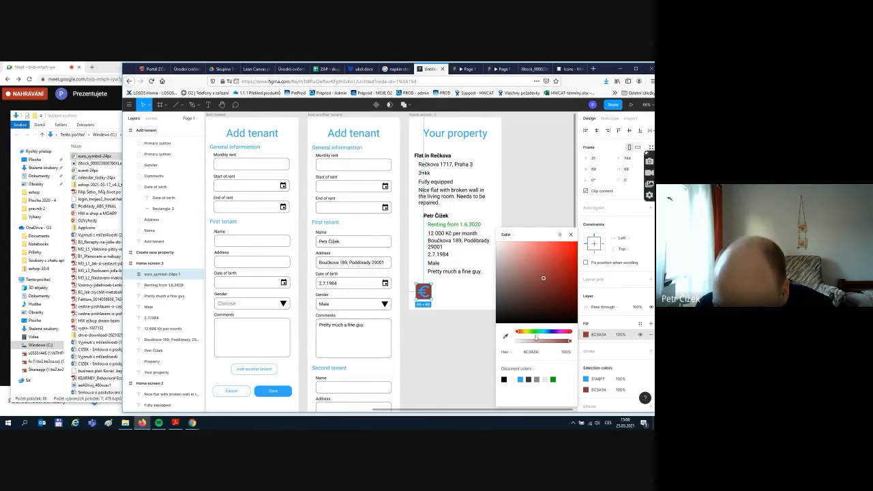
left_click(513, 379)
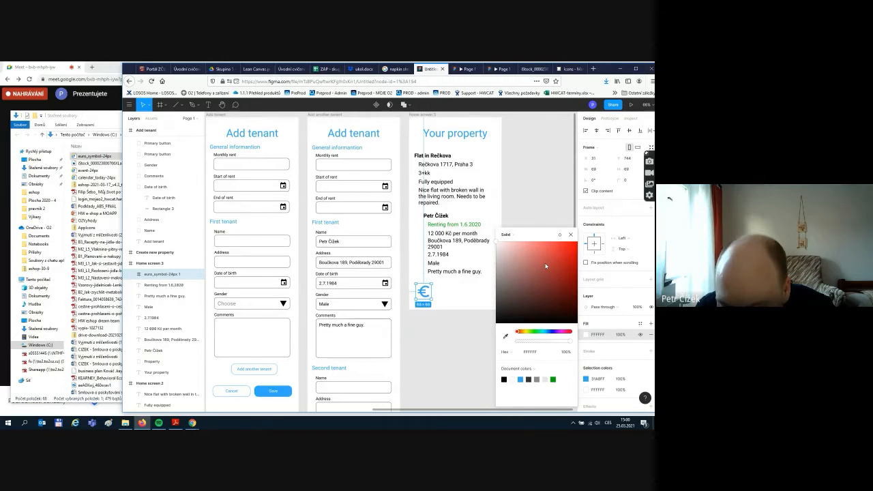
left_click(439, 362)
- Try the blue document colour on the euro icon, then set it back to white
left_click(423, 285)
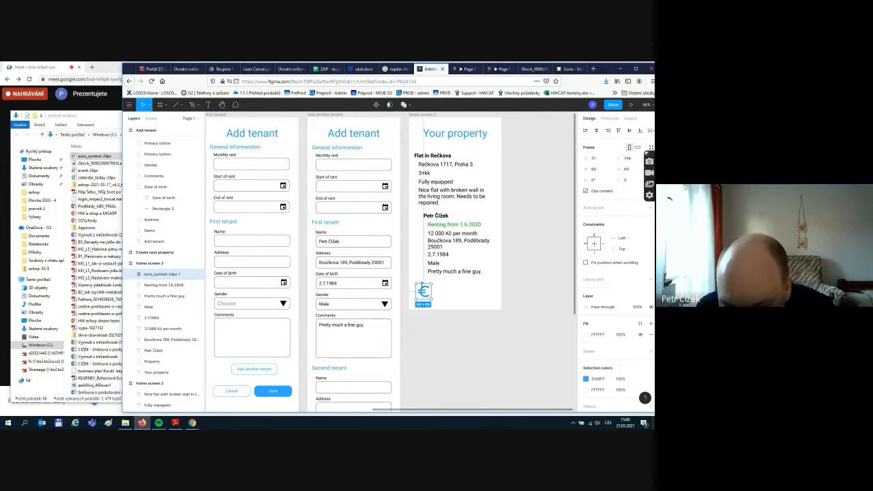
left_click(586, 335)
left_click(521, 379)
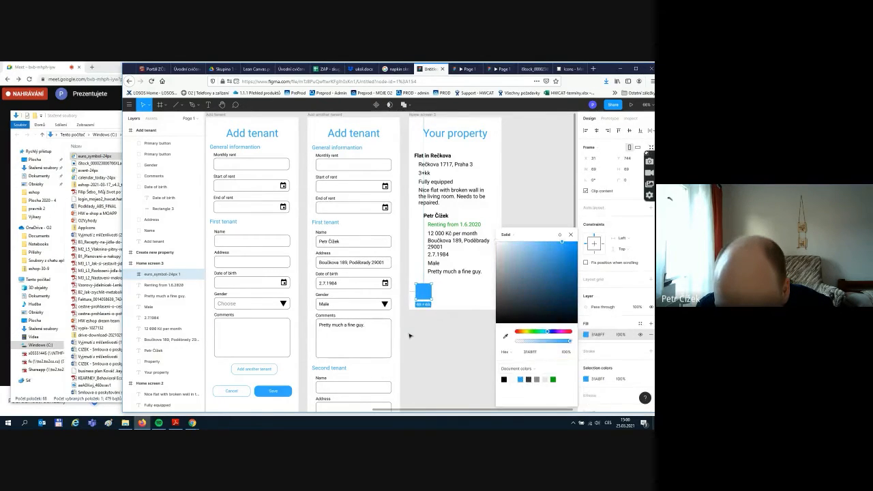
left_click(409, 334)
left_click(423, 293)
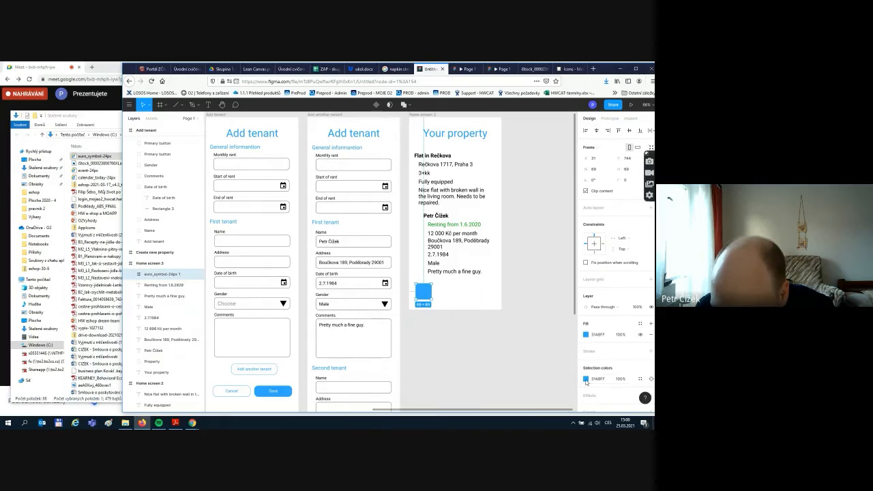
left_click(585, 378)
left_click(509, 278)
left_click_drag(504, 268, 484, 223)
left_click(456, 319)
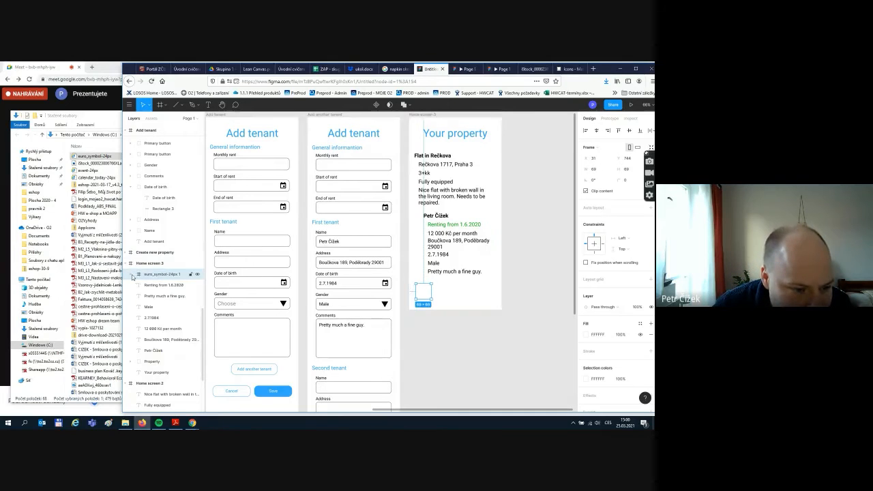
- Expand the euro icon's layers and keep the first Vector's fill white (FFFFFF)
left_click(133, 274)
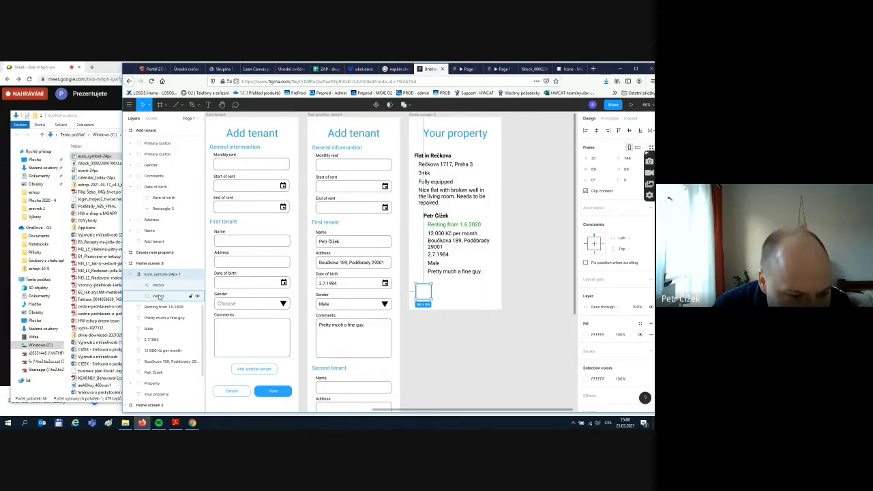
left_click(159, 285)
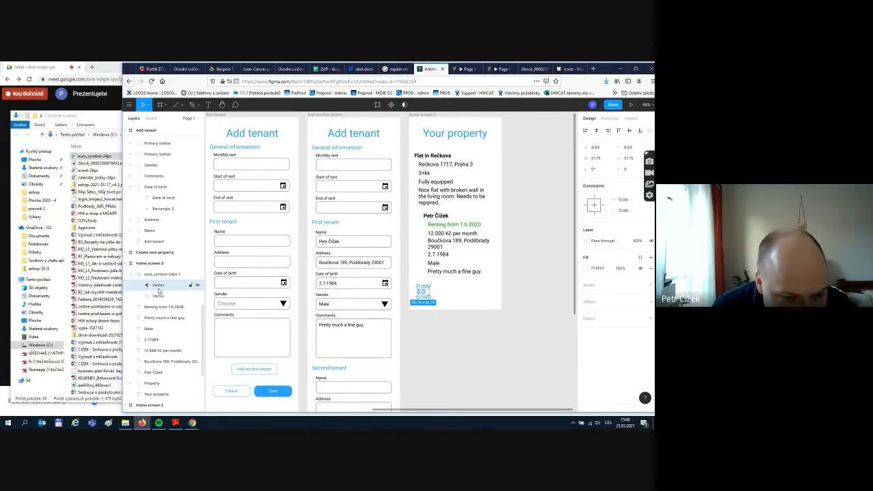
left_click(586, 269)
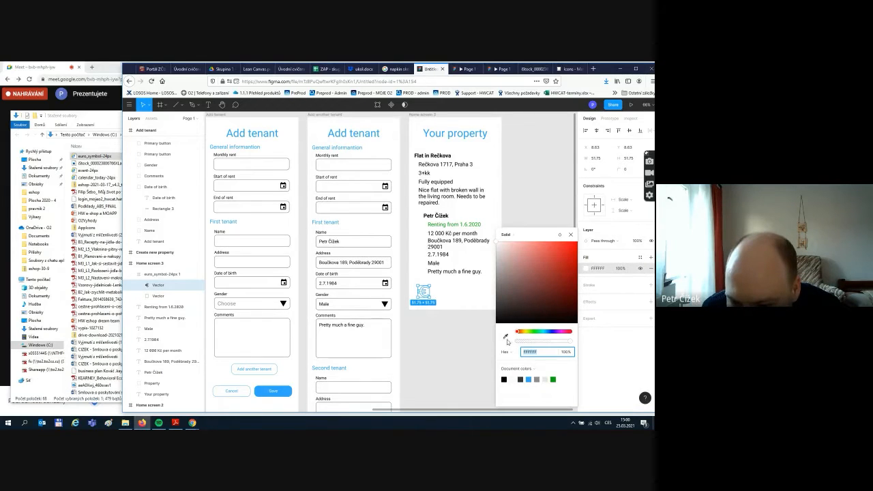
left_click(528, 380)
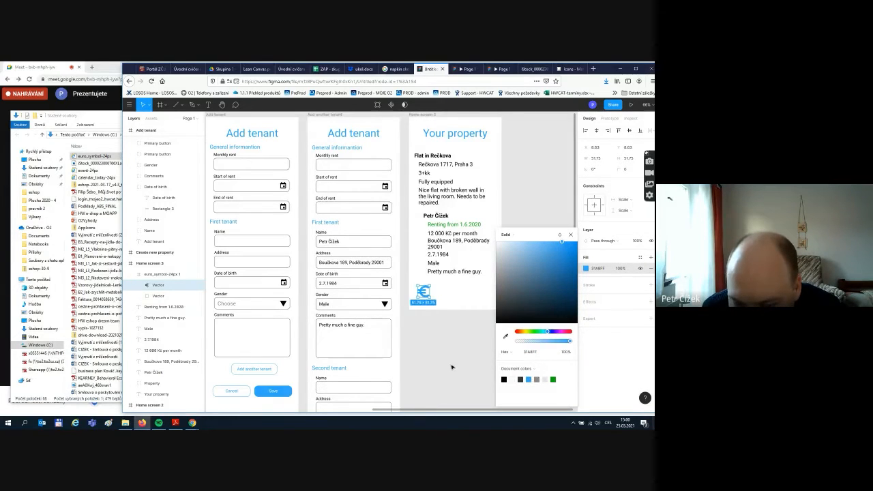
left_click_drag(503, 261, 496, 239)
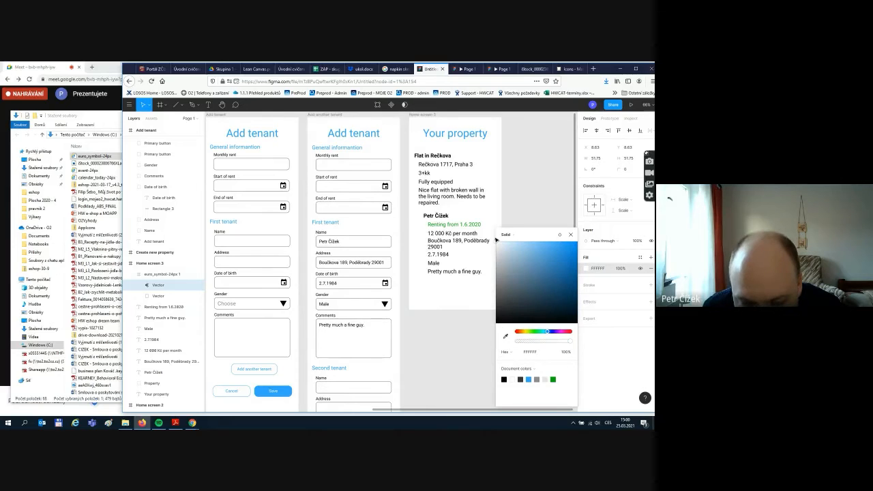
- Add a blue 31A8FF fill to the second Vector of the euro icon
left_click(423, 291)
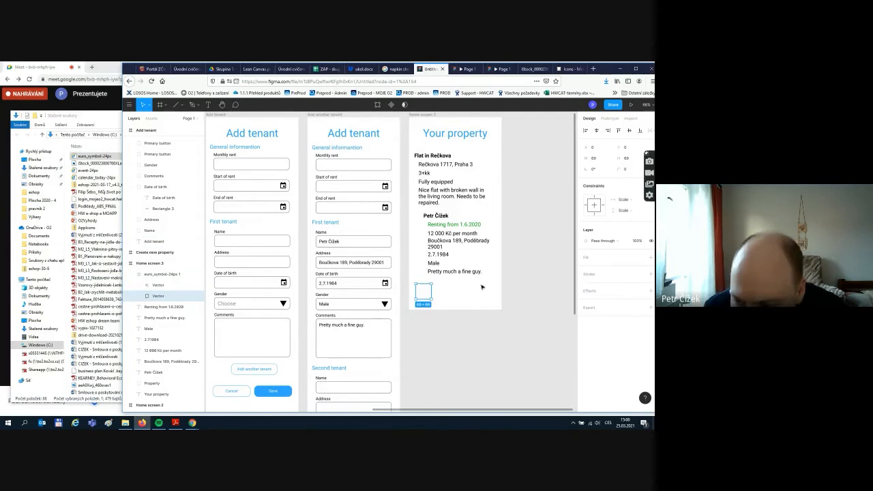
left_click(649, 257)
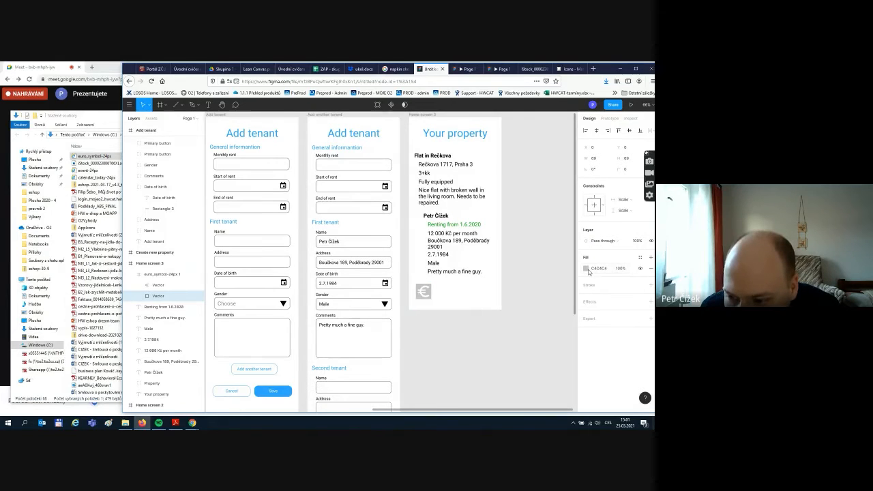
left_click(585, 269)
left_click(529, 379)
left_click(521, 352)
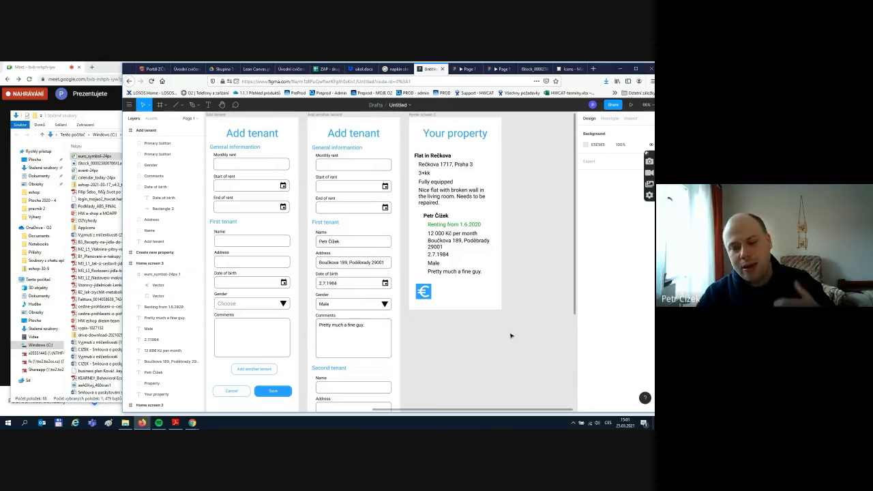
left_click(424, 291)
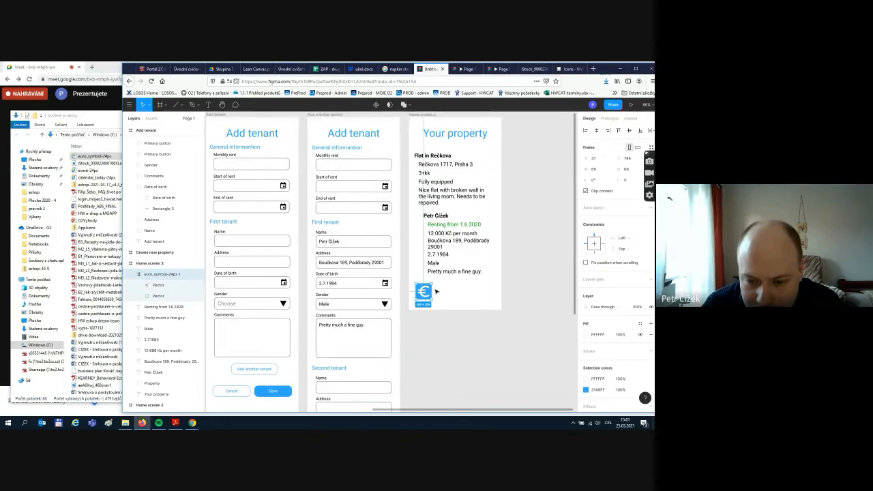
key("shift+2")
left_click(138, 295)
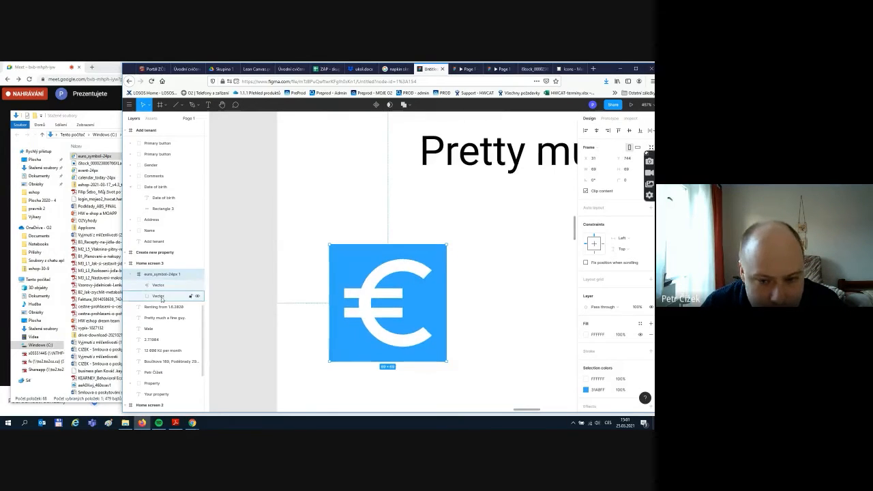
left_click(432, 260)
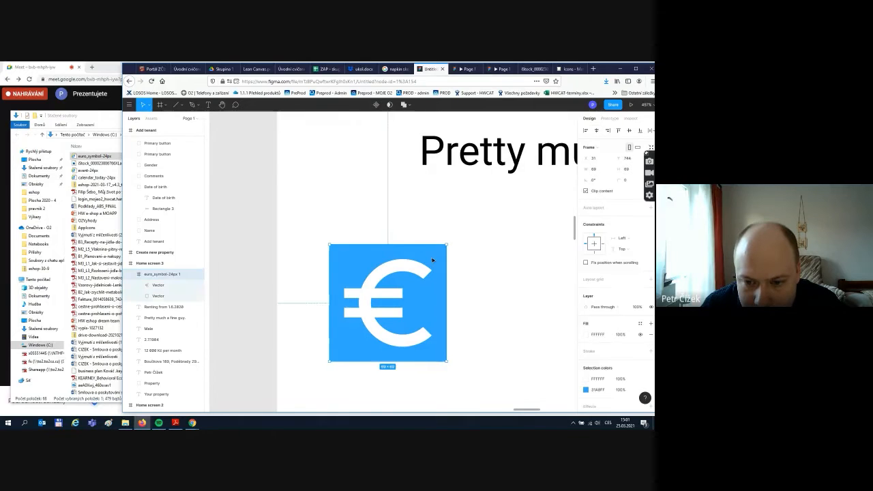
scroll(497, 263, "down", 10, "ctrl")
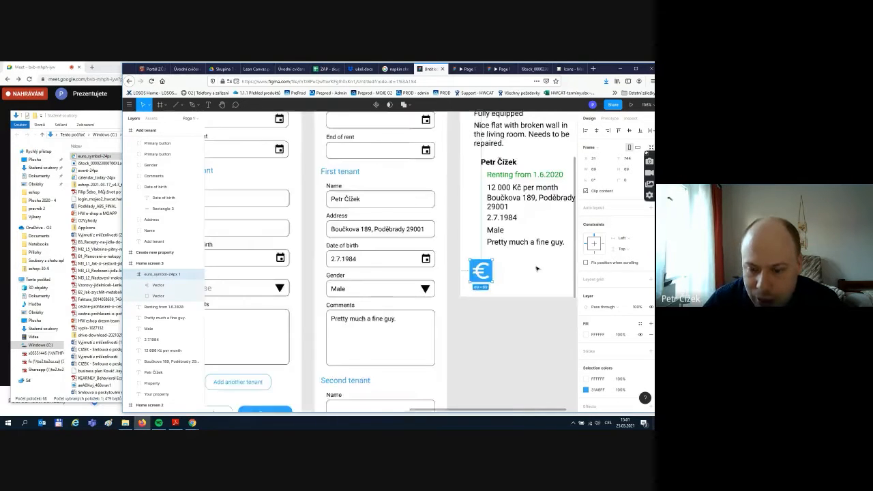
scroll(522, 390, "right", 3)
scroll(519, 386, "up", 3)
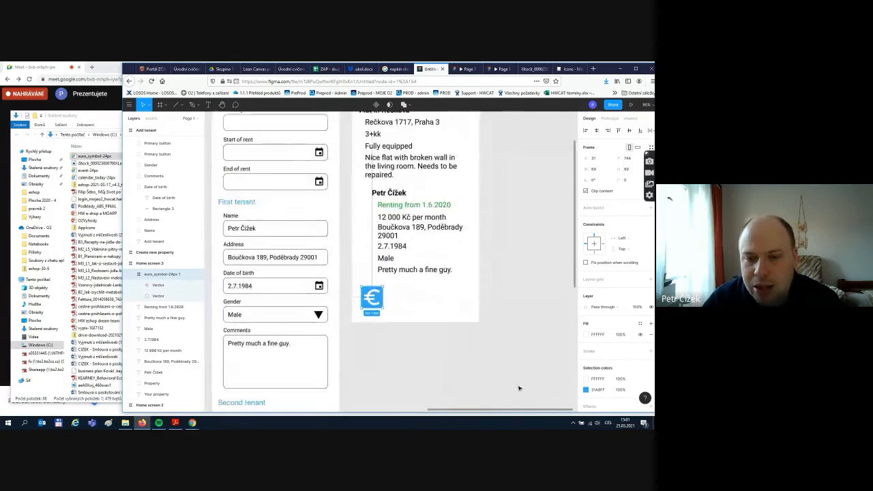
scroll(507, 355, "down", 1)
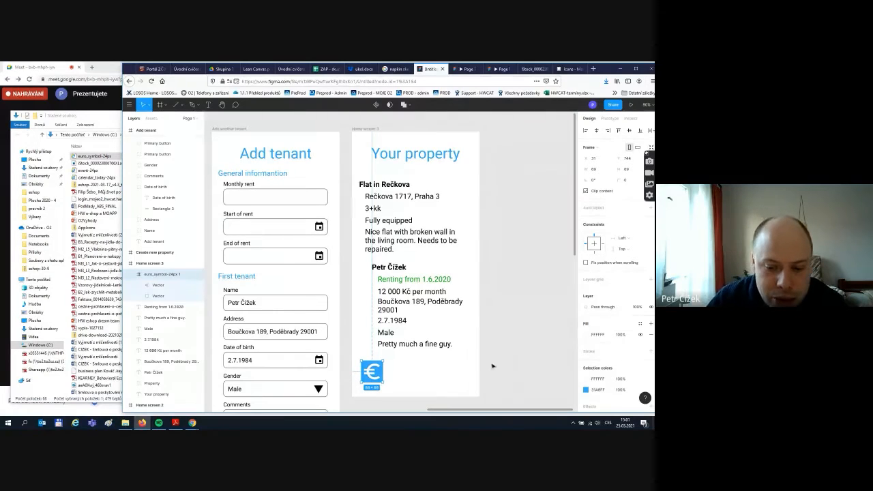
left_click(453, 363)
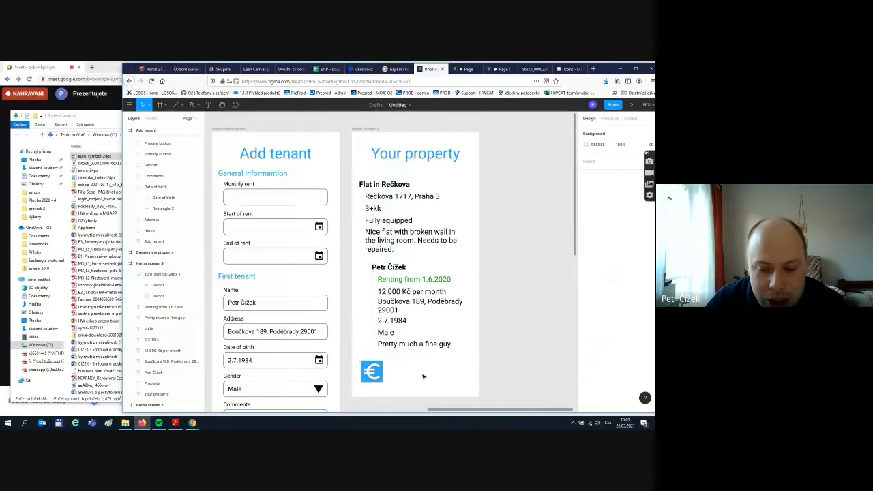
left_click(374, 373)
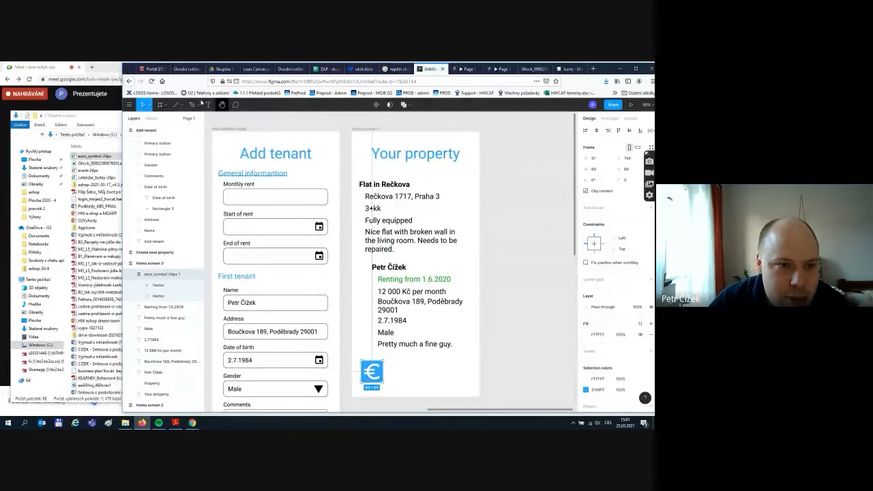
- Draw a circle with the ellipse tool beside the euro icon on Your property
left_click(165, 106)
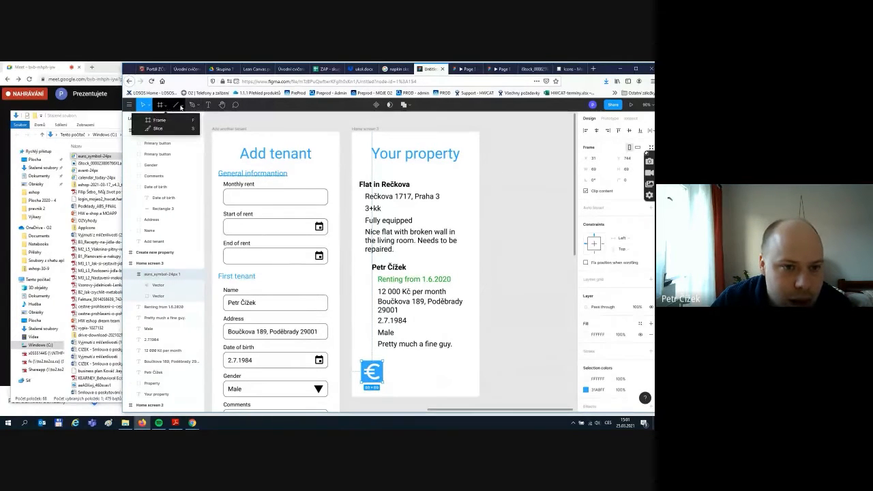
left_click(180, 105)
left_click(181, 107)
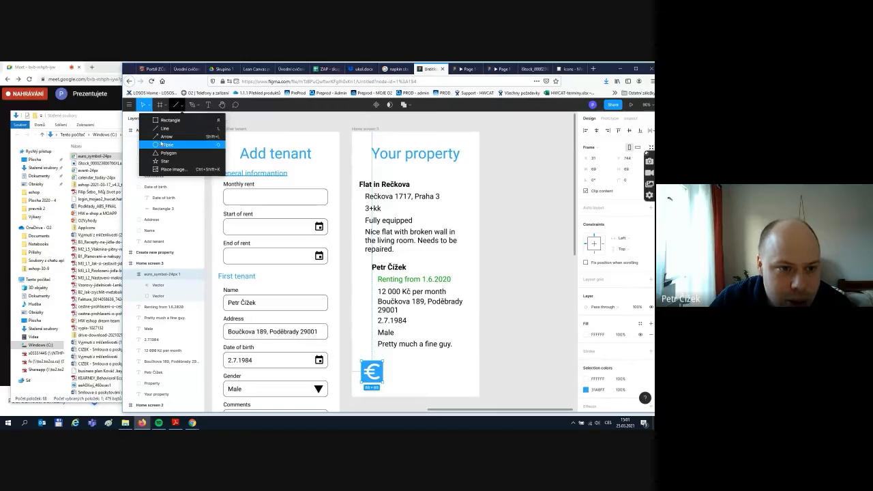
left_click(160, 145)
left_click_drag(416, 367, 446, 398)
mouse_move(432, 384)
left_mouse_down()
mouse_move(423, 373)
mouse_move(375, 374)
mouse_move(423, 360)
mouse_move(425, 373)
left_mouse_up()
left_click(438, 374)
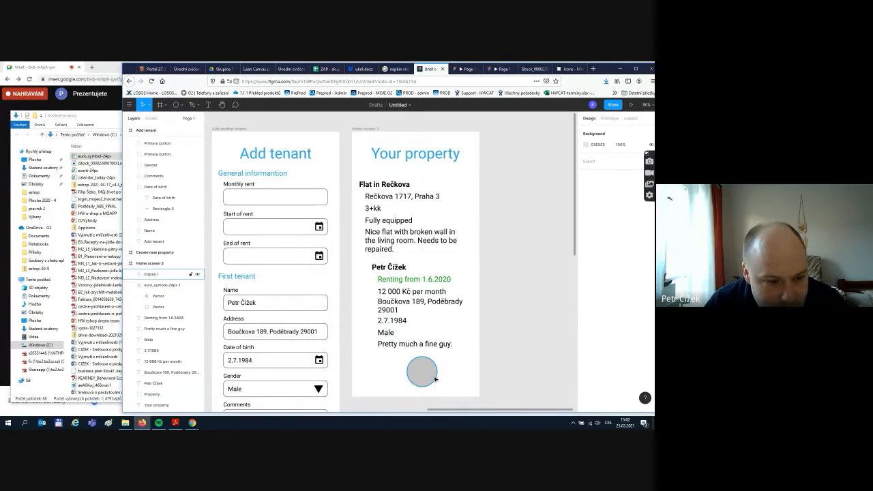
- Move the circle behind the euro icon in the layers and fill it blue
left_click(422, 373)
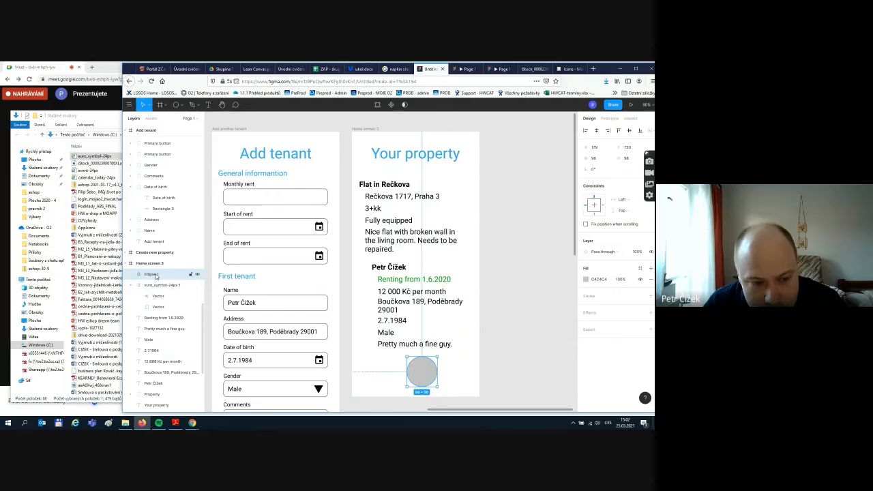
left_click_drag(156, 276, 147, 316)
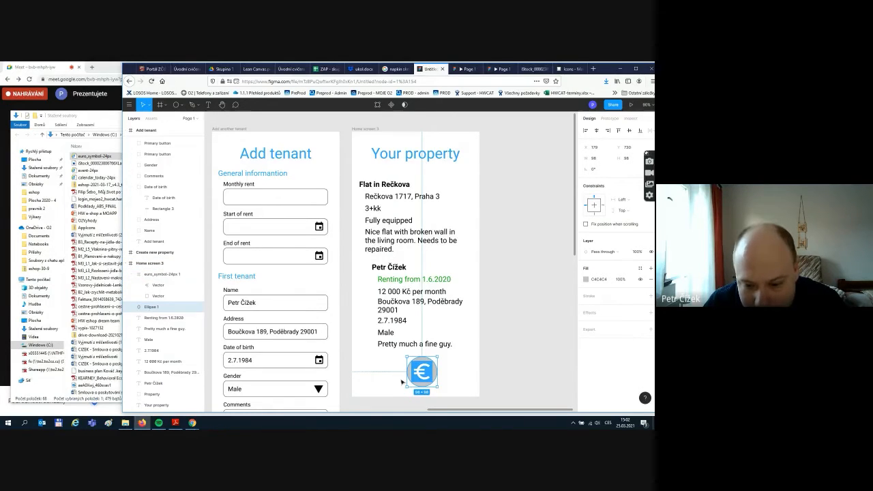
right_click(433, 371)
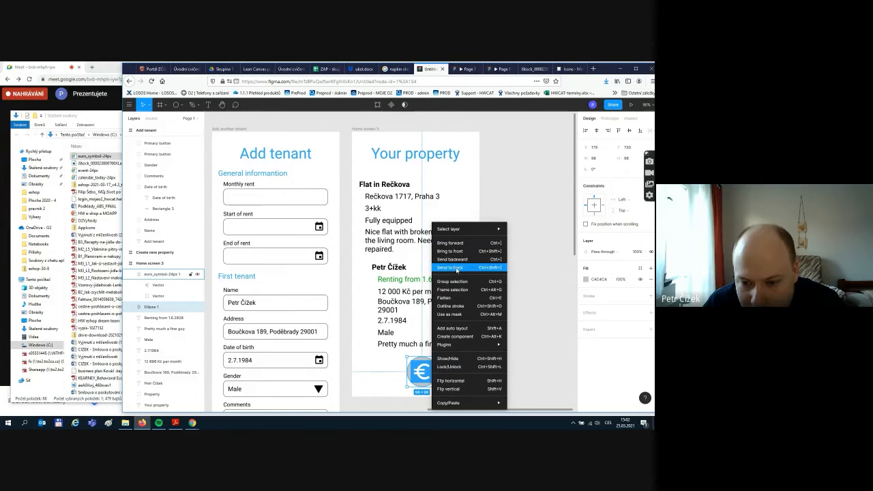
left_click(523, 323)
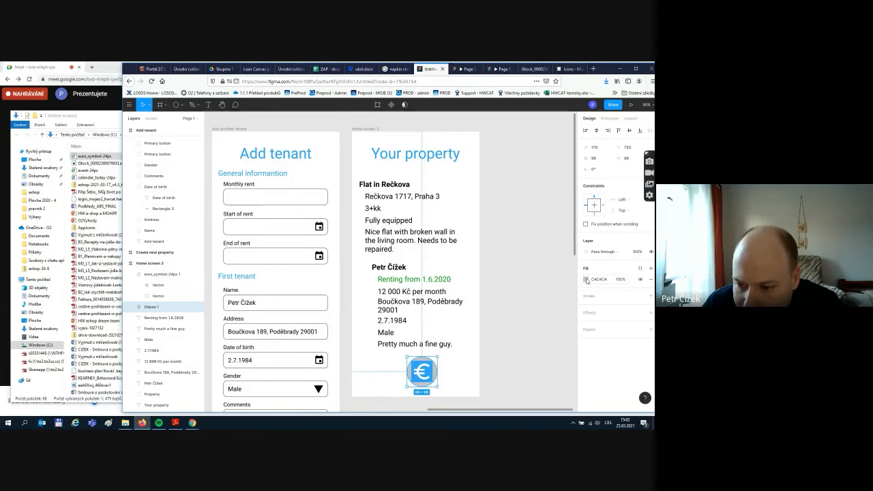
left_click(585, 279)
left_click(520, 378)
left_click(459, 379)
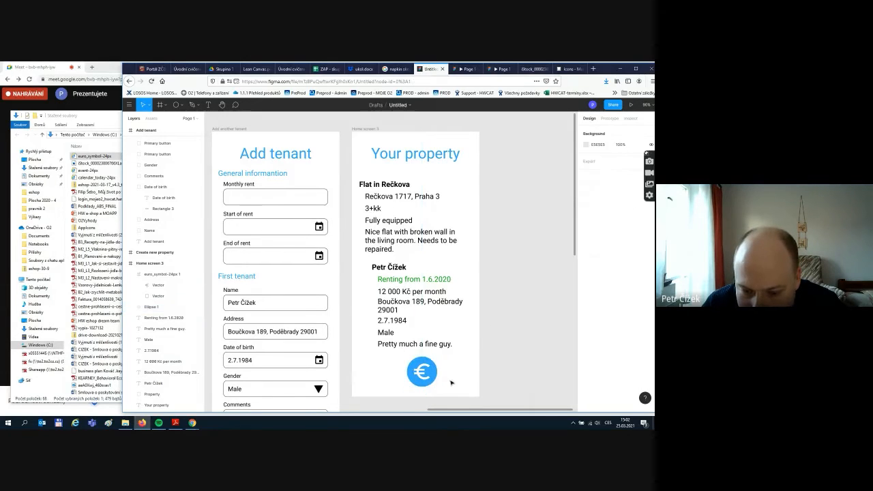
left_click(437, 376)
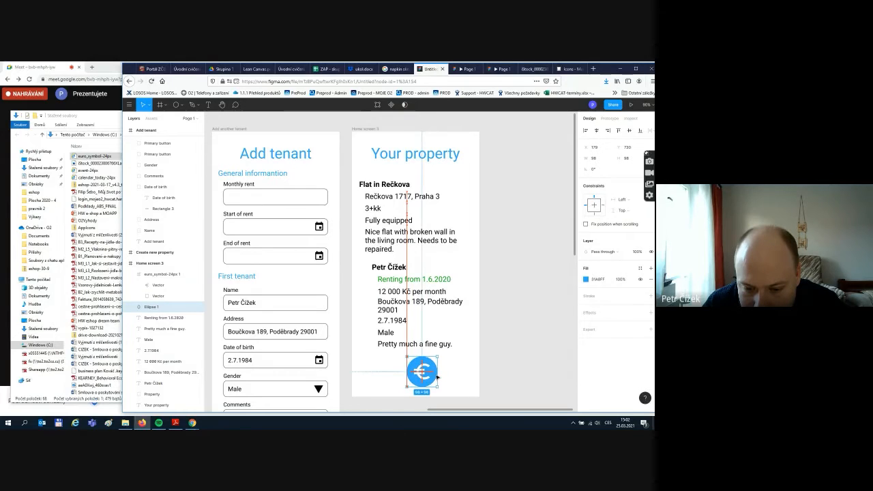
- Centre the euro icon within the blue circle
left_click(424, 374)
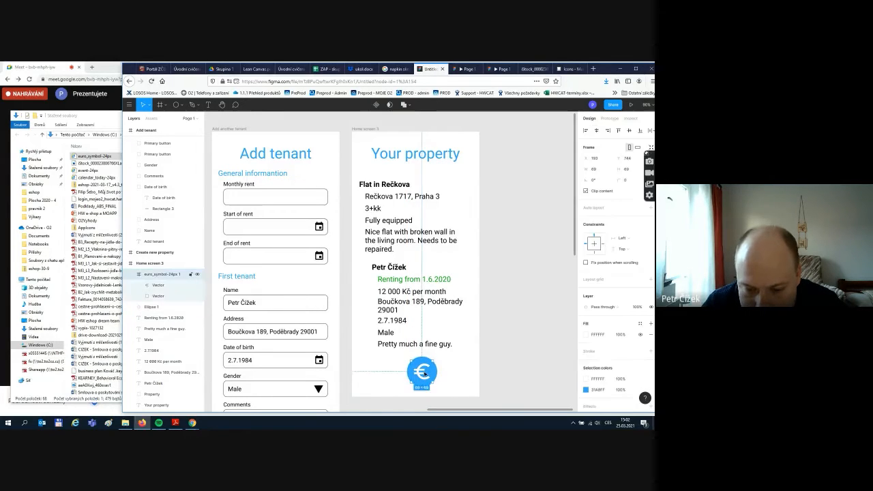
left_click_drag(424, 374, 430, 362)
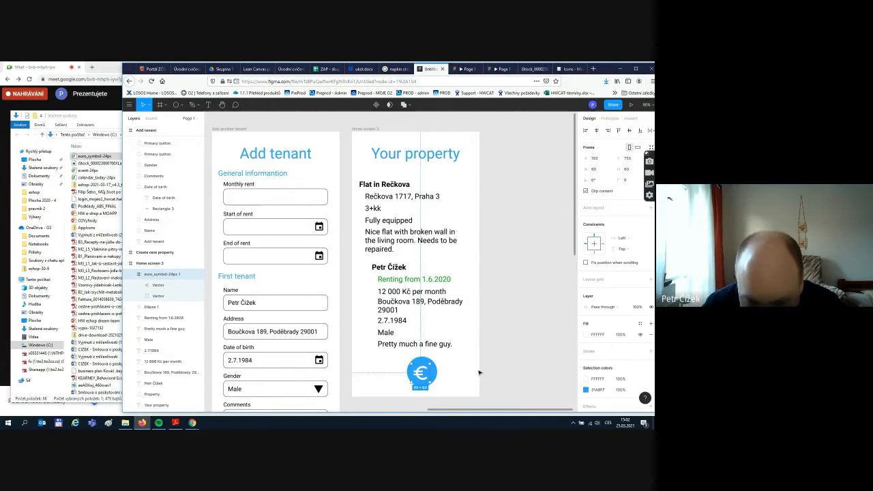
key("Up")
key("Up")
key("Up")
key("Up")
key("Up")
key("Right")
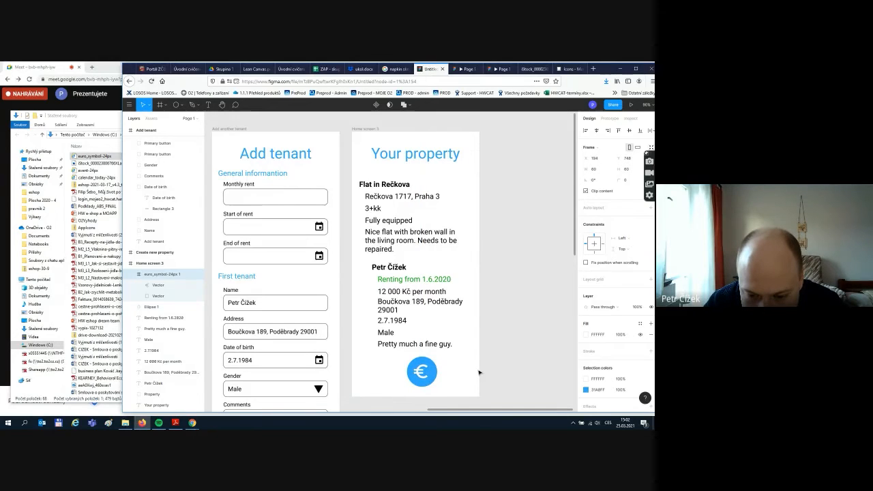
left_click(480, 373)
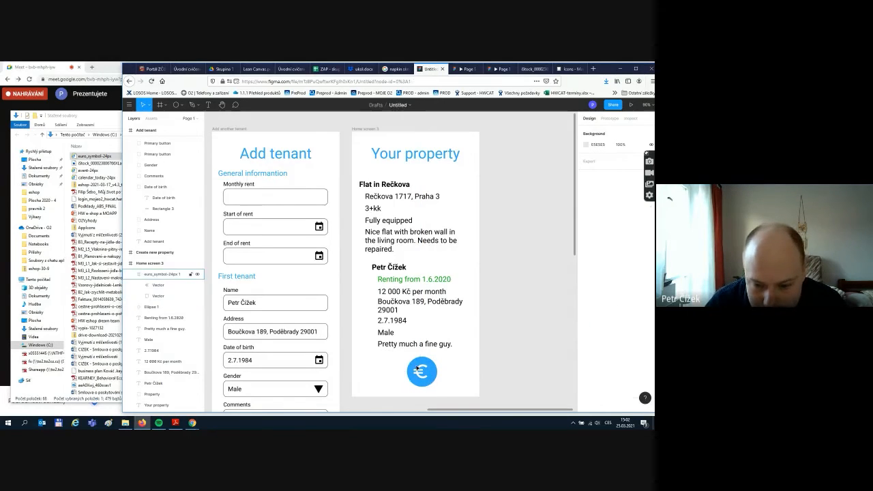
- Group the euro icon with Ellipse 1 and move the group left under the property text
left_click_drag(398, 349, 383, 374)
key("ctrl+z")
key("ctrl+g")
left_click(467, 346)
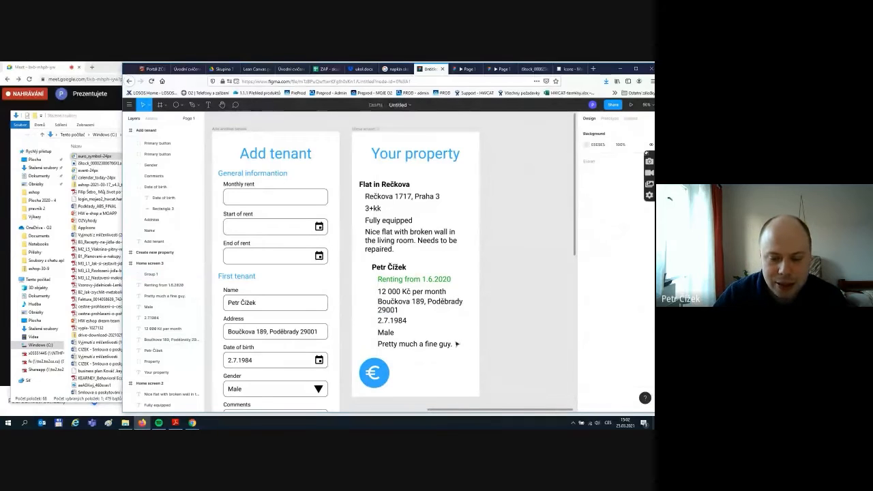
left_click_drag(434, 384, 384, 379)
left_click(457, 375)
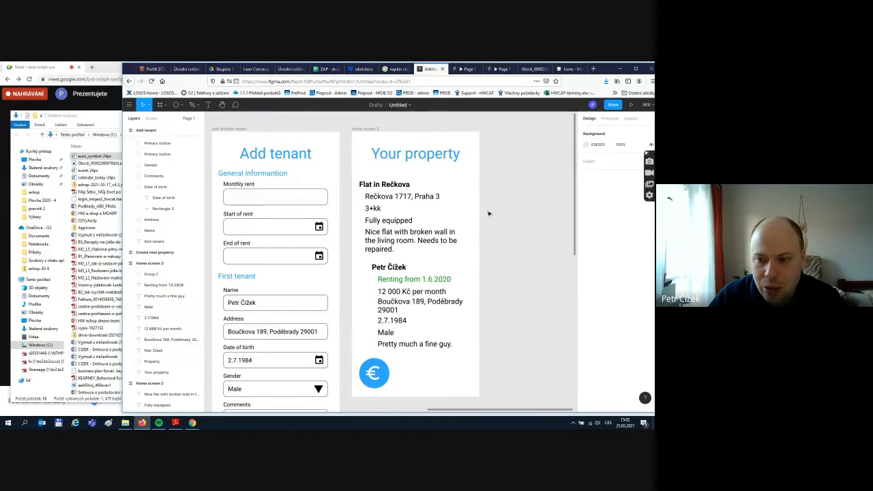
scroll(535, 336, "down", 3)
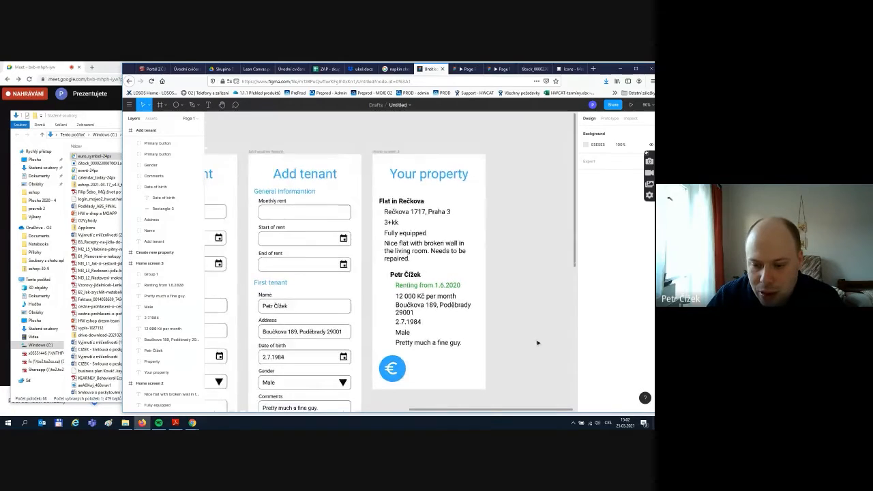
scroll(476, 174, "right", 2)
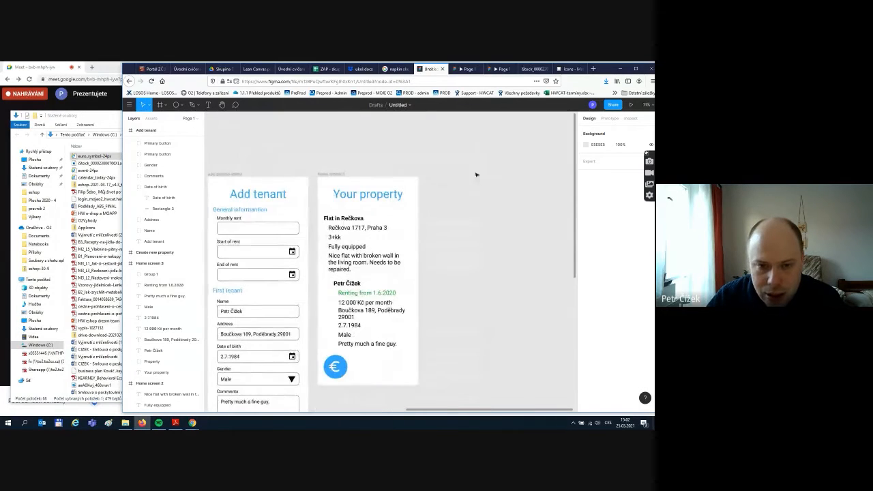
- Duplicate the Home screen 3 frame
left_click(334, 174)
left_click(353, 159)
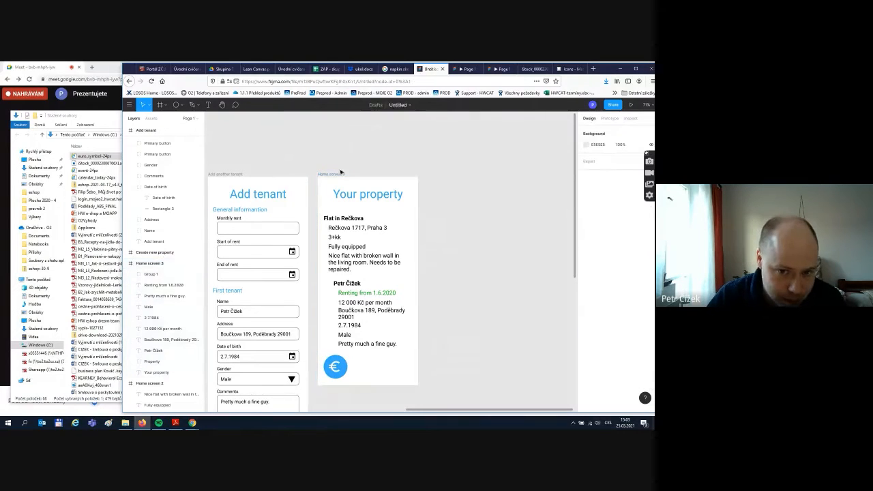
left_click(333, 175)
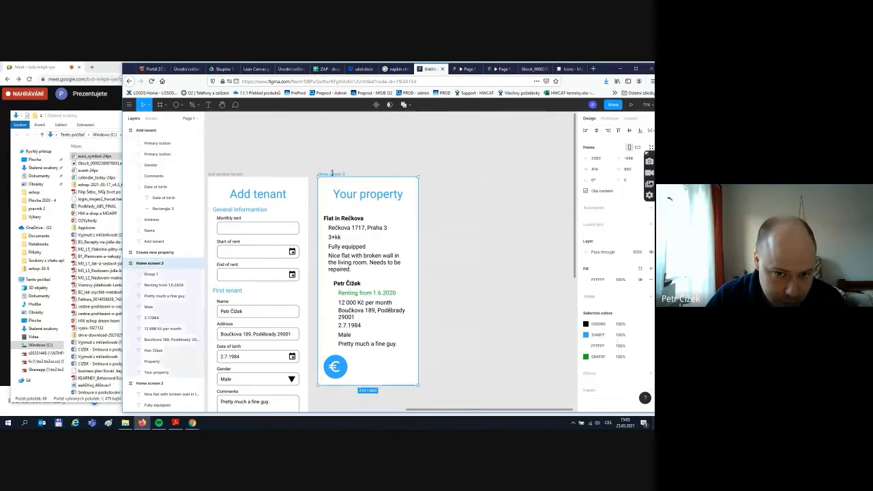
left_click(350, 137)
left_click(334, 174)
key("ctrl+d")
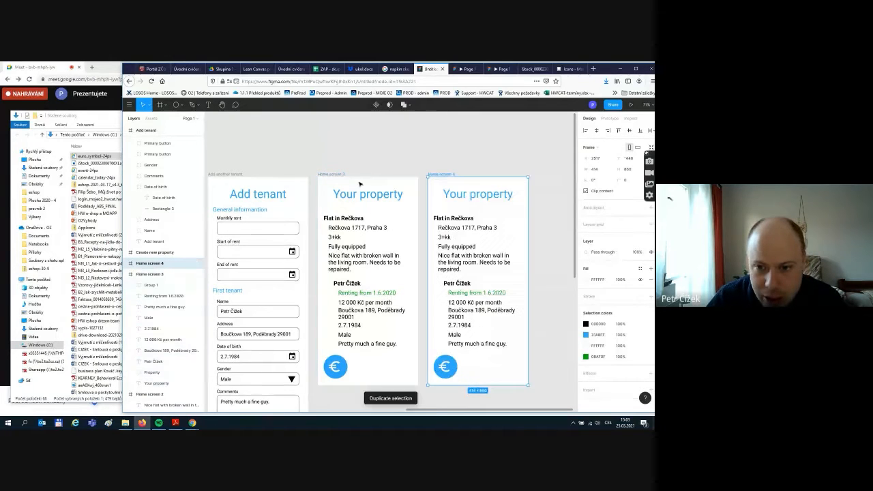
- Change the copy's heading from Your property to 'Payment overview'
double_click(489, 195)
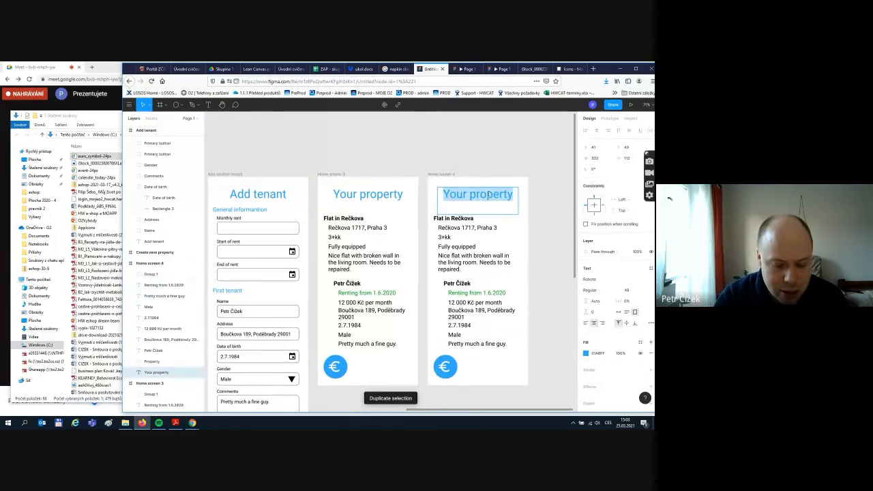
type("Ov")
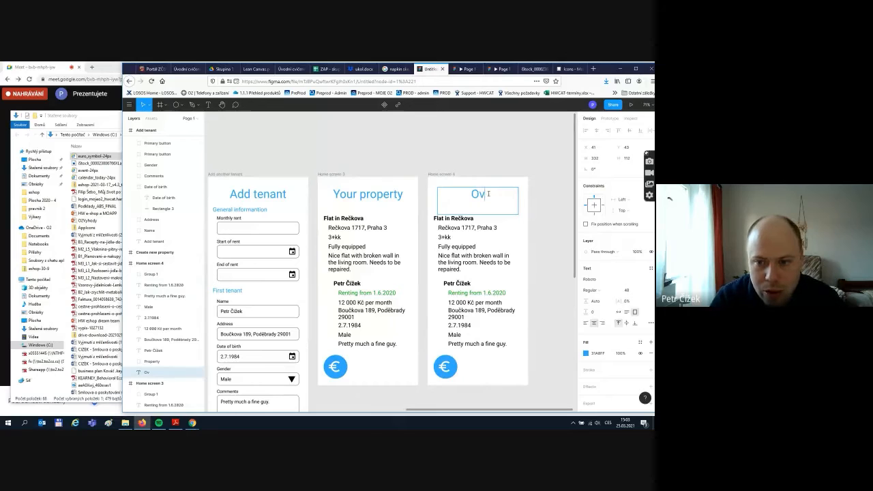
type("er")
key("BackSpace")
key("BackSpace")
key("BackSpace")
type("Pay")
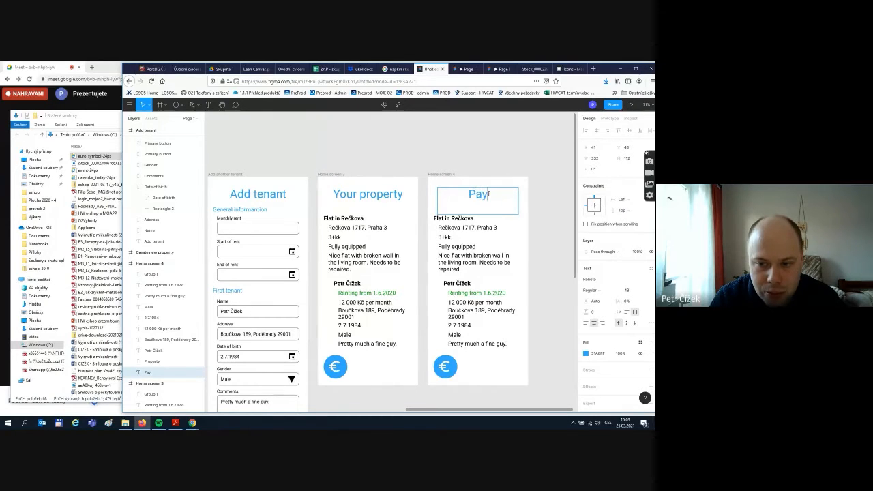
type("ment overve")
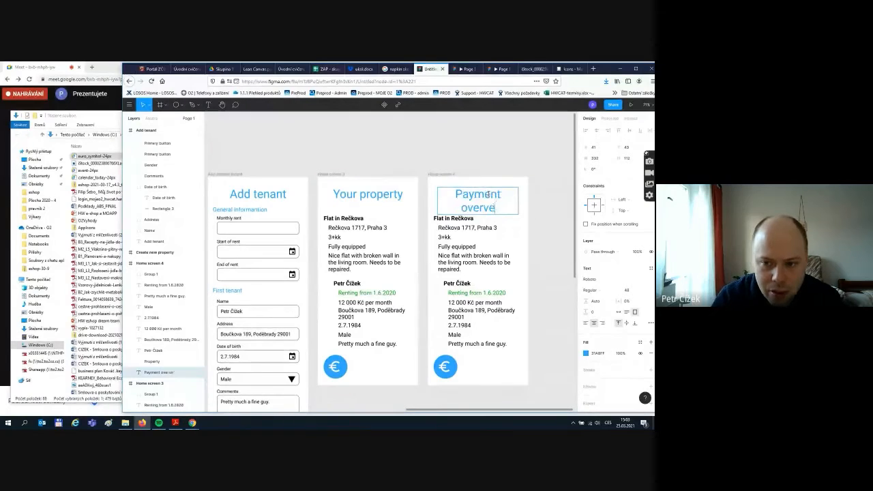
key("BackSpace")
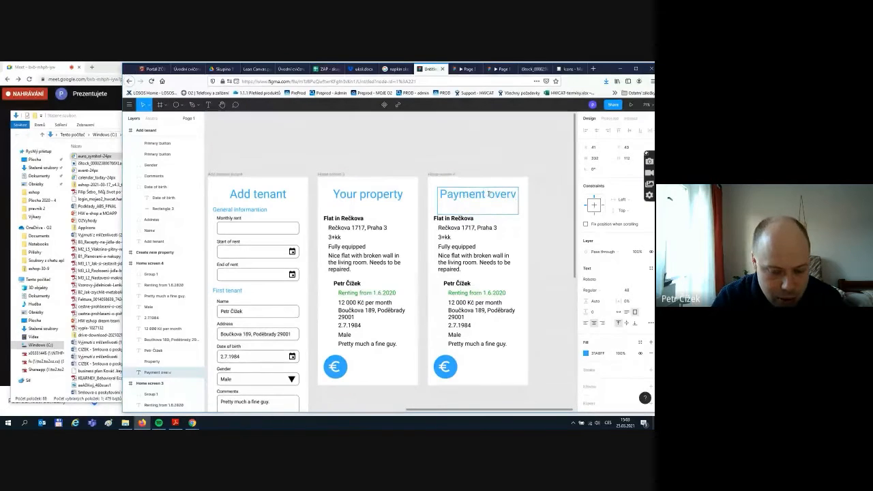
type("iew")
key("Escape")
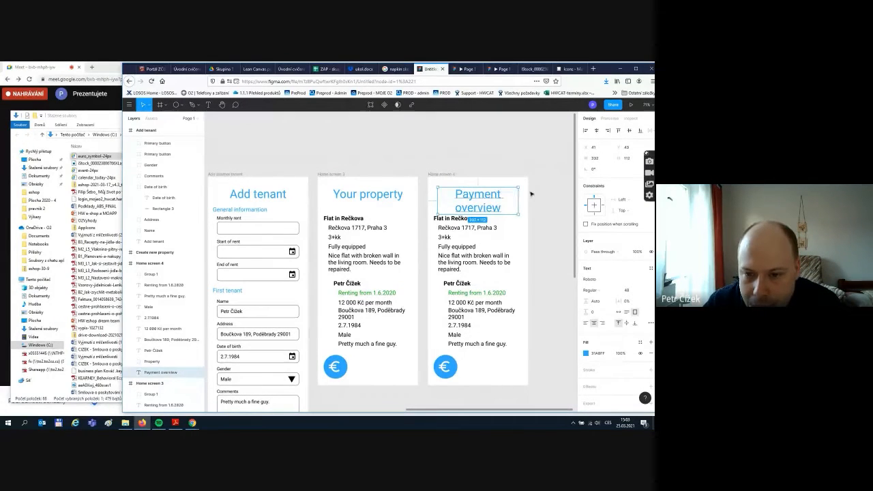
left_click(525, 236)
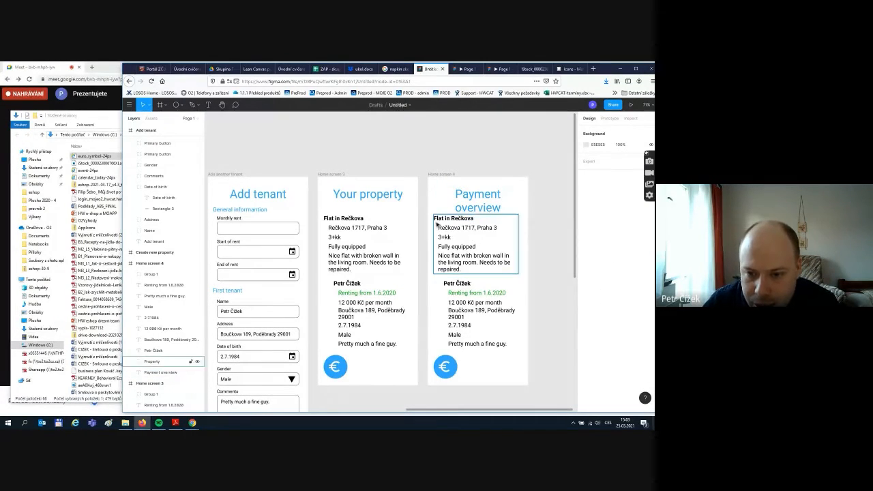
- Delete the Flat in Rečkova text, the tenant details block and the € button from the copy
left_click(441, 225)
key("Delete")
left_click_drag(432, 264, 530, 352)
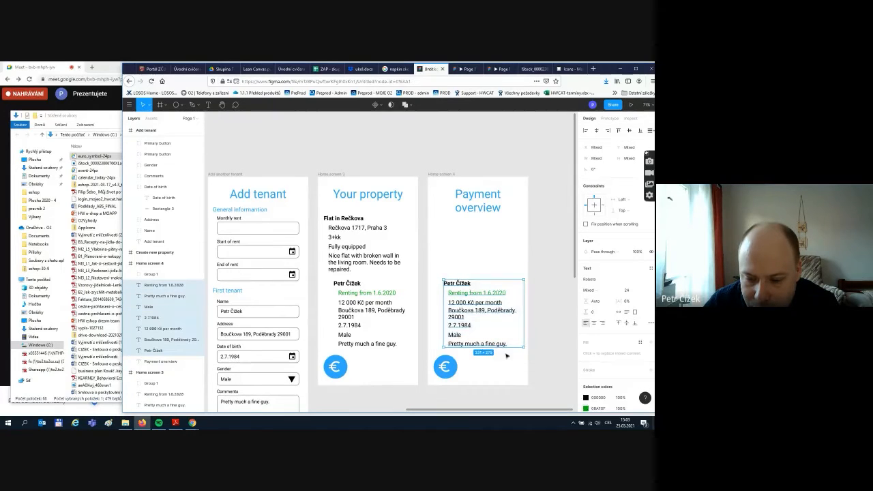
key("Delete")
left_click(445, 367)
key("Delete")
scroll(316, 378, "down", 3)
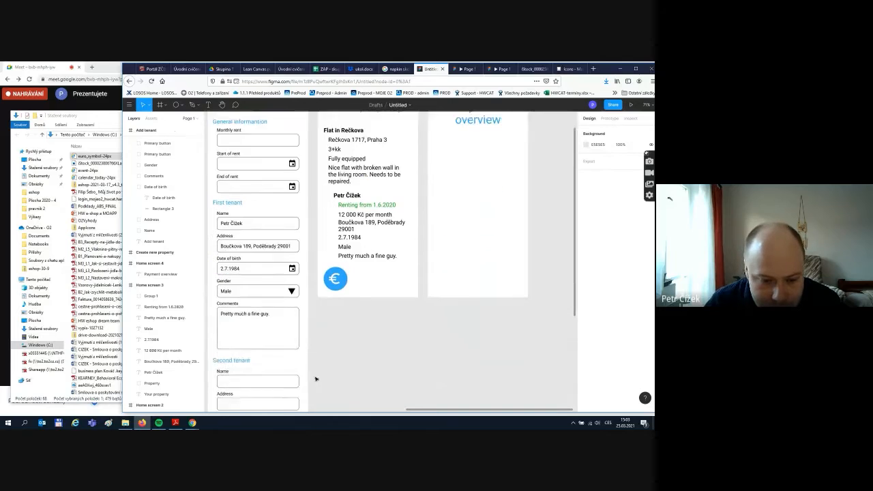
scroll(316, 378, "down", 6)
- Paste a copy of the tenant form's Cancel button at the bottom of Payment overview
left_click(250, 367)
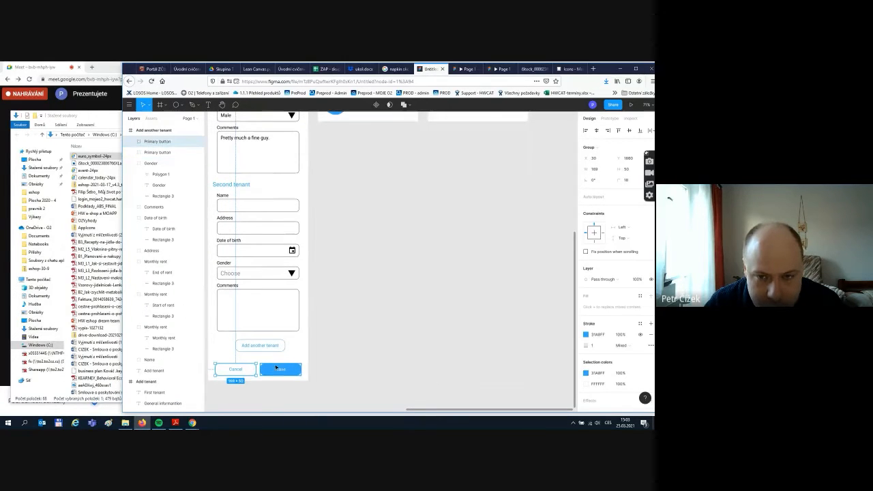
scroll(377, 272, "up", 4)
scroll(377, 271, "up", 5)
left_click(467, 251)
key("ctrl+v")
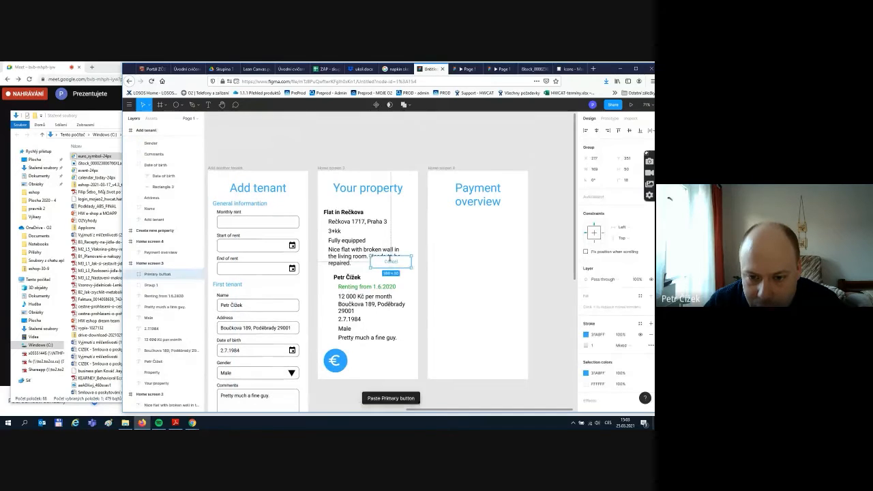
left_click_drag(396, 264, 488, 366)
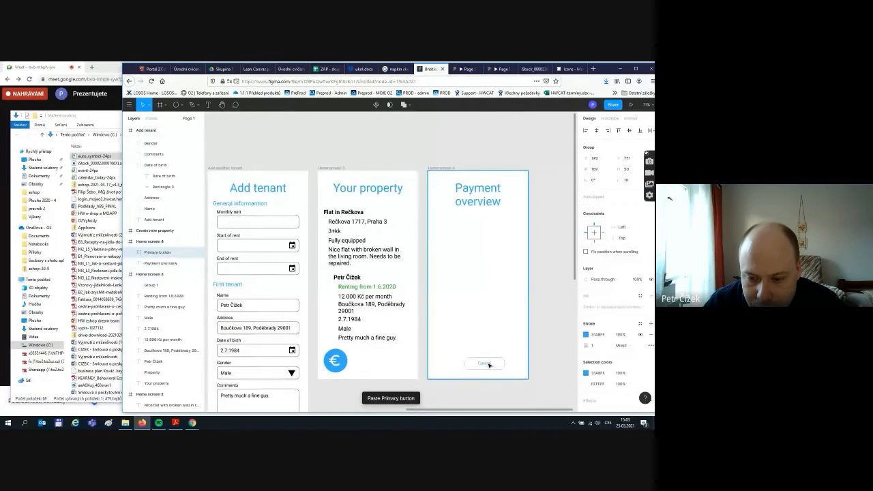
- Relabel the pasted button from Cancel to Back
double_click(481, 365)
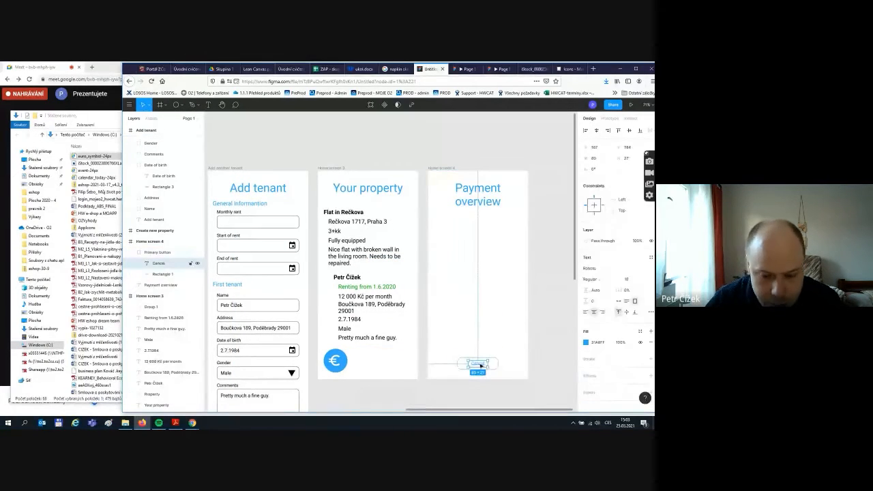
key("c")
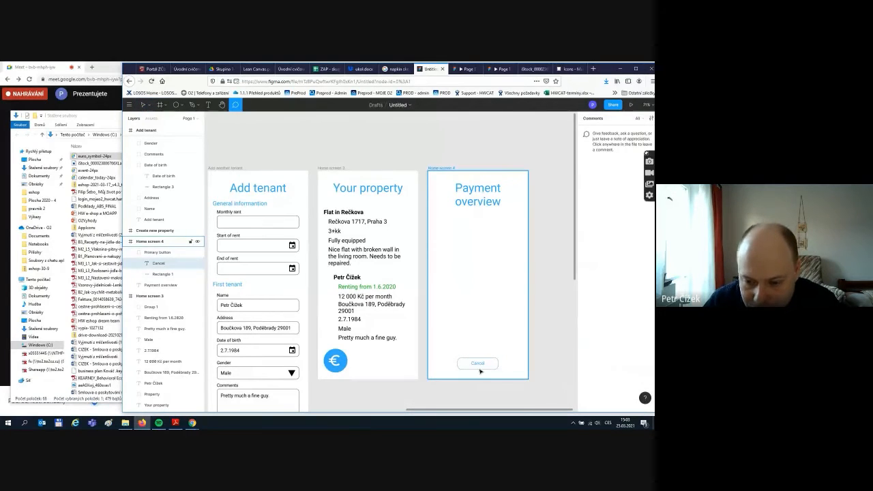
key("Escape")
left_click(482, 364)
double_click(481, 365)
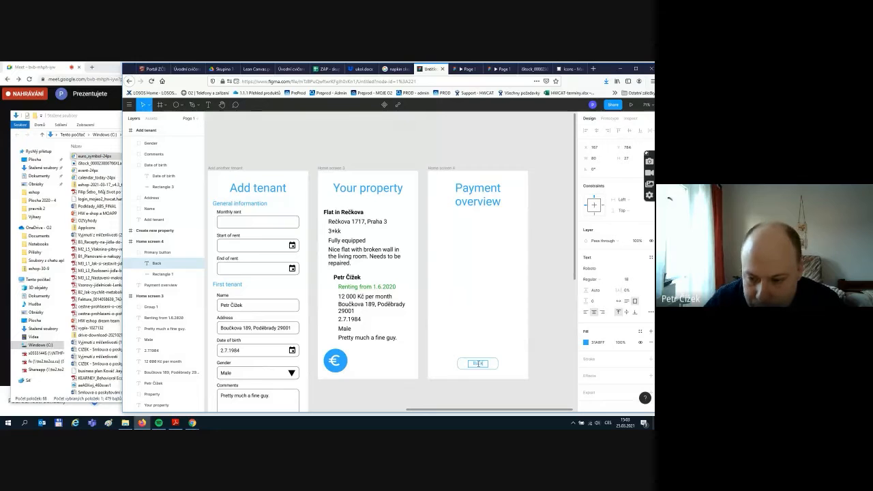
left_click(541, 318)
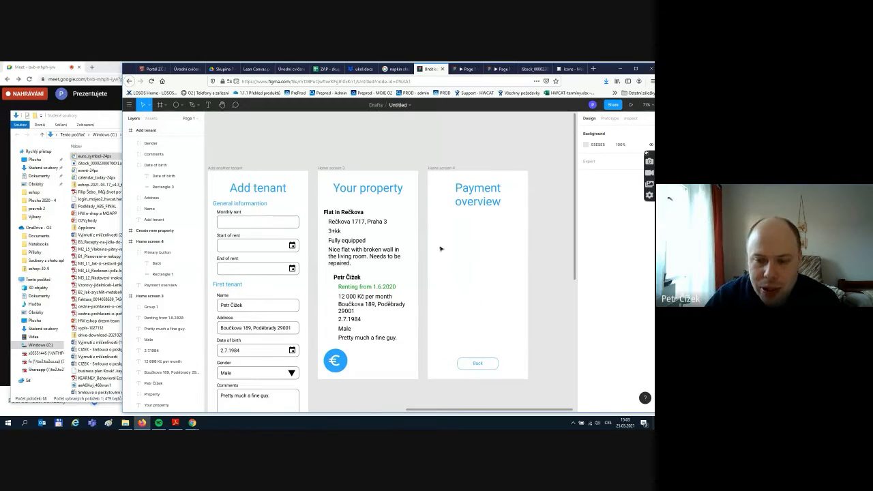
left_click(571, 69)
left_click(258, 81)
- Search the web for 'tenant payment overview' and browse the image results
left_click(533, 68)
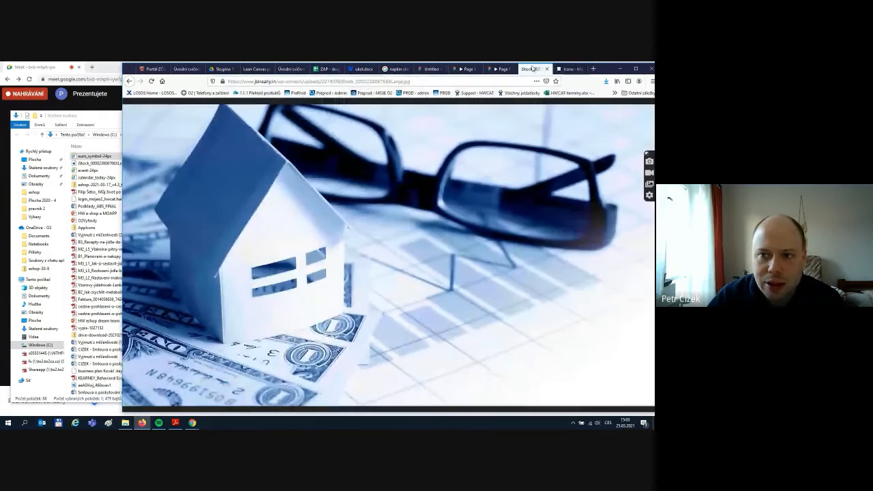
left_click(369, 81)
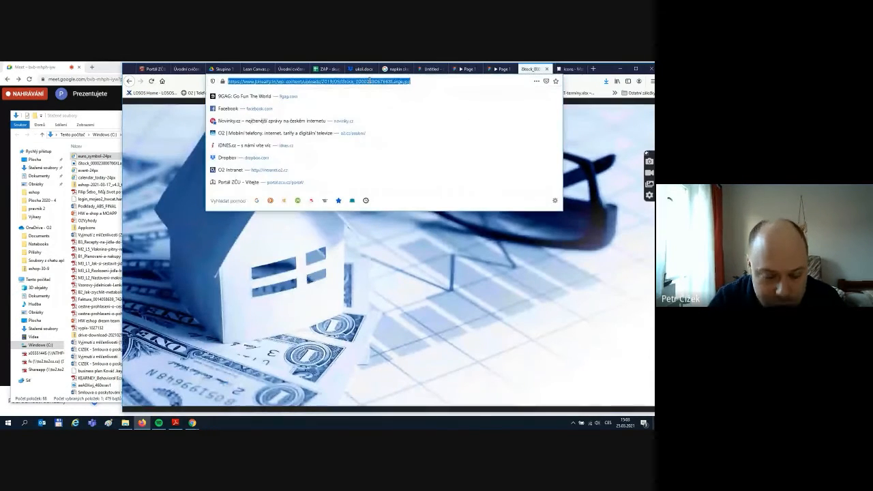
type("ten")
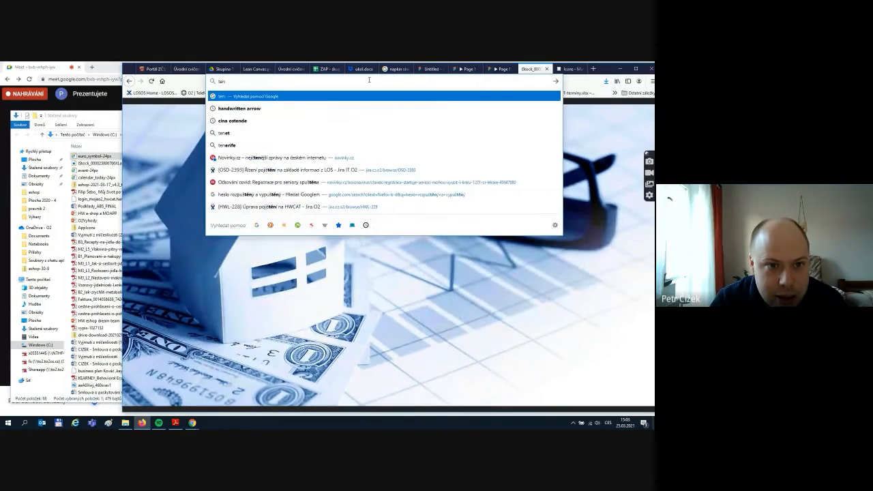
type("ant pay")
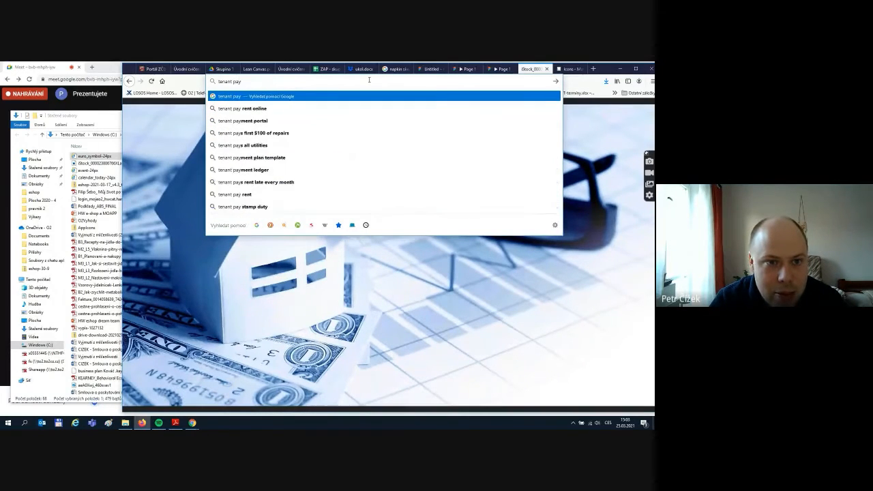
type("ment ")
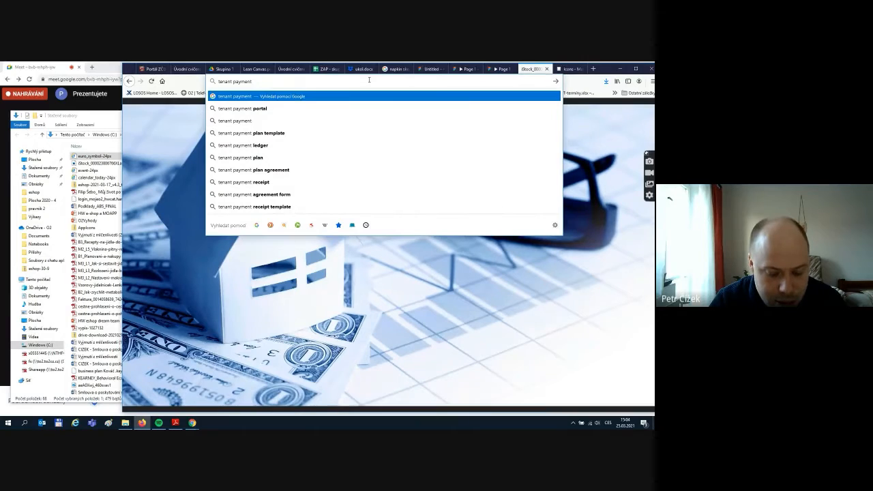
type("overview")
key("Return")
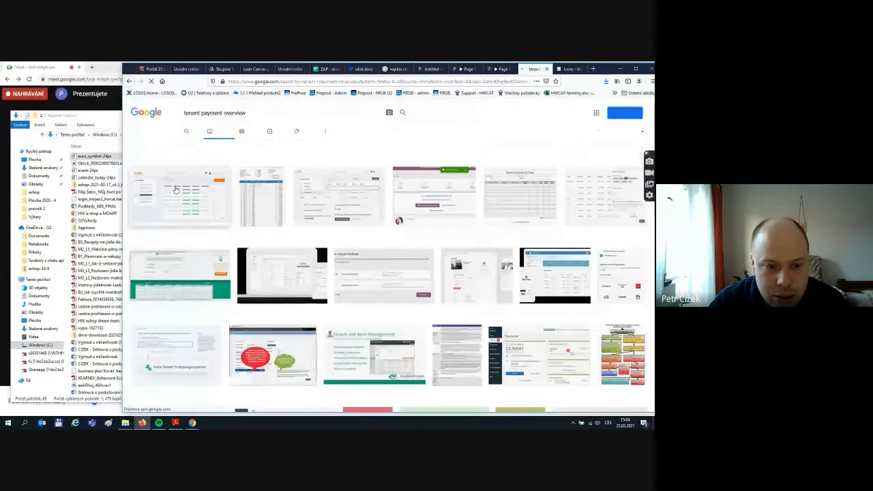
scroll(181, 252, "down", 4)
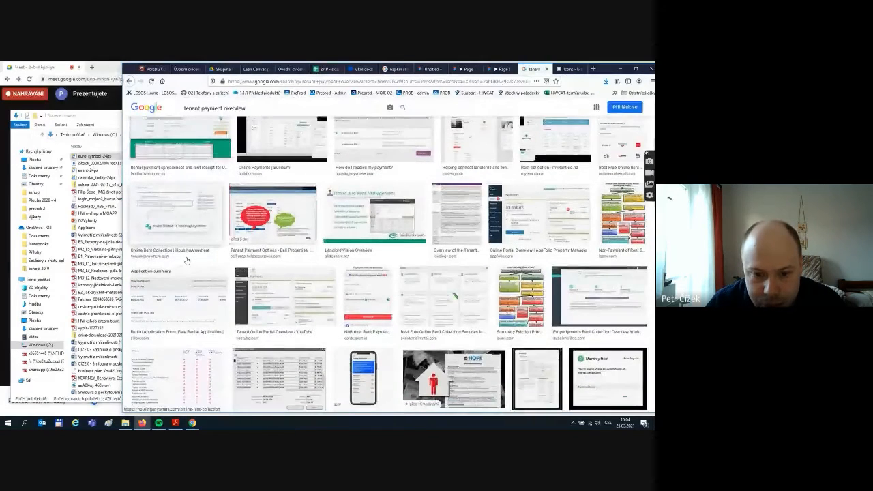
scroll(186, 260, "down", 5)
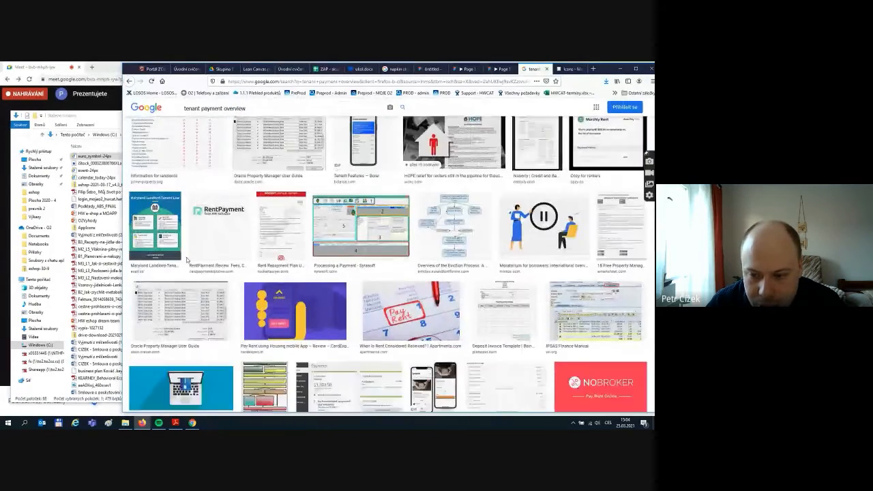
scroll(186, 260, "down", 5)
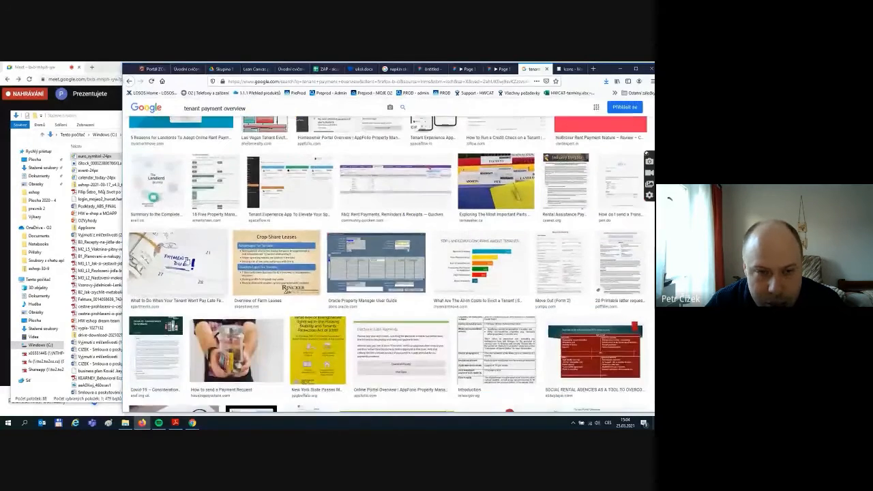
scroll(187, 259, "up", 14)
- Refine the search to 'tenant payment overview chart' and open the BBC renting-by-age-group bar chart full size
left_click(264, 114)
type("cha")
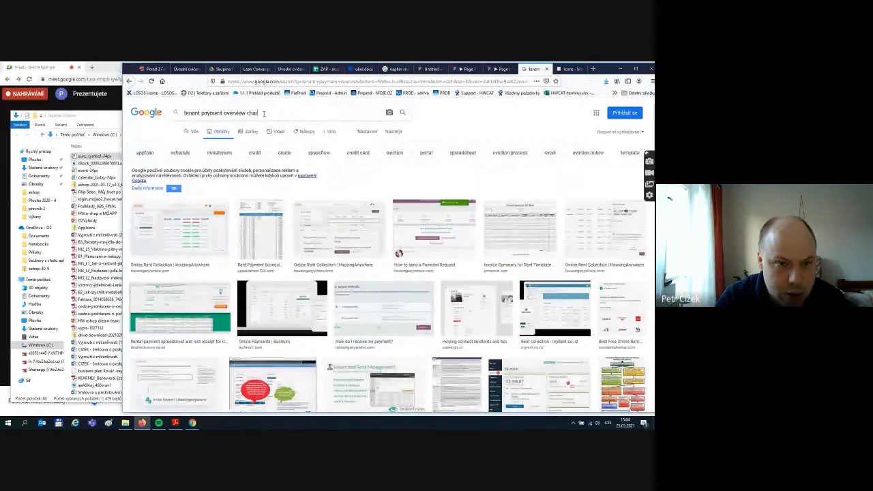
type("rt")
key("Return")
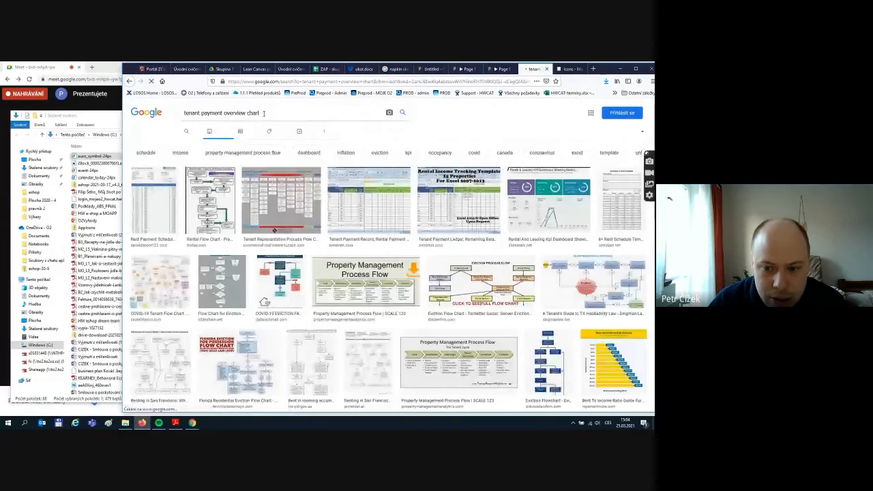
scroll(280, 205, "down", 3)
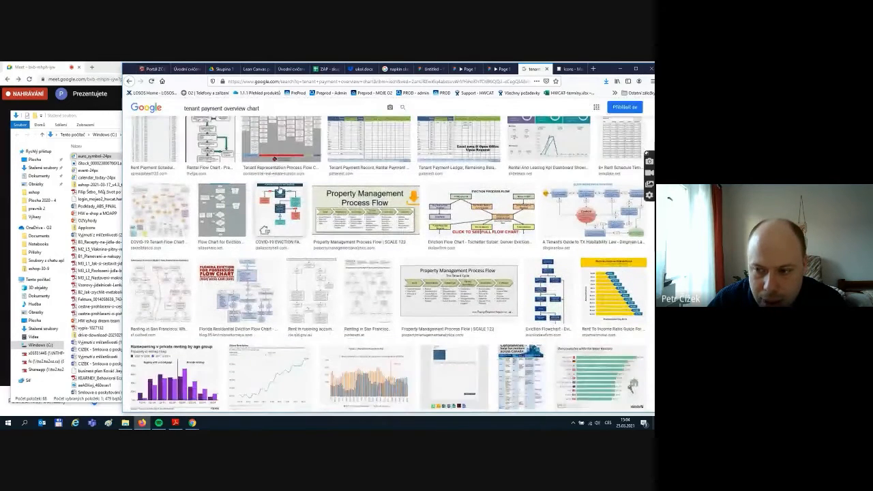
scroll(279, 190, "down", 3)
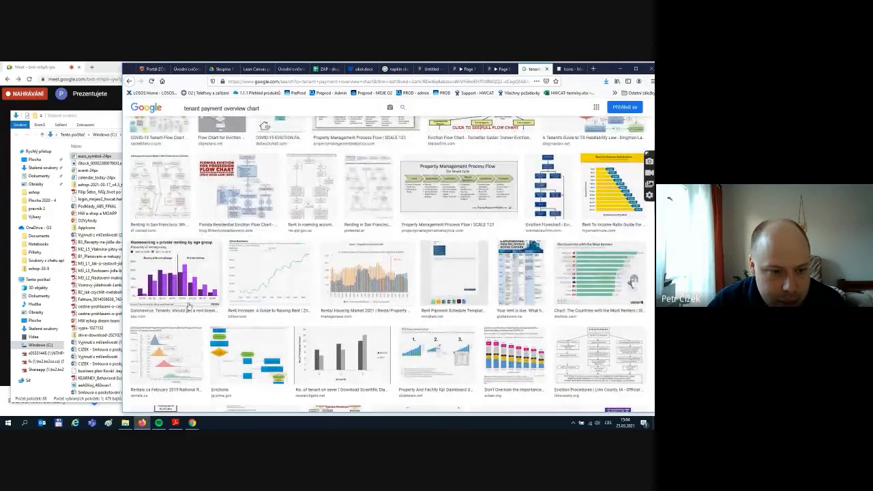
left_click(196, 290)
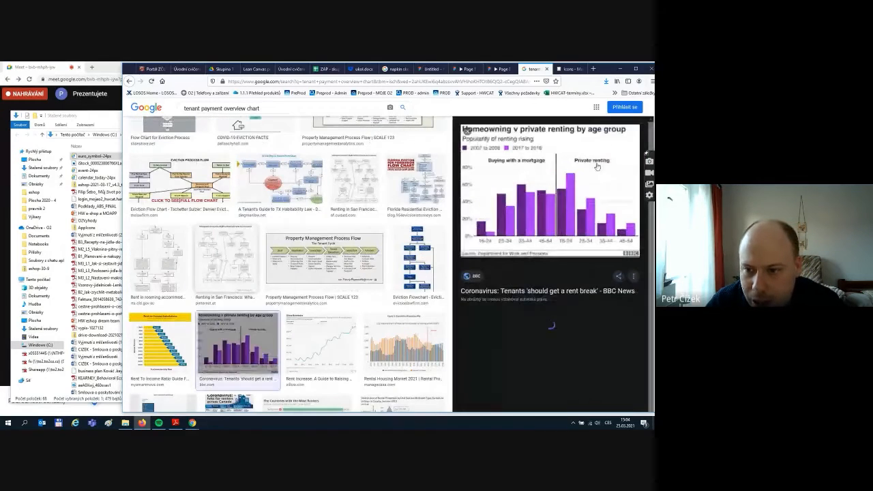
right_click(557, 192)
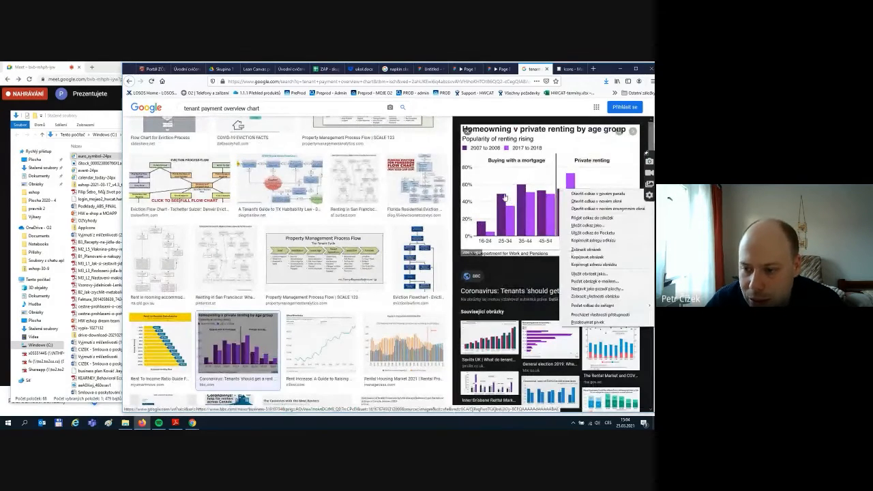
left_click(585, 249)
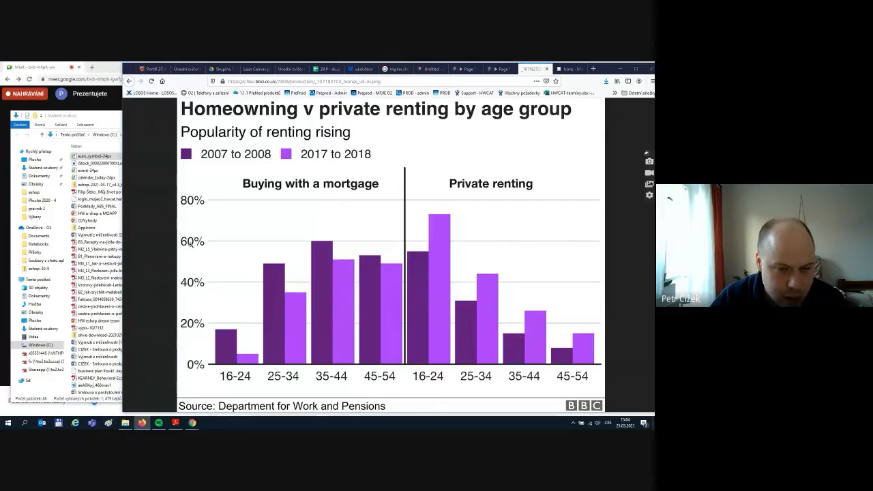
- Paste the screen capture onto a new, maximized Paint canvas
left_click(108, 423)
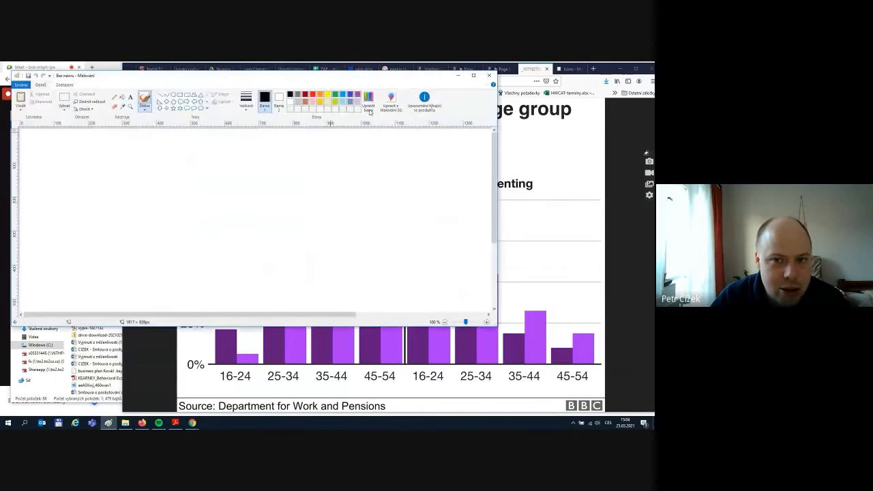
left_click(474, 76)
key("ctrl+v")
scroll(356, 187, "down", 3)
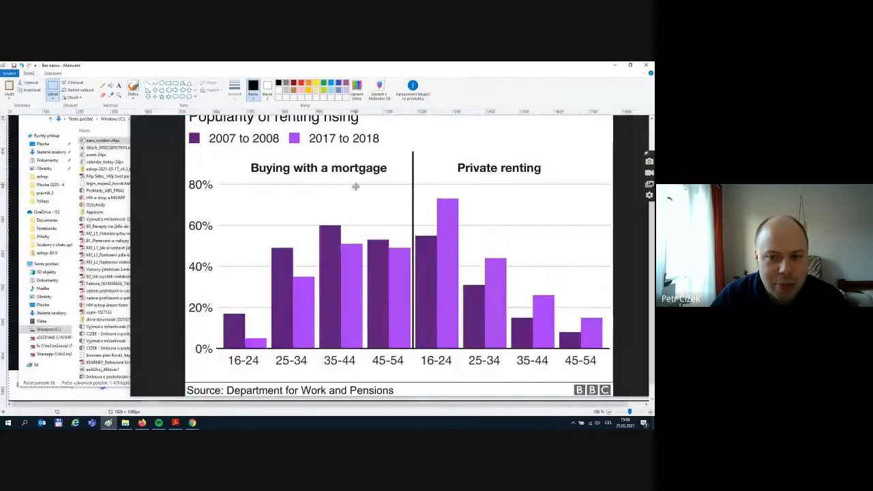
scroll(322, 185, "down", 3)
scroll(330, 191, "up", 3)
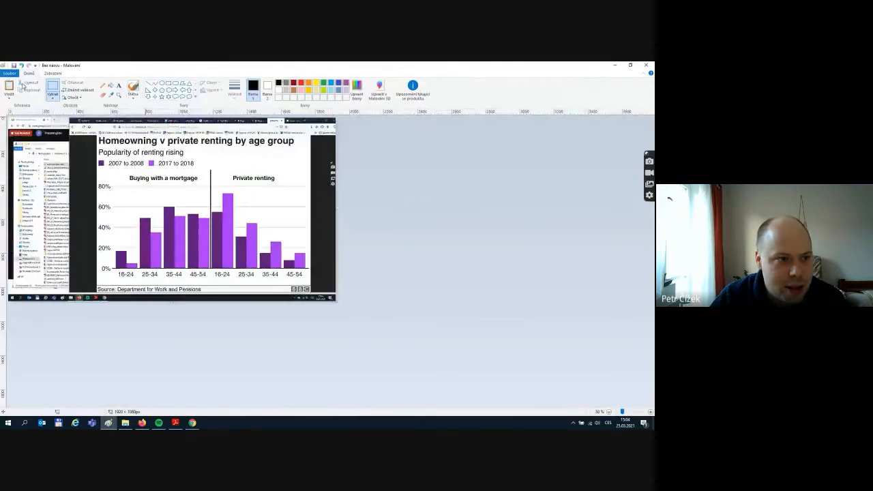
- Select just the bar chart area of the capture, then return to Figma
left_click(53, 89)
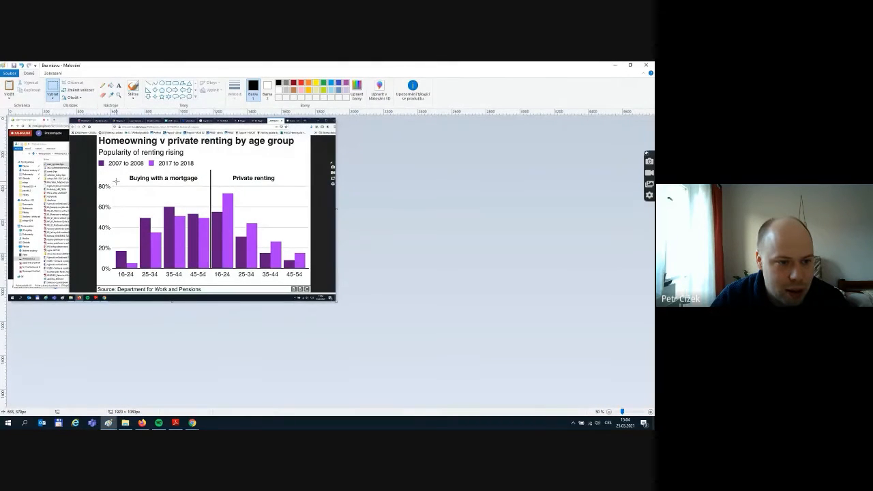
mouse_move(117, 185)
left_mouse_down()
mouse_move(245, 263)
mouse_move(306, 285)
mouse_move(310, 271)
left_mouse_up()
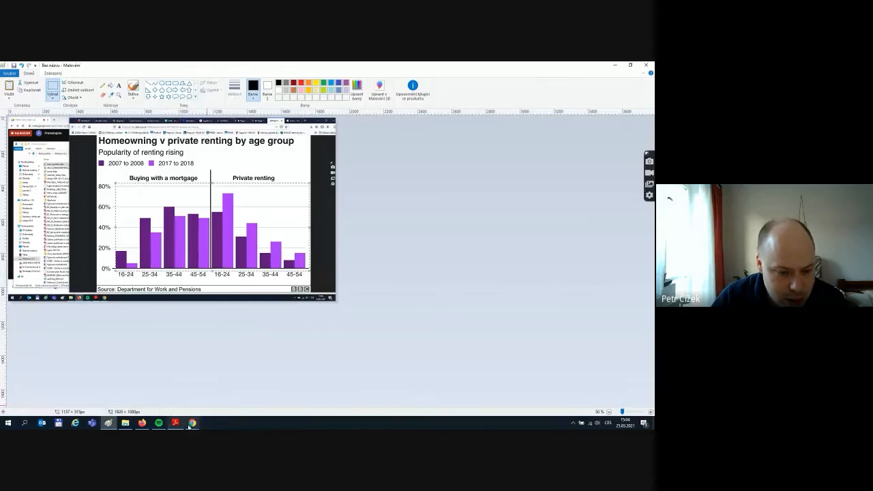
left_click(142, 422)
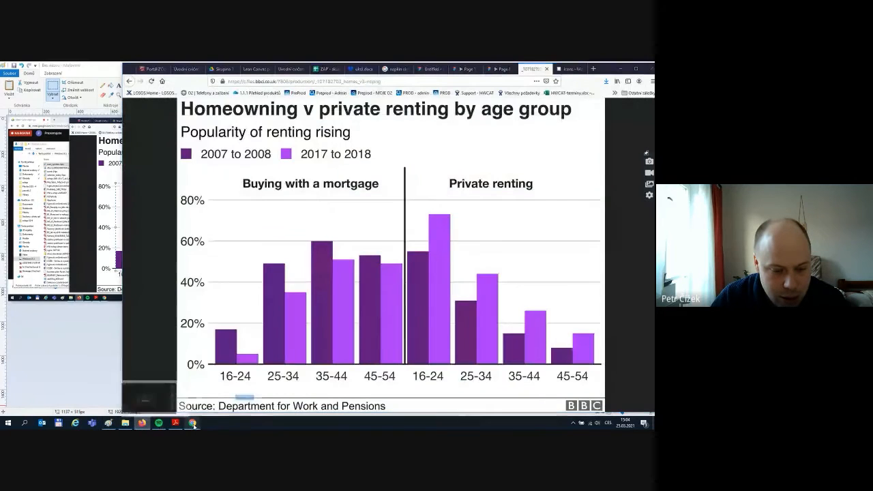
mouse_move(192, 424)
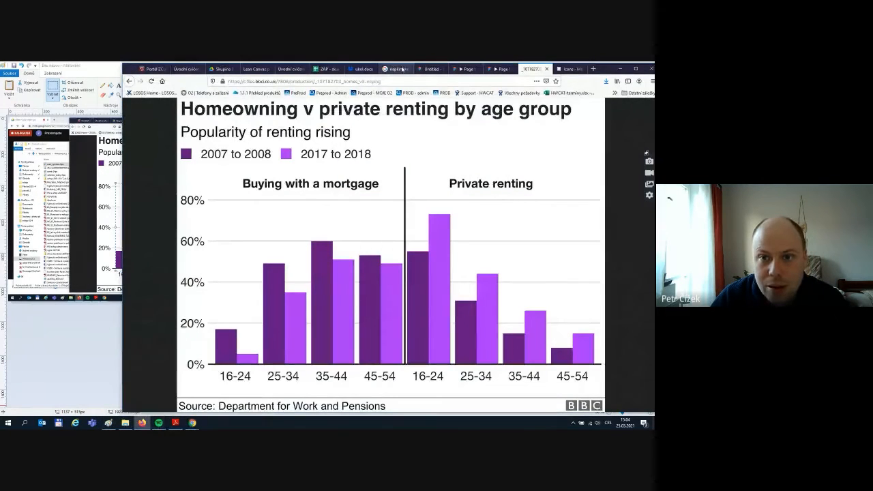
left_click(431, 70)
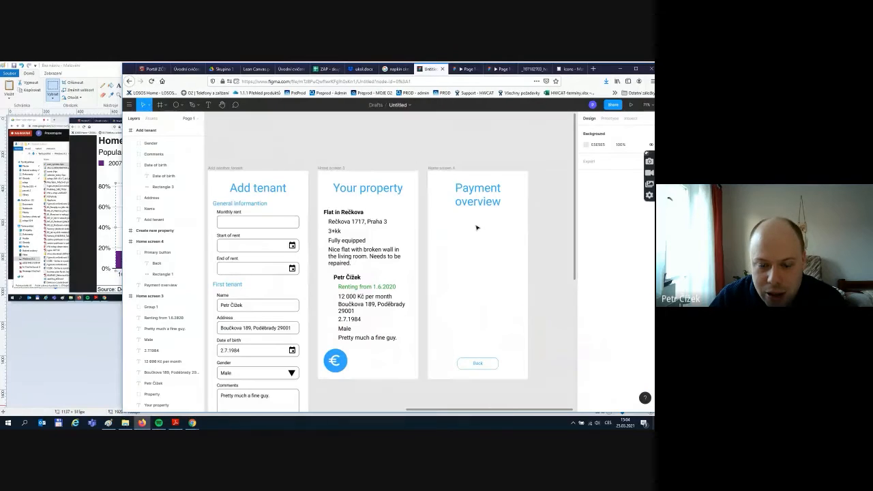
- Paste the chart, shrink and centre it under Payment overview, and raise the Back button beneath it
key("ctrl+v")
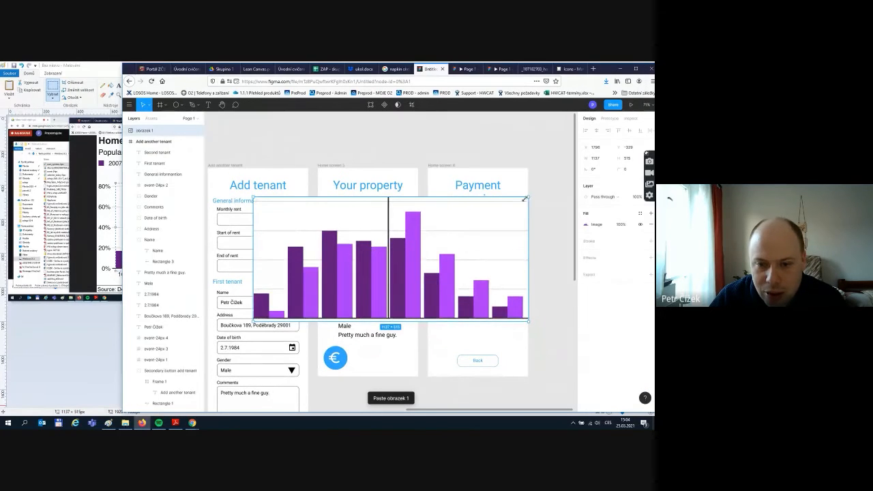
left_click_drag(524, 199, 498, 220)
left_click_drag(492, 232, 510, 224)
left_click(510, 280)
left_click_drag(485, 363, 489, 285)
left_click(488, 286)
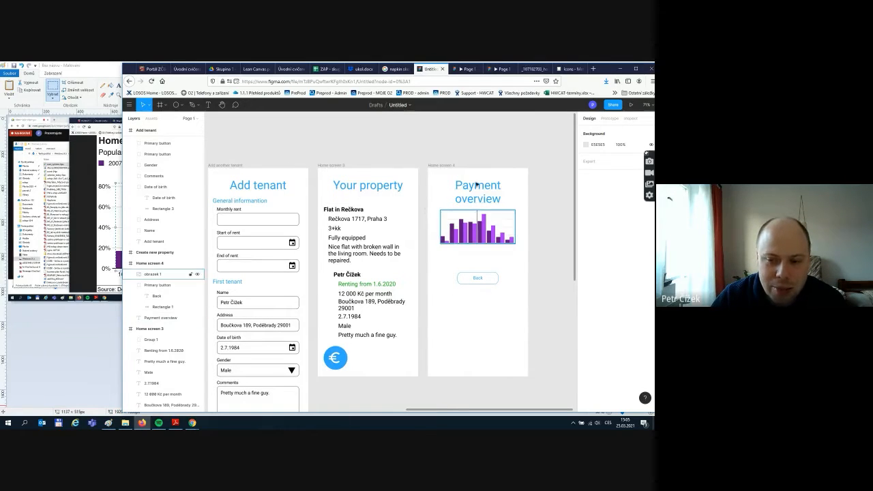
- Nudge the chart slightly lower and the Back button a little higher
left_click_drag(489, 240, 491, 284)
left_click(491, 271)
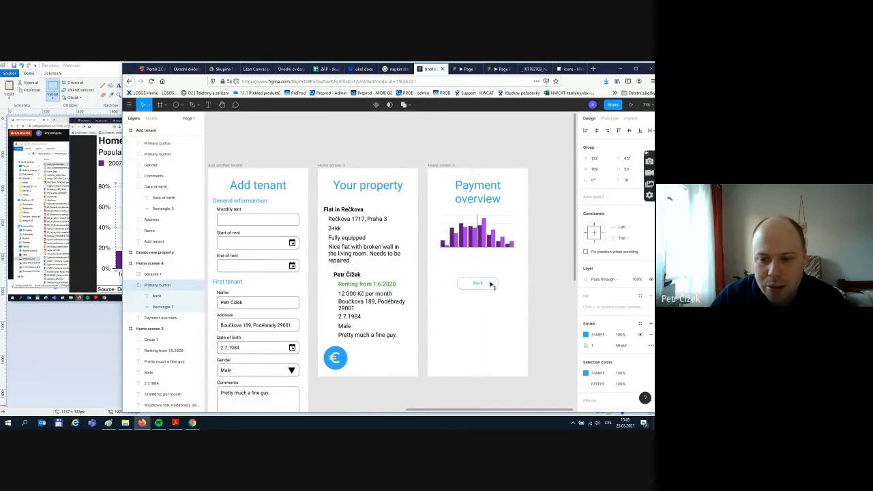
left_click(496, 235)
left_click(520, 268)
left_click_drag(493, 284, 491, 266)
left_click(507, 291)
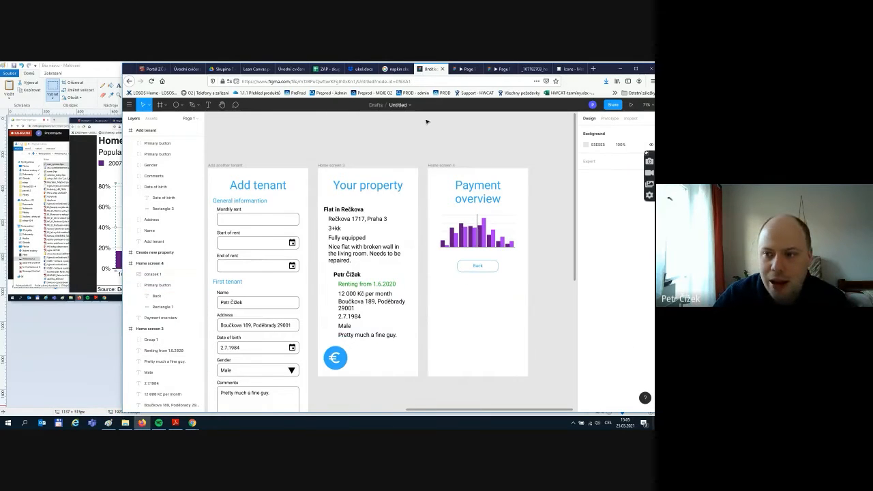
- Link the euro icon on Your property to the Payment overview screen
left_click(609, 119)
left_click(344, 356)
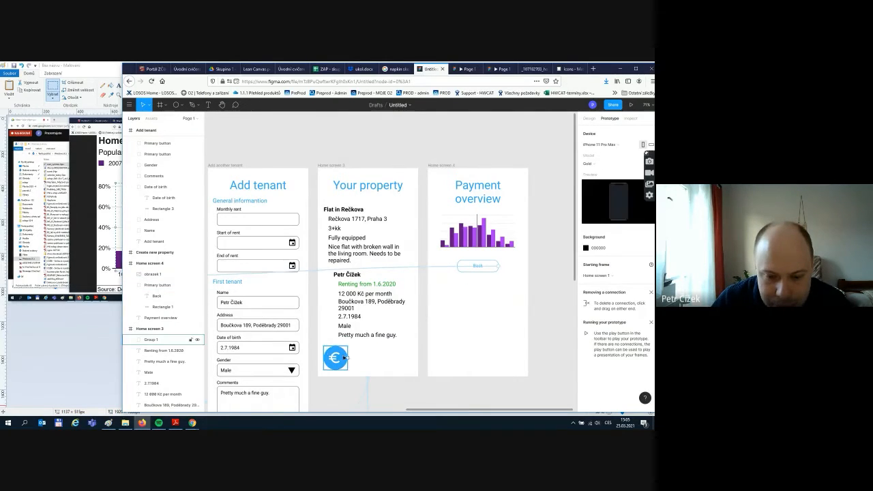
left_click(353, 362)
scroll(357, 362, "down", 1)
left_click(341, 337)
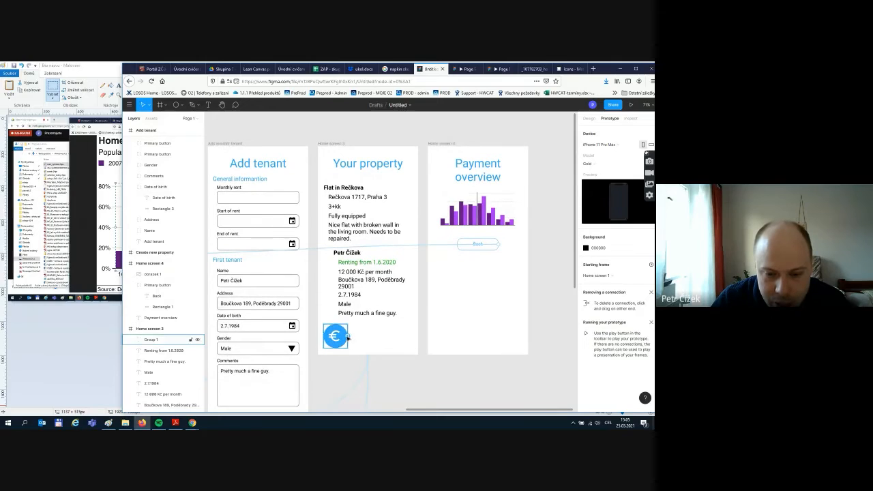
left_click_drag(349, 338, 454, 276)
- Replace the Back button's old link with one to the Your property screen
left_click(493, 247)
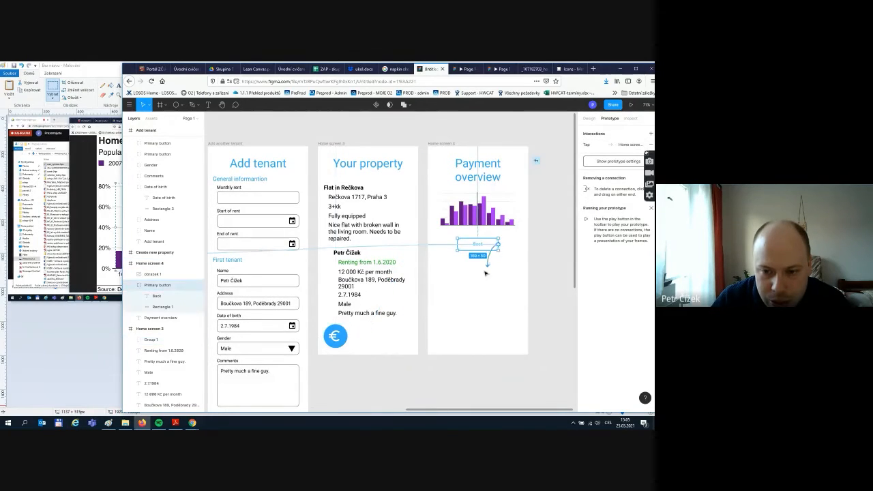
left_click(500, 260)
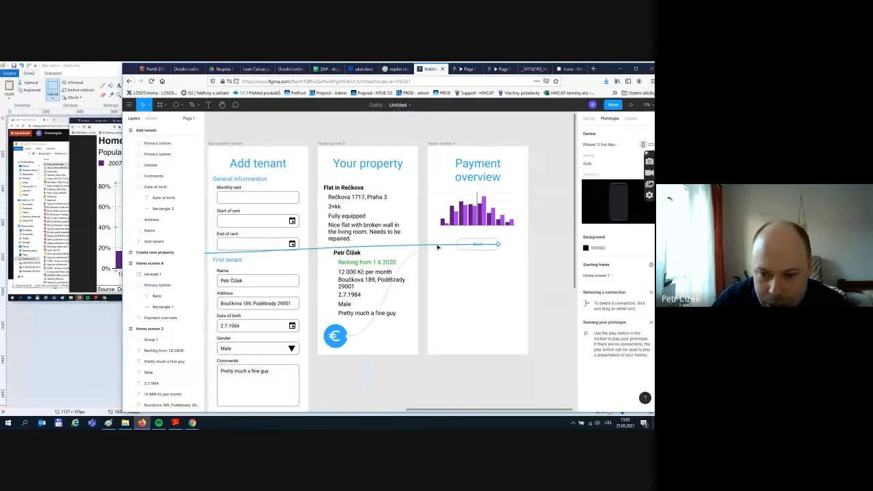
left_click(438, 247)
key("Delete")
left_click_drag(498, 244, 415, 308)
left_click(473, 304)
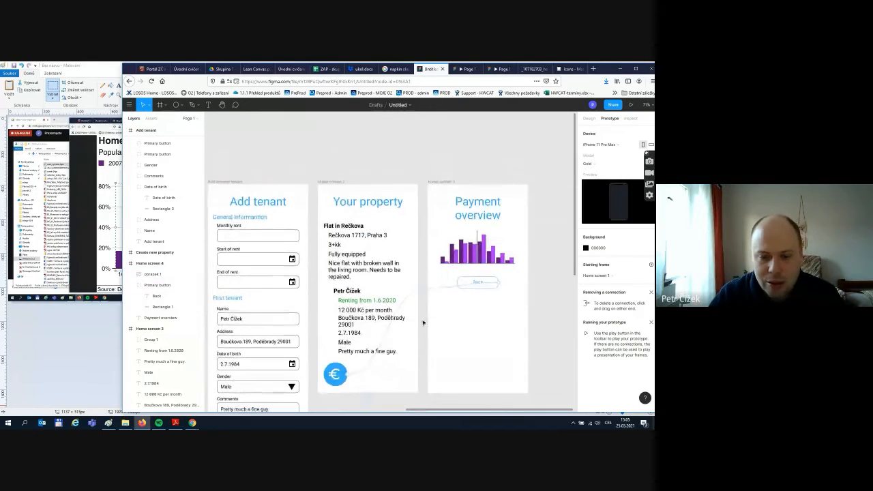
scroll(422, 322, "down", 5)
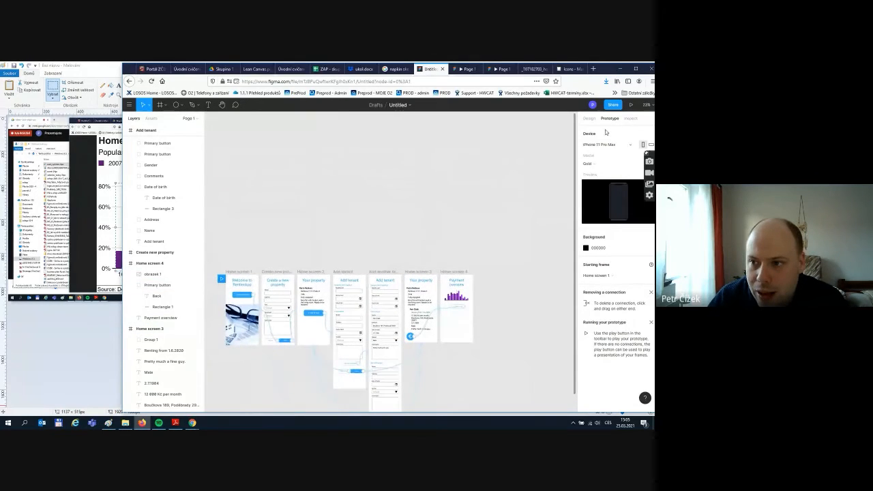
- Preview the prototype, create a property, and open the Add tenant form
left_click(631, 105)
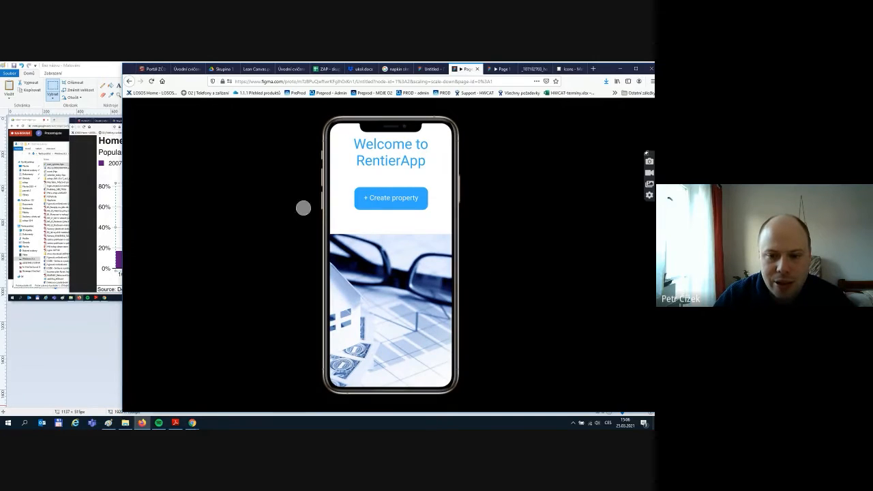
left_click(390, 198)
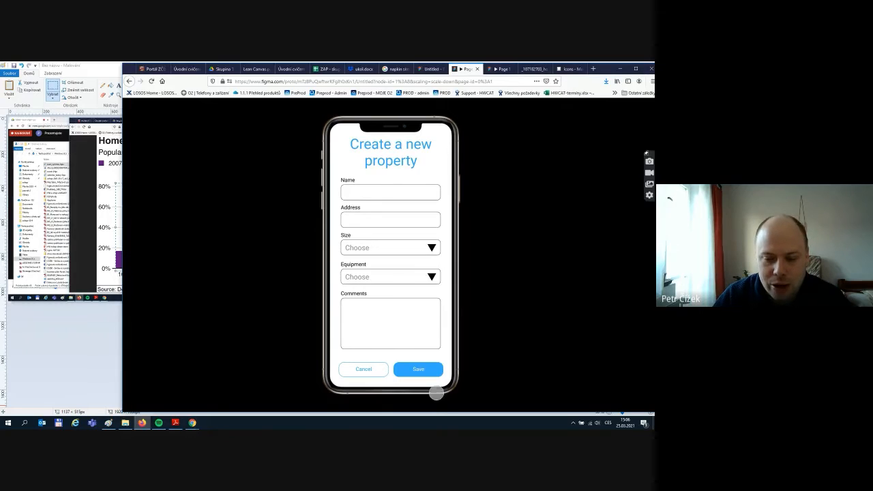
left_click(421, 369)
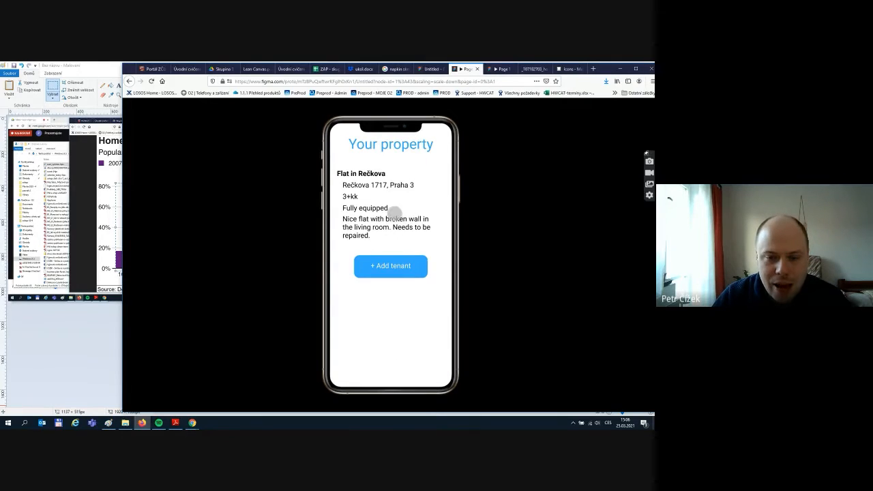
left_click(386, 266)
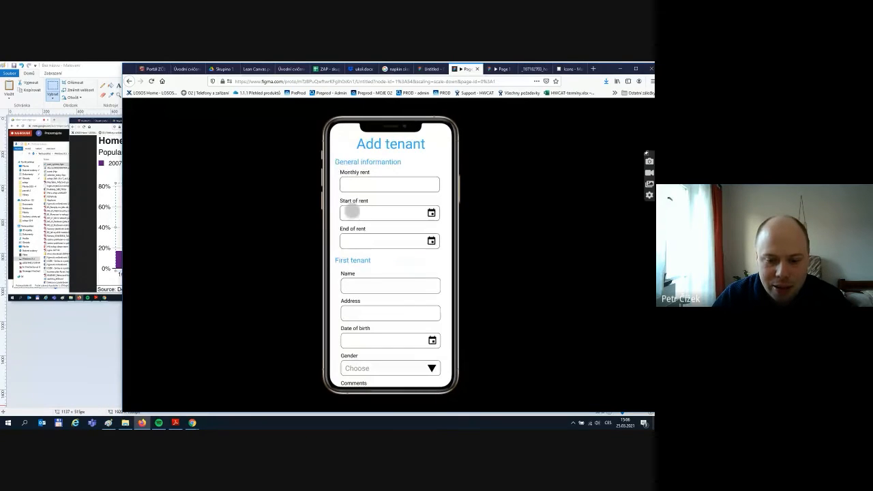
- Save the tenant, open the Payment overview chart via €, go back, and return to the editor
scroll(382, 273, "down", 3)
scroll(387, 301, "down", 2)
scroll(388, 304, "up", 3)
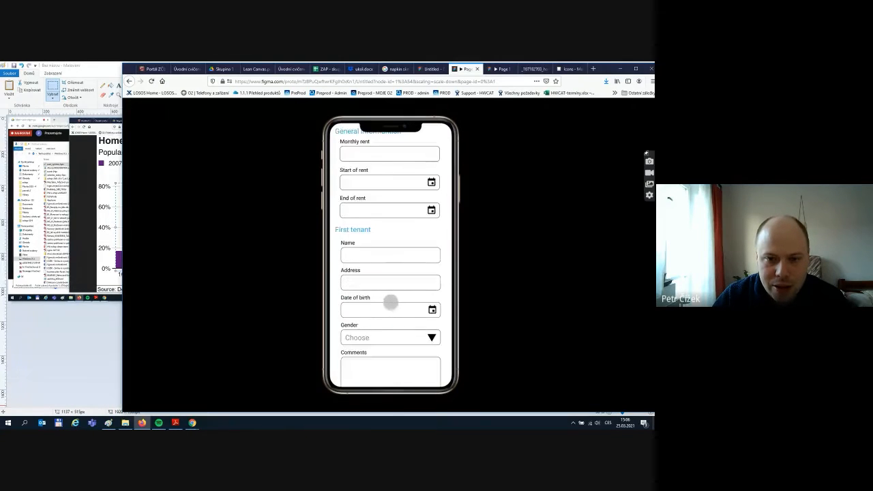
scroll(390, 302, "down", 1)
scroll(392, 296, "down", 3)
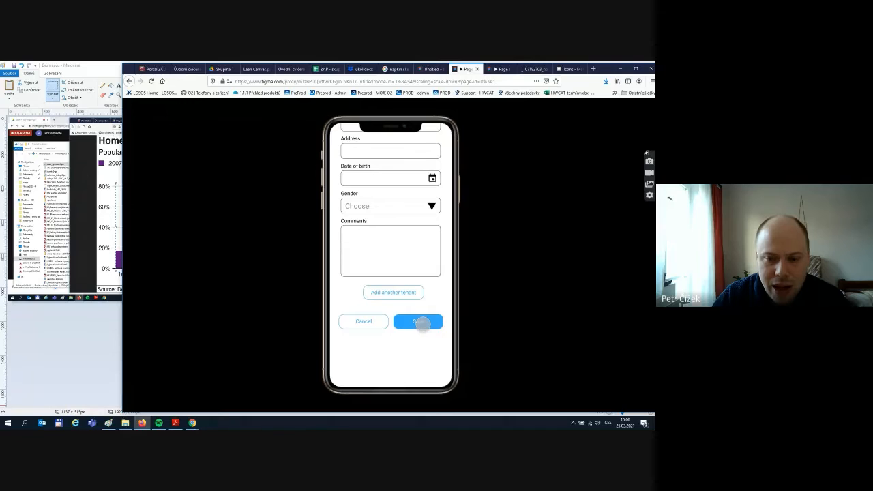
left_click(420, 322)
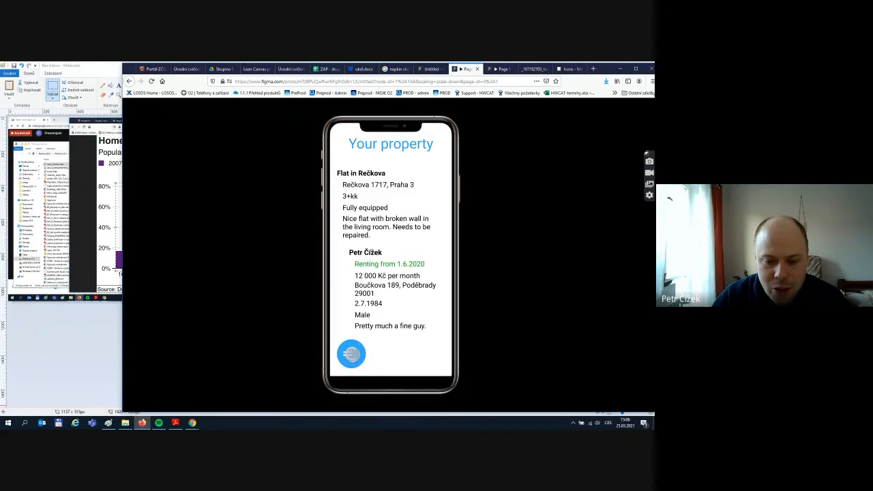
left_click(351, 354)
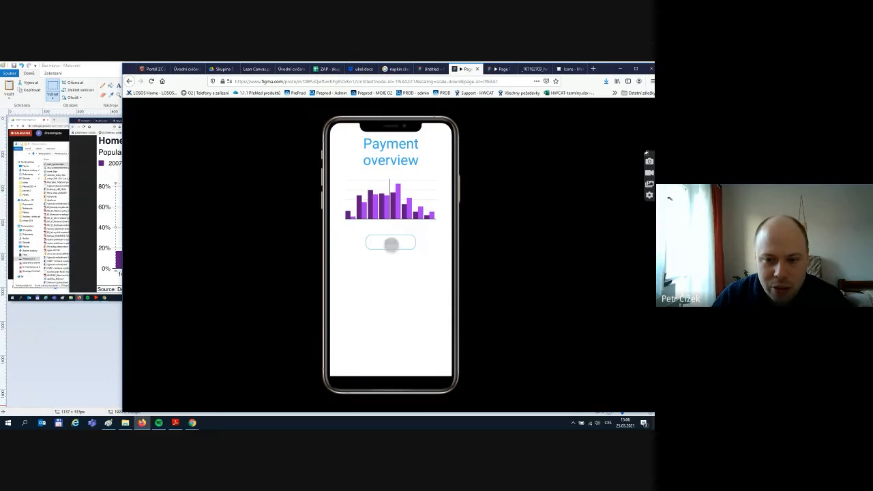
left_click(391, 244)
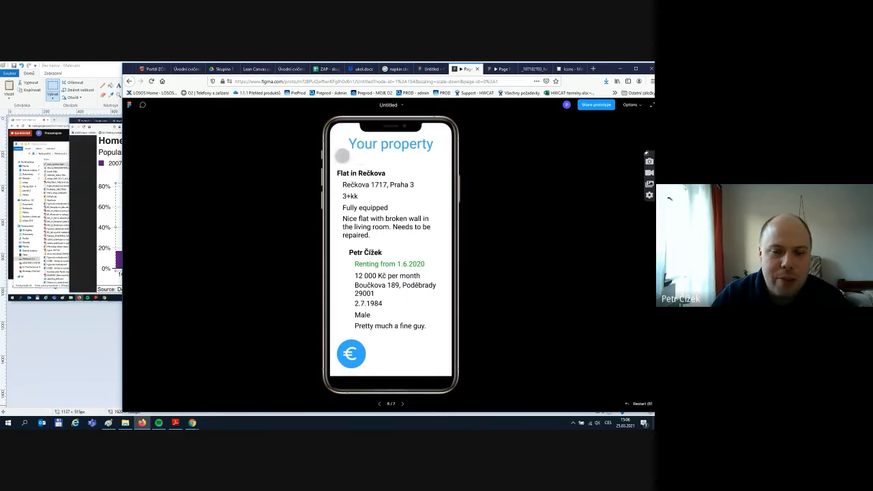
left_click(431, 69)
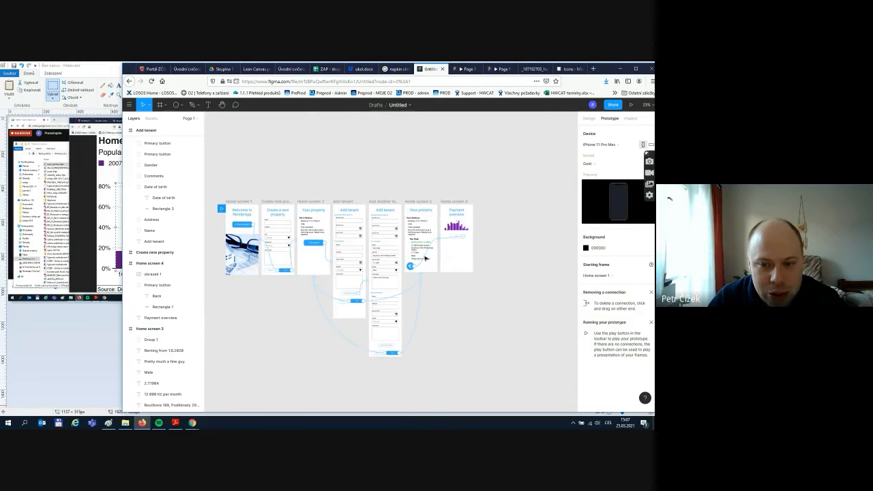
left_click(421, 202)
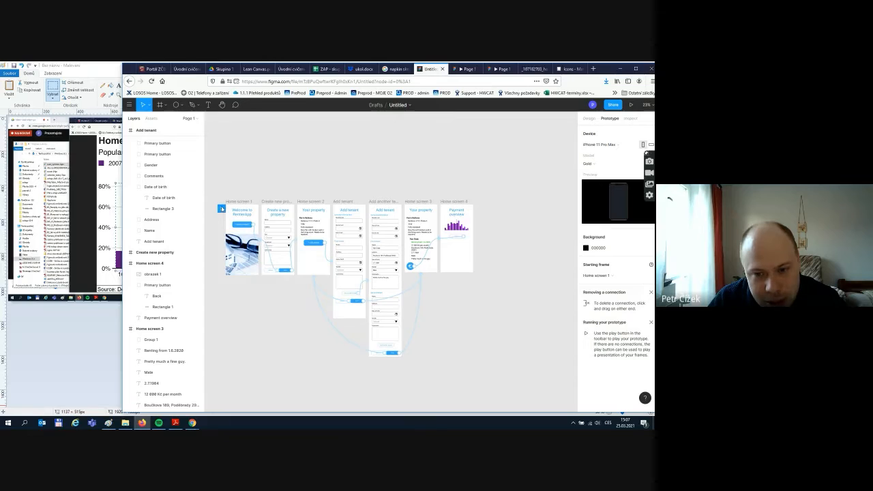
mouse_move(222, 209)
left_mouse_down()
mouse_move(235, 190)
mouse_move(409, 206)
mouse_move(414, 215)
left_mouse_up()
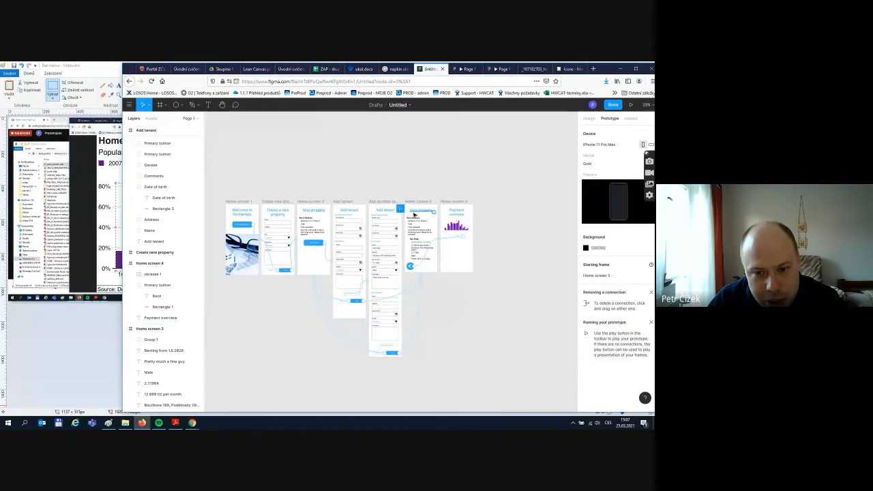
left_click(631, 104)
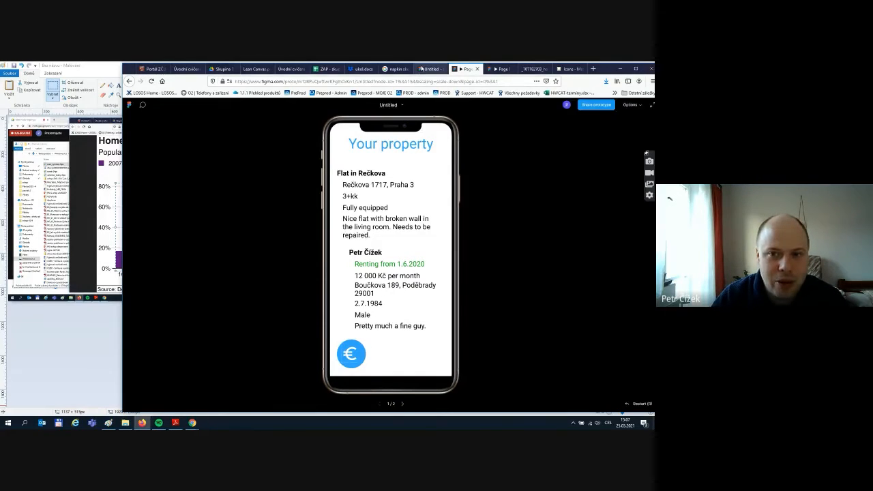
left_click(419, 70)
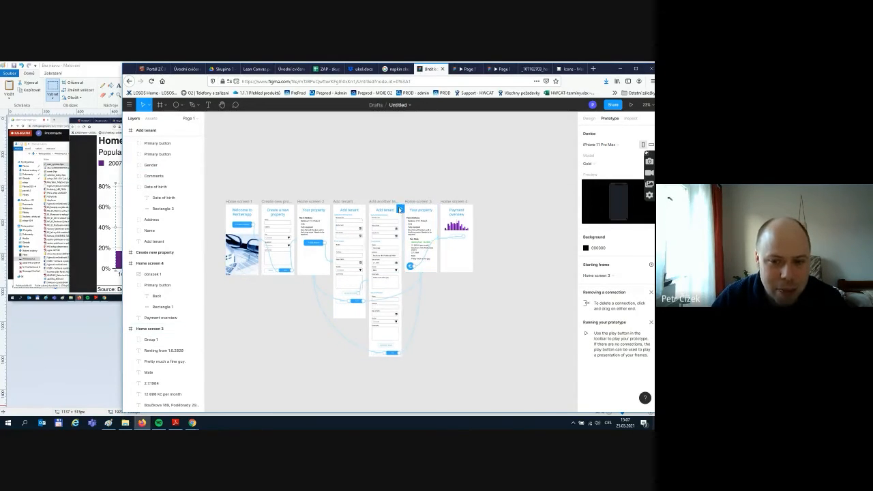
left_click(221, 209)
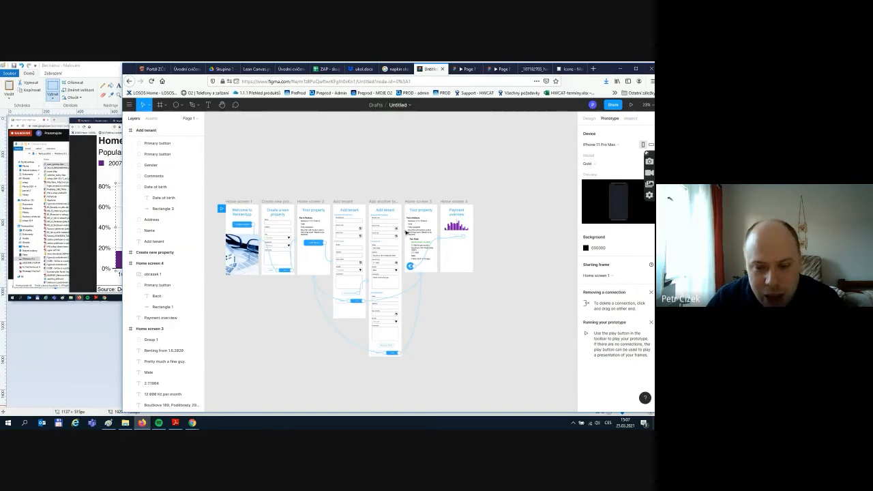
scroll(399, 236, "up", 2)
scroll(402, 235, "up", 5)
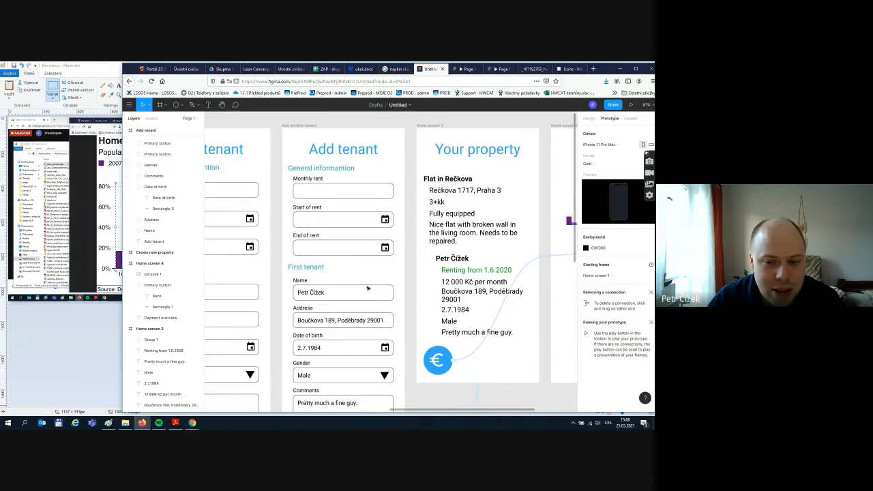
scroll(330, 264, "down", 3)
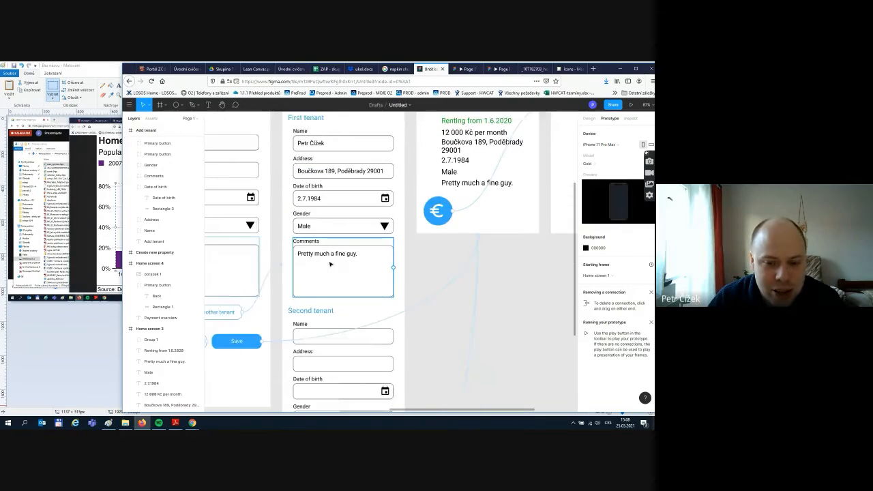
scroll(330, 264, "down", 3)
scroll(360, 266, "down", 4)
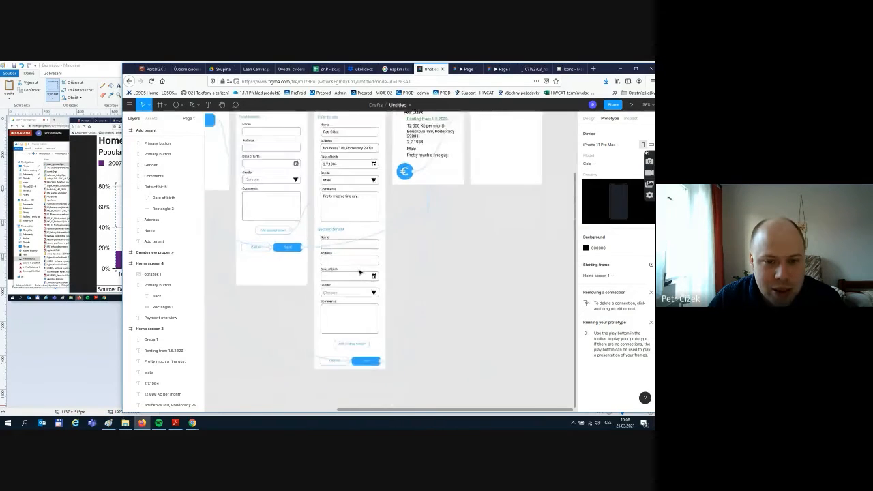
scroll(360, 272, "down", 3)
scroll(356, 272, "up", 3)
scroll(353, 273, "down", 1)
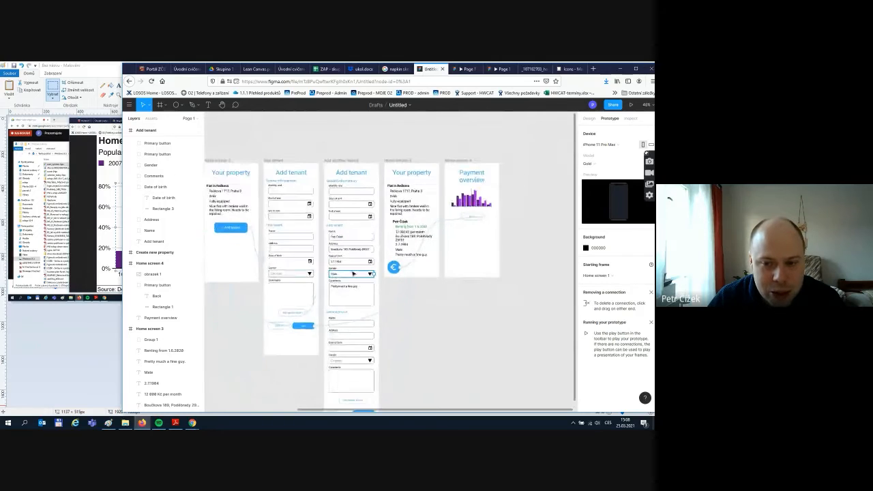
scroll(291, 308, "up", 1)
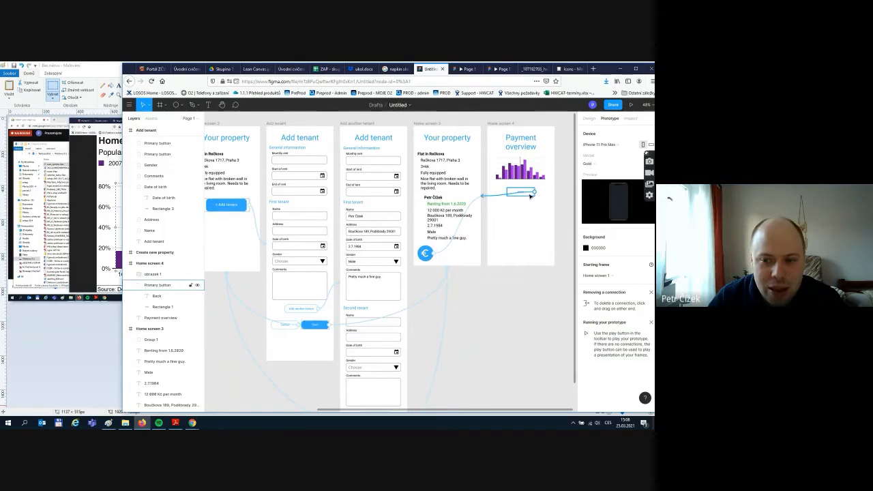
scroll(436, 290, "down", 3)
scroll(311, 348, "up", 1)
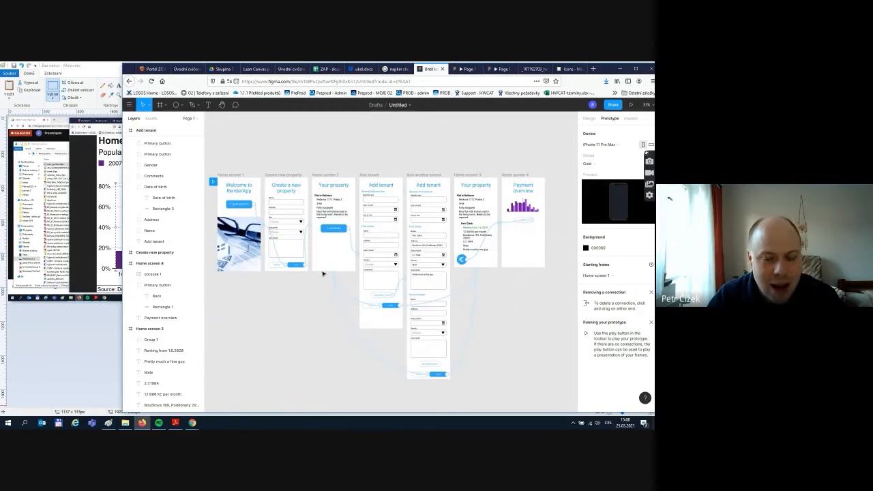
scroll(304, 321, "down", 1)
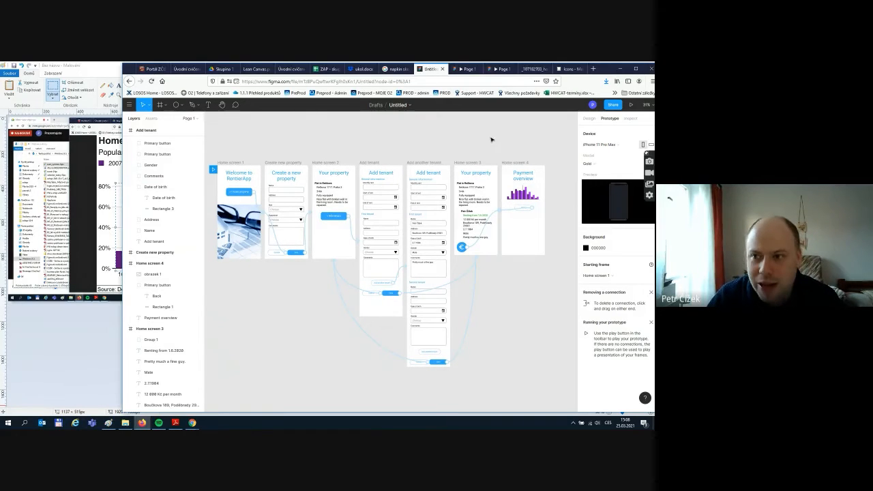
- Keep 'Anyone with the link' at 'can view' and copy the file's share link
left_click(614, 105)
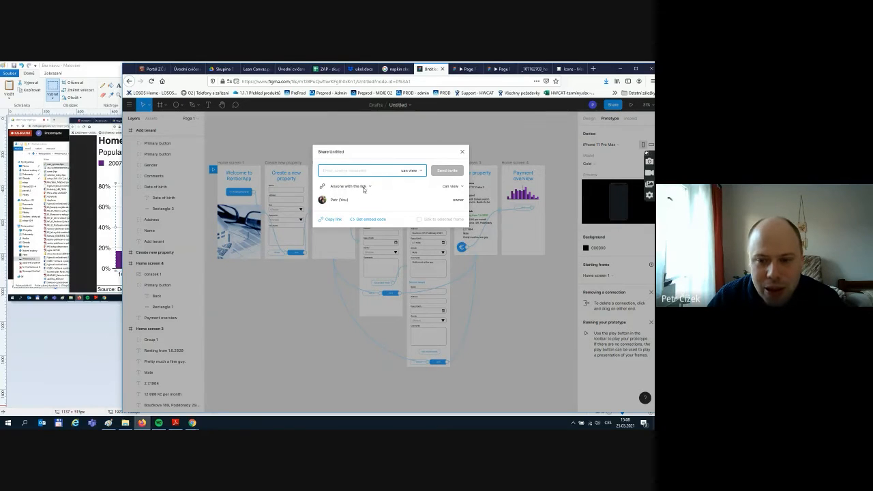
left_click(464, 187)
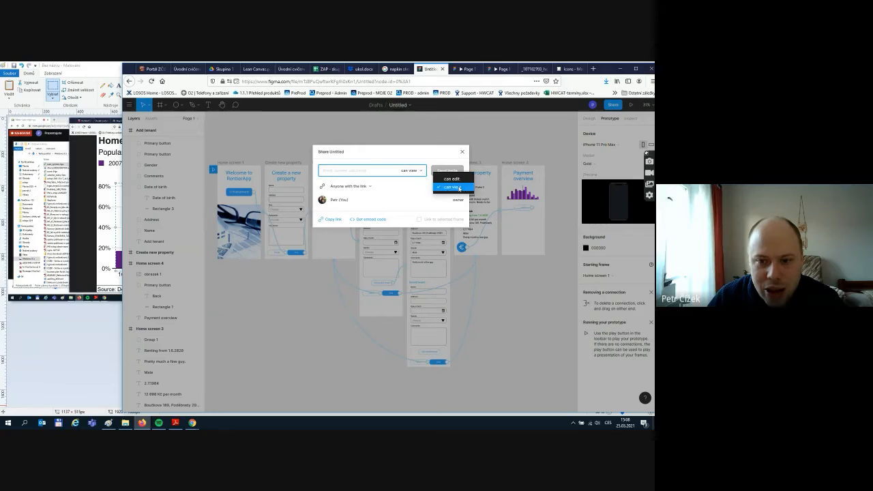
left_click(394, 194)
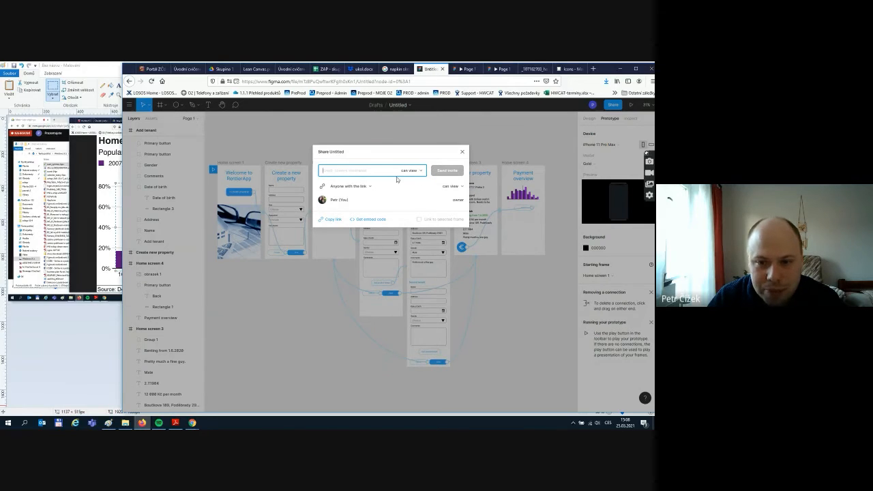
left_click(331, 220)
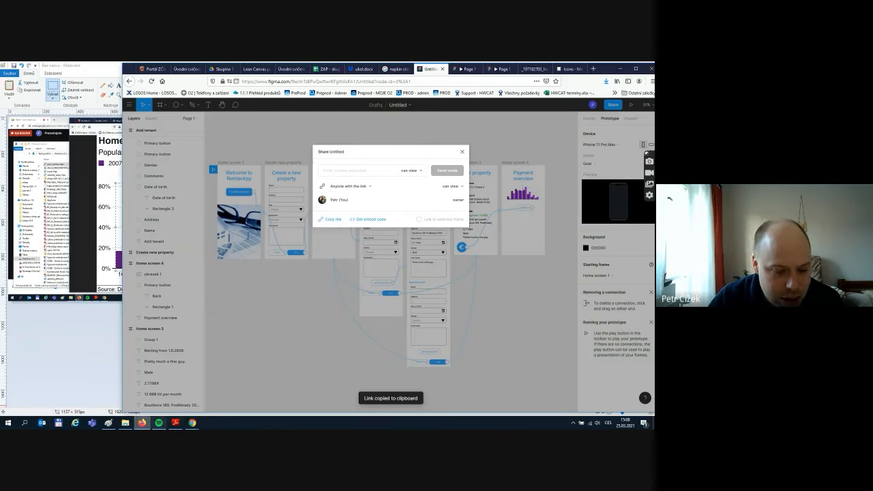
mouse_move(192, 424)
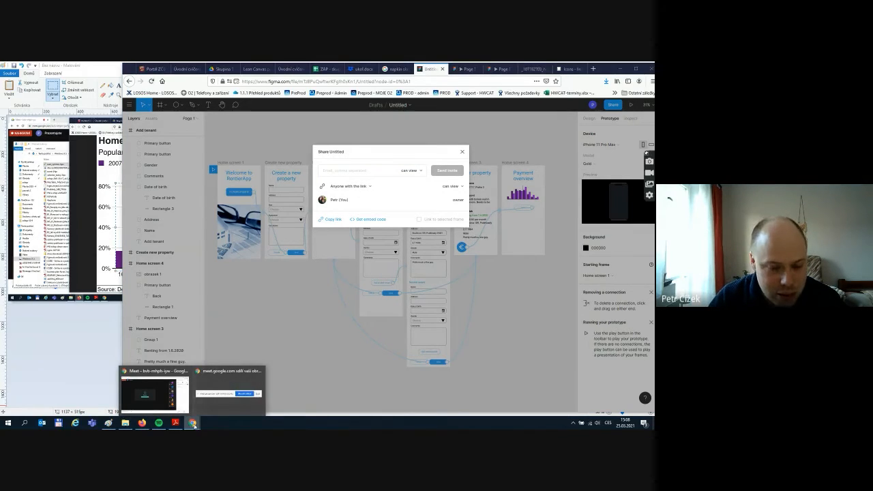
- Send the copied Figma link in the Google Meet chat and close Figma's Share dialog
left_click(166, 407)
left_click(551, 374)
key("ctrl+v")
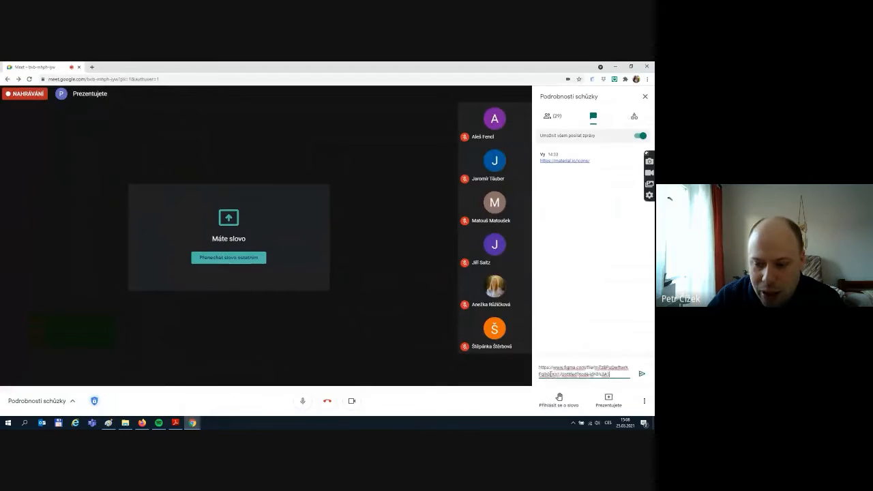
key("Return")
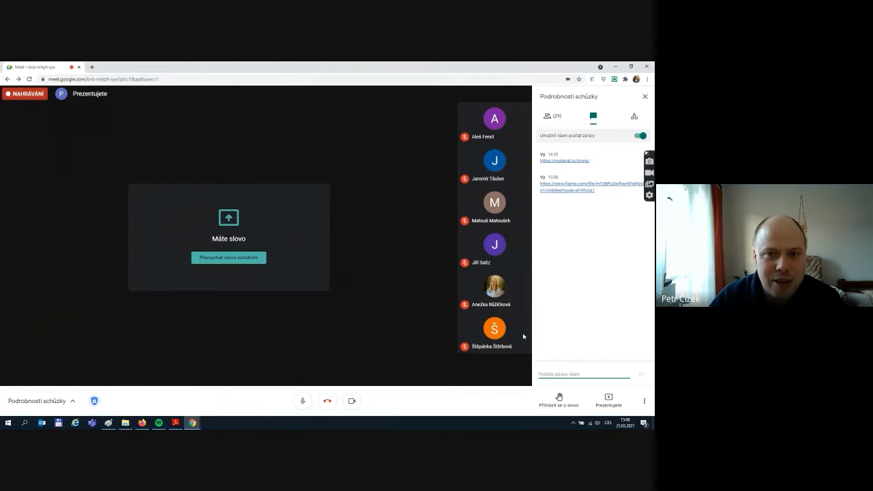
key("alt+Tab")
left_click(462, 153)
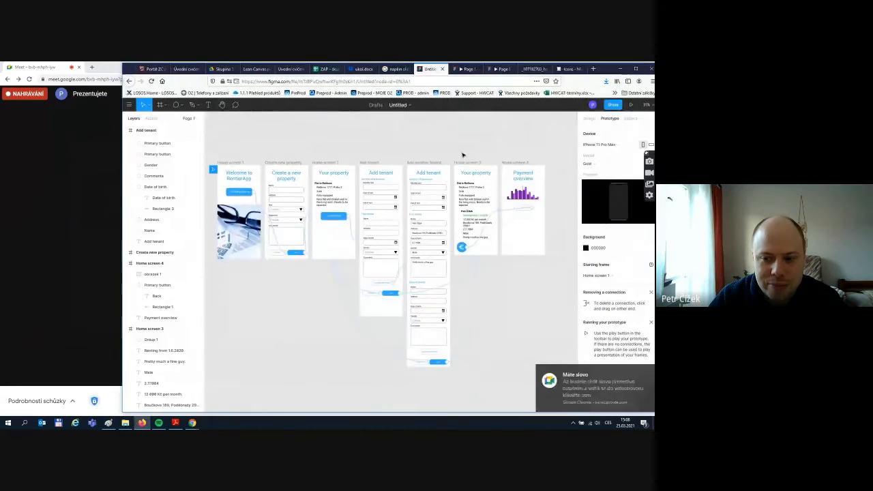
key("alt+Tab")
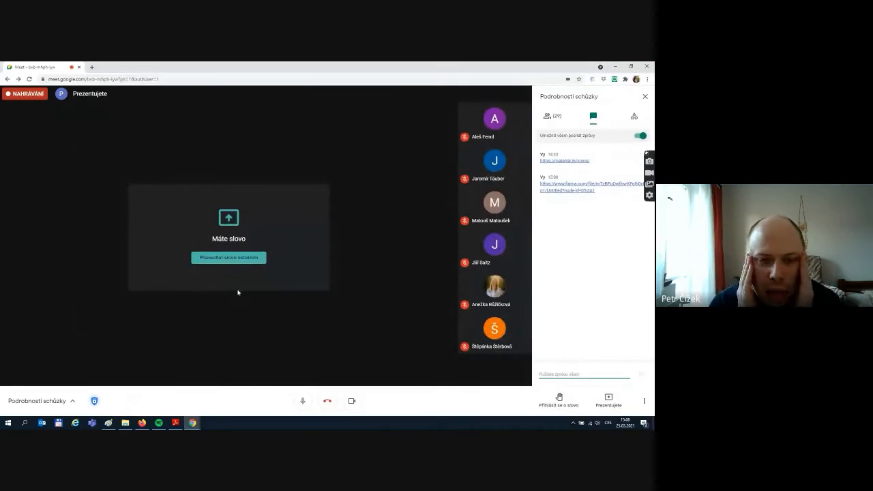
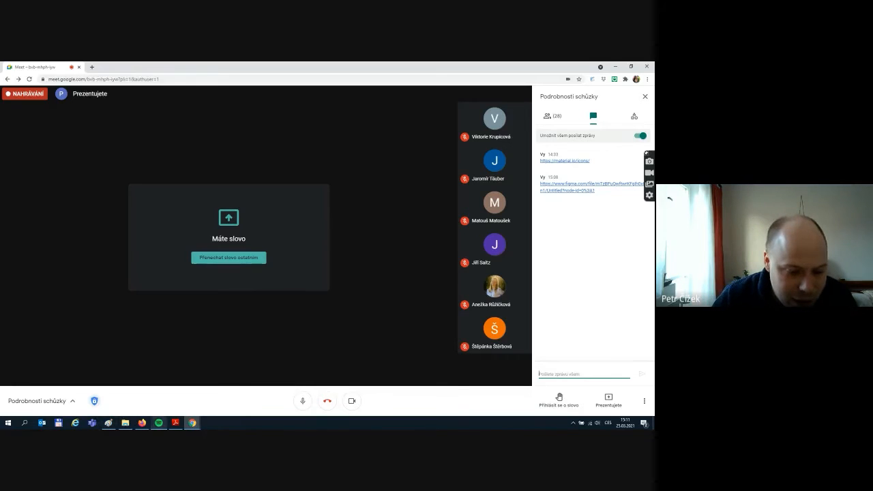
- Bring the Firefox window with the Figma RenterApp prototype in front of Google Meet
left_click(141, 424)
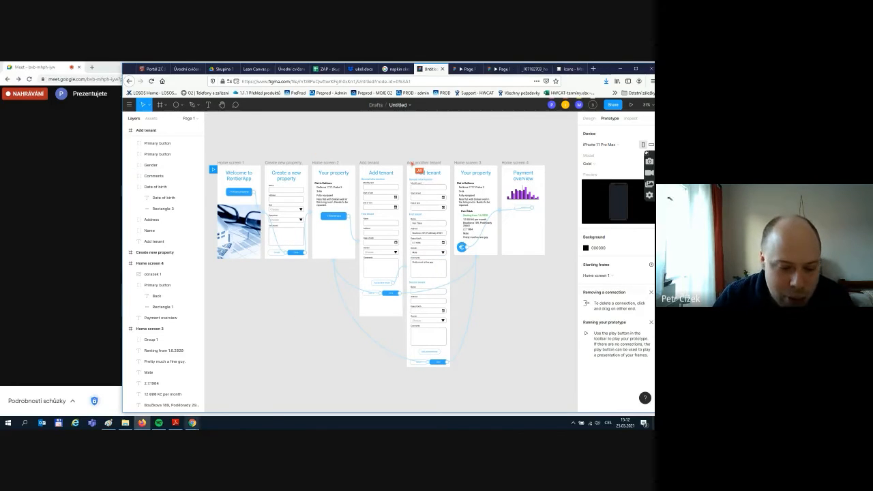
- Return to the Google Meet call through Chrome's window preview, with the chat showing the Figma link
mouse_move(192, 423)
left_click(251, 374)
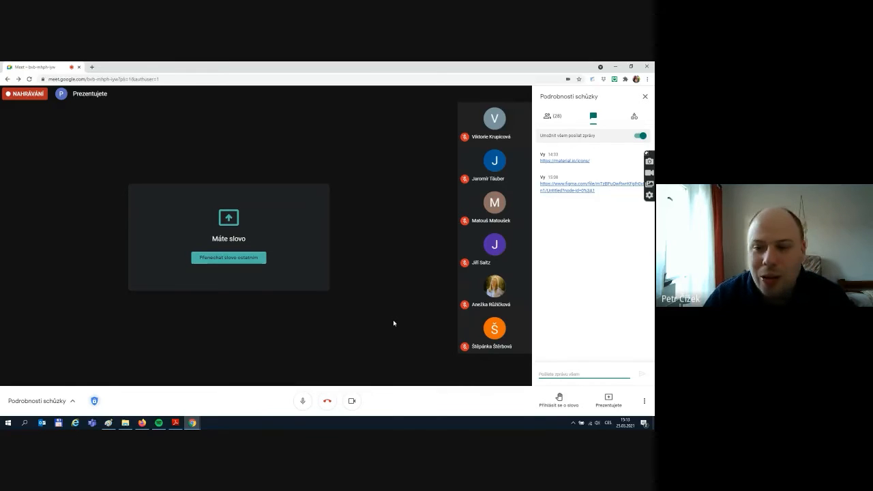
- Stop the meeting recording (Zastavit nahrávání) from Google Meet's More options menu
left_click(645, 402)
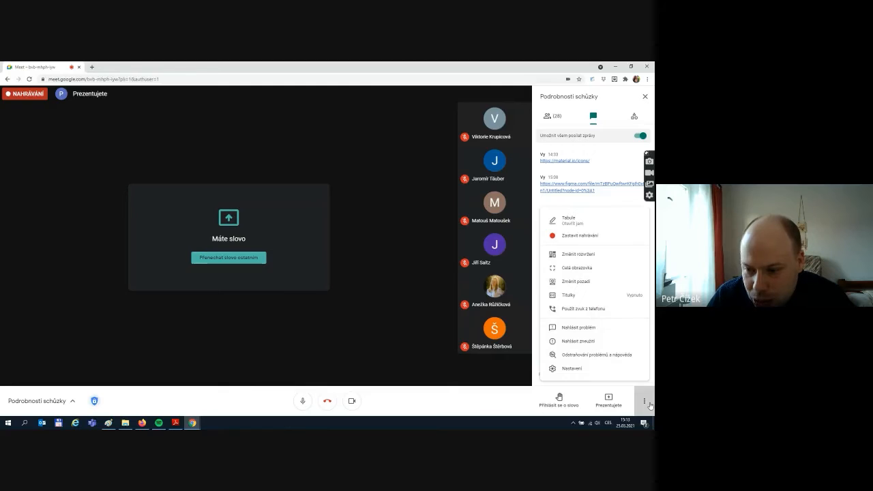
left_click(579, 235)
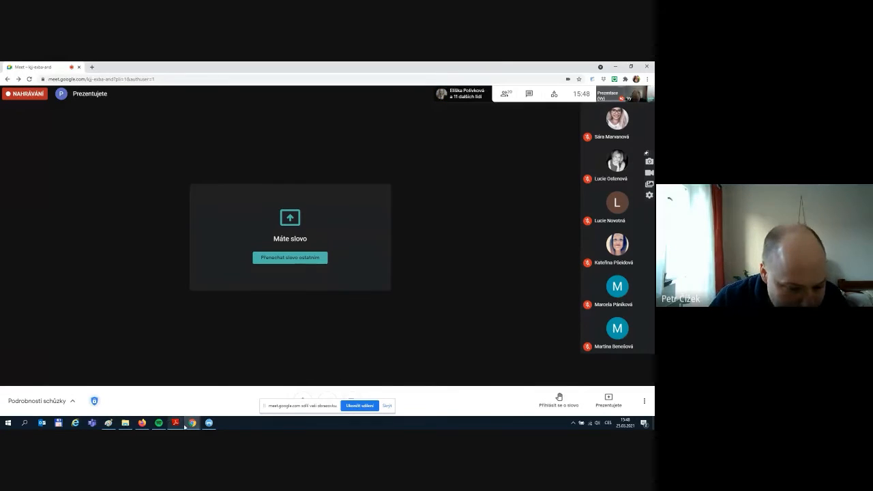
- Bring Firefox forward and switch to the 'Untitled - Figma' prototype tab
mouse_move(142, 423)
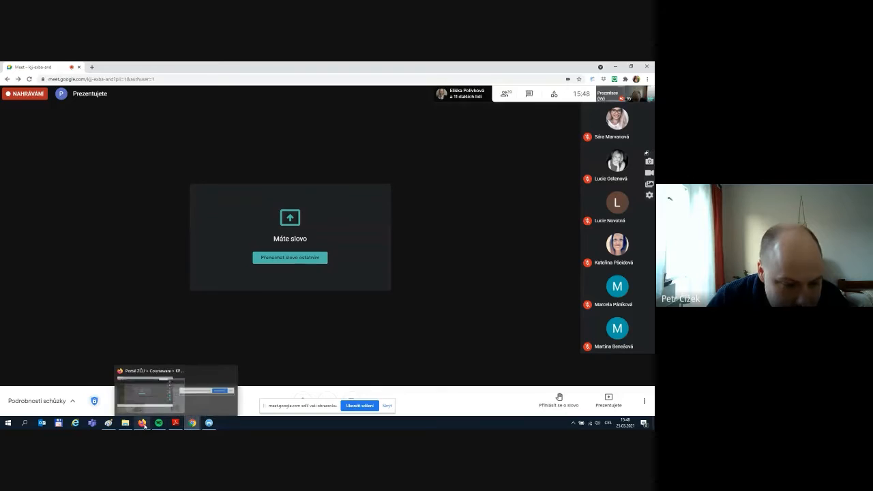
left_click(142, 423)
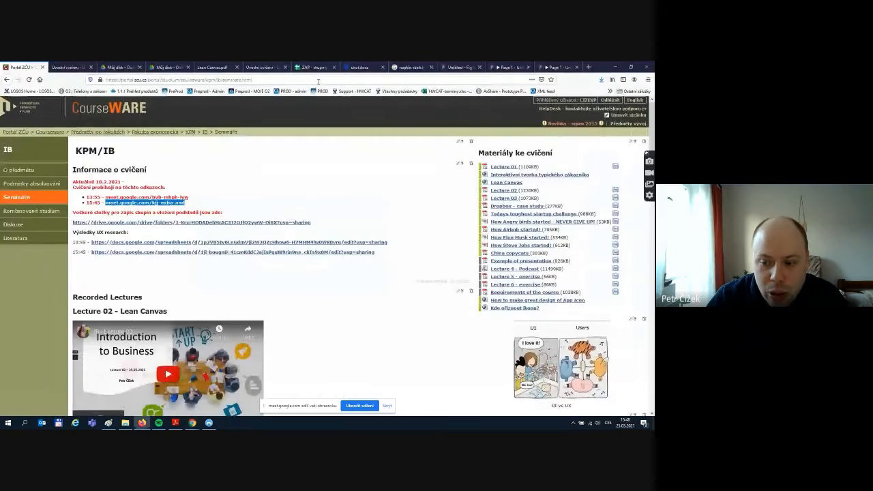
left_click(459, 68)
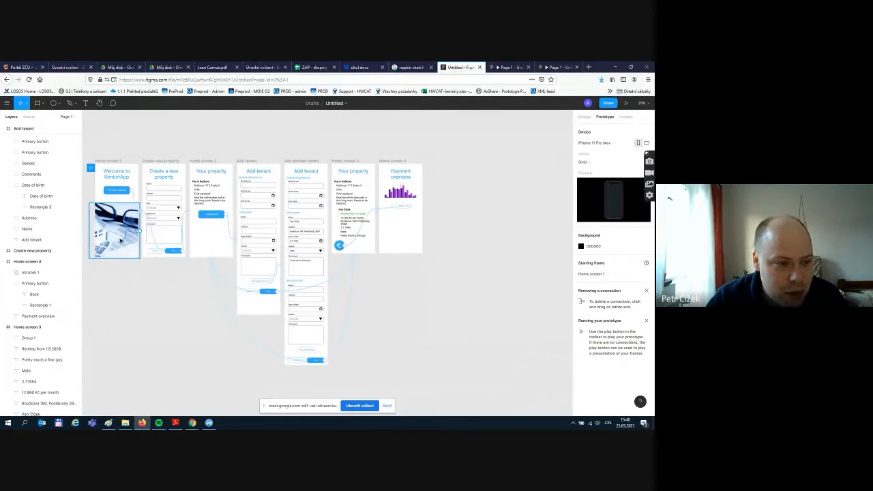
- Go from the prototype back to the Drafts file list using Figma's main menu
left_click(7, 103)
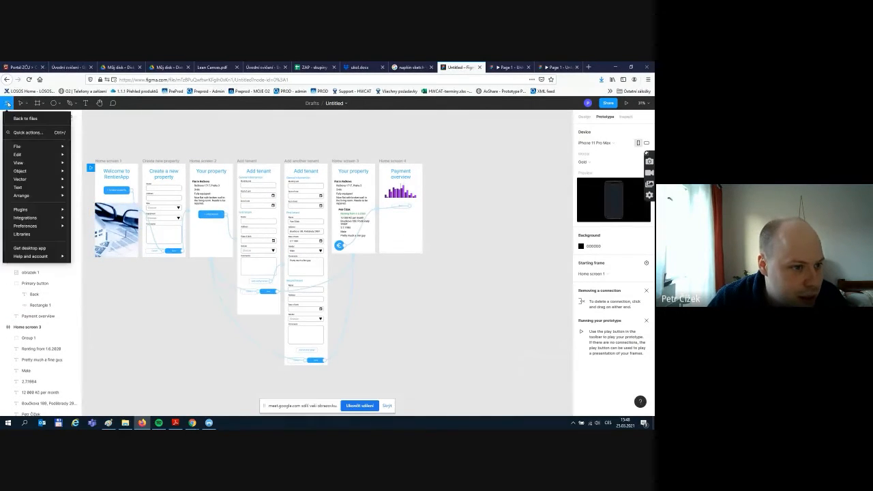
left_click(13, 118)
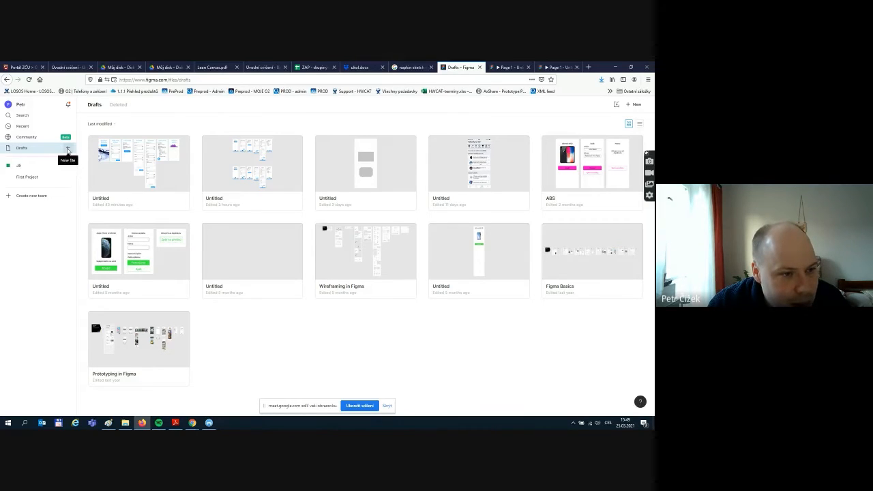
- Start a new file beside Drafts and create it as a Blank canvas
left_click(67, 149)
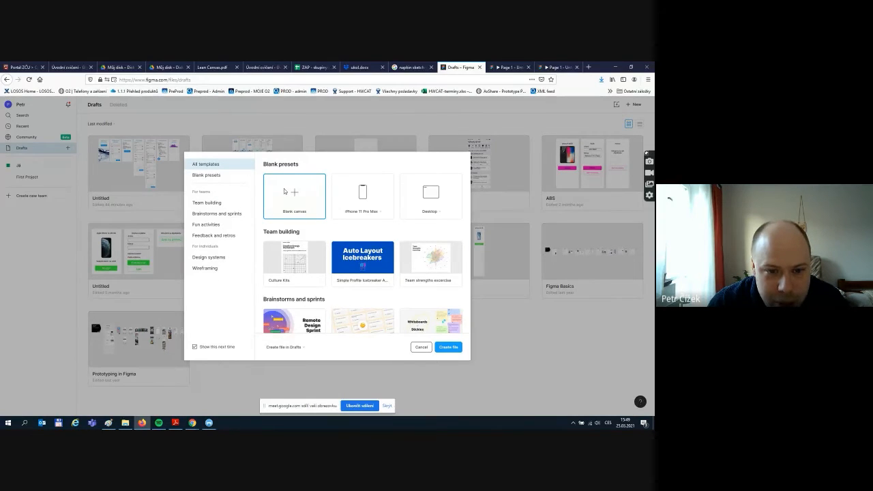
left_click(453, 348)
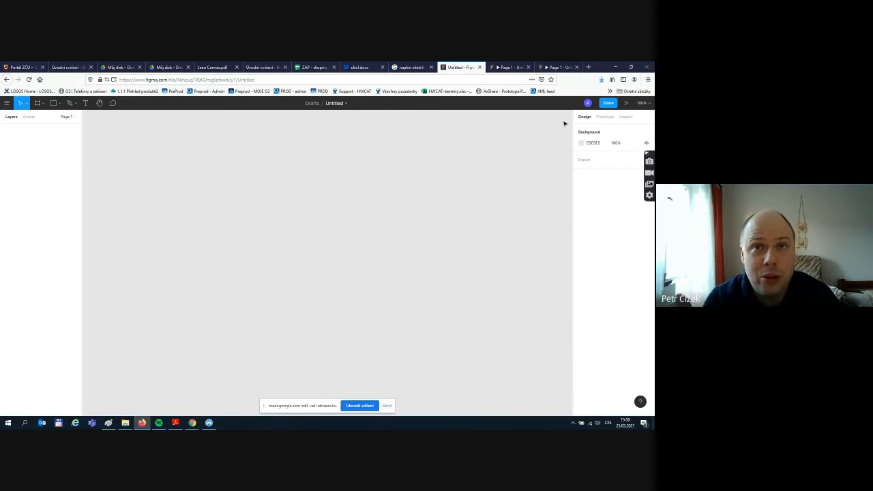
- Place a 414 × 896 iPhone 11 Pro Max frame from the Frame tool presets
left_click(38, 104)
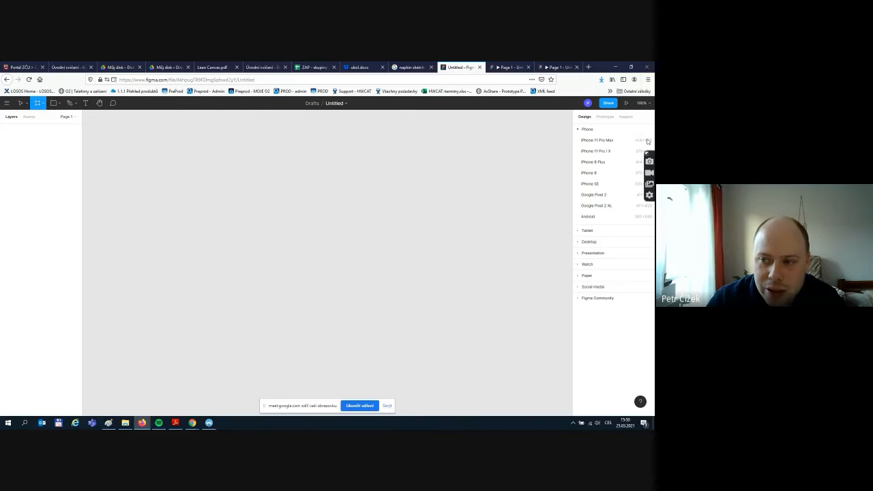
left_click(597, 139)
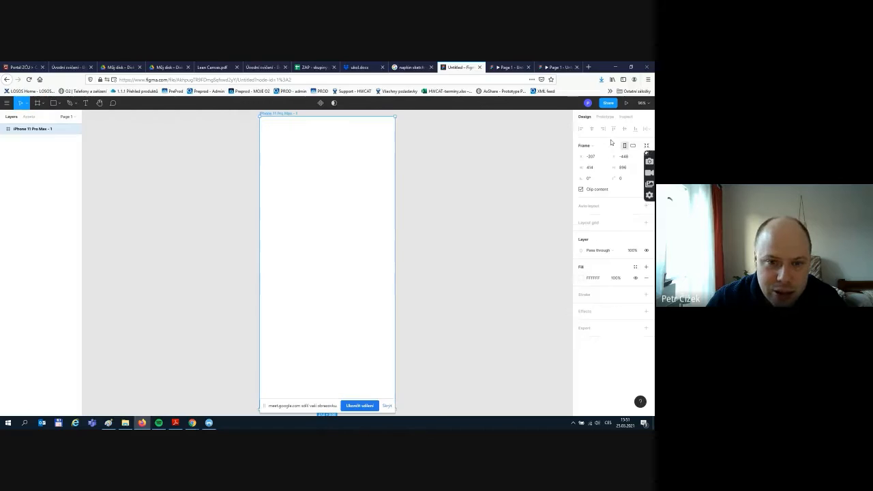
- Hide the screen-sharing notice bar and scroll-zoom around the iPhone frame
left_click(386, 405)
scroll(298, 153, "up", 1)
scroll(369, 335, "down", 1)
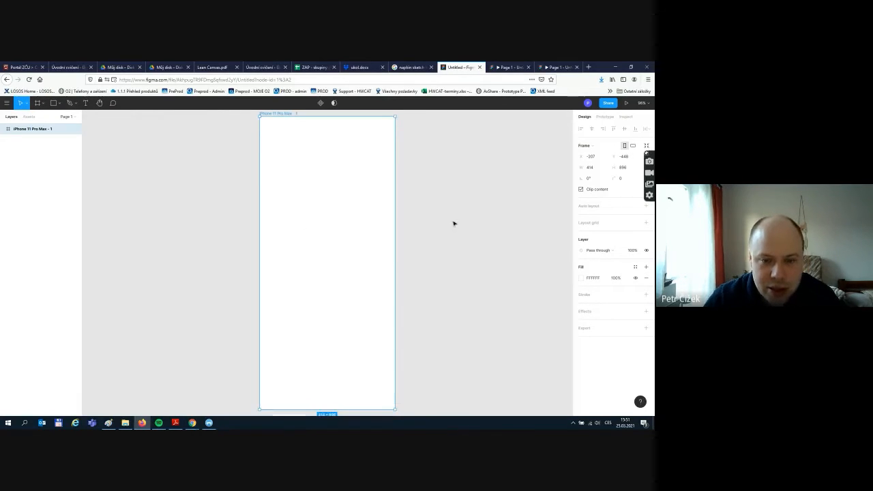
scroll(453, 223, "up", 1)
scroll(359, 261, "down", 2)
scroll(358, 260, "down", 1)
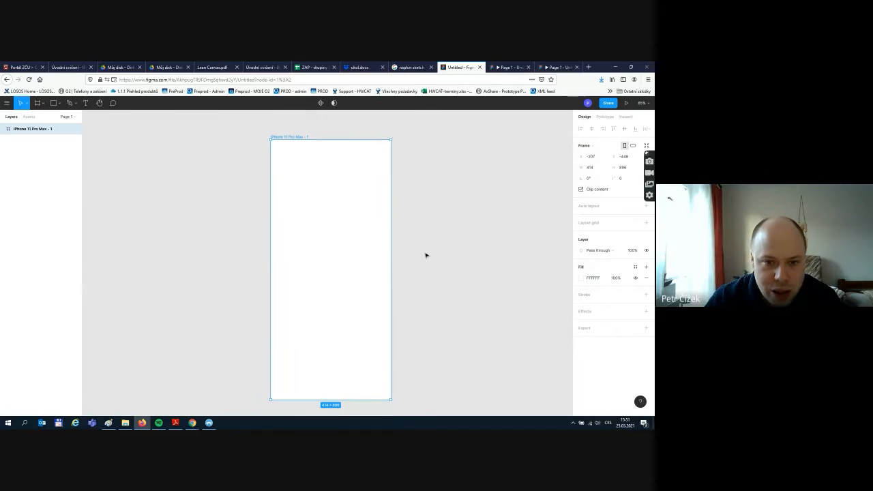
scroll(417, 255, "down", 1)
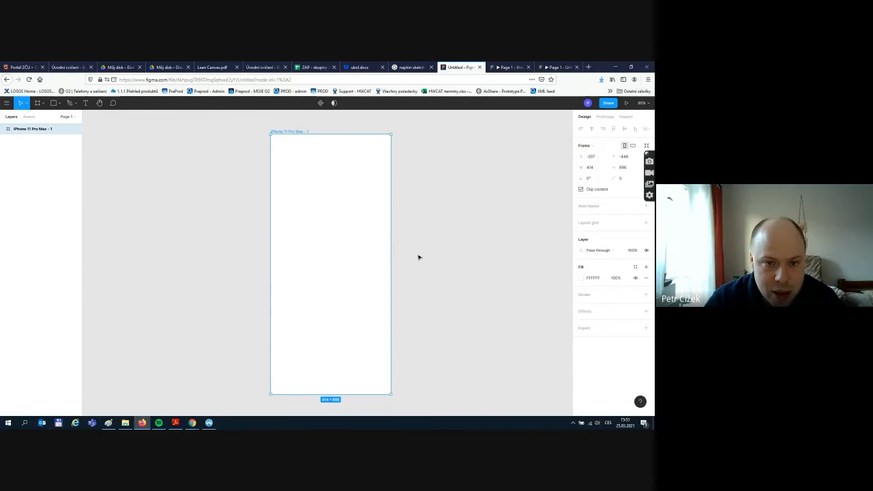
scroll(419, 258, "up", 1)
scroll(420, 257, "down", 2)
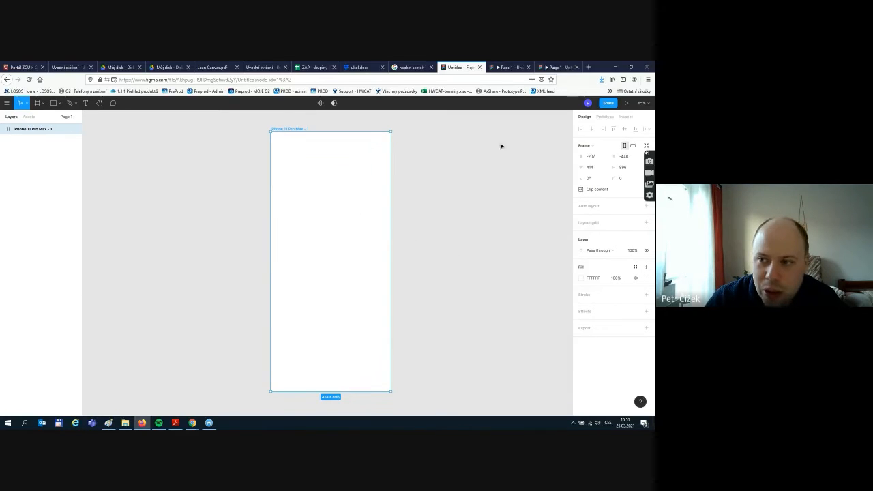
- Open and close the zoom options menu, scrolling the view in between
left_click(650, 105)
left_click(650, 105)
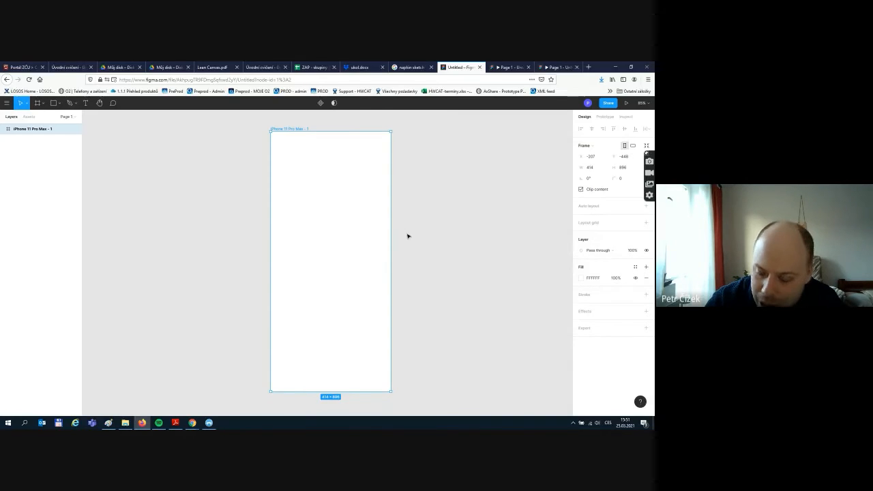
scroll(410, 236, "down", 3)
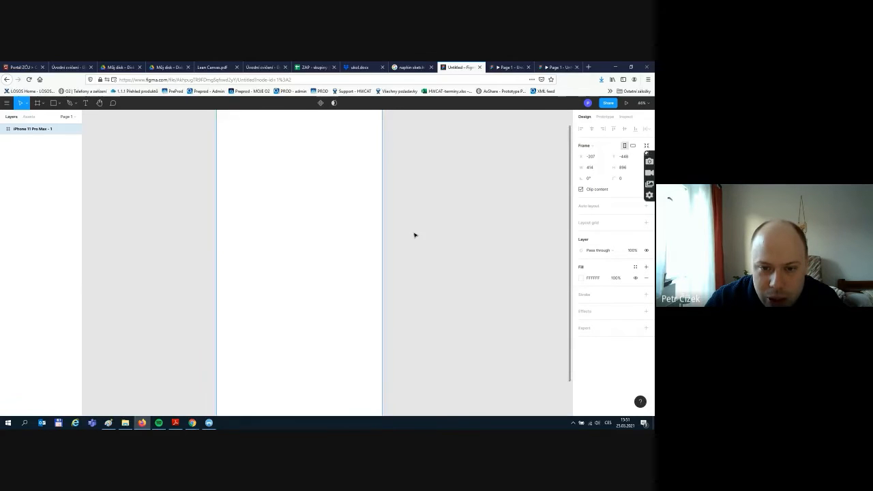
scroll(414, 236, "up", 5)
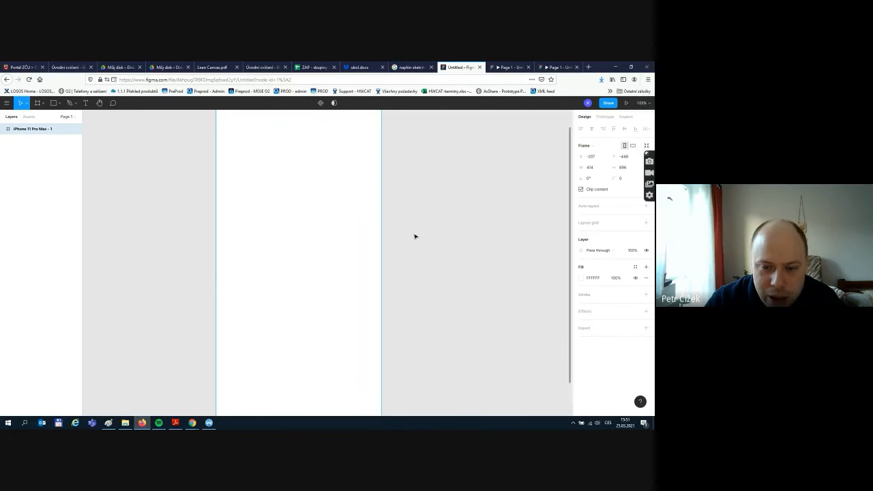
scroll(414, 236, "down", 2)
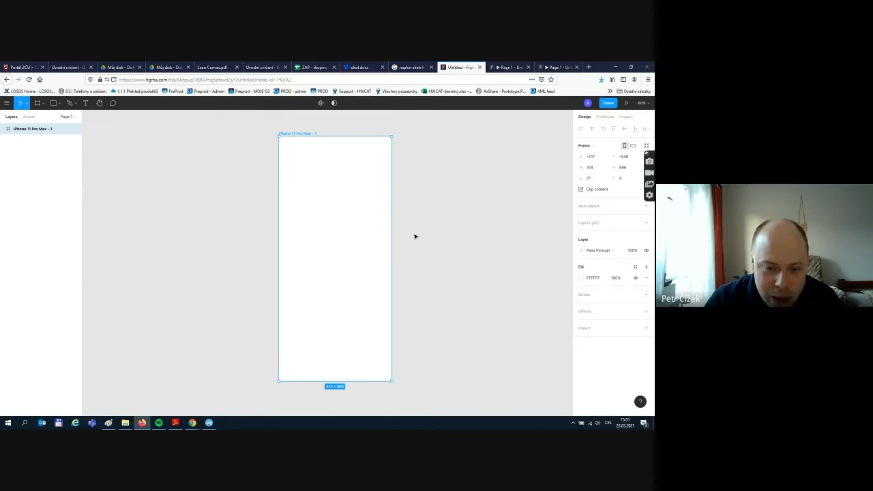
left_click(648, 105)
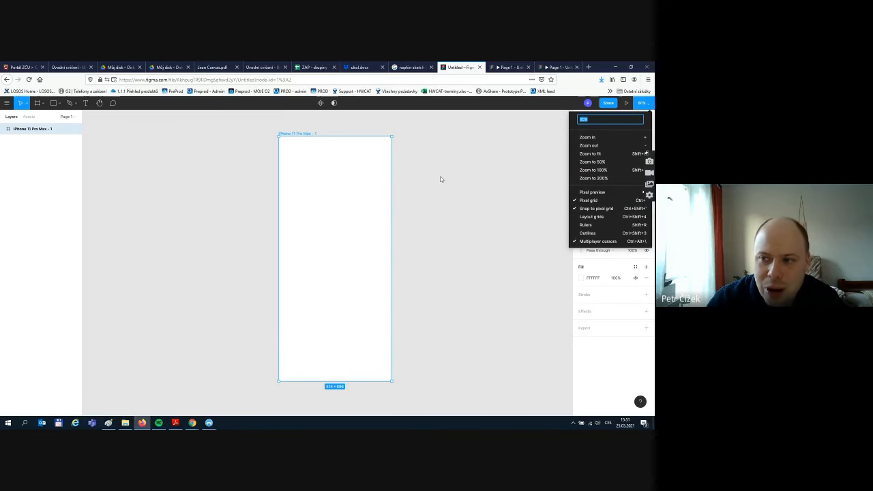
key("Escape")
- Set the canvas zoom to 100% with Ctrl+plus/minus and deselect the frame
key("ctrl+plus")
key("ctrl+plus")
key("ctrl+plus")
key("ctrl+minus")
key("ctrl+minus")
key("ctrl+minus")
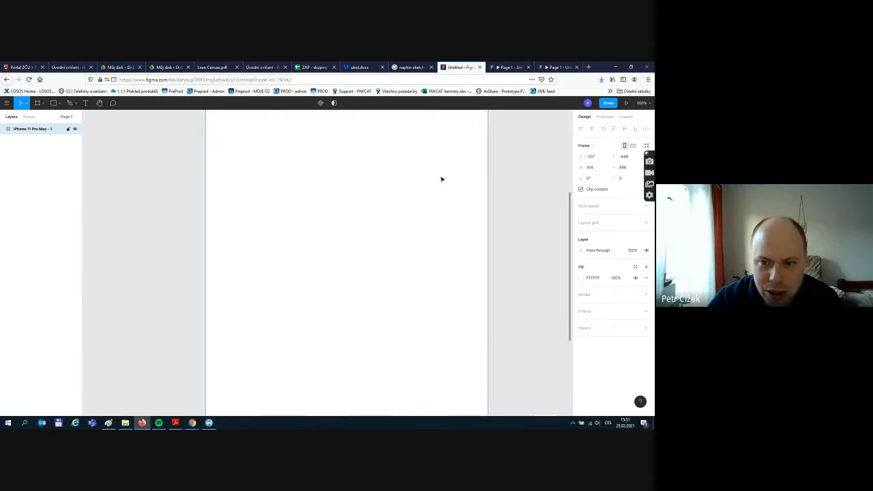
key("ctrl+plus")
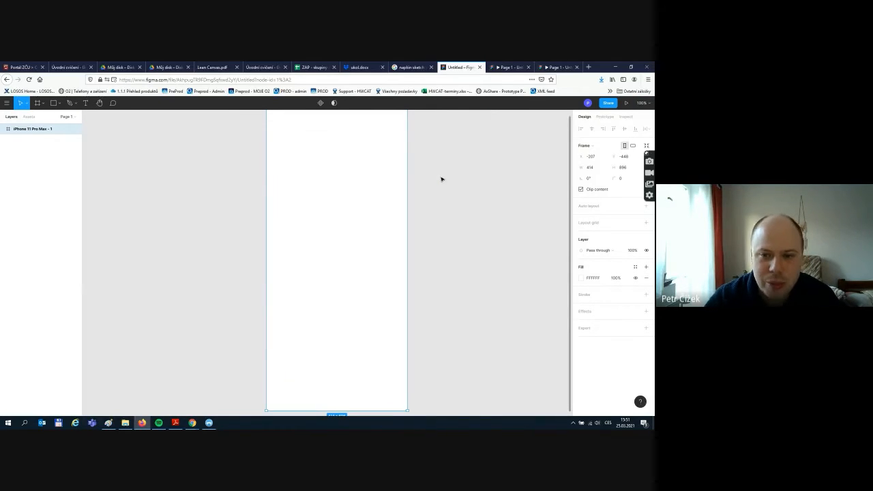
scroll(441, 179, "down", 3)
scroll(522, 189, "up", 2)
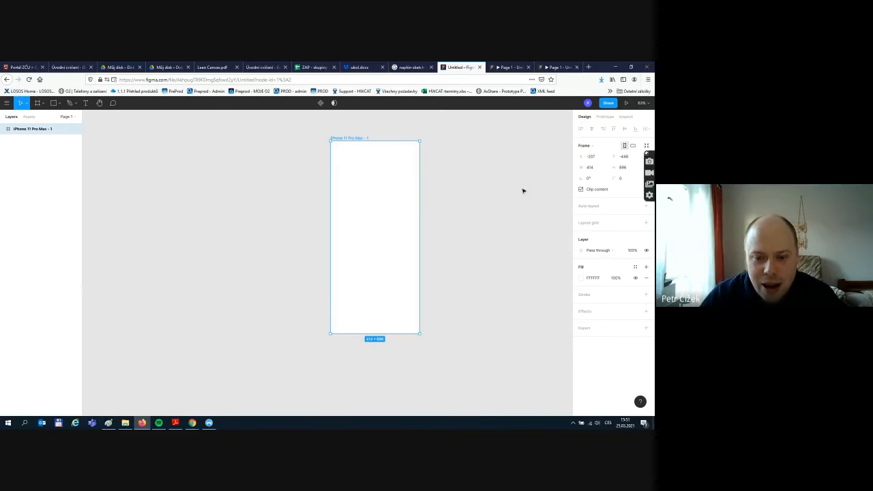
scroll(242, 232, "right", 3)
left_click(308, 216)
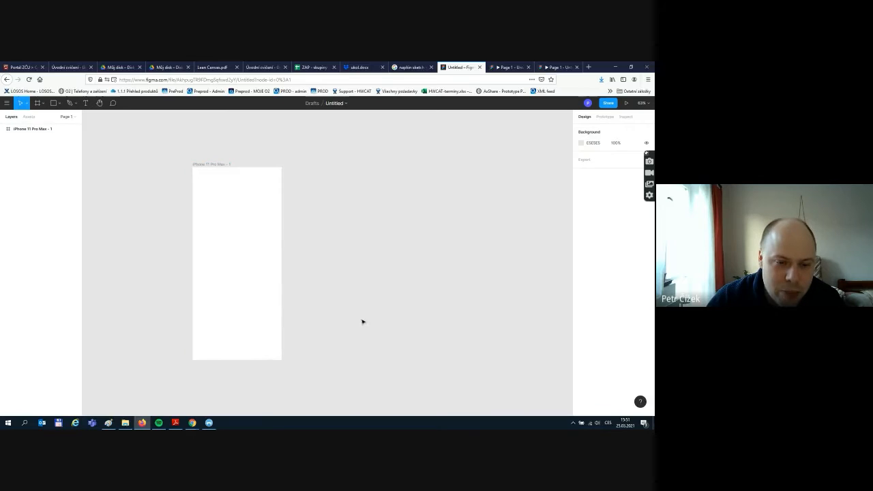
- Rename the selected iPhone frame layer to 'Home screen 1' using Ctrl+R
left_click(210, 238)
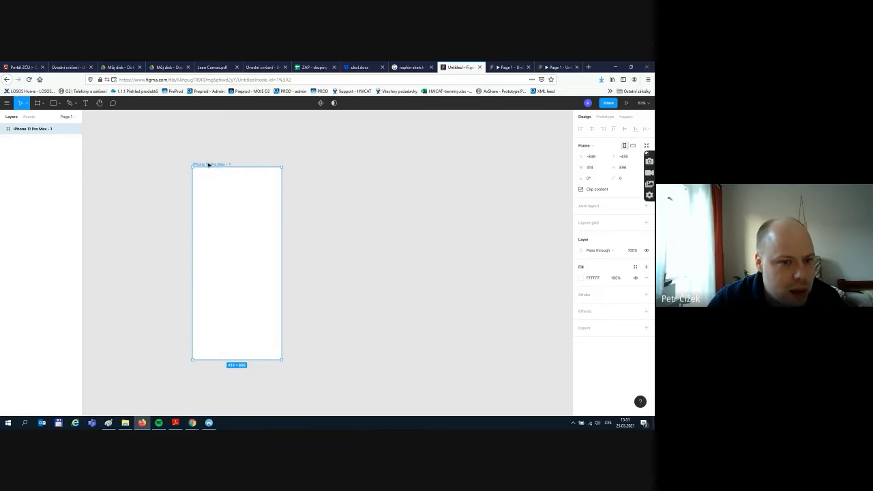
key("ctrl+r")
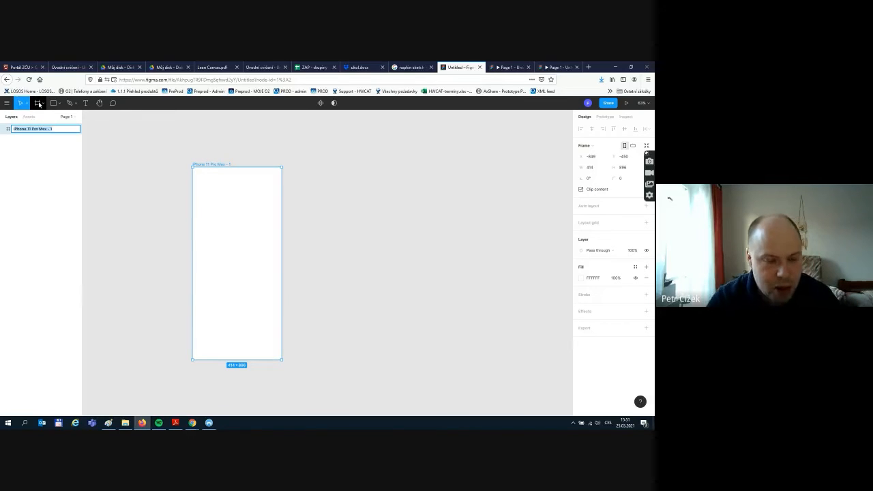
type("Home")
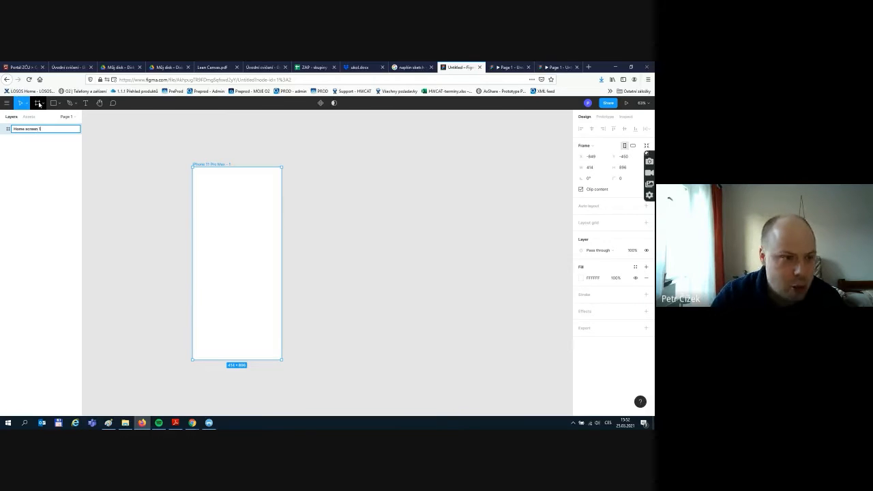
type(" screen 1")
key("Return")
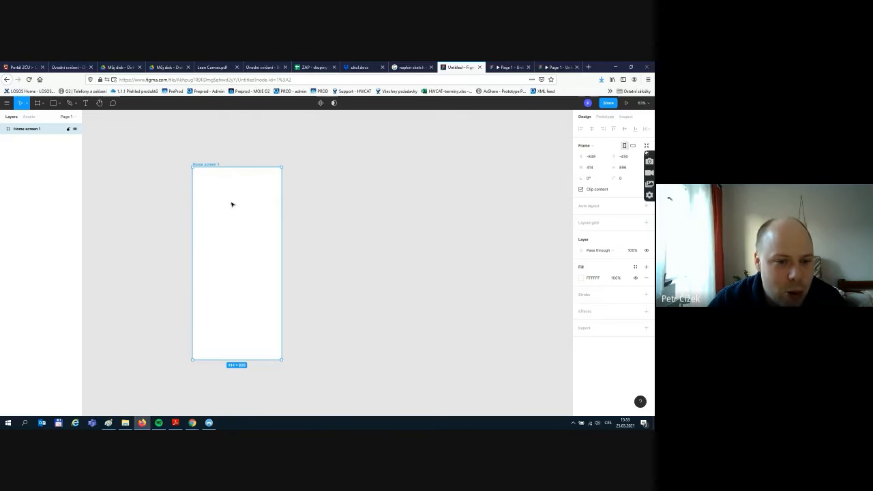
- Draw a text box atop Home screen 1, type 'Welcome to app Find my sushi', and select it
left_click(86, 105)
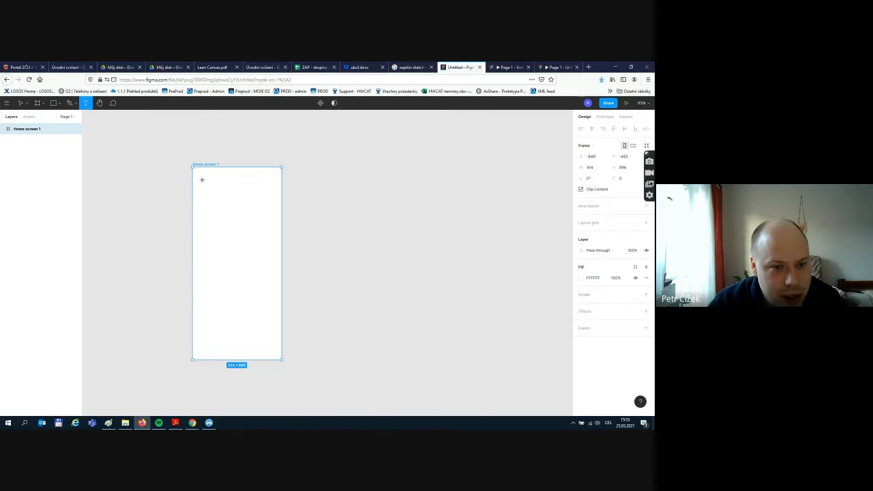
left_click_drag(203, 178, 276, 204)
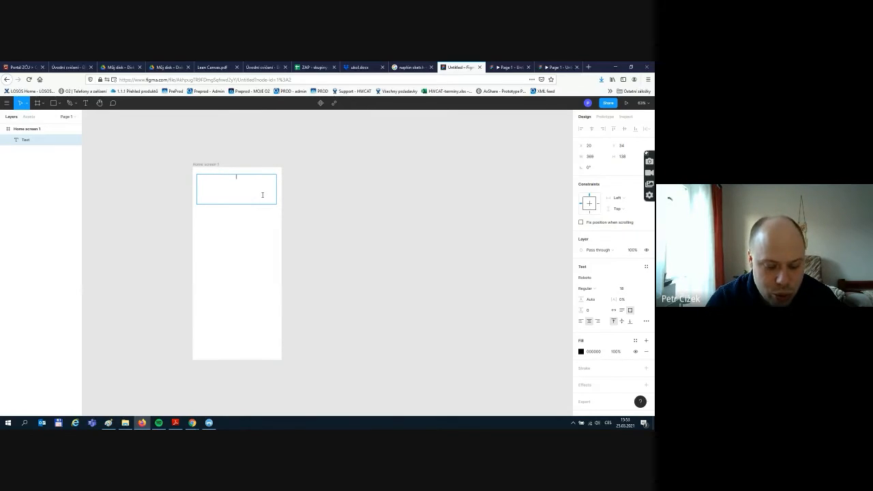
type("Welco")
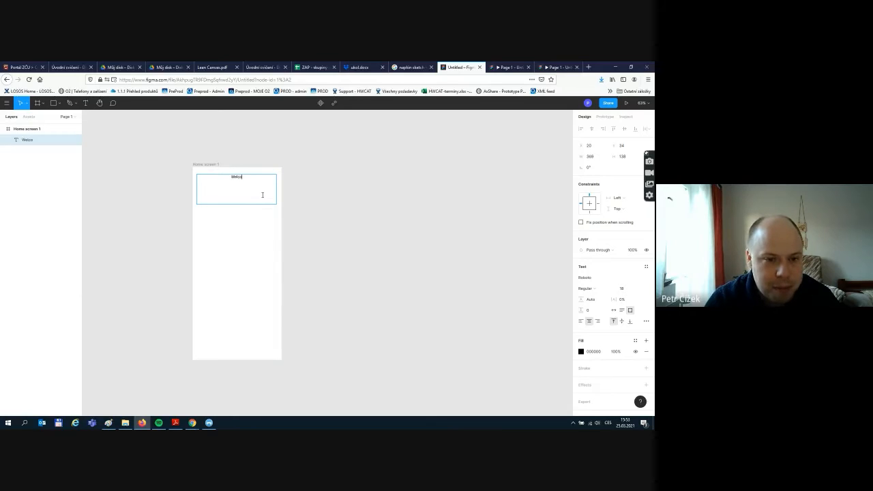
type("me to")
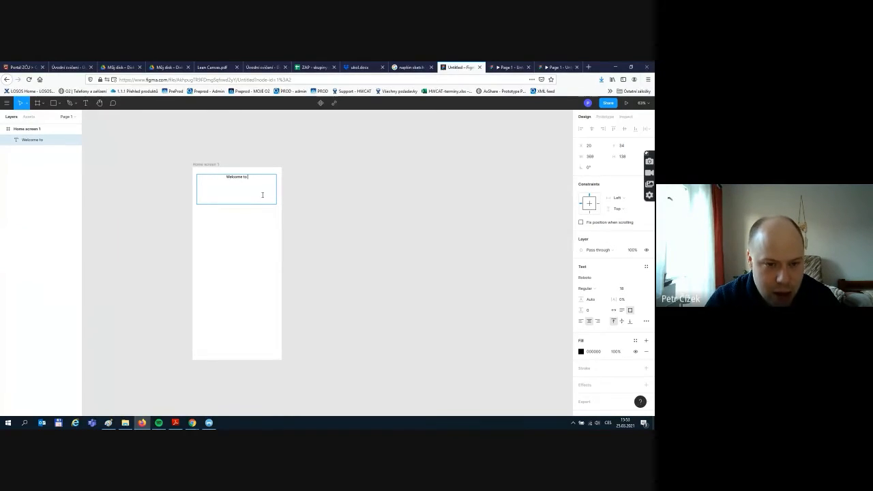
type(" app Find my")
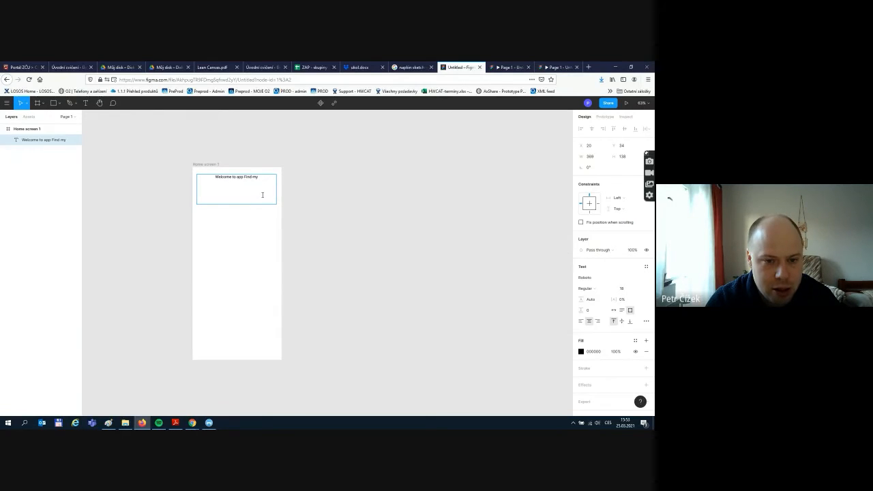
type(" sushi")
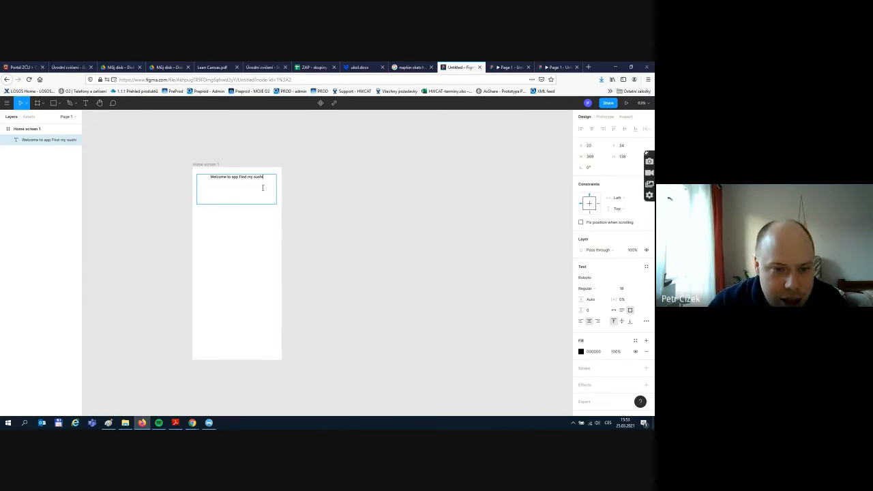
left_click_drag(263, 178, 199, 181)
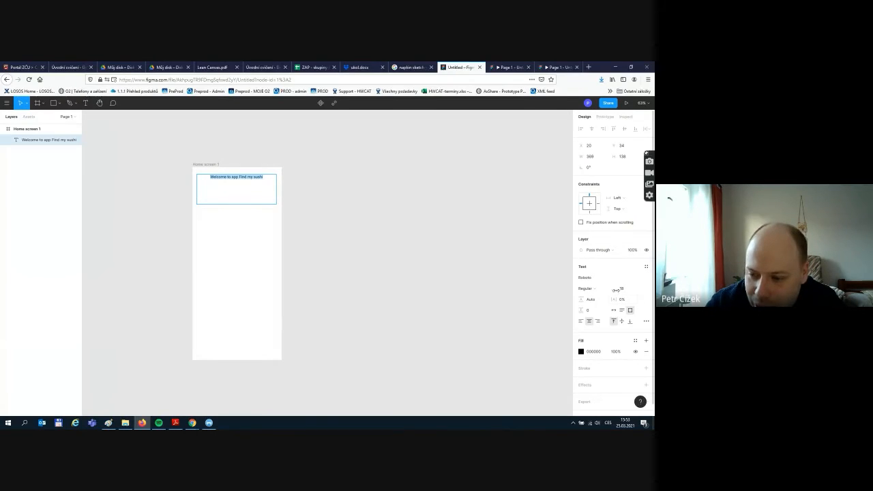
- Set the welcome text to size 48, centred horizontally and vertically middle-aligned in its box
left_click(581, 322)
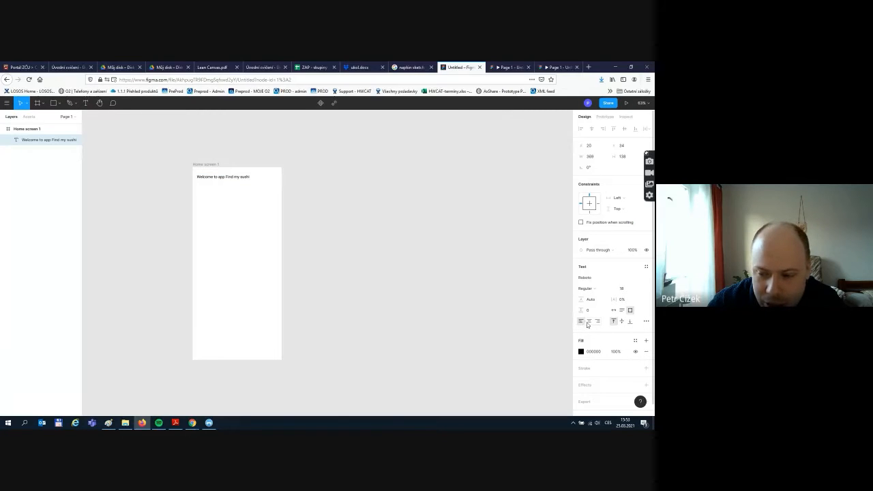
left_click(590, 321)
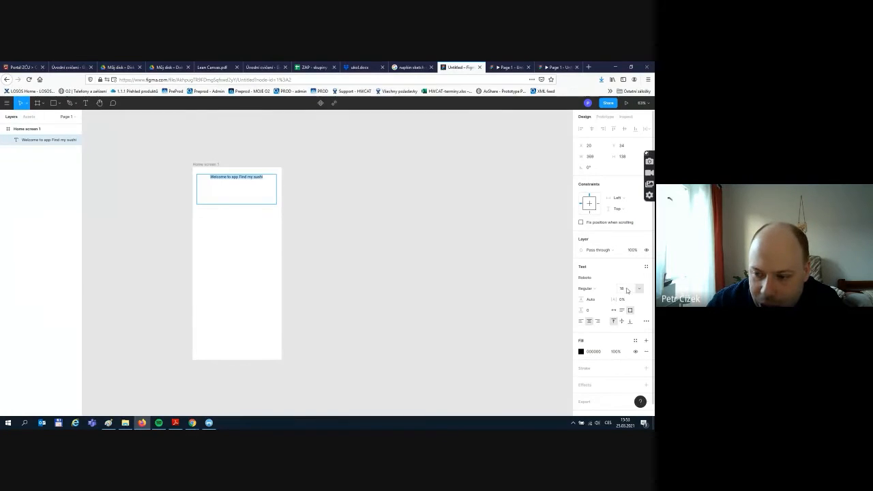
left_click(642, 291)
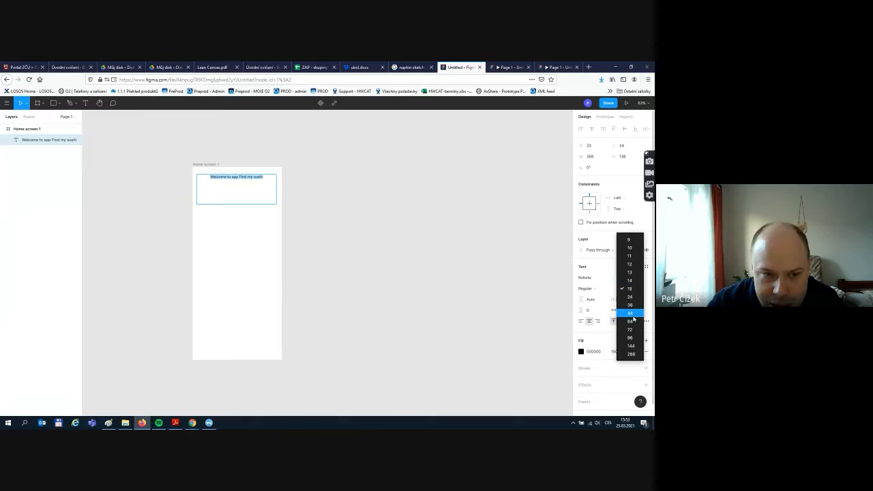
left_click(631, 313)
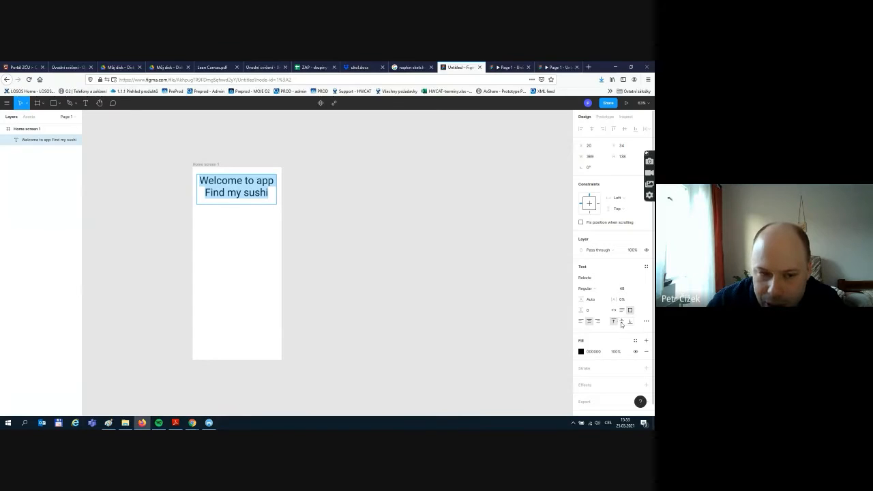
left_click(621, 323)
left_click(615, 323)
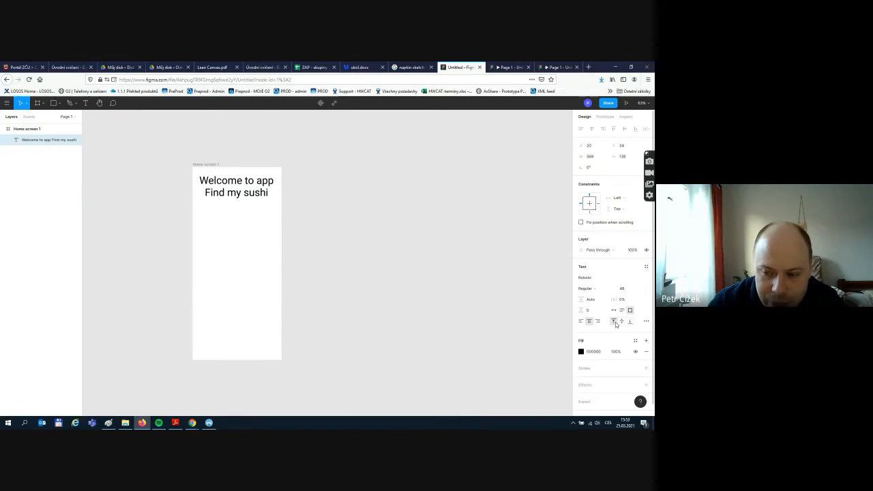
left_click(621, 324)
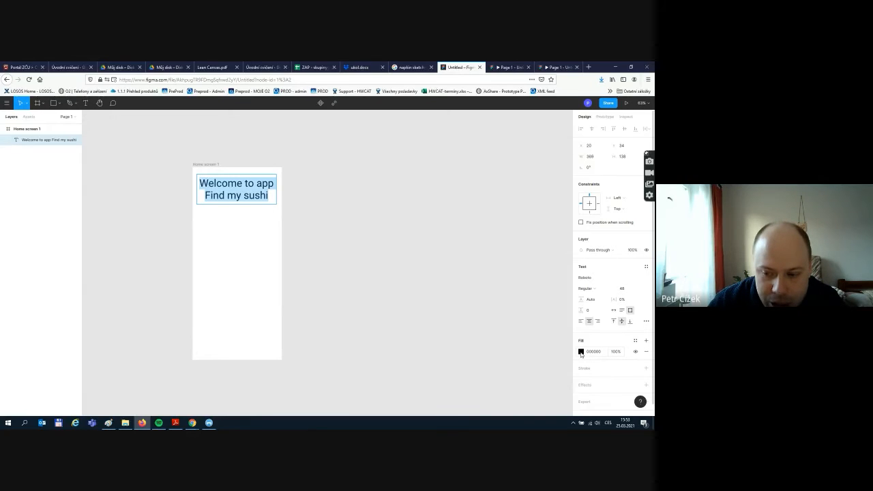
left_click(580, 352)
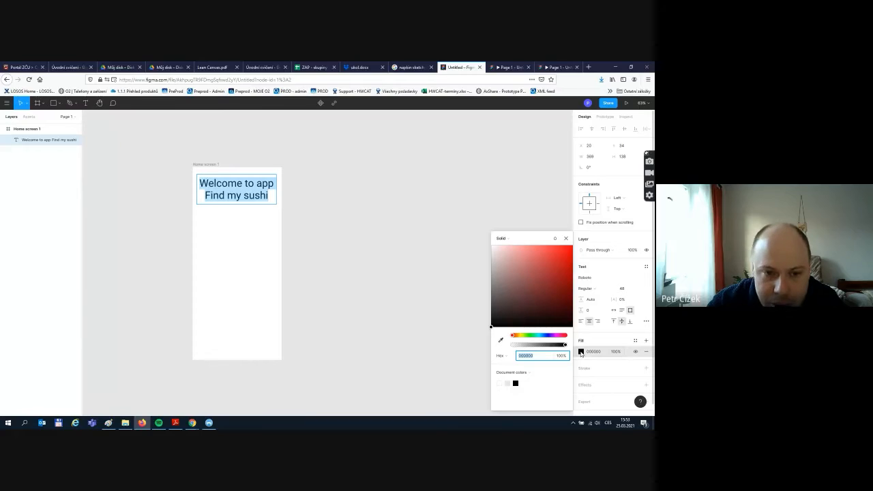
- Fill the welcome text with a dark green colour
left_click(532, 336)
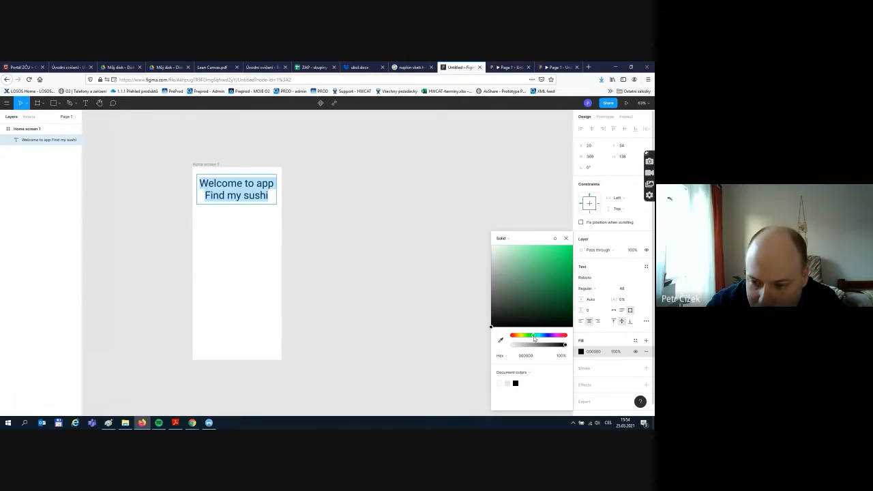
left_click_drag(562, 298, 569, 281)
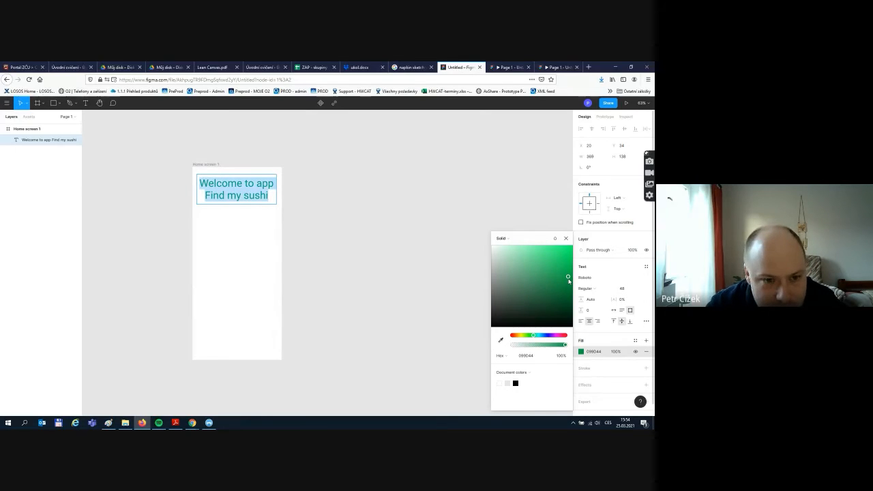
key("Escape")
left_click(382, 289)
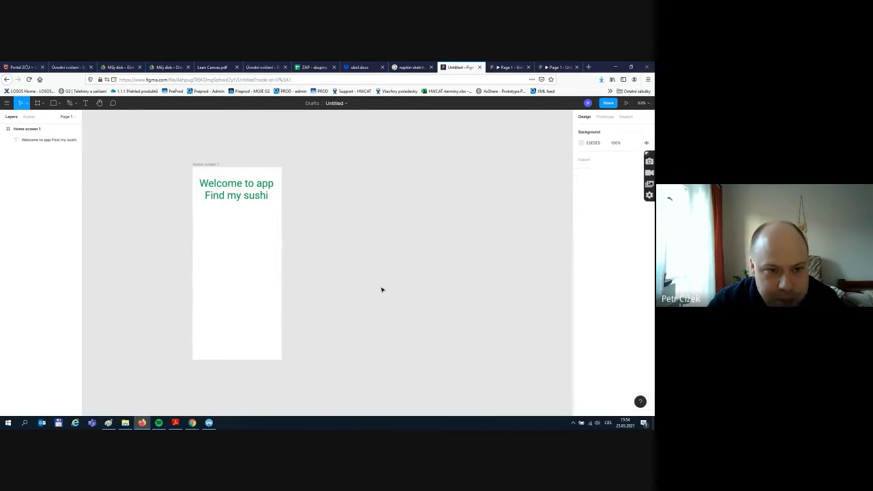
- Nudge the welcome text a few pixels higher in the frame
left_click(224, 184)
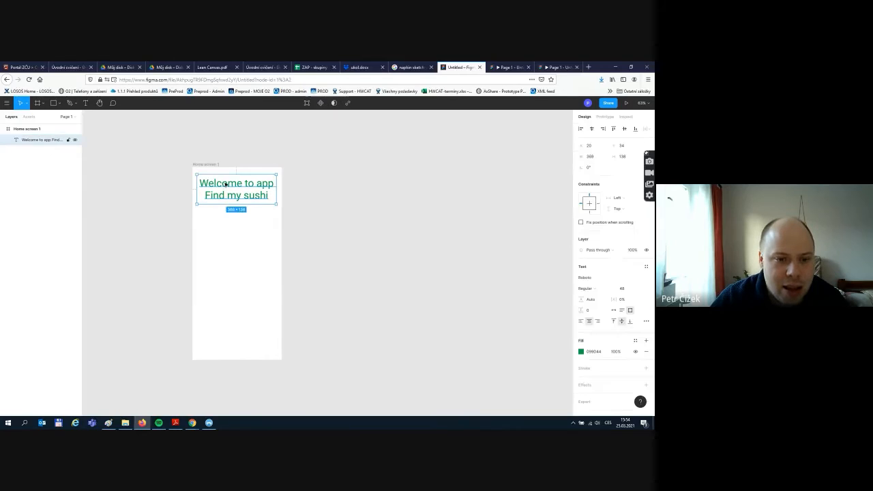
left_click_drag(230, 184, 230, 181)
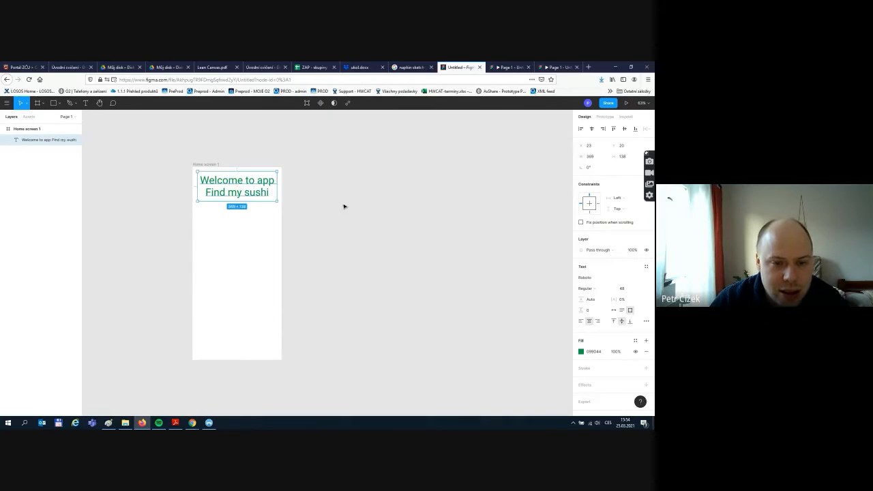
left_click(344, 206)
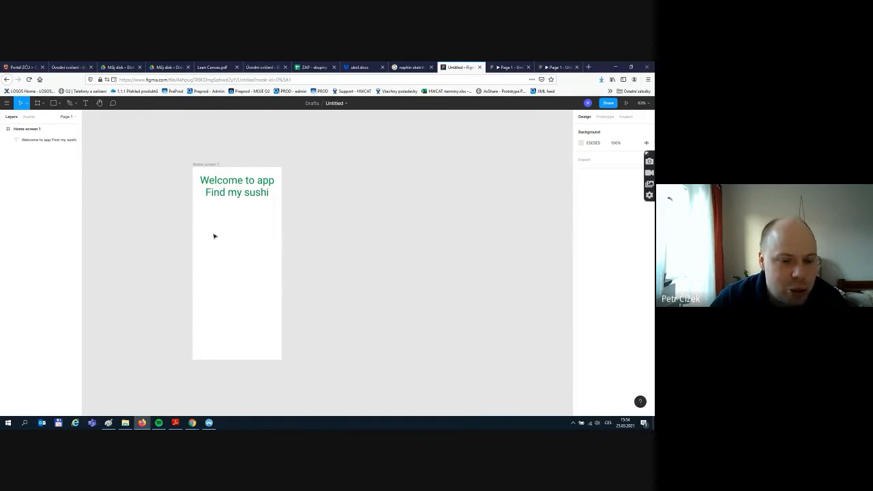
- Draw a grey 261 × 80 rectangle below the welcome title and centre it horizontally in the frame
left_click(60, 104)
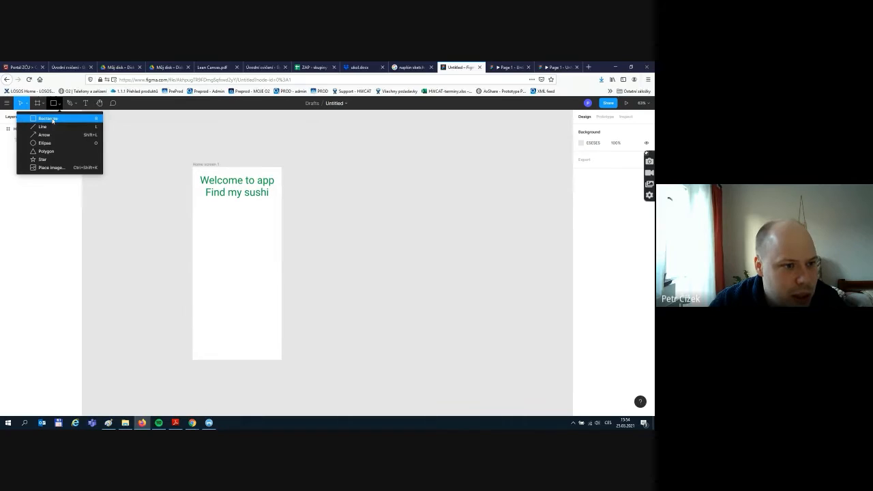
left_click(49, 119)
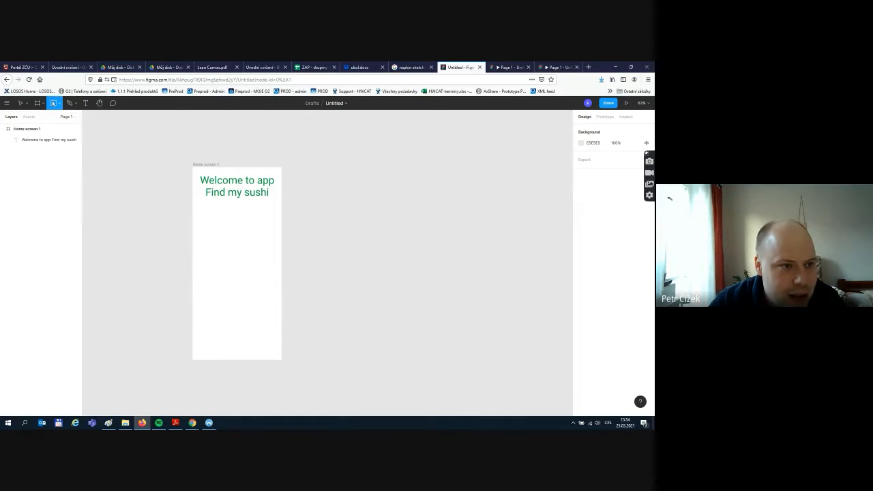
left_click(59, 104)
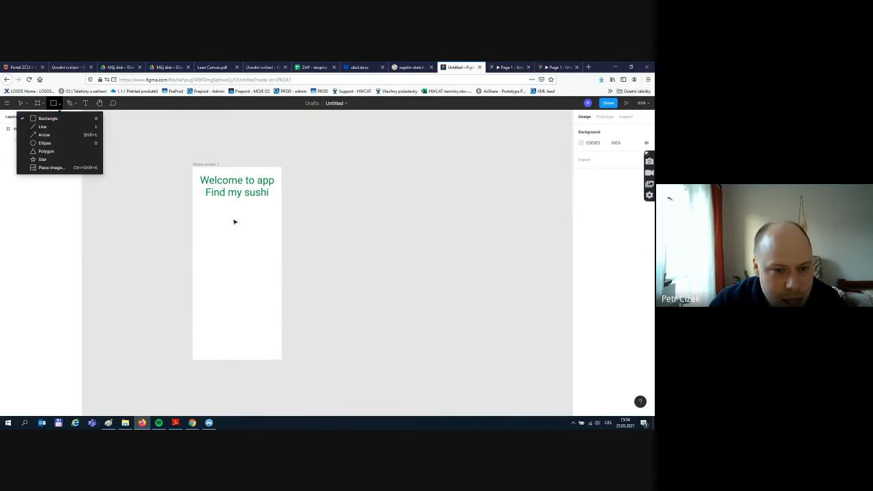
left_click(234, 222)
key("Delete")
left_click(56, 103)
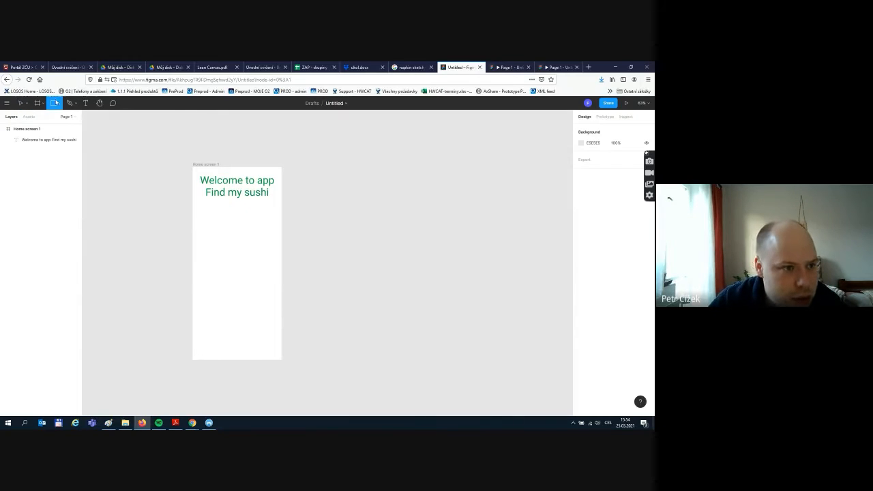
left_click_drag(195, 206, 248, 226)
left_click(267, 249)
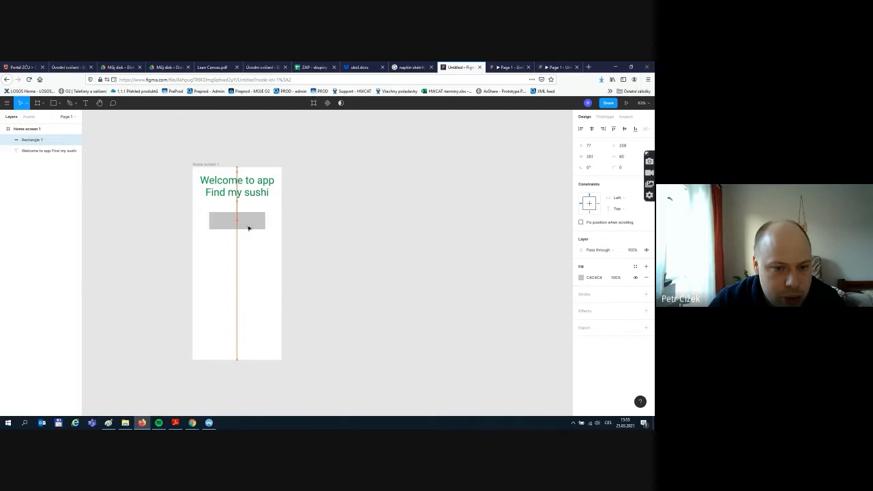
left_click(247, 235)
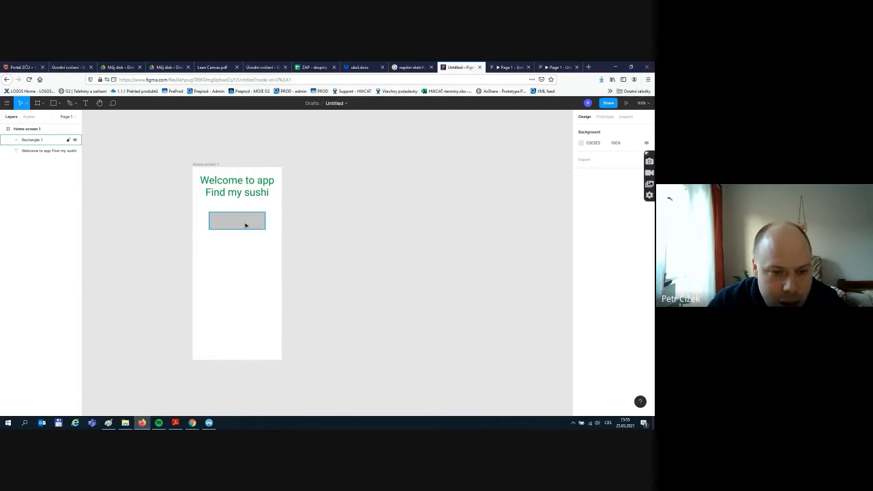
left_click(244, 220)
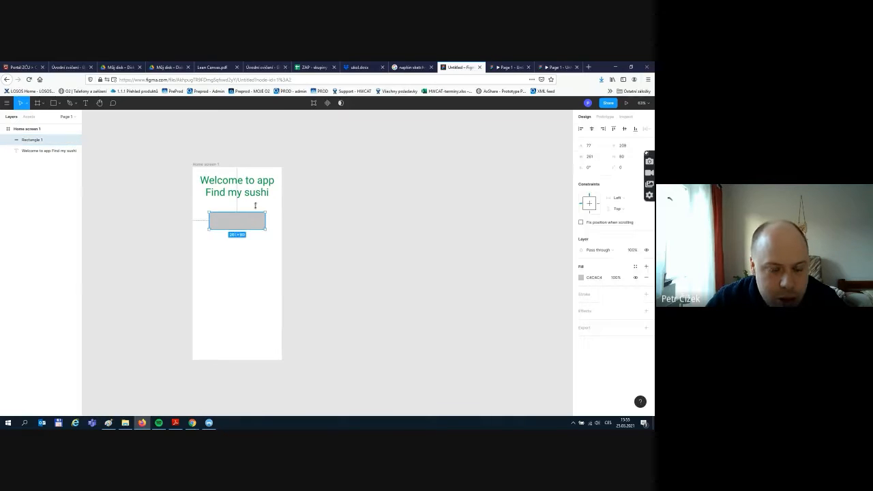
- Drag the grey rectangle's corner handle to give it a corner radius of 17
left_click(261, 204)
scroll(242, 220, "up", 2)
scroll(242, 221, "up", 4)
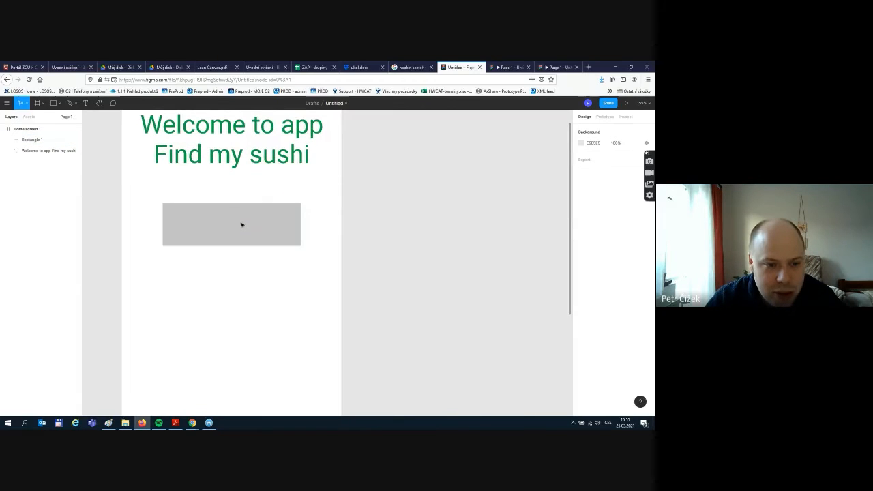
left_click(211, 229)
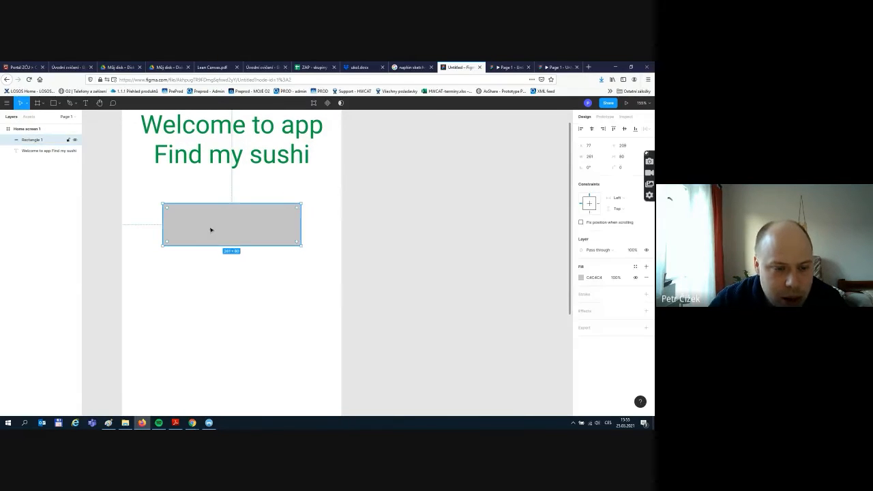
left_click(210, 276)
left_click(210, 233)
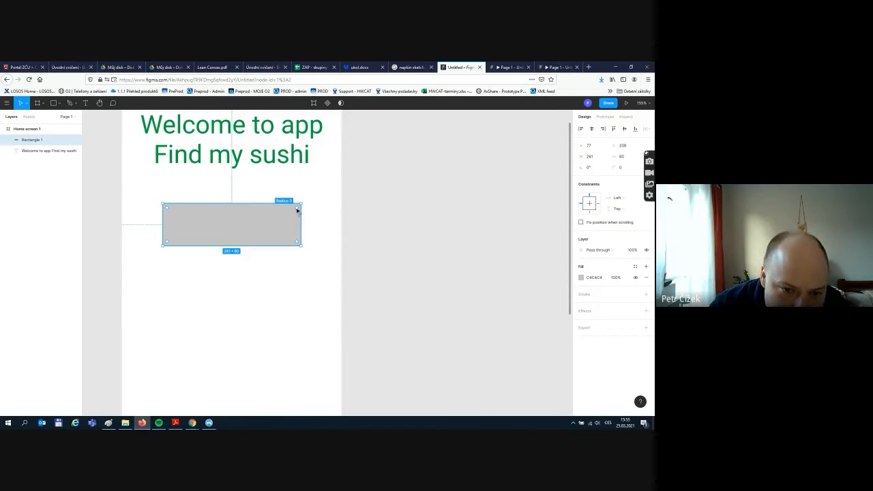
mouse_move(297, 211)
left_mouse_down()
mouse_move(246, 236)
mouse_move(348, 187)
mouse_move(265, 234)
mouse_move(292, 216)
left_mouse_up()
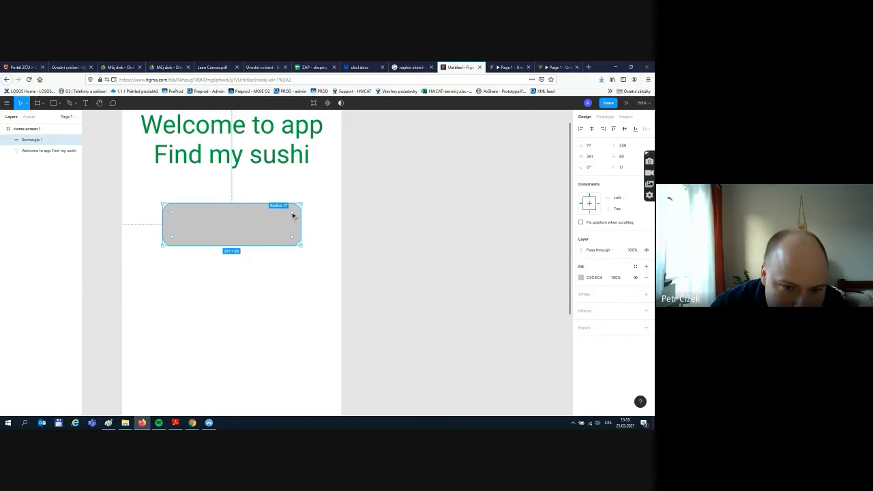
left_click(316, 218)
left_click(260, 223)
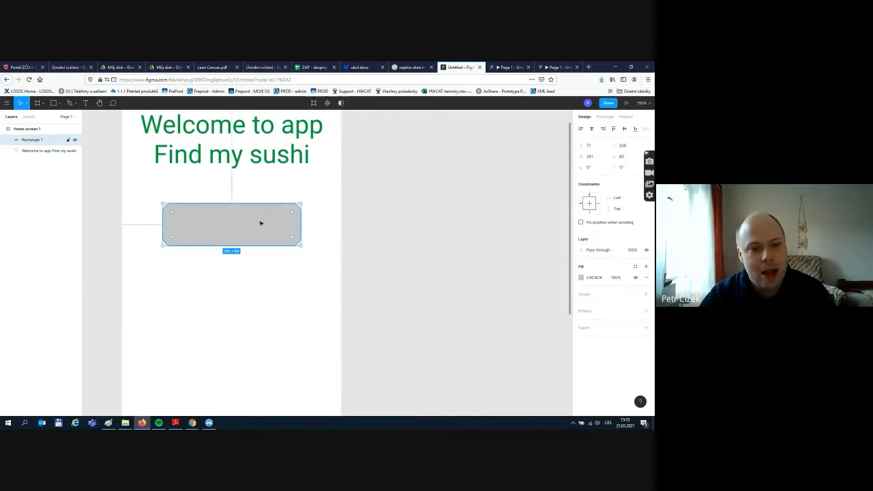
- Eyedrop the title's green (#099D44) as the rounded rectangle's fill colour
left_click(581, 278)
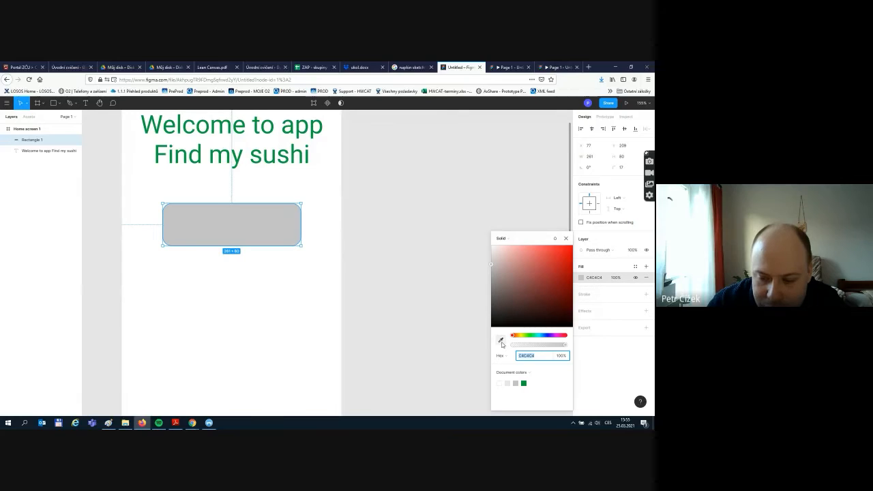
left_click(501, 342)
key("Escape")
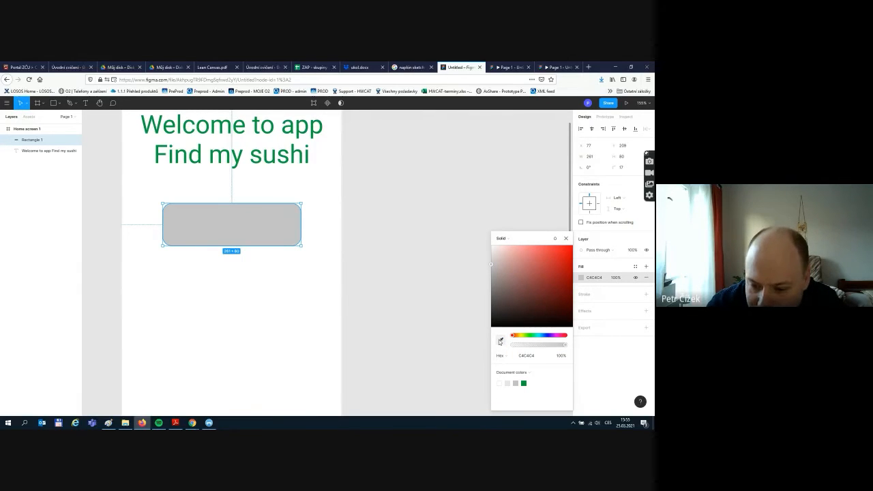
left_click(501, 341)
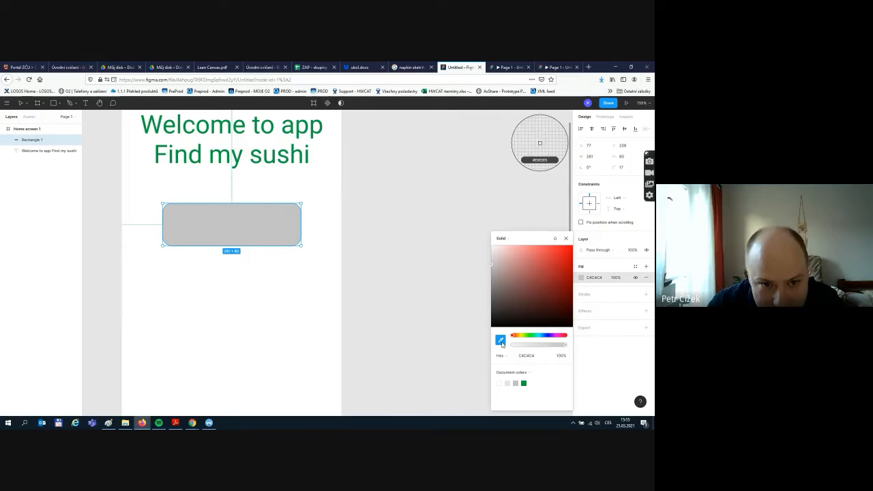
left_click(267, 118)
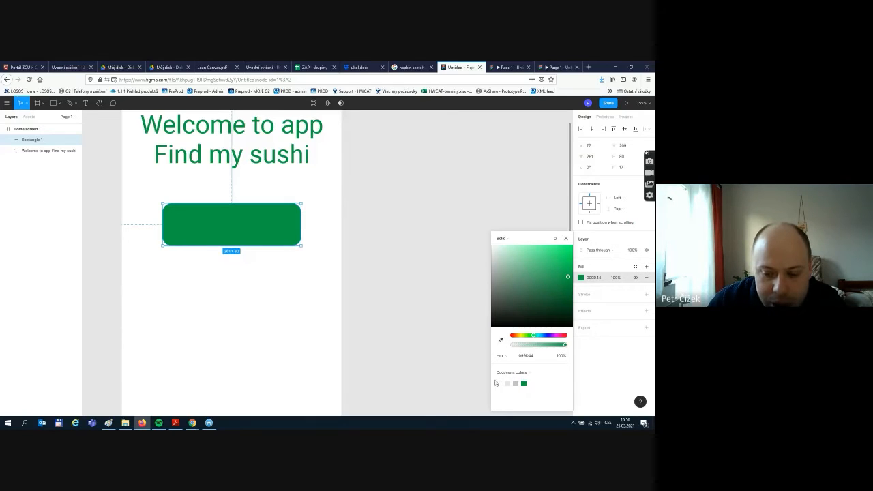
left_click(379, 196)
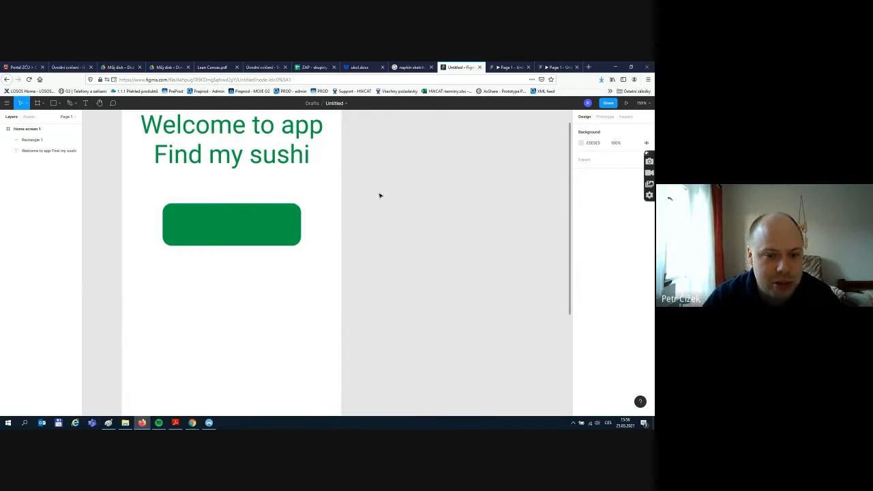
scroll(280, 266, "up", 3)
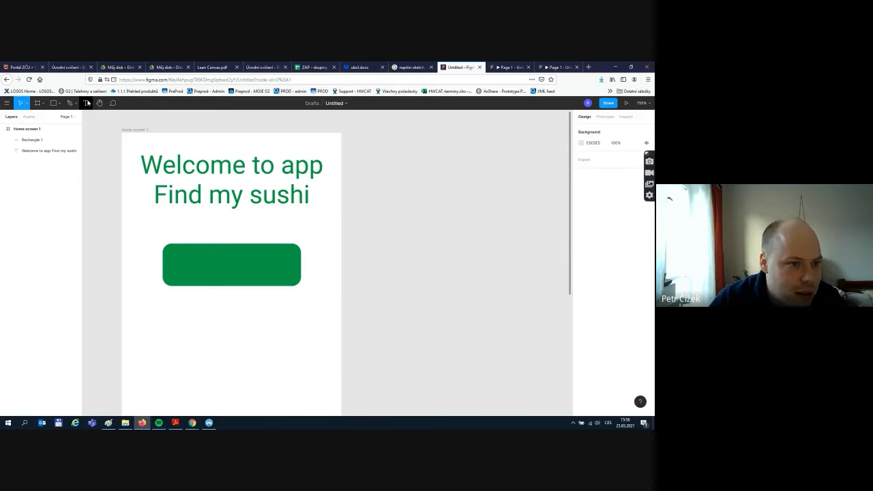
- Add a 'Find my sushi' text label over the green button at font size 36
left_click(86, 102)
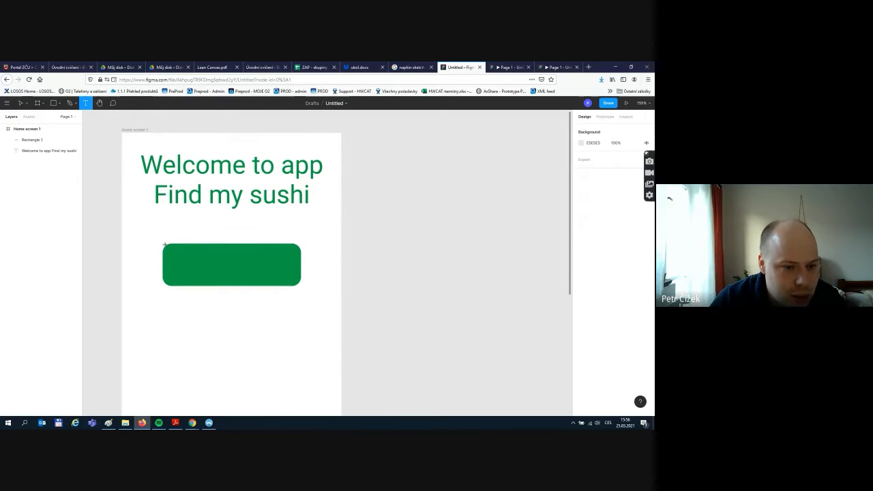
left_click_drag(164, 243, 300, 286)
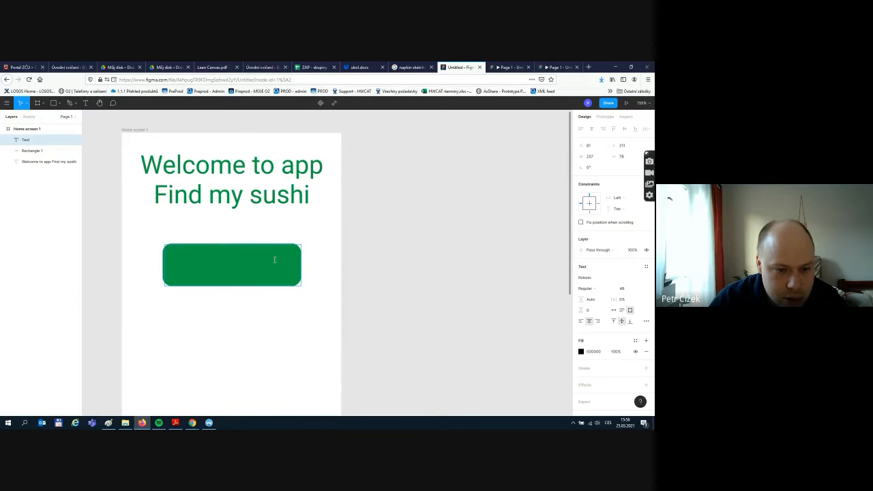
type("Fi")
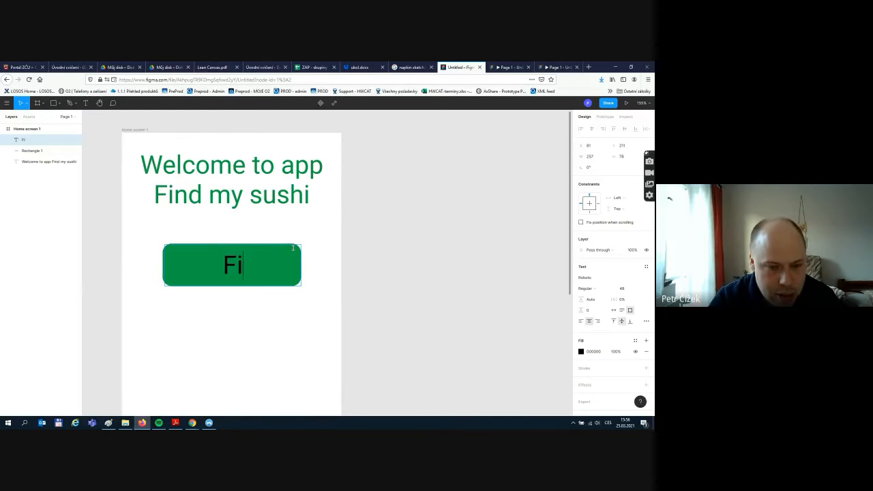
type("nd my")
key("BackSpace")
key("BackSpace")
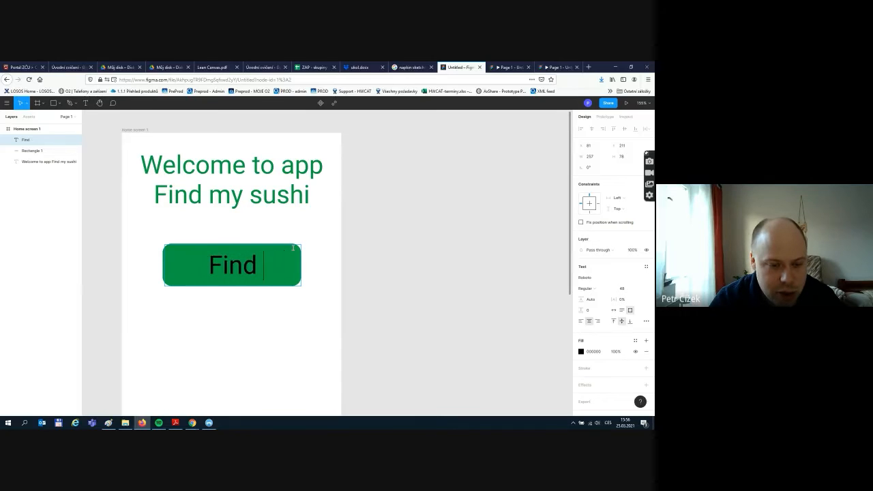
type("my sushi")
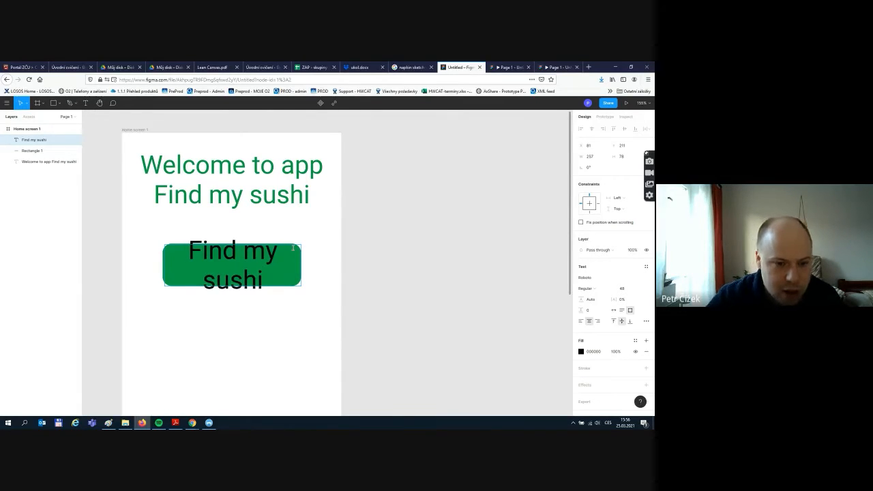
key("ctrl+a")
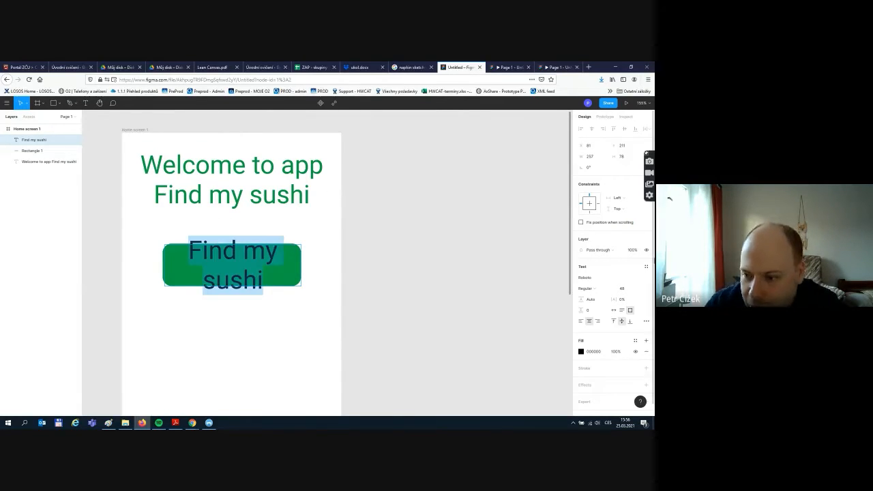
left_click(639, 292)
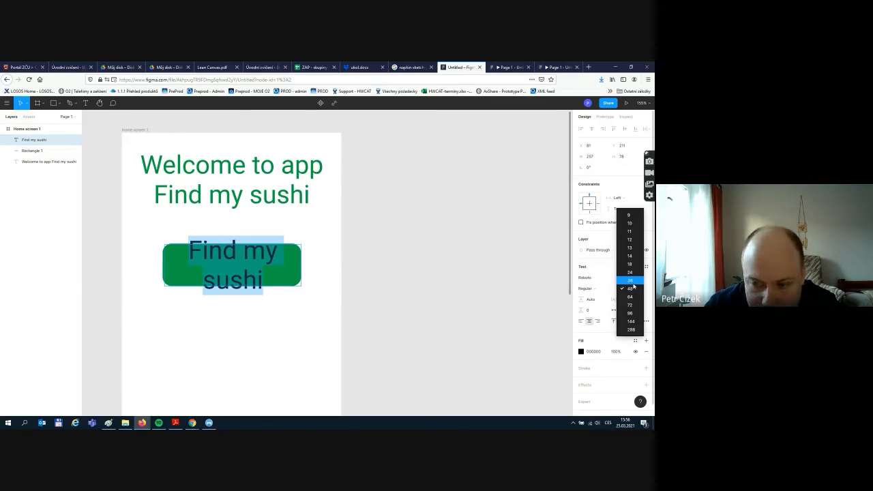
left_click(626, 273)
double_click(256, 264)
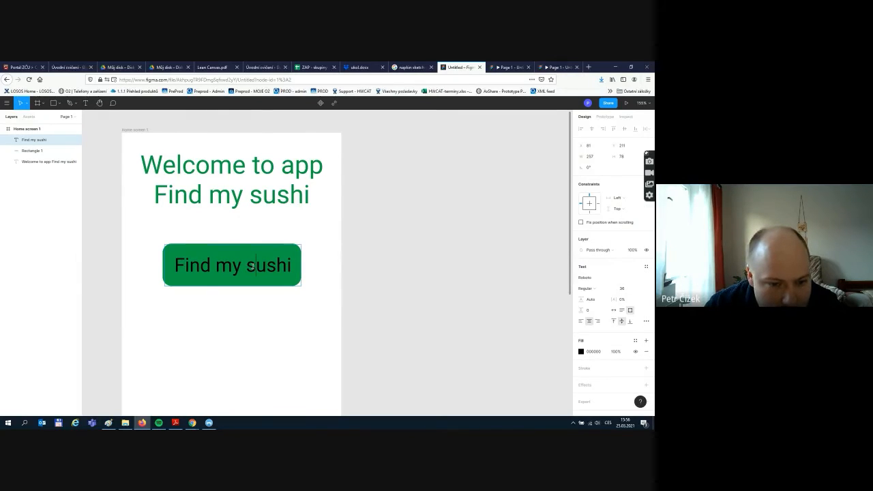
left_click_drag(292, 265, 173, 265)
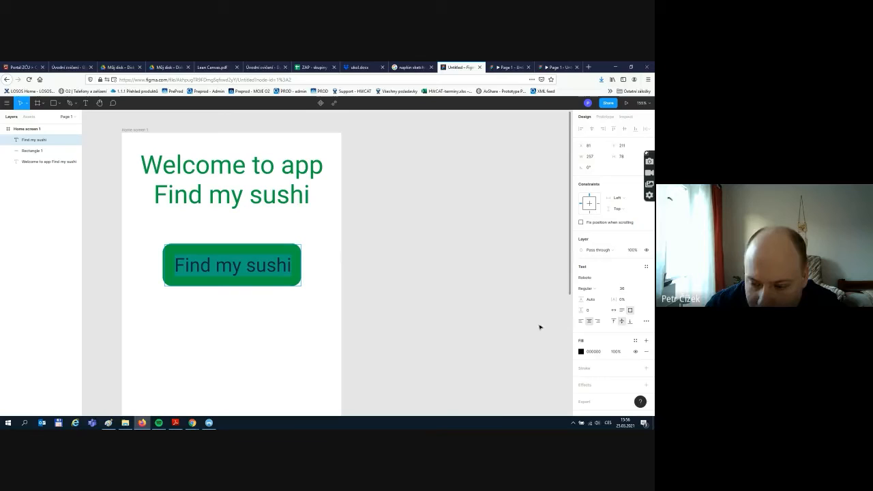
- Make the button label white and stretch its text box to the button's 261×80 edges
left_click(581, 351)
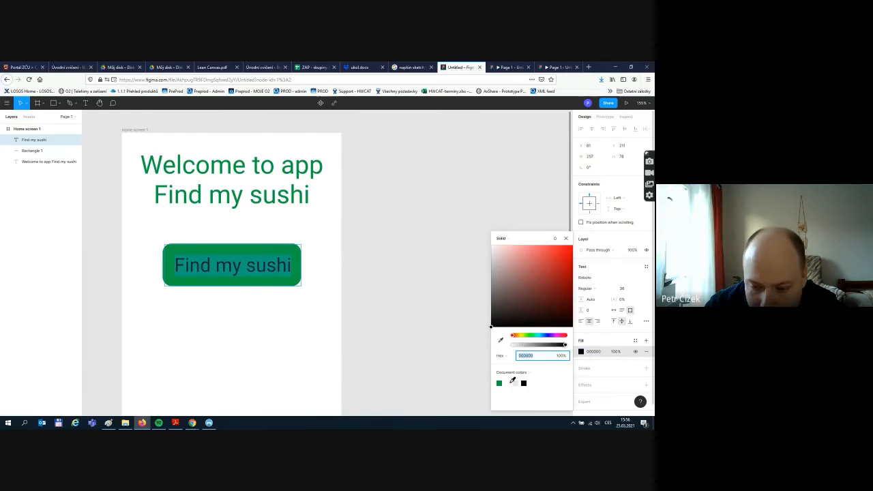
left_click(507, 383)
key("Escape")
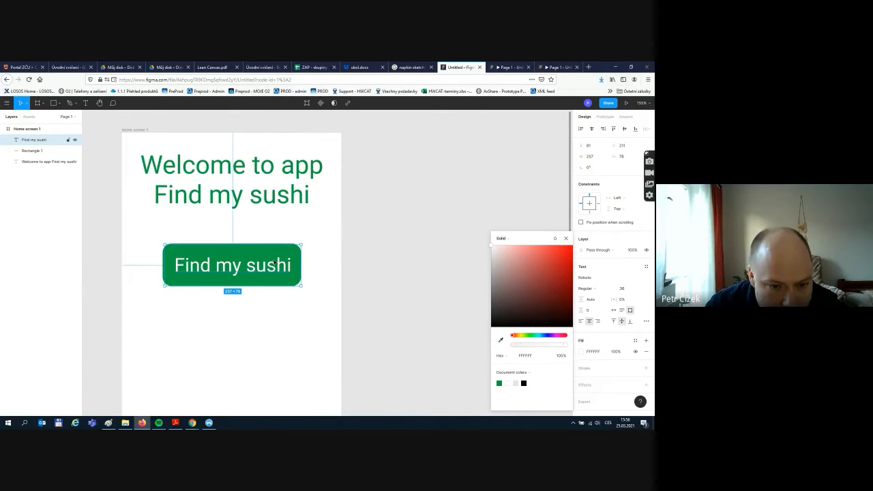
left_click_drag(165, 265, 162, 265)
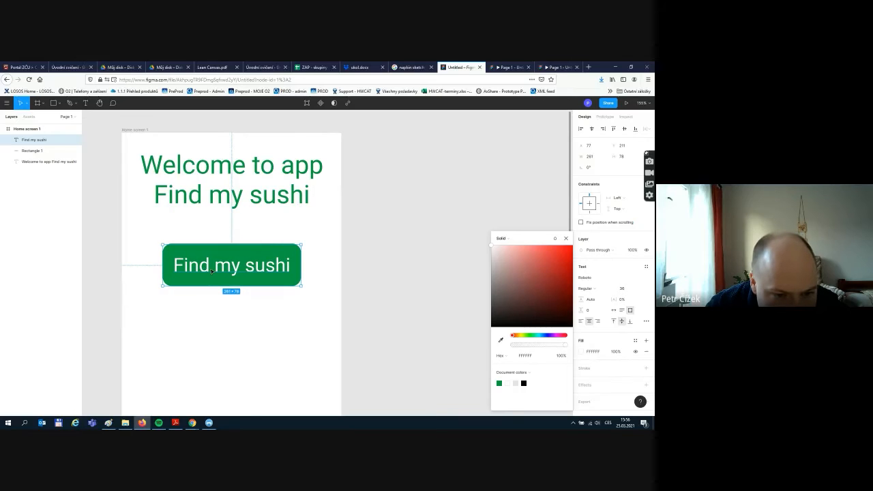
left_click_drag(262, 243, 261, 241)
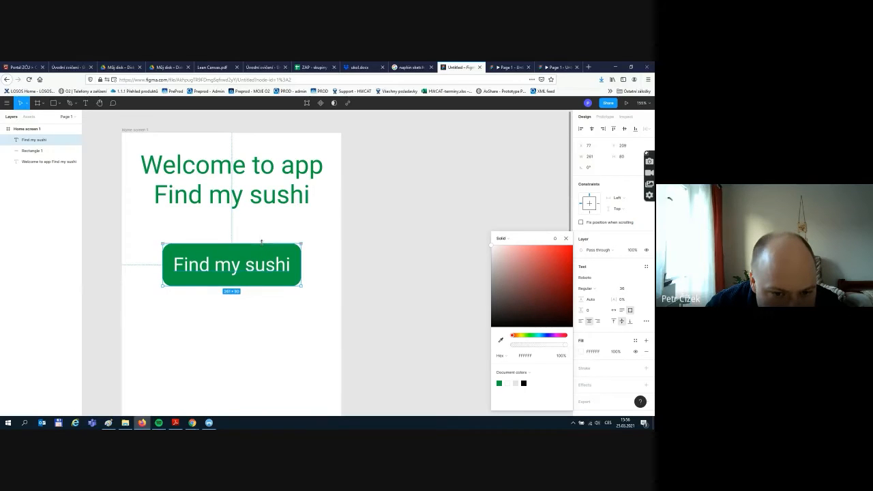
left_click(335, 296)
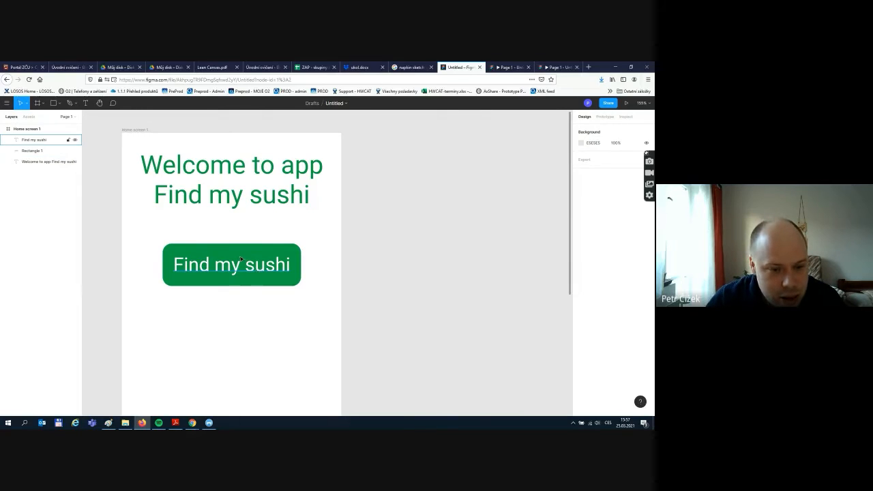
- Select the 'Find my sushi' text and Rectangle 1 layers and group them as Group 1
left_click_drag(142, 225, 326, 299)
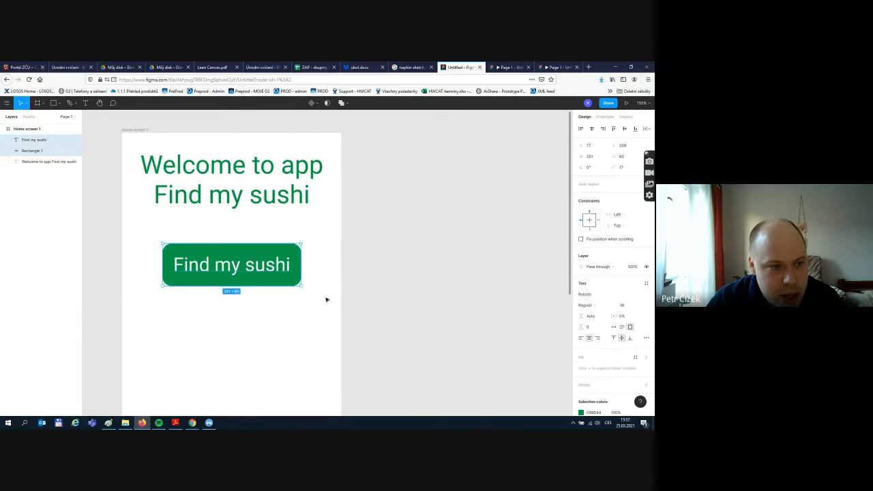
left_click_drag(136, 233, 322, 308)
left_click(39, 129)
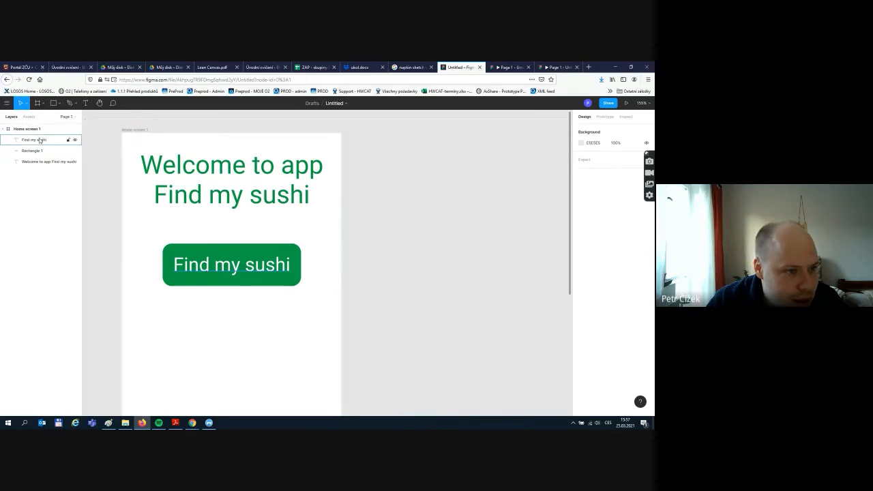
left_click(41, 139)
left_click(35, 151, "shift")
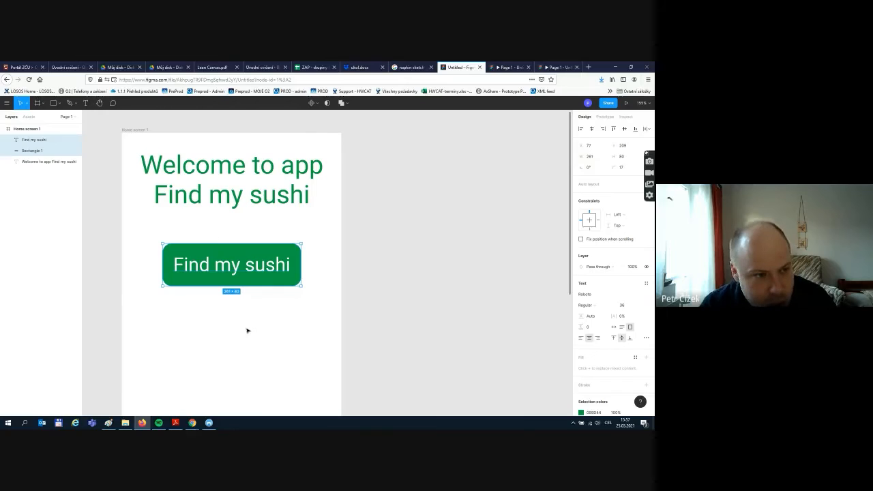
key("ctrl+g")
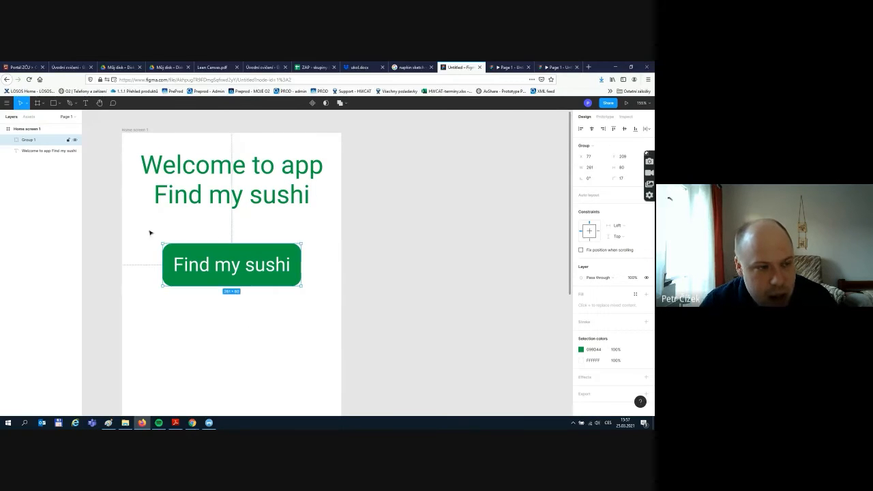
double_click(30, 142)
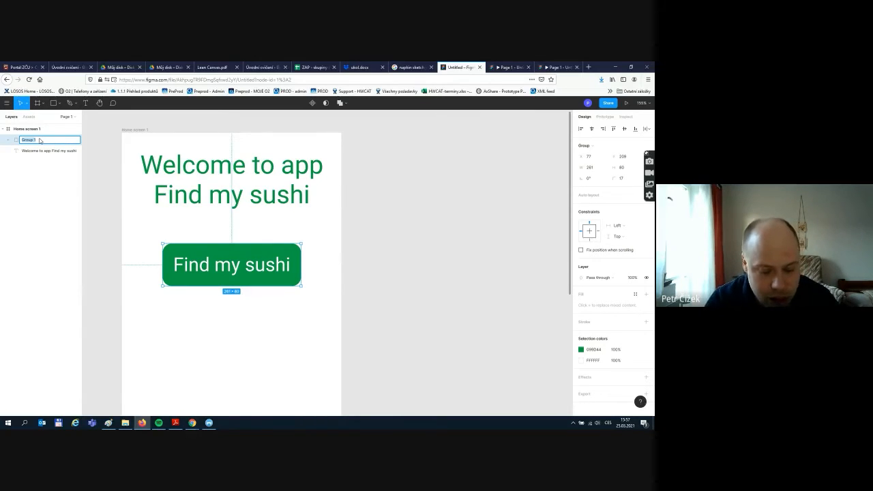
- Name the group 'Primary button' and zoom out to 61% to show all of Home screen 1
type("i")
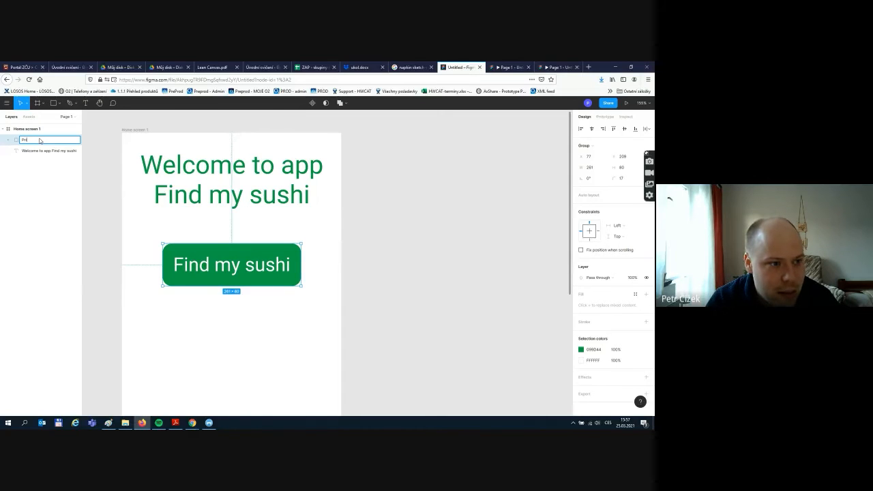
type("mary button")
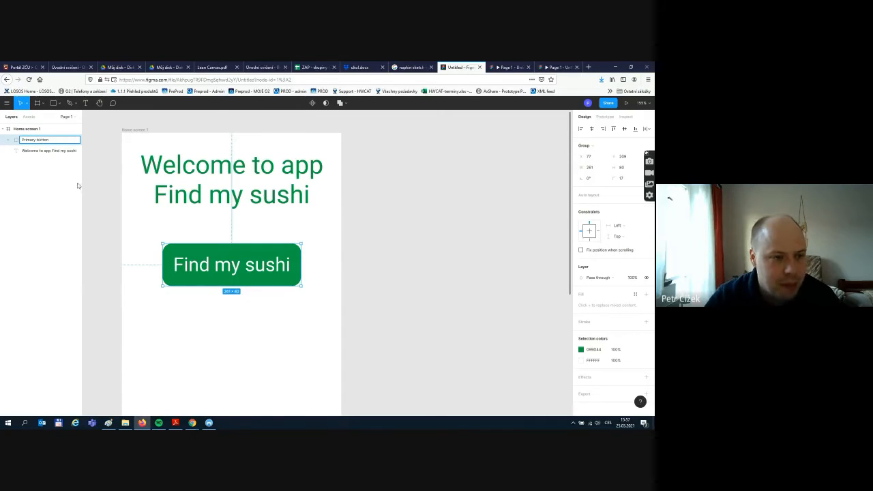
left_click(247, 317)
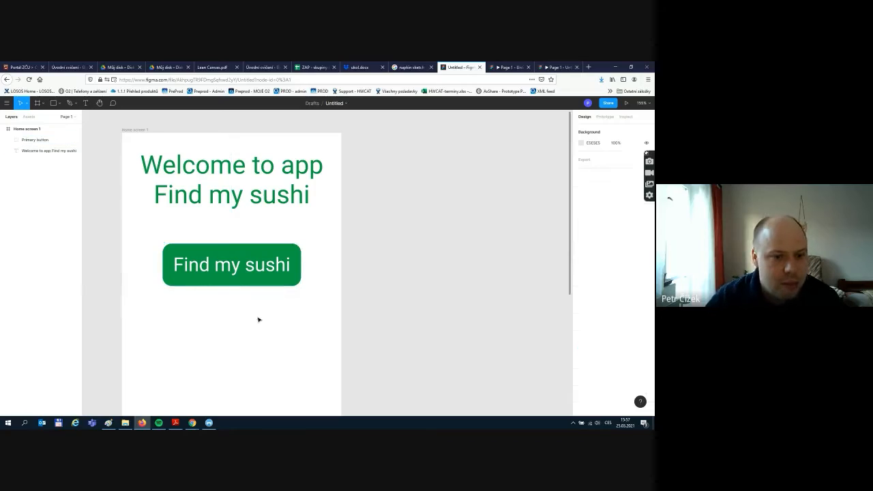
scroll(312, 290, "down", 5)
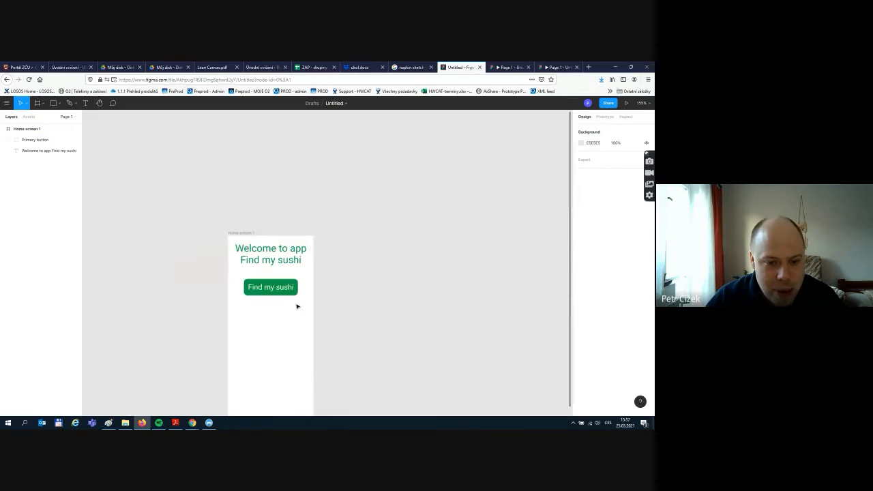
scroll(330, 300, "down", 2)
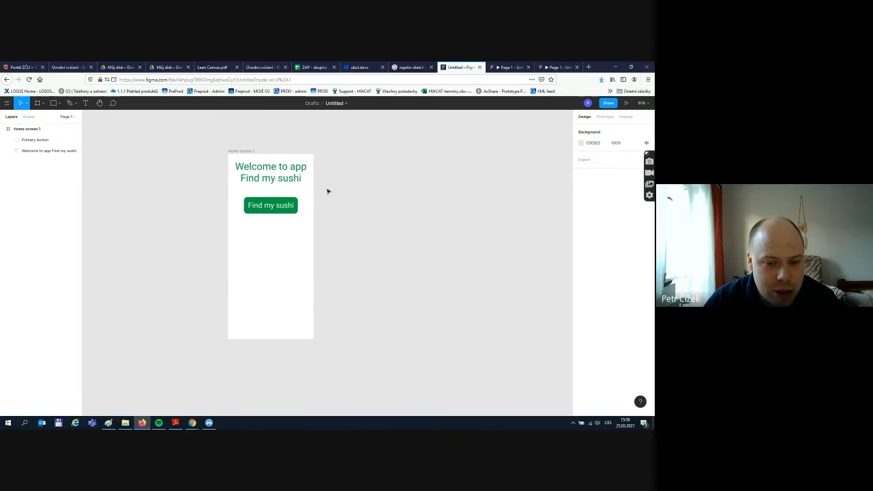
- Duplicate the Home screen 1 frame with Ctrl+D and rename the copy 'Finding my sushi'
left_click(237, 151)
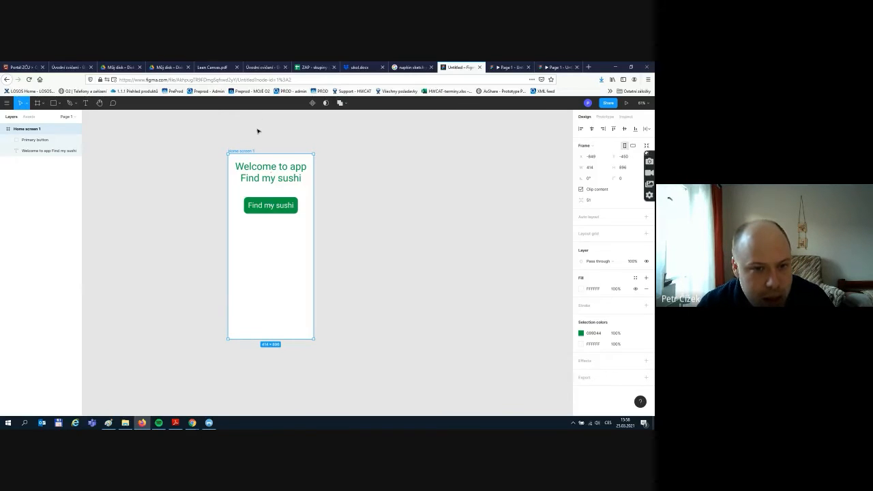
key("ctrl+d")
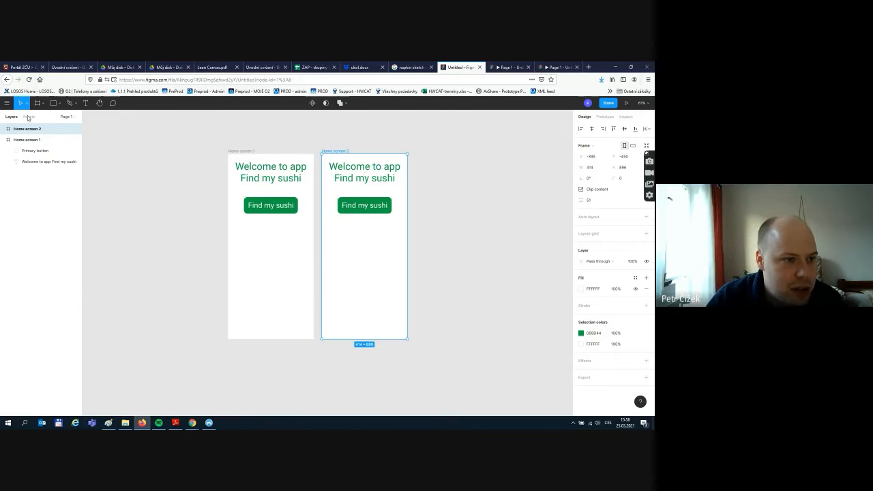
double_click(72, 128)
type("Fi")
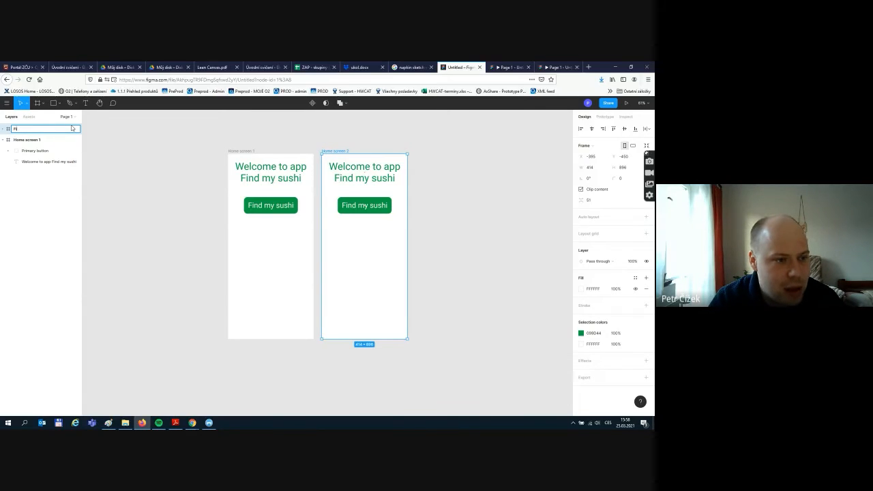
type("dding my")
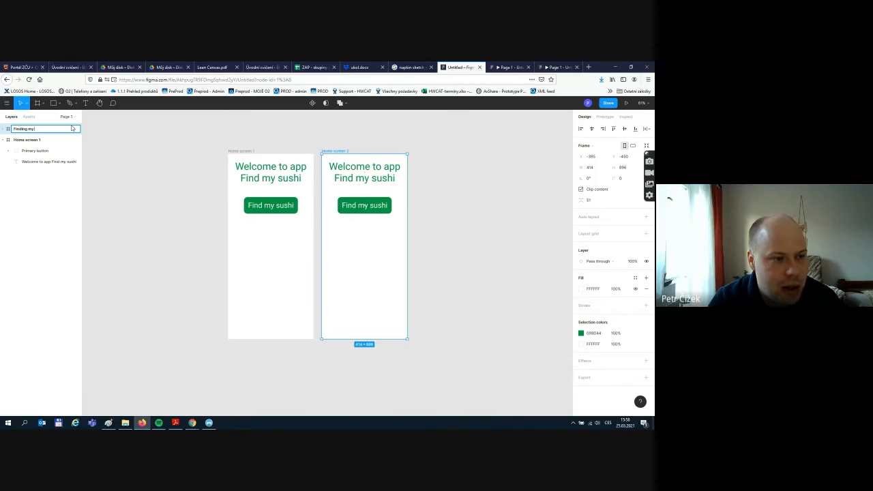
type(" shi")
type(" sus")
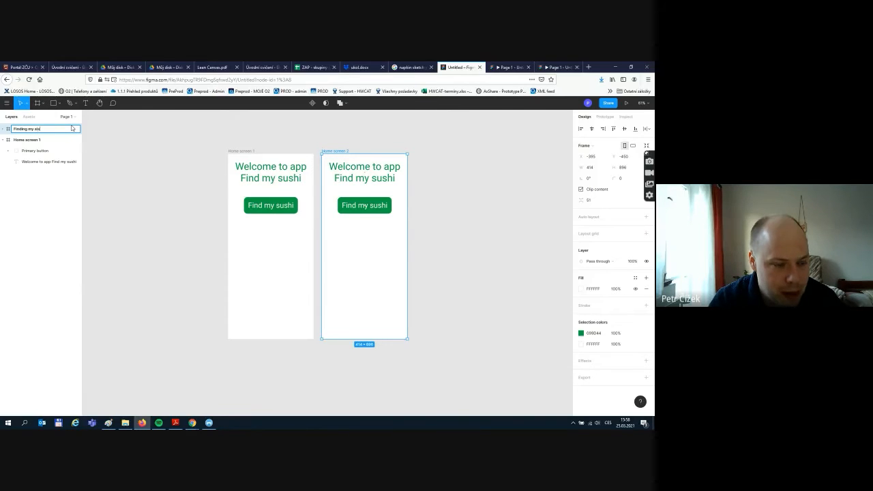
type("shi")
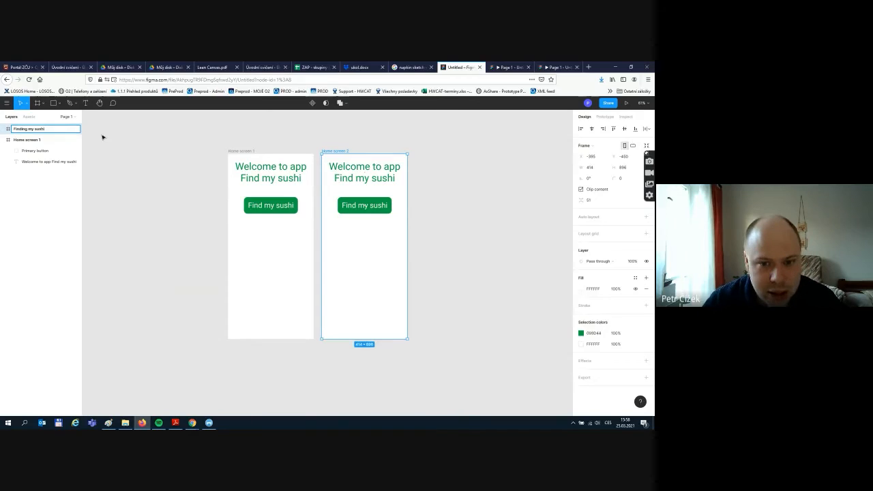
left_click(102, 137)
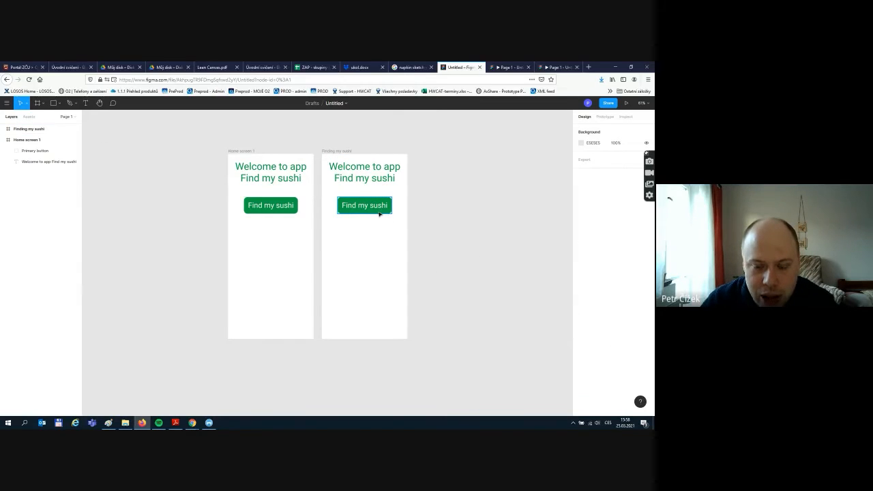
- Drop the Find my sushi button to the frame's bottom and retitle the heading 'Sushi near your position'
left_click_drag(379, 214, 383, 330)
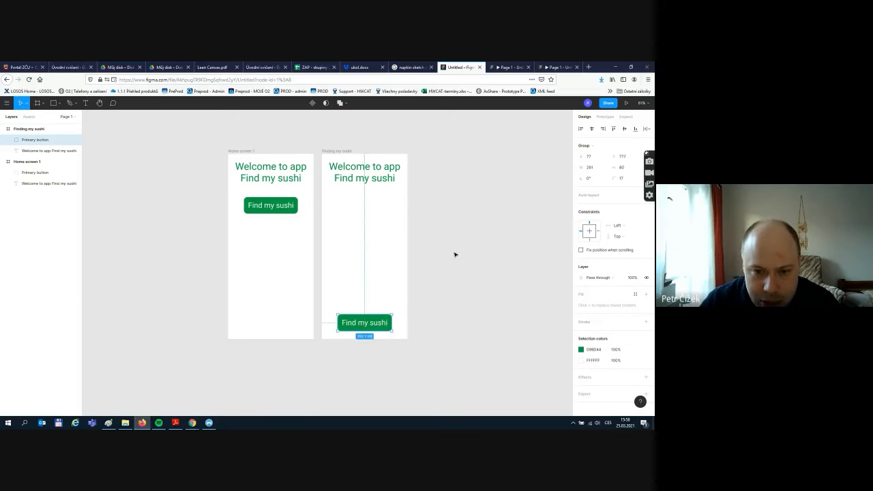
left_click(453, 251)
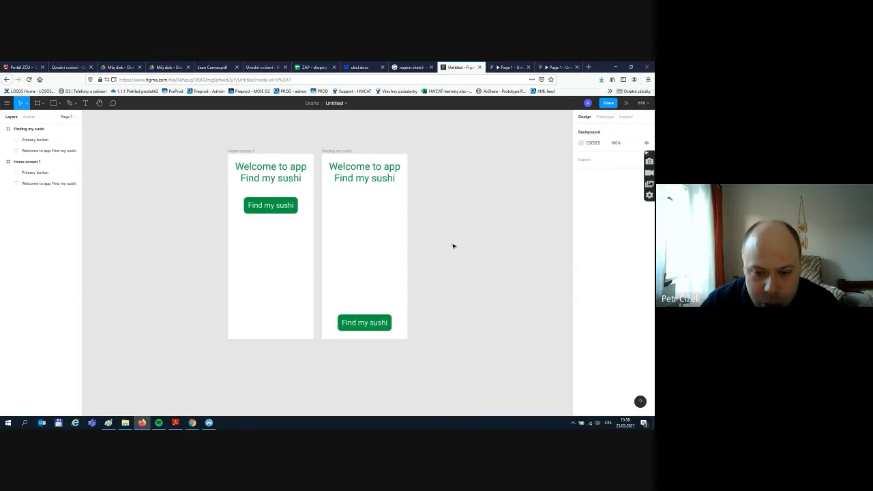
double_click(382, 176)
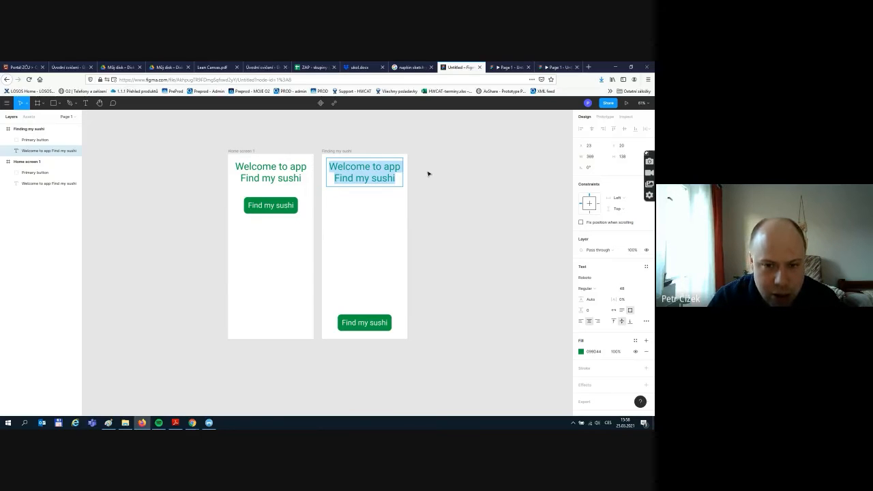
type("S")
type("q")
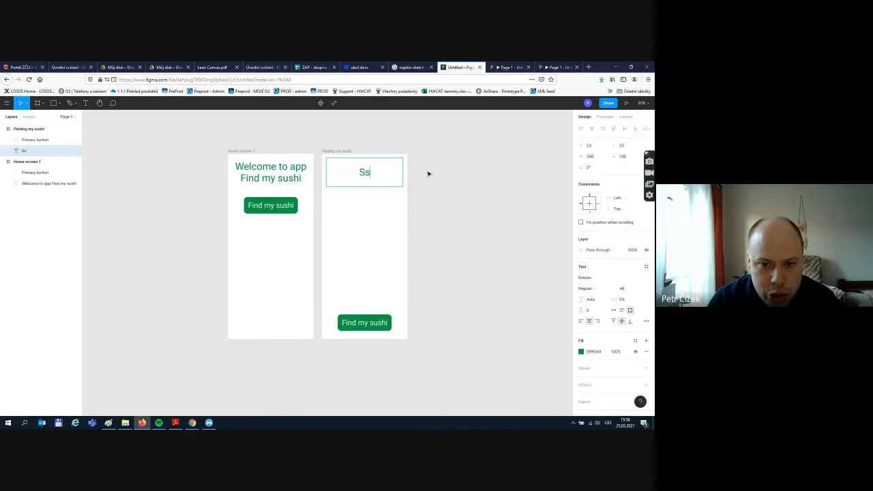
key("BackSpace")
type("ushi ne")
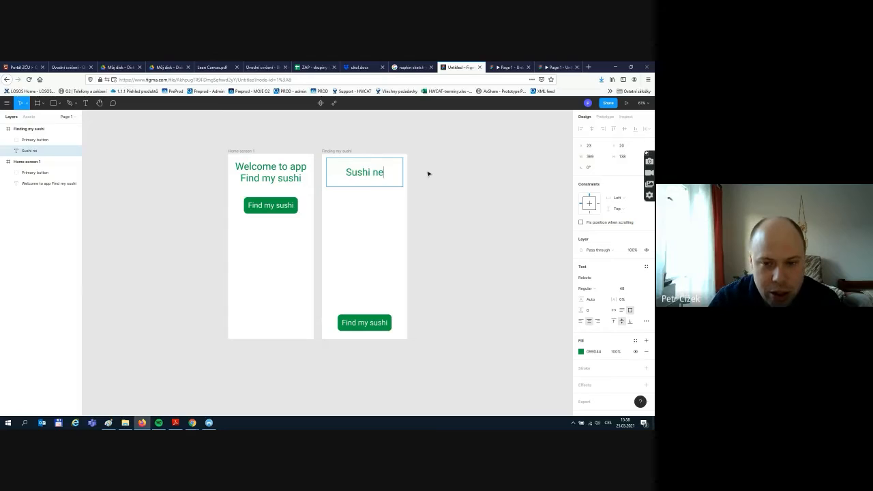
type("ar your")
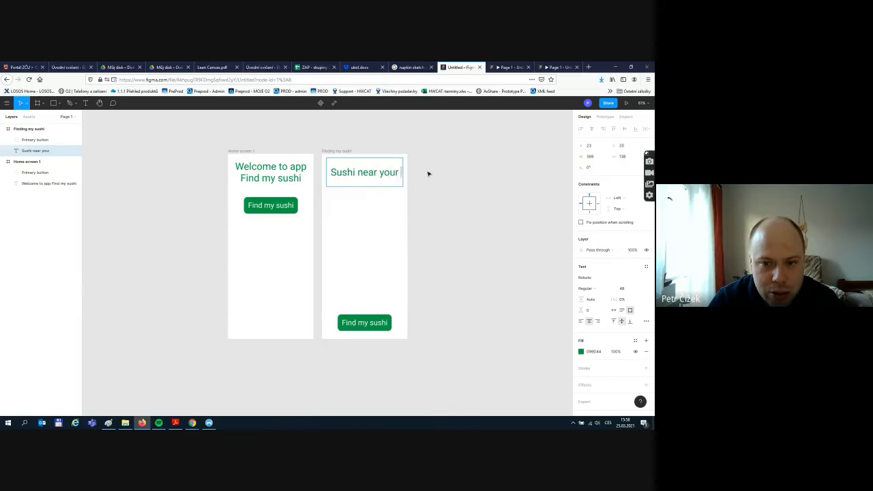
type(" position")
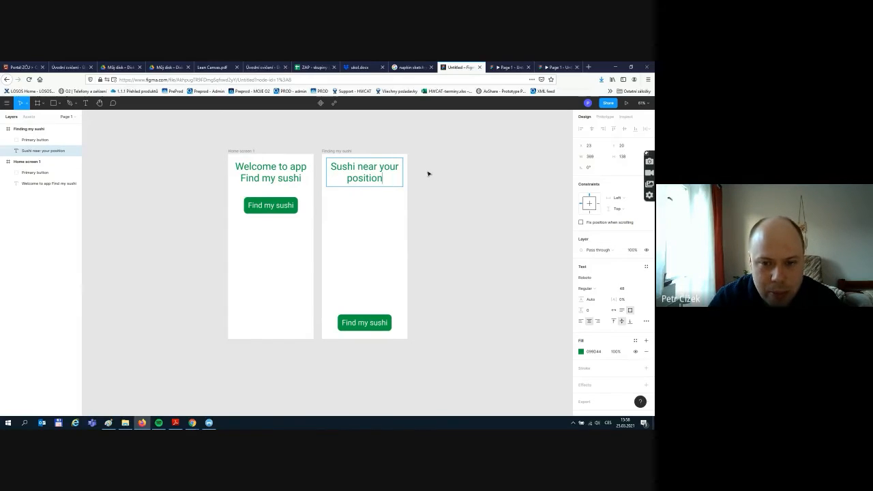
key("Escape")
left_click(440, 219)
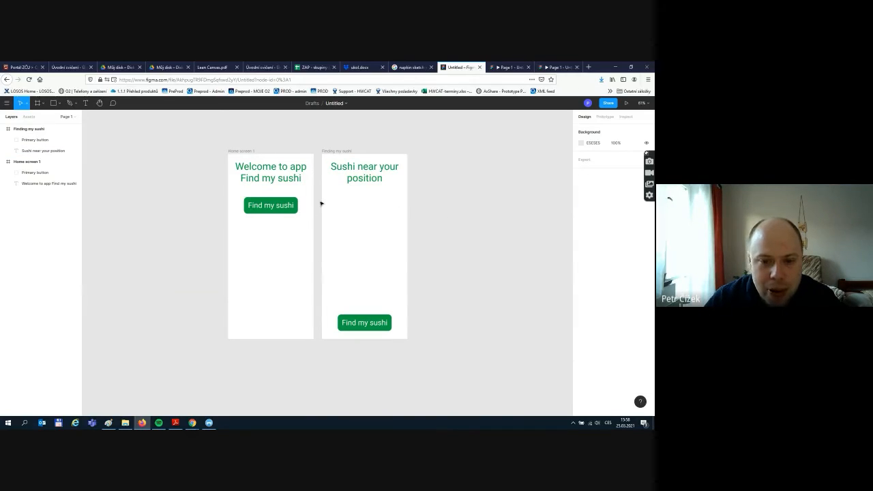
- Search 'google maps' in a new Firefox tab, briefly check Figma, then return to the results
left_click(587, 66)
type("gogle")
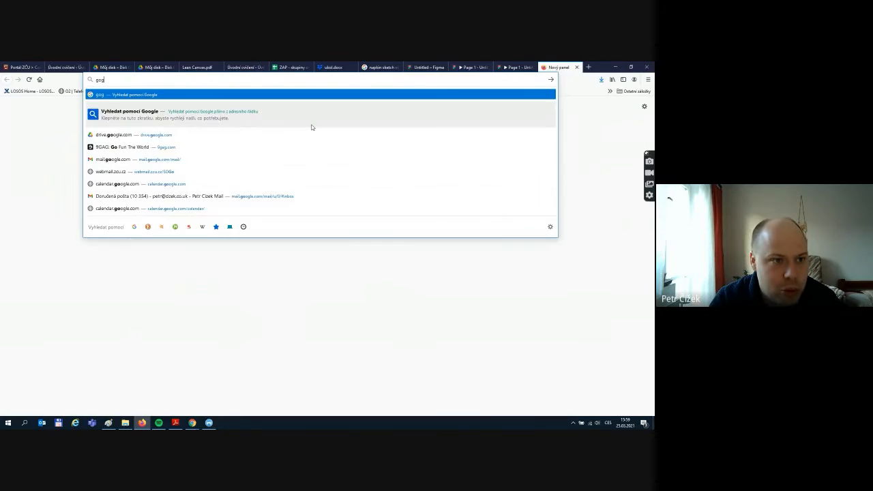
key("BackSpace")
key("BackSpace")
key("BackSpace")
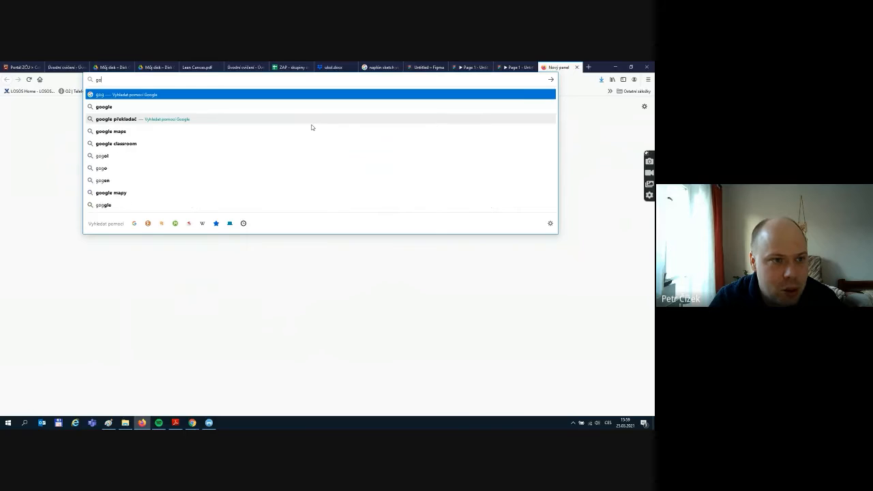
type("gol")
key("BackSpace")
key("BackSpace")
type("le maps")
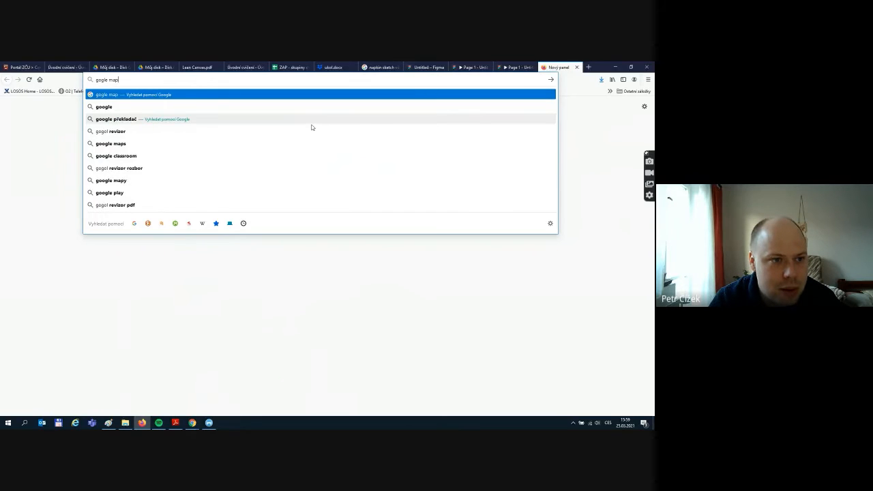
key("Return")
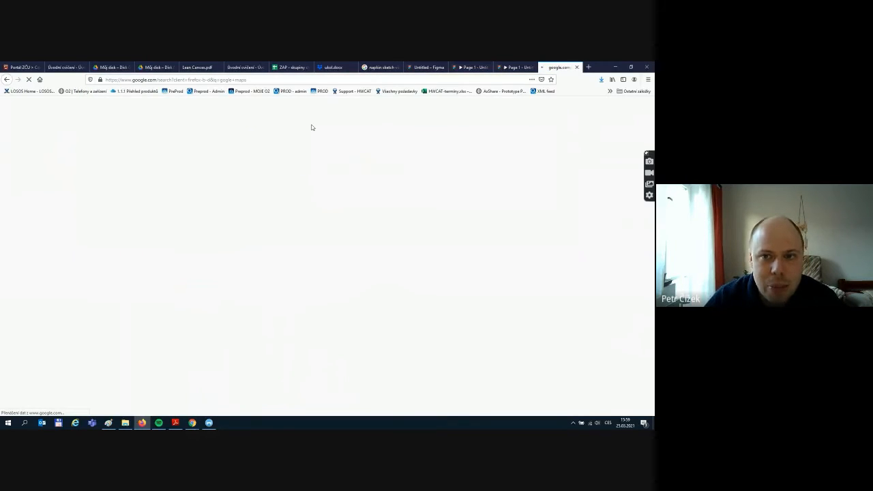
left_click(424, 67)
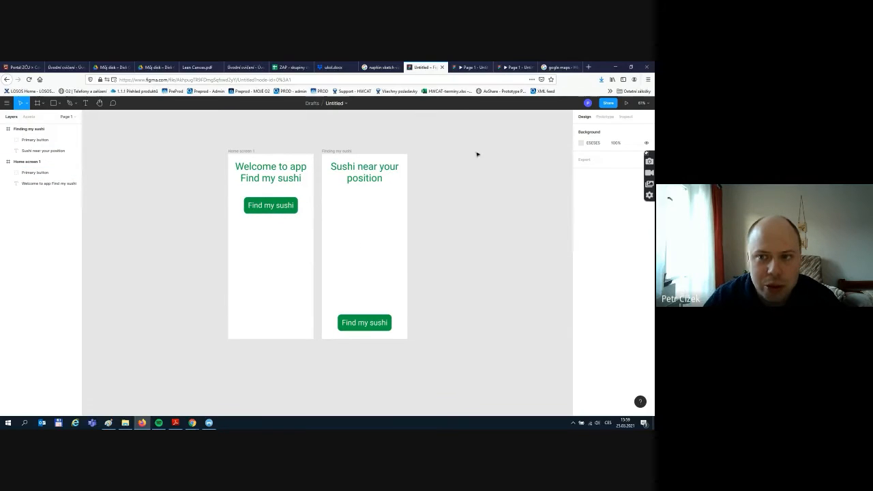
left_click(554, 67)
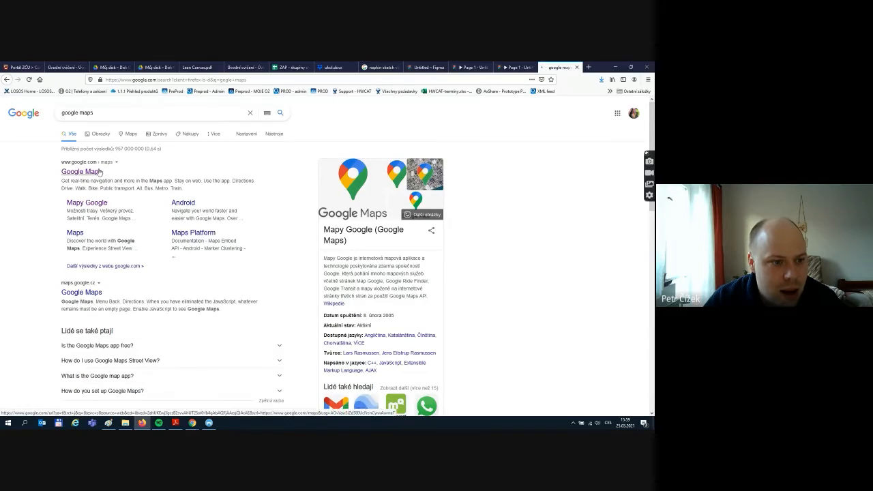
- Open Google Maps, centre the Vinohrady park and nearby restaurants, and capture it with Print Screen
left_click(82, 197)
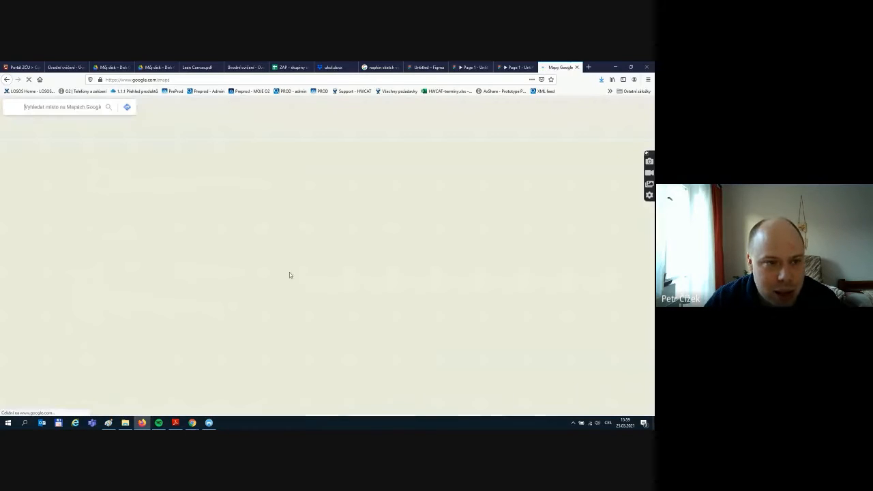
scroll(287, 279, "down", 1)
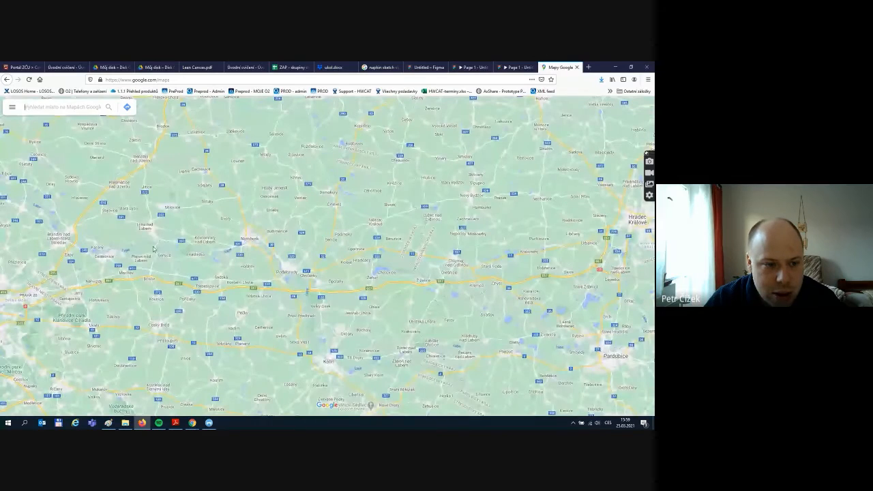
left_click_drag(153, 249, 376, 199)
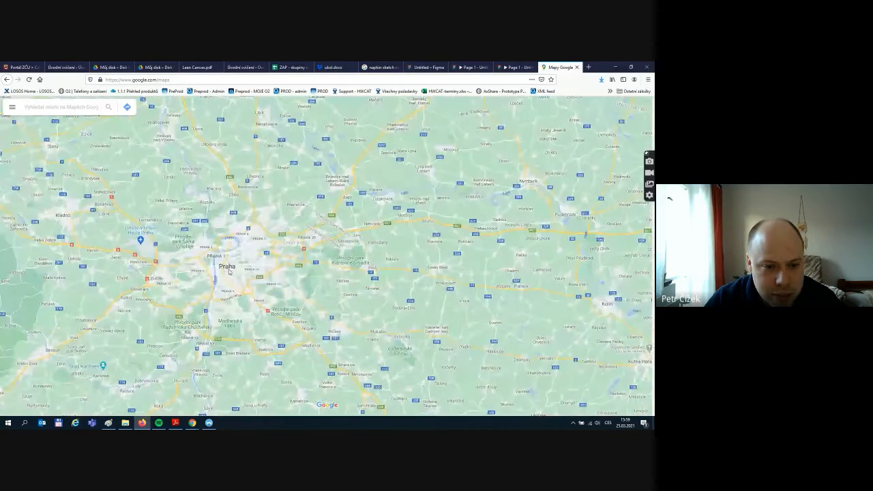
scroll(250, 271, "up", 5)
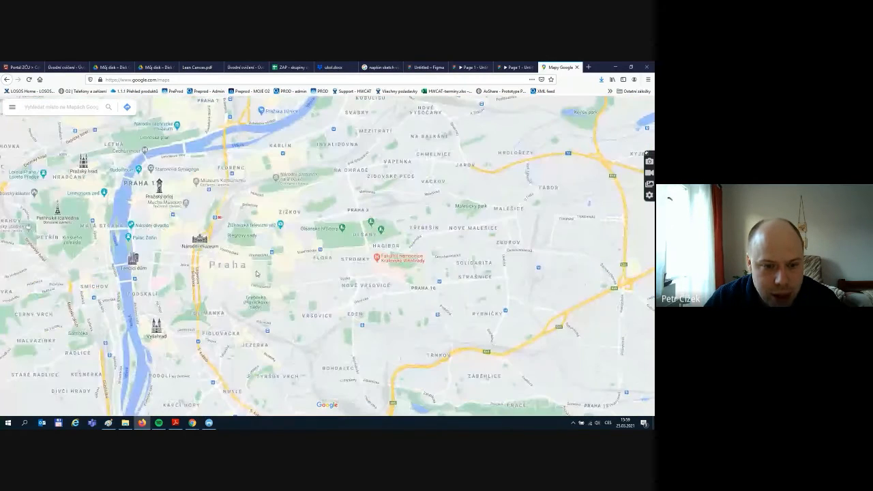
scroll(256, 274, "up", 3)
scroll(257, 274, "down", 1)
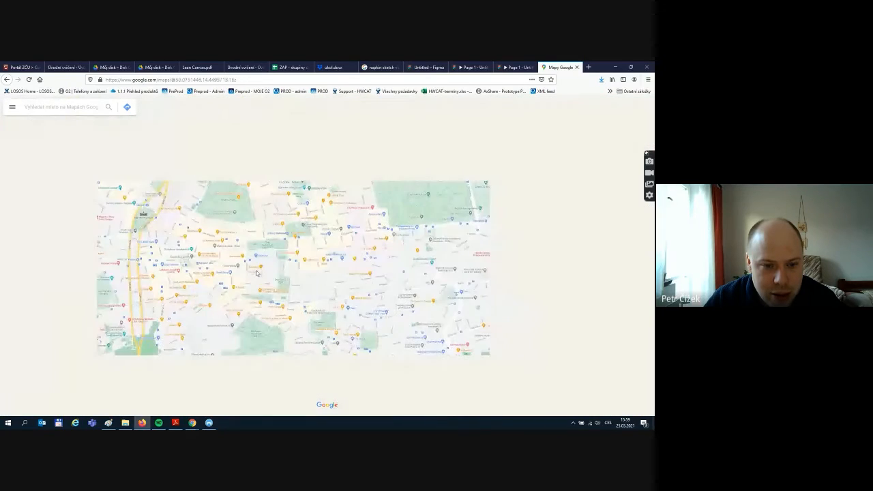
left_click_drag(233, 215, 265, 218)
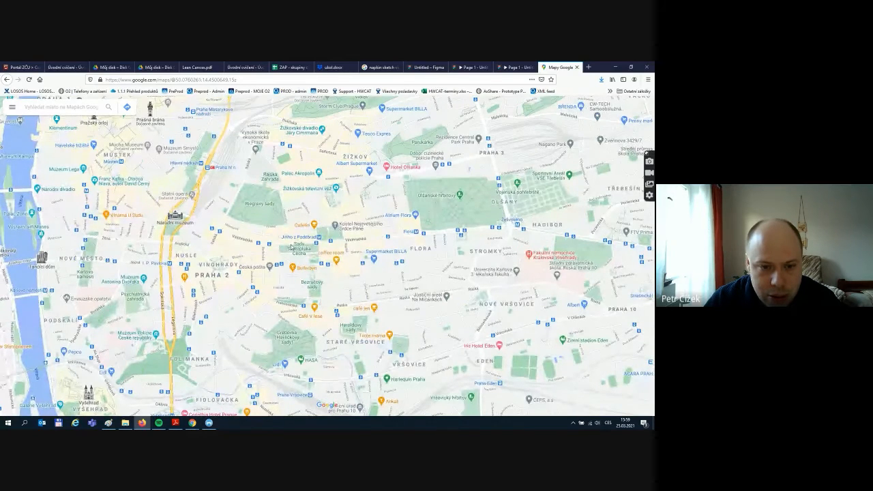
scroll(290, 251, "up", 2)
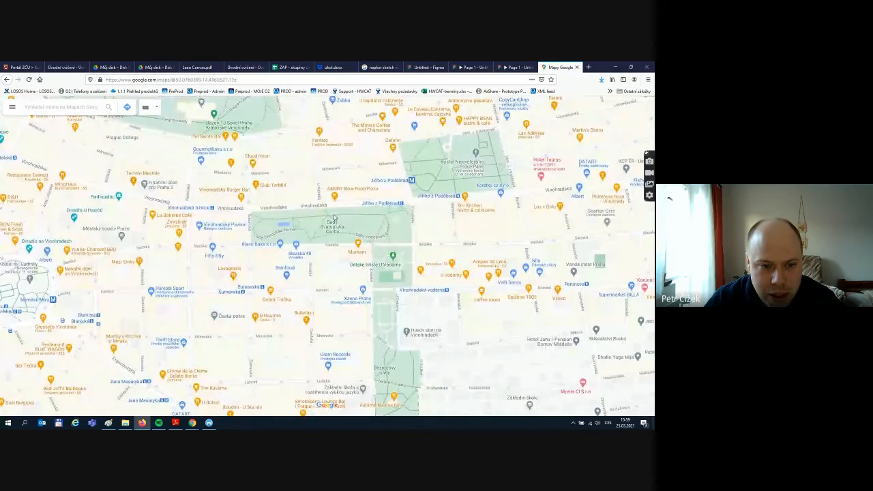
left_click_drag(184, 183, 281, 219)
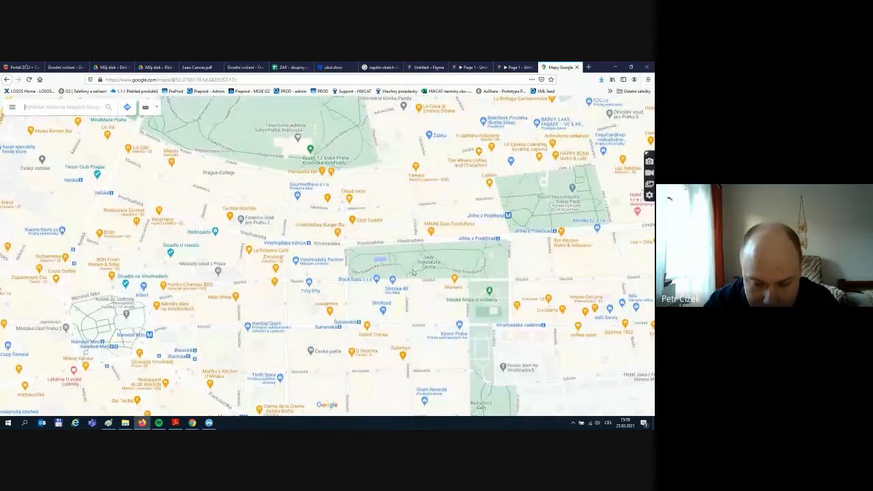
key("Print")
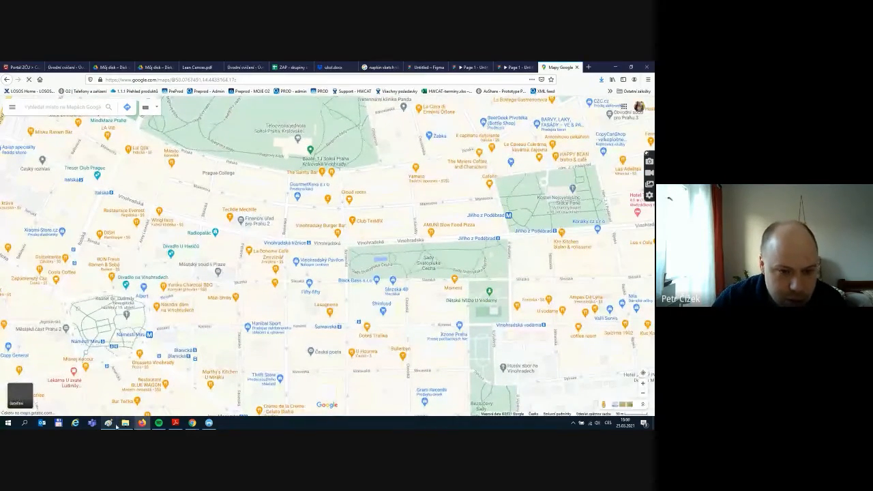
- Paste the map screenshot into Paint, crop it to a 651 × 663 px section, and open Save As
left_click(108, 422)
key("ctrl+v")
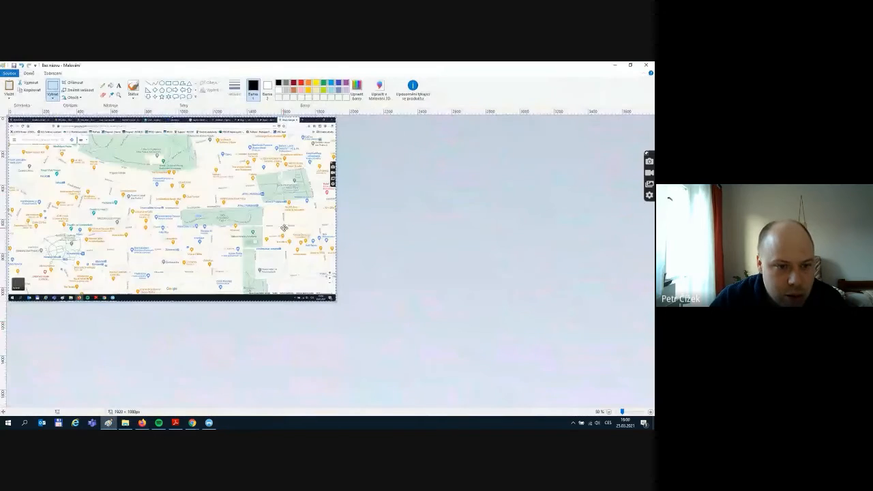
left_click(53, 87)
left_click(56, 95)
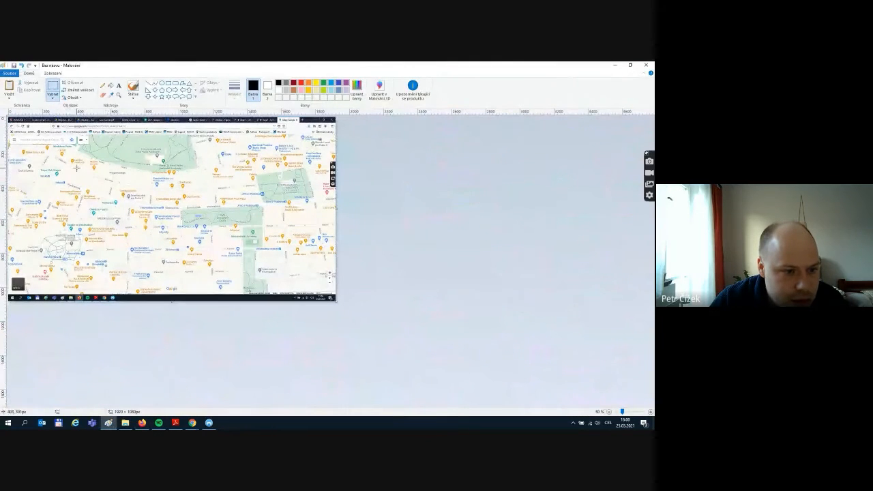
left_click_drag(77, 167, 187, 281)
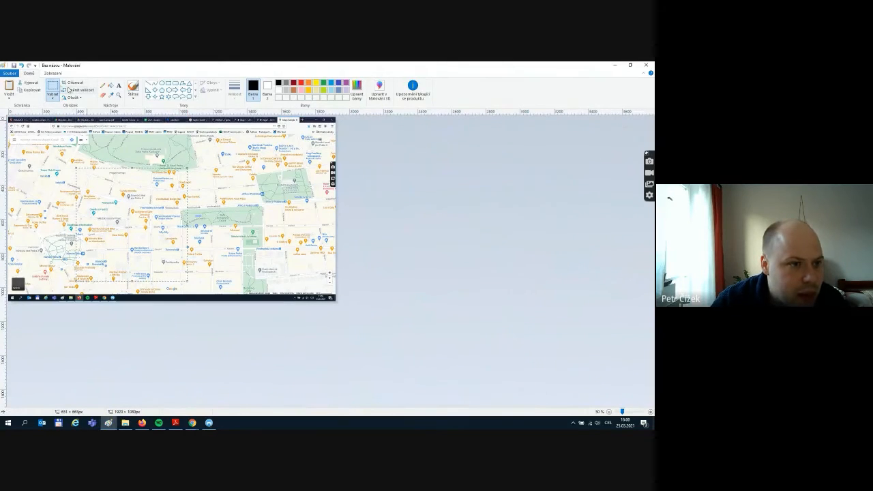
left_click(70, 83)
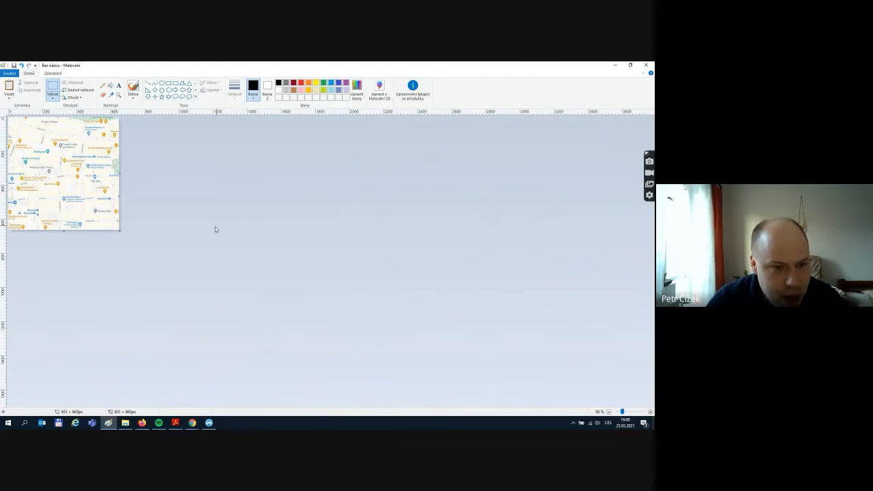
key("ctrl+s")
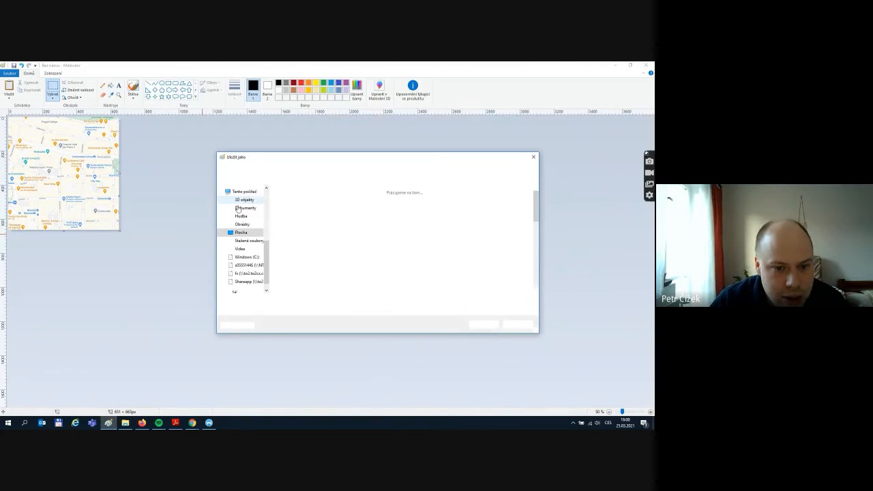
- Save the cropped image as 'map' (PNG) in Downloads and return to the Figma browser tab
left_click(247, 242)
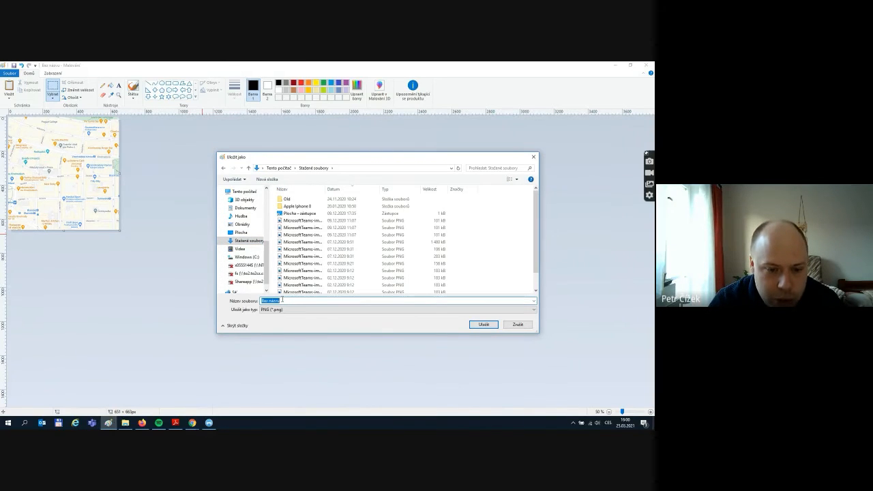
type("map")
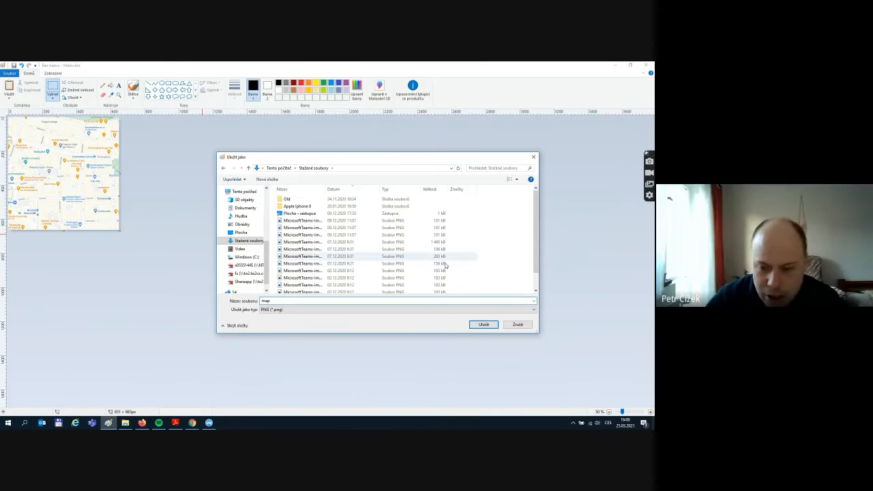
left_click(483, 326)
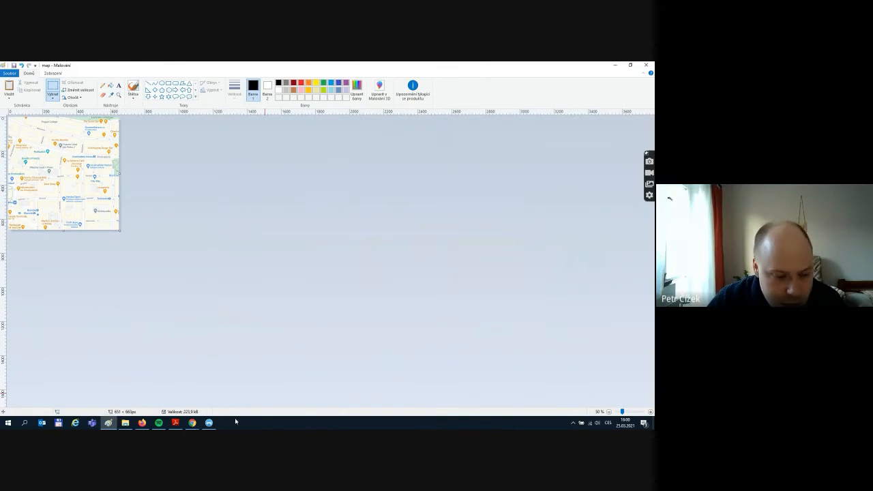
left_click(142, 423)
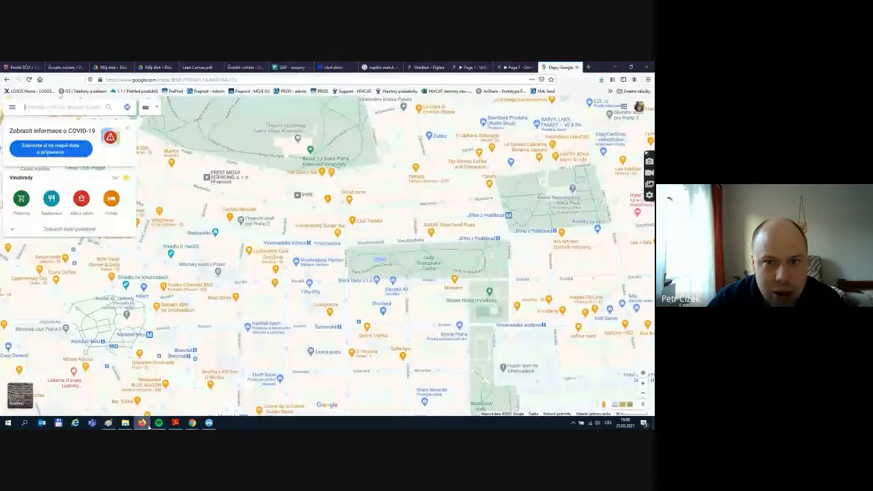
left_click(423, 66)
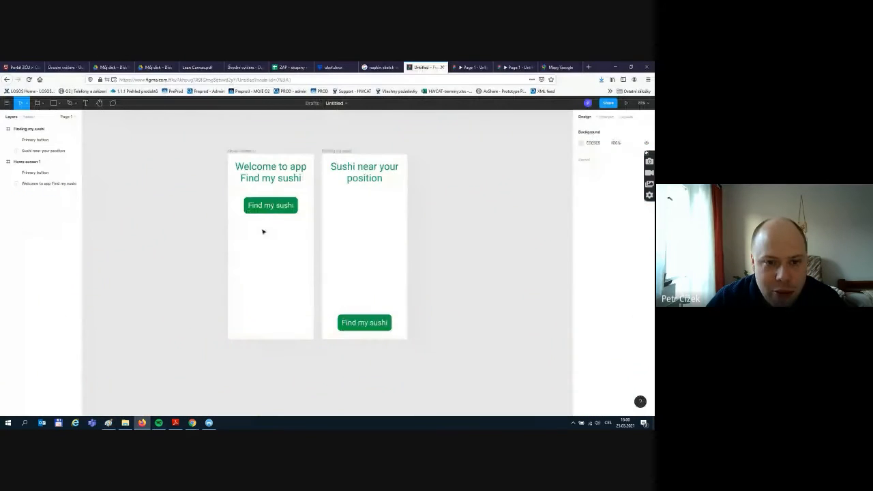
- Drag map.png from Downloads into the Finding my sushi frame, sized 426 × 433 below the heading
left_click(628, 68)
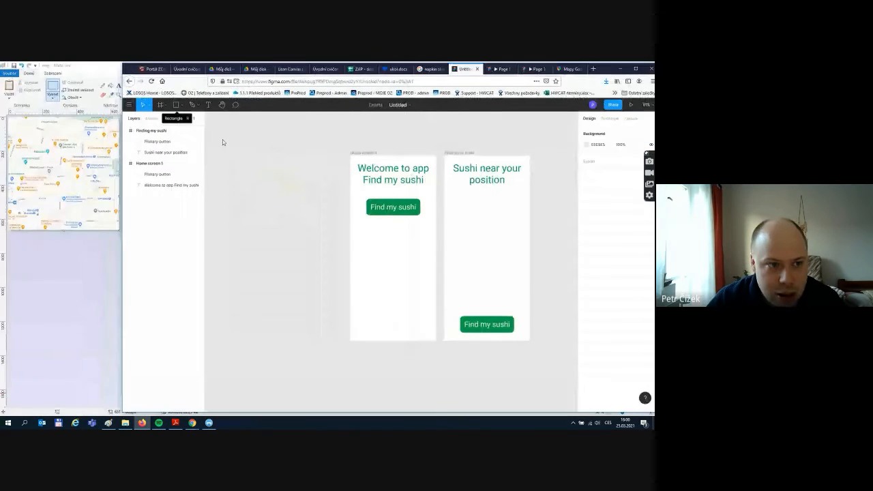
left_click(126, 422)
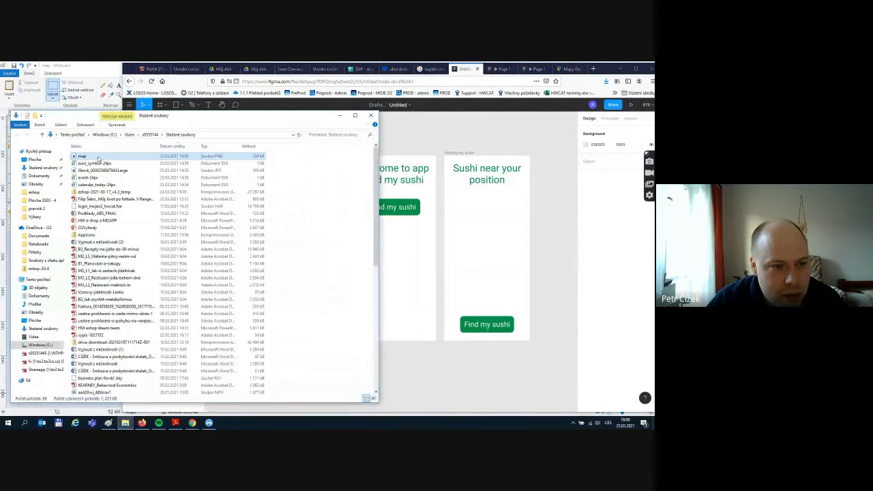
left_click_drag(98, 158, 493, 244)
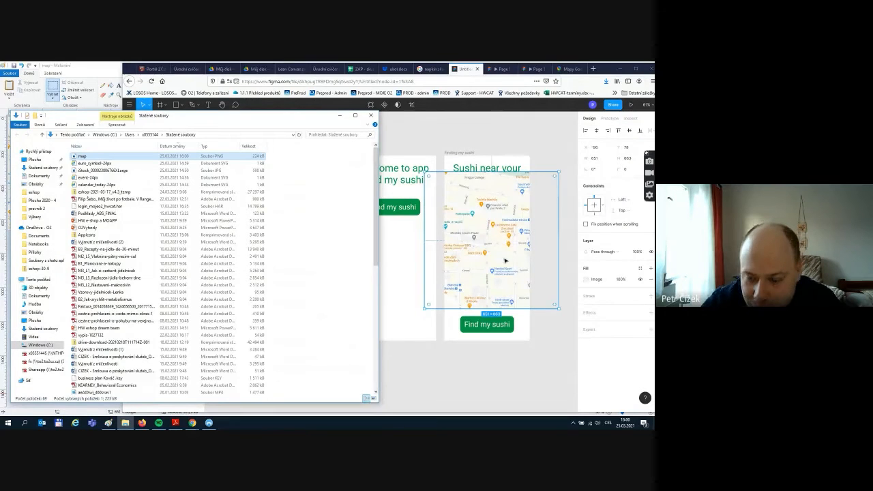
left_click(508, 258)
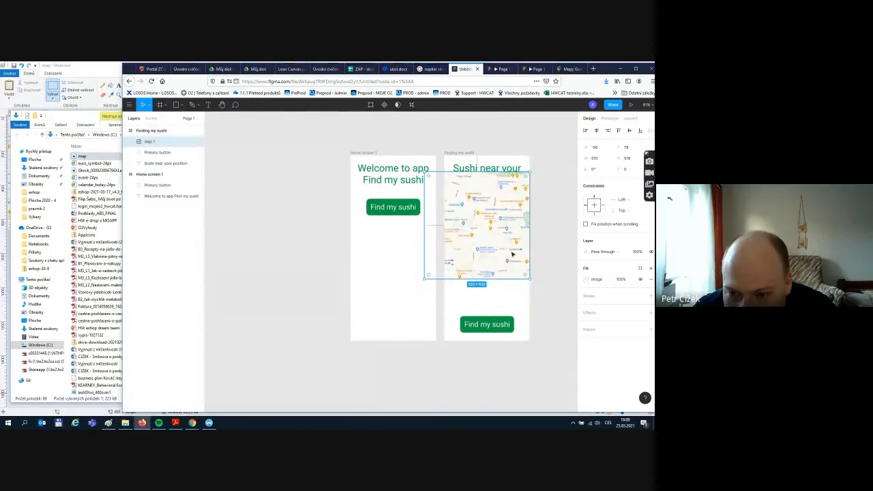
left_click_drag(511, 254, 513, 268)
left_click_drag(538, 297, 531, 273)
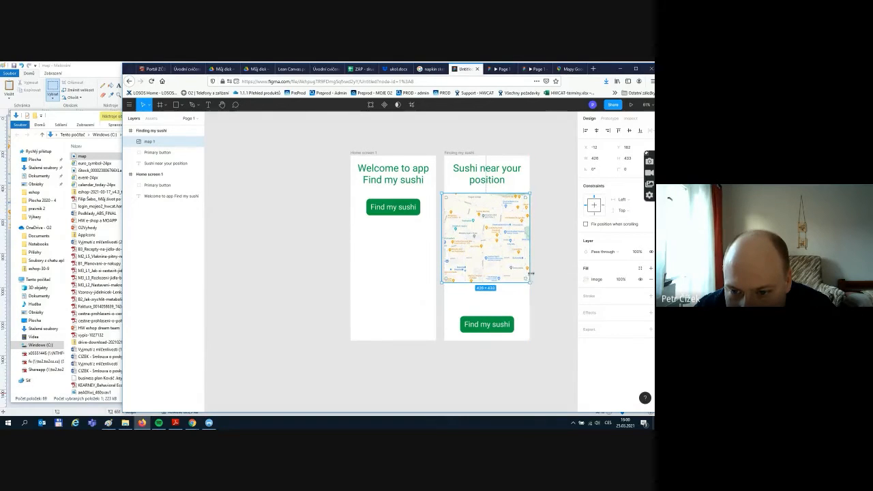
scroll(536, 265, "up", 5, "ctrl")
scroll(533, 264, "up", 1)
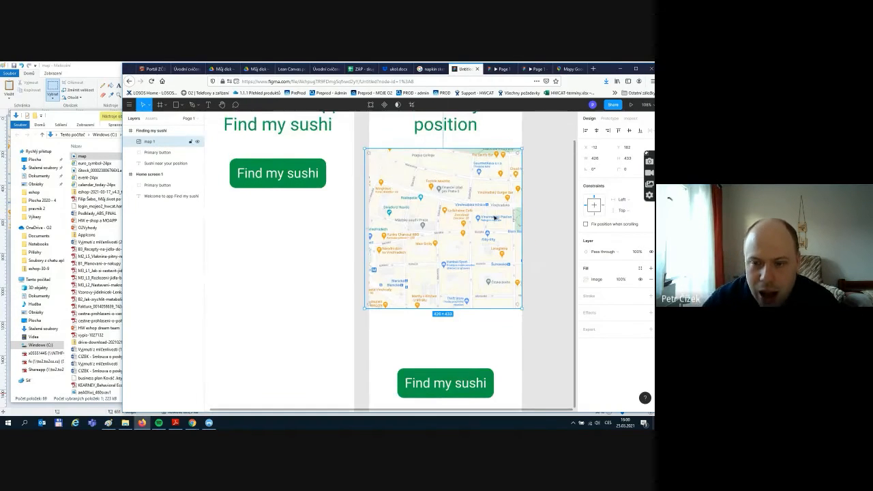
scroll(494, 216, "up", 1)
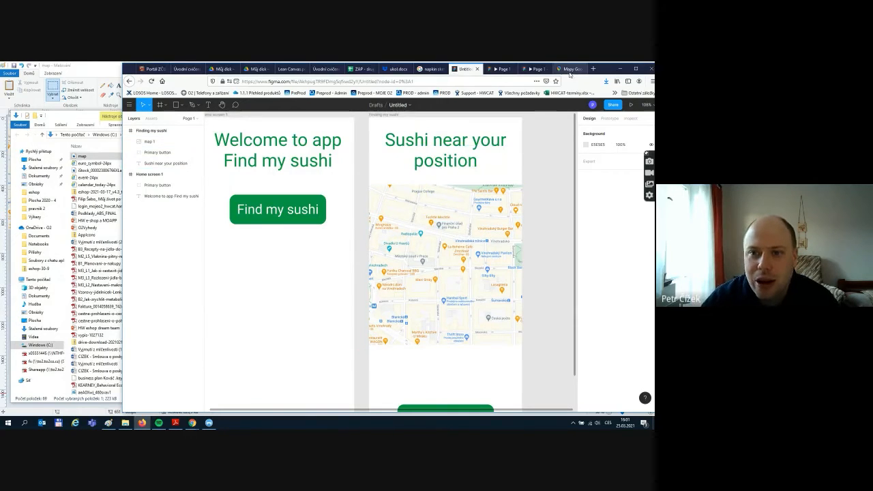
- Search 'google icons', open the Icons - Material Design page, and select its address
left_click(432, 69)
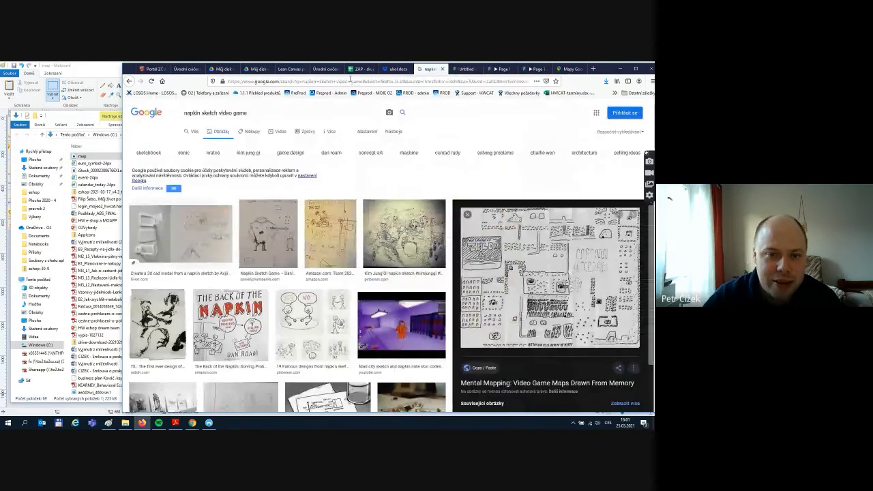
left_click(350, 81)
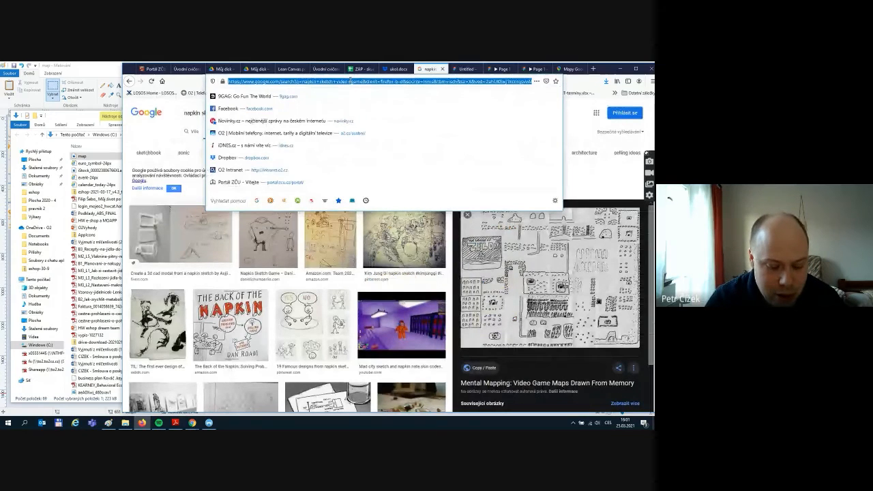
type("google ico")
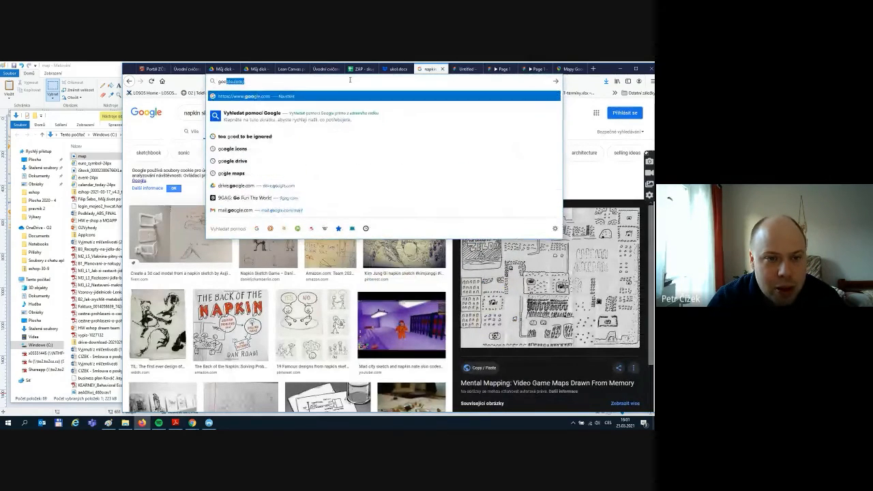
type("ns")
key("Return")
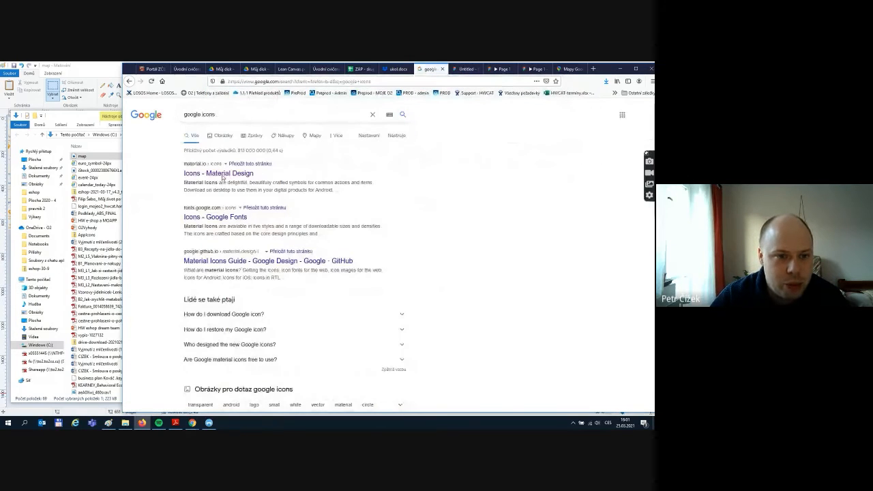
left_click(222, 174)
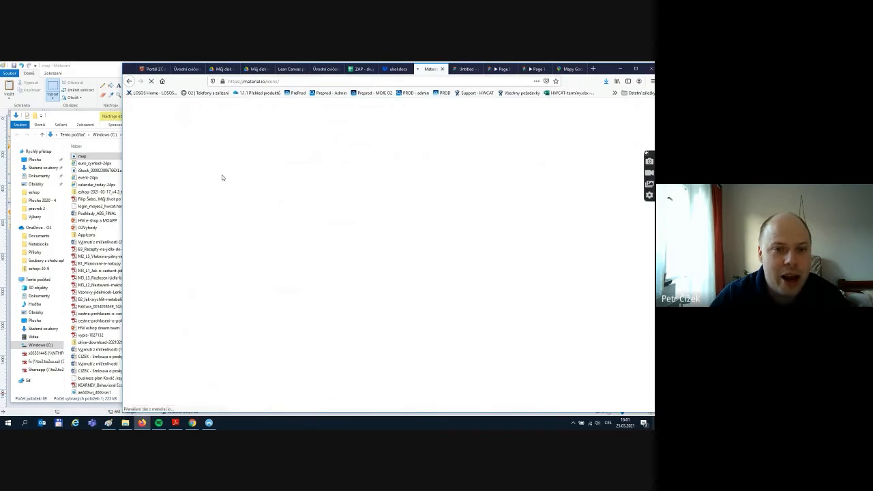
left_click(279, 81)
key("ctrl+c")
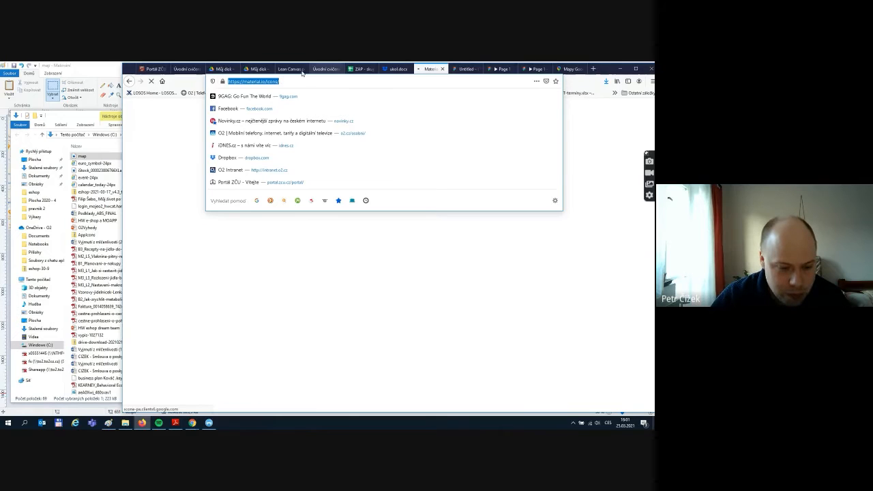
- Post the Material Design icons link in the Google Meet chat and open it from there
left_click(193, 423)
left_click(157, 402)
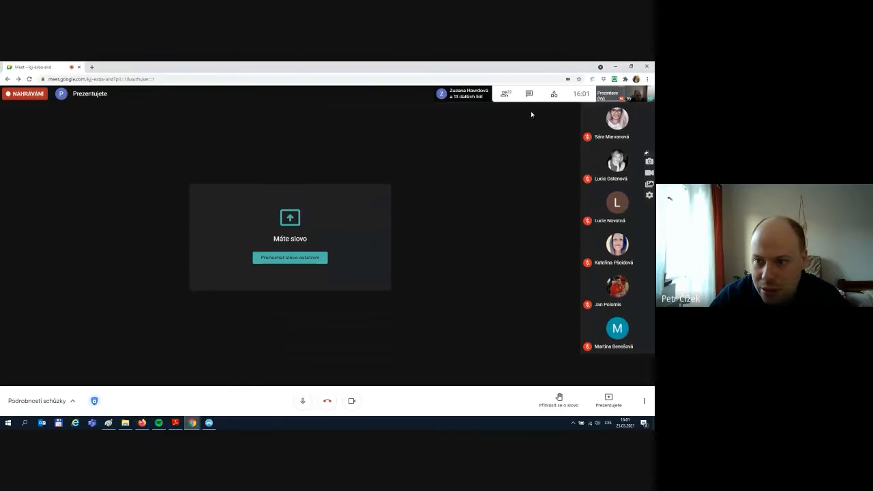
left_click(530, 95)
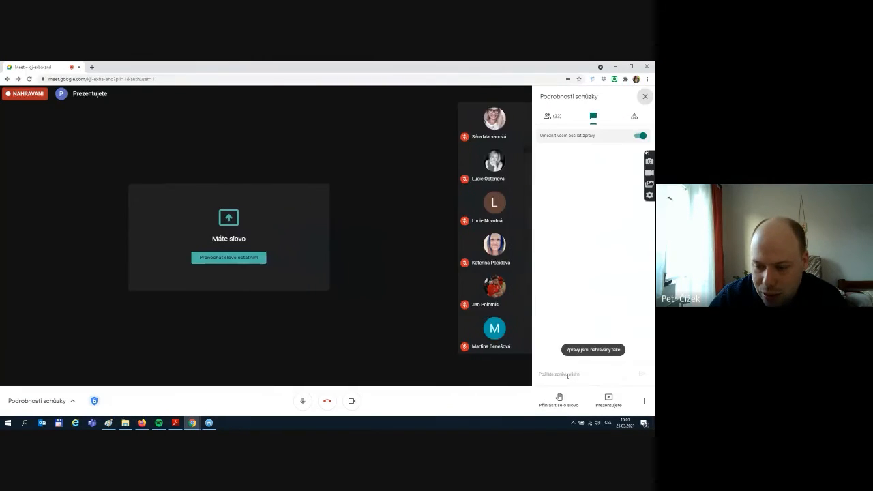
key("ctrl+v")
key("Return")
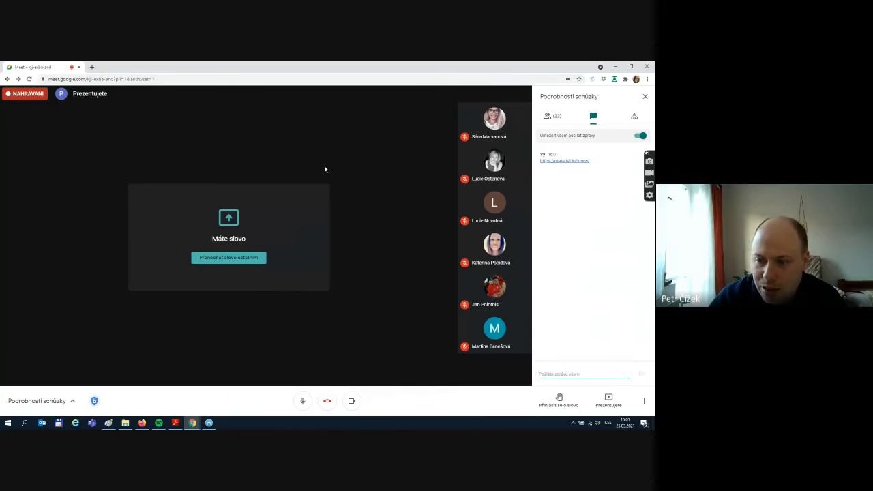
left_click(563, 161)
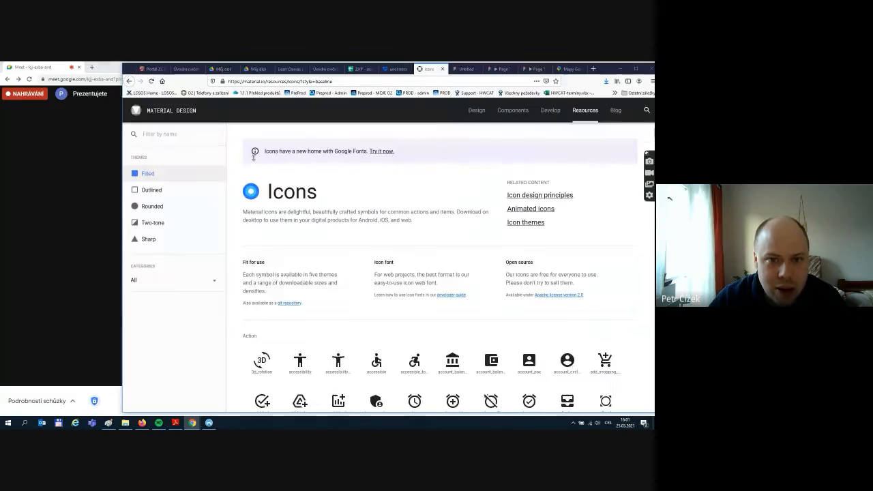
- Find 'map' on the icons page and scroll down to the Maps category icons
scroll(355, 207, "down", 3)
scroll(354, 207, "down", 1)
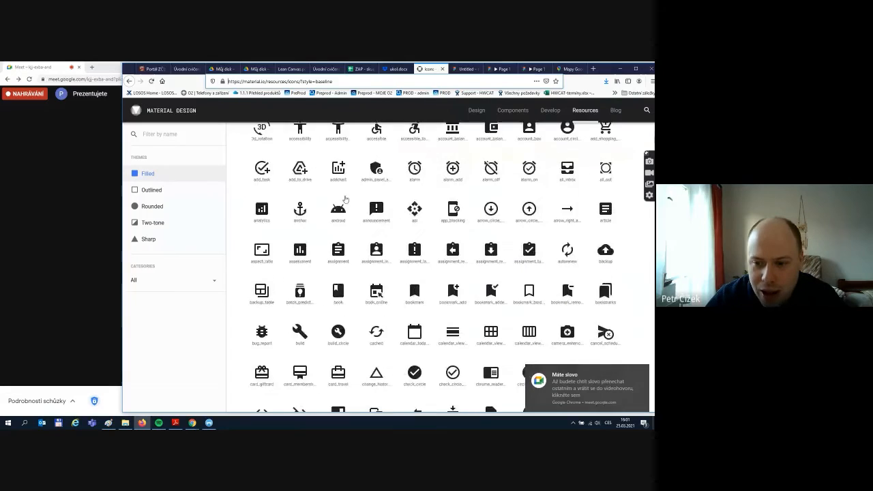
scroll(392, 228, "up", 1)
scroll(427, 251, "down", 1)
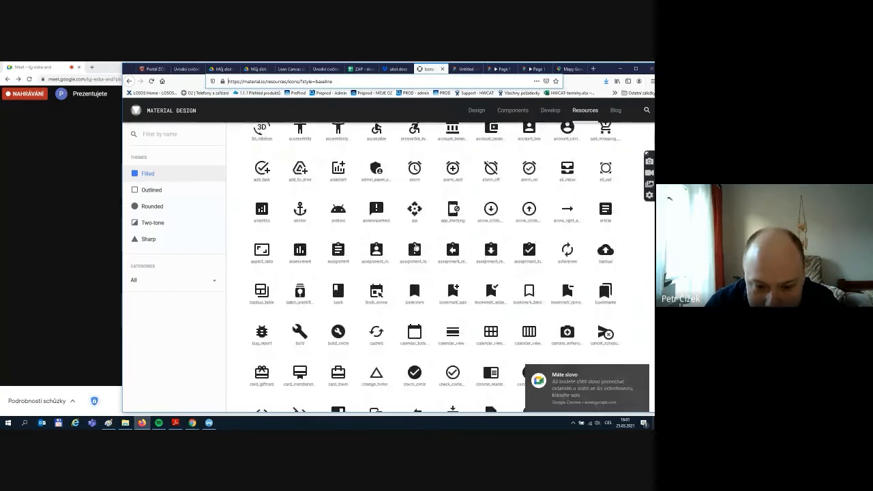
scroll(414, 247, "down", 2)
scroll(414, 247, "up", 5)
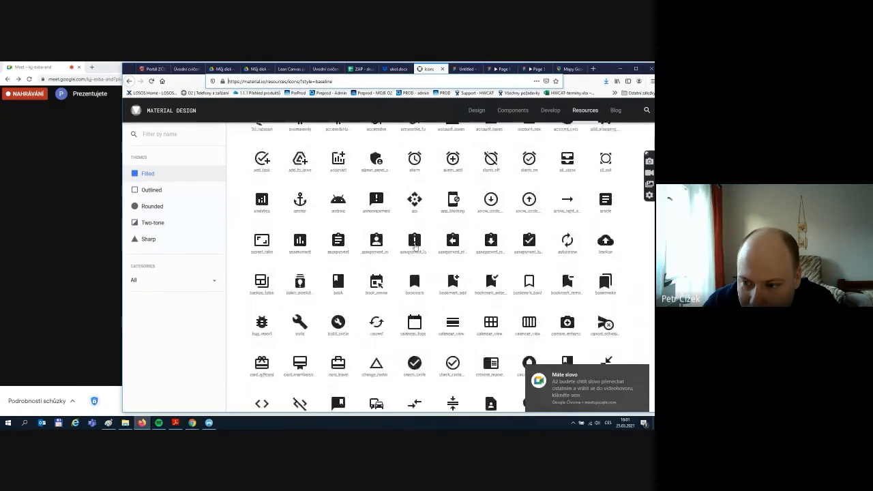
scroll(415, 247, "down", 1)
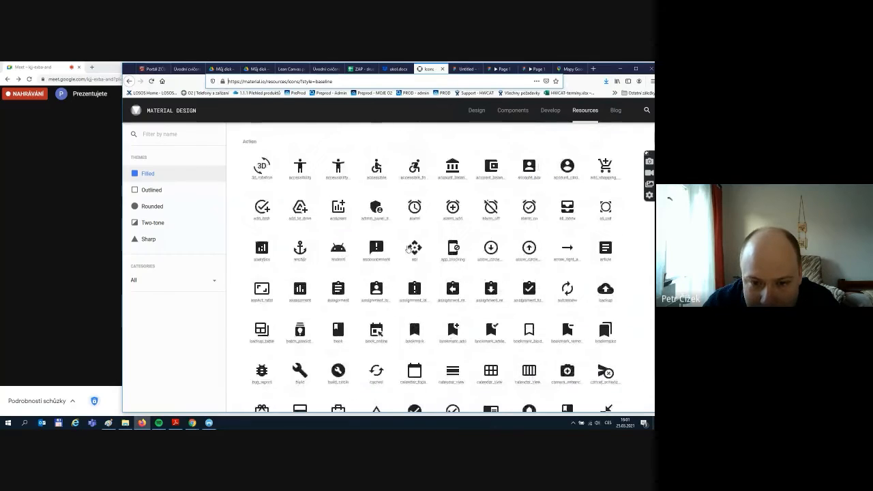
scroll(411, 248, "down", 1)
scroll(408, 249, "up", 1)
key("ctrl+f")
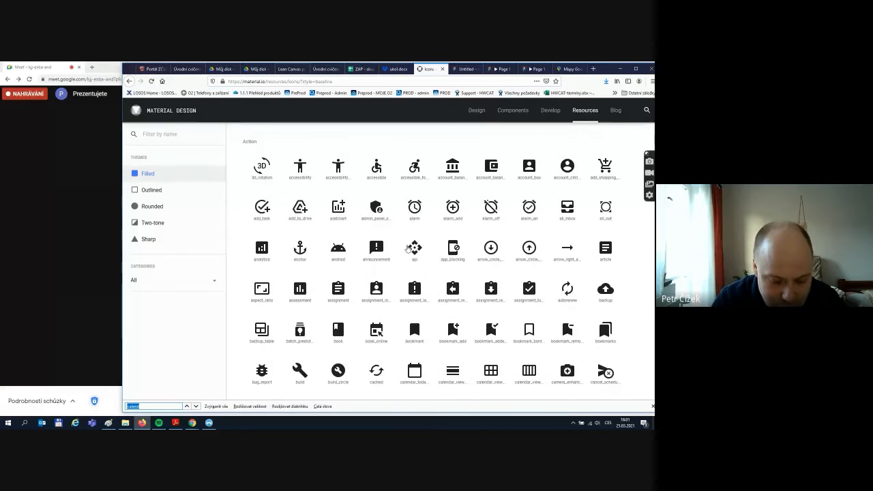
type("map")
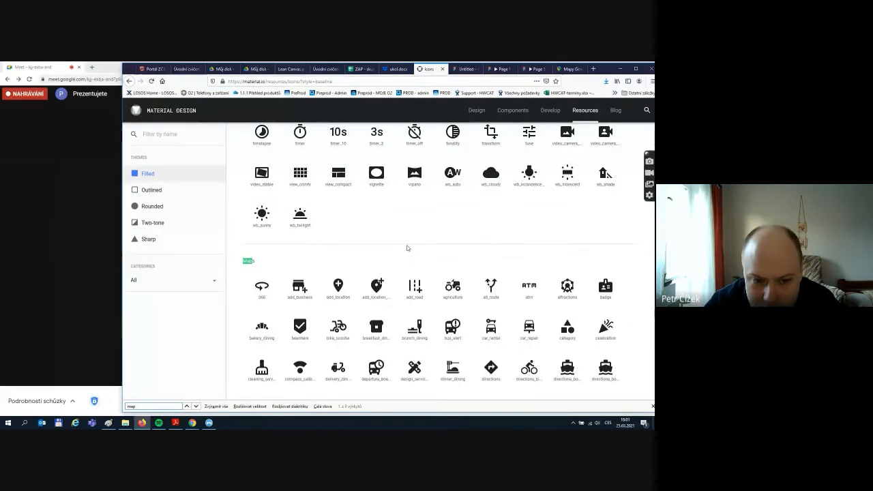
scroll(407, 247, "down", 3)
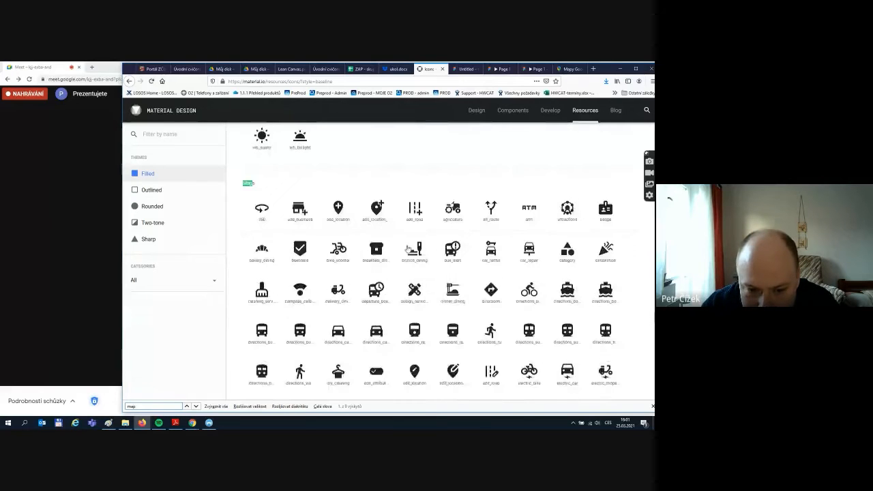
scroll(419, 337, "down", 1)
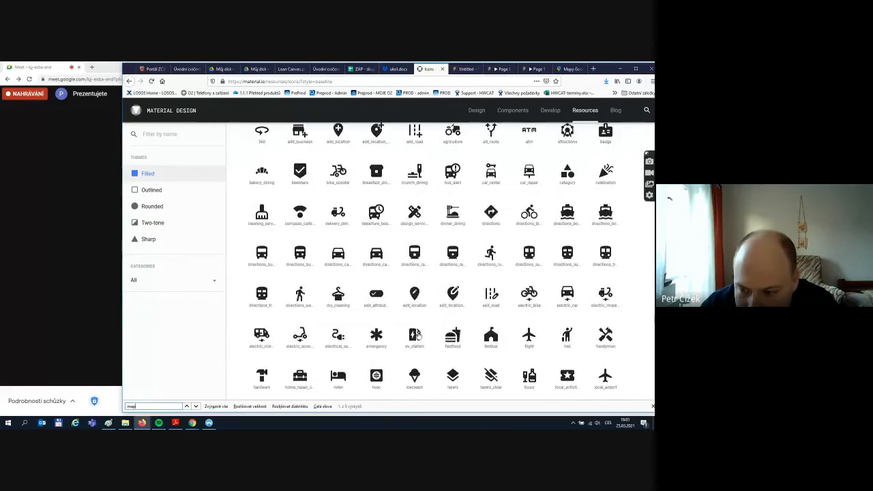
scroll(417, 319, "down", 1)
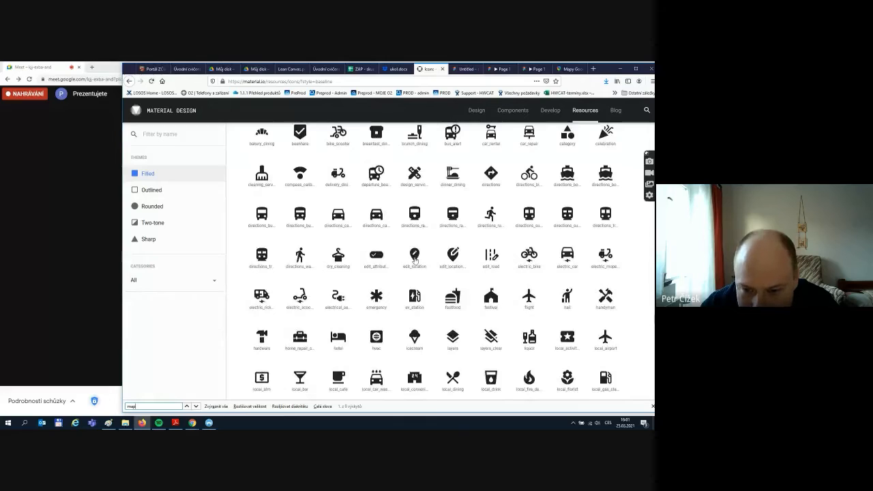
scroll(417, 259, "down", 4)
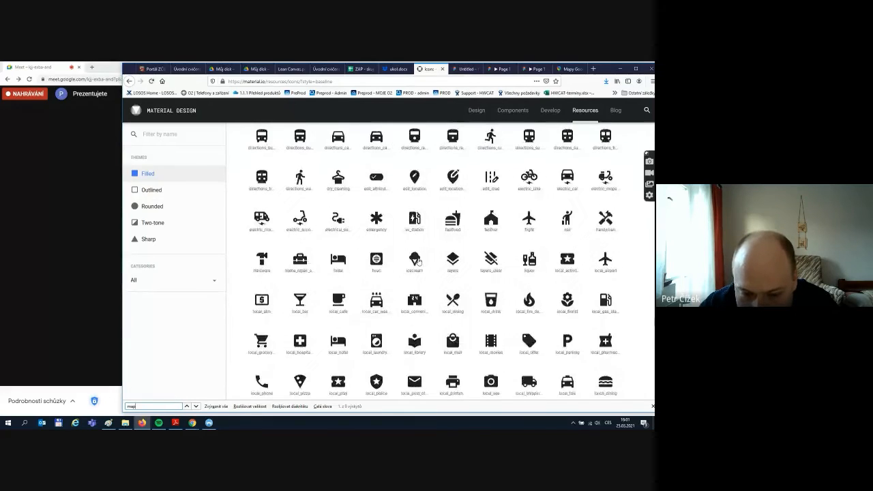
scroll(421, 263, "down", 2)
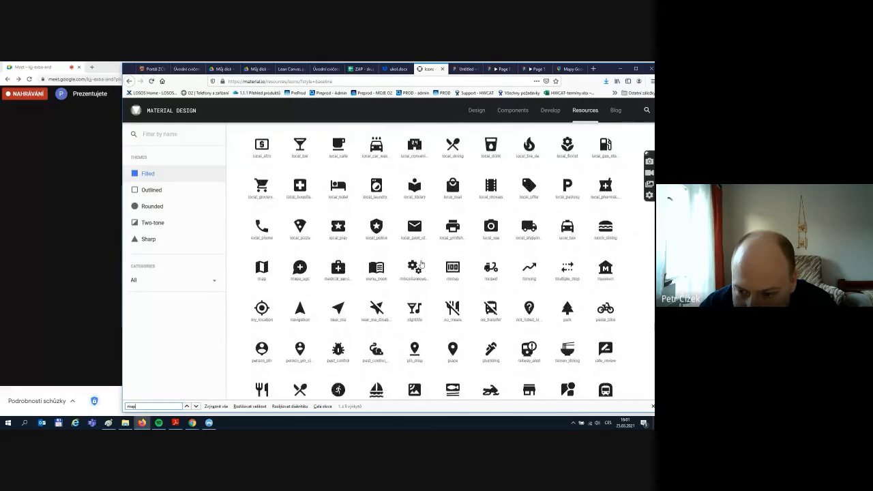
scroll(420, 264, "down", 3)
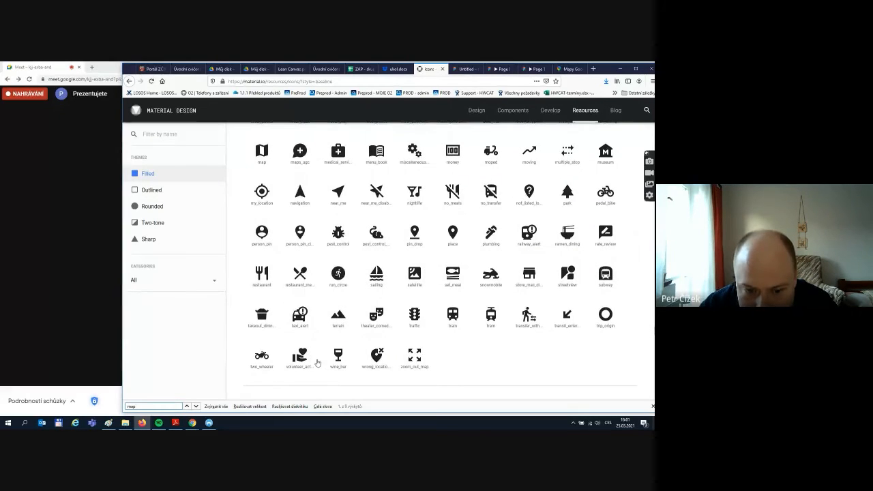
scroll(320, 357, "up", 10)
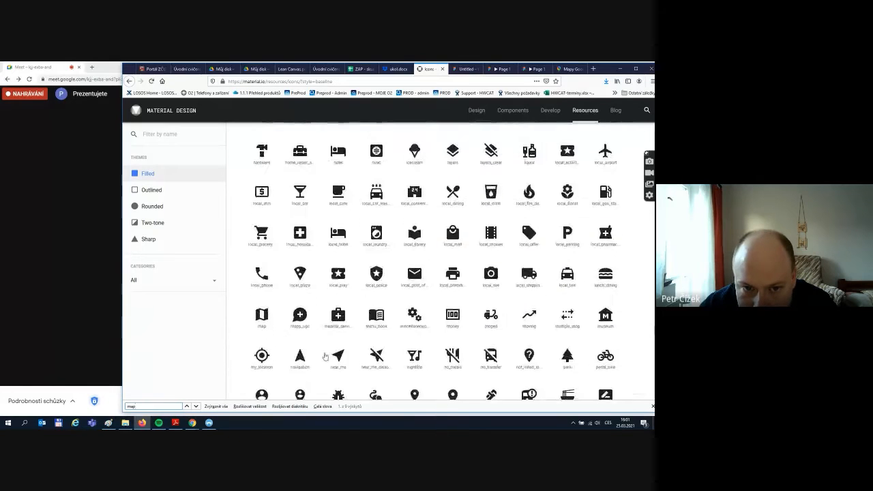
scroll(325, 356, "down", 1)
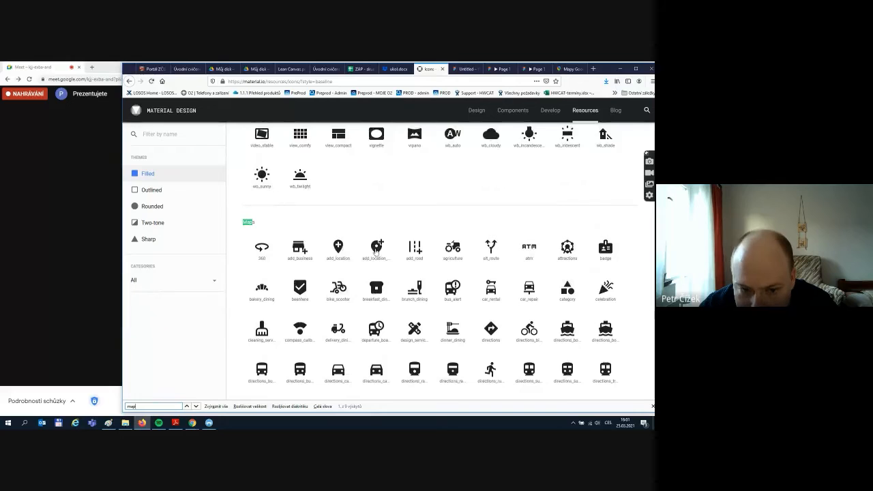
scroll(264, 274, "down", 1)
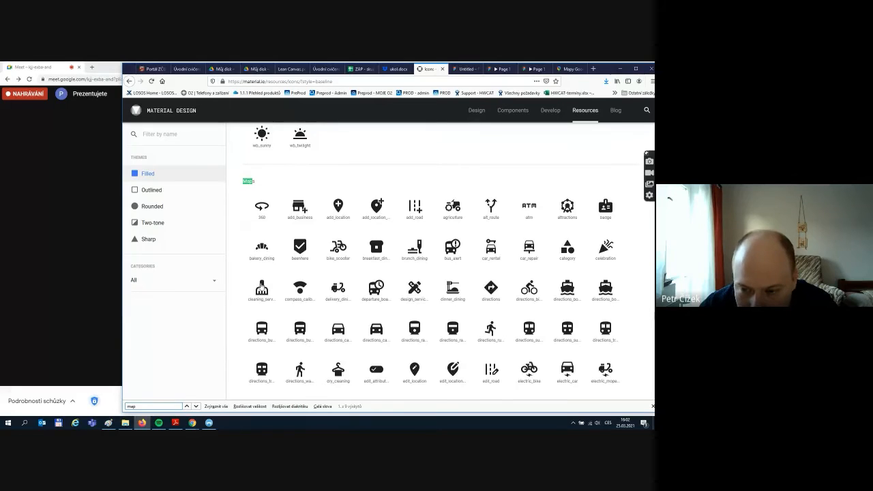
scroll(263, 288, "down", 1)
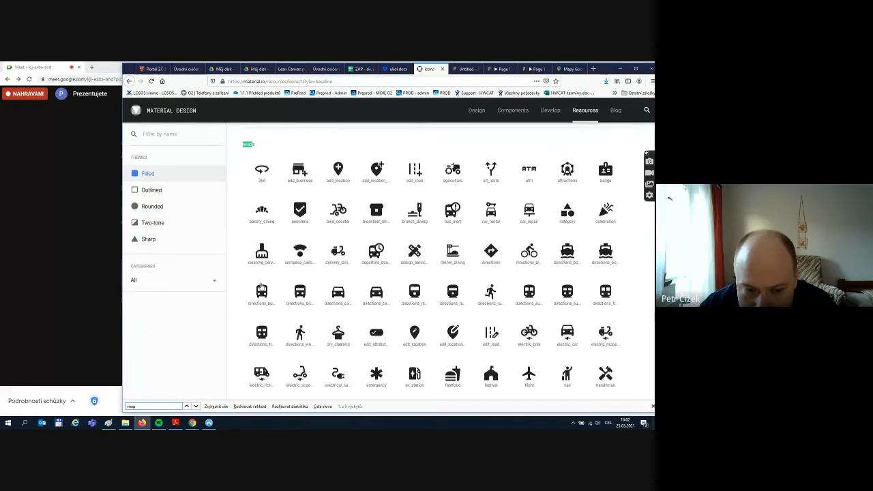
scroll(262, 293, "down", 3)
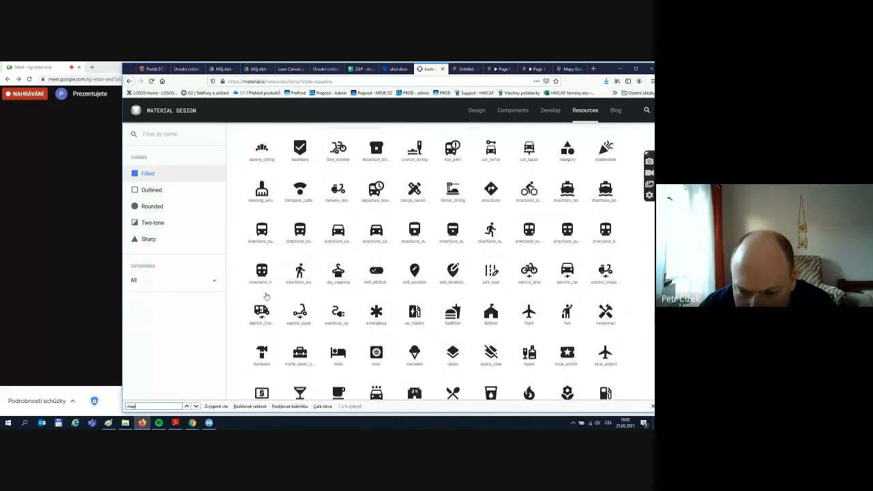
scroll(258, 303, "down", 1)
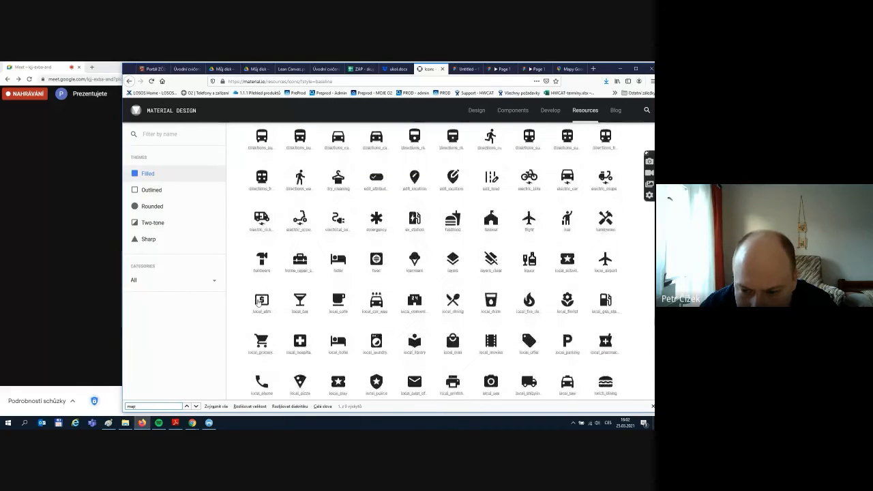
scroll(257, 302, "down", 3)
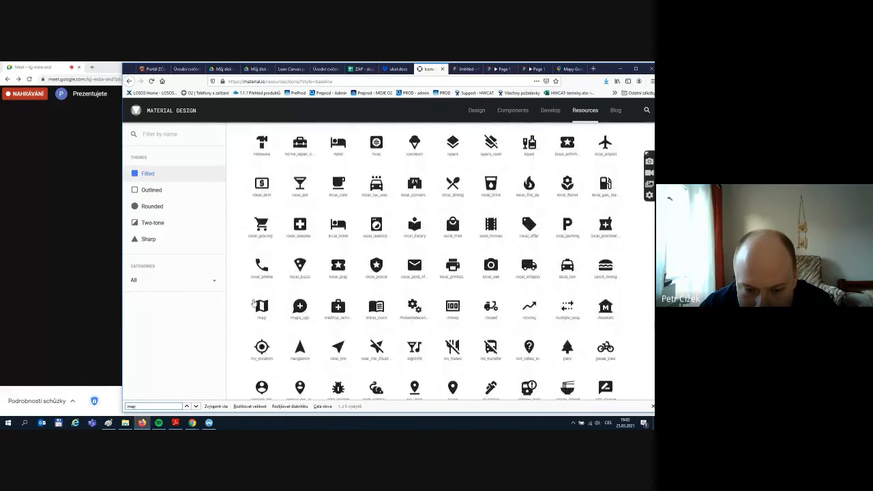
scroll(253, 304, "down", 1)
scroll(253, 303, "down", 1)
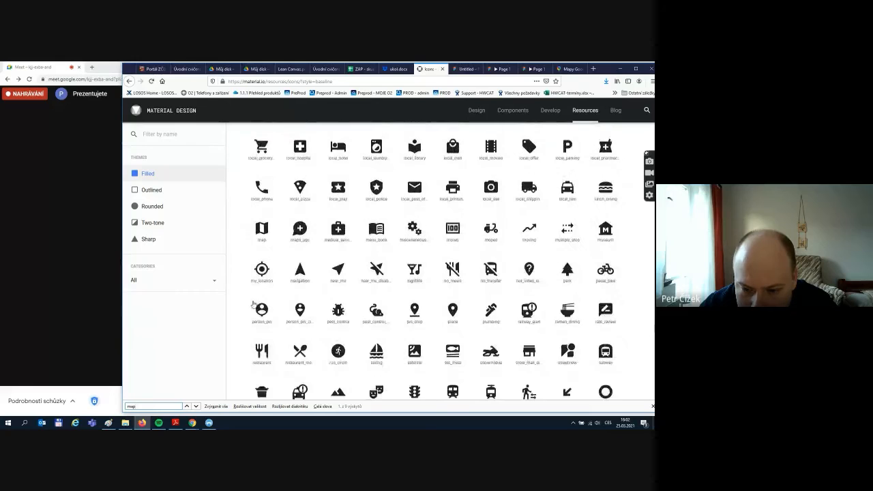
- Download the place pin icon as SVG (place-24px.svg) and return to the Figma tab
left_click(452, 312)
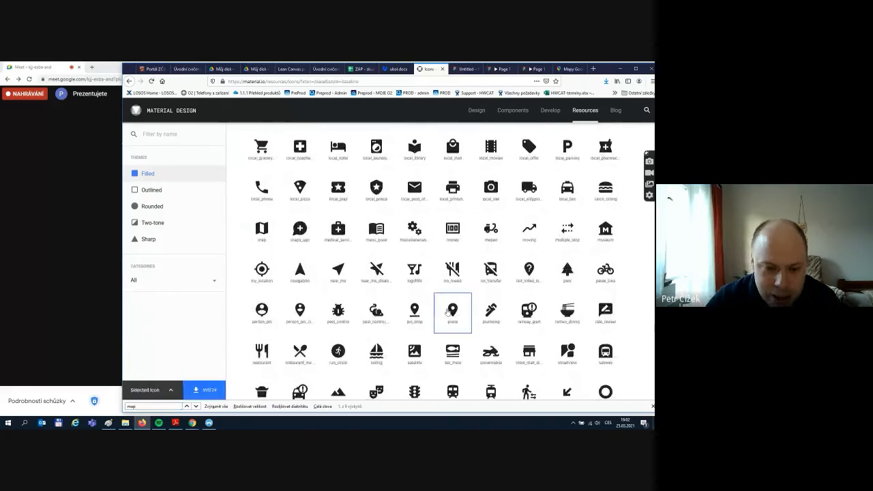
left_click(206, 390)
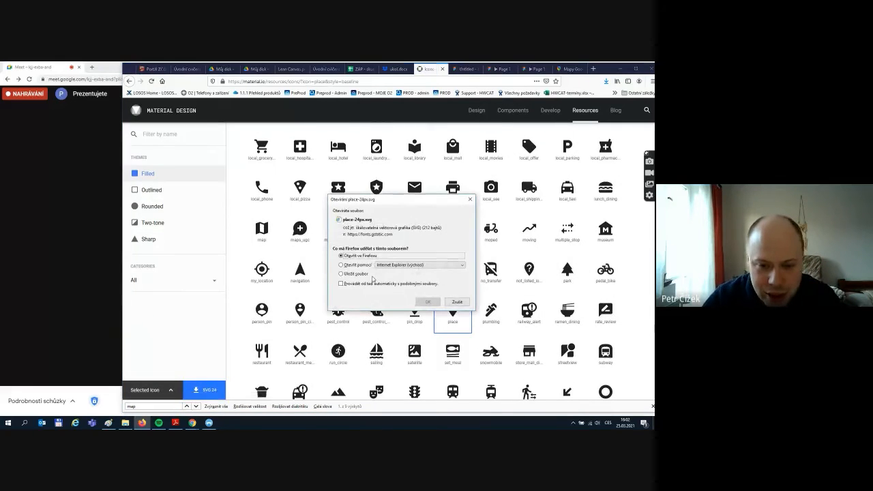
left_click(427, 301)
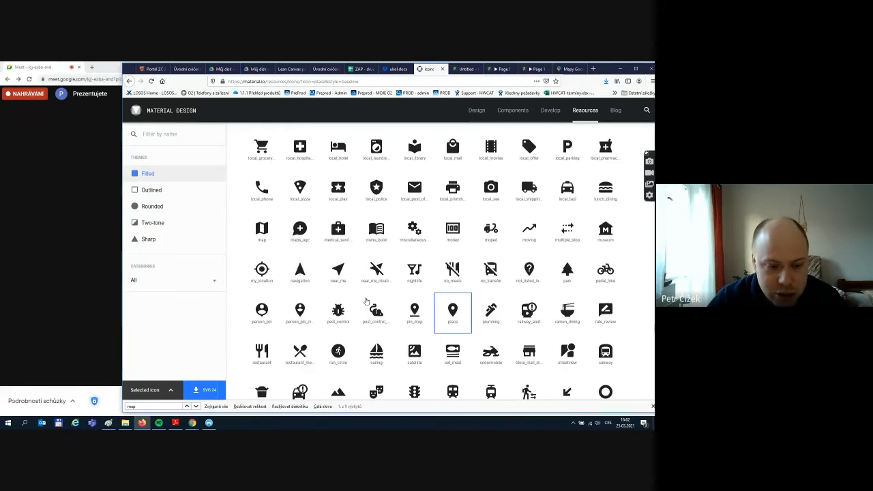
left_click(466, 68)
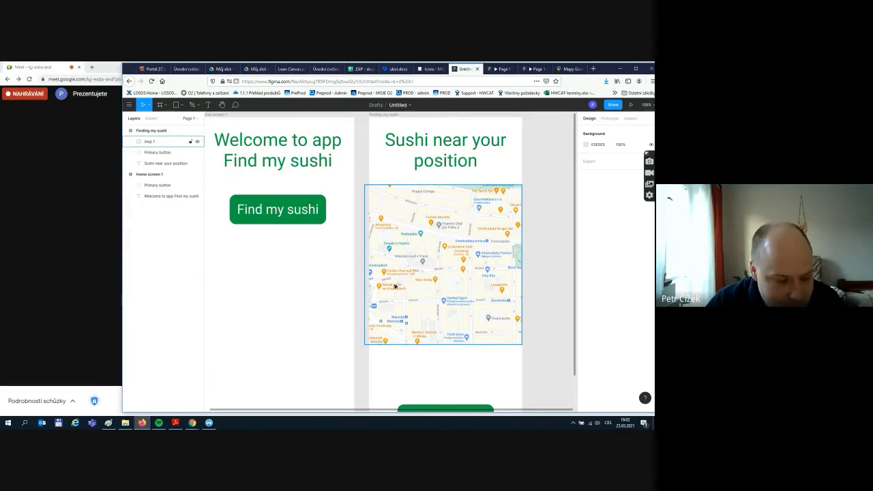
- Bring place-24px.svg from Downloads into Figma and place it on the map near Národní
left_click(126, 422)
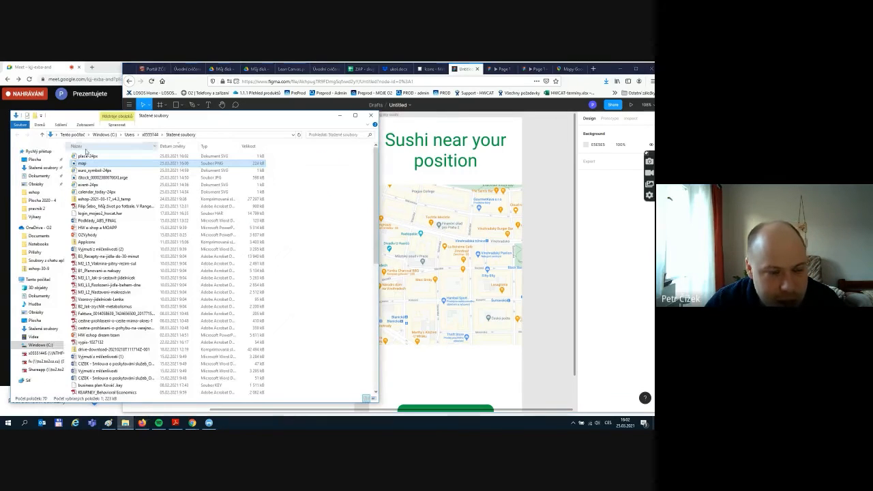
left_click_drag(87, 156, 463, 375)
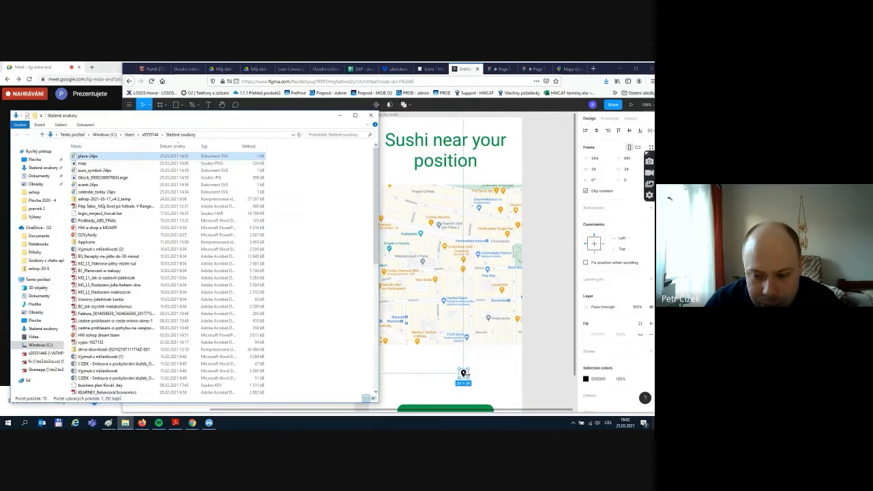
left_click(464, 374)
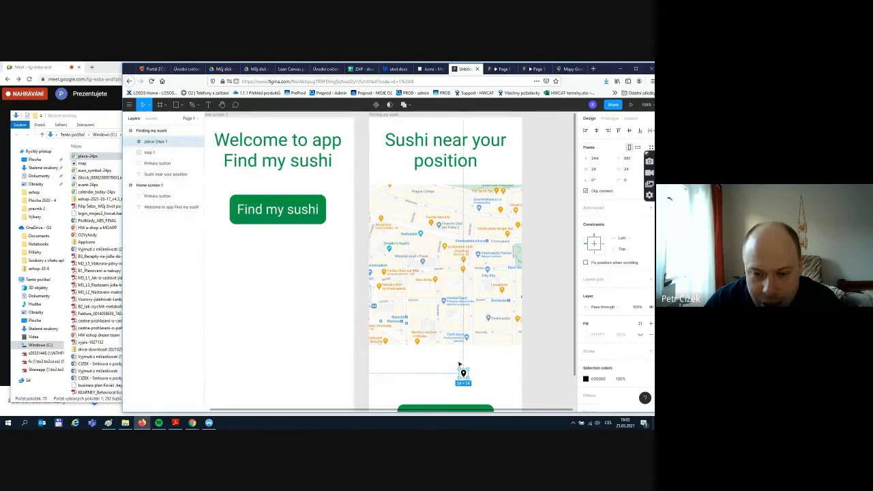
left_click_drag(463, 373, 437, 250)
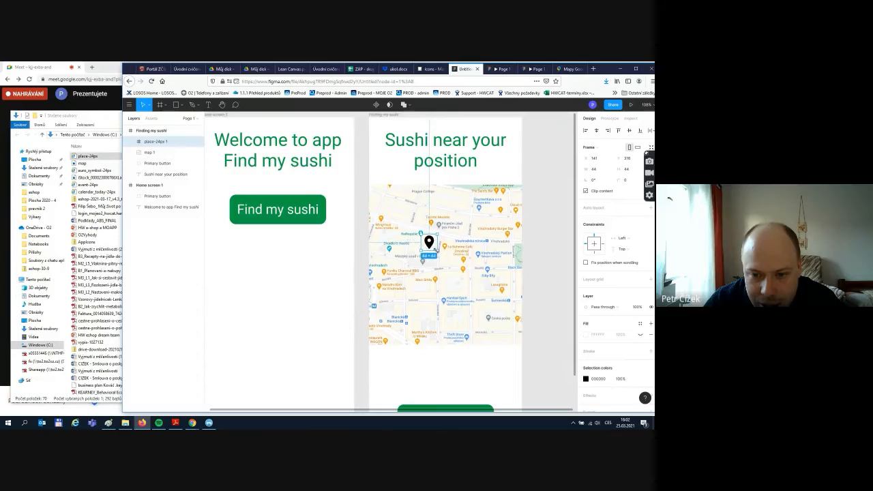
- Recolour the pin green #099D44, shift it up-left, and paste a copy
left_click(586, 379)
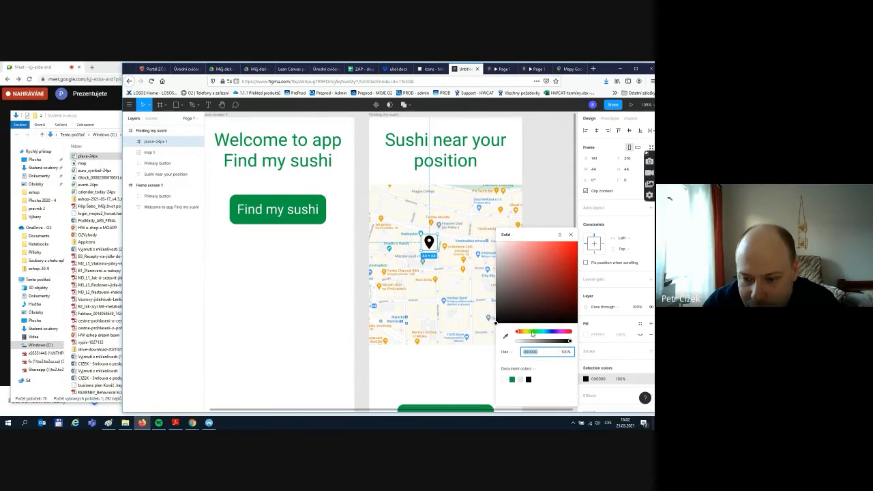
left_click(533, 332)
left_click(513, 379)
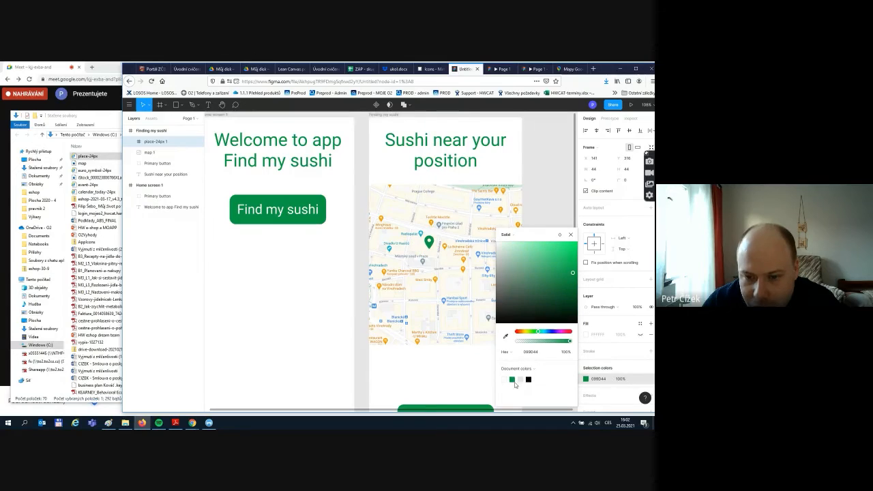
left_click(571, 235)
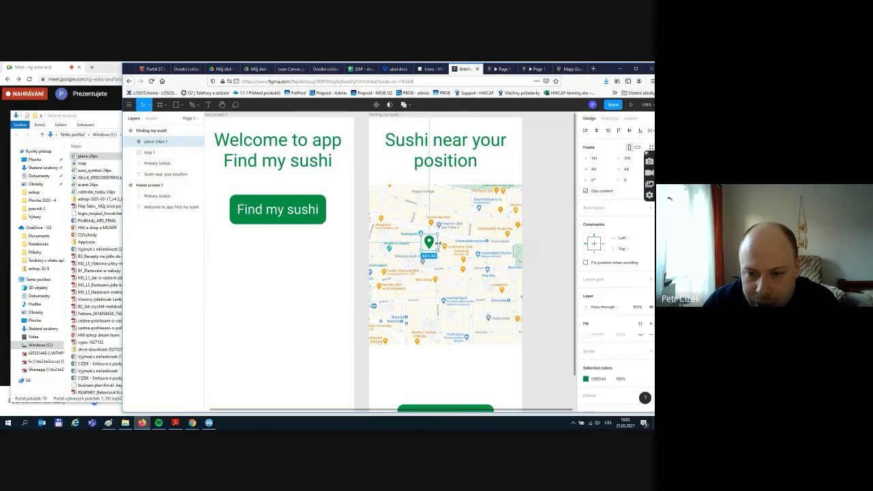
left_click_drag(431, 246, 405, 226)
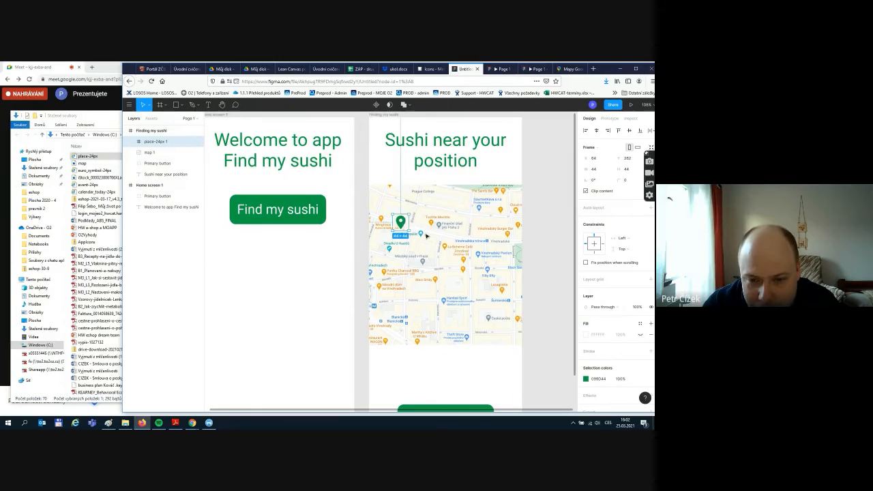
key("ctrl+v")
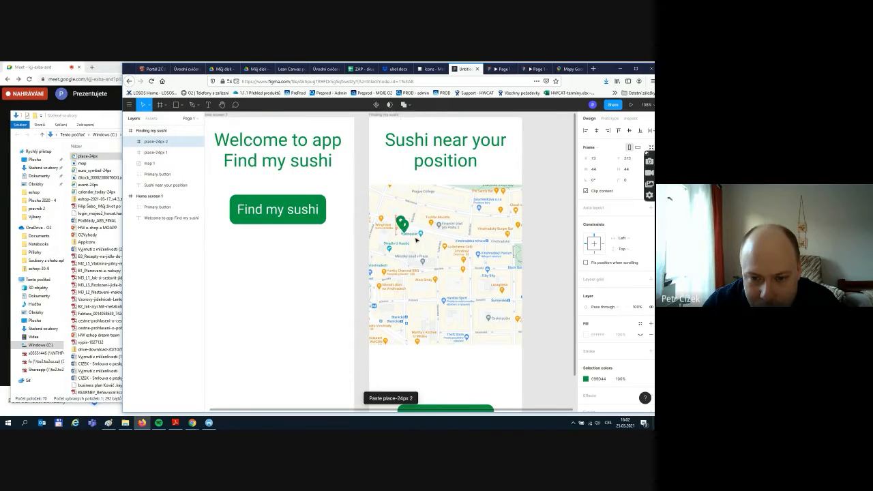
- Duplicate the green pin several times and spread the copies across the map
left_click_drag(416, 239, 413, 280)
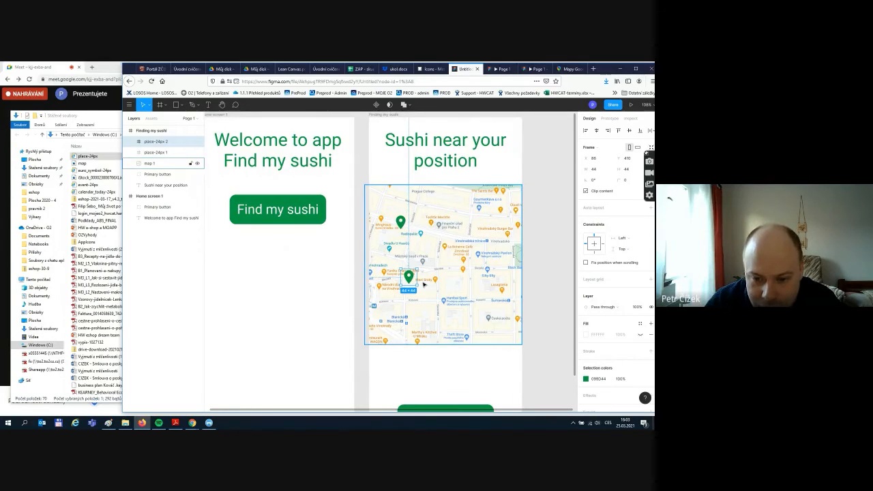
key("ctrl+d")
left_click_drag(411, 279, 508, 207)
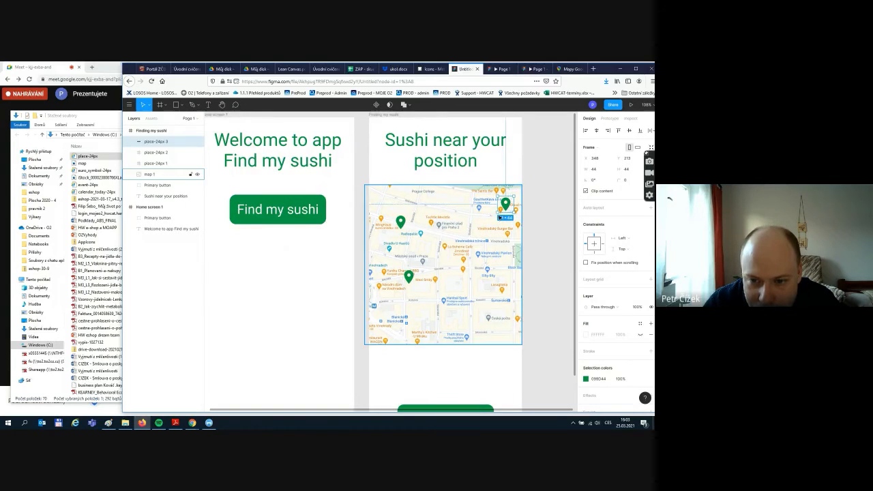
key("ctrl+d")
left_click(448, 214)
left_click(528, 157)
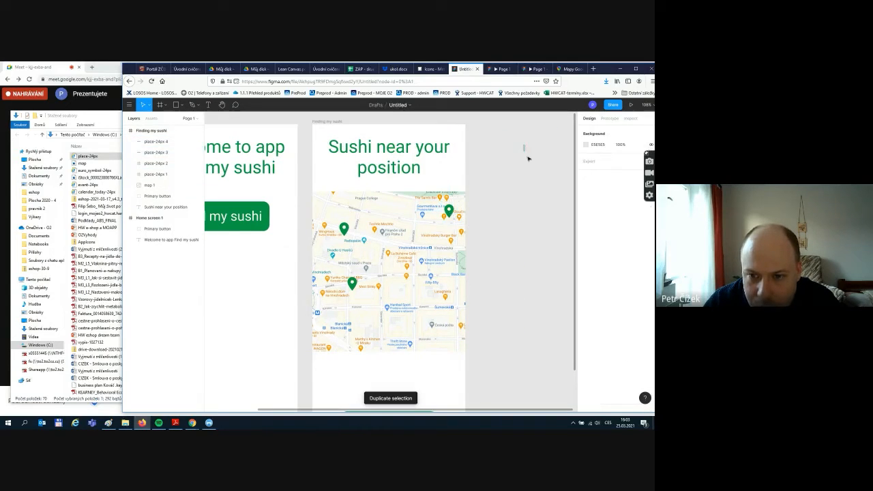
left_click(448, 214)
key("ctrl+d")
left_click_drag(448, 214, 447, 309)
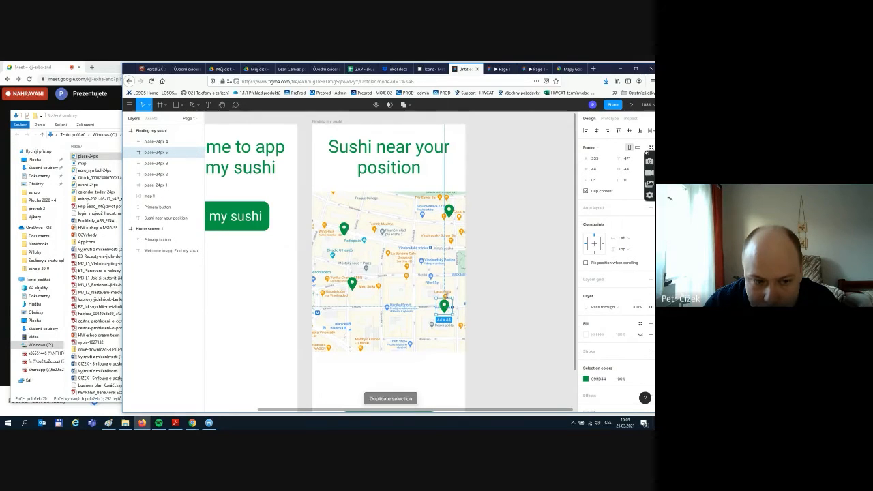
key("ctrl+d")
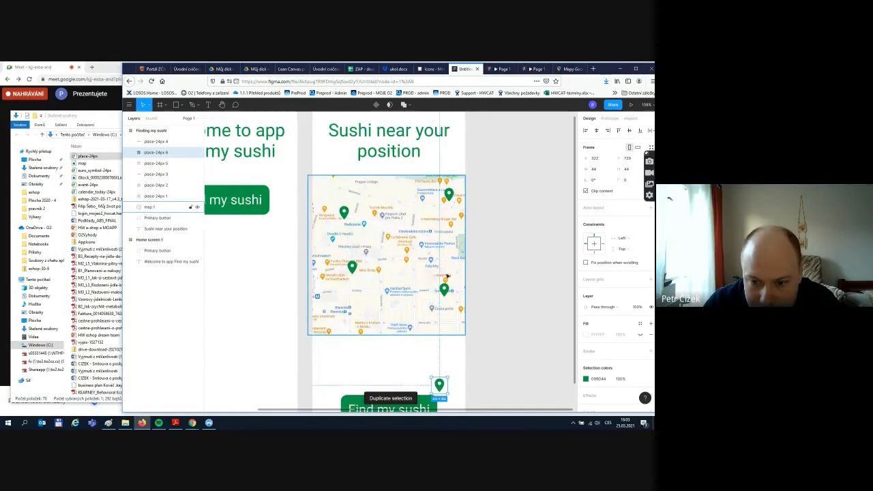
left_click_drag(440, 385, 379, 307)
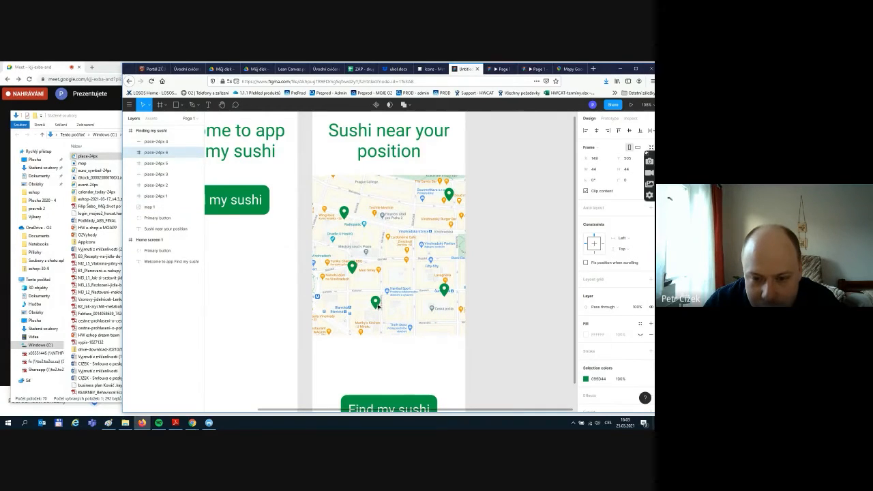
left_click(495, 282)
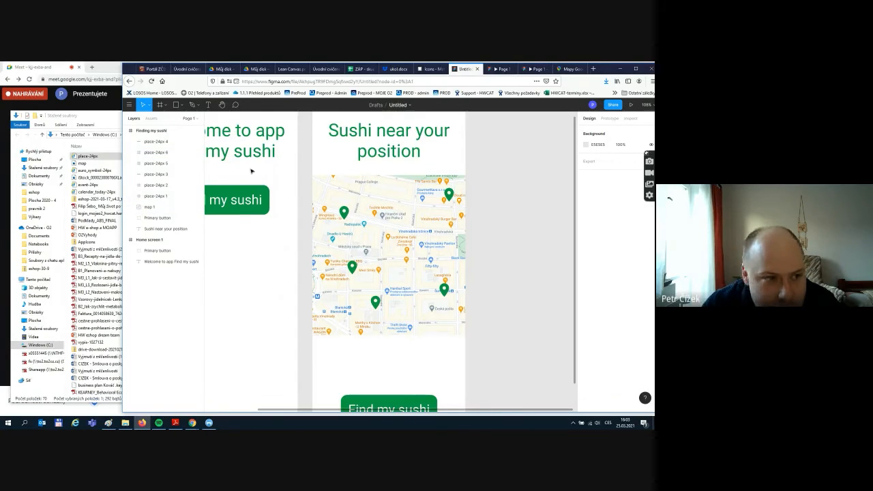
- Copy a pin toward the map centre and recolour it red #E81414
left_click(376, 303)
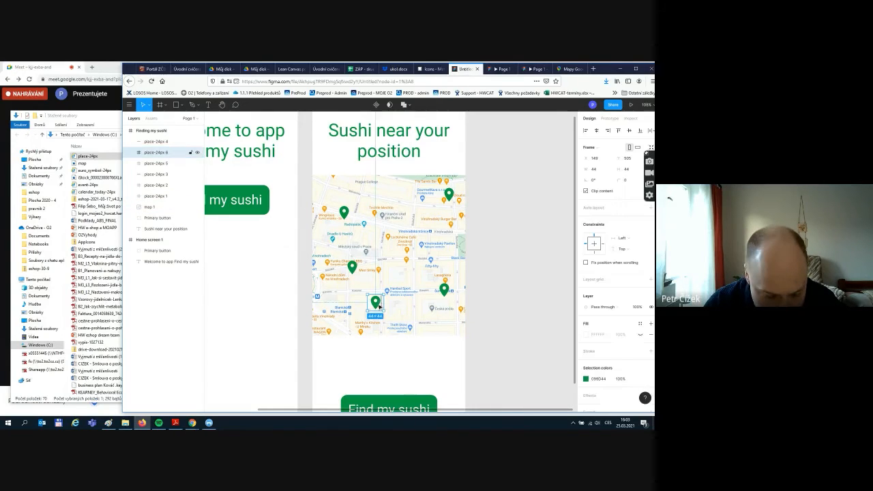
key("ctrl+c")
key("ctrl+v")
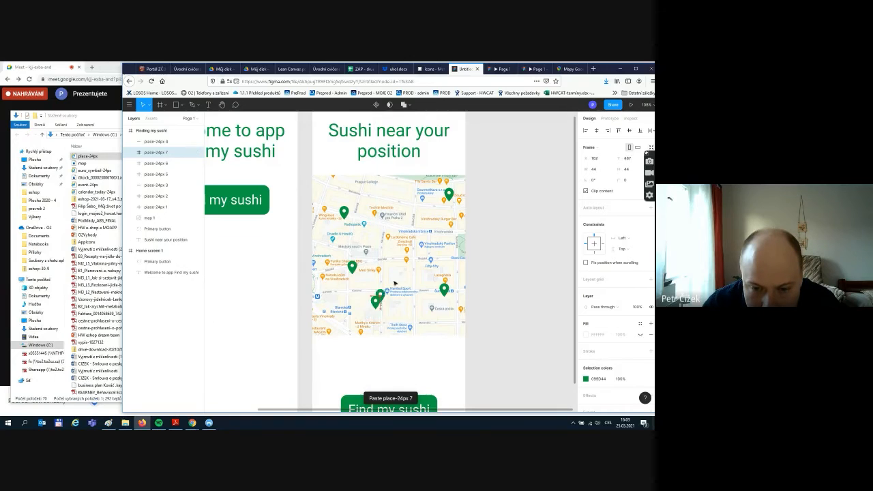
left_click_drag(379, 307, 406, 233)
left_click(585, 380)
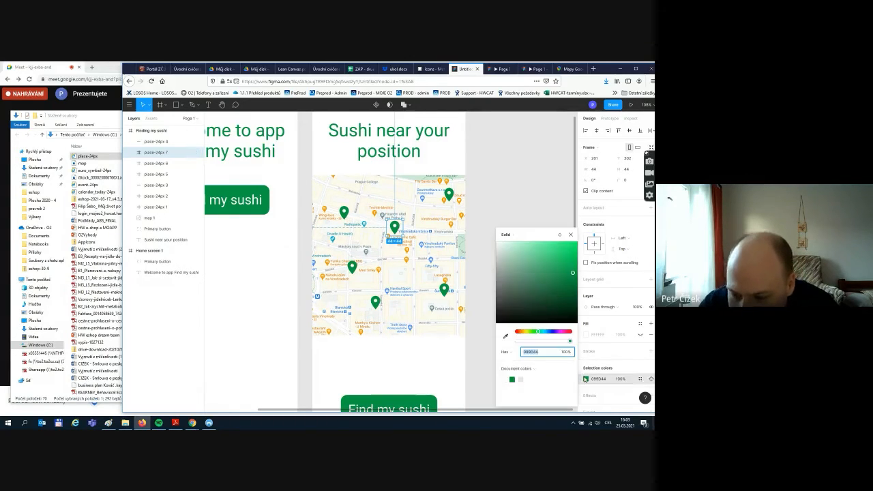
left_click_drag(522, 332, 516, 333)
left_click(559, 253)
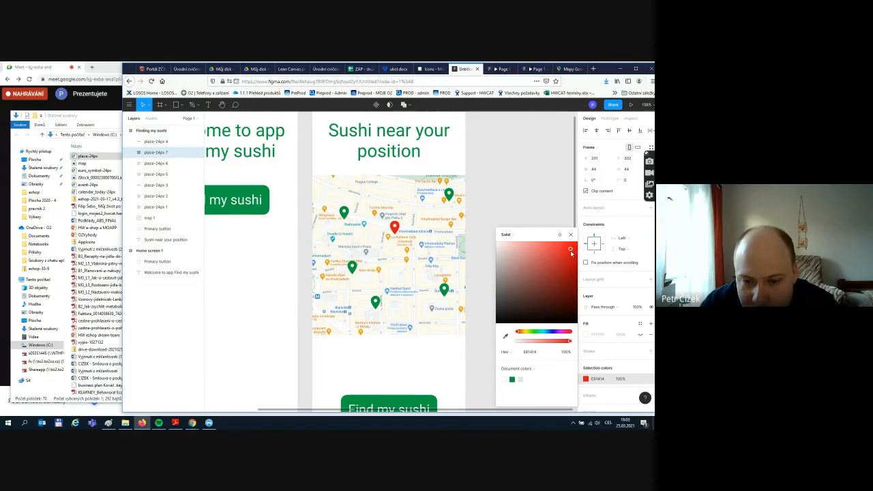
left_click(441, 376)
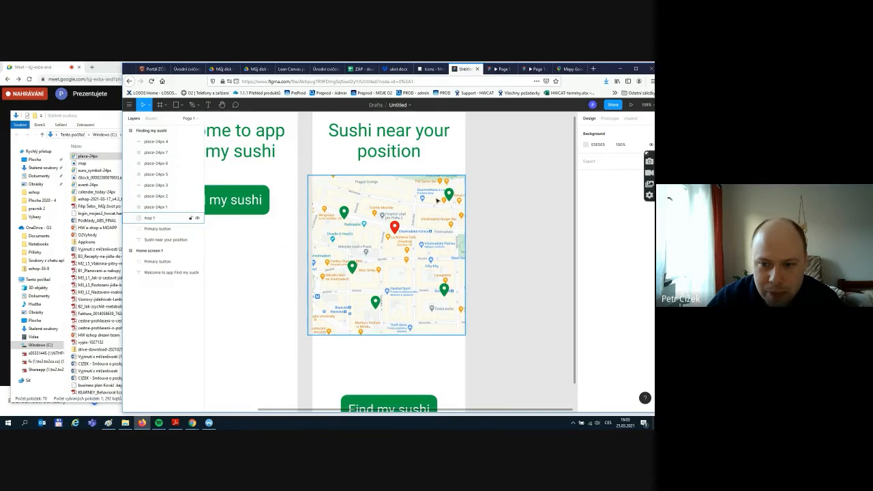
- Stretch the Finding my sushi frame downward to 414 × 1321
scroll(461, 357, "down", 1)
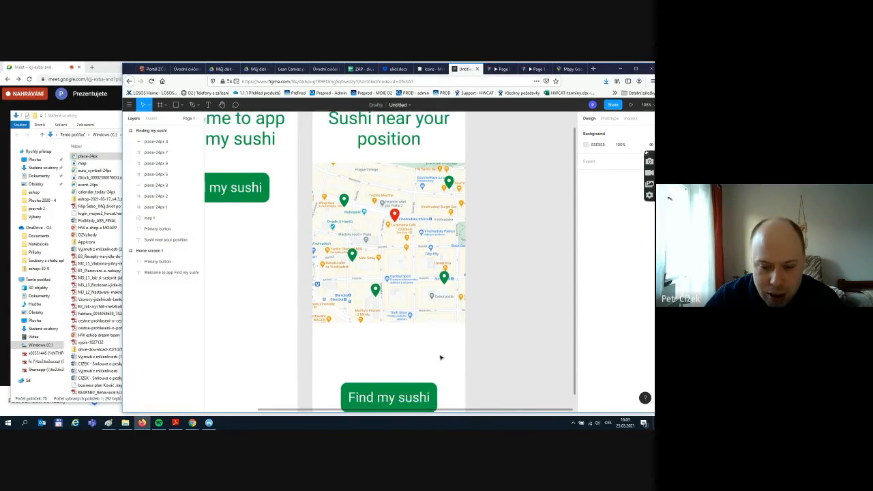
scroll(441, 357, "up", 3)
scroll(436, 368, "down", 8)
scroll(444, 325, "up", 1)
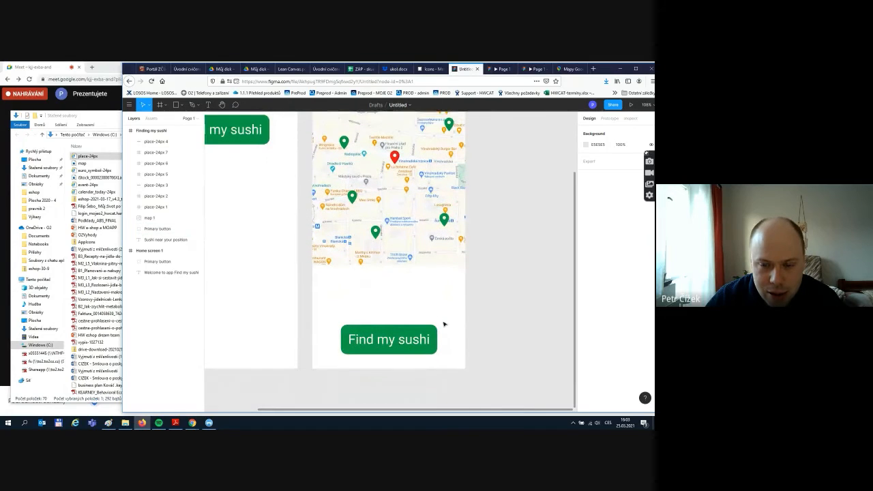
scroll(444, 324, "down", 1)
scroll(446, 358, "up", 10)
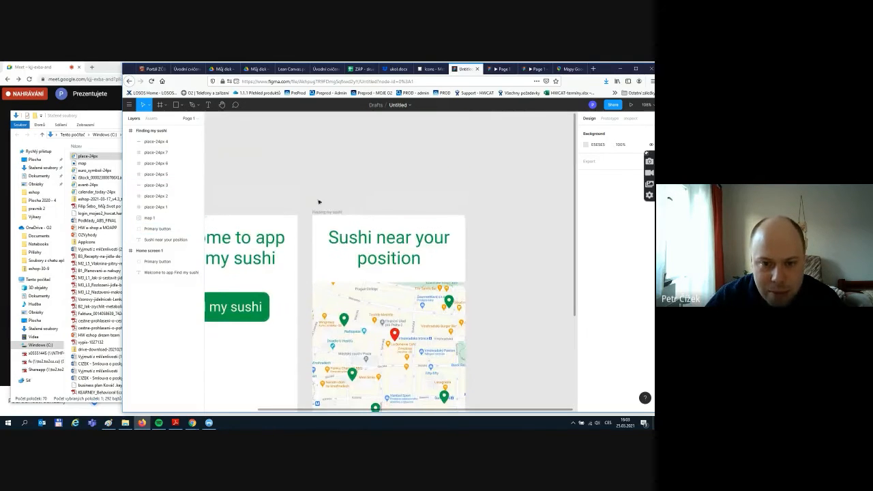
left_click(319, 211)
scroll(395, 313, "down", 7)
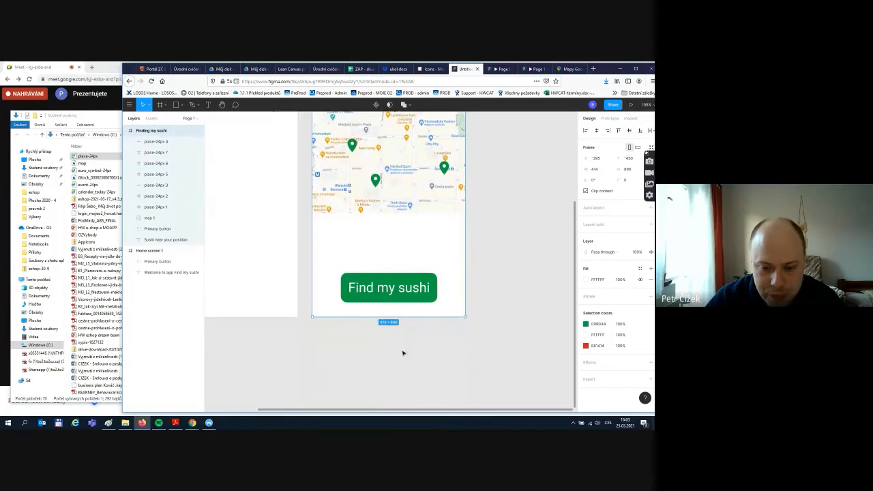
scroll(437, 323, "down", 5)
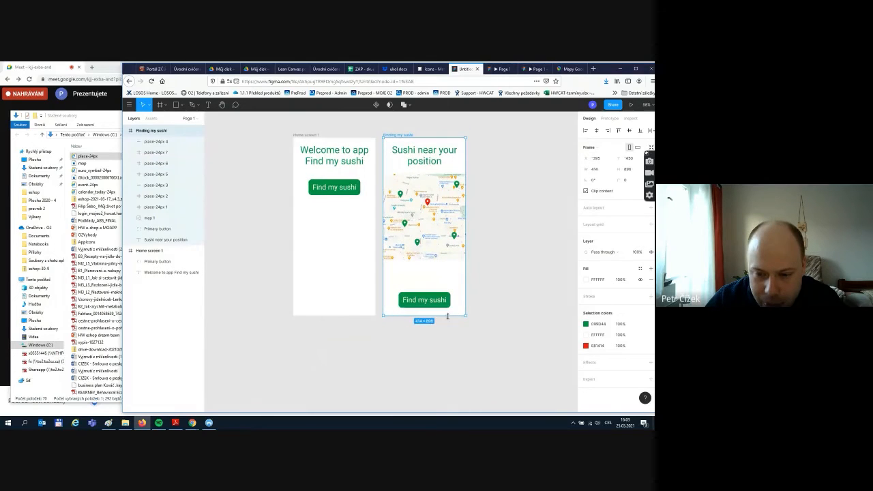
left_click_drag(448, 327, 448, 401)
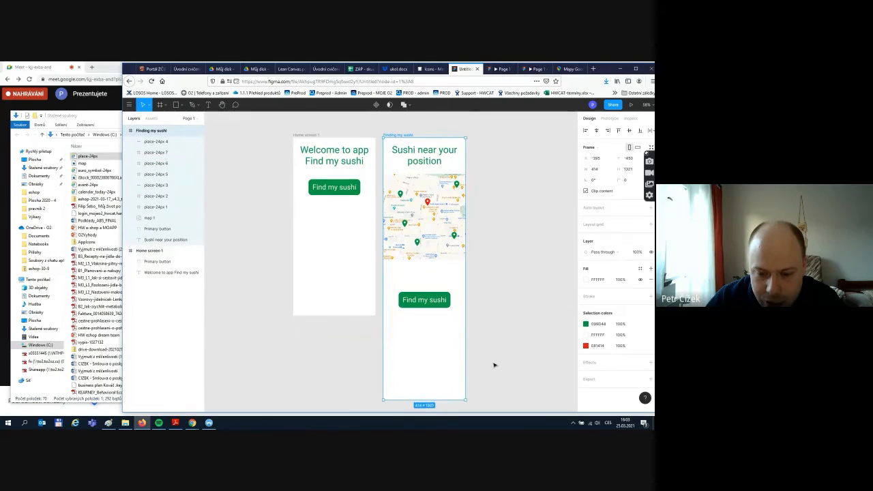
- Move the frame's Find my sushi button down to the new bottom edge
left_click(493, 364)
left_click_drag(411, 295, 414, 372)
left_click(473, 331)
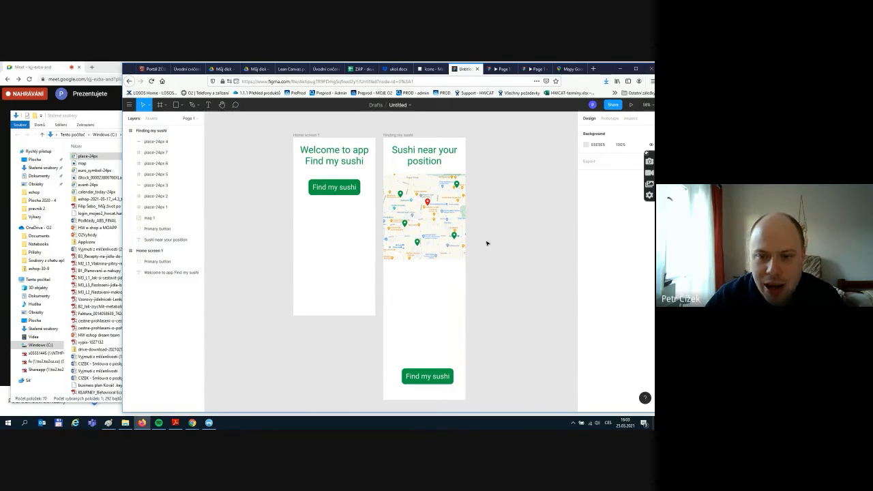
scroll(487, 243, "up", 1)
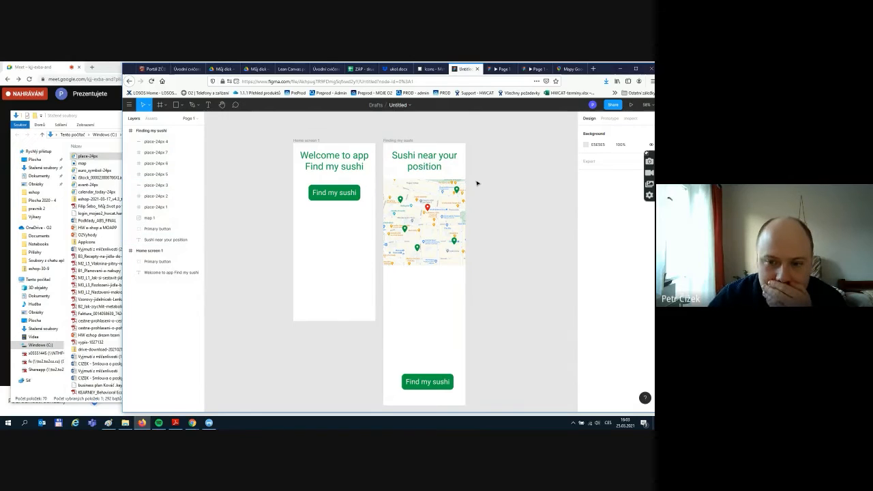
- Link Home screen 1's Find my sushi button on tap to the Finding my sushi screen
left_click(608, 119)
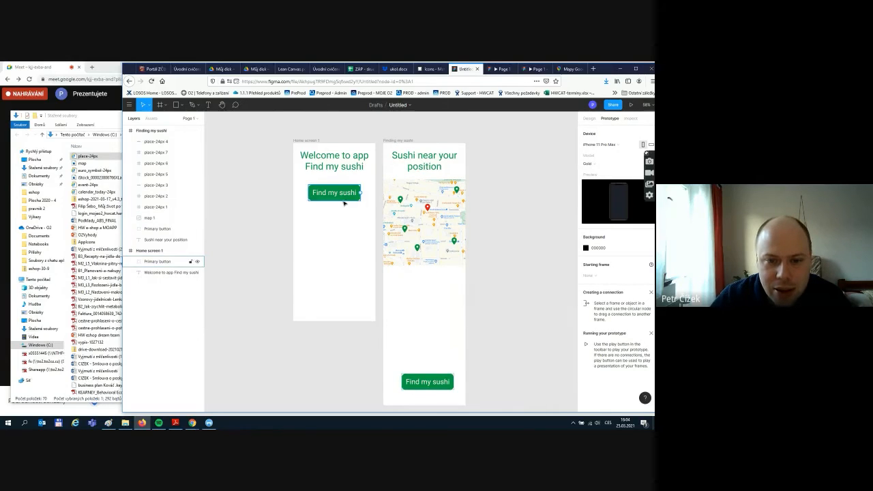
left_click(312, 190)
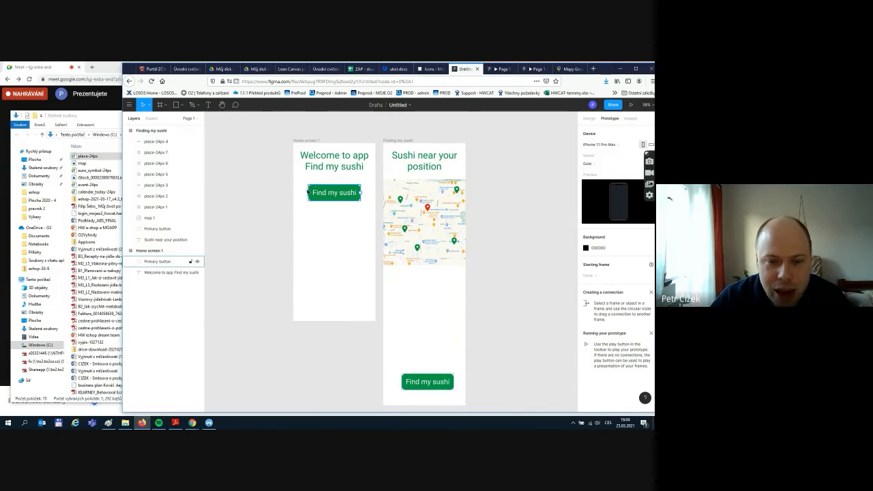
left_click(350, 199)
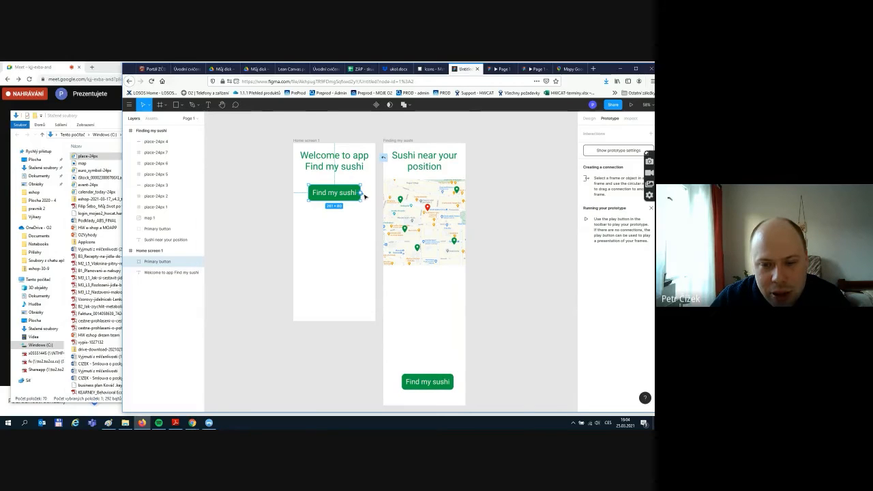
left_click_drag(365, 197, 392, 306)
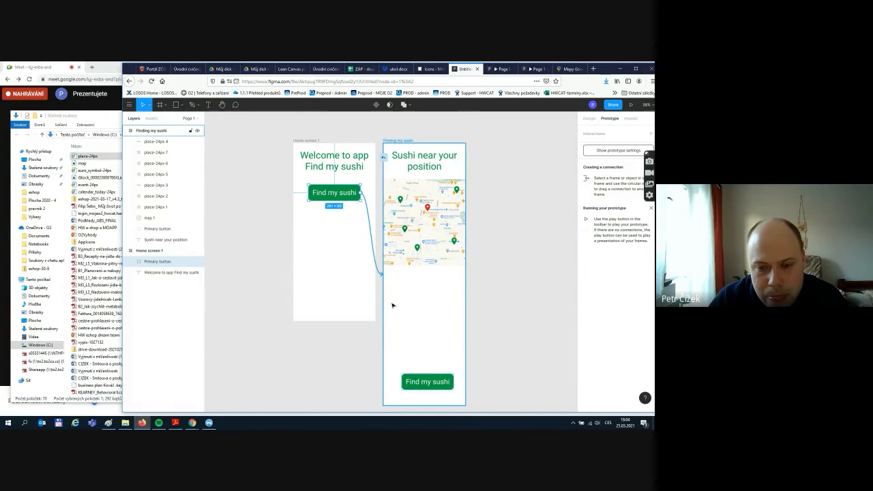
left_click_drag(392, 305, 392, 305)
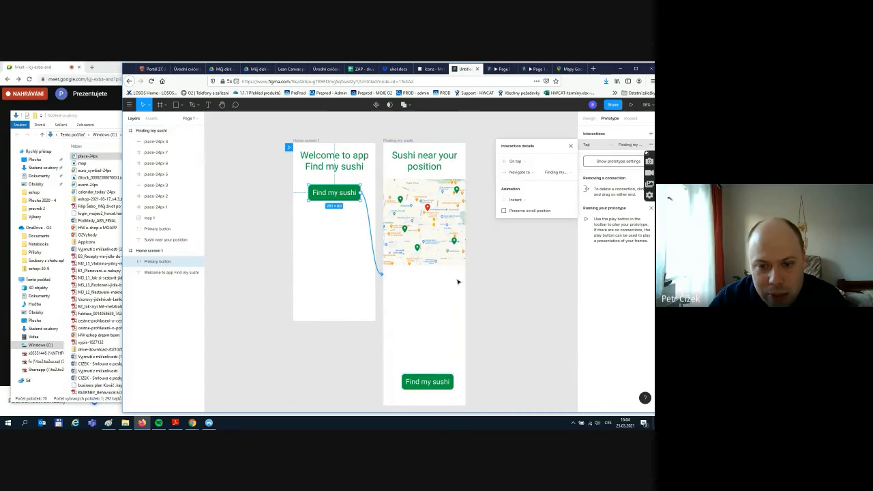
left_click(483, 329)
- Nudge the Finding my sushi frame, undo the move, and select its Find my sushi button
left_click(405, 139)
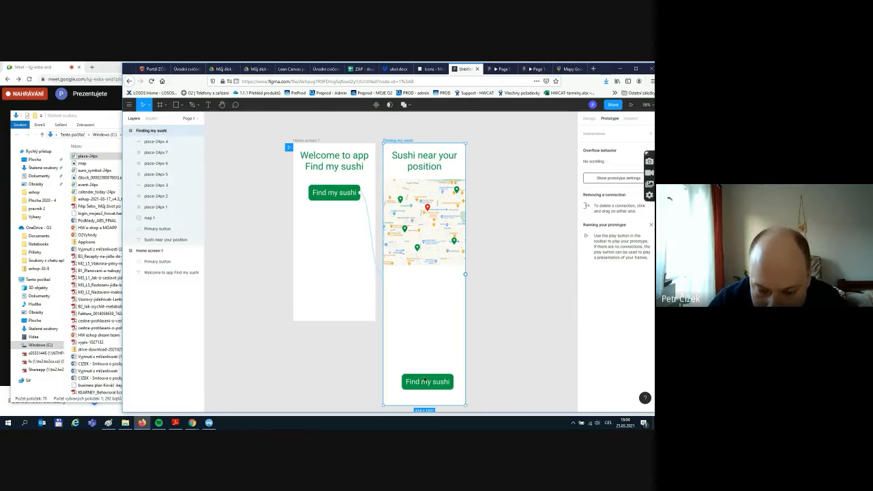
left_click_drag(425, 379, 456, 395)
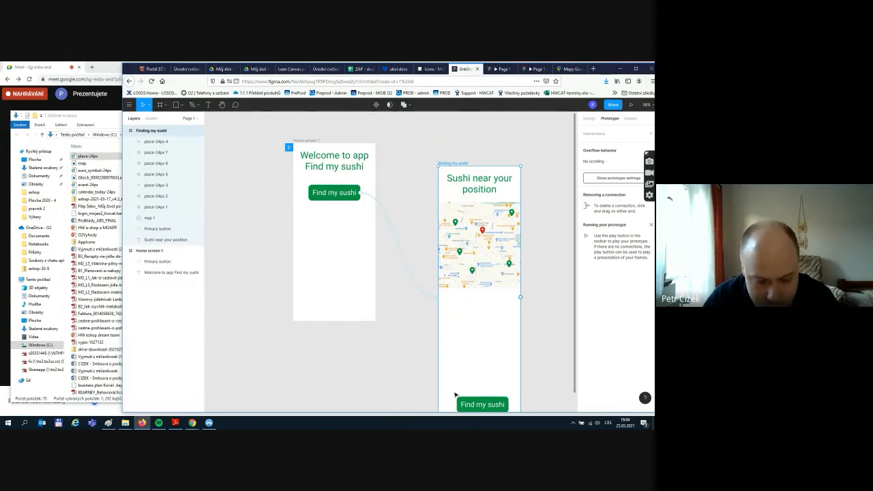
key("ctrl+z")
left_click(433, 382)
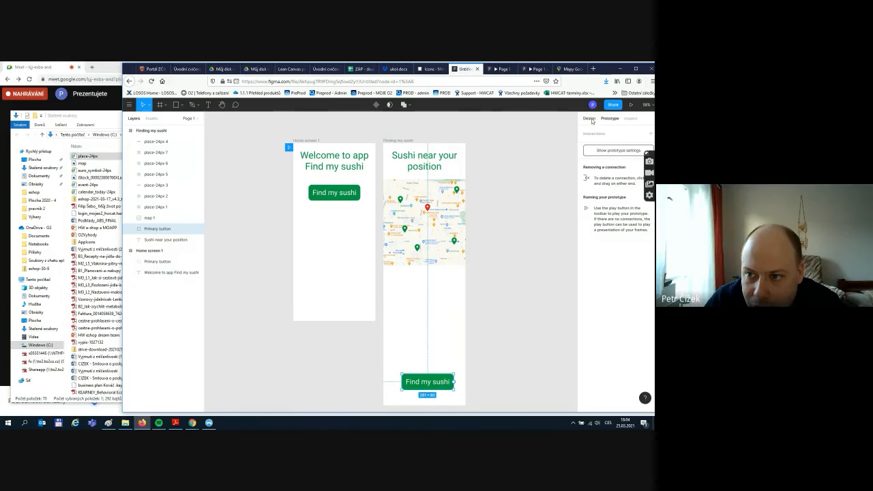
- Move the map screen's Find my sushi button up to just below the map
left_click(589, 118)
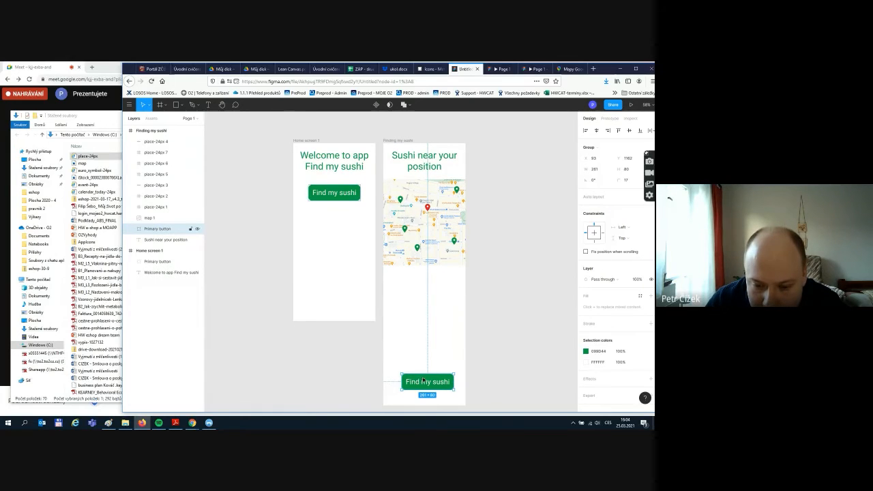
left_click_drag(422, 382, 422, 290)
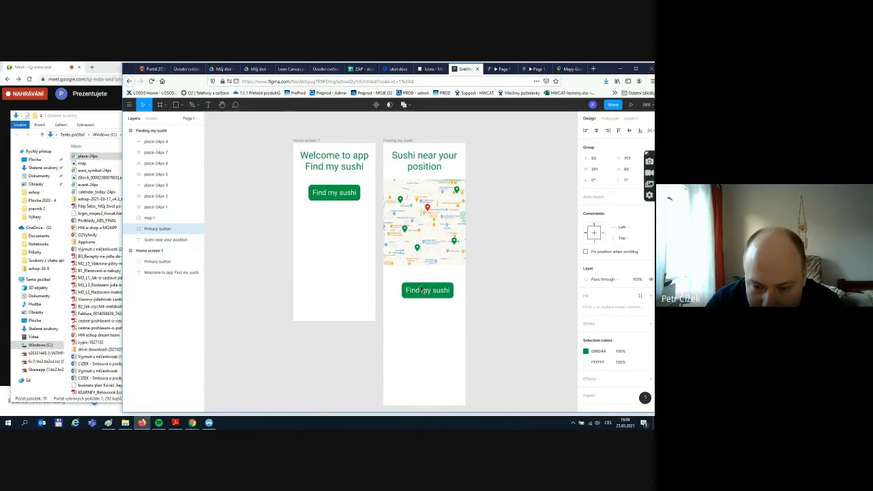
left_click(475, 323)
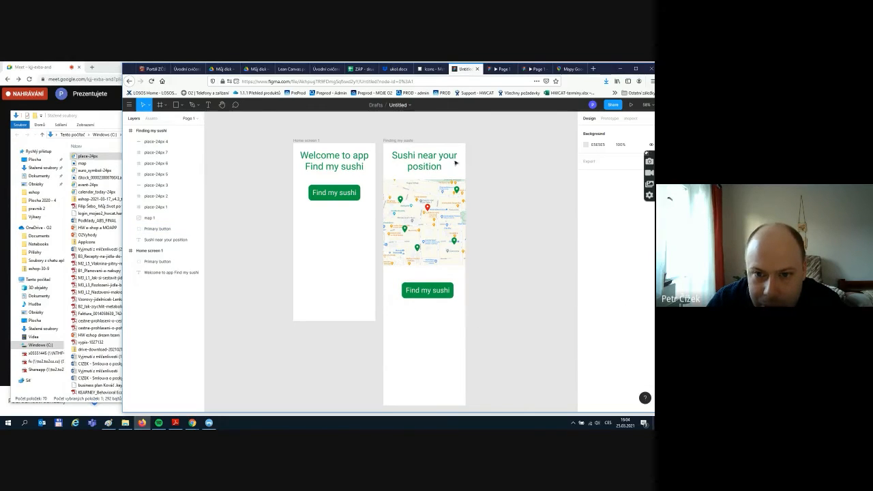
- Resize the Finding my sushi frame back to 414 × 896
left_click(419, 381)
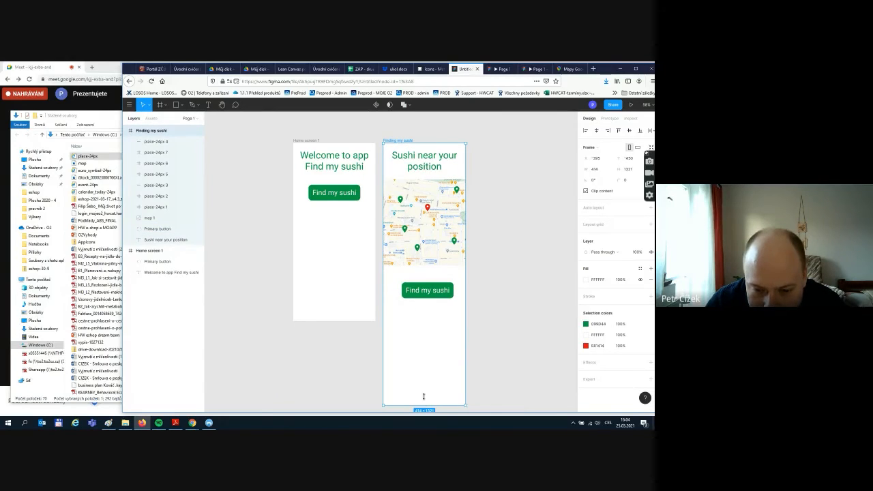
left_click_drag(423, 396, 423, 313)
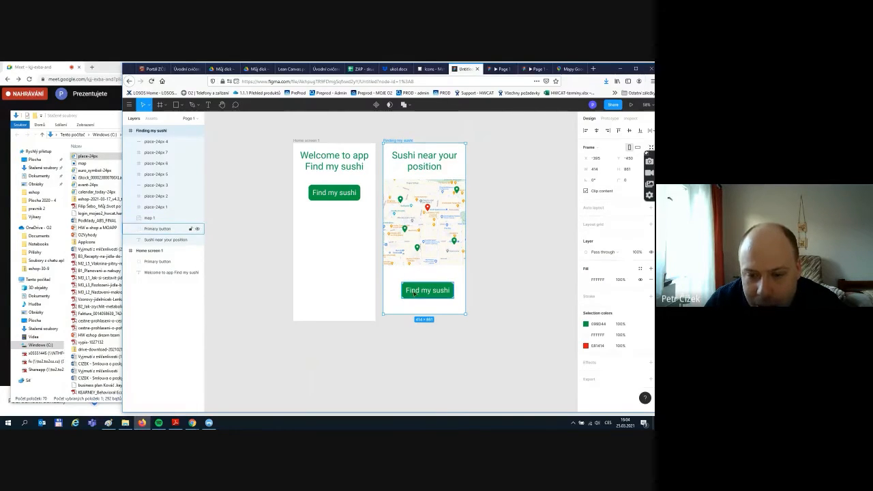
left_click_drag(432, 291, 433, 285)
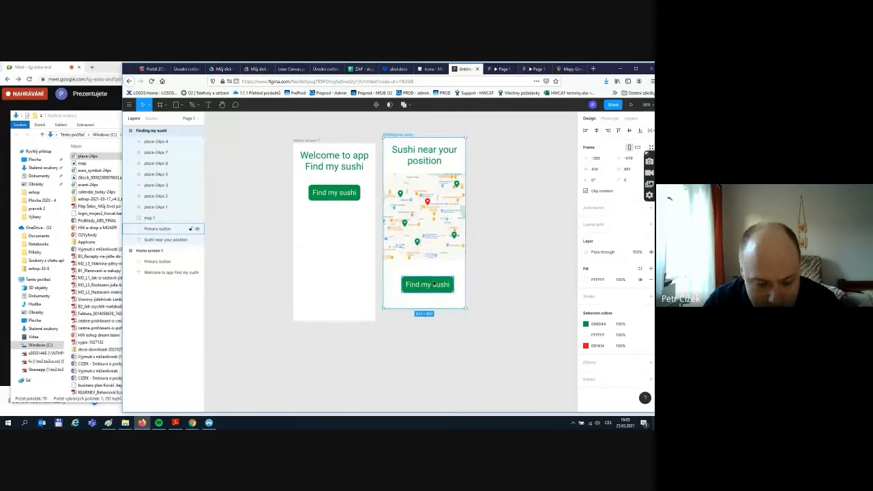
key("ctrl+z")
left_click(482, 270)
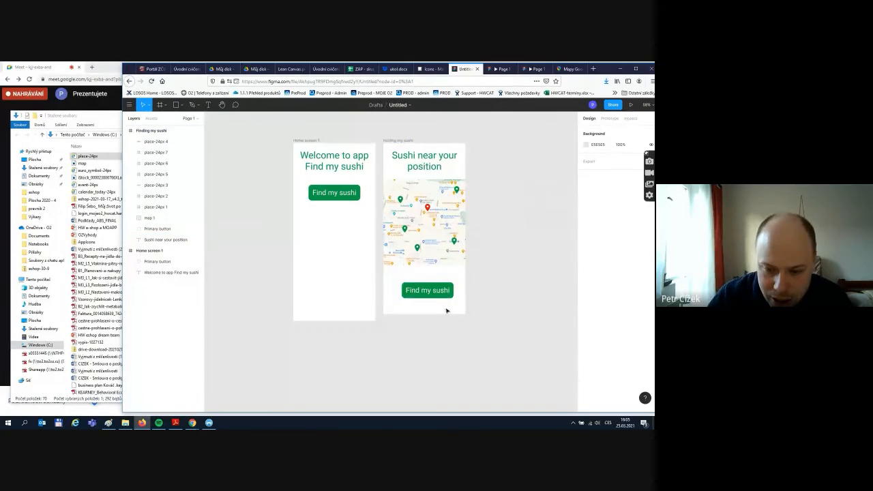
left_click(426, 308)
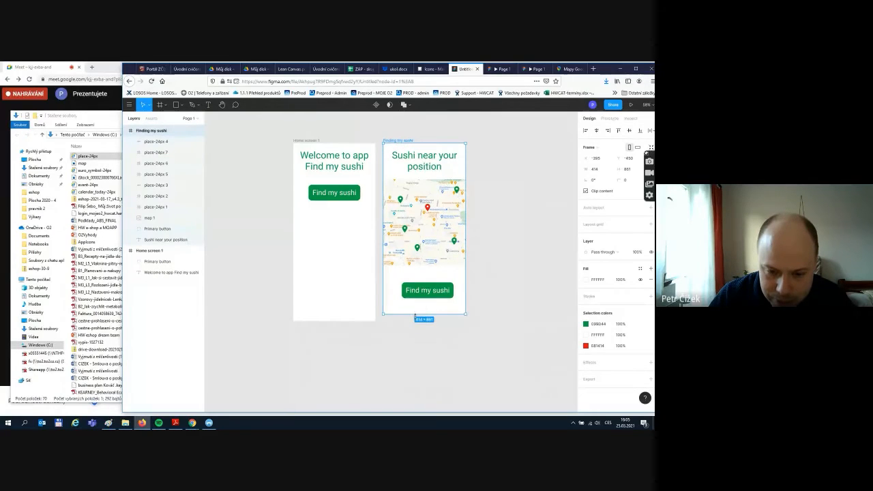
left_click_drag(415, 315, 414, 321)
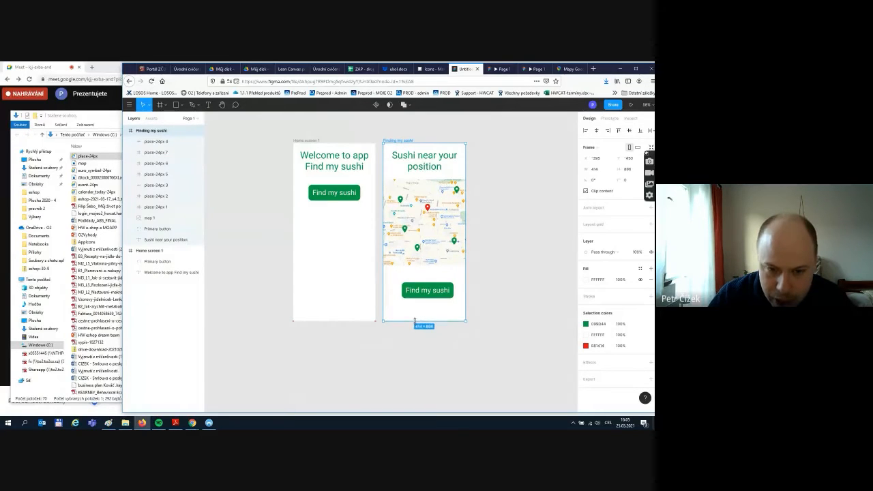
left_click(353, 258)
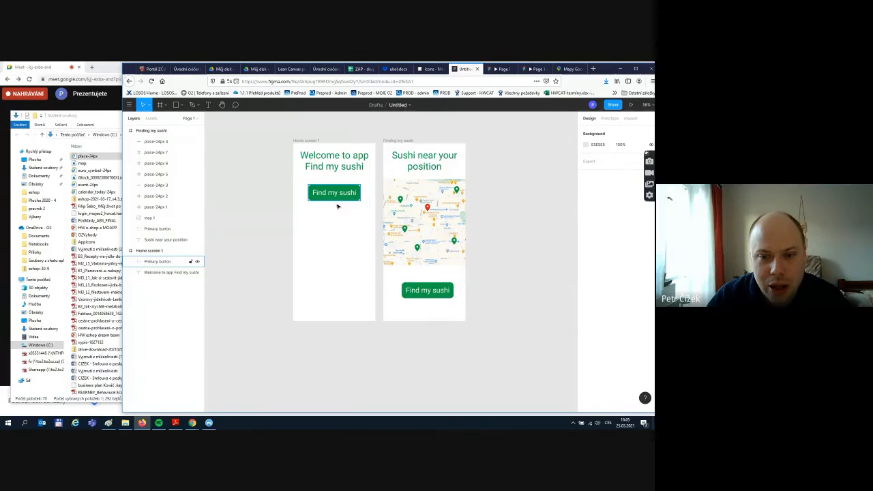
- Rename the map screen's button layer to 'Secondary button' and select its Rectangle 1 background
left_click(441, 290)
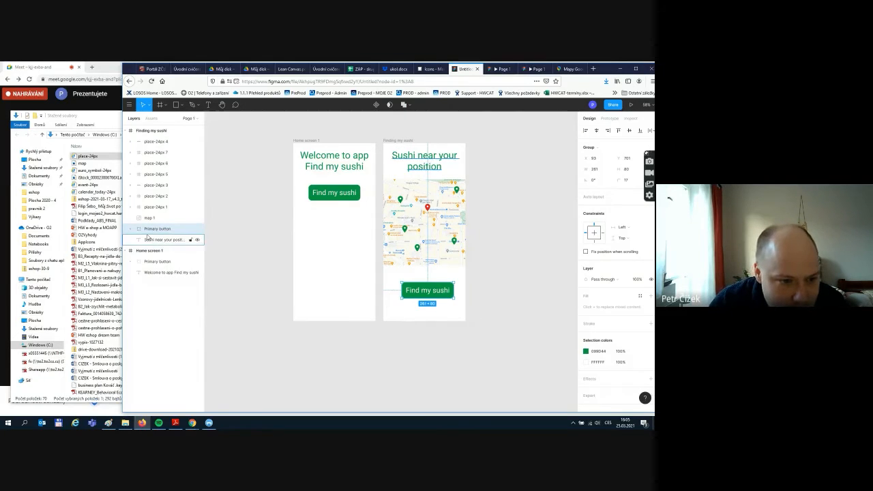
double_click(150, 230)
type("Su")
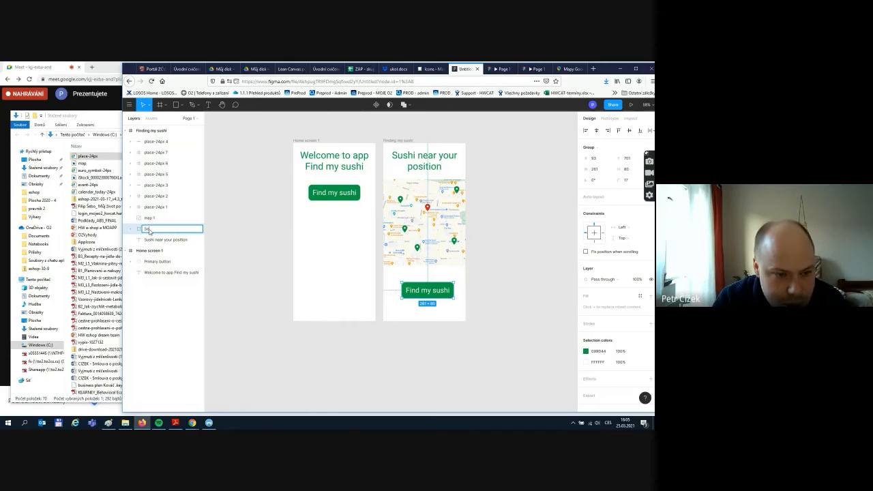
type("condary button")
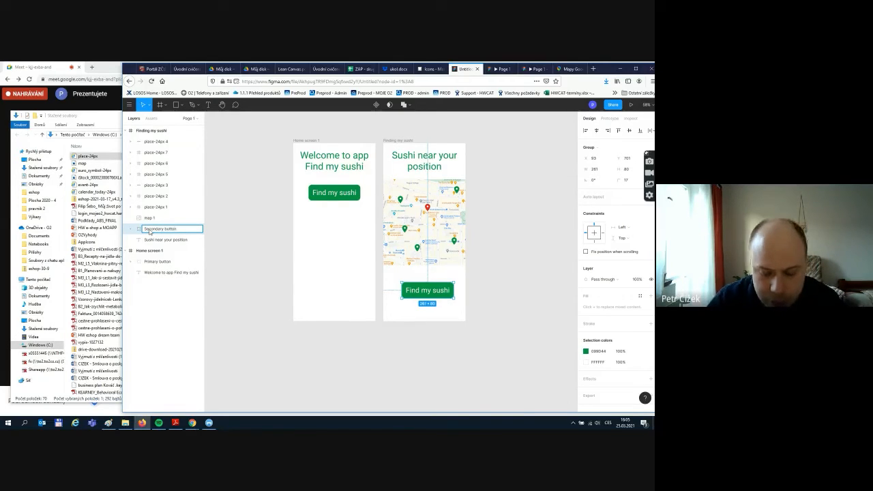
key("Return")
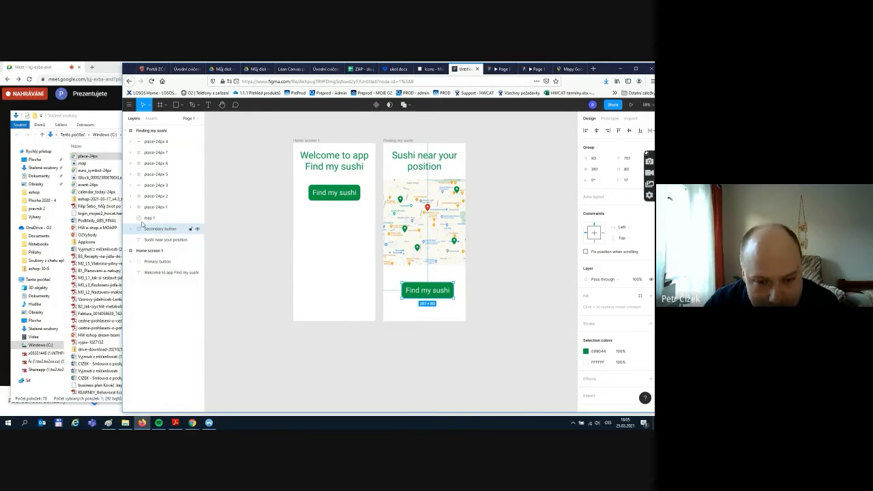
left_click(130, 229)
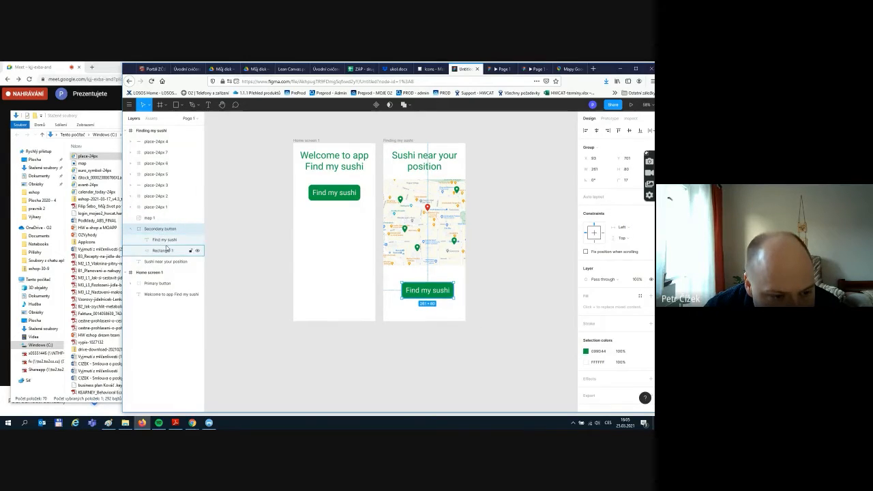
left_click(163, 243)
left_click(163, 251)
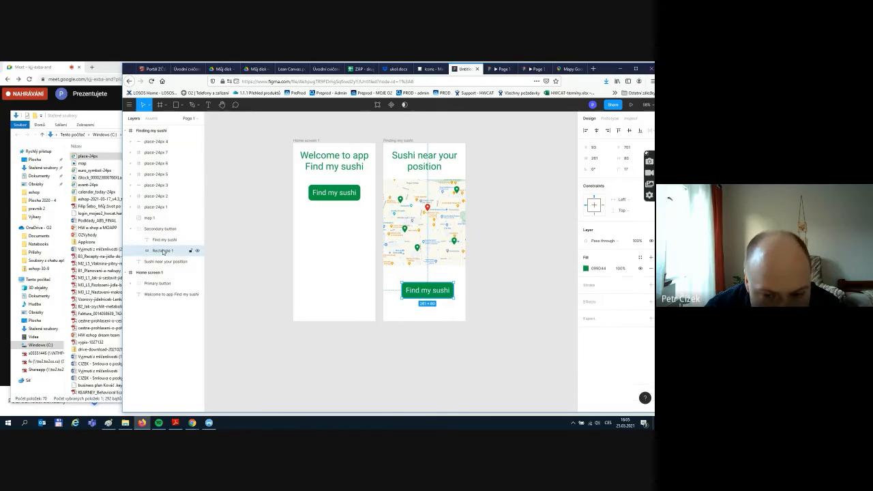
- Change the button rectangle's fill from green to white
left_click(586, 270)
left_click_drag(572, 273, 485, 241)
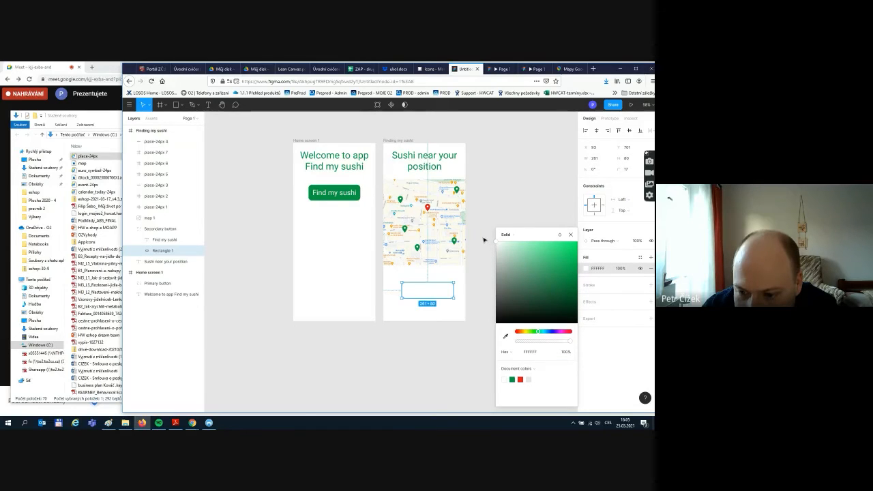
left_click(528, 214)
- Add a stroke outline to the button's Rectangle 1
left_click(425, 288)
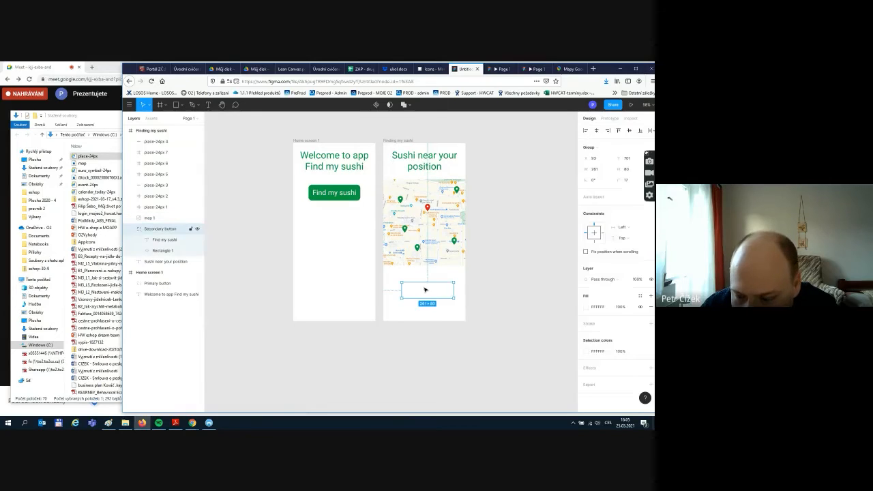
left_click(173, 251)
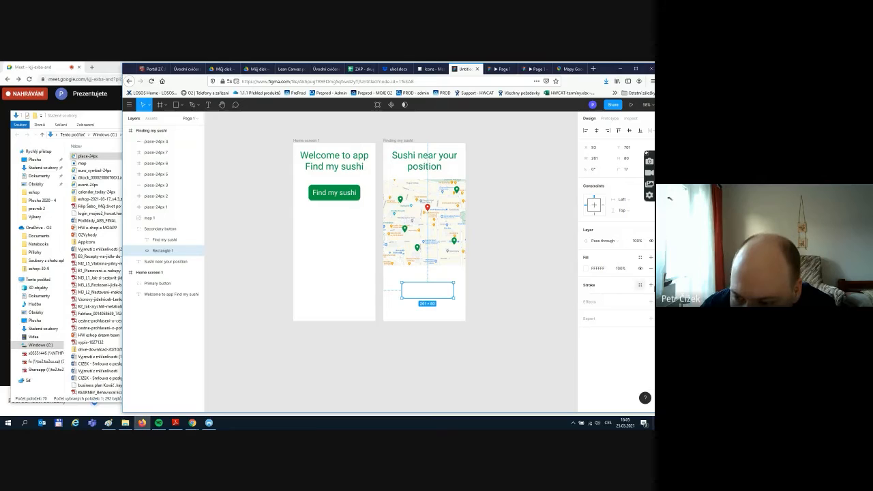
left_click(651, 285)
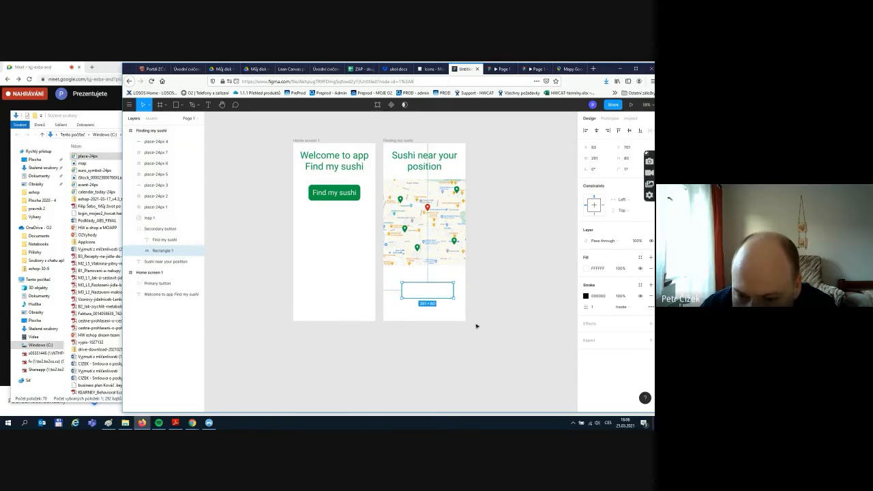
left_click(547, 327)
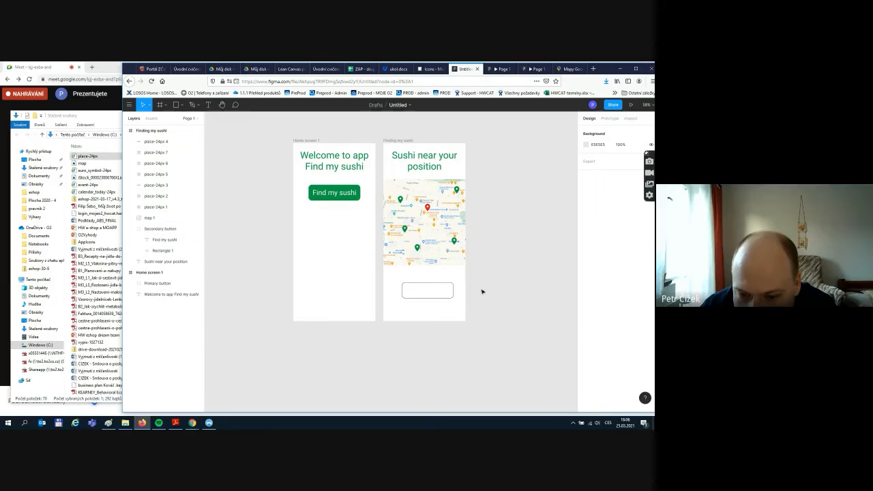
- Colour the rectangle's outline green #009D44
left_click(421, 285)
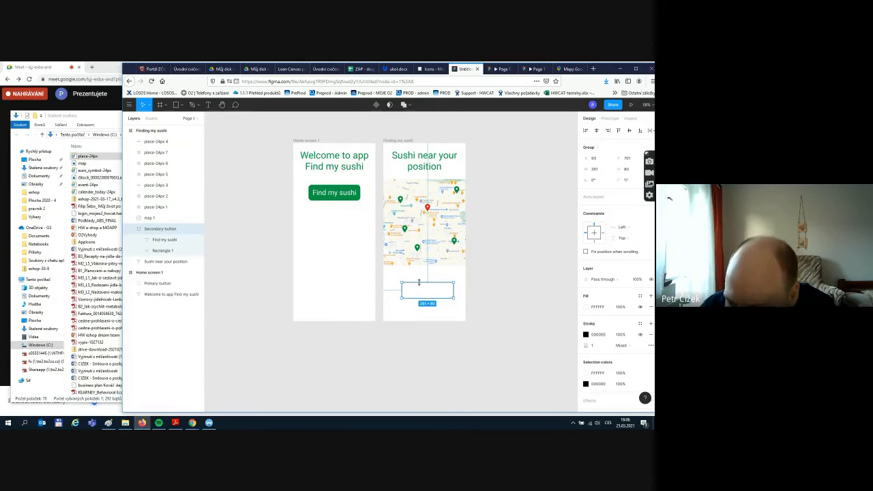
left_click(499, 339)
left_click(184, 250)
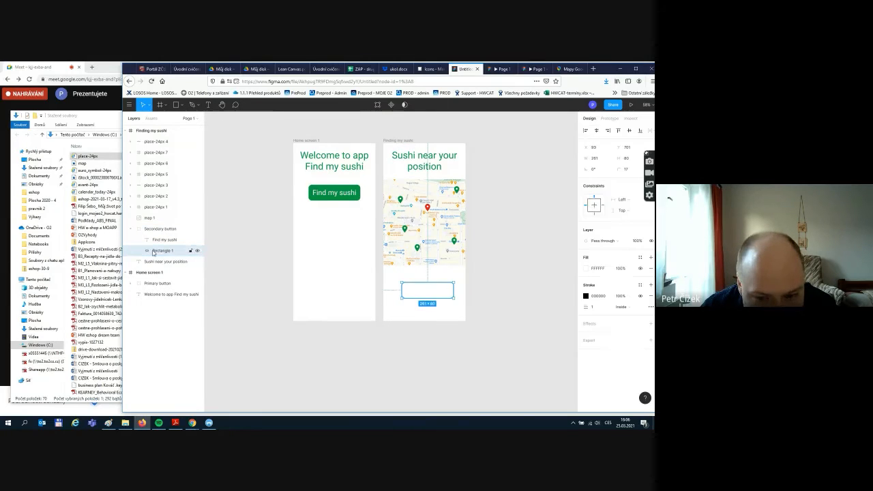
left_click(585, 296)
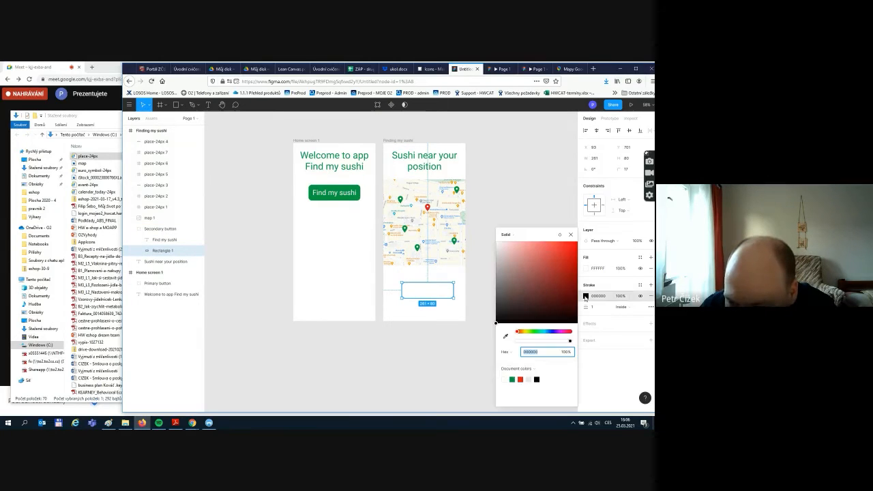
type("009D44")
key("Return")
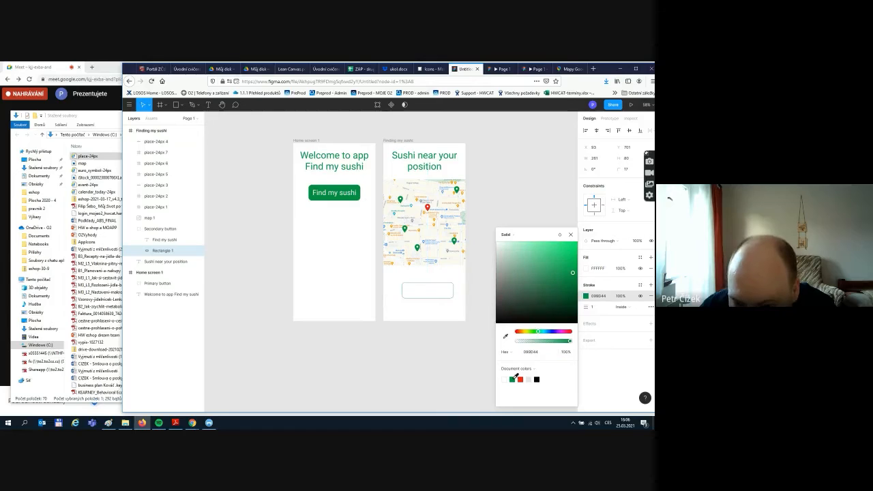
left_click(598, 363)
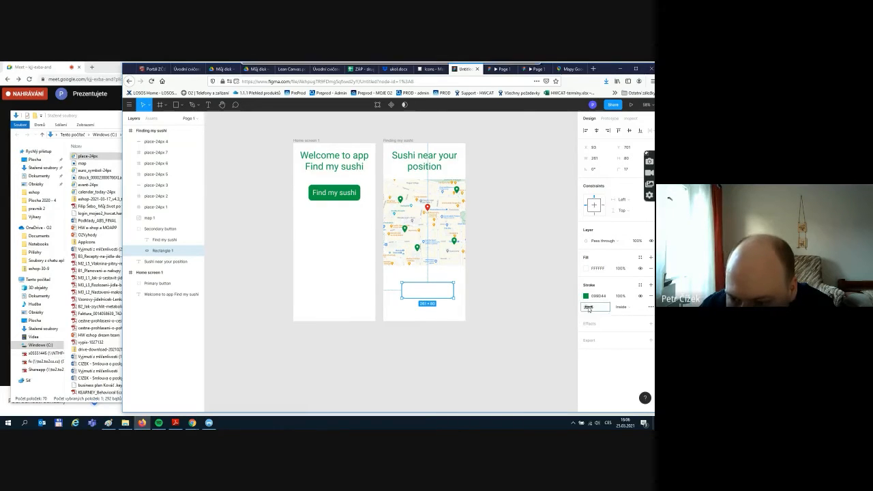
- Set the outline's stroke weight to 1 px
left_click(599, 307)
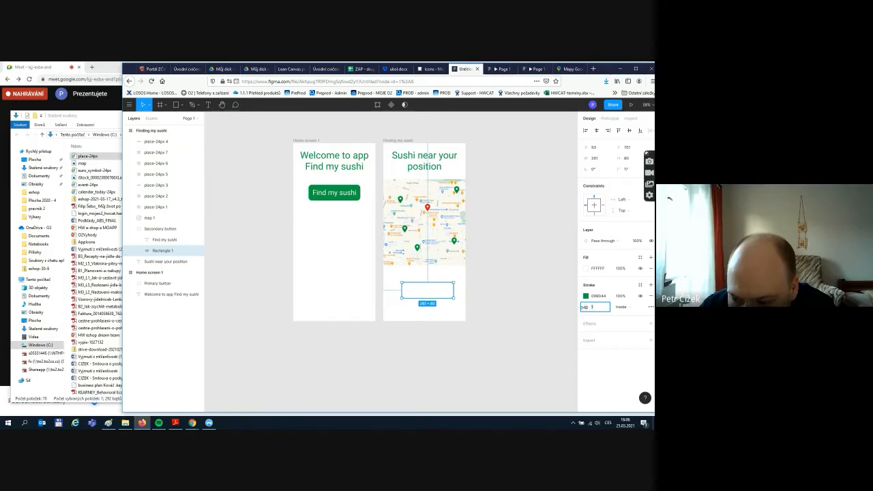
mouse_move(587, 307)
left_mouse_down()
mouse_move(586, 334)
mouse_move(590, 312)
left_mouse_up()
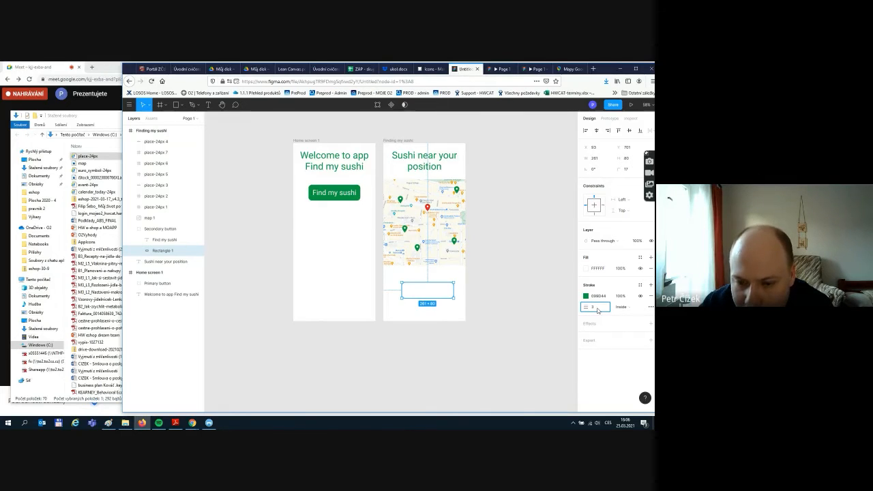
left_click(554, 277)
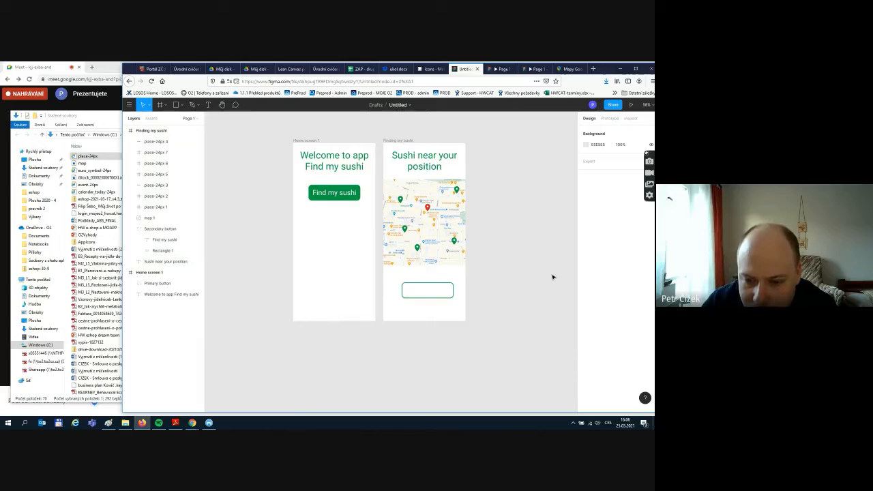
left_click(448, 291)
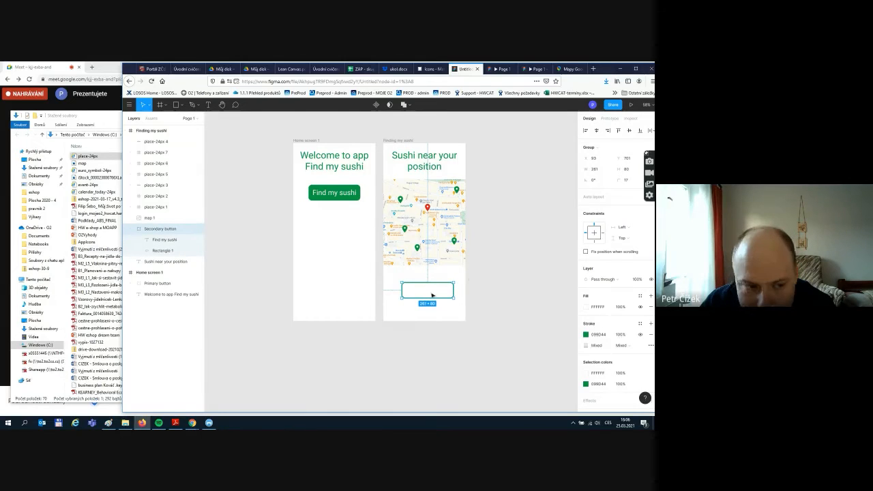
left_click(148, 250)
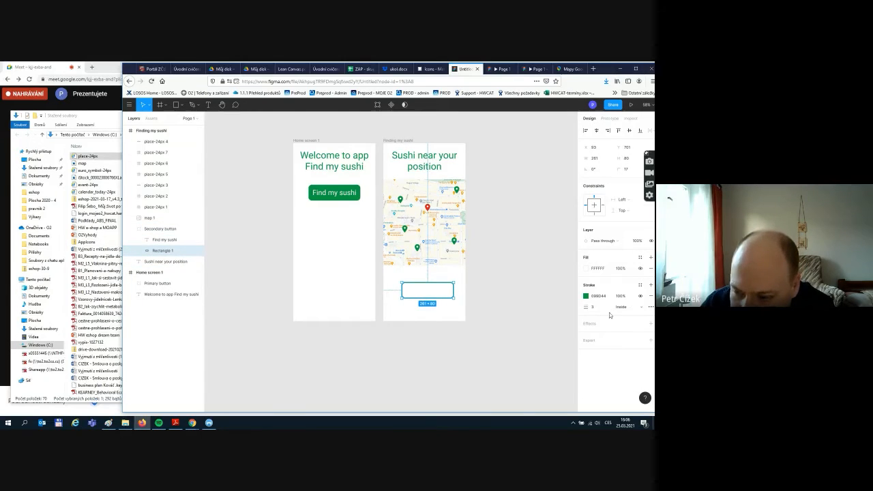
left_click(599, 307)
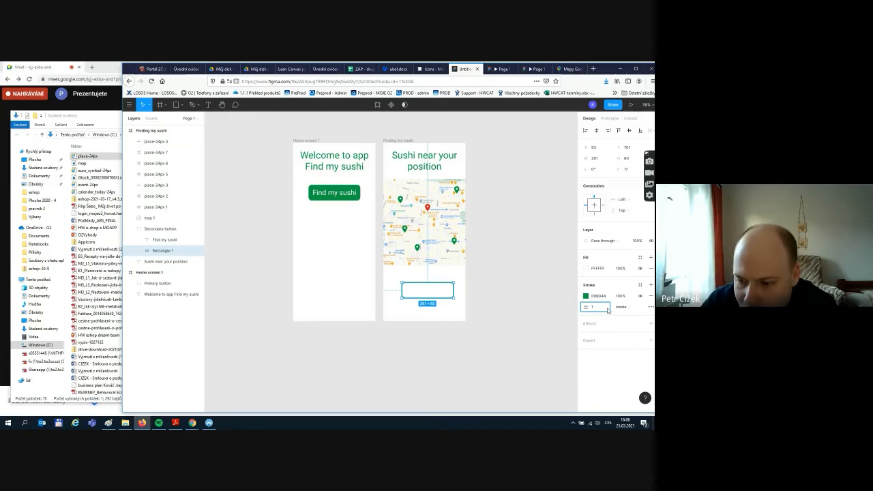
left_click(537, 294)
left_click(431, 292)
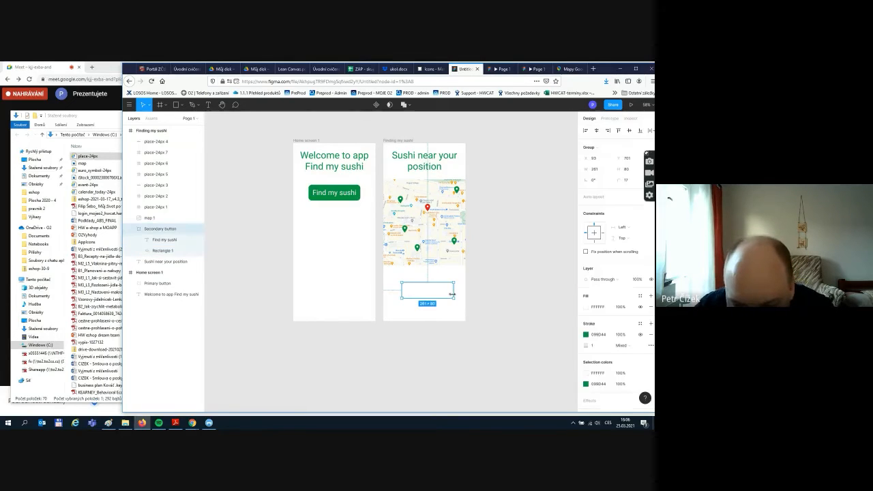
left_click(170, 242)
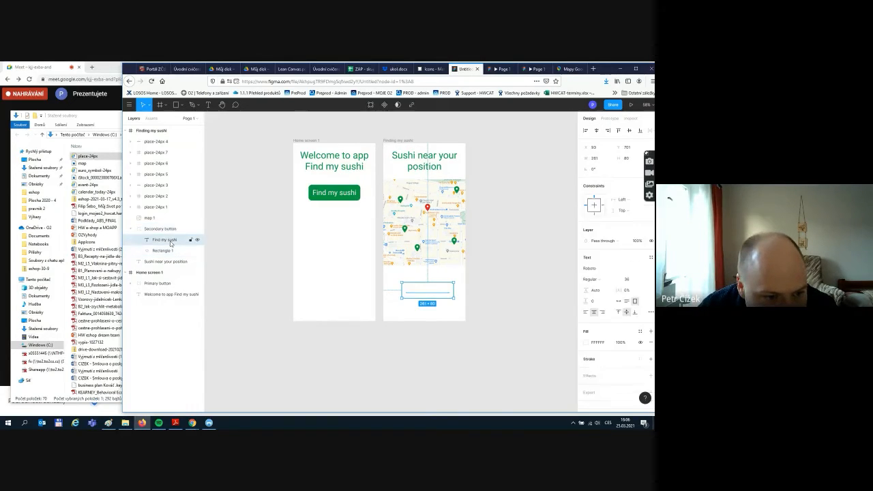
- Colour the button text green and change its label to 'Back'
left_click(586, 343)
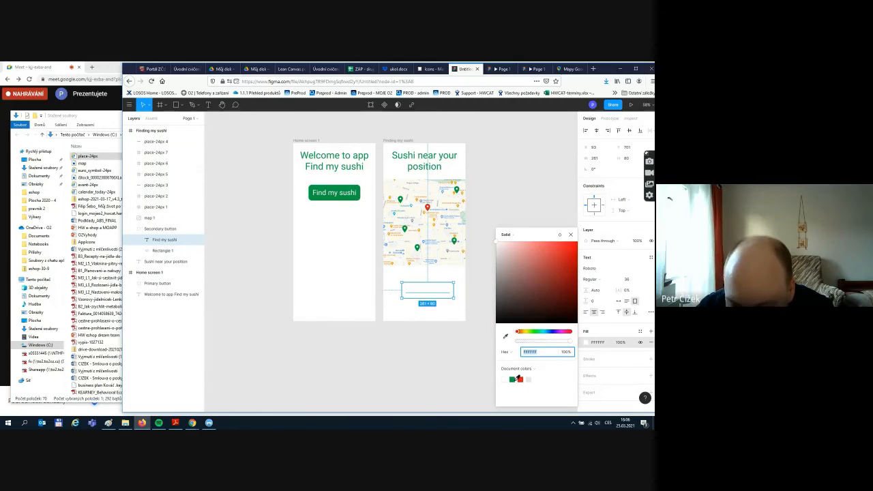
left_click(512, 379)
left_click(465, 331)
left_click(423, 294)
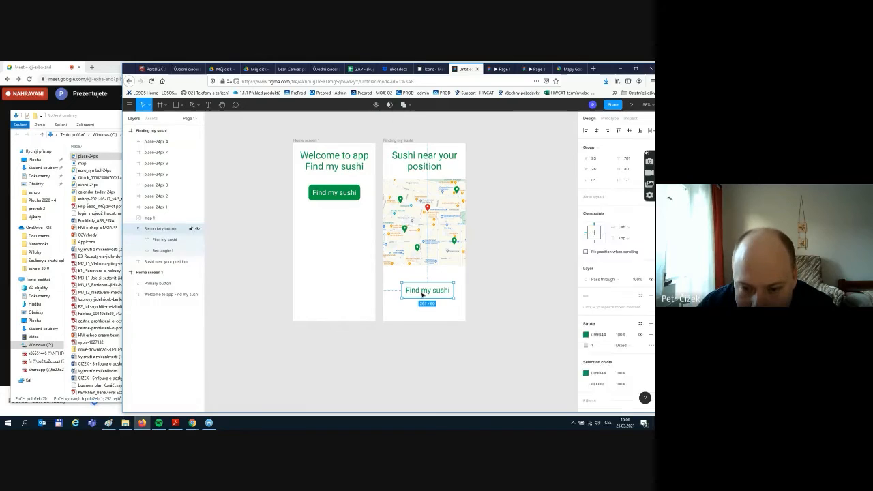
left_click(422, 294)
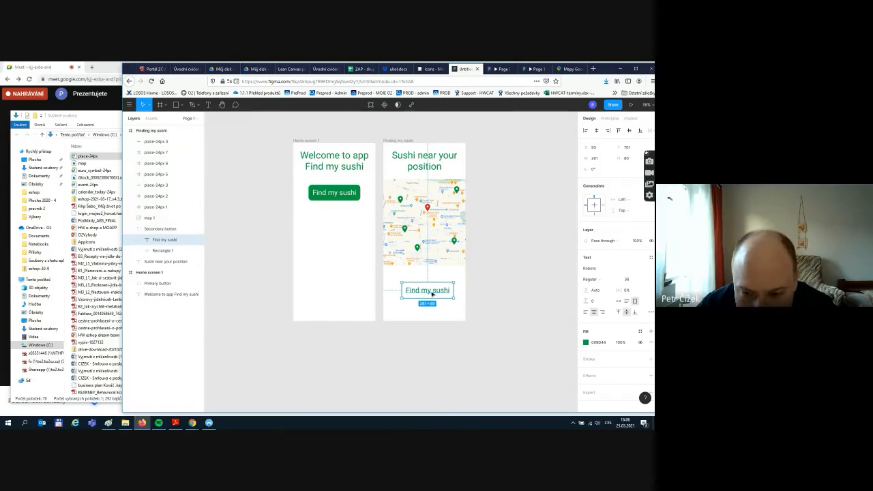
double_click(431, 292)
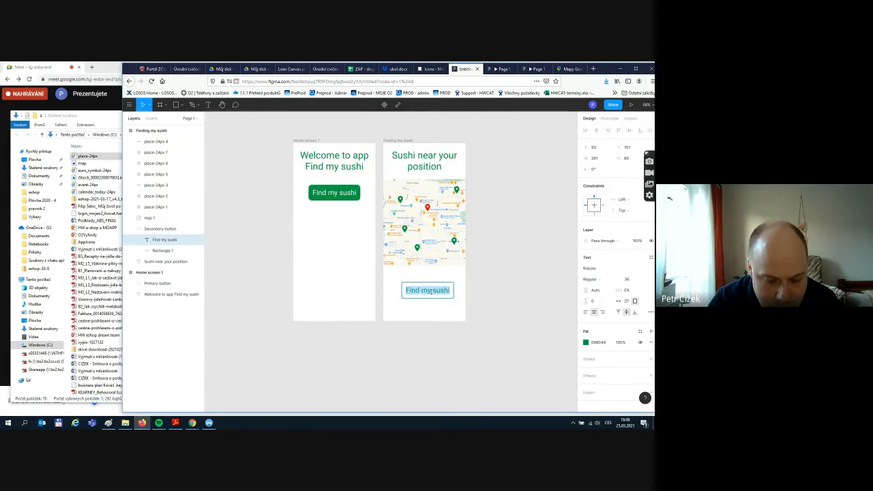
type("Back")
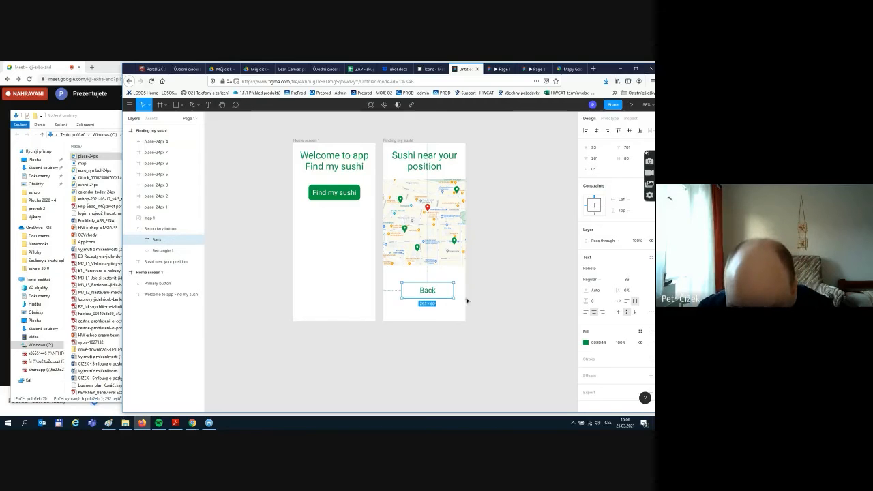
left_click(478, 300)
- Shrink the Back button to about 165×50 and set its text size to 24
scroll(470, 302, "up", 3)
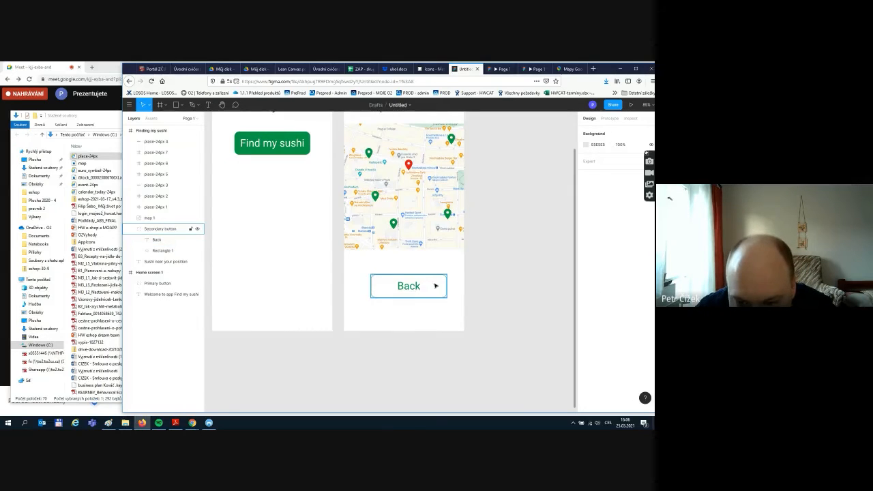
left_click(439, 289)
left_click_drag(442, 294, 418, 286)
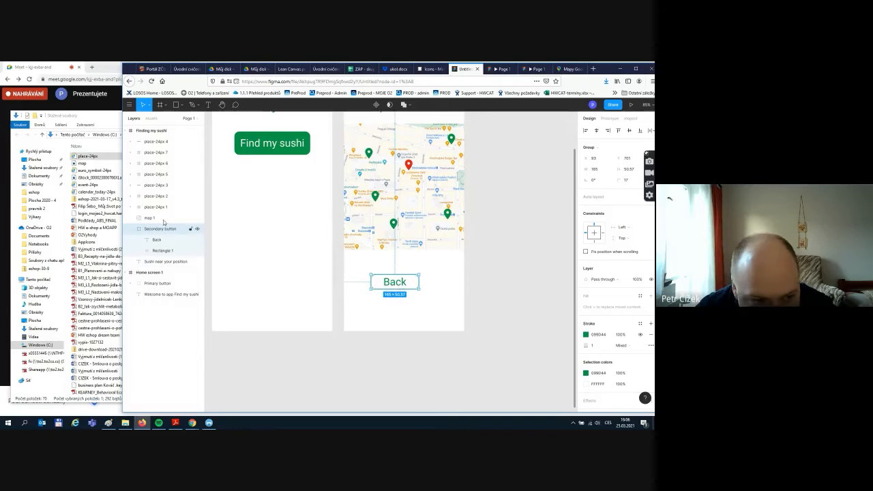
left_click(157, 239)
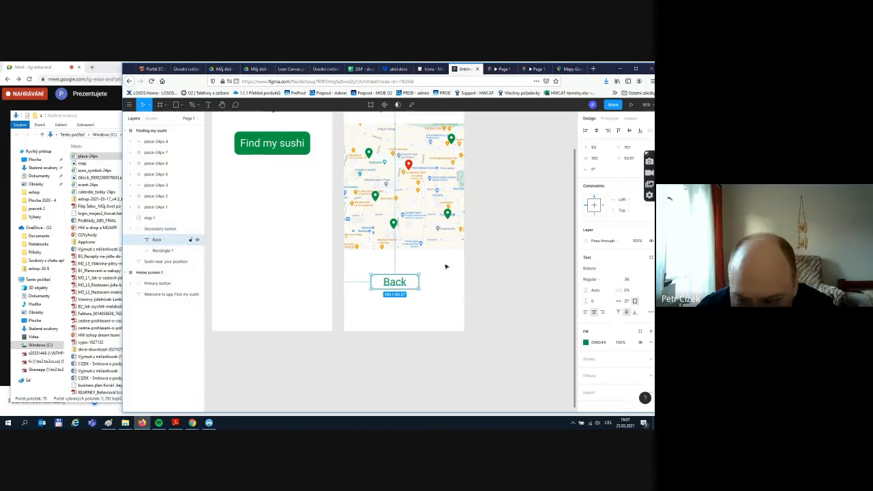
left_click(637, 279)
left_click(636, 271)
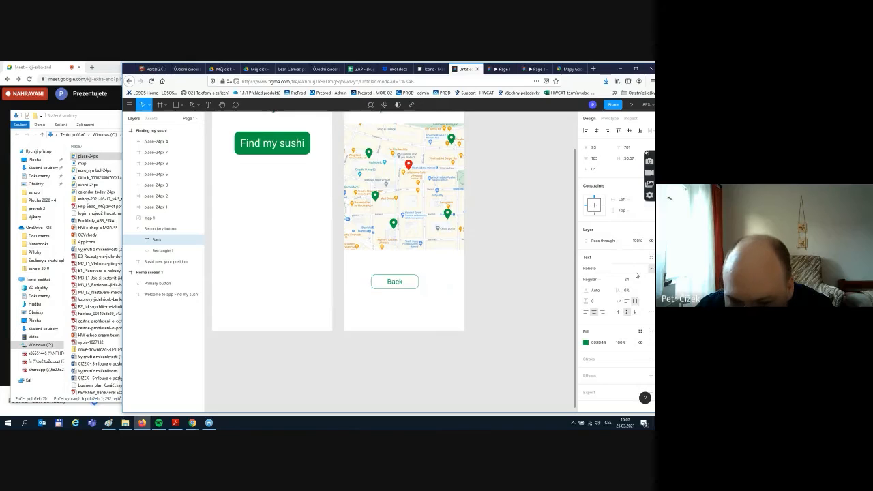
left_click(505, 306)
- Position the Back button centred just below the map
left_click_drag(361, 264, 426, 272)
left_click(487, 278)
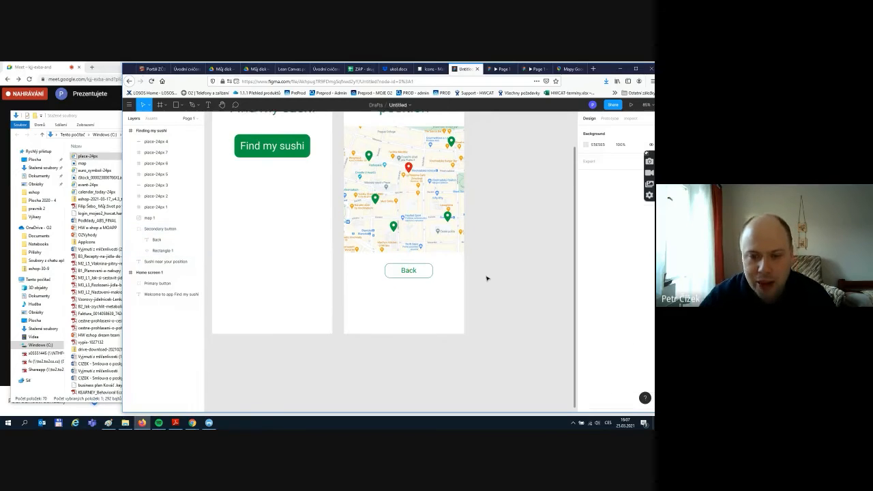
scroll(486, 278, "up", 2)
left_click_drag(421, 327, 422, 332)
left_click(545, 325)
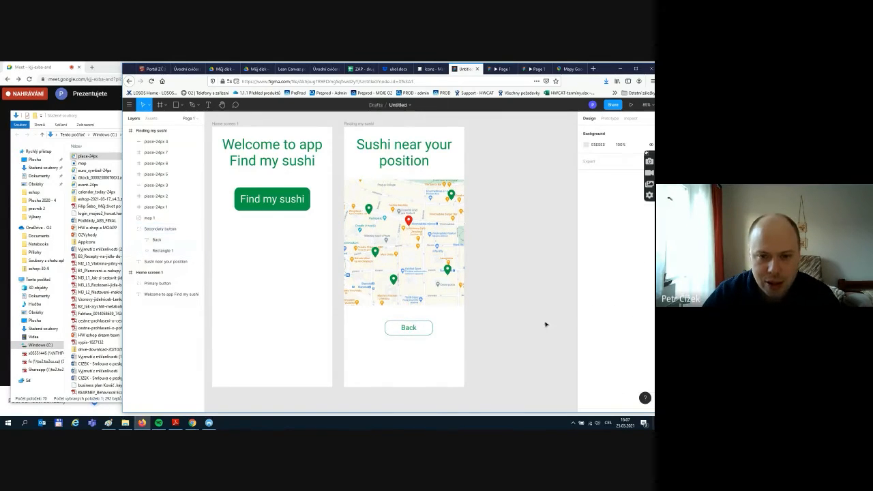
- Link the Back button on tap to Home screen 1, then launch the prototype presentation
left_click(609, 119)
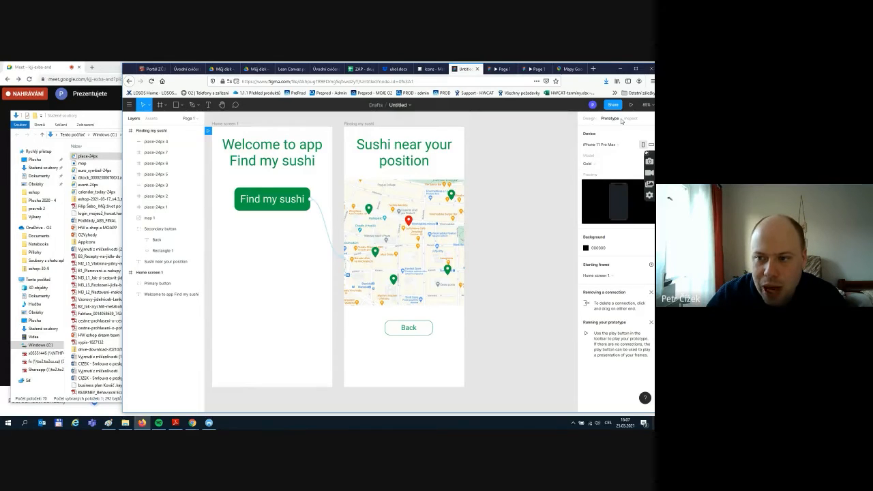
left_click(295, 203)
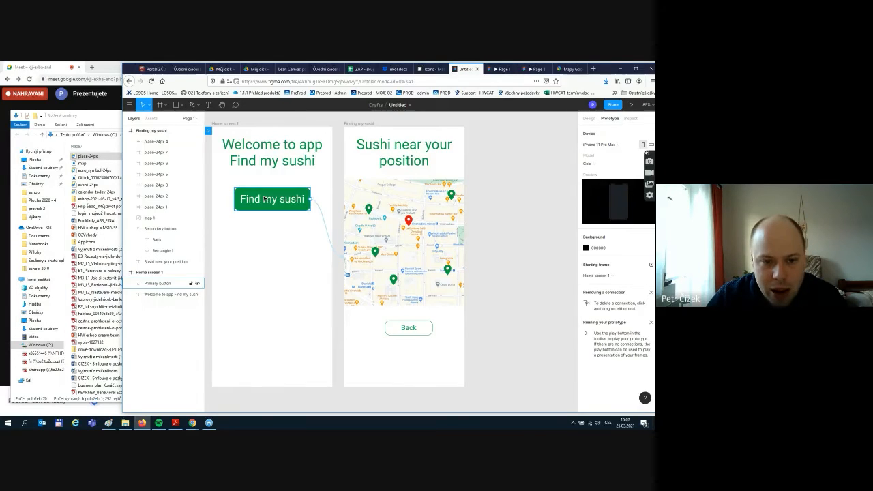
left_click(410, 258)
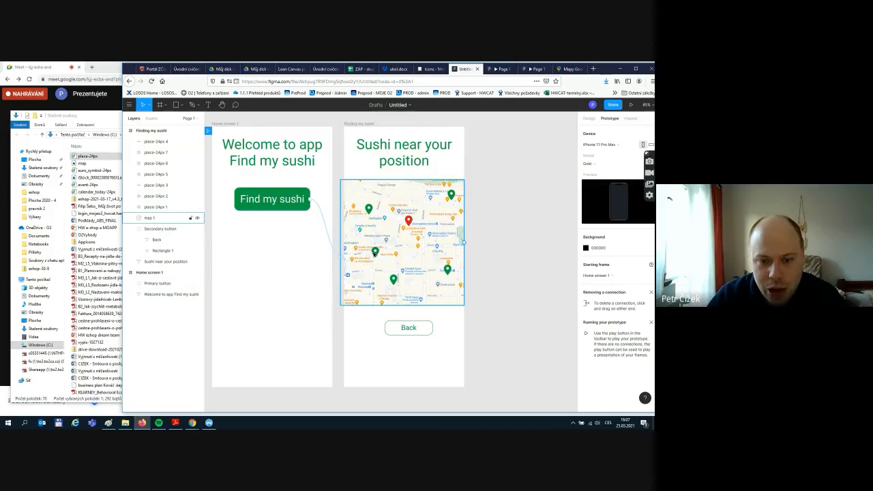
left_click(470, 304)
left_click(409, 331)
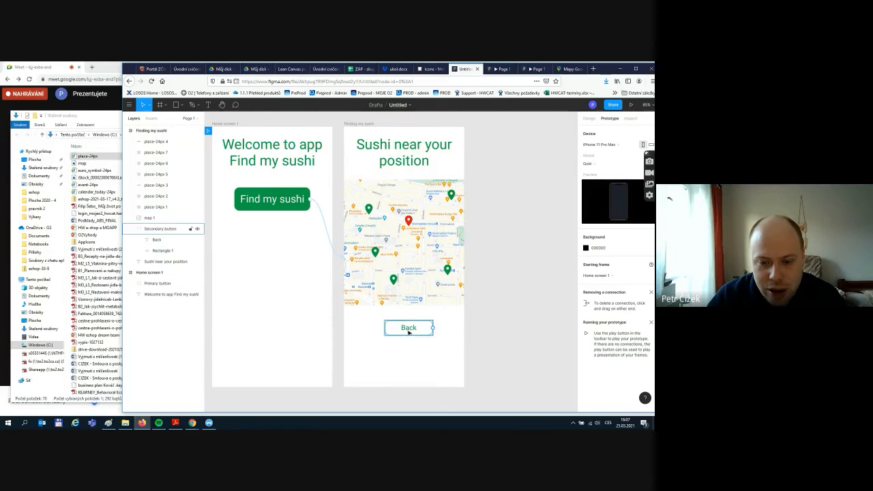
left_click_drag(431, 331, 305, 346)
left_click(524, 327)
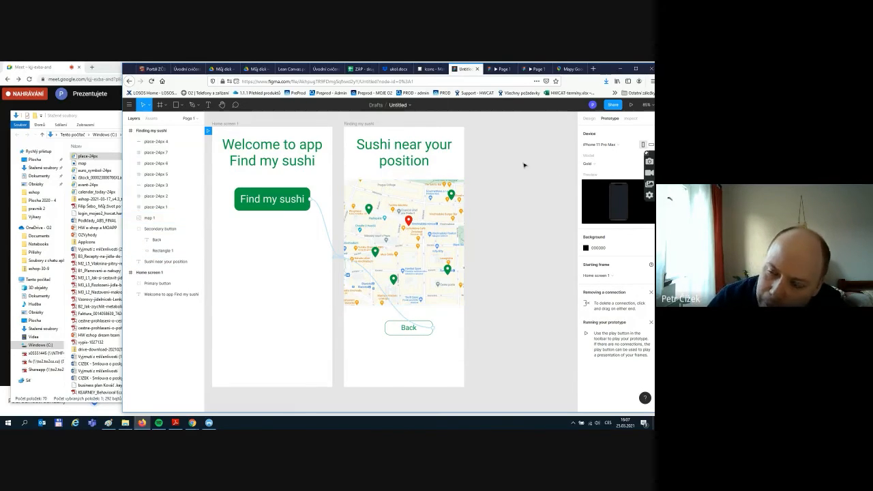
left_click(631, 105)
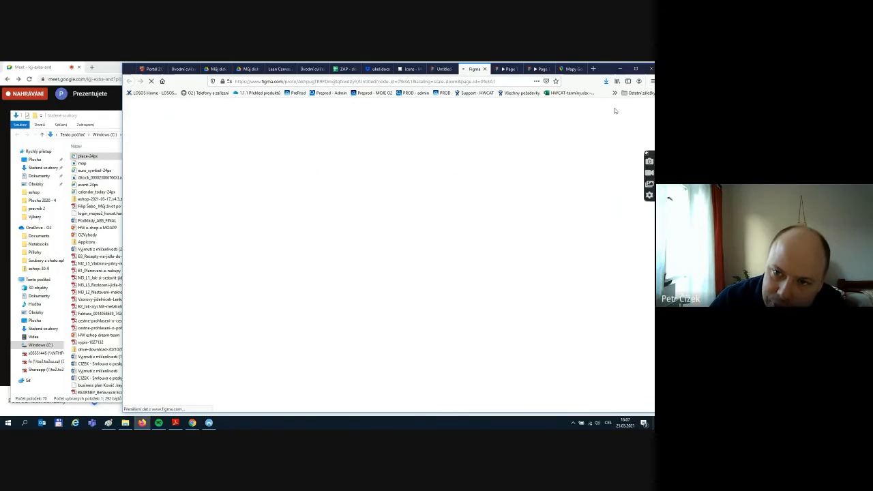
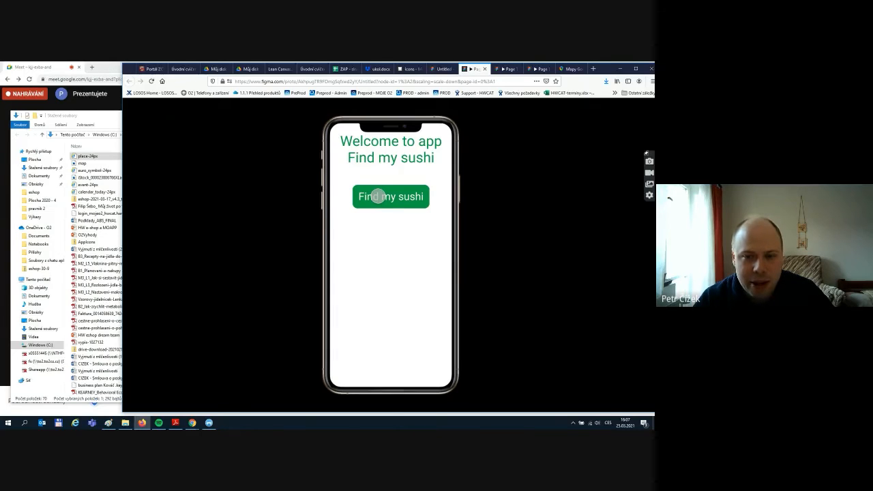
- Test the Find my sushi and Back links in the prototype, then return to the editor
left_click(378, 196)
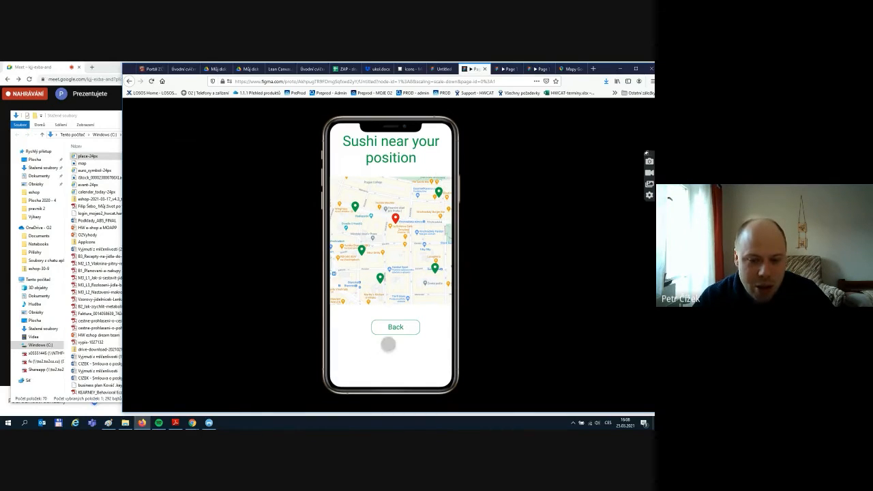
left_click(396, 329)
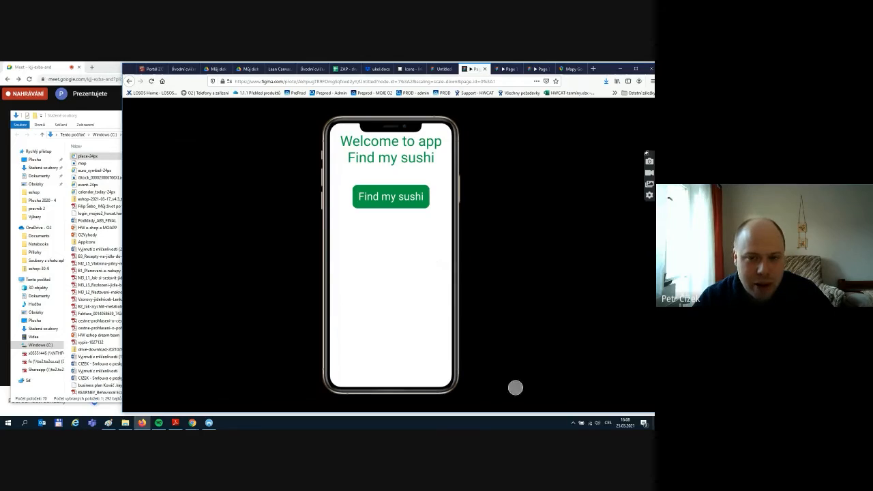
left_click(439, 70)
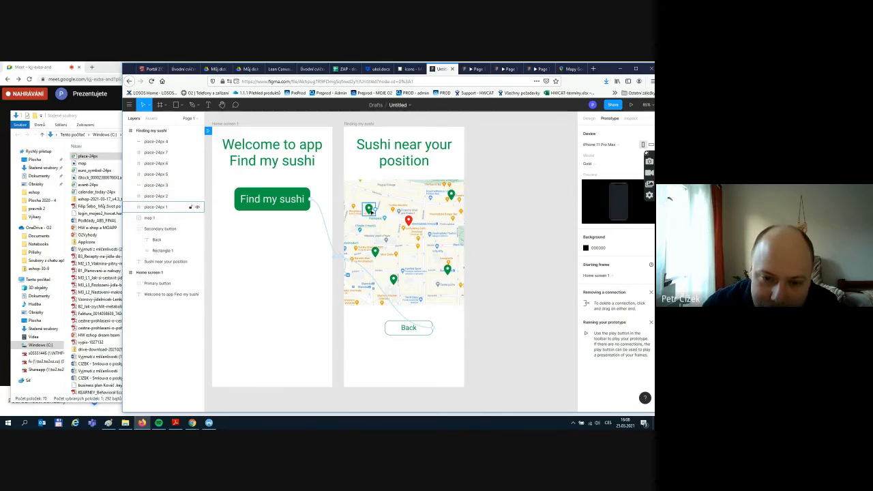
- Check the prototype connections of each map pin, then clear the selection
left_click(369, 208)
left_click(374, 252)
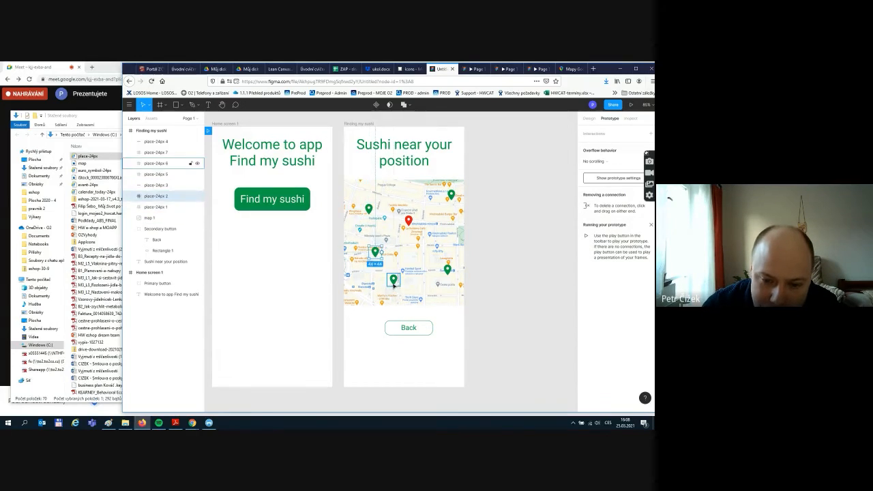
left_click(393, 281)
left_click(447, 270)
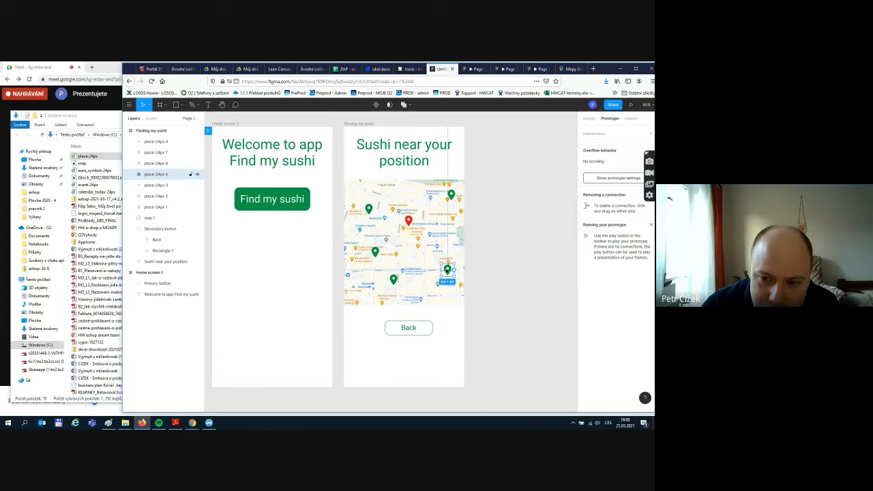
left_click(452, 196)
left_click(513, 202)
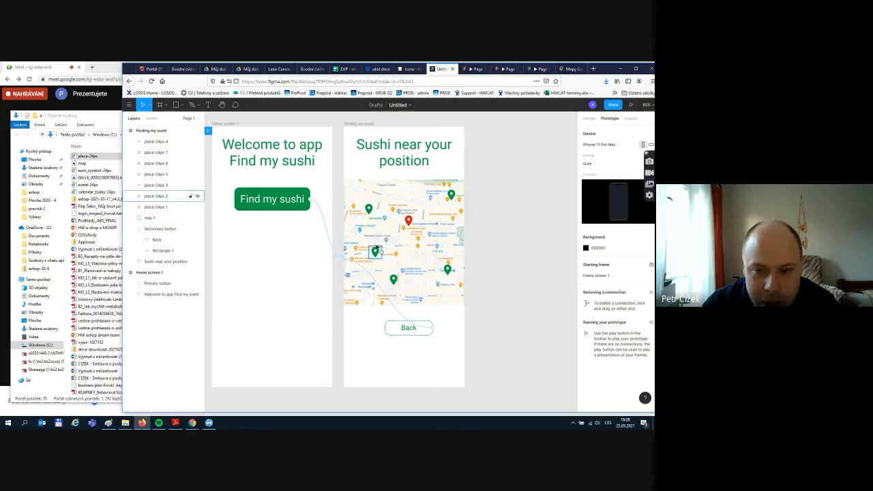
- Select the Finding my sushi frame and collapse the Finding my sushi and Home screen 1 layers
left_click(350, 125)
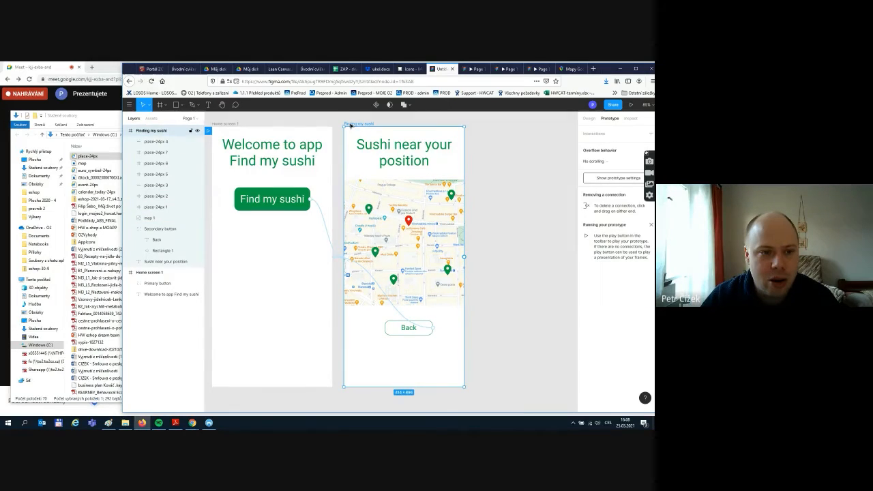
left_click(127, 132)
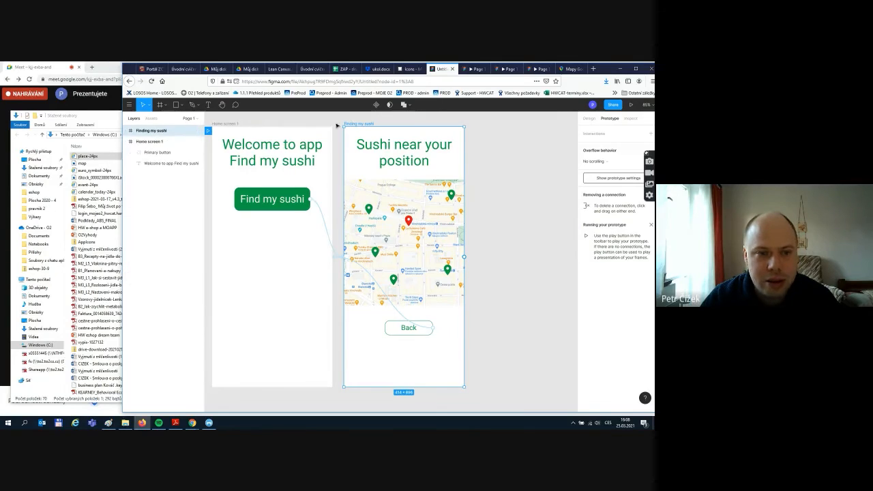
left_click(126, 141)
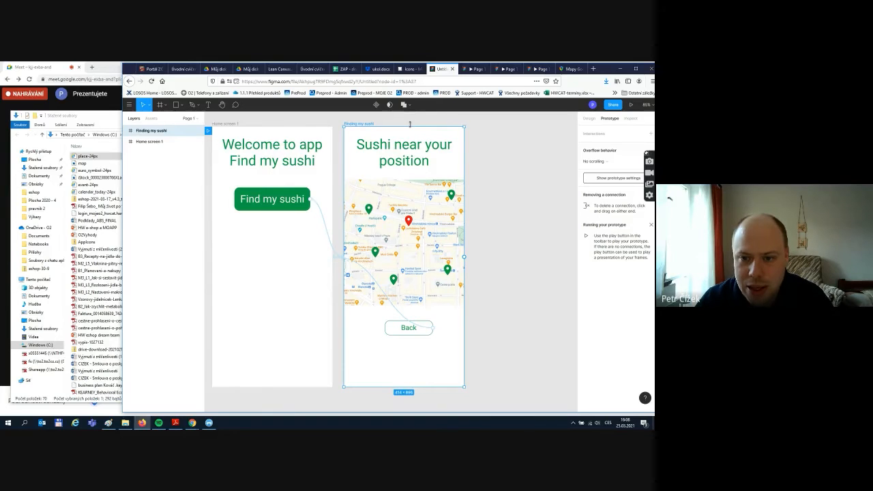
- Duplicate the Finding my sushi frame and lengthen the copy to 414×1448
key("ctrl+d")
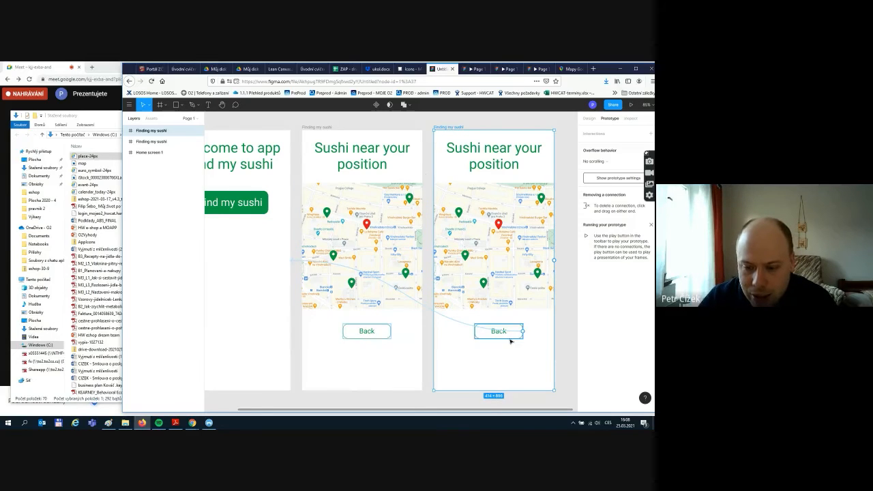
left_click(566, 275)
scroll(553, 307, "down", 3)
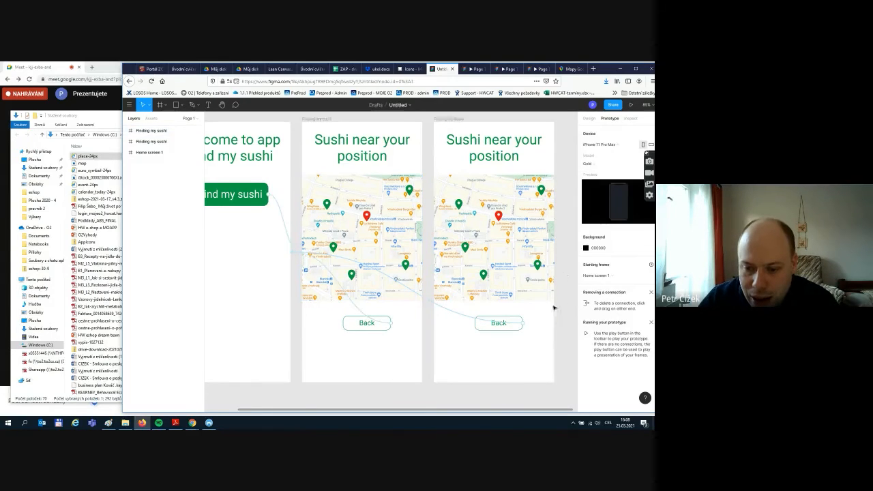
left_click(585, 120)
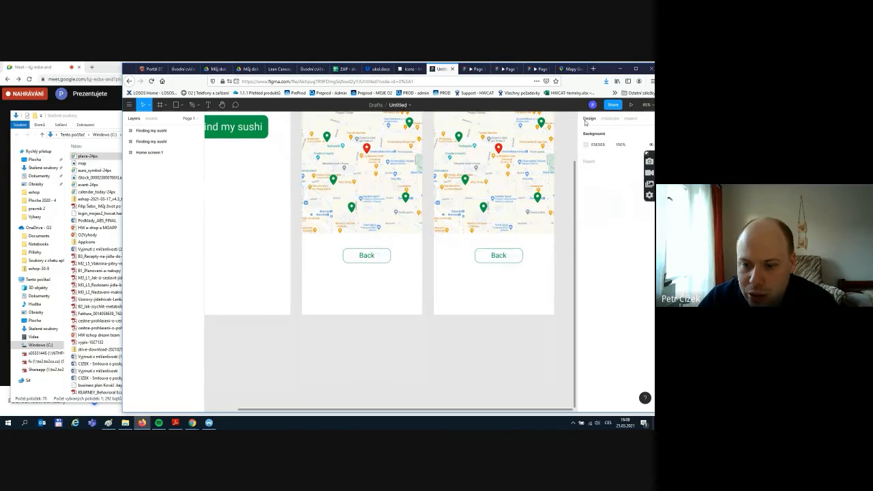
scroll(465, 167, "up", 3)
left_click(449, 187)
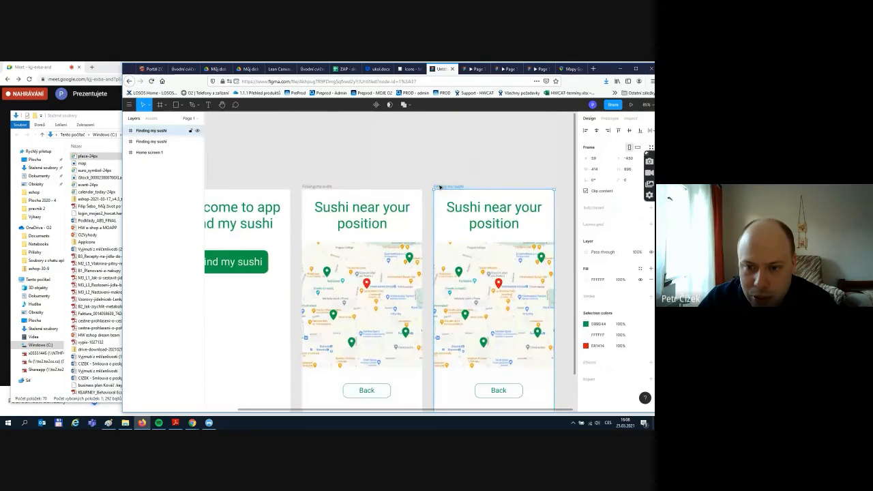
scroll(476, 297, "down", 3)
scroll(477, 298, "down", 2)
left_click_drag(478, 234, 464, 391)
scroll(506, 294, "up", 2)
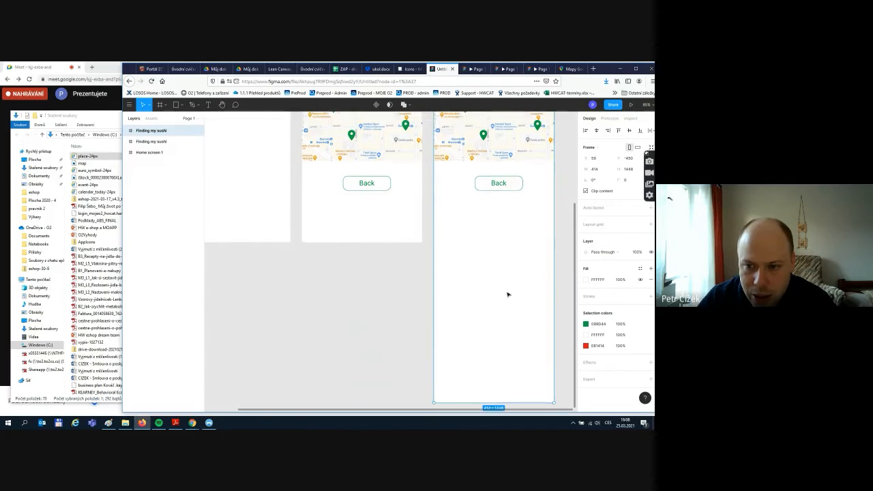
- Undo an accidental frame move and move the copy's Back button to the bottom
left_click_drag(467, 188, 512, 368)
key("ctrl+z")
left_click(522, 207)
scroll(522, 308, "up", 5)
scroll(554, 227, "up", 1)
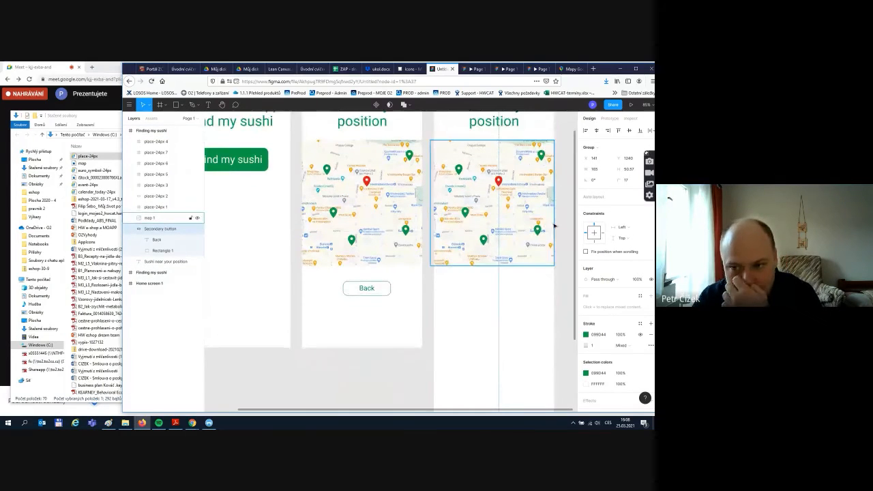
scroll(554, 227, "up", 1)
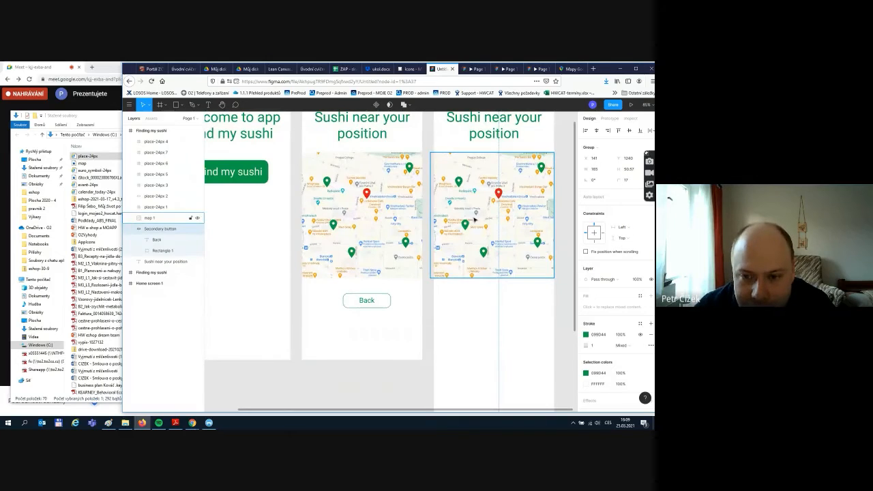
- Select the top-left green pin on the copied map, undoing an accidental resize
left_click(328, 185)
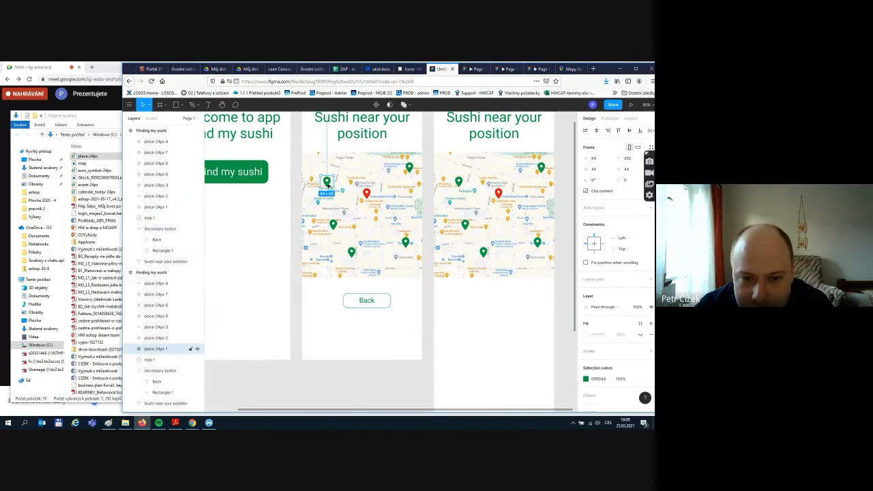
left_click(459, 181)
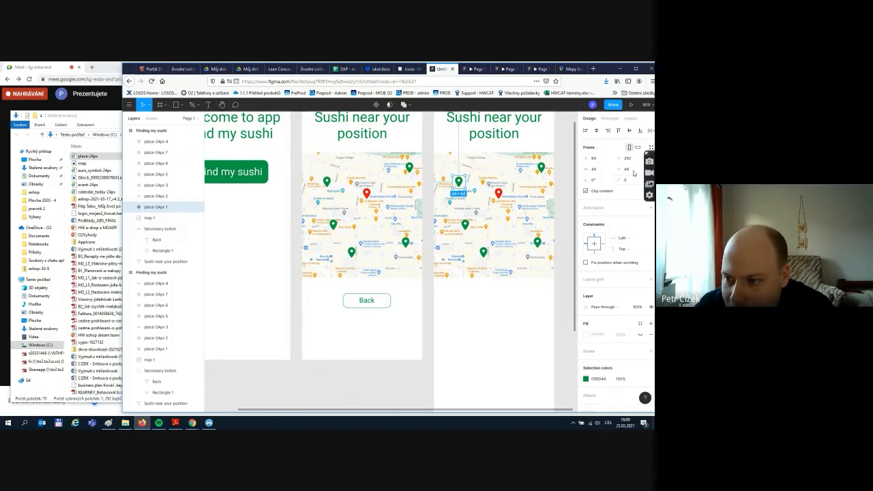
left_click(649, 194)
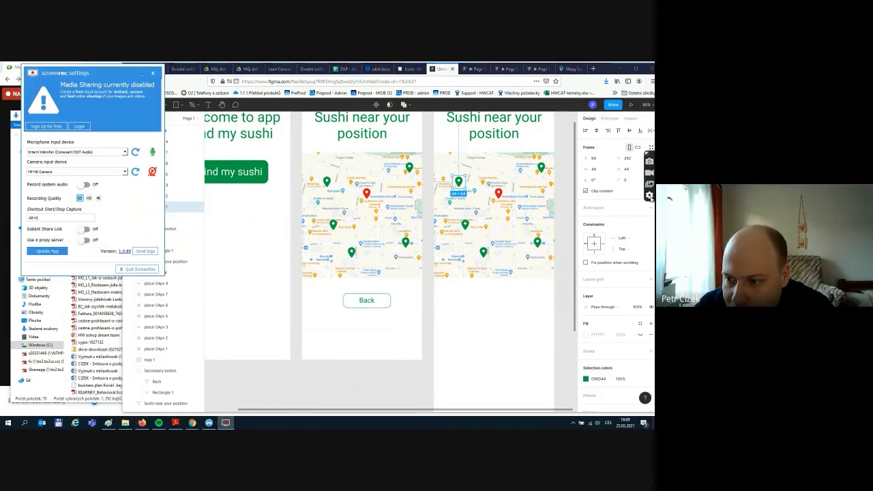
left_click(141, 270)
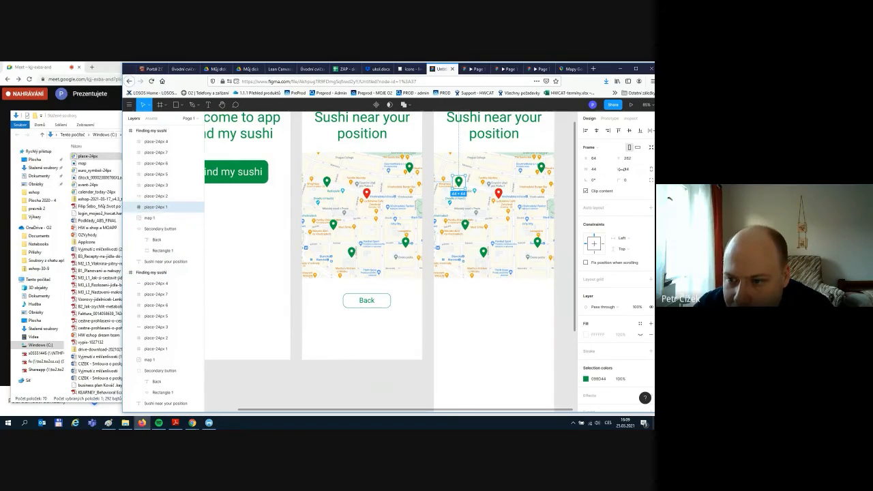
left_click_drag(465, 188, 471, 194)
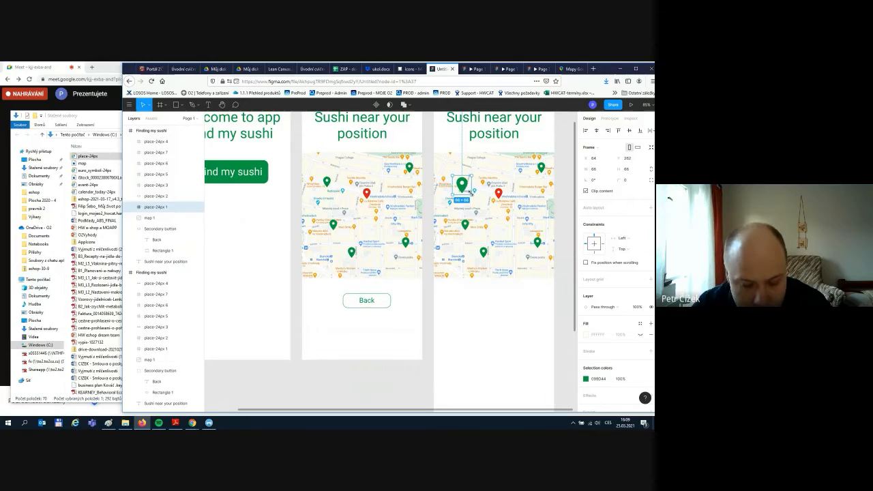
key("ctrl+z")
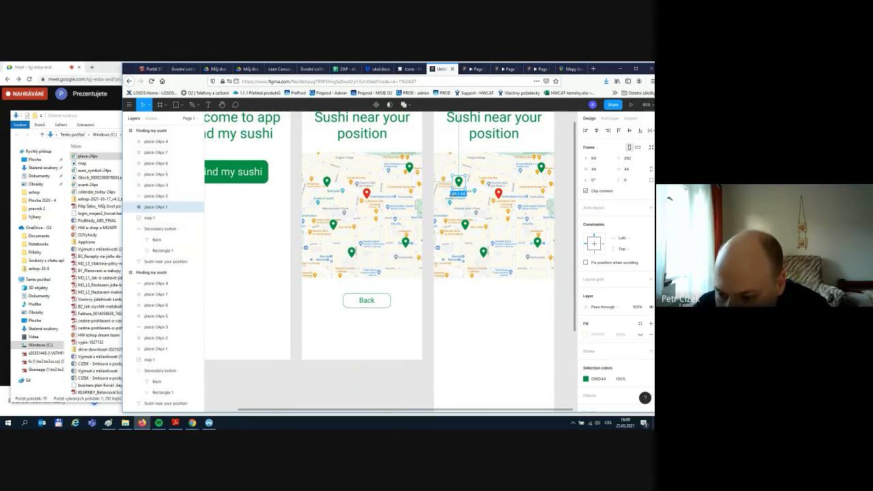
- Give the pin's vector shape a near-black #110101 stroke
scroll(580, 372, "down", 1)
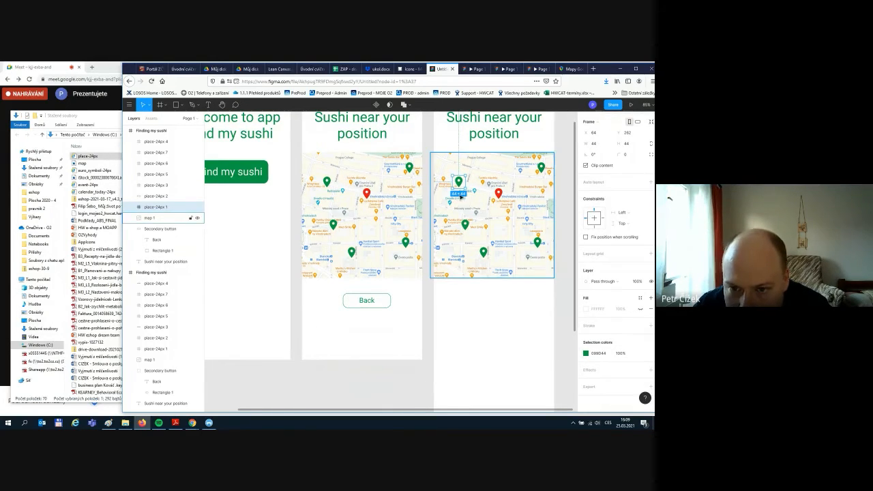
left_click(131, 206)
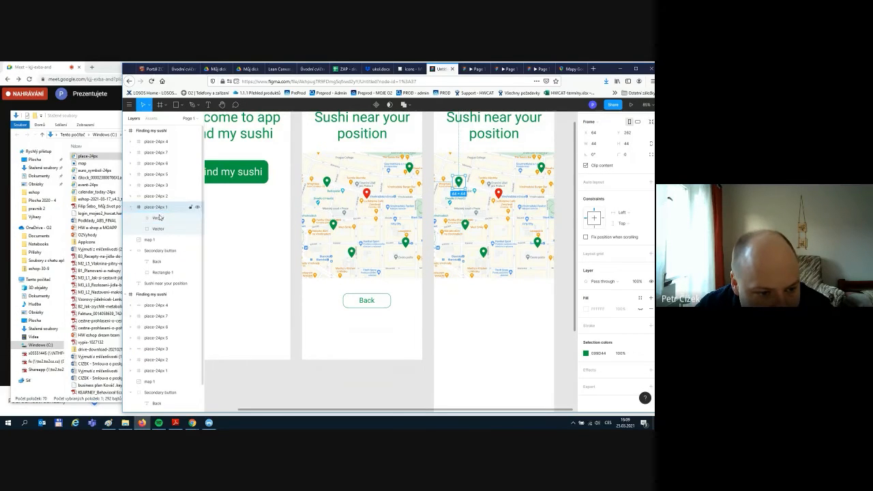
left_click(160, 219)
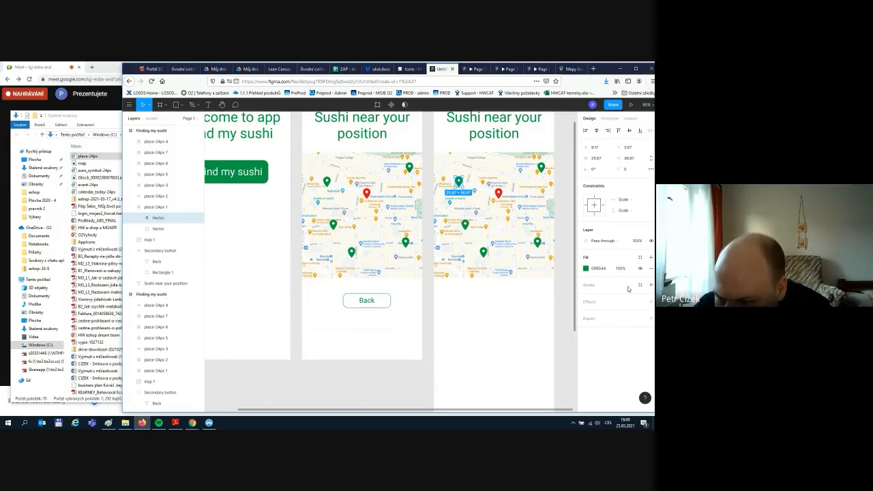
left_click(650, 285)
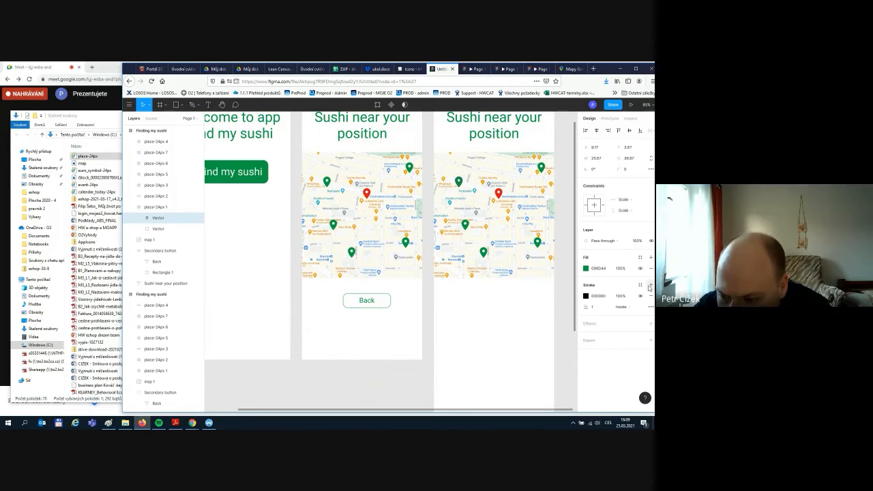
left_click(587, 296)
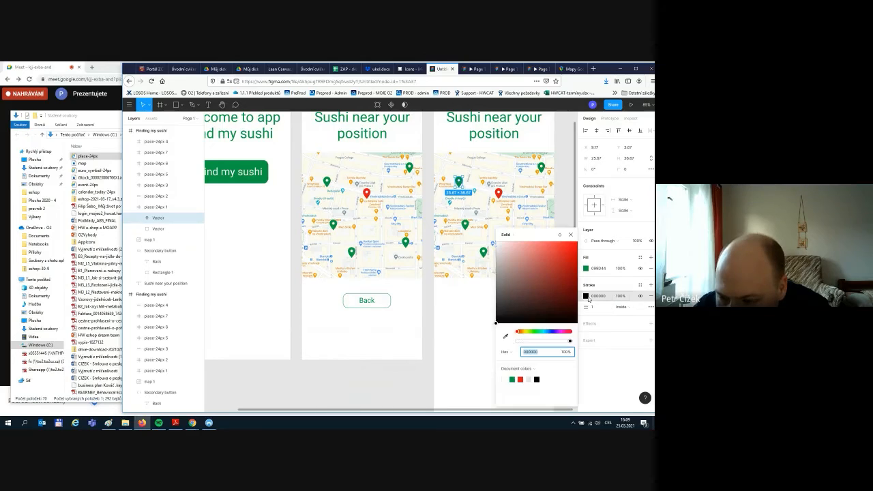
left_click(570, 258)
left_click_drag(572, 260, 533, 287)
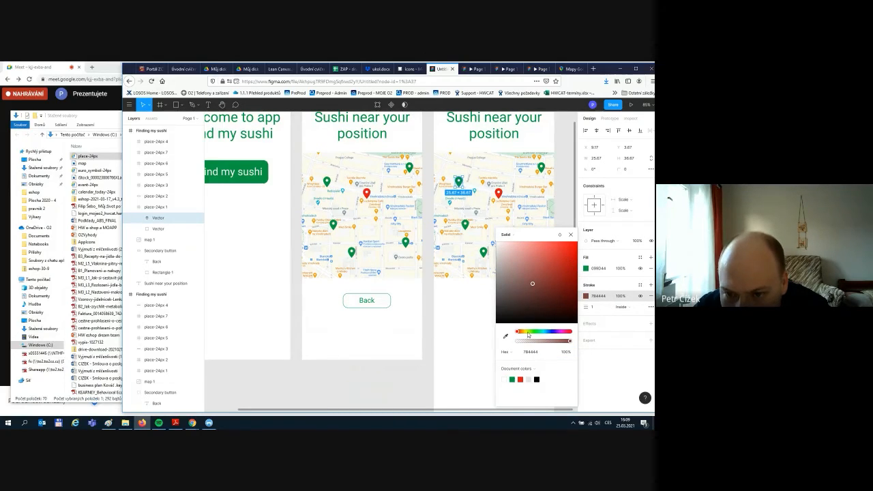
mouse_move(530, 325)
left_mouse_down()
mouse_move(498, 235)
mouse_move(564, 287)
mouse_move(575, 319)
left_mouse_up()
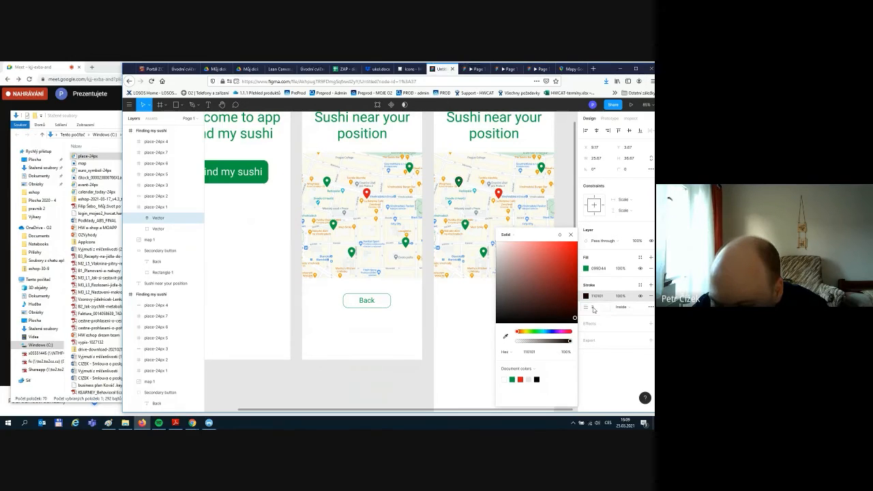
left_click(468, 343)
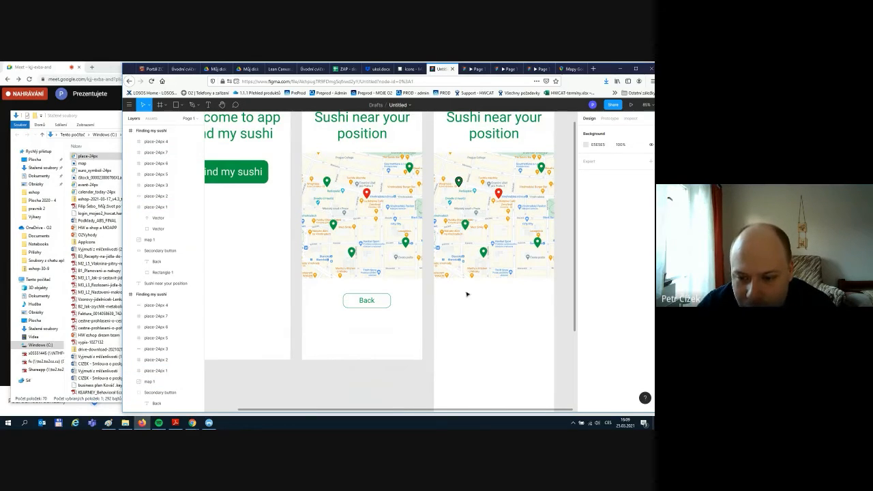
- Create a text box below the copied map and type 'Sushi palace'
scroll(511, 327, "down", 1)
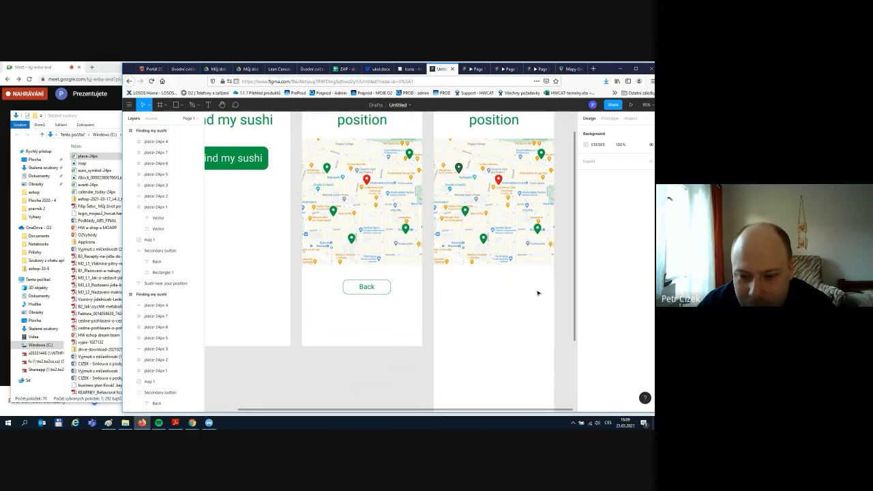
scroll(472, 324, "down", 2)
scroll(472, 324, "down", 2)
scroll(509, 243, "up", 5)
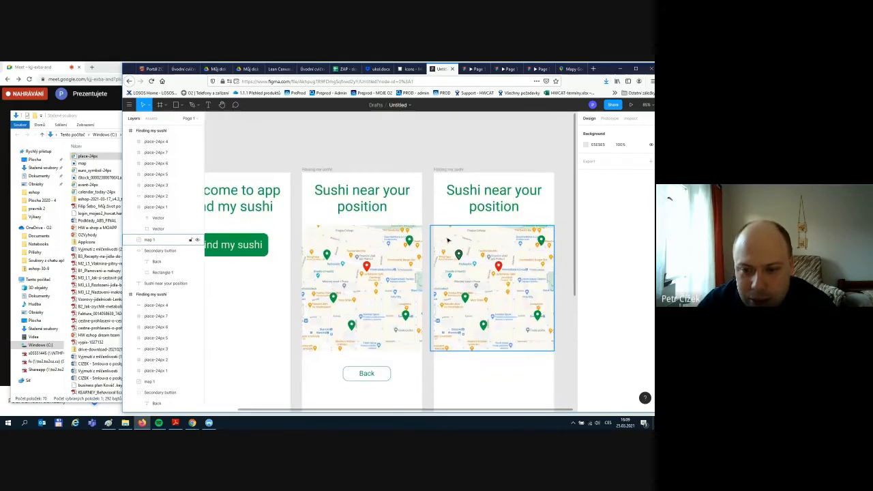
scroll(471, 306, "down", 4)
scroll(479, 253, "up", 1)
key("t")
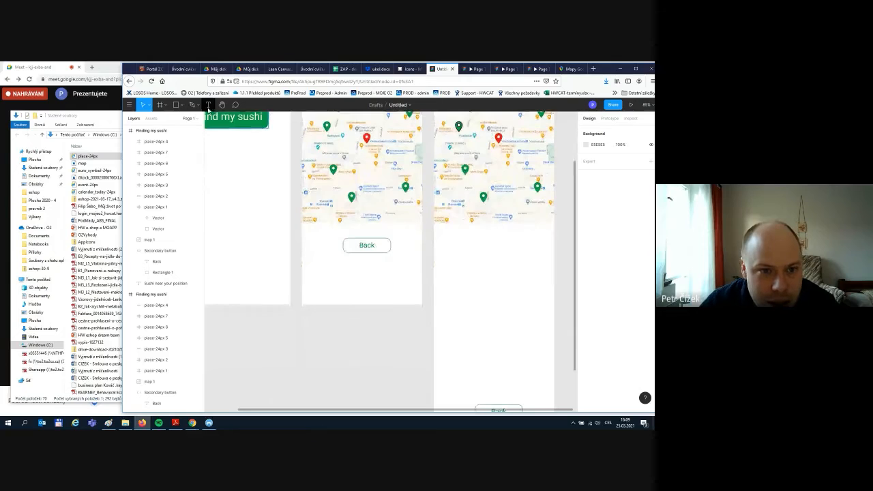
left_click_drag(441, 232, 534, 254)
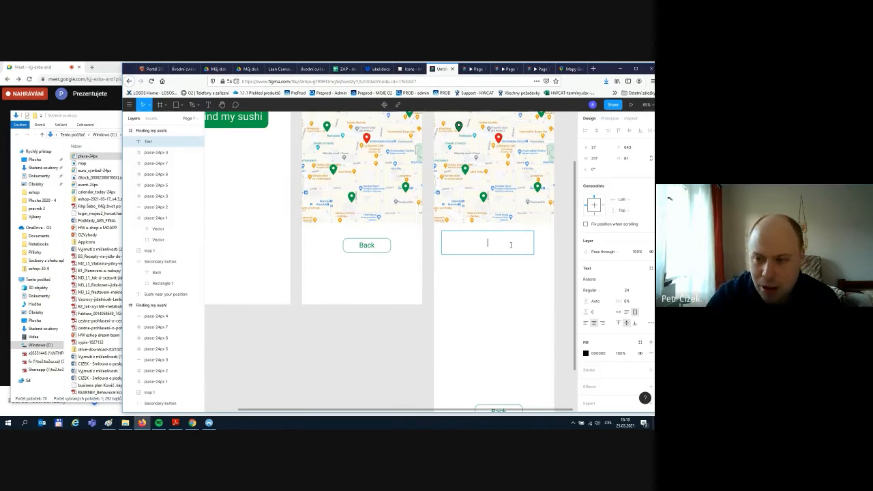
left_click(586, 324)
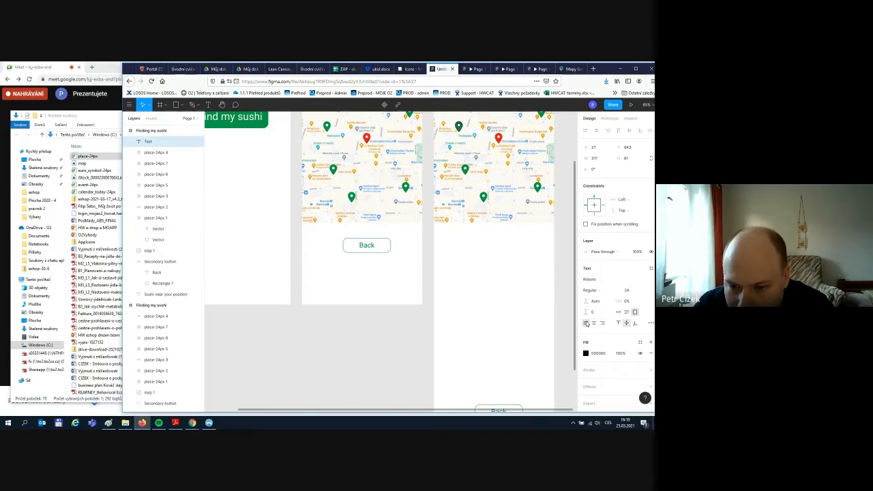
left_click(454, 224)
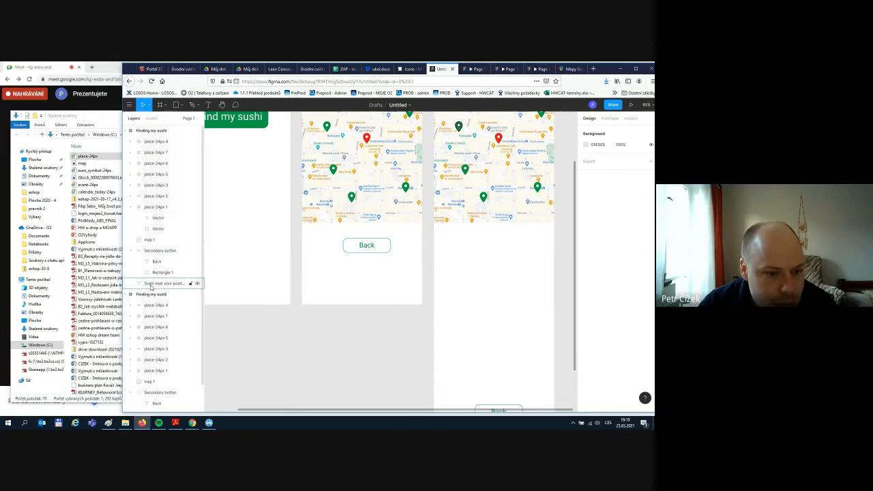
key("t")
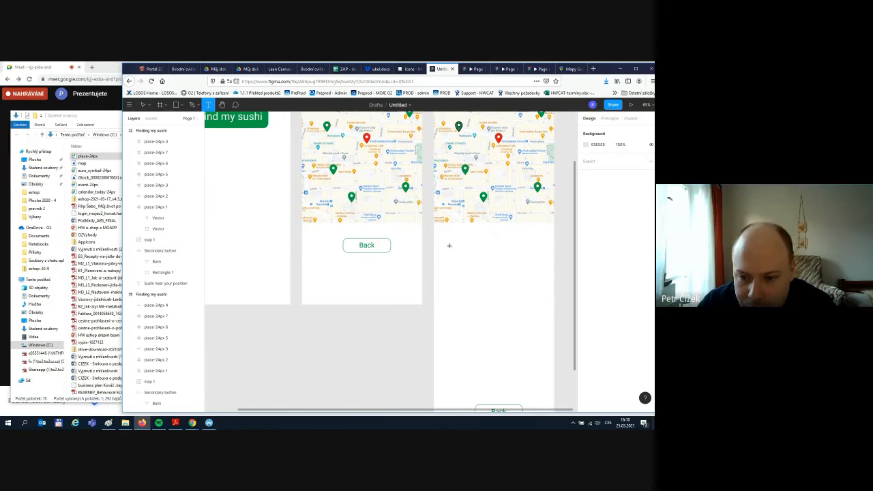
left_click_drag(447, 238, 539, 270)
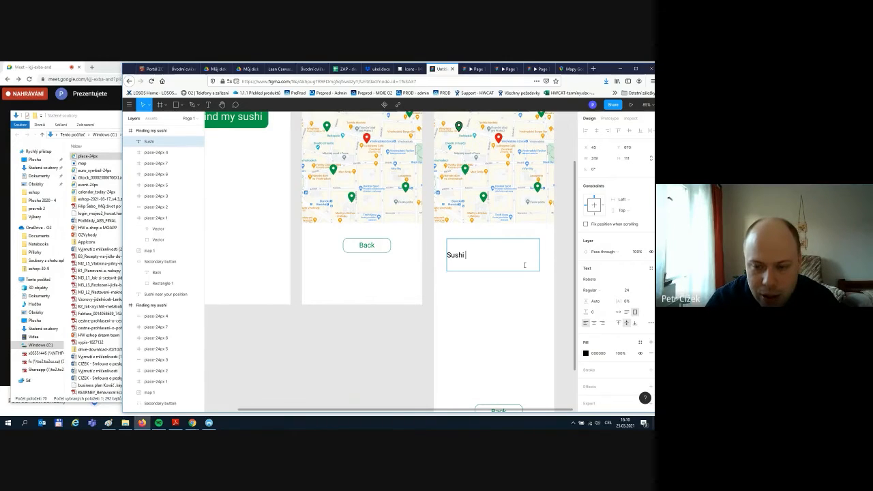
type("Sushi palace")
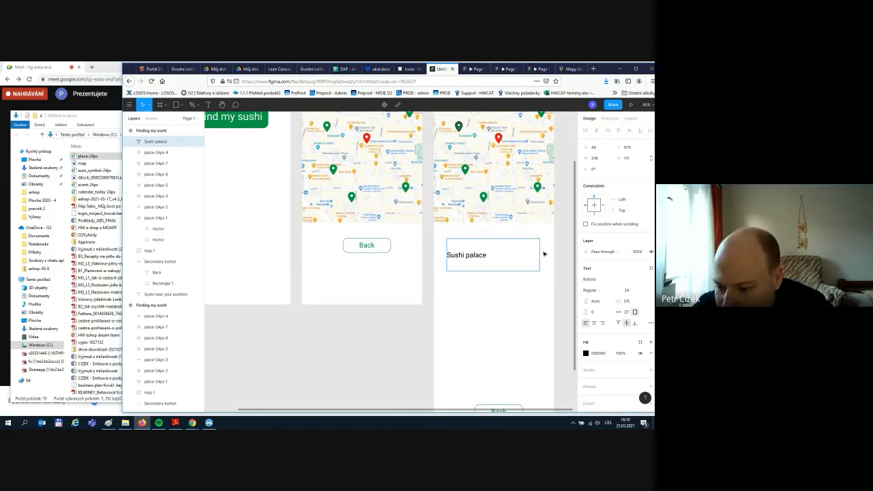
- Top-align and fit the bold heading just under the map, then draw a details text box below
left_click(619, 323)
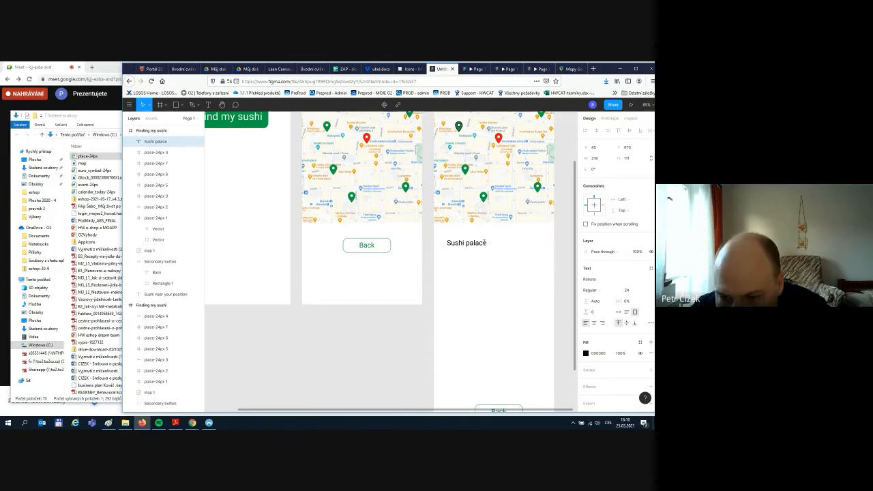
left_click(484, 242)
left_click(499, 268)
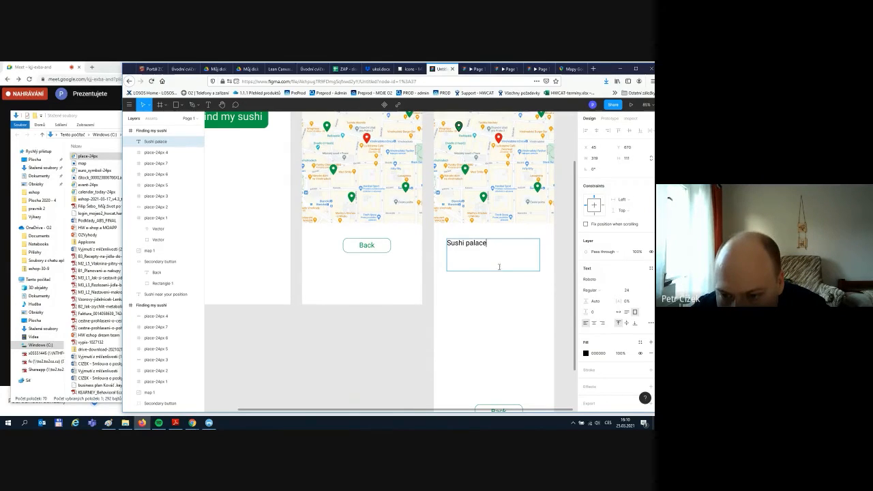
key("Escape")
double_click(539, 271)
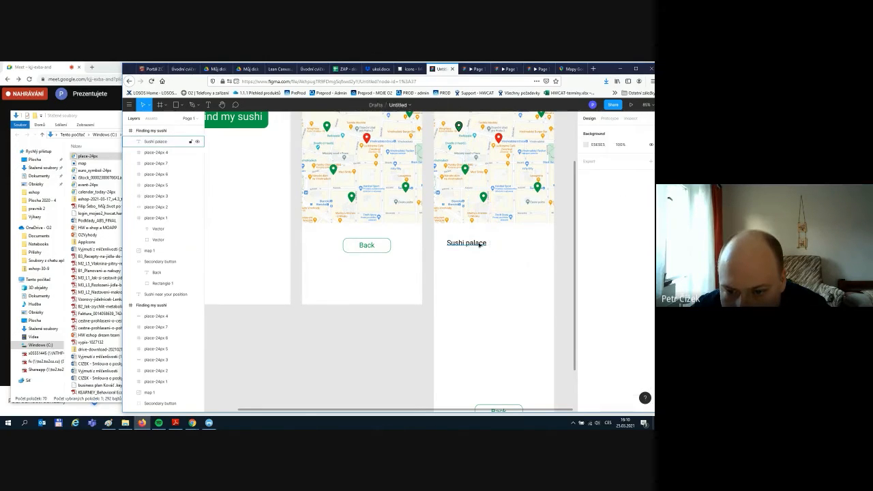
left_click_drag(479, 244, 473, 238)
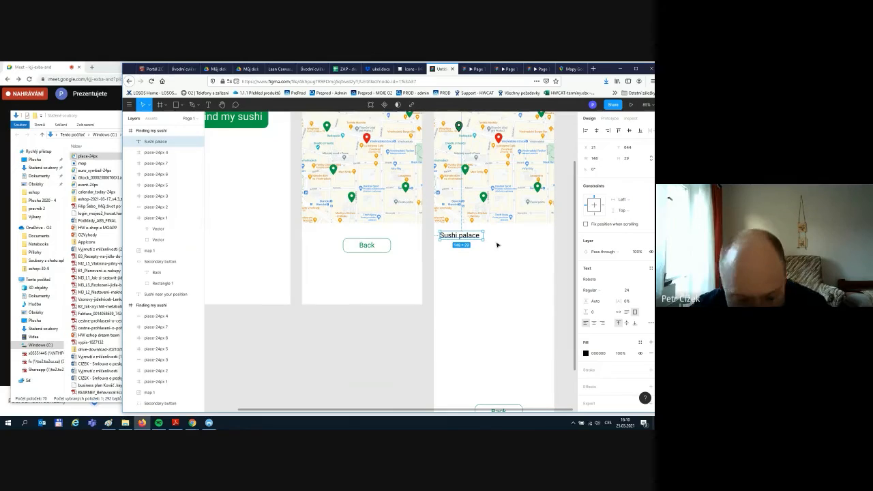
left_click(513, 246)
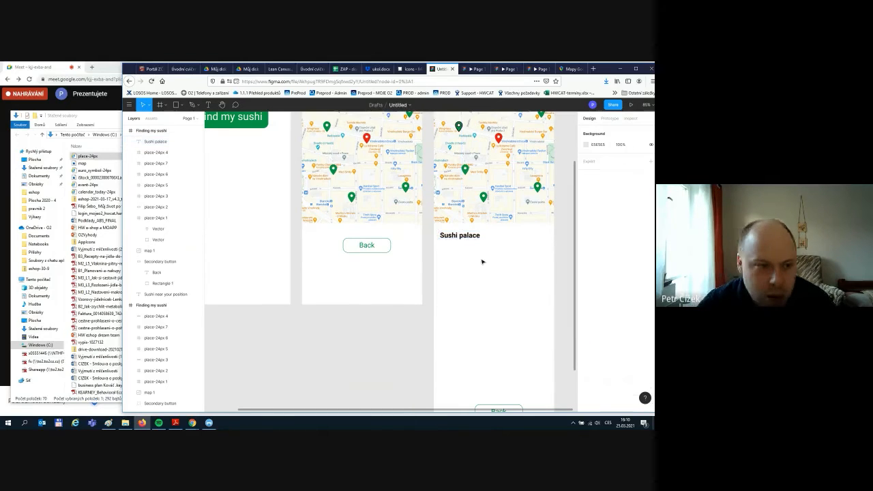
key("t")
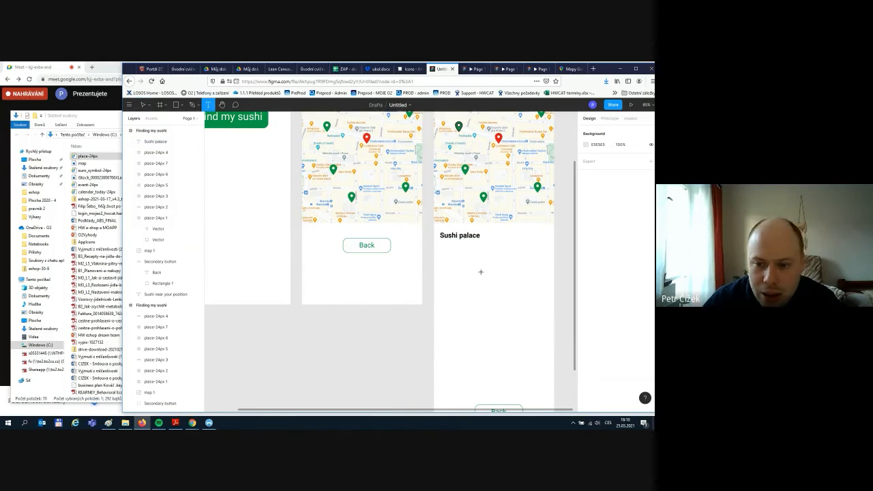
left_click_drag(441, 243, 535, 302)
- Search Google for 'sushi bar'
left_click(572, 69)
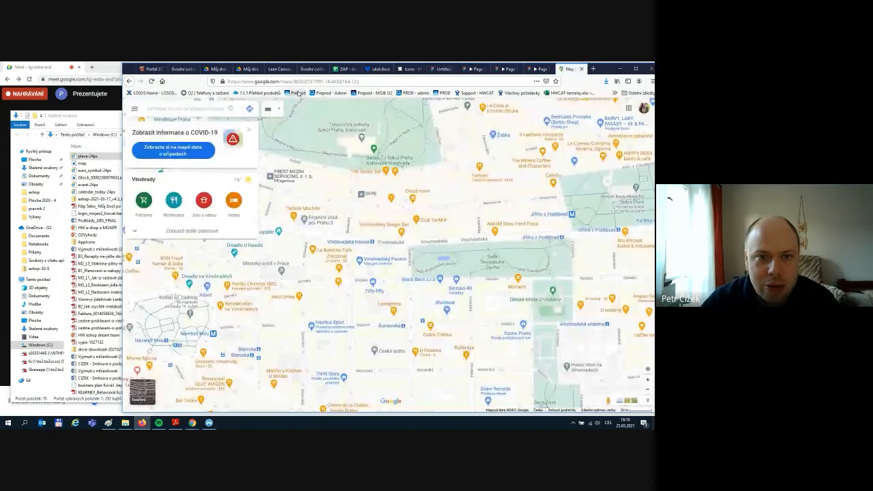
left_click(305, 81)
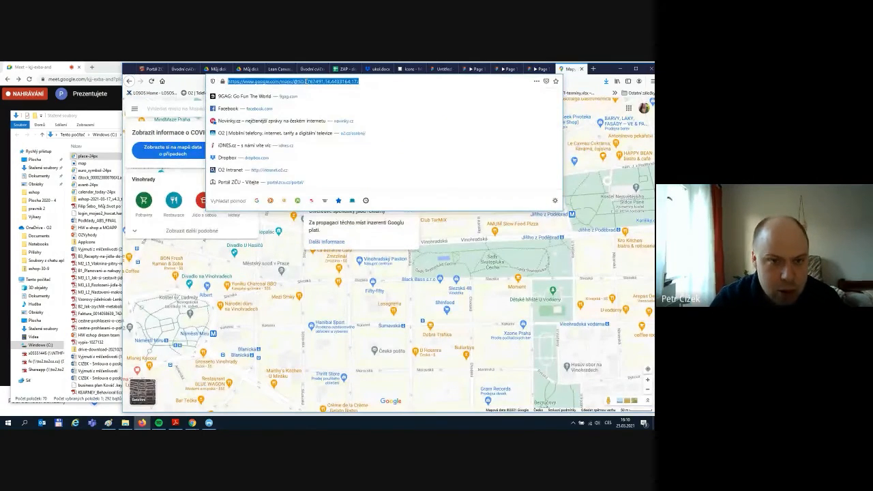
type("s")
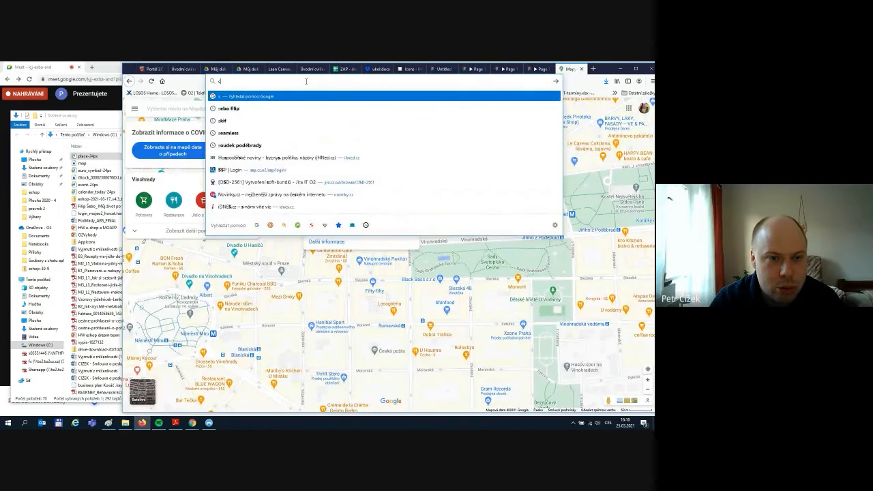
type("sushi ba")
key("BackSpace")
key("BackSpace")
key("BackSpace")
key("BackSpace")
key("BackSpace")
key("BackSpace")
key("BackSpace")
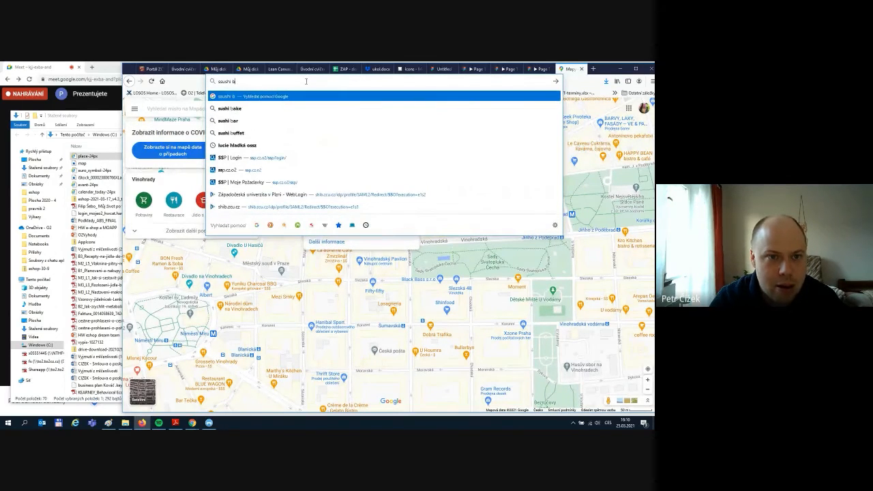
key("BackSpace")
type("ushi bar")
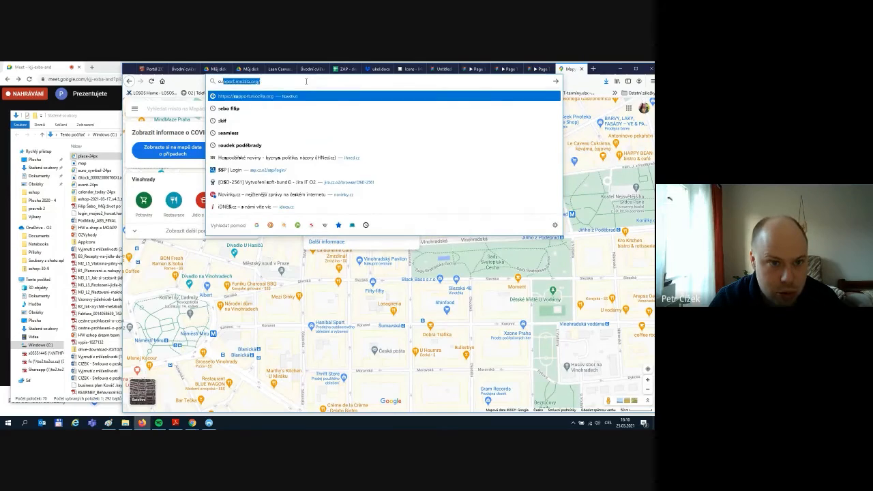
key("Return")
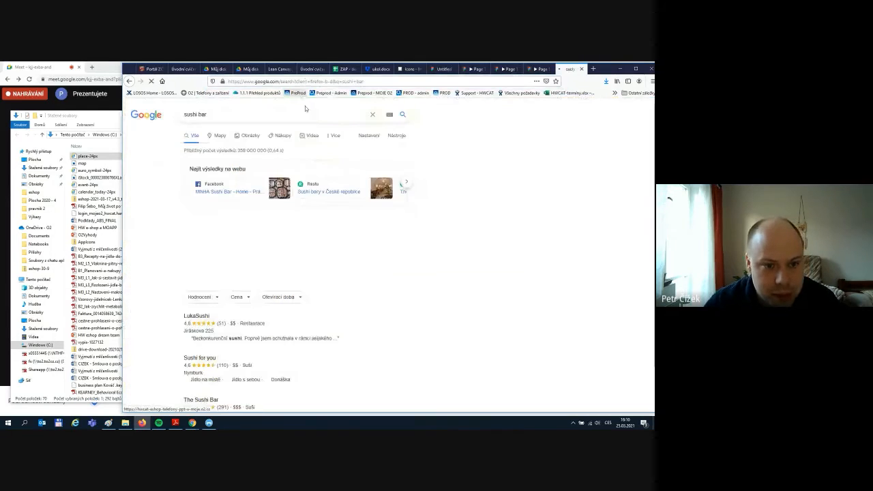
- Copy Sushi upgrade's address and opening hours from the local listings and return to Figma
scroll(469, 302, "down", 3)
scroll(318, 242, "down", 1)
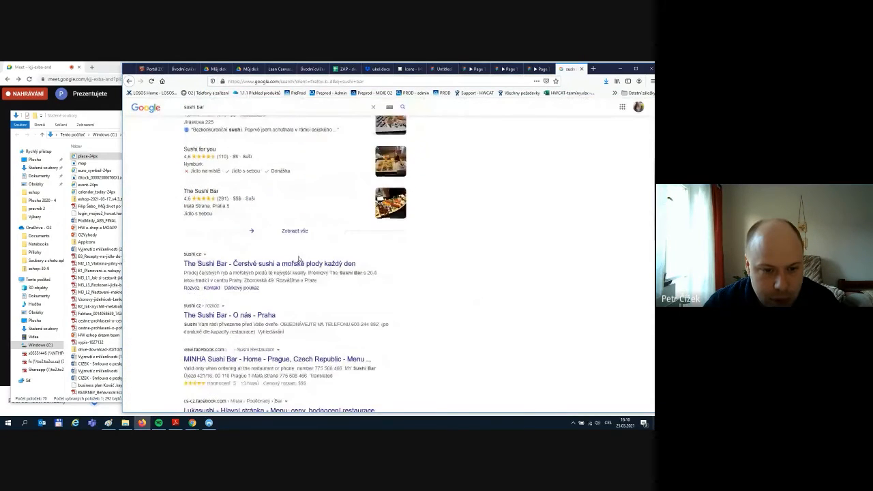
left_click(212, 194)
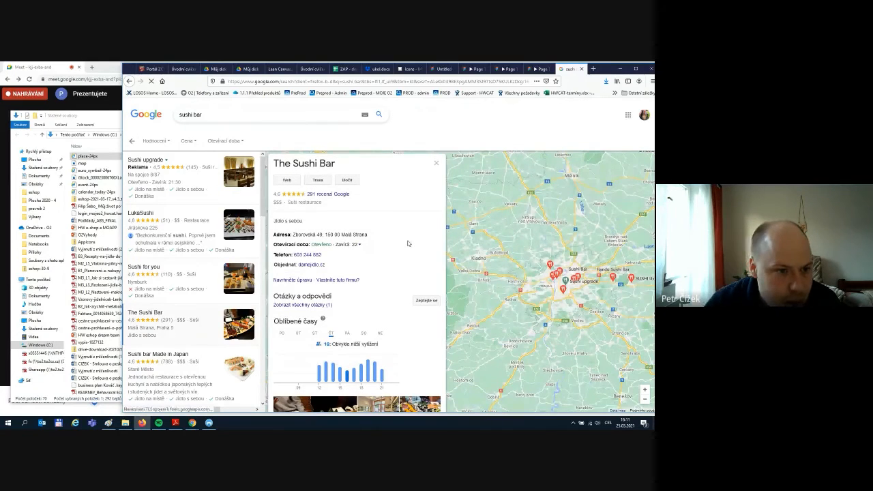
left_click_drag(127, 173, 178, 185)
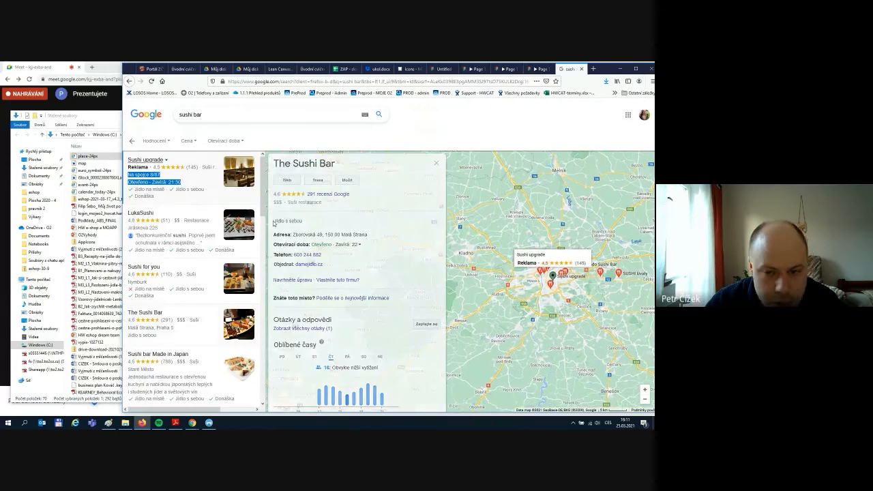
key("alt+Tab")
left_click(351, 90)
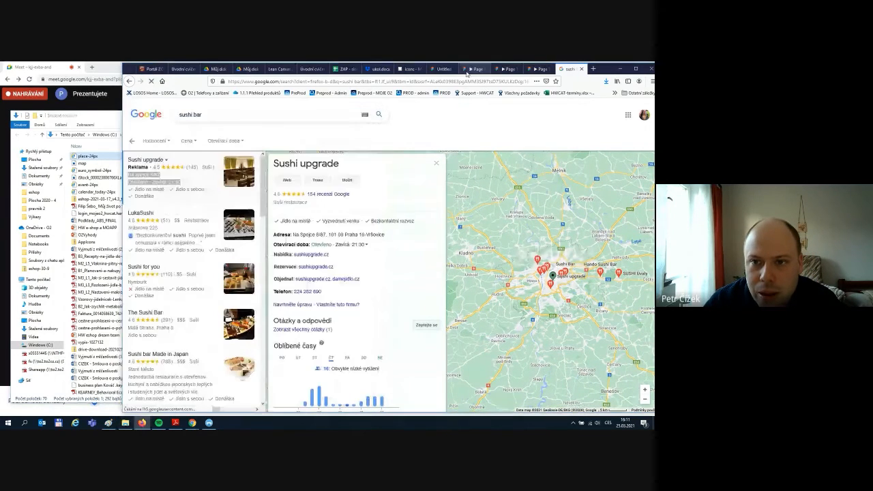
left_click(439, 69)
- Paste the address and hours as regular text and reword the hours to 'Open - closes at: 21:30'
type("Na spojce 8/87 Otevřeno · Zavírá: 21:30")
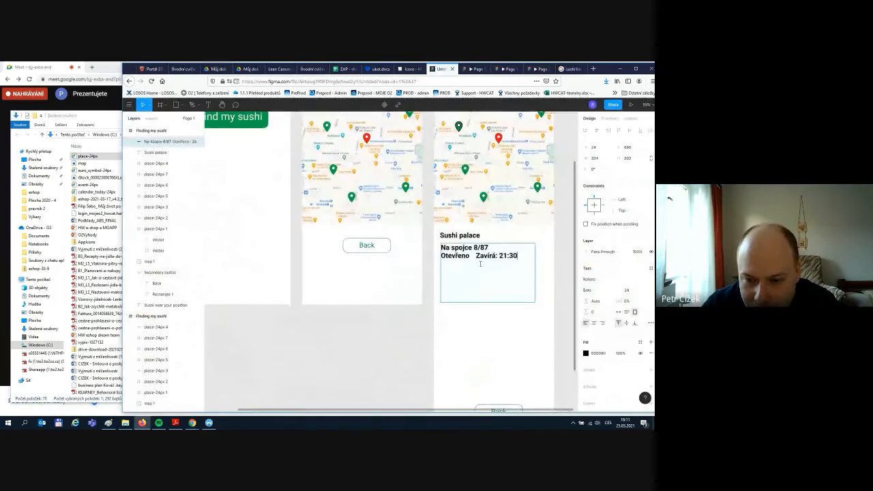
key("ctrl+a")
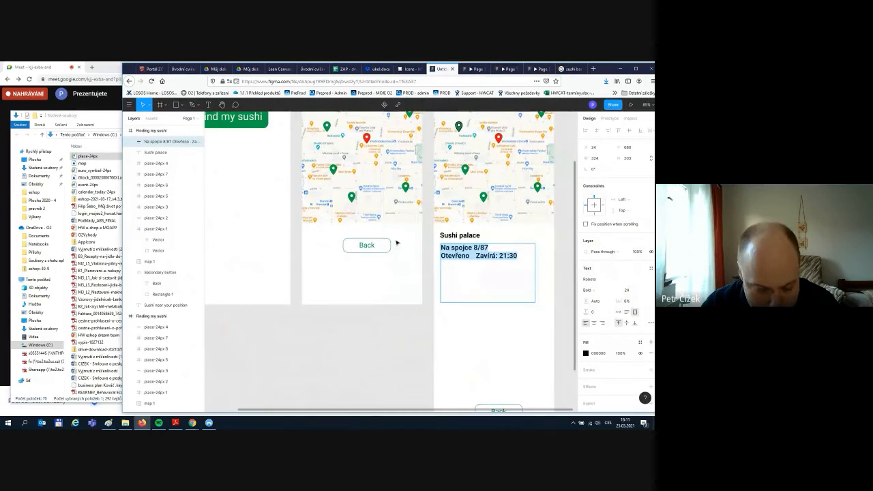
key("ctrl+b")
left_click(478, 248)
left_click_drag(469, 256, 424, 256)
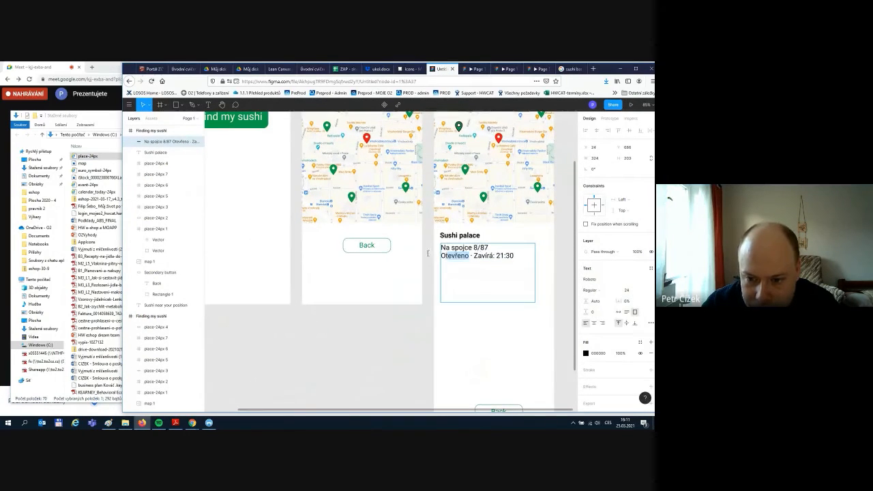
type("Open")
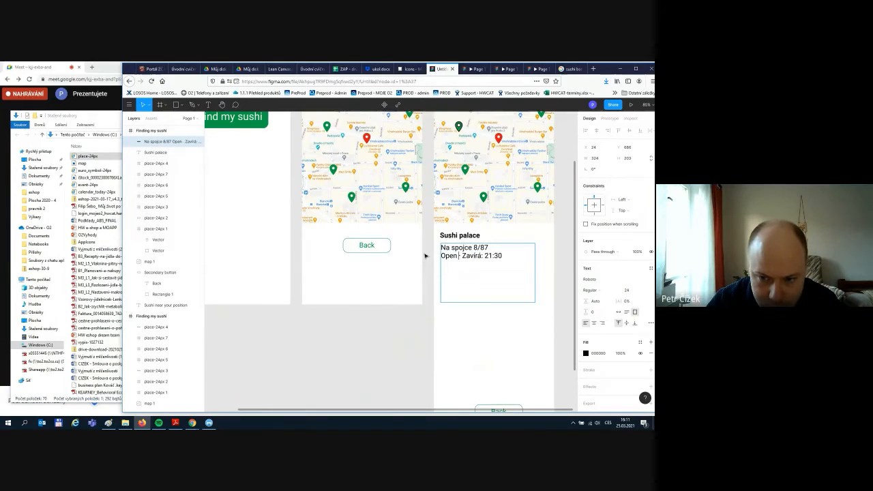
key("Right")
key("Right")
key("BackSpace")
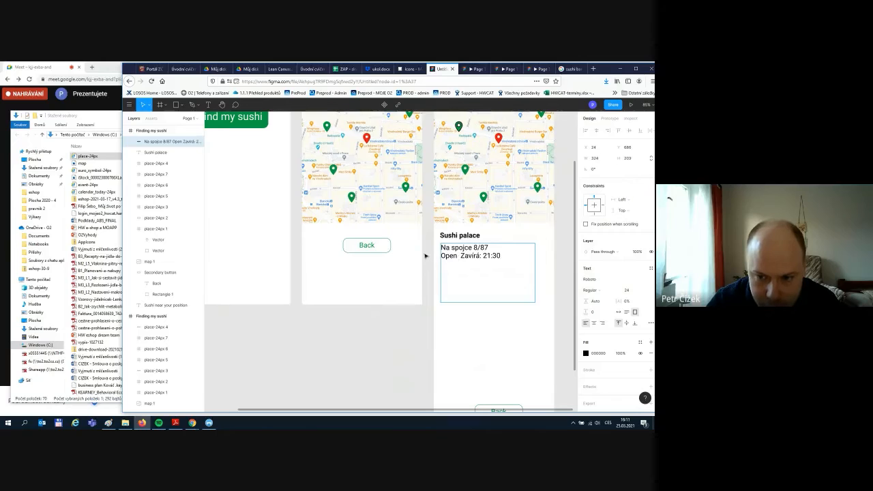
type("- ")
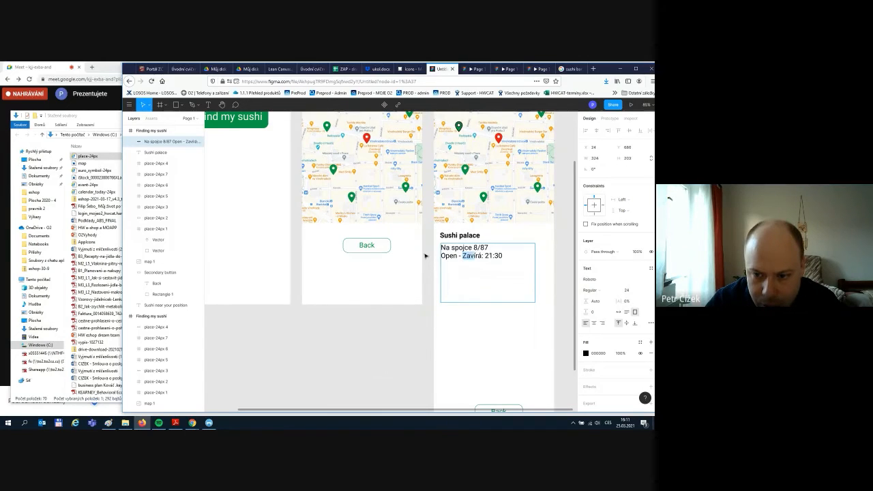
type("closes")
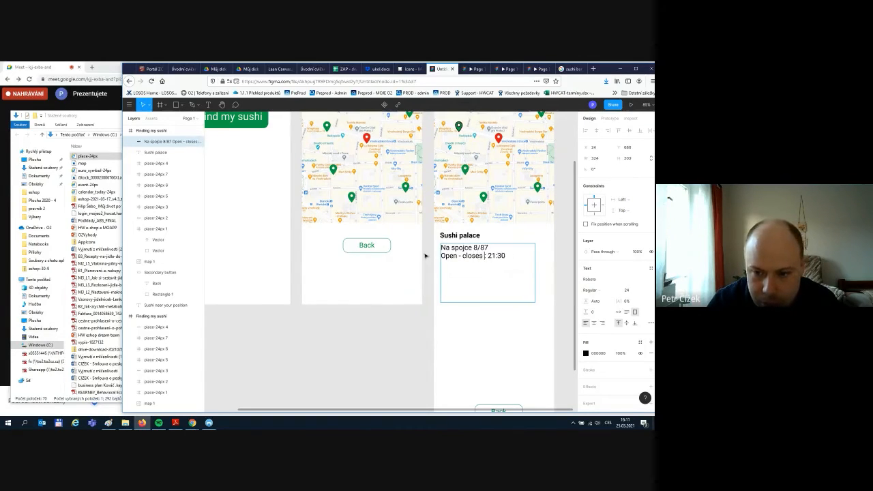
type(" at:")
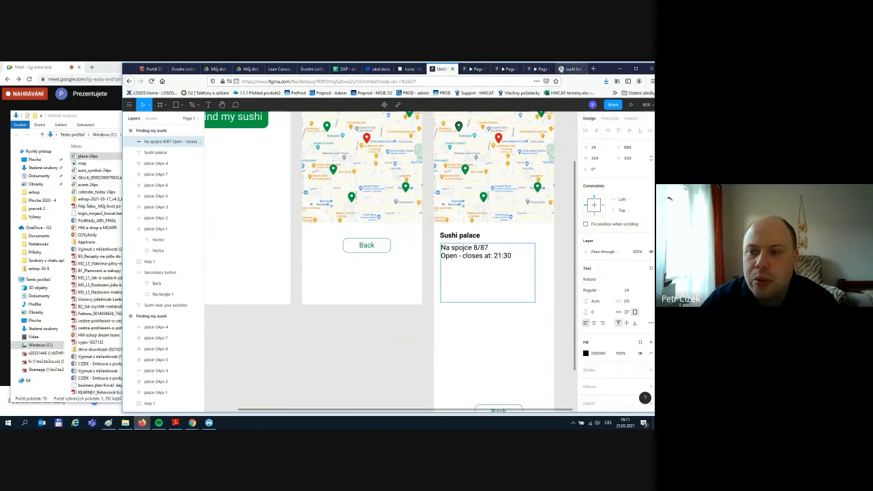
- Insert a blank line above the restaurant's street address in the details text
left_click(570, 69)
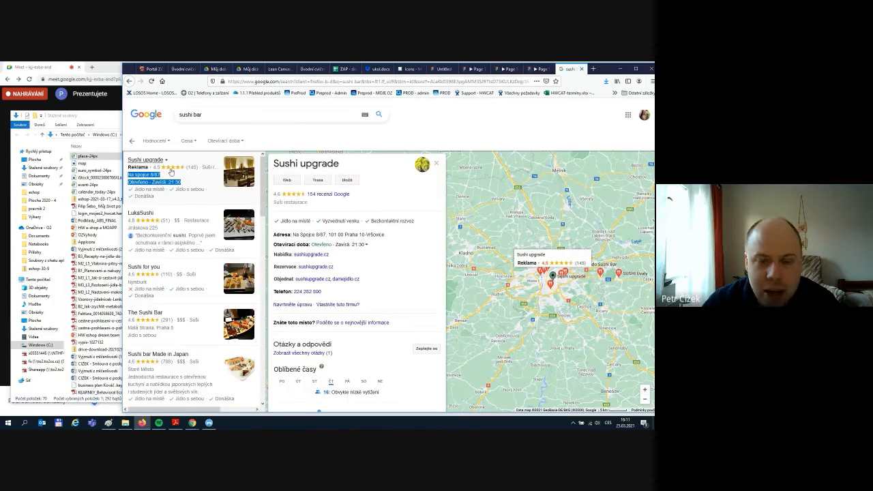
left_click(440, 70)
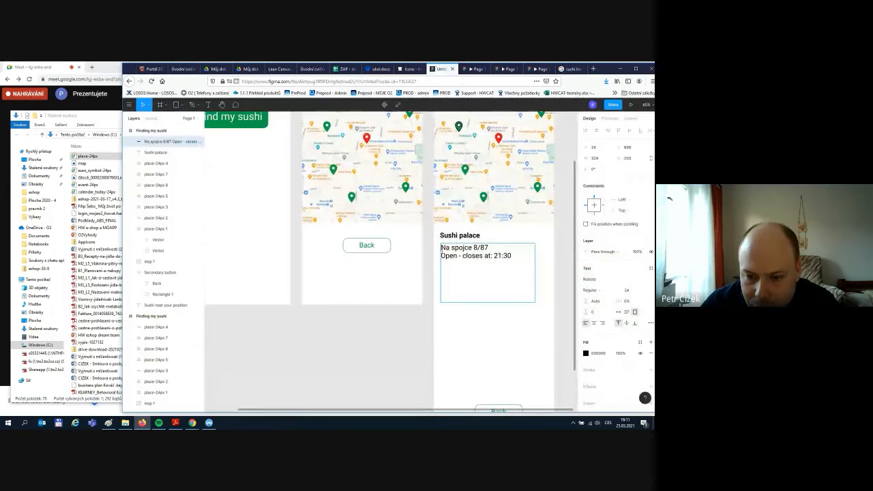
key("Return")
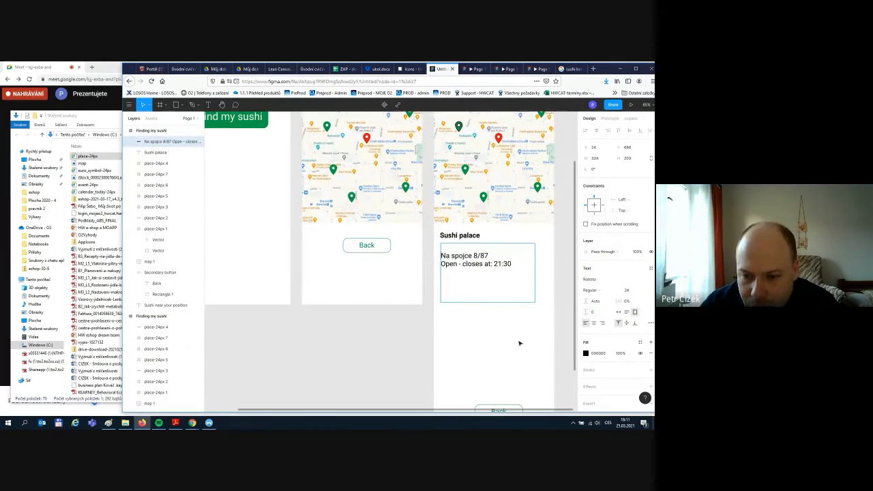
key("Escape")
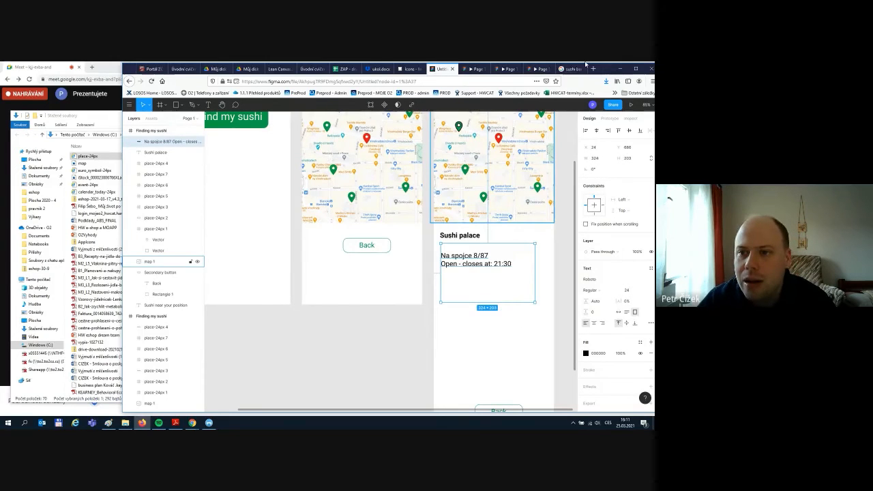
left_click(414, 69)
scroll(426, 223, "up", 10)
- Find the star icon and save the filled star as star-24px.svg
key("ctrl+f")
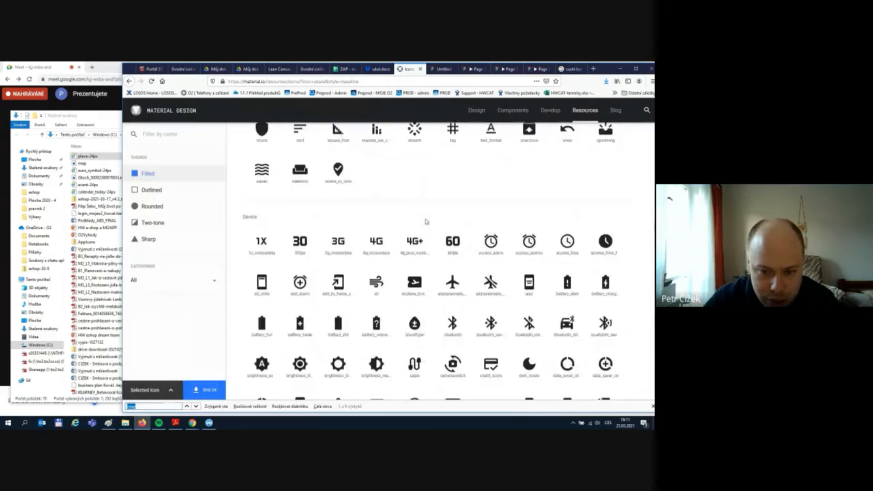
type("star")
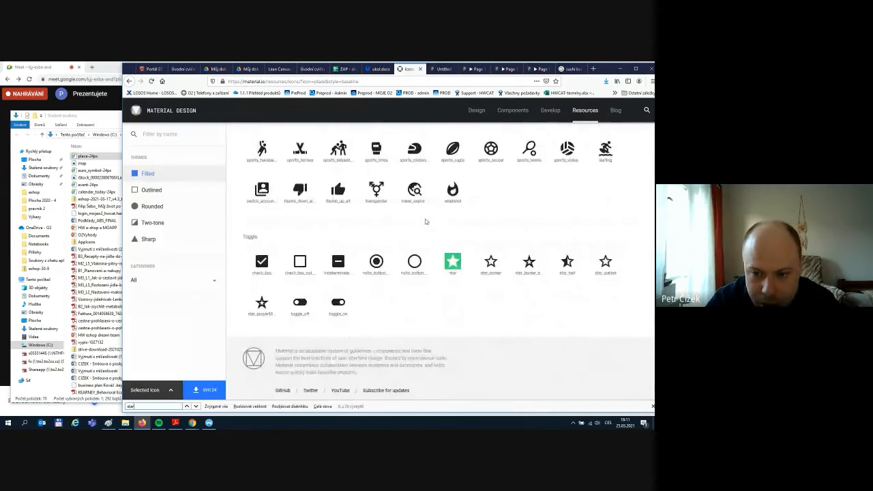
left_click(480, 302)
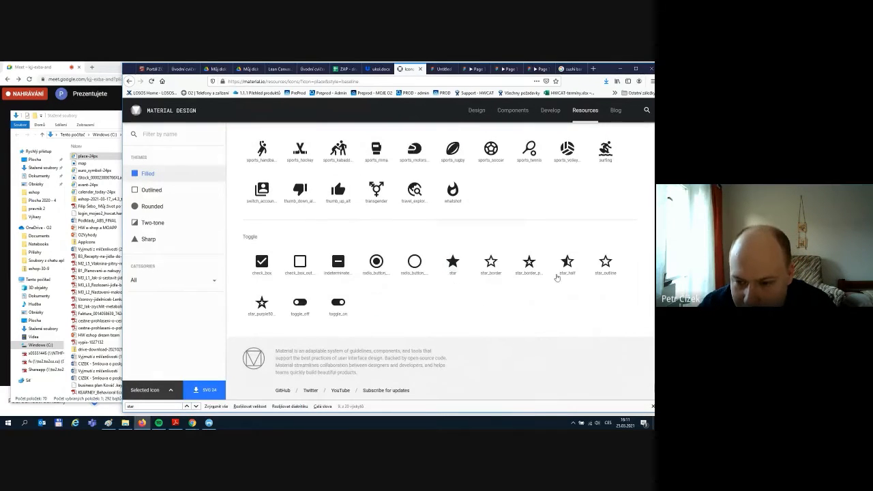
left_click(453, 263)
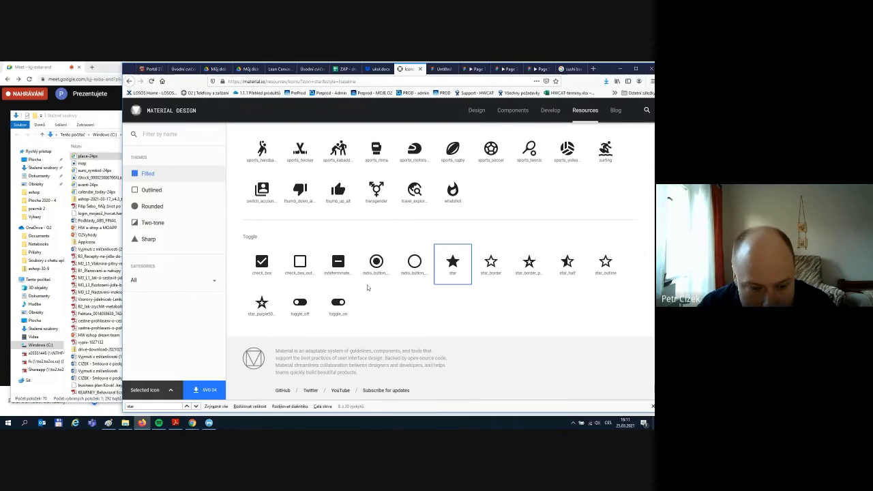
left_click(204, 391)
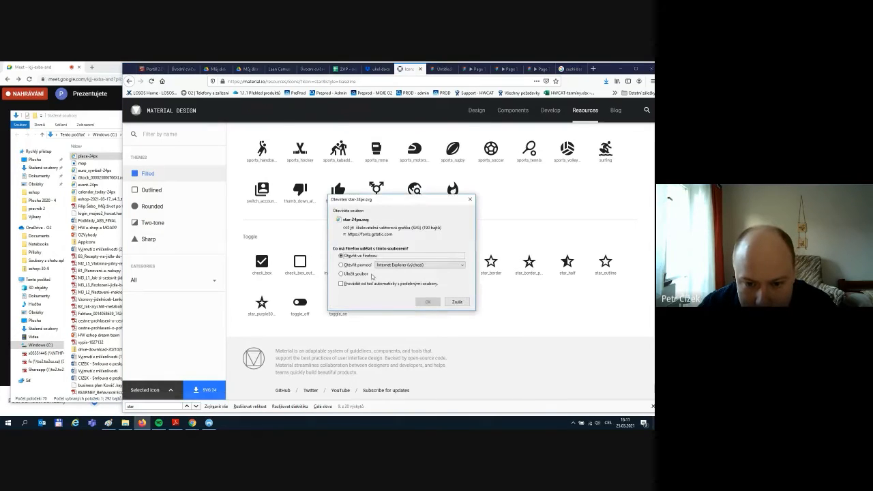
left_click(342, 273)
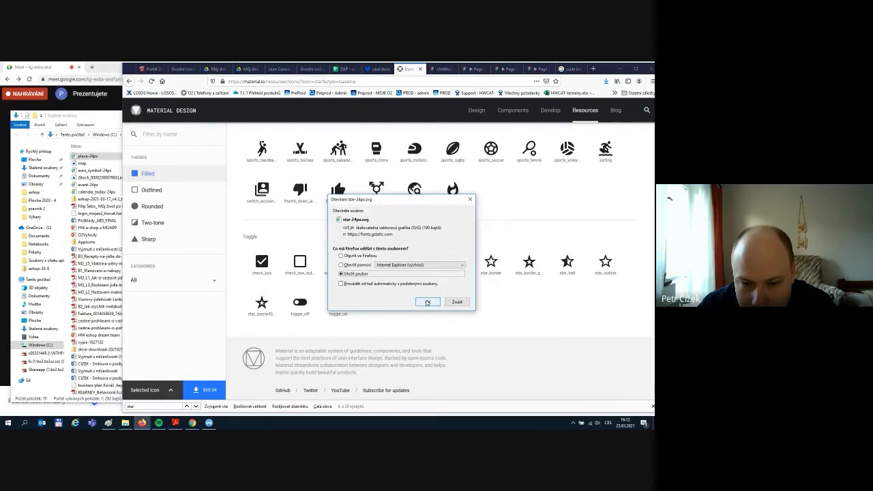
left_click(428, 302)
- Save the outlined star as a 24 px SVG, star_border-24px.svg
left_click(493, 269)
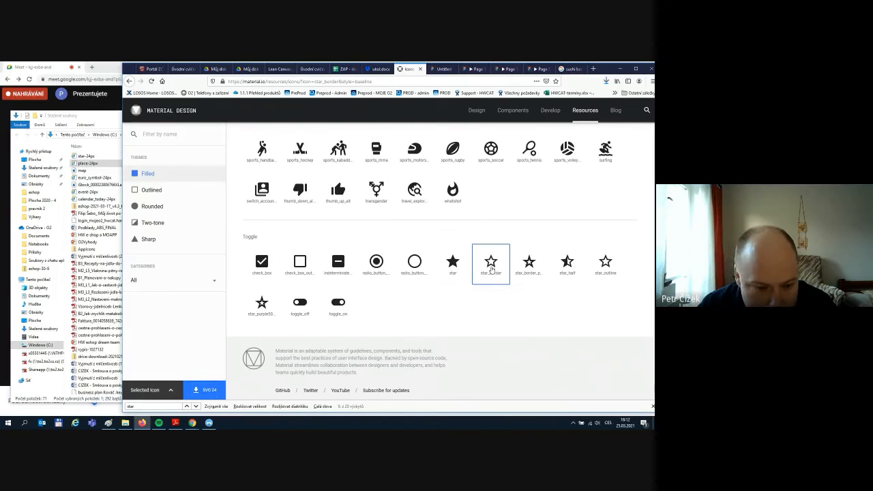
left_click(204, 390)
left_click(341, 273)
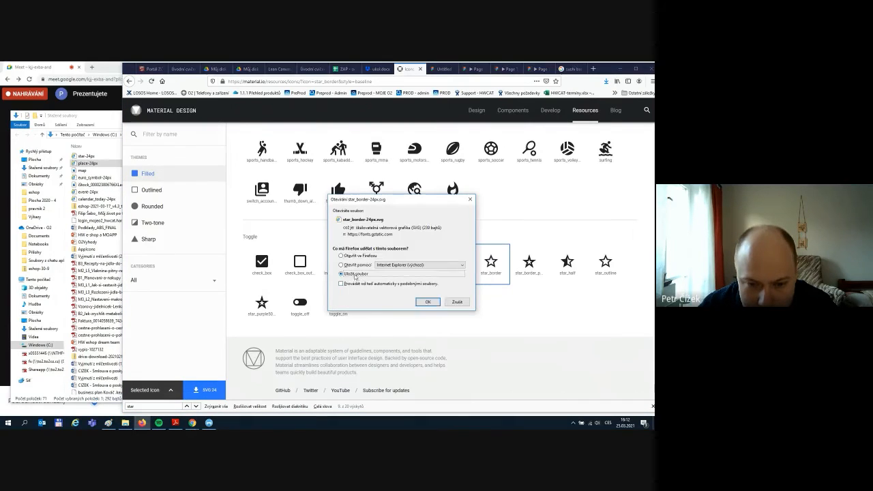
left_click(428, 302)
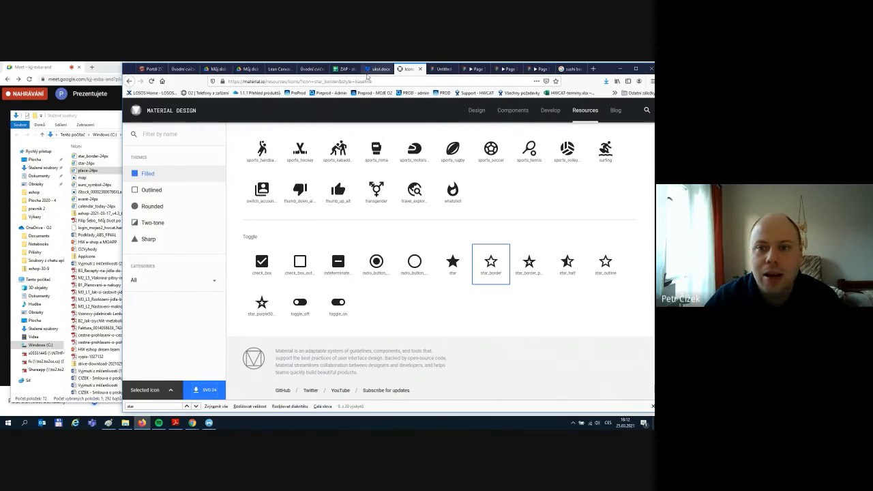
left_click(442, 69)
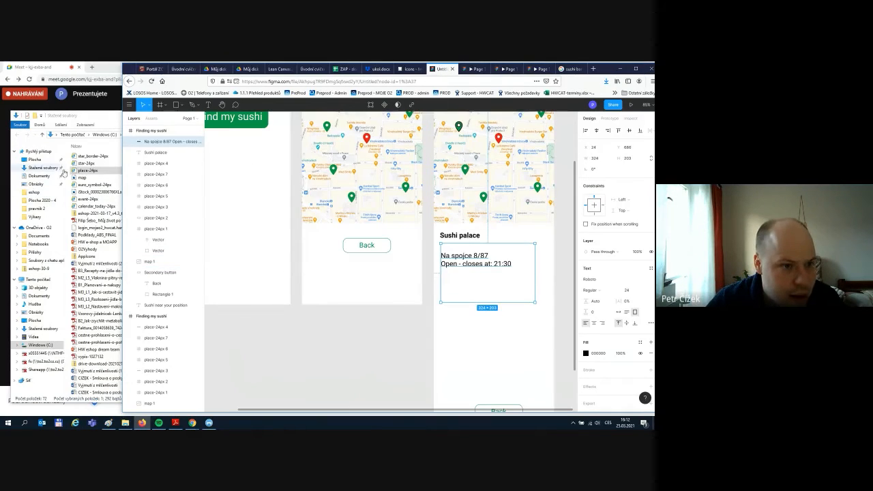
- Import star-24px and star_border-24px from the downloads folder into the detail screen
left_click(83, 170)
left_click(90, 165)
left_click_drag(89, 165, 485, 325)
left_click(106, 156)
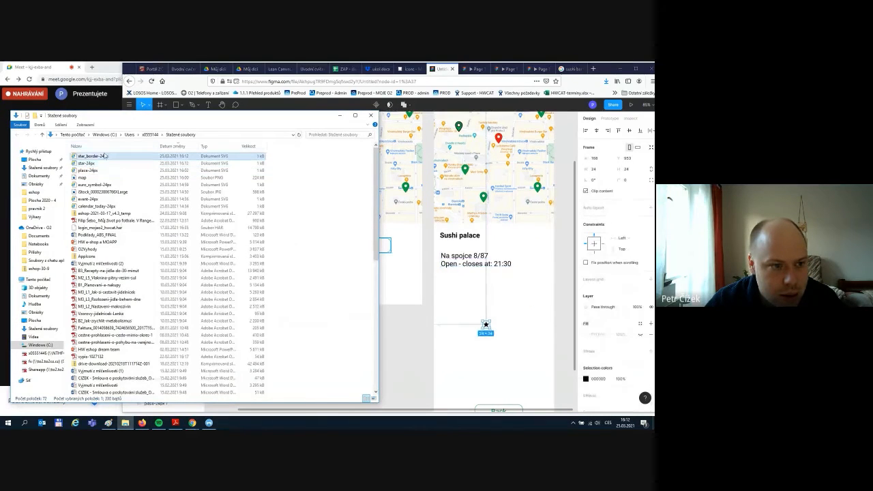
left_click_drag(90, 156, 503, 333)
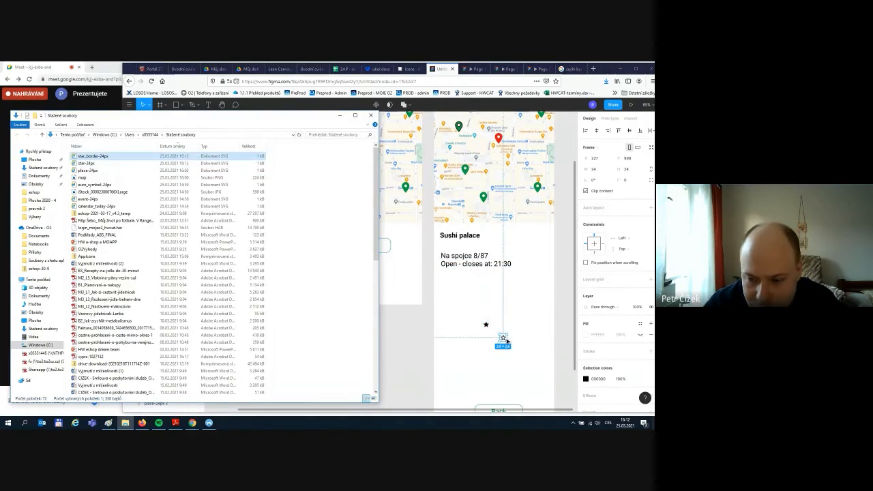
- Recolour both imported stars with the green swatch
left_click(486, 326)
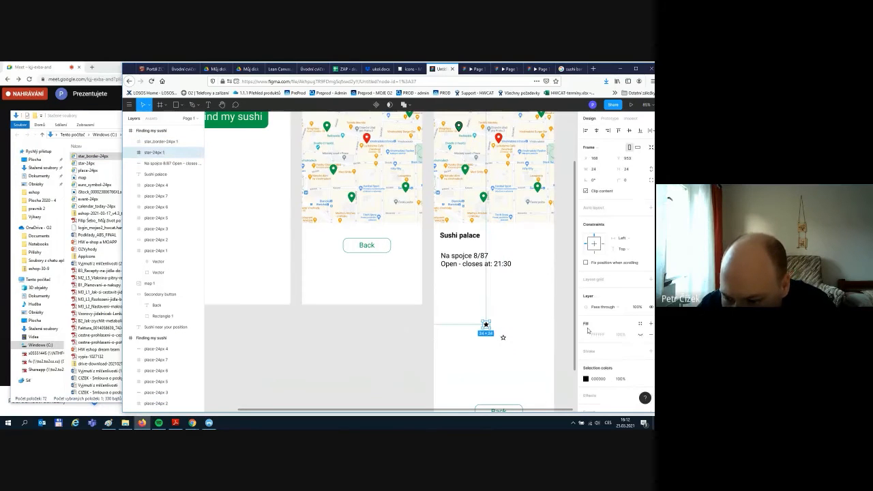
left_click(586, 379)
left_click(513, 378)
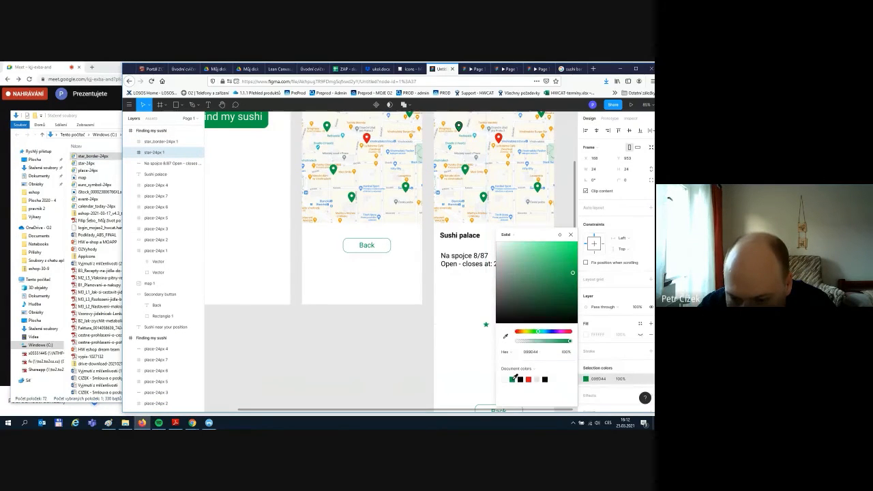
left_click(494, 333)
left_click(504, 338)
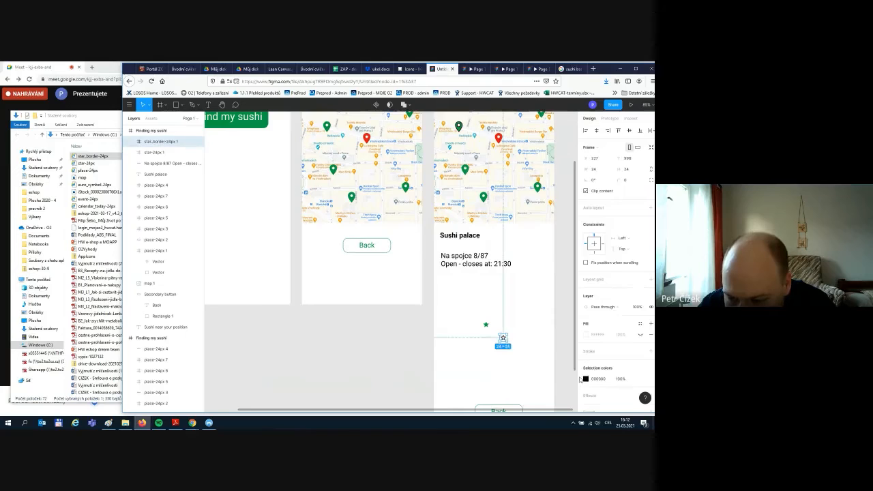
left_click(587, 379)
left_click(521, 378)
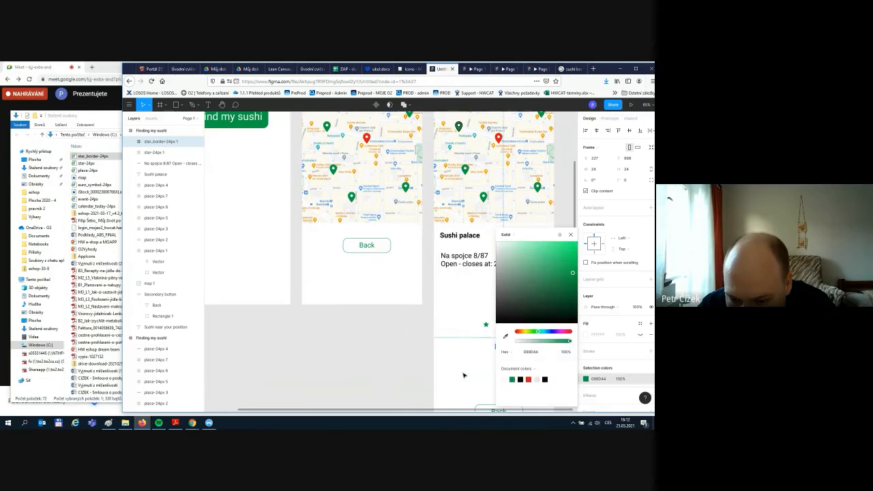
left_click(490, 341)
- Arrange four filled stars and the outlined star in a row under Sushi palace
left_click_drag(486, 324, 443, 246)
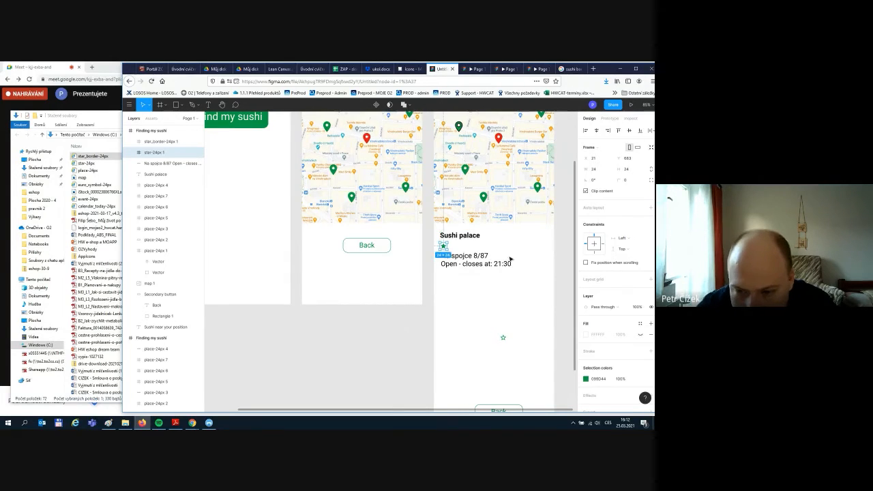
key("ctrl+v")
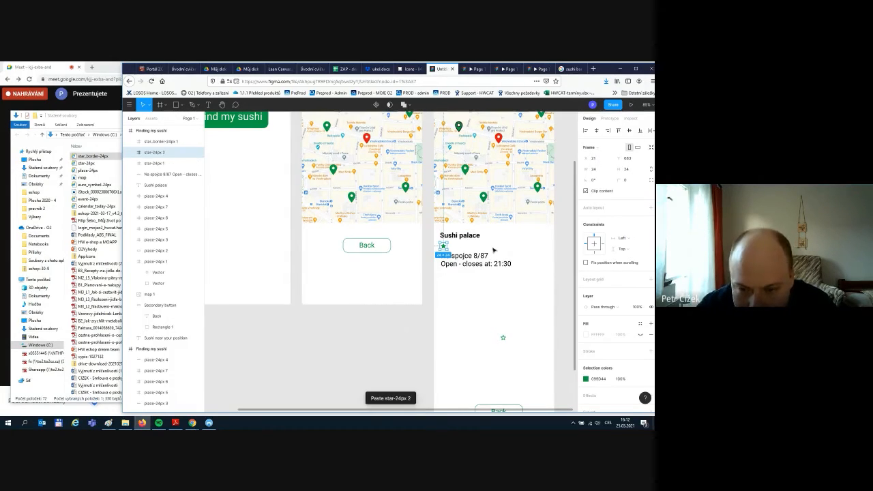
mouse_move(447, 247)
left_mouse_down()
mouse_move(467, 254)
mouse_move(462, 246)
left_mouse_up()
key("ctrl+v")
key("ctrl+v")
key("ctrl+v")
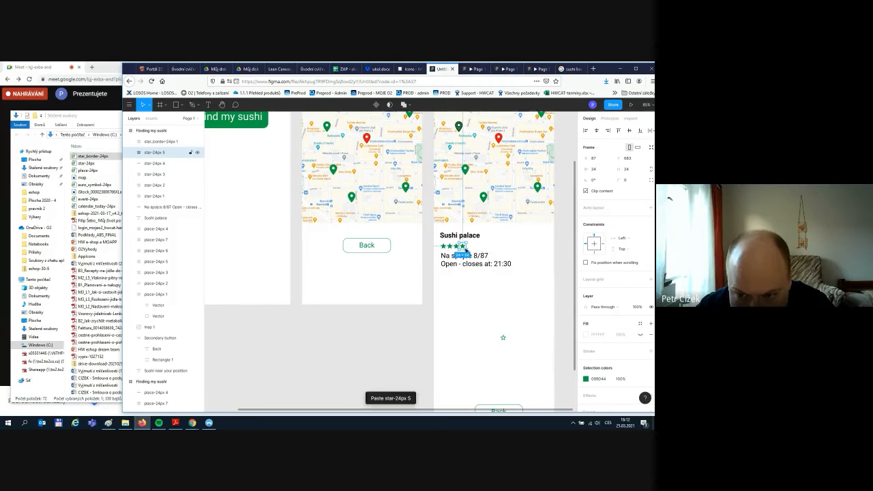
left_click_drag(503, 337, 470, 250)
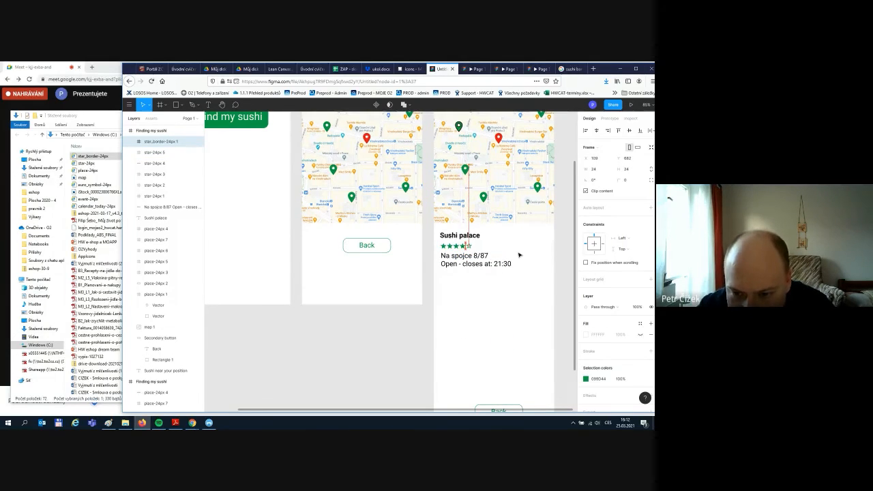
left_click(518, 335)
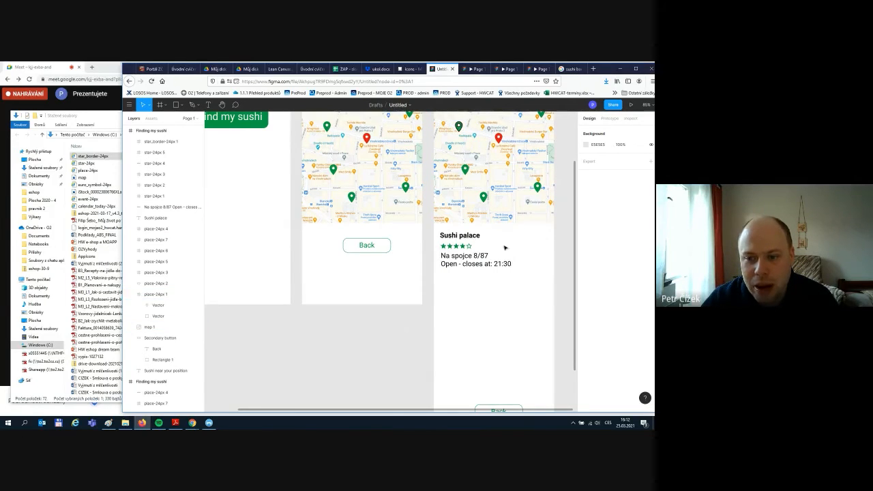
- Search the icons for 'favouri' and save the outlined heart as favorite_border-24px.svg
left_click(411, 69)
key("ctrl+f")
type("fav")
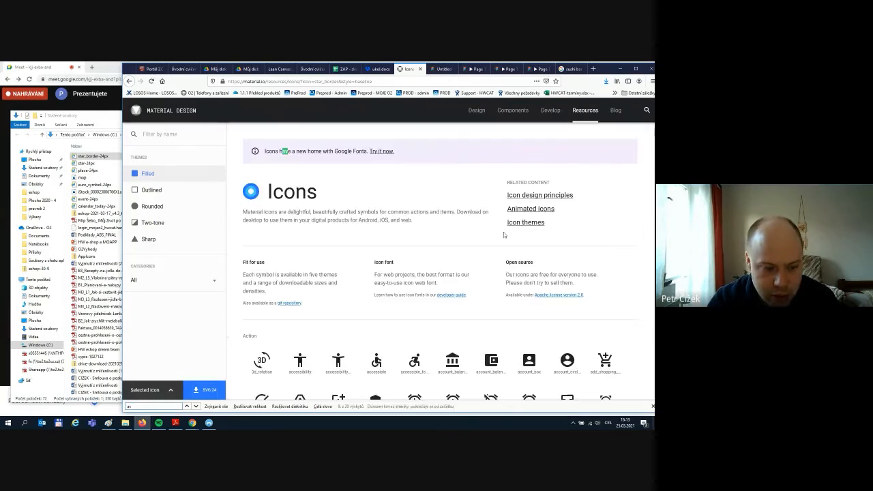
type("ouri")
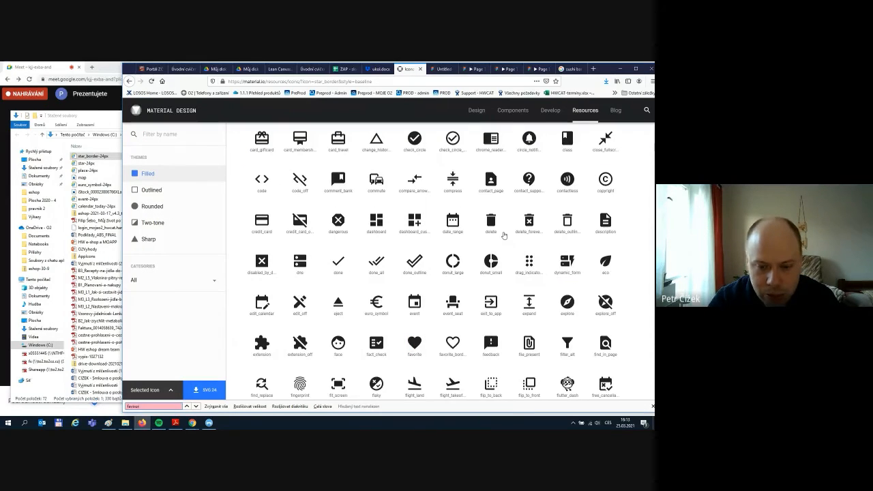
left_click(448, 349)
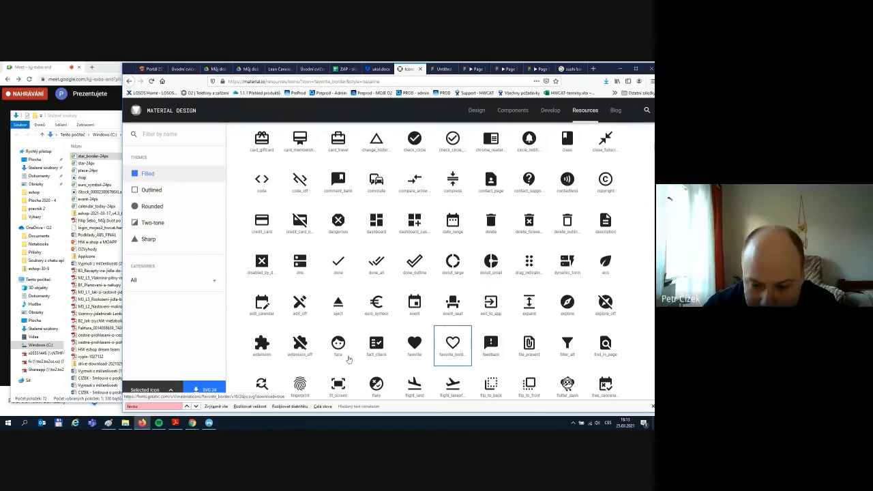
left_click(202, 391)
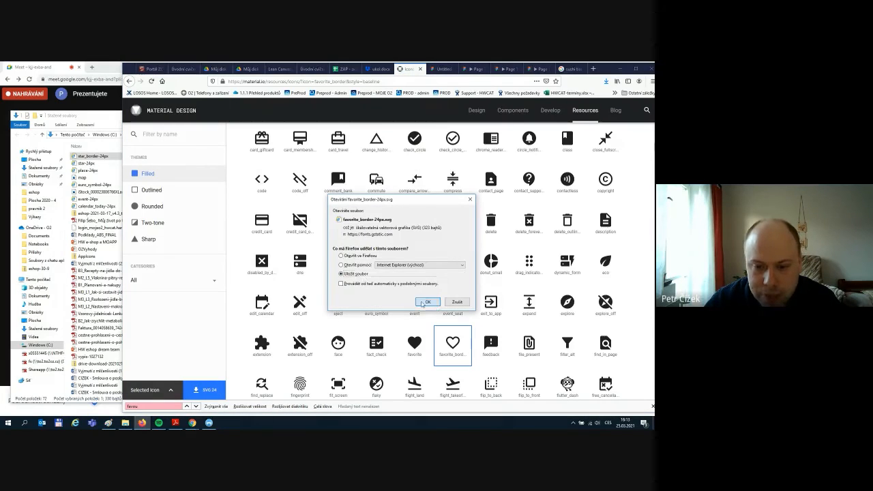
left_click(422, 302)
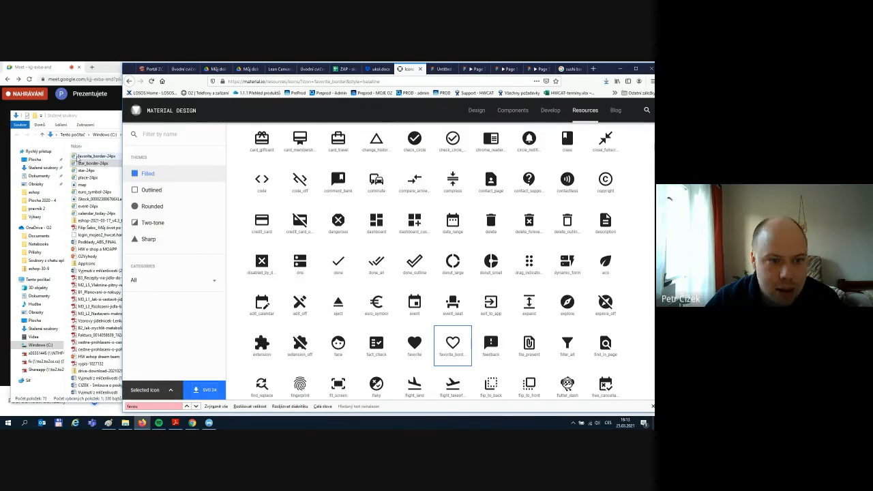
left_click(88, 156)
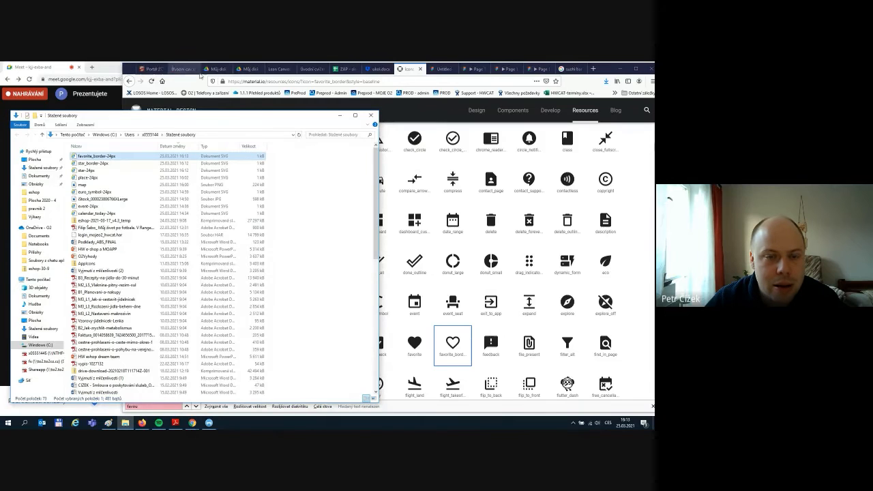
left_click(447, 71)
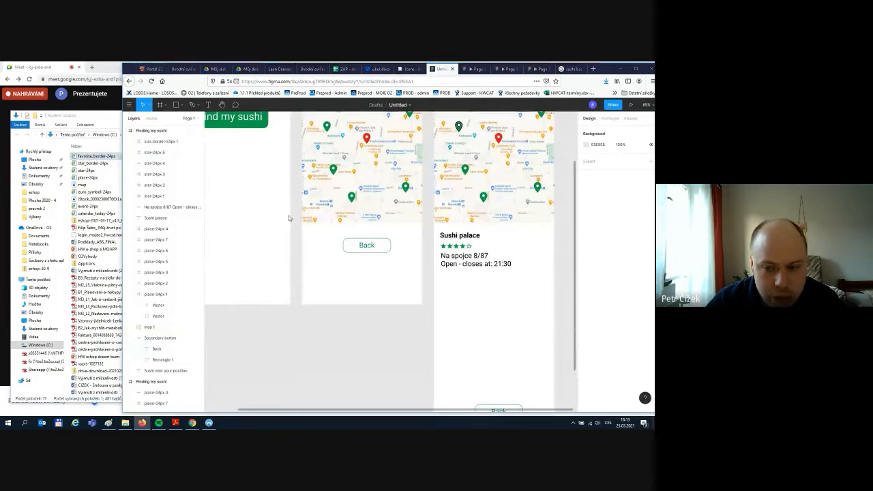
- Place the heart icon beside the Sushi palace title, sized 50×50 and coloured red #E81414
left_click_drag(97, 157, 516, 251)
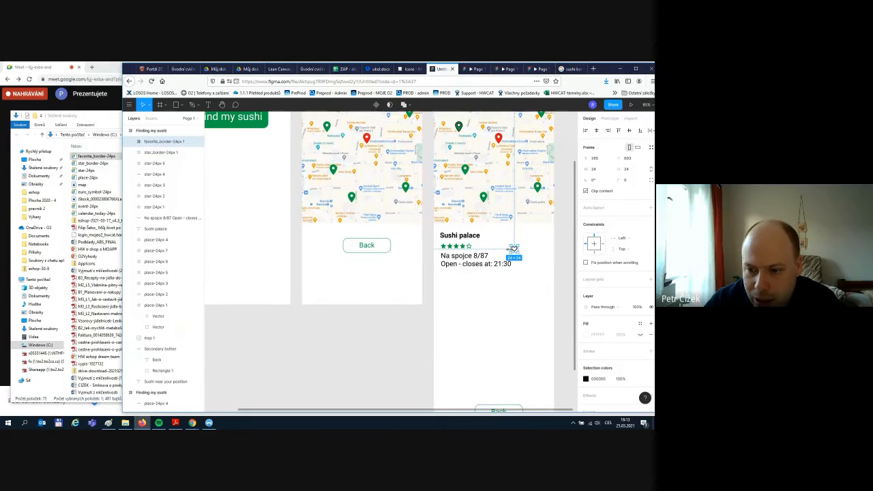
mouse_move(516, 252)
left_mouse_down()
mouse_move(533, 254)
mouse_move(525, 244)
left_mouse_up()
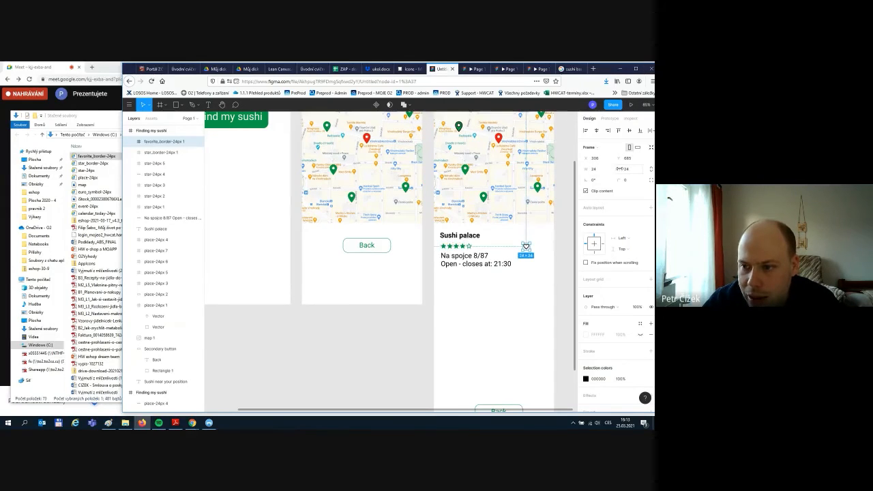
left_click(596, 171)
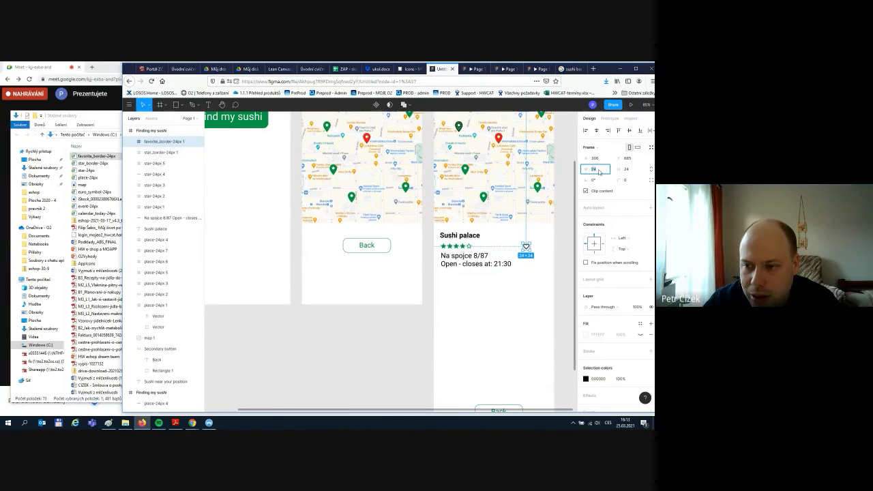
left_click(628, 172)
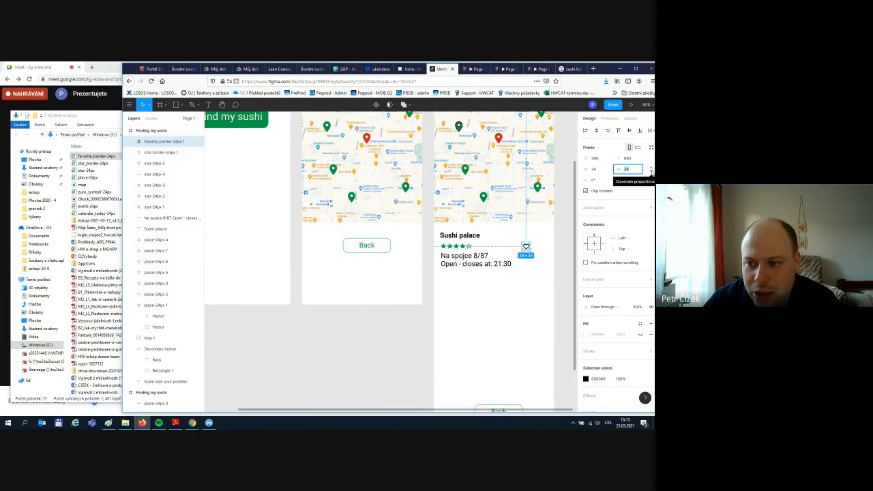
left_click(652, 171)
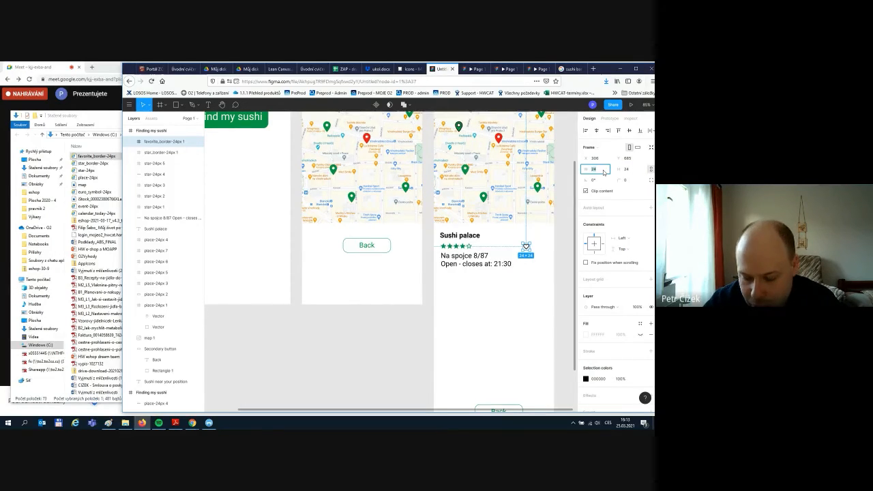
left_click(604, 172)
type("50")
key("Return")
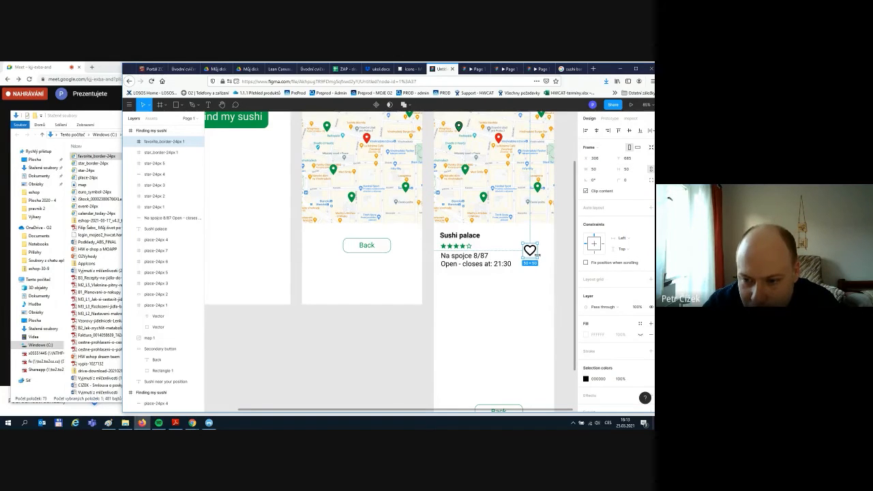
mouse_move(530, 251)
left_mouse_down()
mouse_move(521, 244)
mouse_move(536, 245)
left_mouse_up()
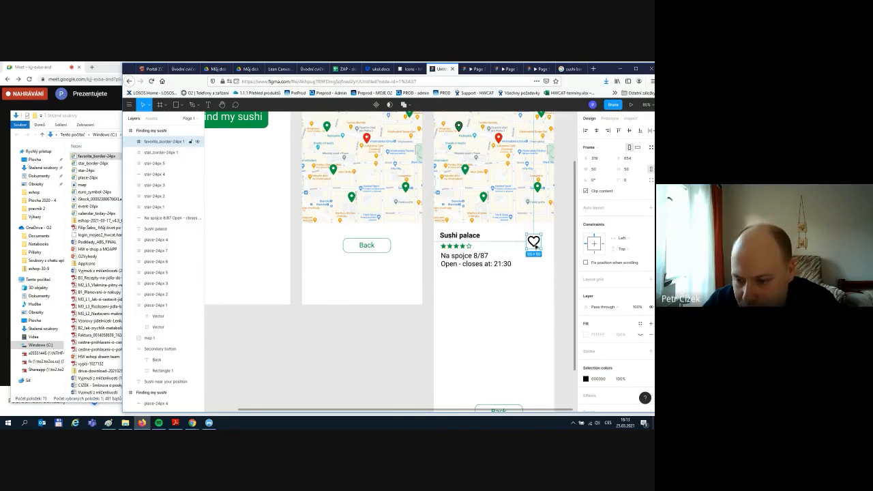
left_click(585, 379)
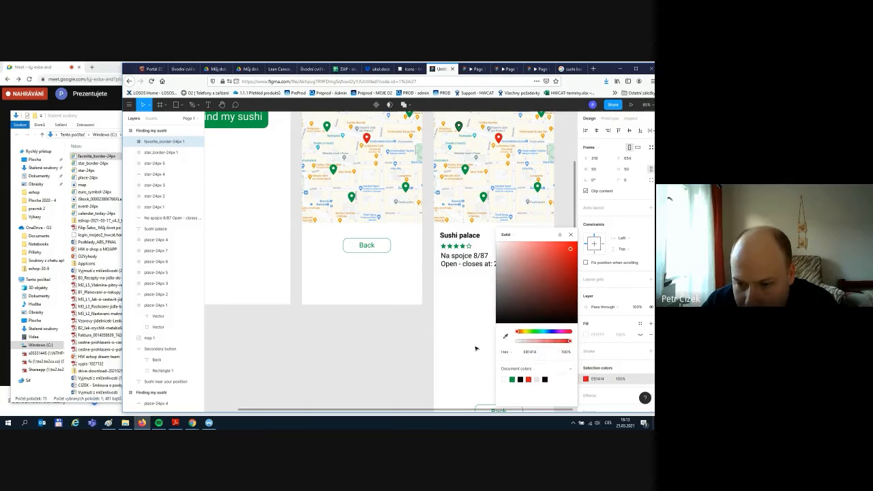
left_click(457, 338)
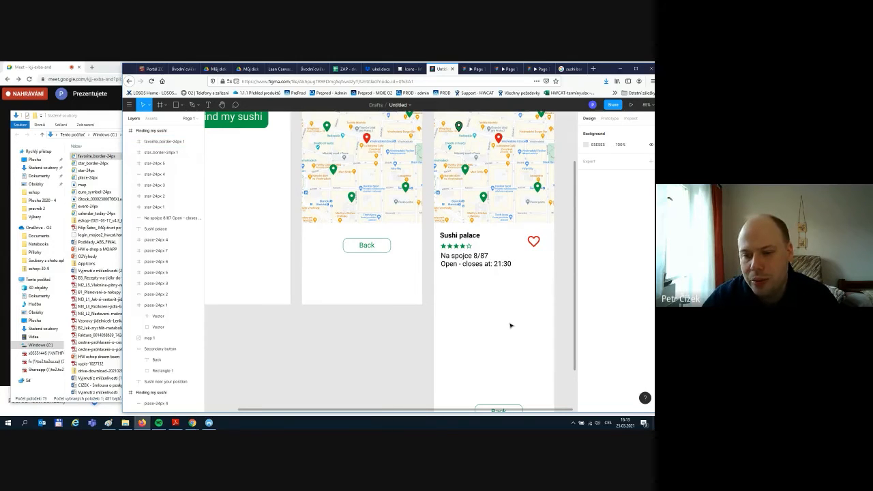
- Move the lower Back button up beneath the Sushi palace details
scroll(511, 325, "down", 1)
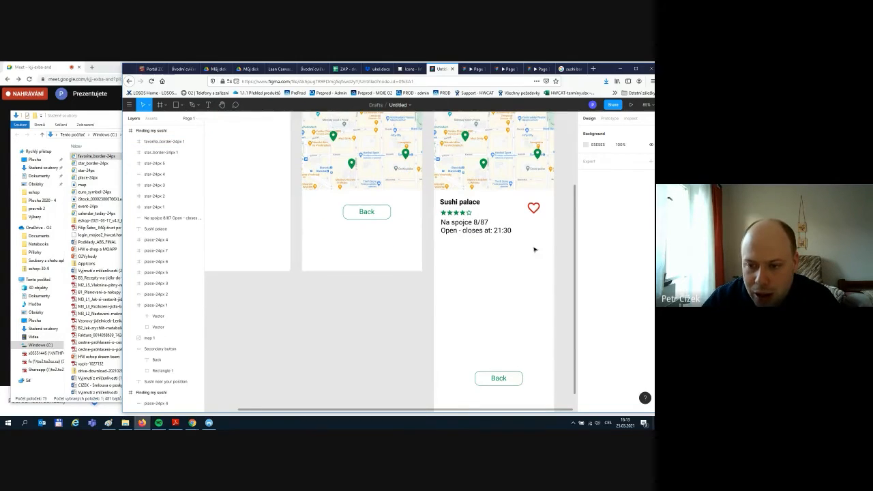
scroll(547, 220, "up", 2)
scroll(525, 328, "down", 2)
left_click_drag(508, 379, 499, 259)
left_click(514, 306)
- Shorten the right-hand detail screen's height so it ends just below the Back button
scroll(491, 334, "down", 2)
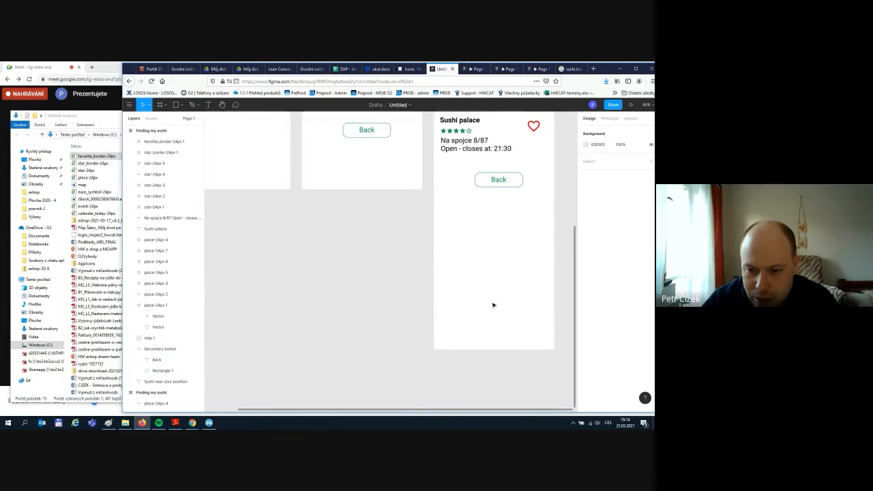
scroll(489, 319, "up", 6)
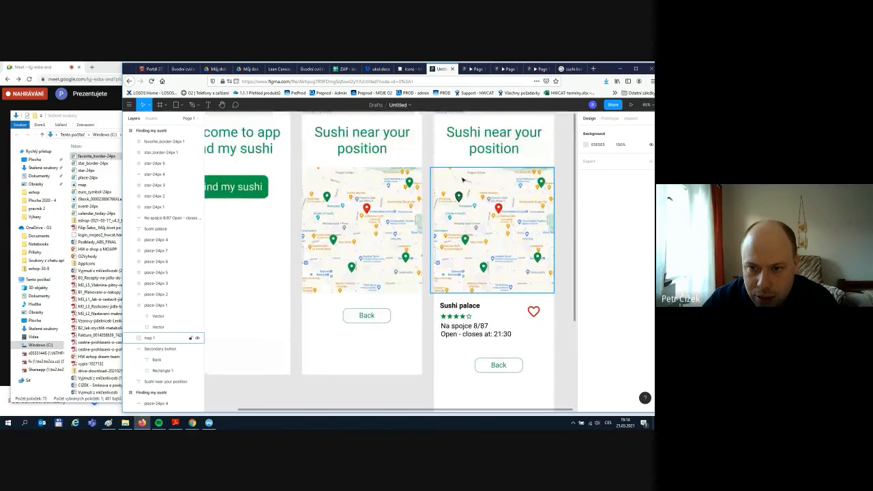
left_click(450, 179)
scroll(470, 378, "down", 5)
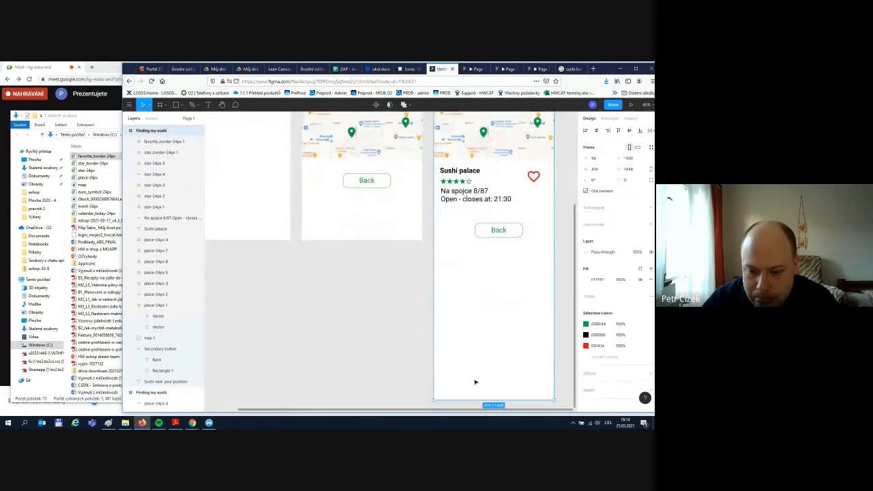
left_click_drag(471, 394, 471, 250)
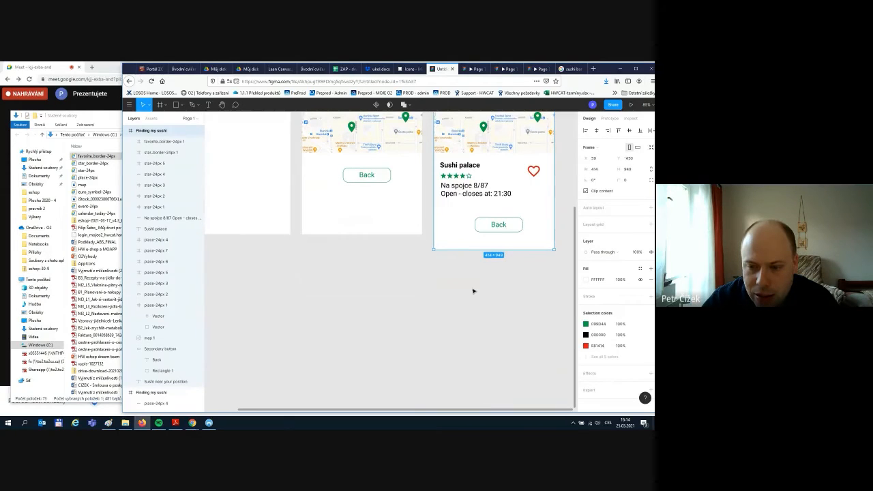
scroll(473, 291, "up", 3)
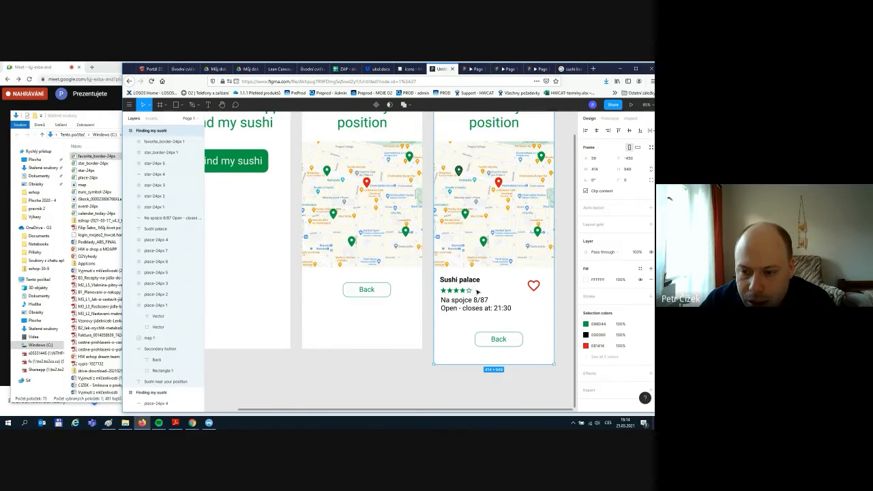
scroll(476, 291, "up", 2)
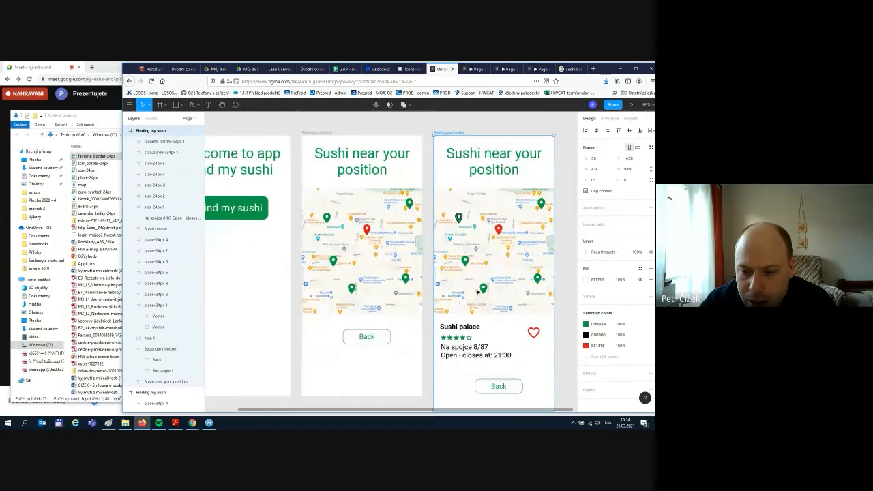
scroll(477, 291, "down", 1)
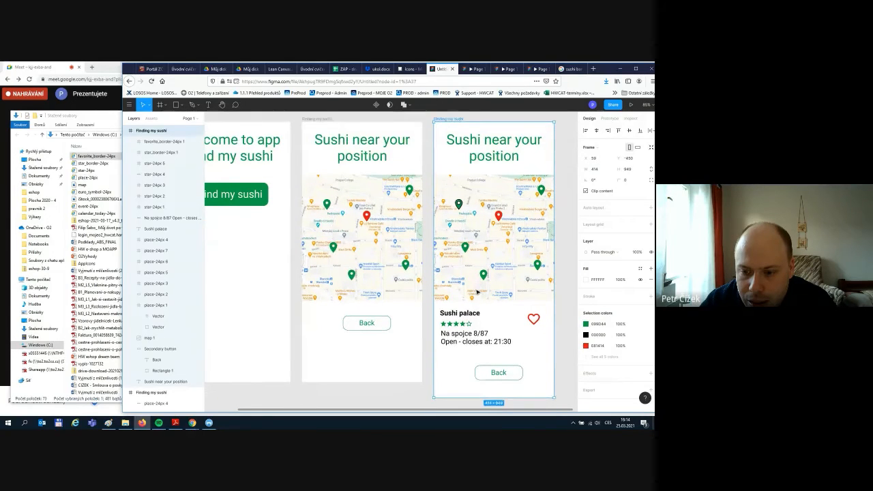
scroll(476, 291, "up", 1)
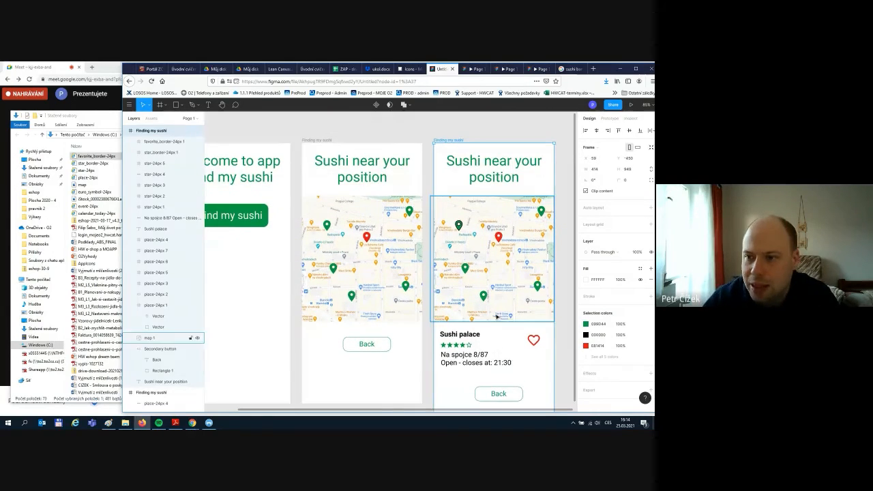
- In Prototype mode, link the first green map pin to the Sushi palace detail screen
left_click(608, 119)
scroll(457, 370, "down", 1)
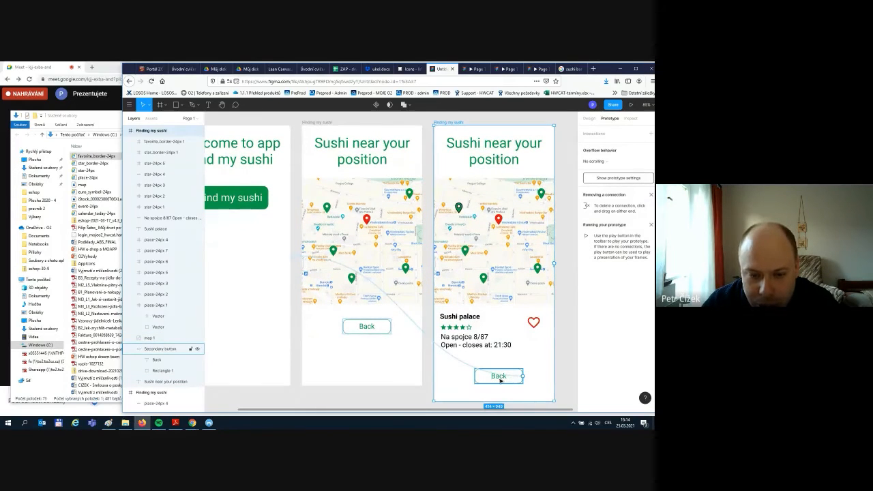
left_click(383, 329)
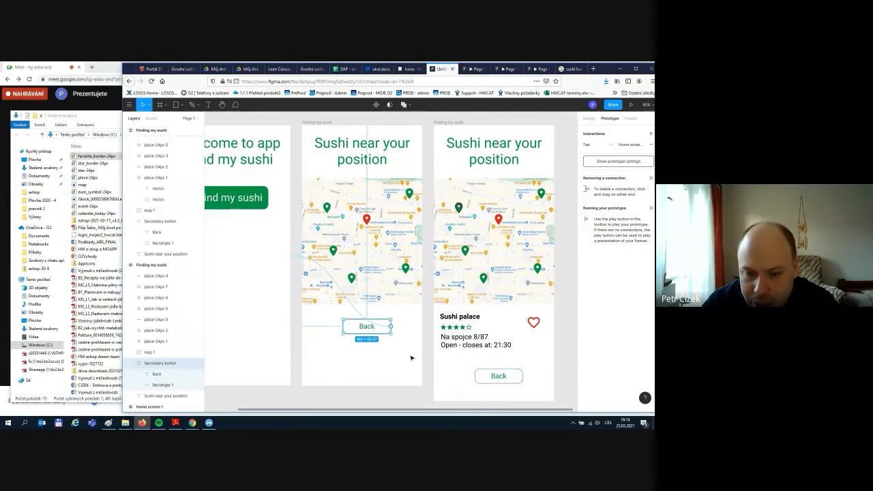
left_click(328, 208)
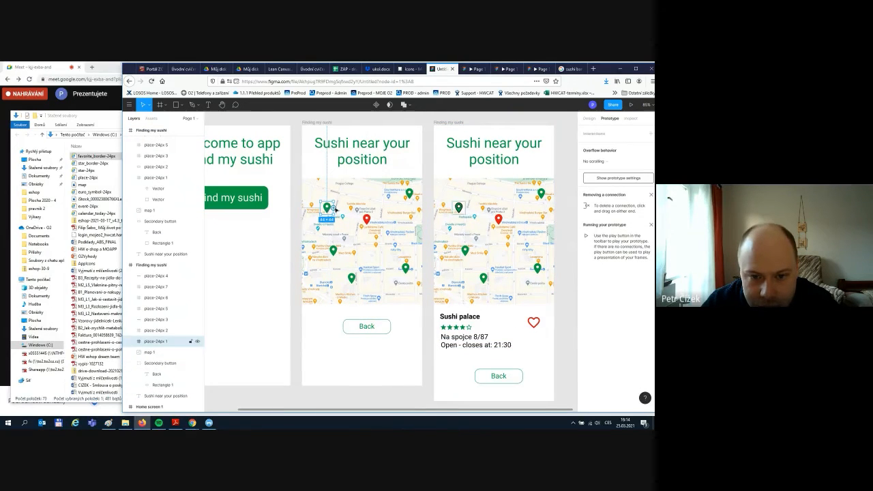
left_click_drag(334, 209, 442, 161)
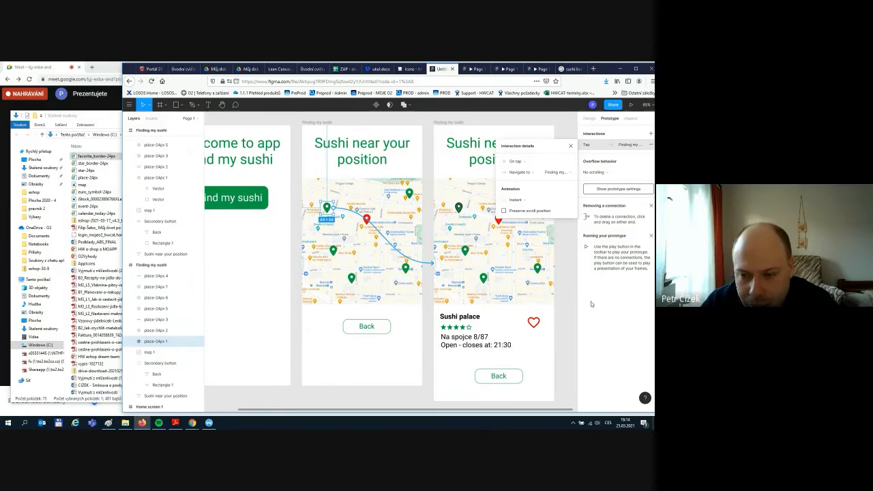
left_click(570, 146)
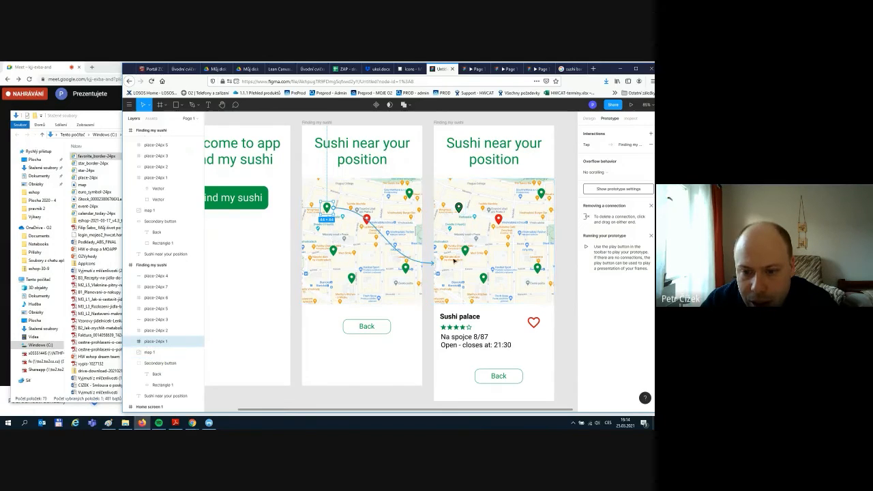
- Link three more green pins on the middle map to the detail screen
left_click(333, 250)
left_click_drag(340, 251, 441, 170)
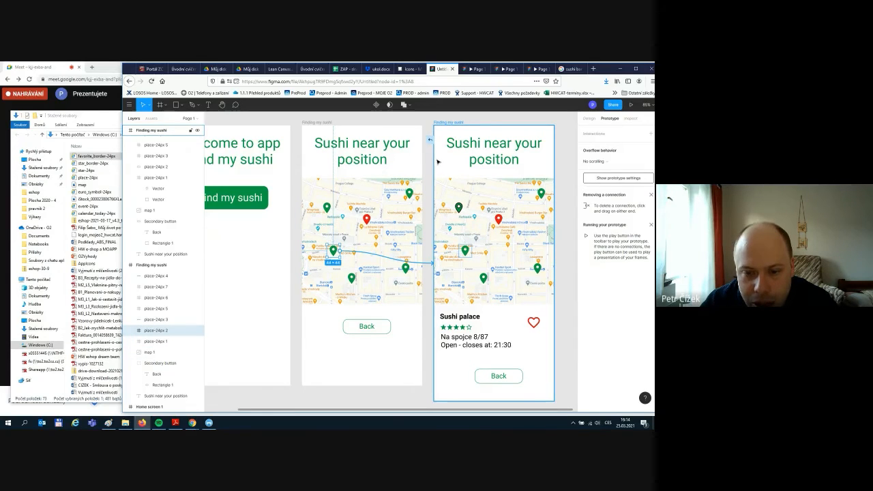
left_click(352, 278)
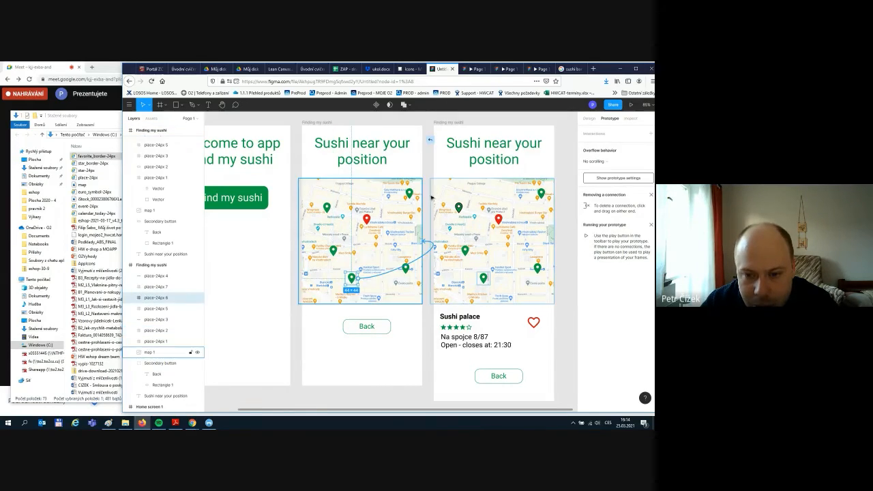
left_click_drag(431, 197, 445, 165)
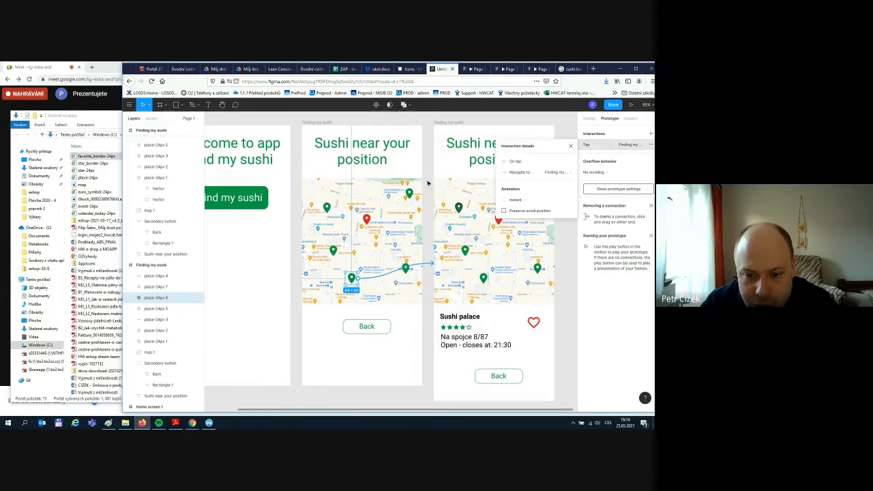
left_click(420, 357)
left_click(407, 269)
left_click(407, 271)
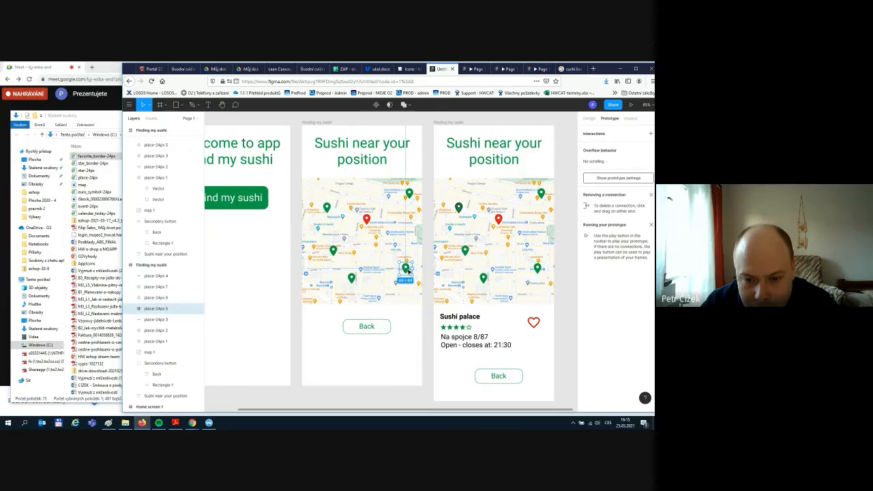
left_click_drag(449, 155, 450, 156)
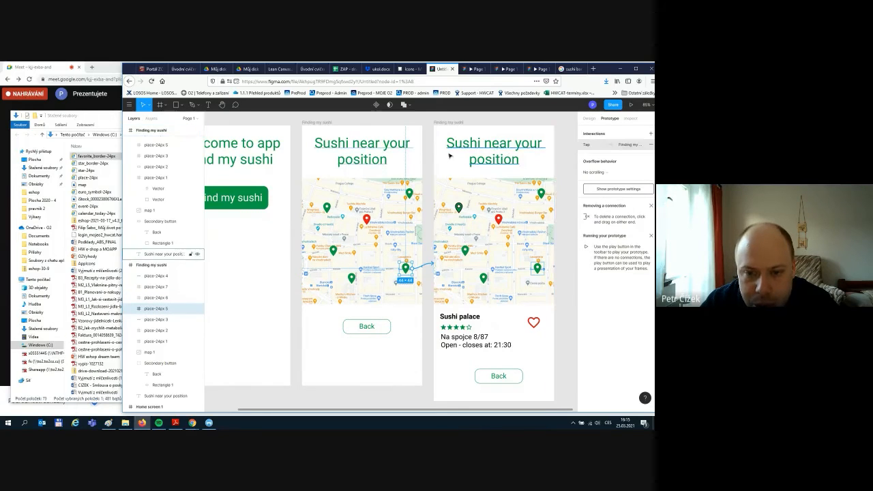
- Link the upper-right pin to the detail screen and review all prototype connections
left_click(410, 196)
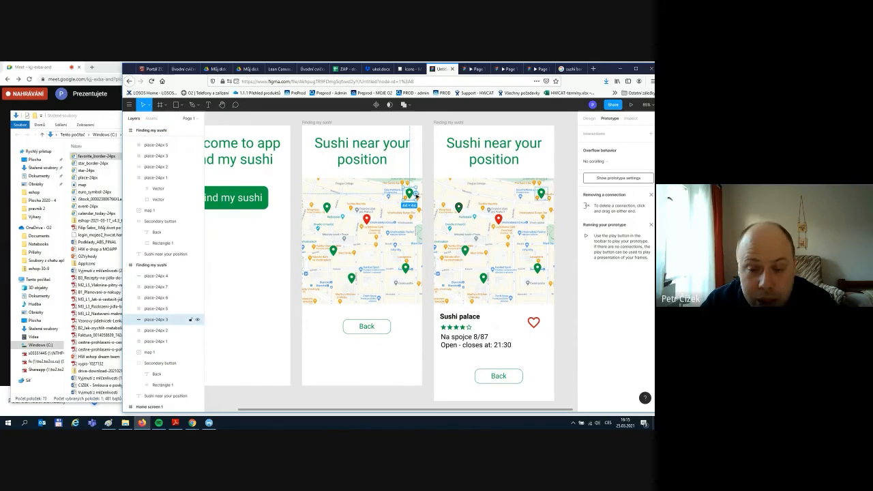
left_click_drag(416, 196, 441, 155)
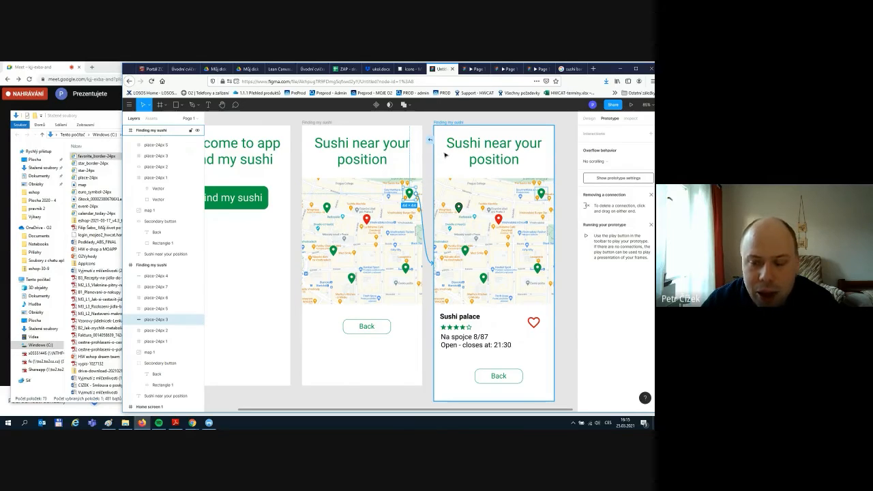
left_click_drag(445, 156, 445, 156)
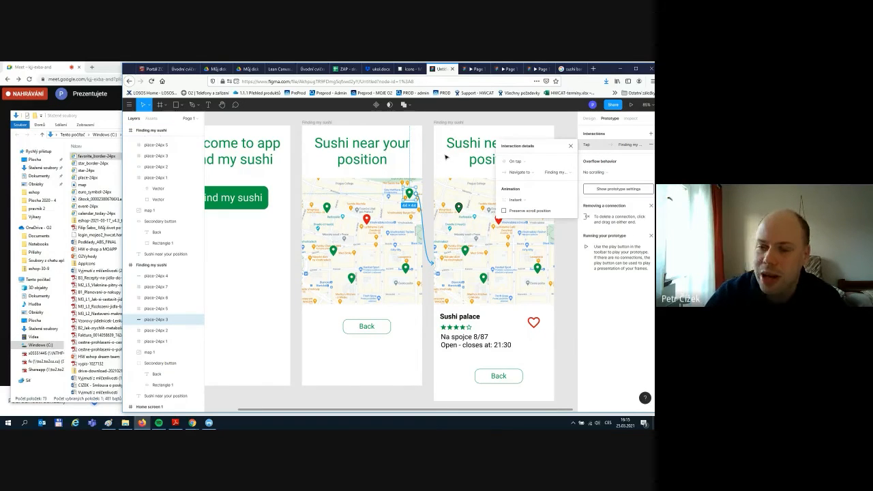
left_click(429, 147)
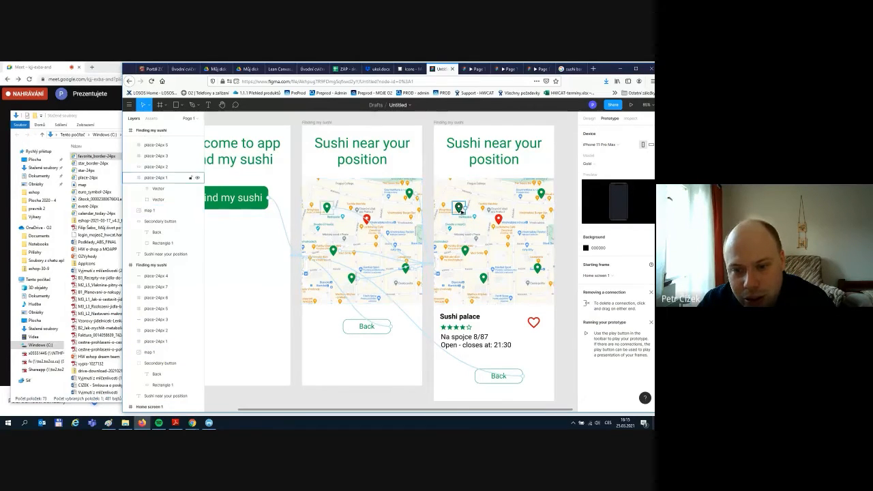
left_click(346, 216)
left_click(460, 208)
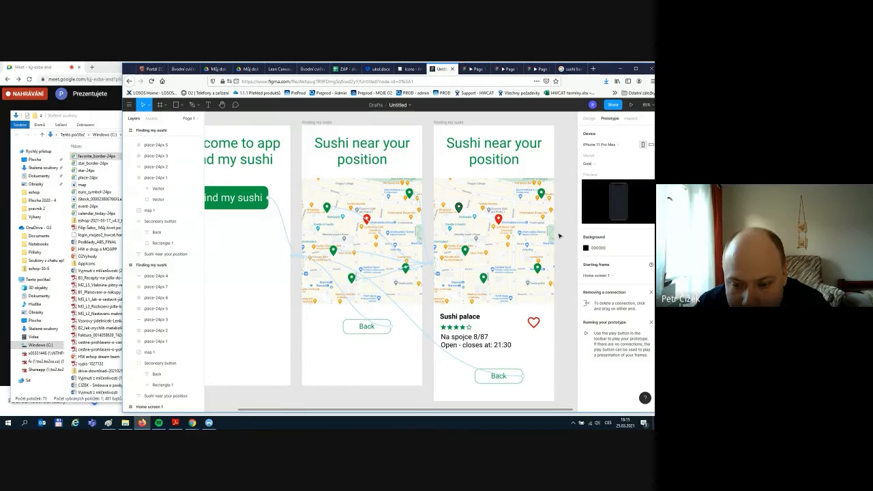
left_click(631, 105)
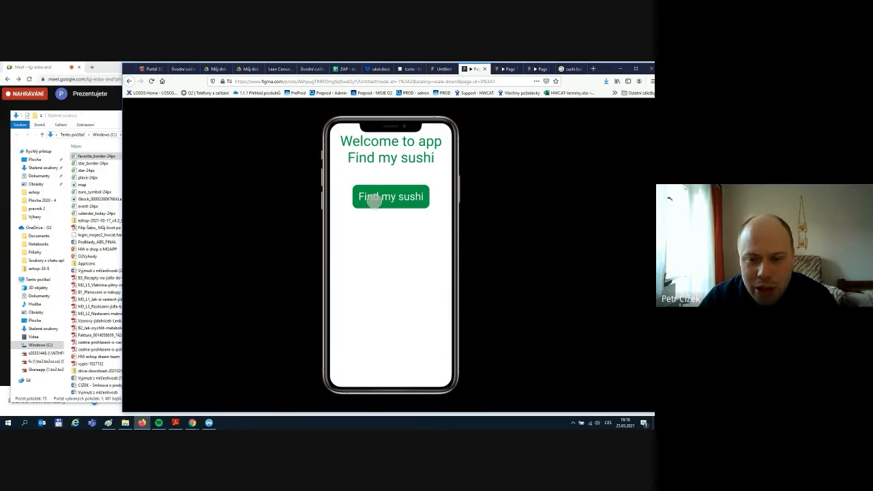
left_click(390, 197)
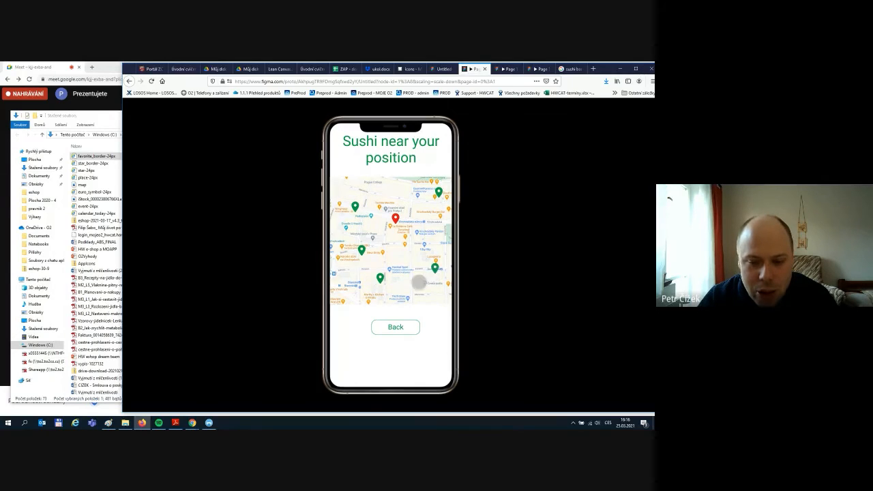
left_click(397, 326)
left_click(390, 206)
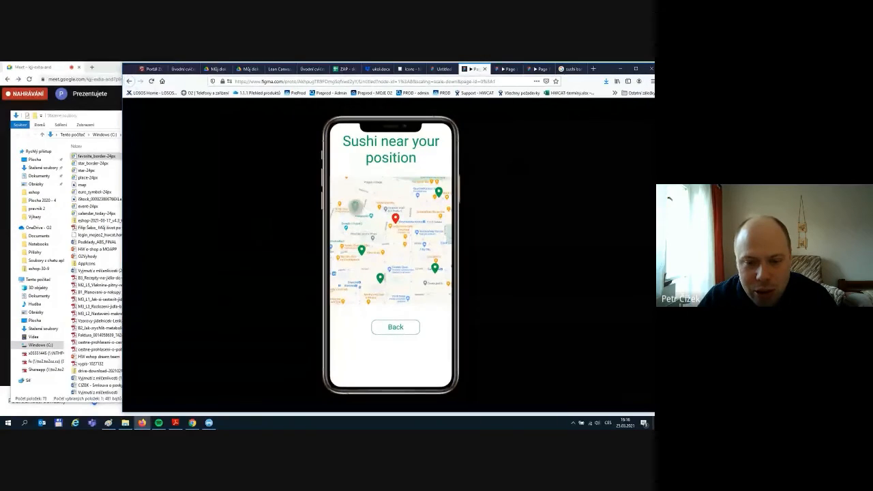
left_click(354, 205)
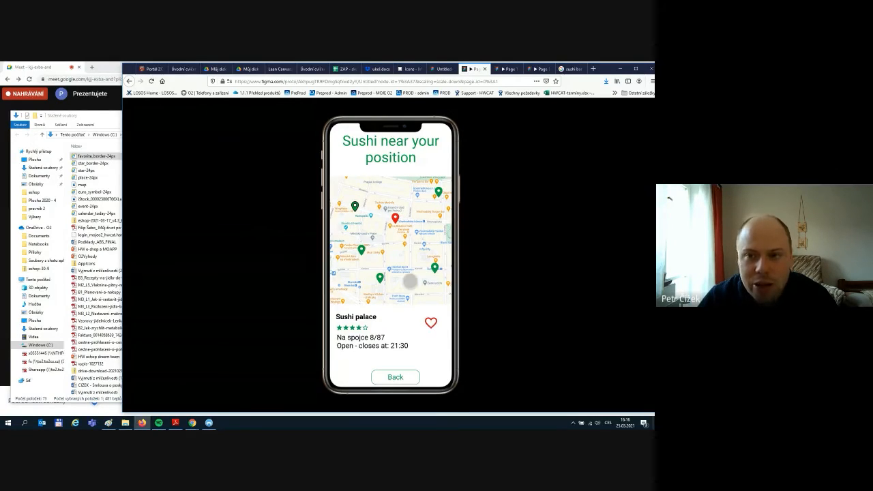
left_click(441, 69)
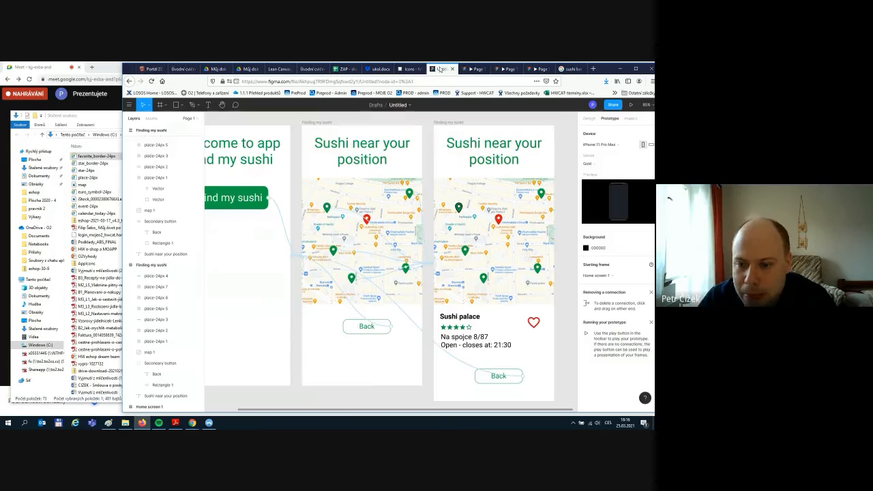
- Glance at The Sushi Bar listing in Google Maps, then search the Material icons page for 'direct'
left_click(576, 69)
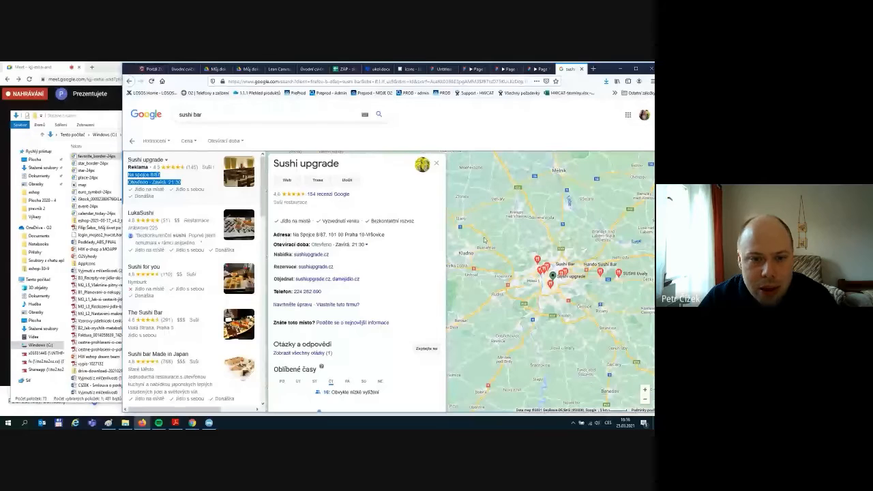
left_click(129, 82)
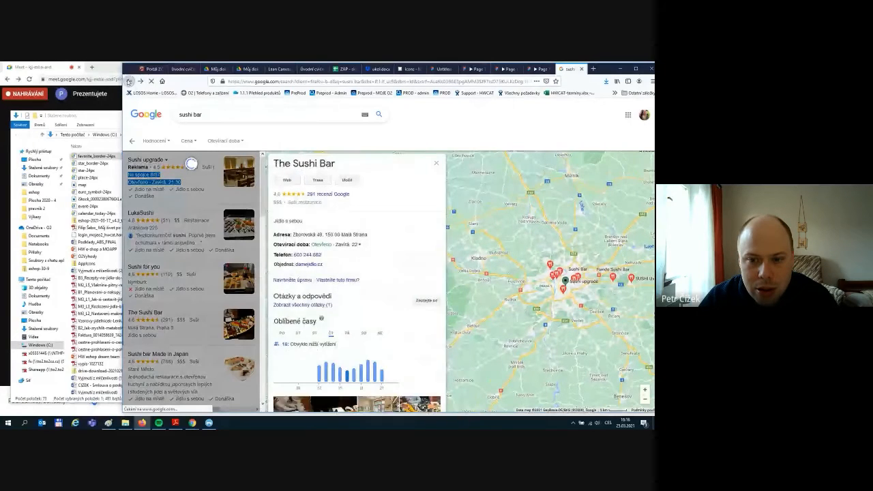
left_click(411, 69)
type("direc")
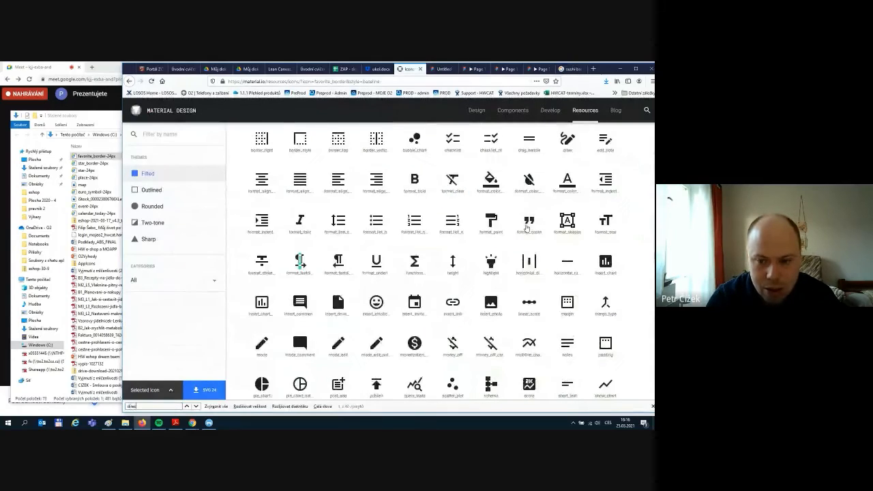
type("t")
- Download the directions icon as directions-24px.svg, then go back to the Figma design
key("Return")
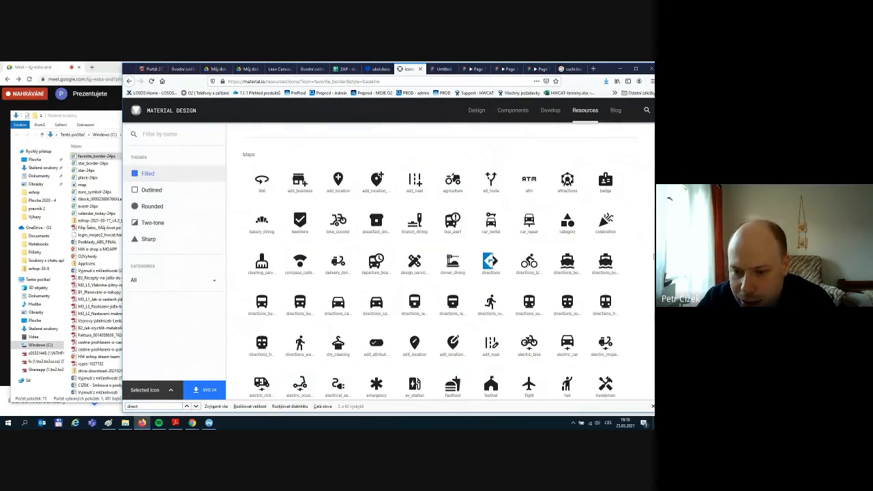
scroll(630, 273, "up", 8)
scroll(630, 274, "up", 4)
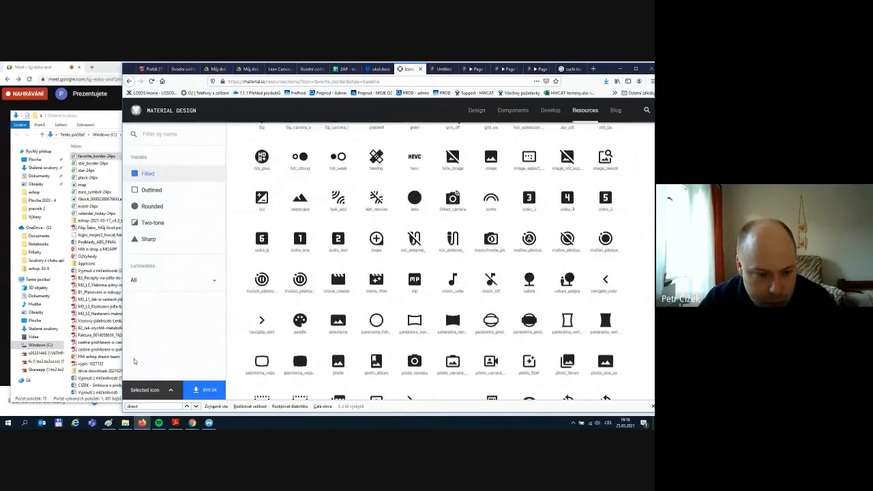
left_click(157, 407)
key("Return")
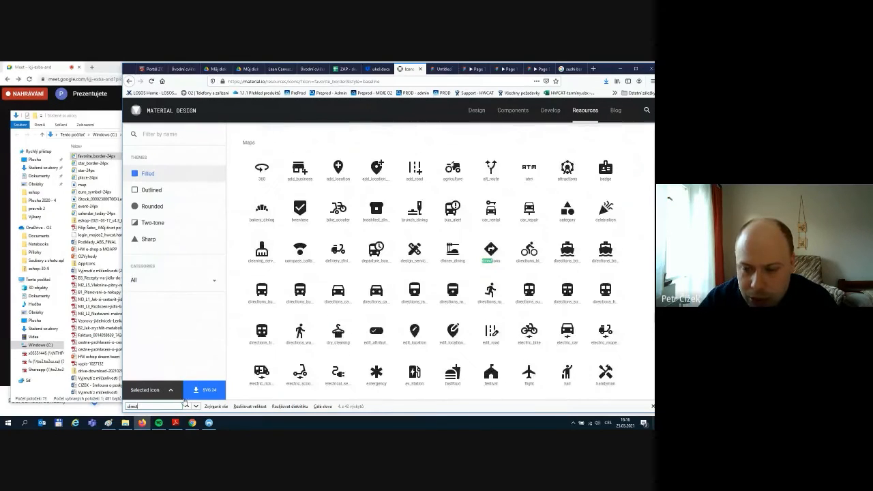
left_click(485, 253)
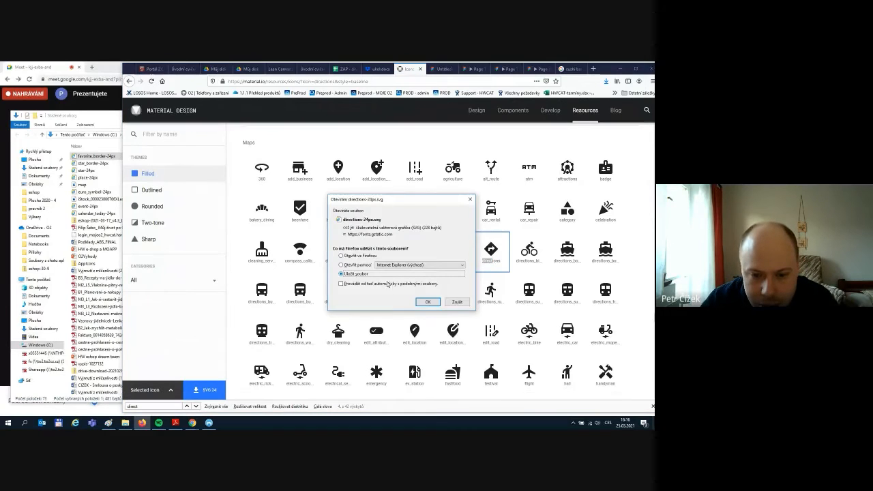
left_click(428, 302)
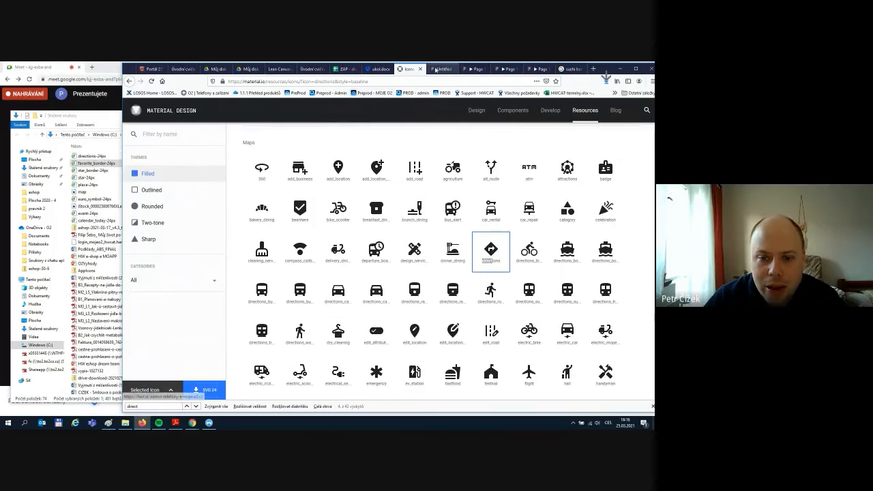
left_click(444, 68)
left_click(534, 325)
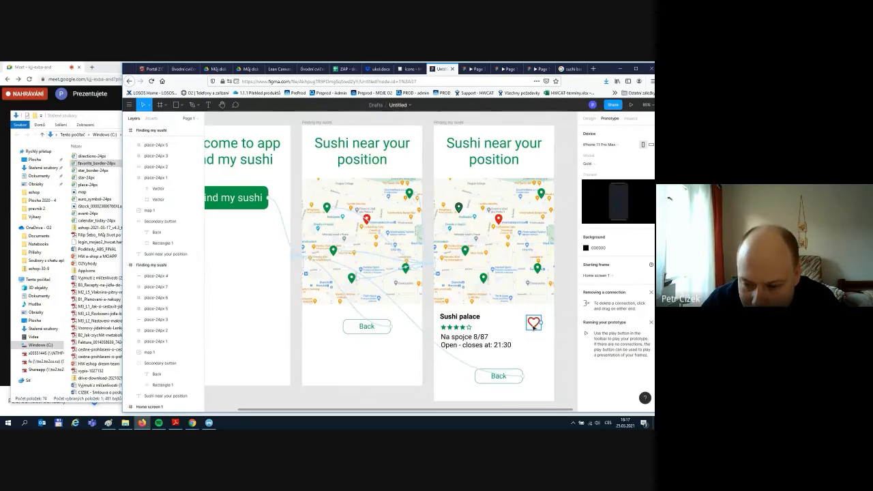
- Shift the heart slightly left and import directions-24px.svg onto the Sushi palace card
left_click_drag(533, 326, 517, 330)
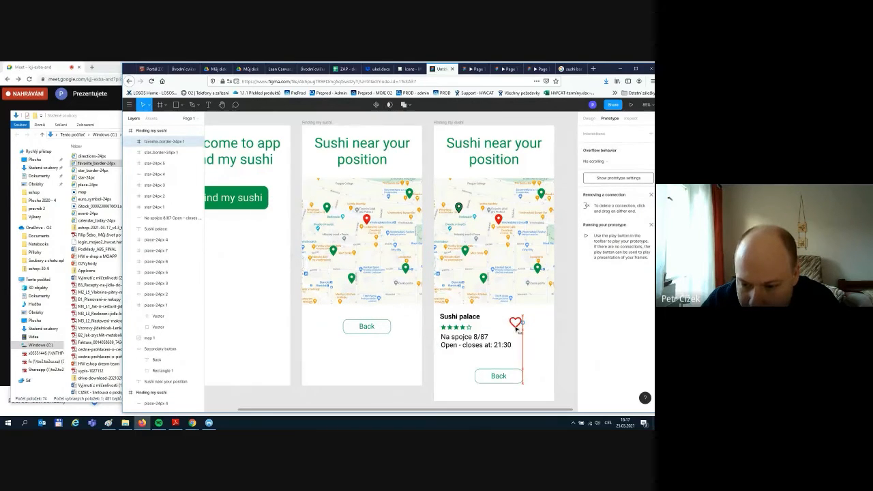
left_click(550, 335)
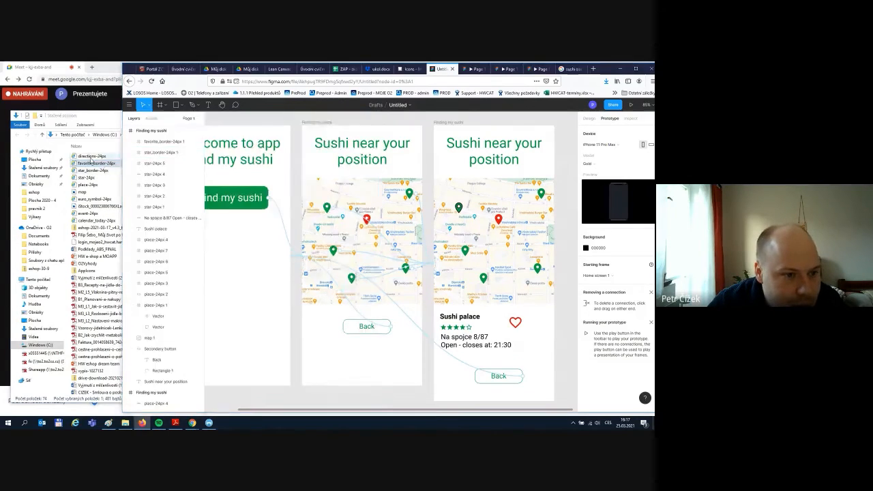
left_click_drag(91, 157, 539, 326)
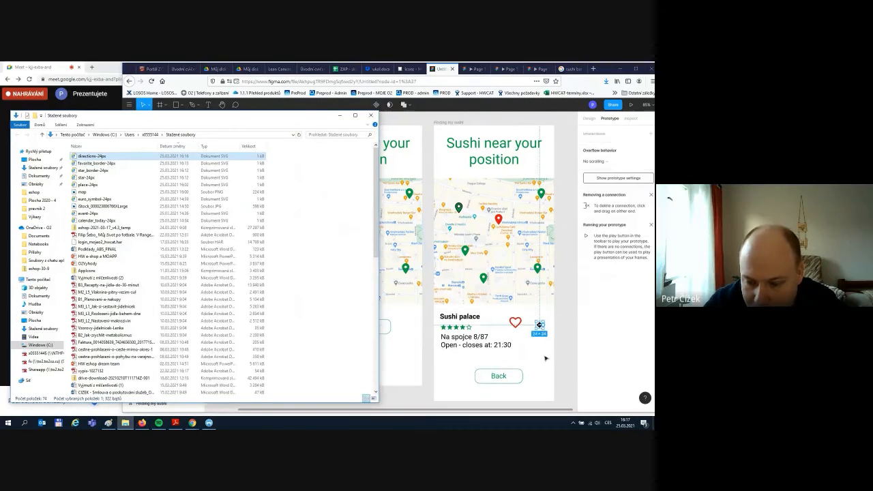
left_click(558, 352)
left_click(516, 323)
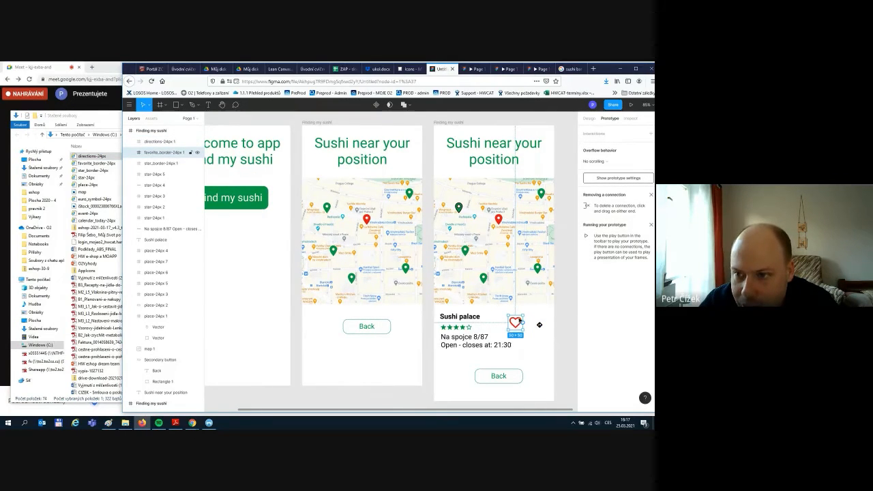
left_click(589, 118)
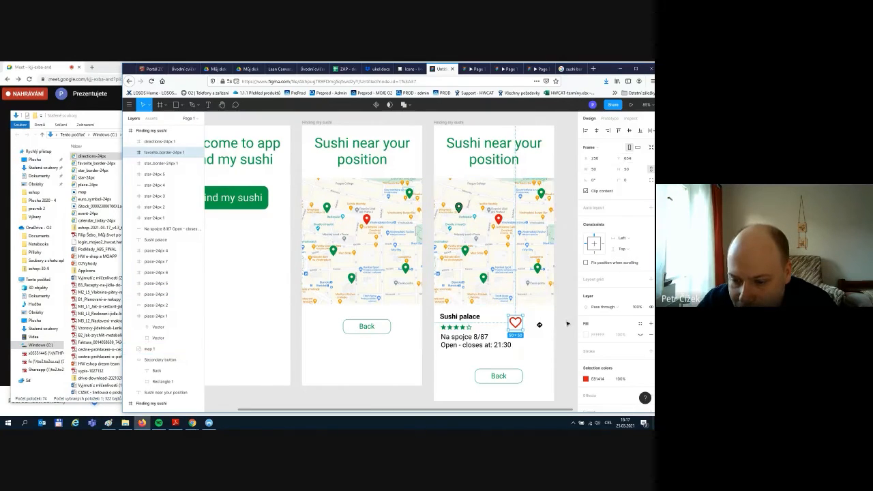
- Resize the directions icon to 50×50 and position it beside the heart
left_click(539, 325)
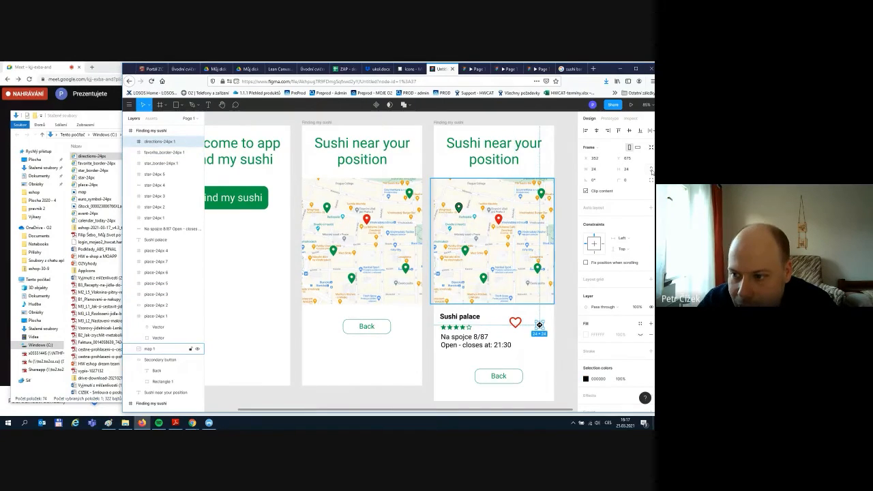
left_click(598, 170)
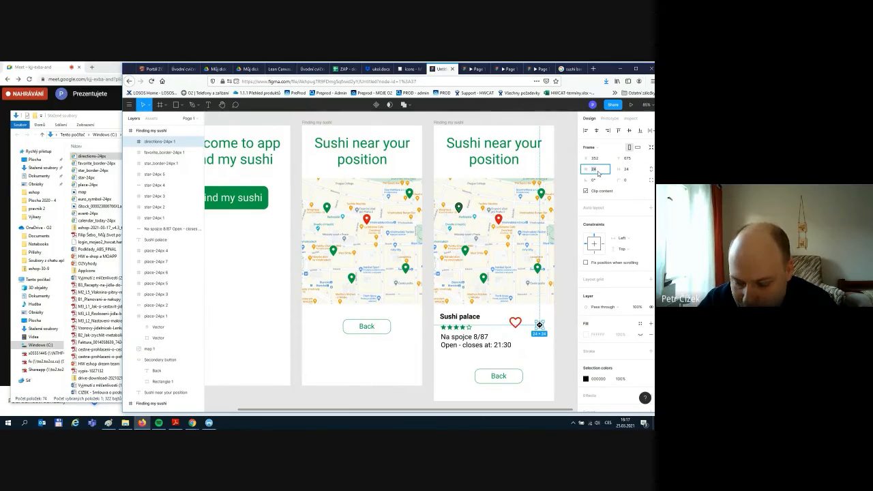
key("Return")
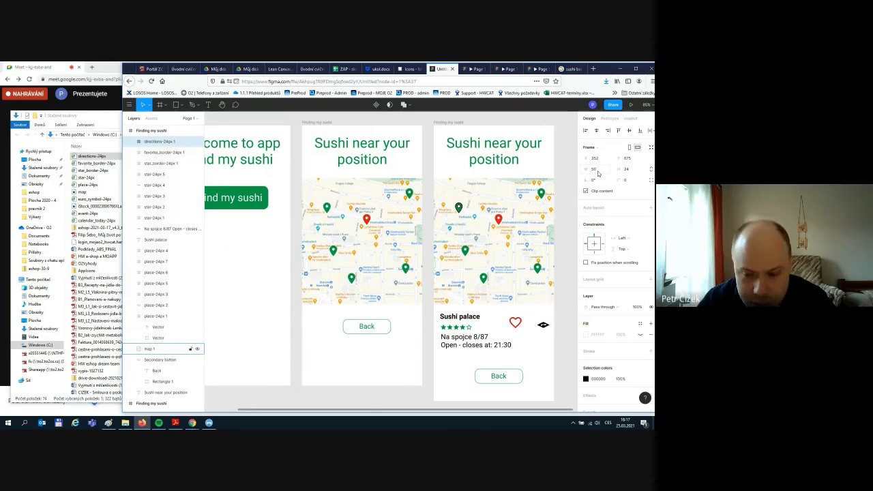
key("ctrl+z")
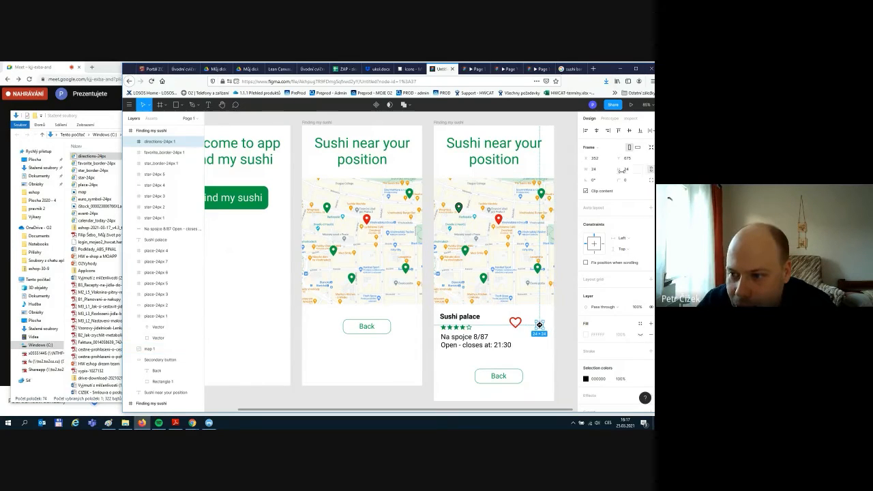
left_click(598, 169)
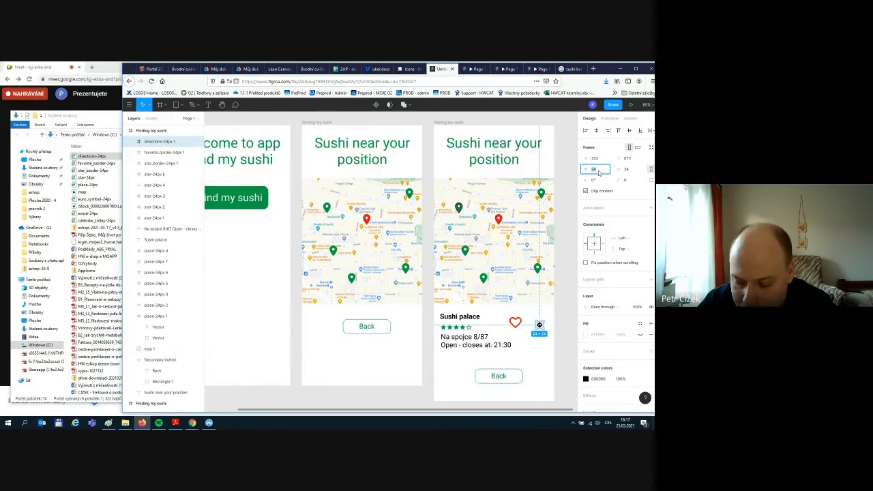
key("Return")
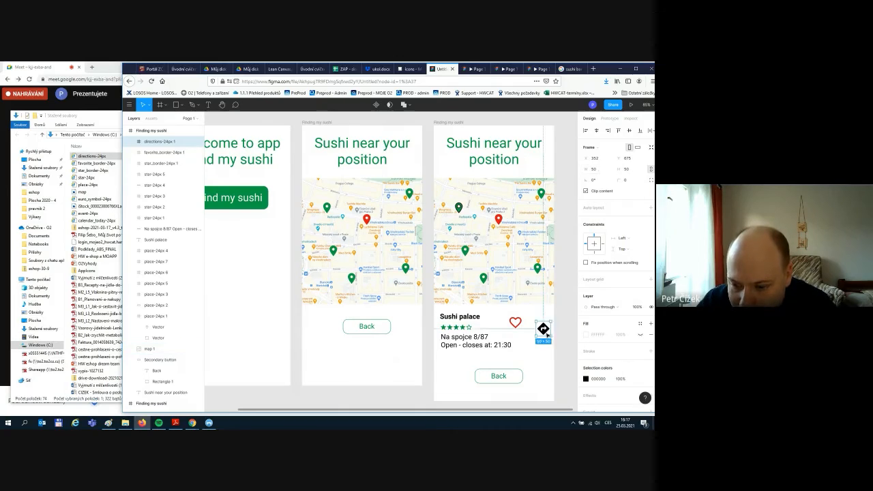
left_click_drag(544, 331, 539, 325)
left_click_drag(543, 328, 543, 328)
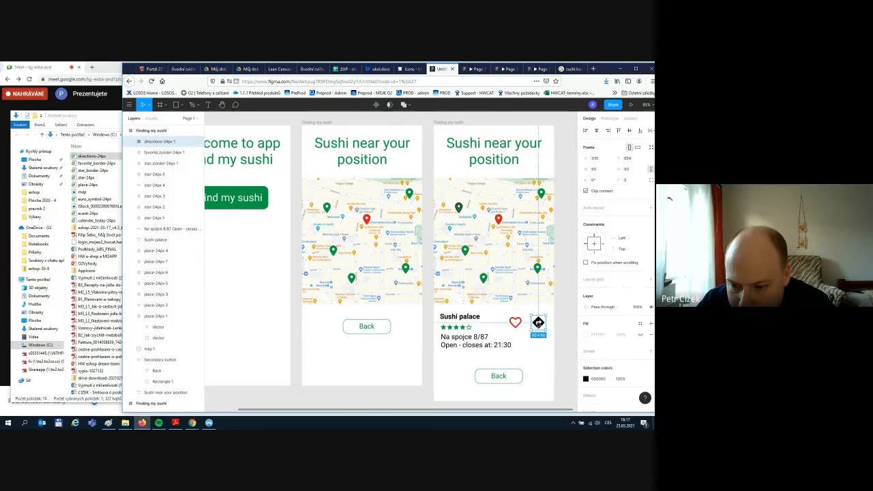
left_click(561, 337)
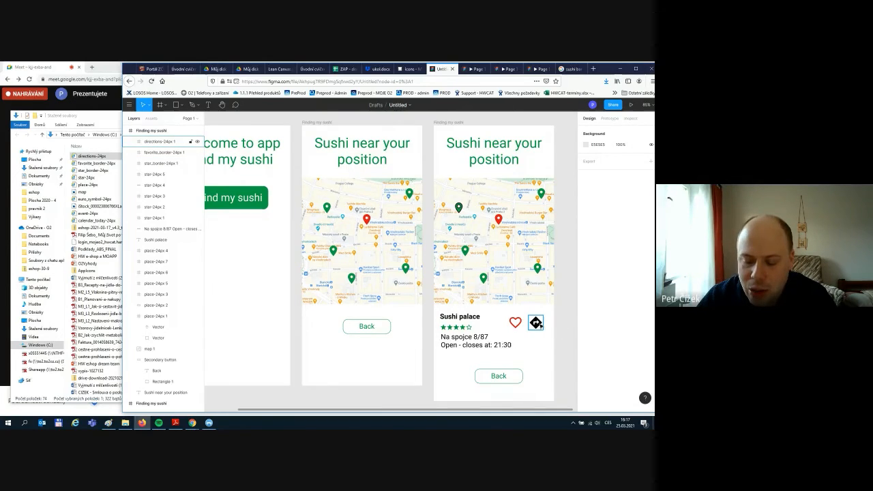
left_click(535, 323)
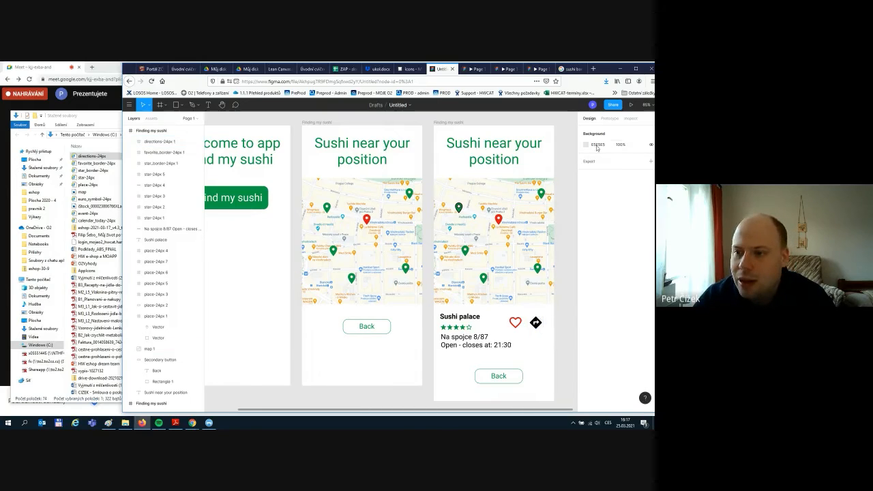
left_click(536, 323)
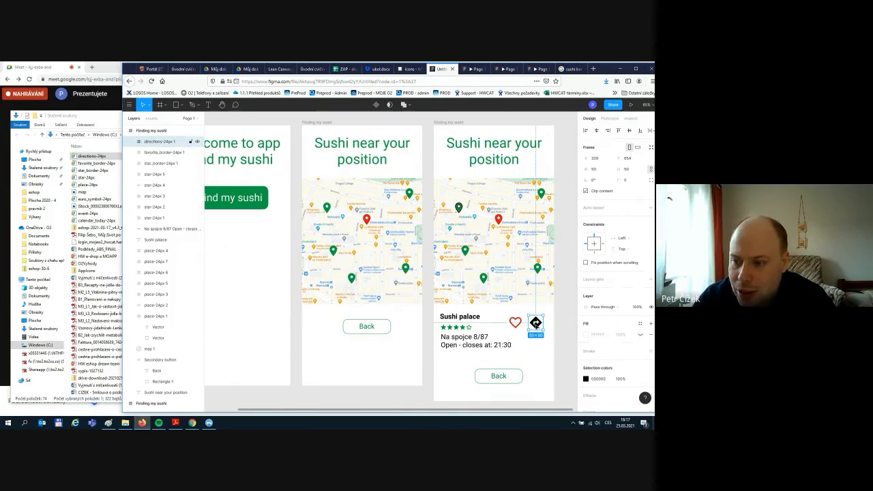
left_click(585, 378)
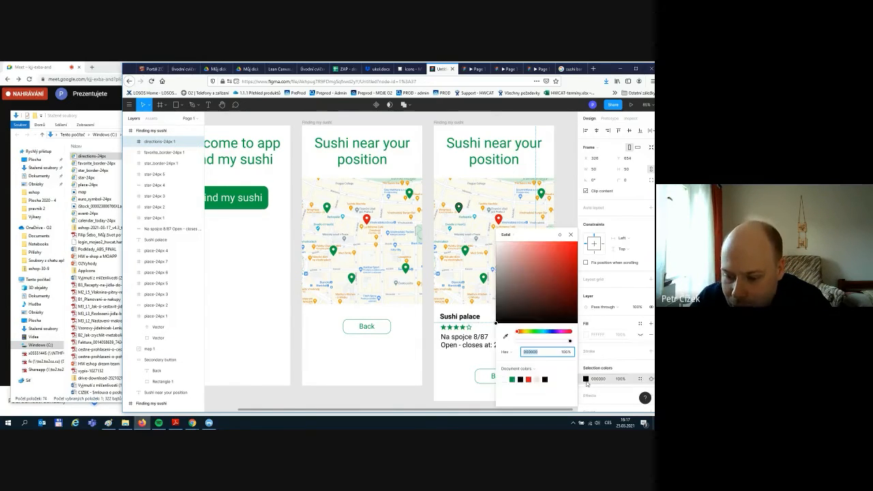
left_click(514, 379)
left_click(568, 361)
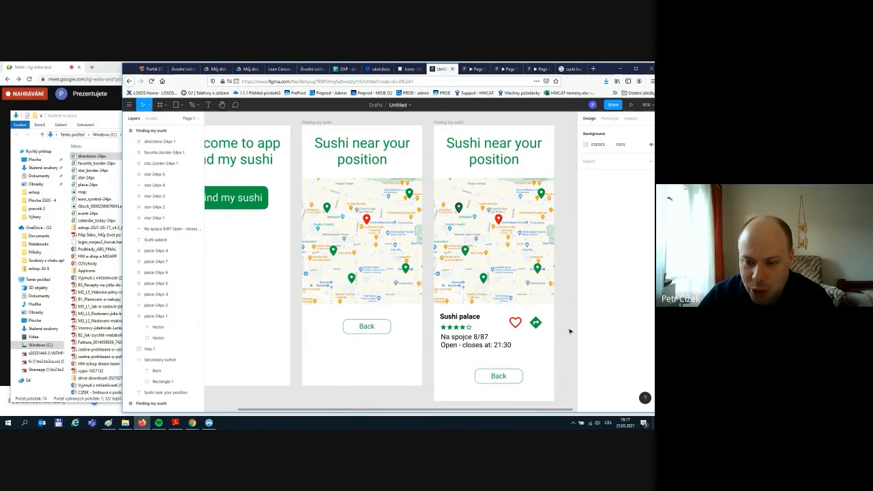
scroll(565, 347, "down", 1)
scroll(564, 345, "down", 3)
scroll(566, 344, "up", 3)
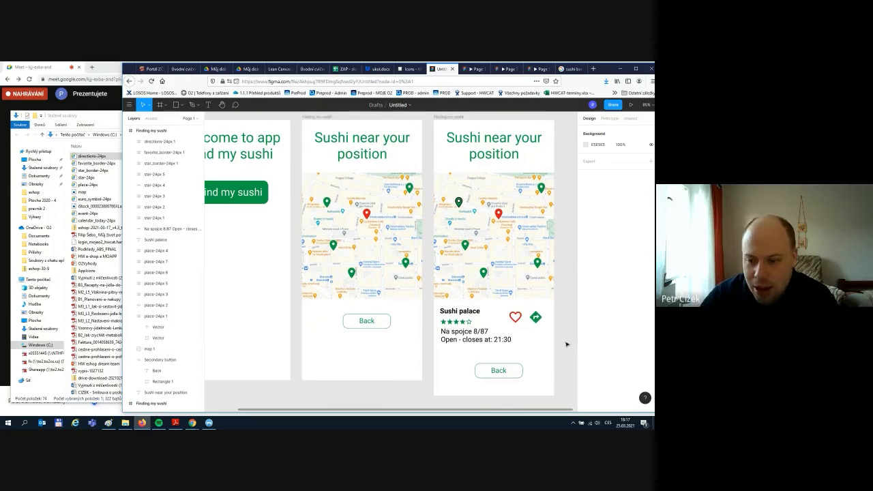
left_click_drag(489, 411, 579, 412)
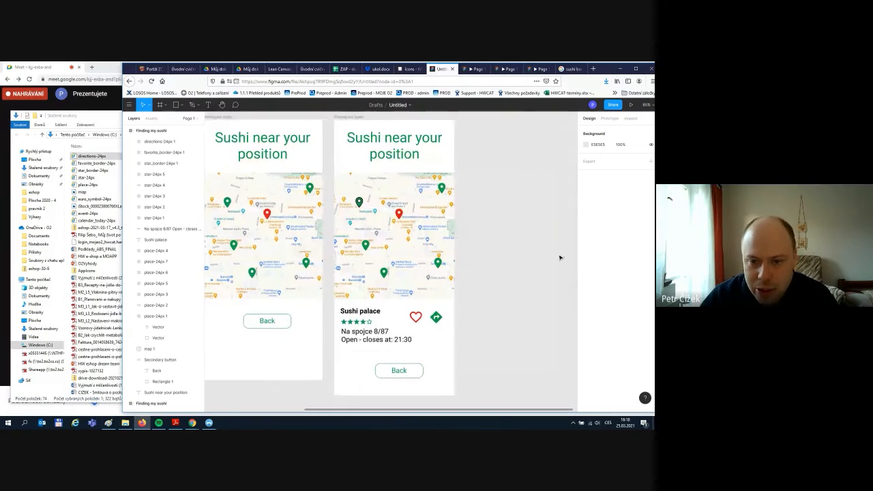
scroll(560, 256, "down", 2)
- Duplicate the Sushi palace detail screen and delete two green markers from the copy's map
left_click(402, 144)
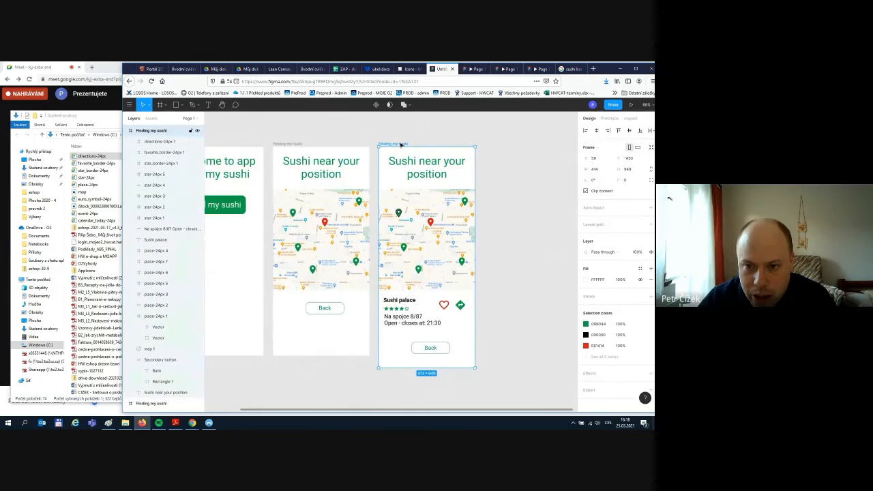
key("ctrl+d")
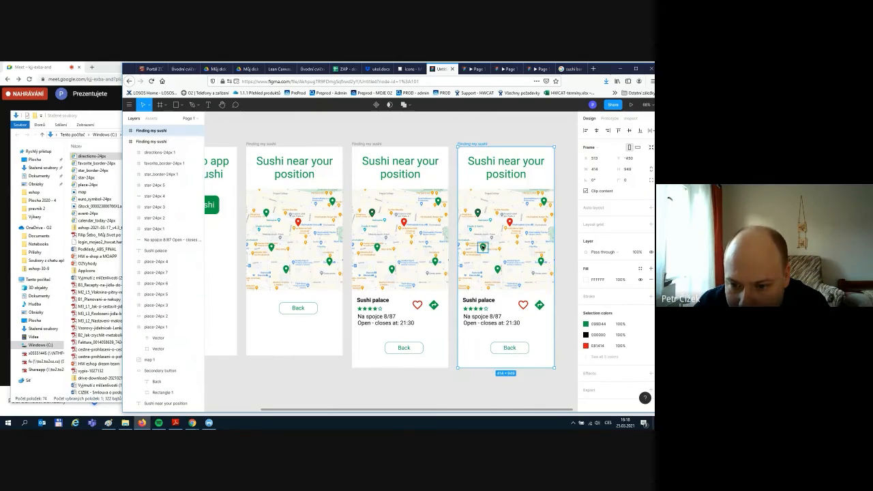
left_click(483, 247)
key("Delete")
left_click(498, 270)
key("Delete")
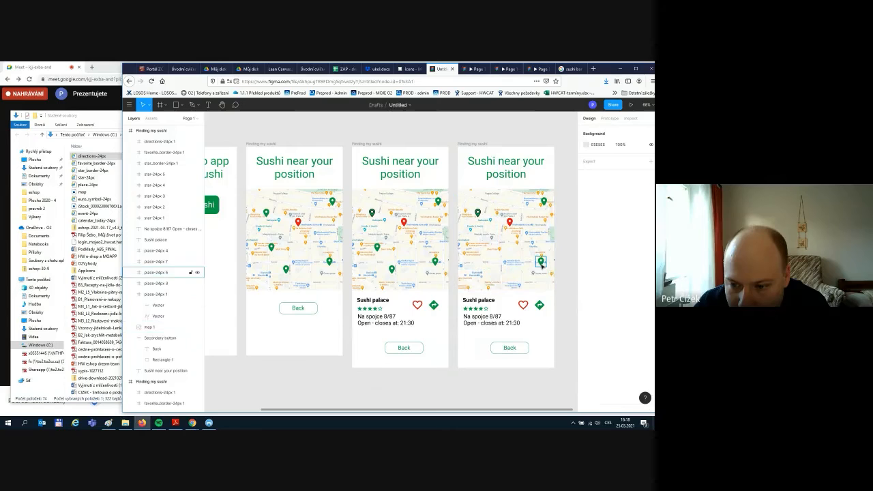
- Delete two more green markers, leaving only the top-left green pin and the red pin
left_click(541, 260)
key("Delete")
left_click(543, 203)
key("Delete")
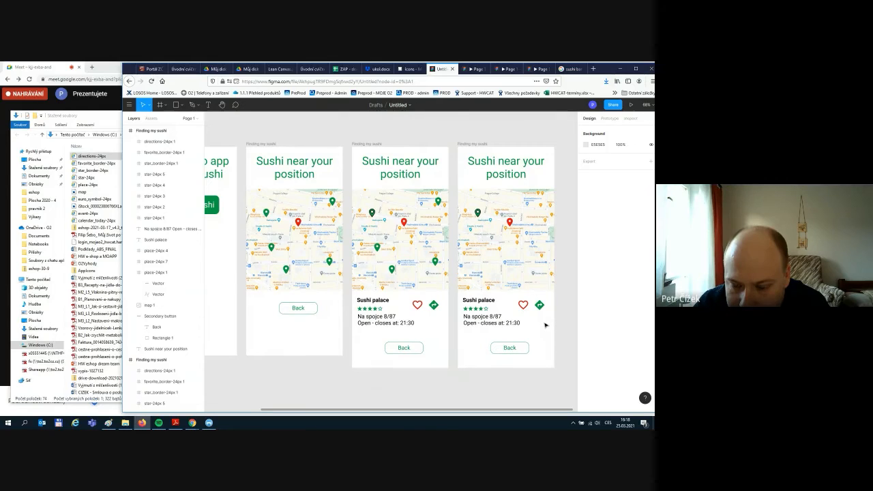
left_click(477, 212)
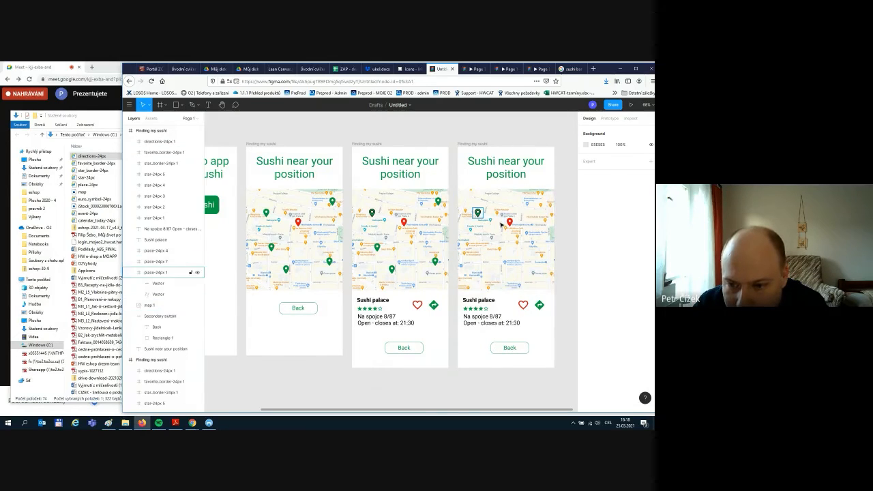
left_click(510, 224)
scroll(509, 225, "up", 1)
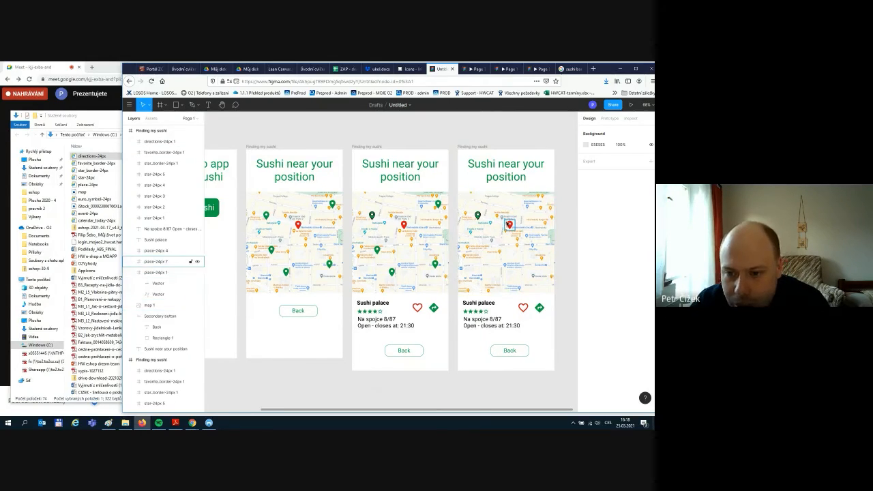
scroll(509, 225, "up", 10)
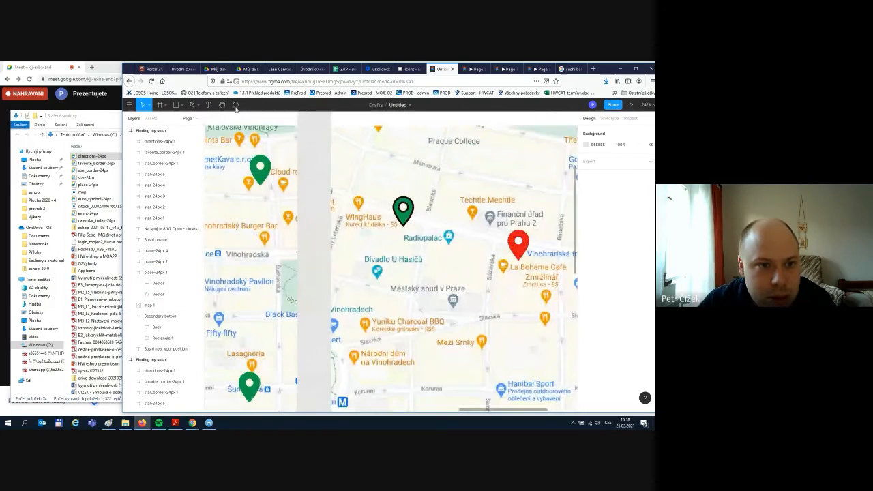
left_click(182, 106)
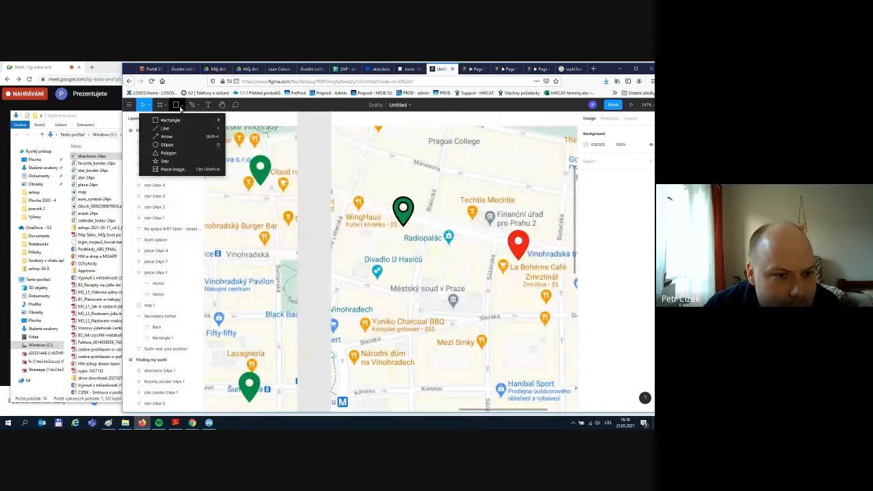
left_click(167, 130)
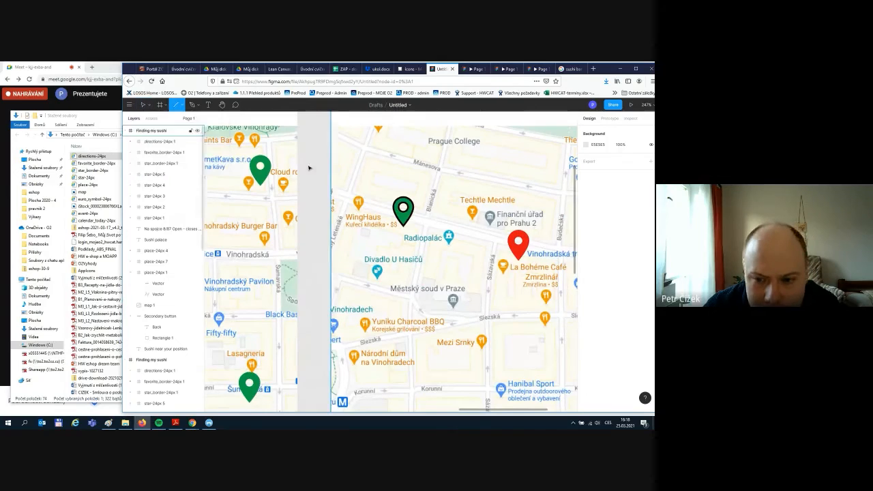
left_click_drag(411, 219, 508, 246)
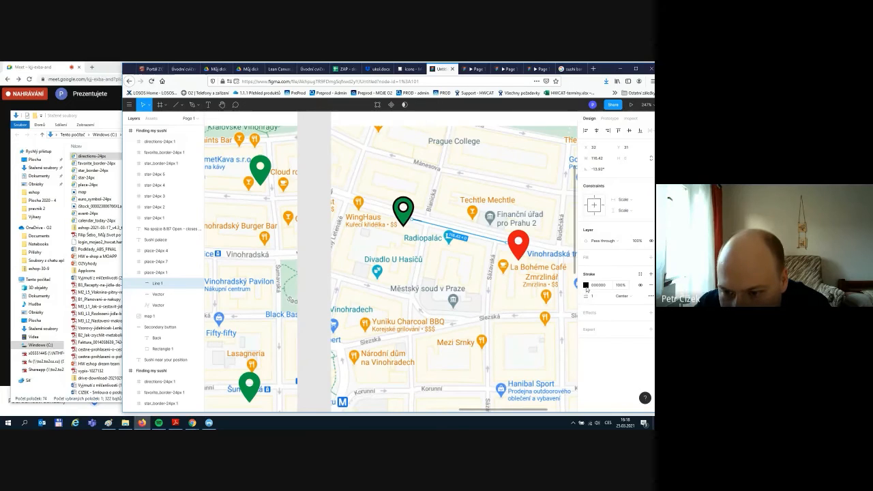
left_click(585, 286)
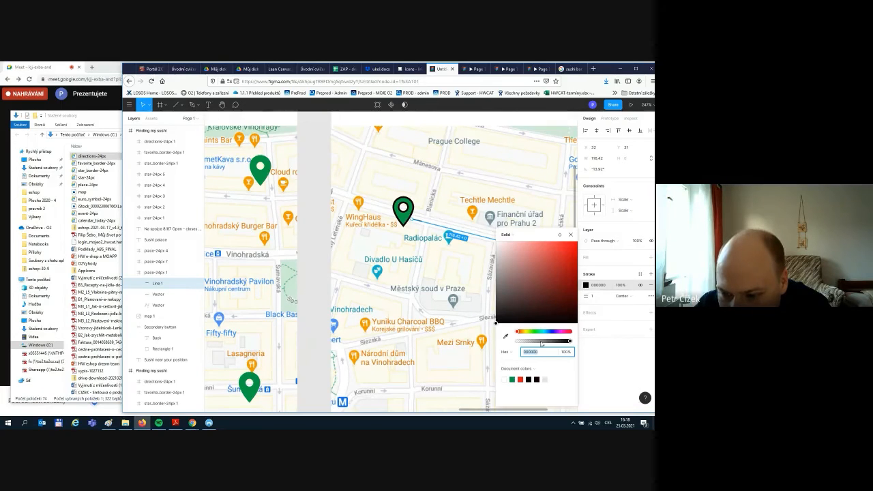
left_click(512, 380)
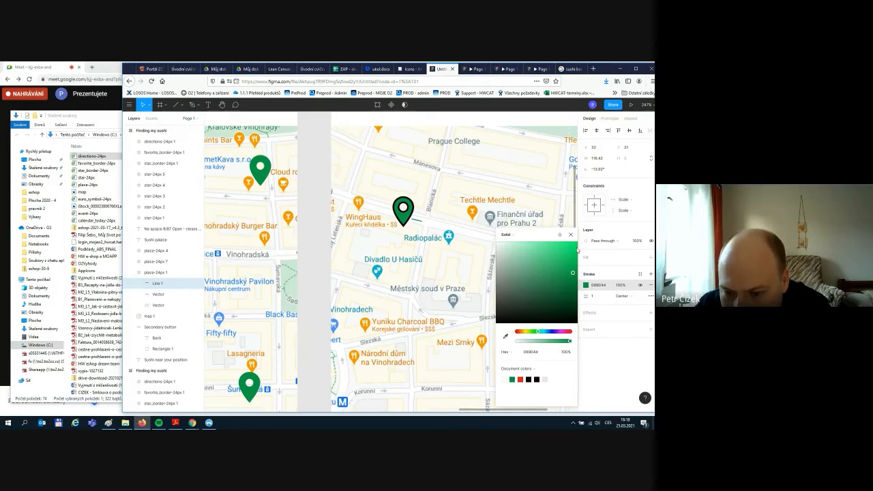
left_click(629, 351)
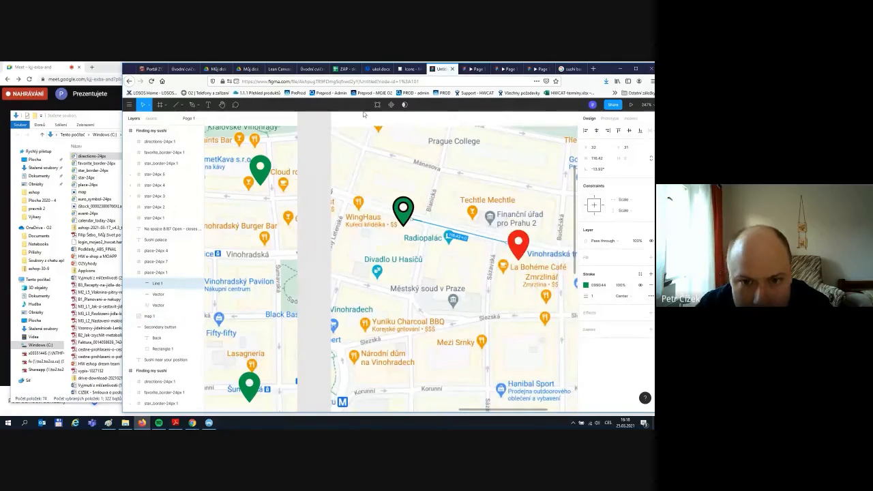
left_click(341, 122)
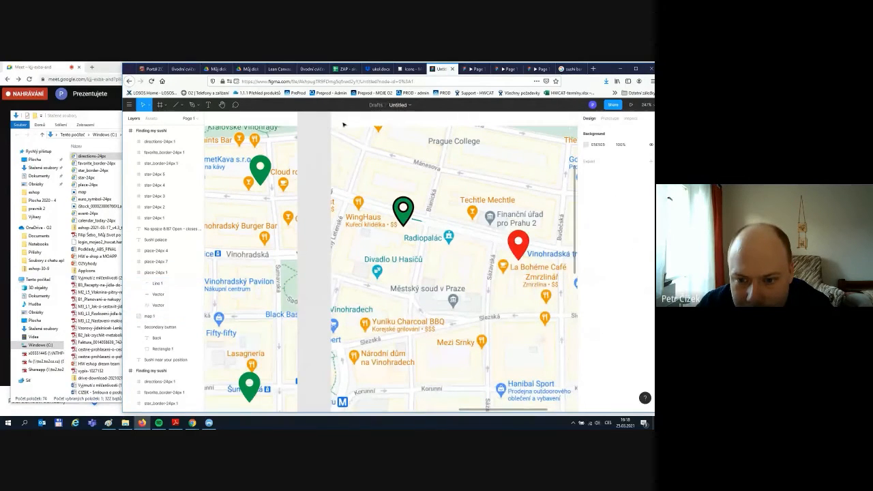
left_click(420, 223)
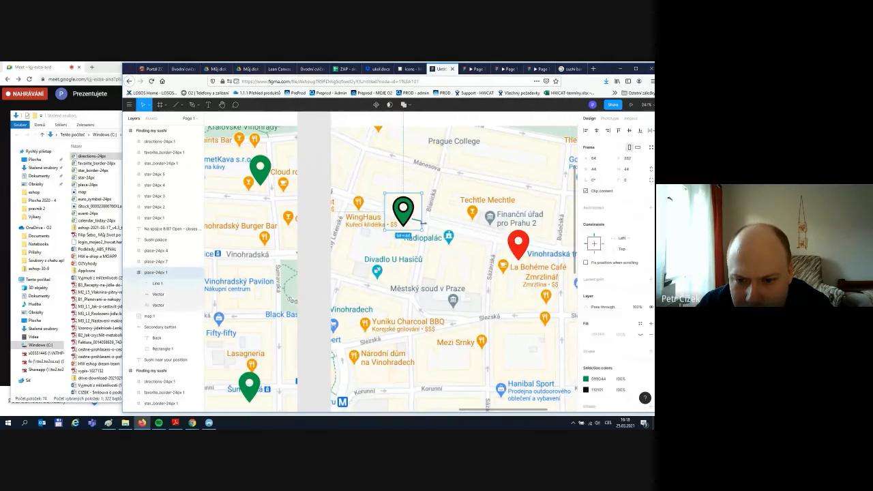
left_click(421, 223)
left_click(432, 230)
key("ctrl+z")
key("ctrl+z")
key("ctrl+z")
key("ctrl+z")
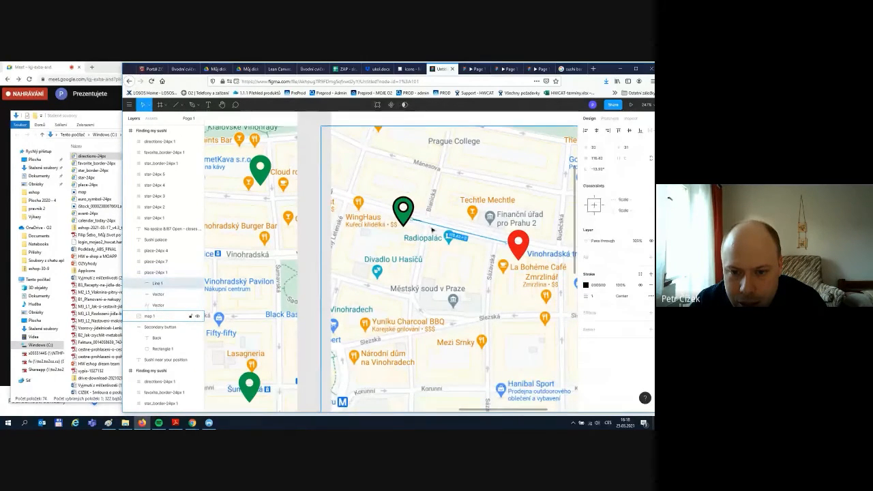
key("ctrl+z")
key("ctrl+z")
scroll(429, 177, "up", 3)
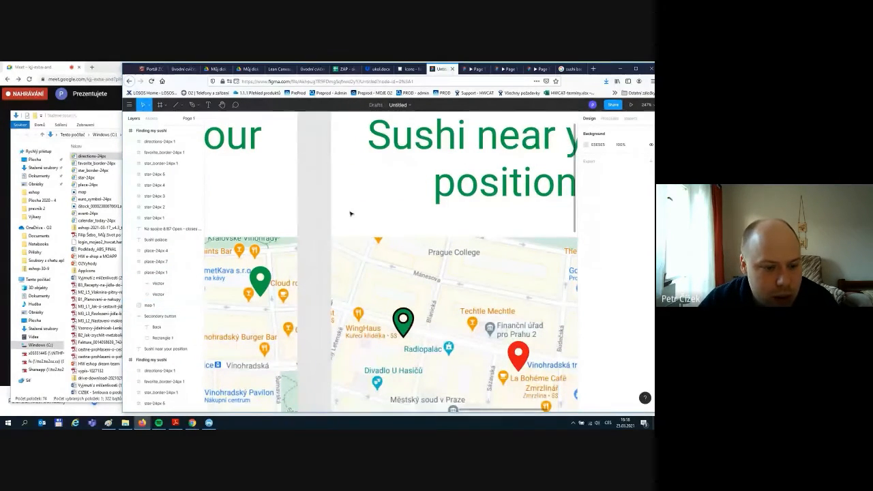
scroll(365, 174, "up", 2)
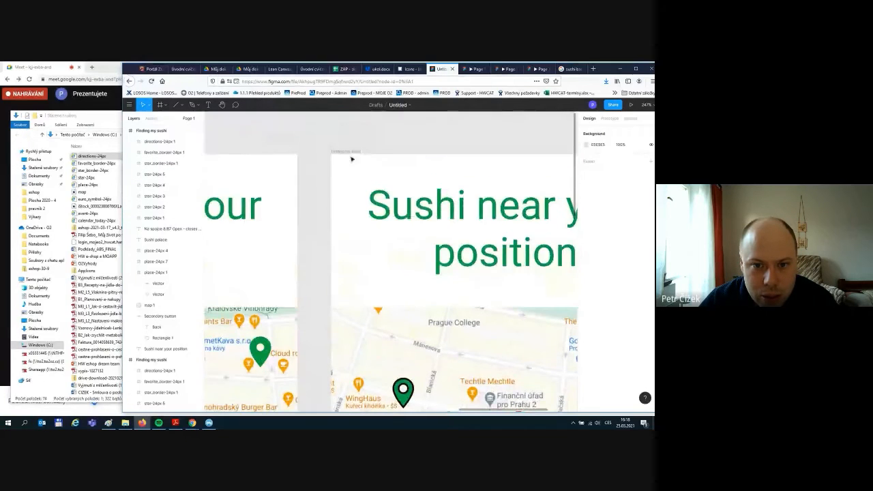
- Draw a line on the copied screen in green 099D44 and move it onto the green pin
left_click(346, 152)
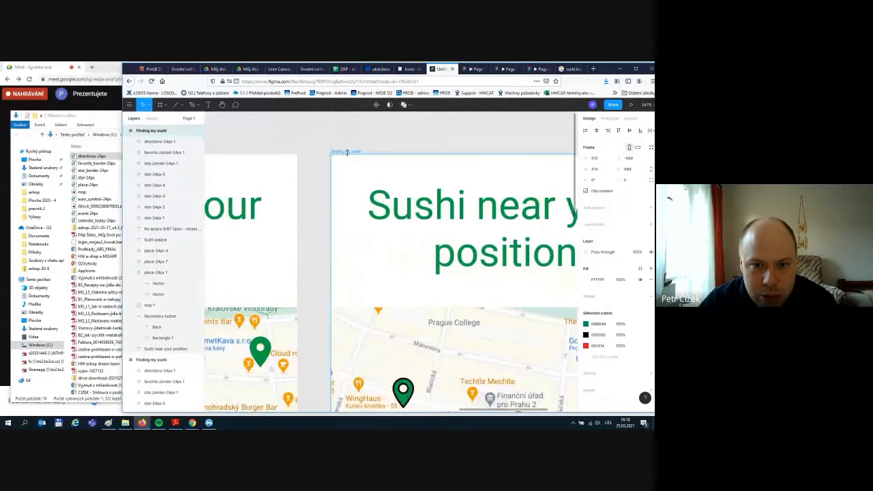
left_click(181, 106)
left_click(182, 107)
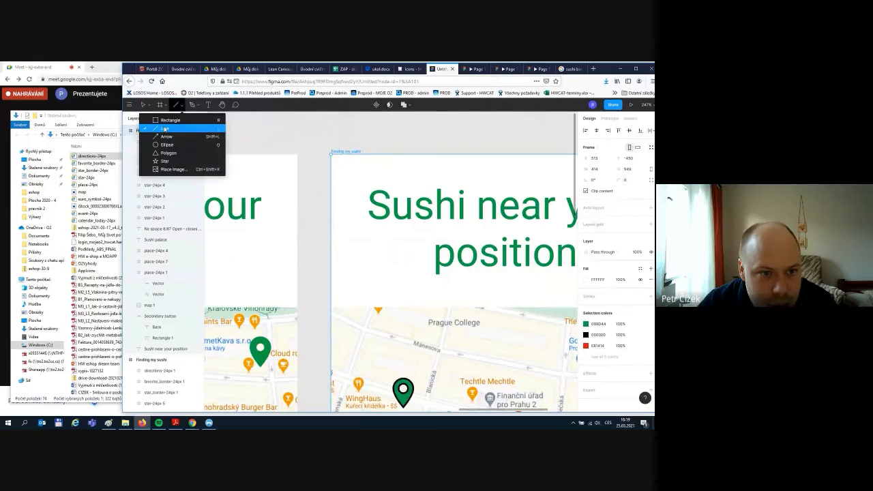
left_click(161, 128)
mouse_move(367, 276)
left_mouse_down()
mouse_move(510, 301)
mouse_move(539, 290)
mouse_move(507, 295)
left_mouse_up()
scroll(556, 286, "down", 3)
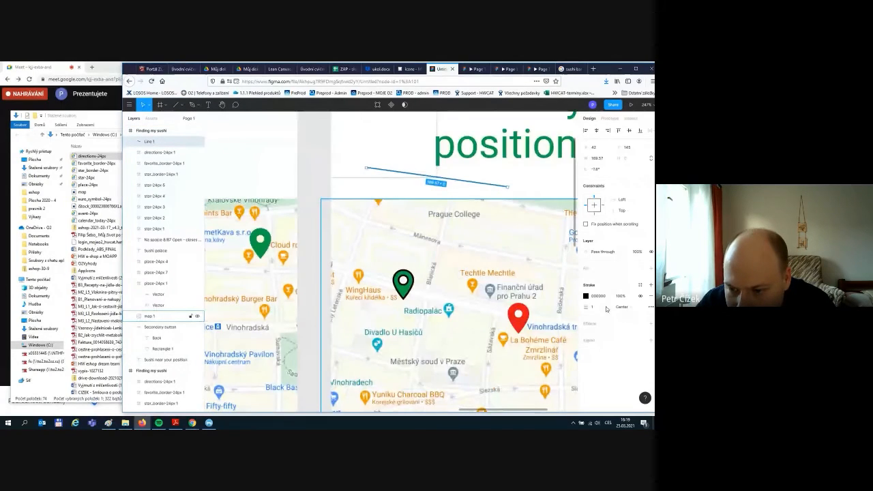
left_click(585, 296)
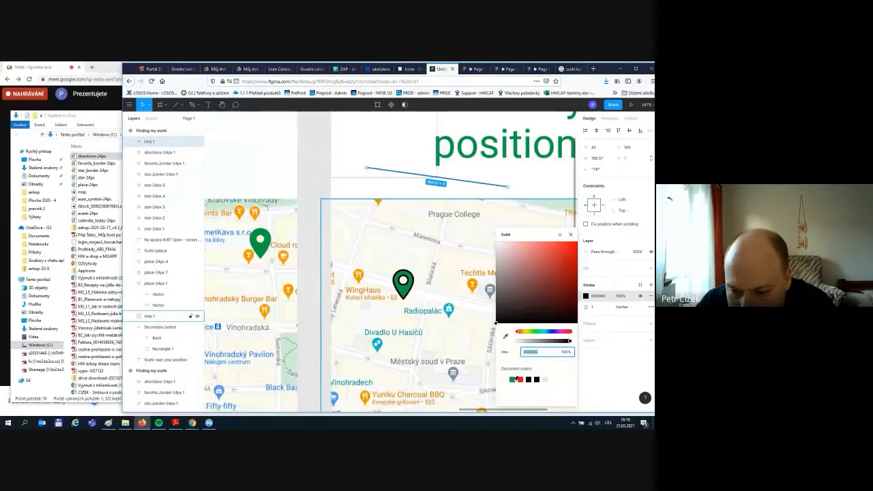
left_click(512, 379)
mouse_move(415, 175)
left_mouse_down()
mouse_move(458, 261)
mouse_move(462, 298)
left_mouse_up()
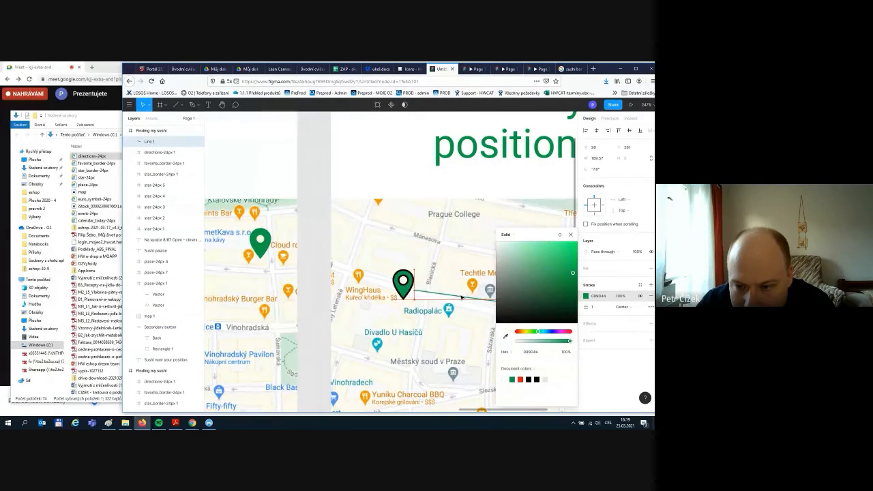
left_click(571, 234)
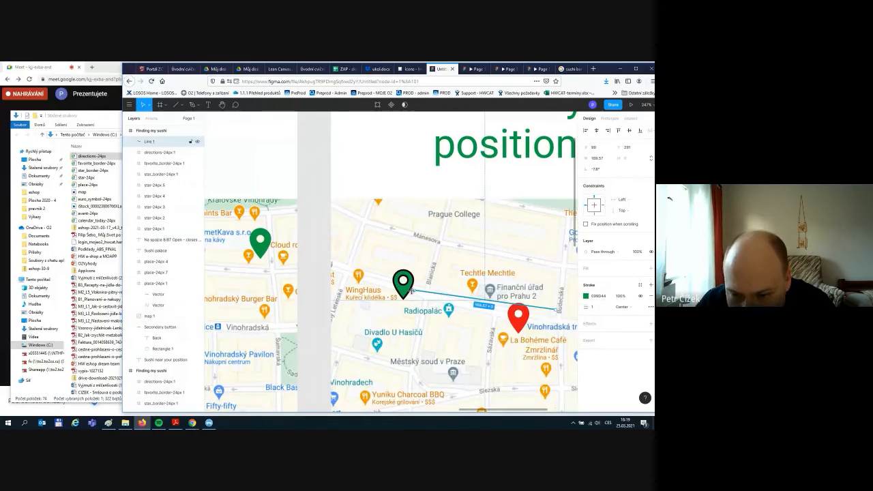
- Fit the line between the green and red pins and give it a 4 px stroke
left_click_drag(555, 311, 504, 315)
left_click_drag(413, 291, 412, 292)
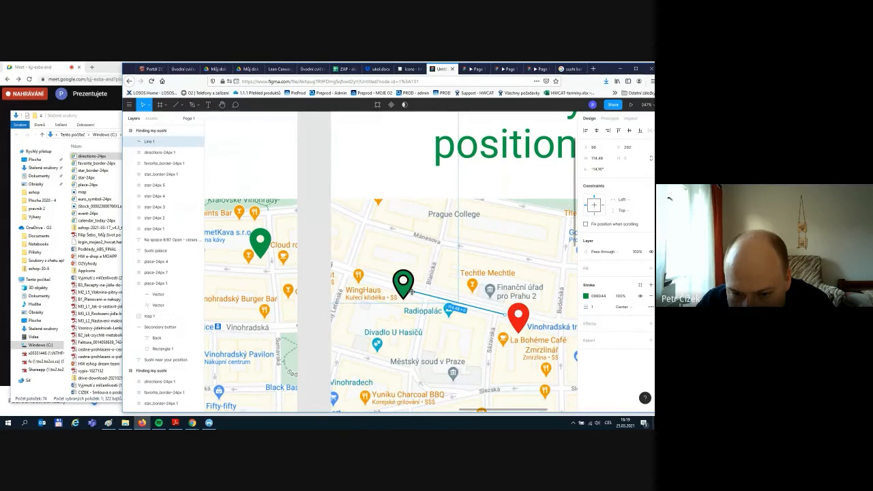
left_click(362, 170)
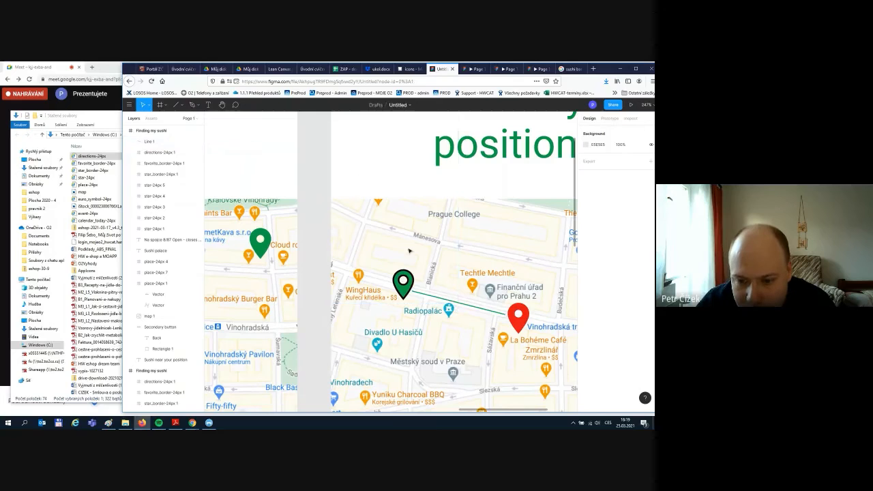
left_click(450, 302)
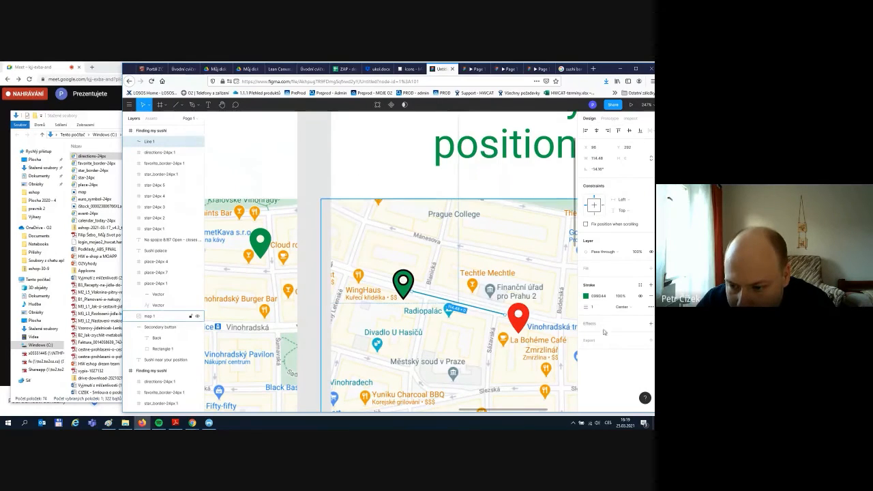
left_click(594, 307)
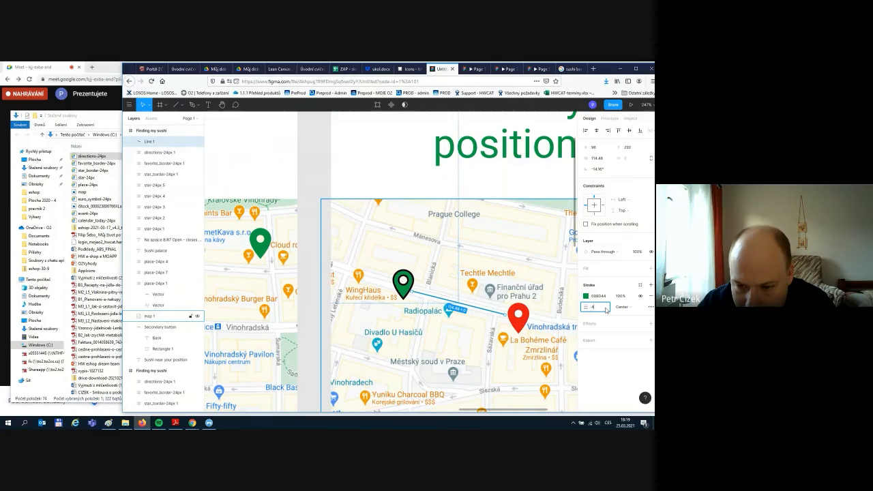
key("Return")
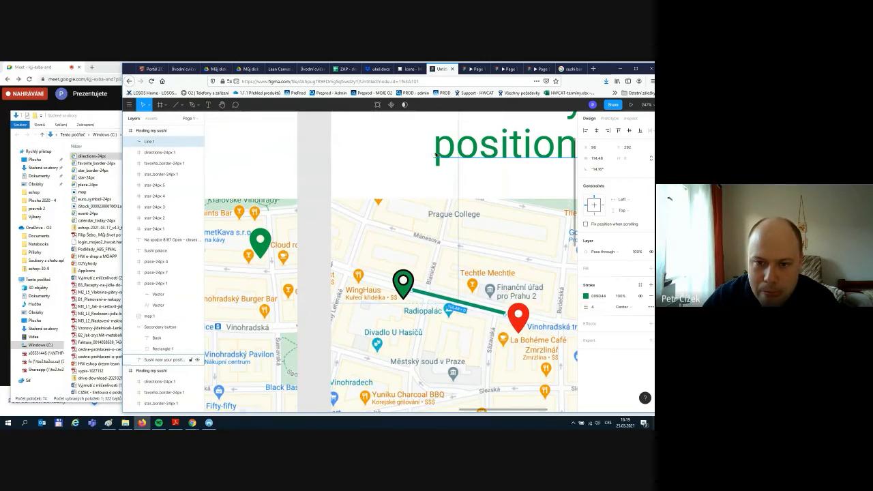
left_click(425, 181)
- Zoom the canvas out to about 85% so all three Sushi near your position screens show
scroll(525, 278, "down", 3)
scroll(525, 278, "down", 3)
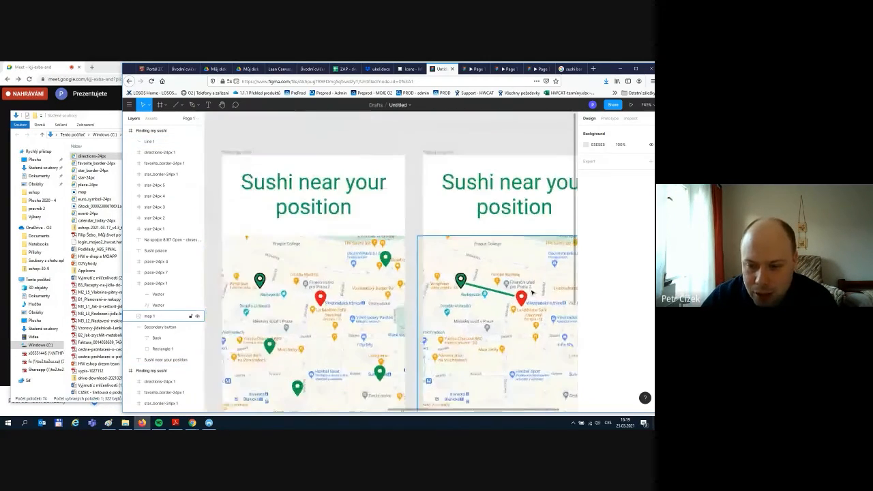
scroll(533, 298, "down", 3)
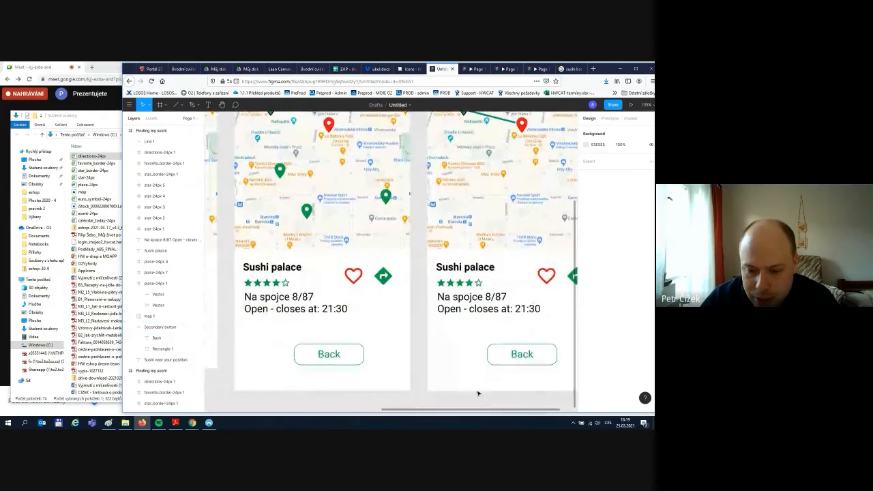
scroll(479, 390, "down", 5)
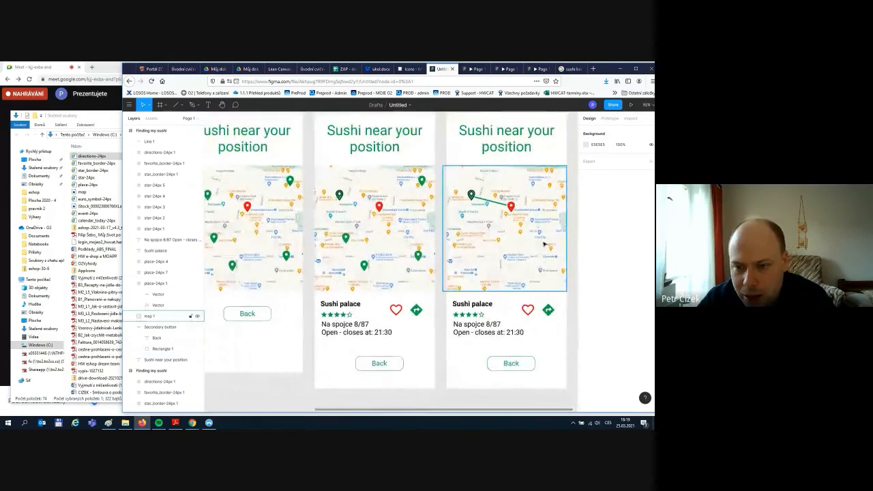
scroll(470, 328, "up", 1)
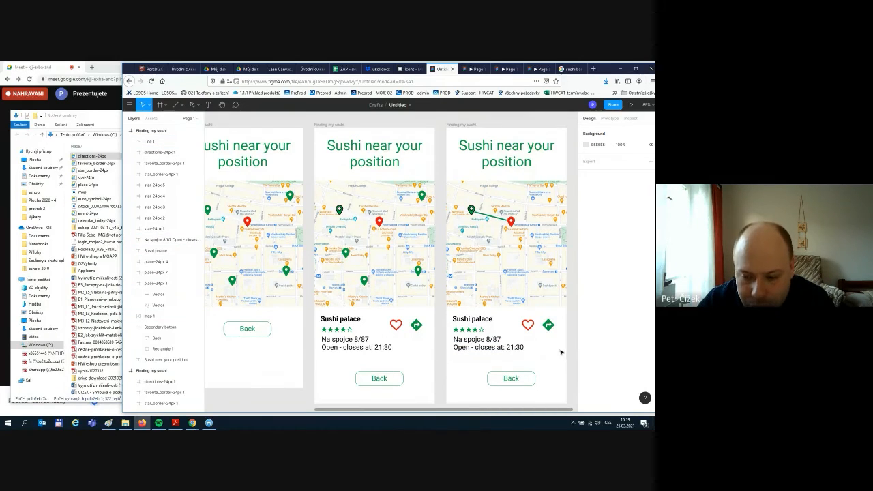
scroll(546, 357, "down", 1)
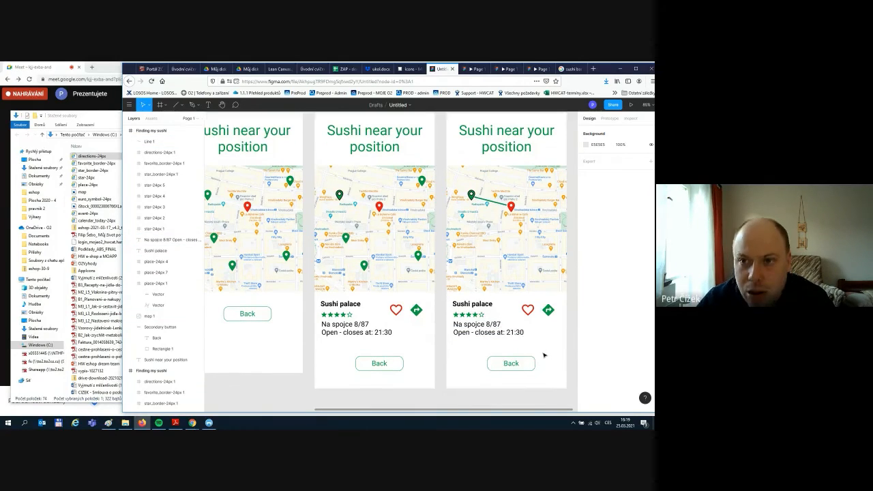
- Glance at the sushi bar results, then open Google Maps in a new tab
left_click(560, 71)
scroll(272, 167, "up", 5)
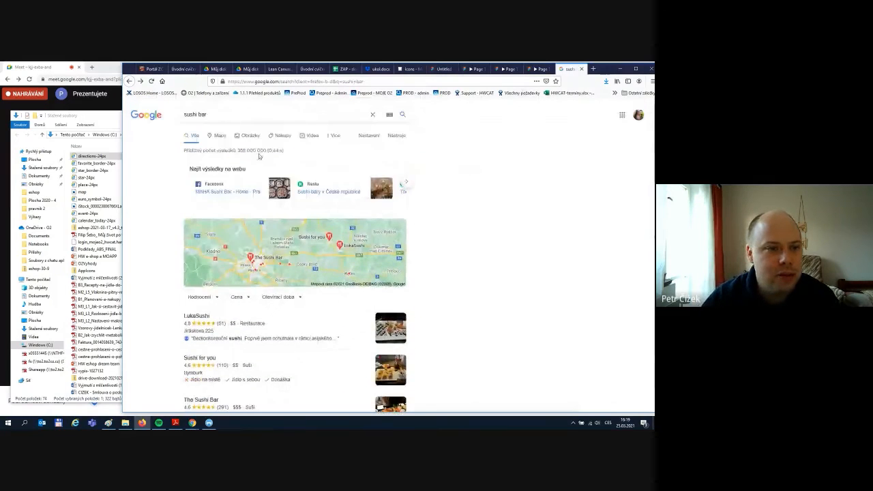
left_click(130, 83)
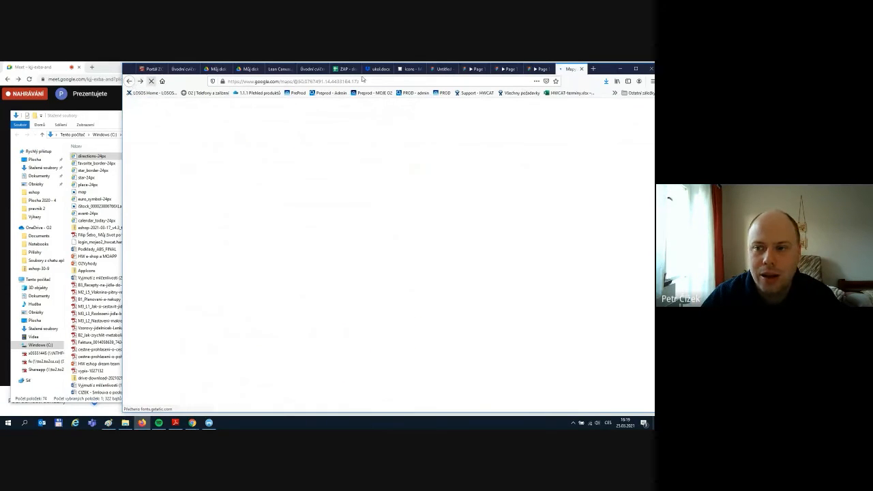
left_click(593, 69)
type("goo")
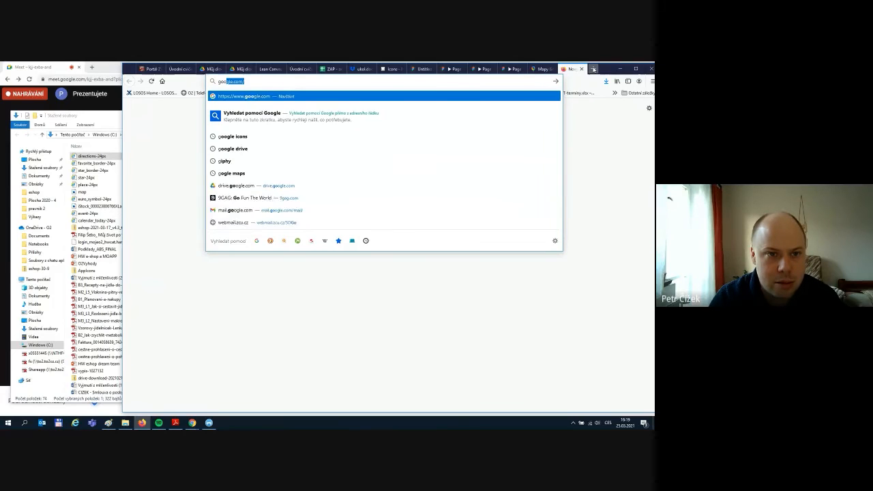
type("gle maps")
key("Return")
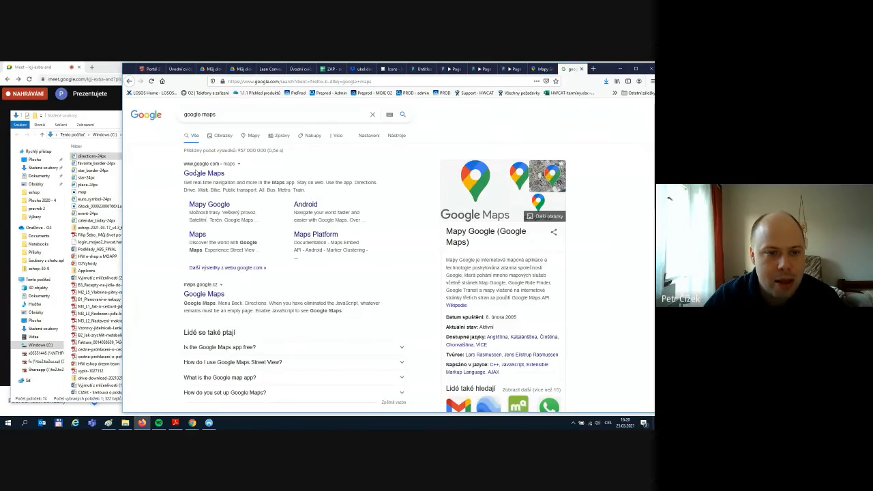
left_click(202, 175)
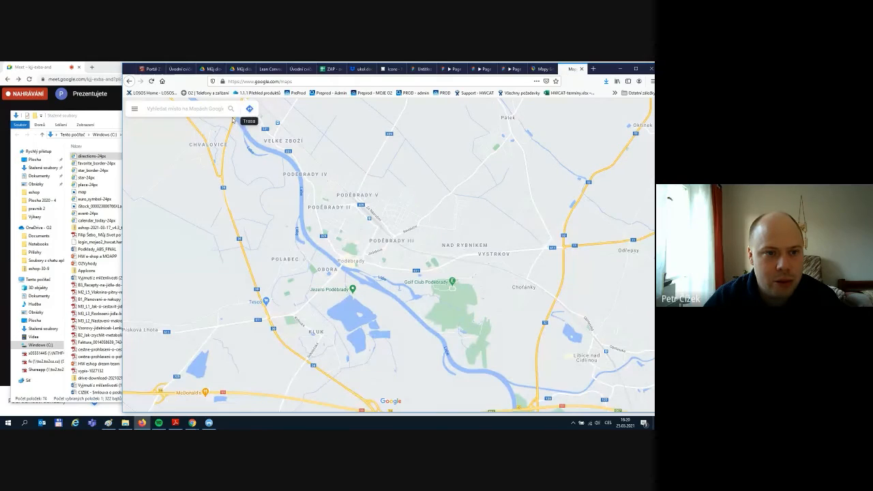
- Get walking directions from Rečkova to Ohrada, Prague 3 (4 min, 350 m), then return to Figma
left_click(250, 108)
type("reč")
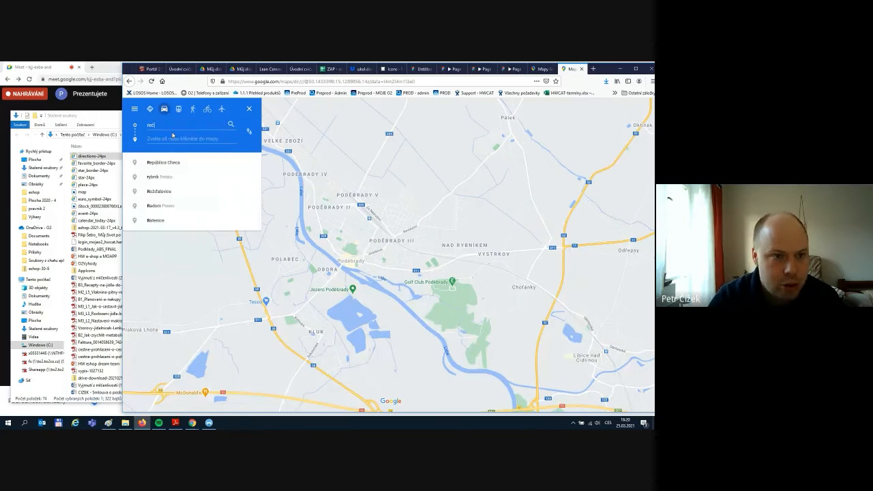
type("ková")
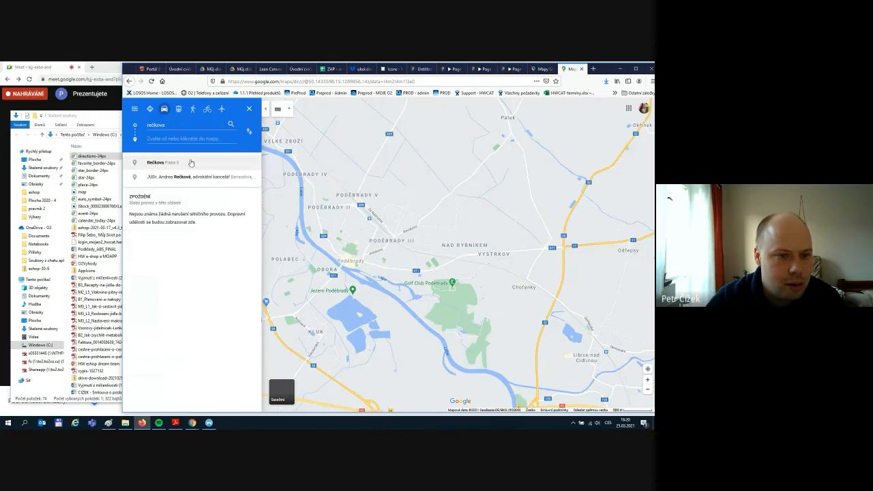
left_click(185, 163)
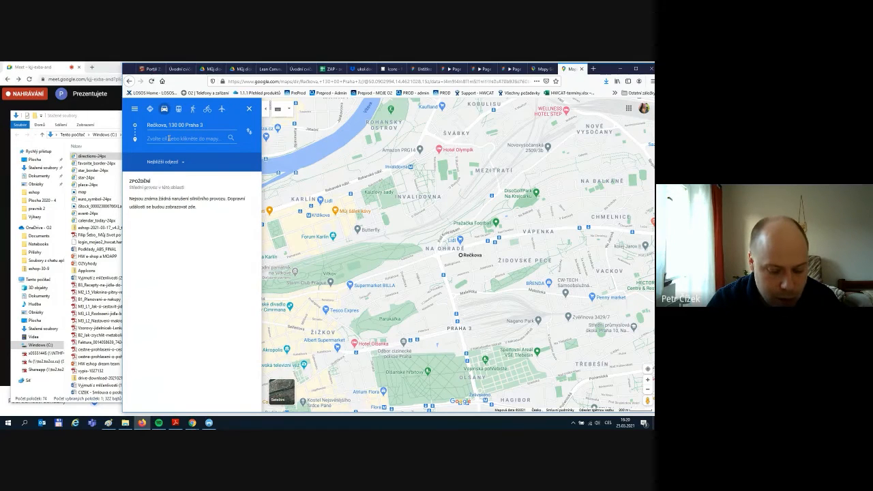
type("ohrada")
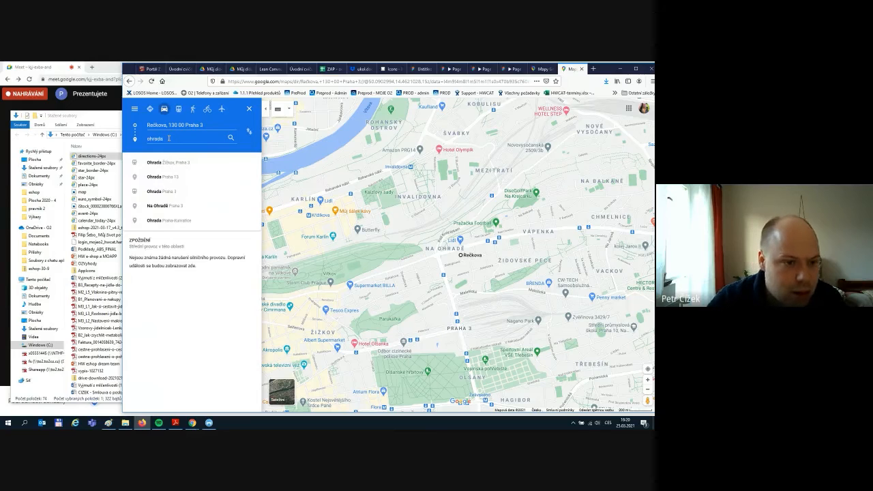
left_click(166, 163)
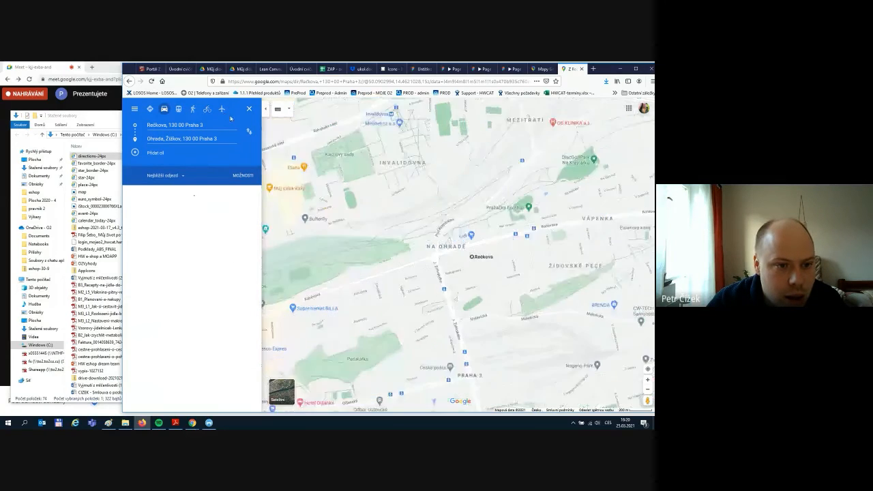
left_click(192, 109)
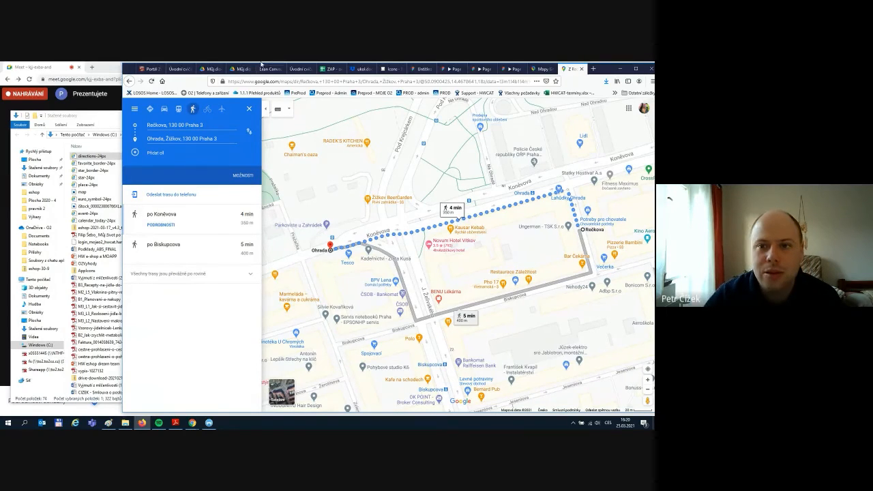
left_click(420, 69)
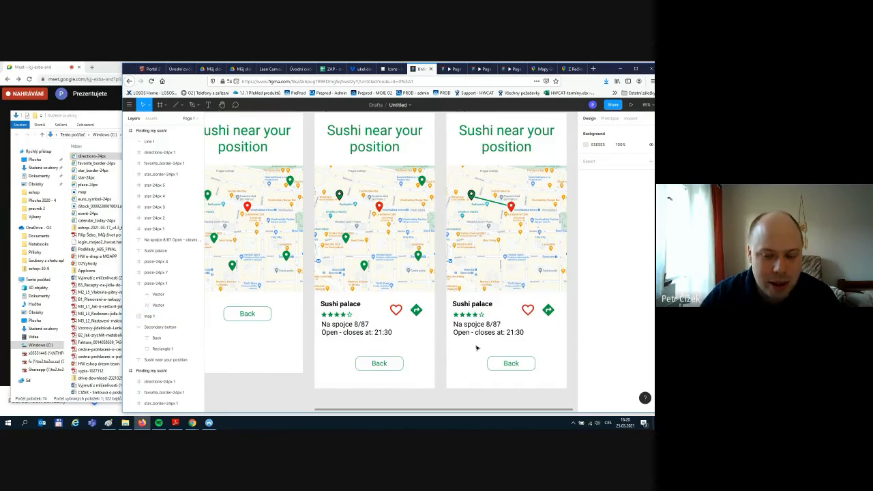
- Marquee-select all five rating stars on the third Sushi palace card
scroll(482, 342, "down", 1)
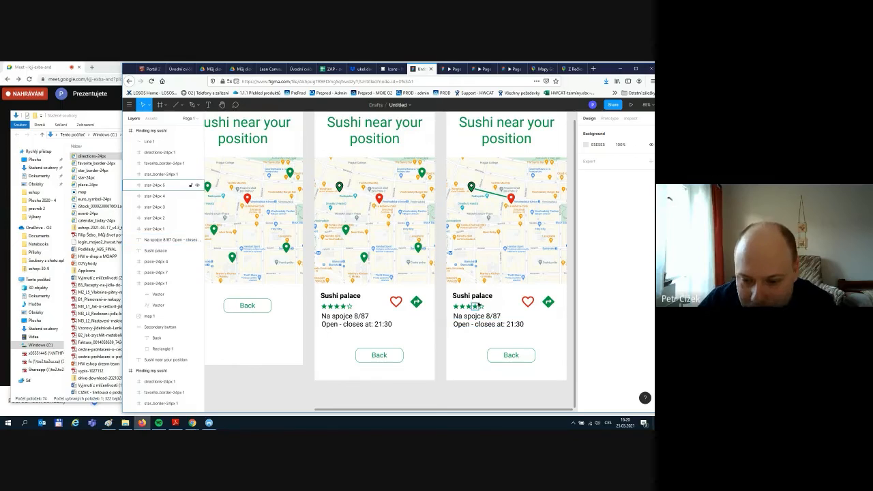
left_click(455, 307)
left_click(495, 310)
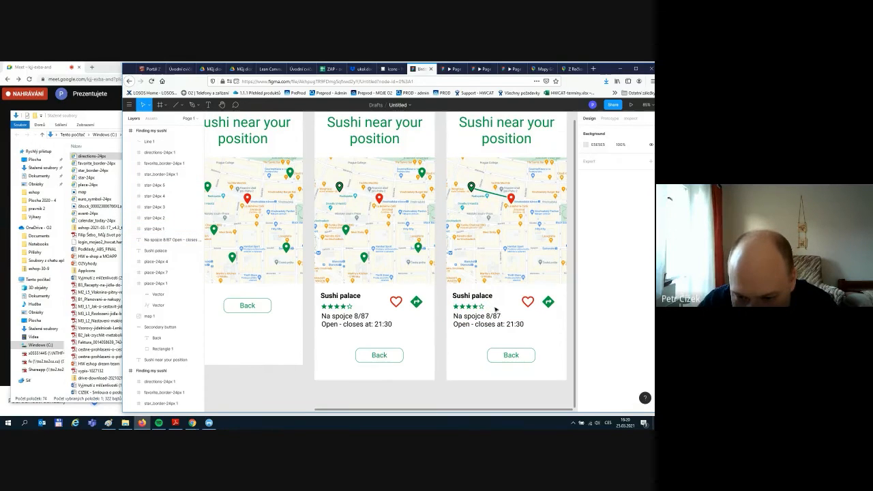
left_click_drag(467, 308, 450, 302)
- Delete the third card's rating stars, then undo to bring them back
key("Delete")
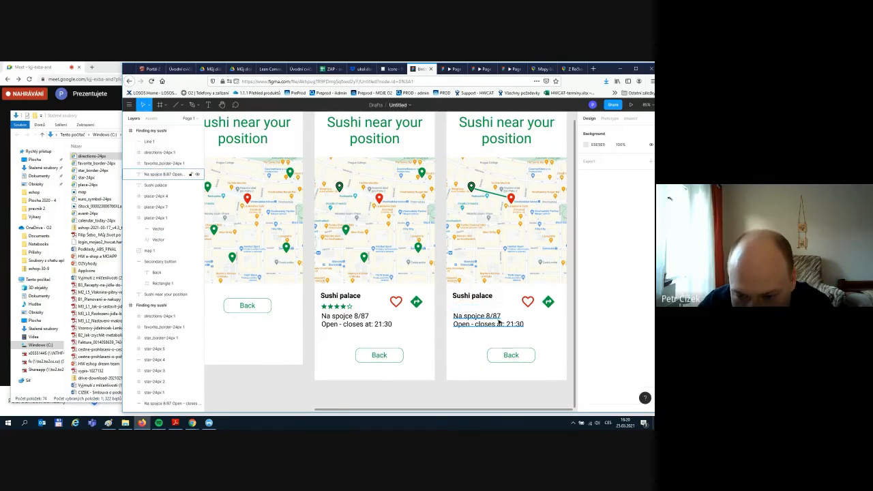
left_click_drag(540, 339, 452, 312)
left_click(535, 326)
left_click(494, 318)
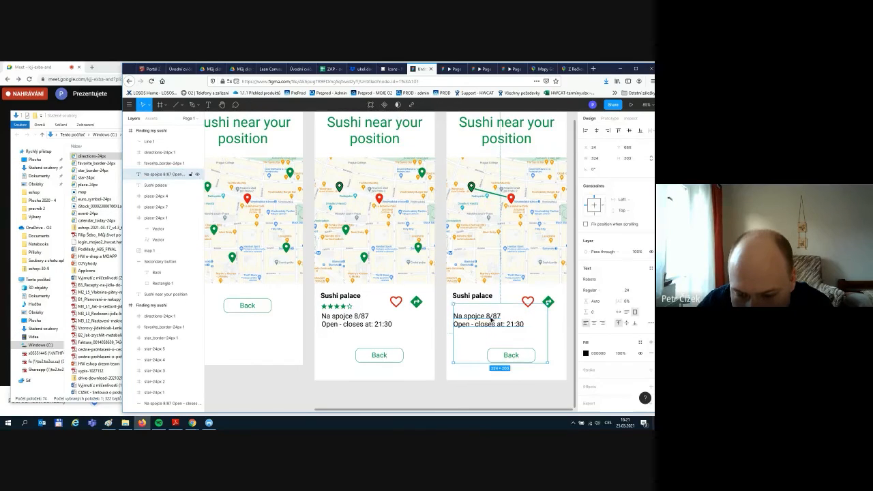
key("ctrl+z")
key("ctrl+z")
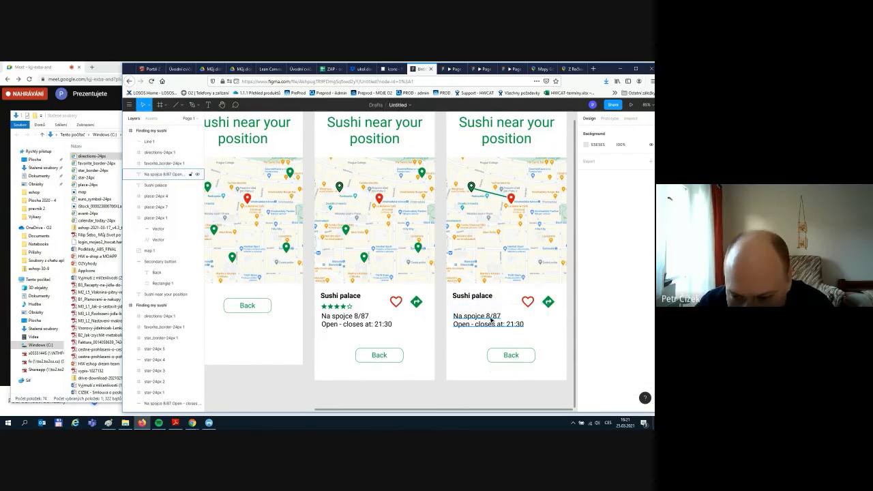
key("ctrl+z")
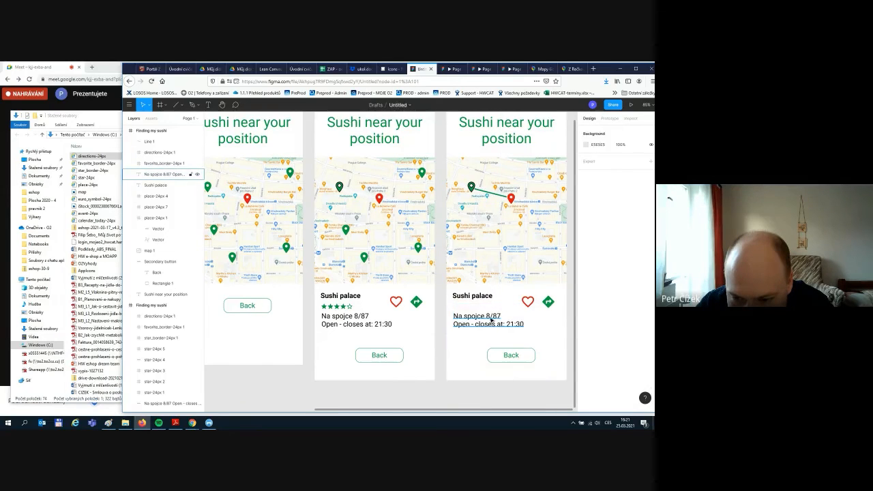
key("ctrl+z")
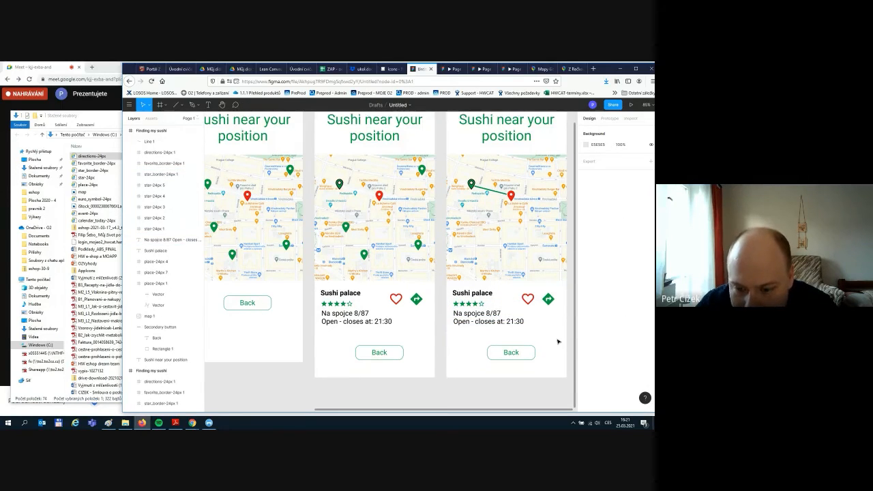
scroll(558, 342, "down", 5)
scroll(530, 274, "up", 8)
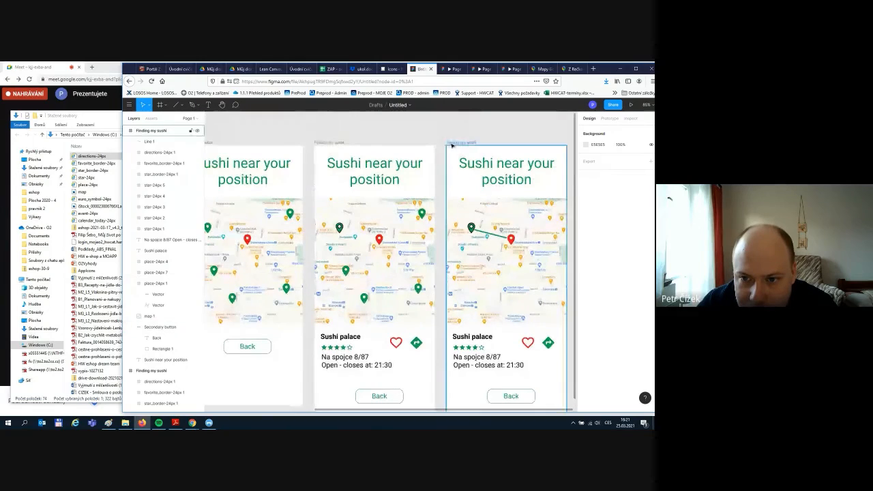
- Make the third frame taller (949 to 1222) and shift its card contents down about 41 px
left_click(452, 145)
scroll(492, 307, "down", 3)
left_click_drag(478, 274, 478, 352)
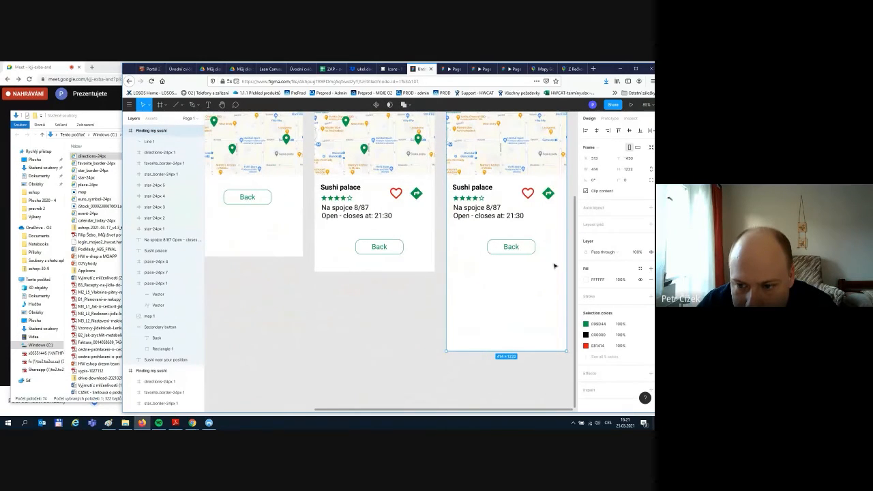
left_click_drag(556, 266, 477, 188)
left_click(471, 194)
left_click(523, 218)
- Delete the green directions icon and move the red heart up beside the 'Sushi palace' title
left_click_drag(524, 216, 554, 235)
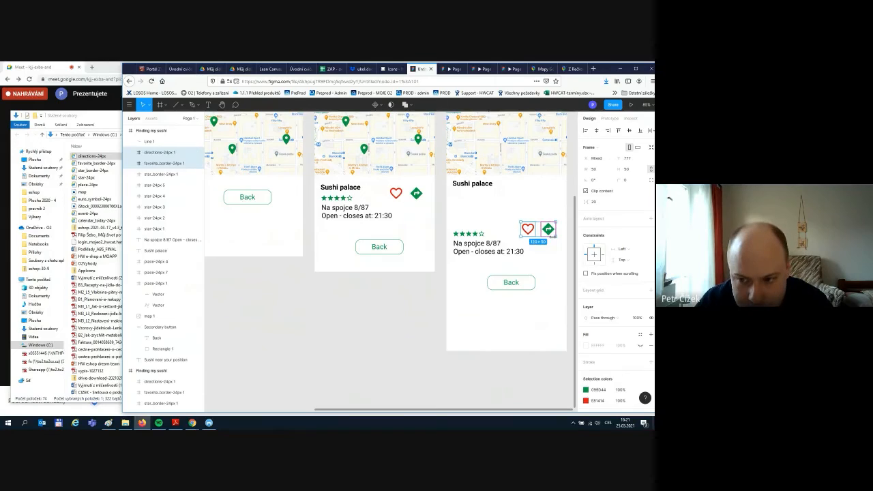
left_click(557, 252)
left_click(548, 229)
key("Delete")
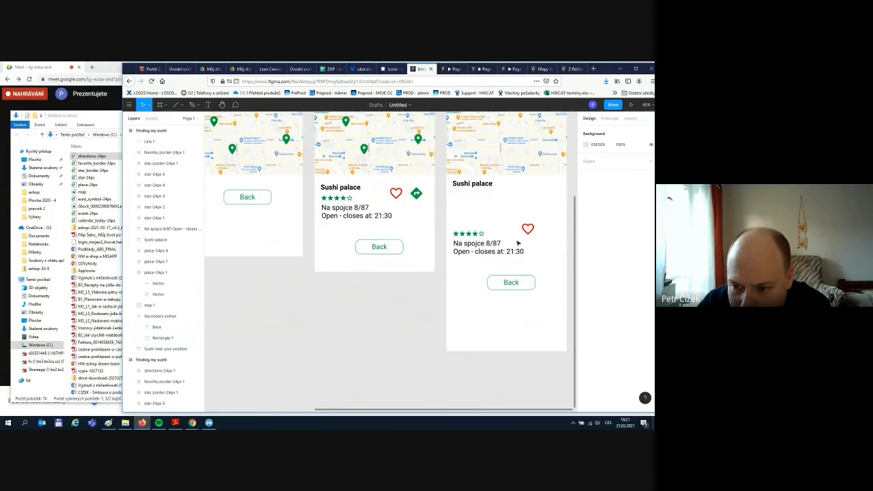
left_click_drag(527, 232, 543, 188)
left_click(569, 224)
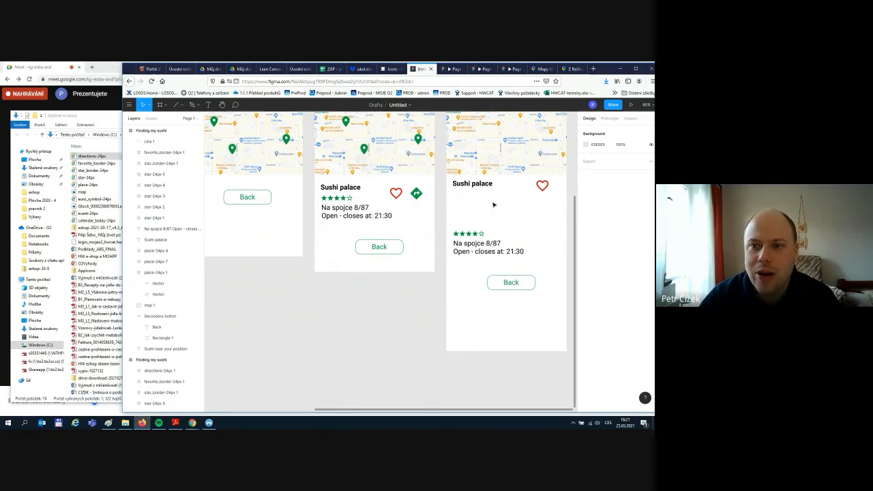
- Download the directions_run runner icon as directions_run-24px.svg from Material Design Icons, then return to Figma
left_click(383, 71)
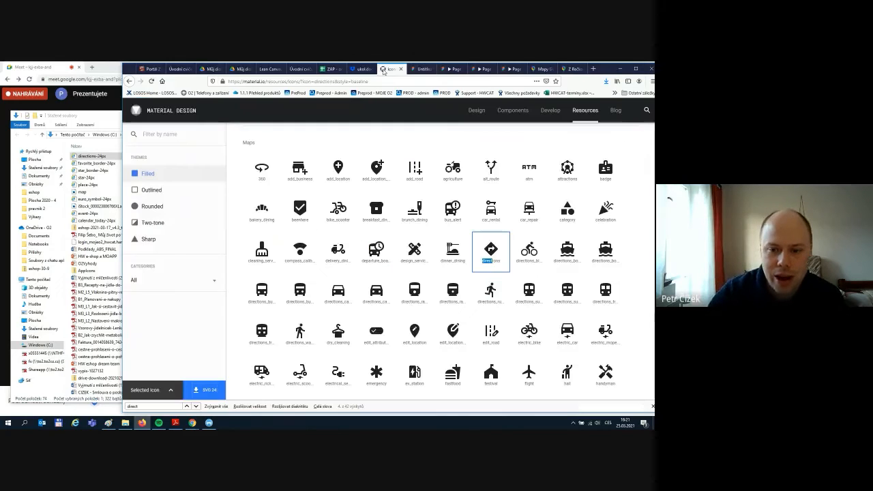
type("pede")
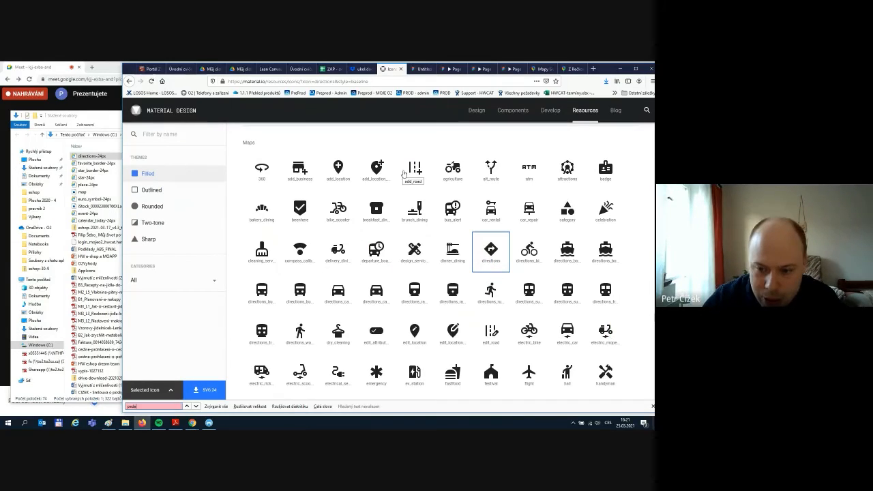
left_click(491, 291)
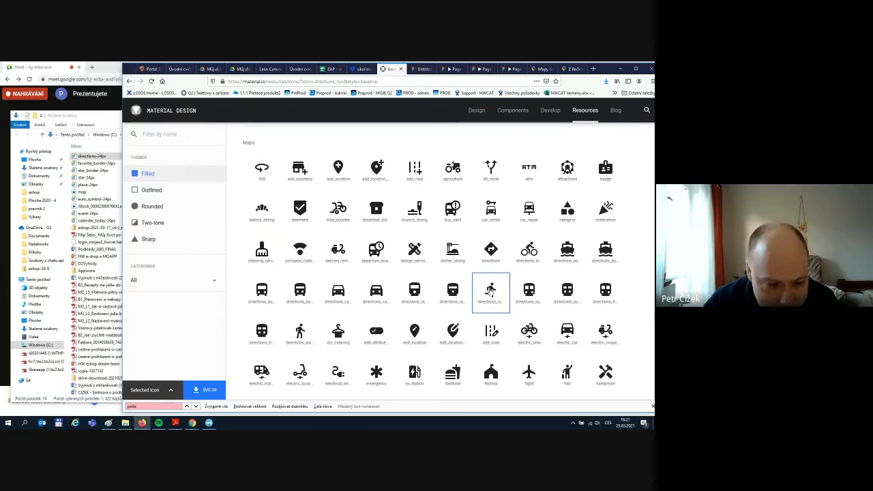
left_click(203, 390)
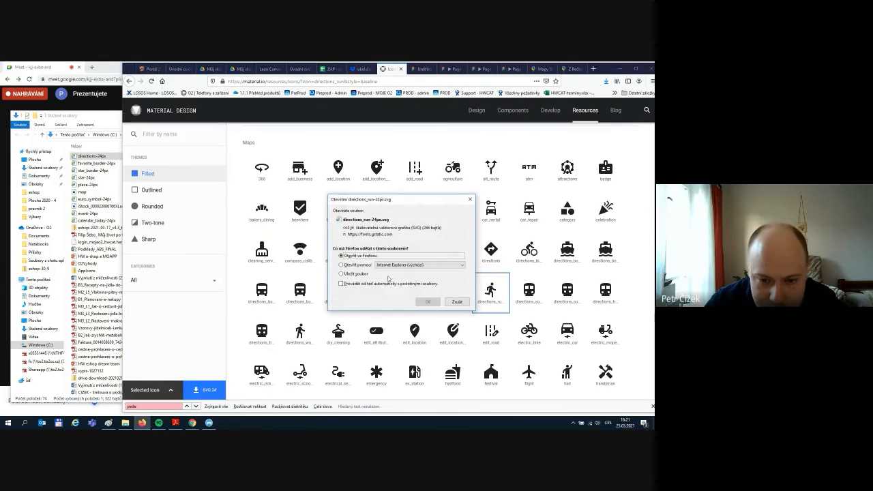
left_click(424, 302)
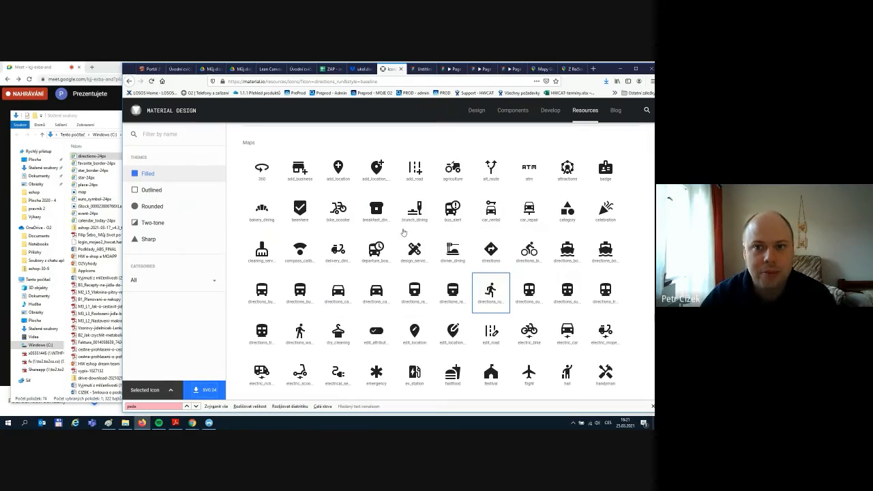
left_click(423, 72)
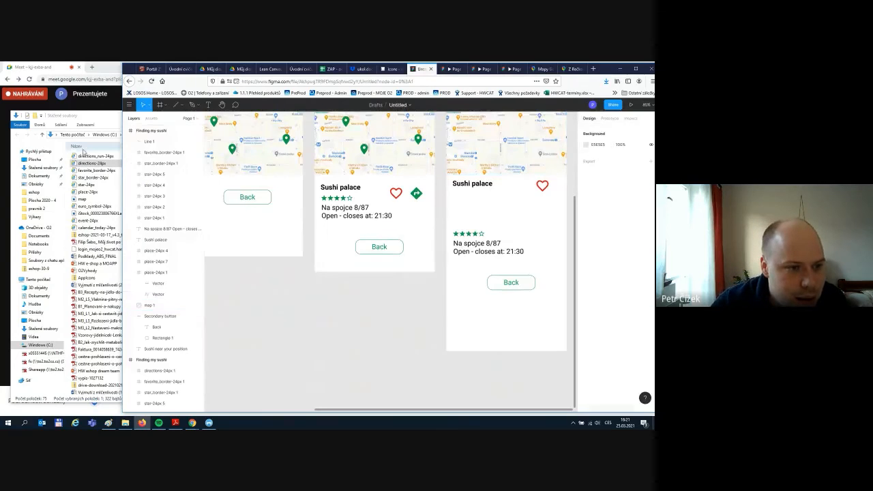
- Drop the directions_run-24px runner icon into the third Sushi palace detail card
left_click(88, 157)
left_click_drag(88, 157, 469, 205)
left_click(502, 211)
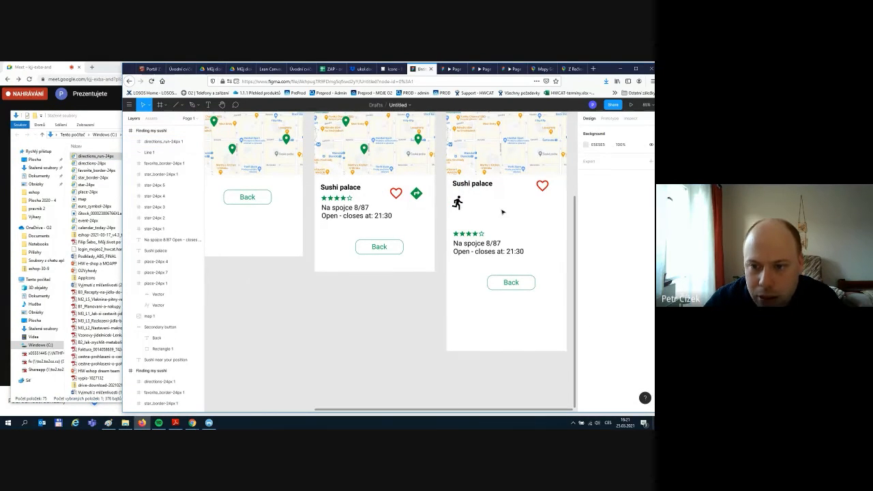
left_click(575, 69)
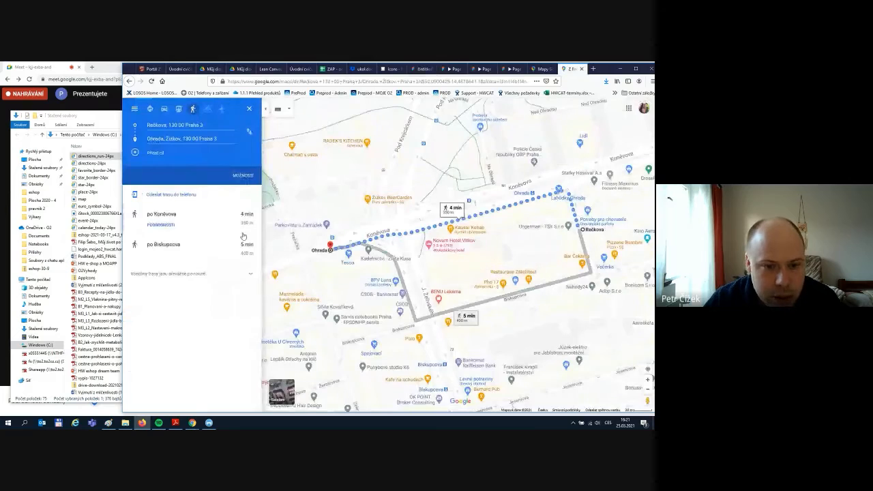
left_click(419, 69)
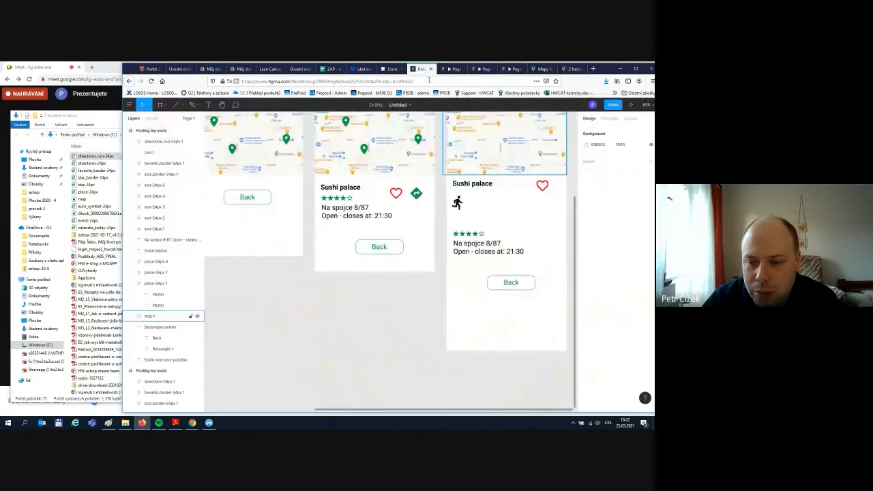
- Add the text '4 min (350 m)' beside the runner icon
left_click(208, 104)
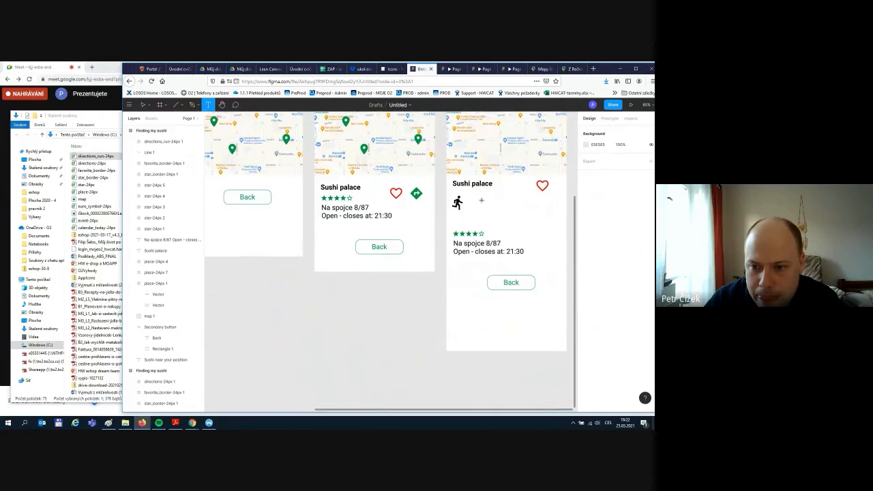
left_click_drag(474, 199, 536, 211)
type("4")
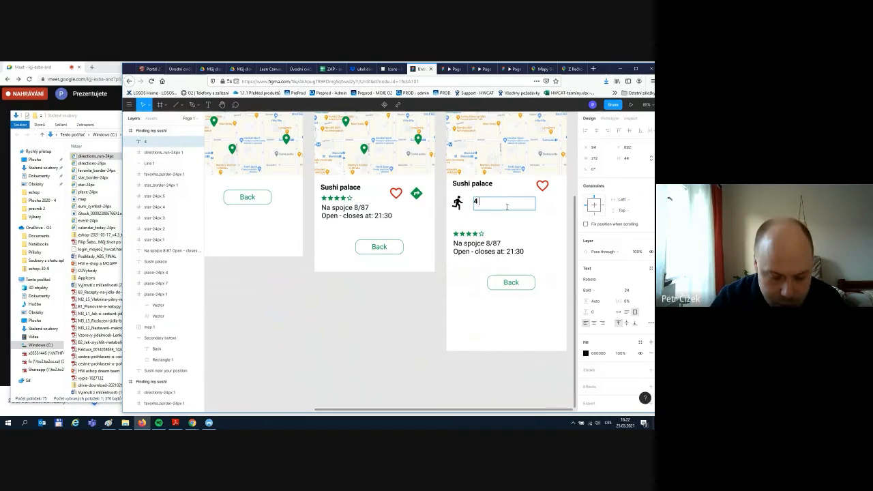
type(" min ")
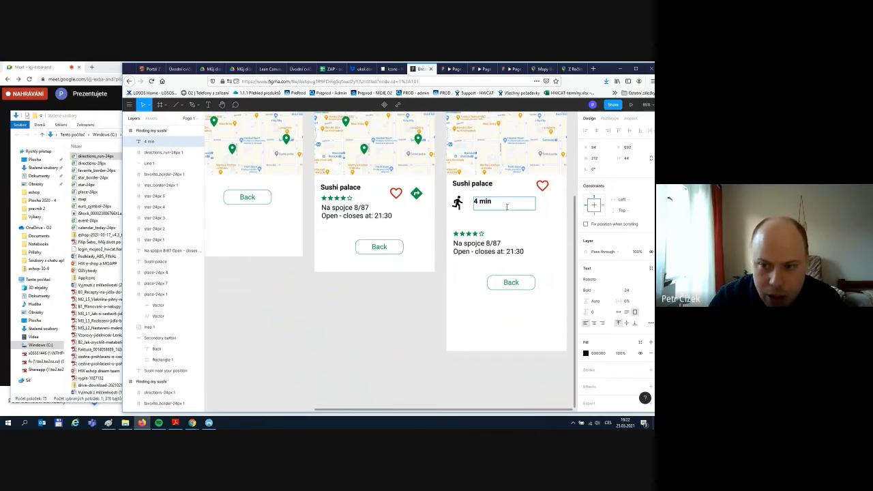
type("()")
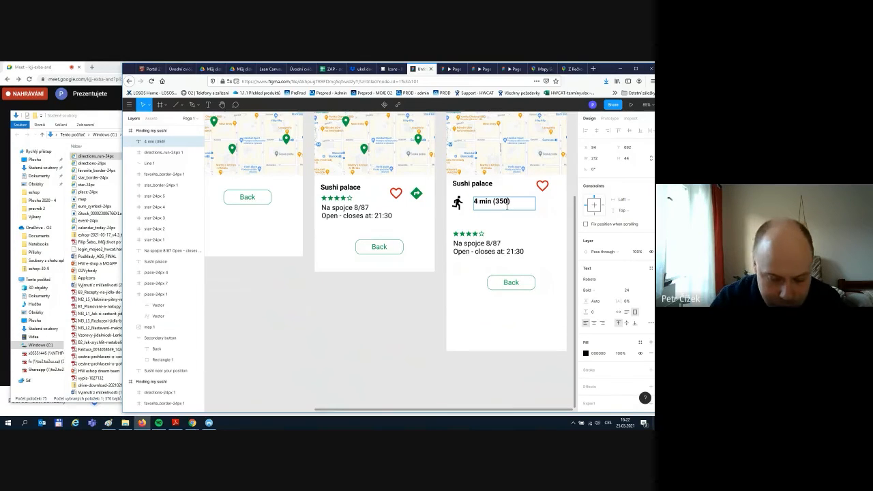
type("350 m")
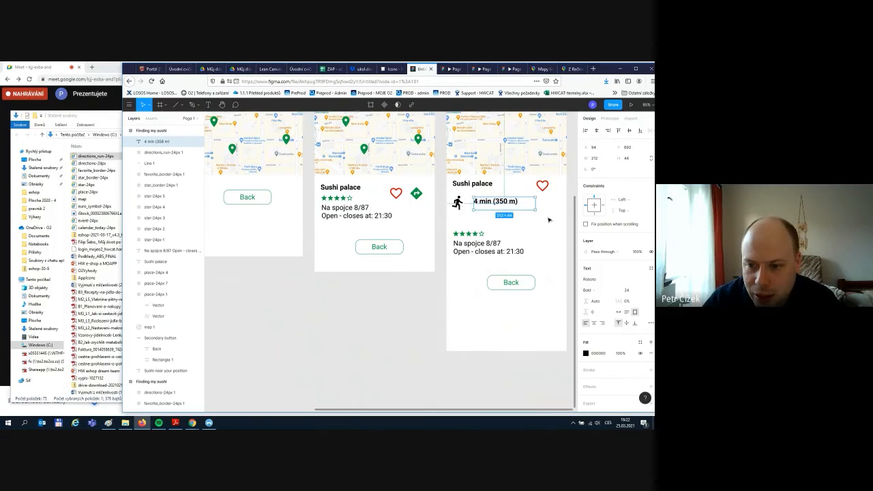
left_click(548, 221)
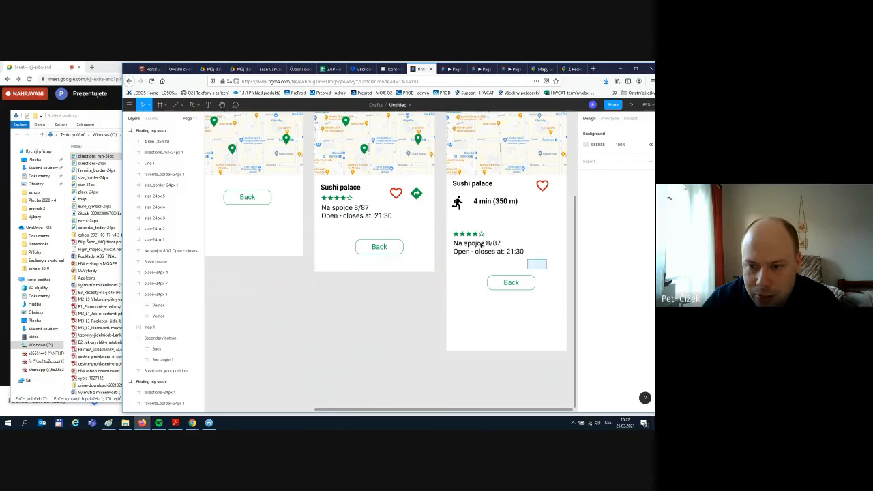
- Move the rating, address and Back button up beneath the walking info
left_click_drag(547, 274, 453, 230)
mouse_move(510, 274)
left_mouse_down()
mouse_move(517, 285)
mouse_move(518, 266)
left_mouse_up()
left_click(509, 270)
left_click(536, 299)
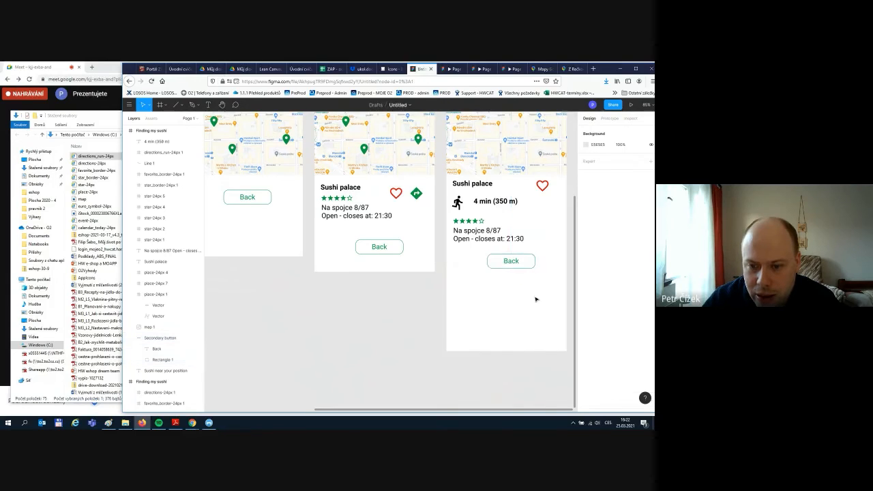
left_click(611, 118)
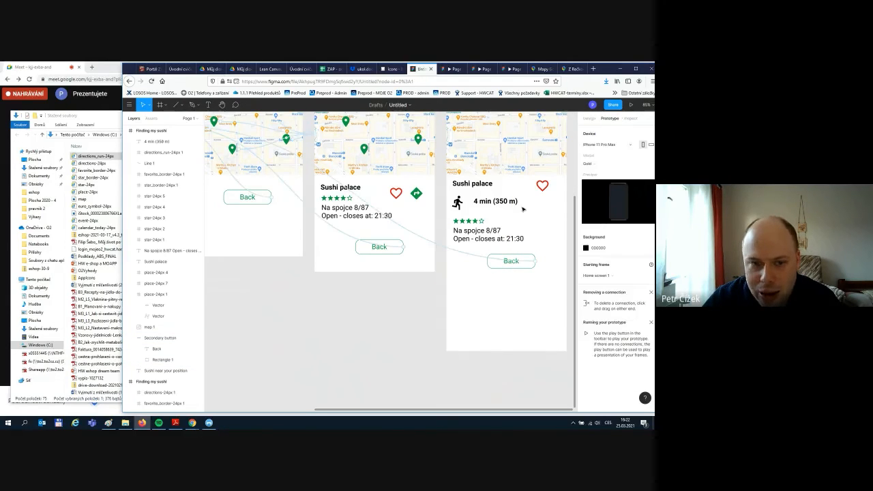
- Redirect the fourth screen's Back button connection to the third screen
scroll(381, 318, "down", 1)
scroll(380, 317, "down", 3)
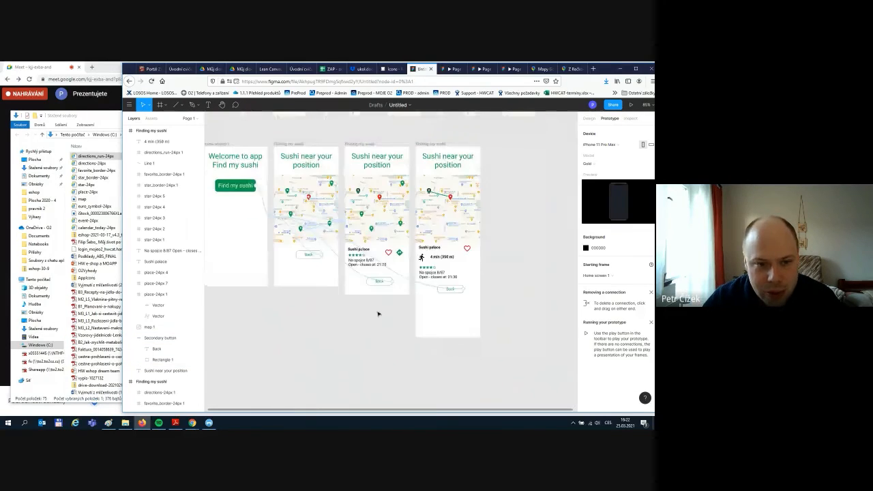
left_click(403, 277)
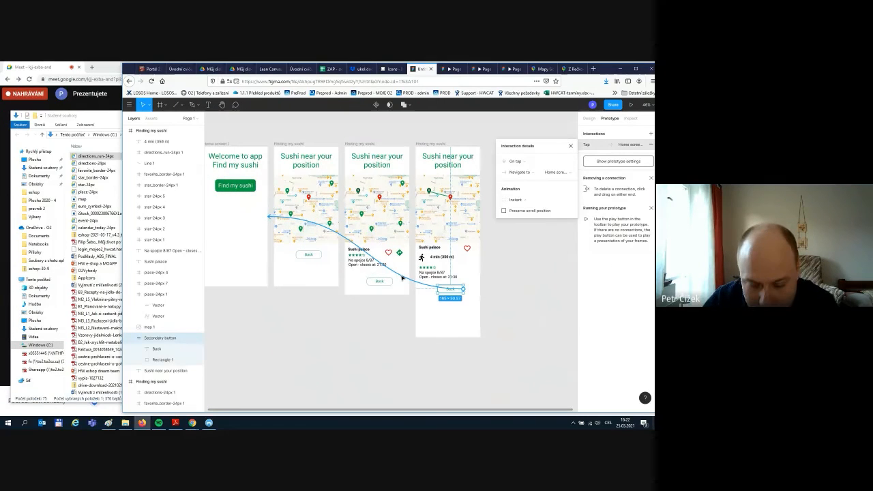
mouse_move(402, 278)
left_mouse_down()
mouse_move(398, 284)
mouse_move(390, 276)
left_mouse_up()
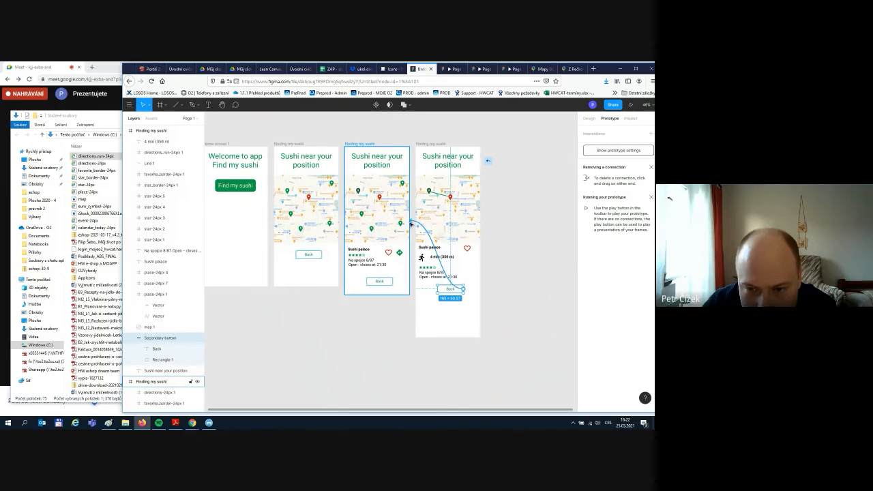
left_click_drag(412, 223, 413, 223)
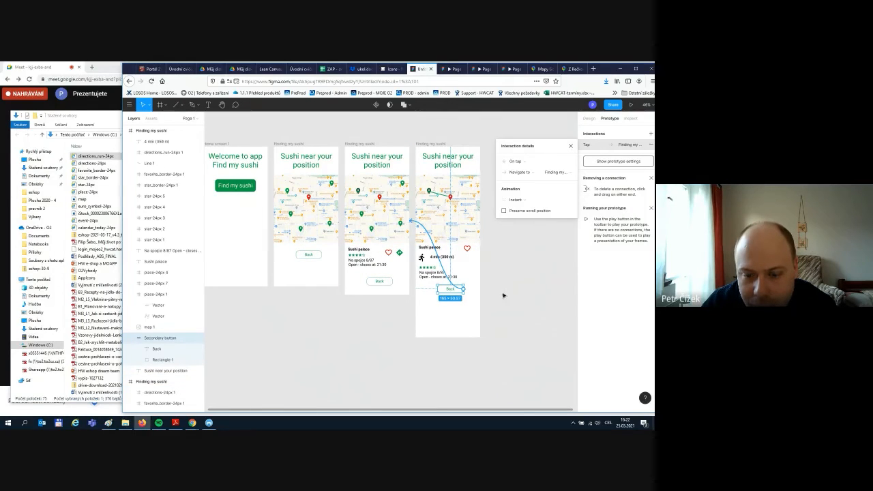
left_click(520, 293)
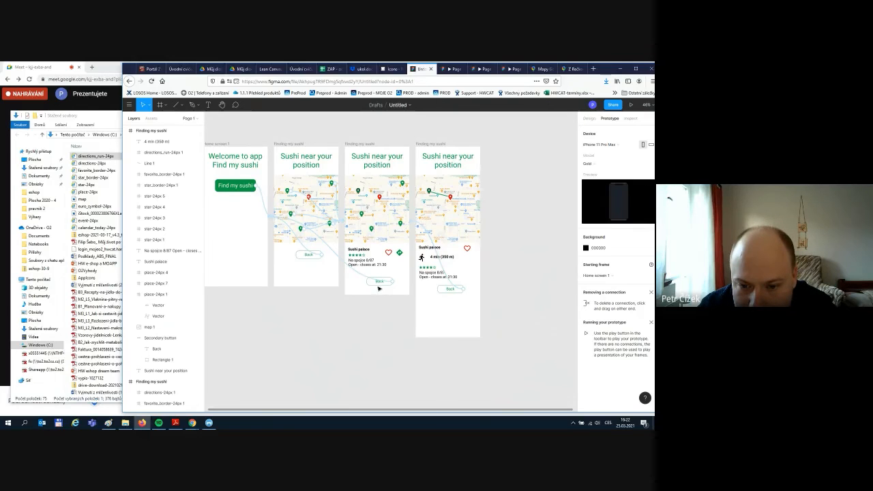
- Link the directions icon to the fourth screen, verify both connections, and start the prototype preview
left_click(401, 254)
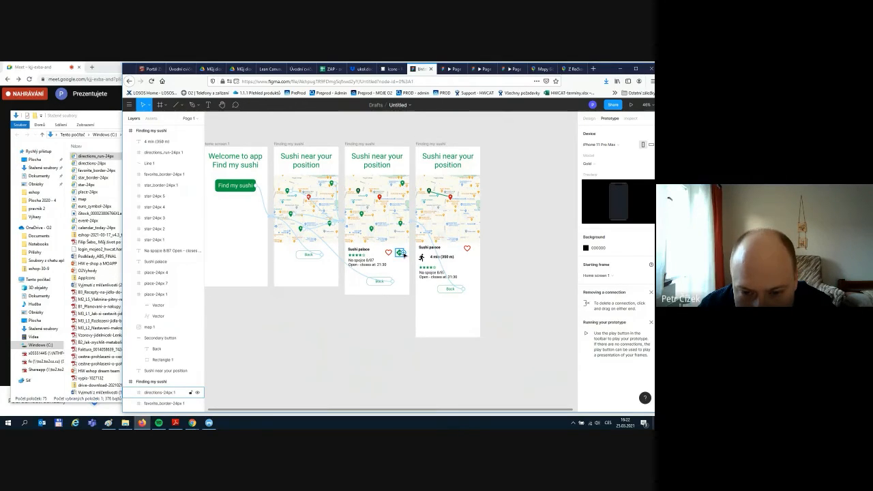
left_click_drag(404, 253, 420, 254)
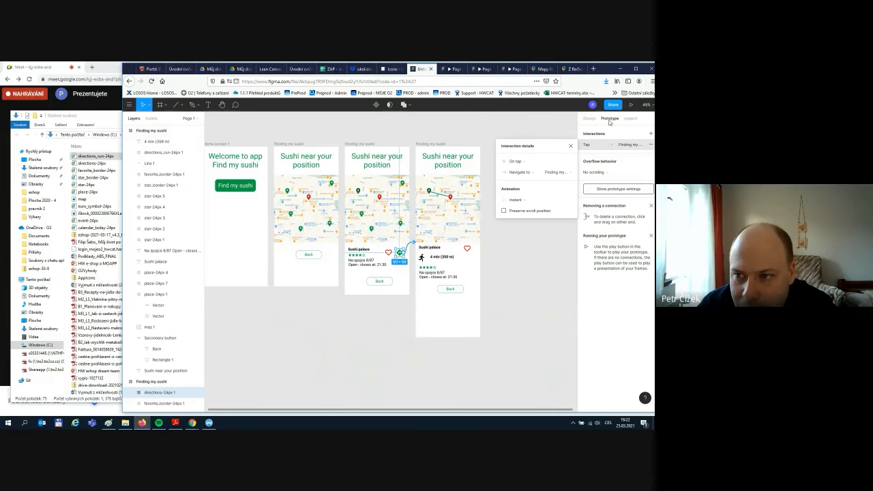
left_click(508, 277)
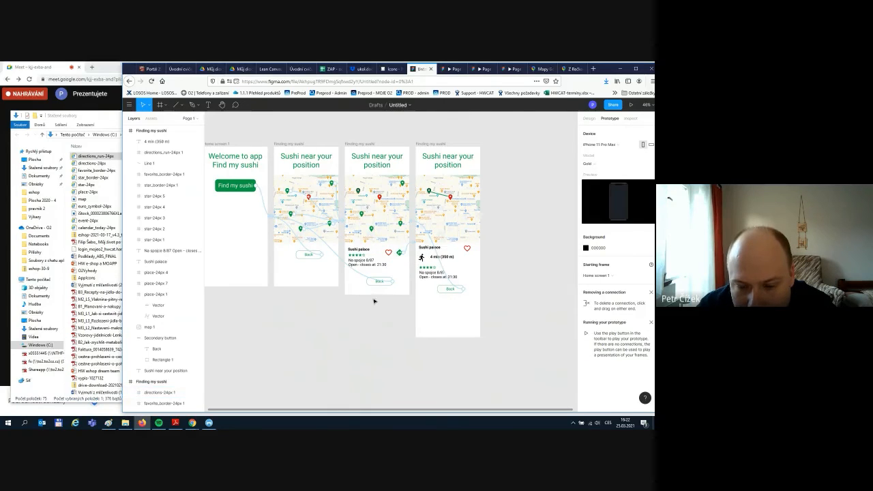
left_click(400, 252)
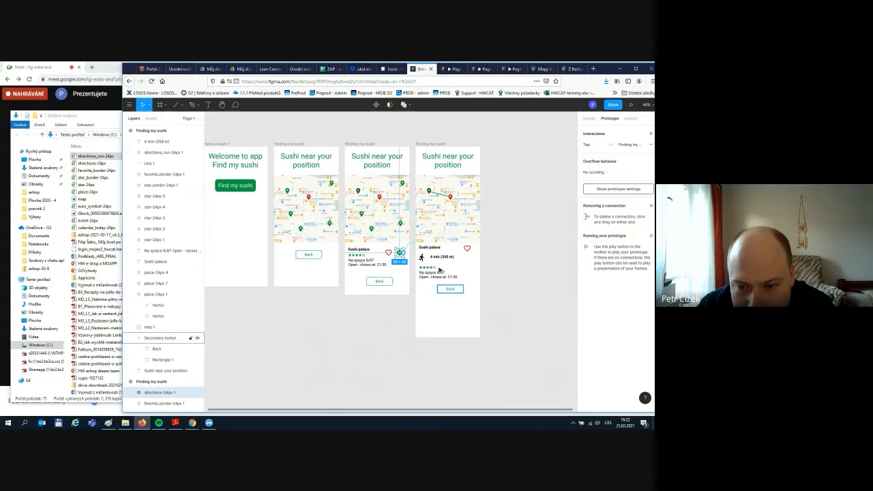
left_click(460, 292)
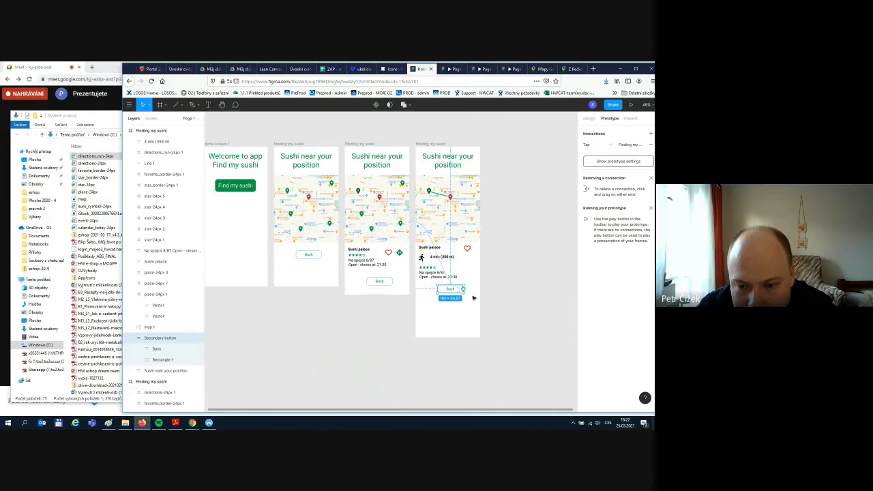
left_click(520, 234)
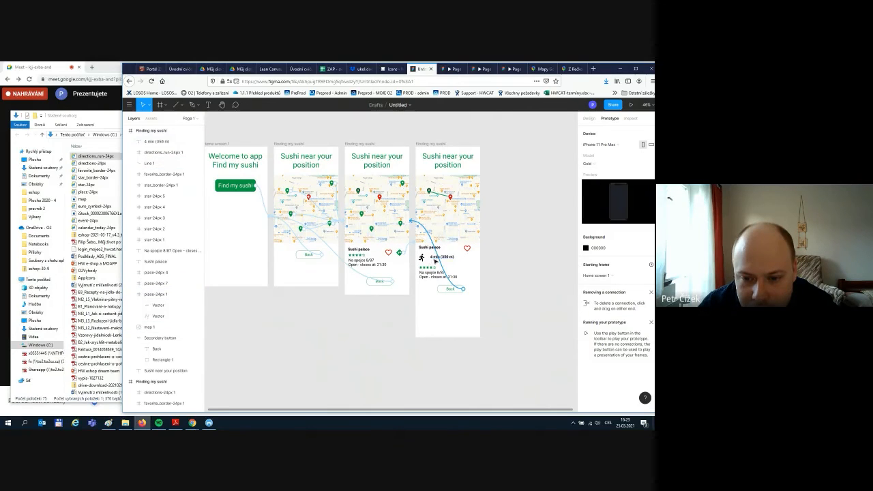
left_click(631, 104)
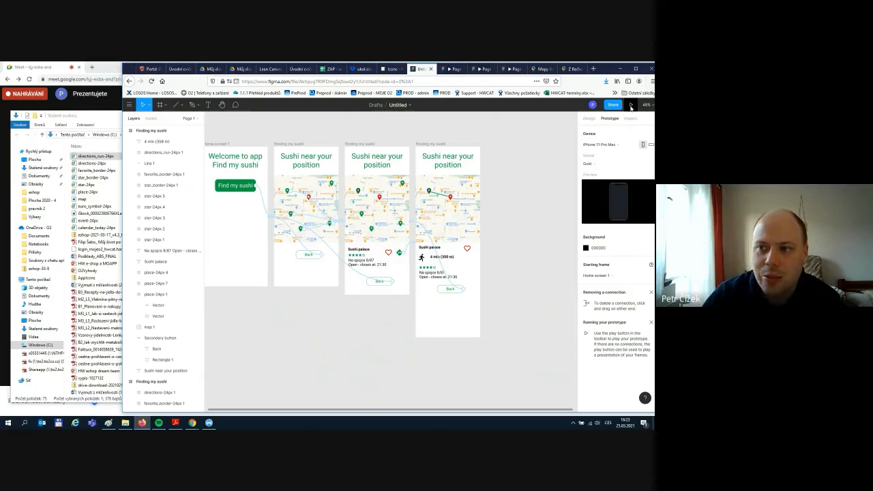
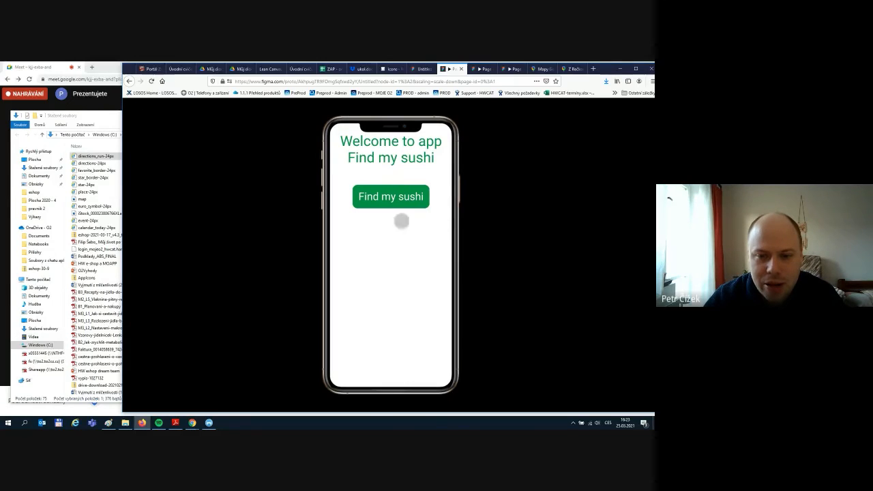
- Play through the prototype: nearby map, Sushi palace card, walking route, then back to welcome
left_click(380, 197)
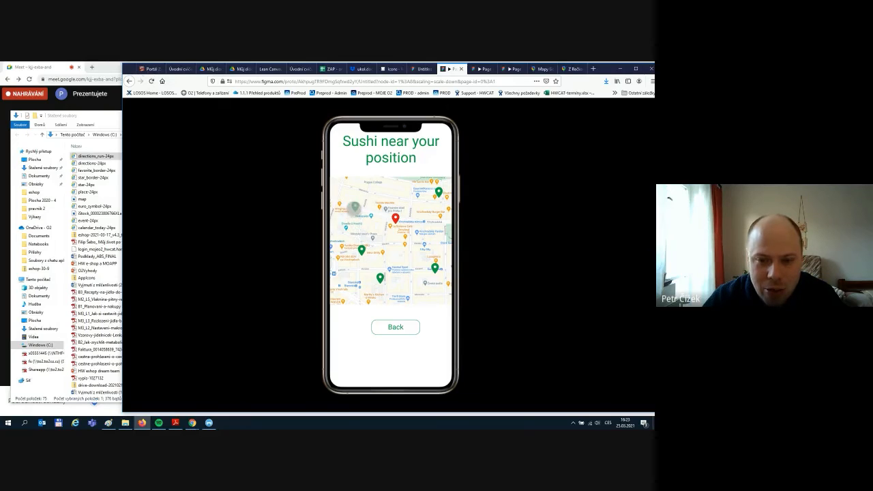
left_click(355, 206)
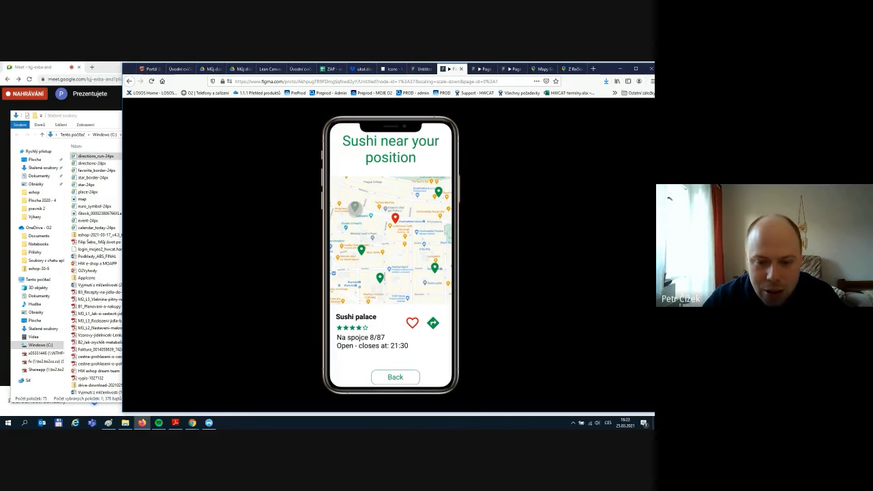
scroll(409, 302, "down", 1)
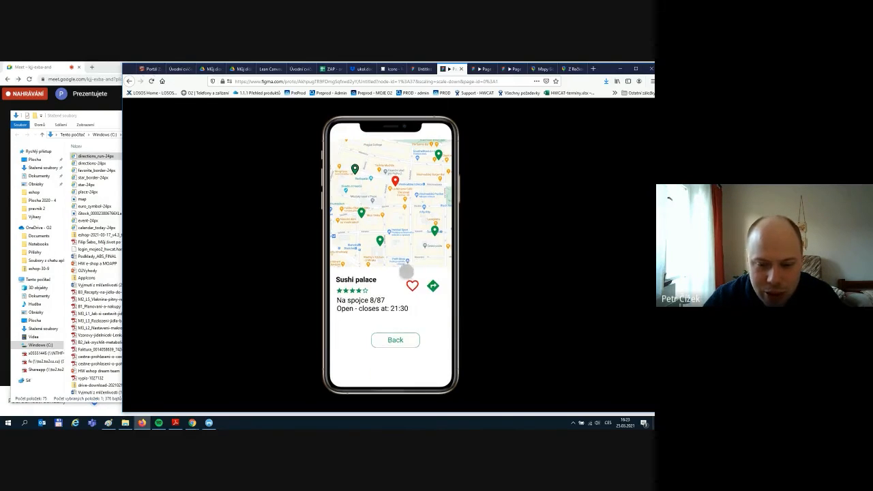
scroll(406, 271, "up", 1)
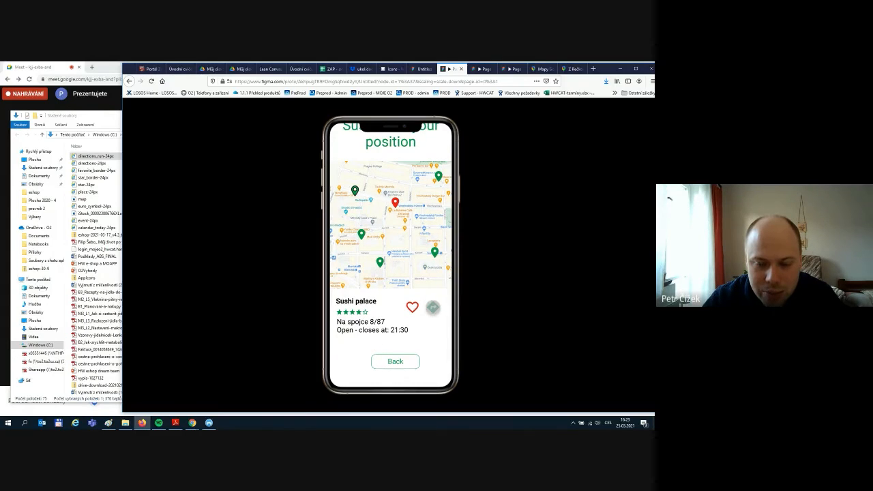
left_click(433, 307)
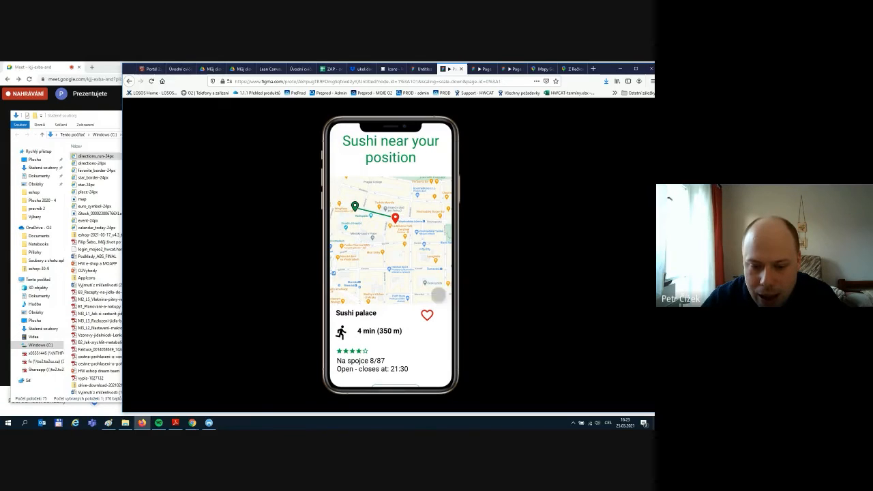
scroll(393, 339, "down", 2)
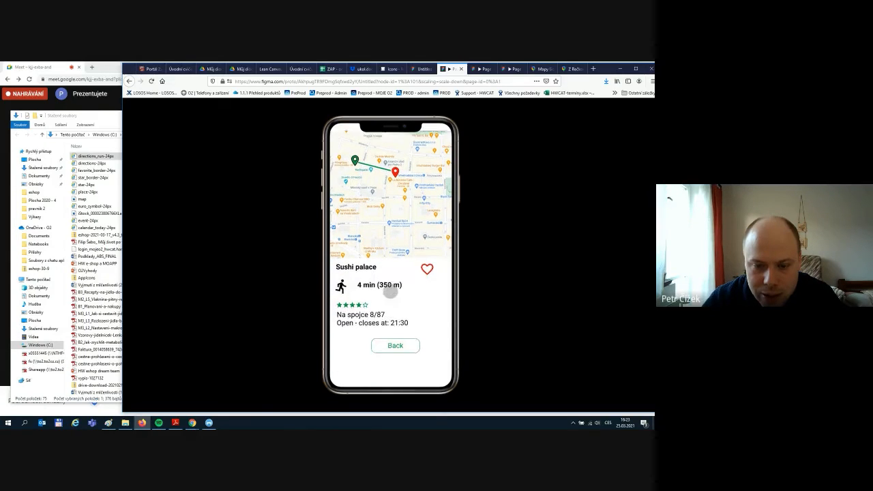
left_click_drag(390, 297, 389, 300)
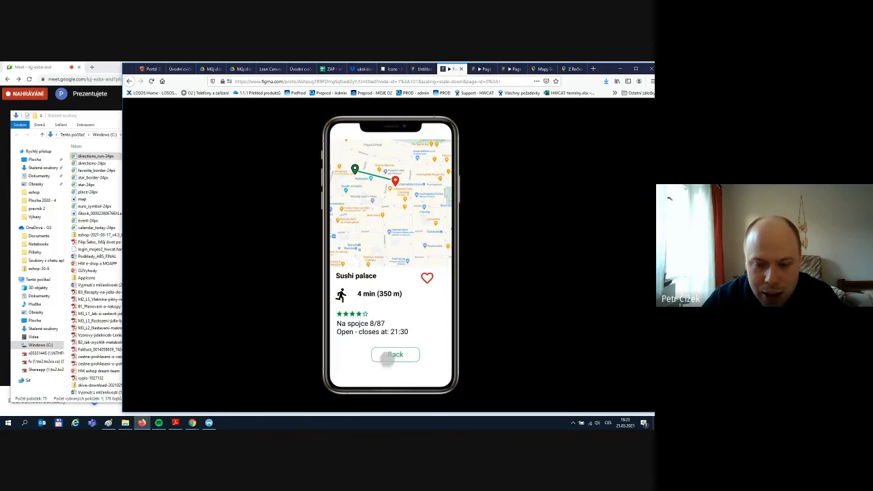
left_click(387, 358)
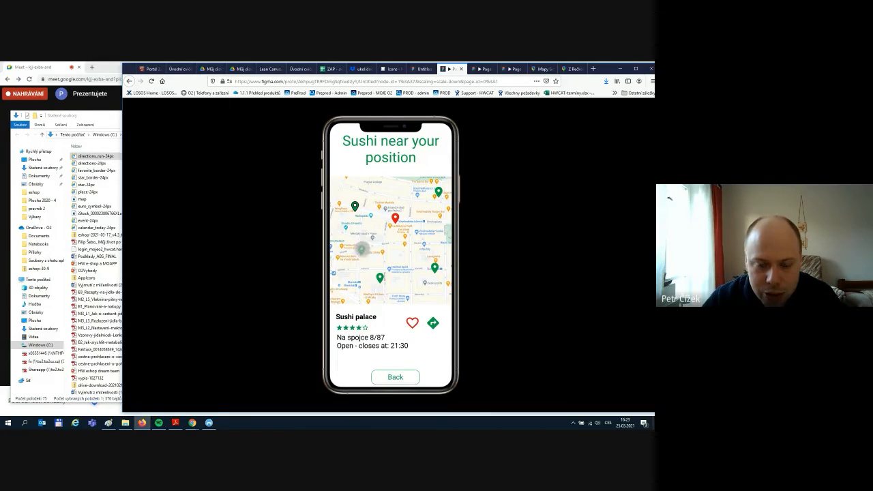
left_click(394, 378)
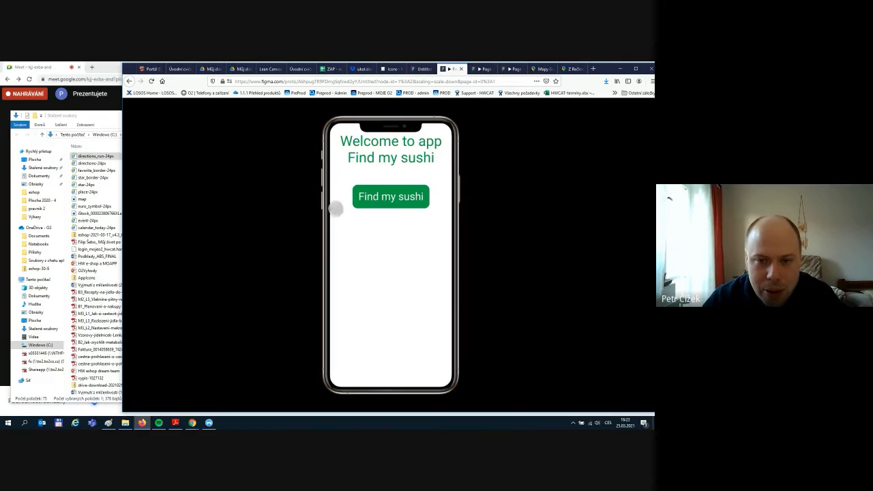
- Back in the design file, add an 'Open in Google maps' text label beside the heart
left_click(422, 69)
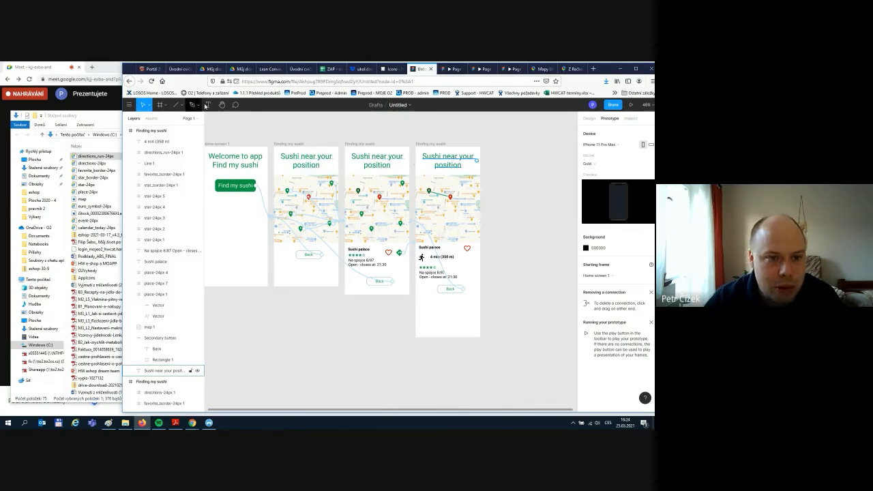
key("t")
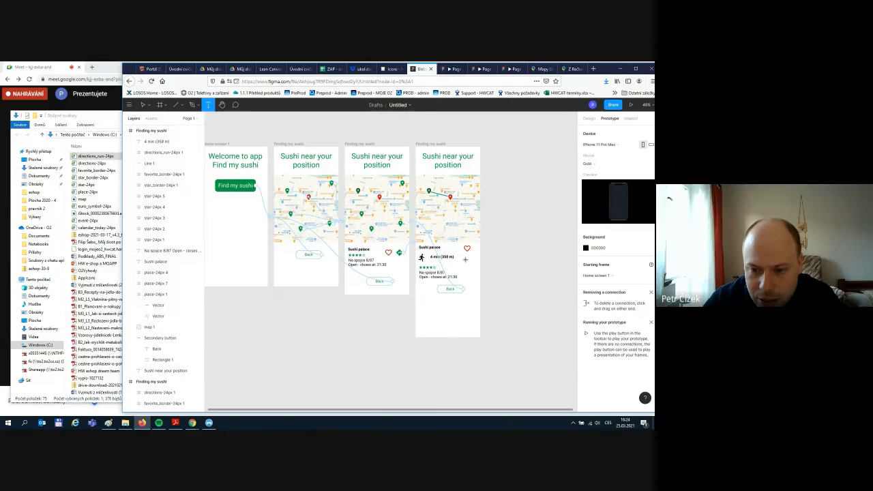
left_click(466, 257)
key("Escape")
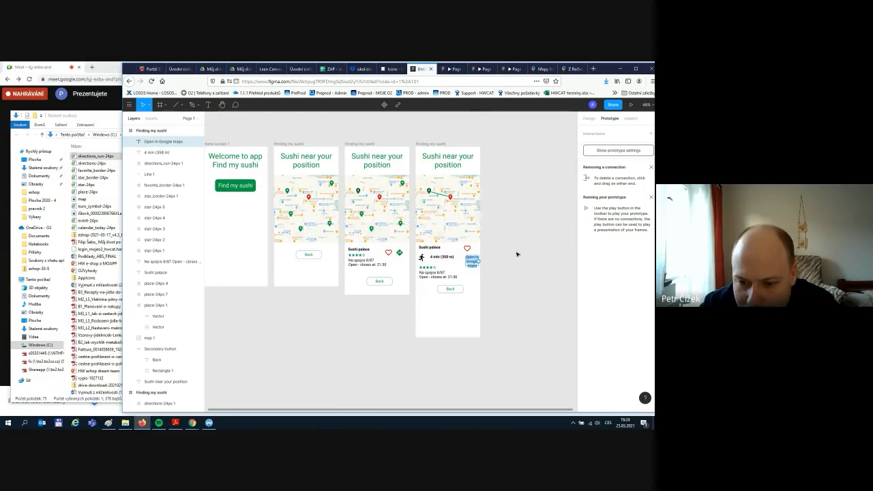
- Set the 'Open in Google maps' label to font size 14 and make its box 113 px wide
scroll(518, 234, "up", 5)
left_click(589, 118)
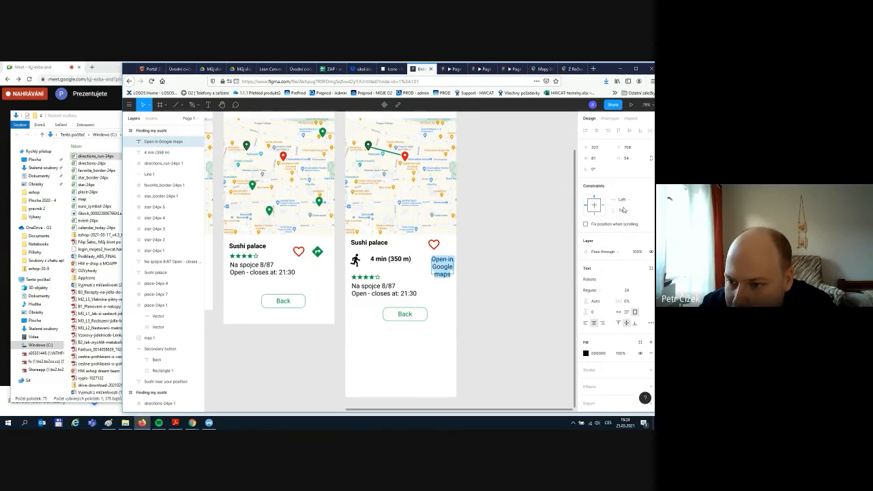
left_click(637, 290)
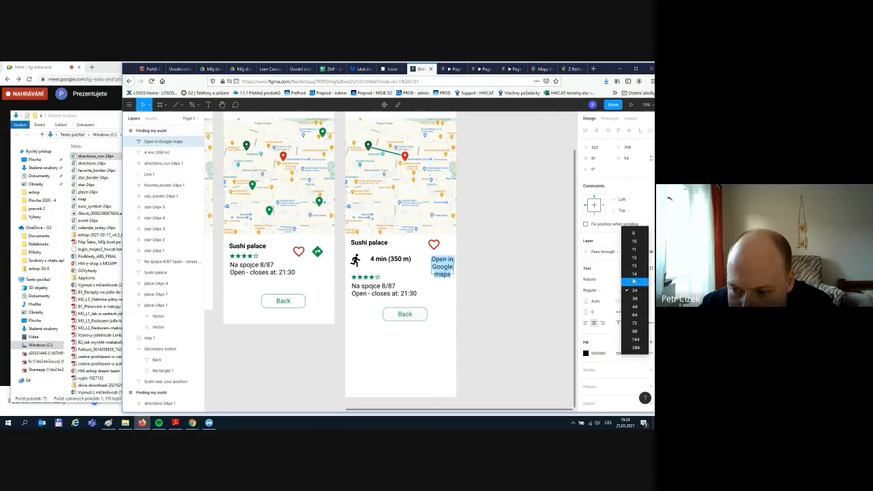
left_click(634, 273)
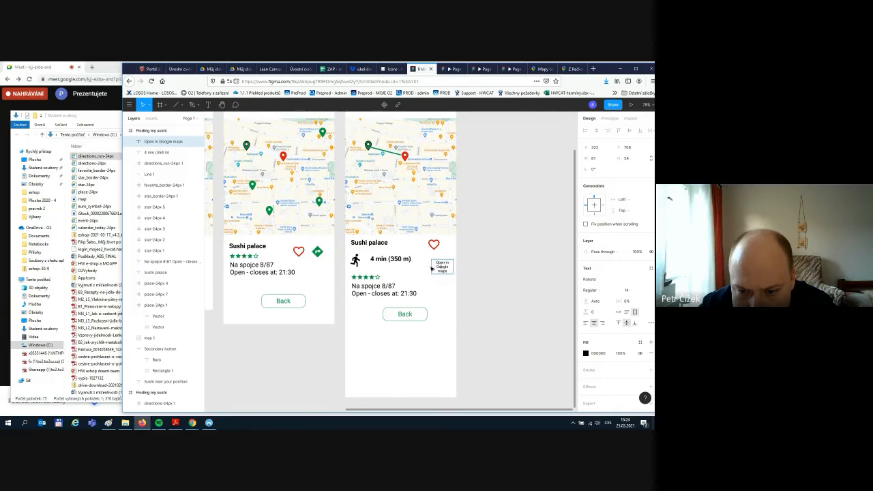
left_click(488, 291)
left_click_drag(426, 267, 445, 267)
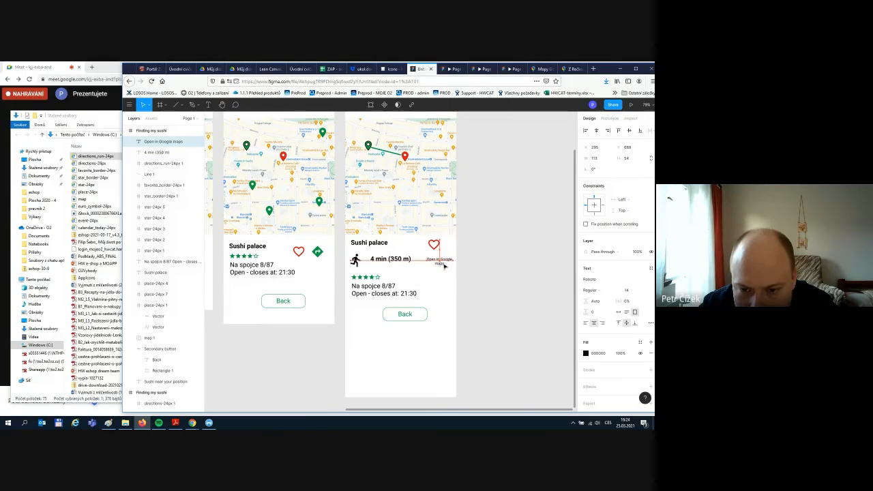
- Try a diamond gradient on the label's fill, revert to solid, and check the format and blend lists
left_click(585, 353)
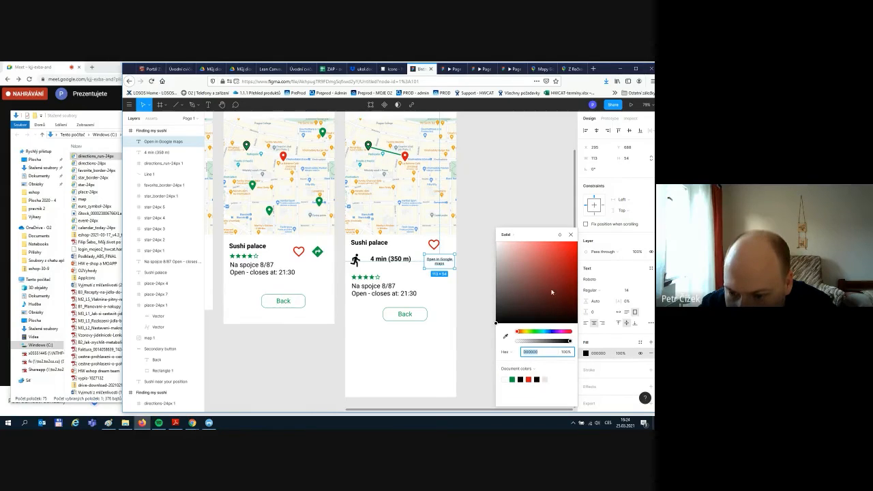
left_click(508, 235)
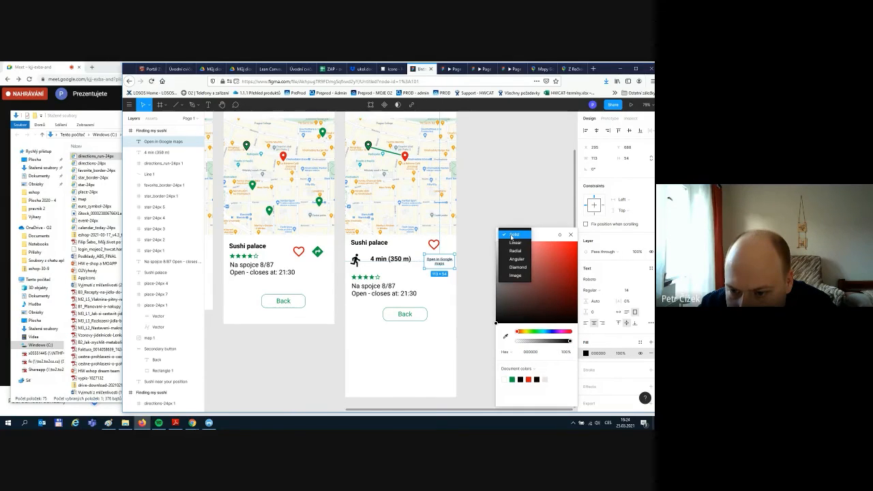
left_click(516, 267)
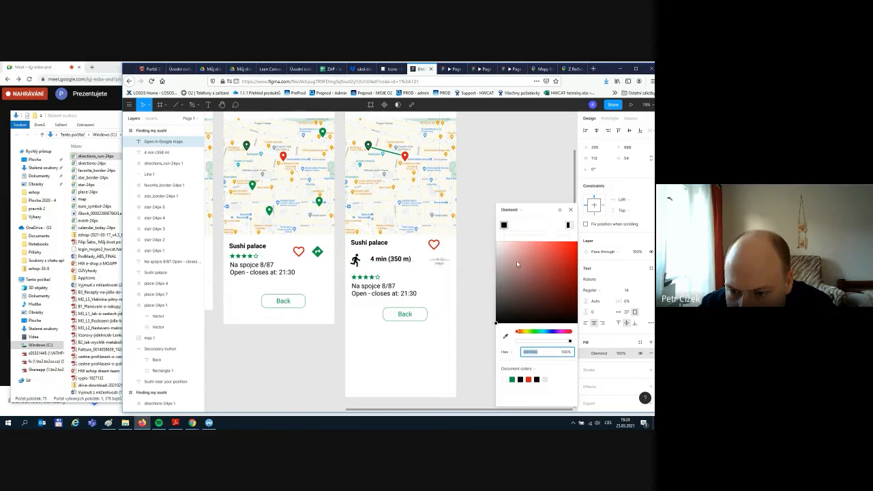
left_click(516, 212)
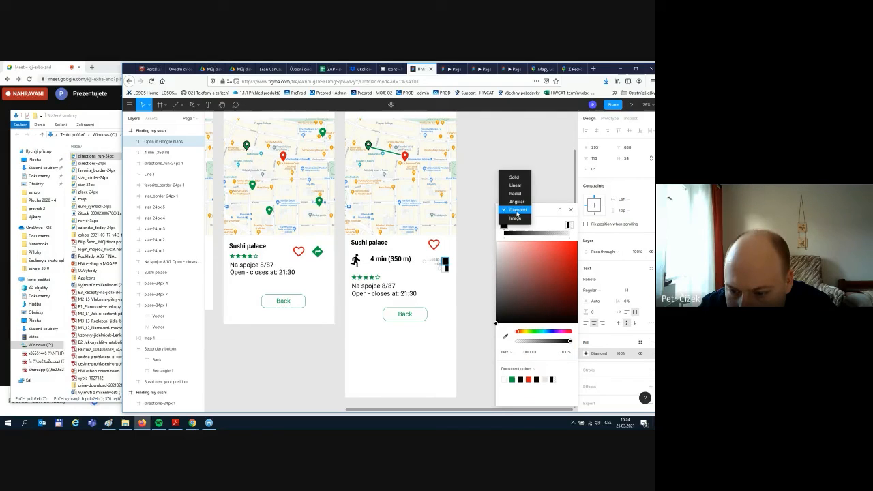
left_click(514, 178)
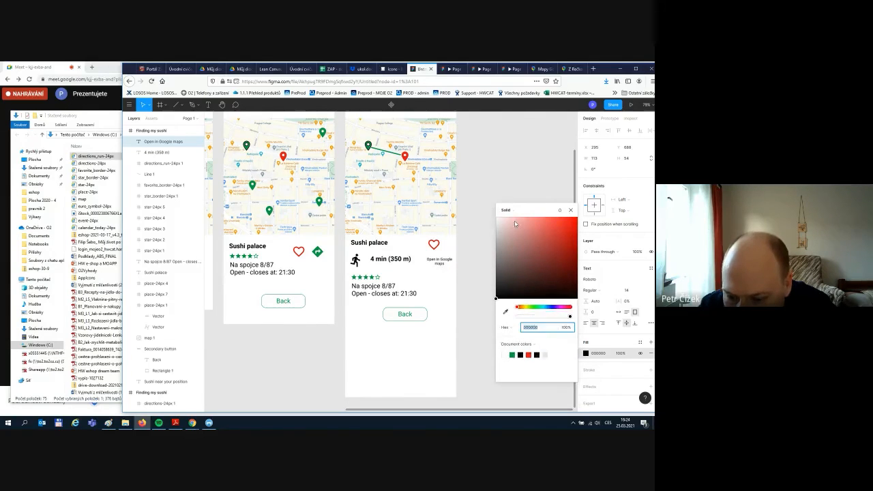
left_click(505, 327)
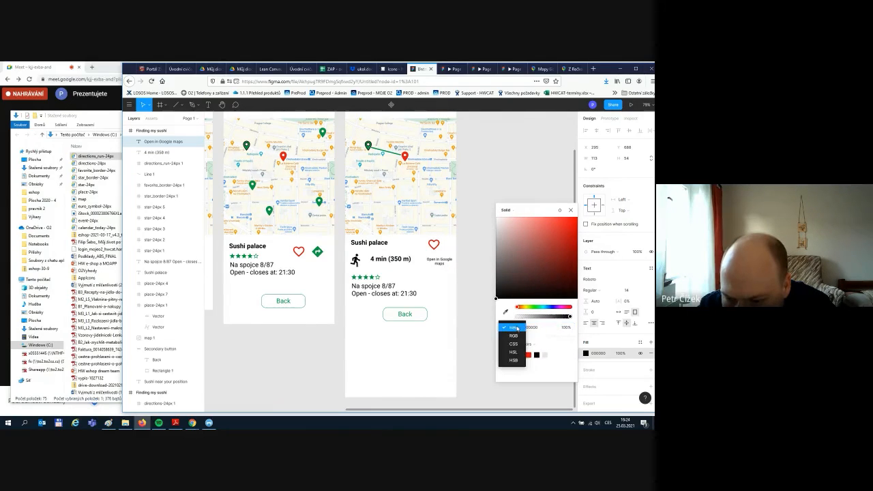
left_click(549, 215)
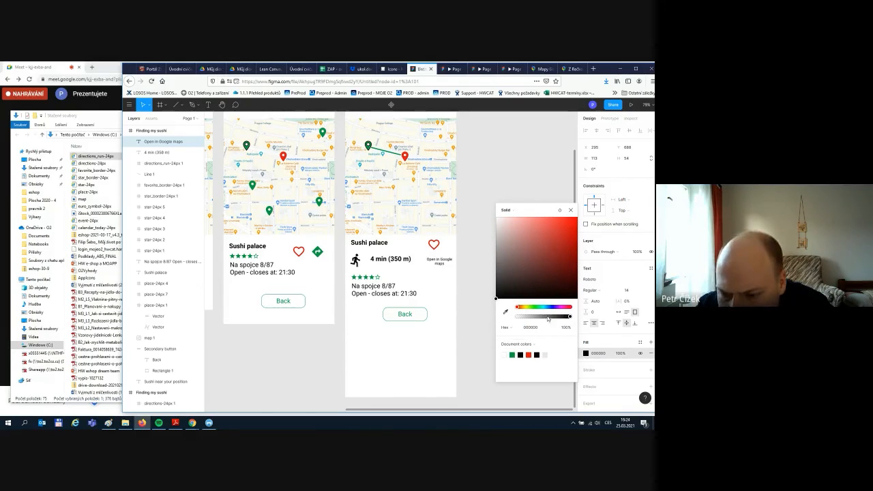
left_click(559, 212)
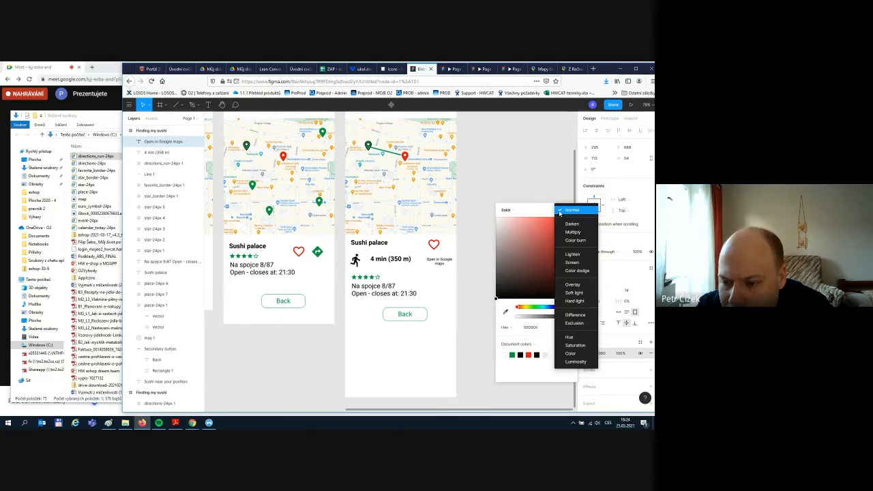
left_click(546, 214)
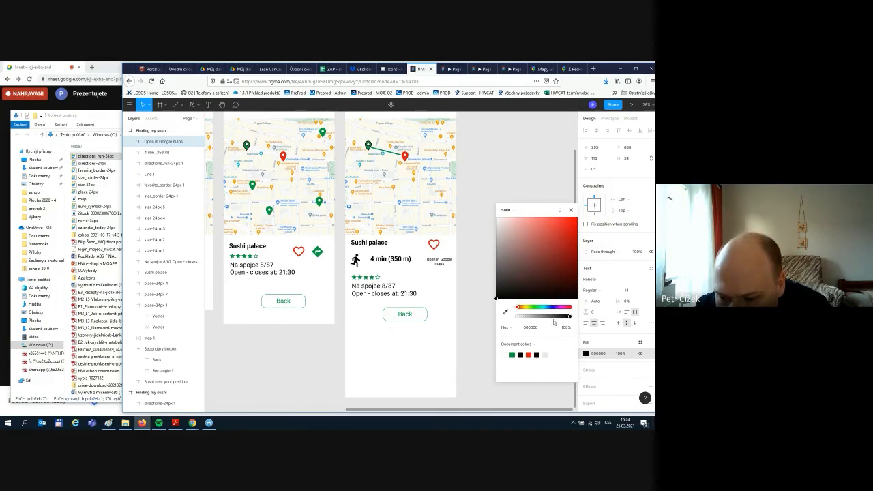
- Preview linear and angular gradient fills, return to solid black, and show the colour styles
left_click(520, 213)
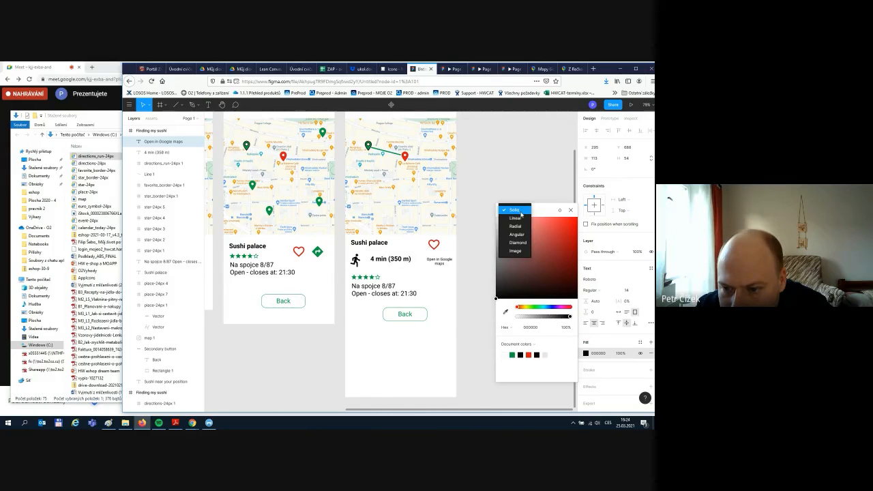
left_click(516, 217)
left_click(513, 211)
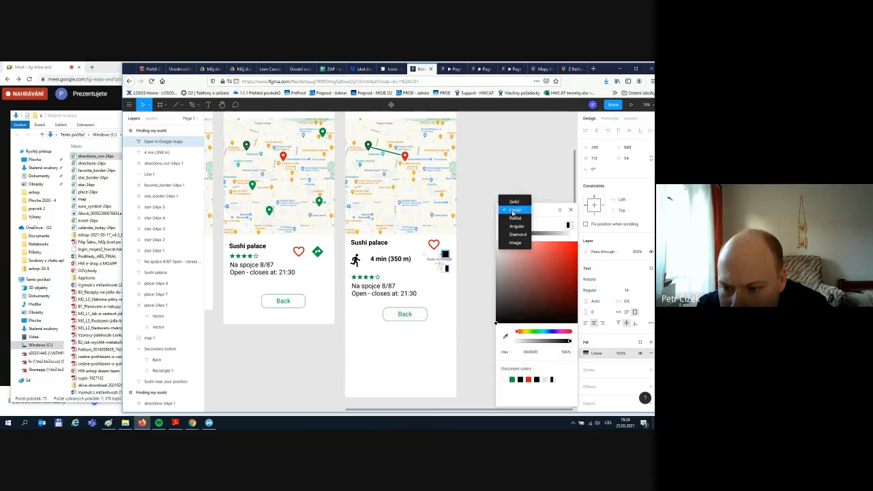
left_click(515, 226)
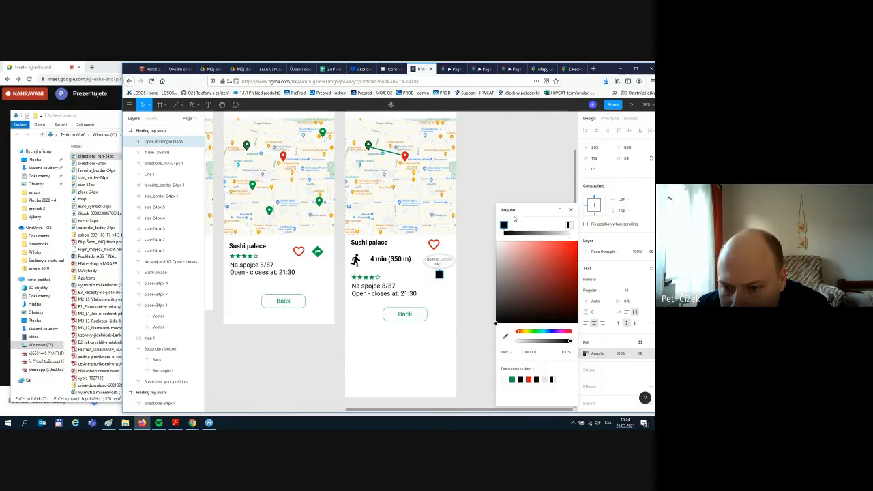
left_click(513, 210)
left_click(512, 186)
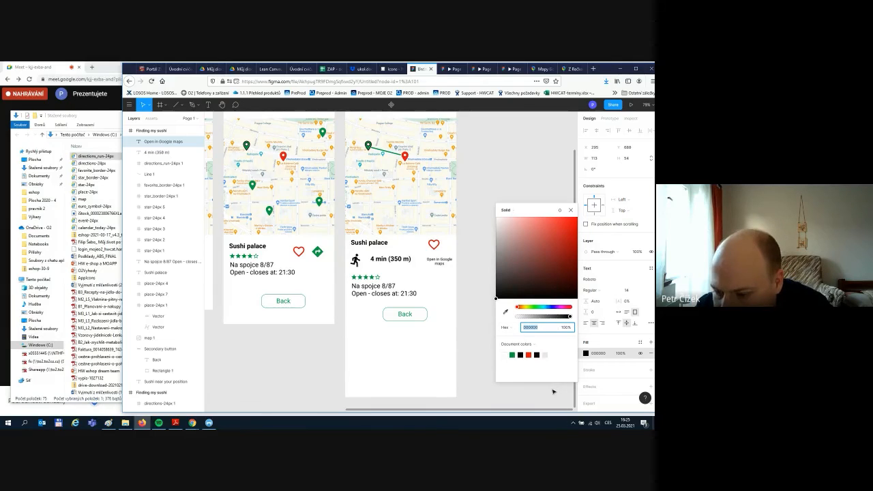
left_click(639, 342)
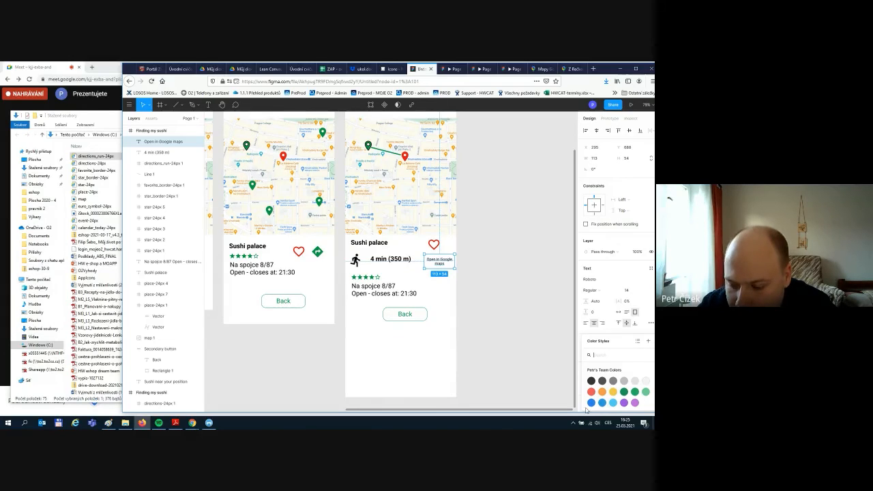
- Apply the Blue 1 colour style to the 'Open in Google maps' label
left_click(409, 373)
left_click(434, 256)
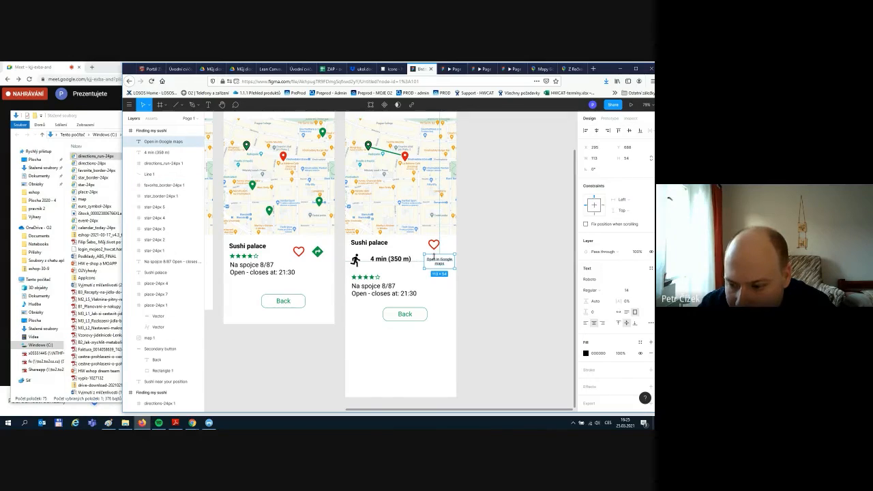
left_click(640, 342)
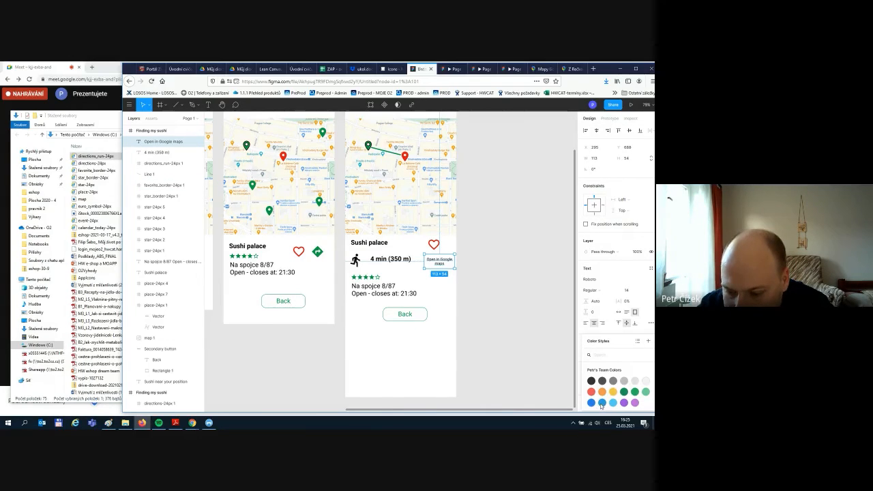
left_click(500, 355)
left_click(443, 262)
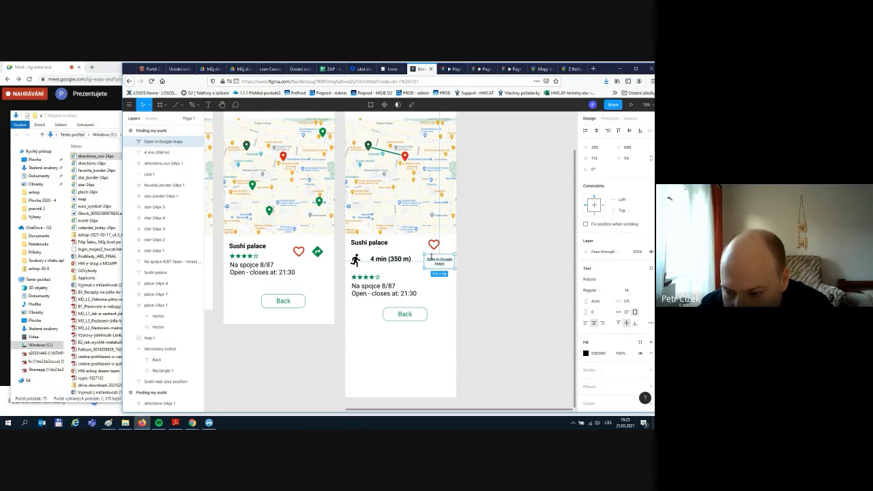
left_click(452, 329)
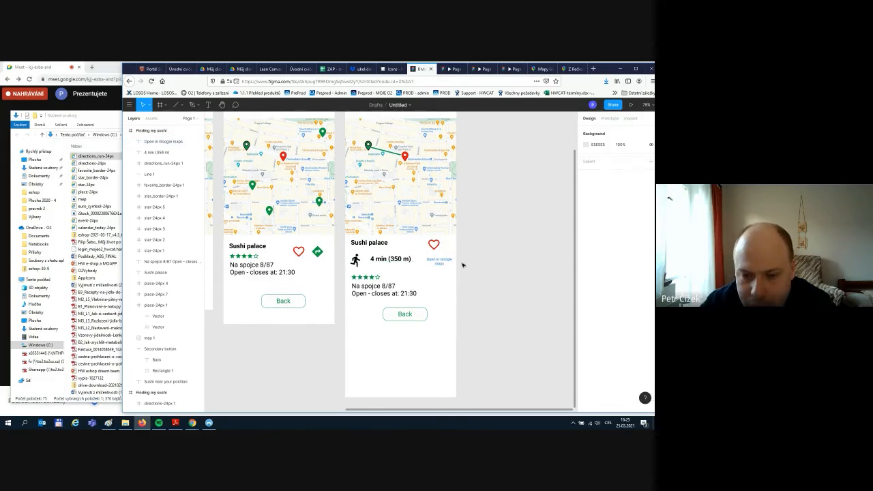
- Move the heart icon next to the Sushi palace name
left_click(434, 246)
mouse_move(431, 249)
left_mouse_down()
mouse_move(404, 247)
mouse_move(439, 261)
left_mouse_up()
left_click(477, 262)
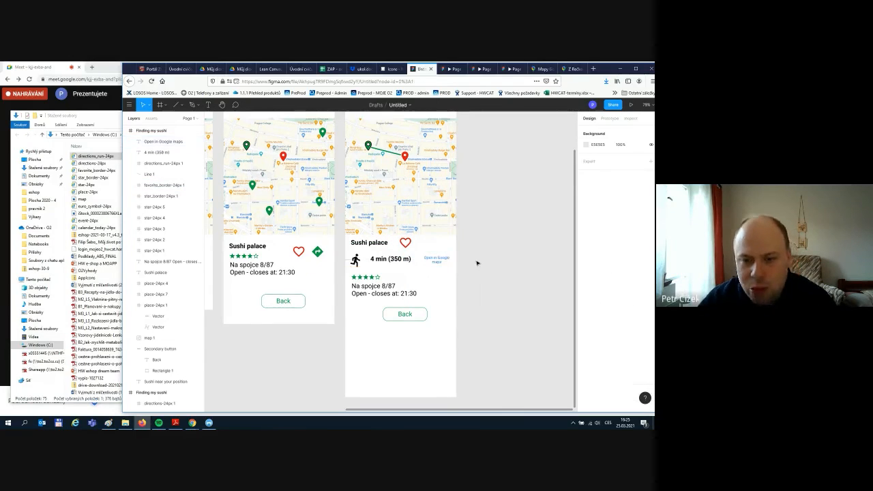
- Edit the label so it reads 'Open in Google Maps' with a capital M
double_click(437, 262)
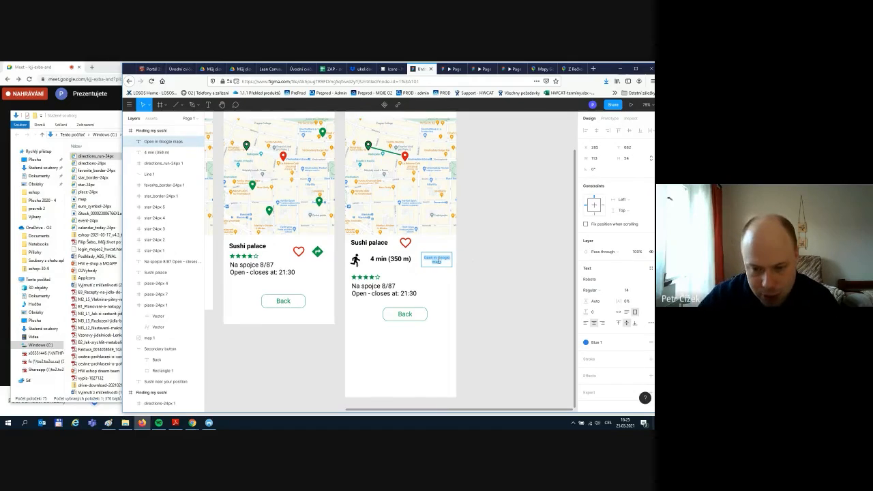
key("Right")
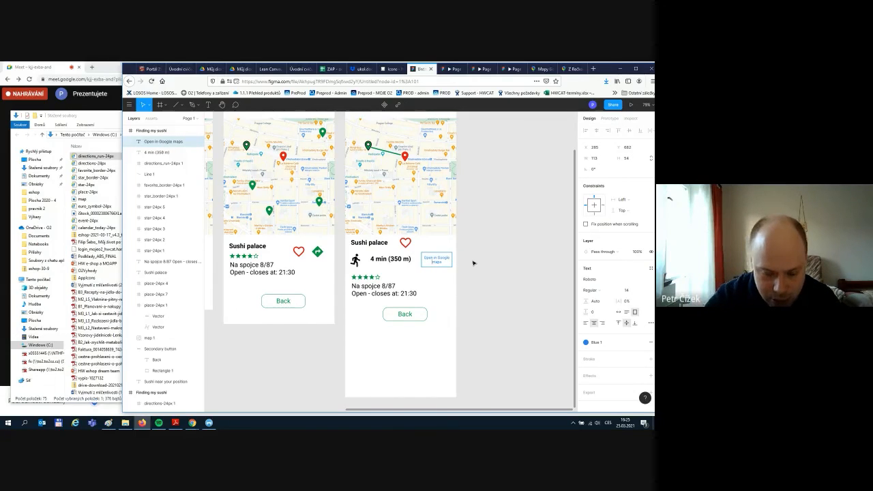
key("Delete")
type("M")
left_click(487, 262)
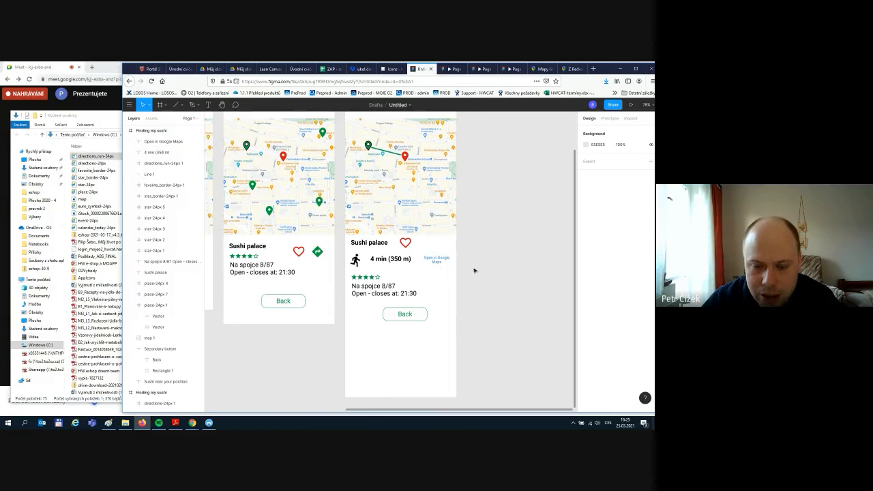
scroll(496, 253, "up", 5)
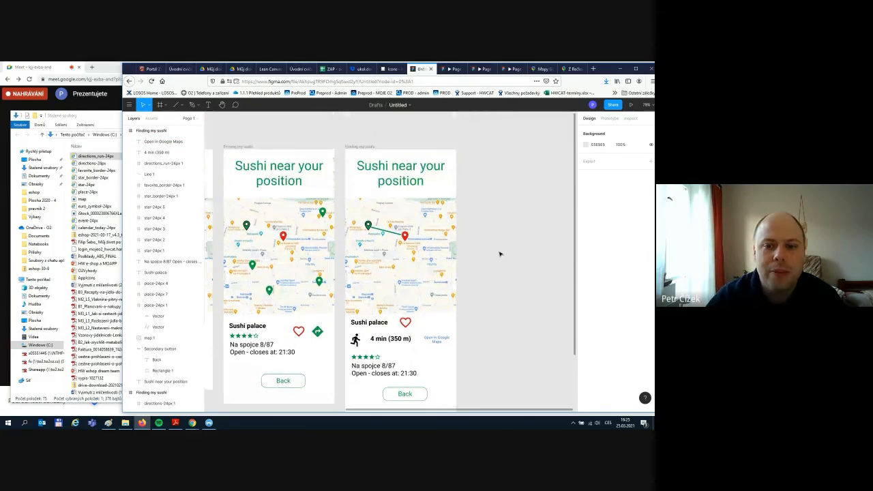
- Shorten the fourth screen from its bottom edge to match the other screens
scroll(504, 258, "down", 2)
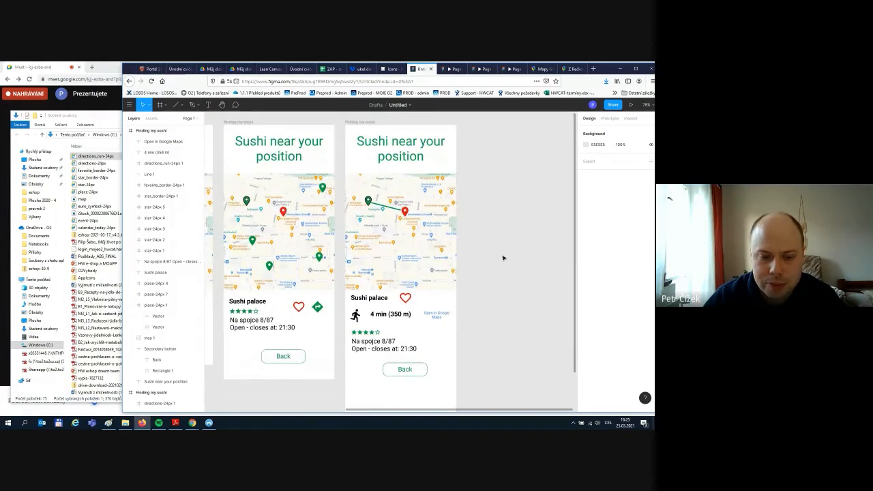
scroll(503, 258, "down", 5)
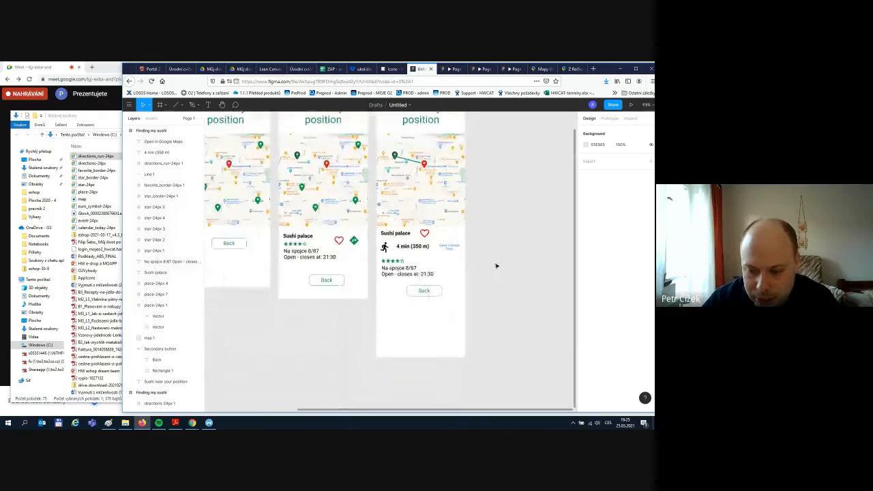
left_click_drag(405, 410, 308, 415)
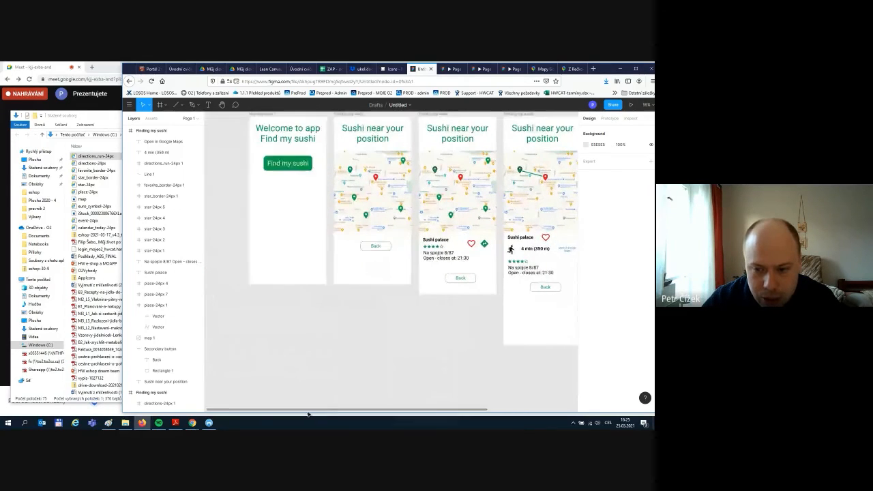
scroll(427, 369, "down", 1)
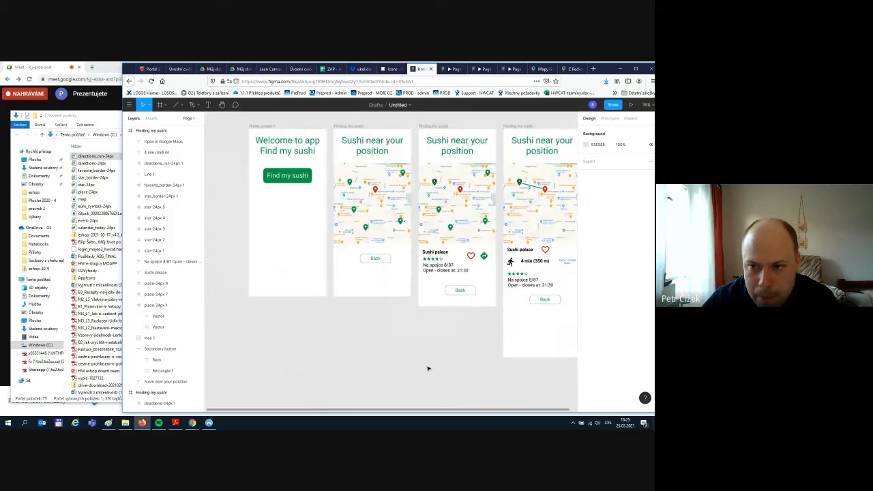
left_click(544, 129)
left_click_drag(539, 357, 536, 314)
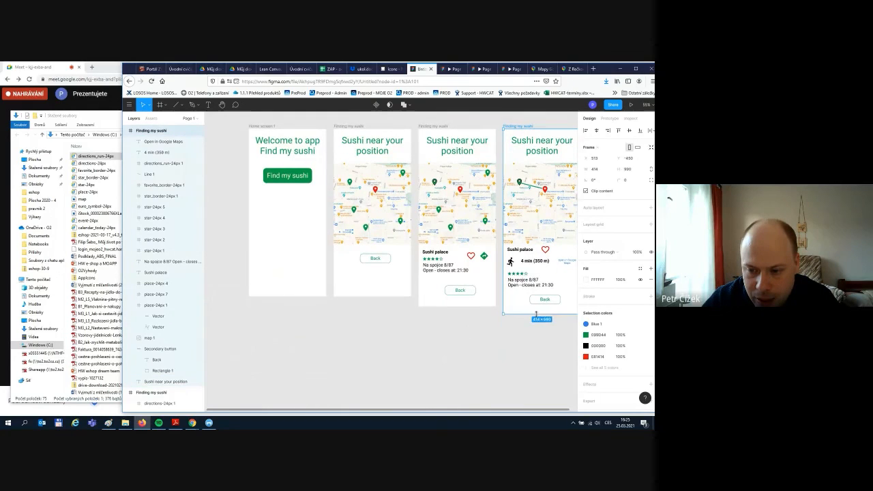
left_click(508, 356)
- Duplicate the third screen with Ctrl+D
left_click_drag(460, 412, 524, 410)
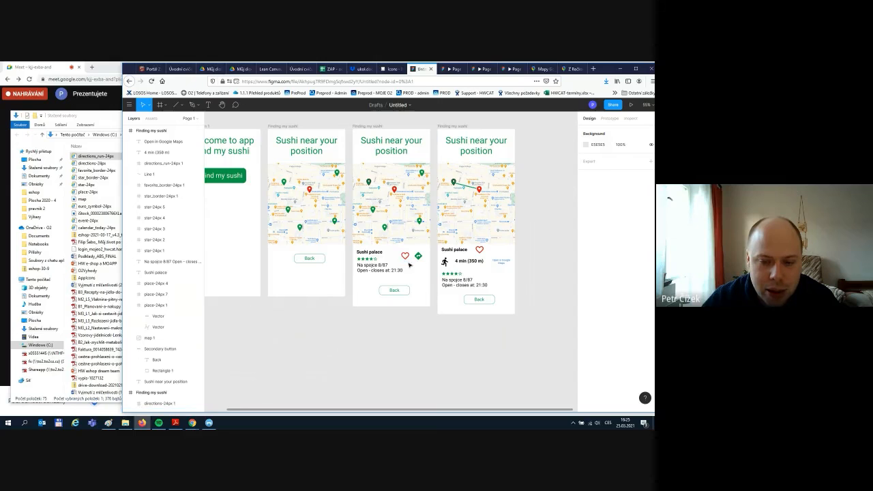
left_click(371, 128)
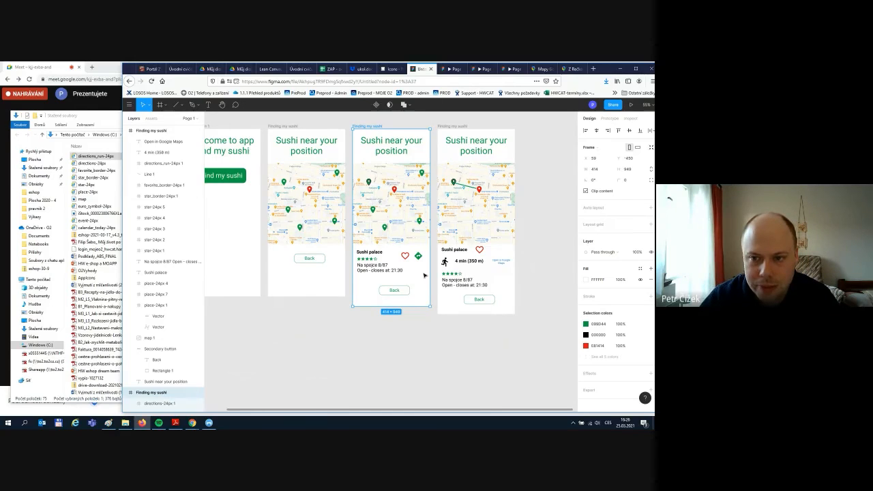
key("ctrl+d")
- Find 'favo' on Material Design Icons and download the filled favorite icon as favorite-24px.svg
left_click(529, 258)
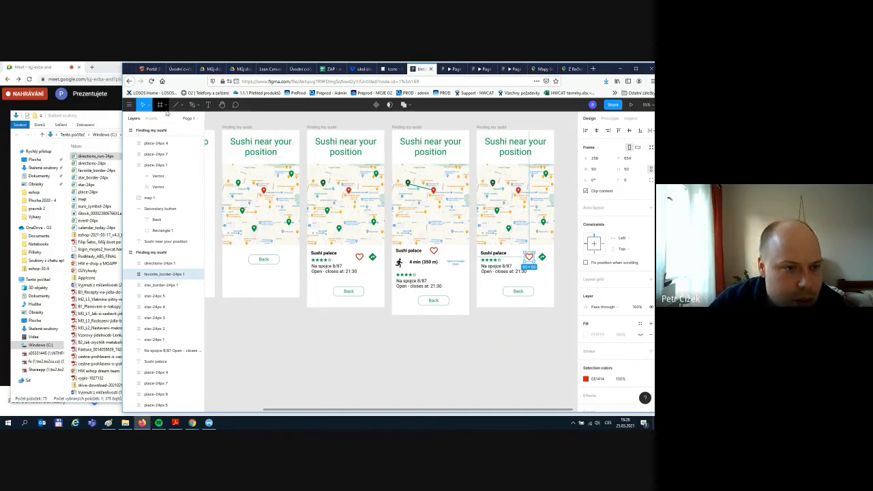
left_click(115, 250)
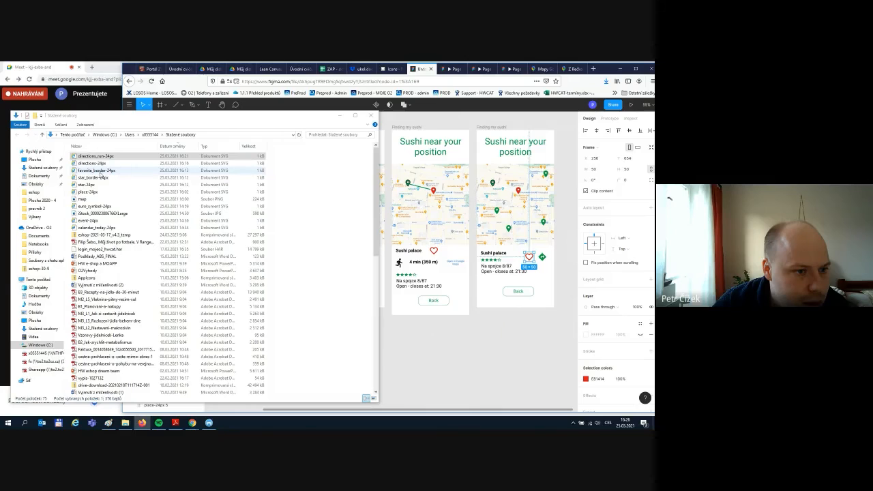
left_click(384, 70)
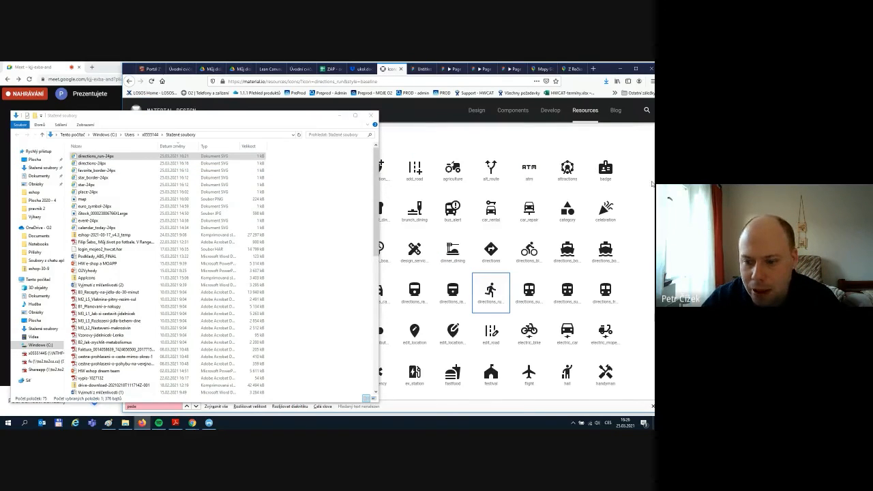
left_click(610, 71)
key("ctrl+f")
type("fa")
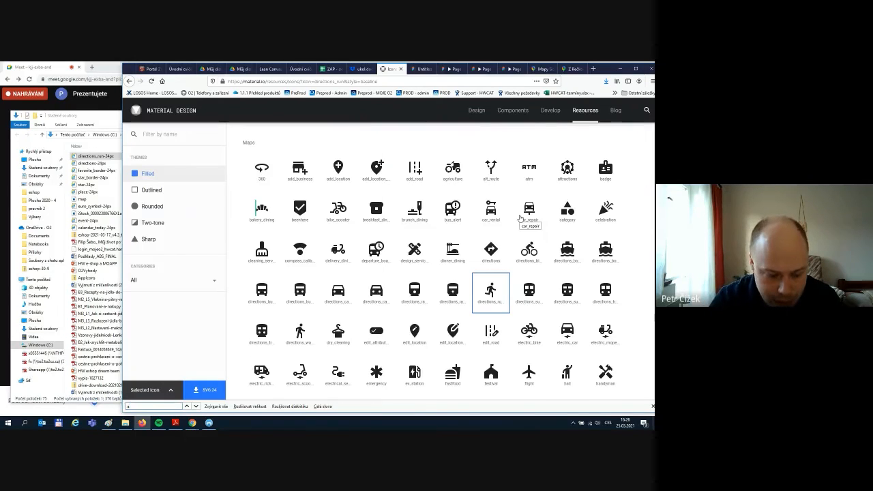
type("vo")
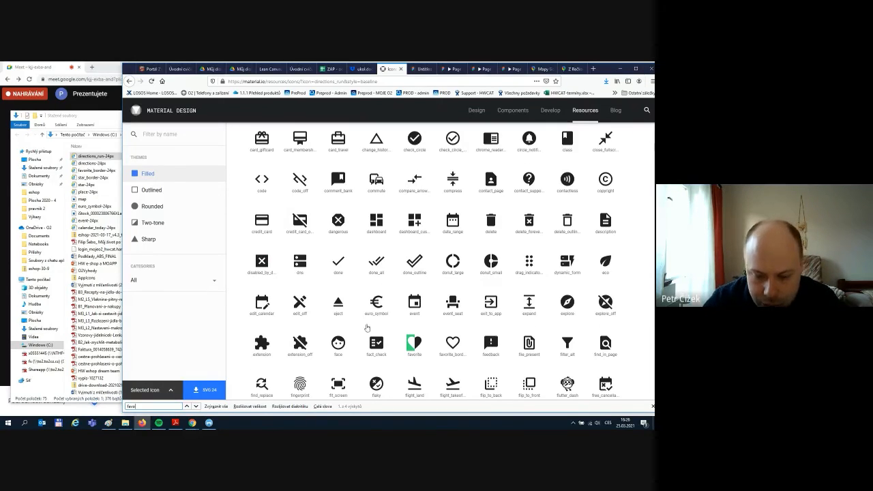
left_click(208, 393)
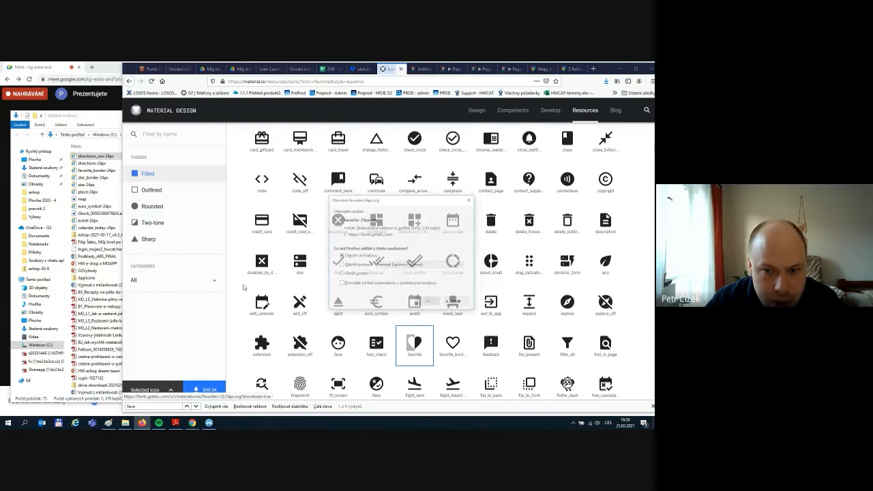
left_click(427, 300)
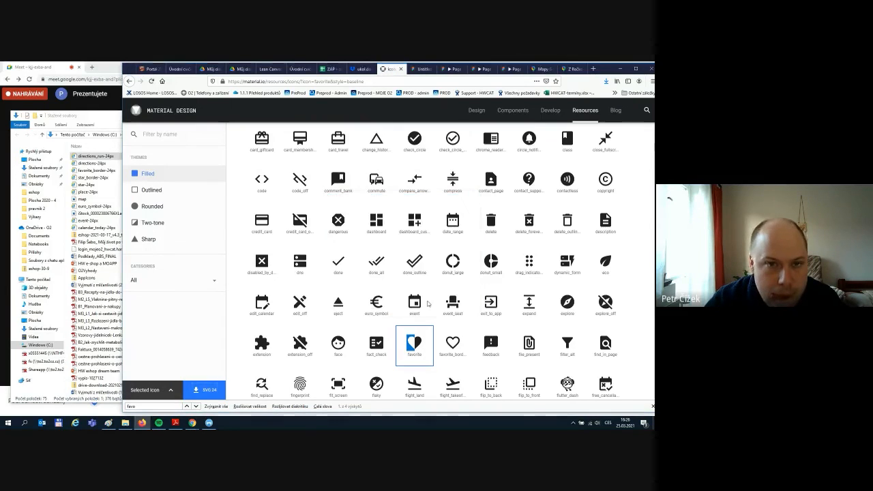
left_click(91, 157)
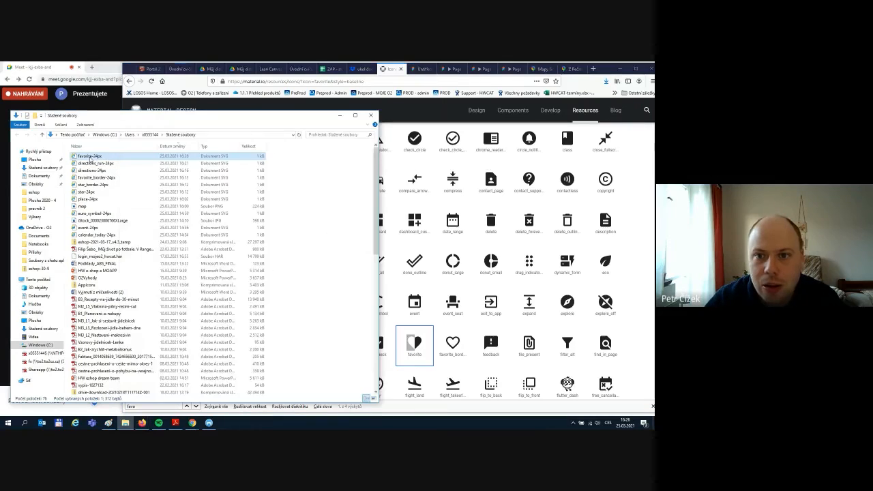
left_click(435, 77)
left_click(421, 69)
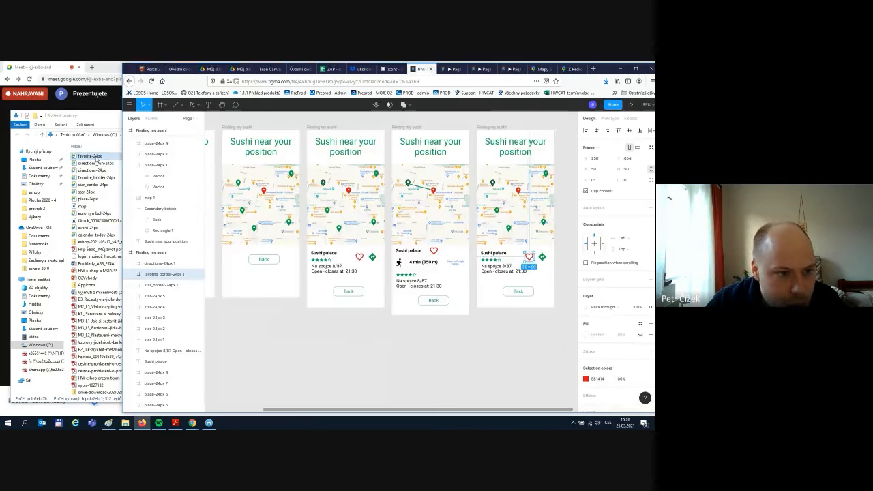
- Swap the outlined heart for favorite-24px.svg on the copied card, sized 50×50 with locked proportions
left_click_drag(110, 162, 537, 279)
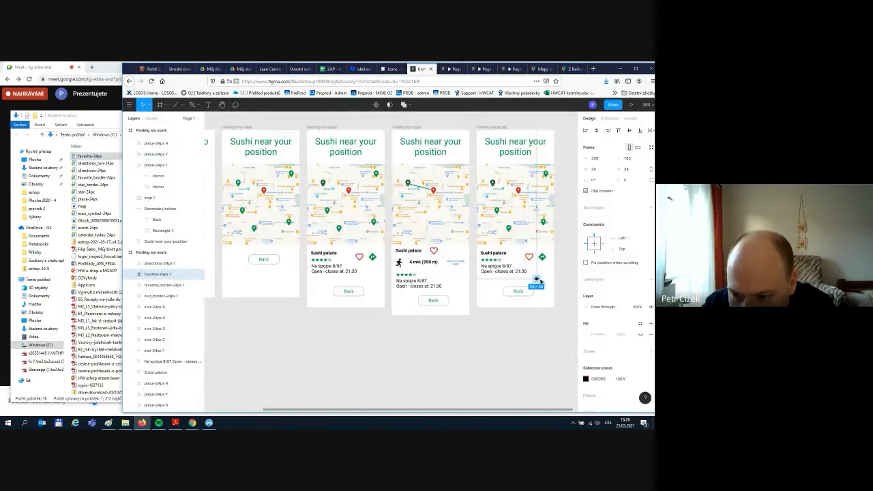
left_click(527, 256)
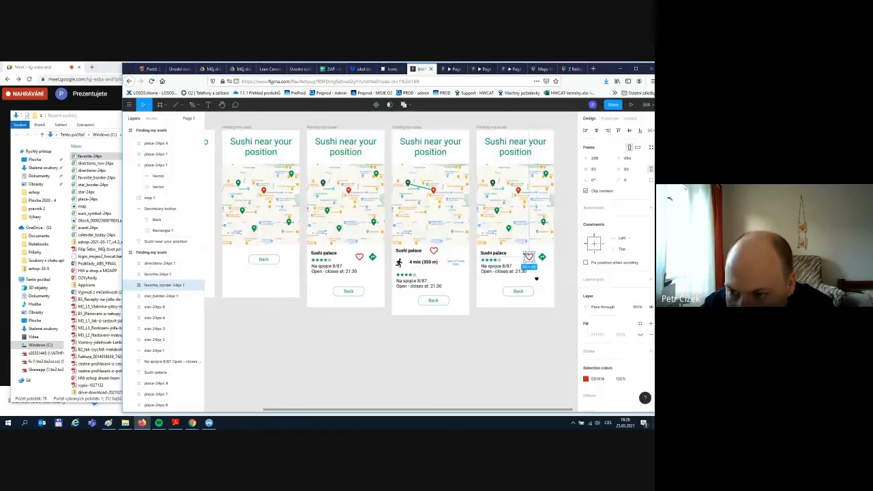
key("Delete")
left_click(537, 279)
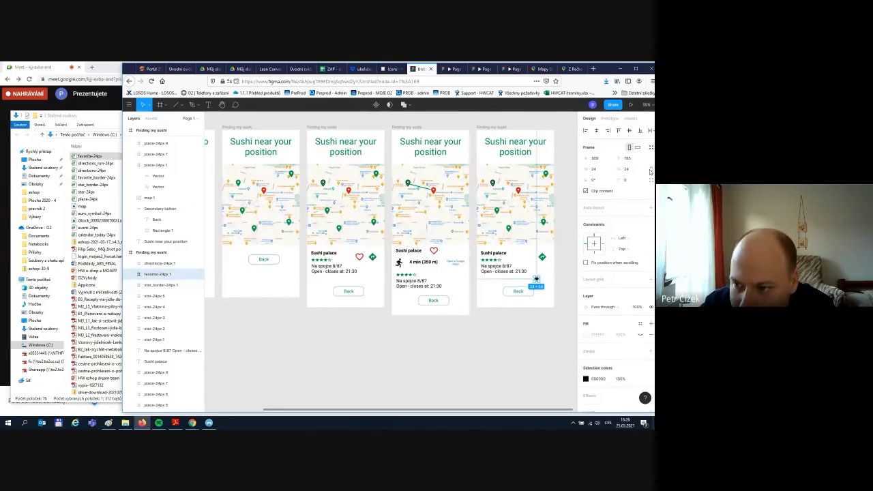
left_click(650, 171)
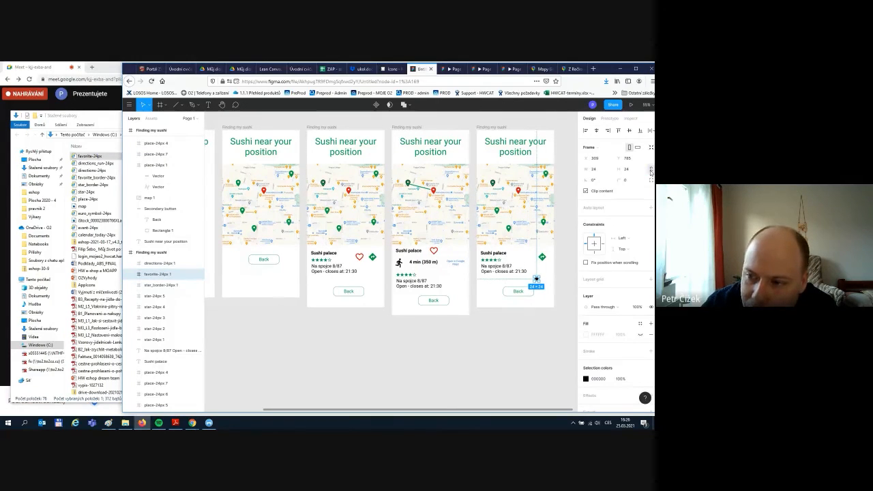
left_click(601, 172)
type("50")
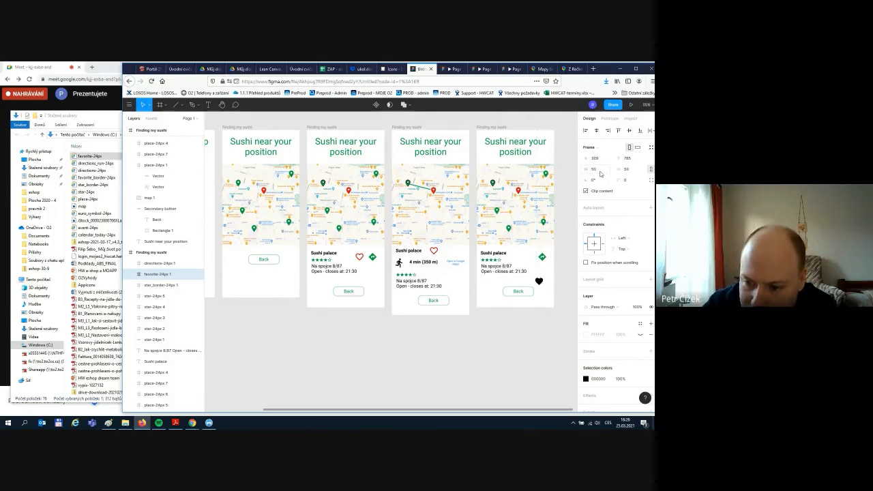
key("Return")
- Move the filled heart beside the directions icon and colour it red #E81414
left_click_drag(541, 283, 533, 259)
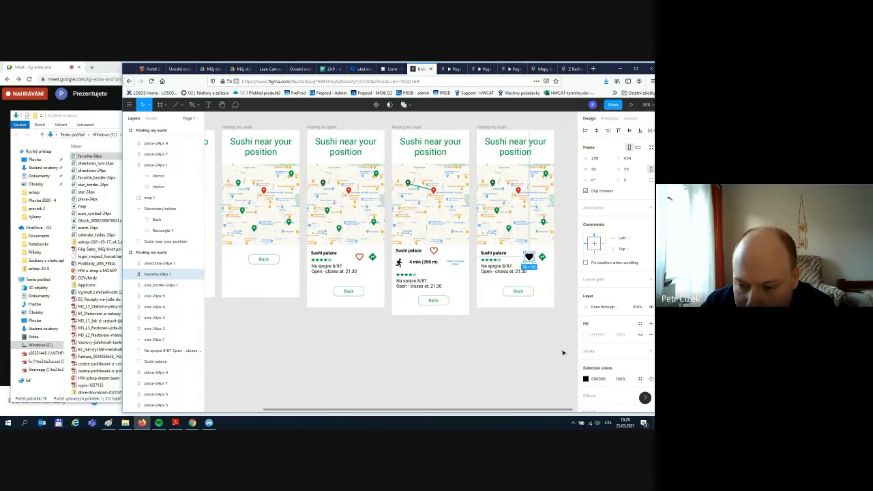
left_click(586, 379)
left_click(529, 379)
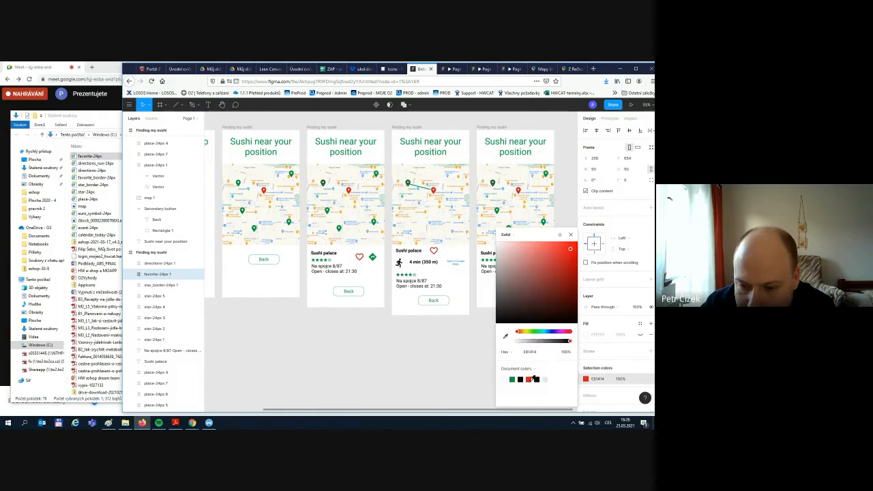
left_click(482, 312)
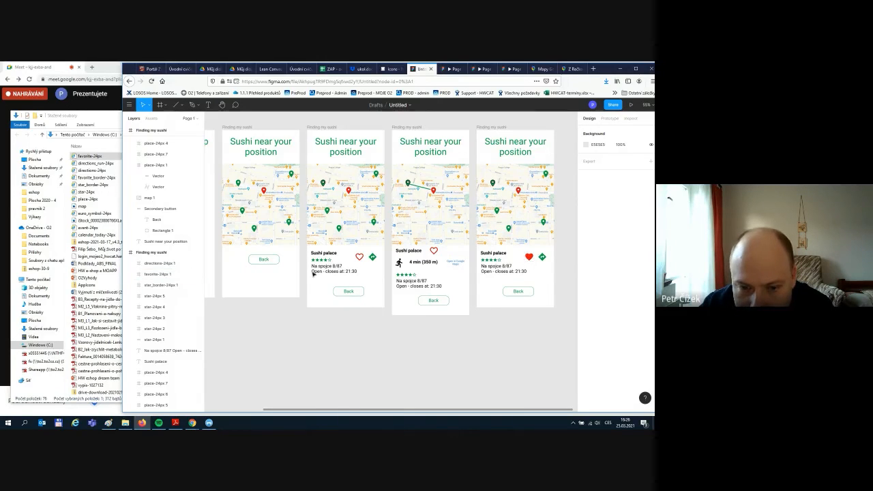
left_click(430, 219)
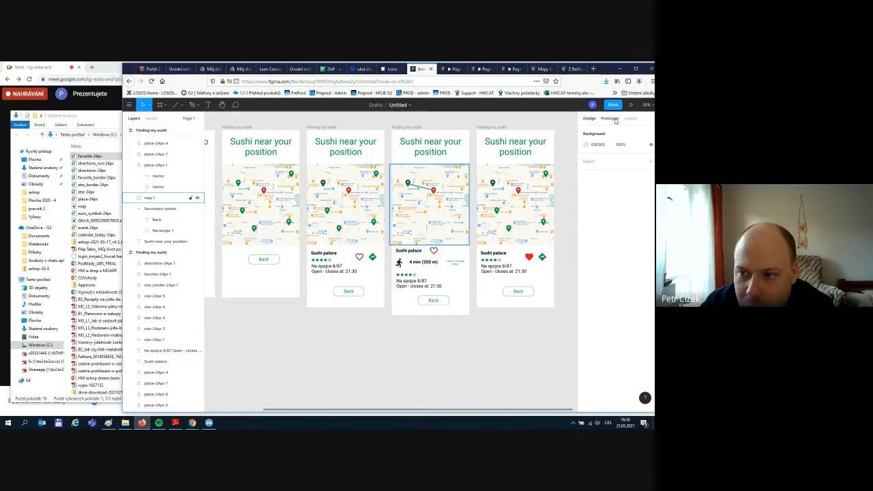
- Link the outline heart to the screen with the red heart in Prototype mode
left_click(609, 119)
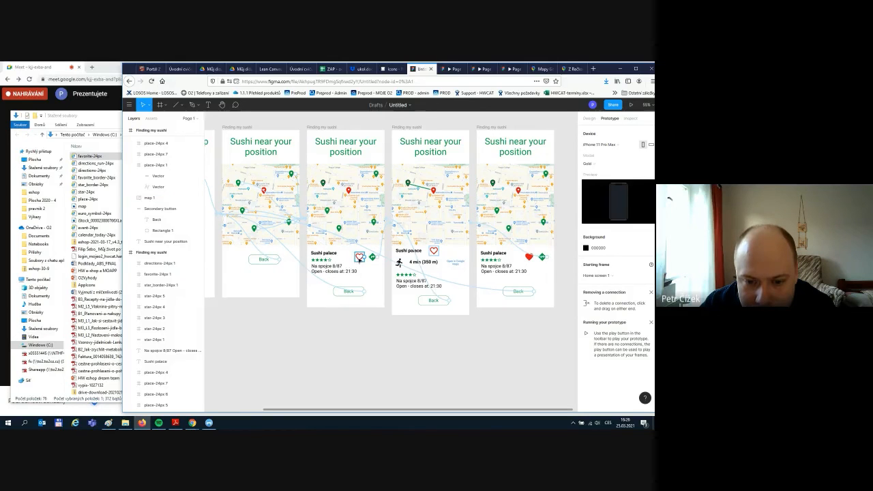
left_click_drag(368, 257, 503, 310)
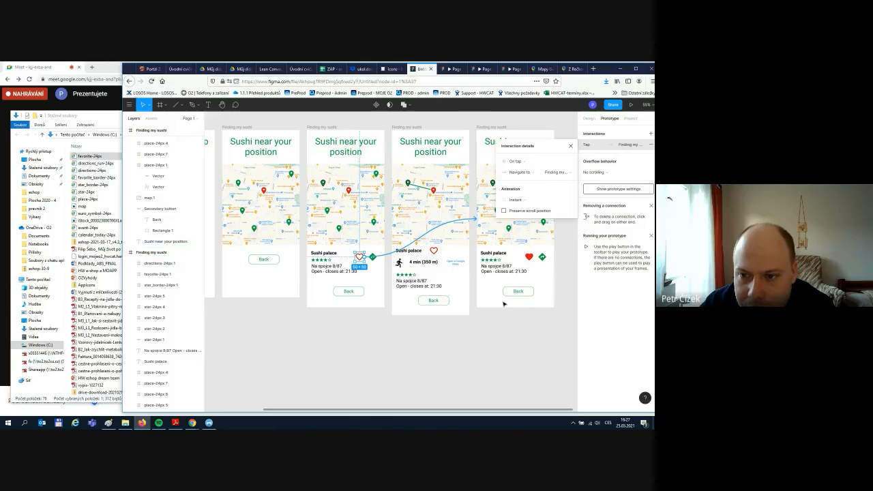
left_click(523, 339)
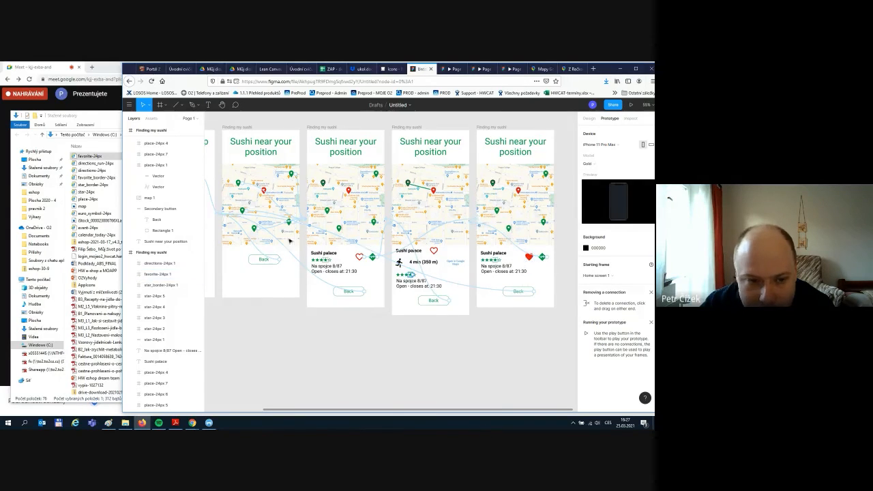
- Delete the Back button's prototype link on the last screen
left_click(482, 291)
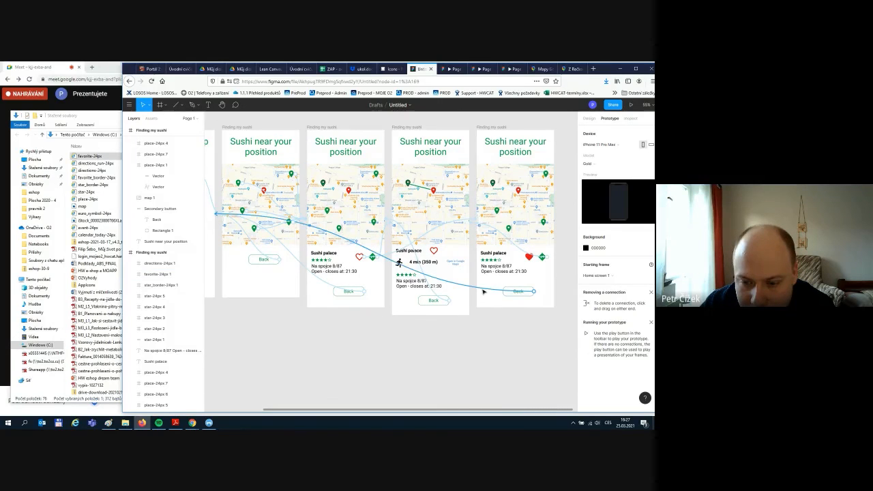
key("Delete")
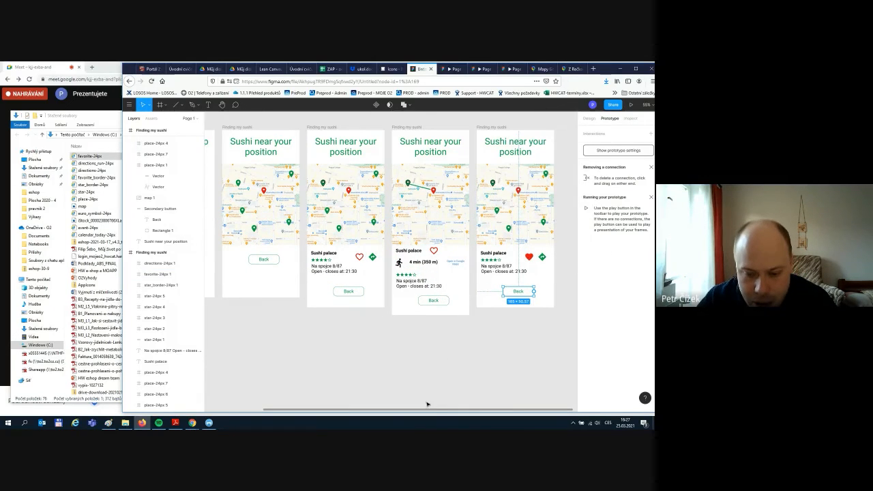
left_click_drag(421, 411, 363, 412)
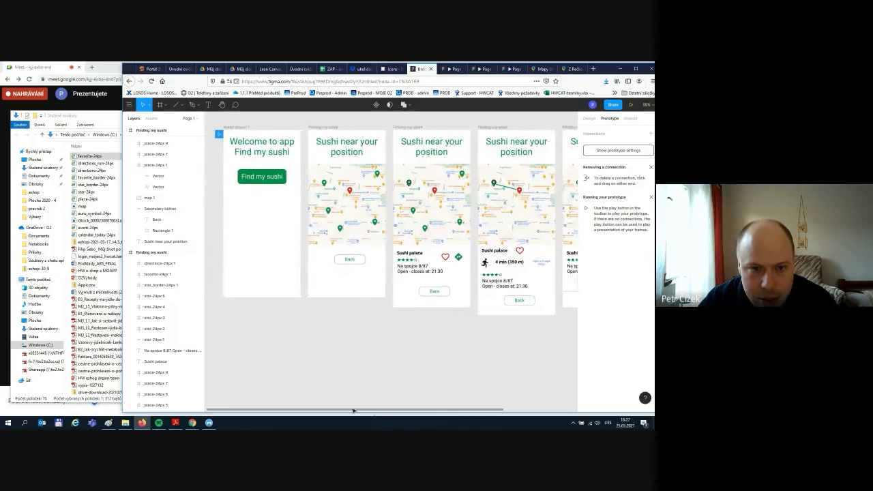
- Duplicate Home screen 1 and add a left-aligned 'My favourite sushi places' heading
left_click(242, 131)
left_click(241, 129)
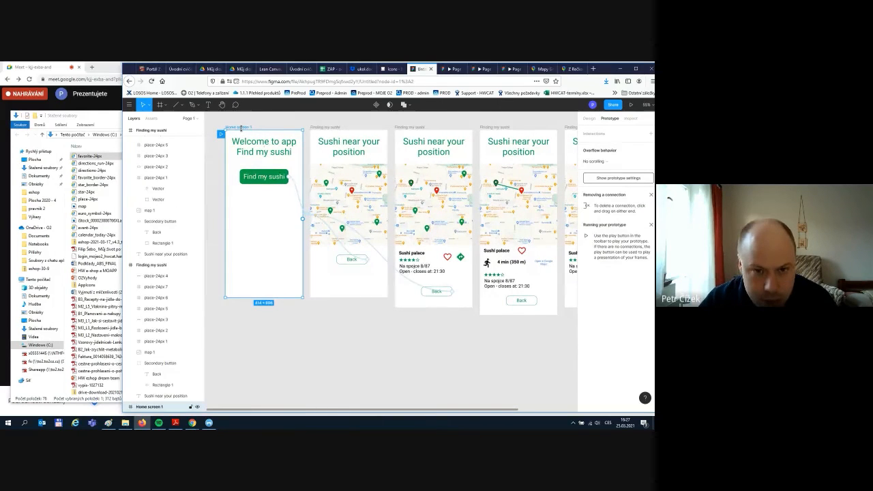
key("ctrl+d")
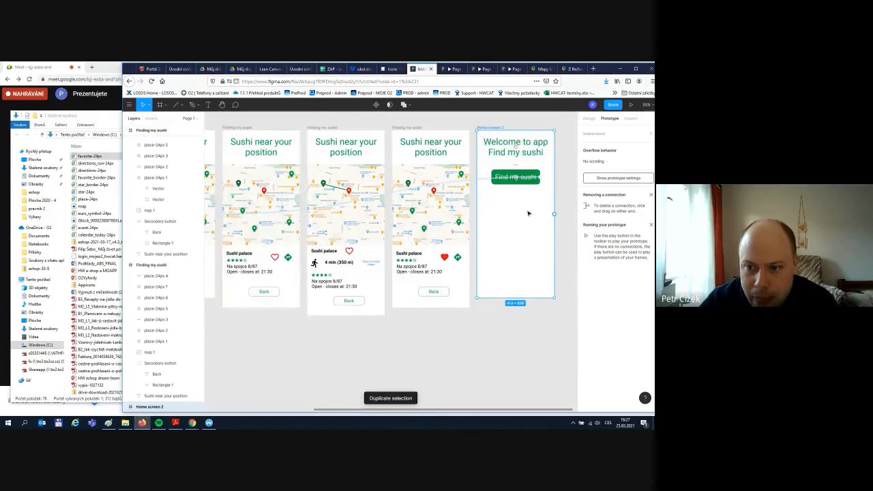
left_click(208, 105)
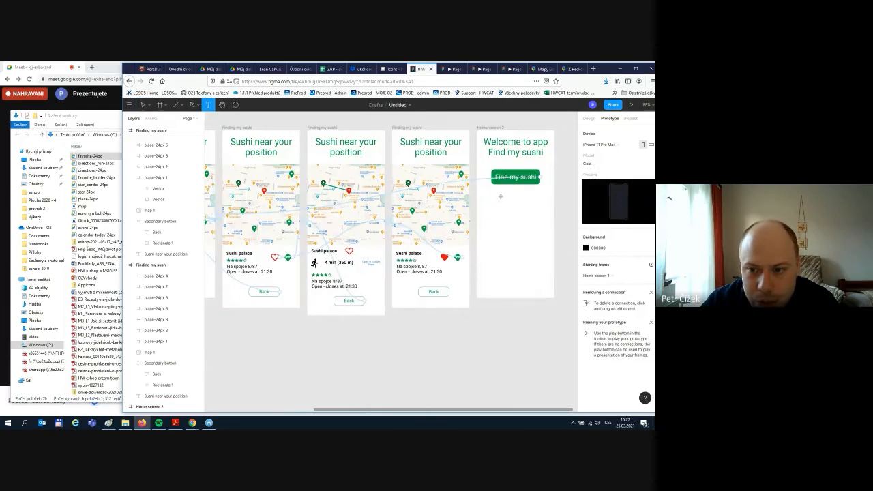
left_click_drag(485, 194, 534, 203)
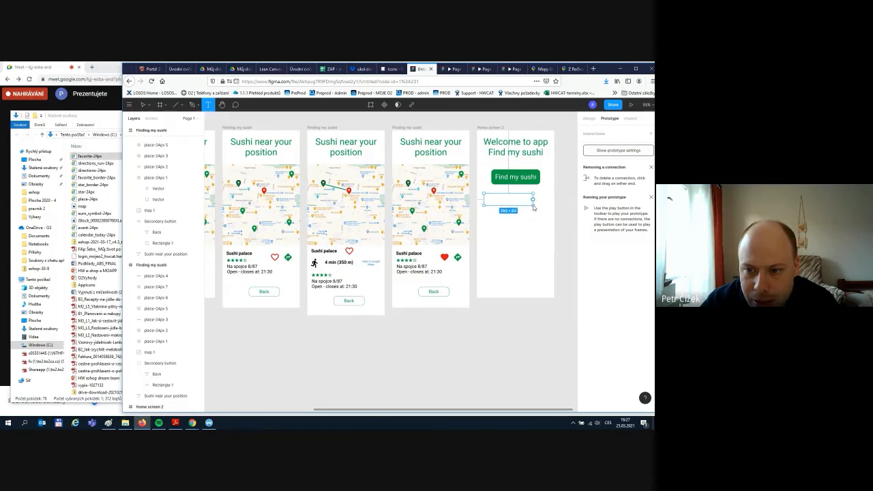
type("My f")
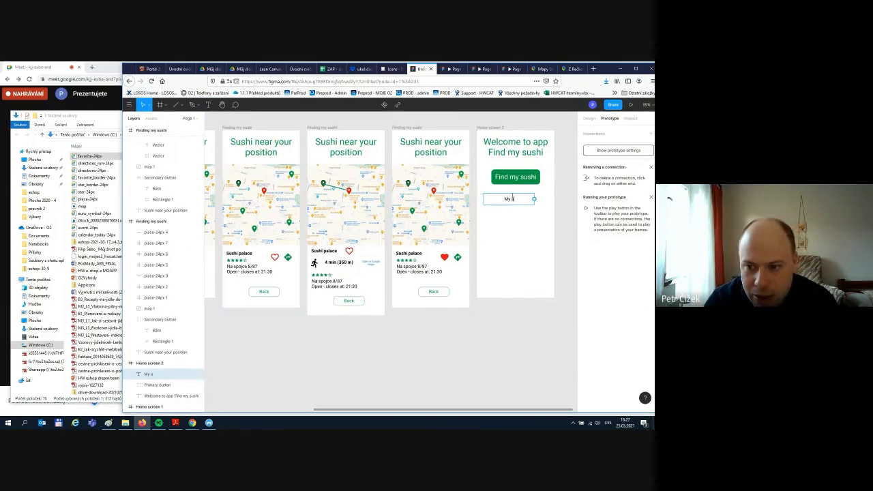
type("avouri")
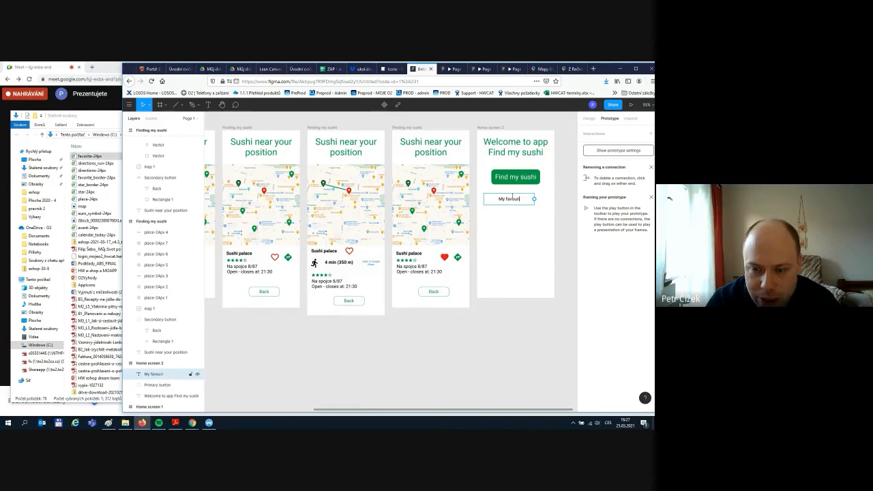
type("te pla")
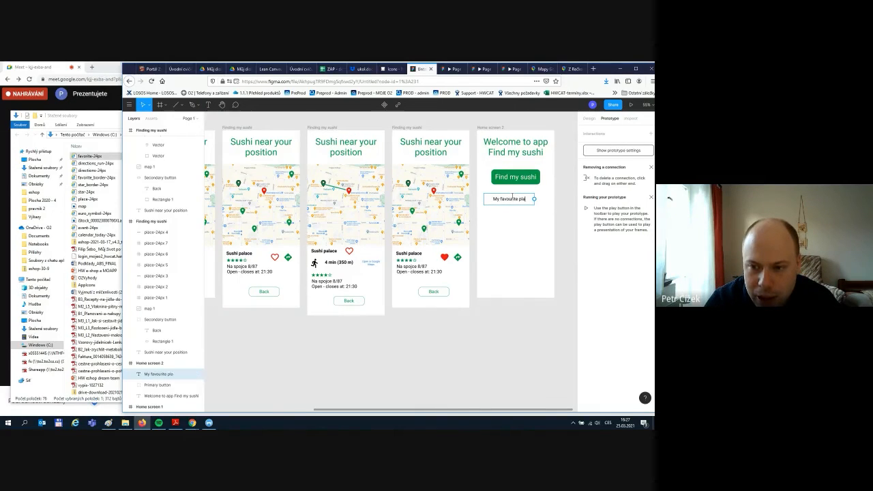
type("ce")
type("s")
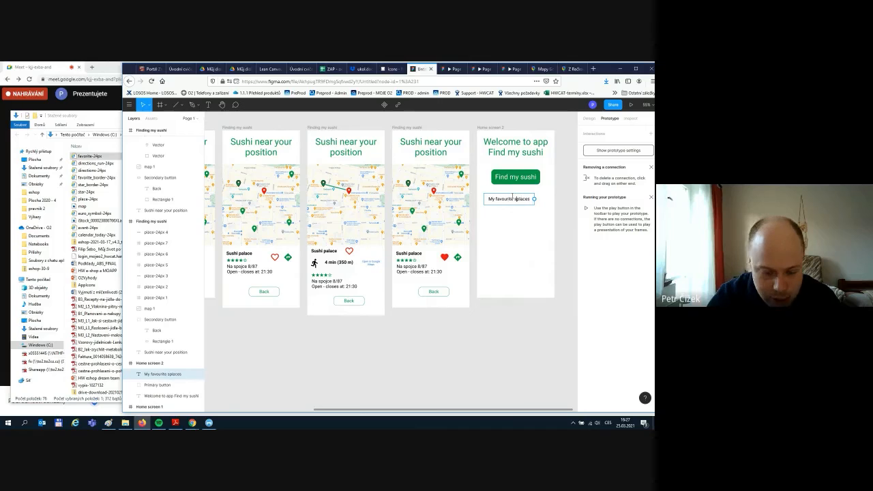
type("ushi")
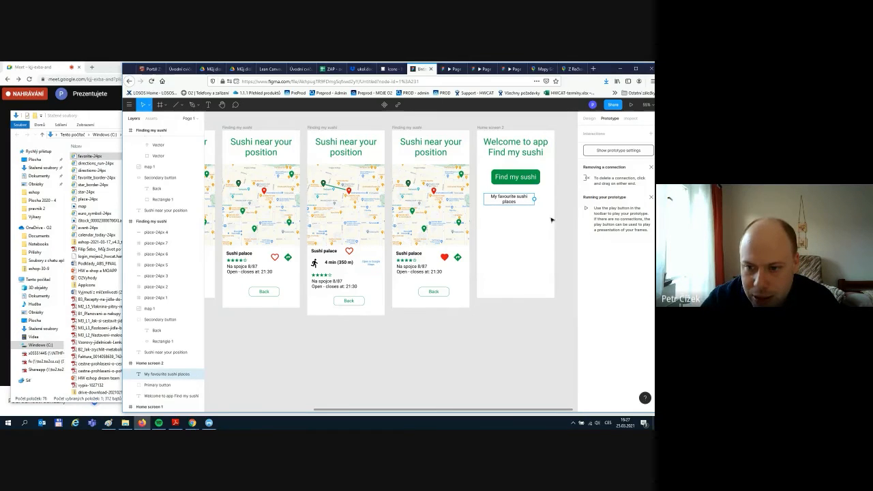
key("Escape")
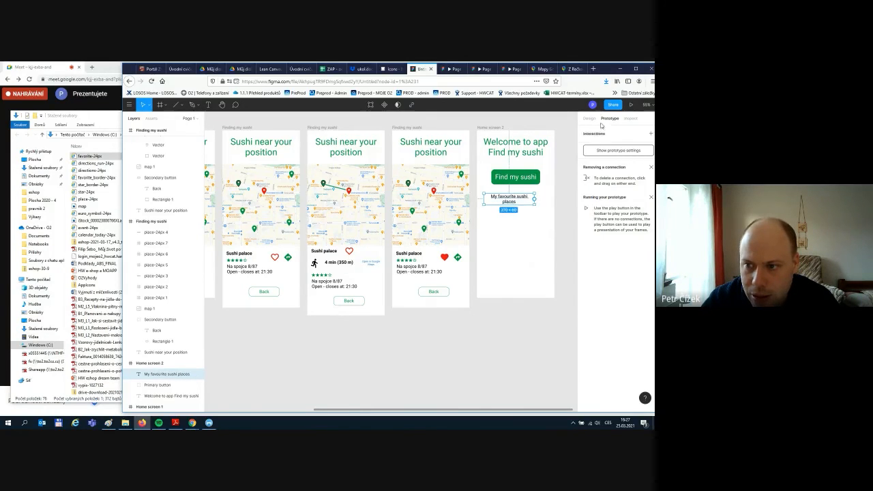
left_click(590, 118)
left_click_drag(536, 198, 543, 198)
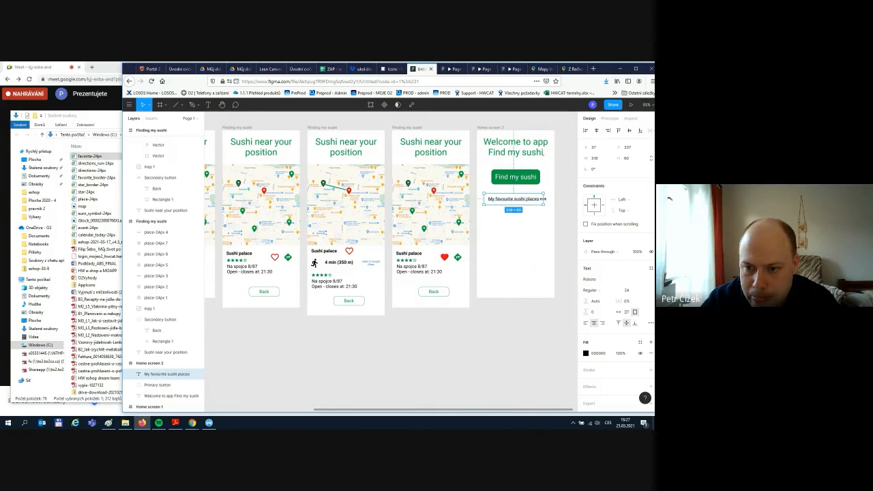
left_click(585, 323)
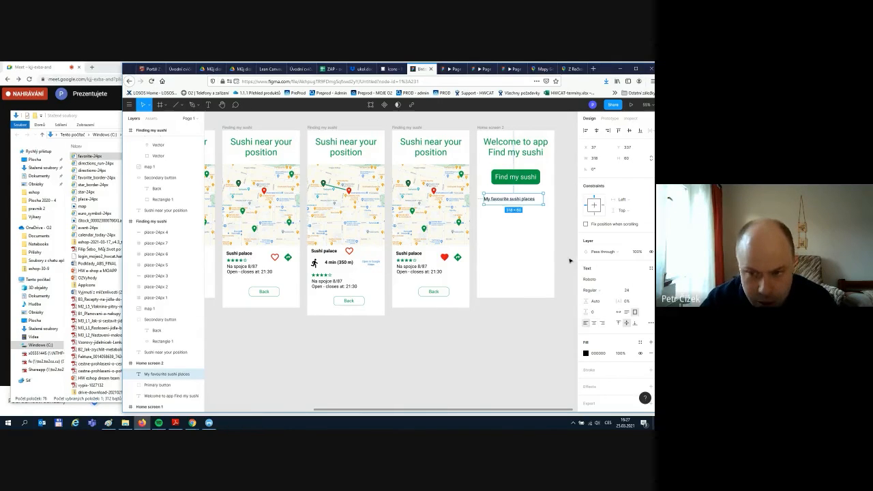
left_click(556, 241)
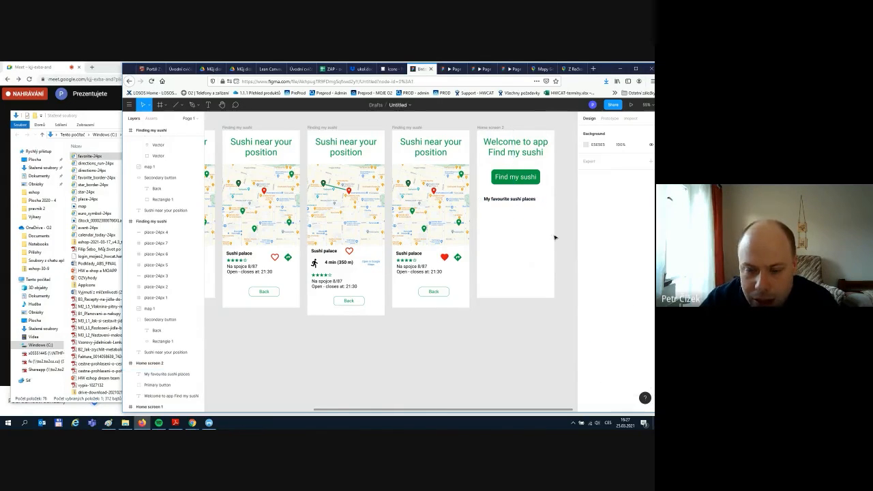
- Copy 'Sushi palace' under the heading in Home screen 2 in regular weight
left_click(411, 257)
key("ctrl+c")
key("ctrl+v")
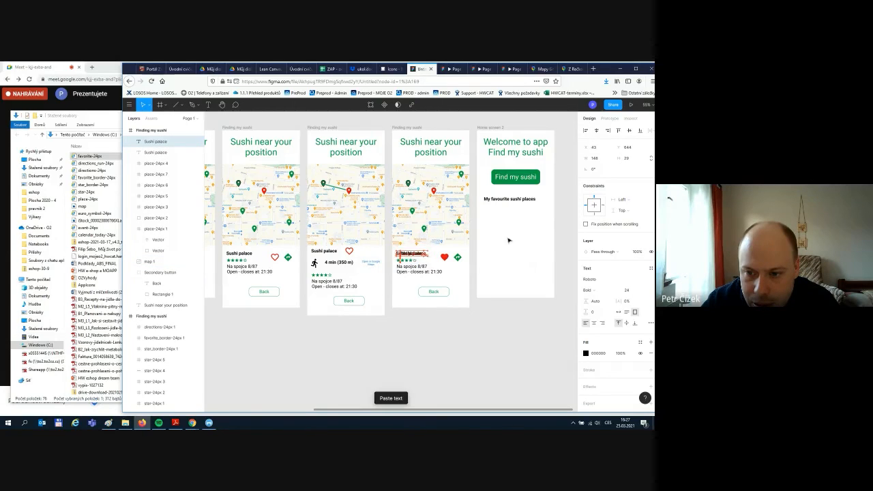
left_click_drag(411, 254, 506, 212)
key("ctrl+b")
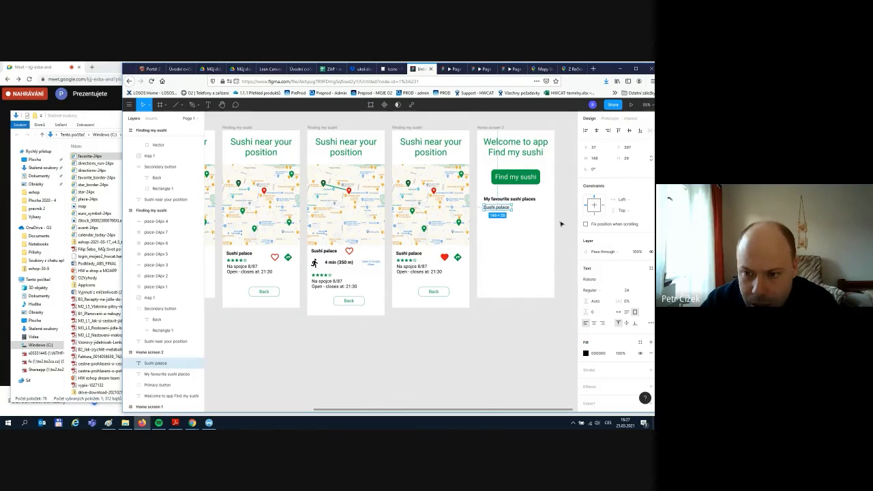
left_click(561, 223)
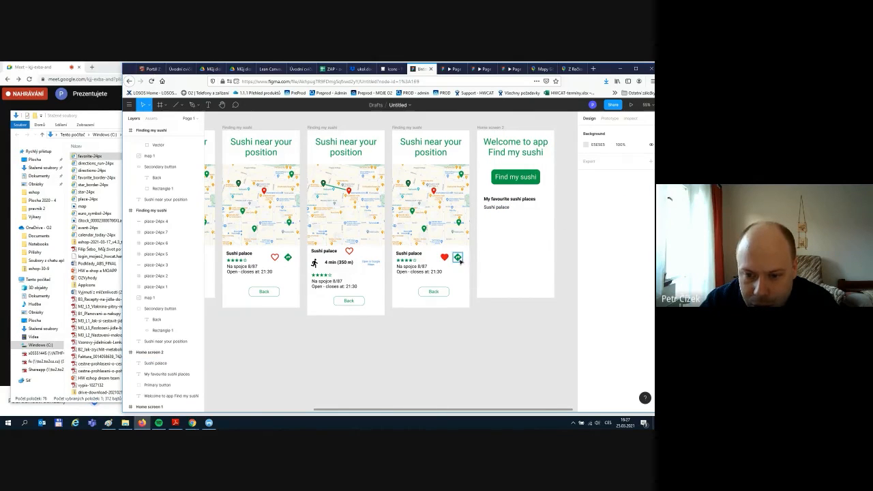
- Copy the directions icon beside Sushi palace on Home screen 2
left_click(458, 258)
key("ctrl+c")
key("ctrl+v")
left_click_drag(458, 259, 515, 209)
left_click(549, 220)
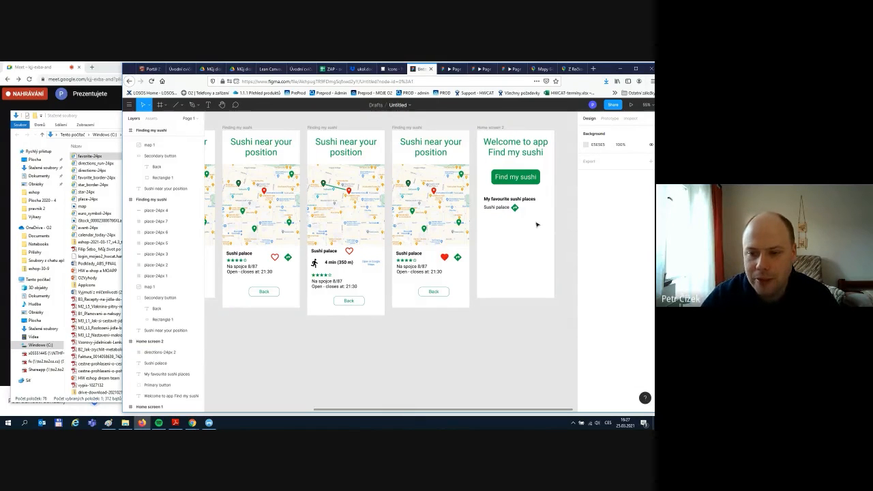
left_click(420, 271)
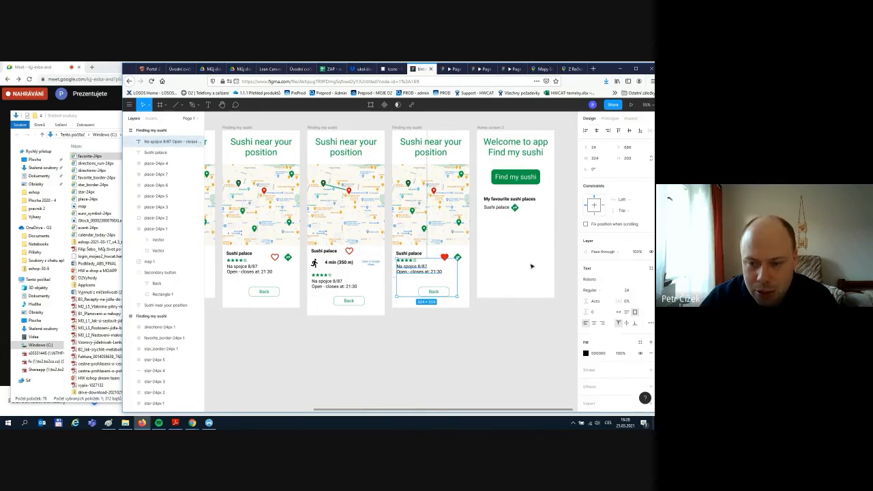
left_click(587, 253)
left_click(565, 253)
left_click(550, 233)
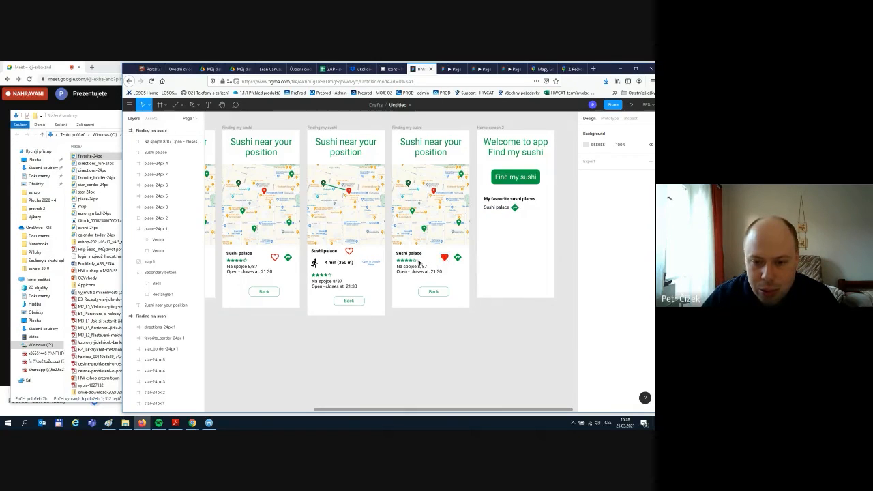
- Copy the red heart onto Home screen 2 beside the directions icon
left_click(445, 258)
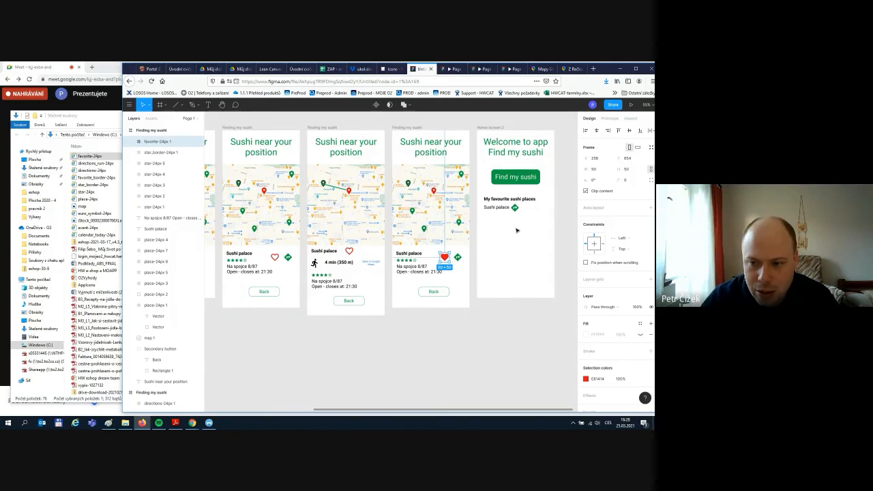
key("ctrl+v")
left_click_drag(446, 258, 521, 209)
left_click_drag(515, 228, 529, 208)
left_click(556, 234)
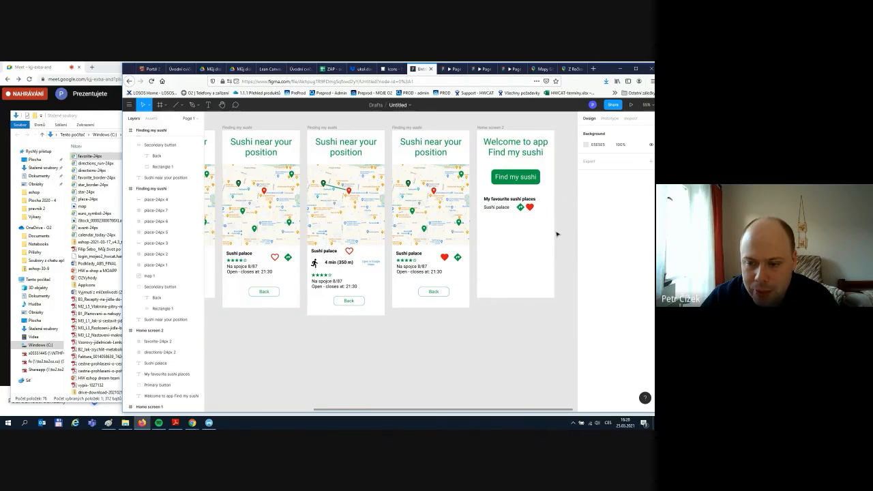
- Link the Back button to Home screen 2 in Prototype mode
left_click(609, 118)
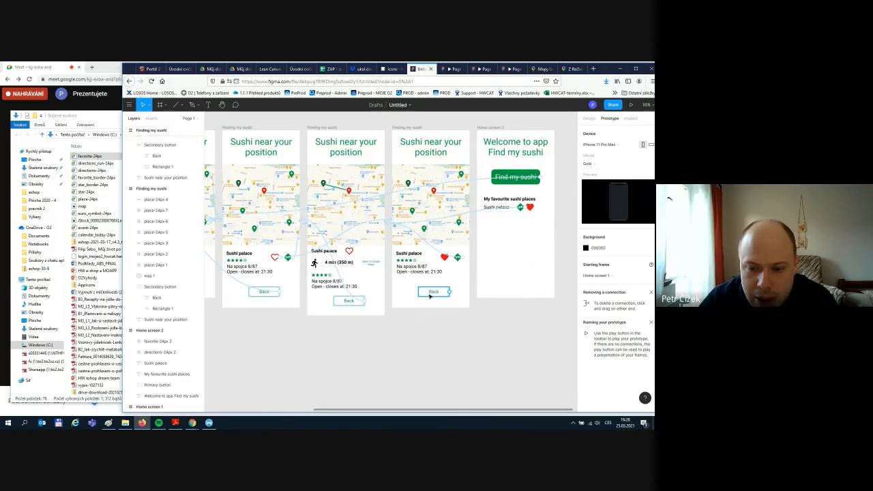
left_click_drag(448, 291, 486, 288)
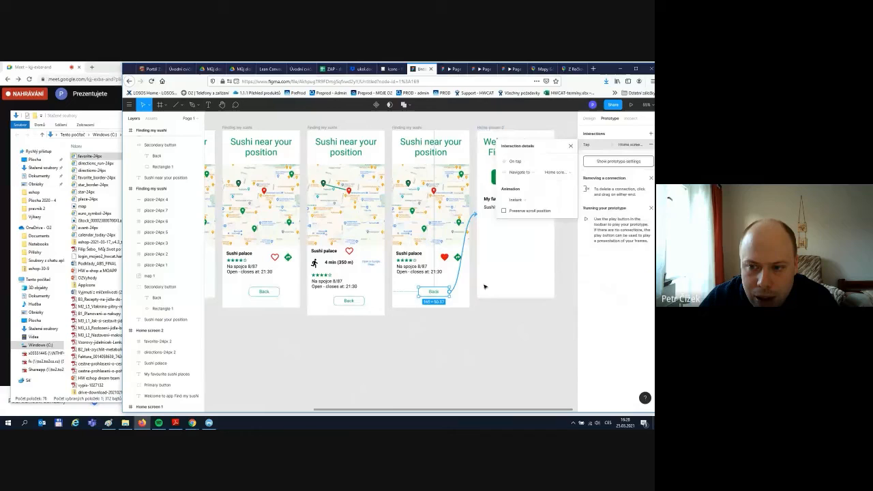
left_click(520, 307)
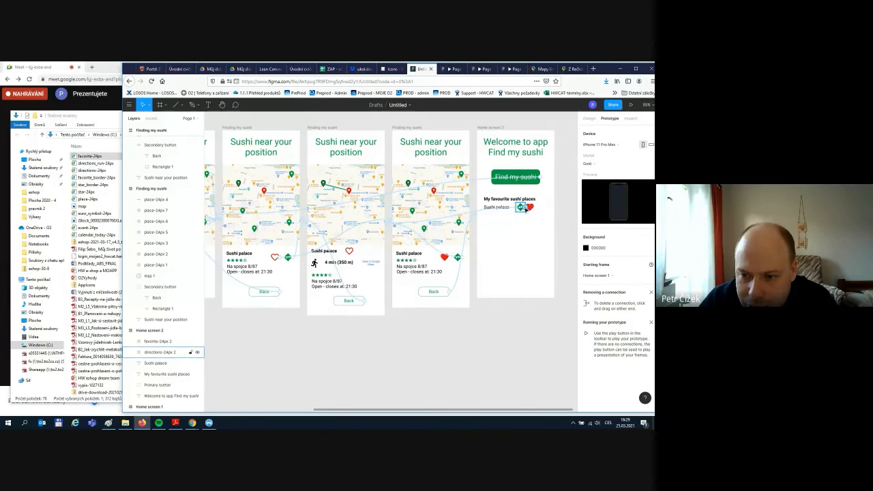
- Paste a red heart copy onto the walking-route screen
left_click(349, 251)
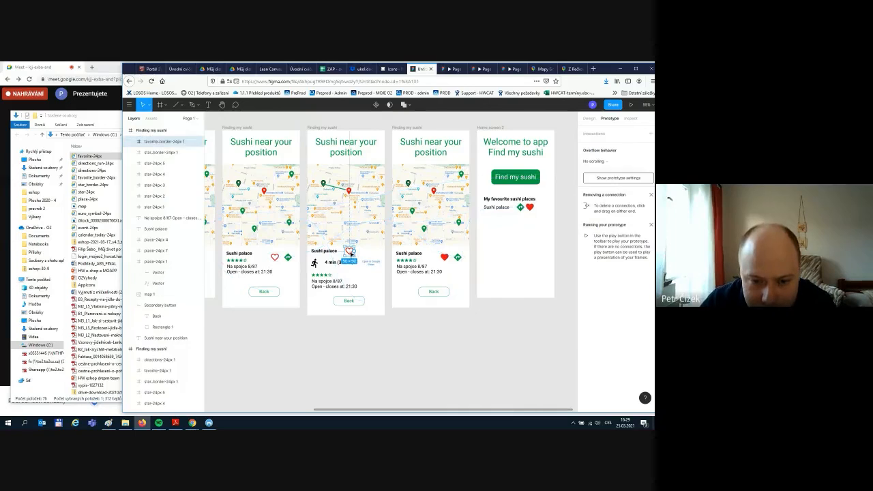
left_click(444, 257)
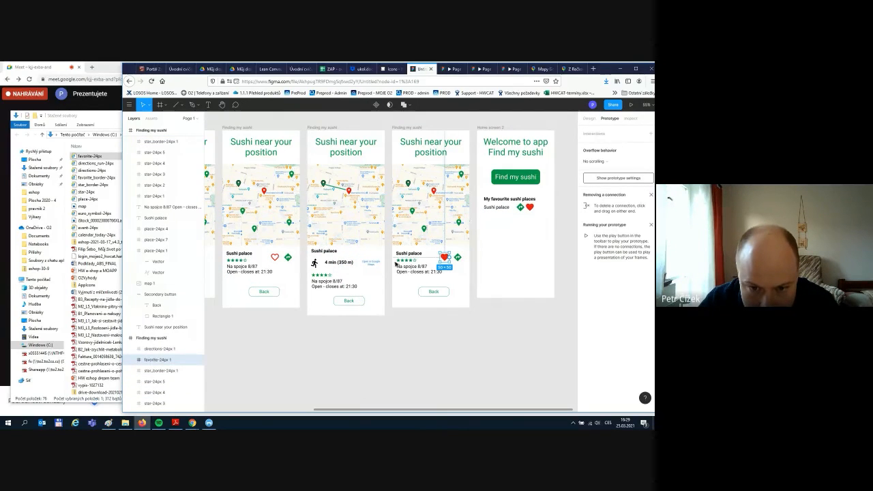
key("ctrl+v")
left_click_drag(444, 257, 352, 252)
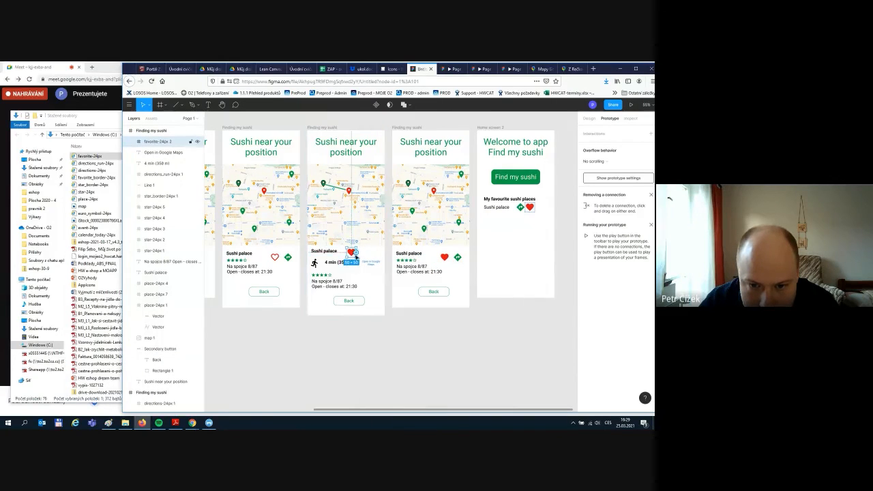
left_click(393, 330)
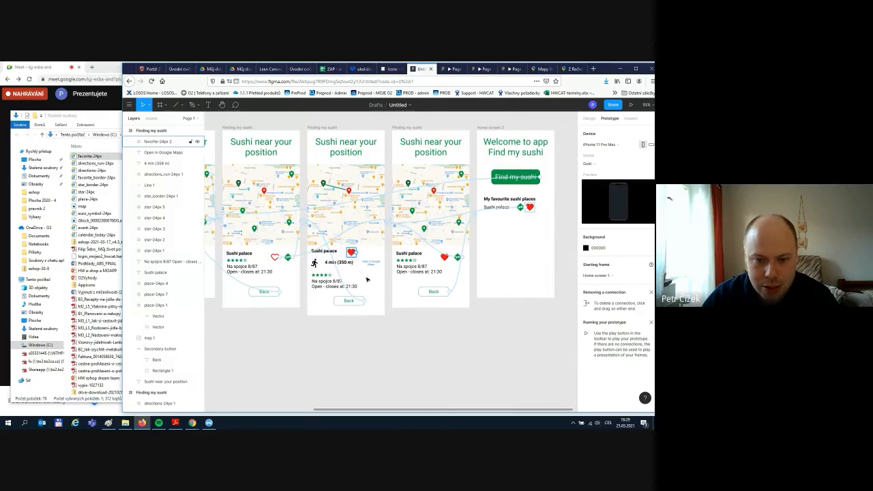
- Link the third screen's red heart back to the first map screen
left_click(444, 257)
left_click_drag(450, 258, 301, 290)
left_click(328, 370)
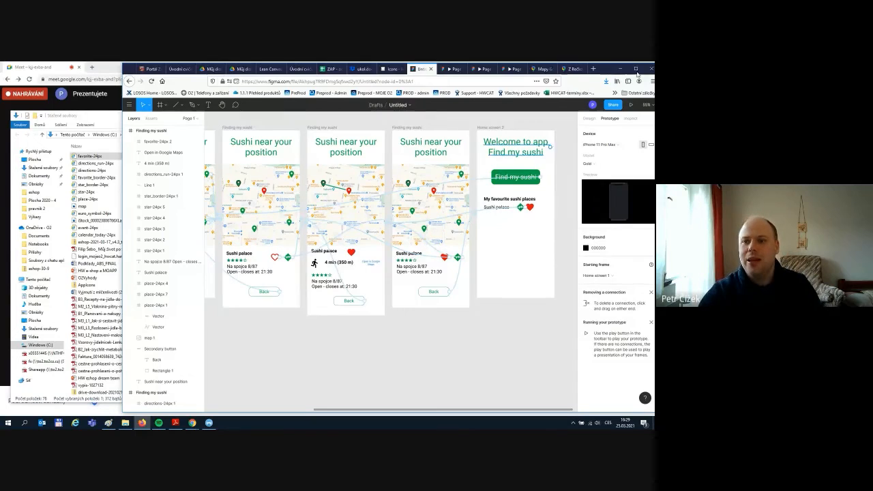
left_click(632, 104)
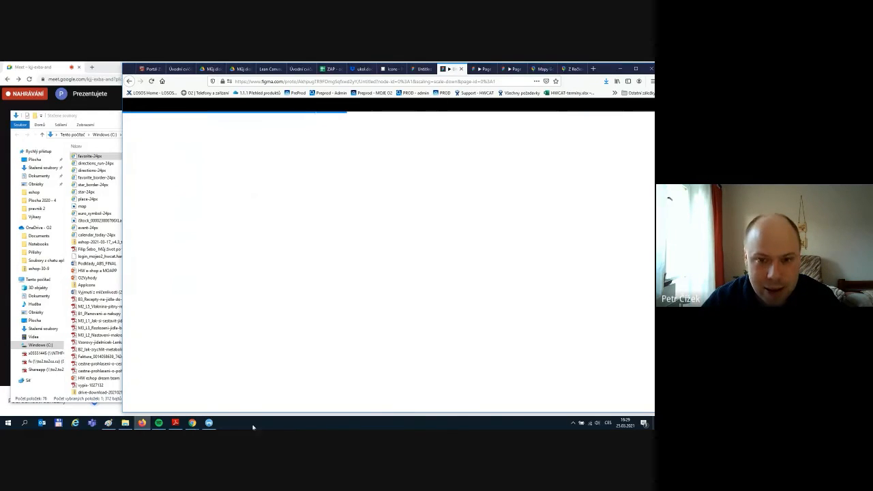
mouse_move(193, 423)
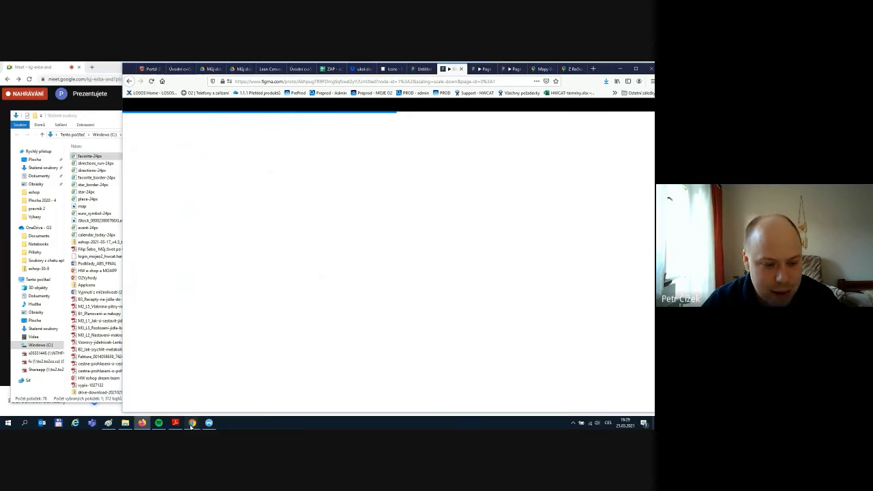
left_click(174, 397)
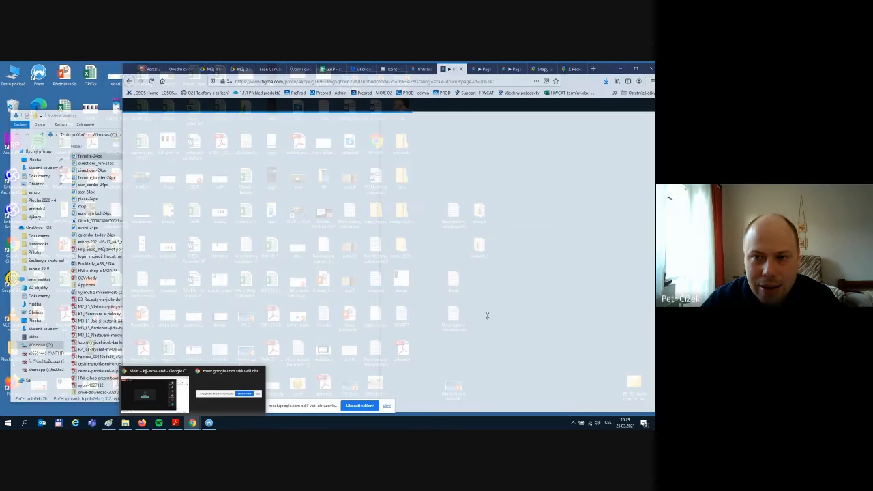
left_click(447, 70)
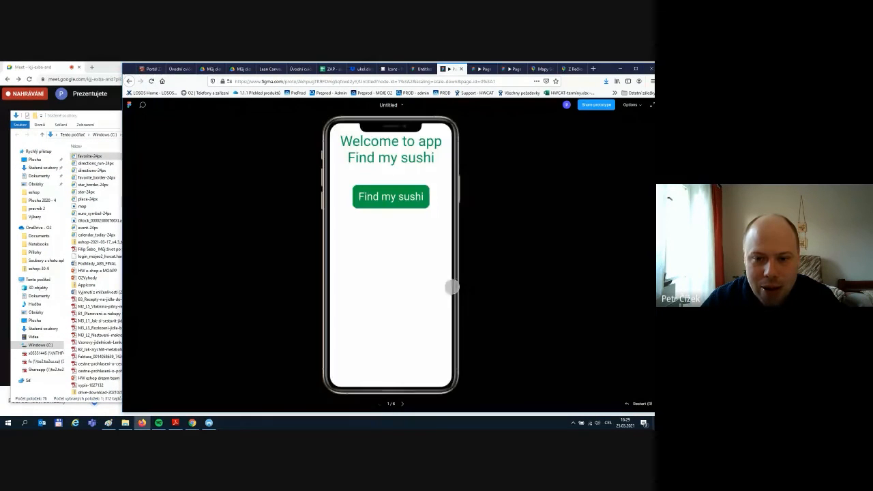
left_click(369, 197)
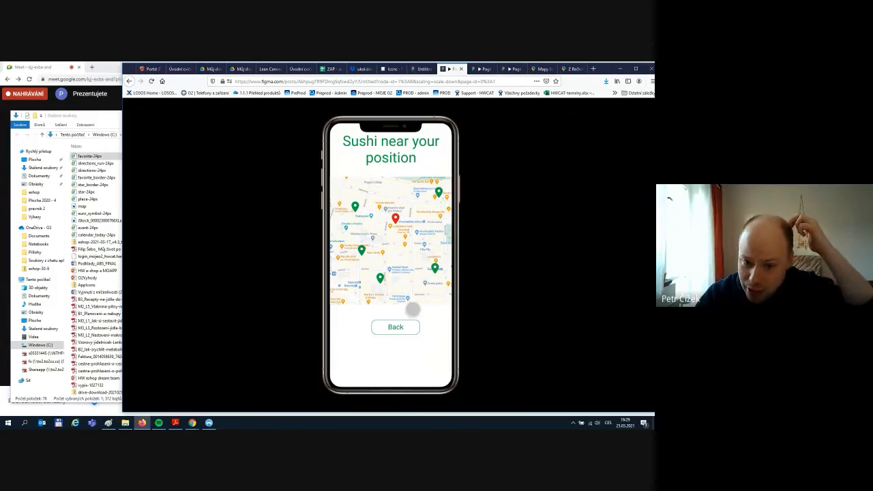
left_click(403, 328)
left_click(397, 196)
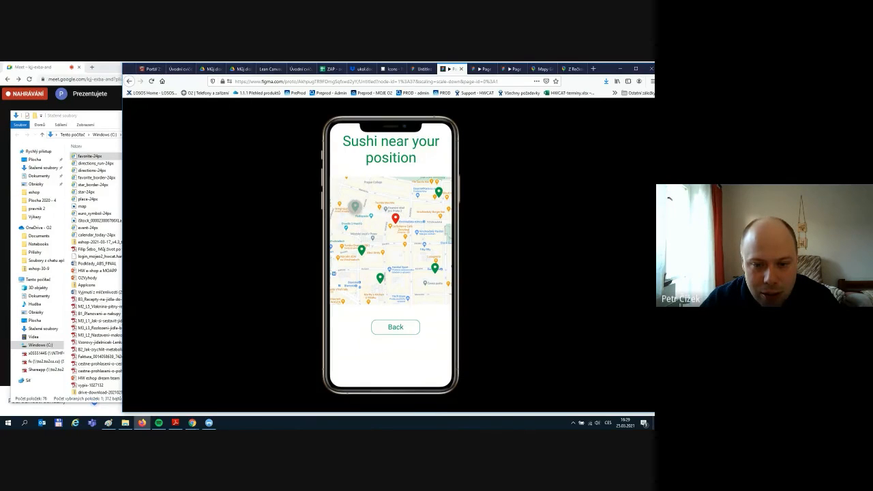
left_click(355, 206)
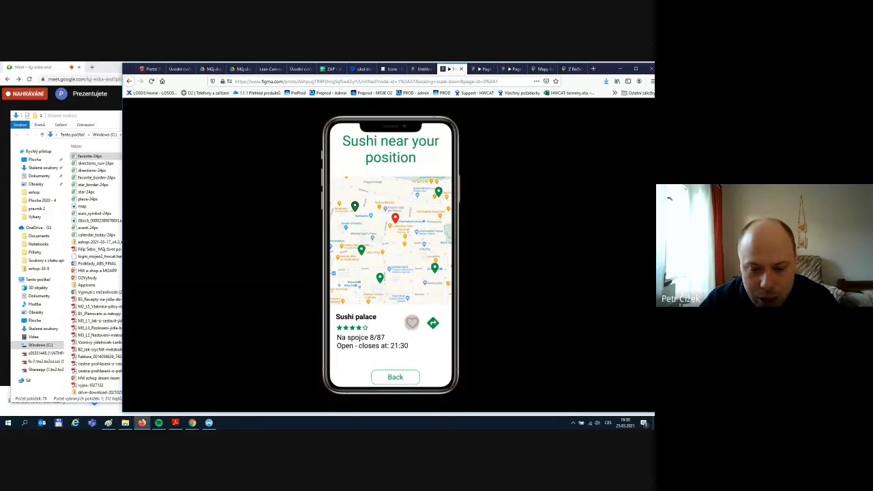
left_click(412, 323)
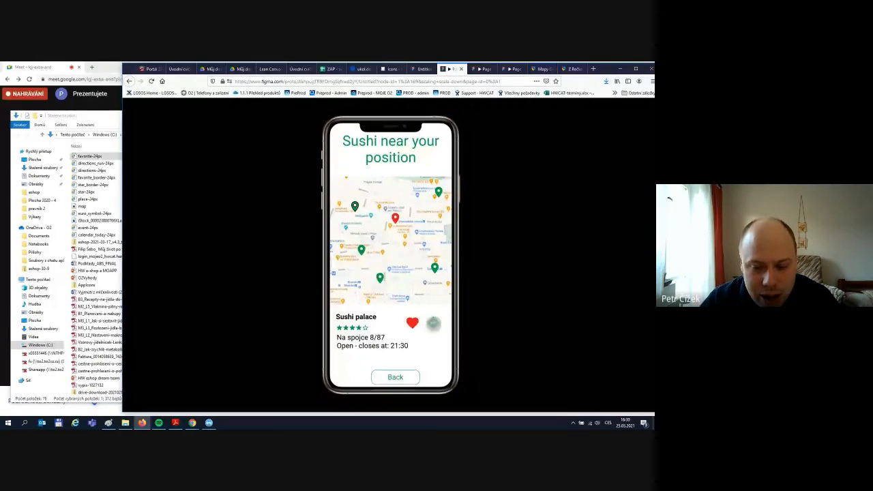
left_click(433, 323)
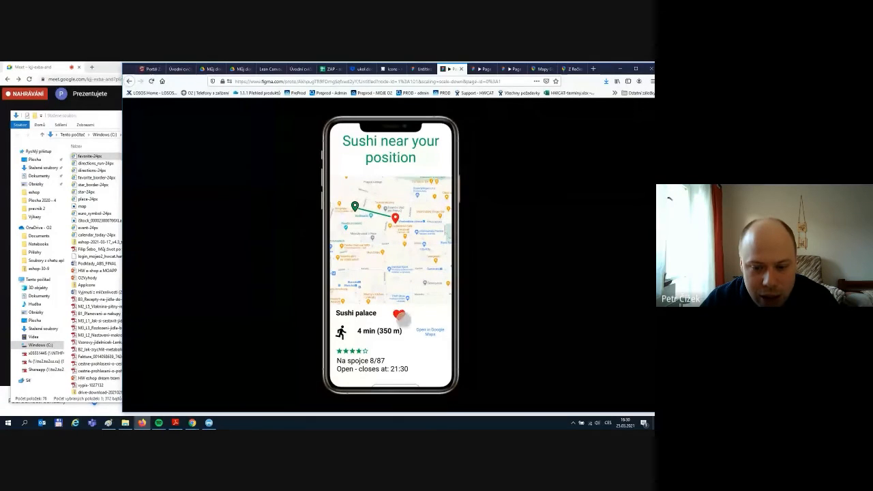
left_click(398, 315)
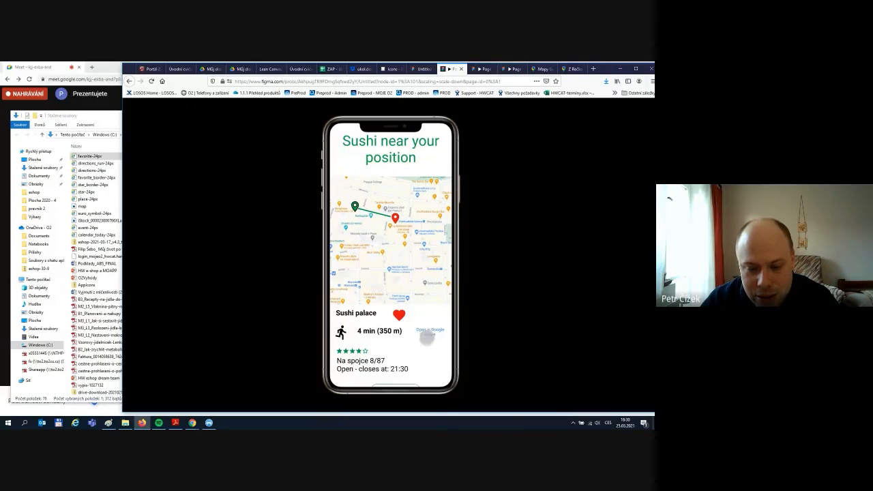
scroll(427, 339, "down", 1)
scroll(407, 324, "up", 1)
scroll(409, 338, "down", 1)
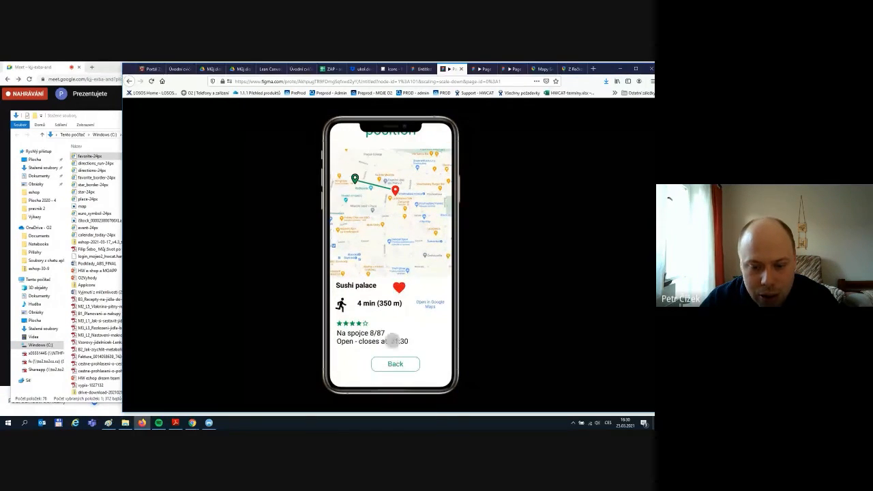
left_click(394, 362)
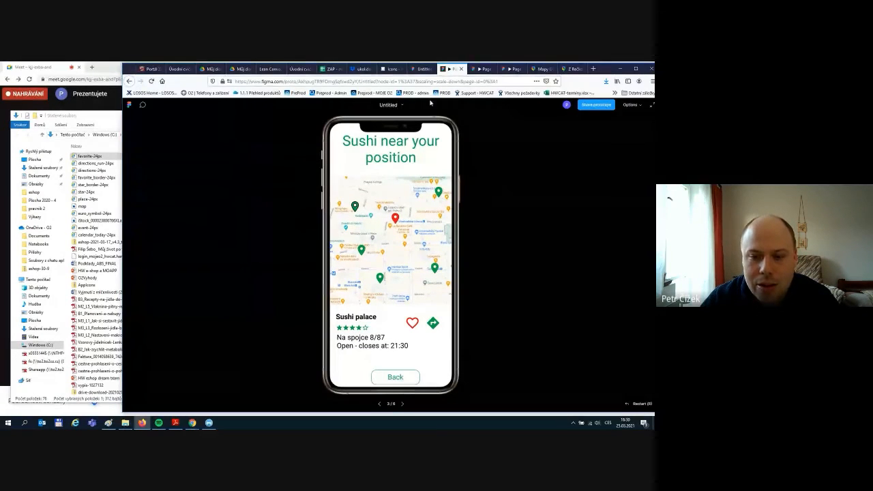
scroll(401, 276, "down", 1)
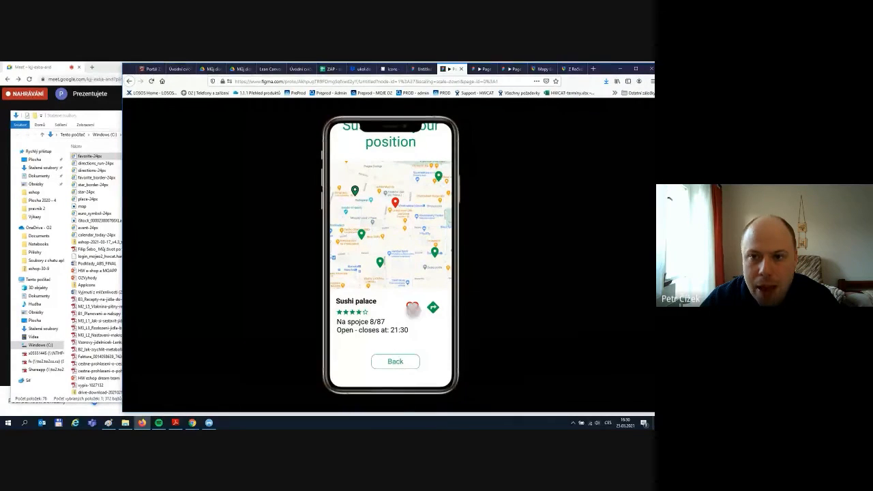
left_click(423, 69)
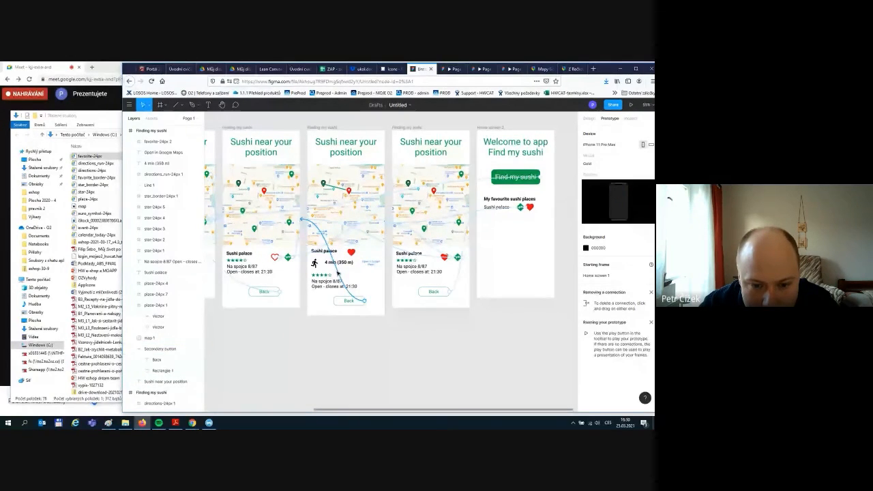
- Replace the walking-route Back button's link with one to the third Finding my sushi frame, the red-heart map
left_click(337, 272)
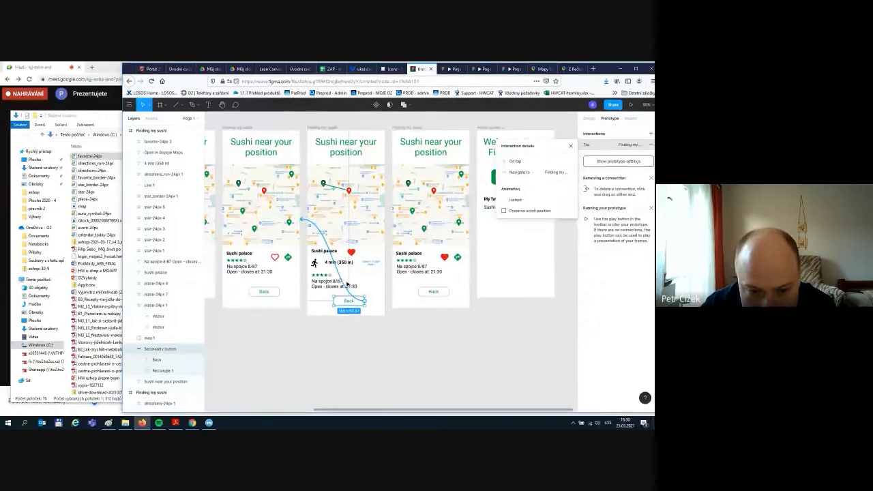
key("Delete")
left_click_drag(366, 301, 494, 275)
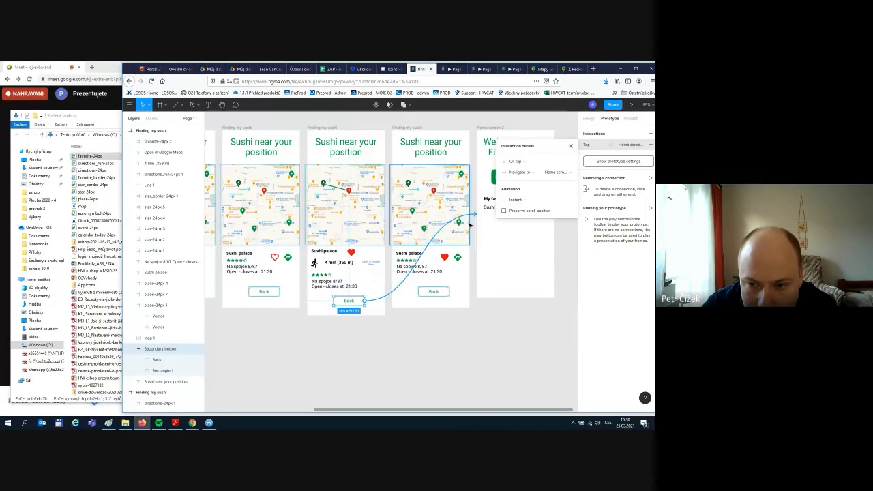
left_click_drag(476, 215, 430, 297)
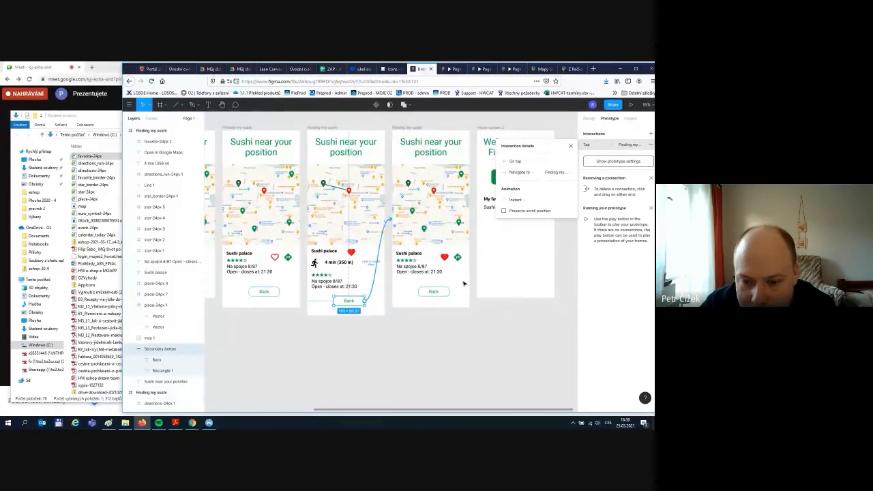
left_click(430, 294)
left_click(510, 305)
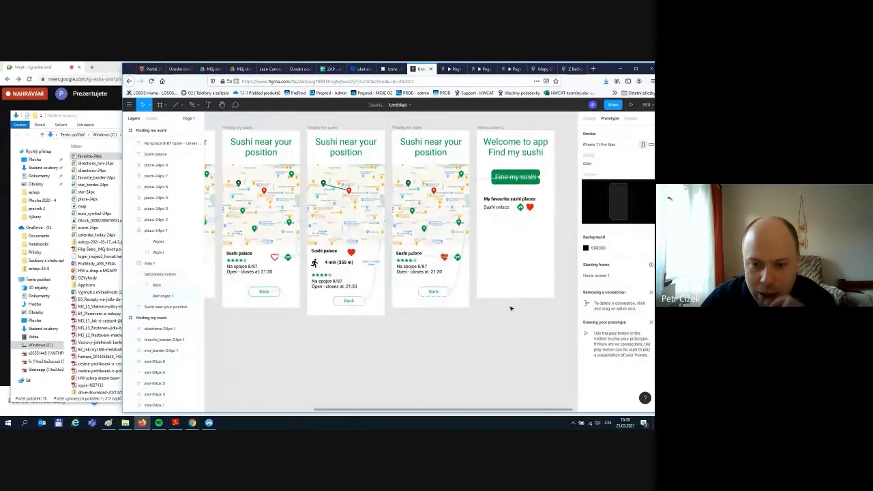
- Present the prototype and step through the map, Sushi palace card, favourite heart and walking route
left_click(632, 105)
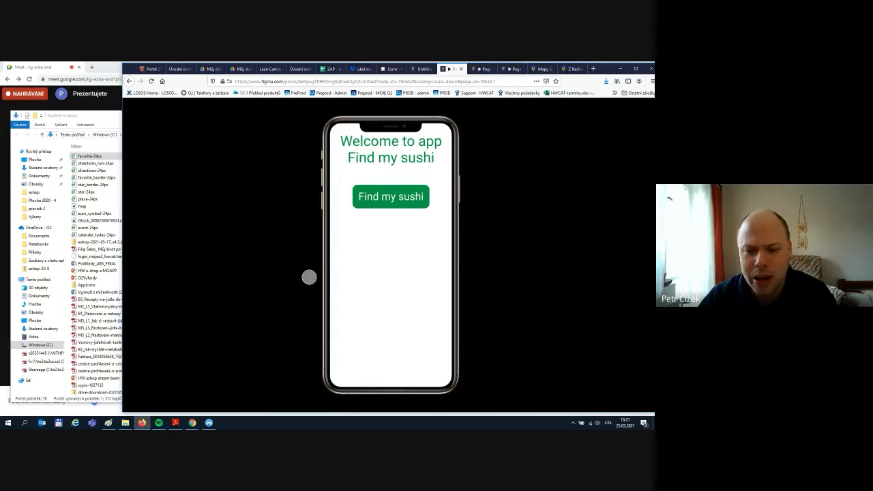
left_click(390, 202)
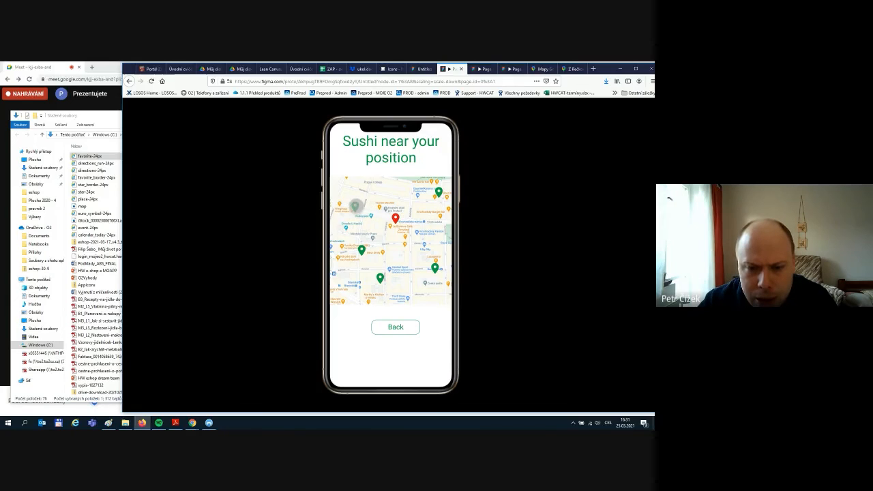
left_click(355, 206)
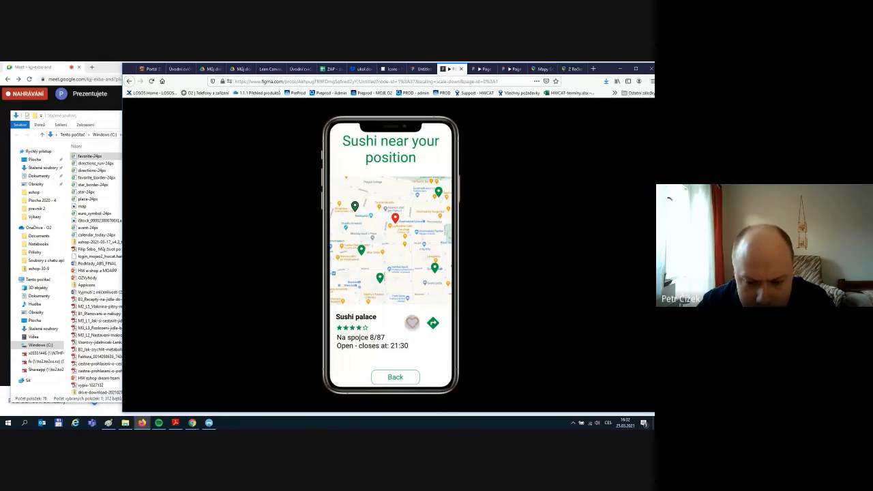
left_click(412, 322)
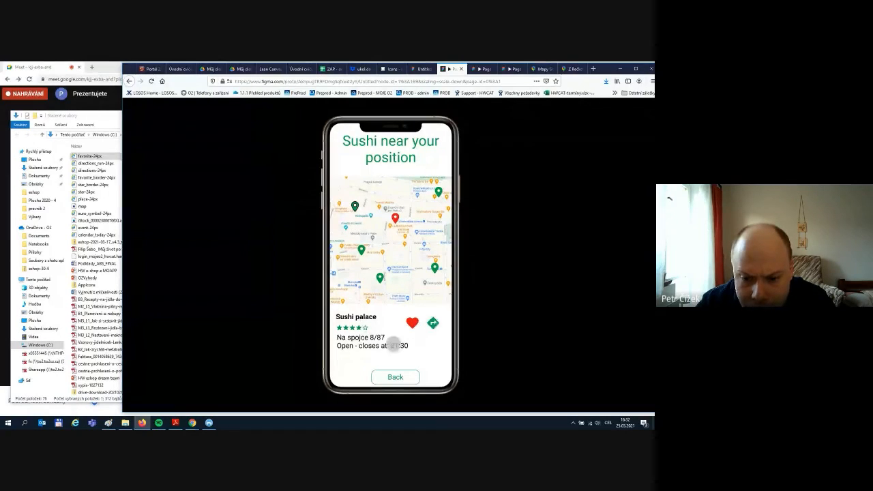
left_click(433, 323)
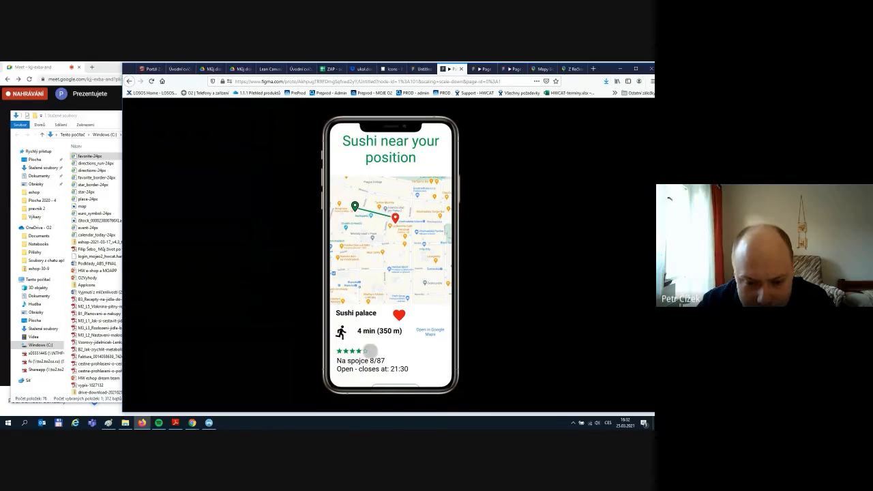
scroll(368, 351, "down", 2)
scroll(367, 334, "down", 1)
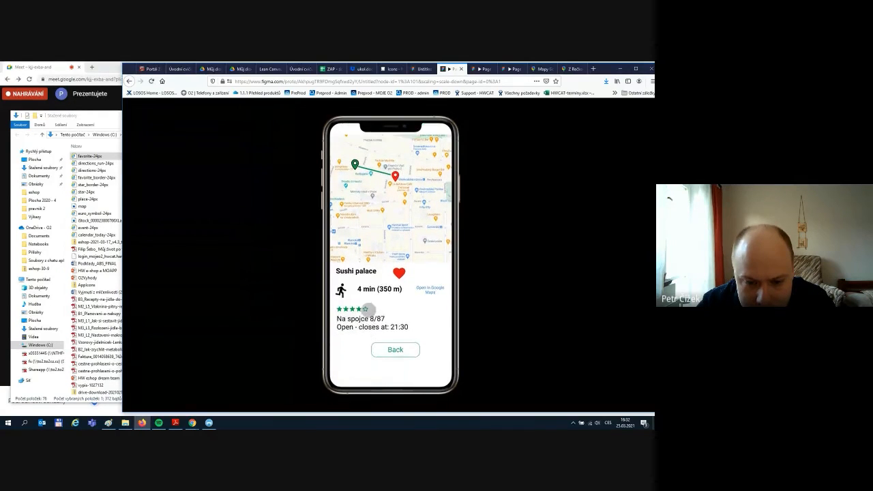
scroll(367, 311, "up", 3)
scroll(371, 306, "down", 1)
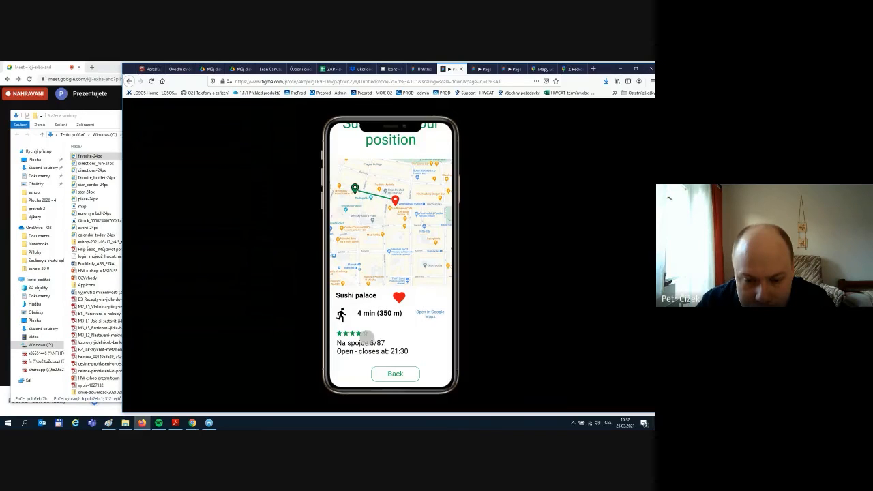
- Go back to the welcome screen, reopen Sushi palace from favourites to its map, then return to the editor
left_click(395, 374)
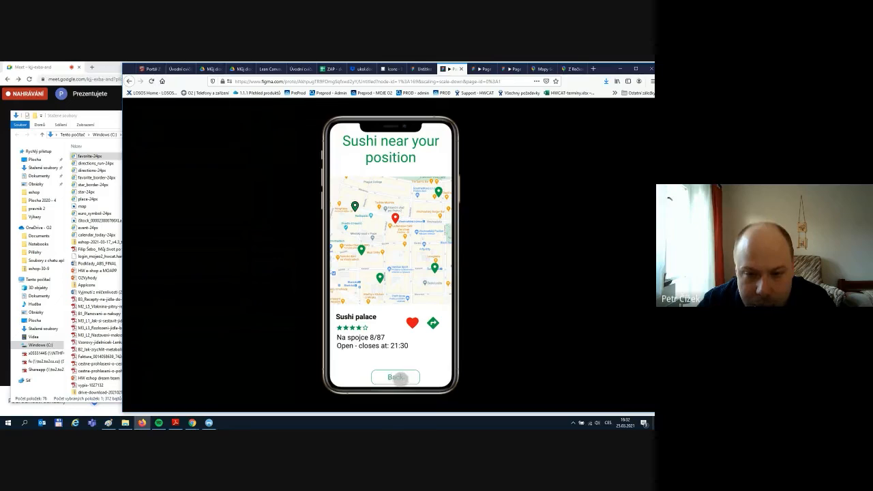
left_click(395, 377)
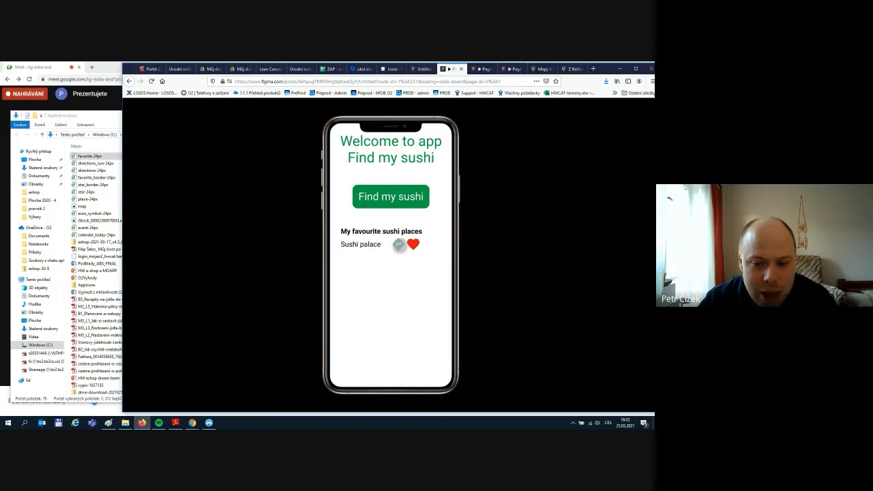
left_click(399, 244)
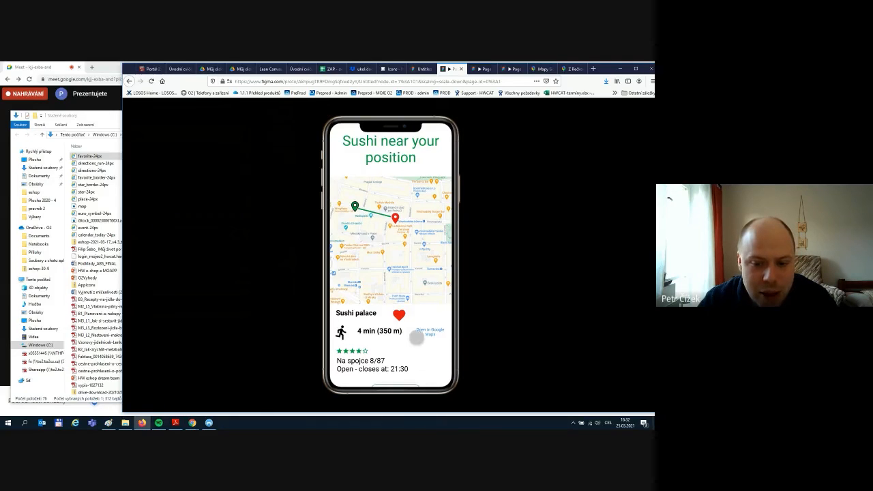
left_click(418, 335)
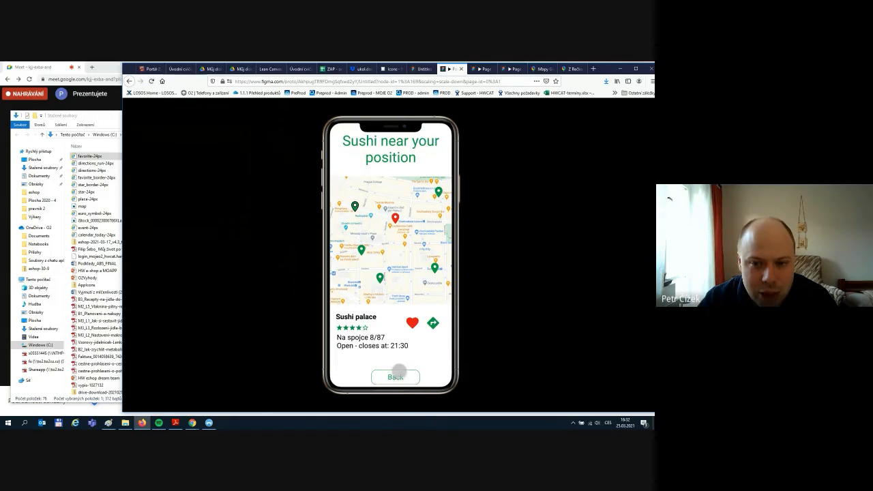
left_click(414, 68)
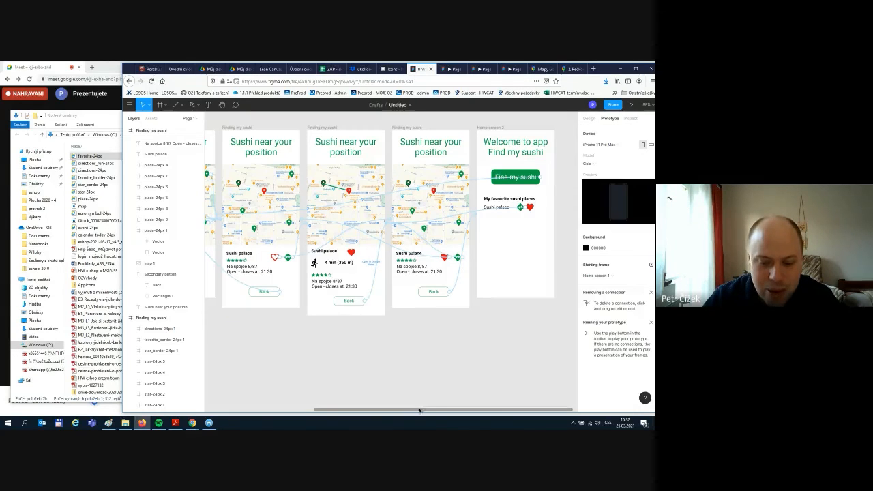
- Pan across the linked sushi screens, then switch to the Google Meet call
left_click_drag(421, 409, 373, 407)
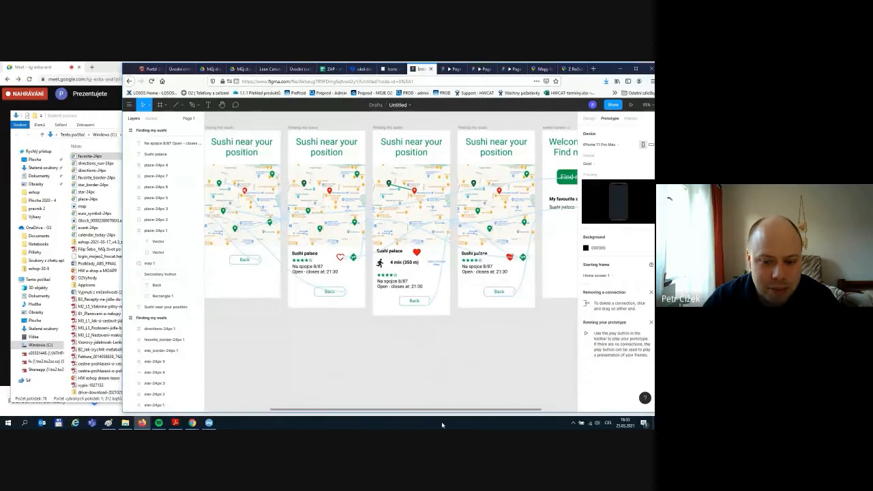
mouse_move(434, 412)
left_mouse_down()
mouse_move(364, 412)
mouse_move(446, 410)
left_mouse_up()
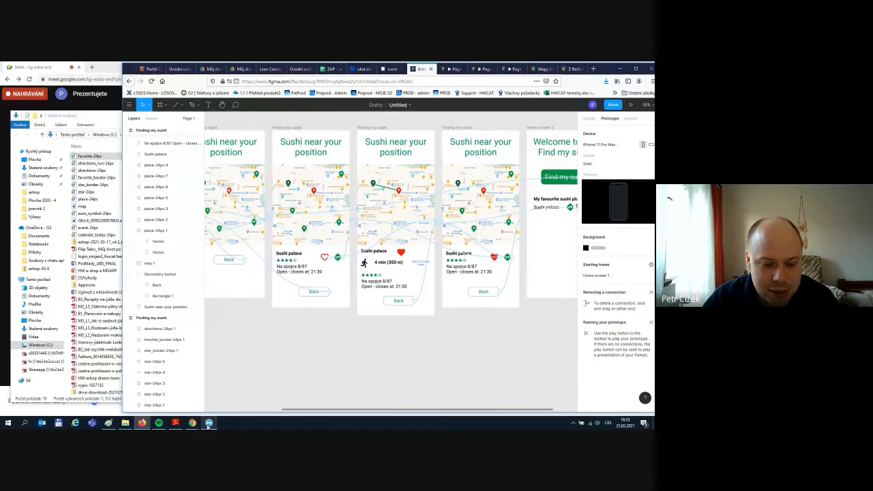
mouse_move(193, 423)
left_click(157, 398)
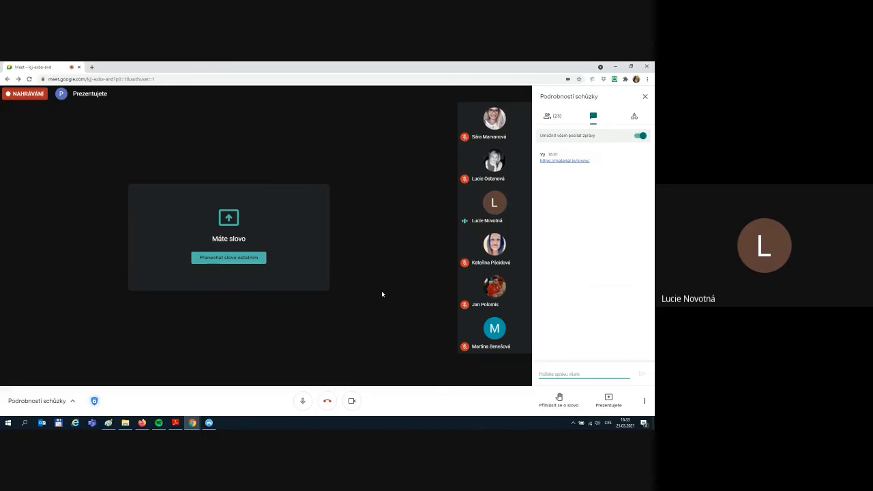
- Alternate between the Figma design and the Google Meet call and chat, ending with Figma in front
left_click(147, 426)
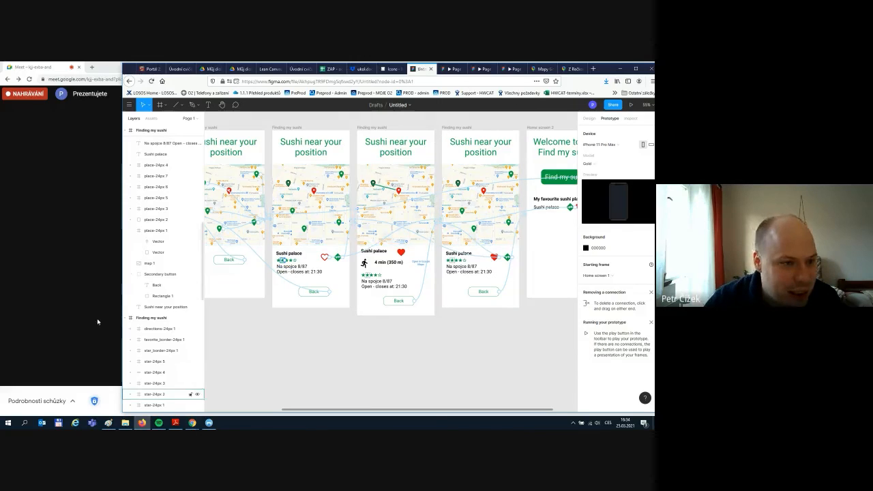
left_click(121, 191)
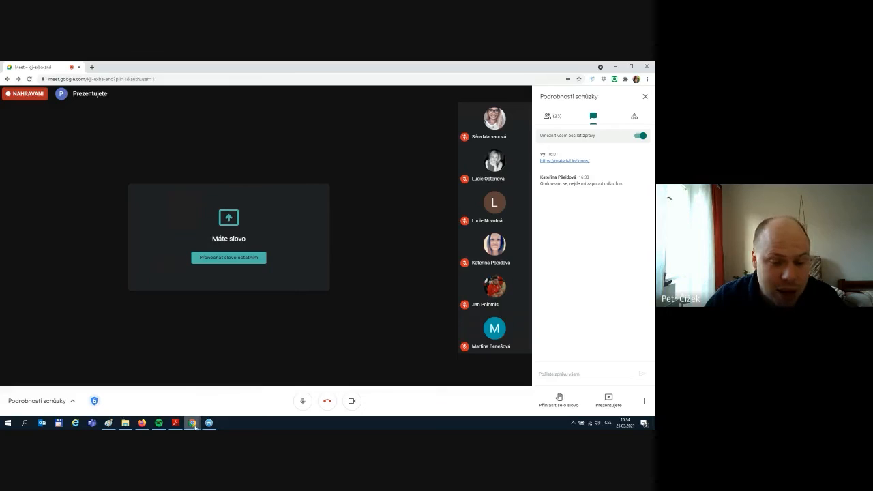
left_click(143, 424)
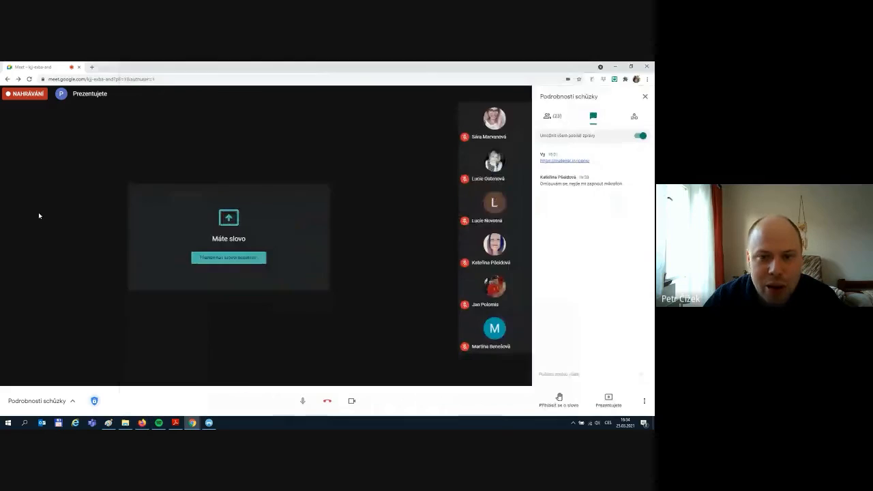
left_click(38, 212)
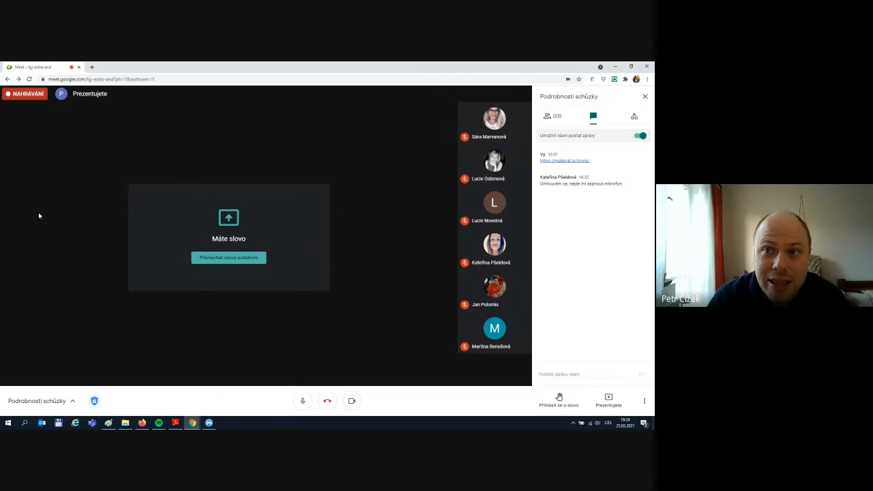
left_click(141, 423)
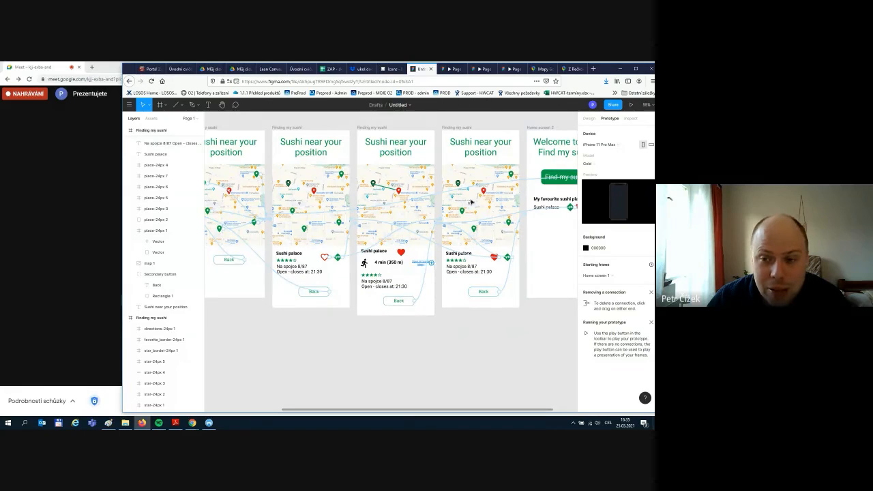
left_click_drag(419, 411, 304, 410)
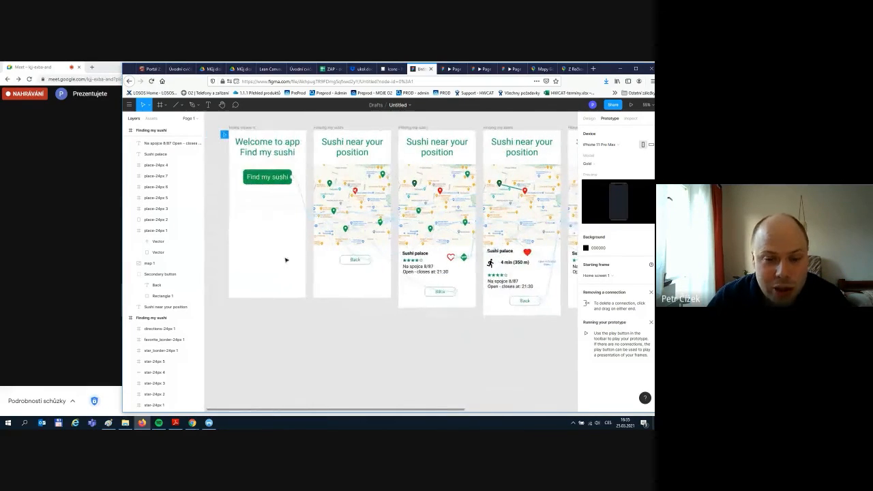
left_click(430, 292)
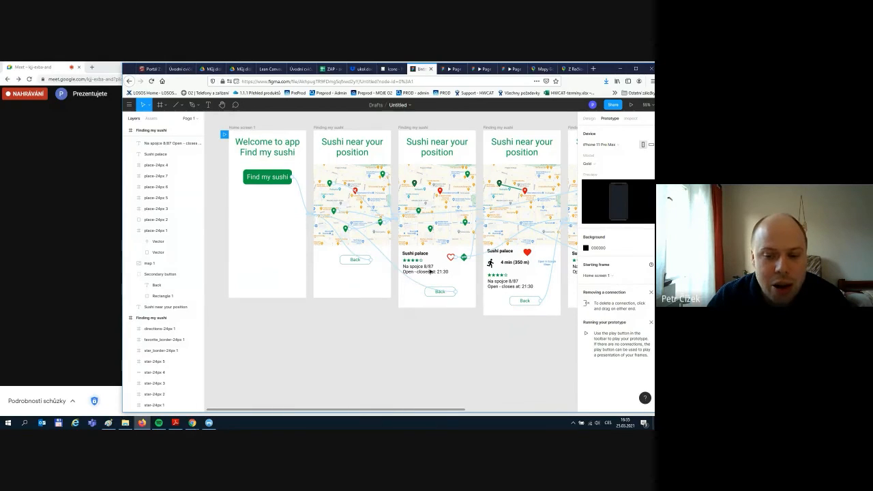
double_click(352, 262)
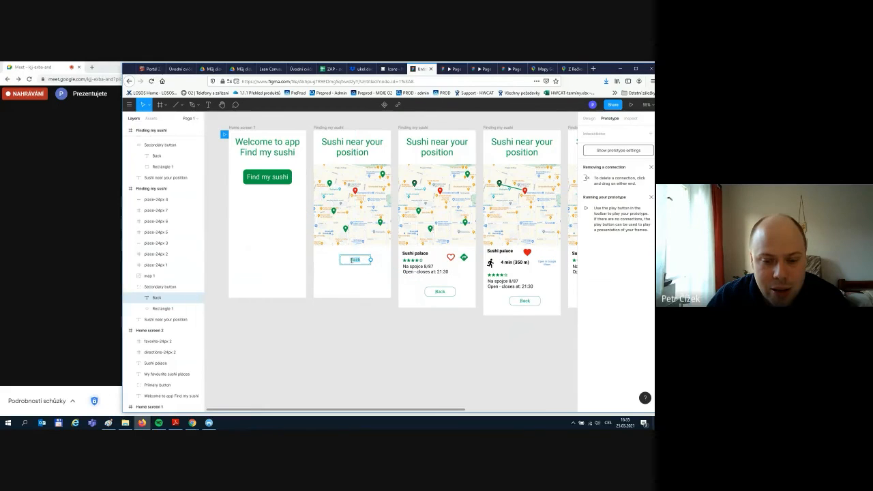
key("alt+shift")
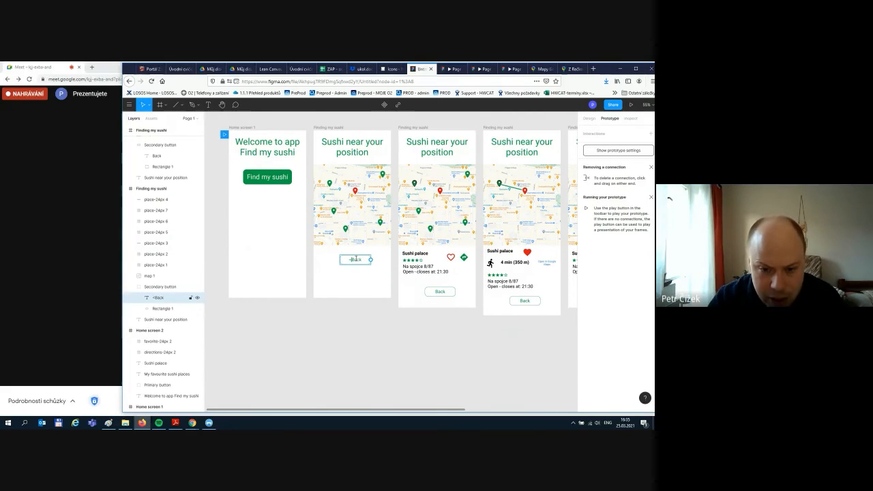
type("<")
left_click(355, 280)
left_click(382, 400)
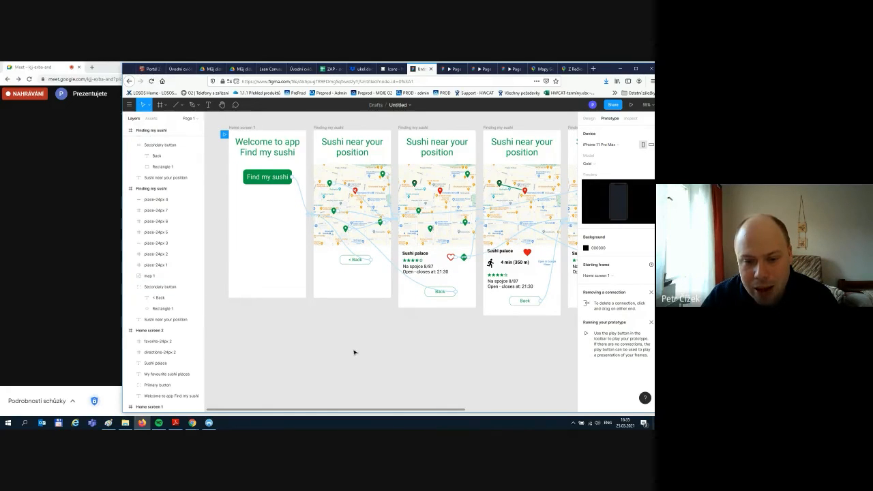
double_click(351, 259)
left_click(352, 259)
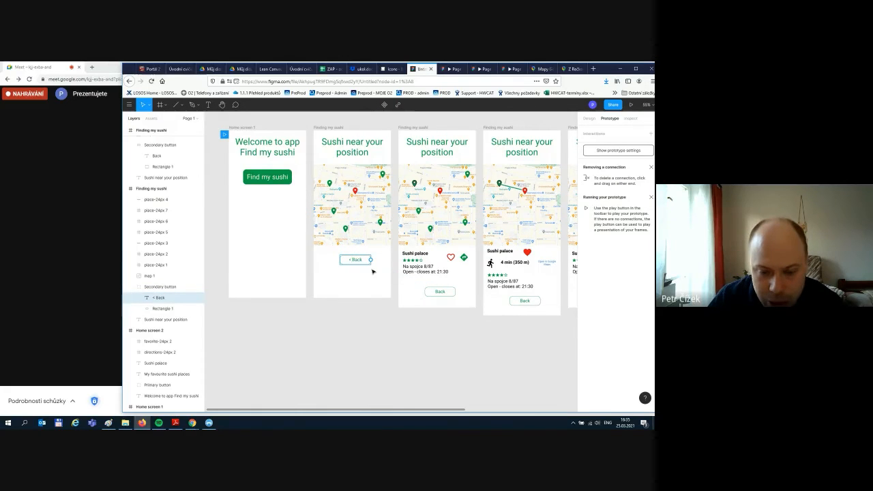
key("BackSpace")
key("BackSpace")
left_click(391, 348)
left_click(391, 347)
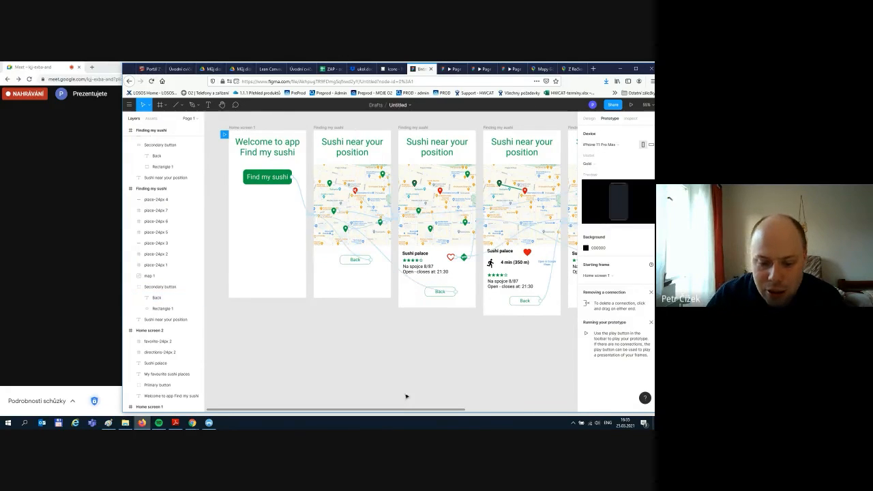
- Move the starting flag to the 'Sushi near your position' map frame and launch the presentation
left_click_drag(407, 409, 536, 407)
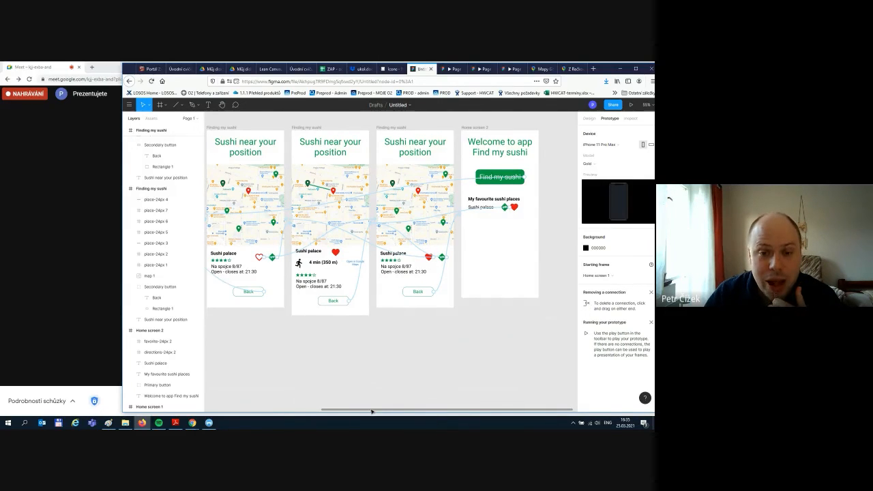
left_click_drag(371, 411, 290, 407)
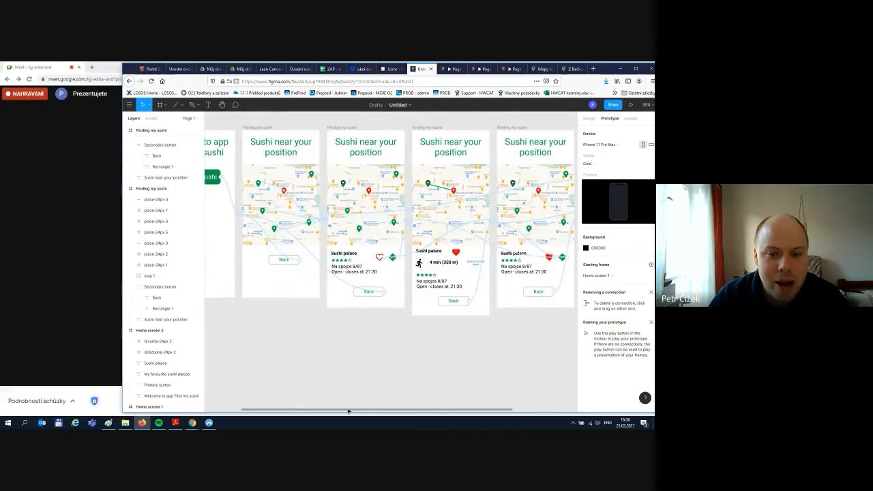
left_click_drag(346, 410, 293, 411)
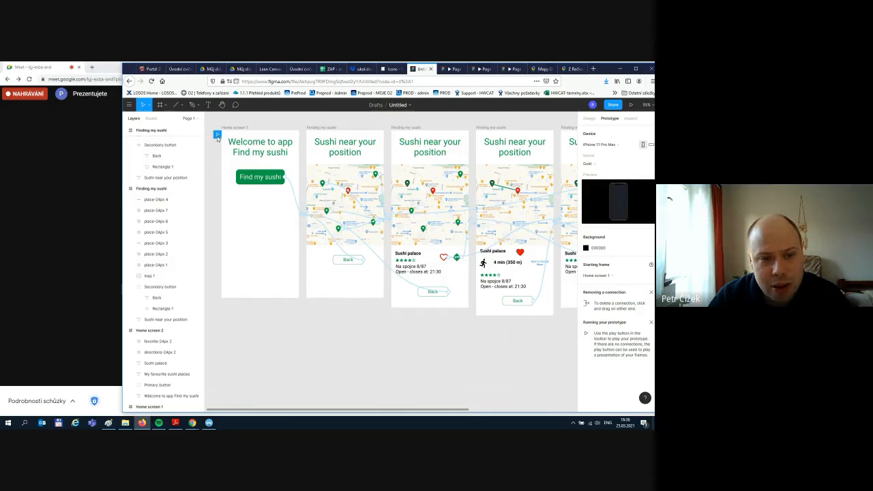
left_click_drag(217, 136, 304, 137)
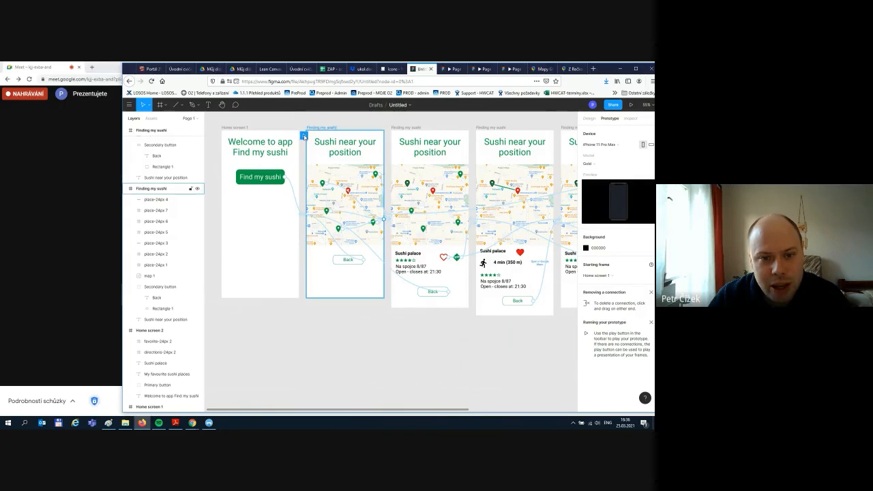
left_click(632, 106)
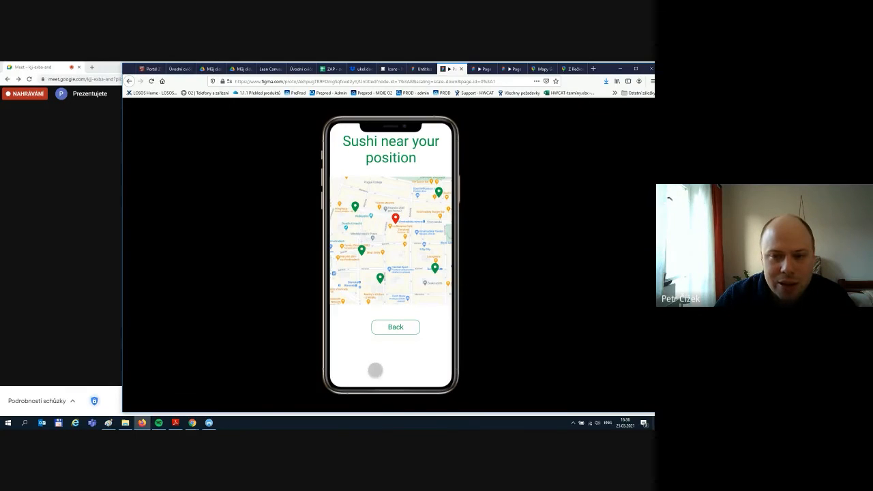
- Return to the editor, move the starting flag back to Home screen 1, and pan across the screens
left_click(394, 69)
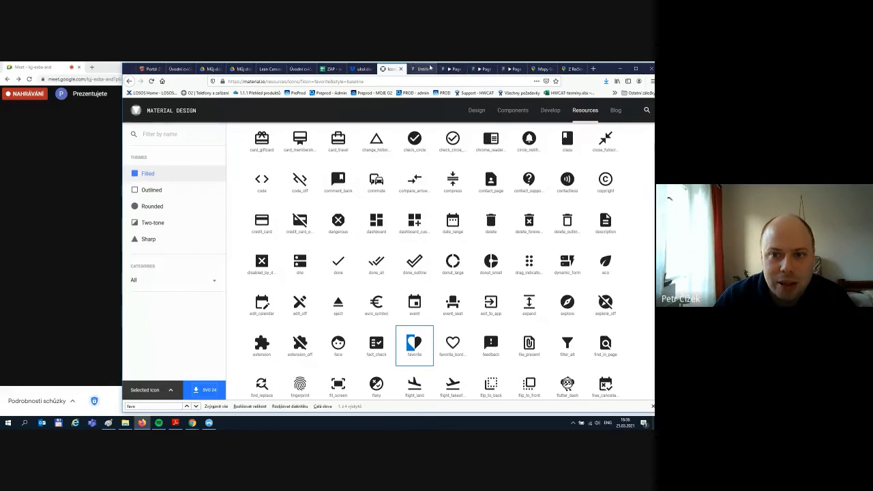
left_click(423, 69)
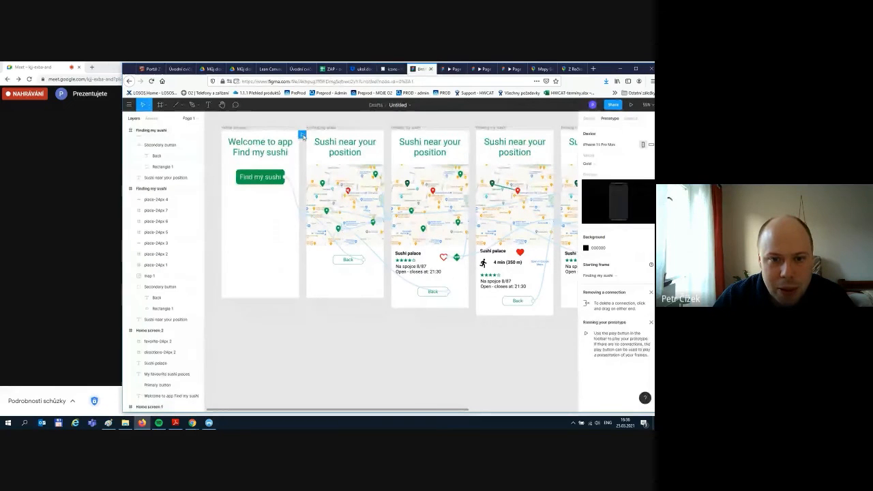
left_click_drag(300, 135, 216, 134)
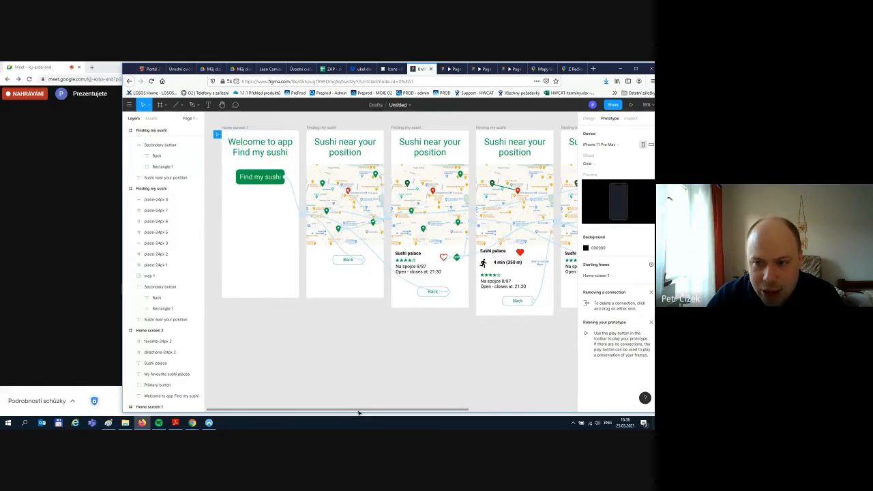
left_click_drag(357, 411, 503, 403)
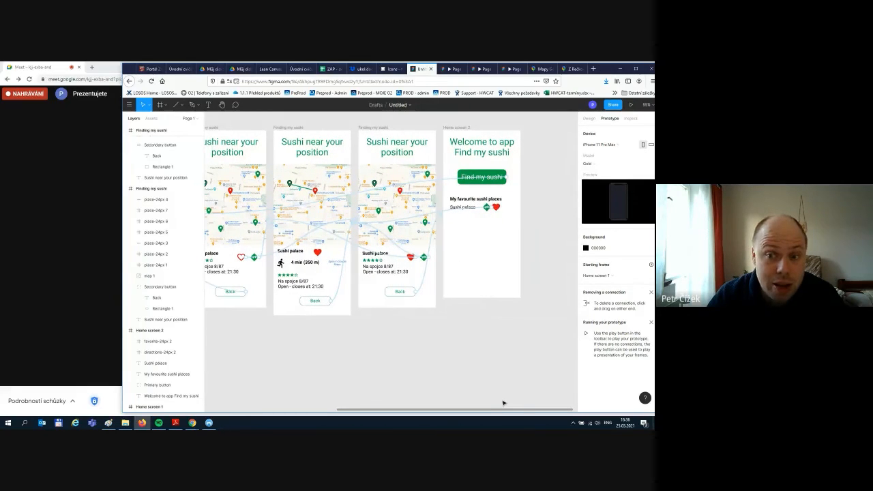
left_click_drag(505, 403, 446, 407)
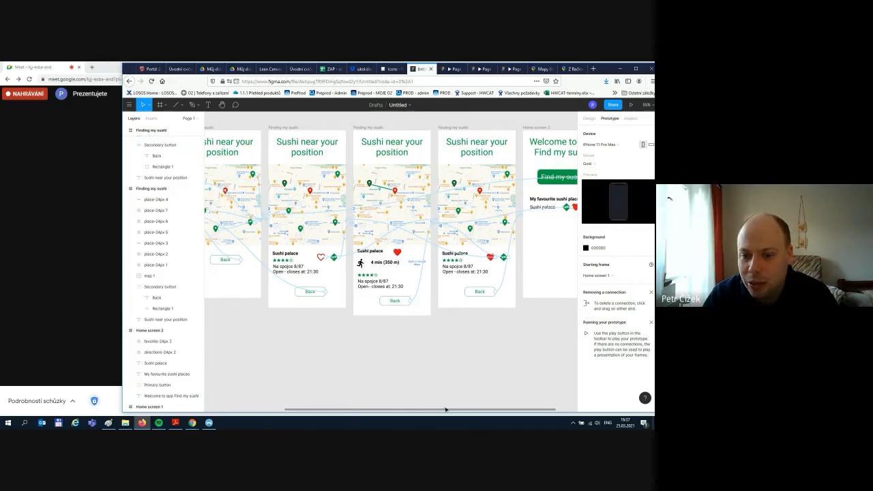
- Switch to the Meet call and choose Zastavit nahrávání from the More options menu
mouse_move(192, 422)
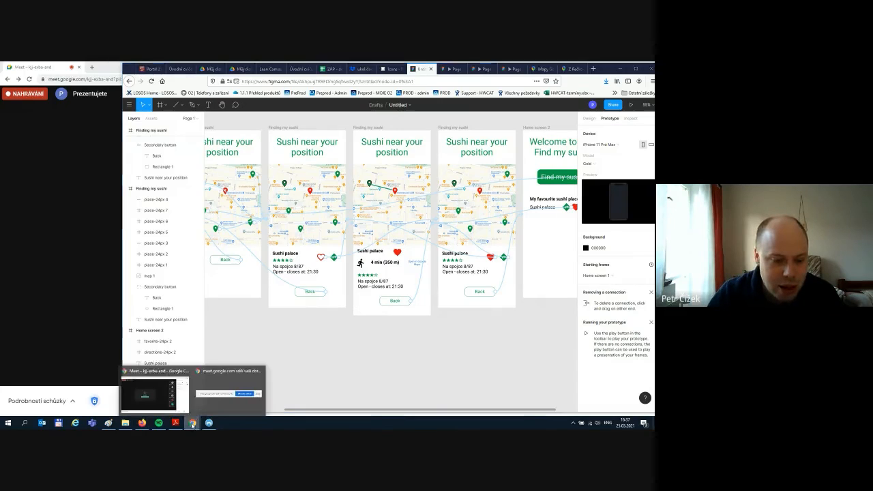
left_click(164, 394)
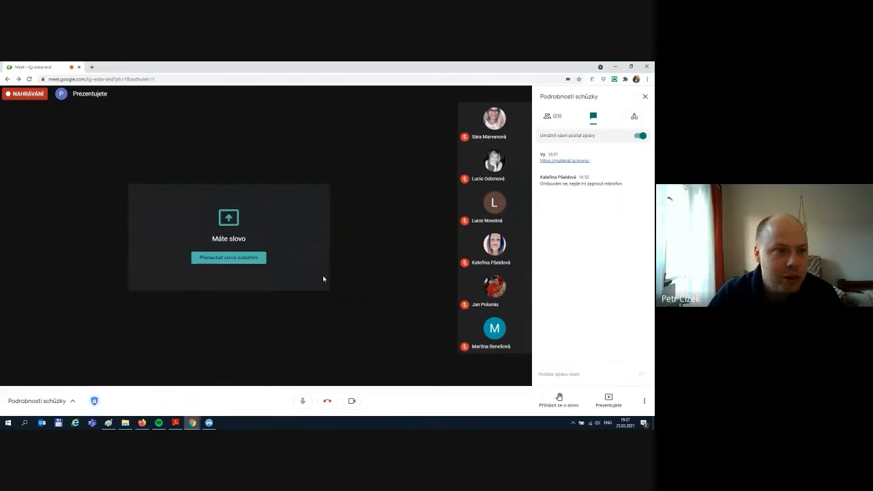
left_click(644, 401)
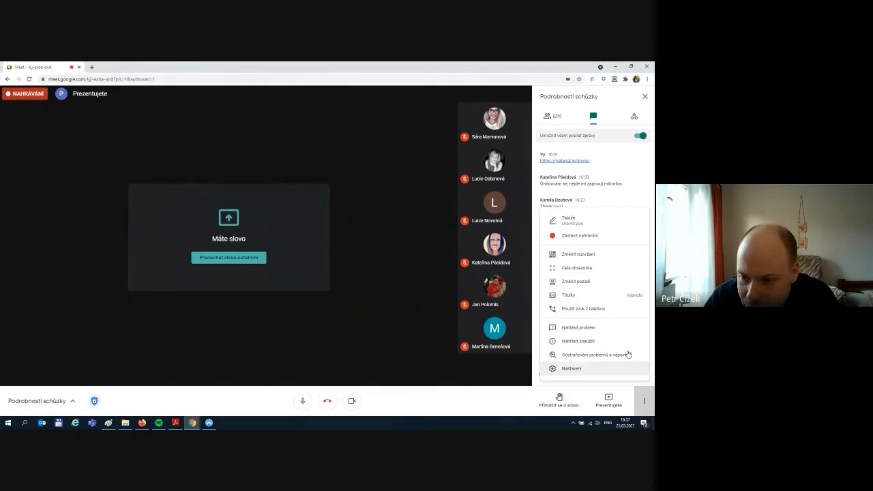
left_click(581, 235)
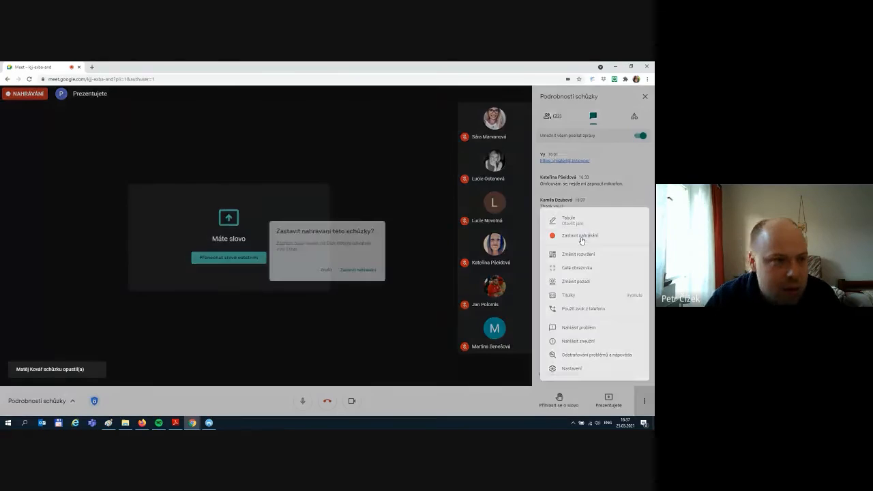